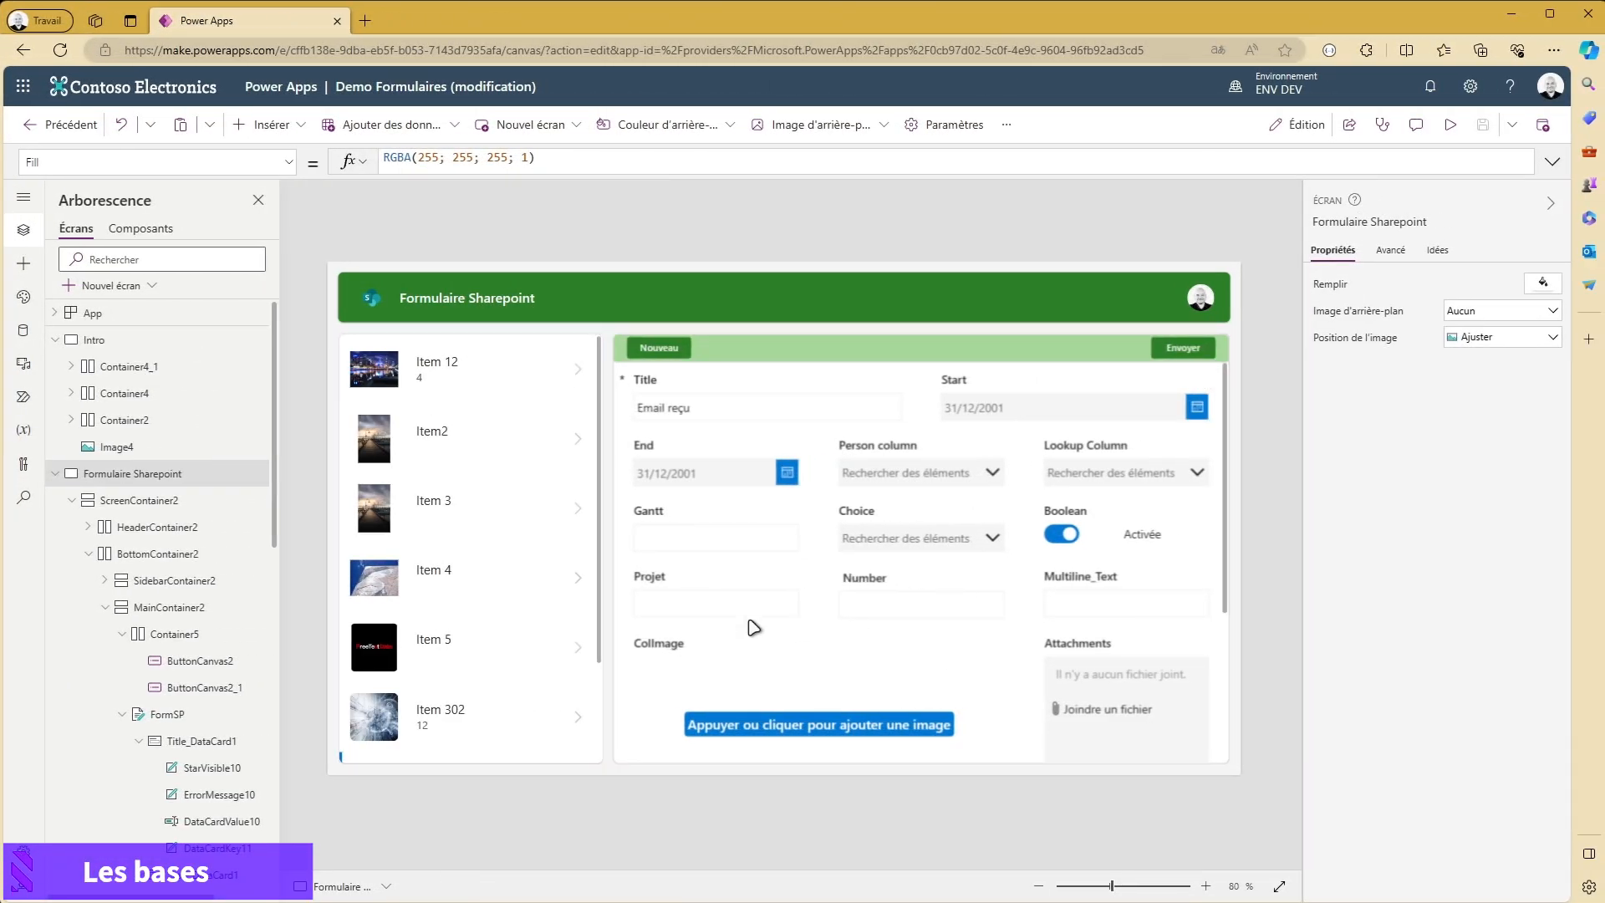
- Select the FormSP form and preview the app, displaying the details of Item 3 and Item 4
click(845, 639)
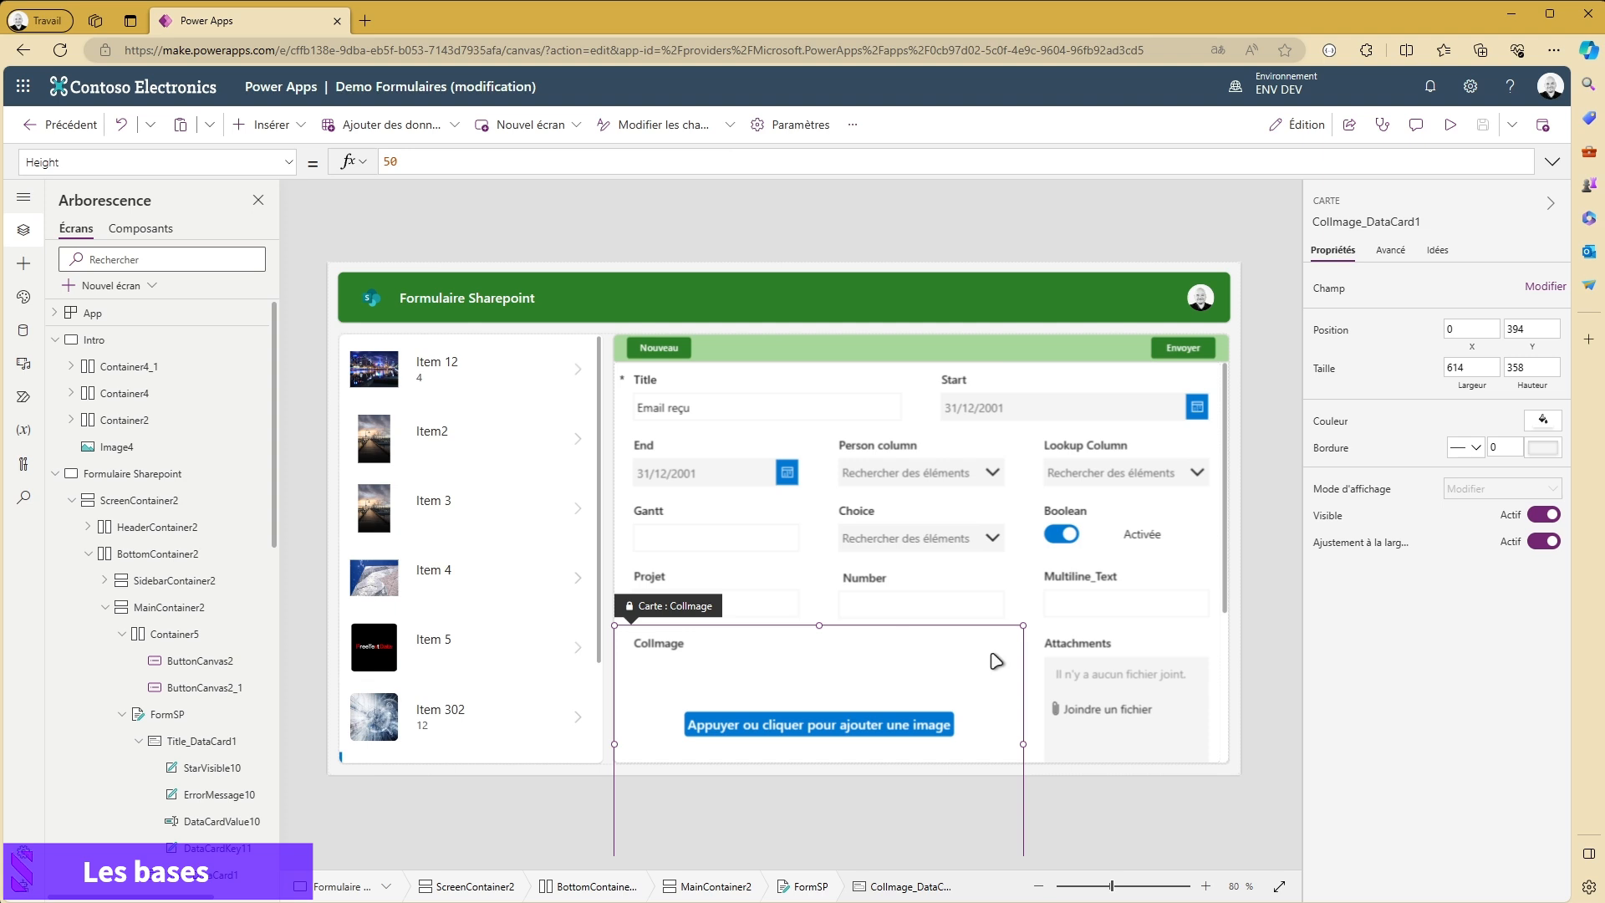
click(811, 887)
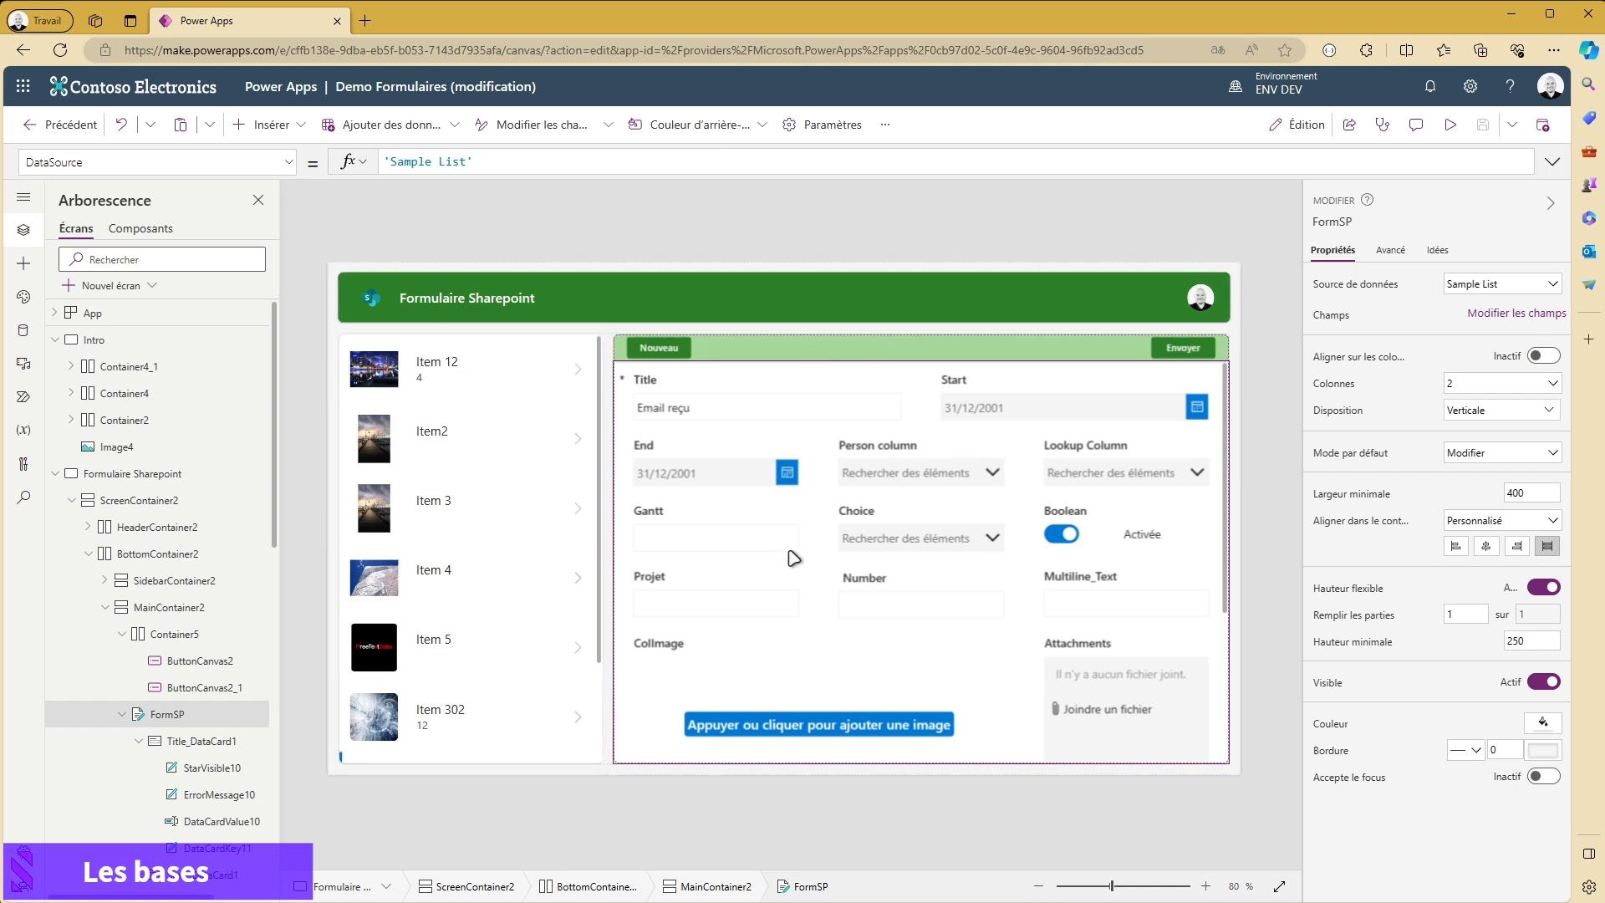
click(1451, 124)
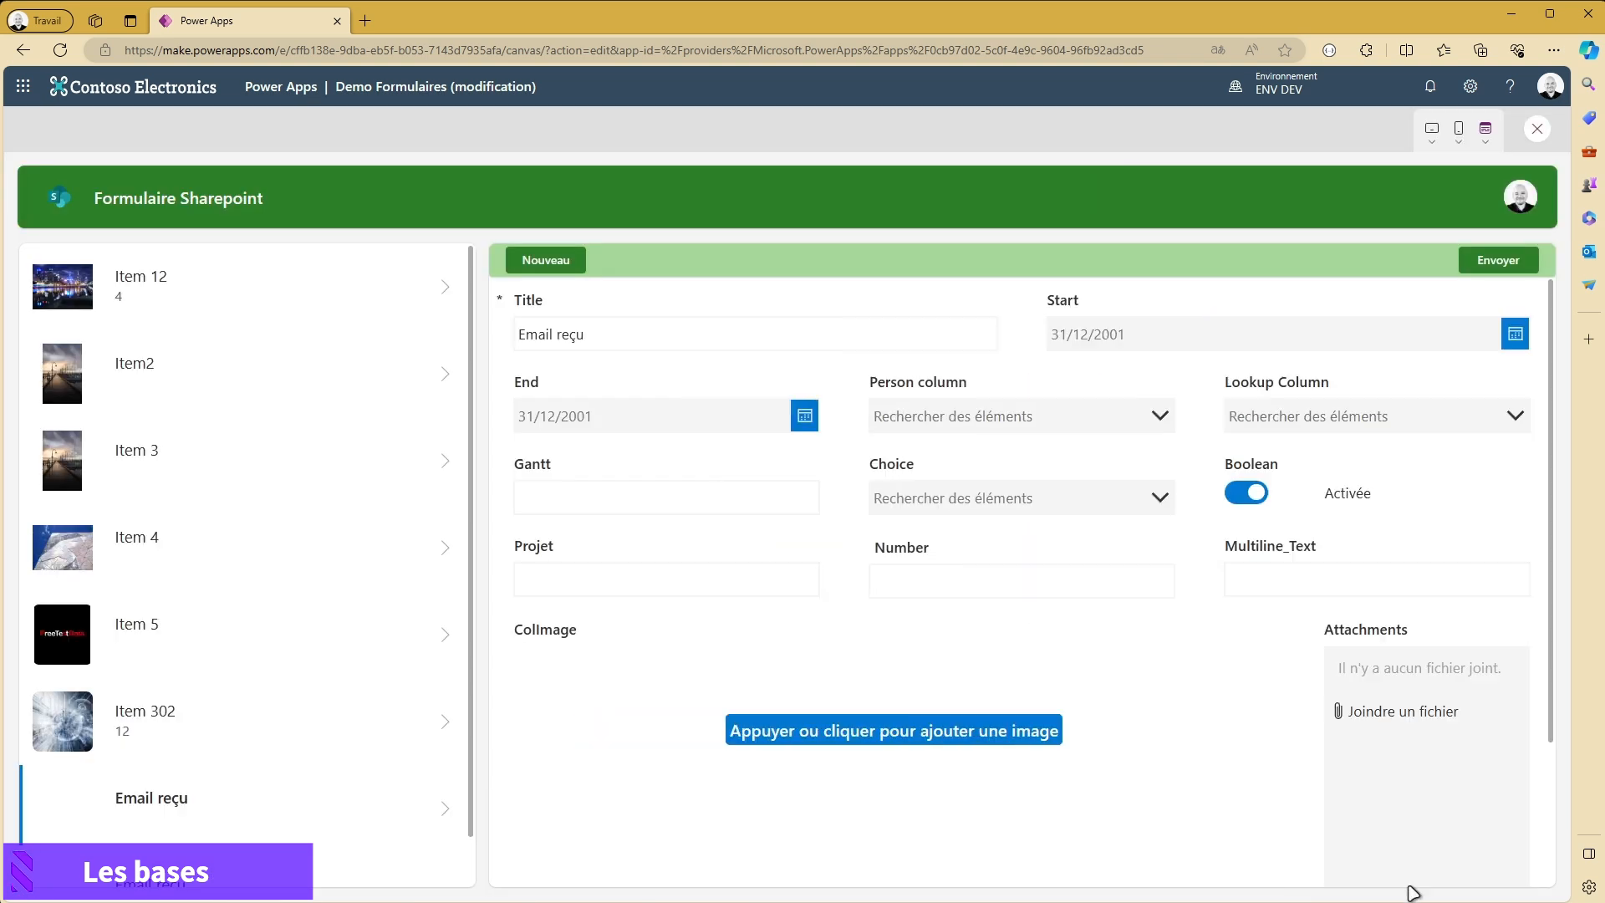
click(939, 333)
click(444, 465)
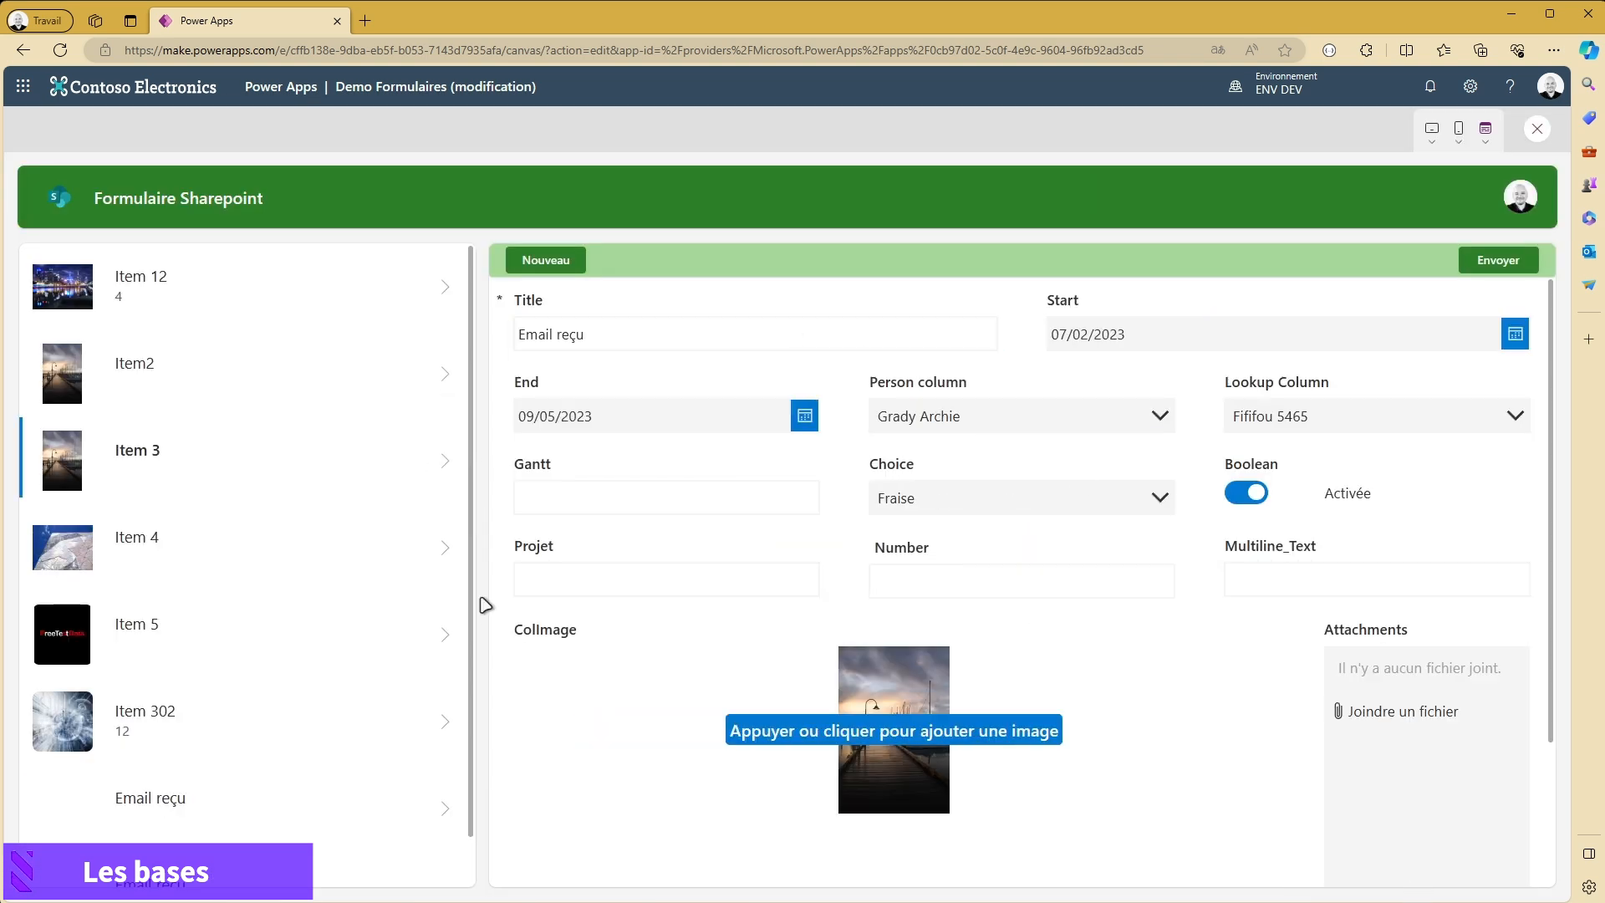
click(459, 553)
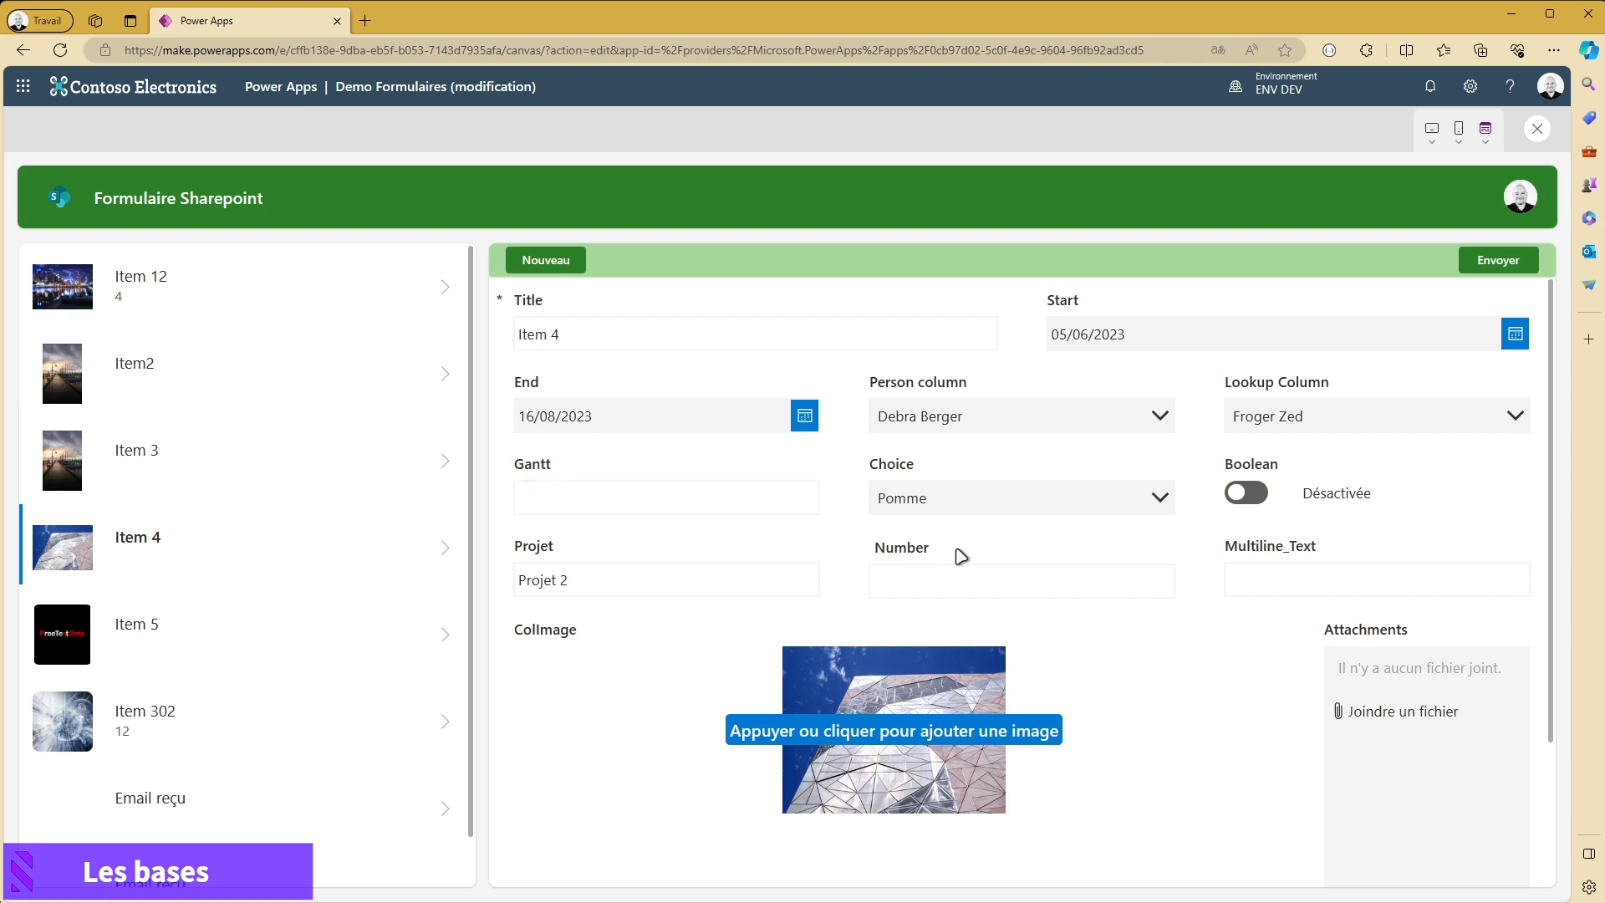
- Set Item 4's Number to 12, fill in its Multiline_Text field and submit the form, ending in the editor
click(943, 582)
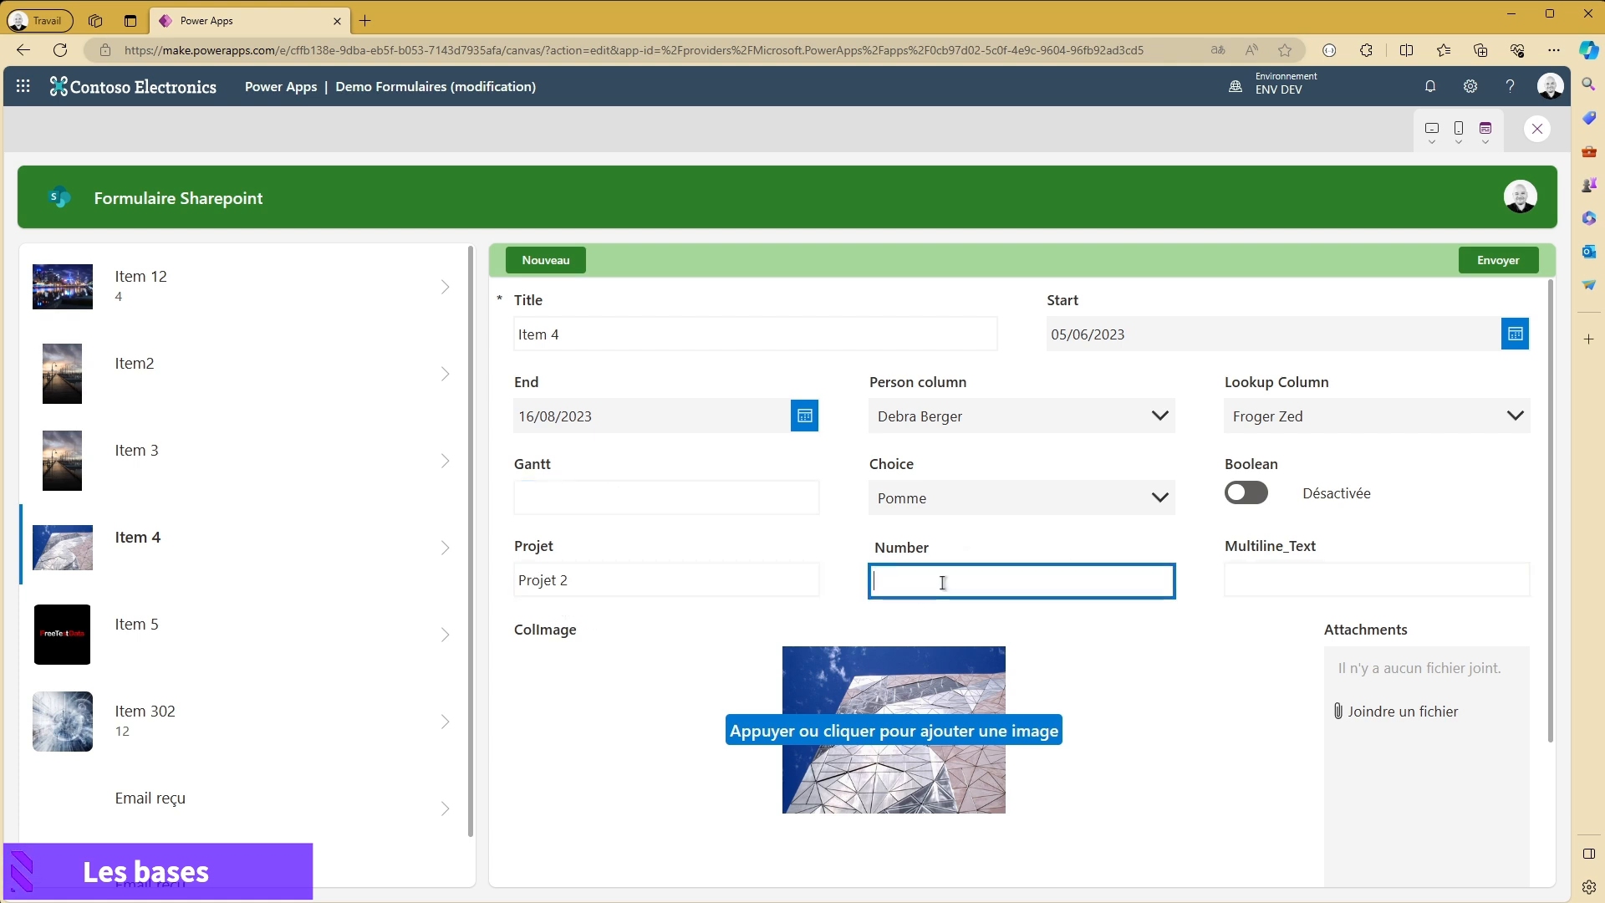
click(1343, 588)
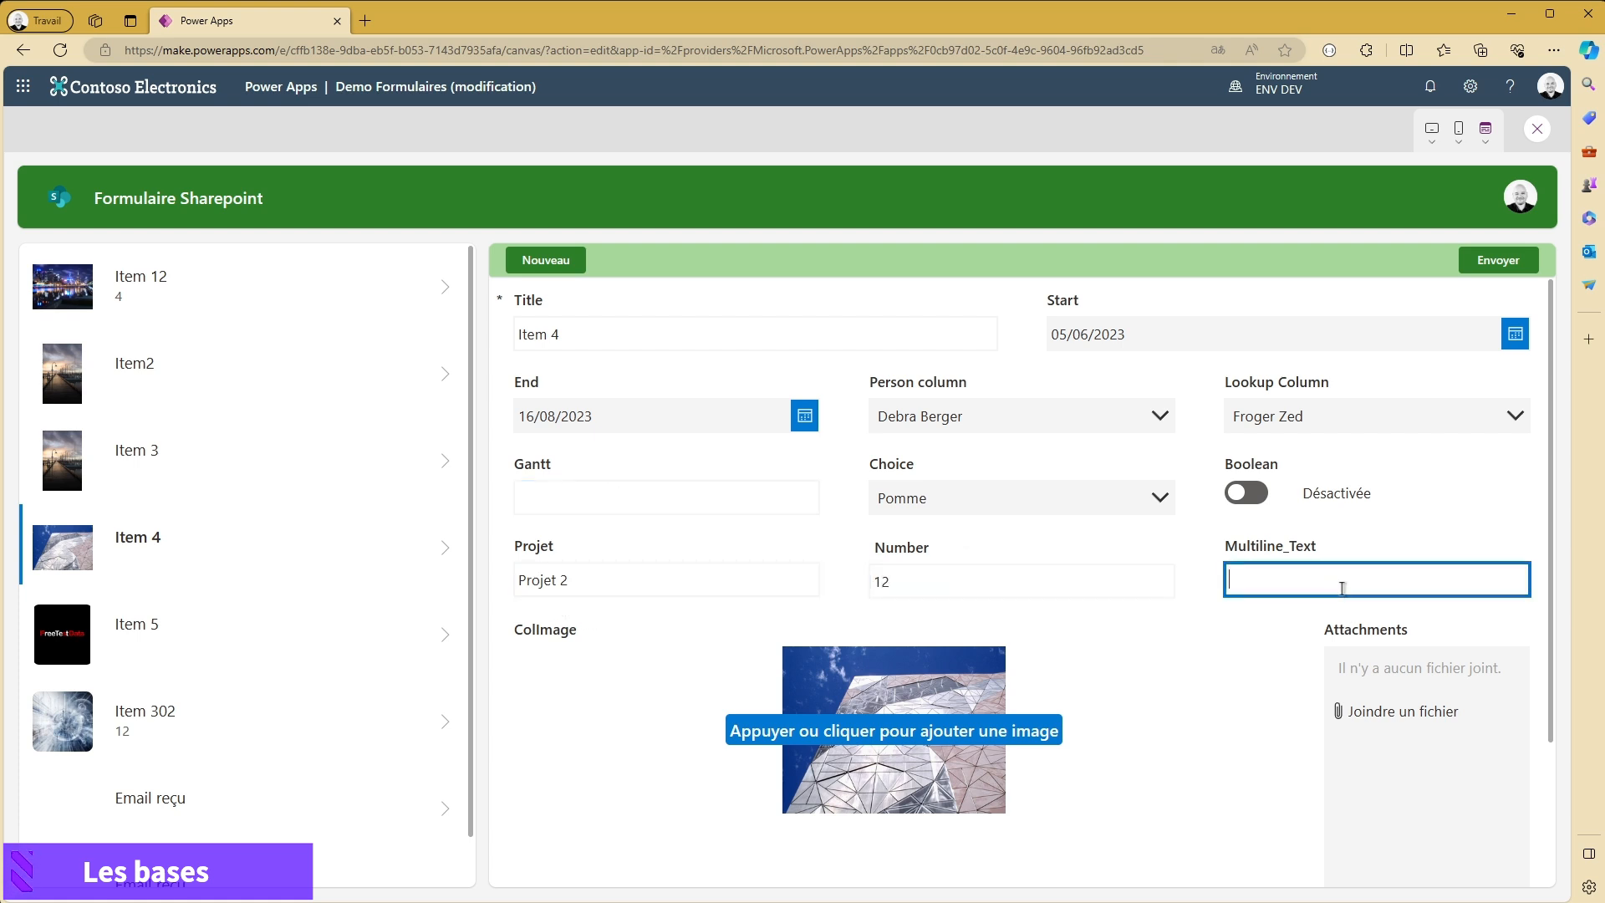
click(1357, 248)
click(1465, 259)
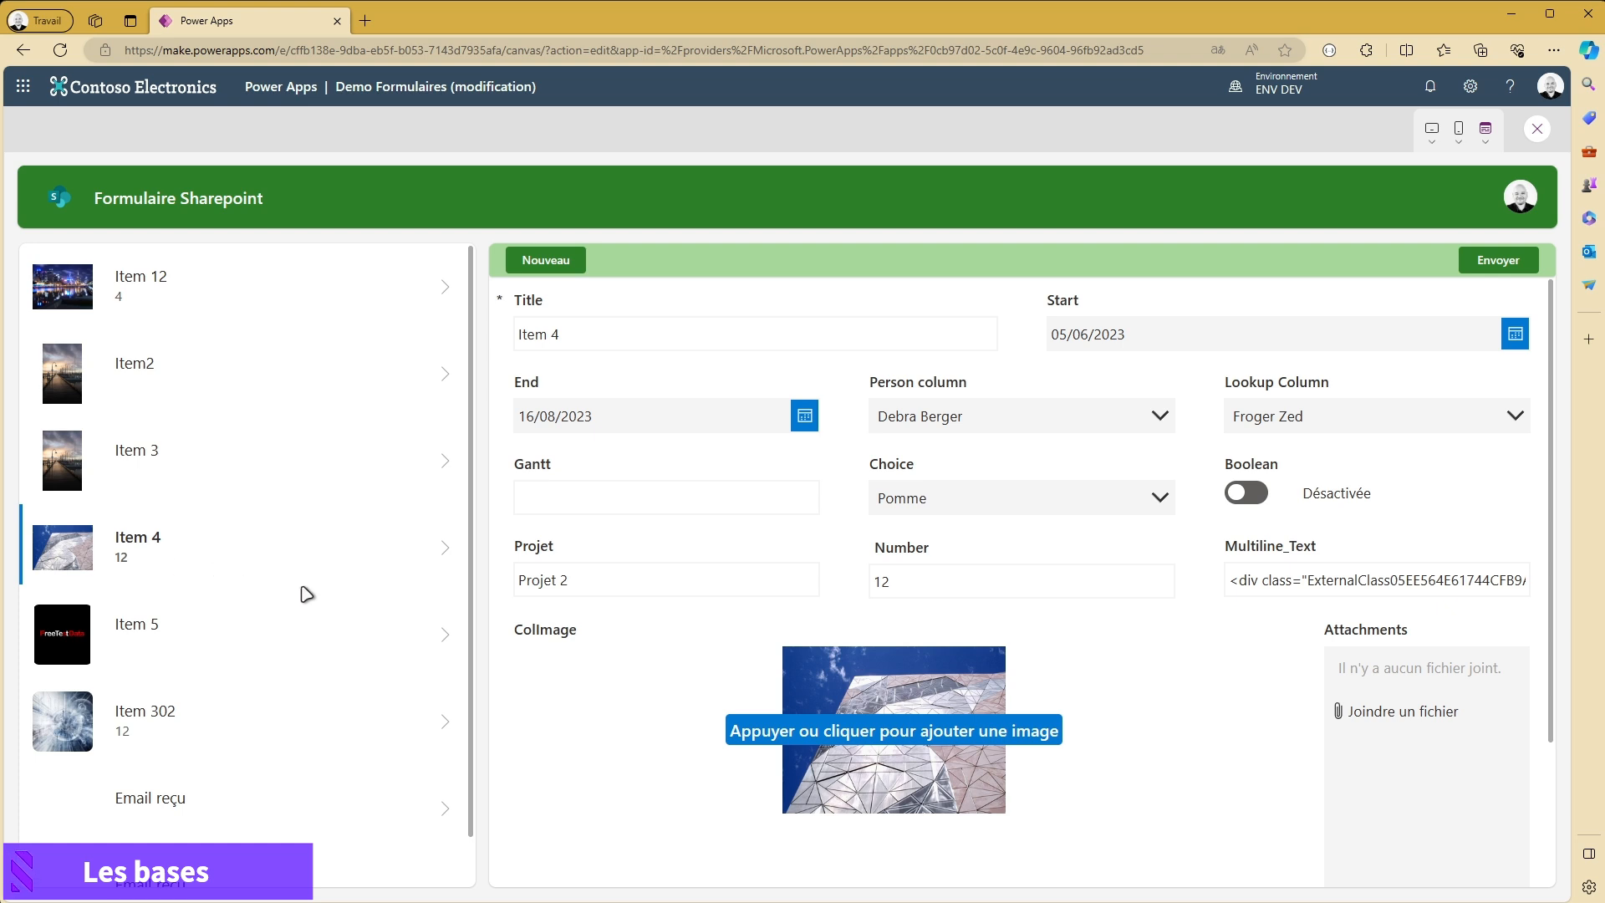
scroll(306, 594, down, 1)
scroll(368, 489, up, 1)
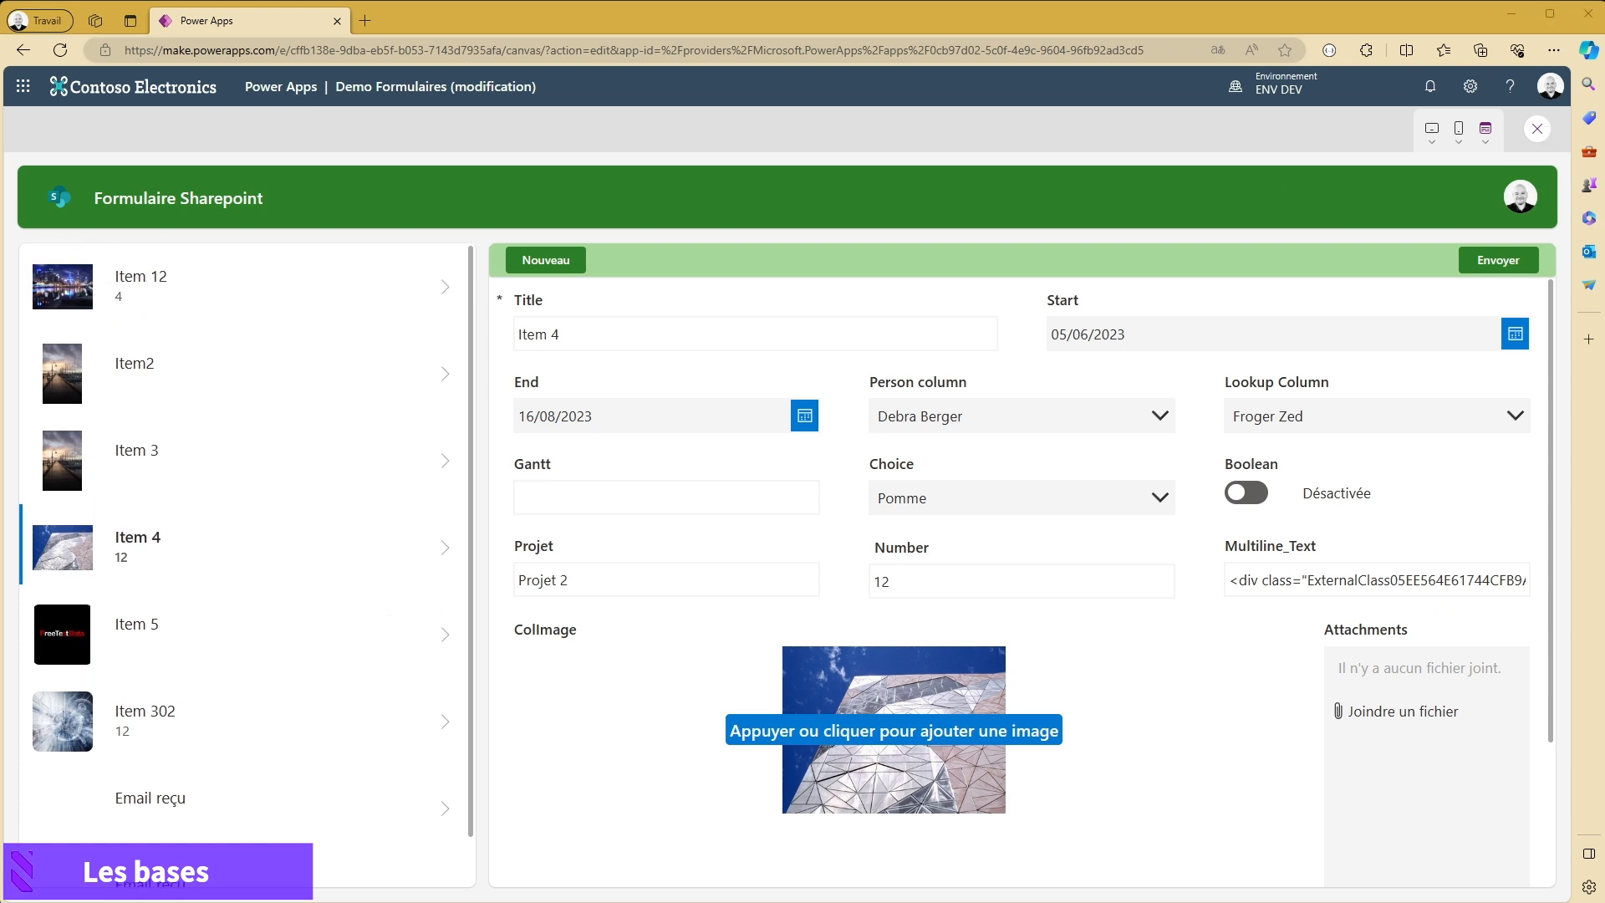
click(1537, 129)
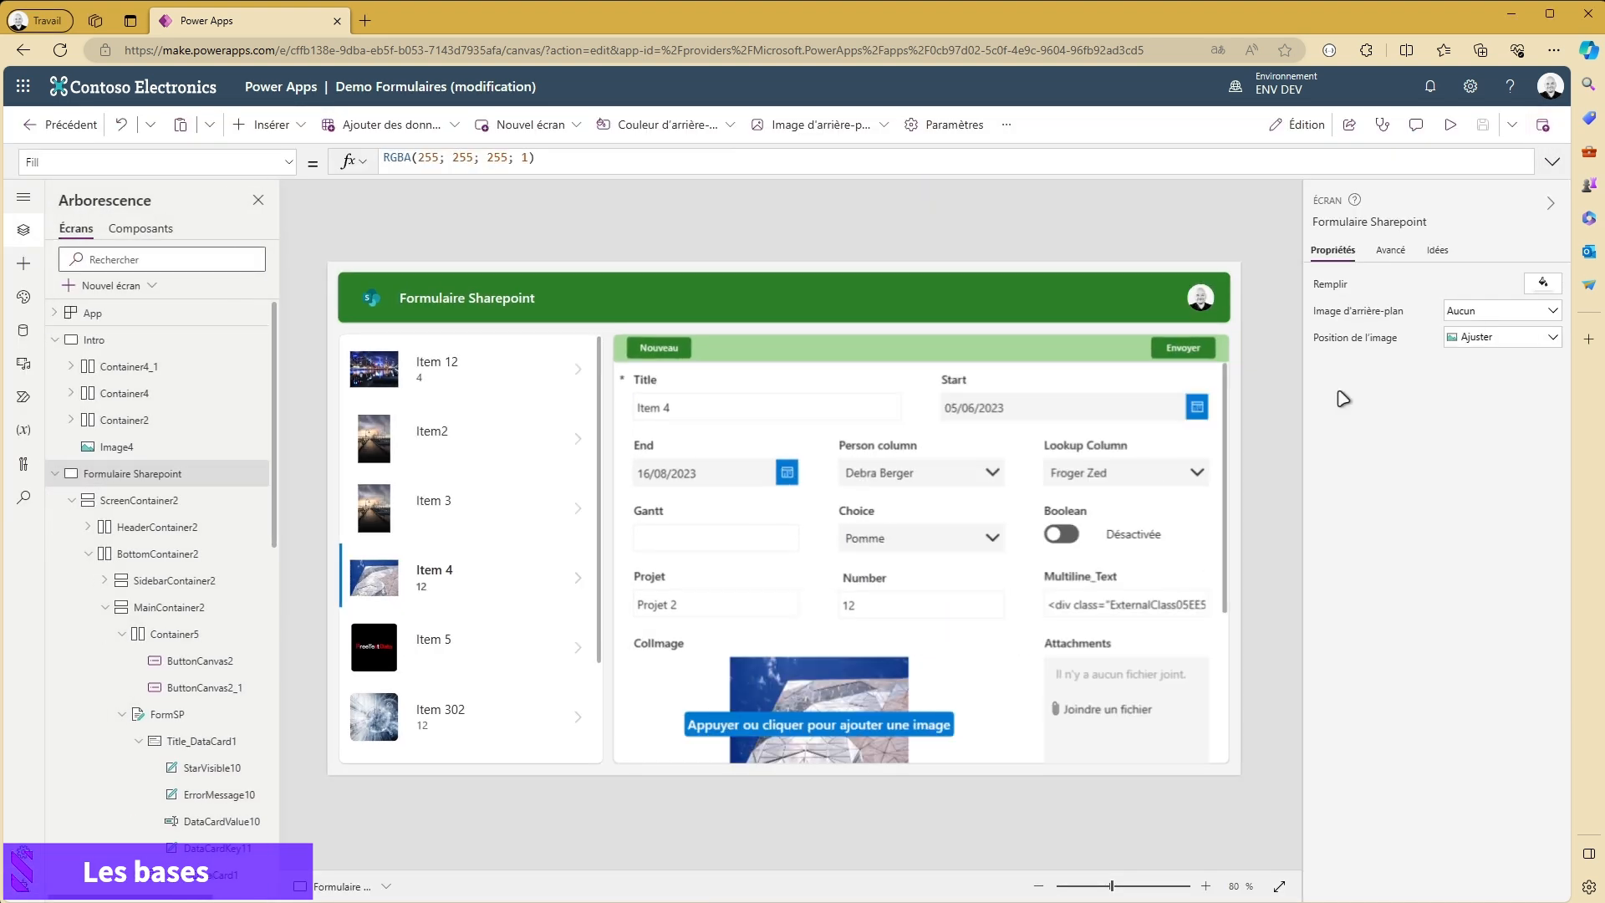
- Examine the FormSP form's structure and its Title, Start, End and Person column data cards
click(989, 693)
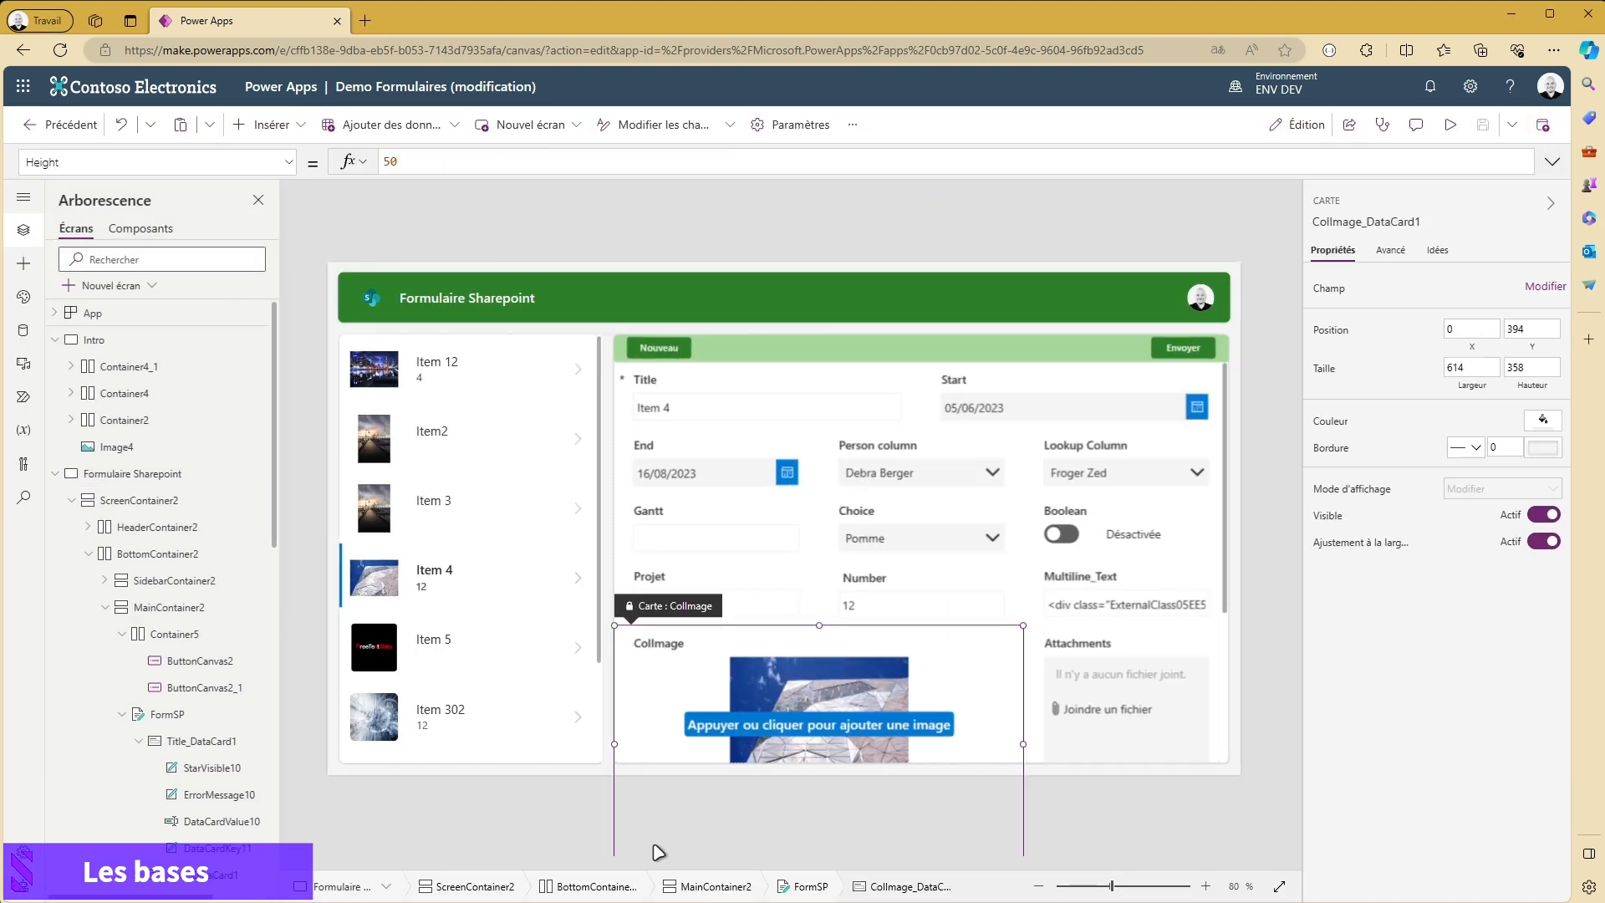
click(836, 889)
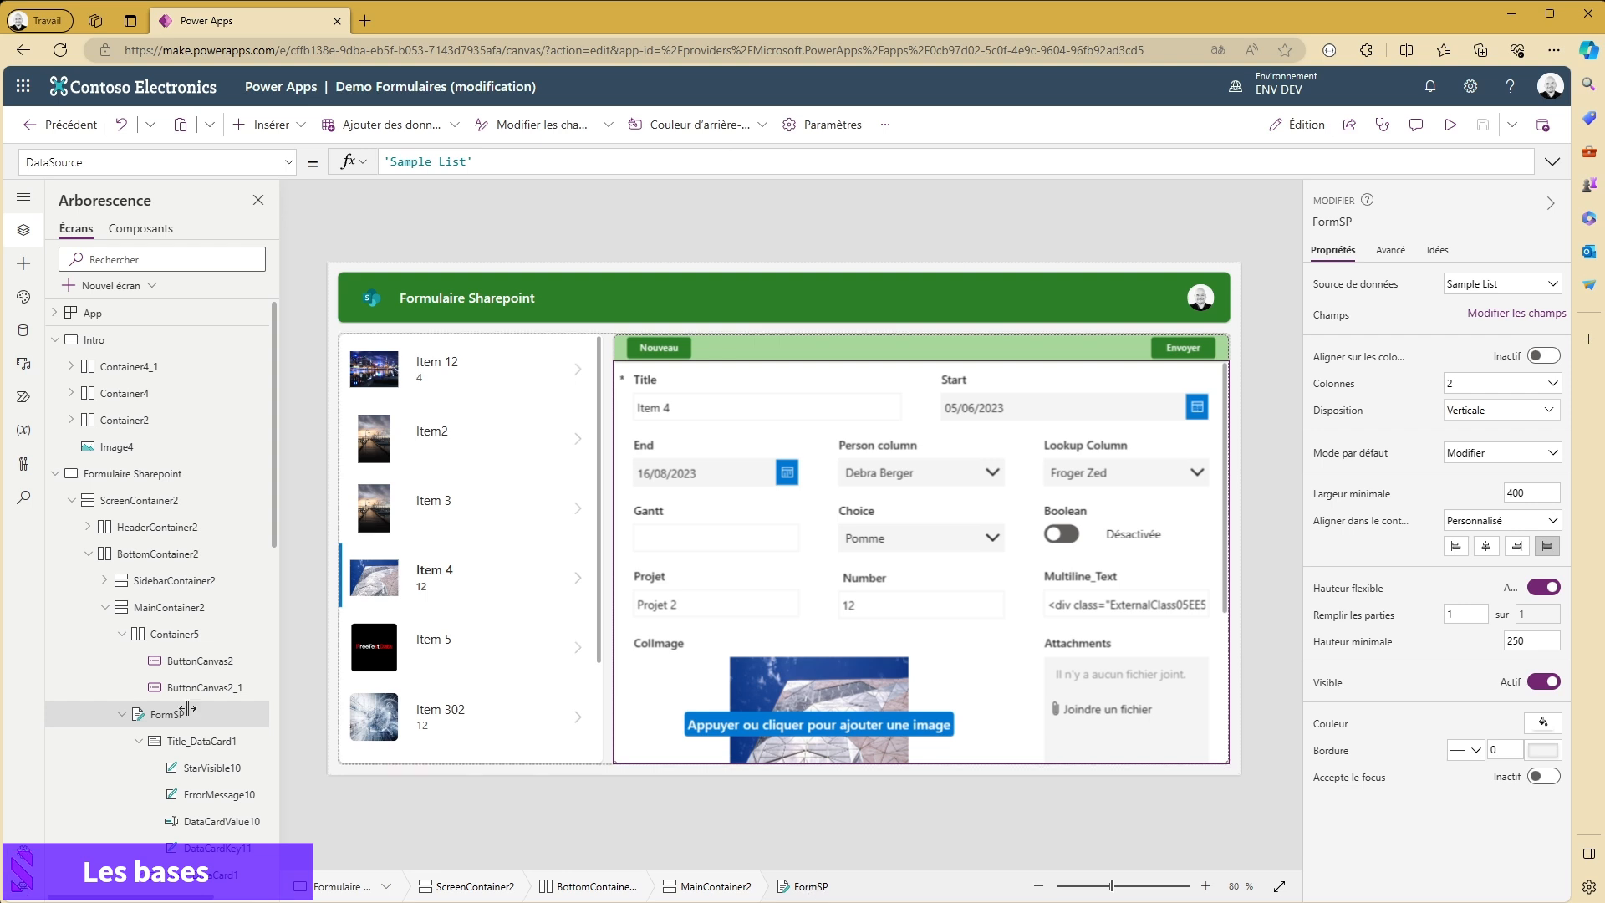
scroll(239, 687, down, 1)
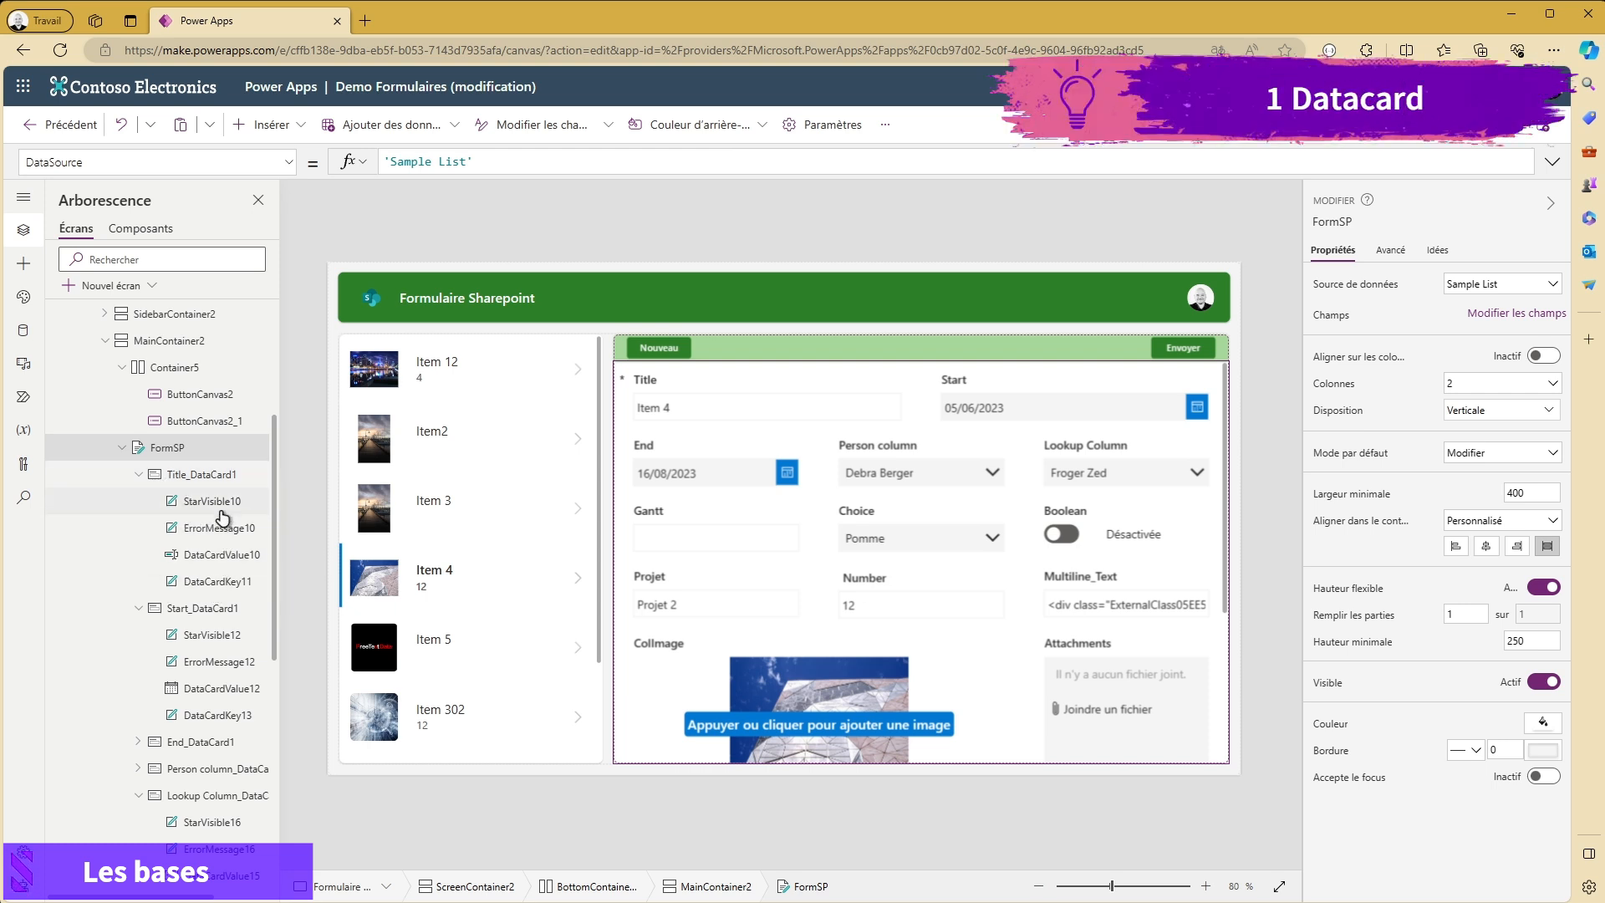
click(209, 475)
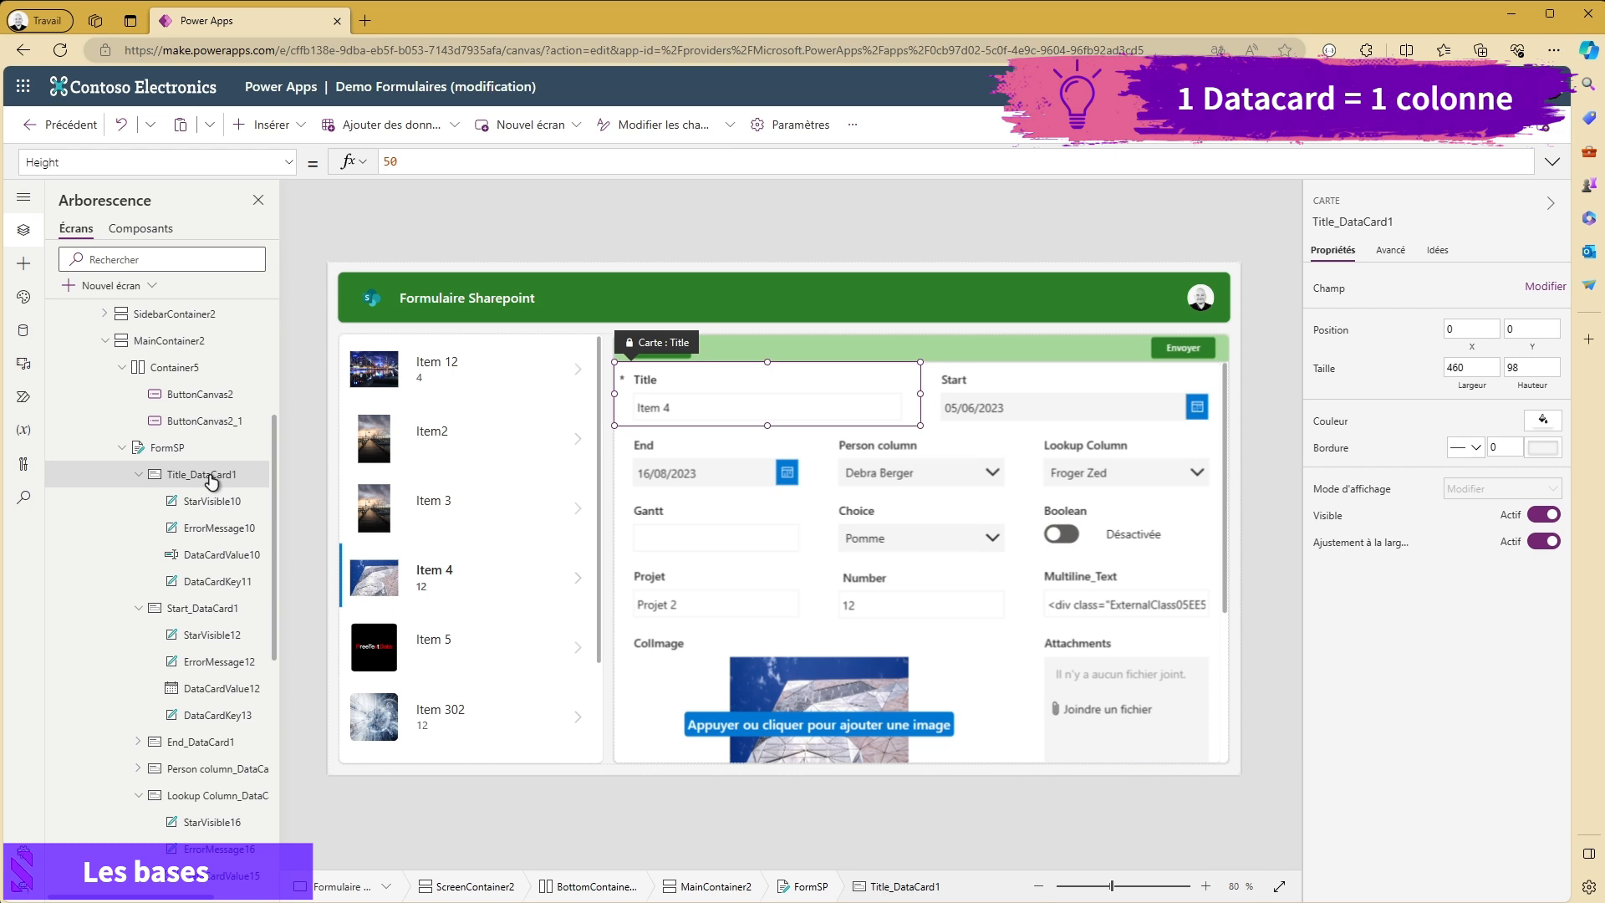
scroll(211, 480, down, 1)
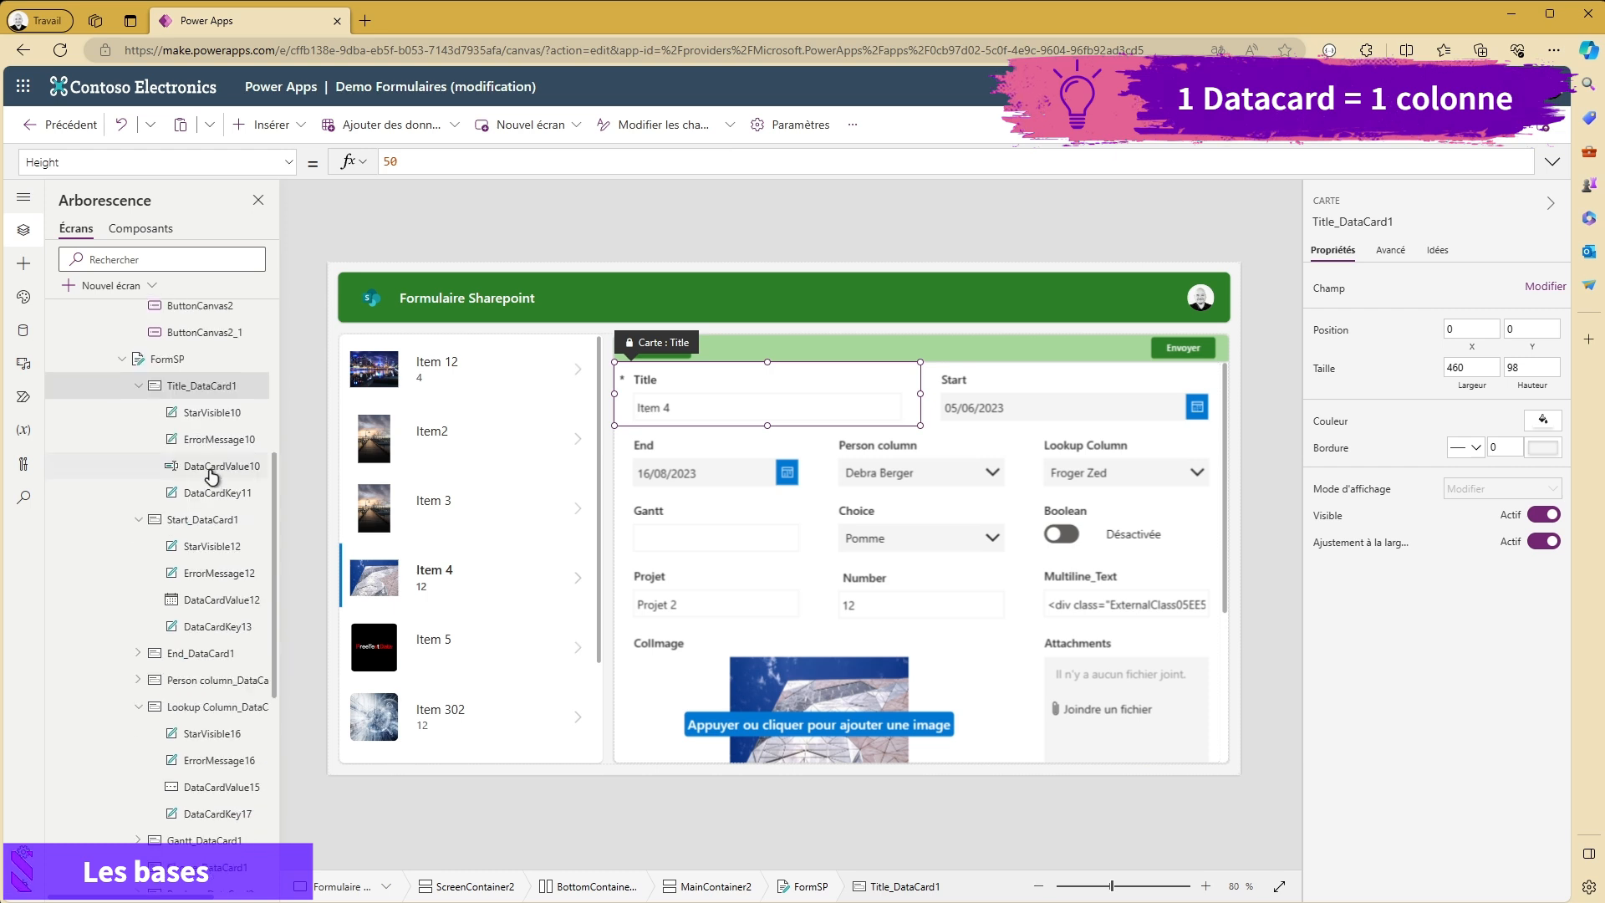
click(199, 520)
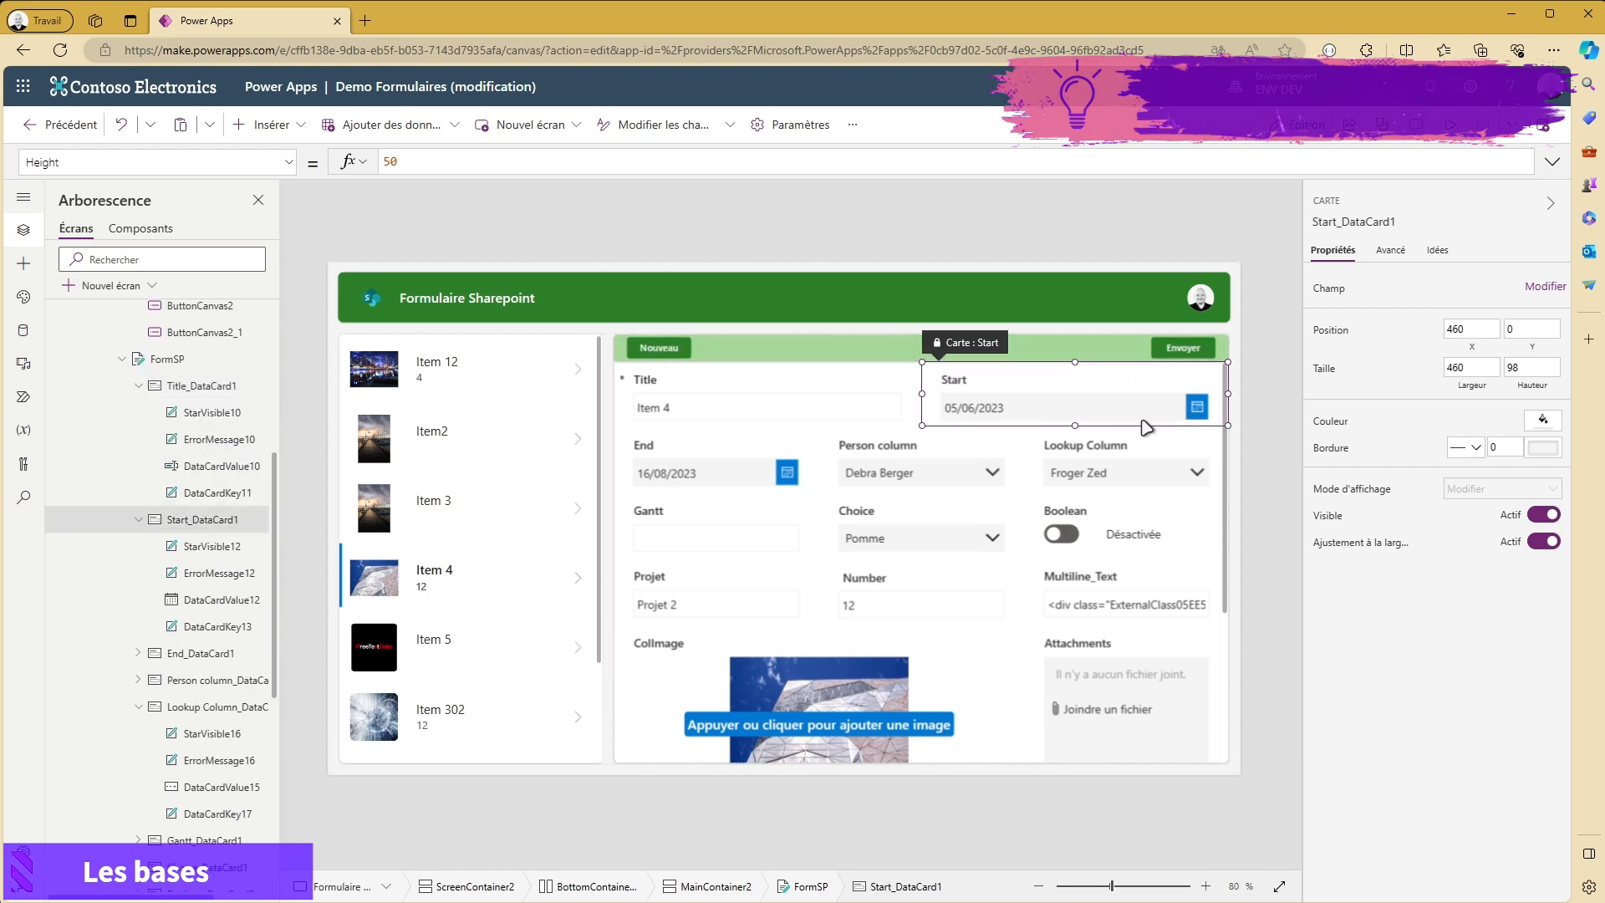
click(194, 653)
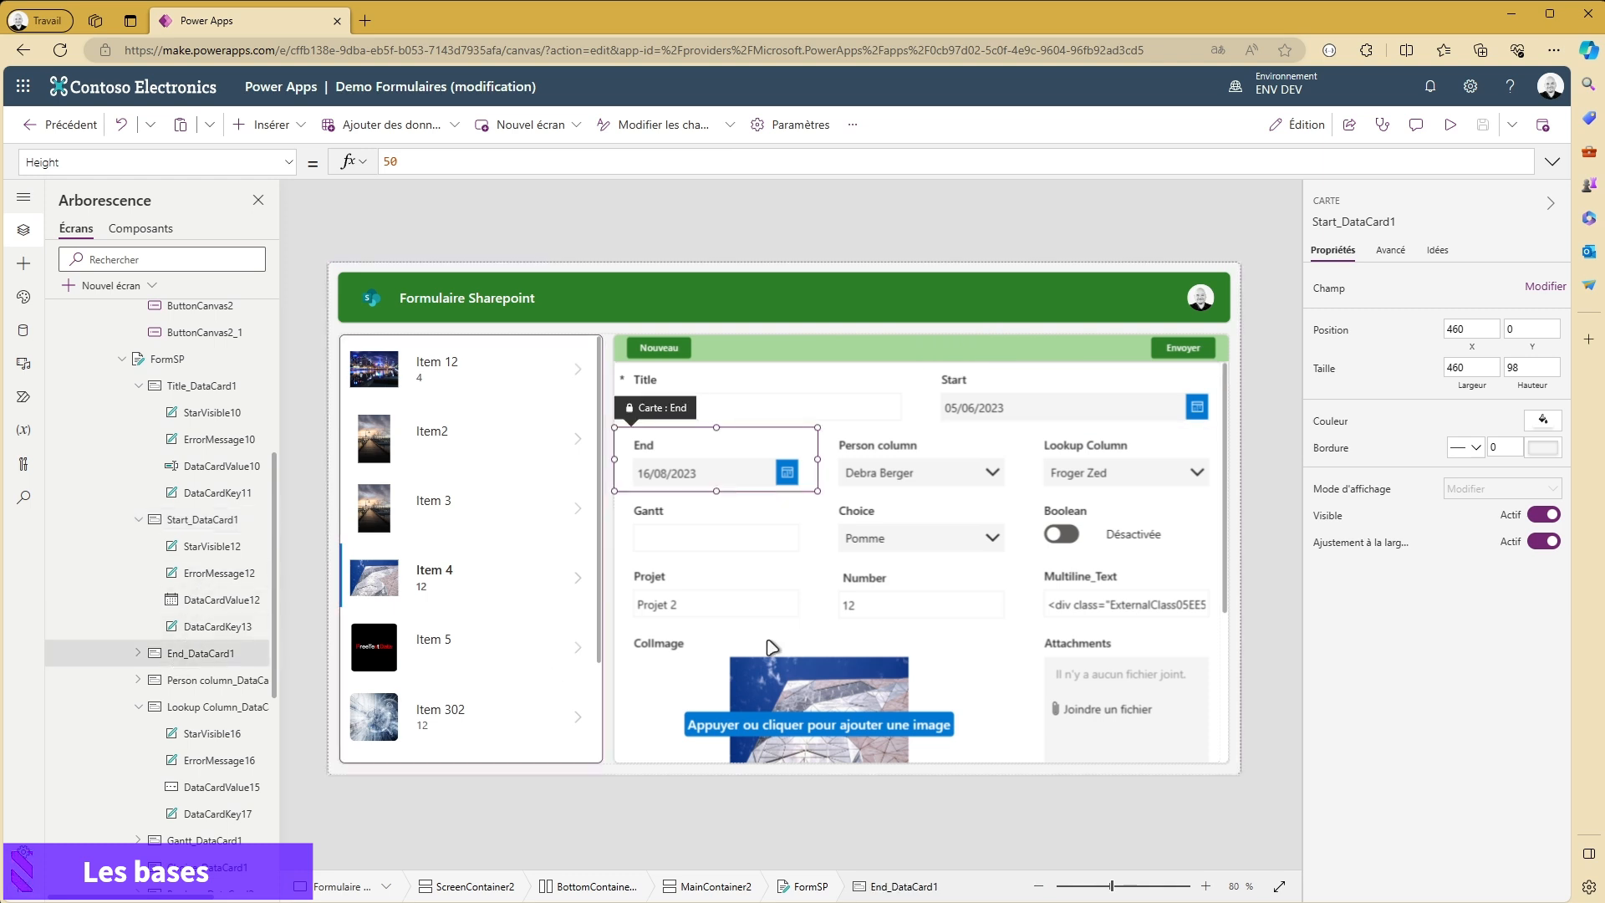
click(189, 689)
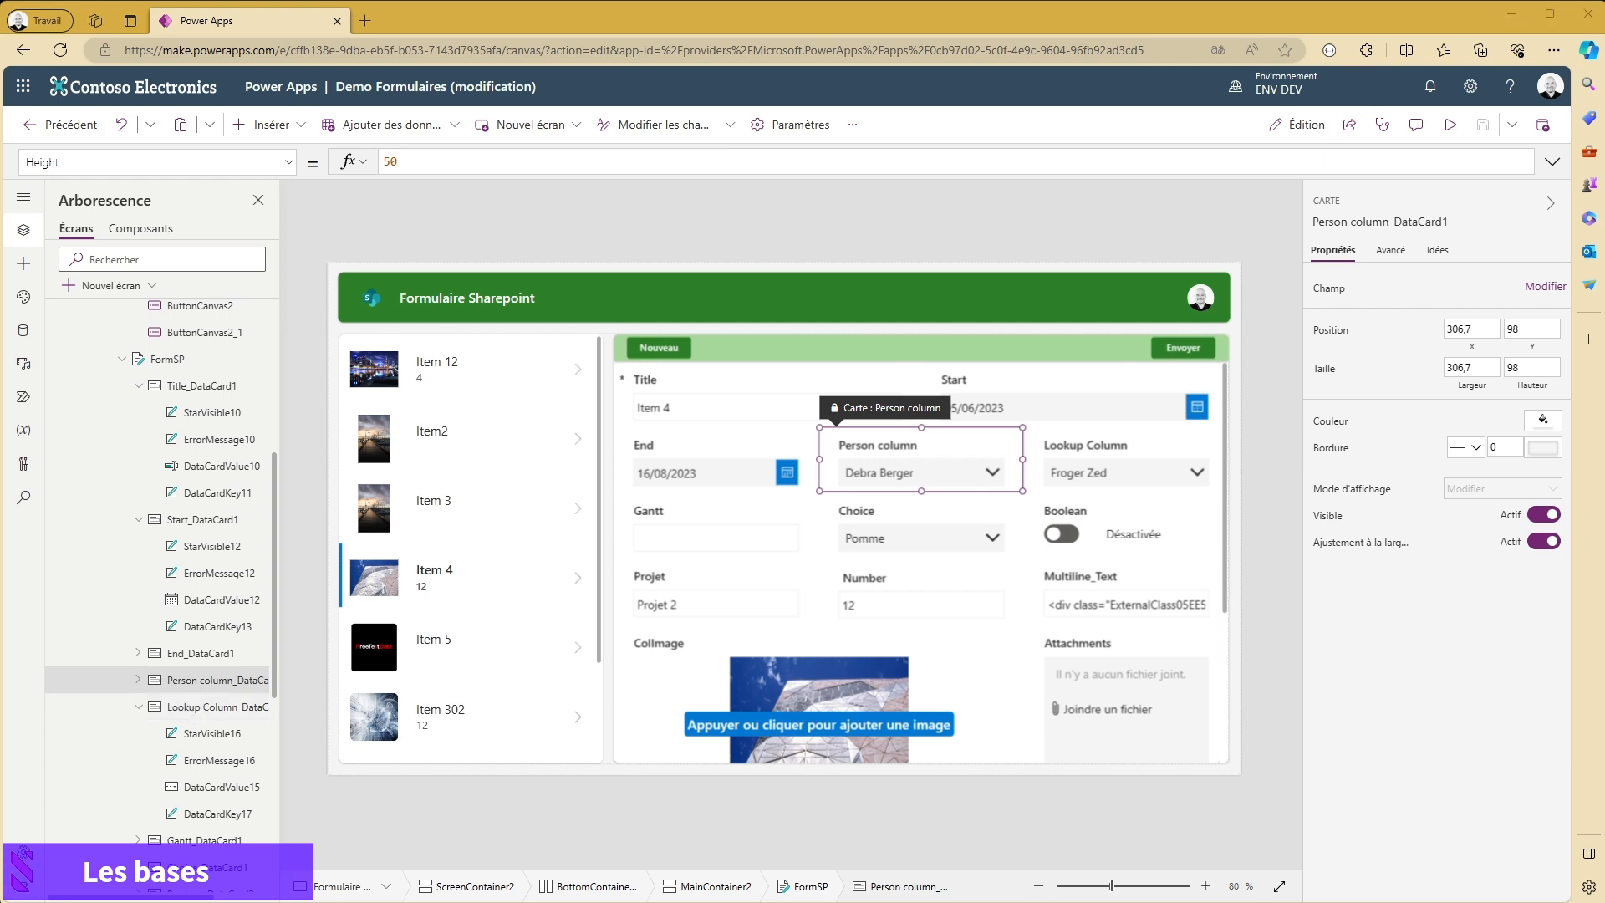
scroll(930, 549, down, 1)
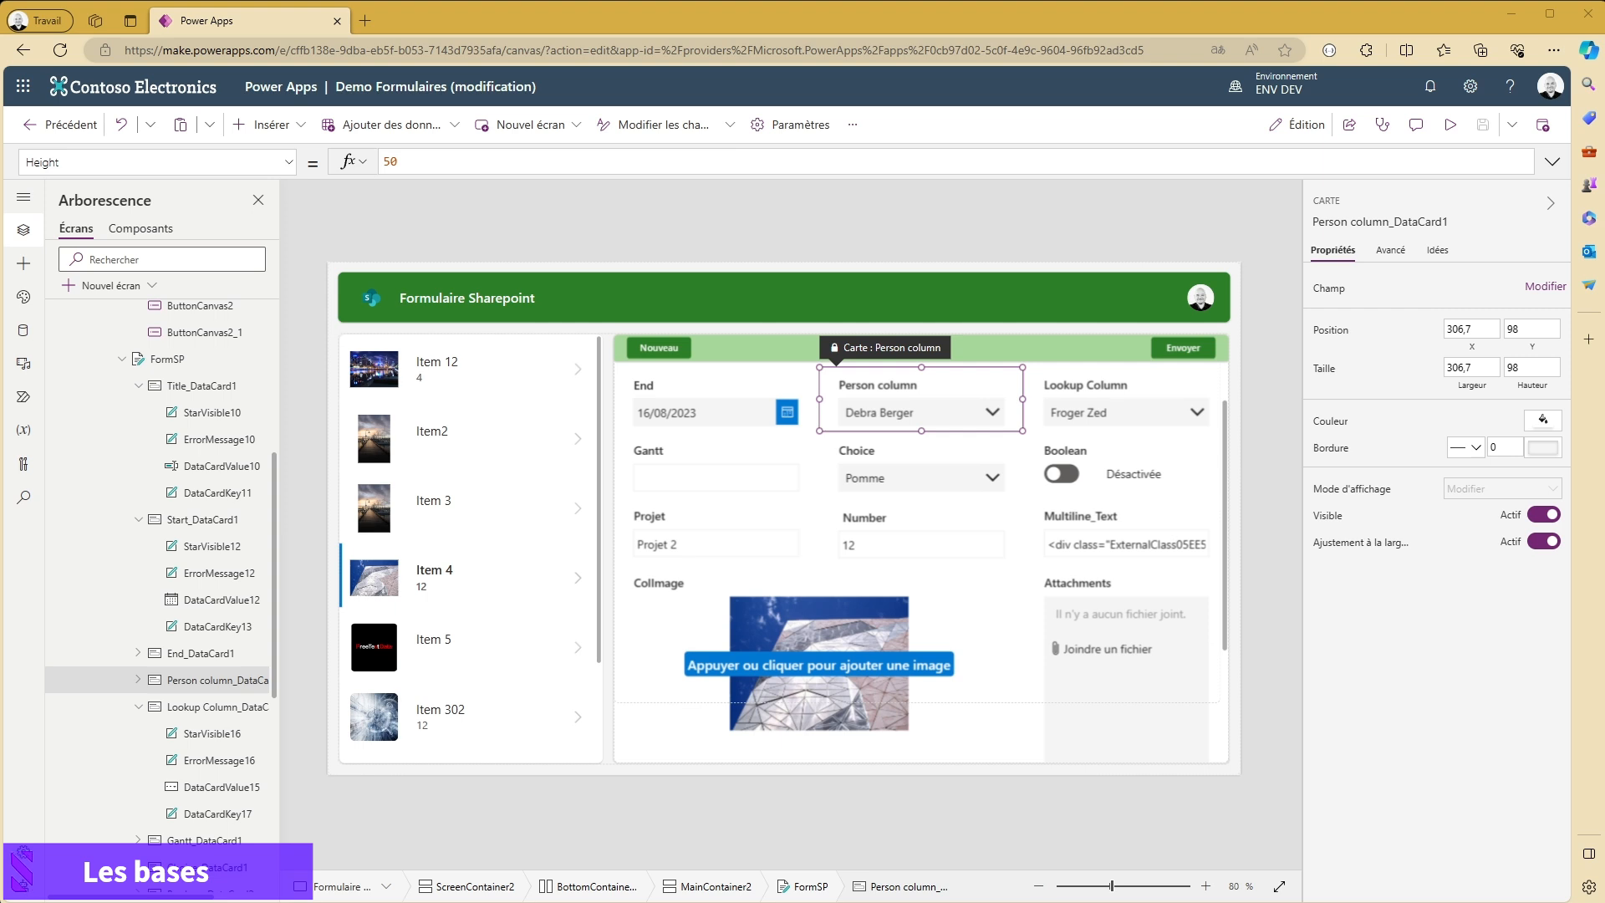
scroll(930, 549, up, 1)
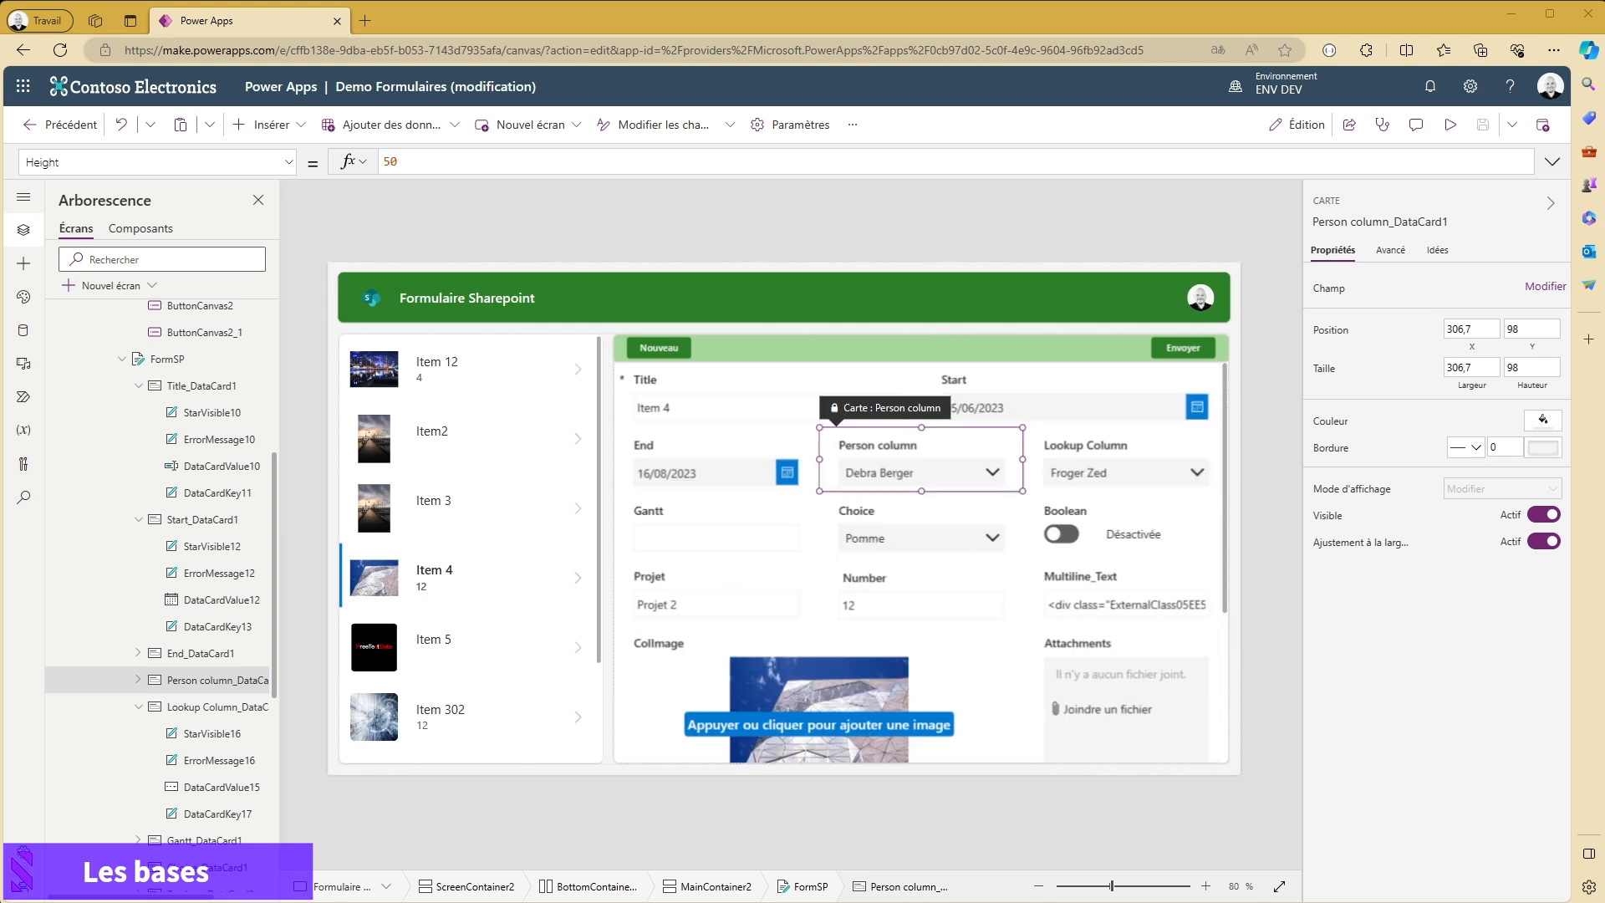
- Add the Name field to the form from the available data source fields
click(1187, 485)
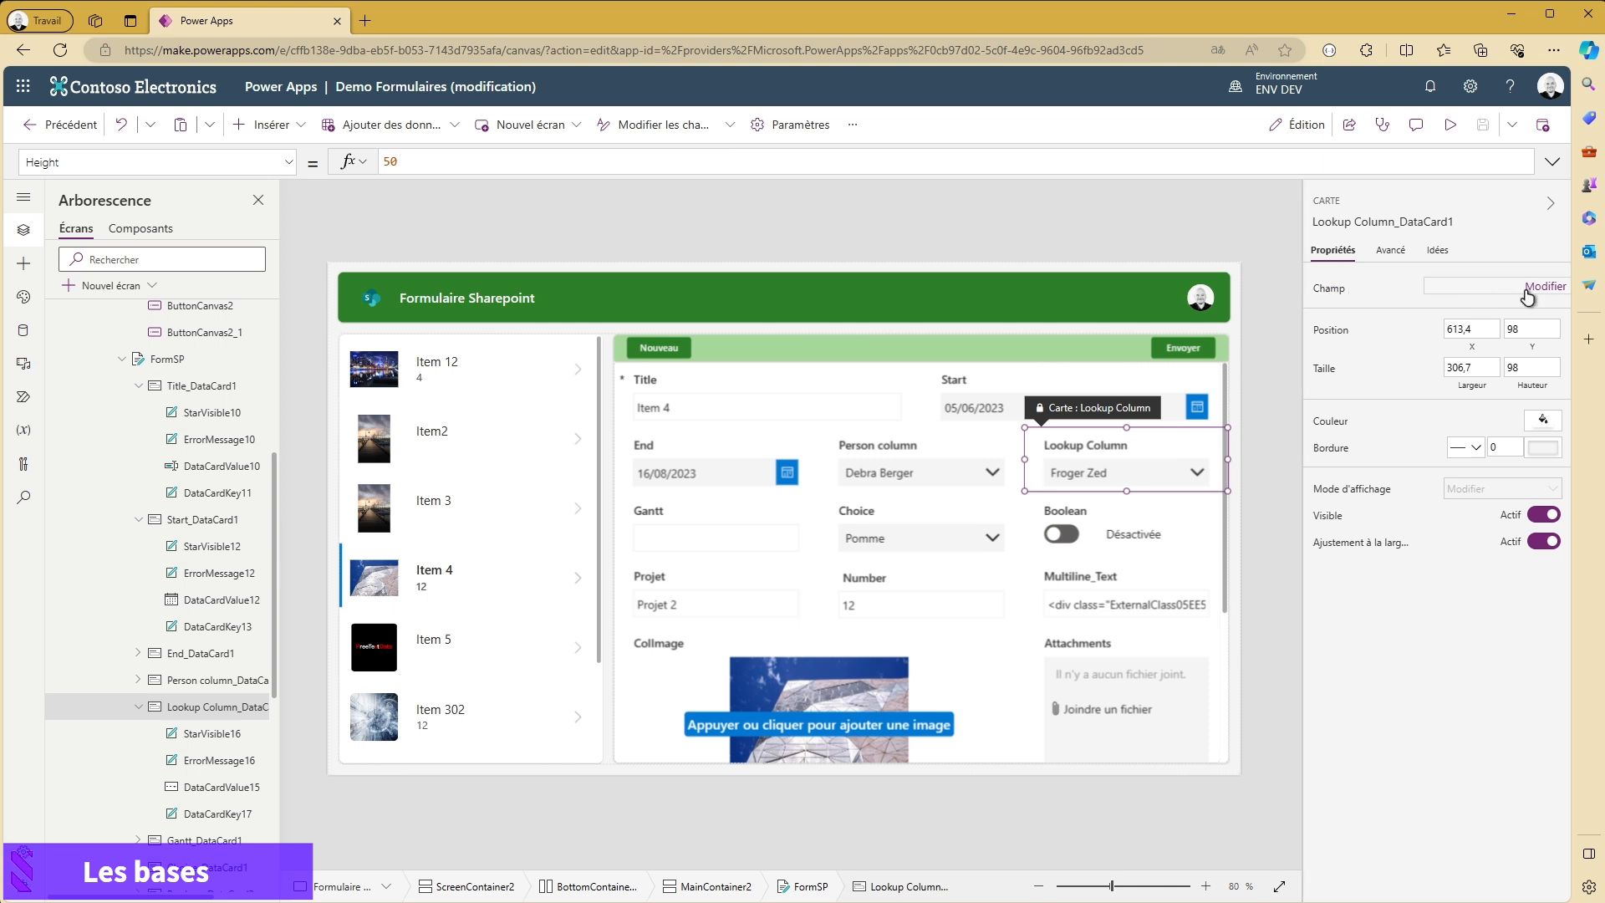
click(1535, 290)
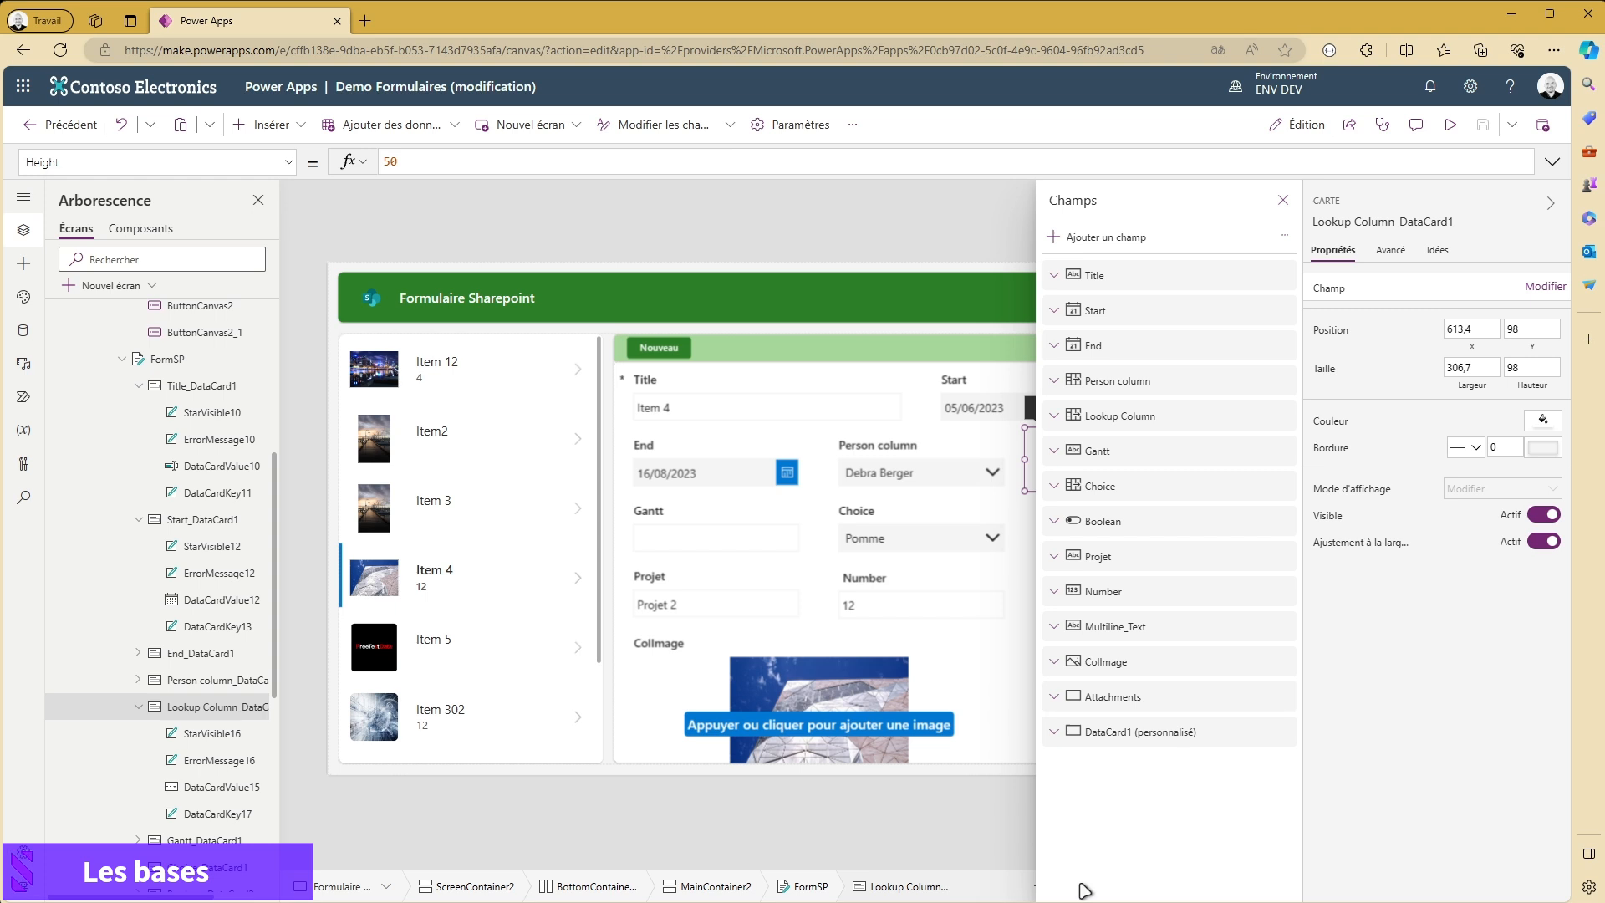
click(1095, 240)
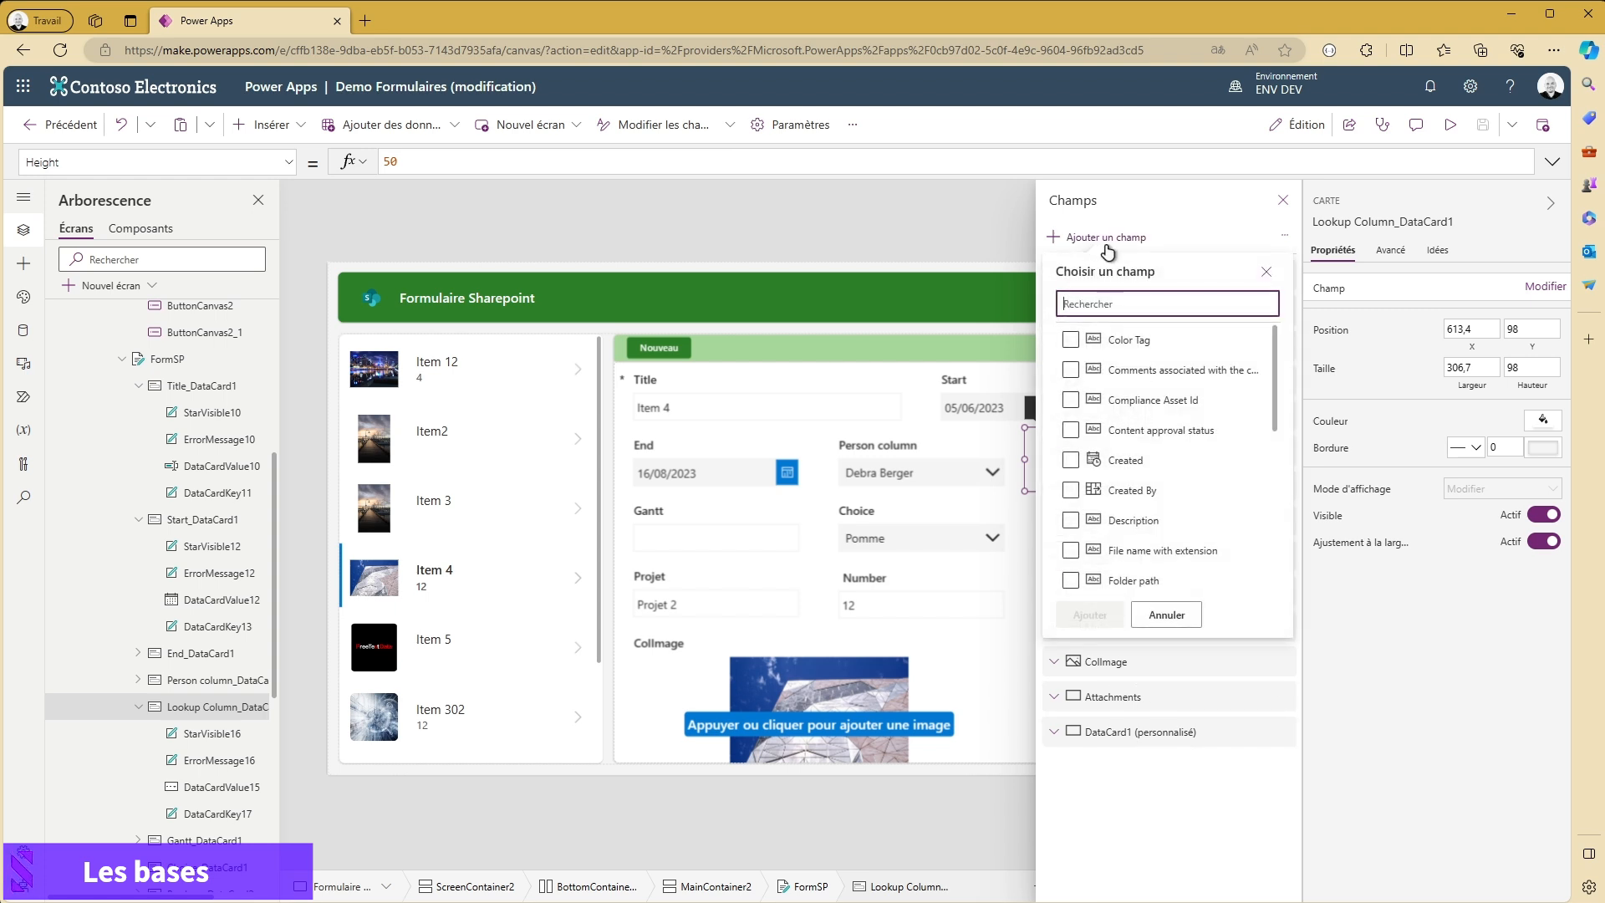
scroll(1196, 403, down, 2)
scroll(1195, 402, down, 5)
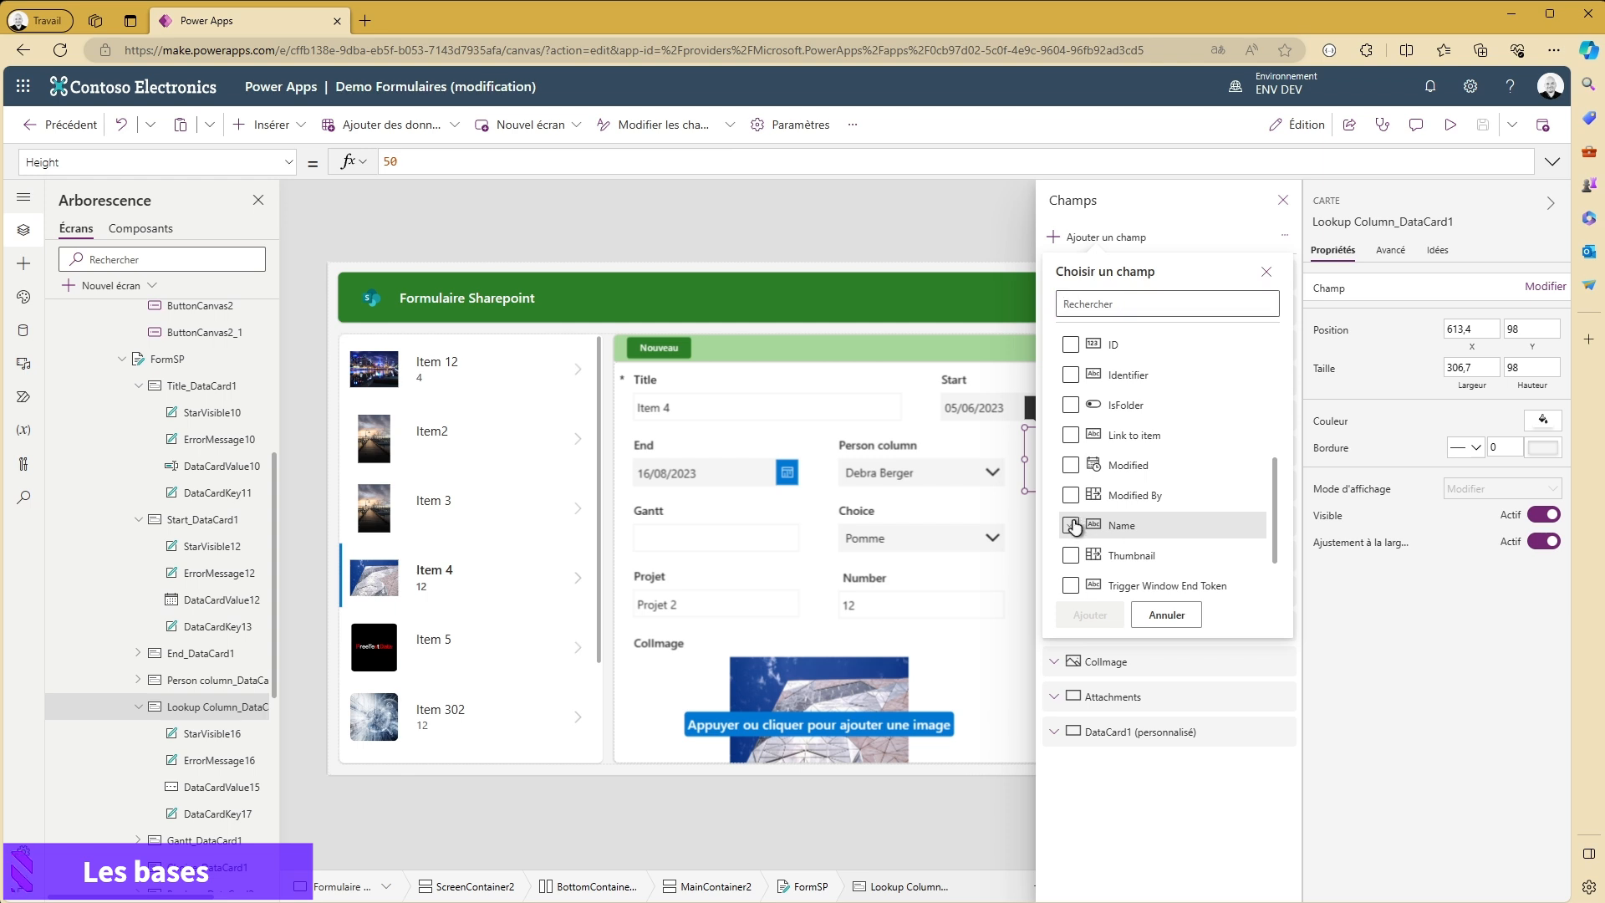
click(1071, 525)
click(1088, 615)
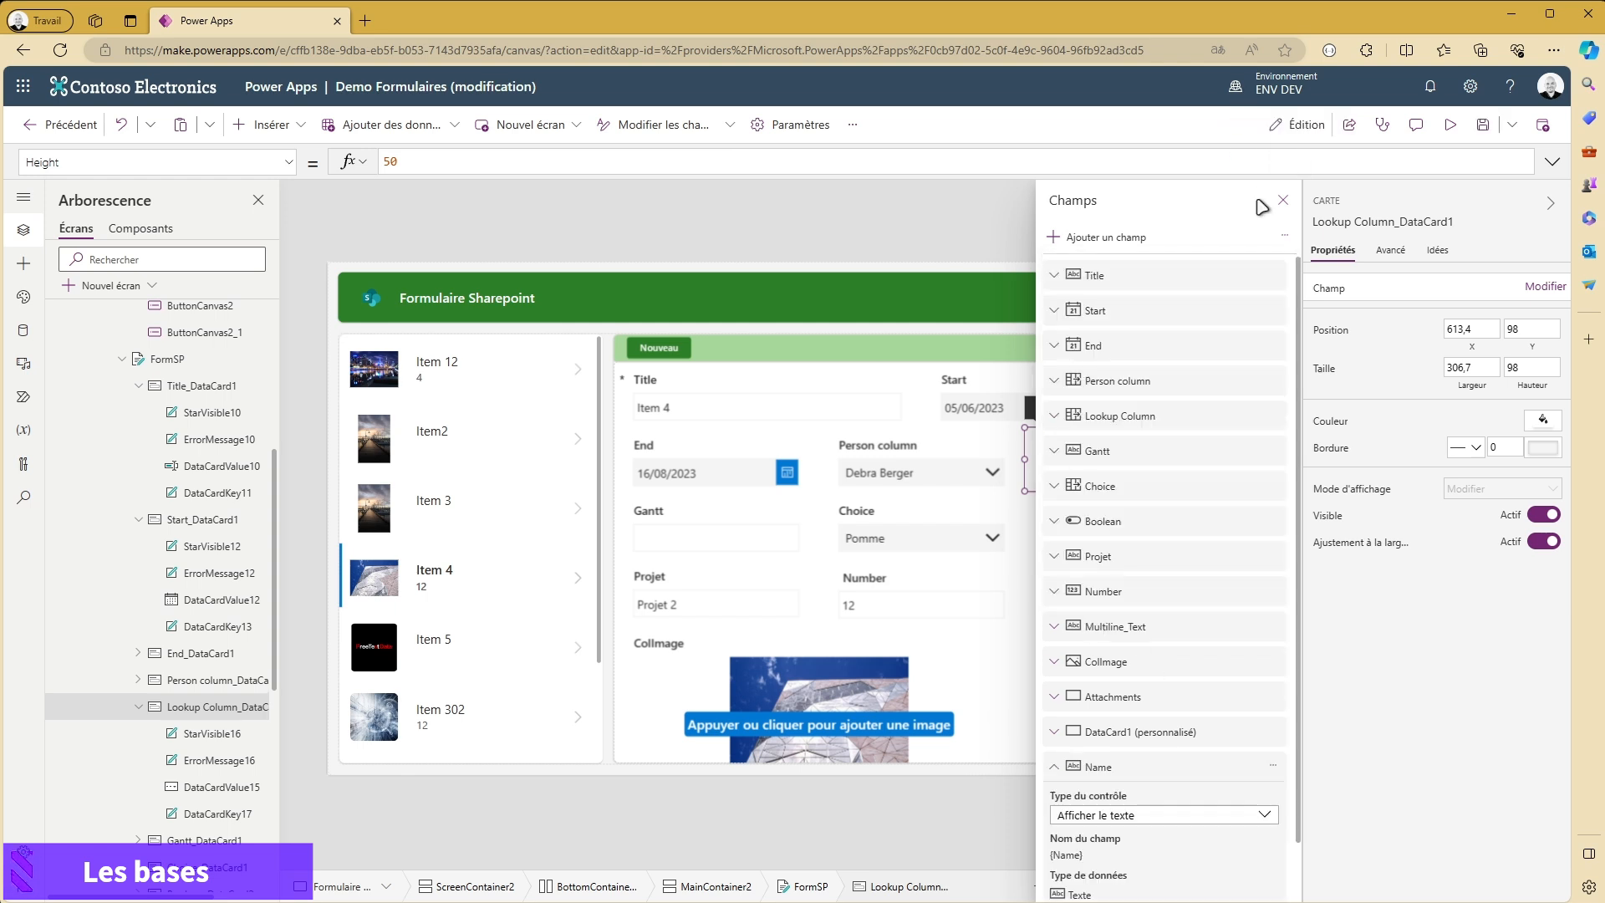
click(1284, 201)
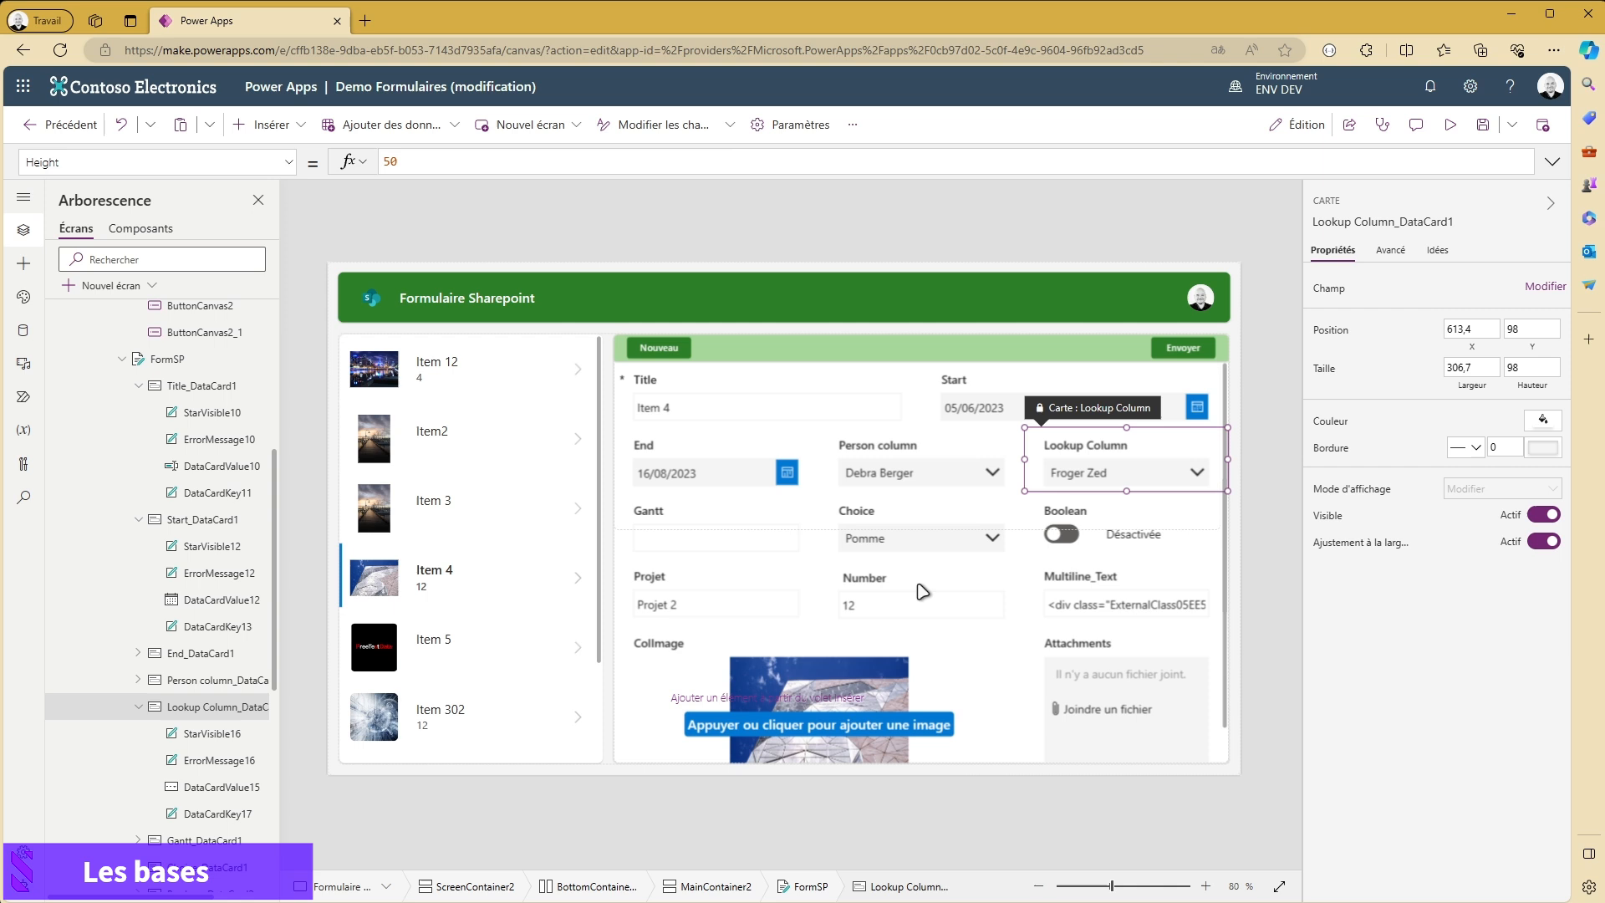
- Delete the Name card from the end of the form
scroll(919, 592, down, 3)
click(979, 726)
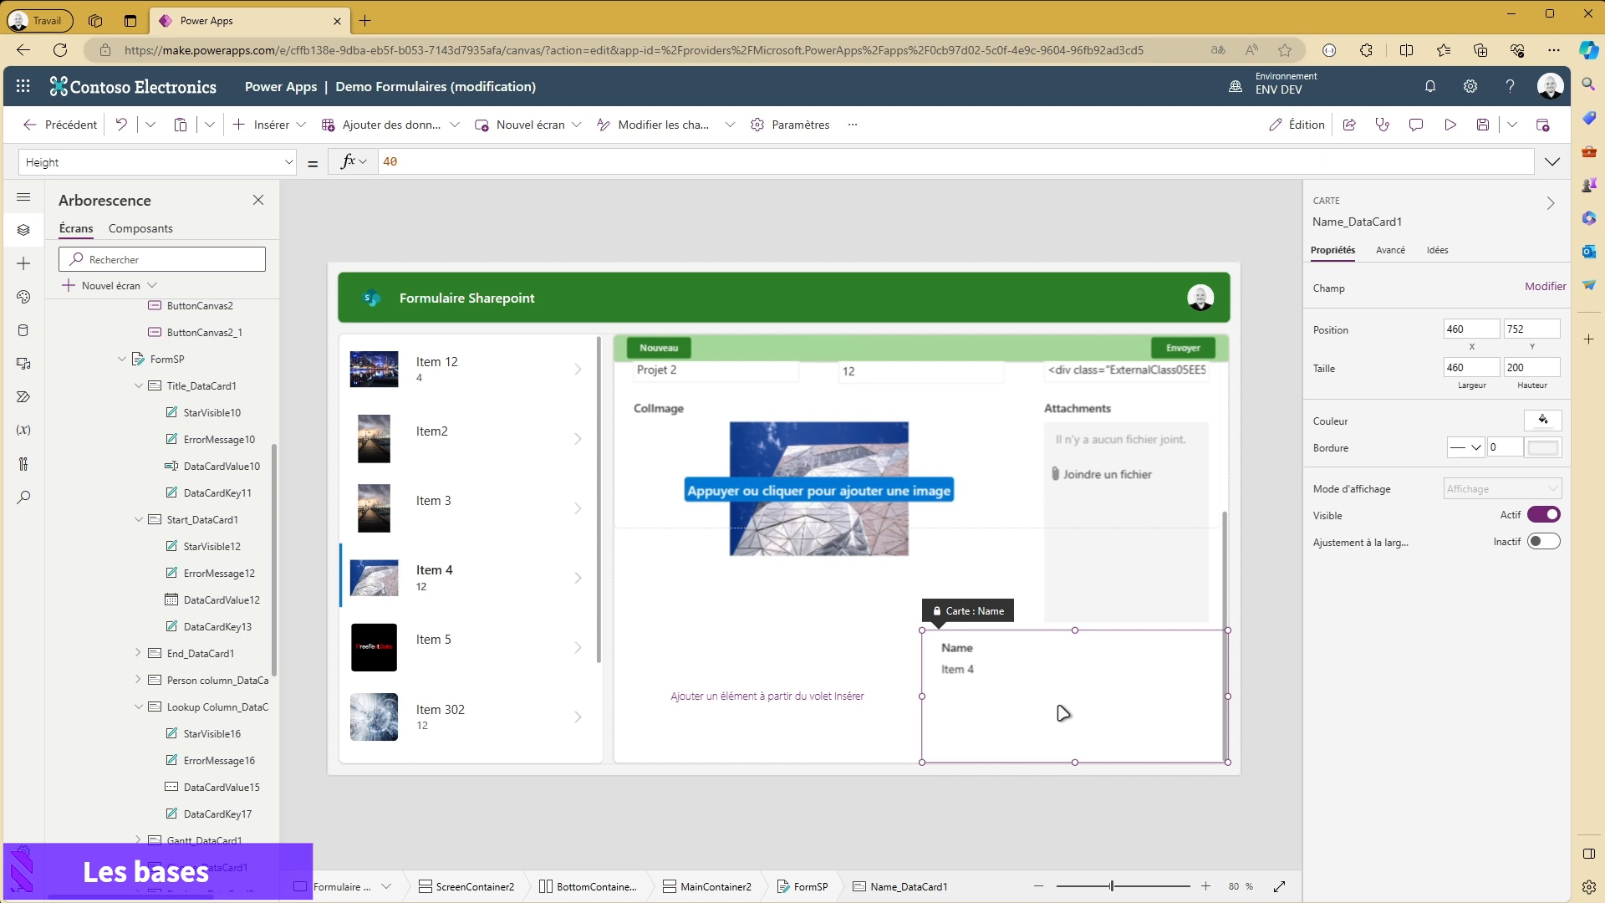
key(Delete)
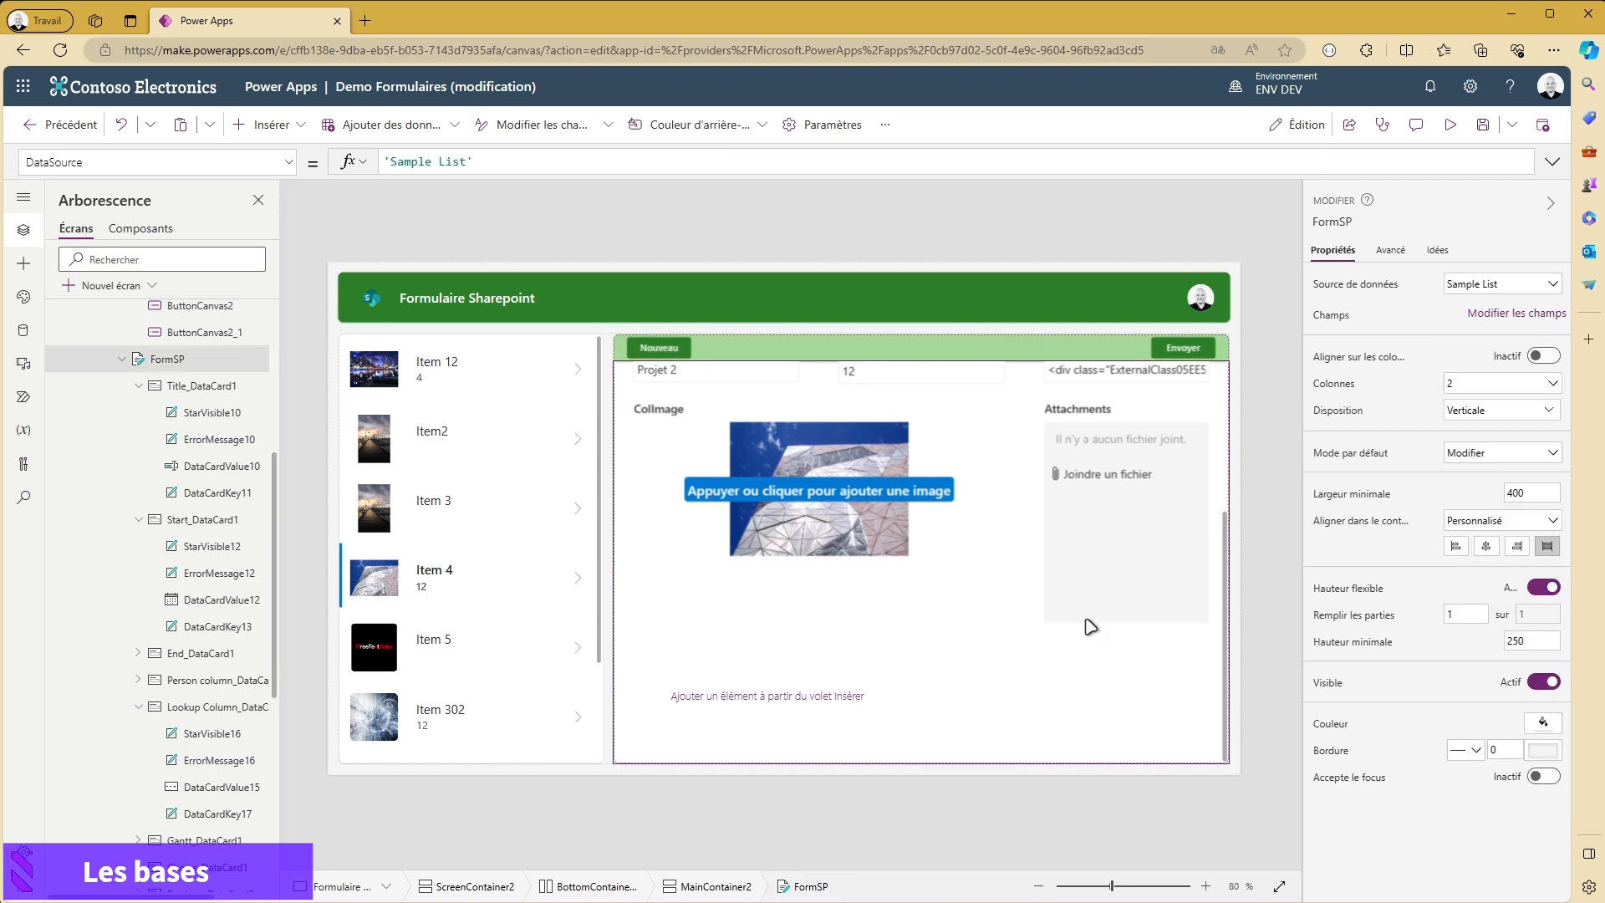
- Add a second custom card to the form, beside the empty DataCard1
click(804, 696)
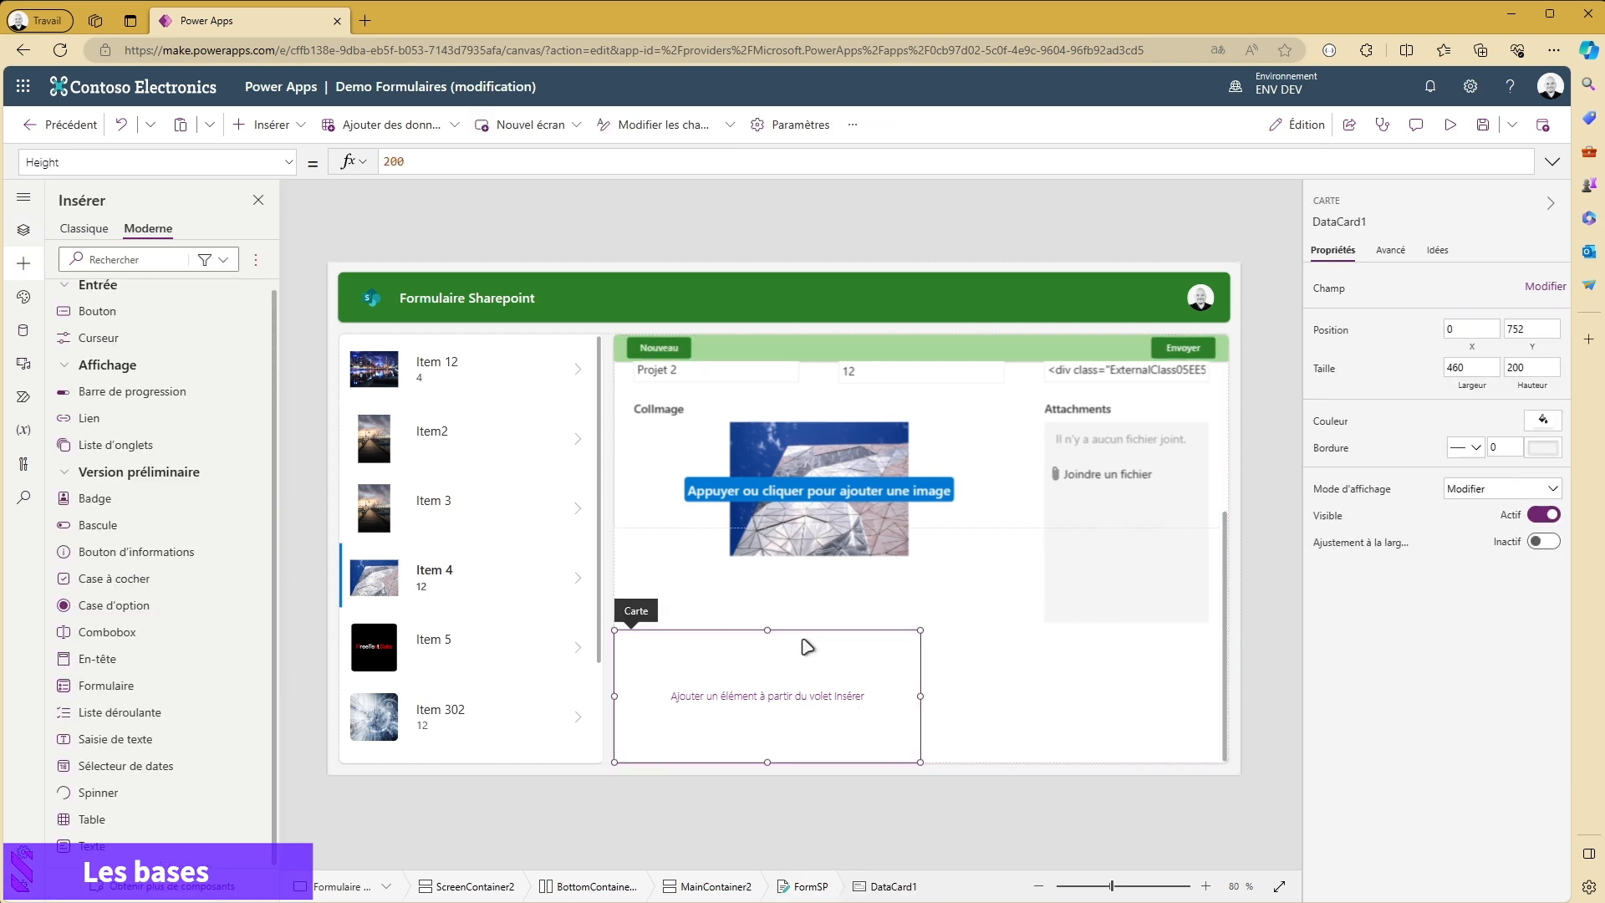
scroll(954, 591, up, 3)
scroll(796, 502, down, 2)
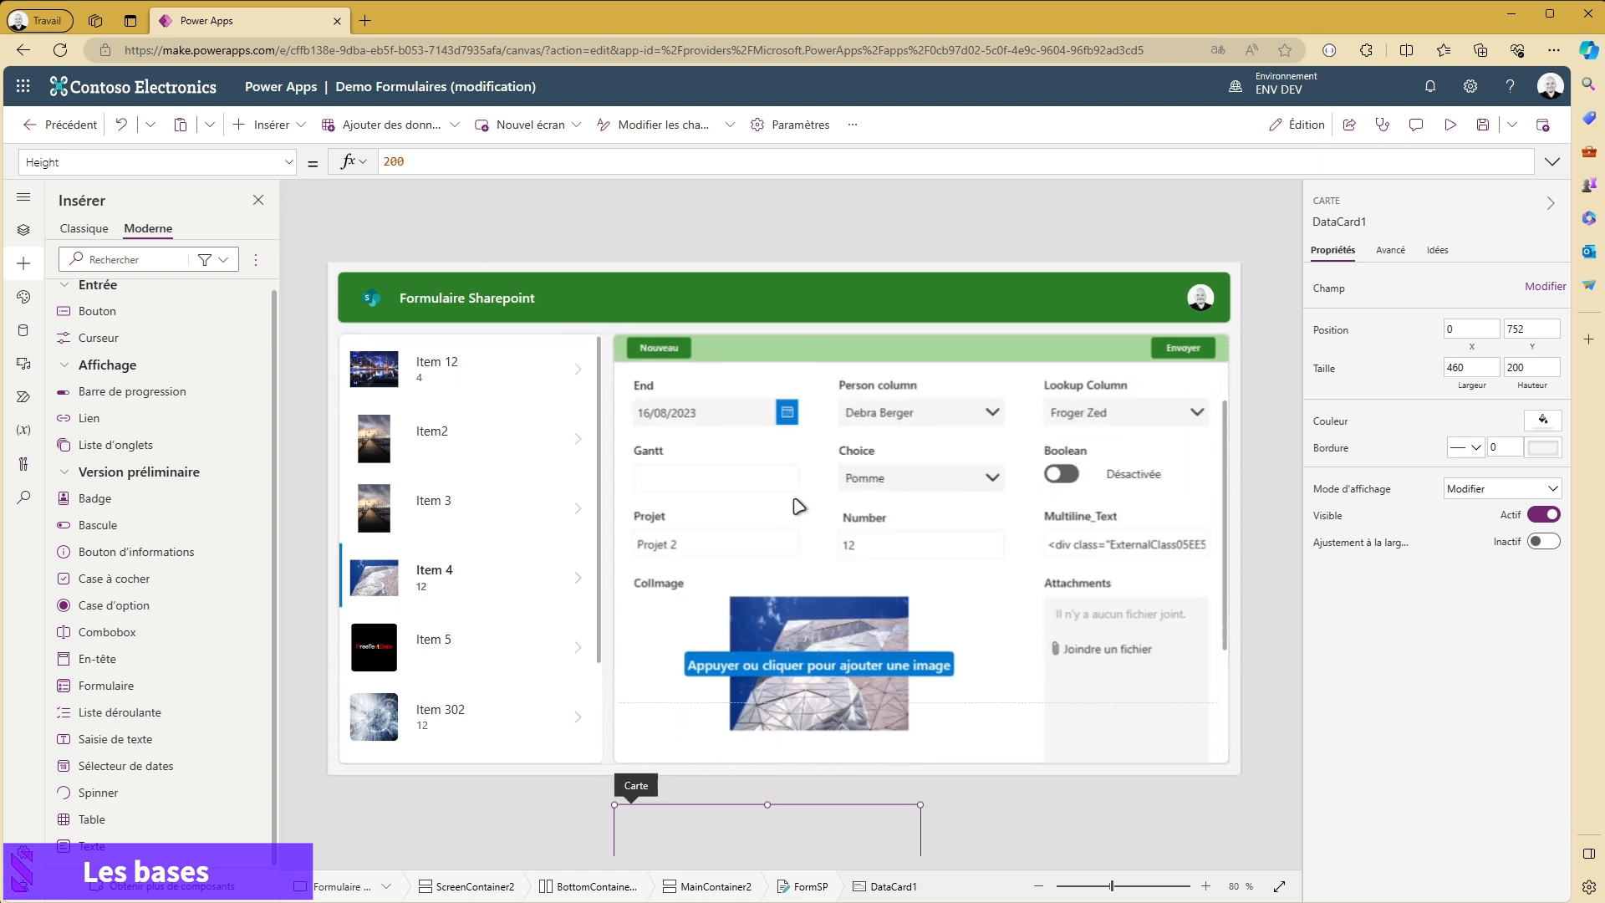
scroll(882, 529, down, 3)
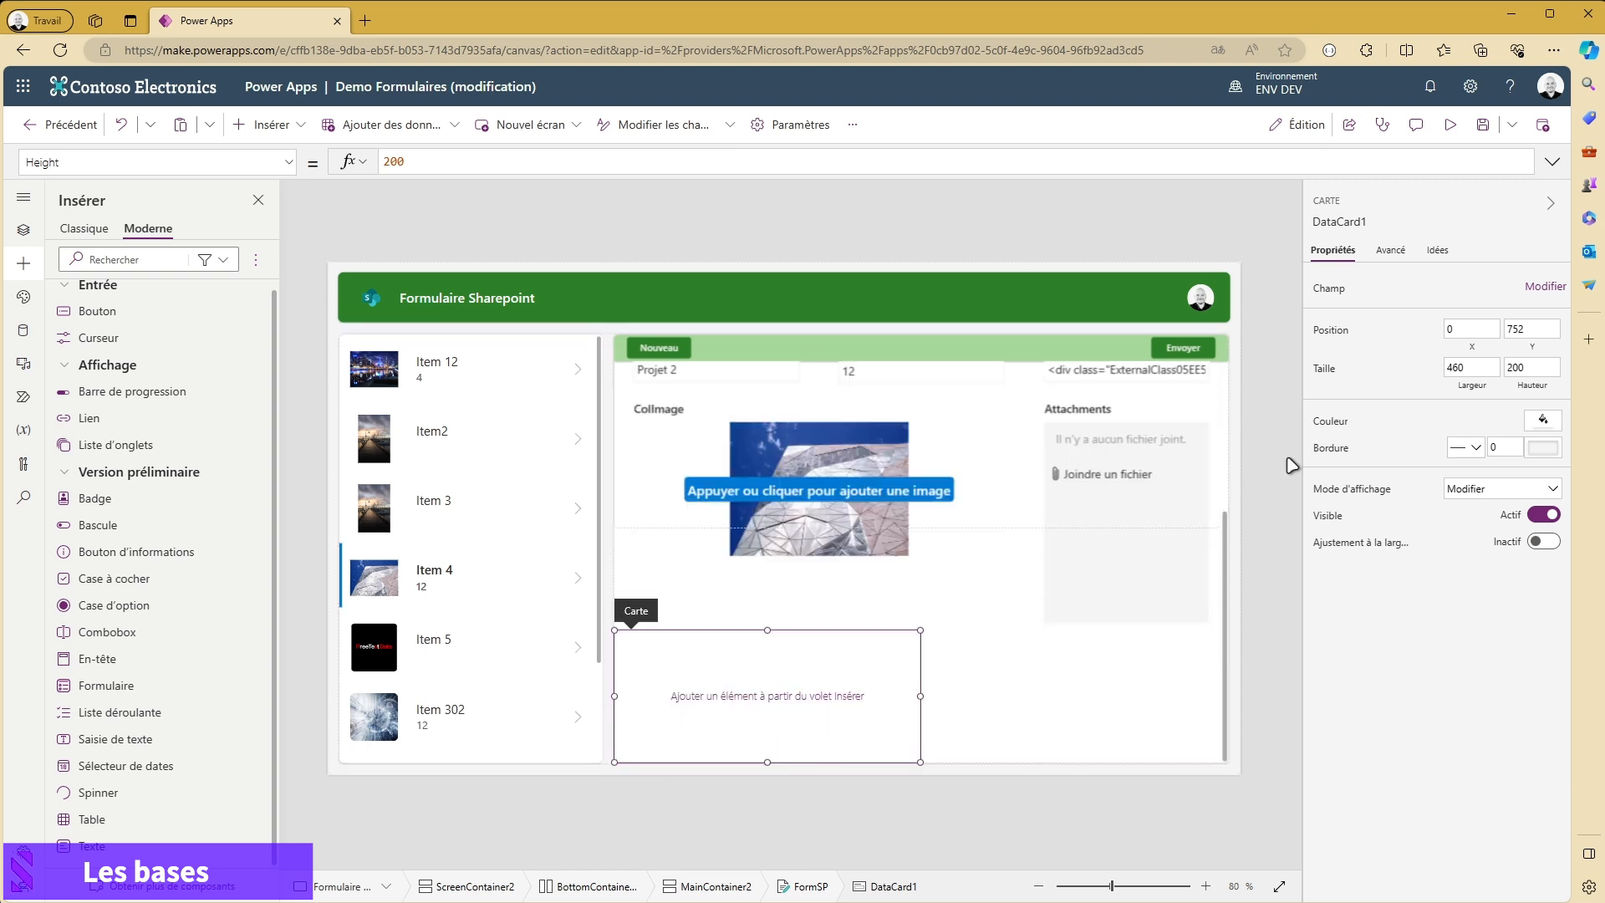
click(1546, 288)
click(1286, 241)
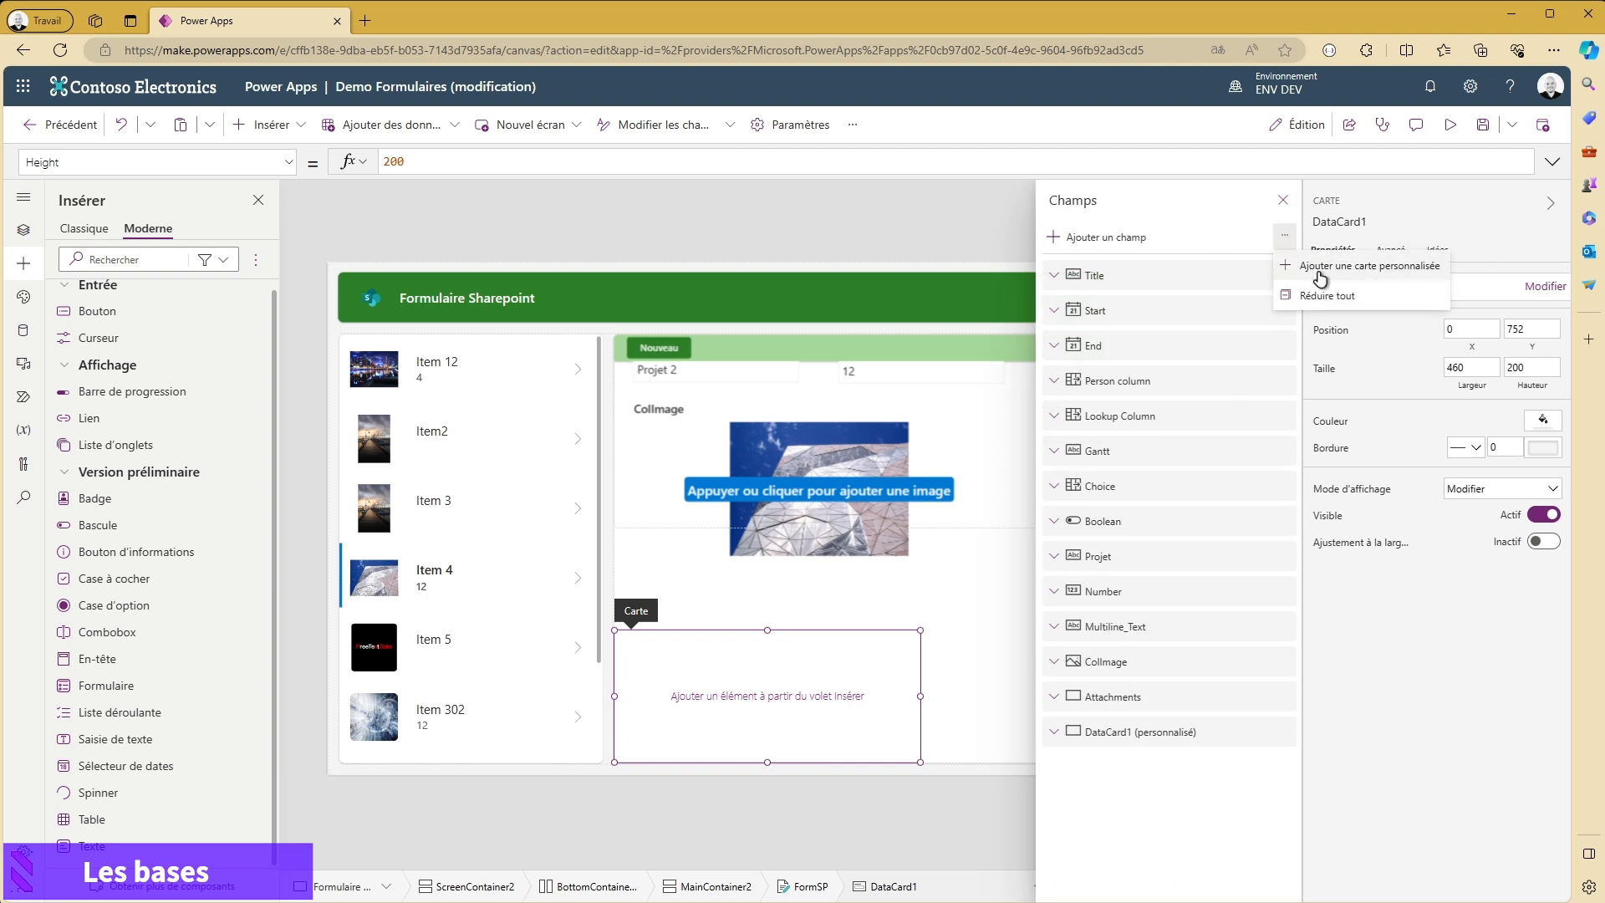
click(1381, 267)
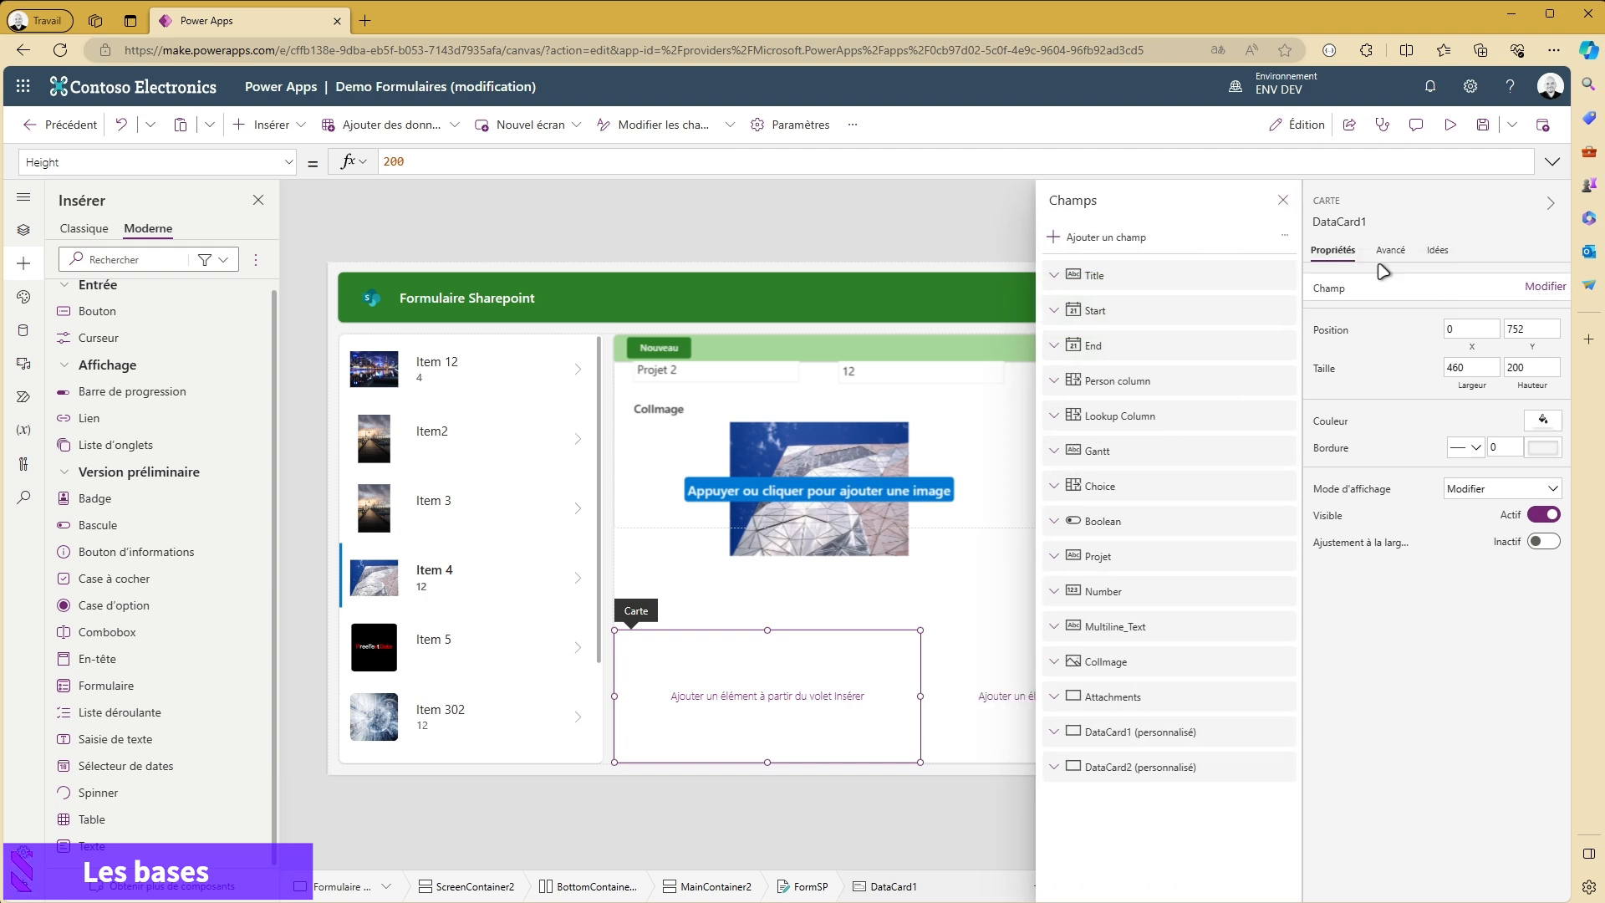
click(1283, 199)
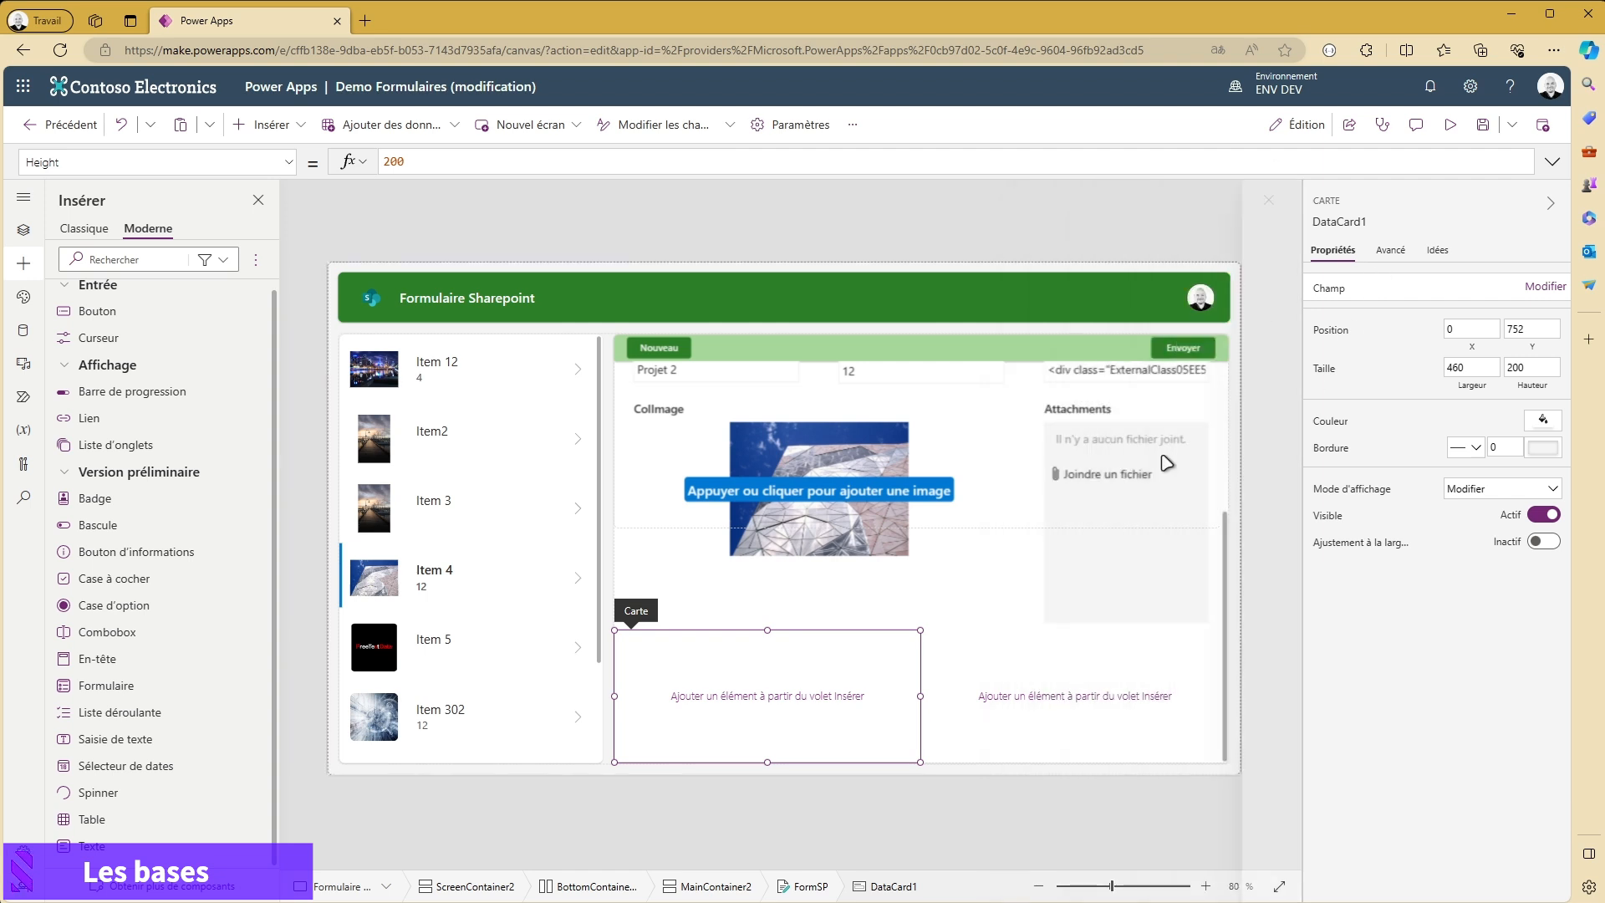
- Insert a modern progress bar into the second custom card and move it lower inside the card
click(1018, 701)
click(267, 125)
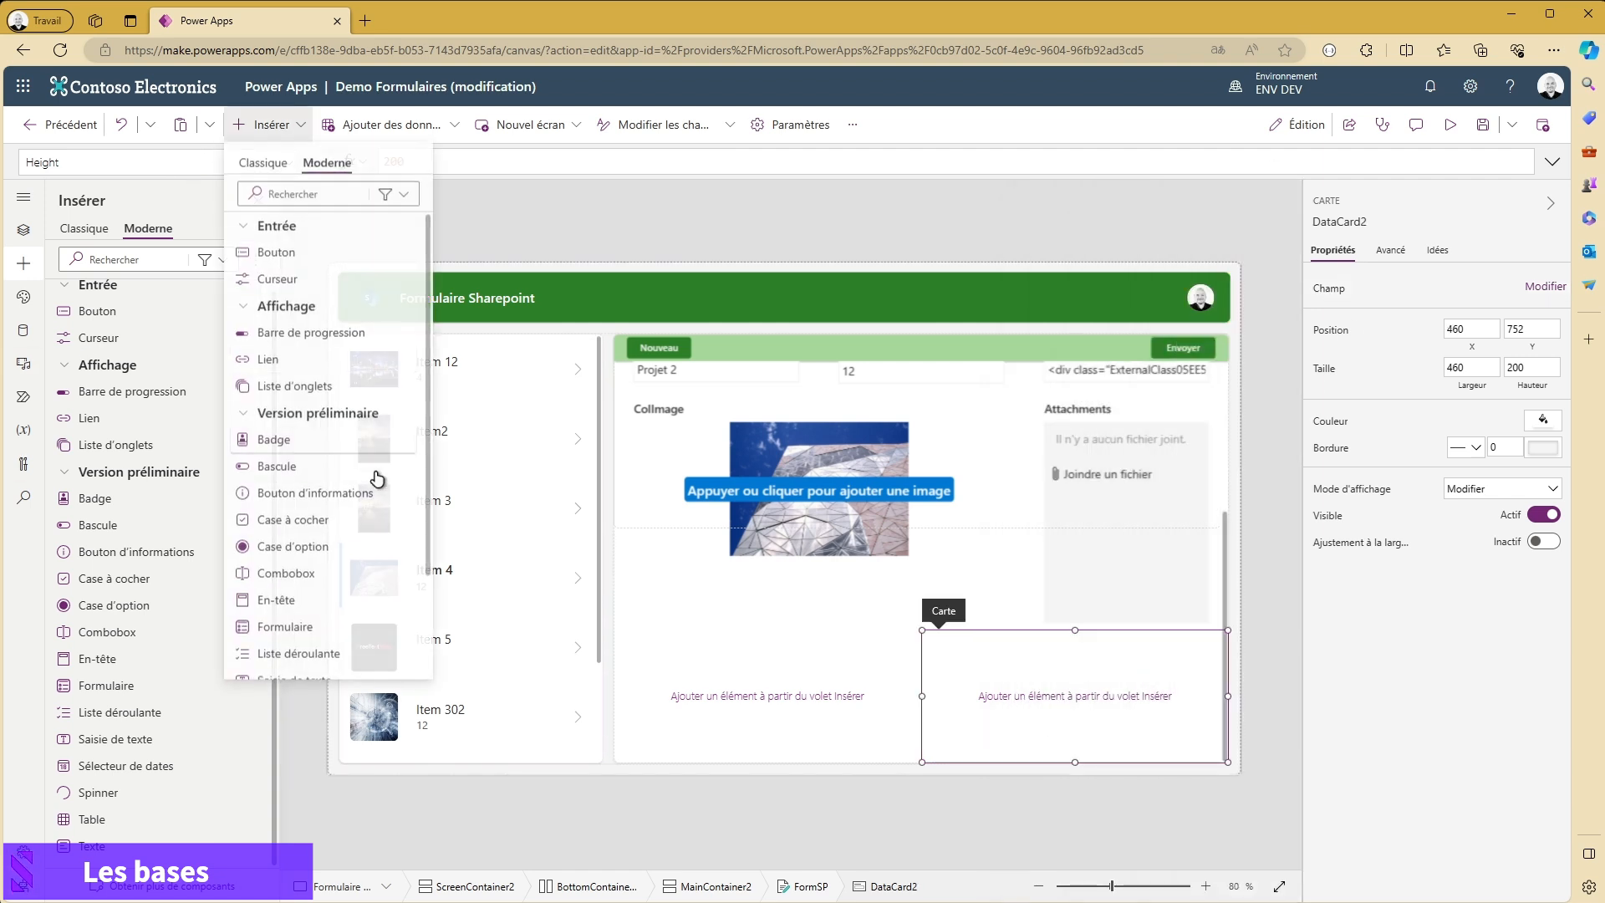
click(298, 336)
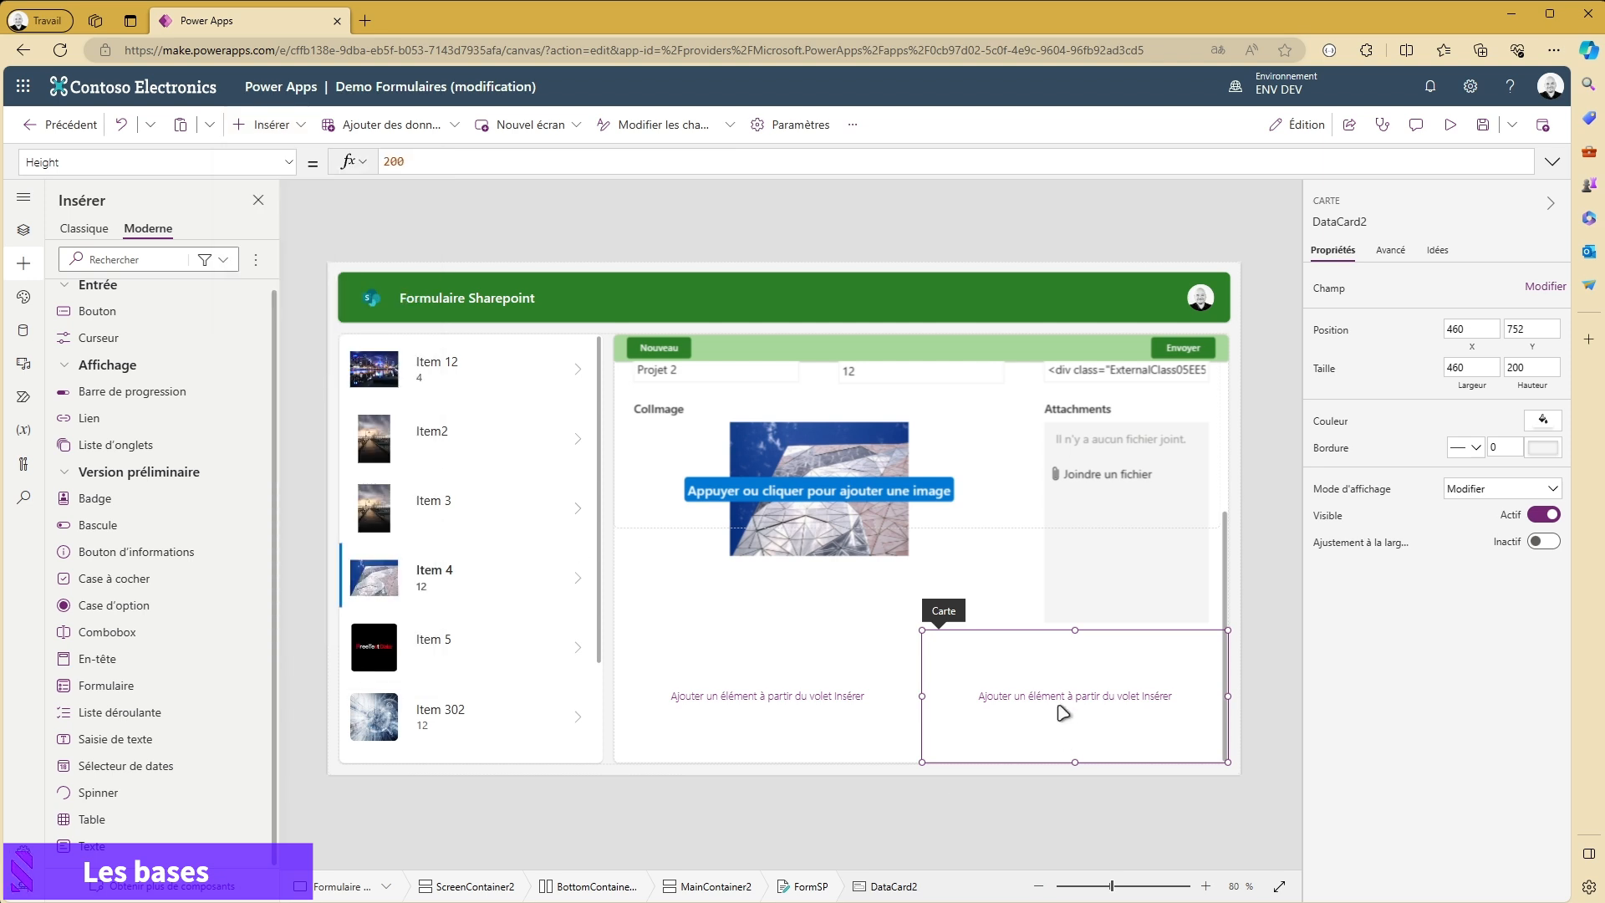
drag(1031, 672, 1005, 728)
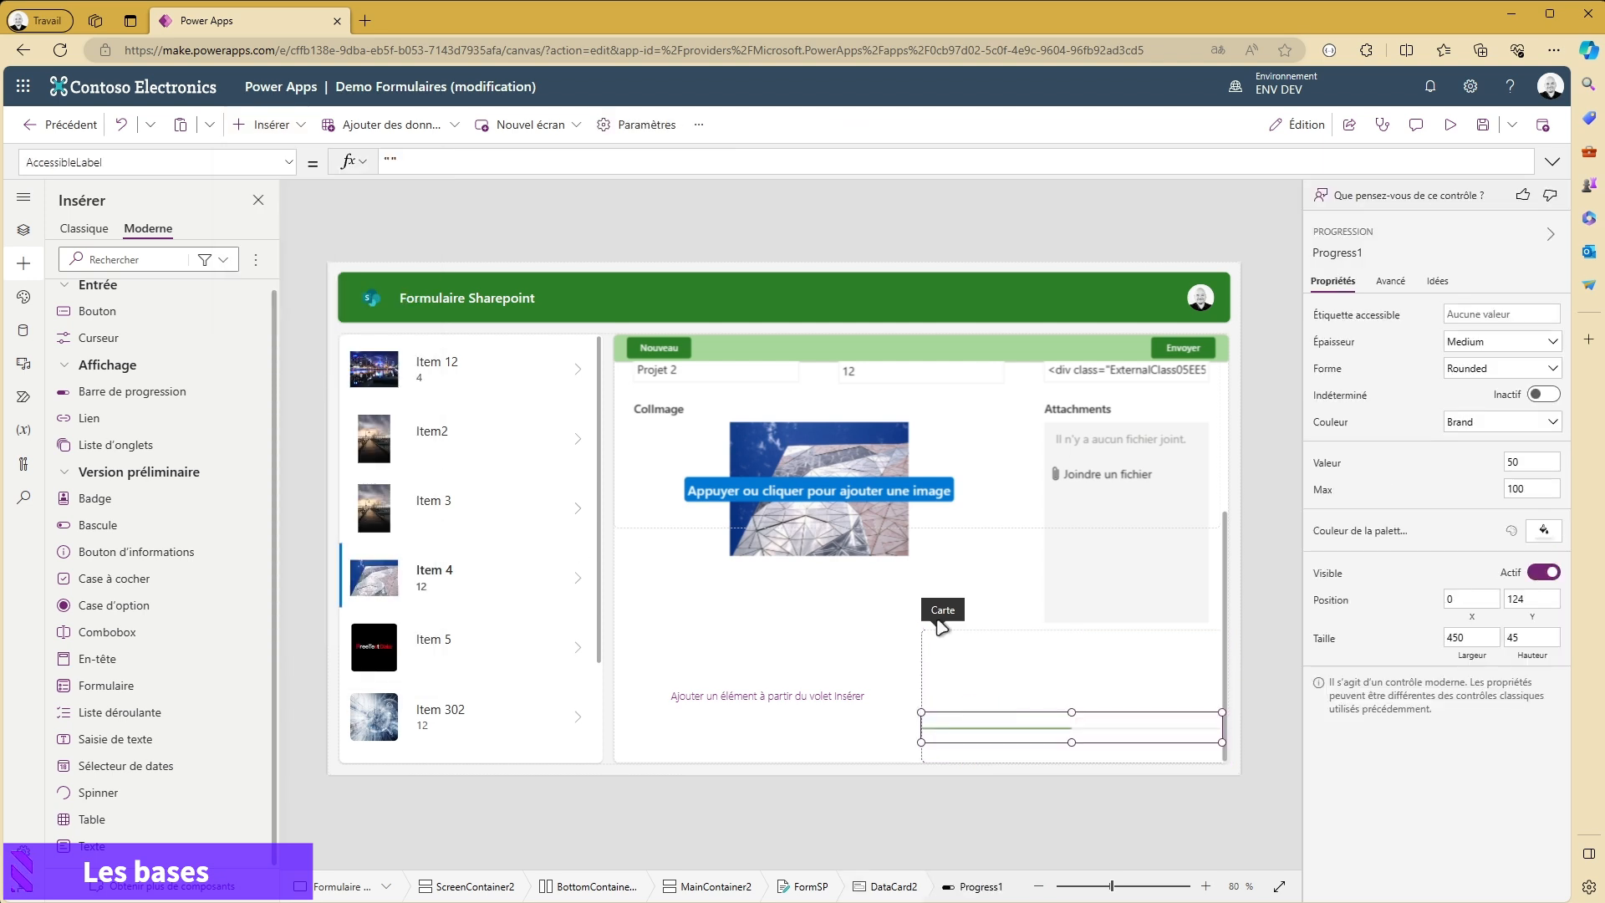
- Insert a classic text label into the second custom card, above the progress bar
click(268, 127)
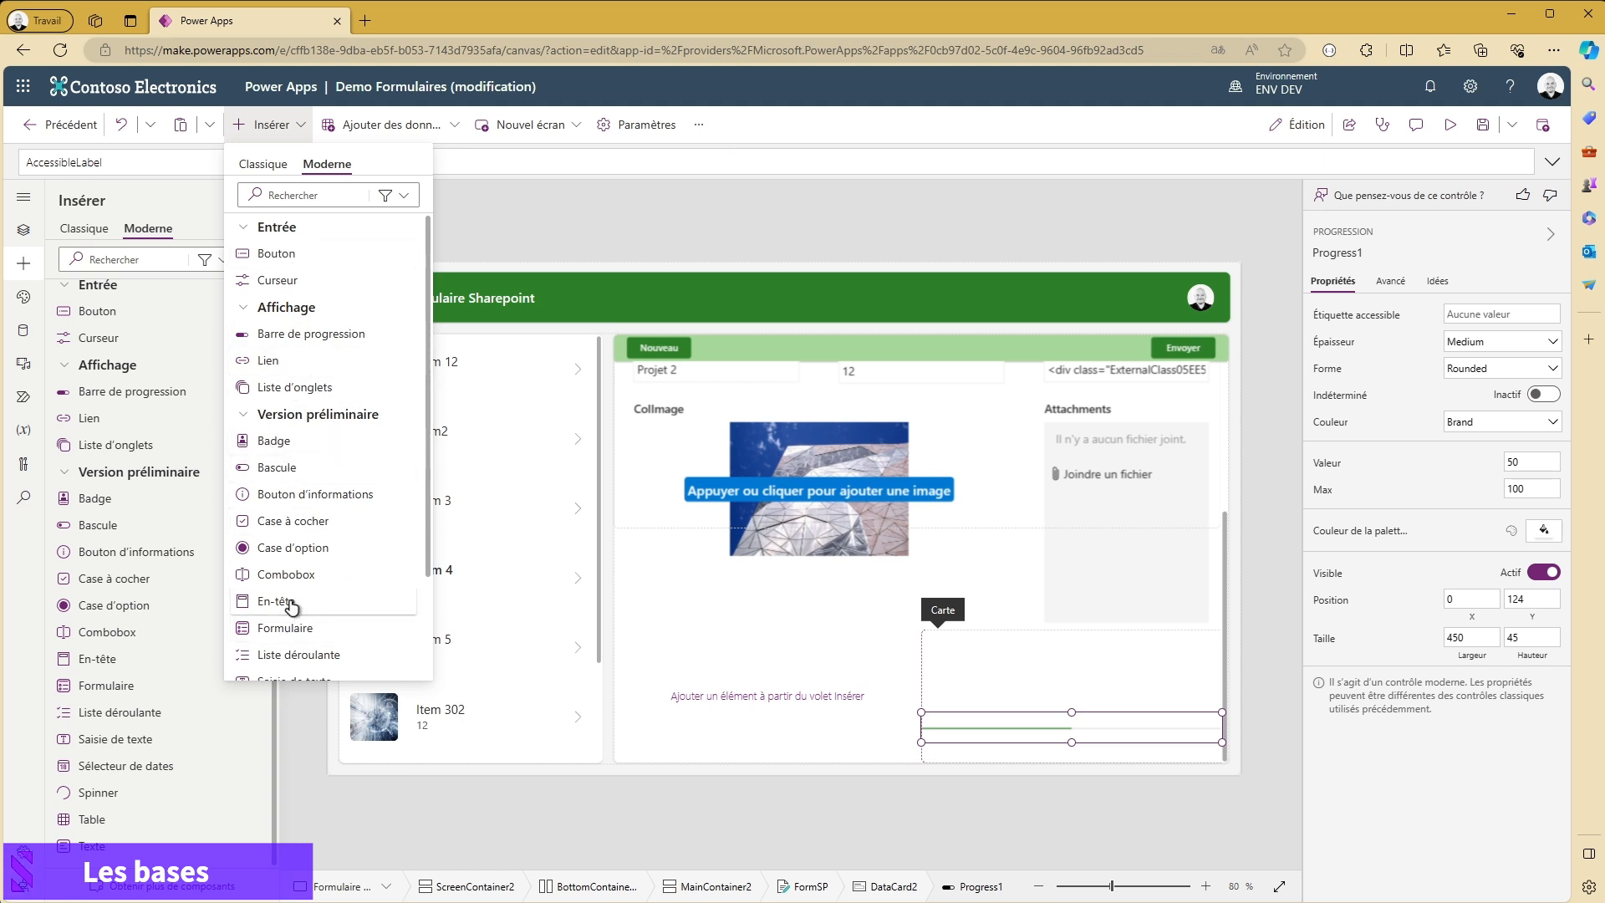
scroll(326, 586, down, 1)
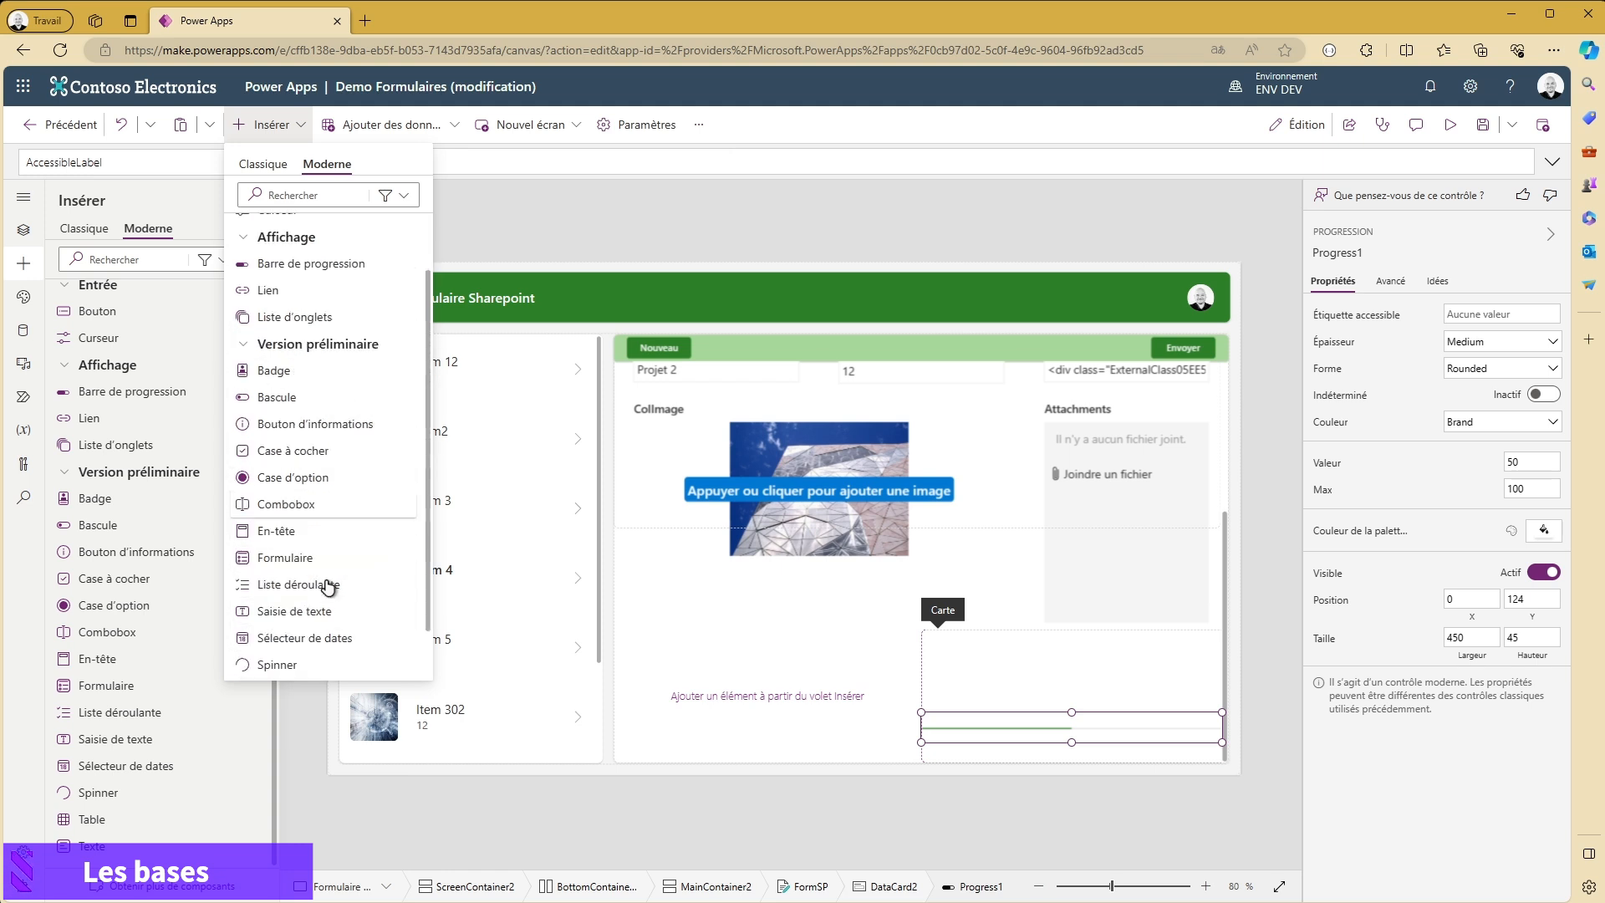
click(263, 164)
click(297, 254)
drag(996, 672, 1108, 684)
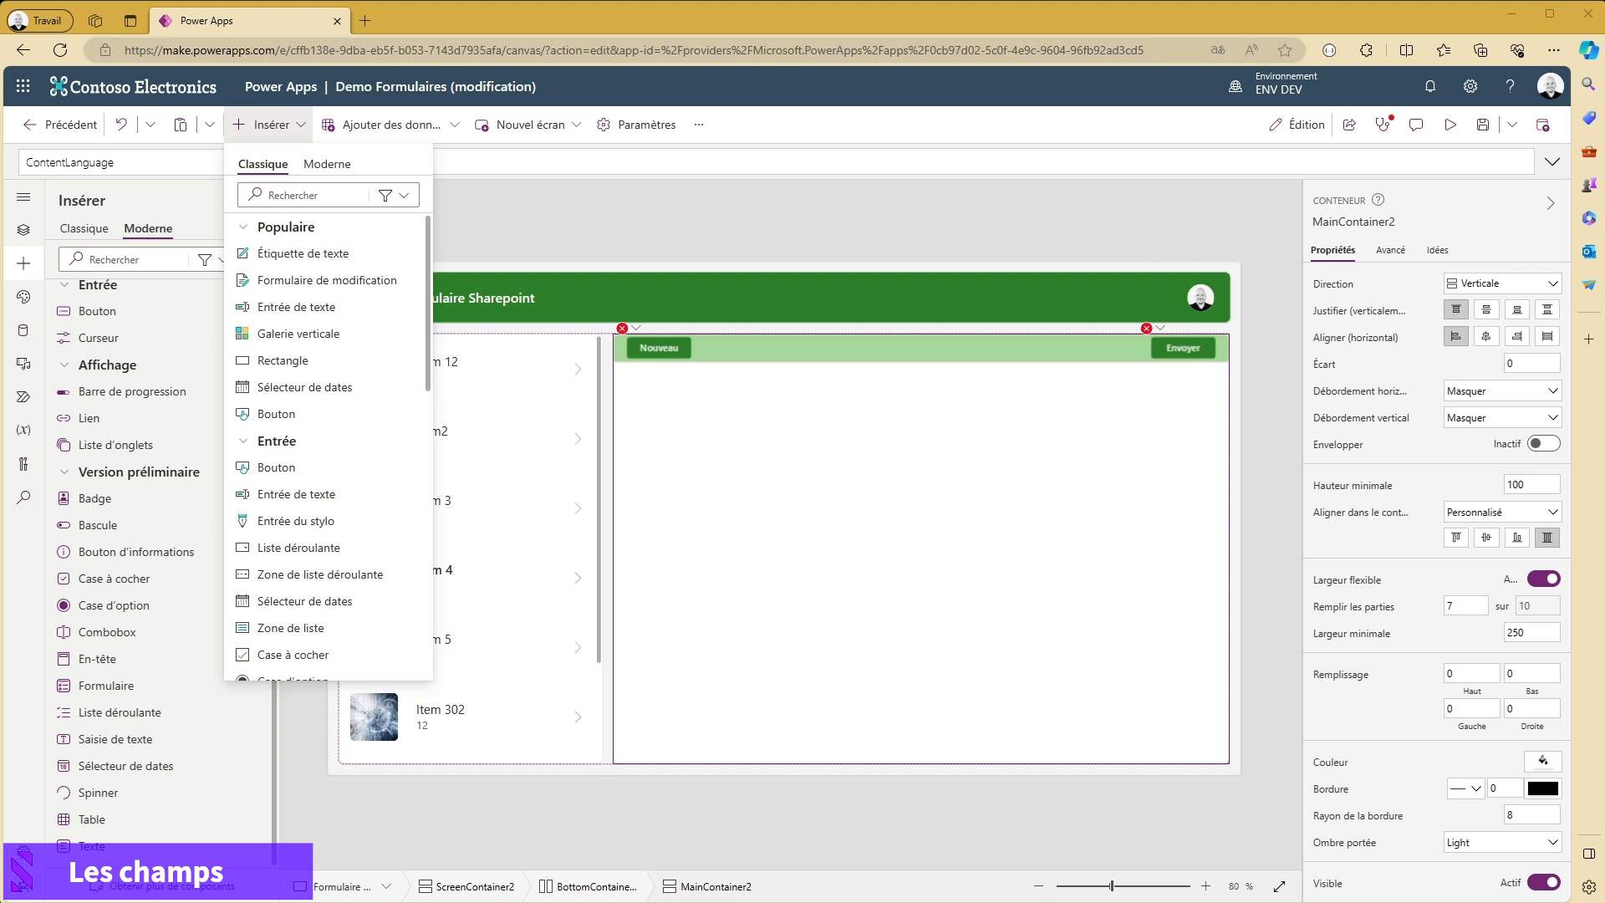
- Insert a classic edit form into the empty MainContainer2, below the Nouveau and Envoyer buttons
key(Escape)
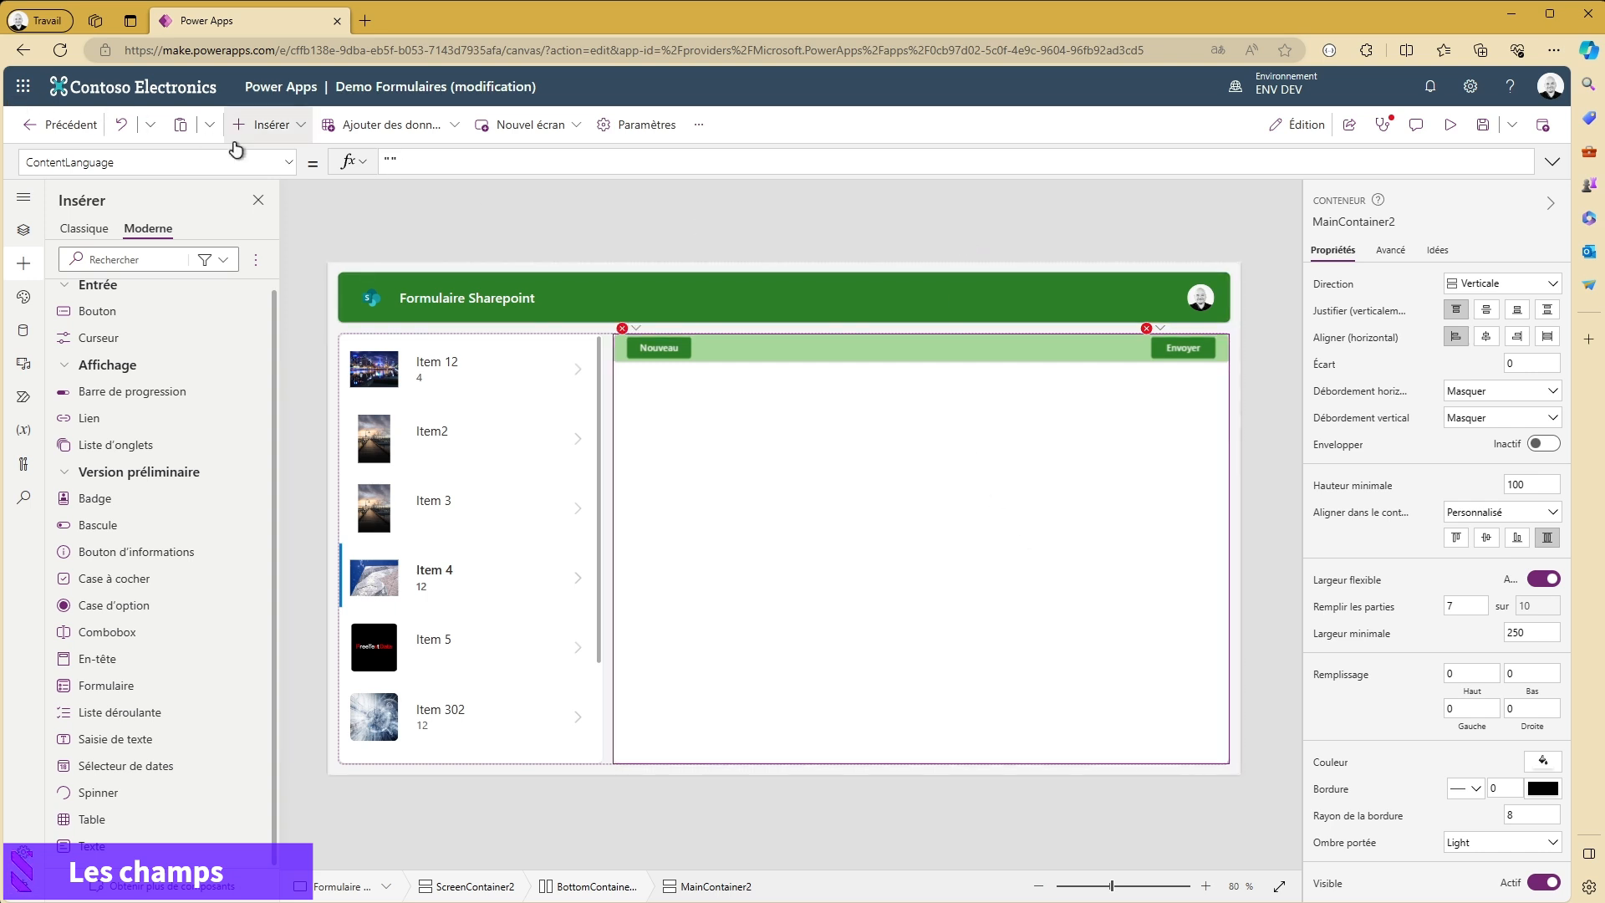
click(288, 127)
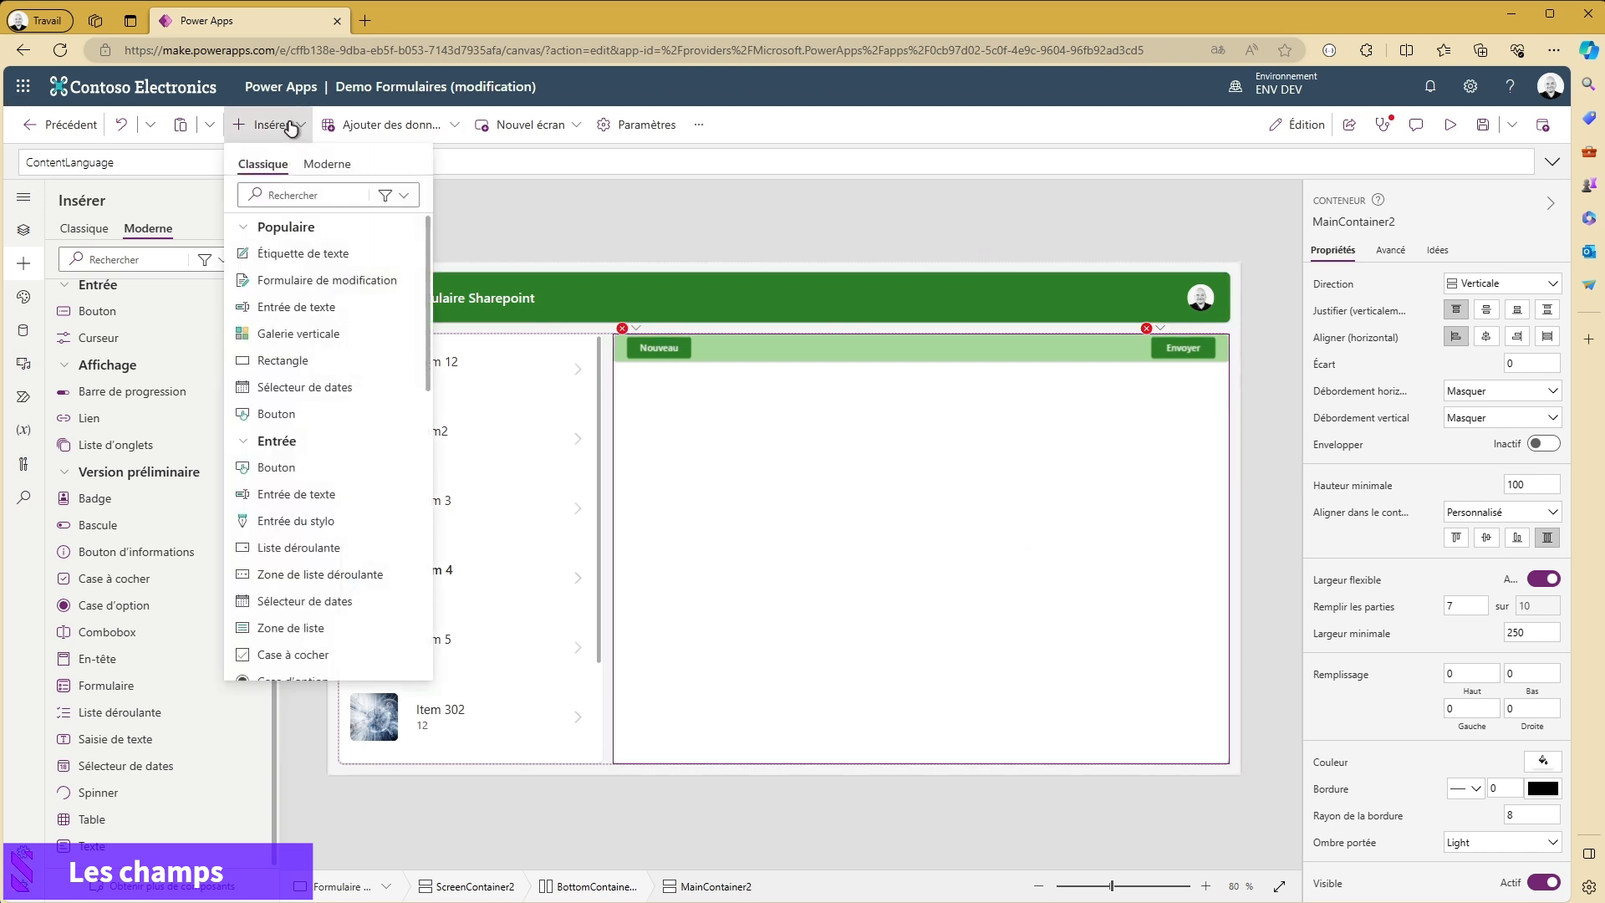
click(291, 198)
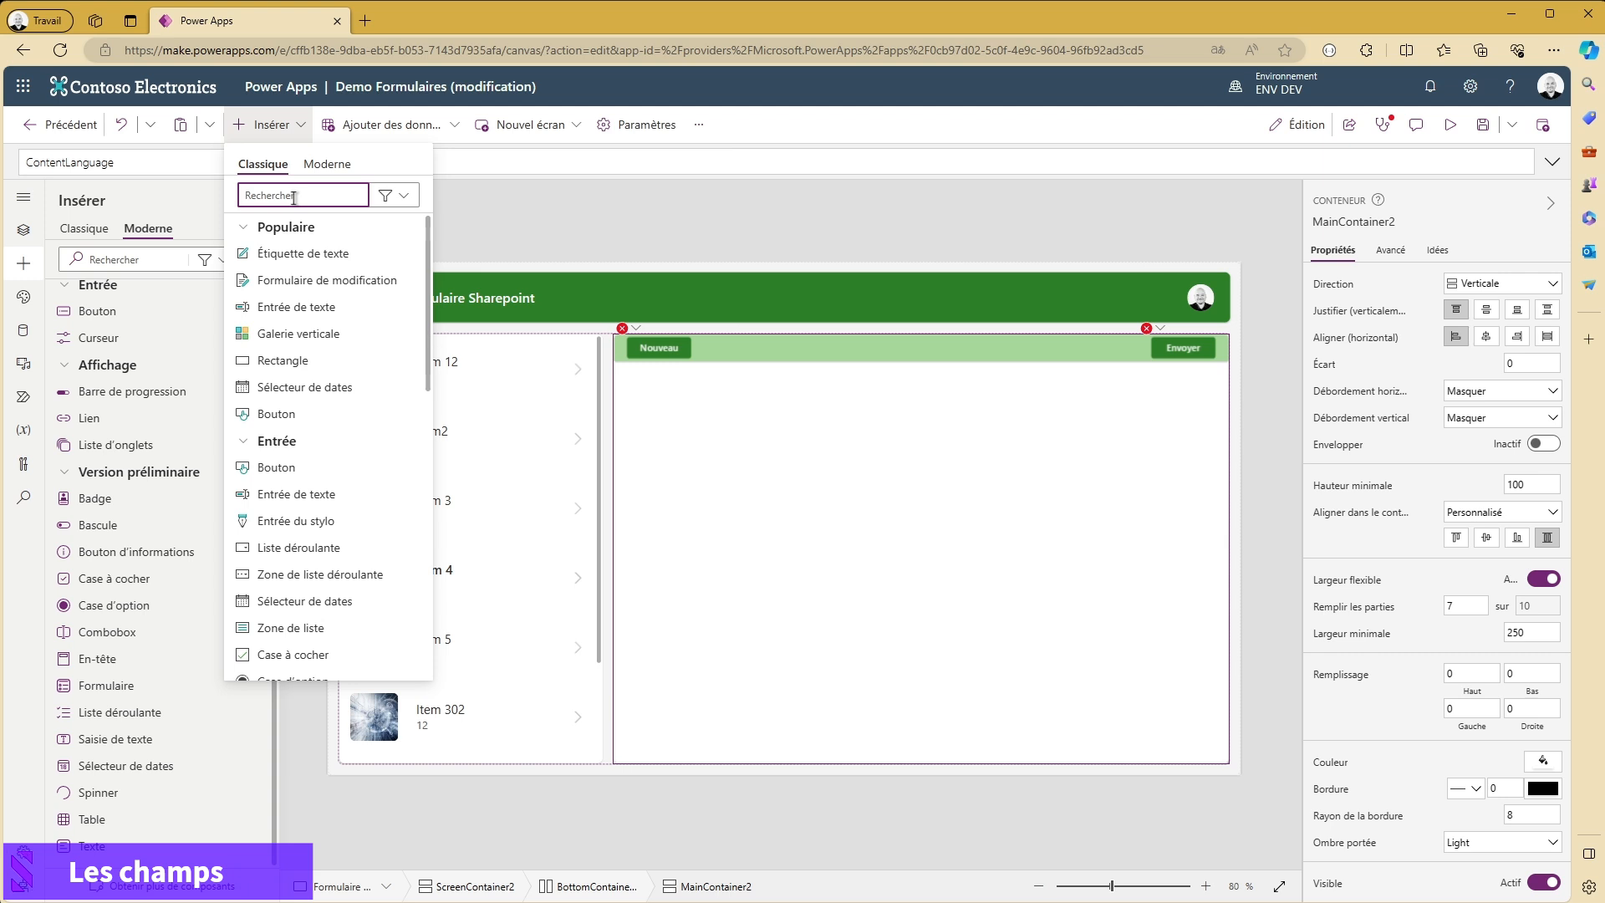
click(297, 290)
click(1009, 476)
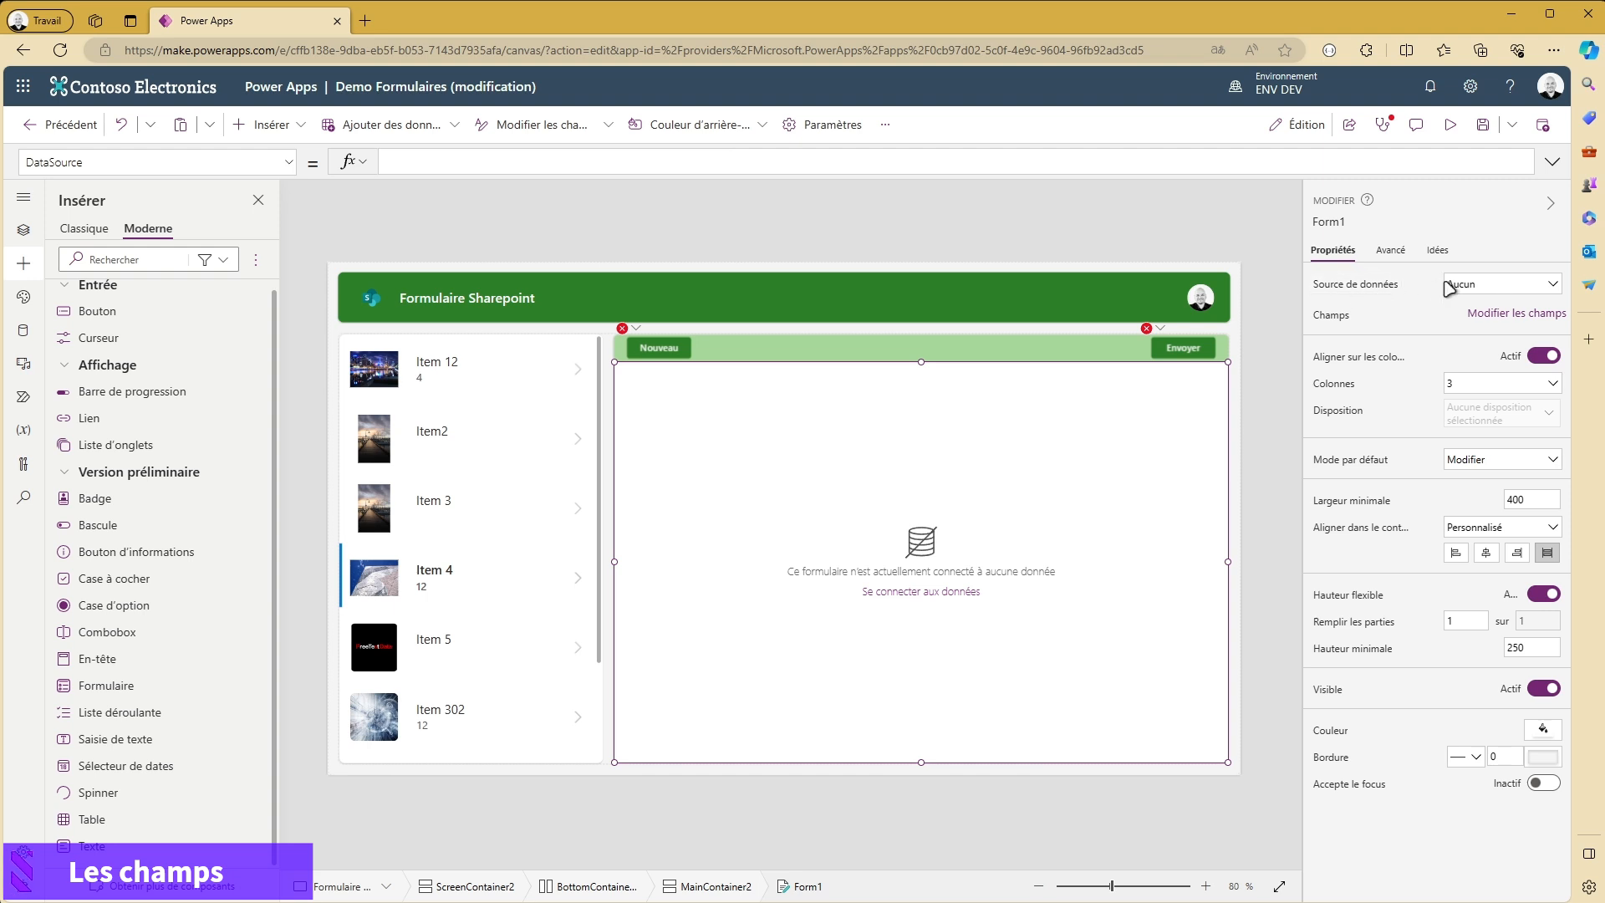
- Set the new form's data source to the SharePoint Sample List and look through its fields
click(1501, 286)
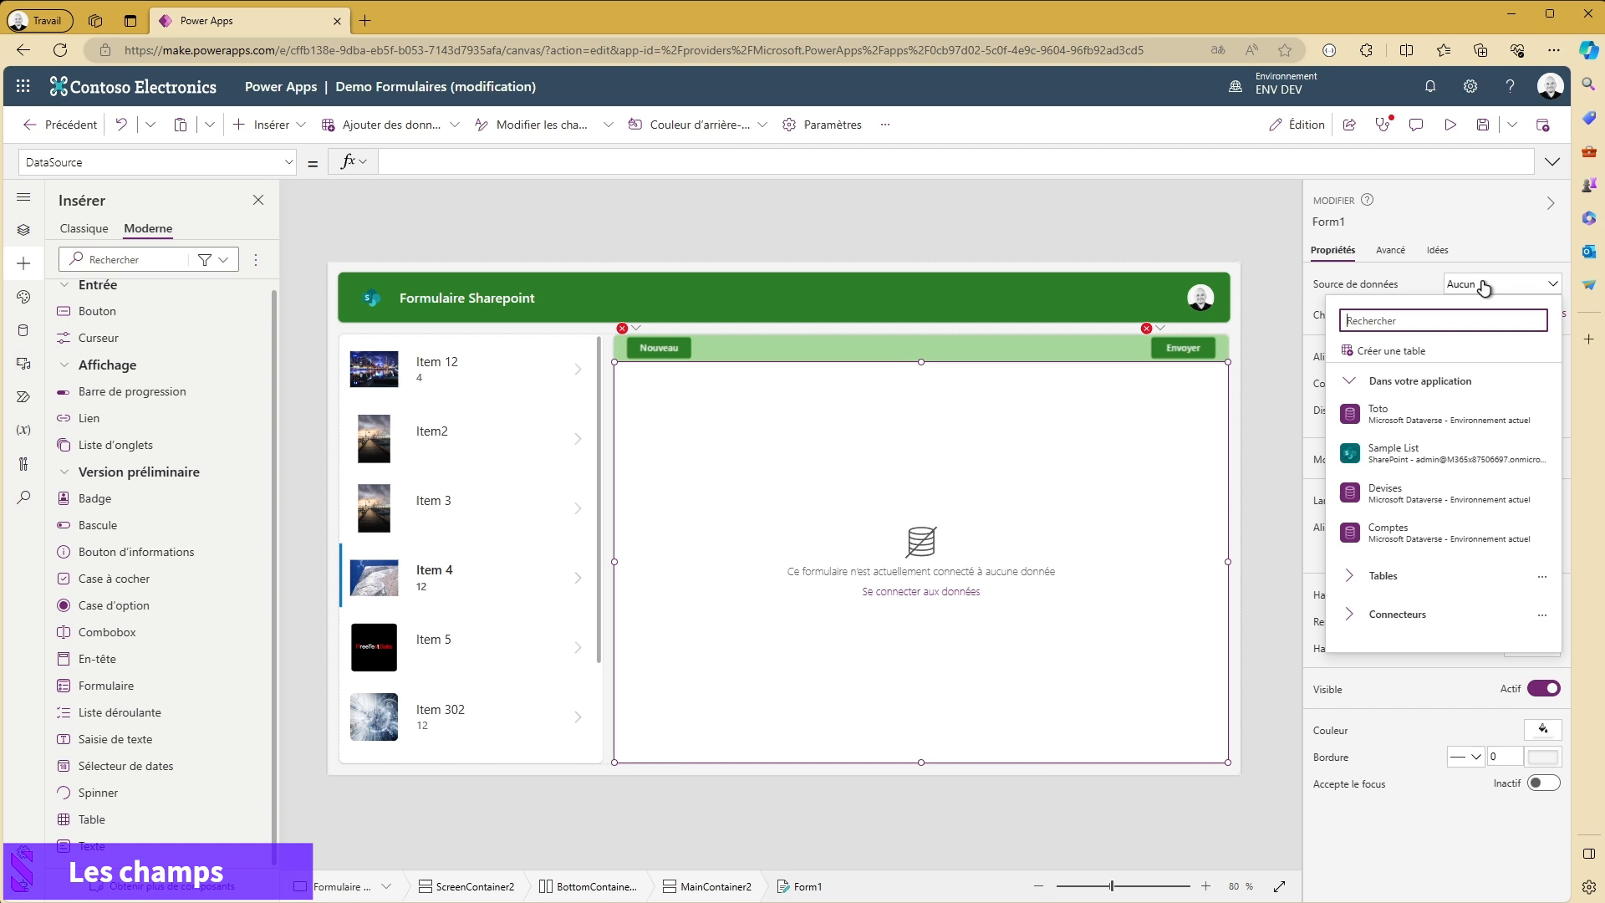
click(1387, 456)
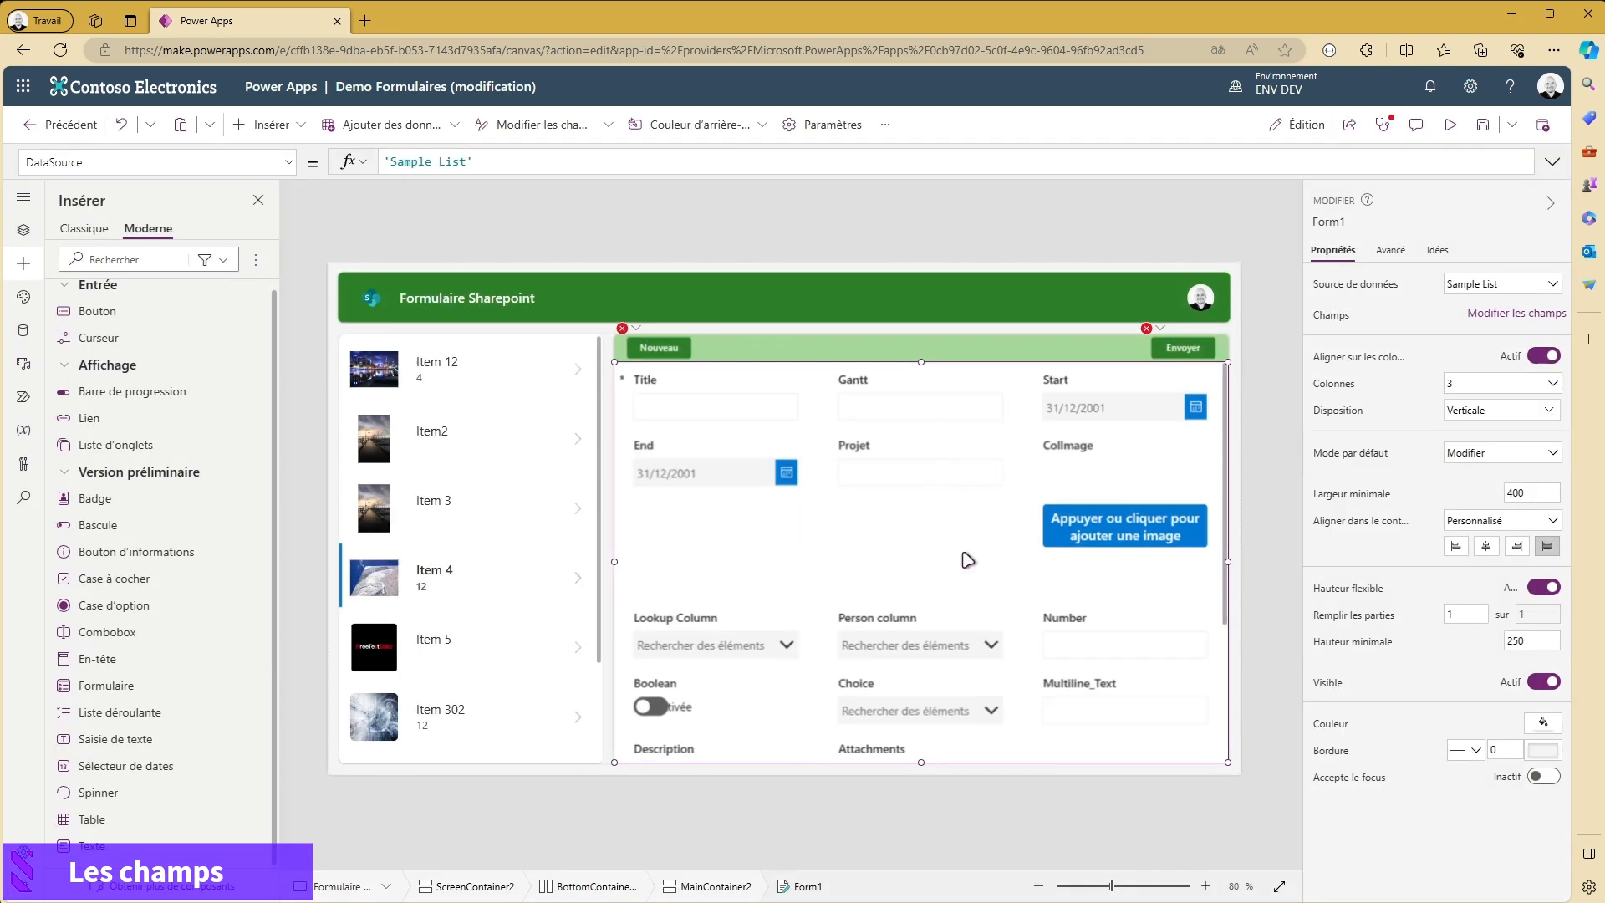
scroll(980, 532, down, 1)
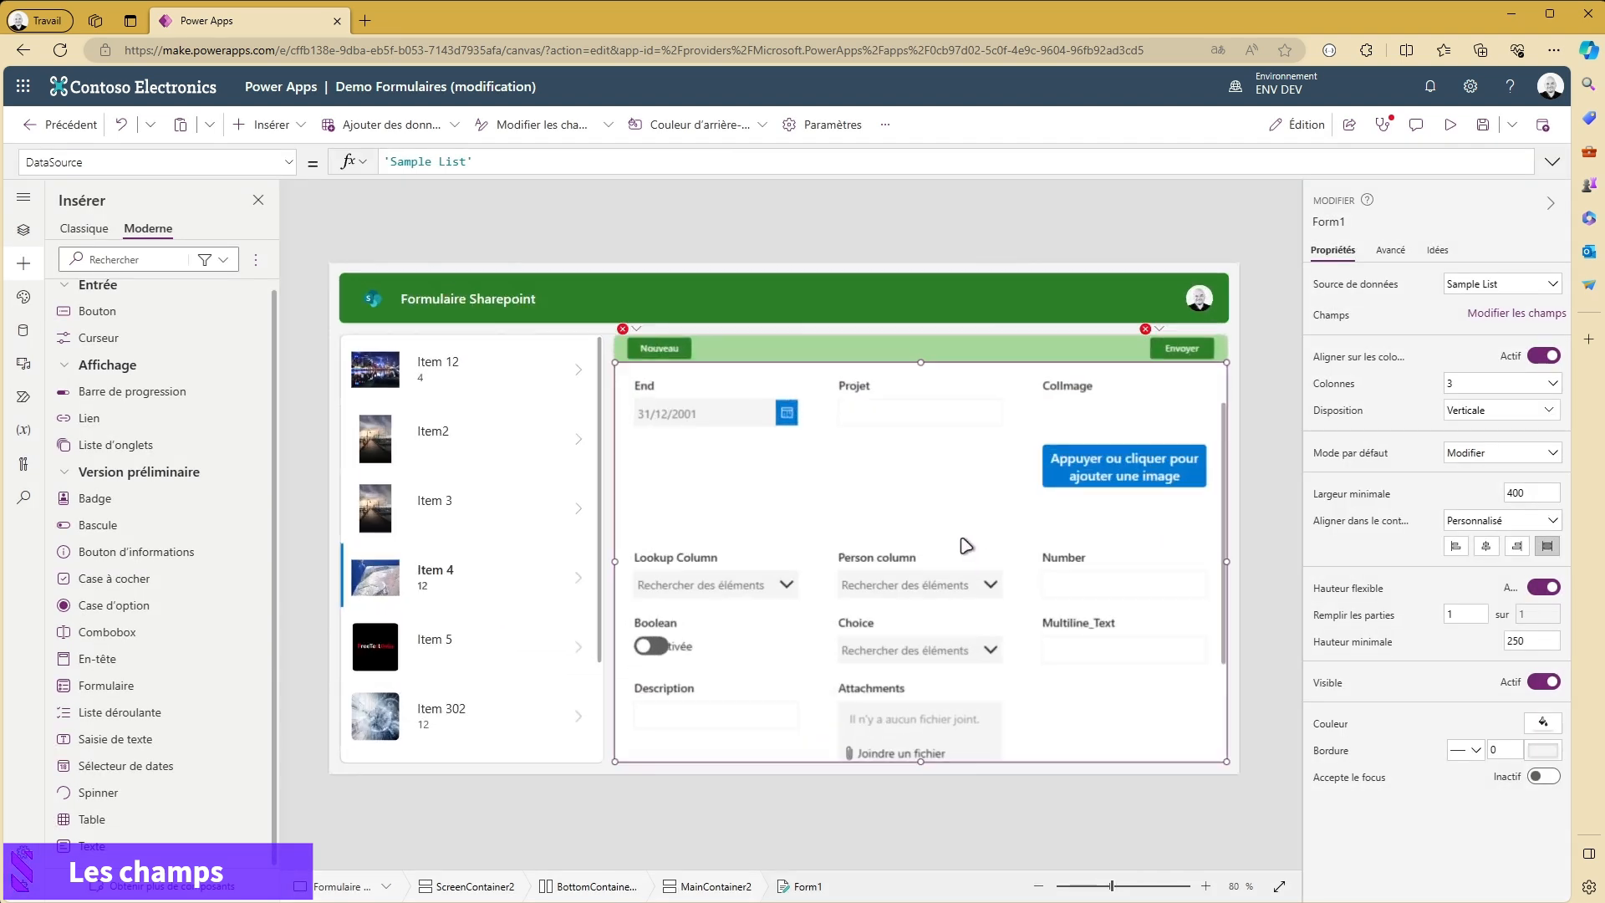
scroll(959, 577, down, 2)
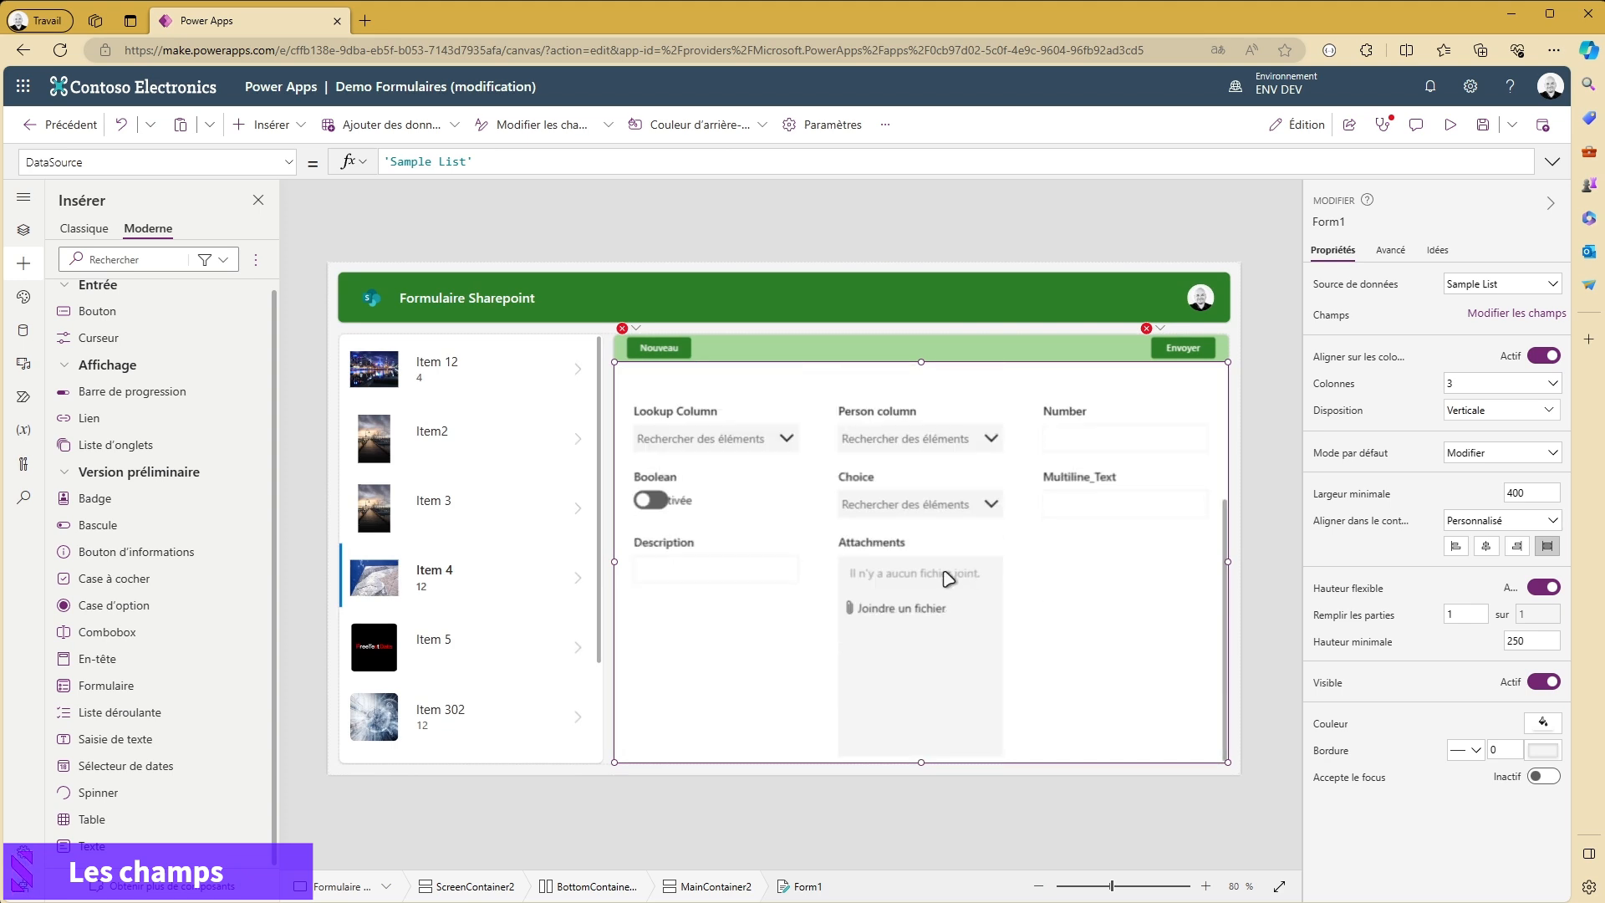
scroll(984, 596, up, 3)
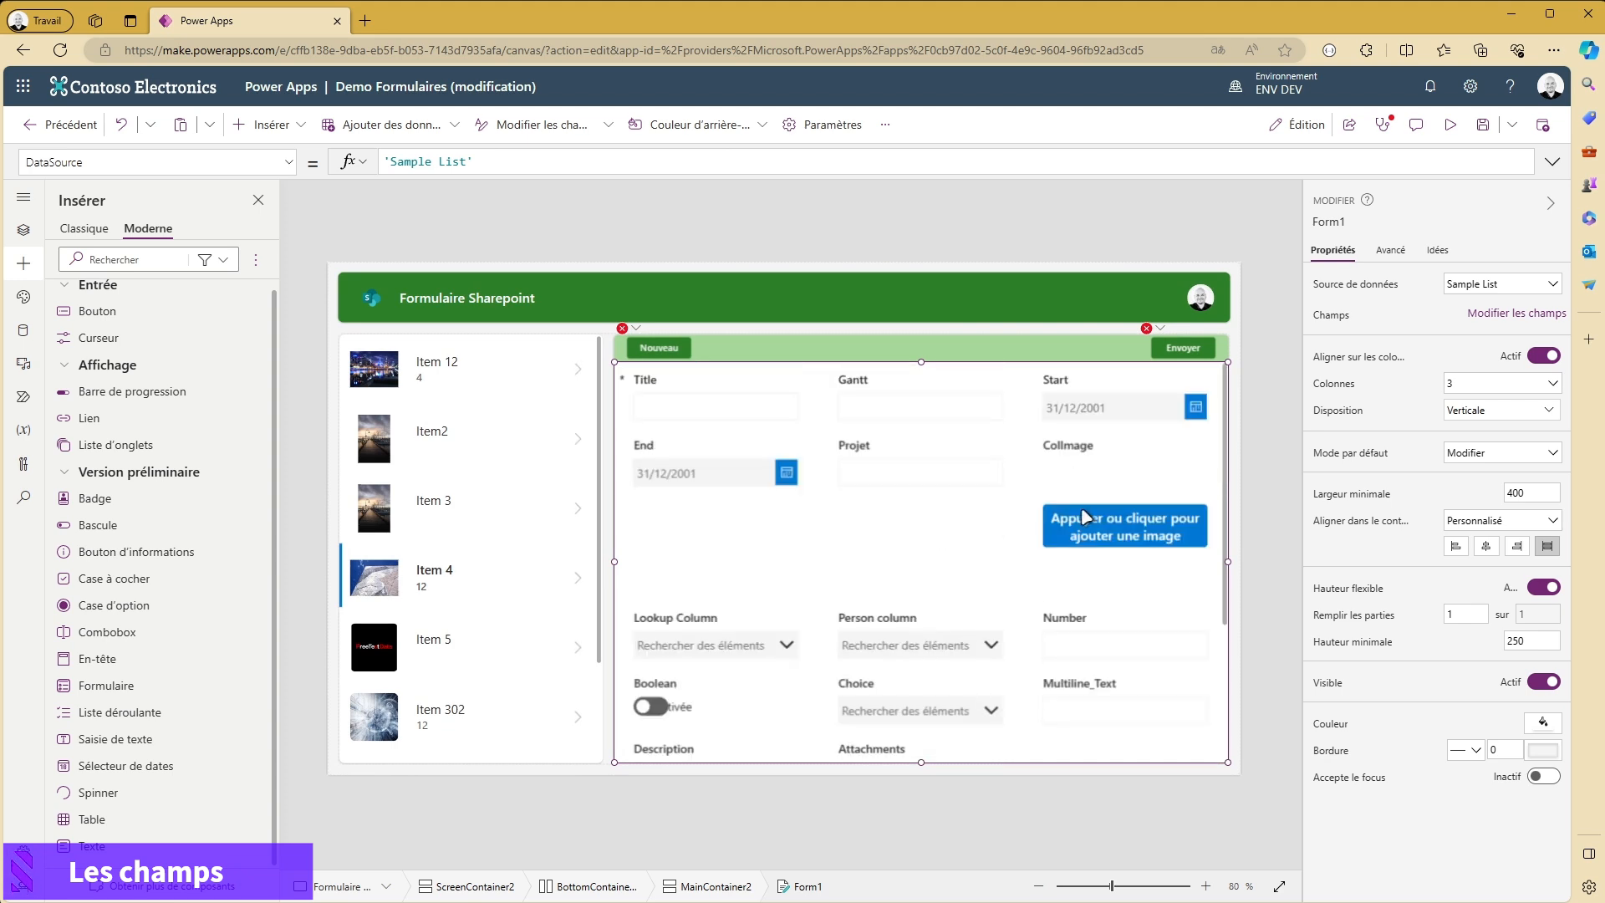
scroll(1078, 504, down, 3)
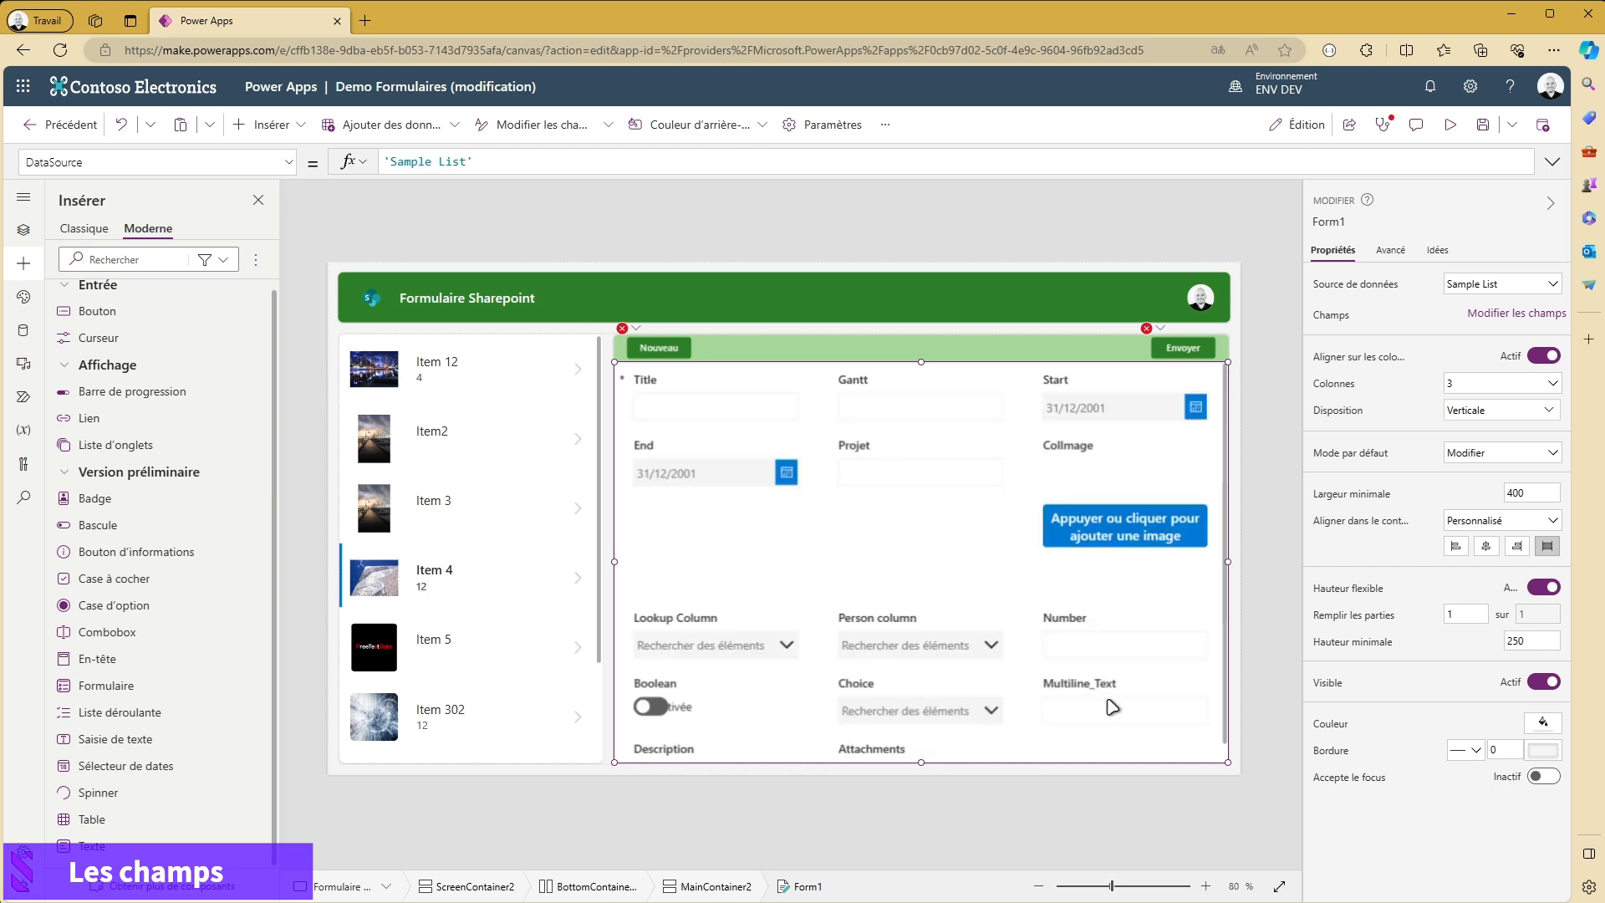
scroll(1114, 705, down, 2)
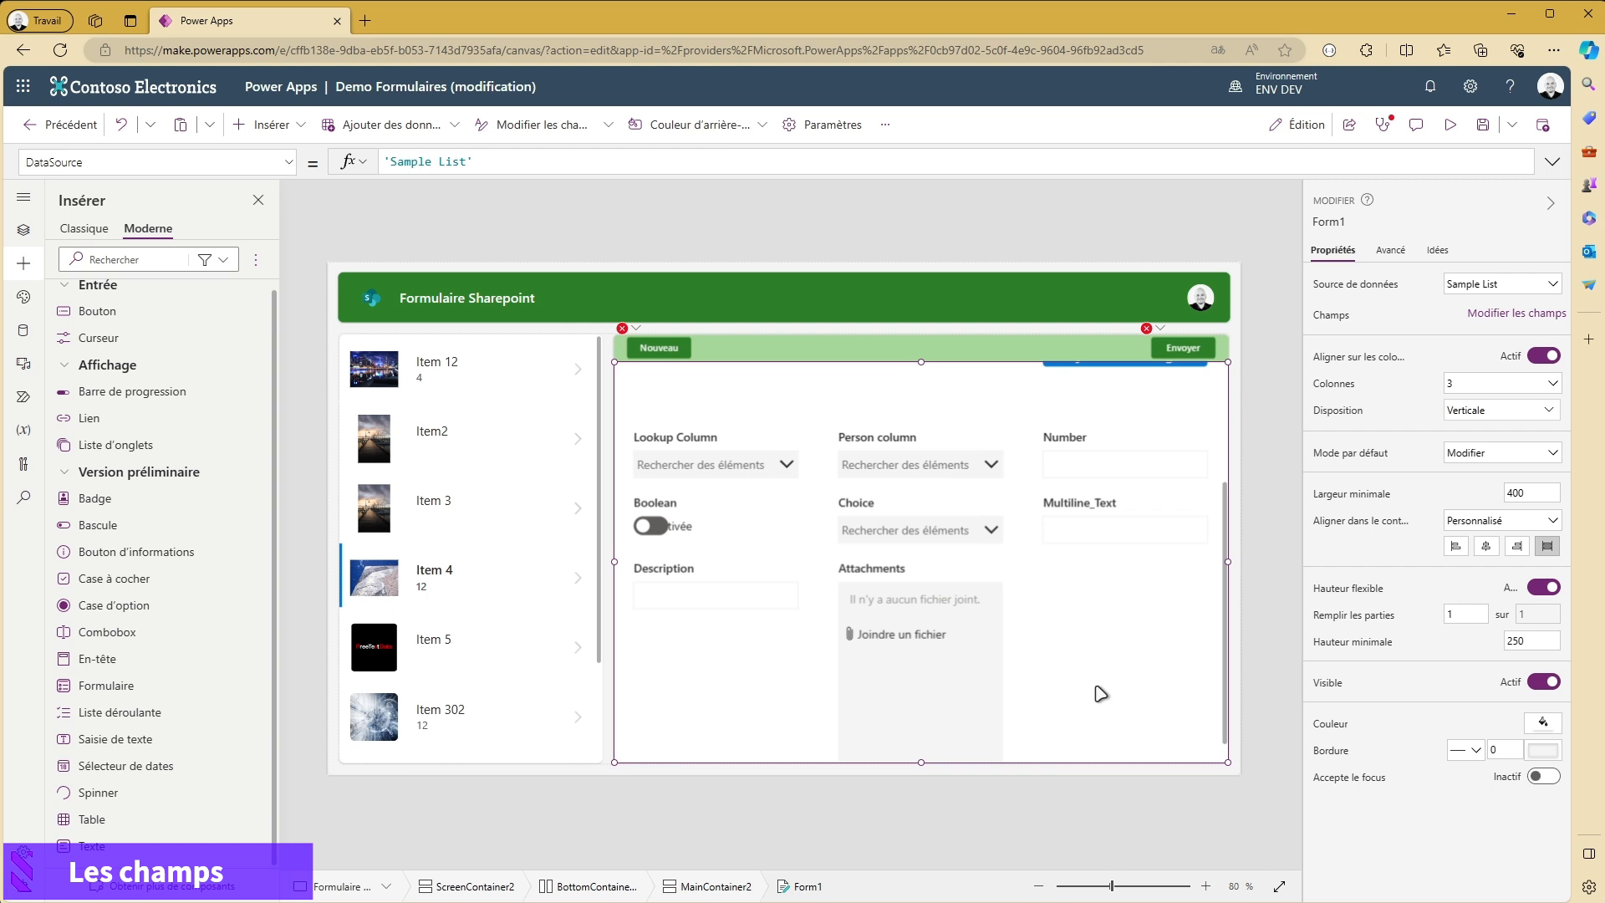
- Remove the Attachments and Projet fields from the form's field list
click(1518, 312)
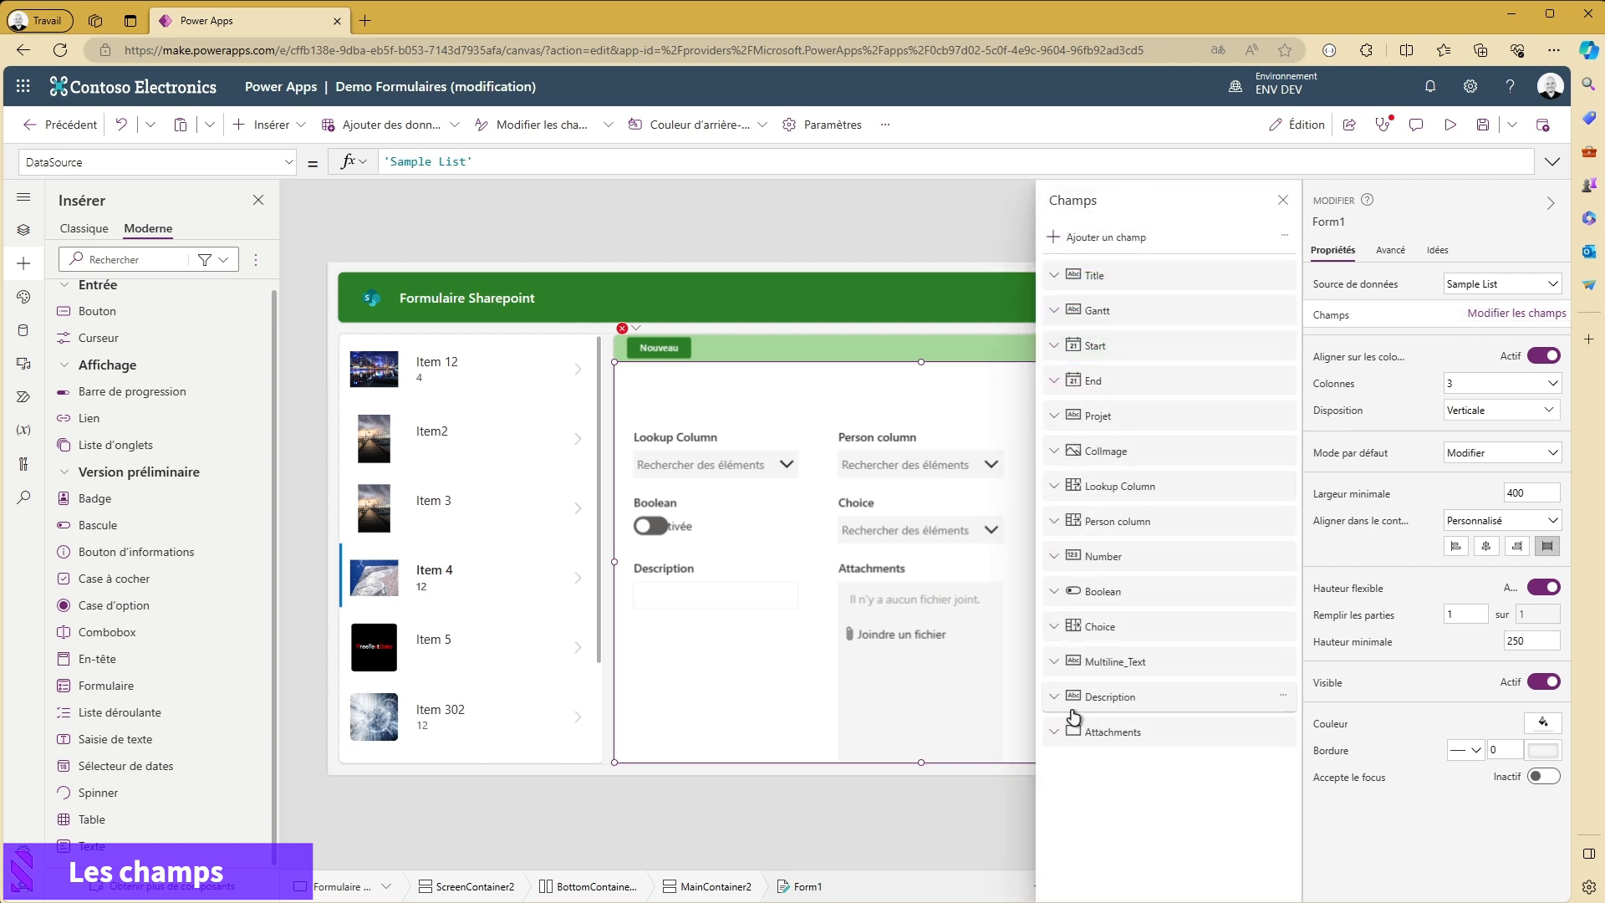
click(1285, 733)
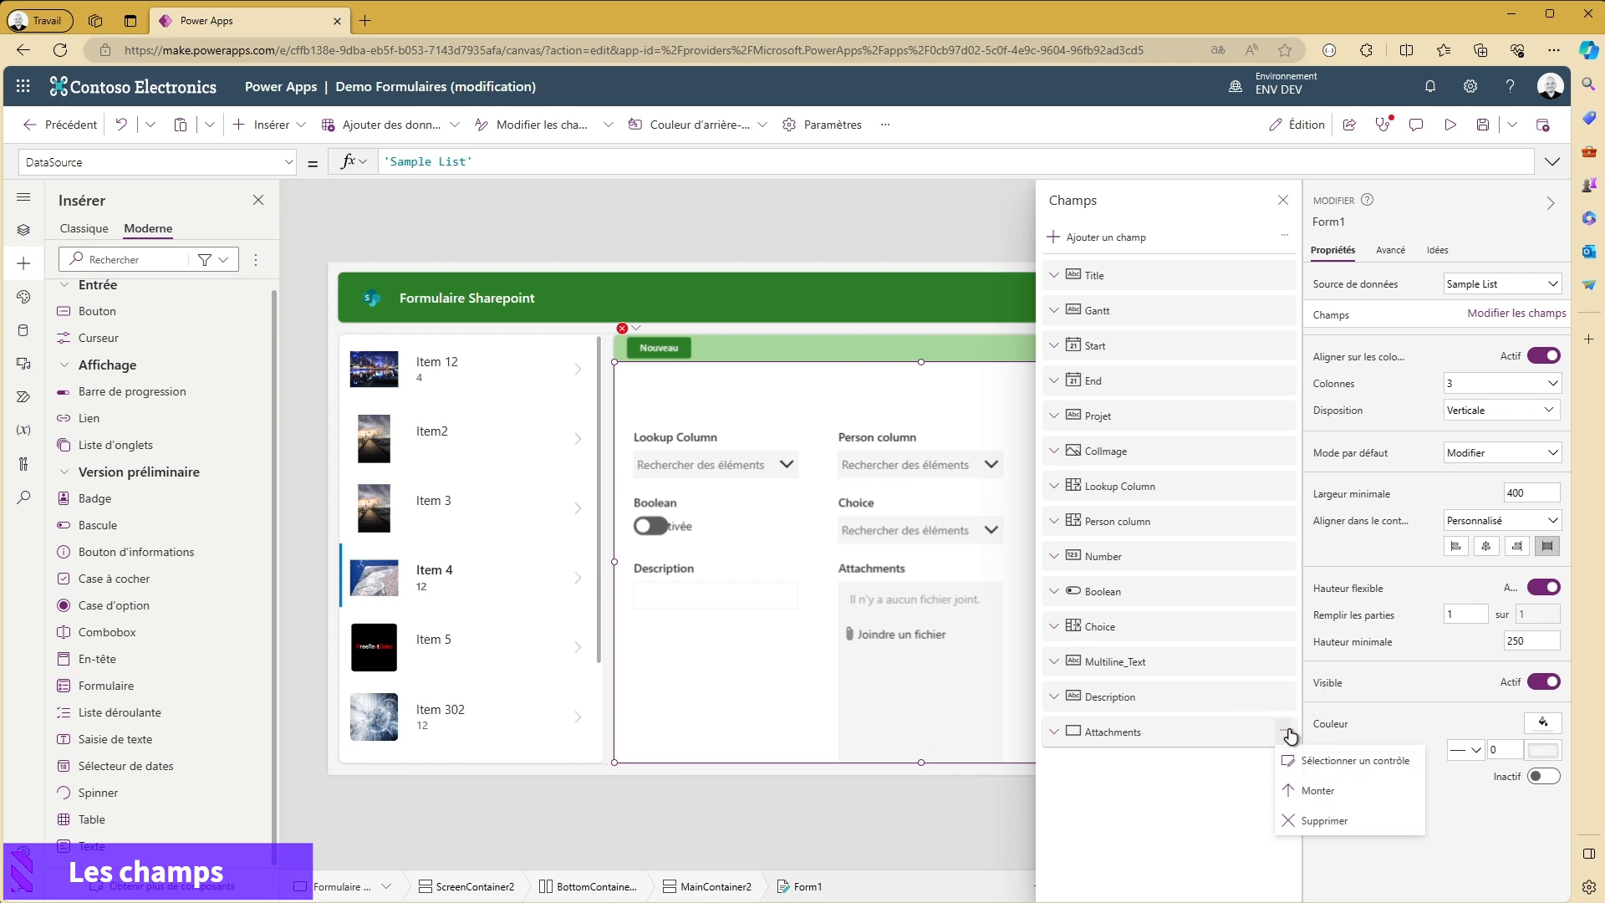
click(1309, 833)
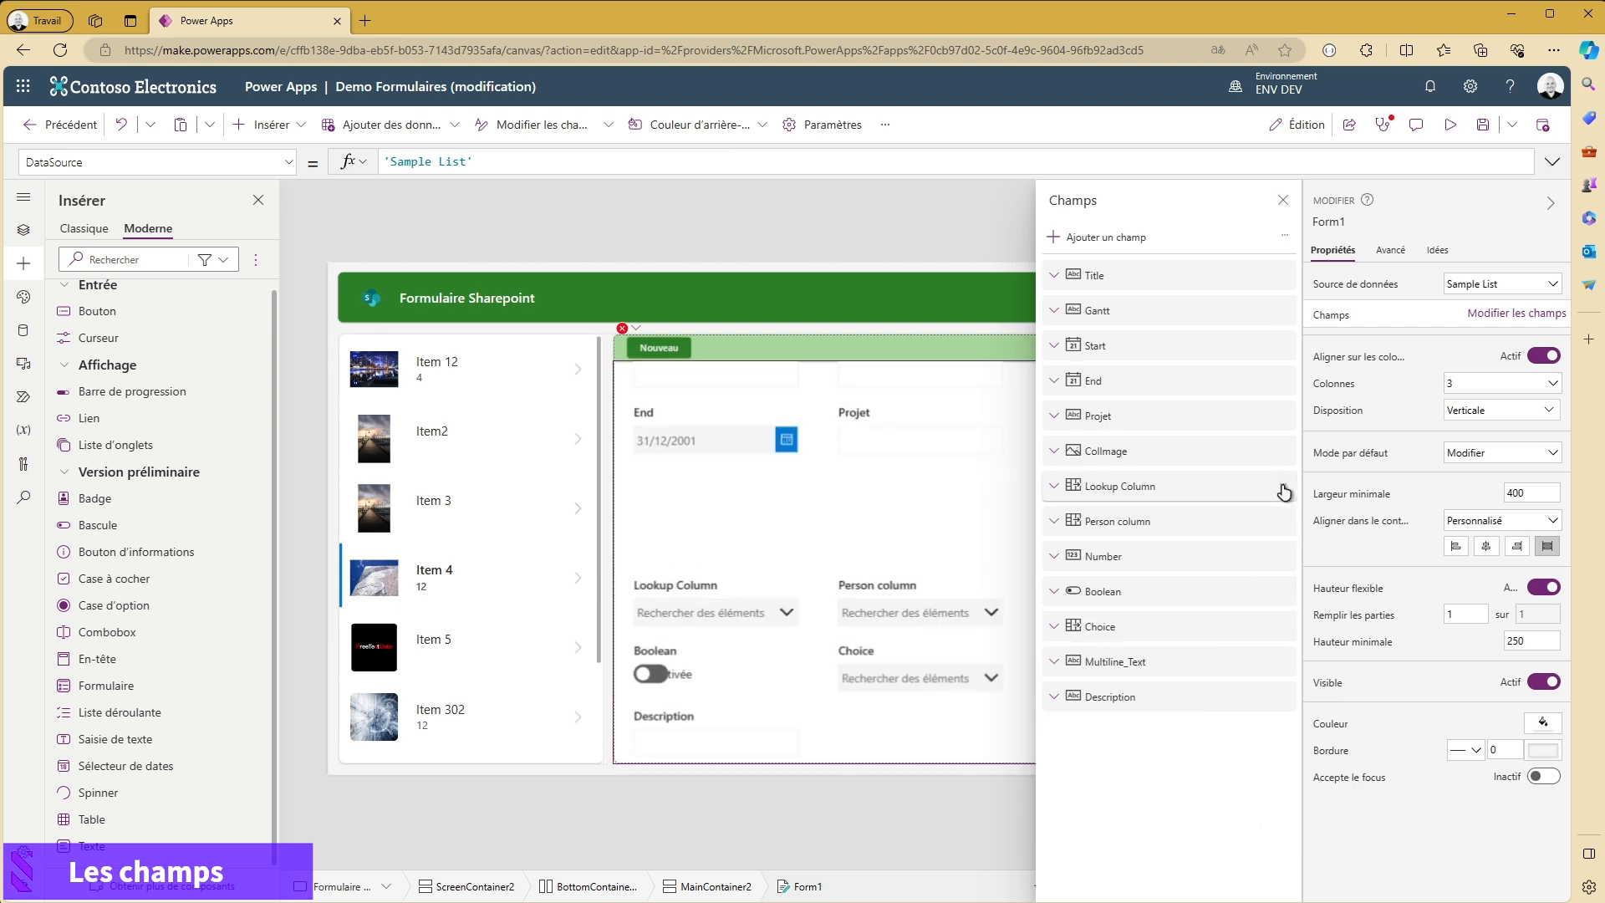
click(1284, 415)
click(1329, 530)
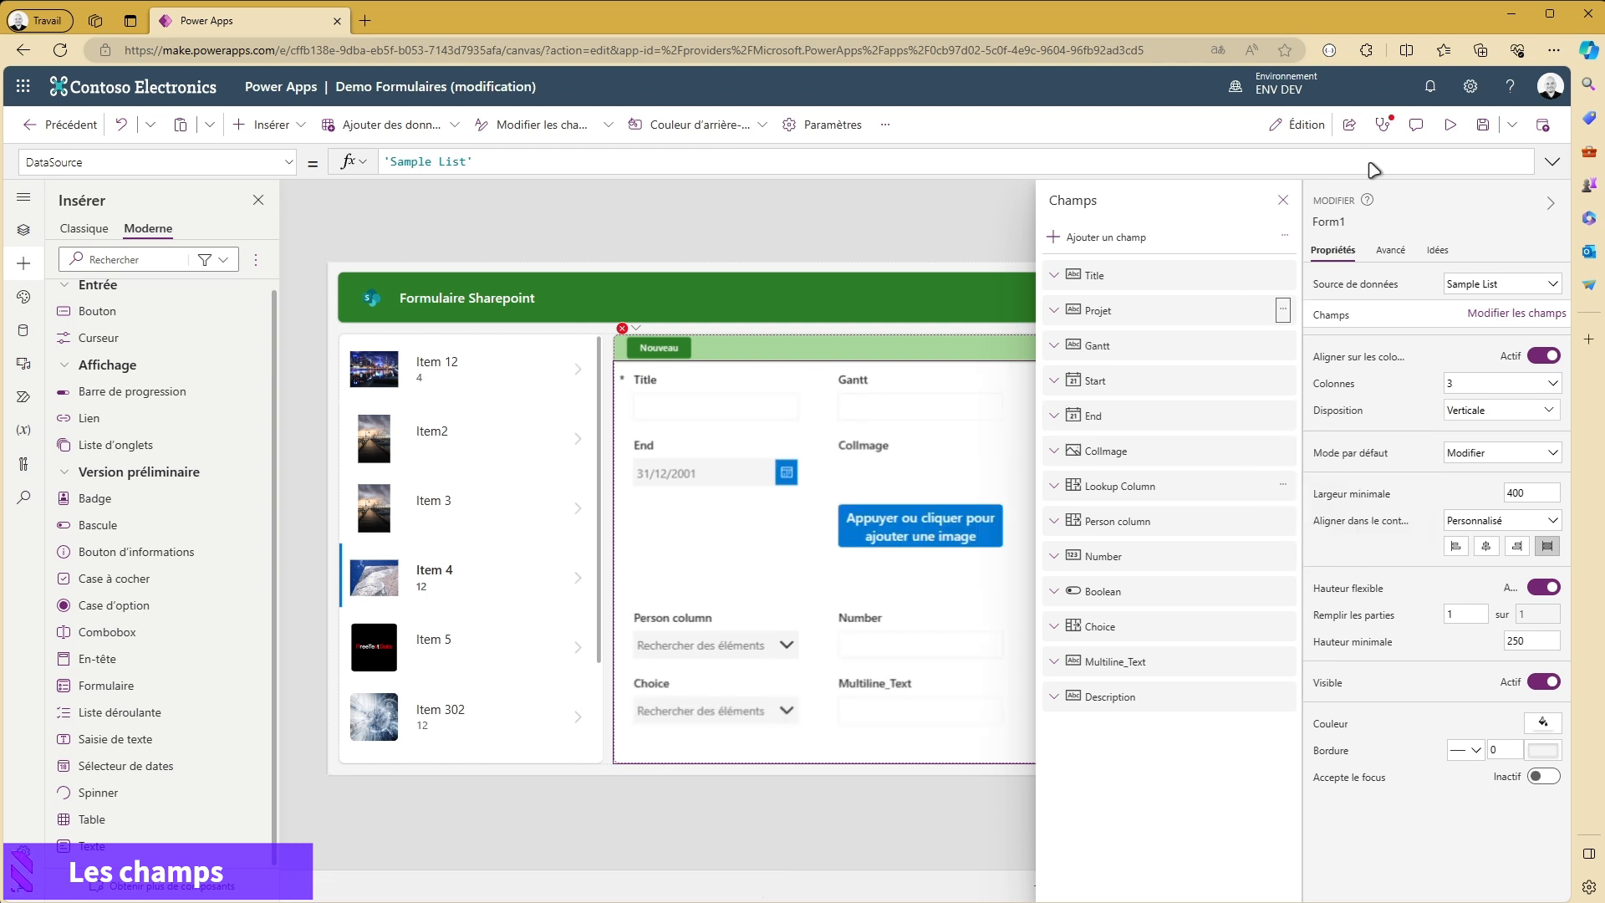
click(1283, 200)
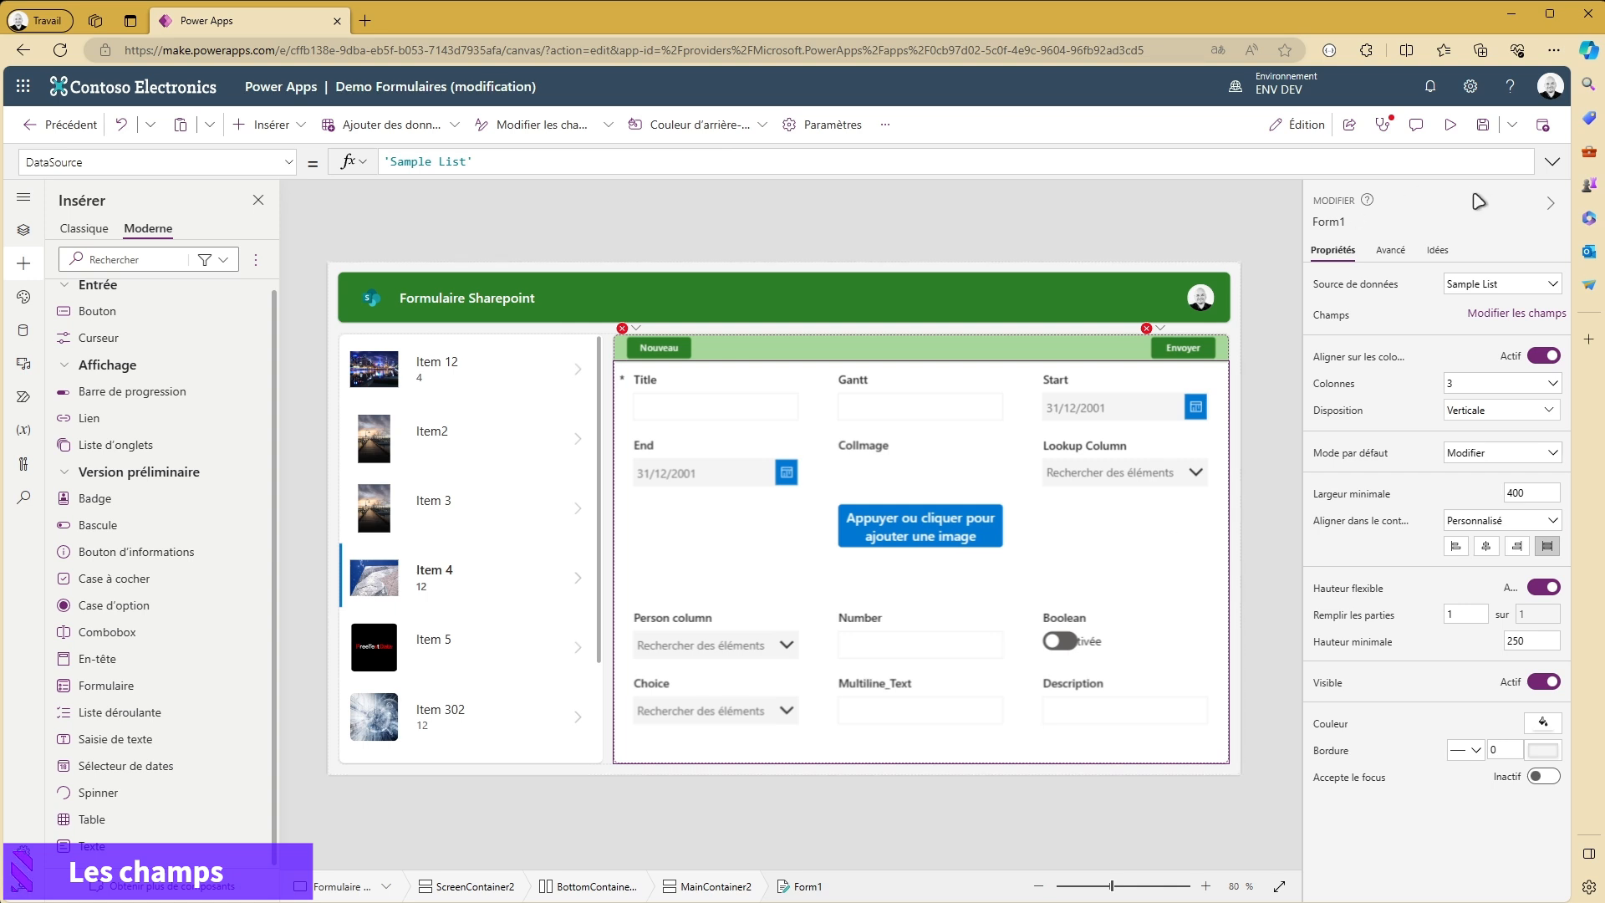
- Add the Created field to the form from the available Sample List fields
click(1517, 314)
click(1105, 237)
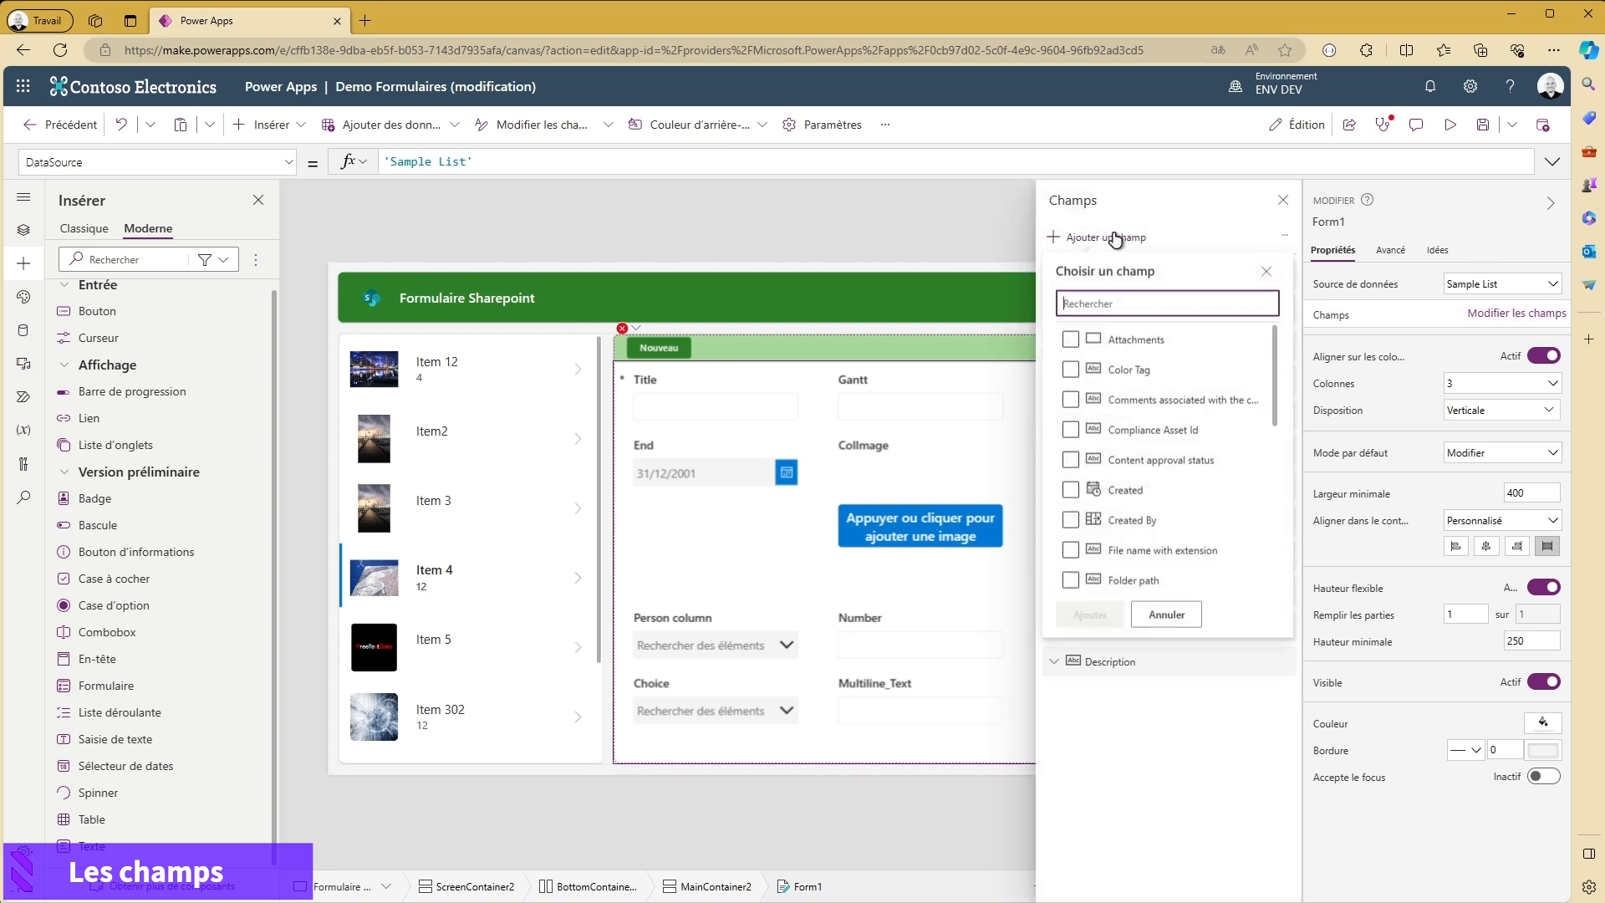
scroll(1228, 463, down, 1)
scroll(1147, 444, up, 1)
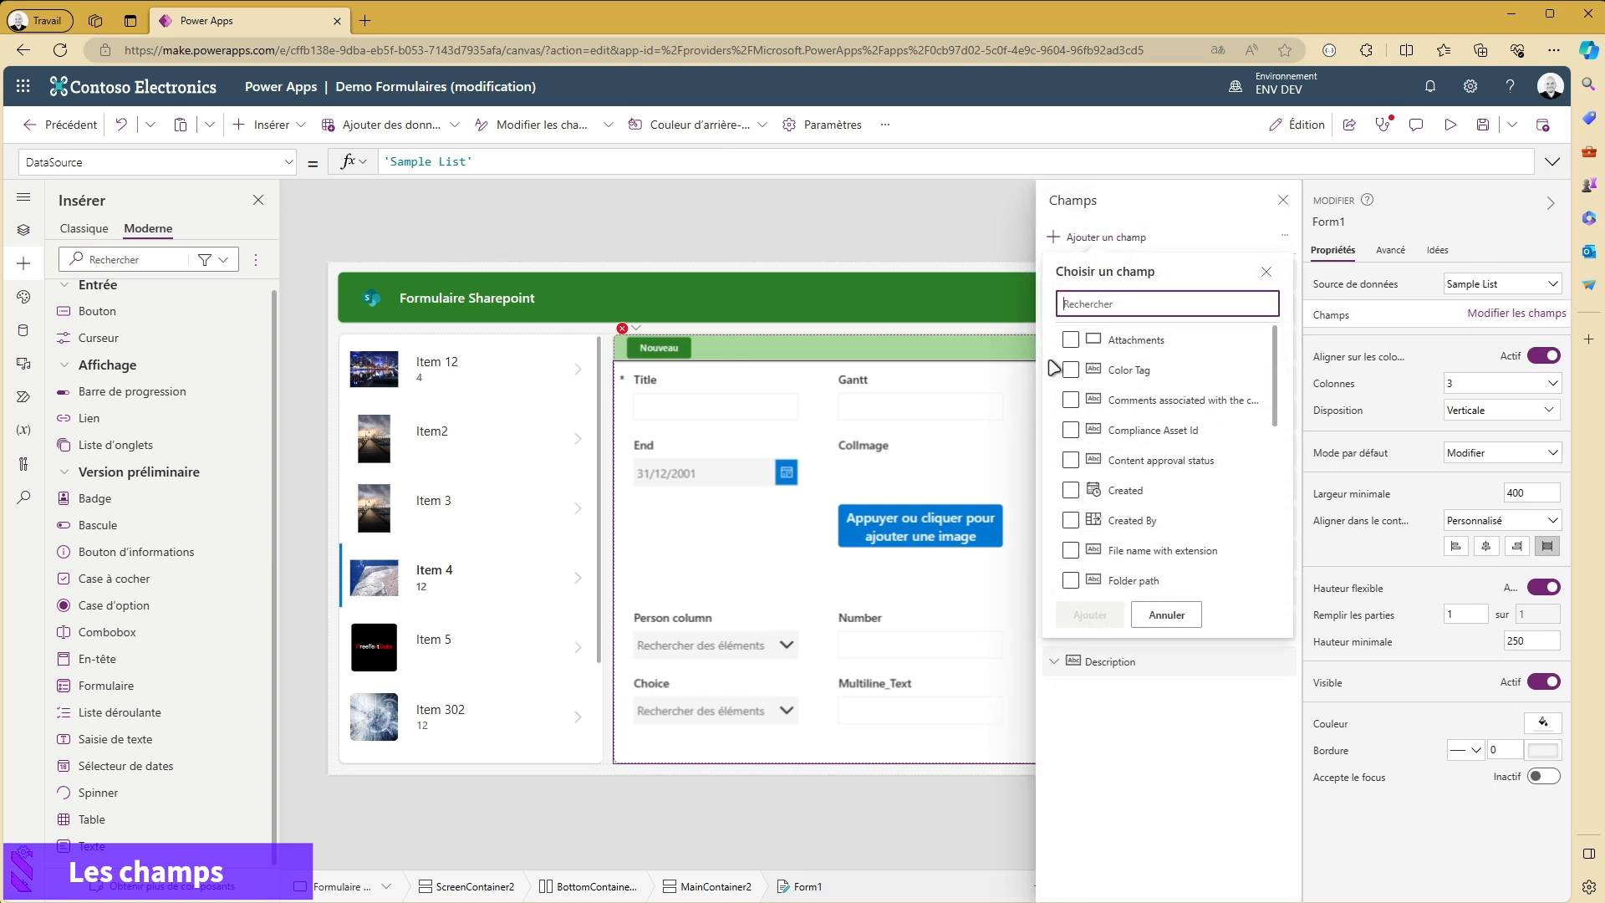
click(1072, 491)
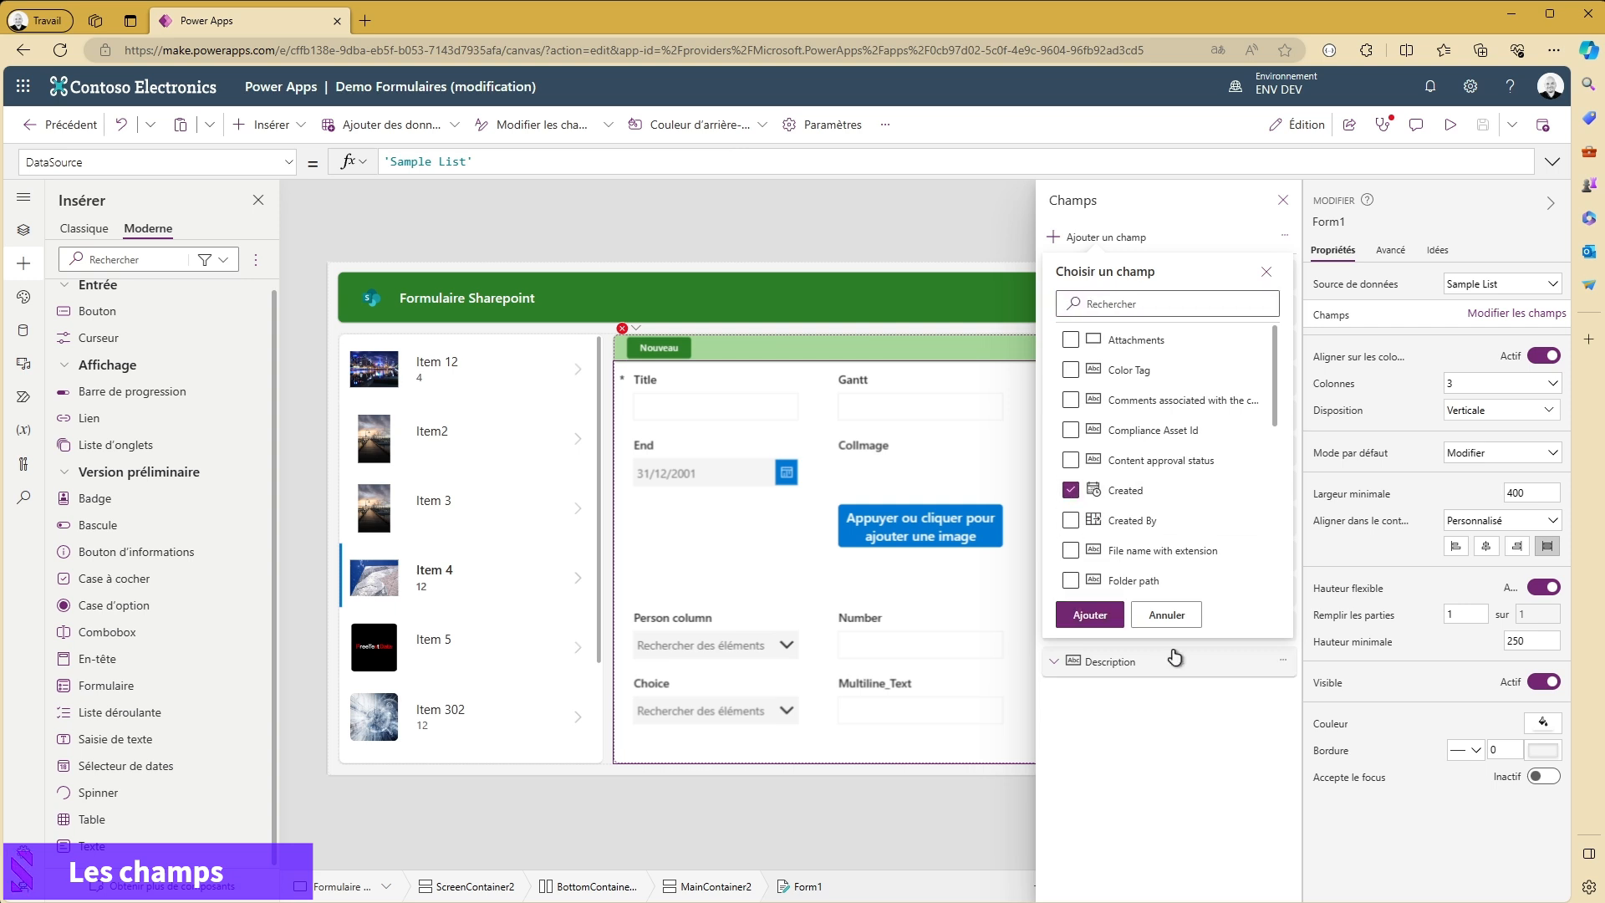
click(1090, 617)
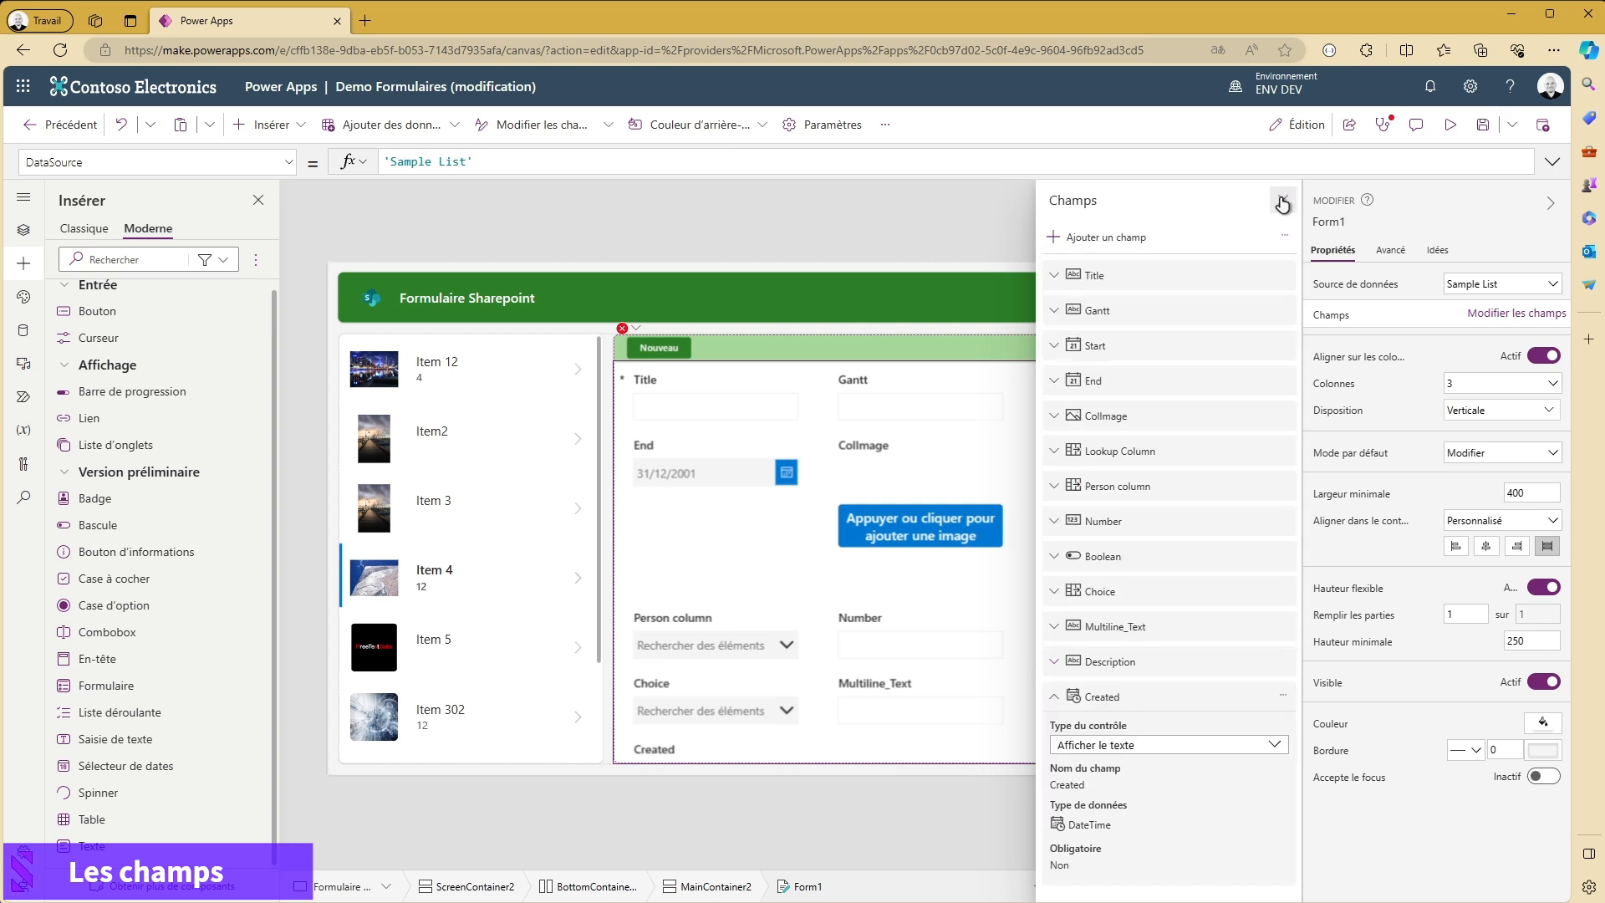
click(1284, 200)
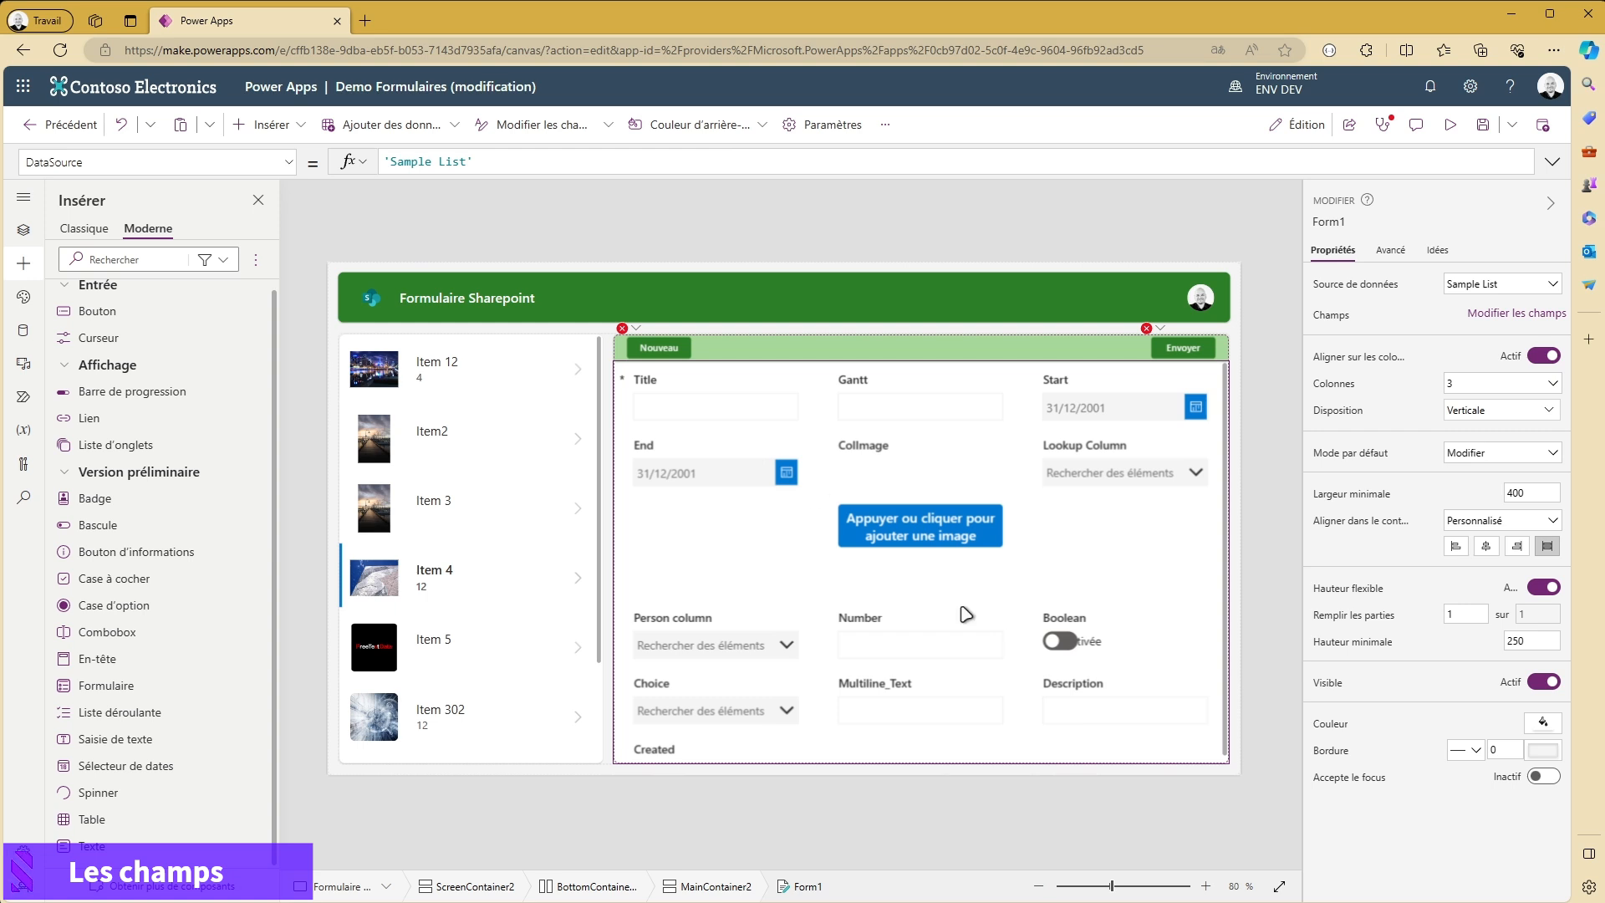
- Delete the Created card from the end of the form
click(691, 744)
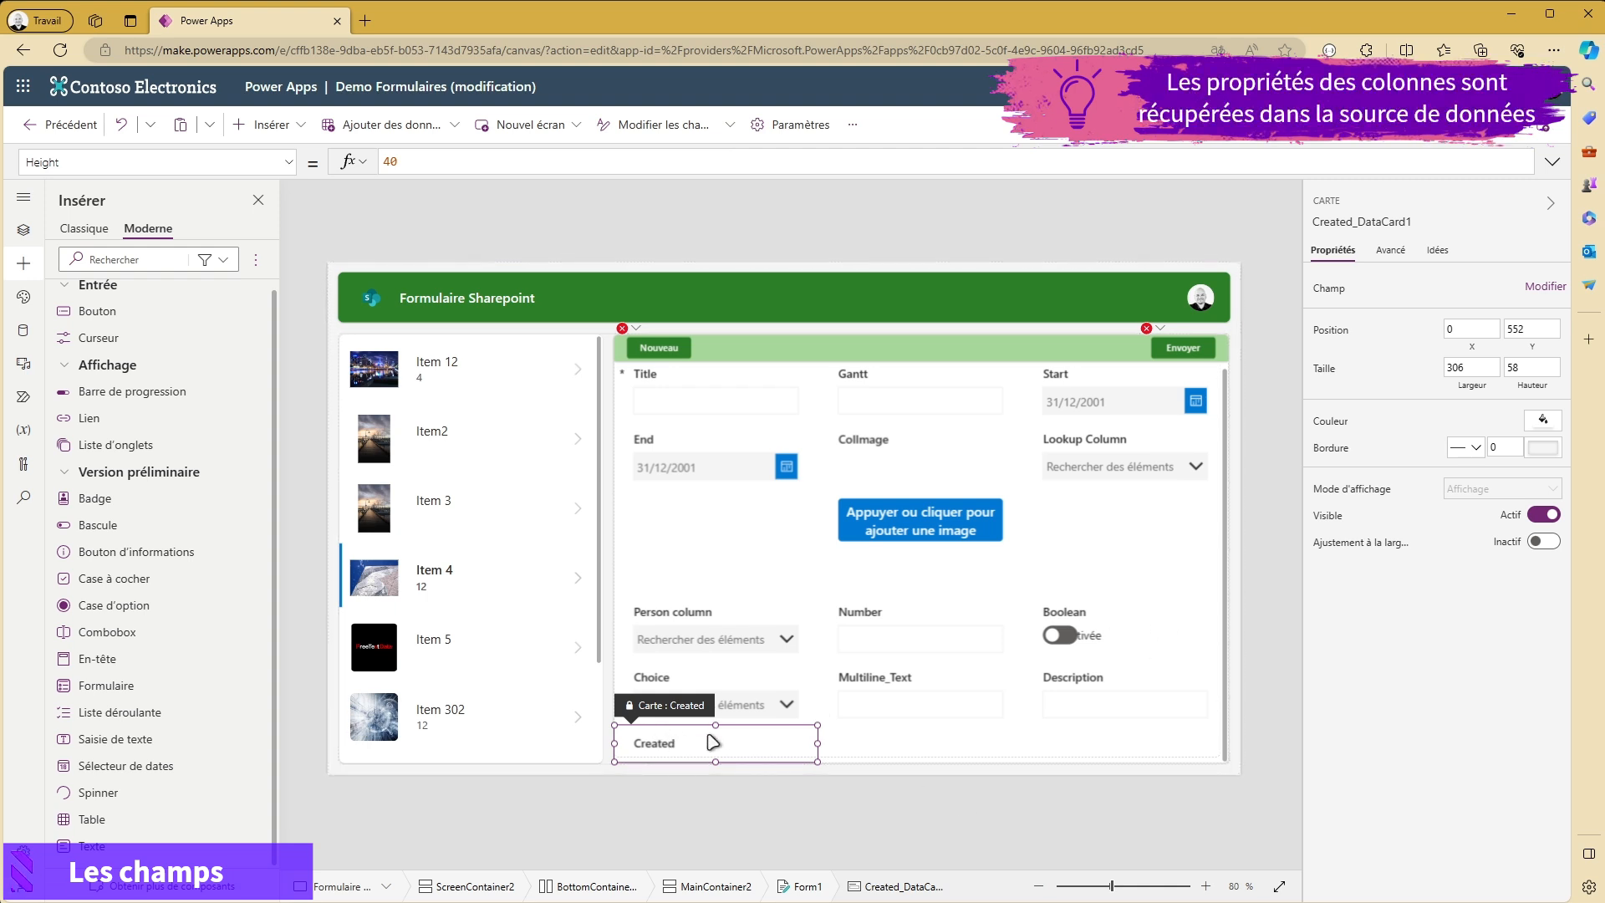
scroll(854, 539, up, 1)
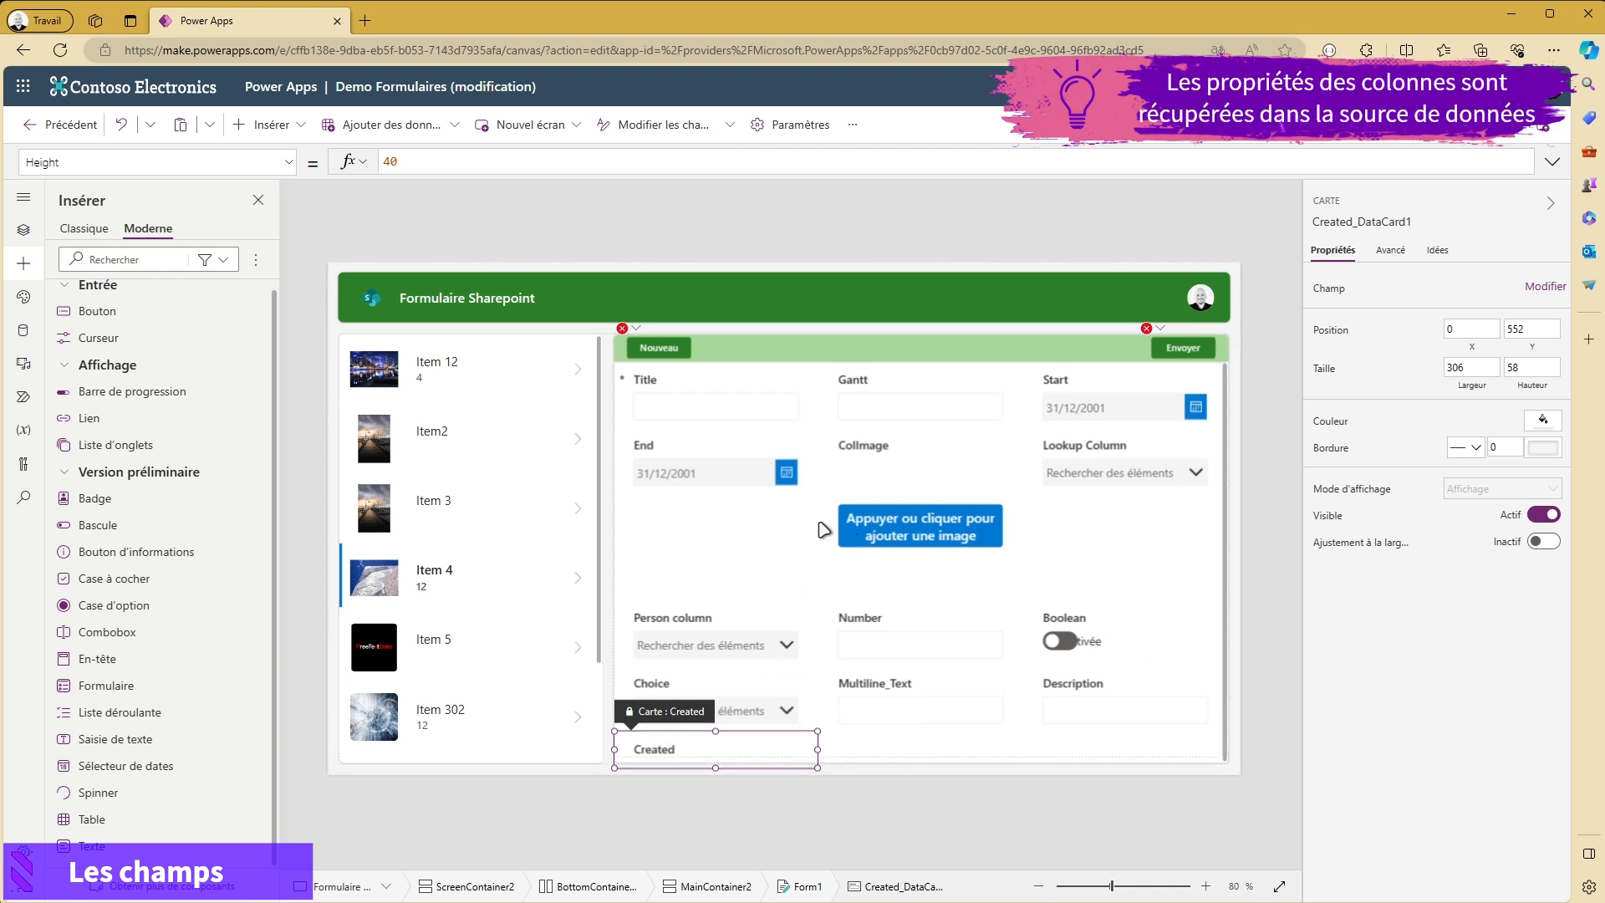
click(779, 744)
click(784, 745)
click(781, 746)
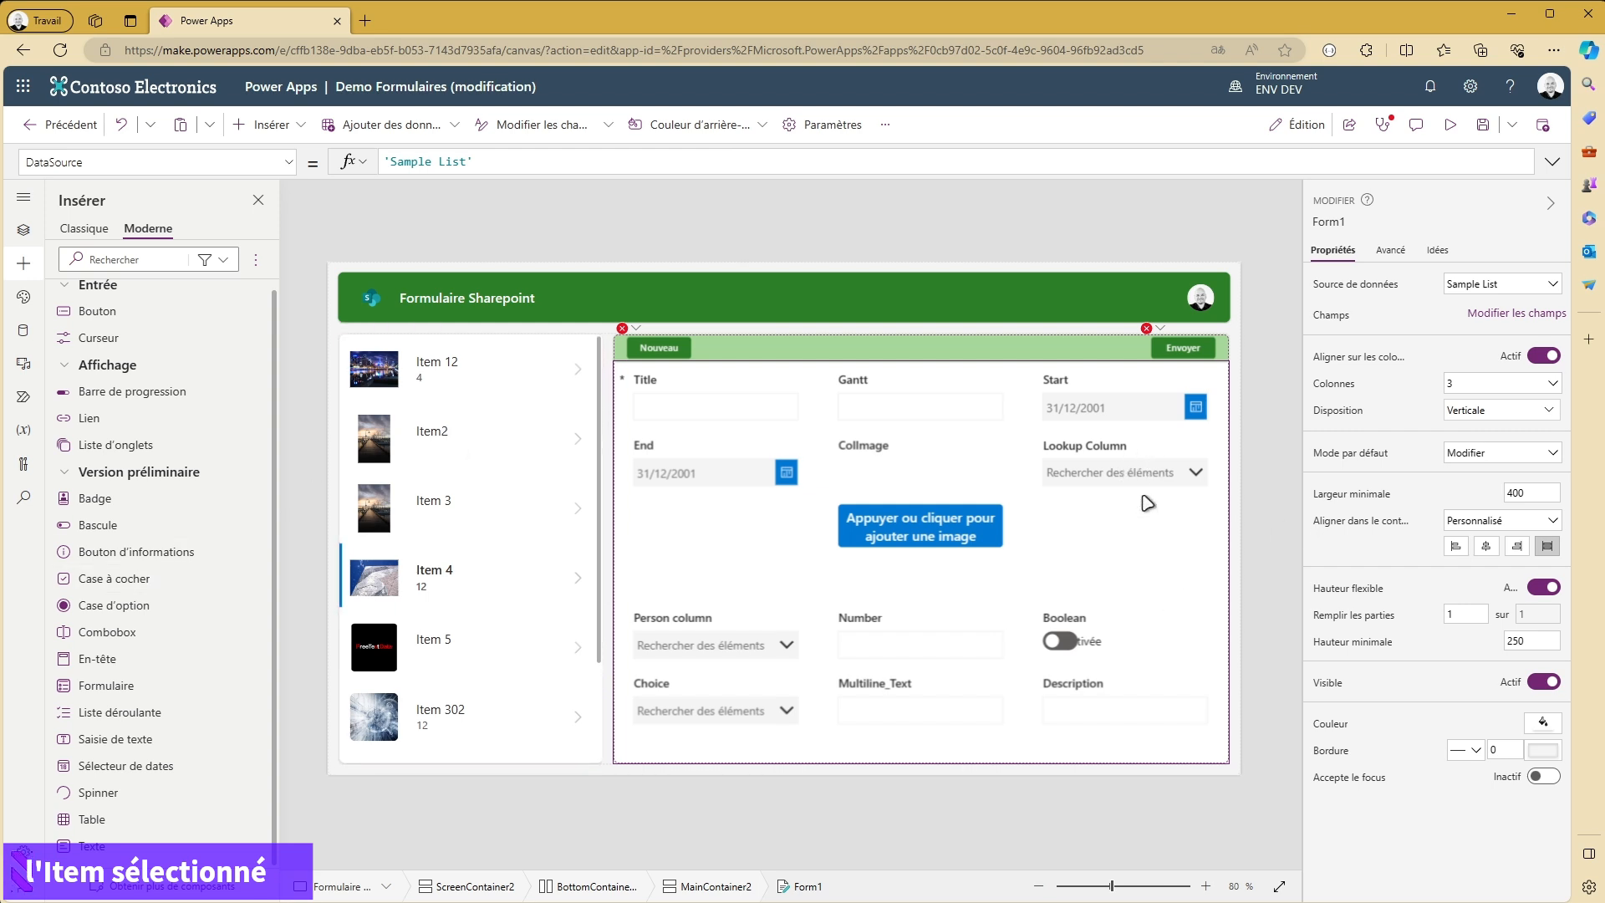
- Select the whole Form1 form and show its advanced properties, including Item
click(1179, 617)
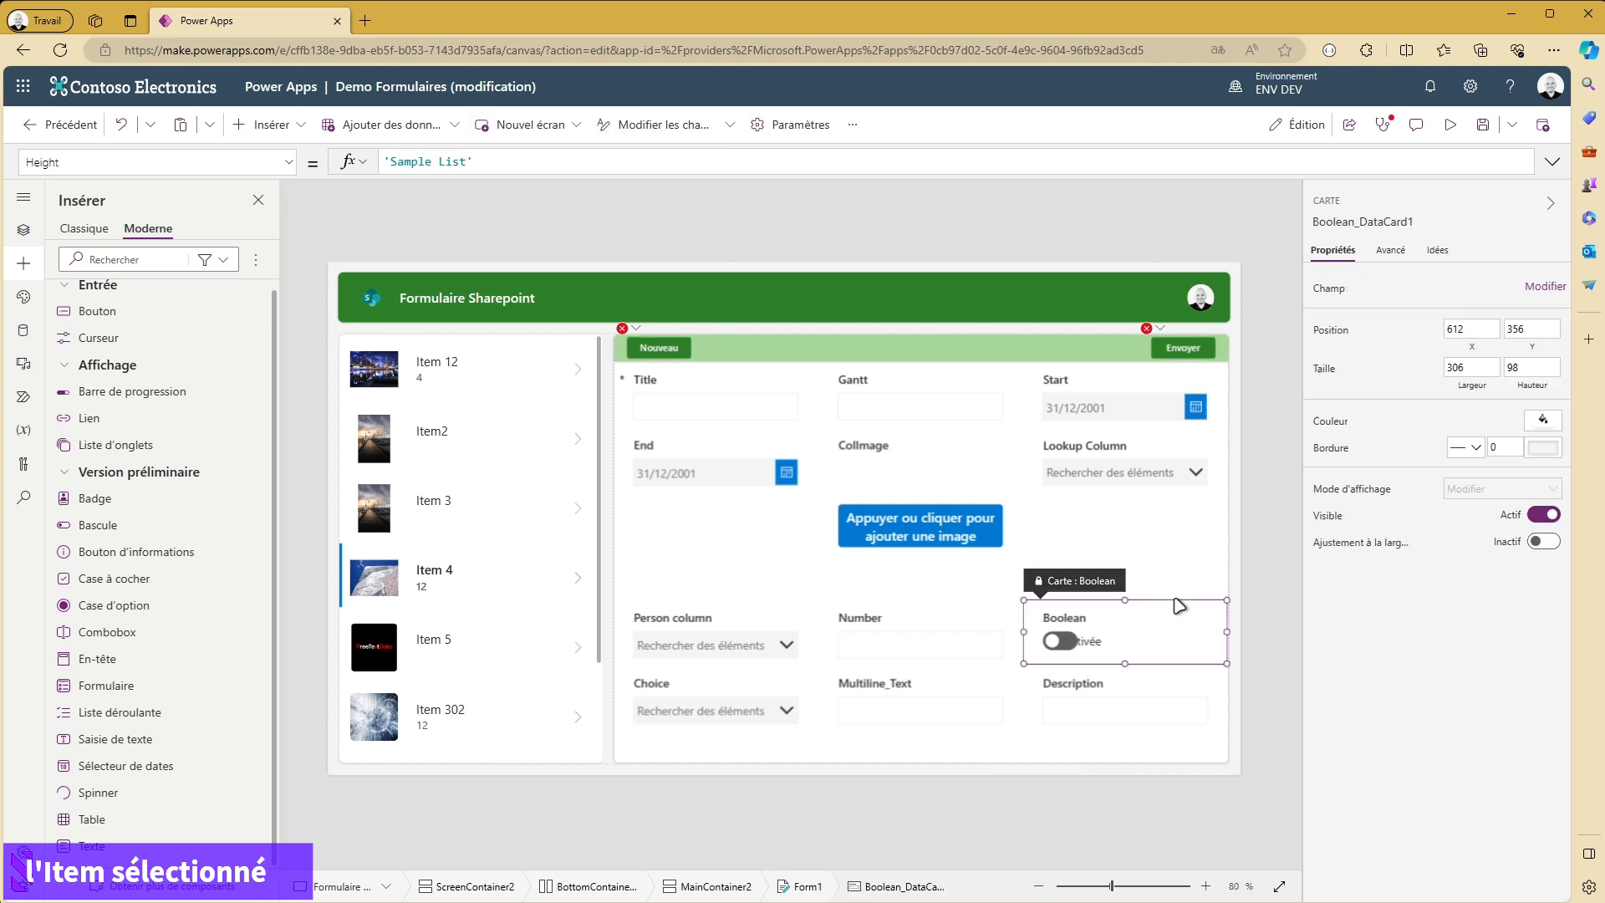
click(1170, 757)
click(1171, 756)
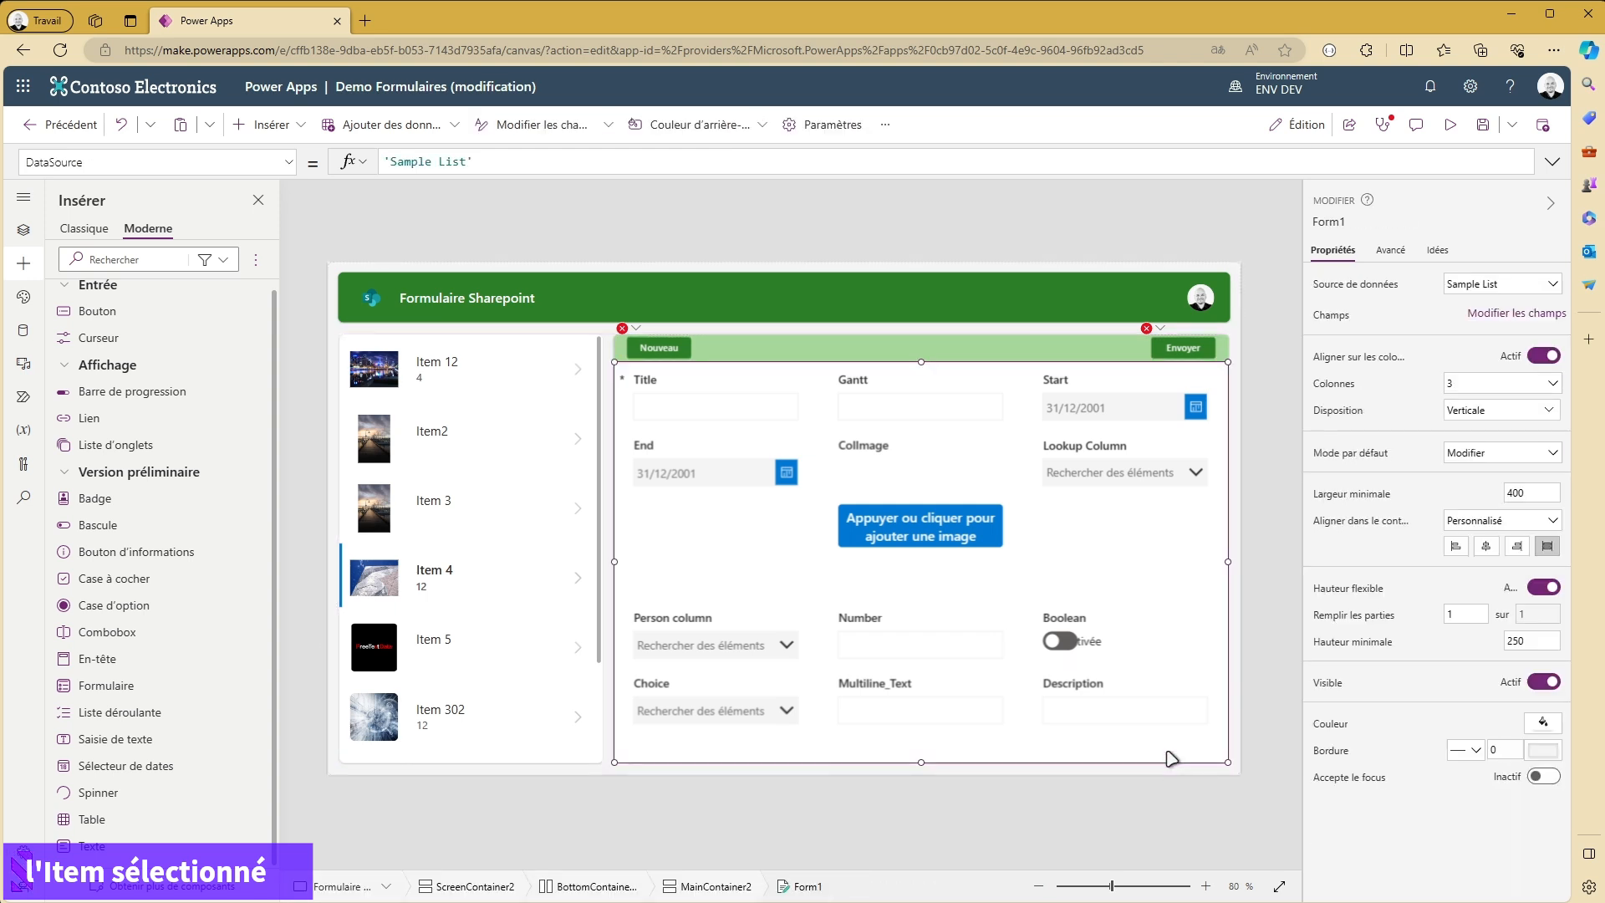
click(1391, 251)
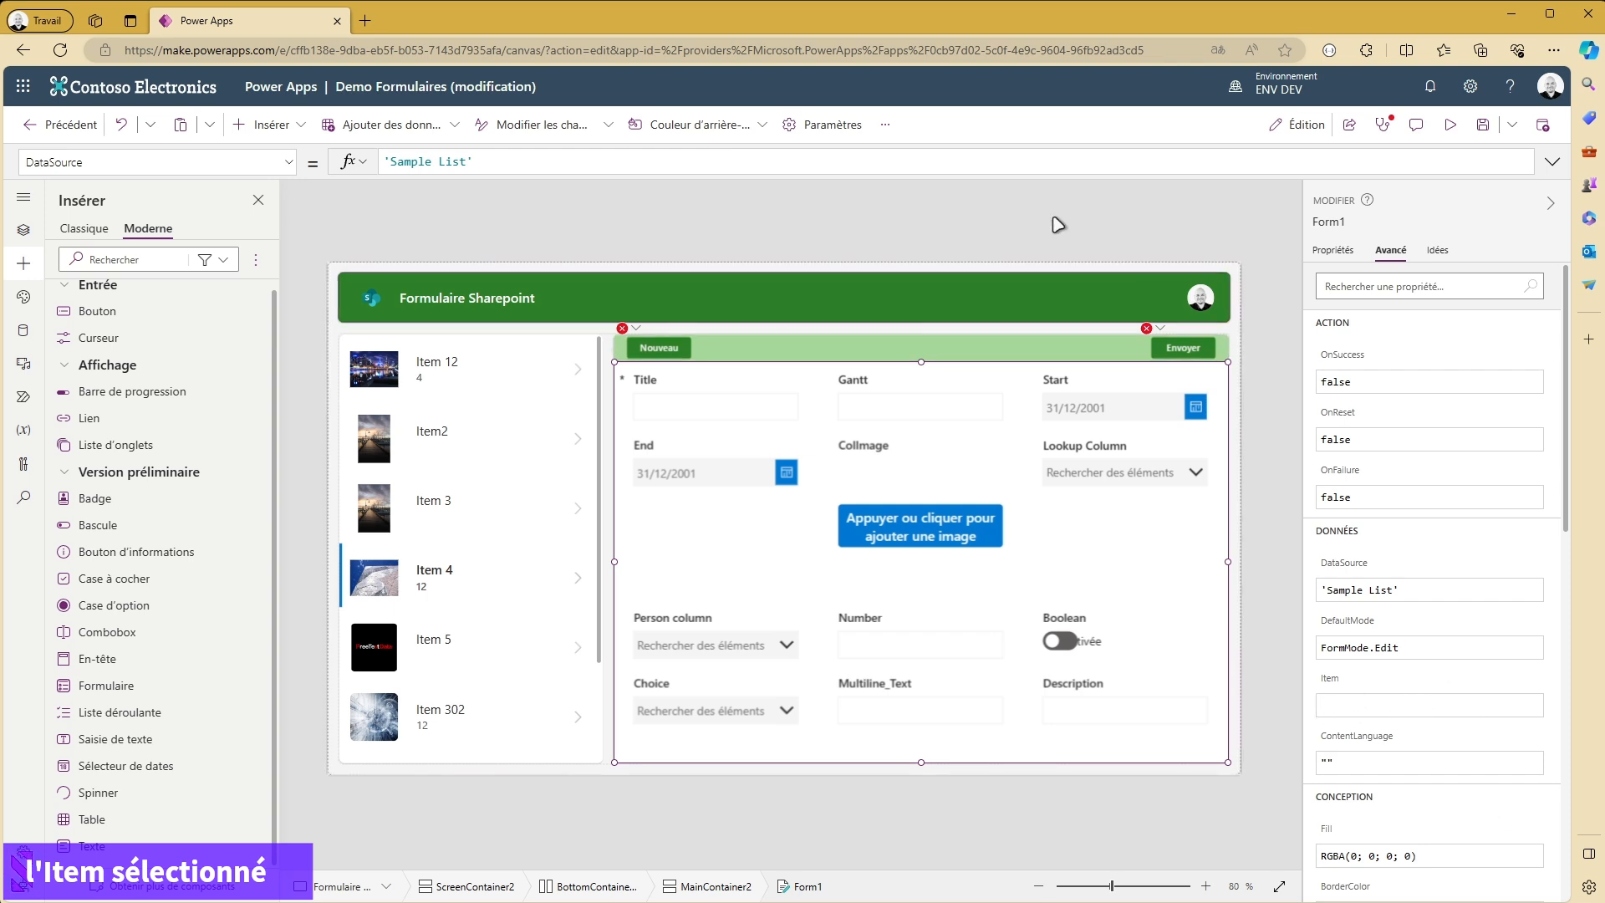
- Set Form1's Item property to GallerySP.Selected, using the gallery's name, and select Item 3 in the gallery
click(431, 514)
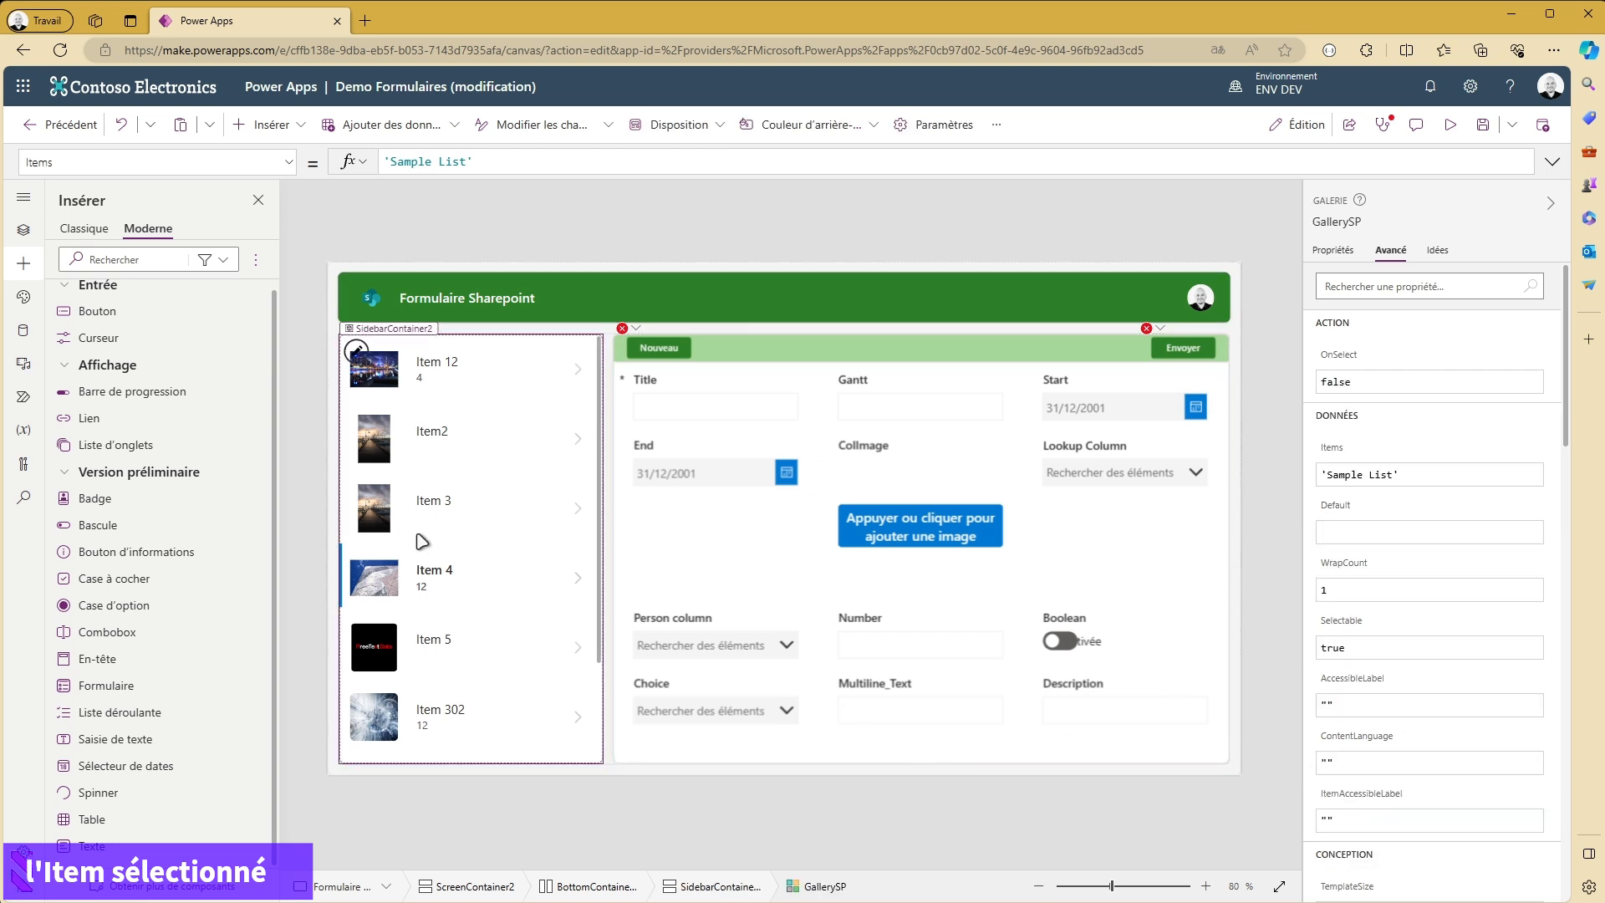
click(1342, 222)
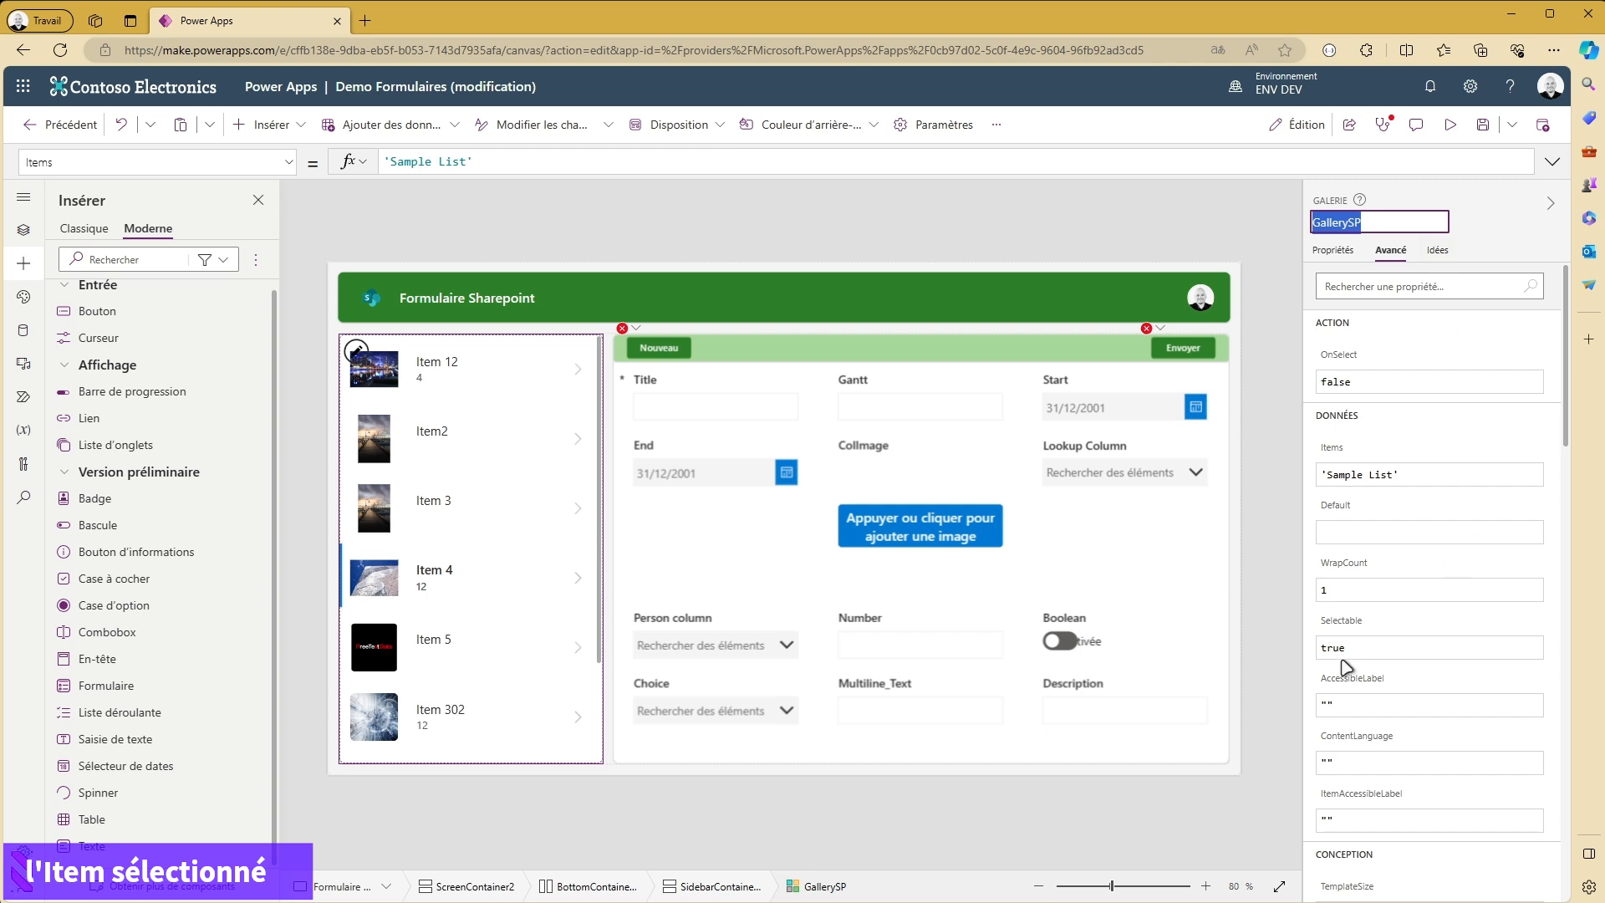
click(1101, 727)
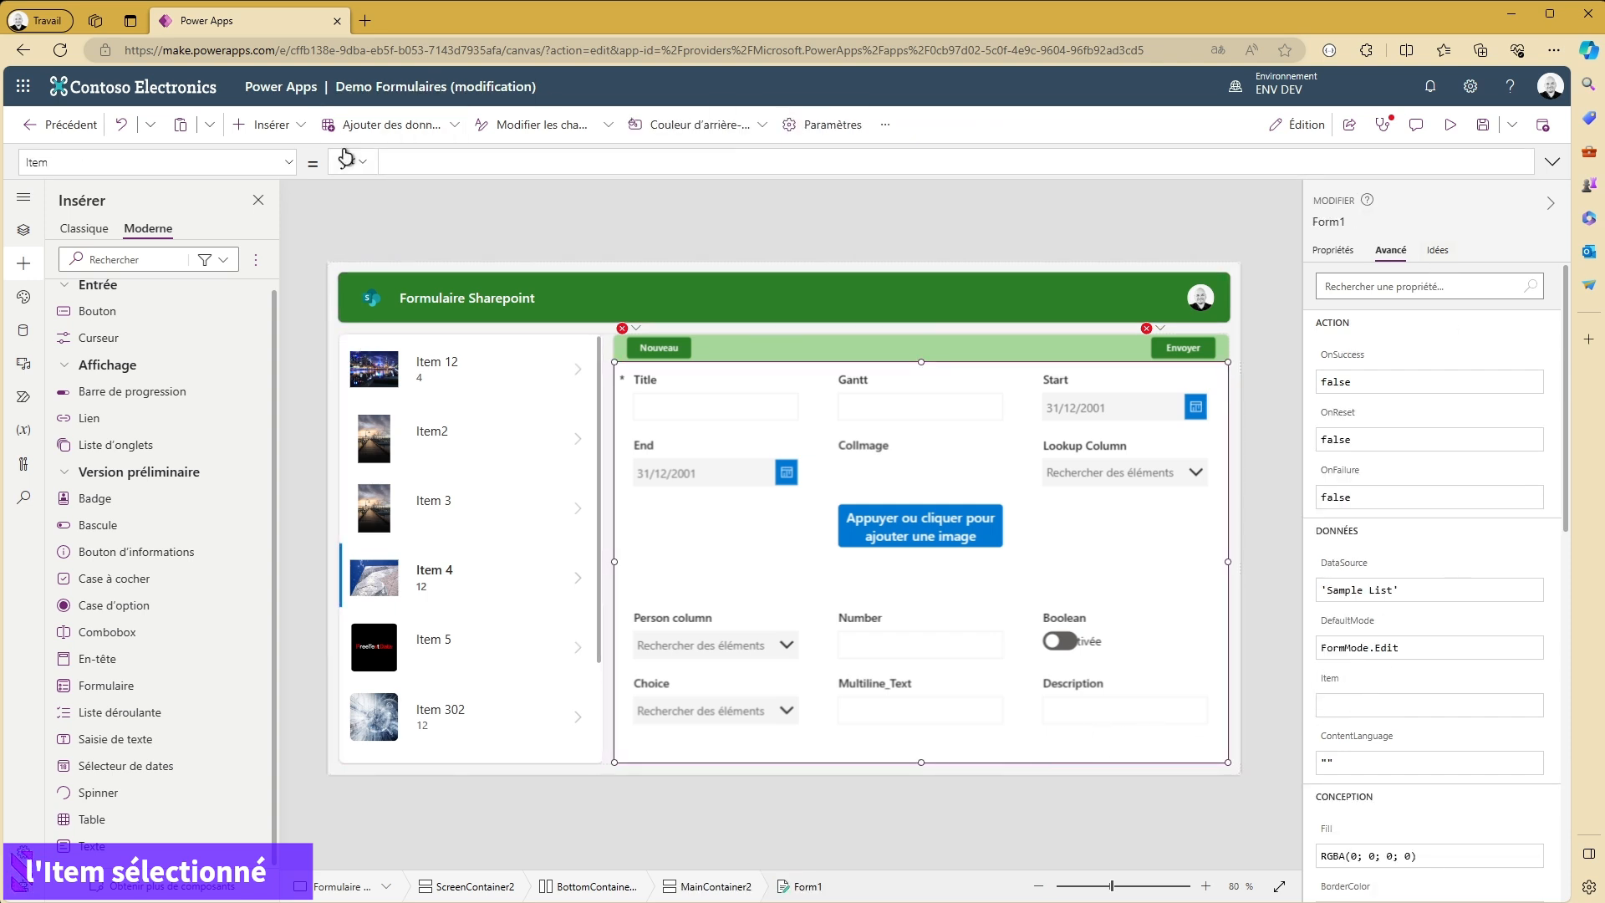
text(GallerySP)
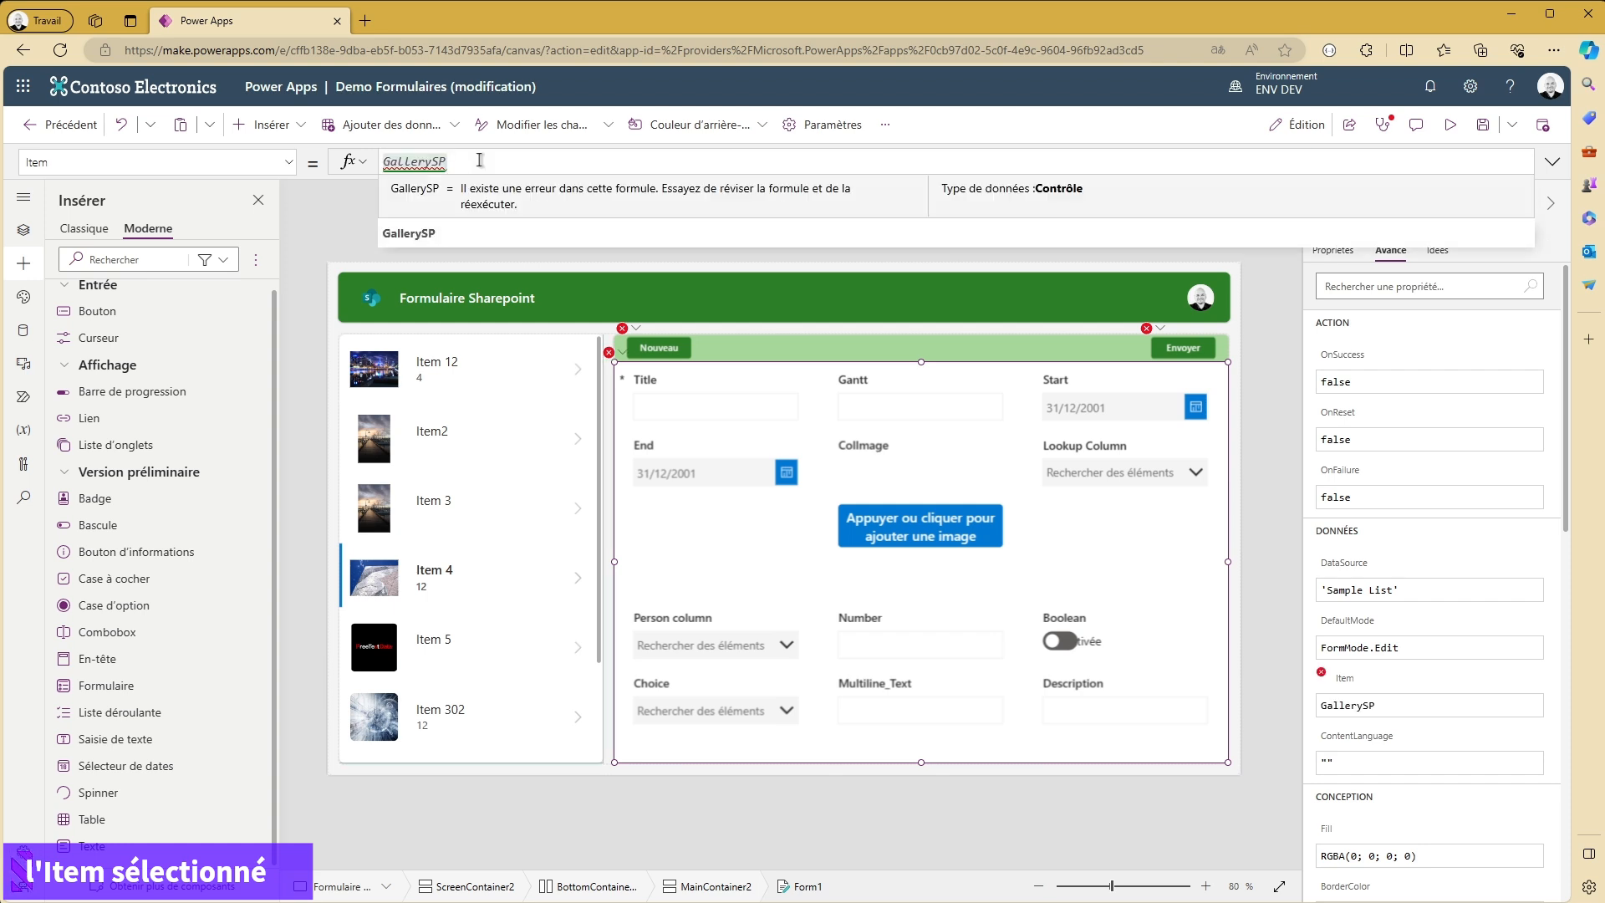
text(.selece)
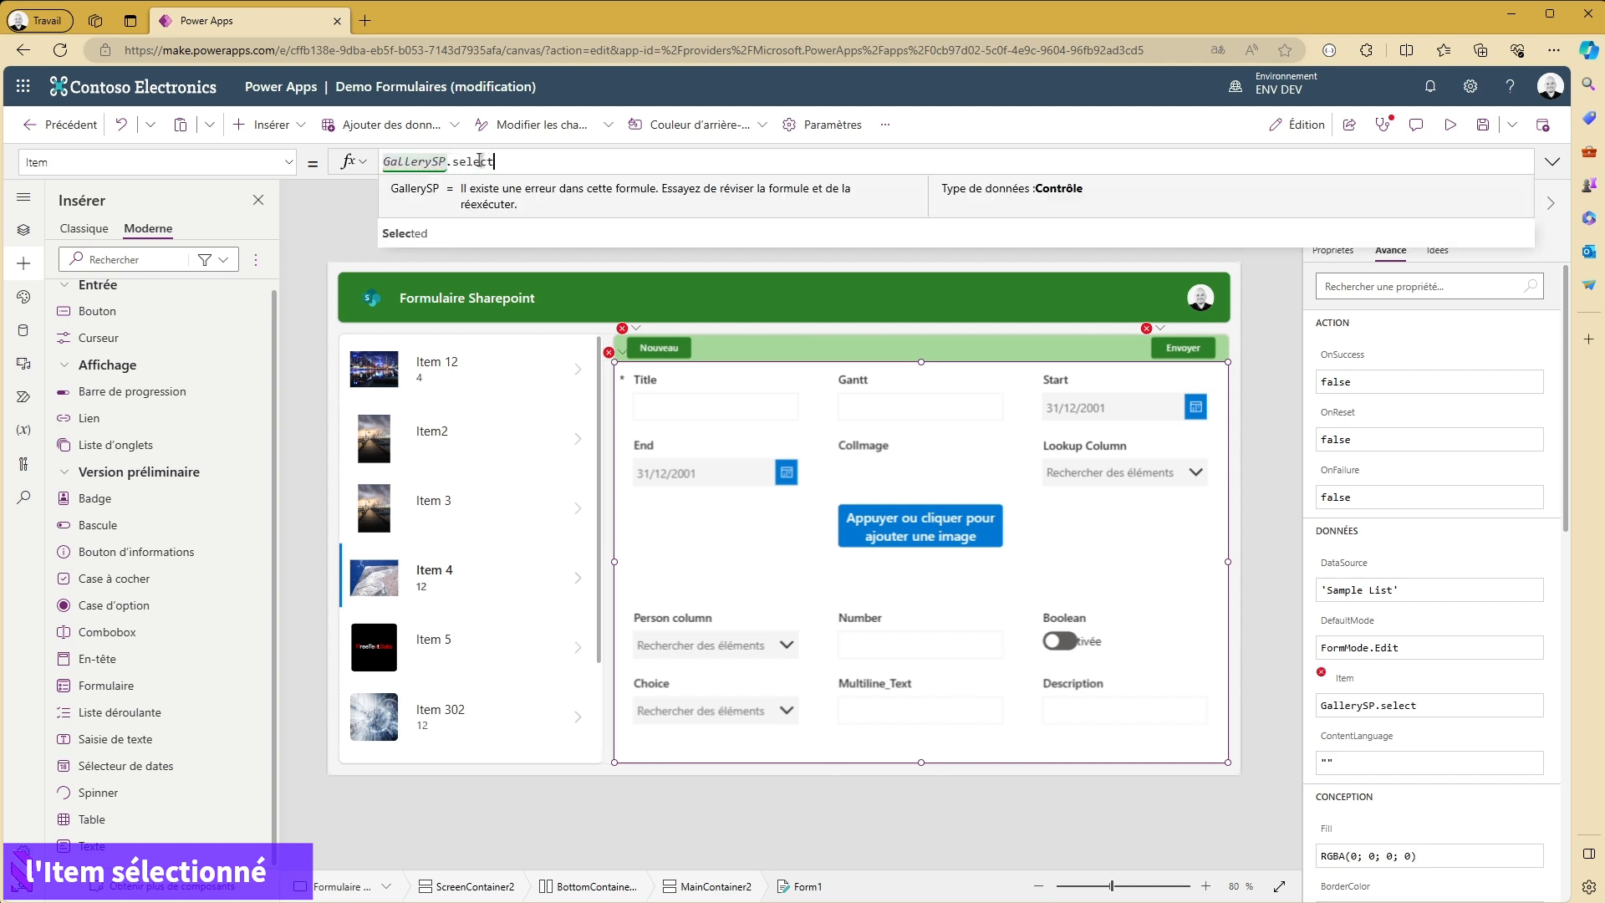
key(BackSpace)
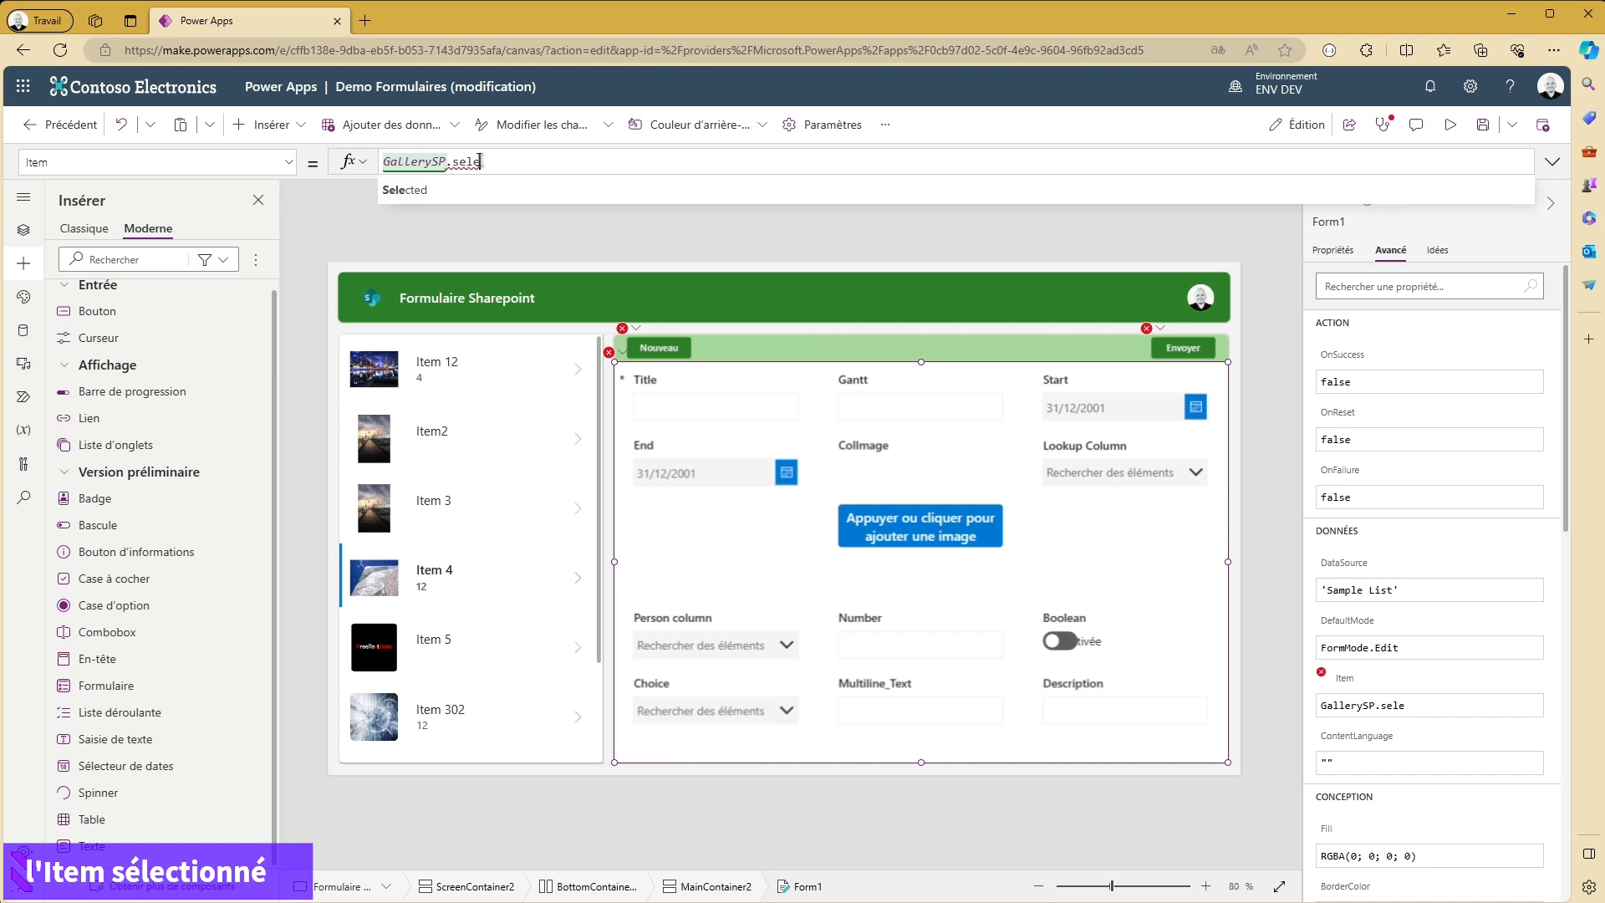
key(Tab)
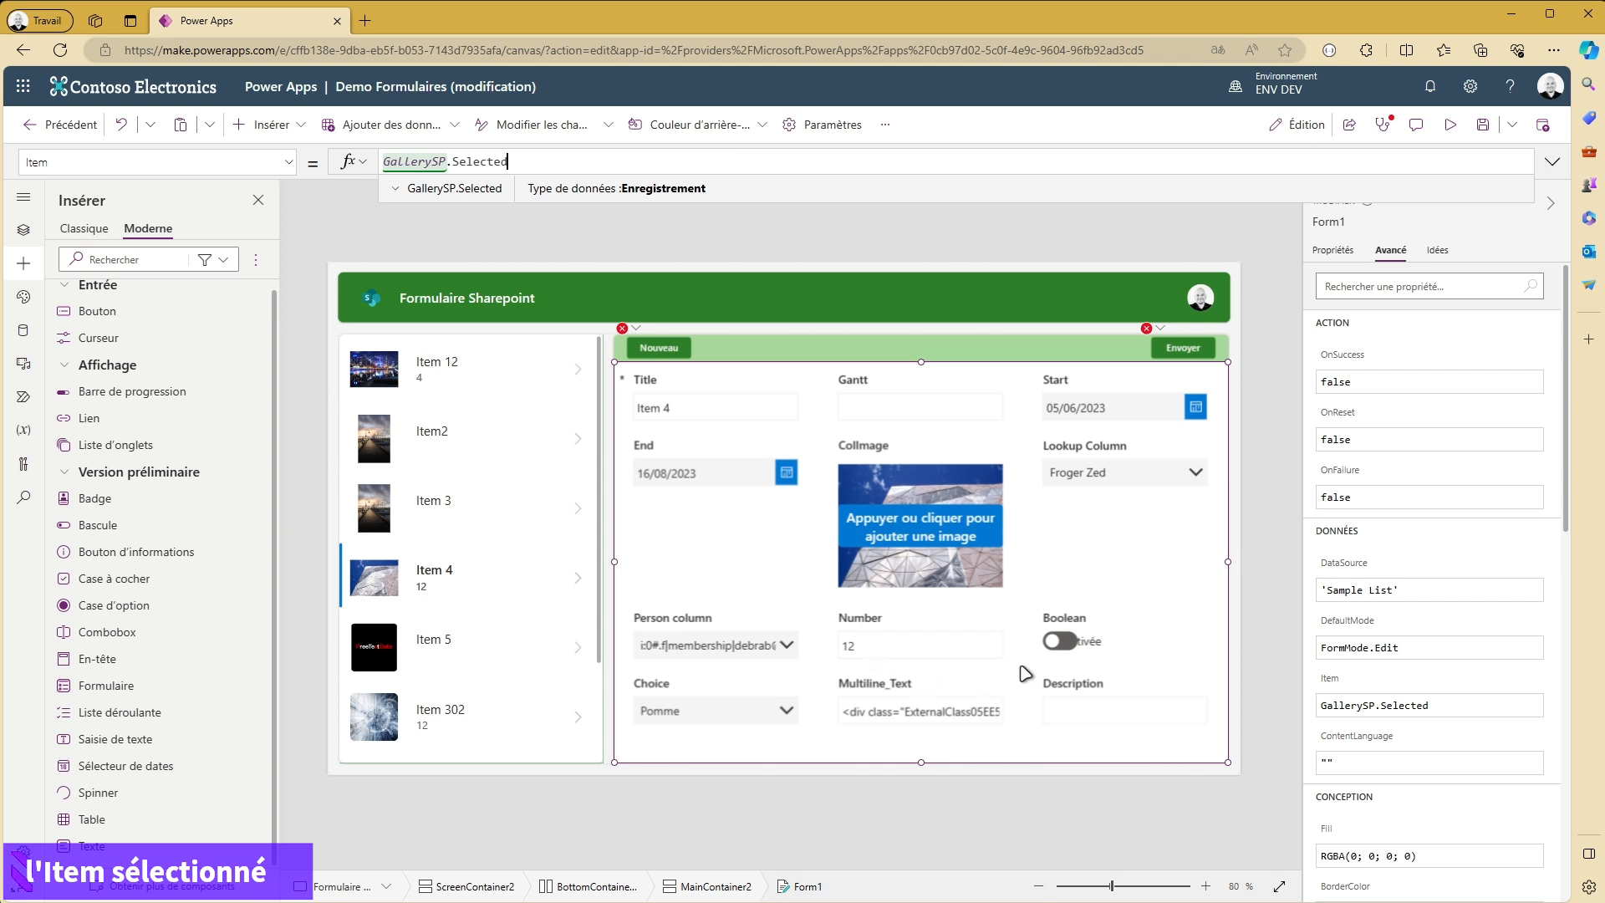
click(576, 508)
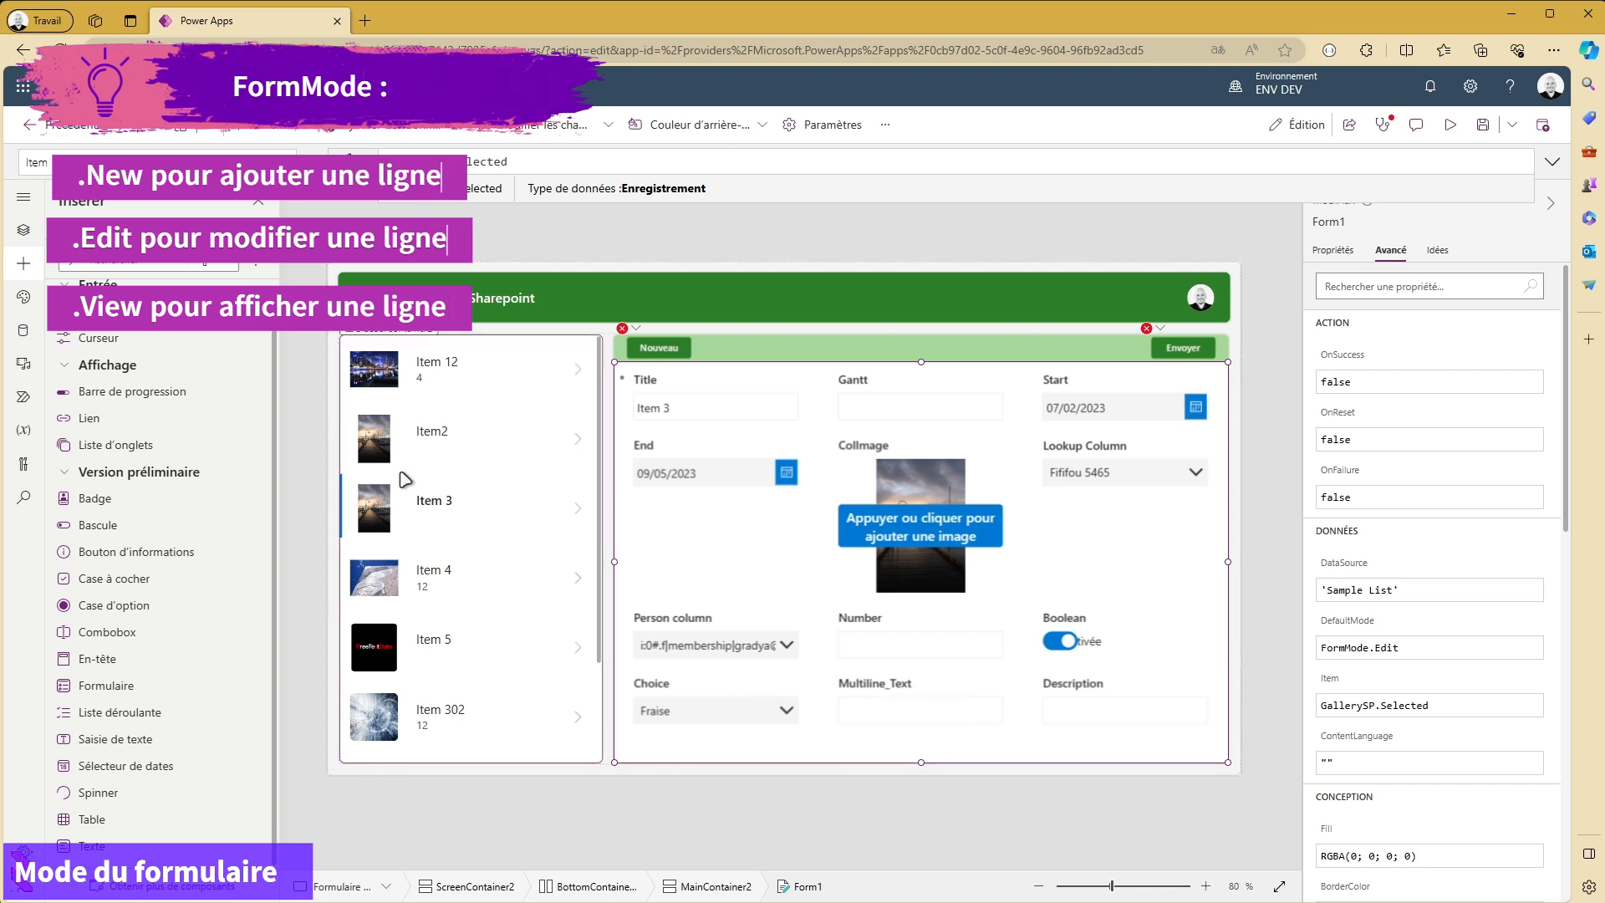
- Set Form1's default mode to Affichage and preview the form in the running app
click(1335, 253)
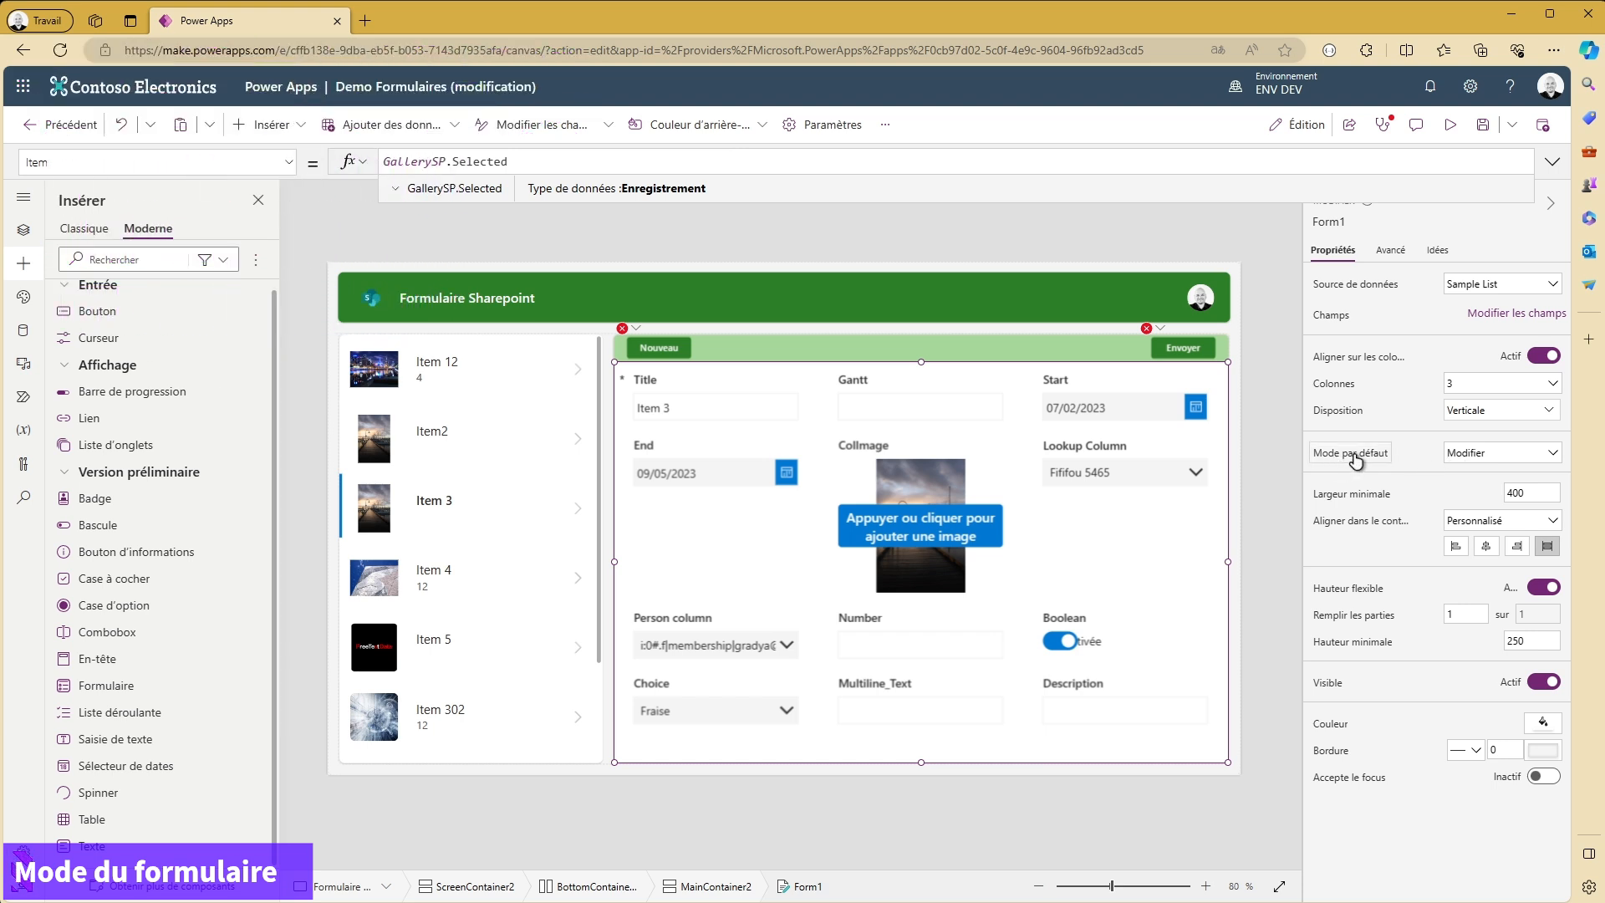
click(1493, 457)
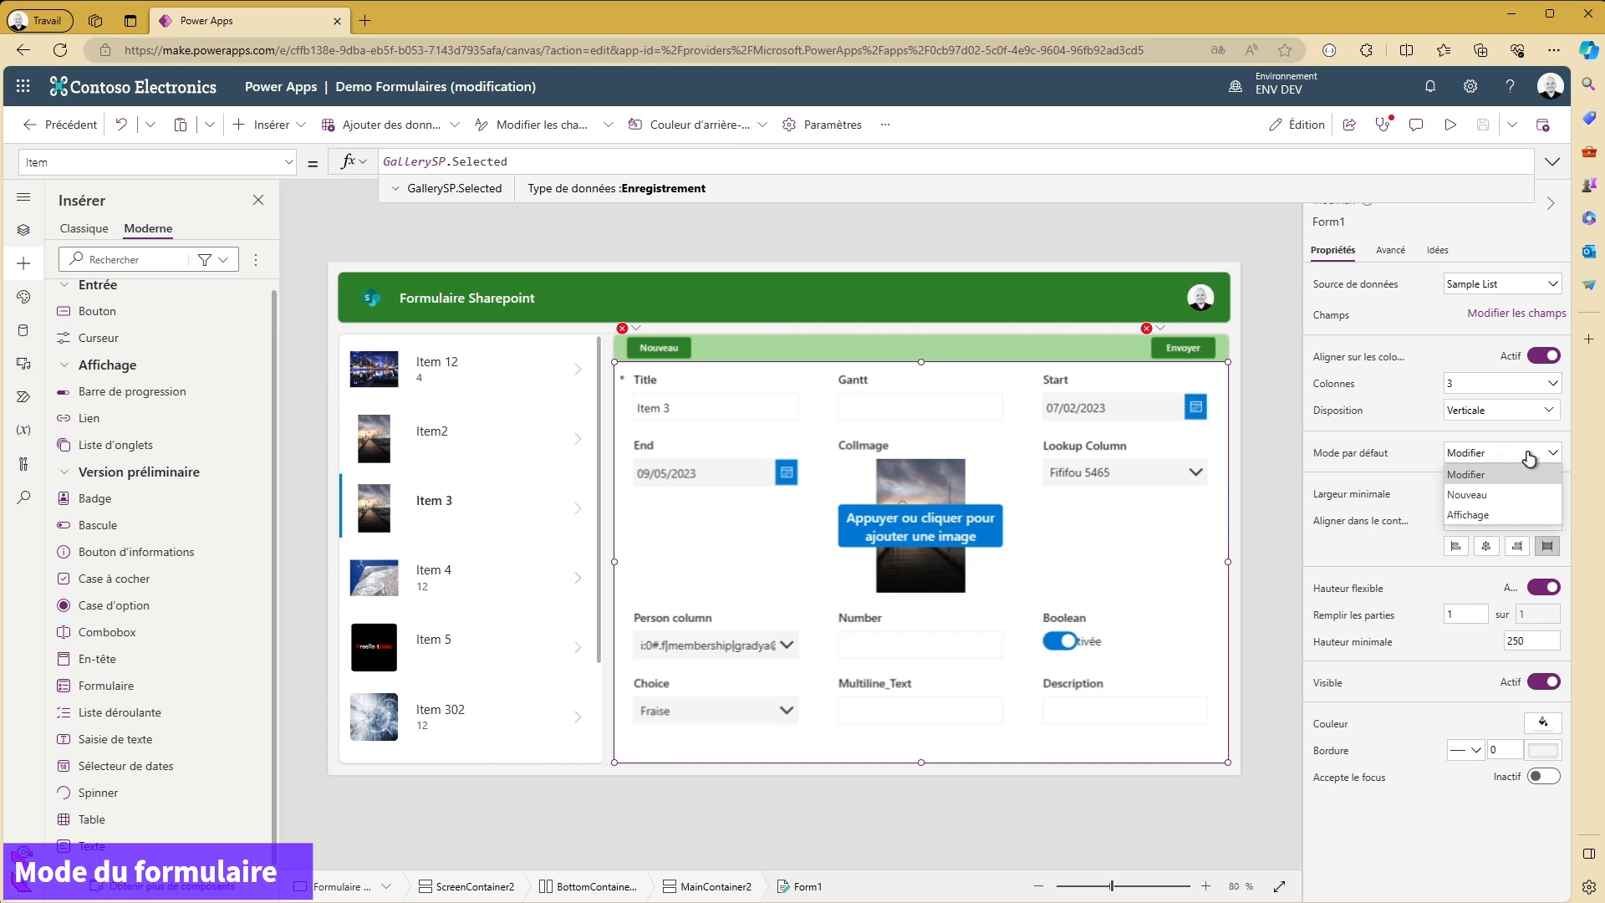
click(1482, 514)
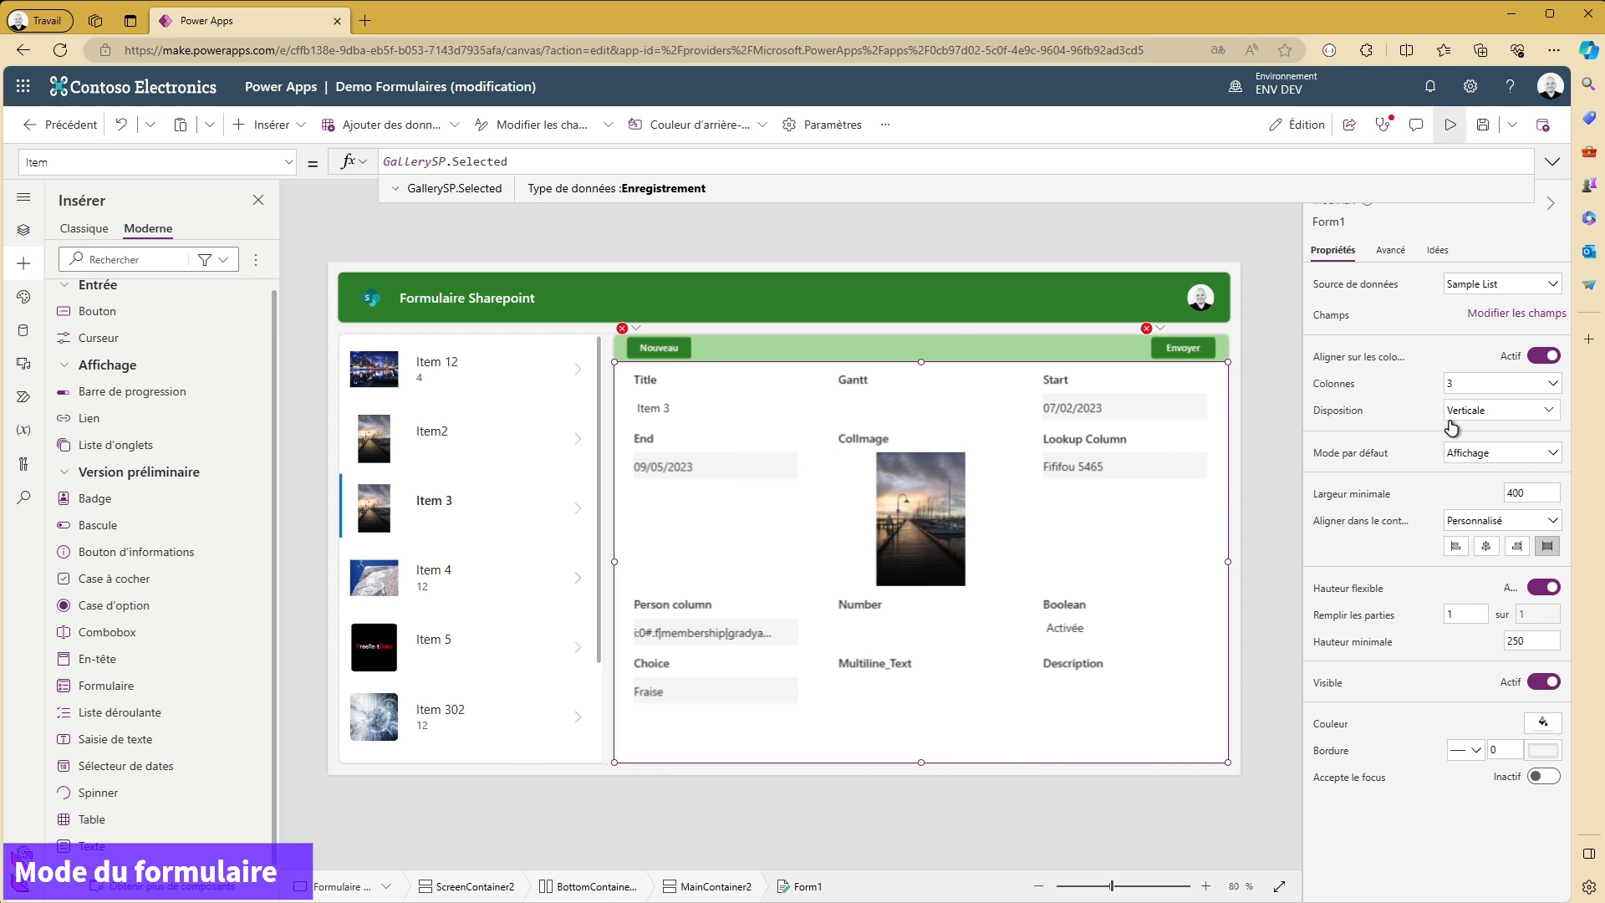
click(1450, 125)
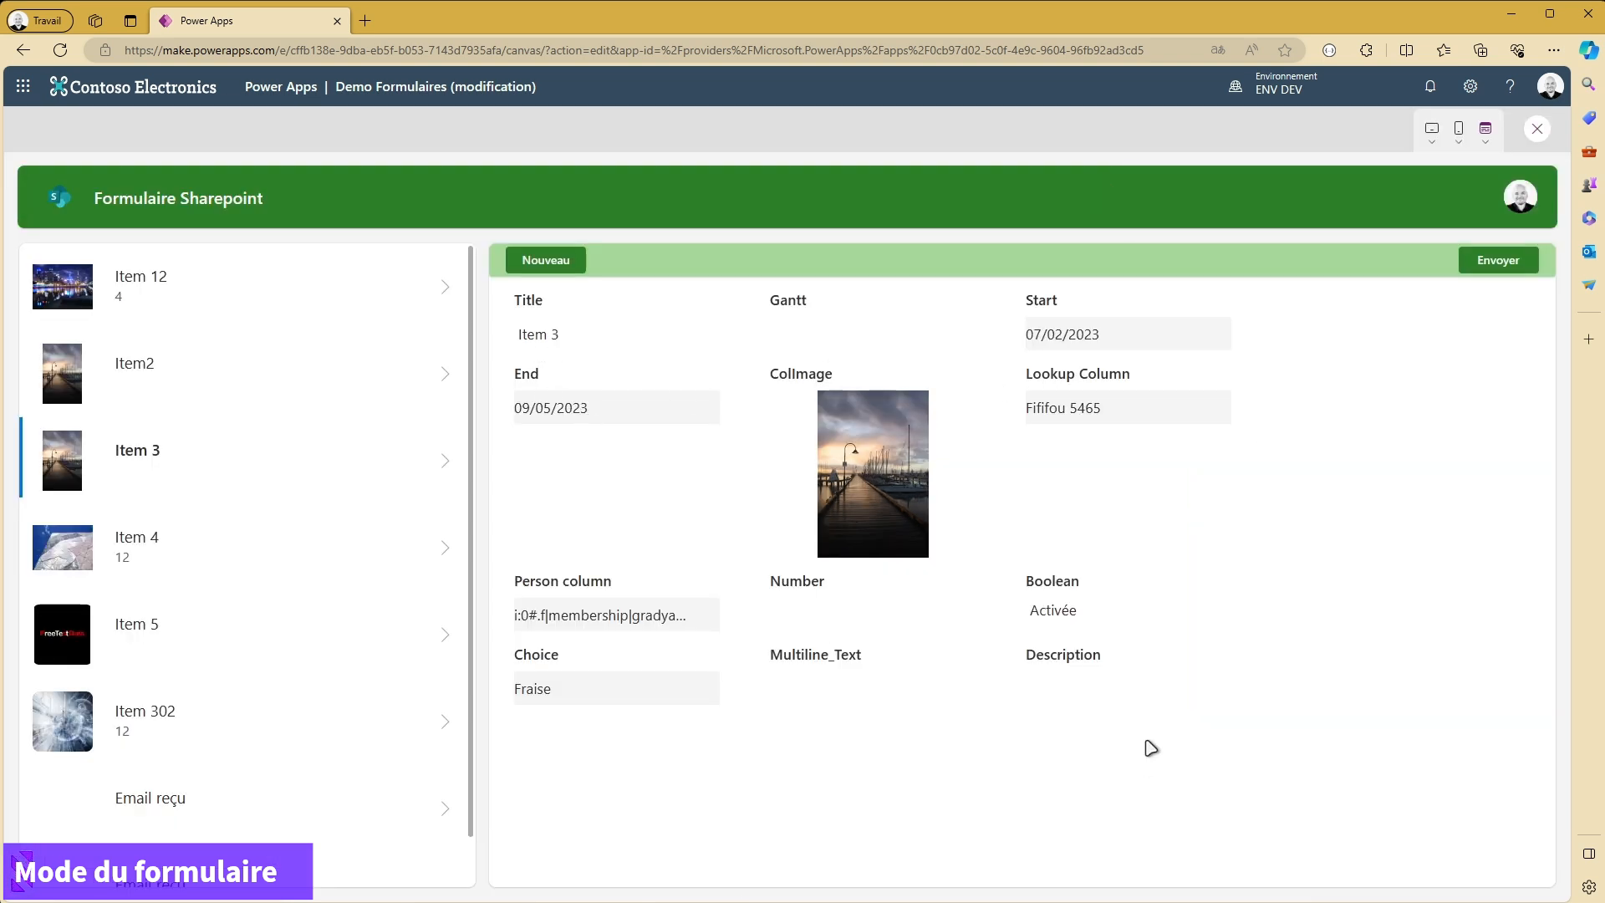
drag(1144, 757, 826, 316)
click(1083, 363)
click(1535, 131)
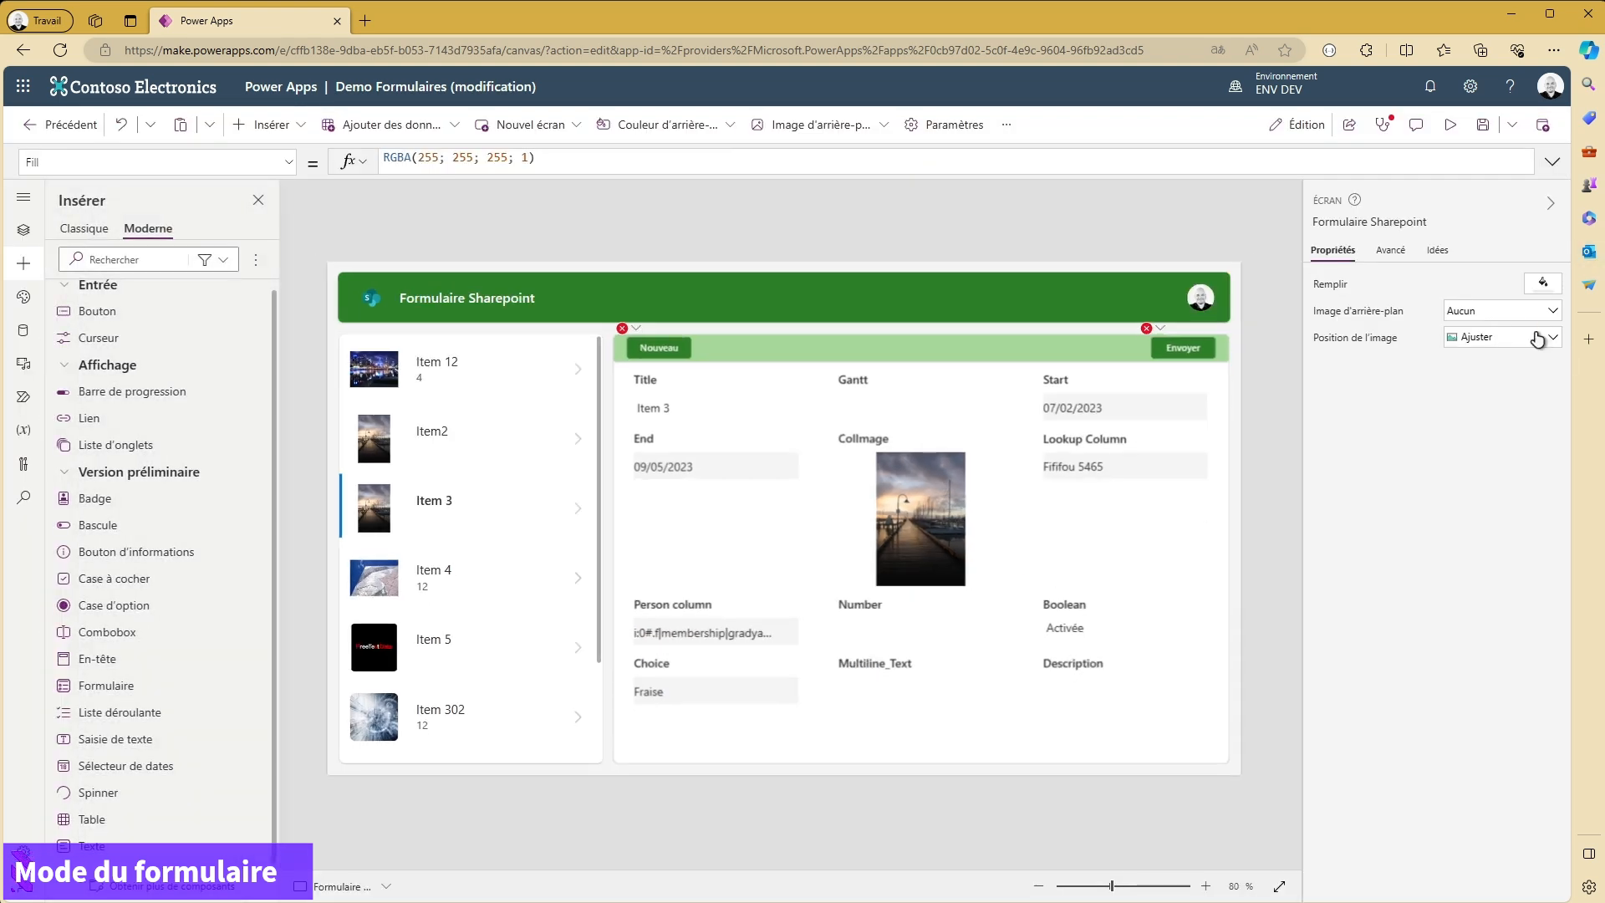
- Set Form1's default mode to Nouveau
click(1130, 559)
click(1112, 732)
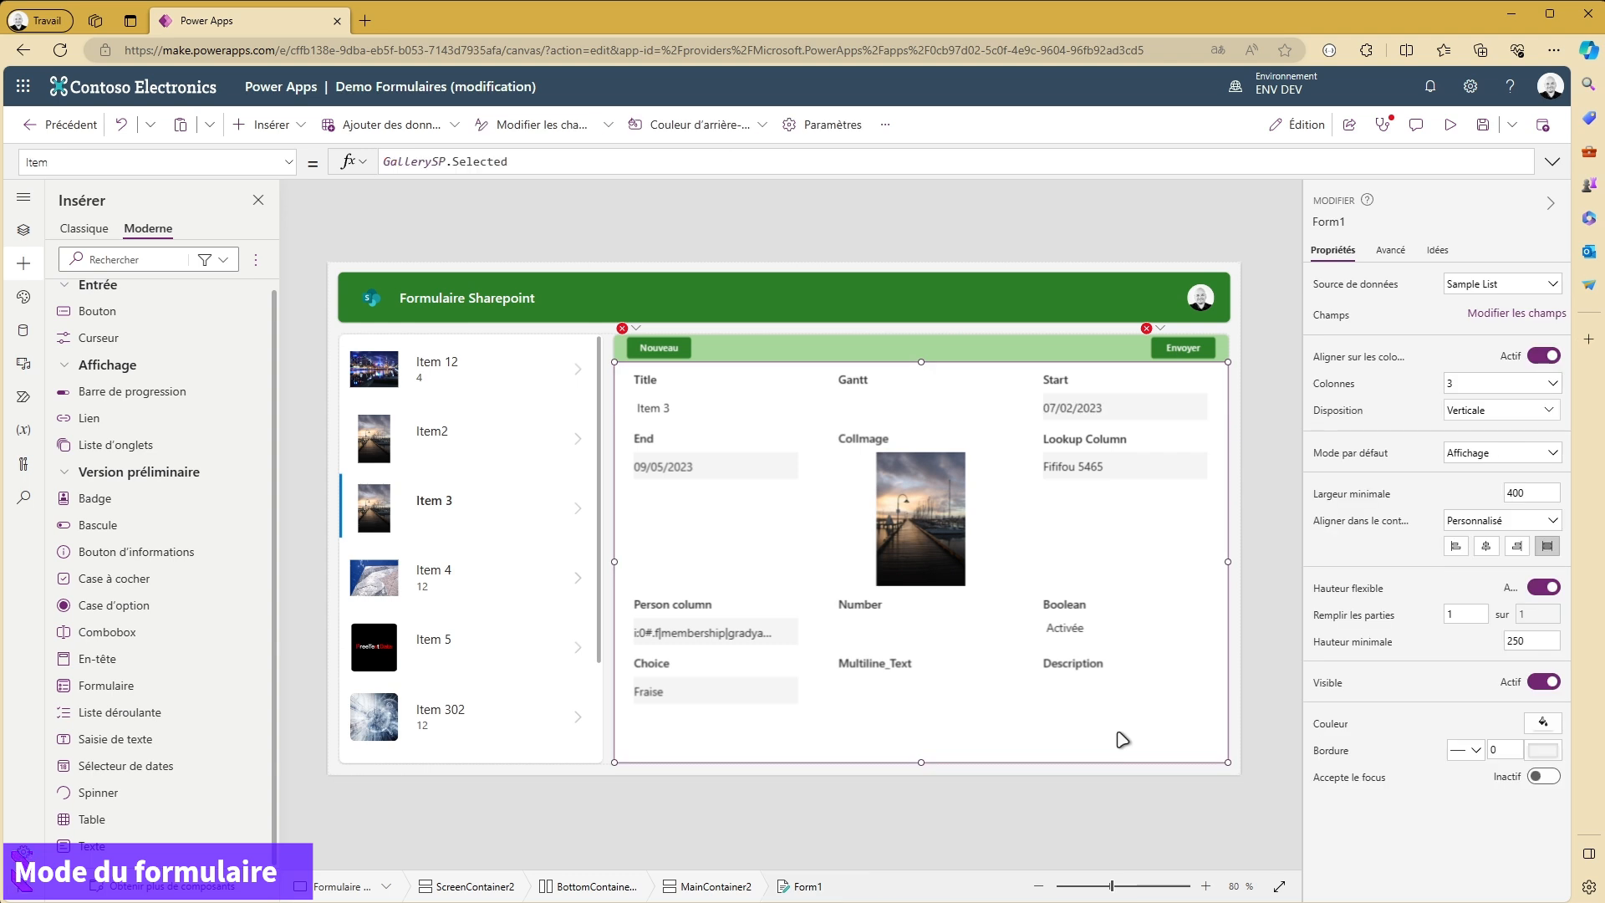
click(1505, 464)
click(1484, 495)
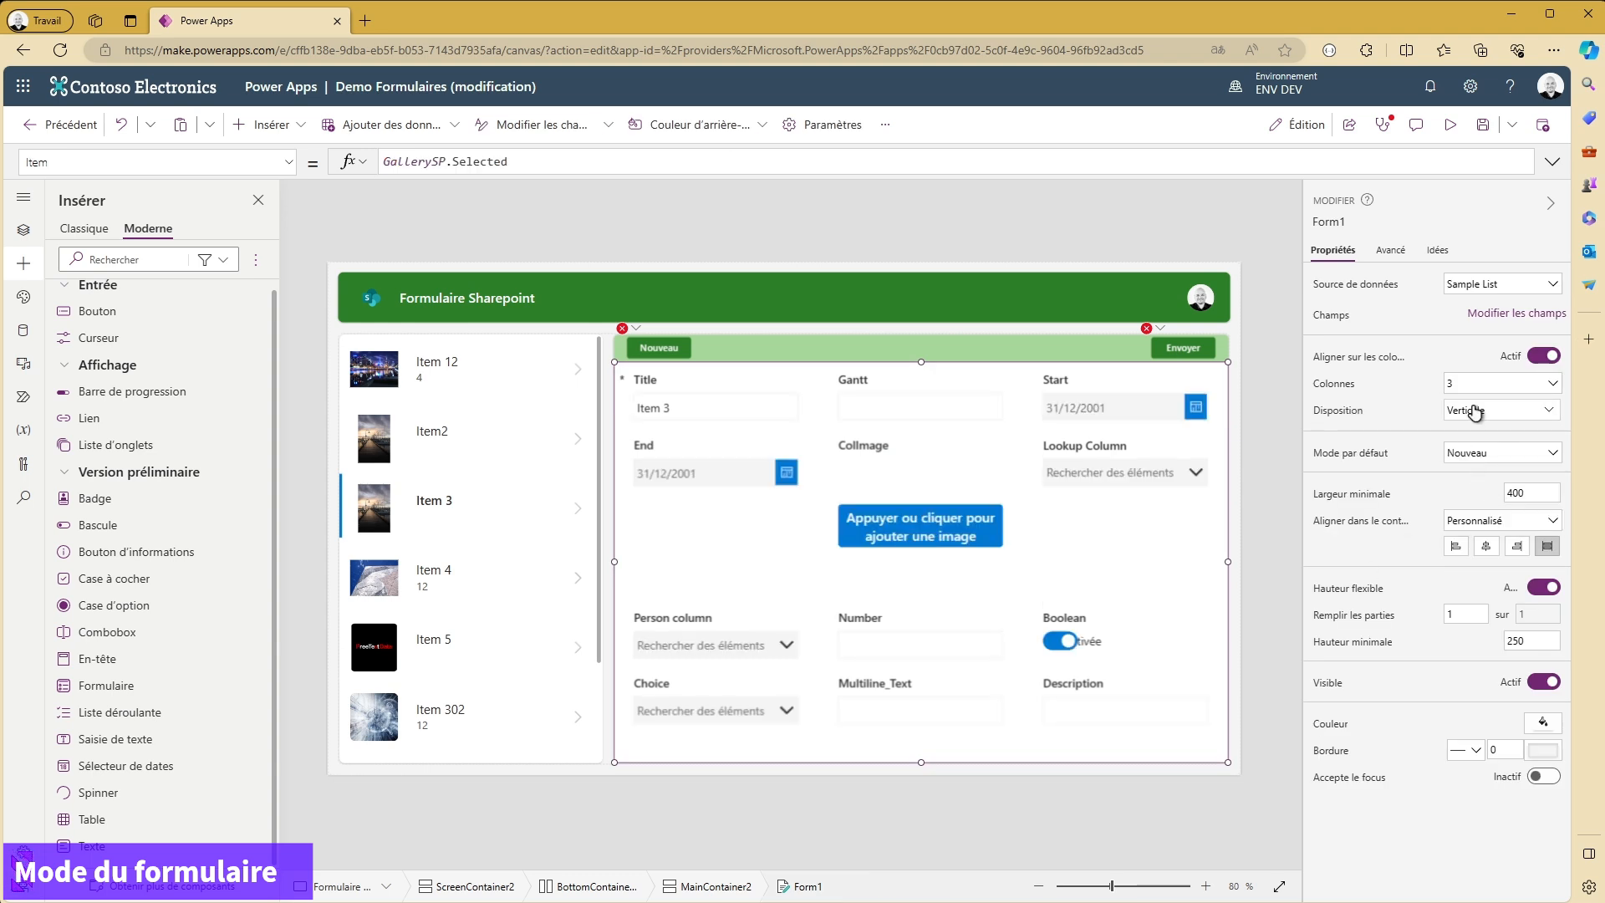
- Preview the app and switch between Item 3, Item 4 and Item 5 in the gallery to check the form's behaviour
click(1451, 124)
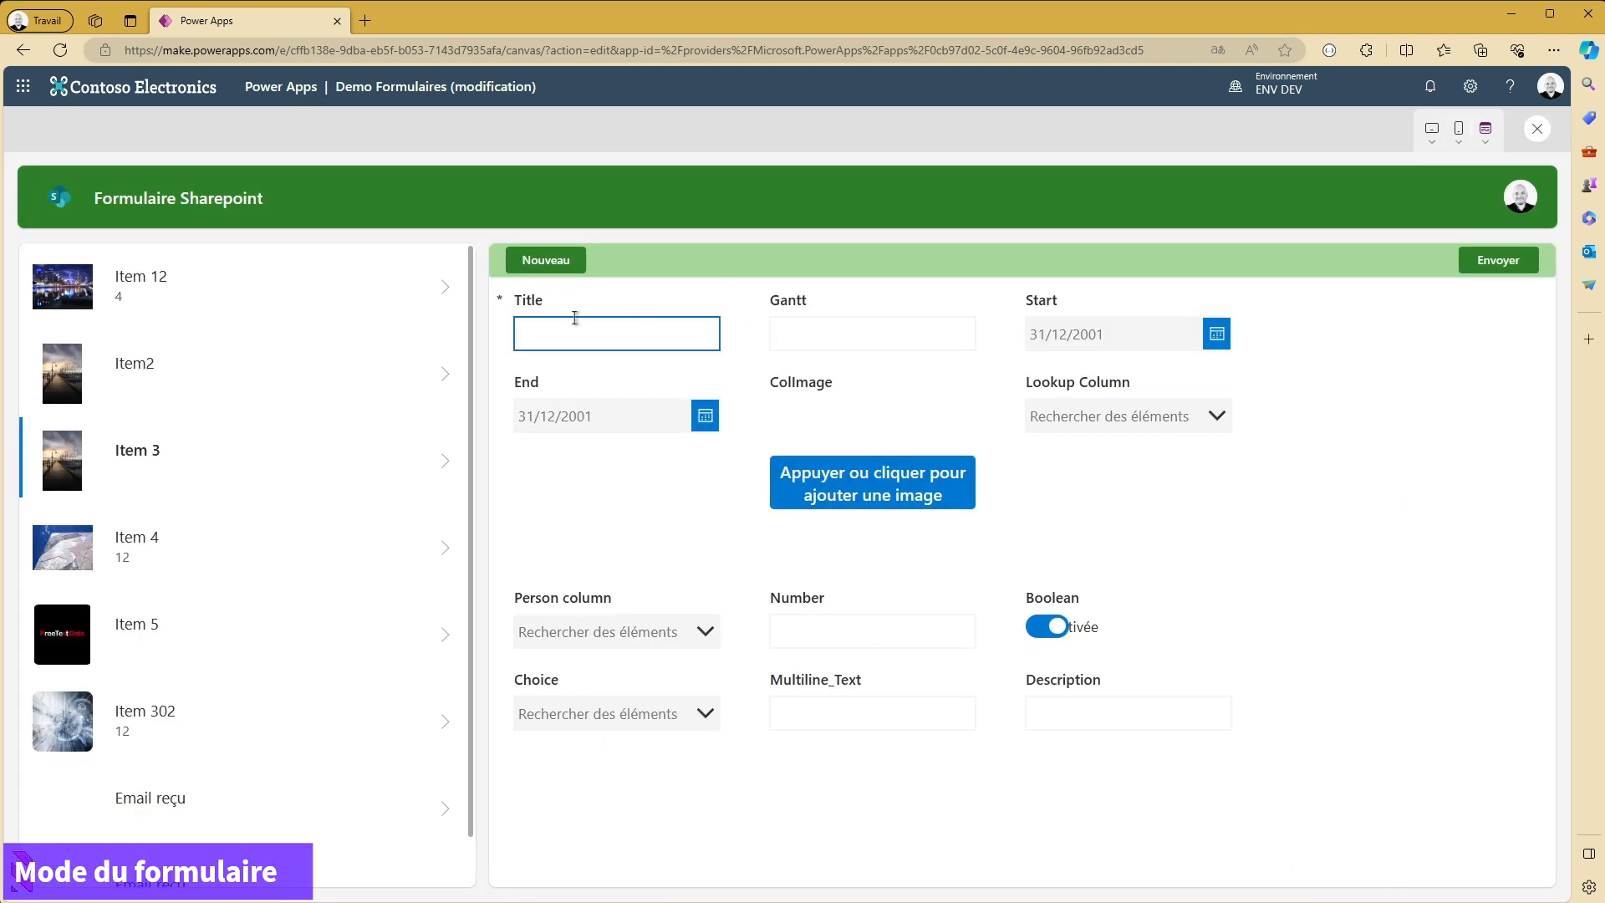
click(444, 554)
click(452, 467)
click(462, 572)
click(448, 642)
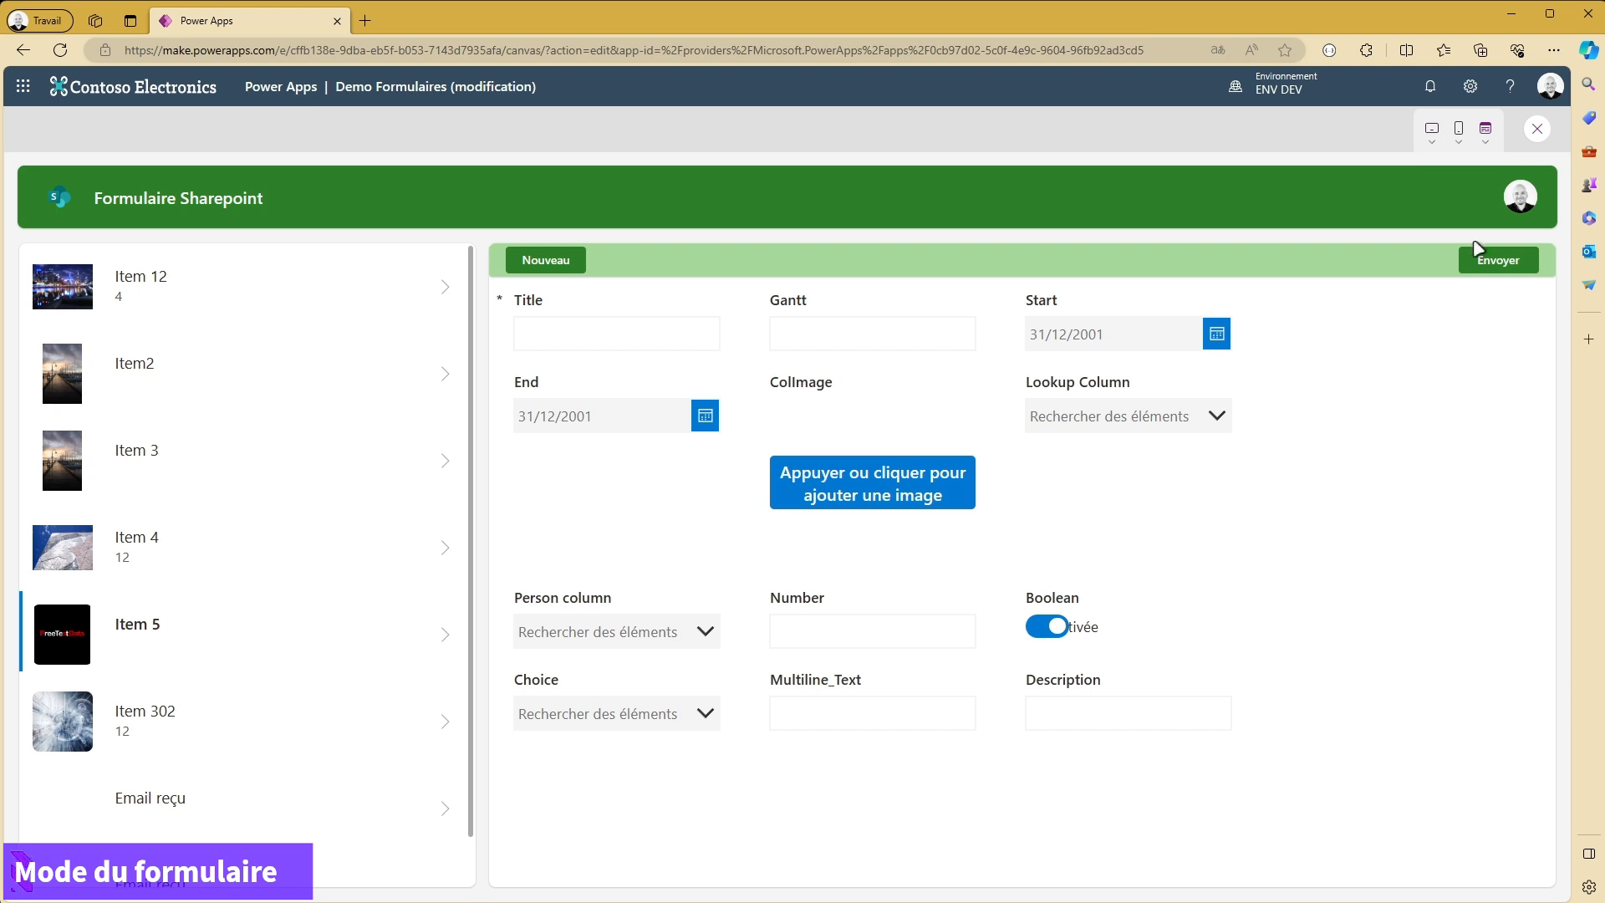
click(1537, 130)
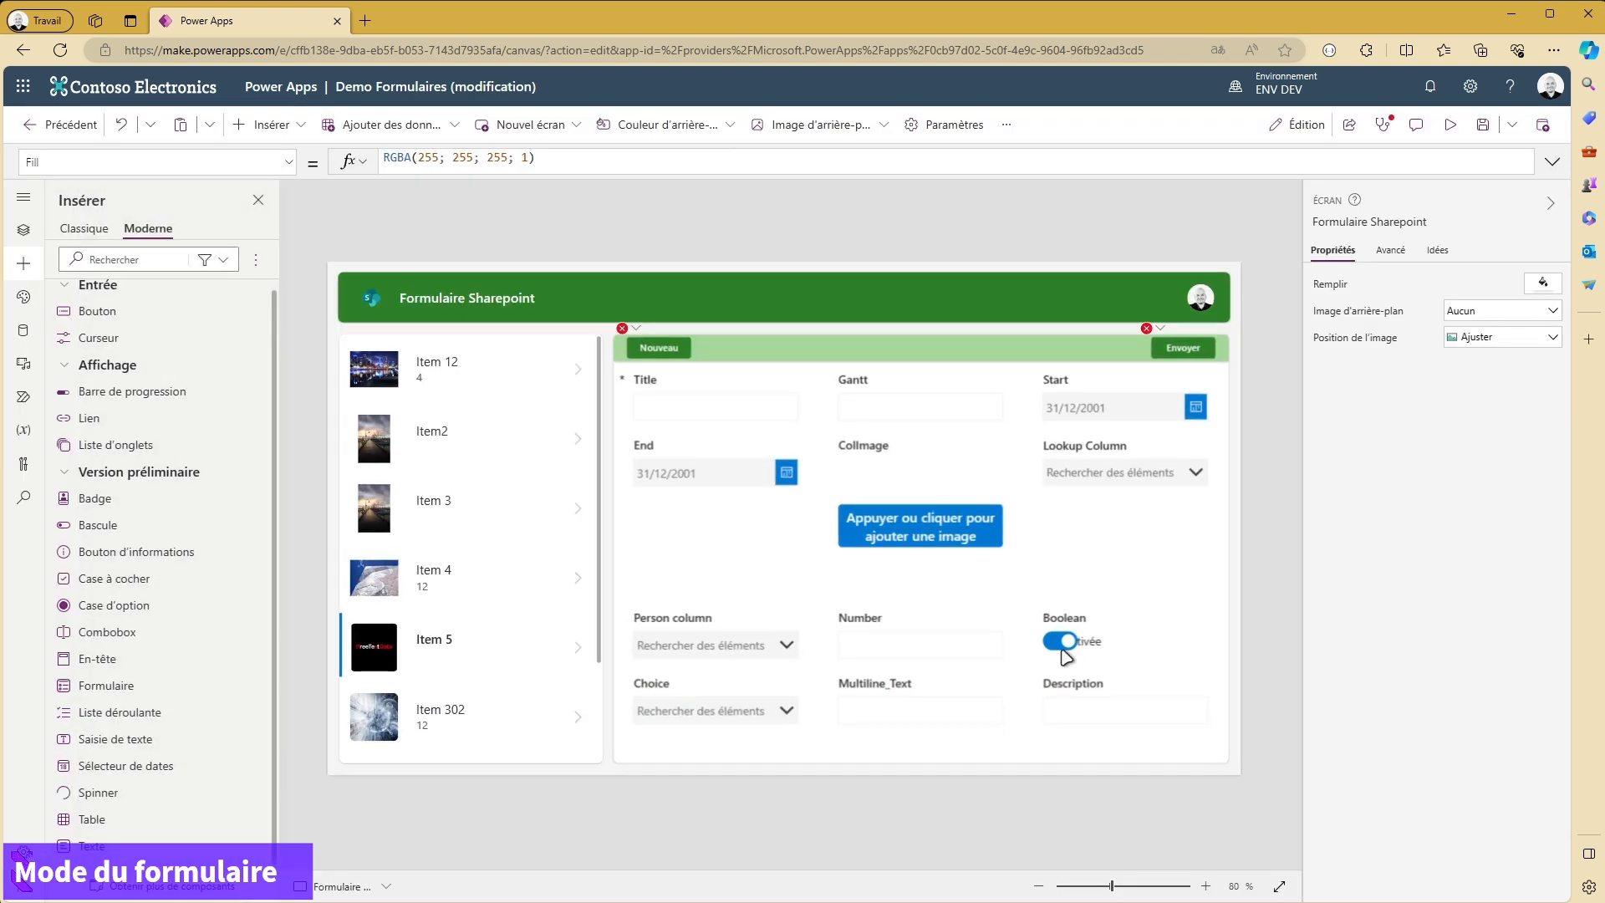
- Set Form1's default mode to Modifier
click(1144, 750)
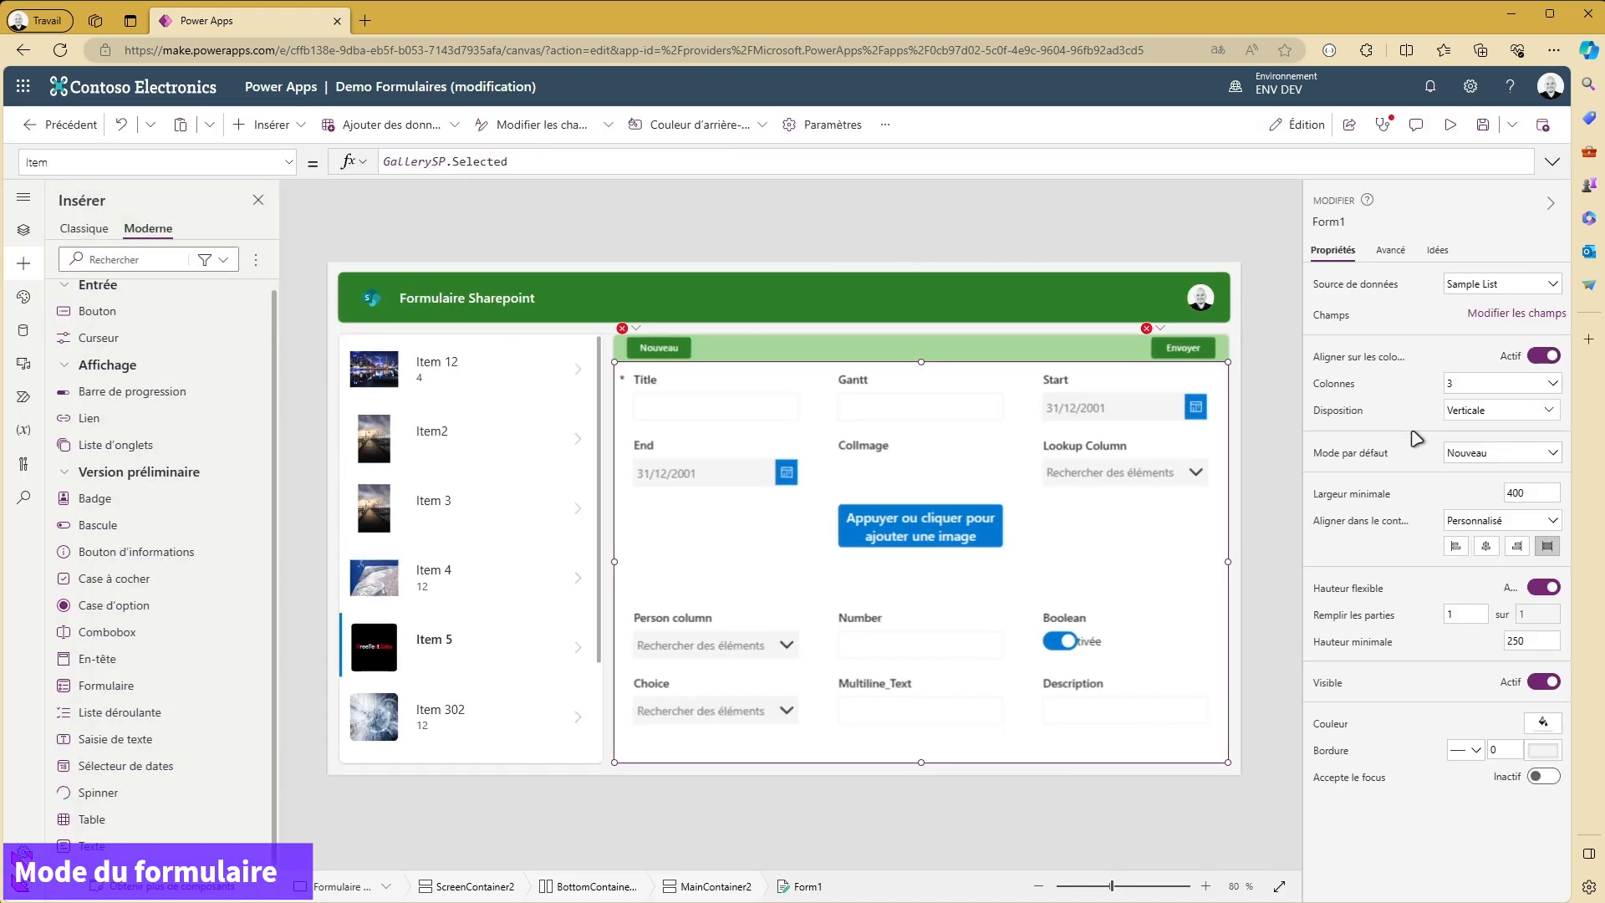
click(1465, 454)
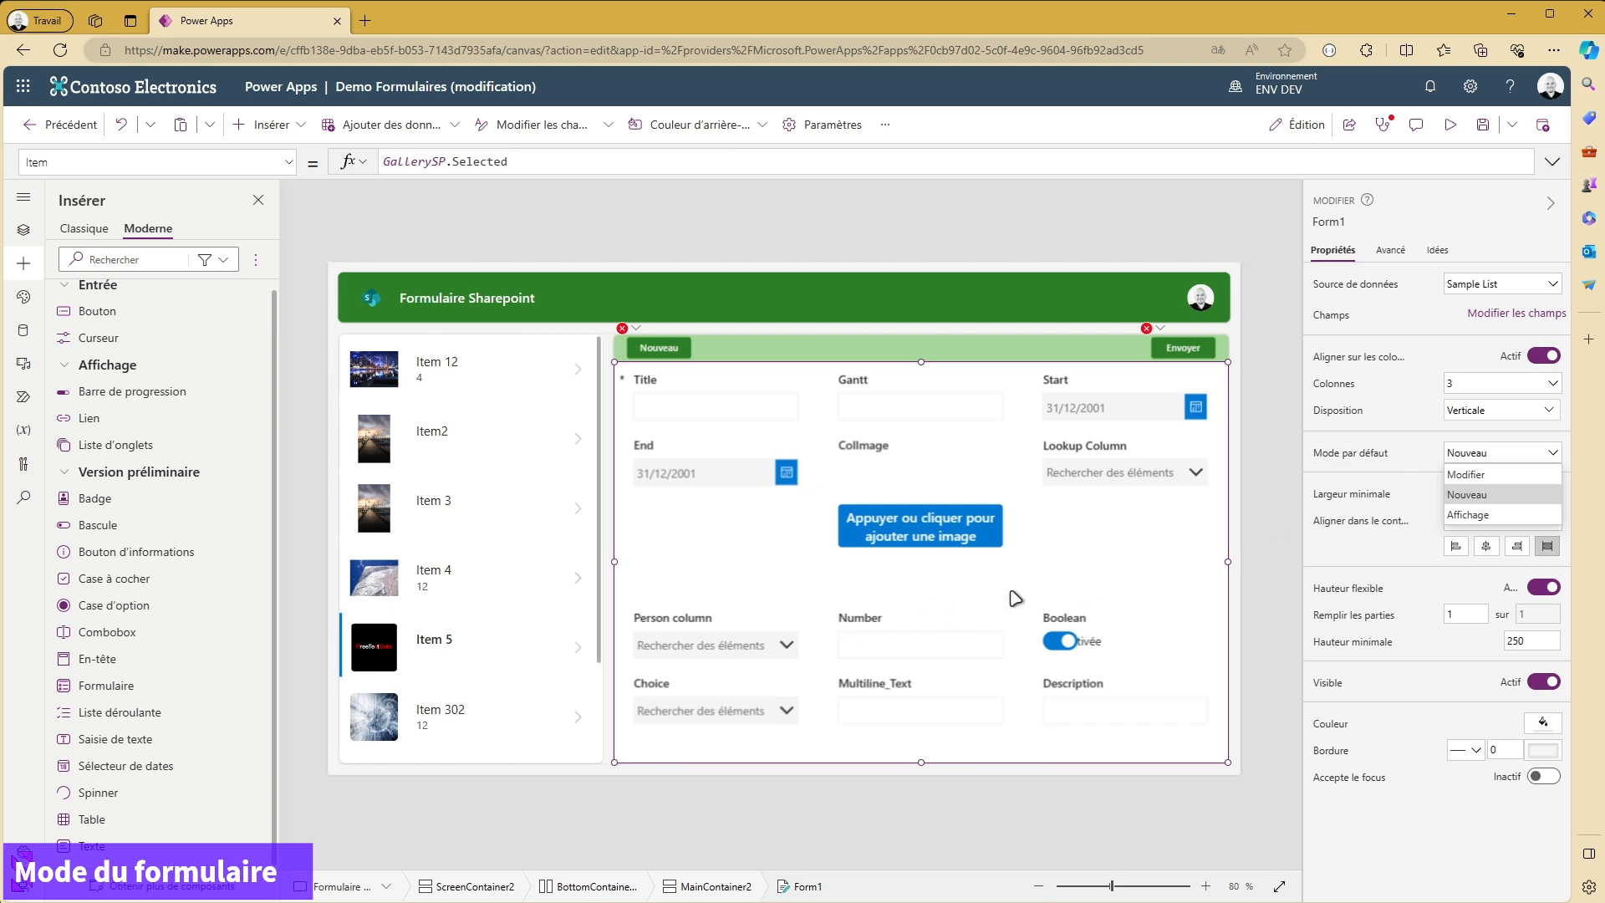
click(1469, 474)
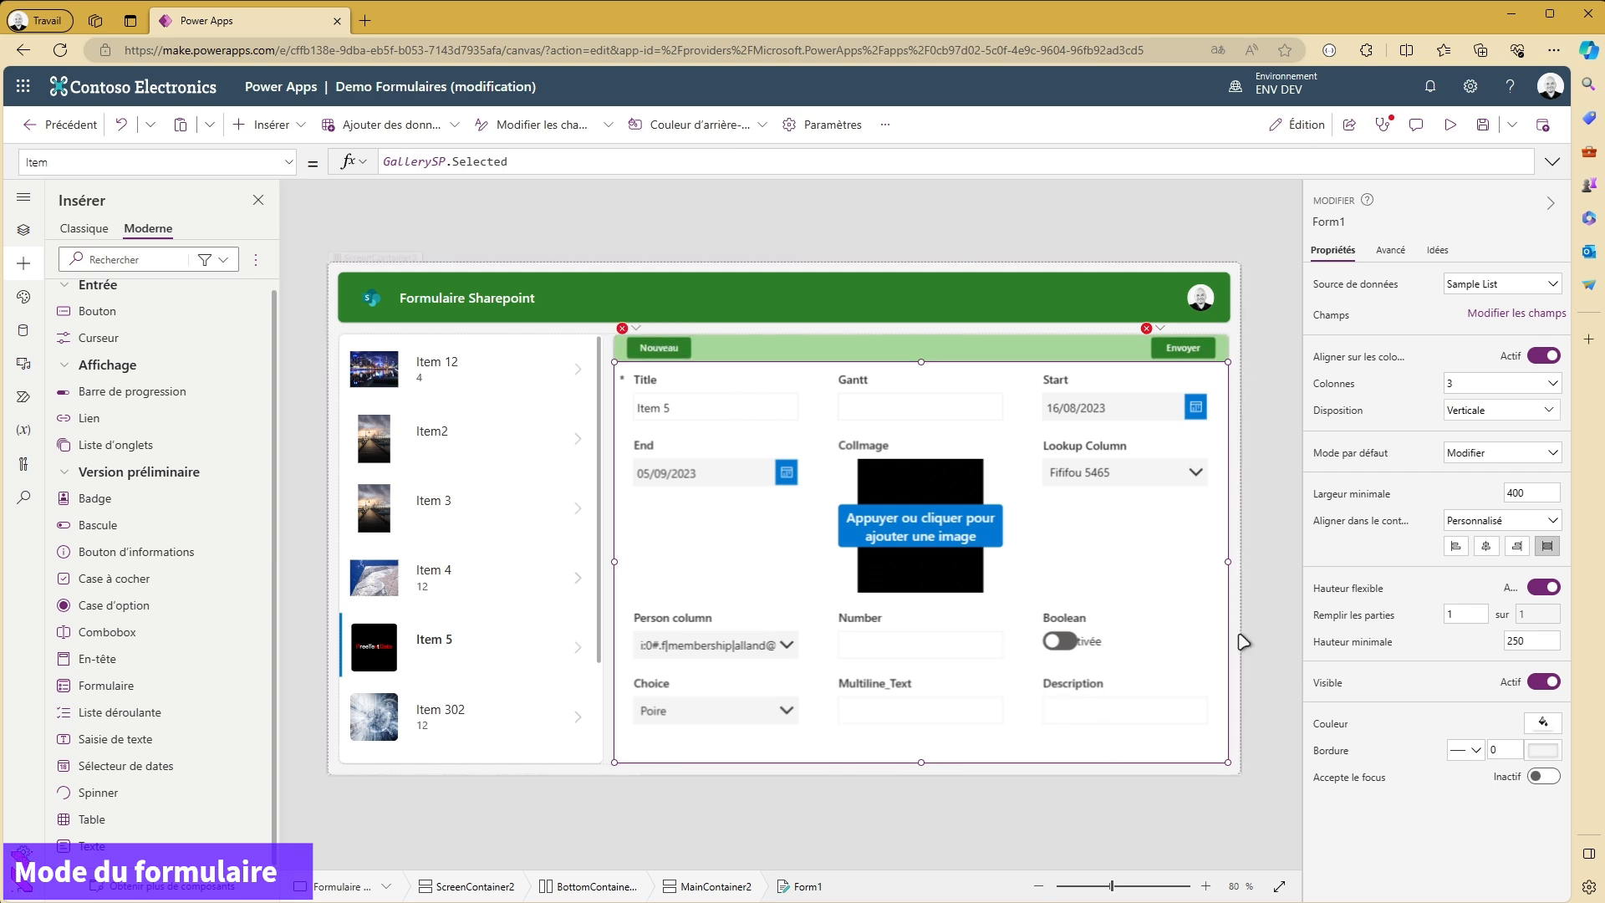
- Replace FormSP with Form1 in the Nouveau button's OnSelect formula so that it reads NewForm(Form1)
click(1338, 222)
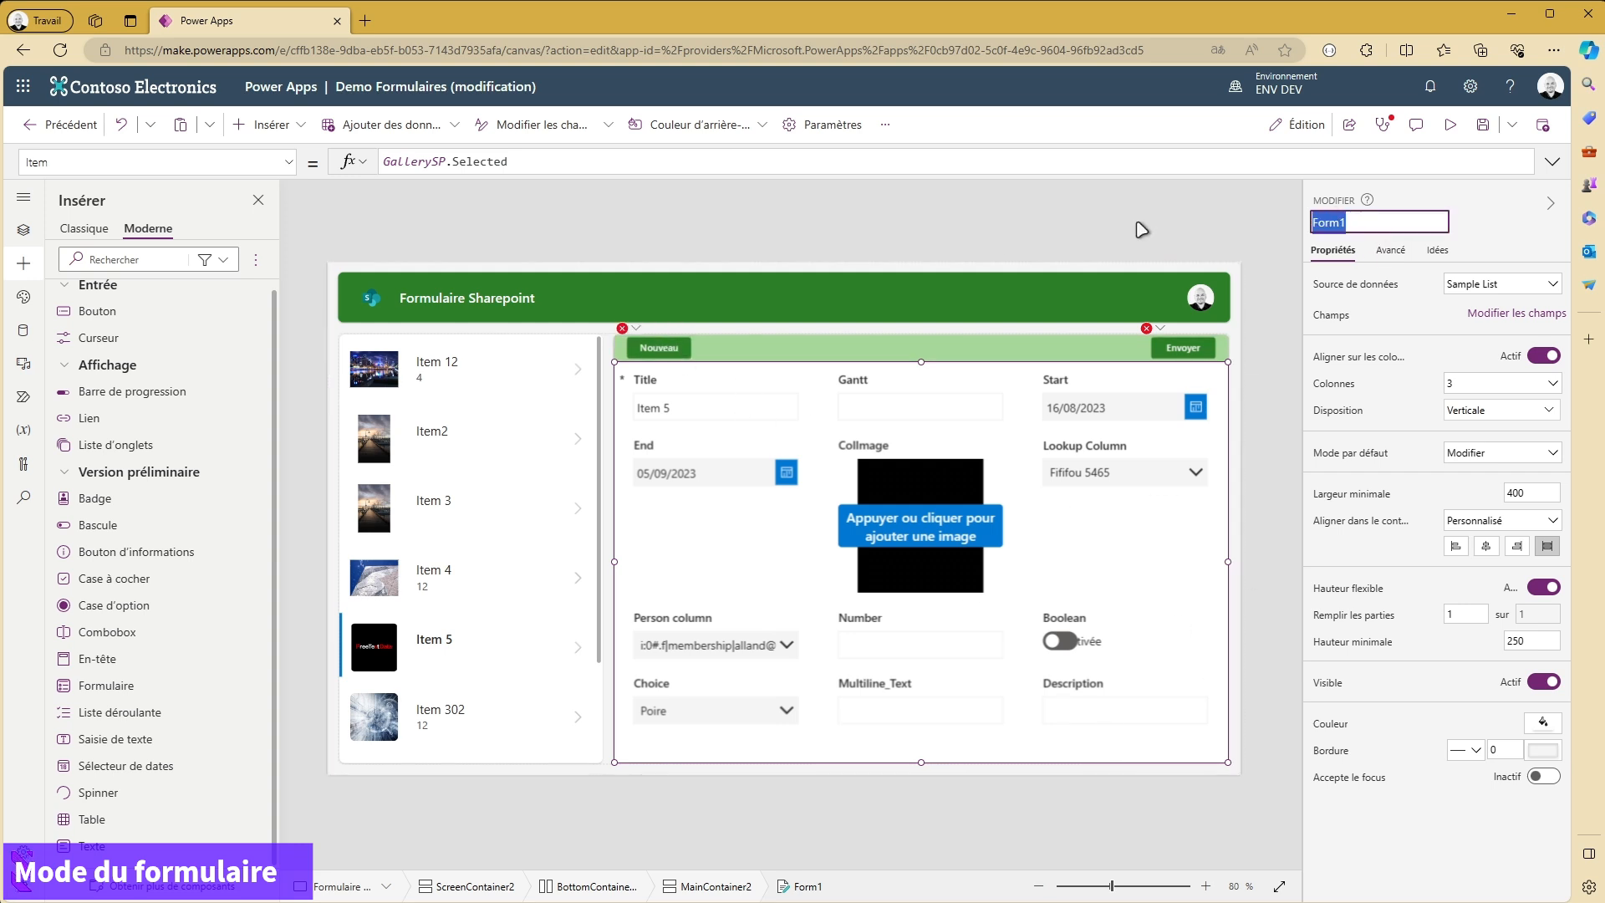
click(655, 352)
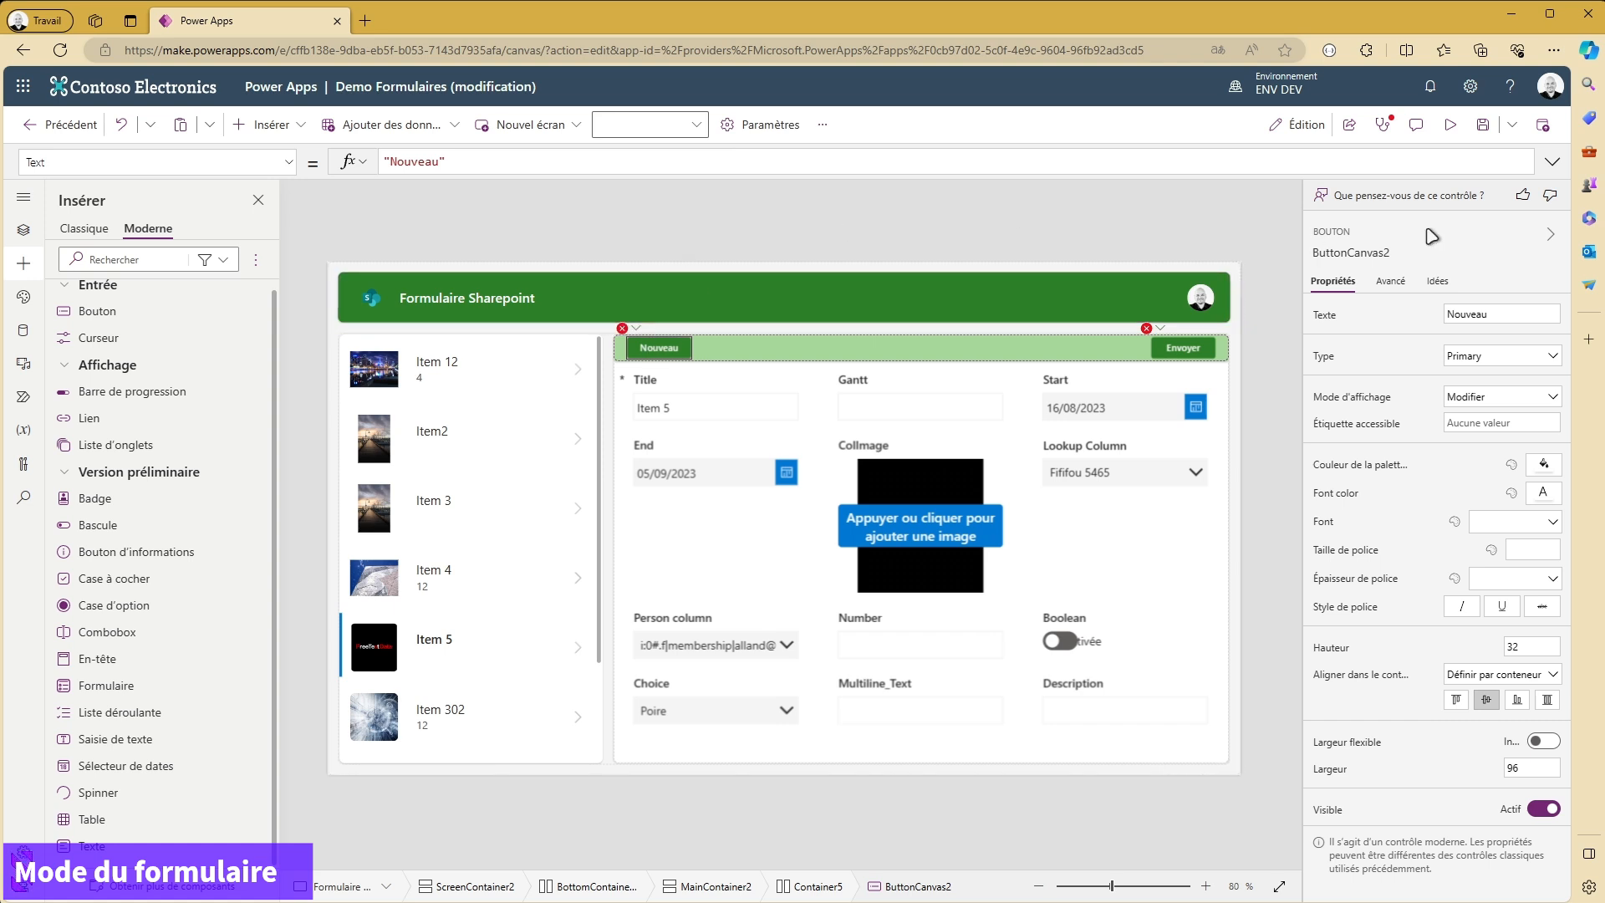
click(1390, 282)
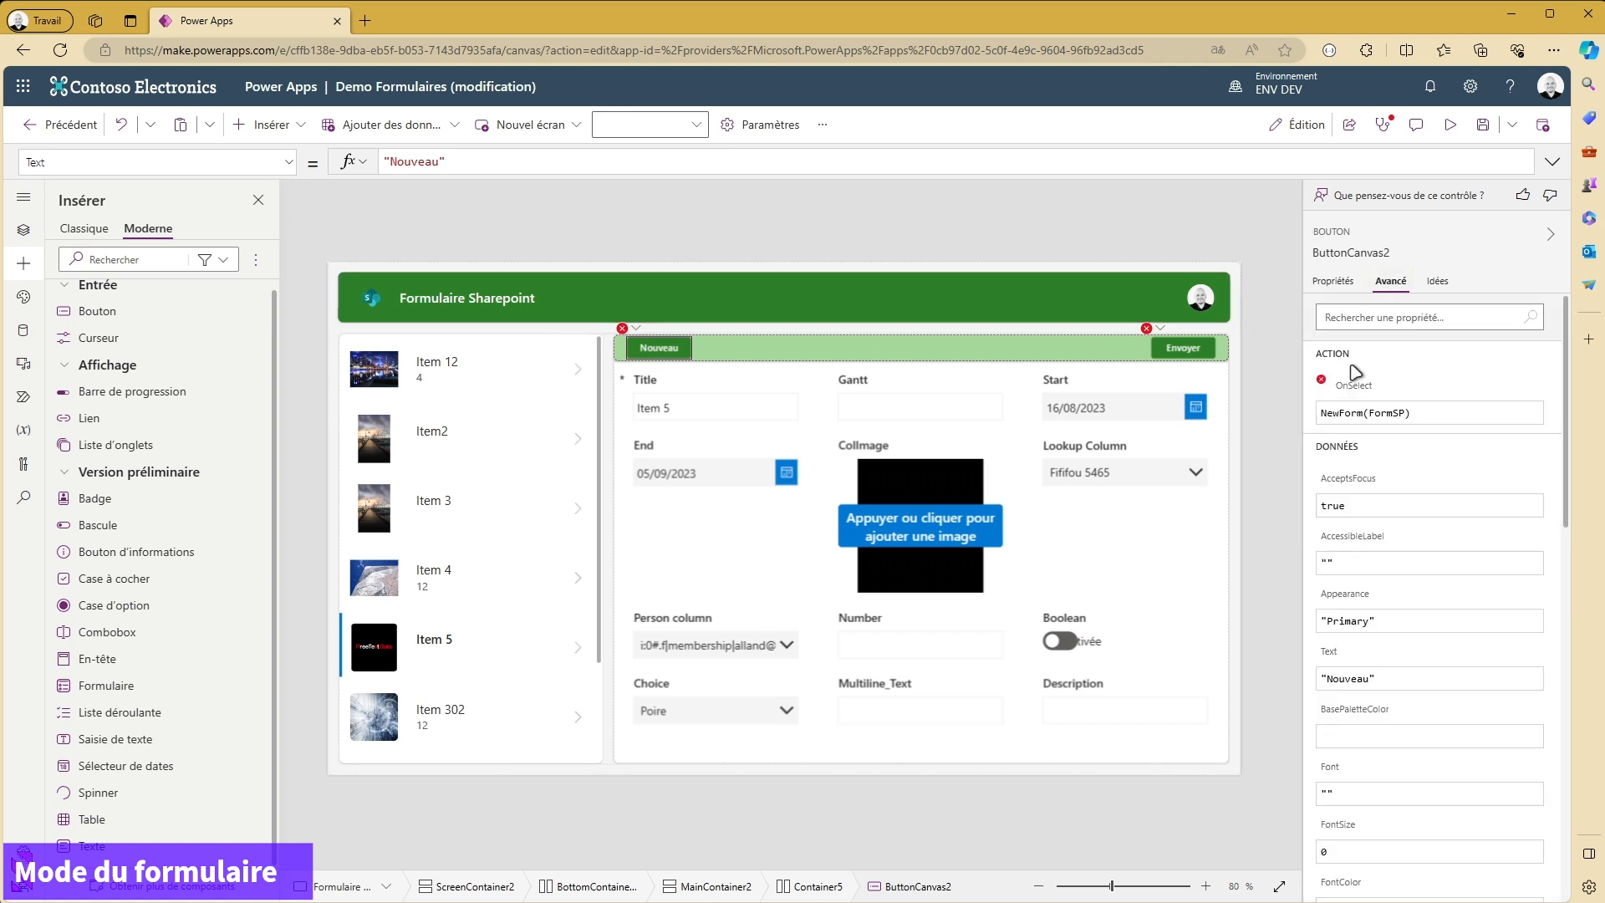
click(1354, 404)
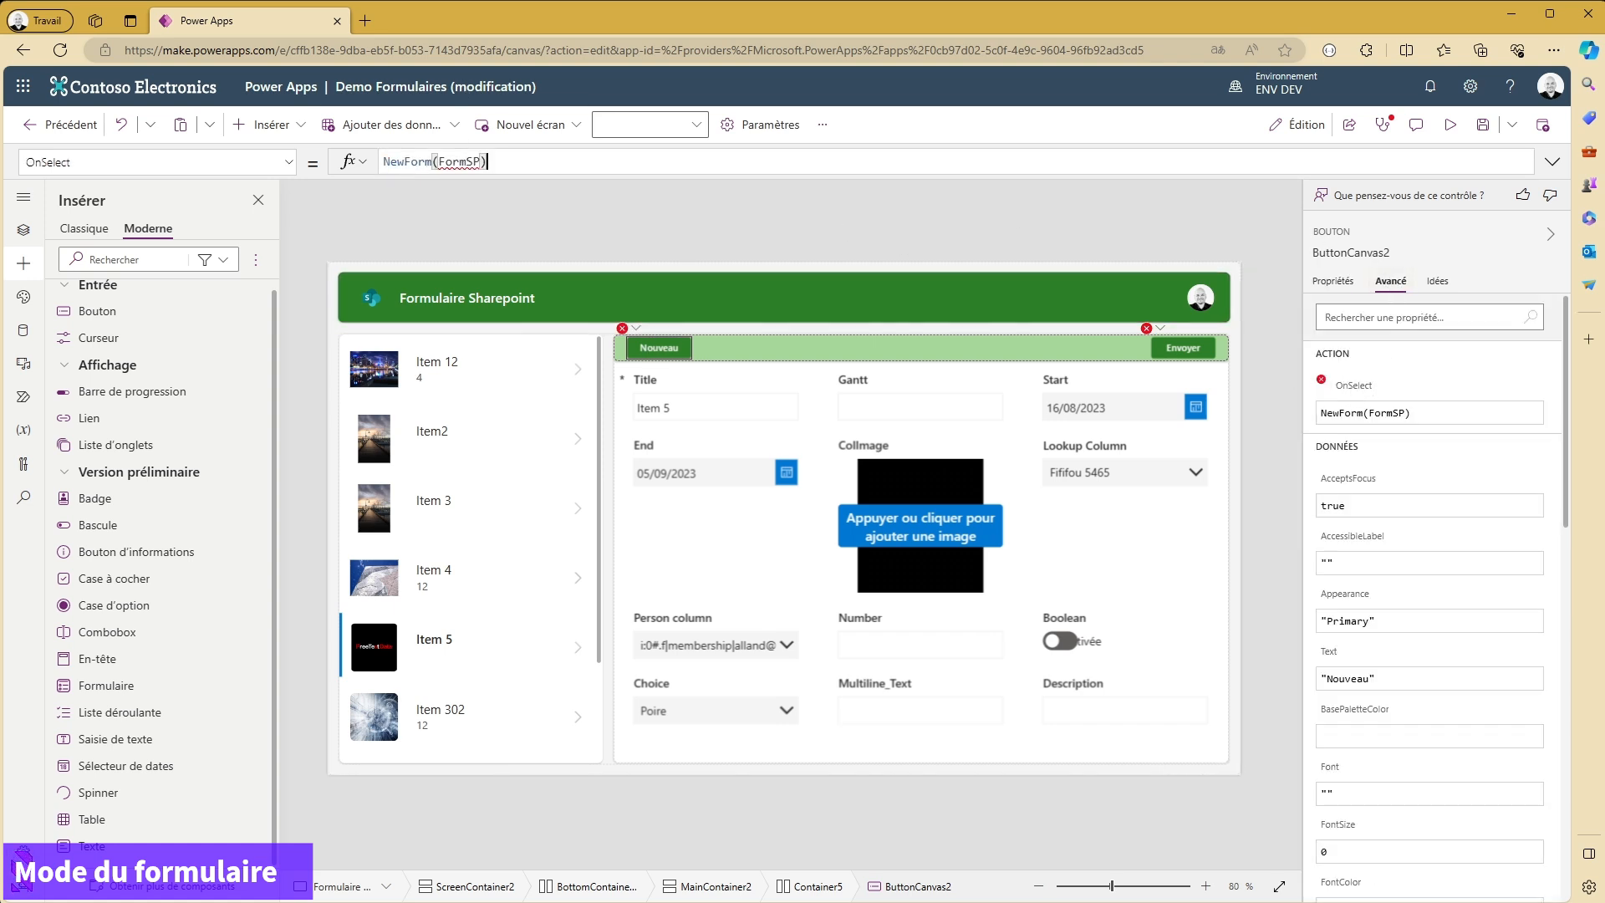
double_click(453, 161)
text(Form1)
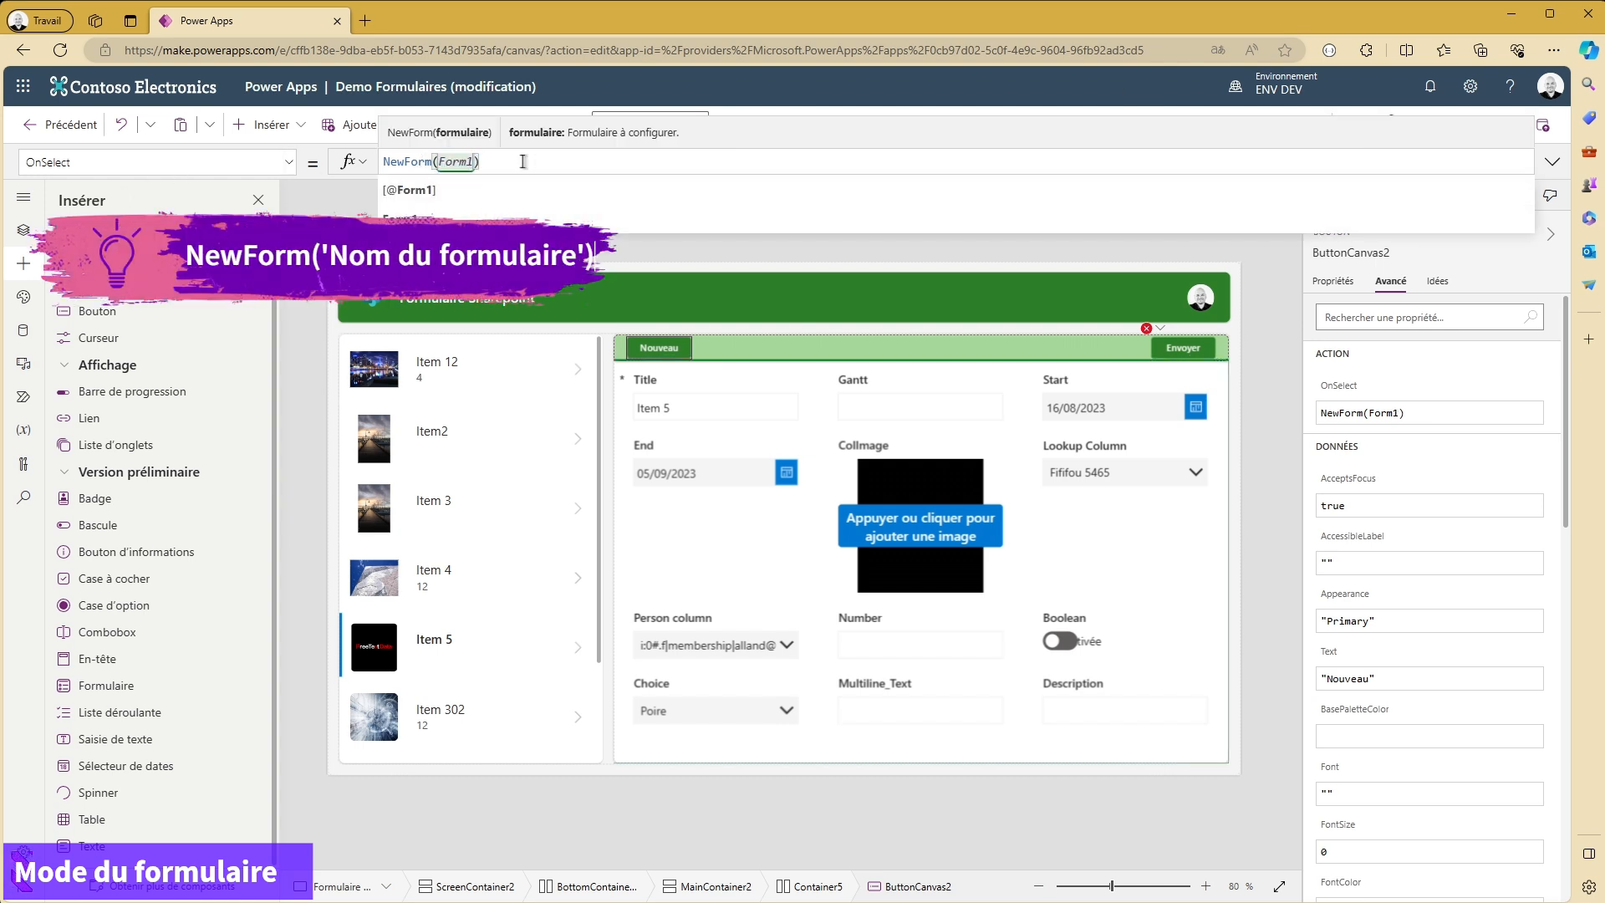
click(611, 168)
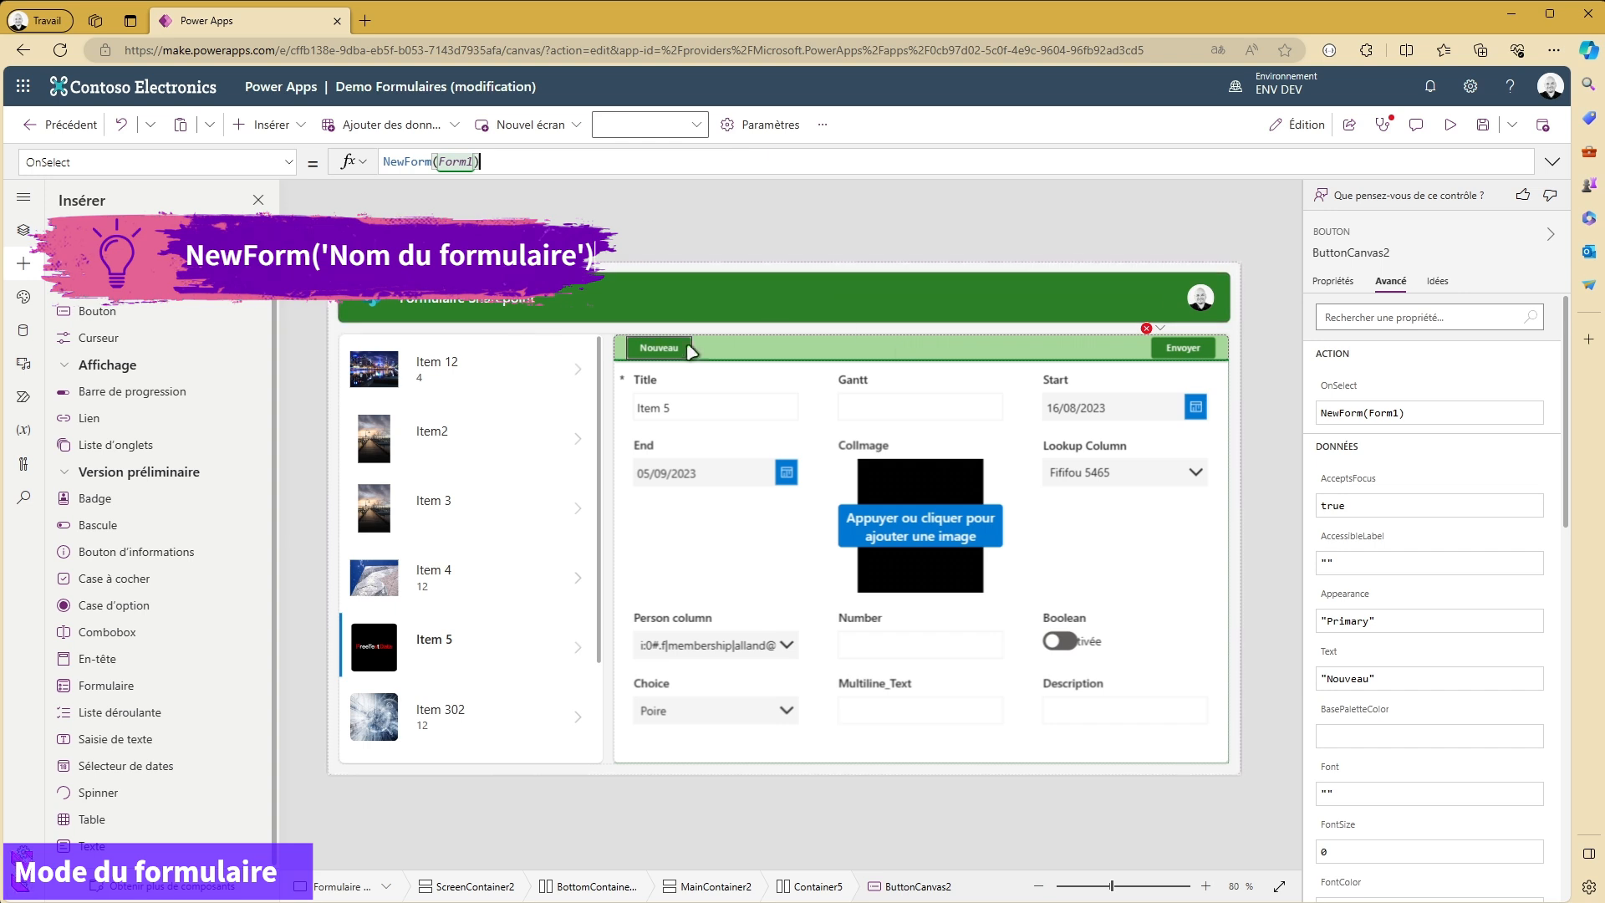
- Preview the app, select Item 4 in the gallery and test the Nouveau button
click(1450, 126)
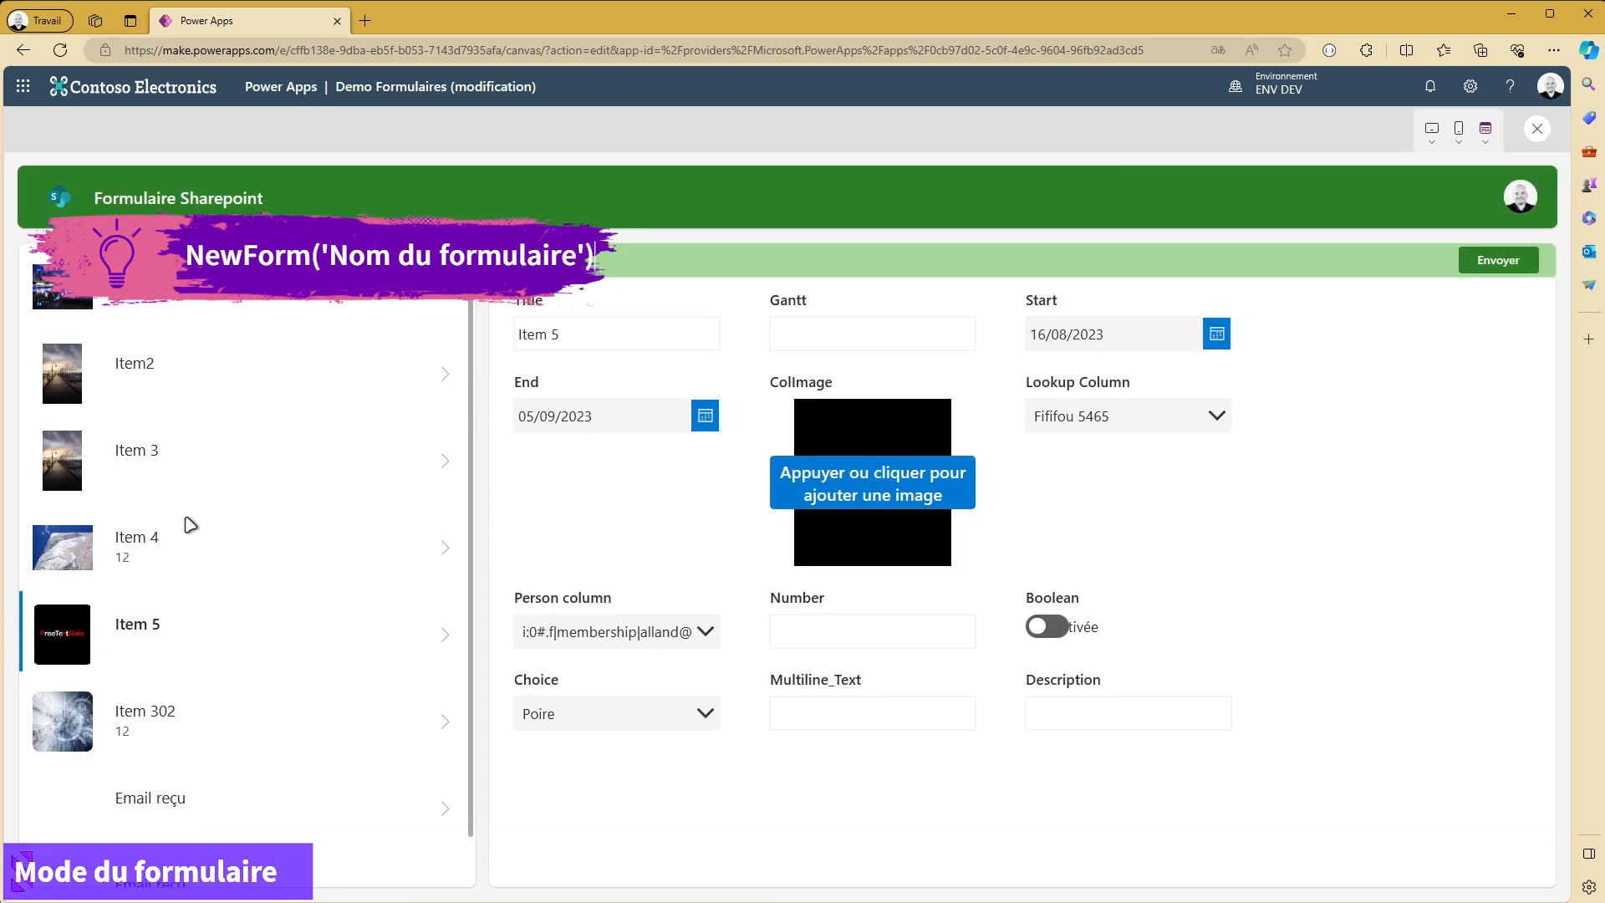
click(447, 553)
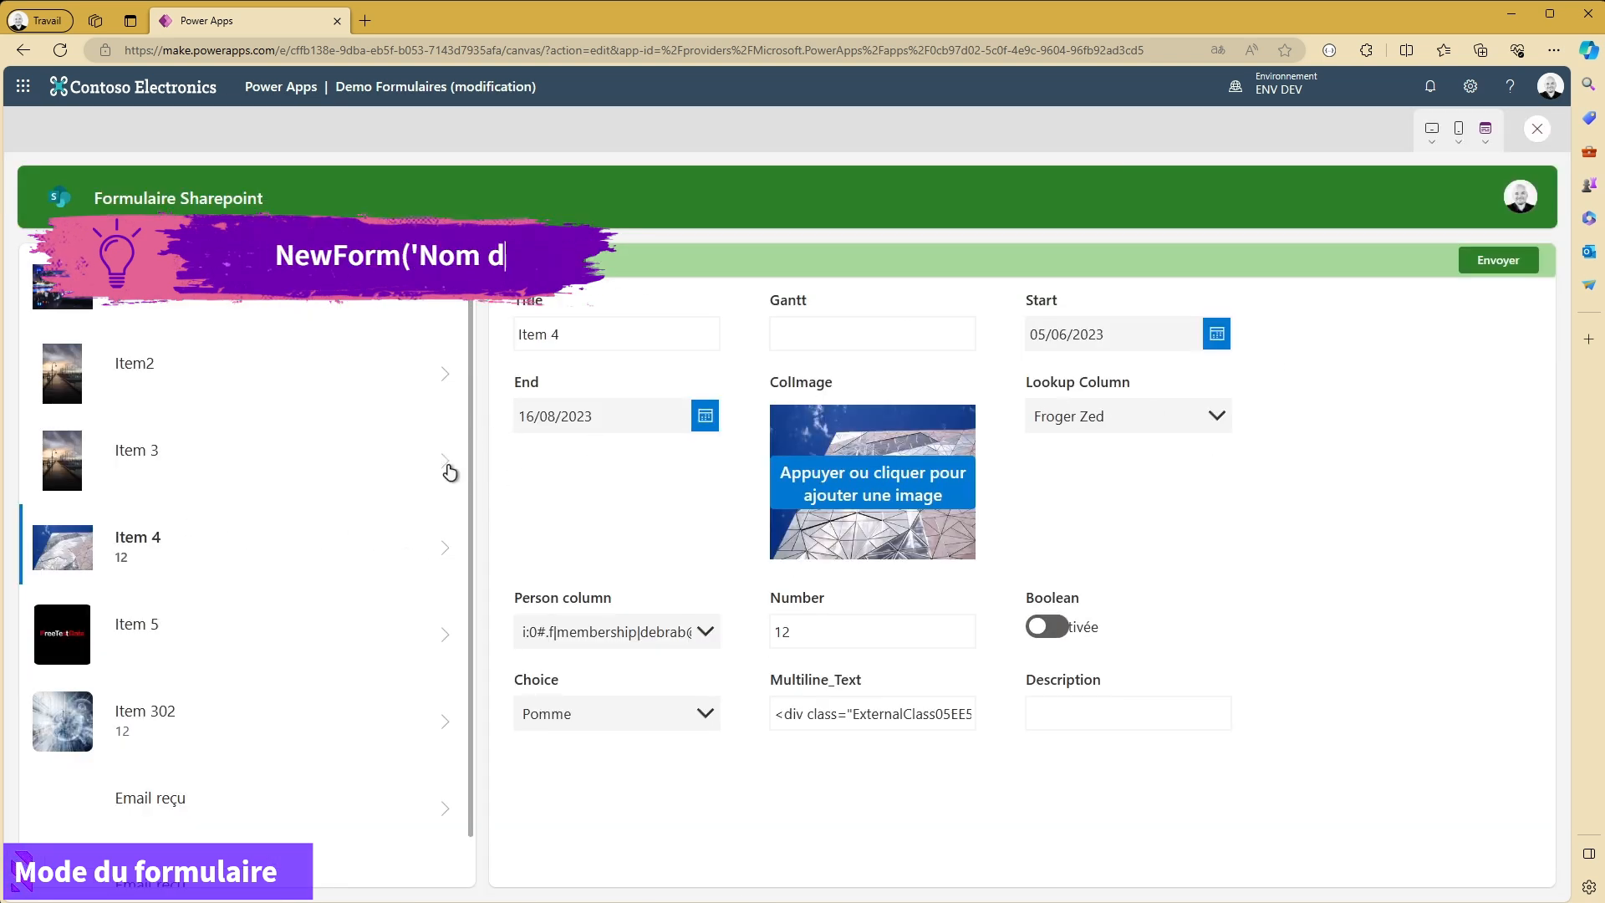
click(535, 258)
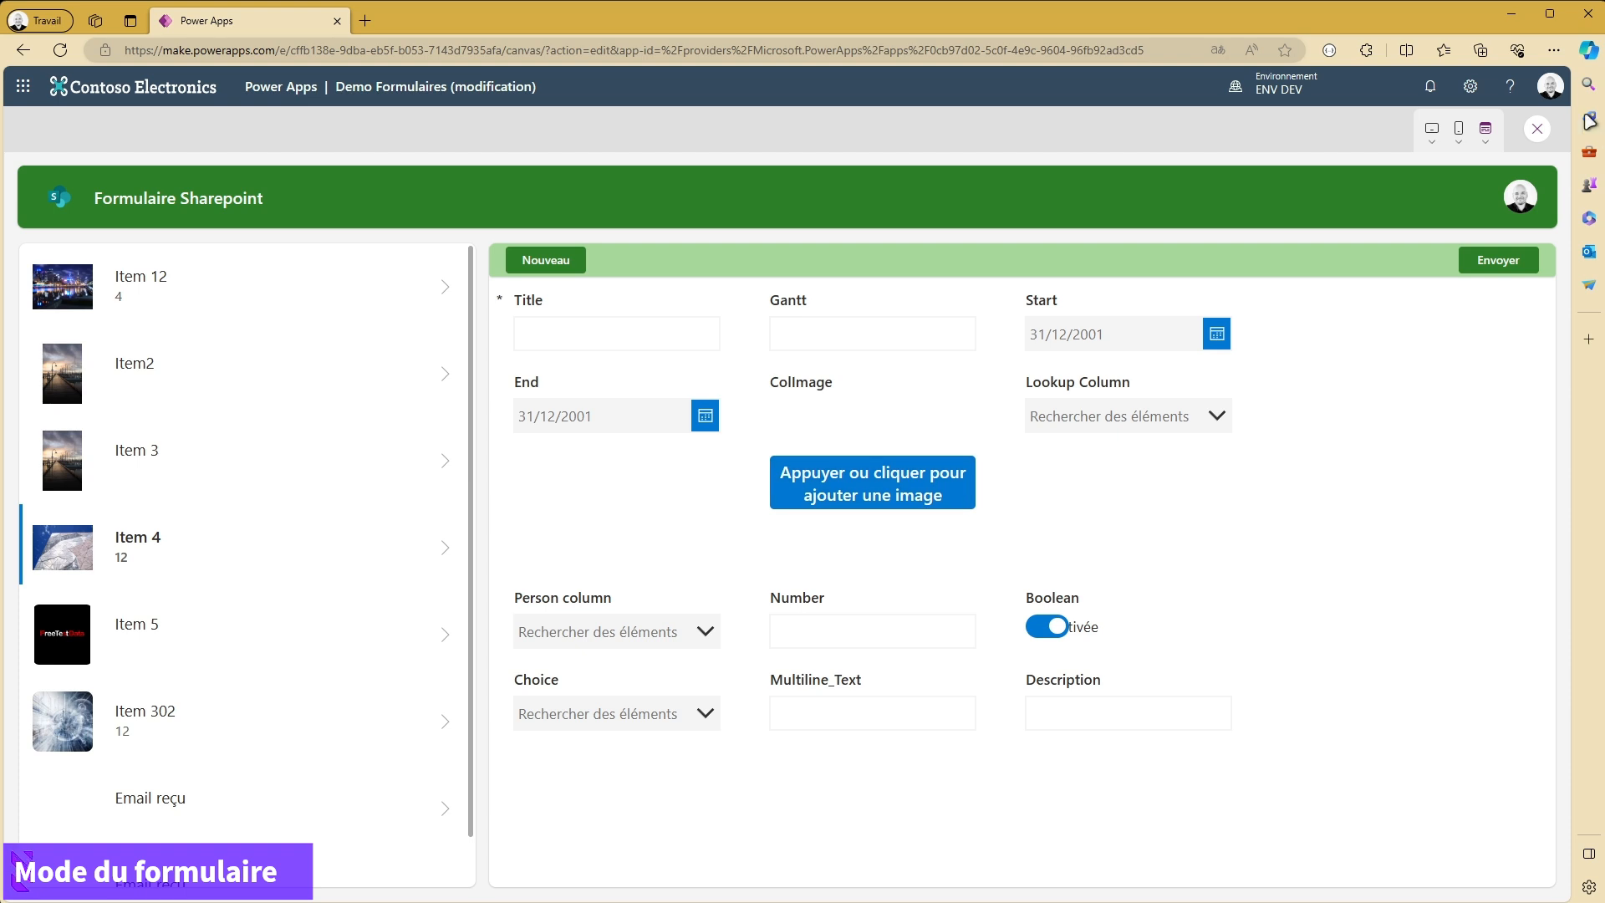
click(1539, 129)
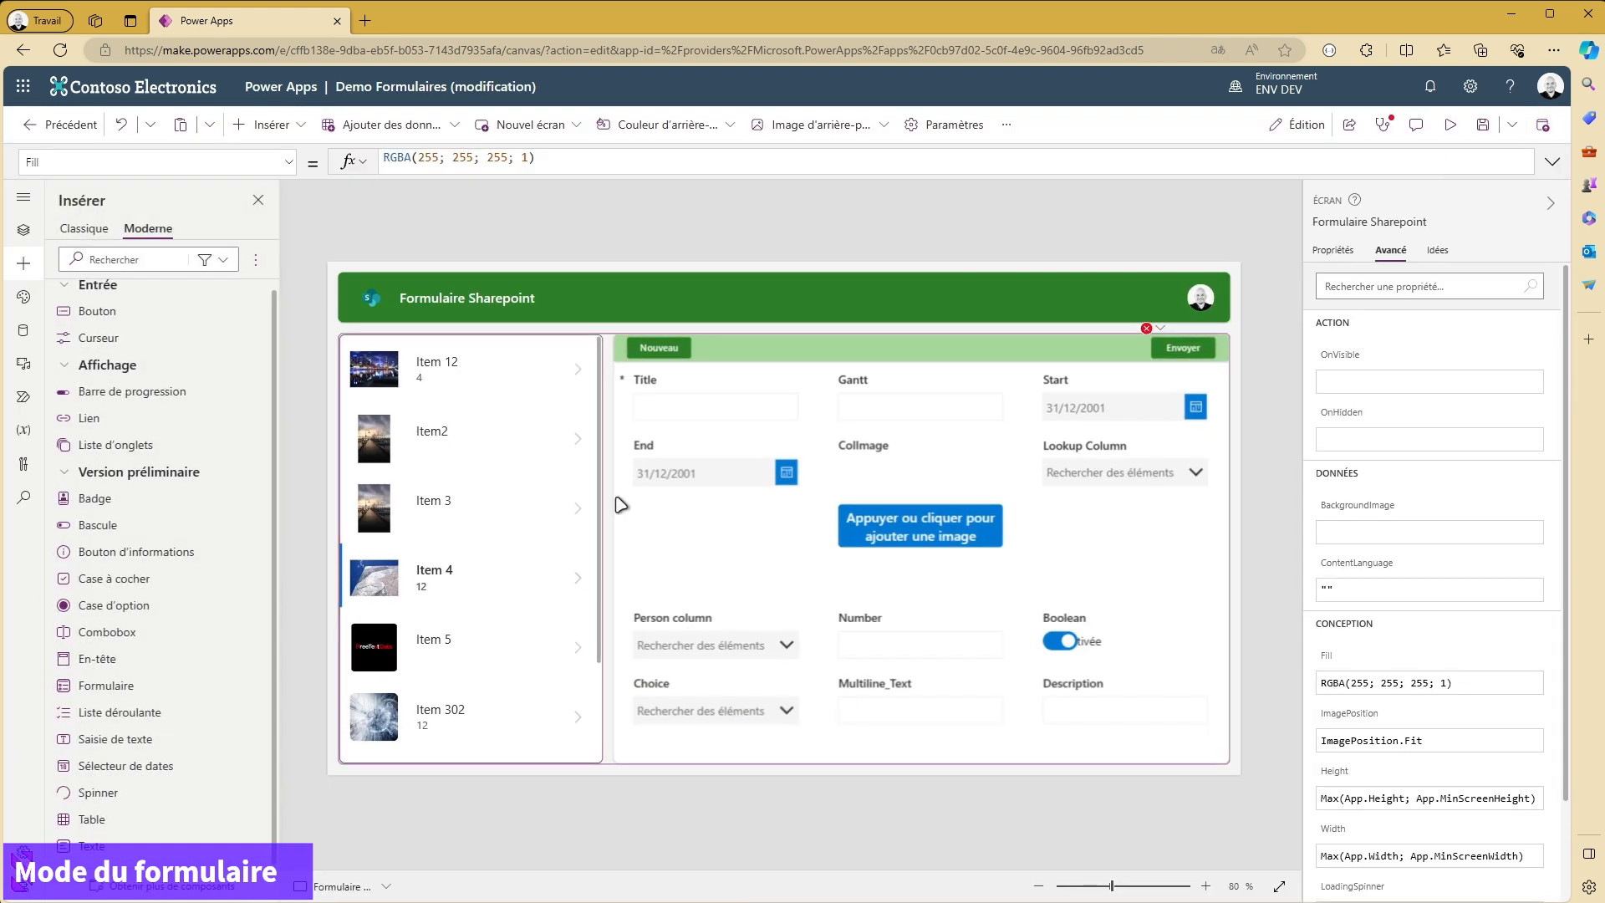
- Extend the OnSelect formula of the gallery's arrow icon so that it reads Select(Parent);;ViewForm(Form1)
click(577, 369)
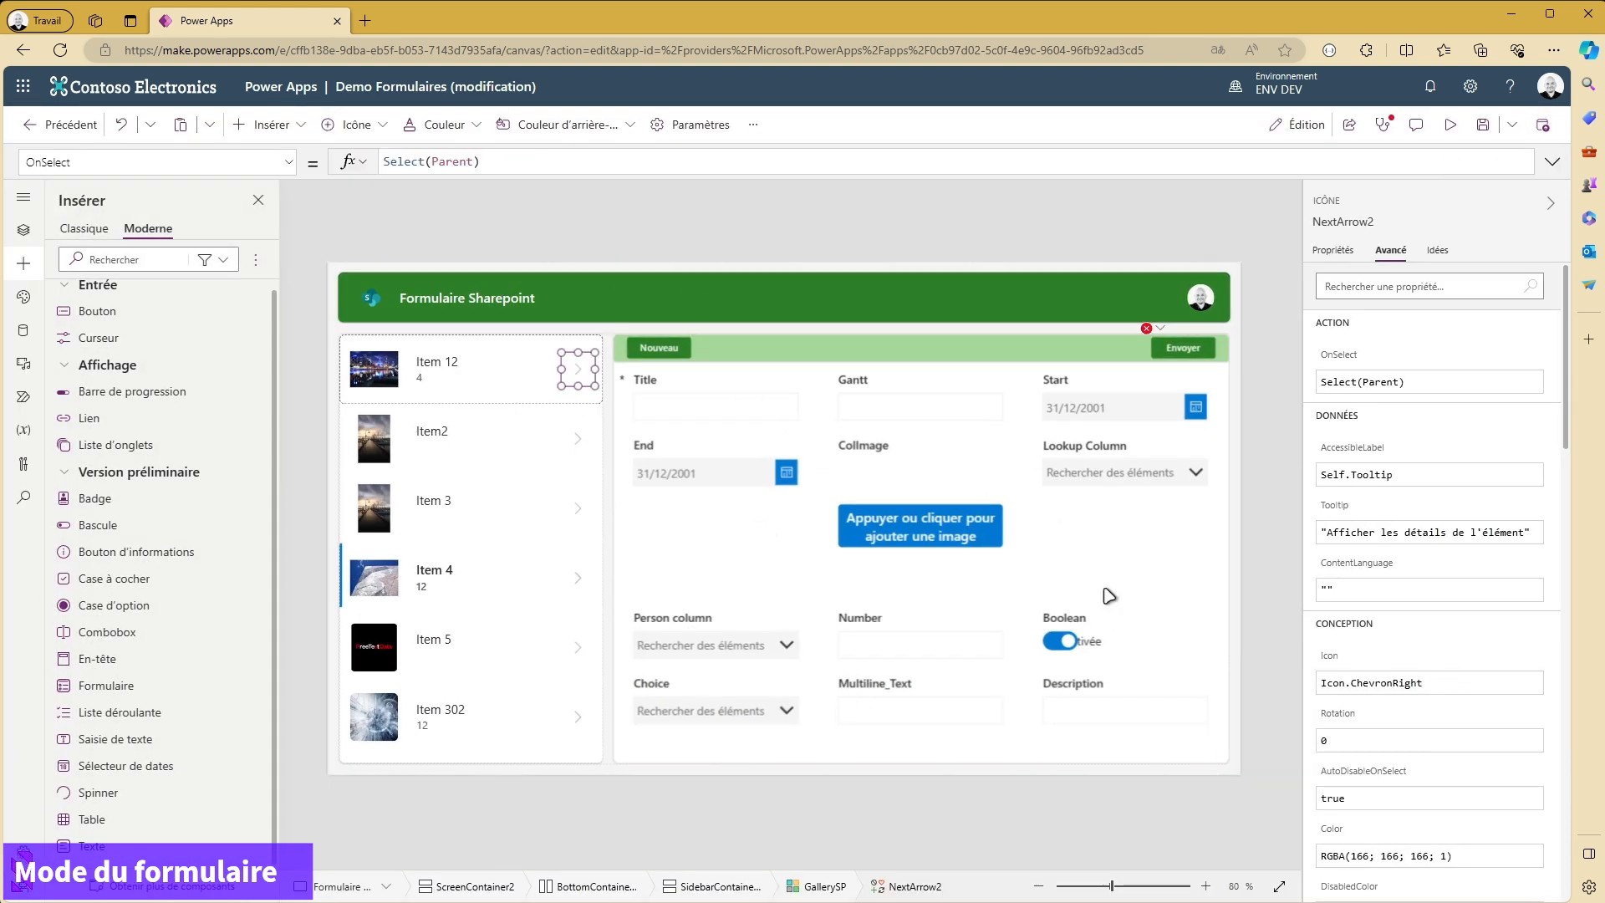
click(504, 163)
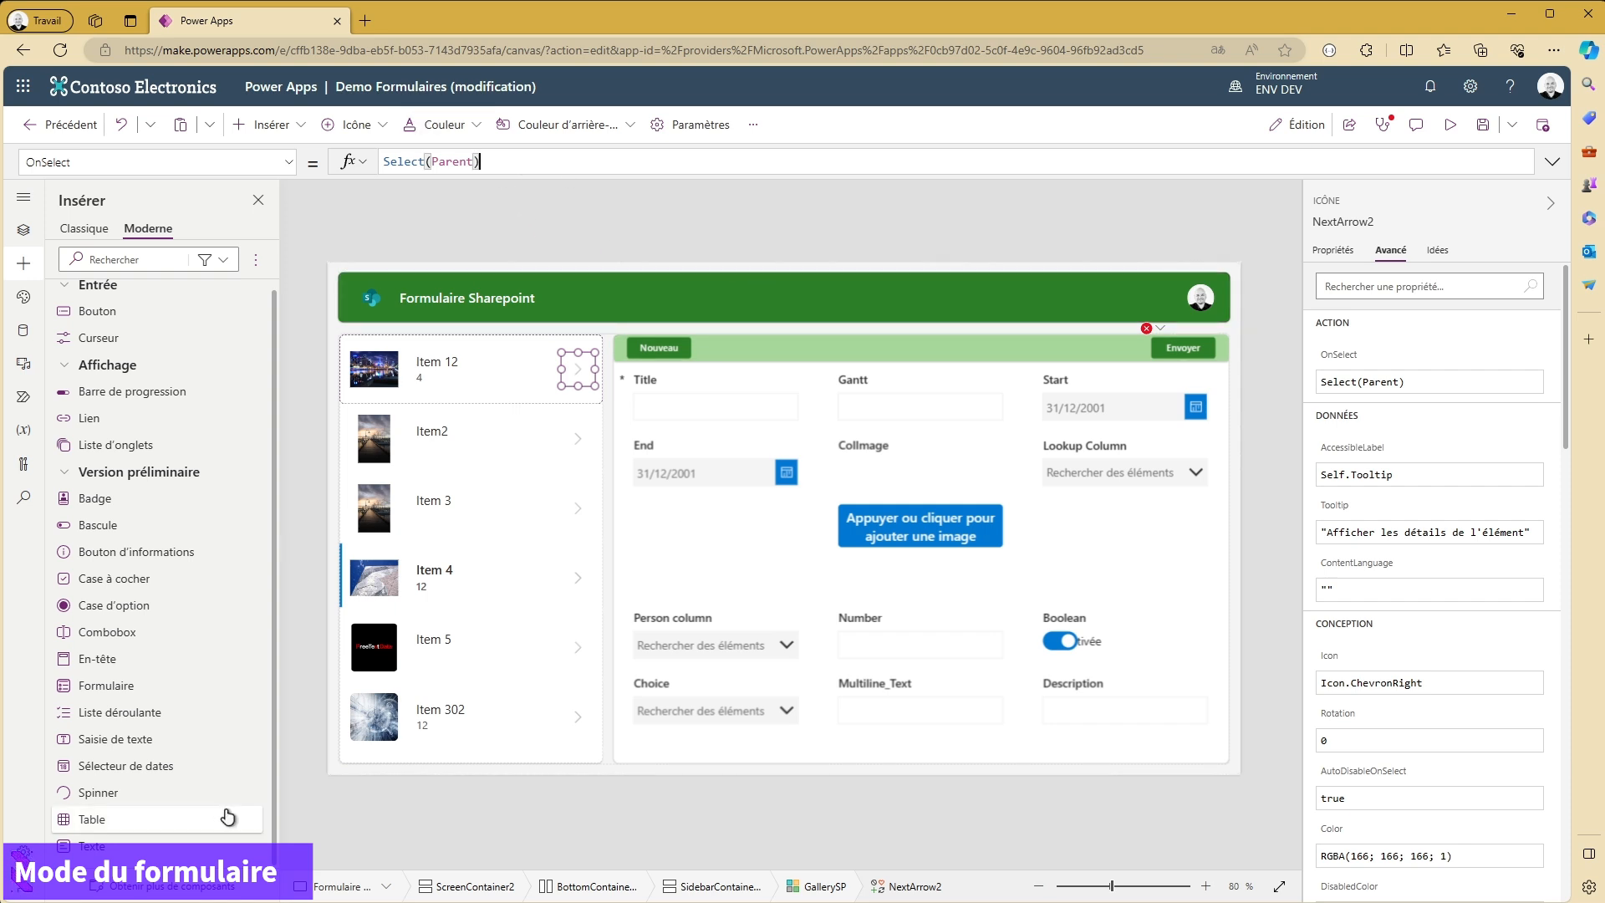
text(;;)
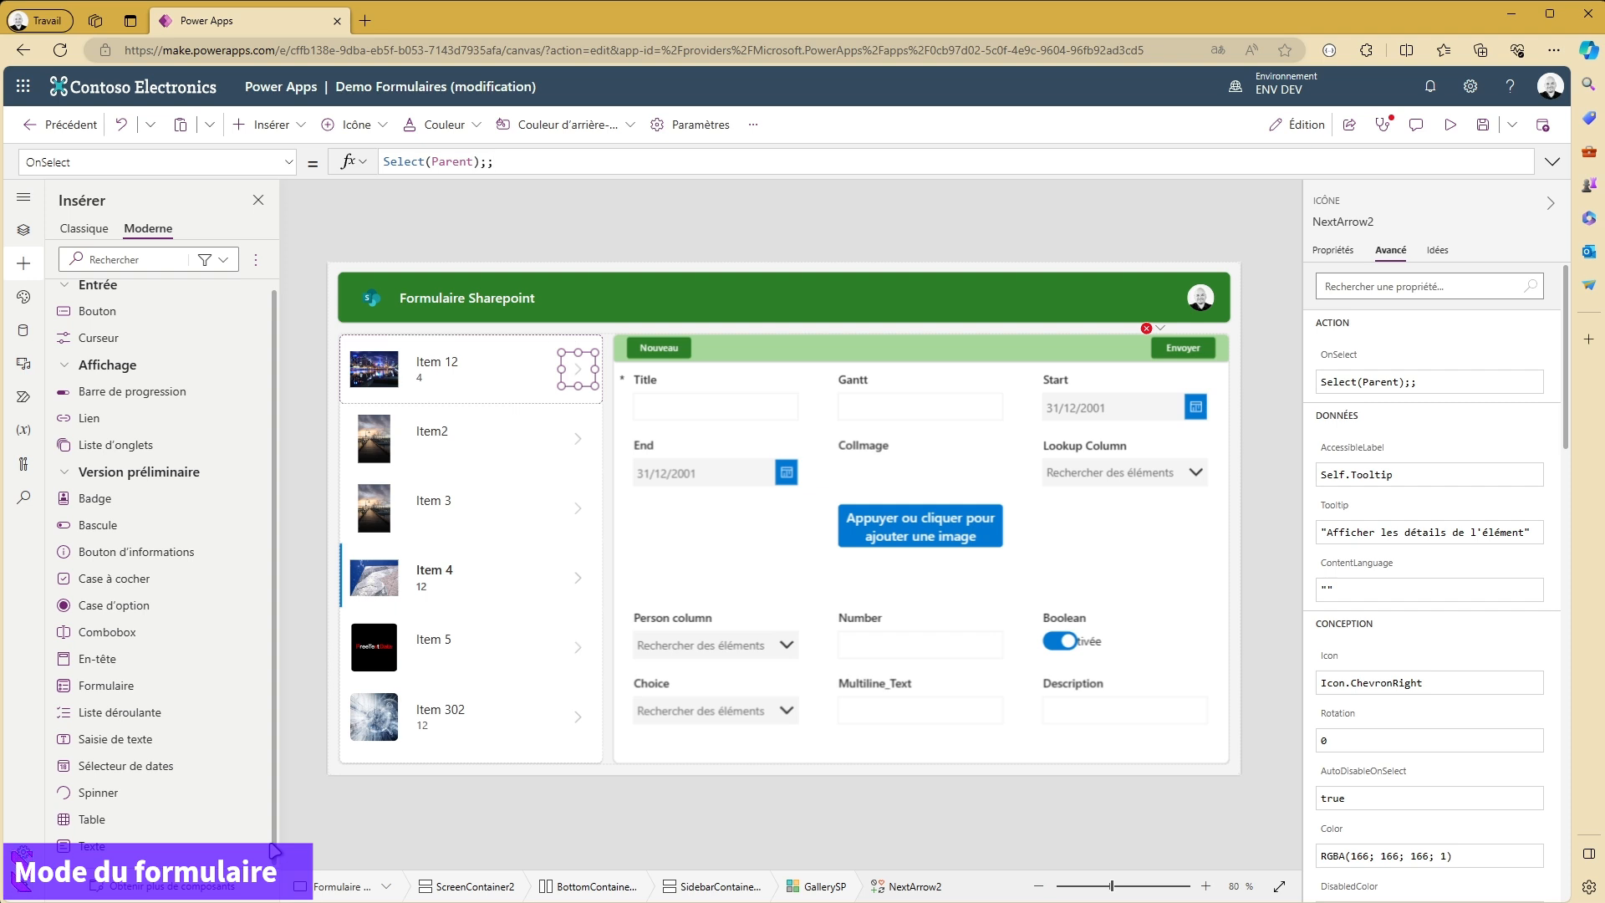
text(ViewFo)
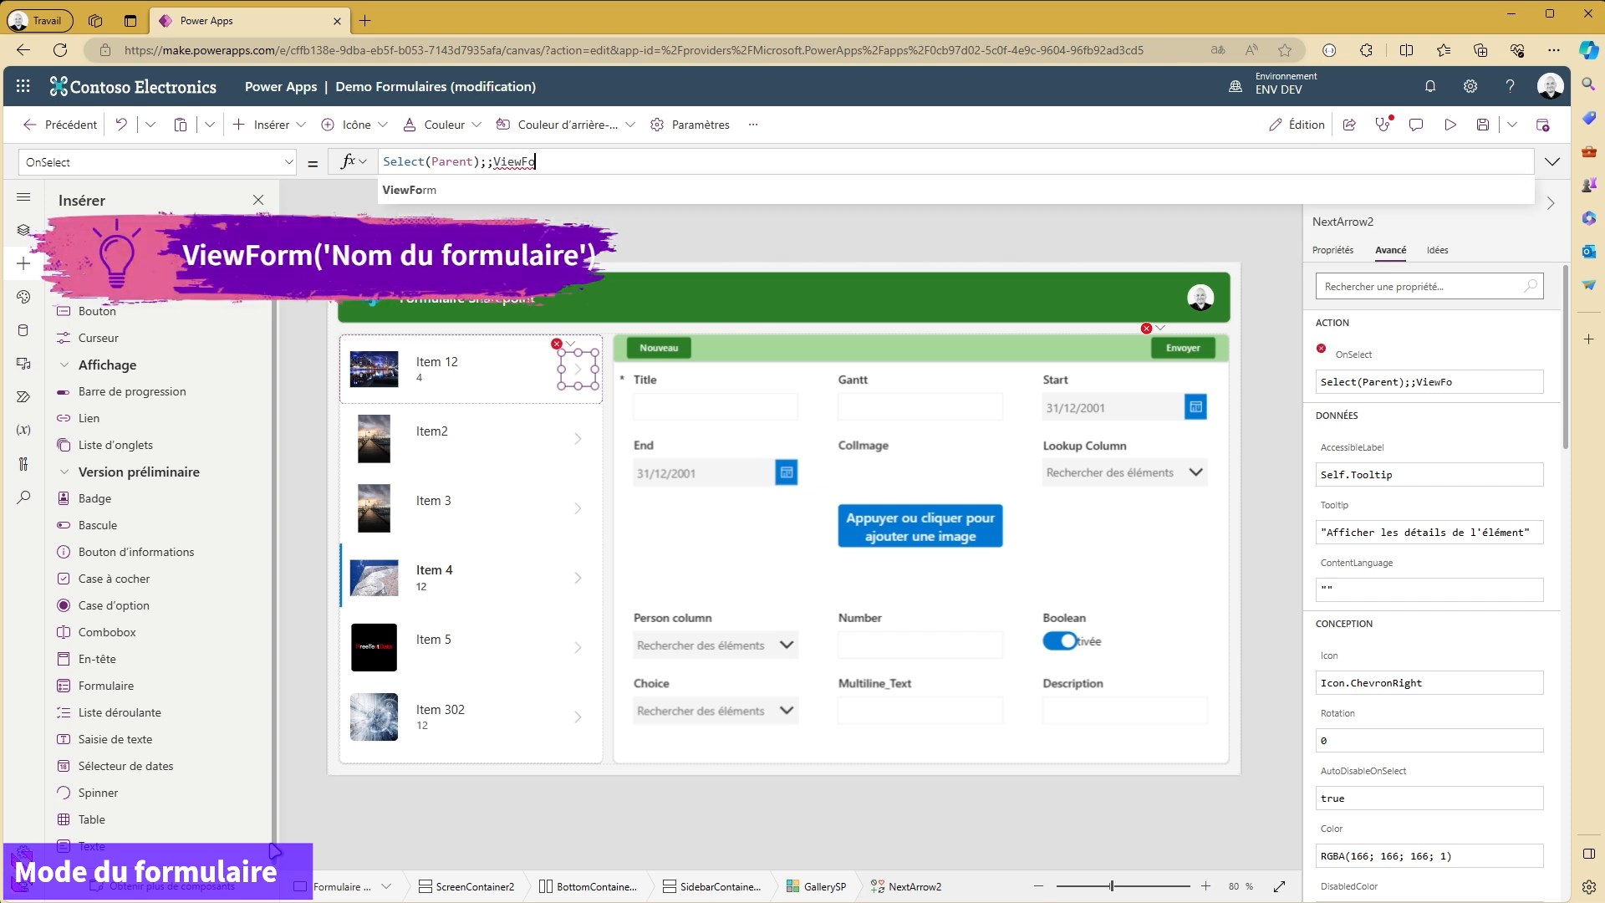
text(rm()
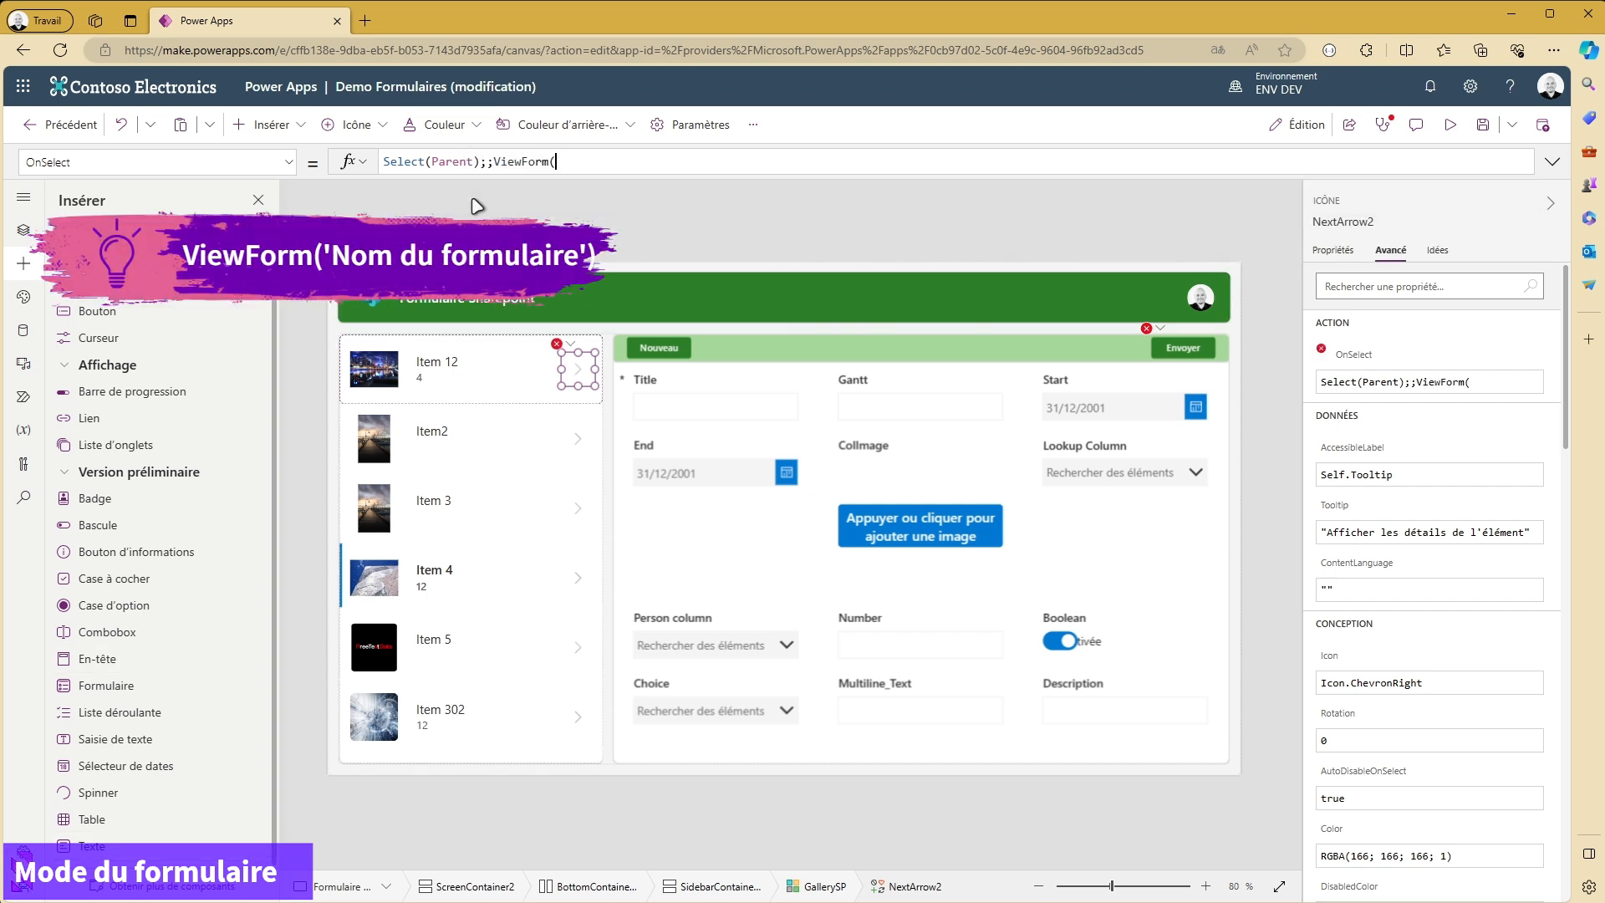
text(Form1)
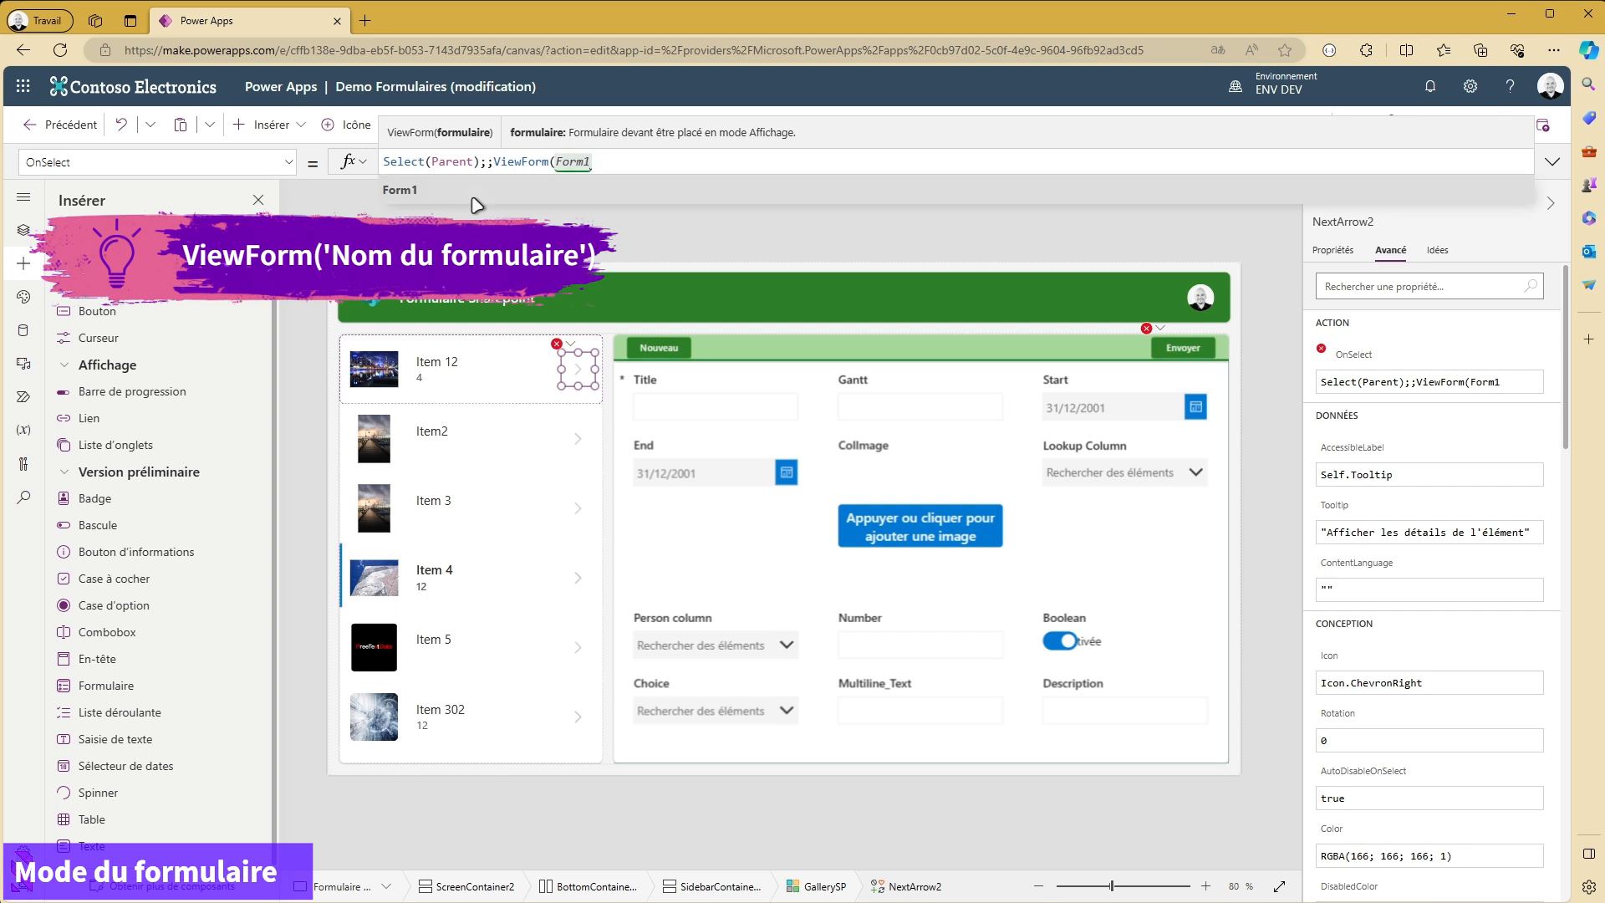
text())
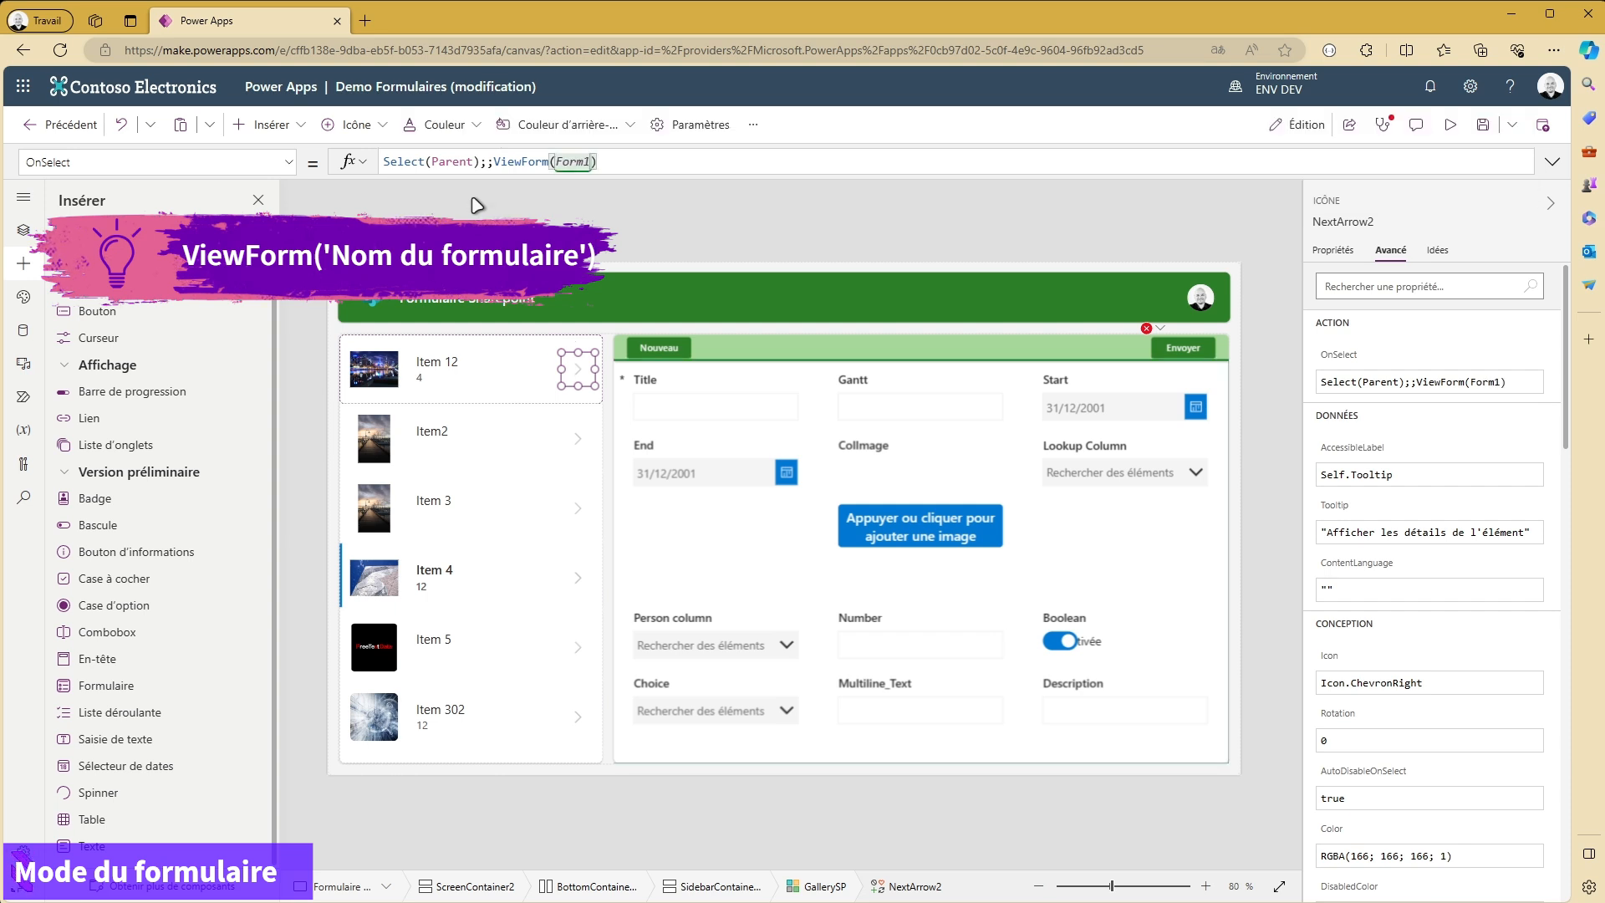
- Test the gallery arrows of Item 12, Item2 and Item 3 to check that the form displays each record
alt+click(576, 372)
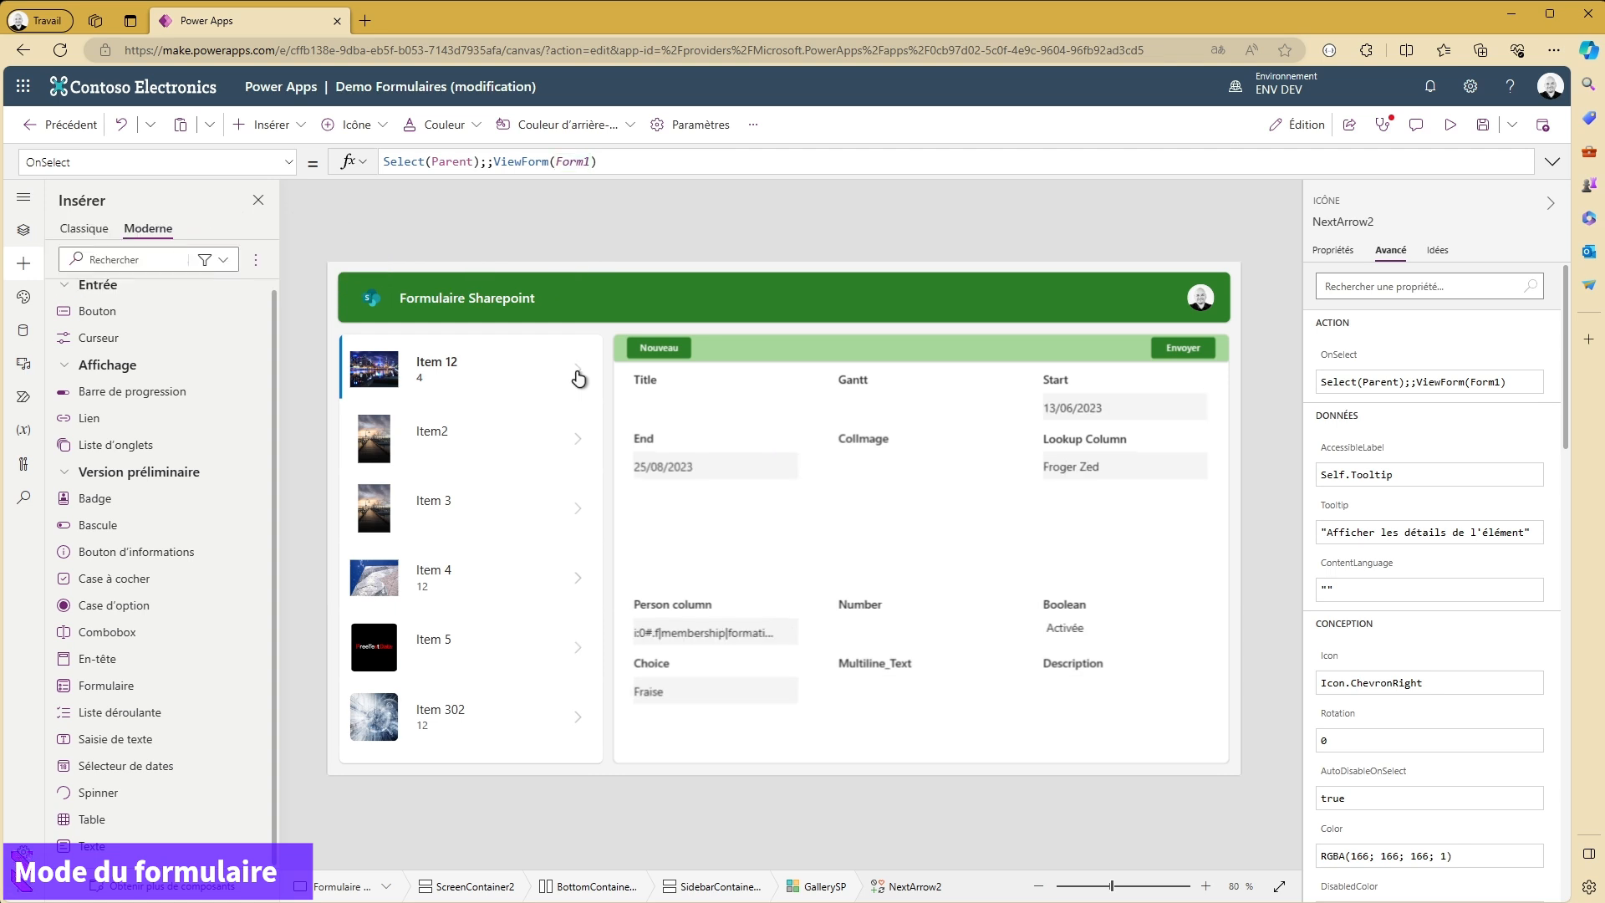
alt+click(576, 439)
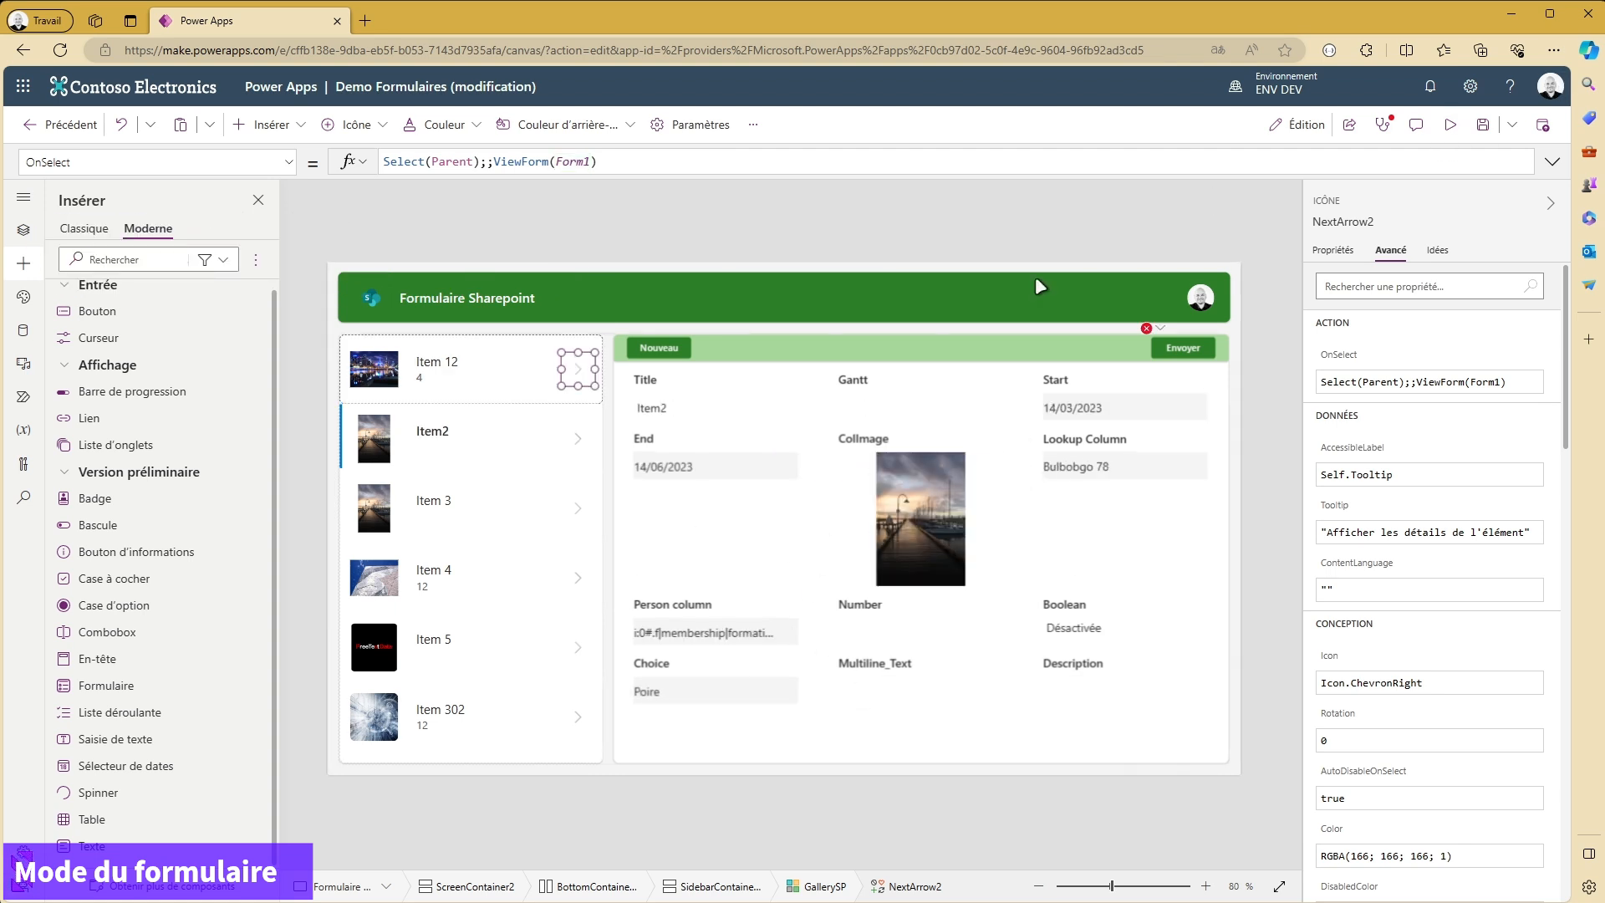
click(673, 351)
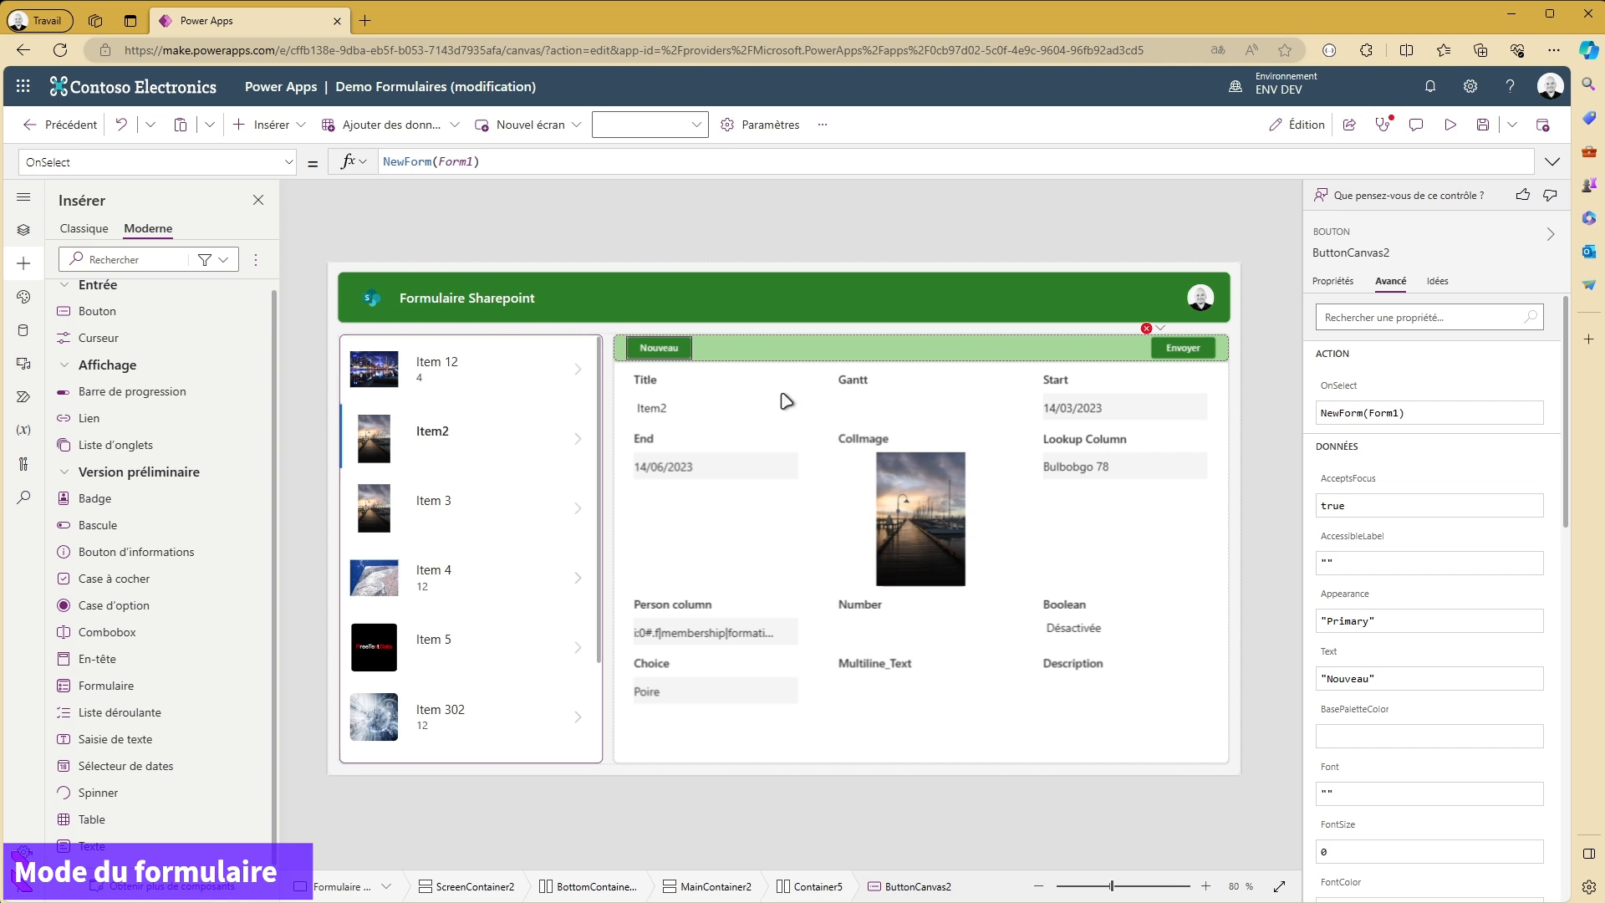
alt+click(576, 507)
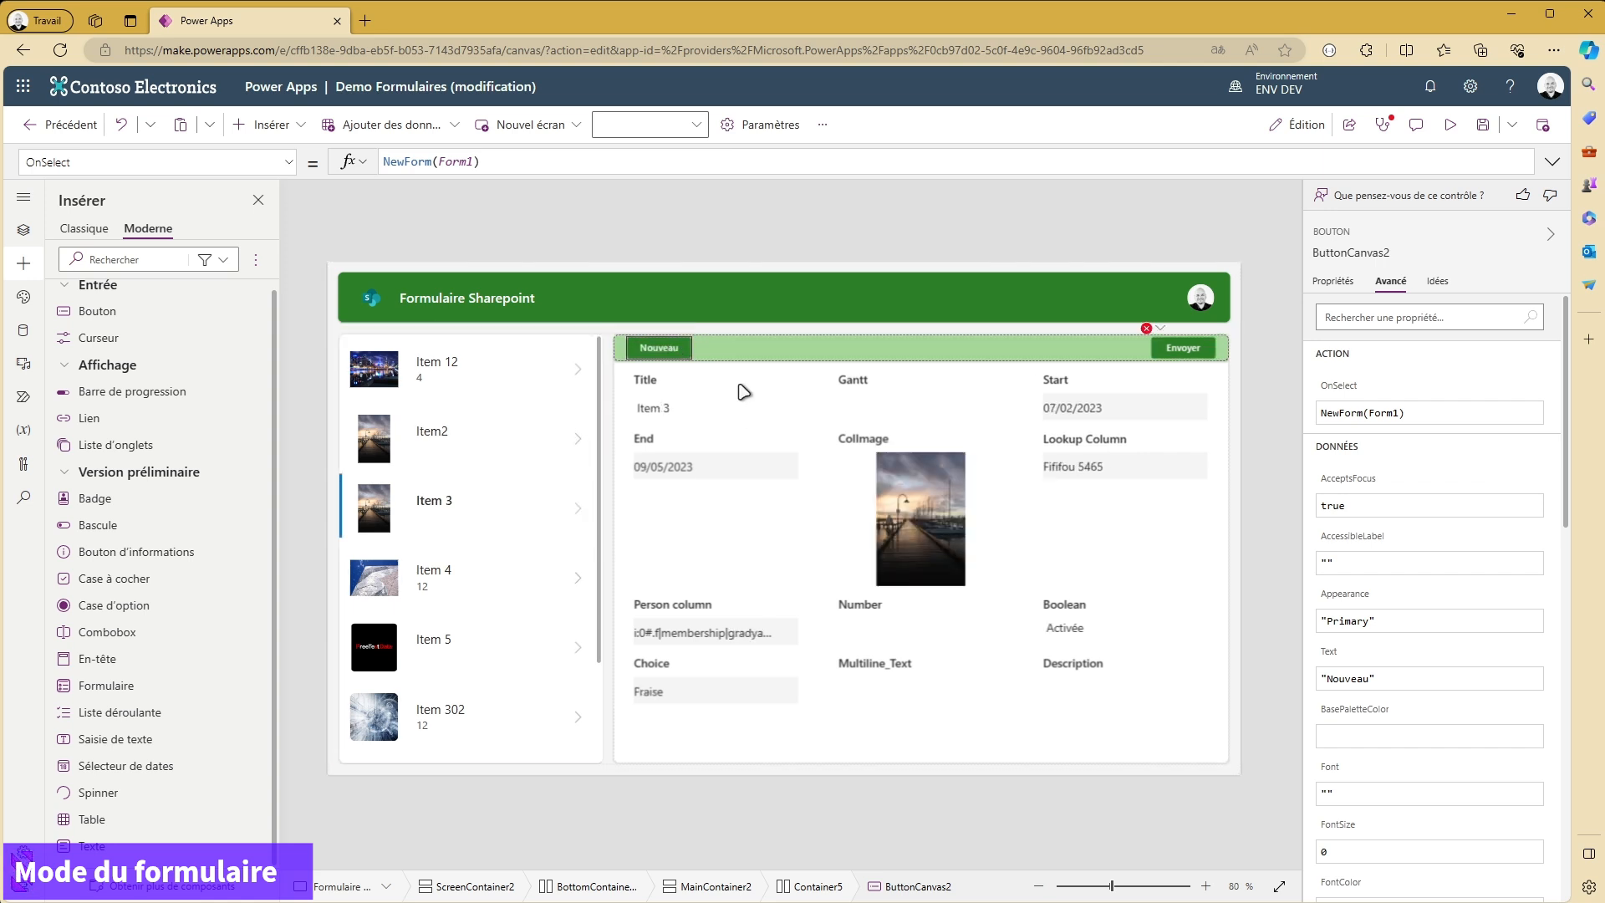
- Paste a copy of the Nouveau button into the form's button bar and change the Envoyer button's text to "Modifier"
key(ctrl+v)
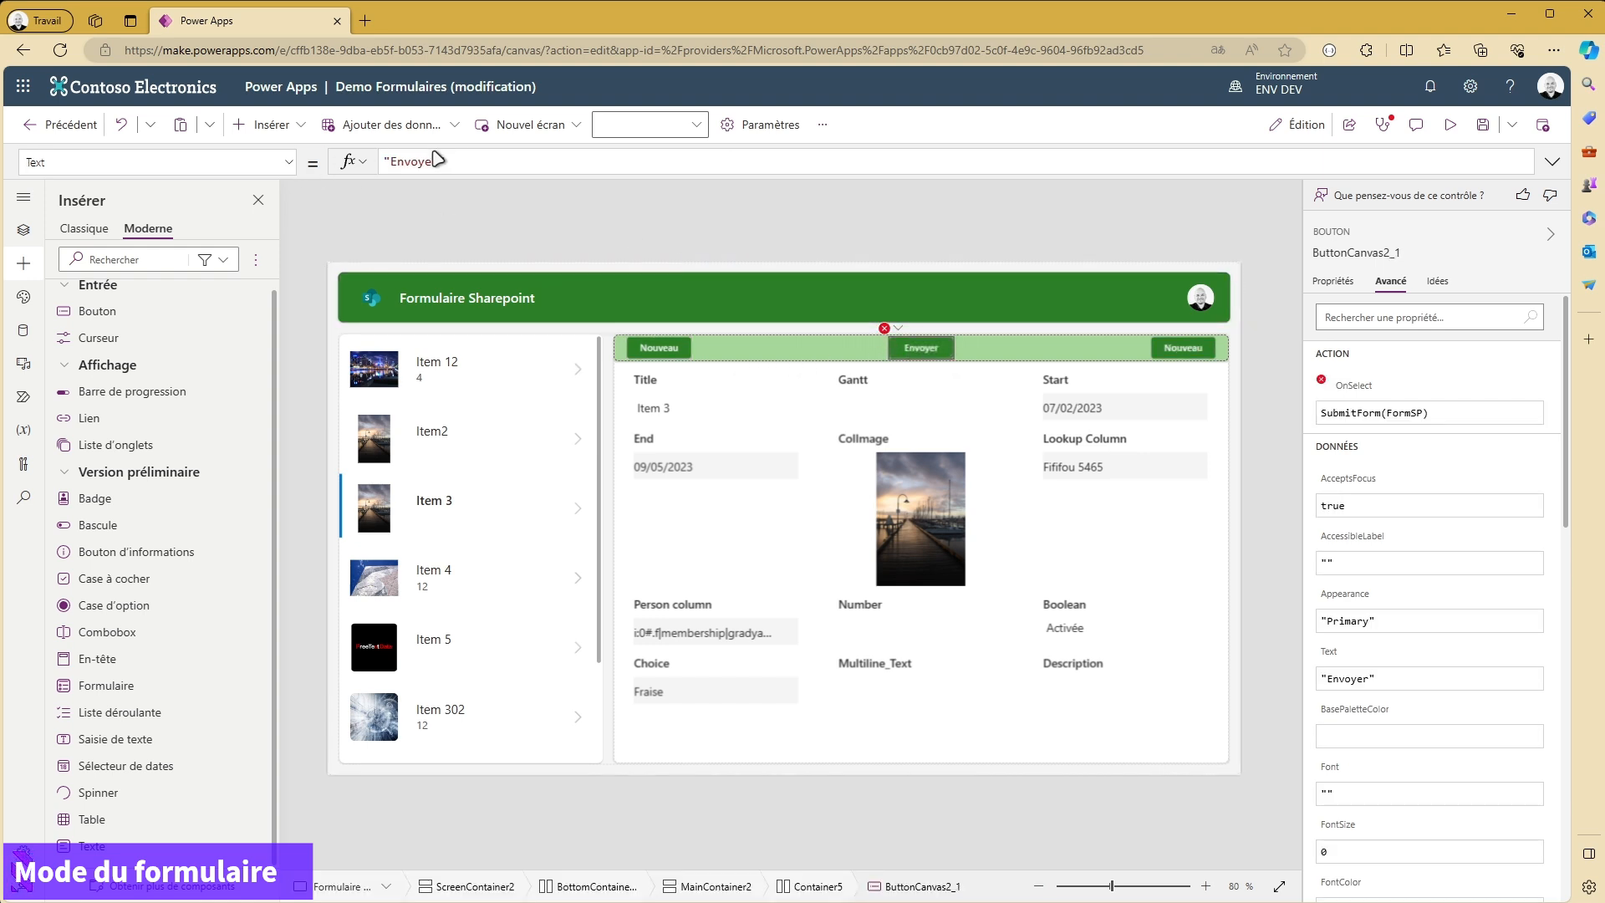
double_click(424, 161)
text(Mo)
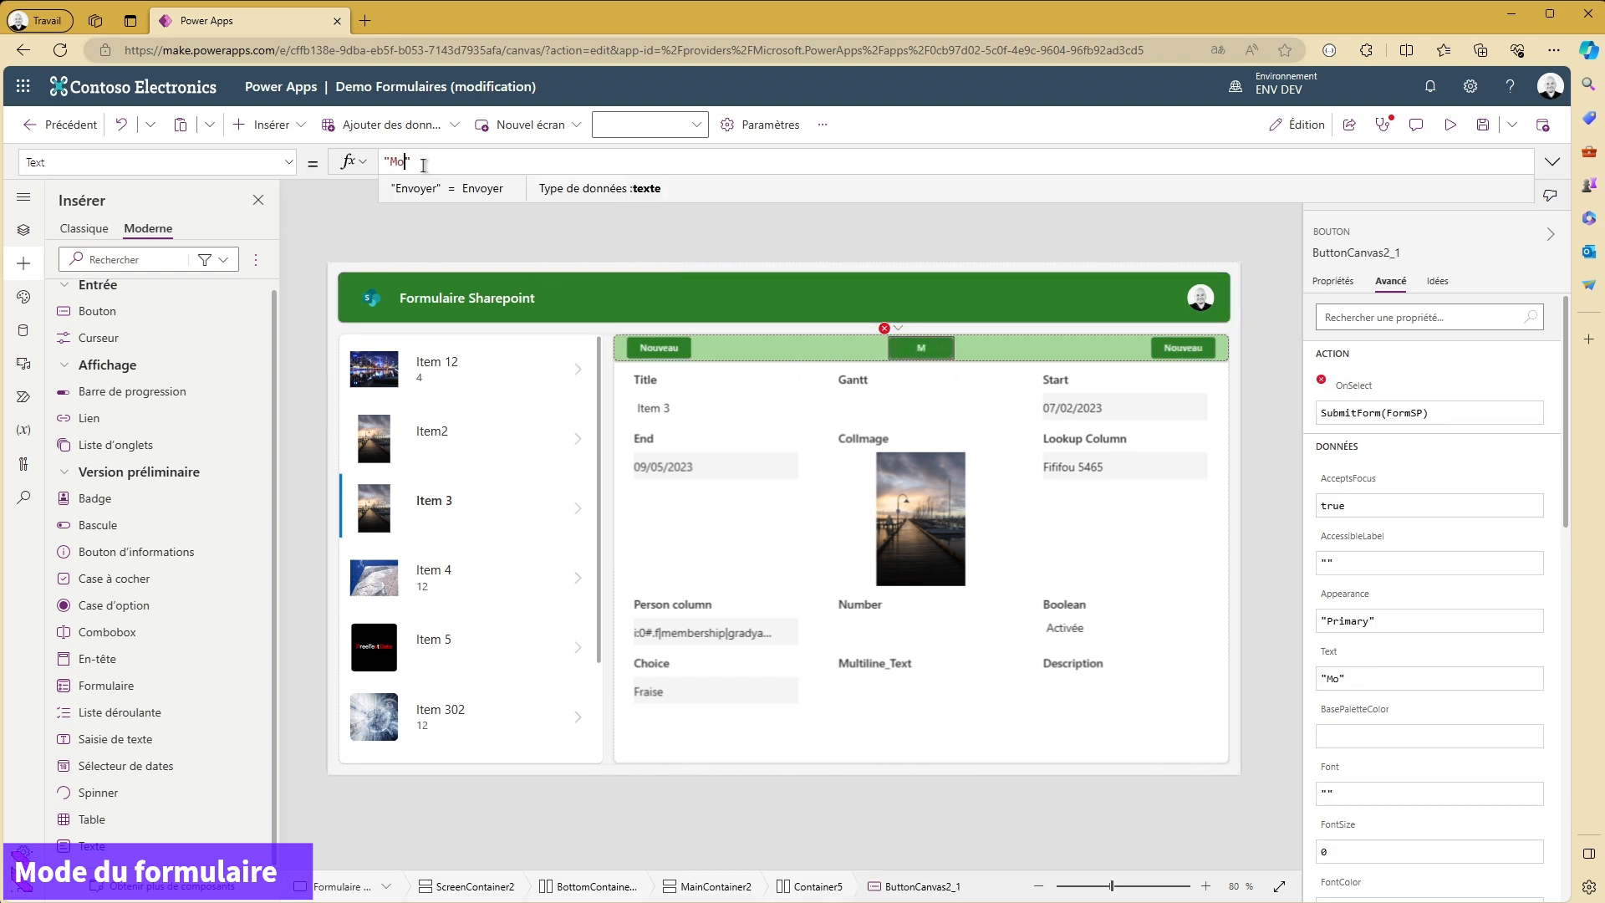
text(odifier)
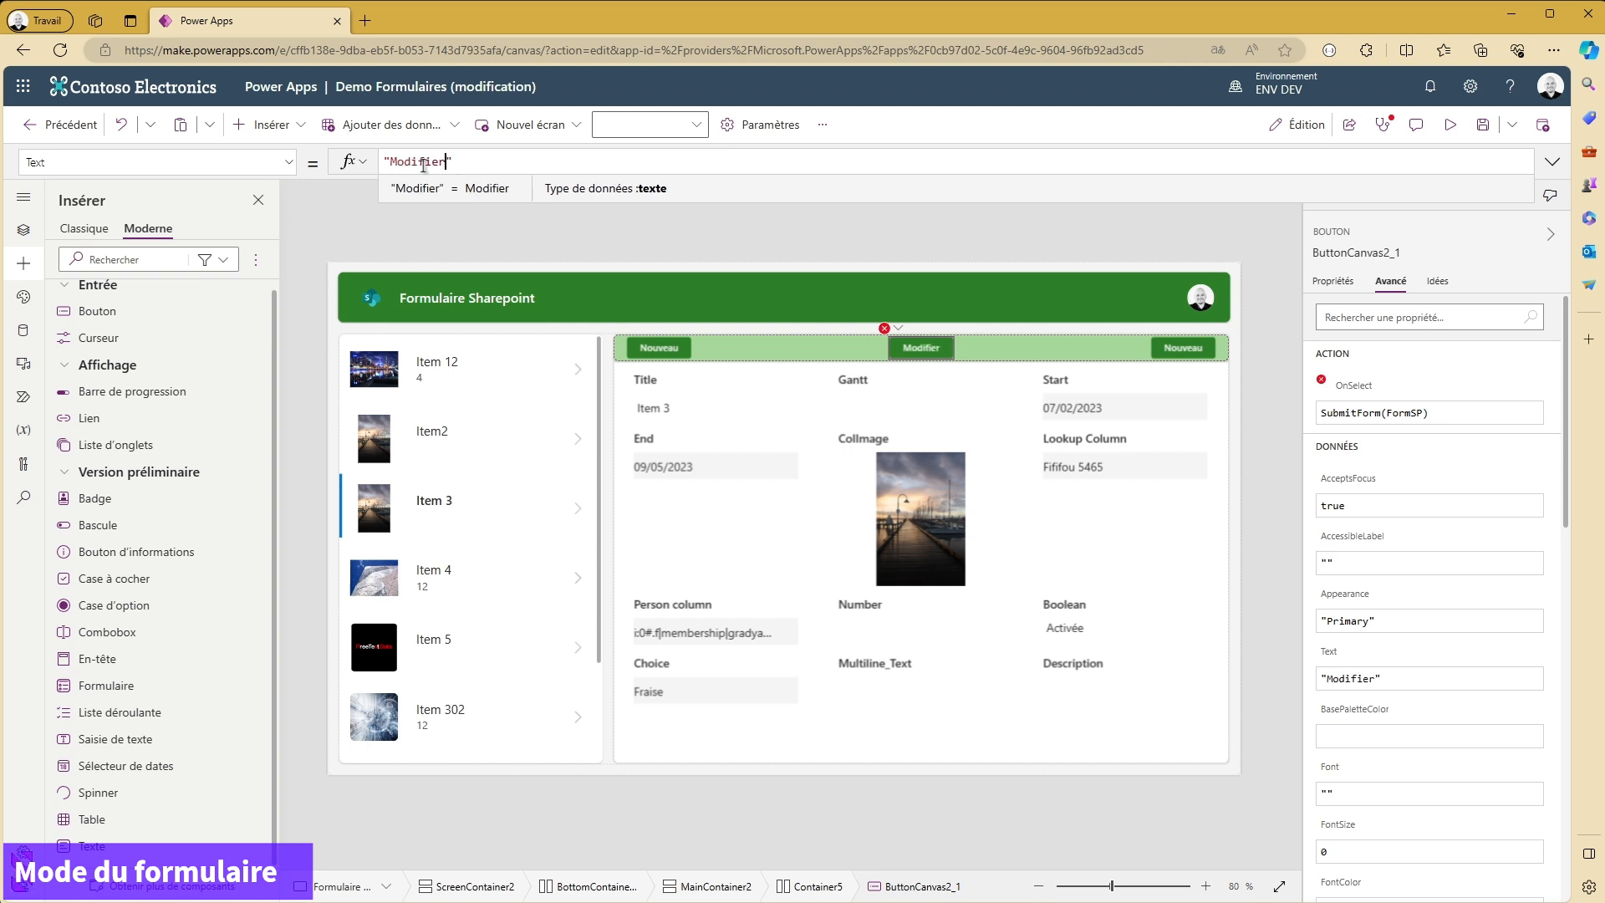
- Replace the Modifier button's OnSelect formula with EditForm(Form1)
click(884, 328)
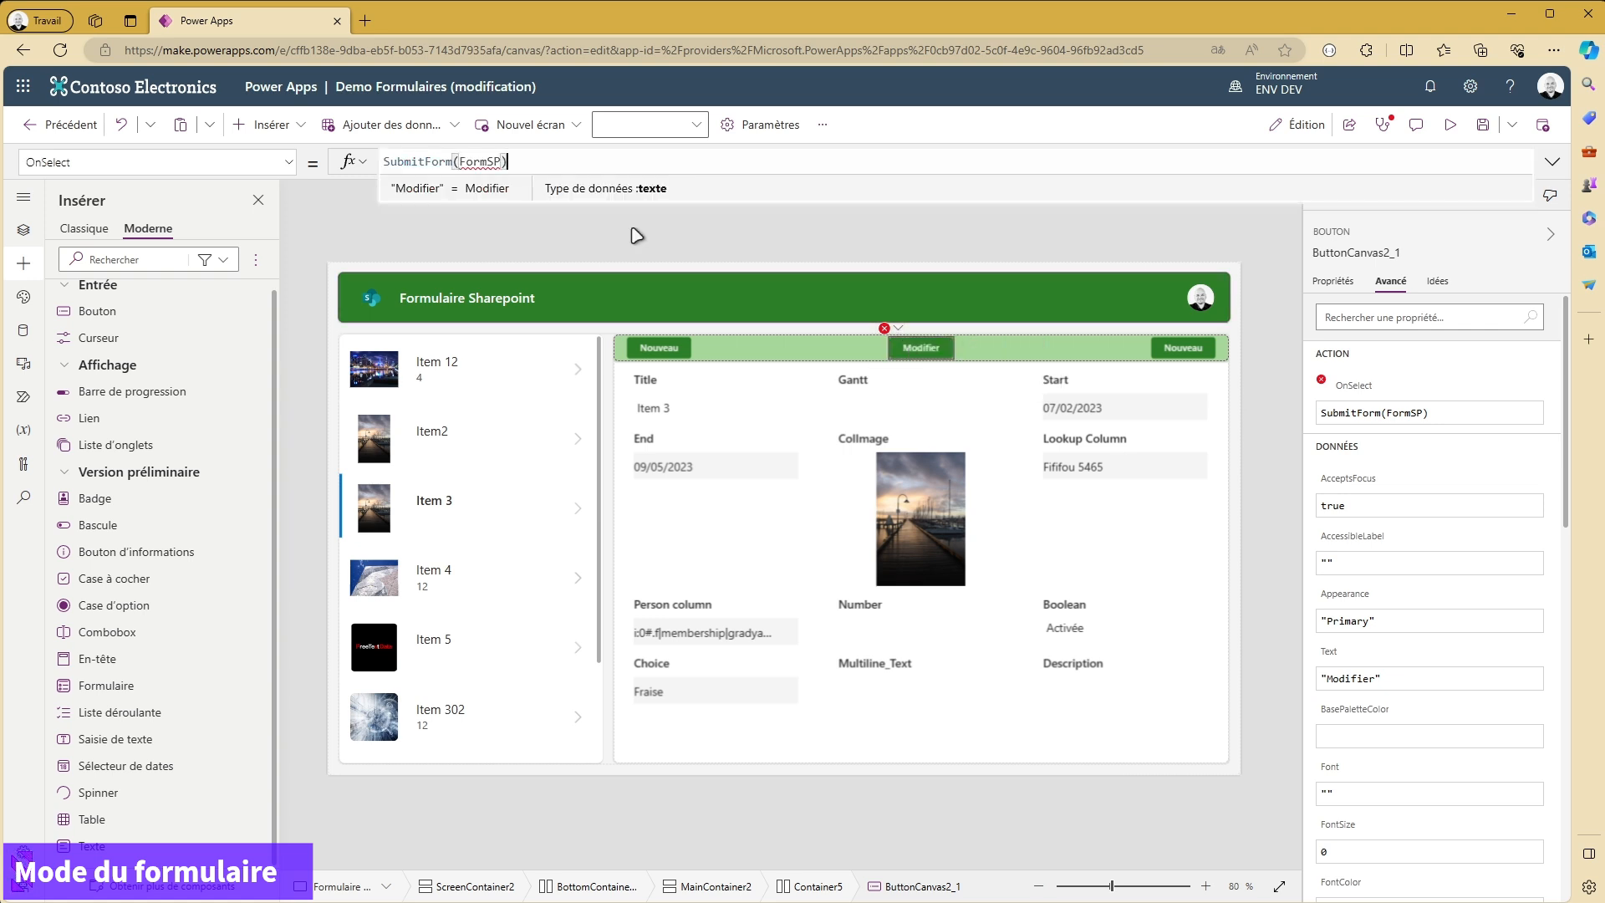
double_click(416, 161)
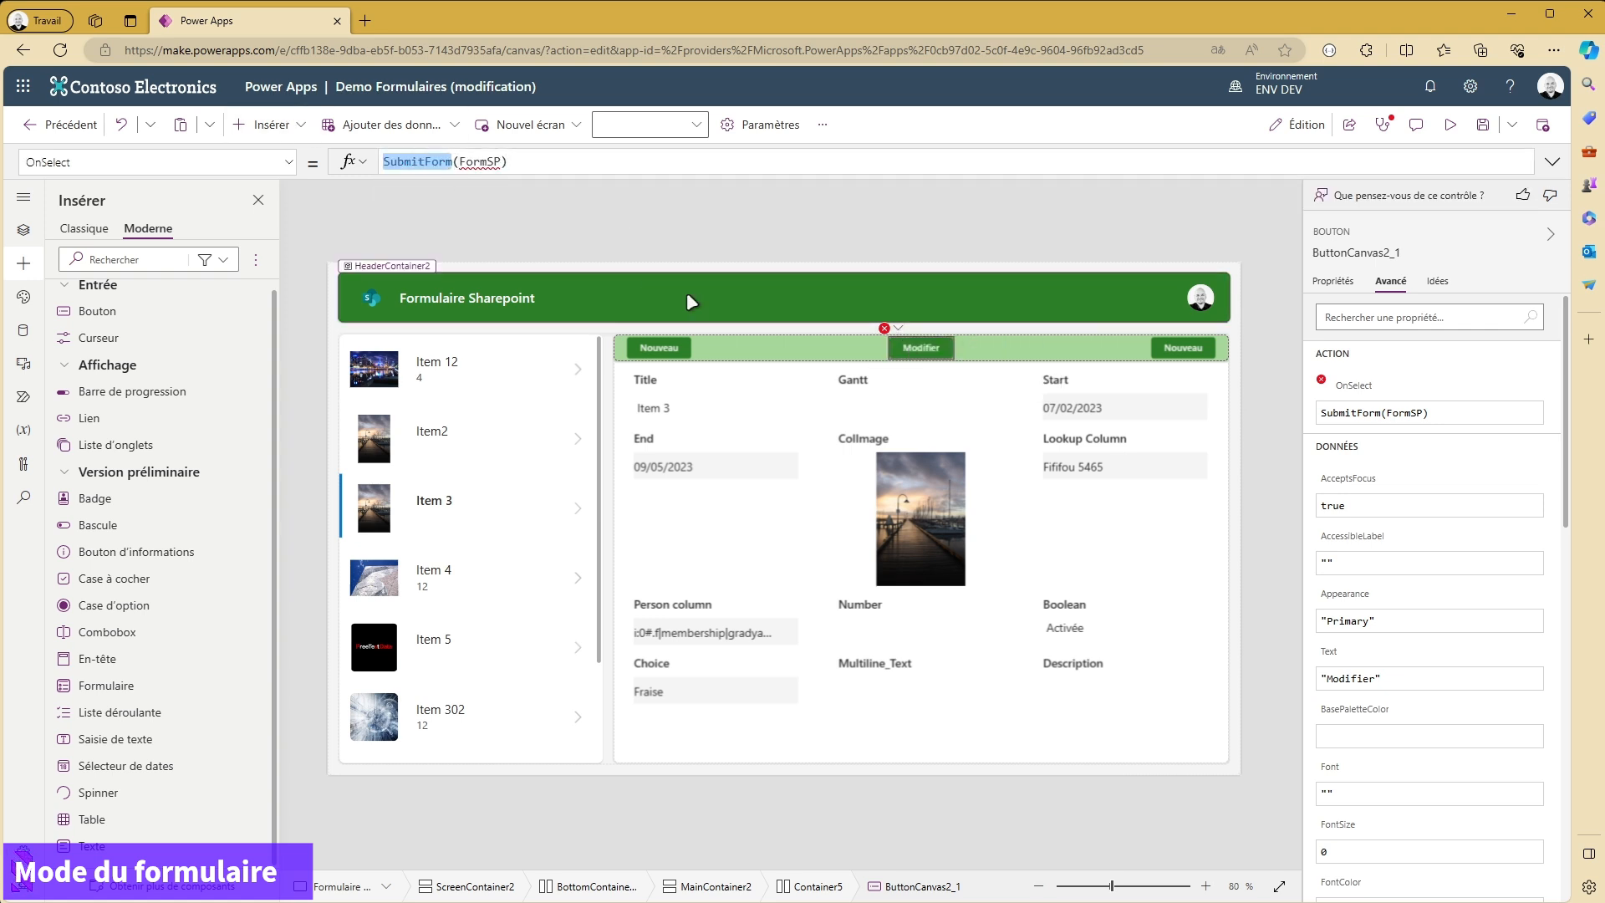
text(EditForm)
key(Right)
key(Right)
key(Right)
key(Right)
key(Right)
key(Right)
key(shift+Left)
key(shift+Left)
key(shift+Left)
key(shift+Left)
key(shift+Left)
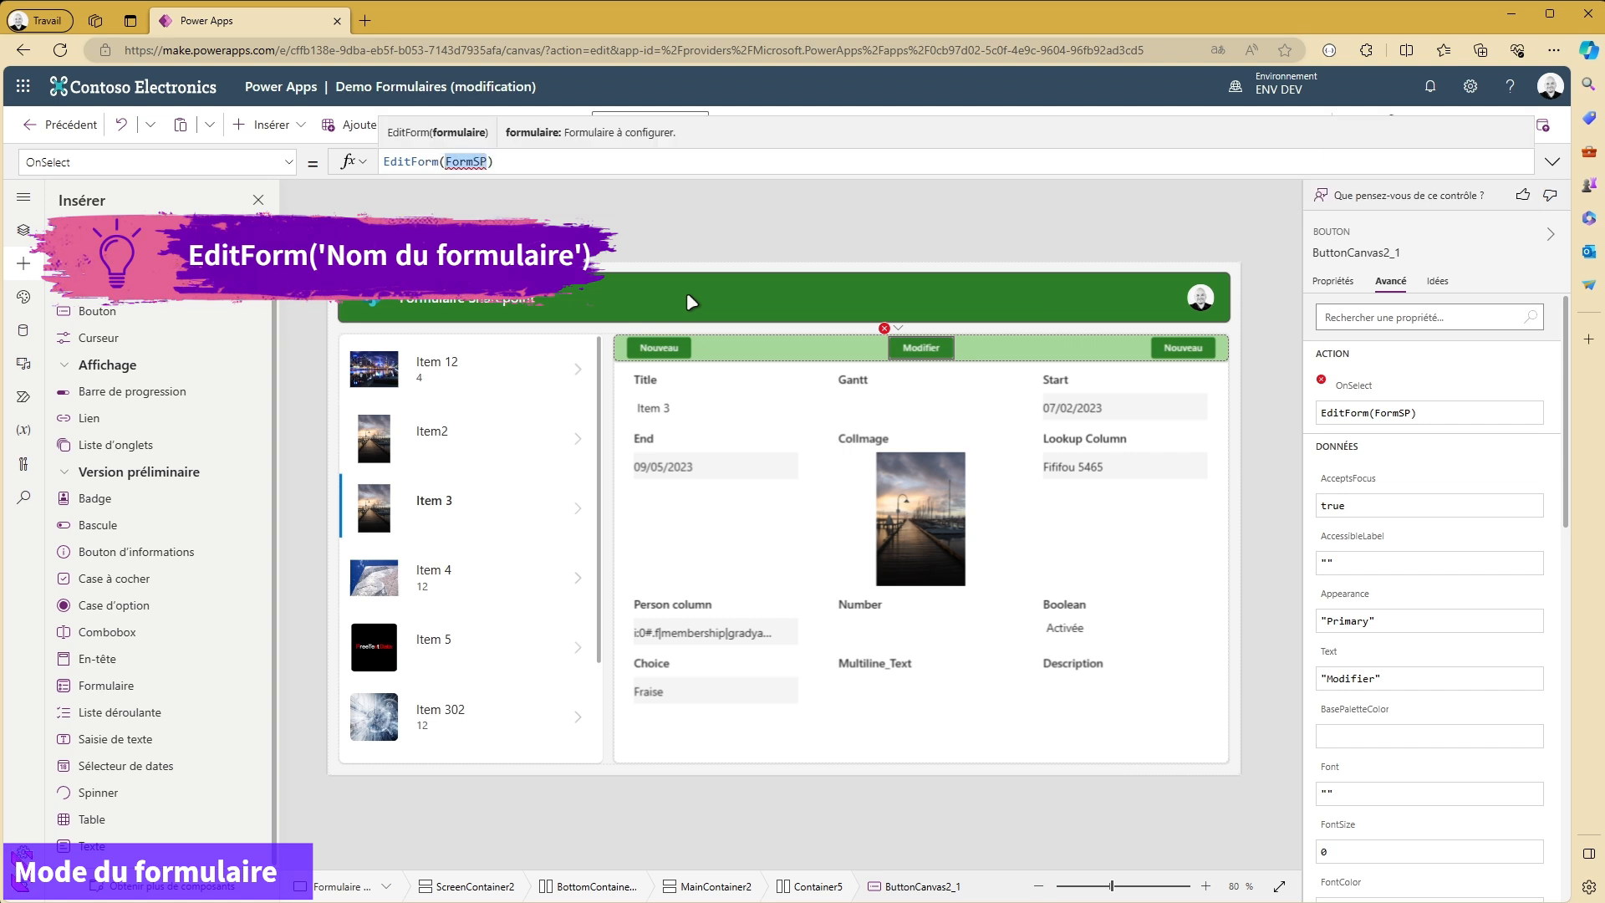
text(Form)
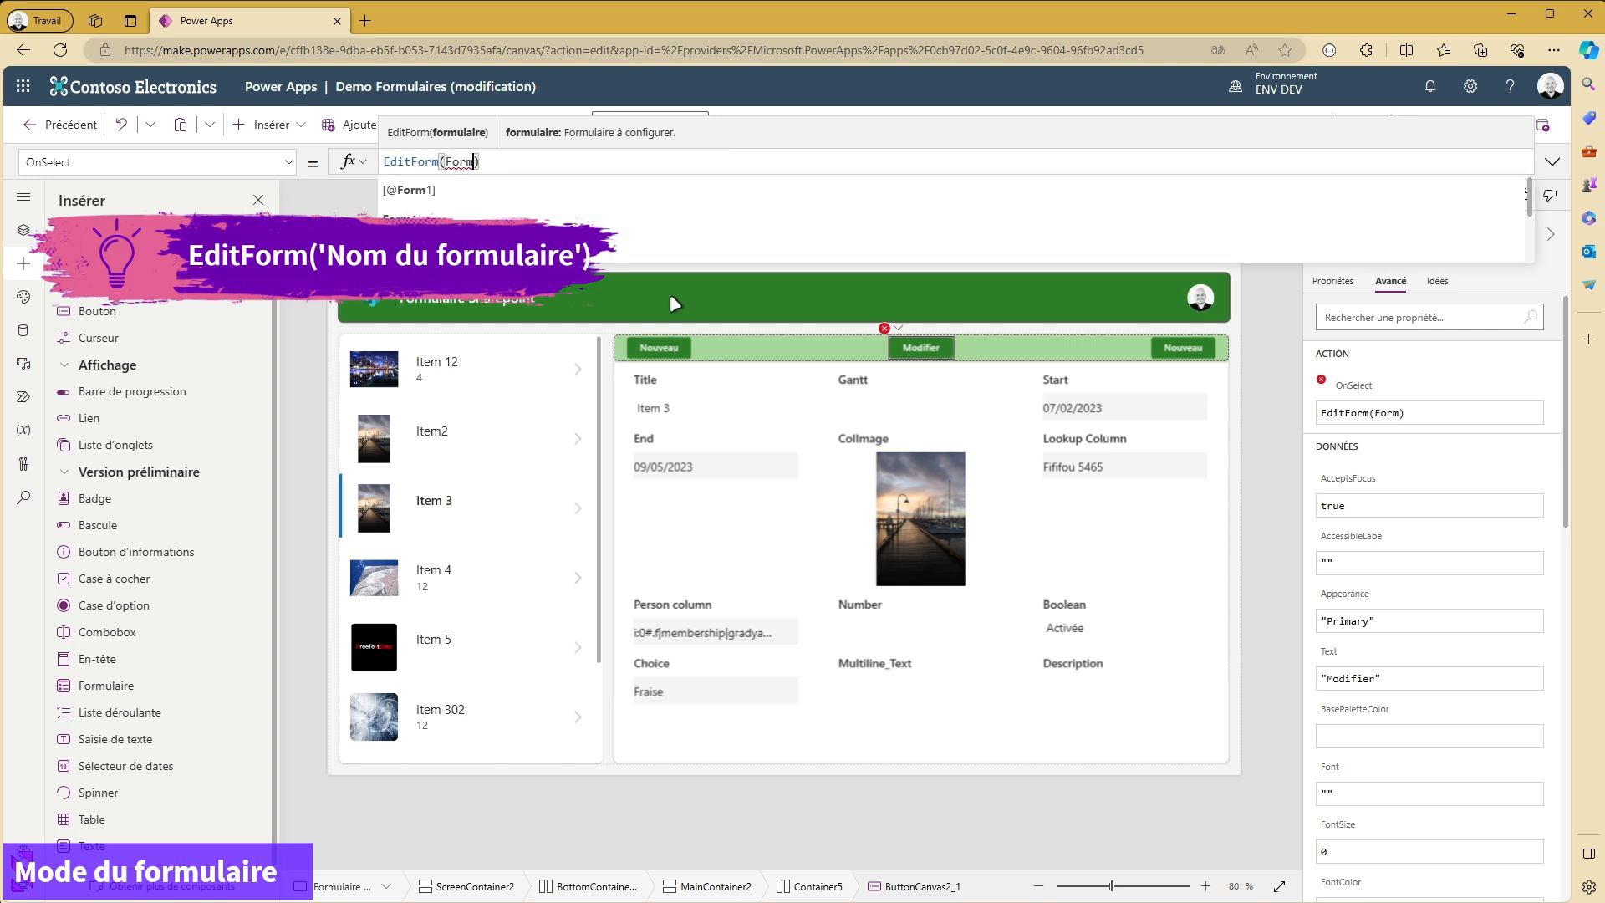
key(Down)
key(Tab)
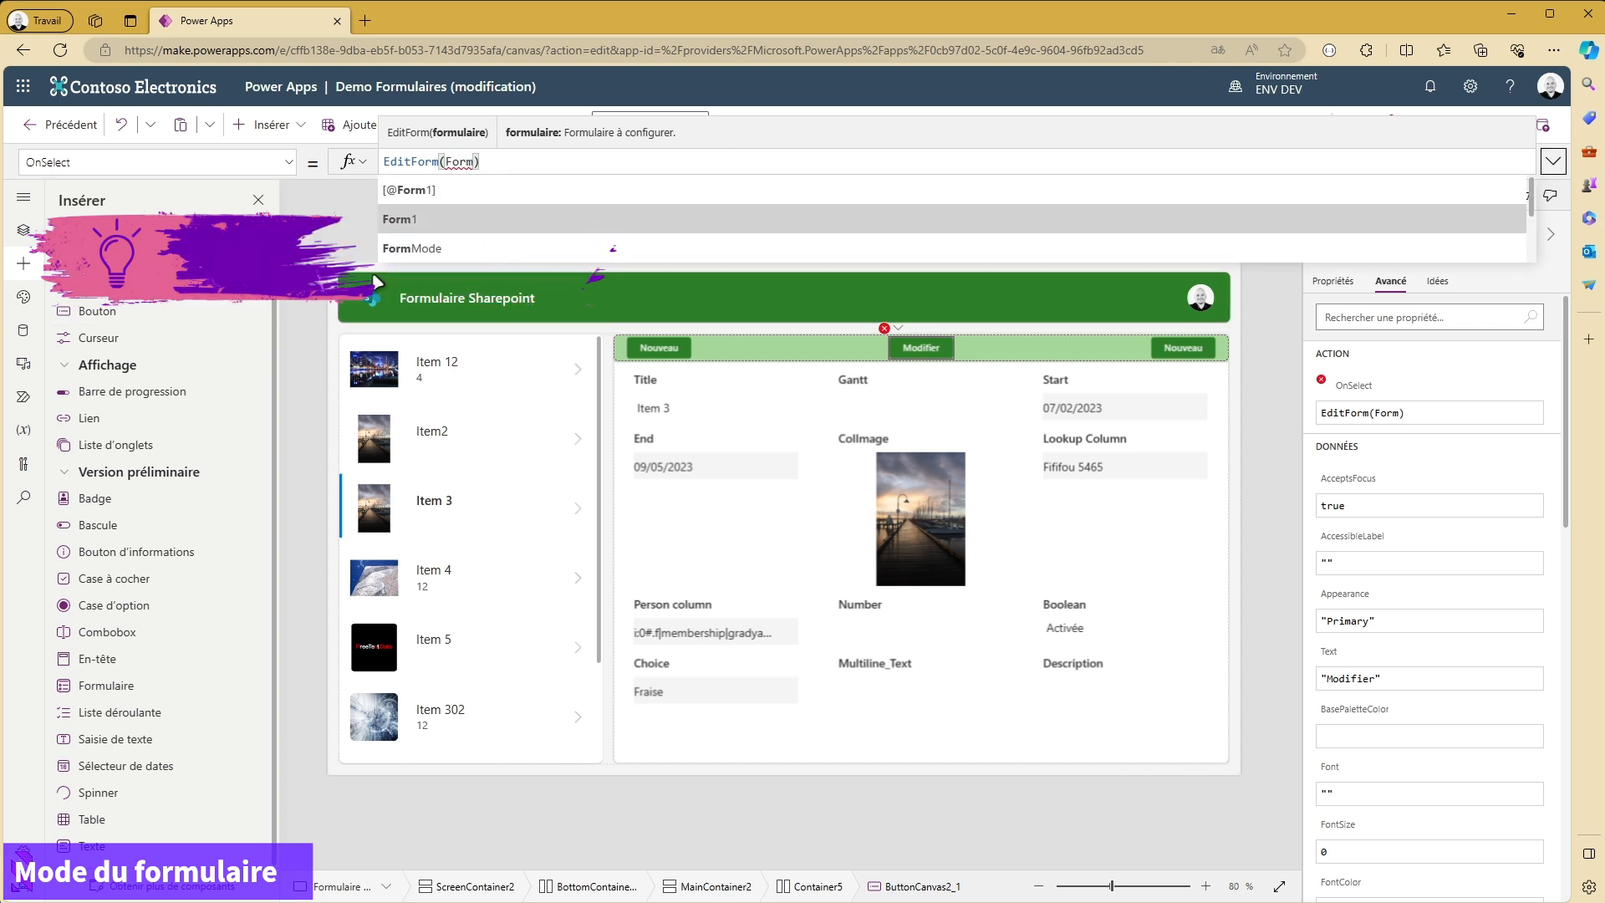
click(452, 219)
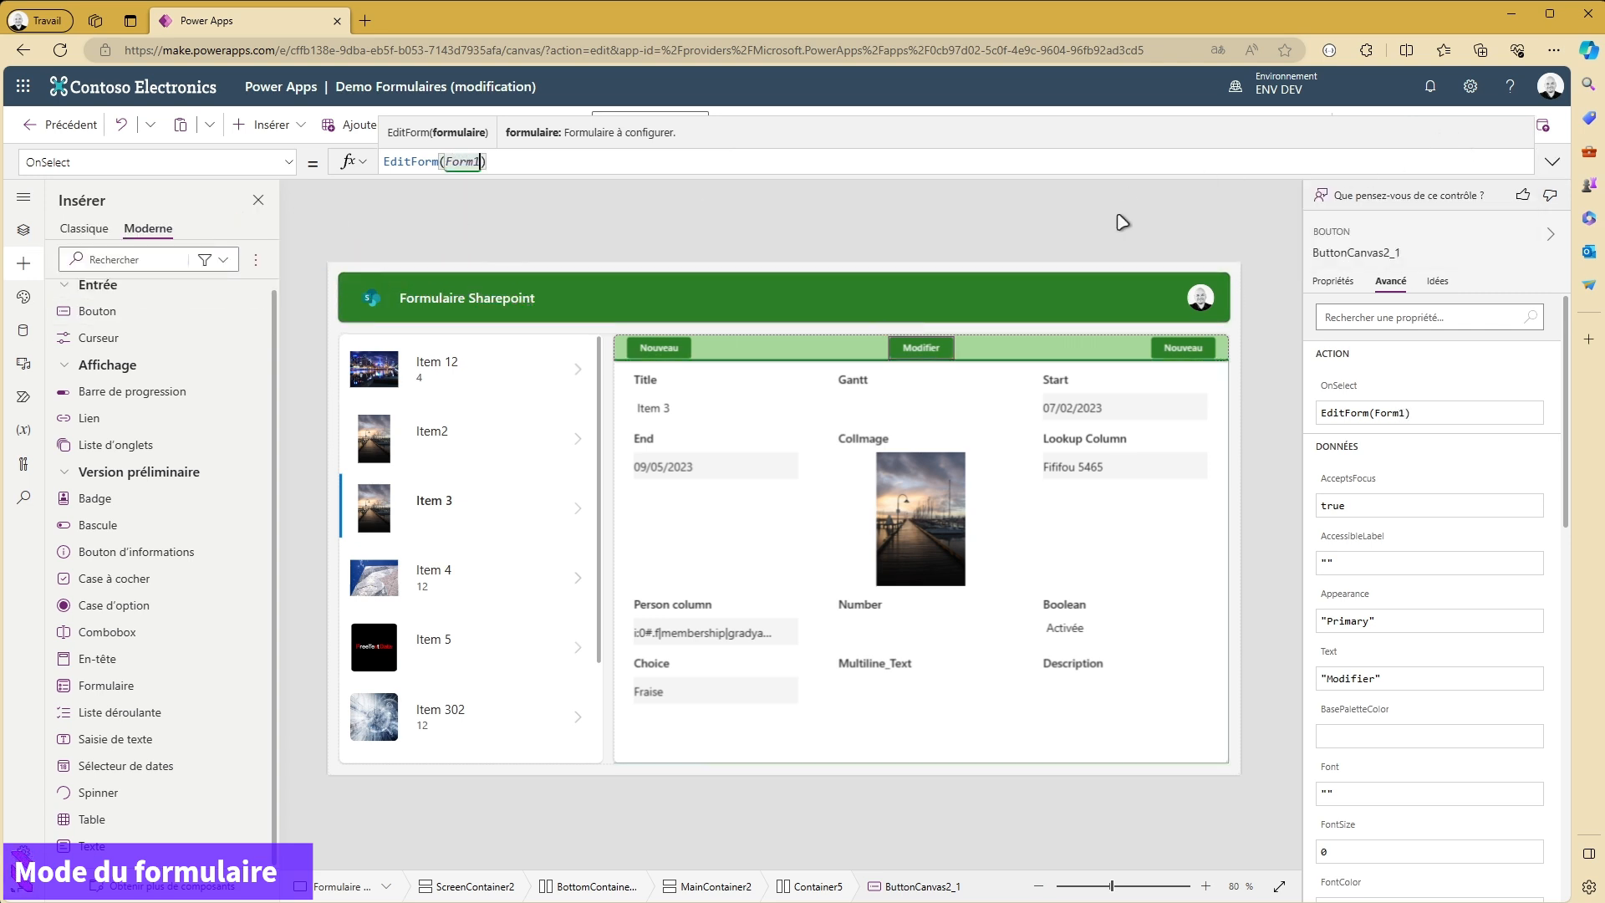
click(1085, 218)
- Preview the app and test the Nouveau button, the Item2 gallery arrow and the Modifier button
click(1457, 125)
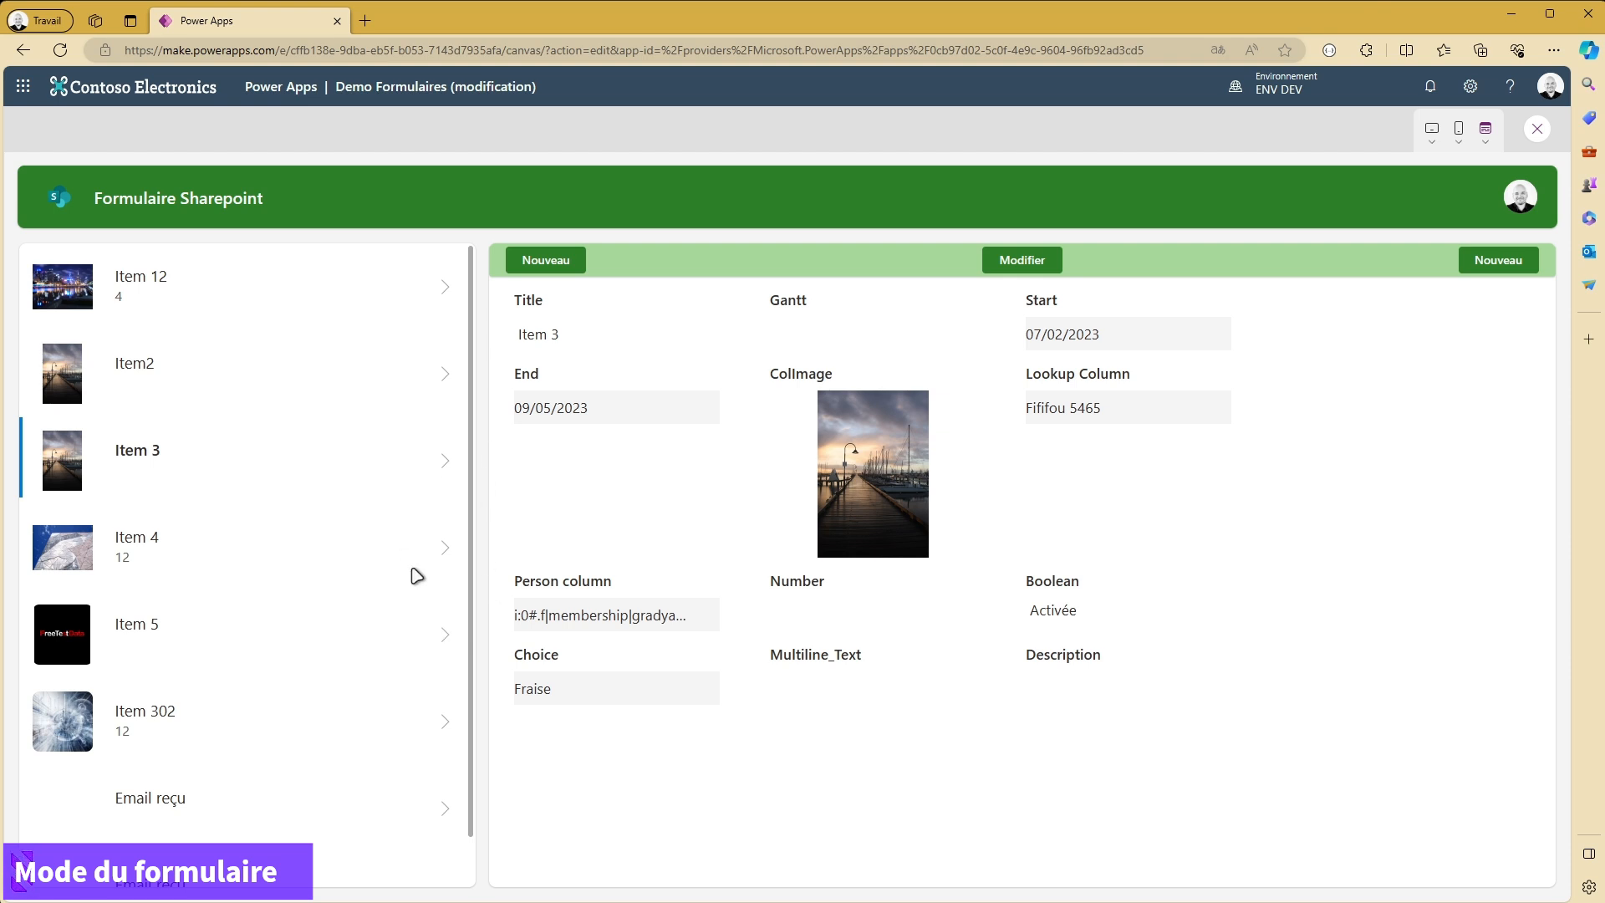
click(547, 260)
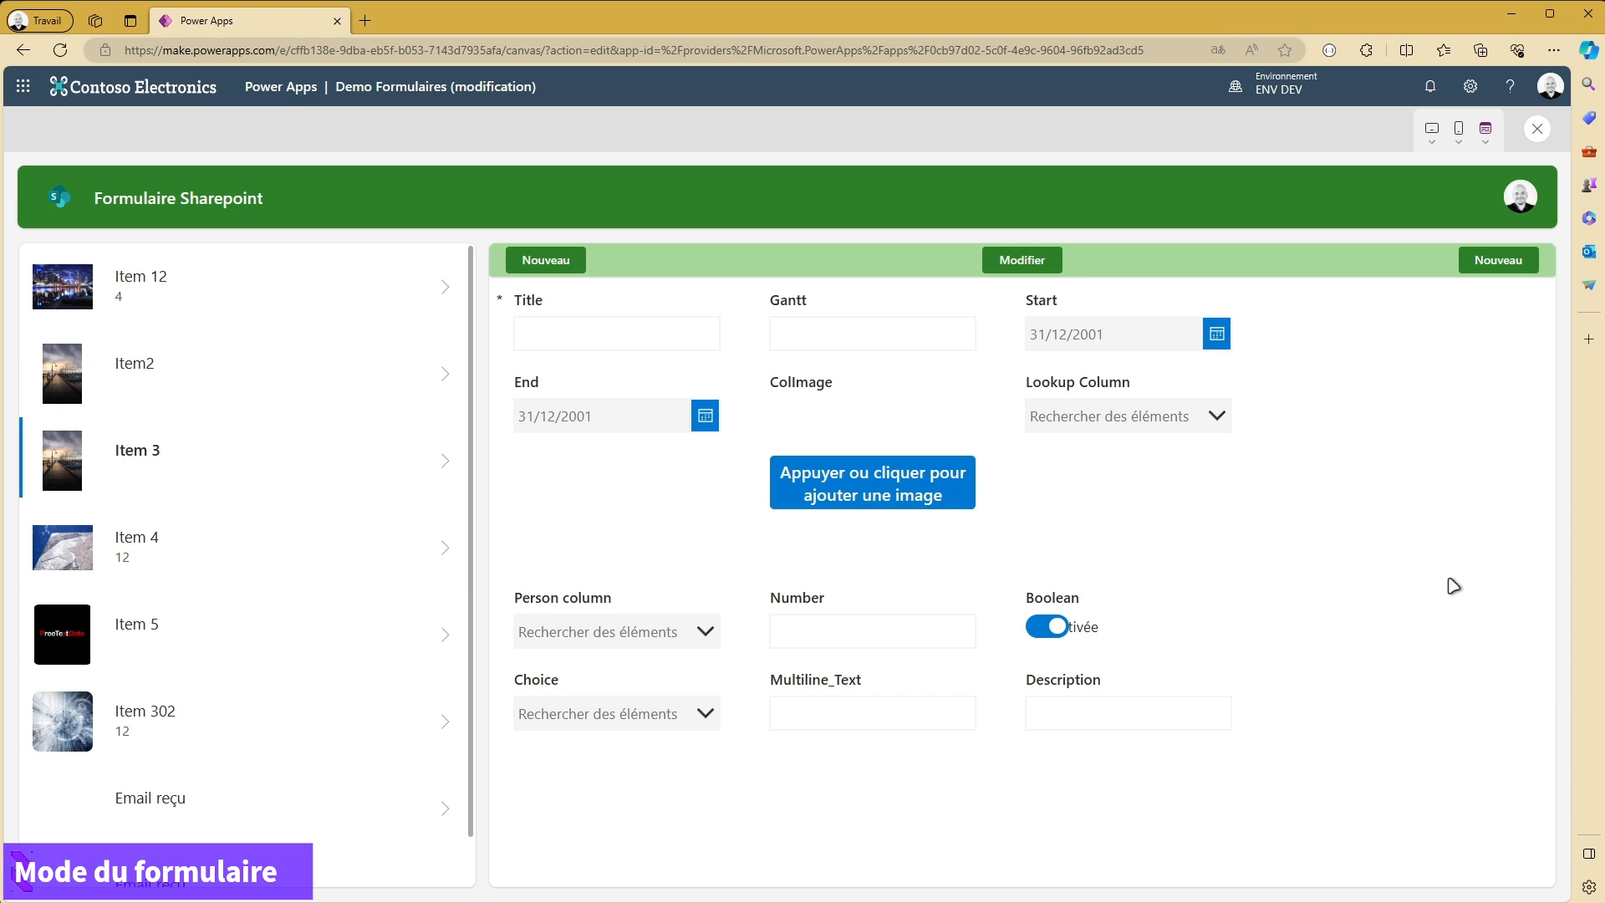
click(449, 368)
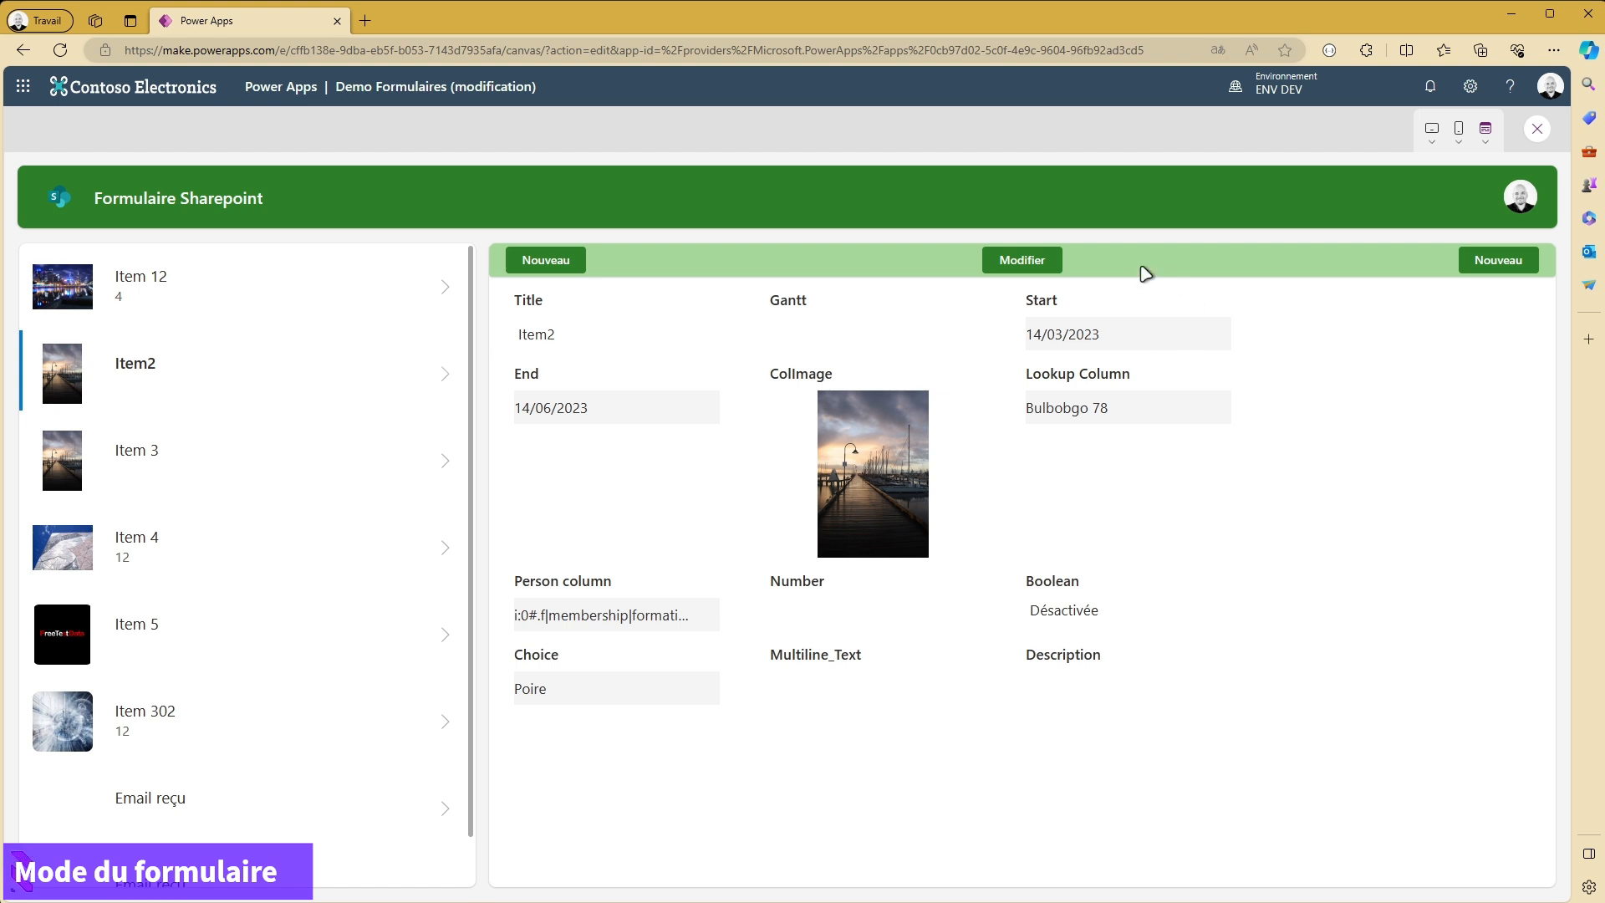
click(1018, 266)
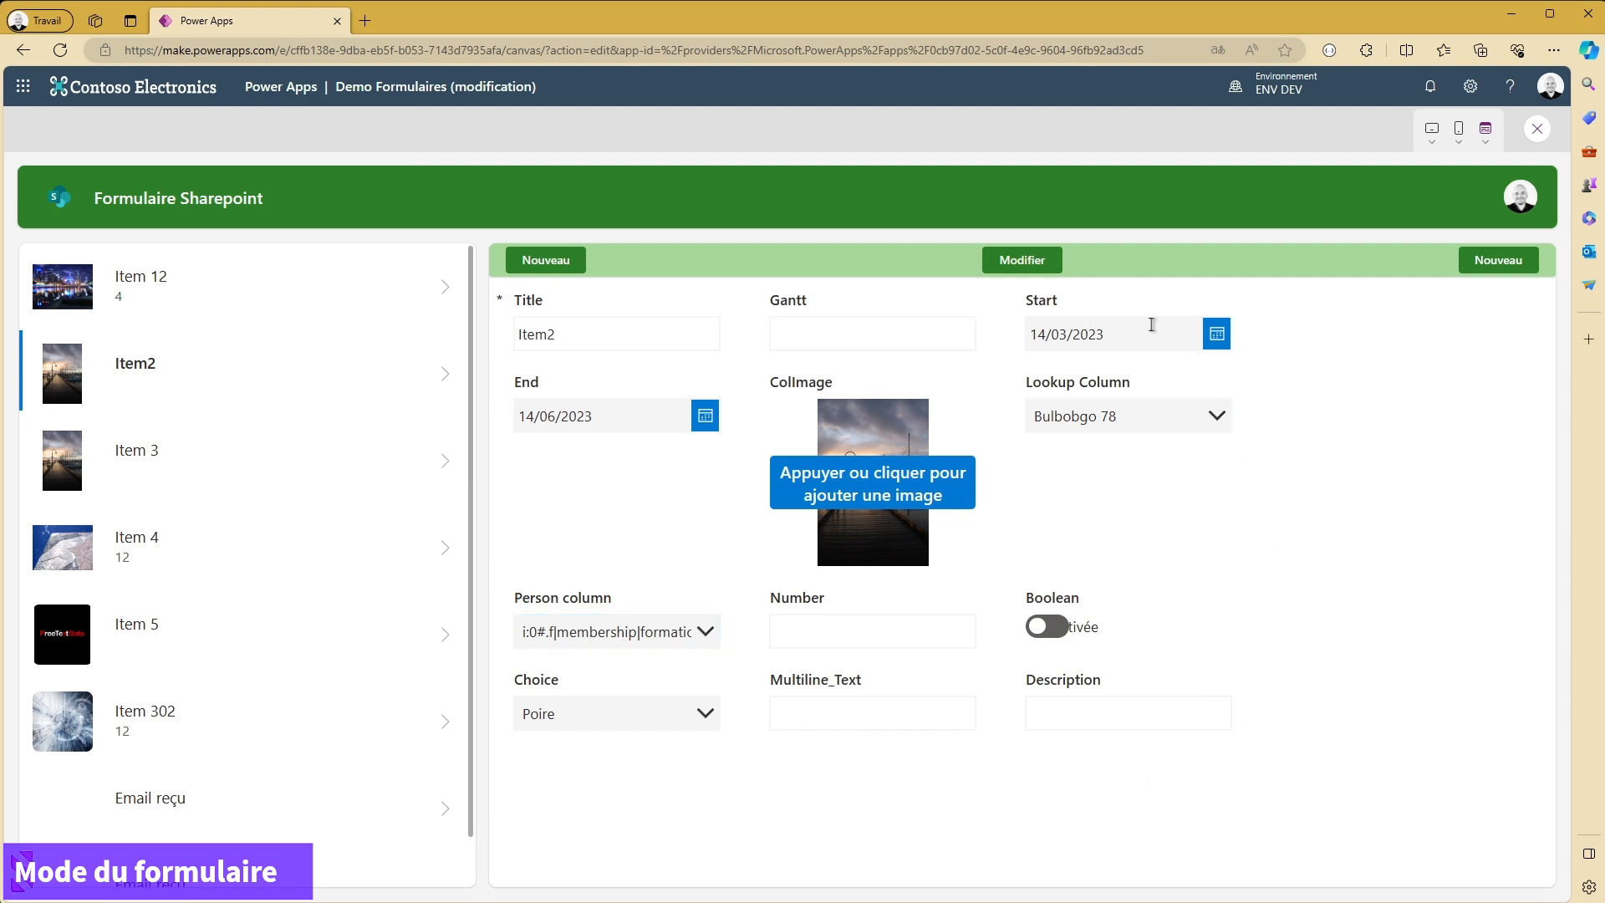
- Set Item2's Start date to 15/03/2023 and its Lookup Column to Fififou 5465 in the form, and close the preview
click(1219, 337)
click(687, 527)
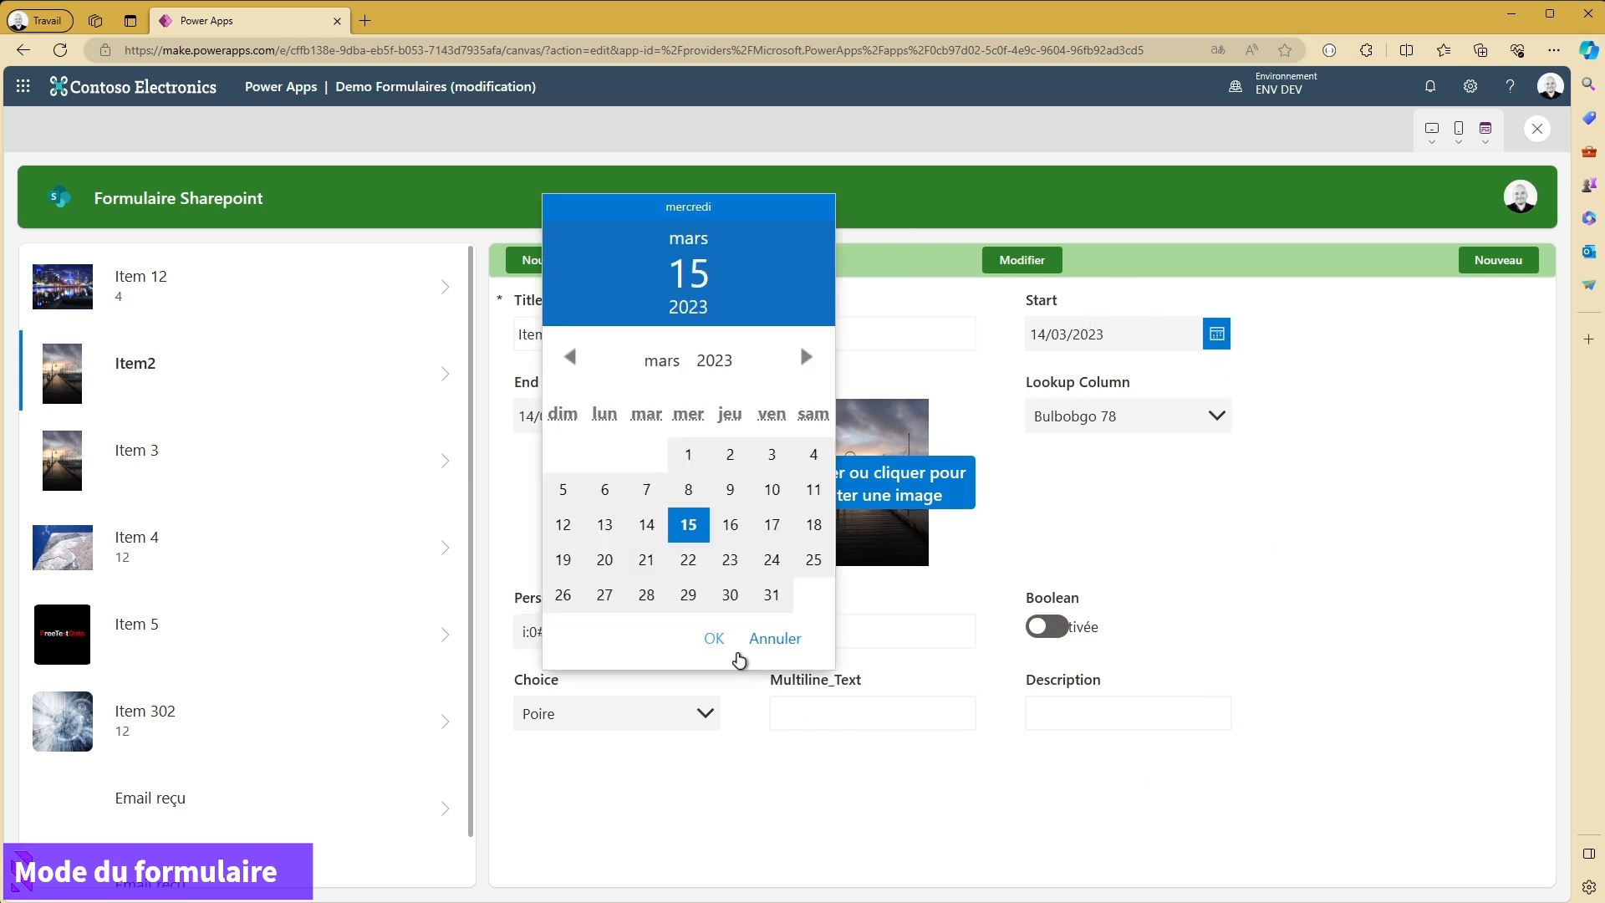
click(715, 640)
click(1218, 418)
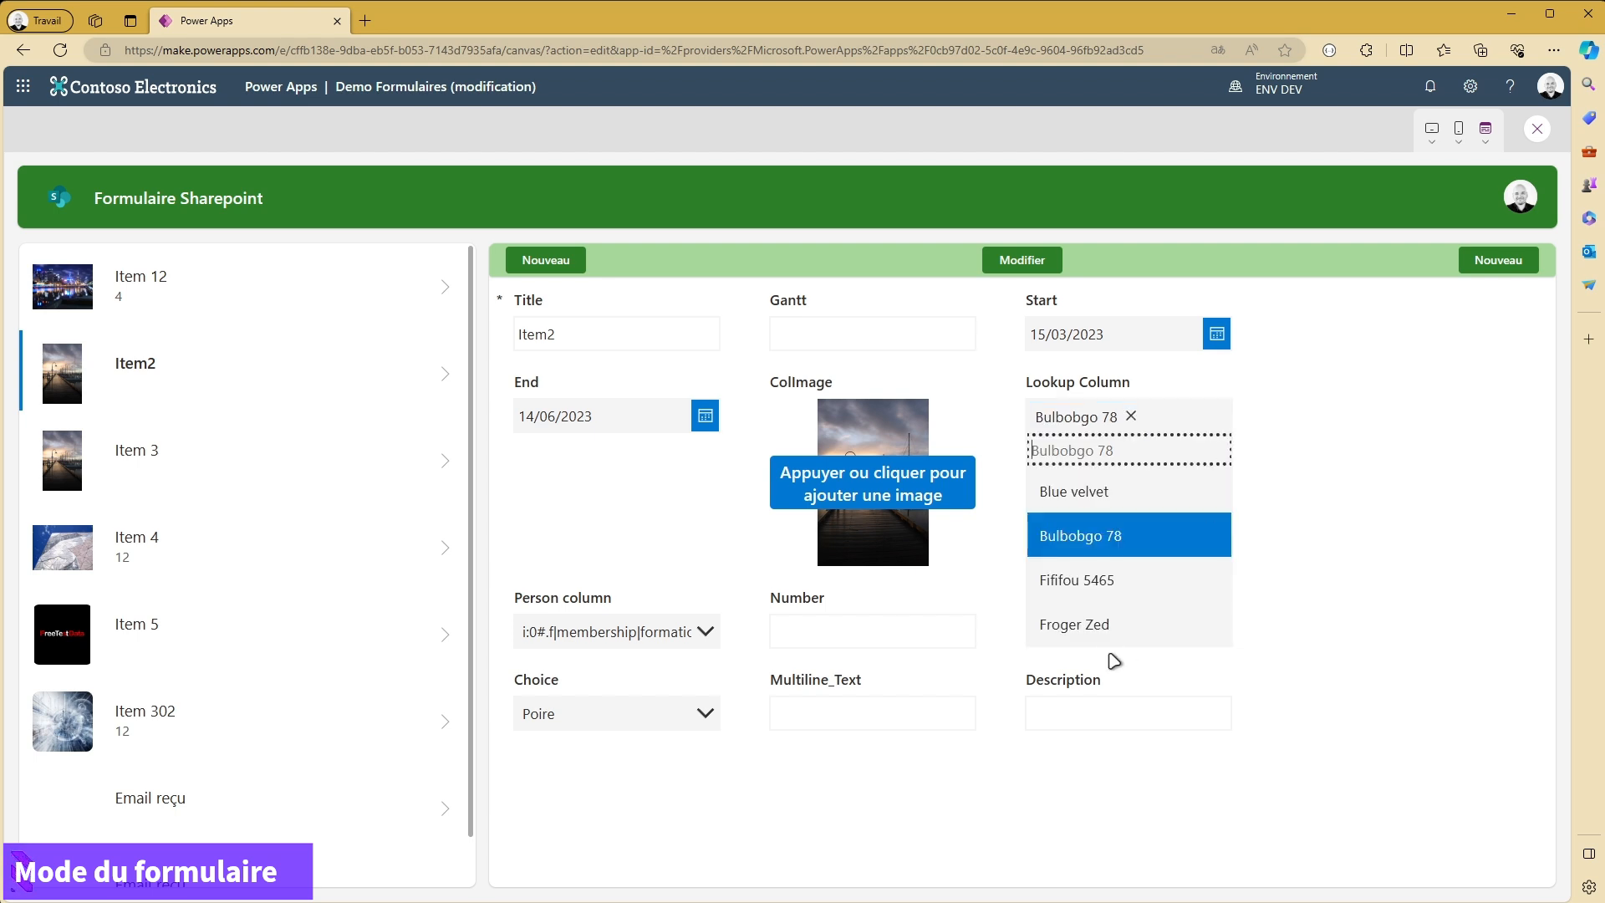
click(1108, 590)
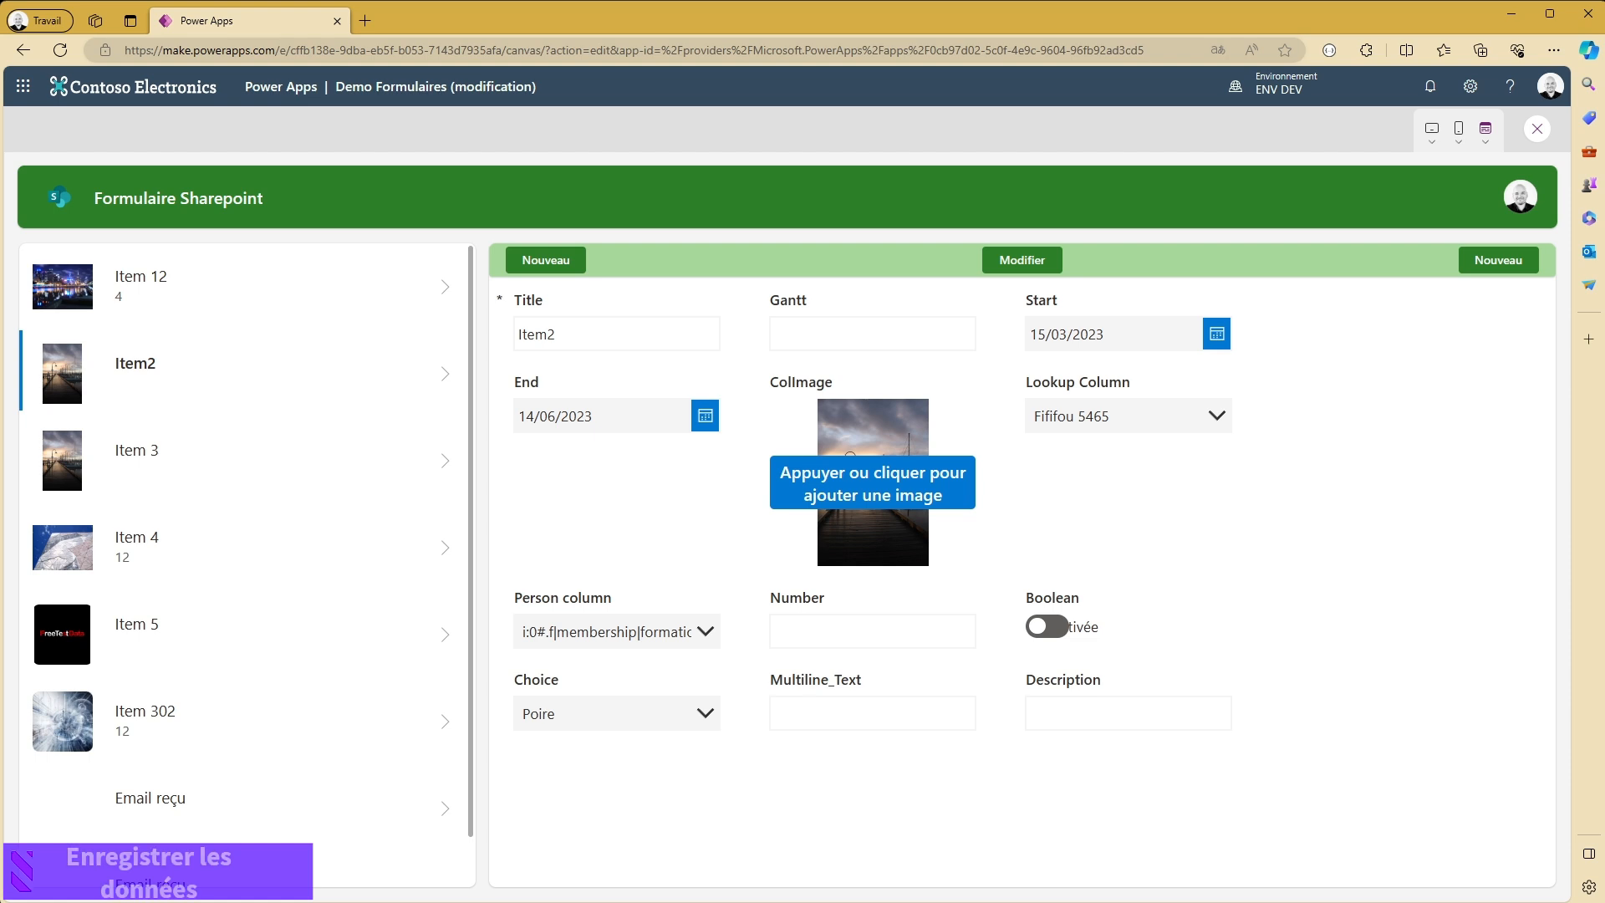
click(1538, 129)
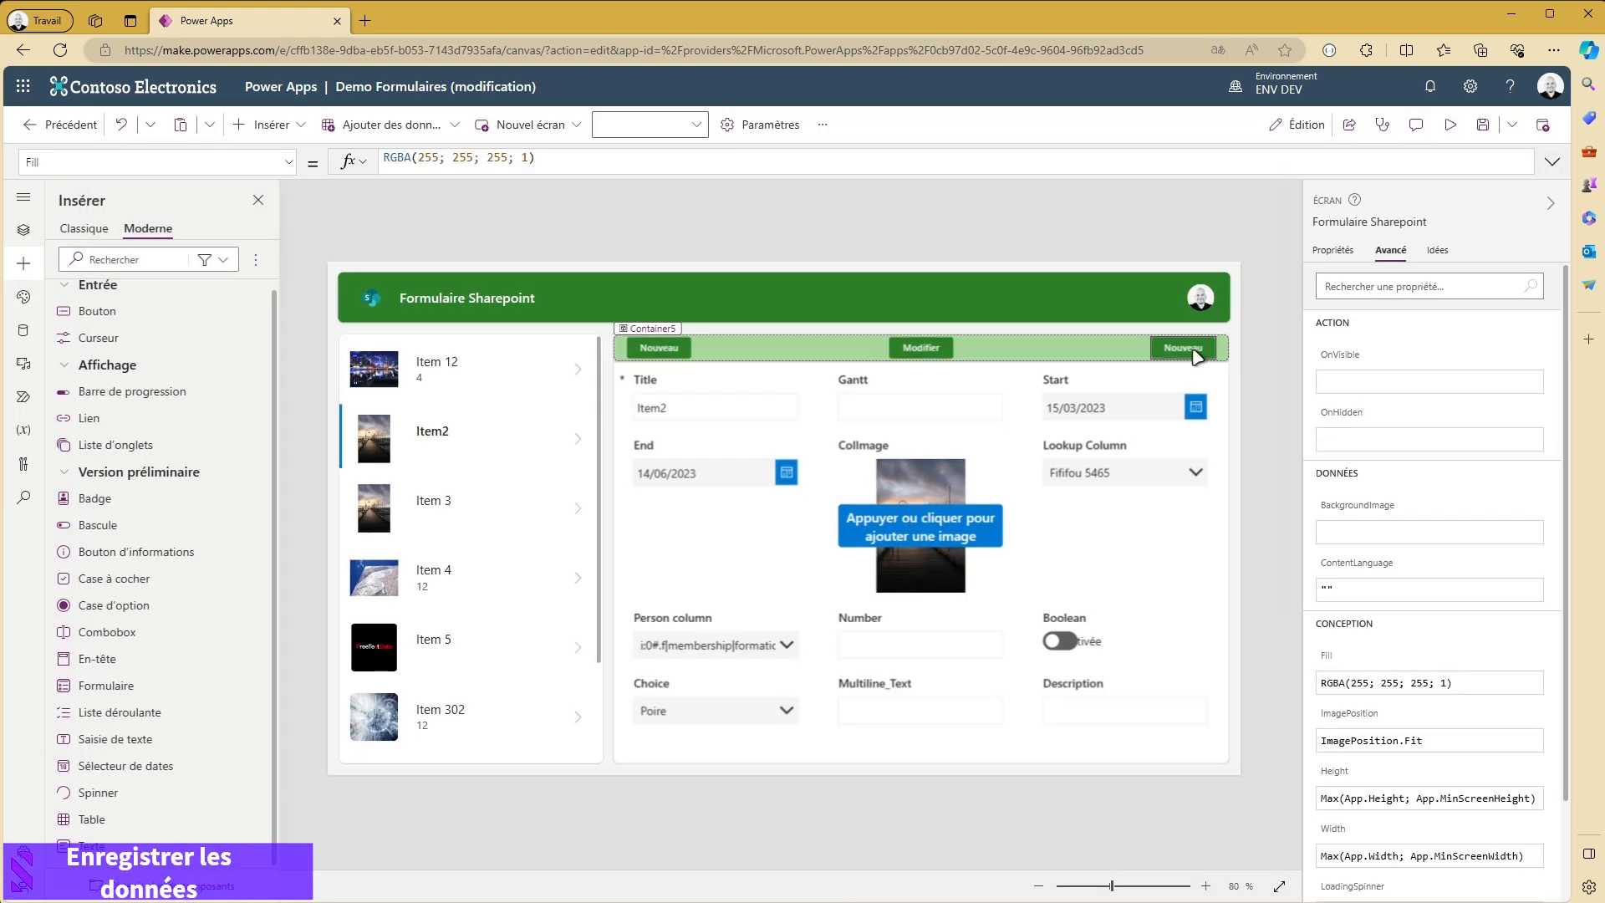
- Change the text of the duplicated Nouveau button at the end of the button bar to "Enregistrer"
click(1196, 351)
double_click(422, 163)
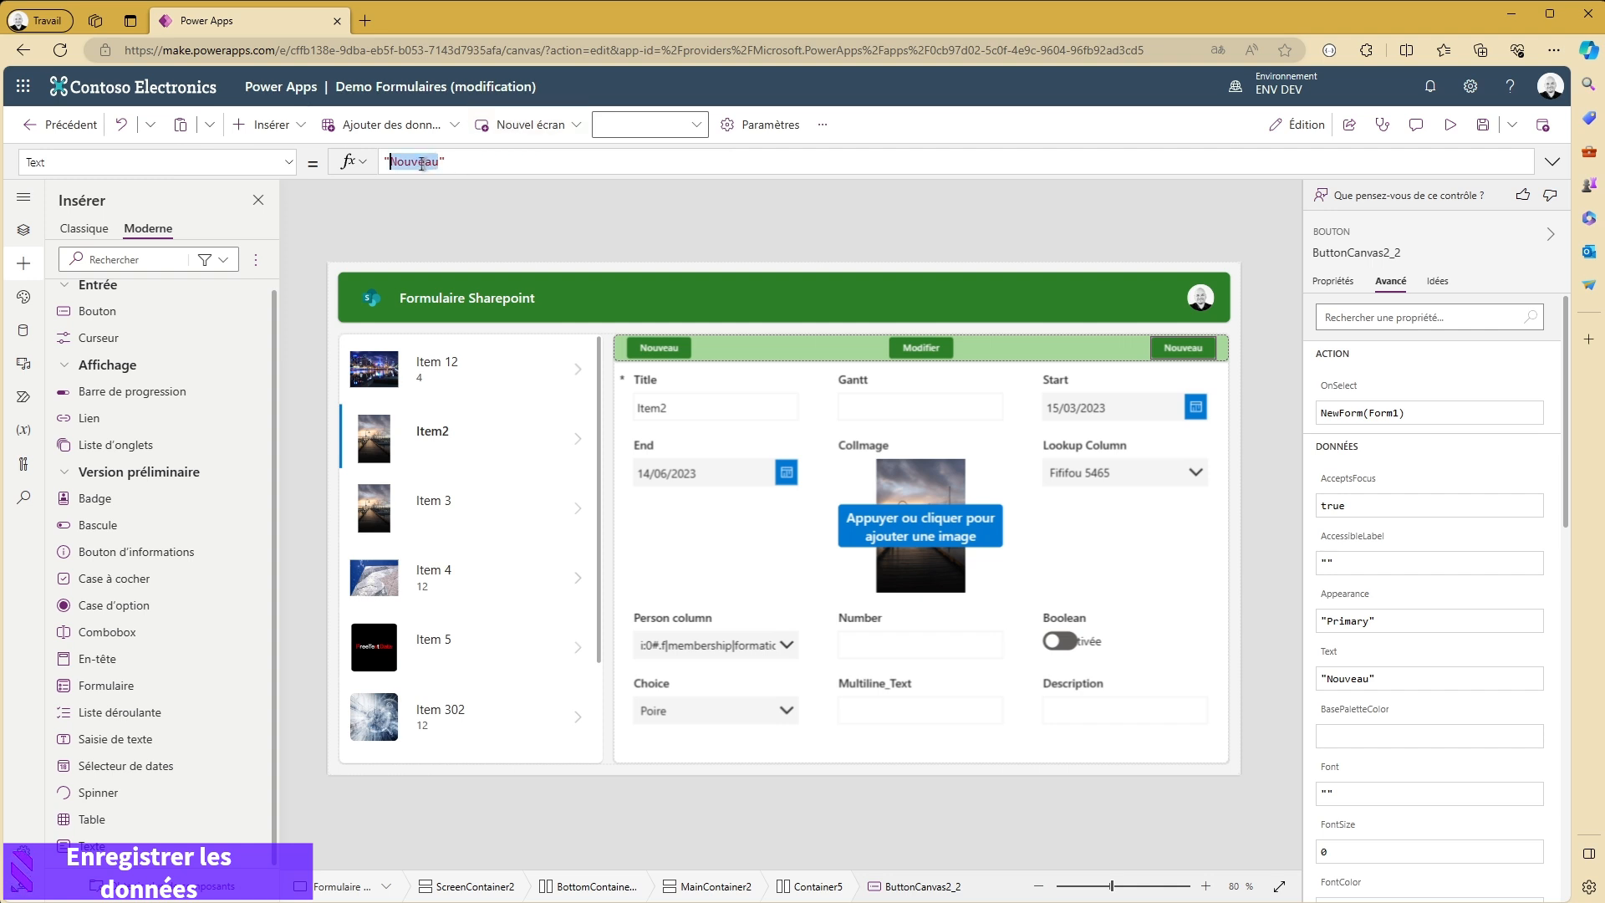
text(E)
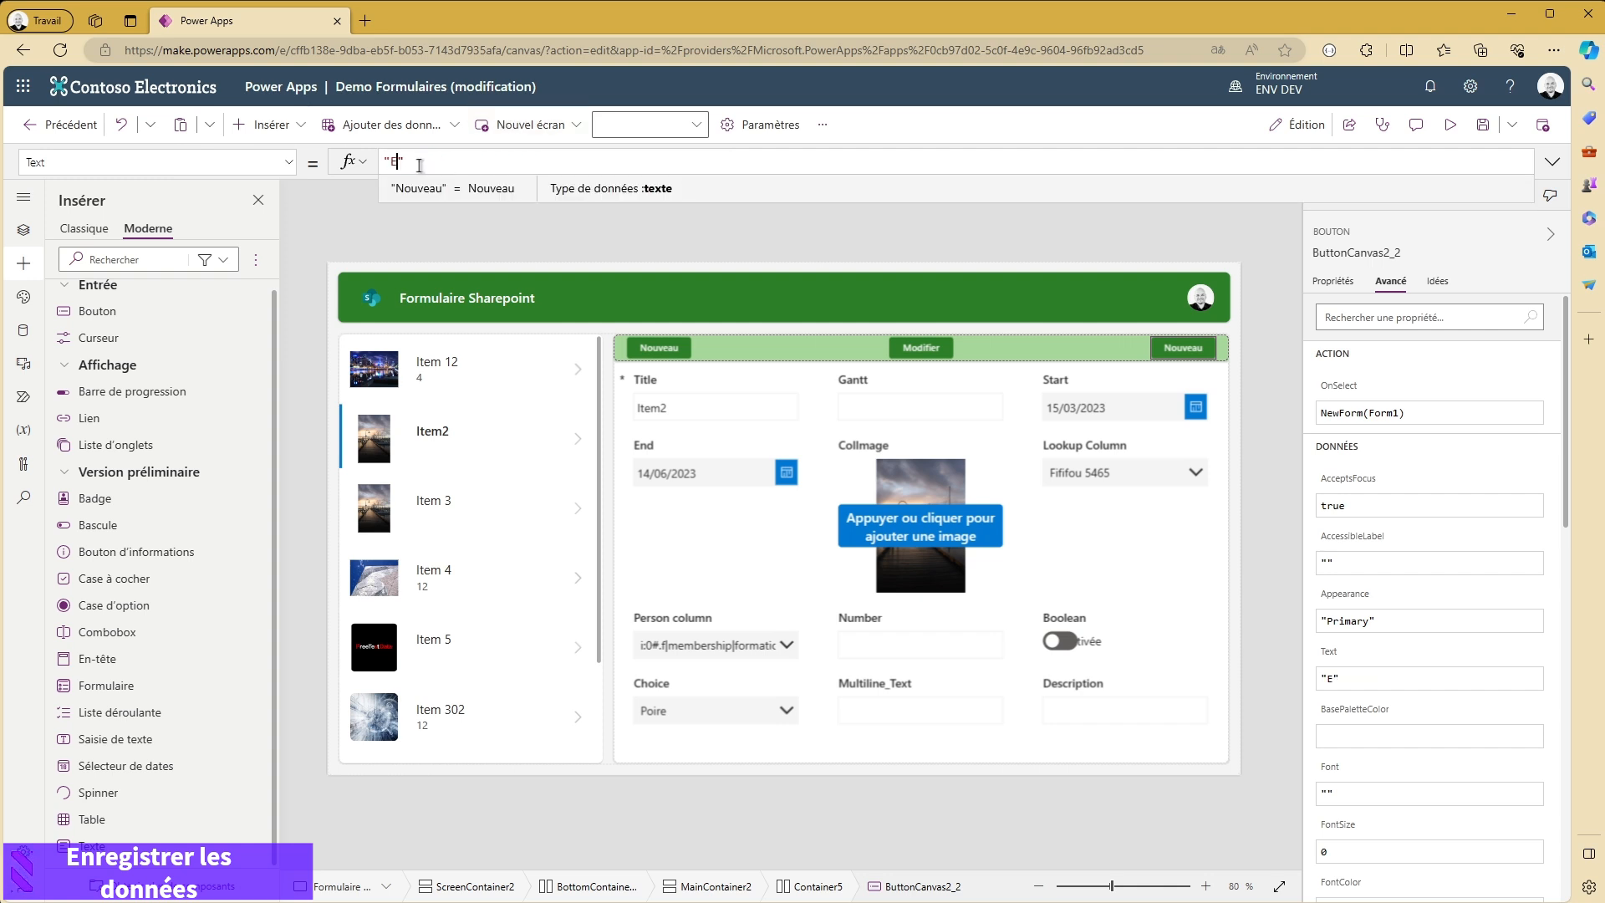
text(nregistrer)
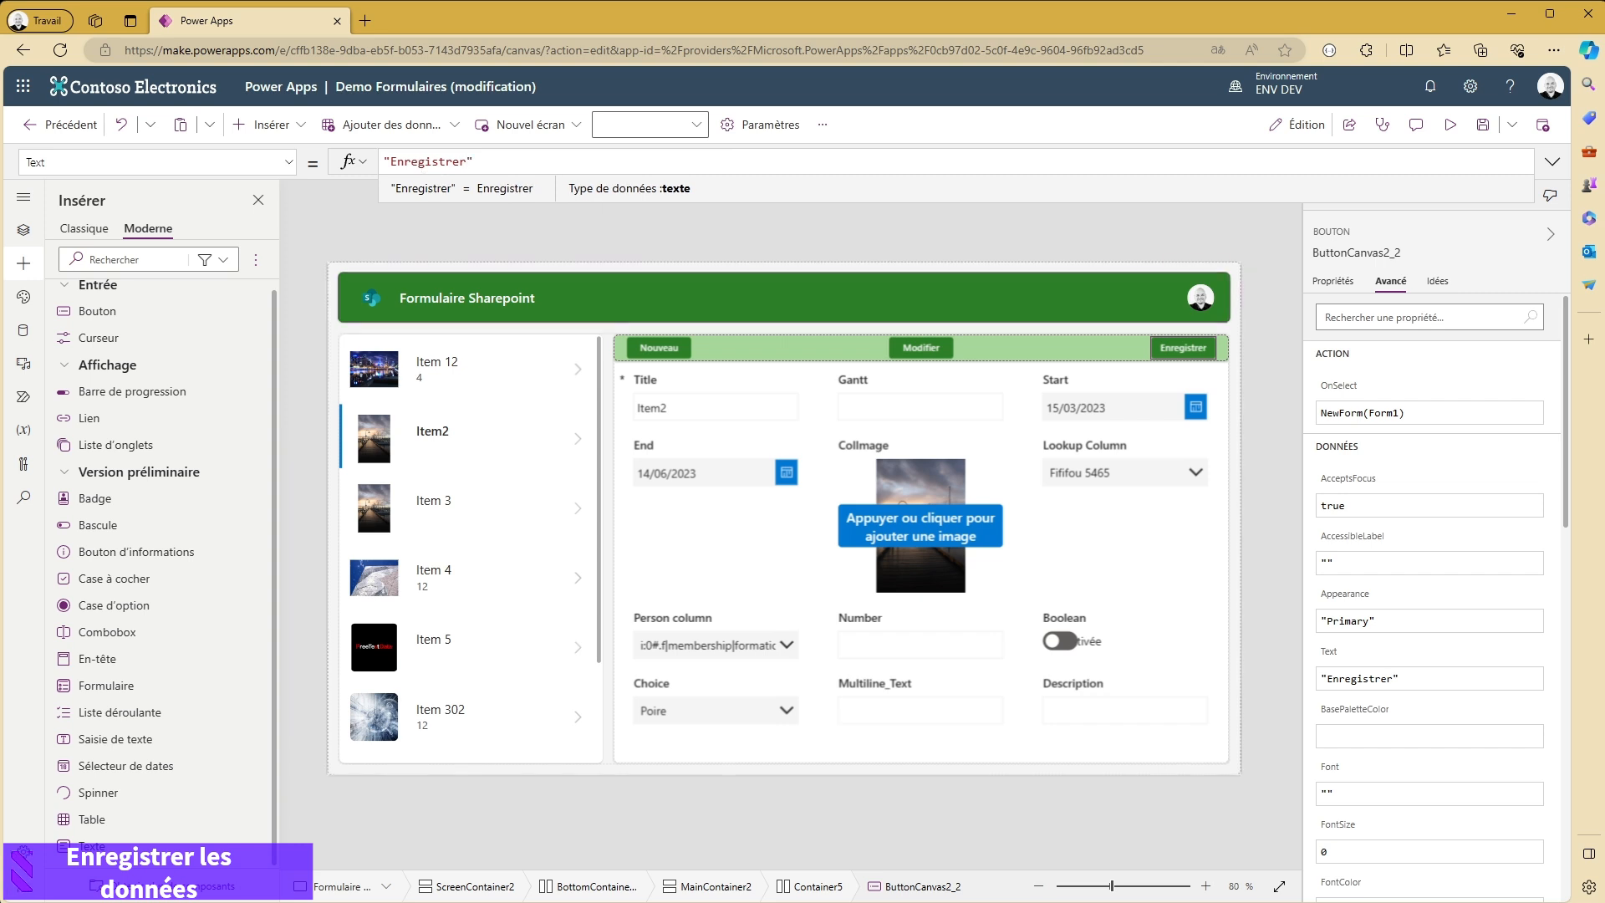
click(1255, 344)
click(1193, 349)
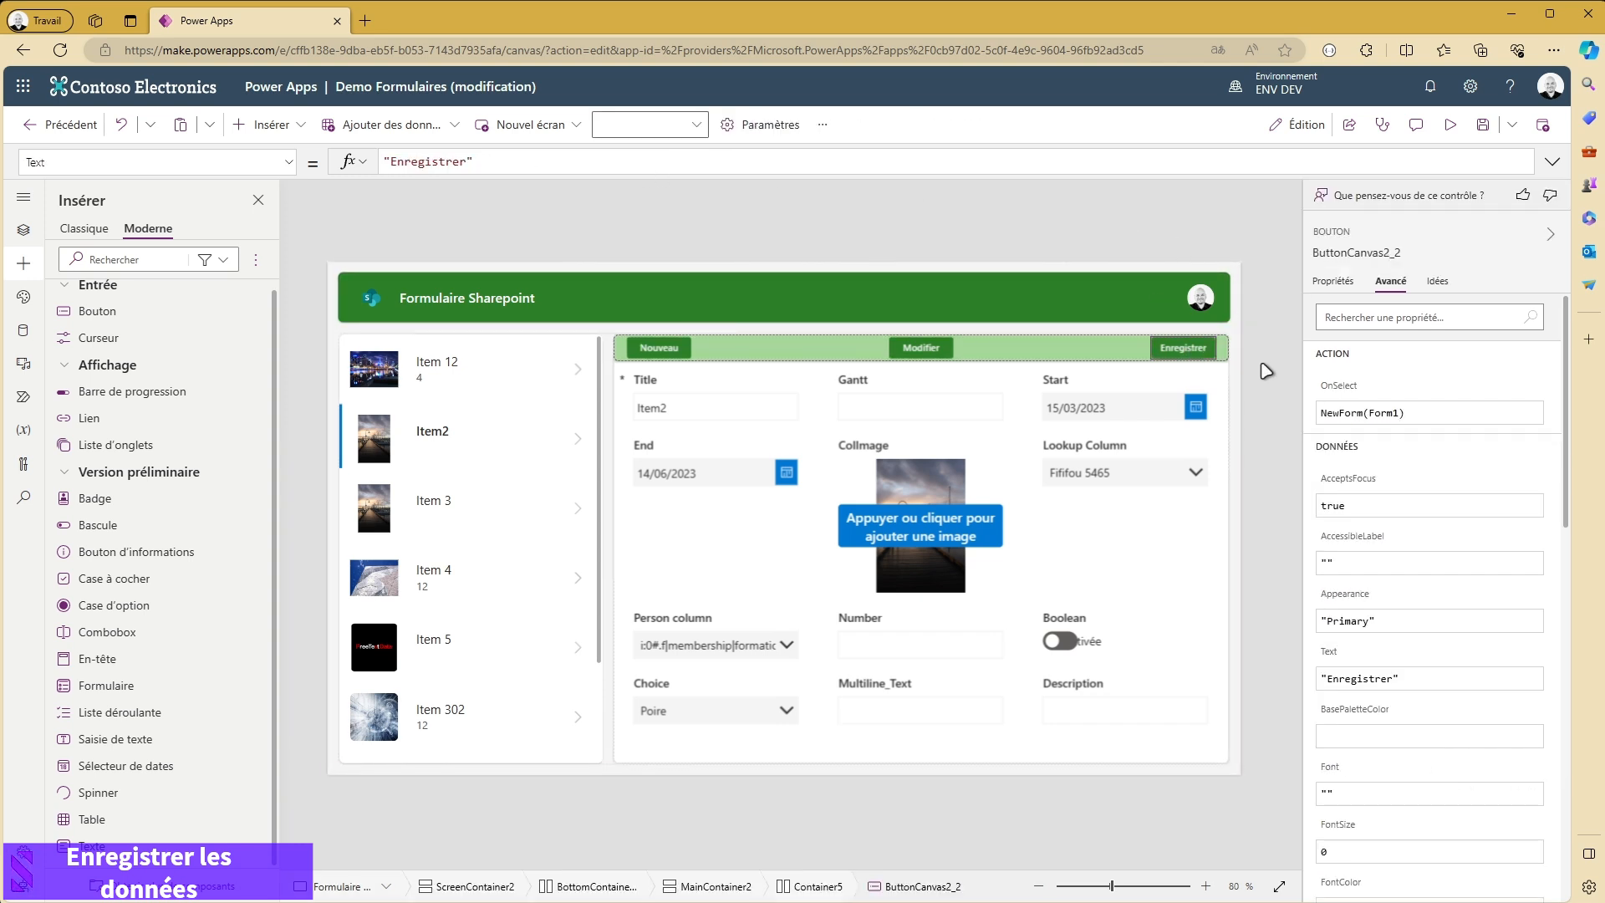
- Replace the Enregistrer button's OnSelect formula with SubmitForm(Form1)
click(1342, 410)
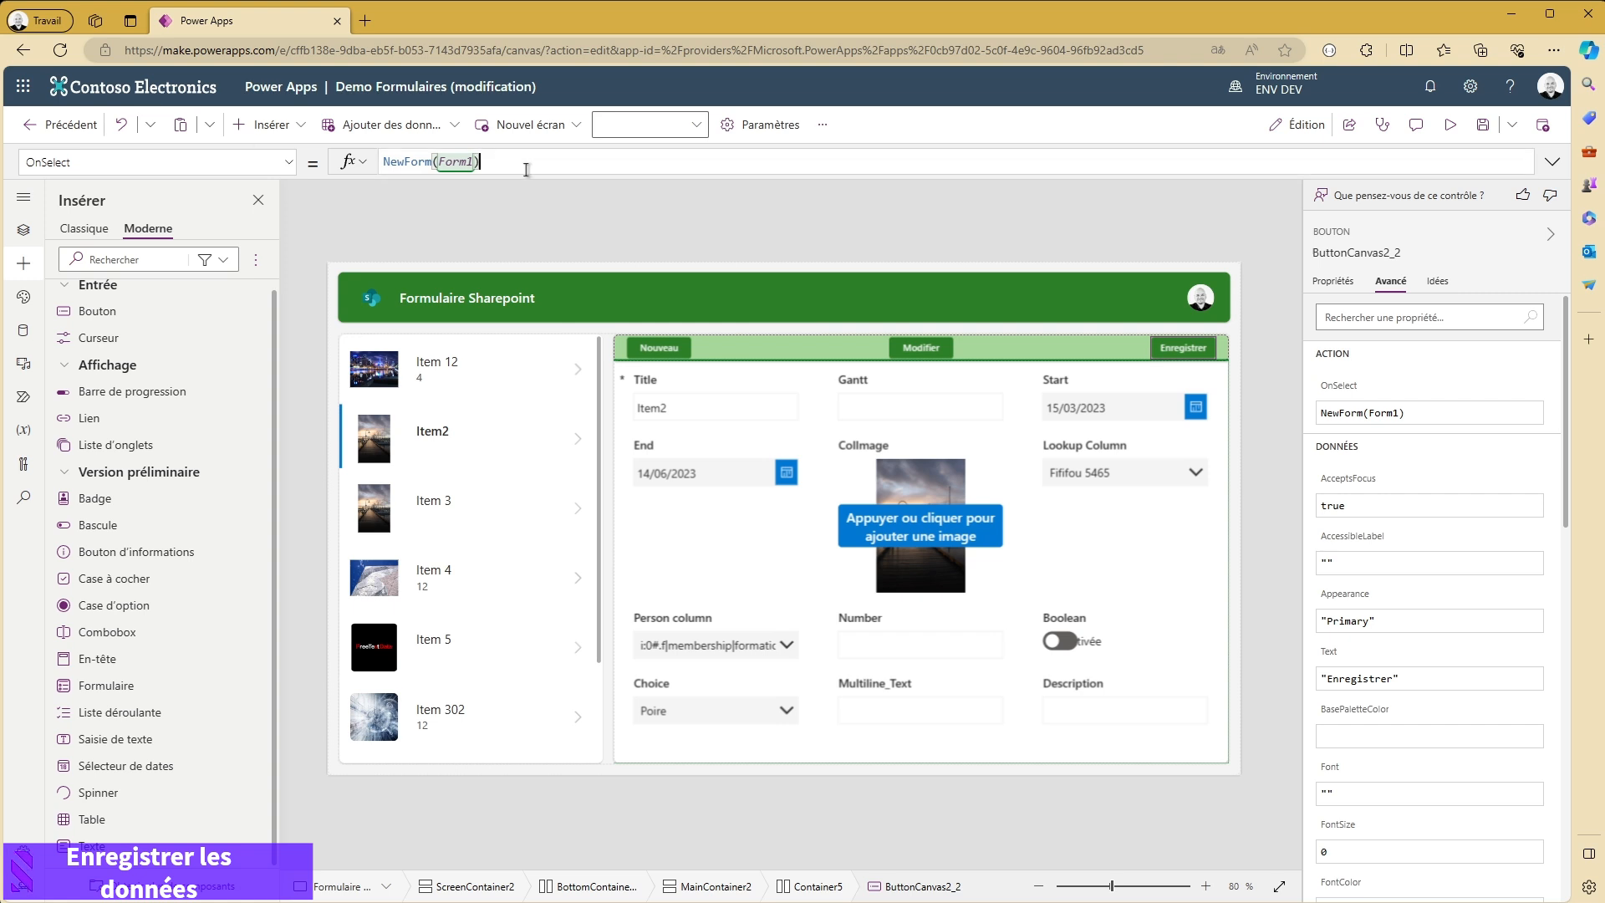
key(ctrl+a)
text(subm)
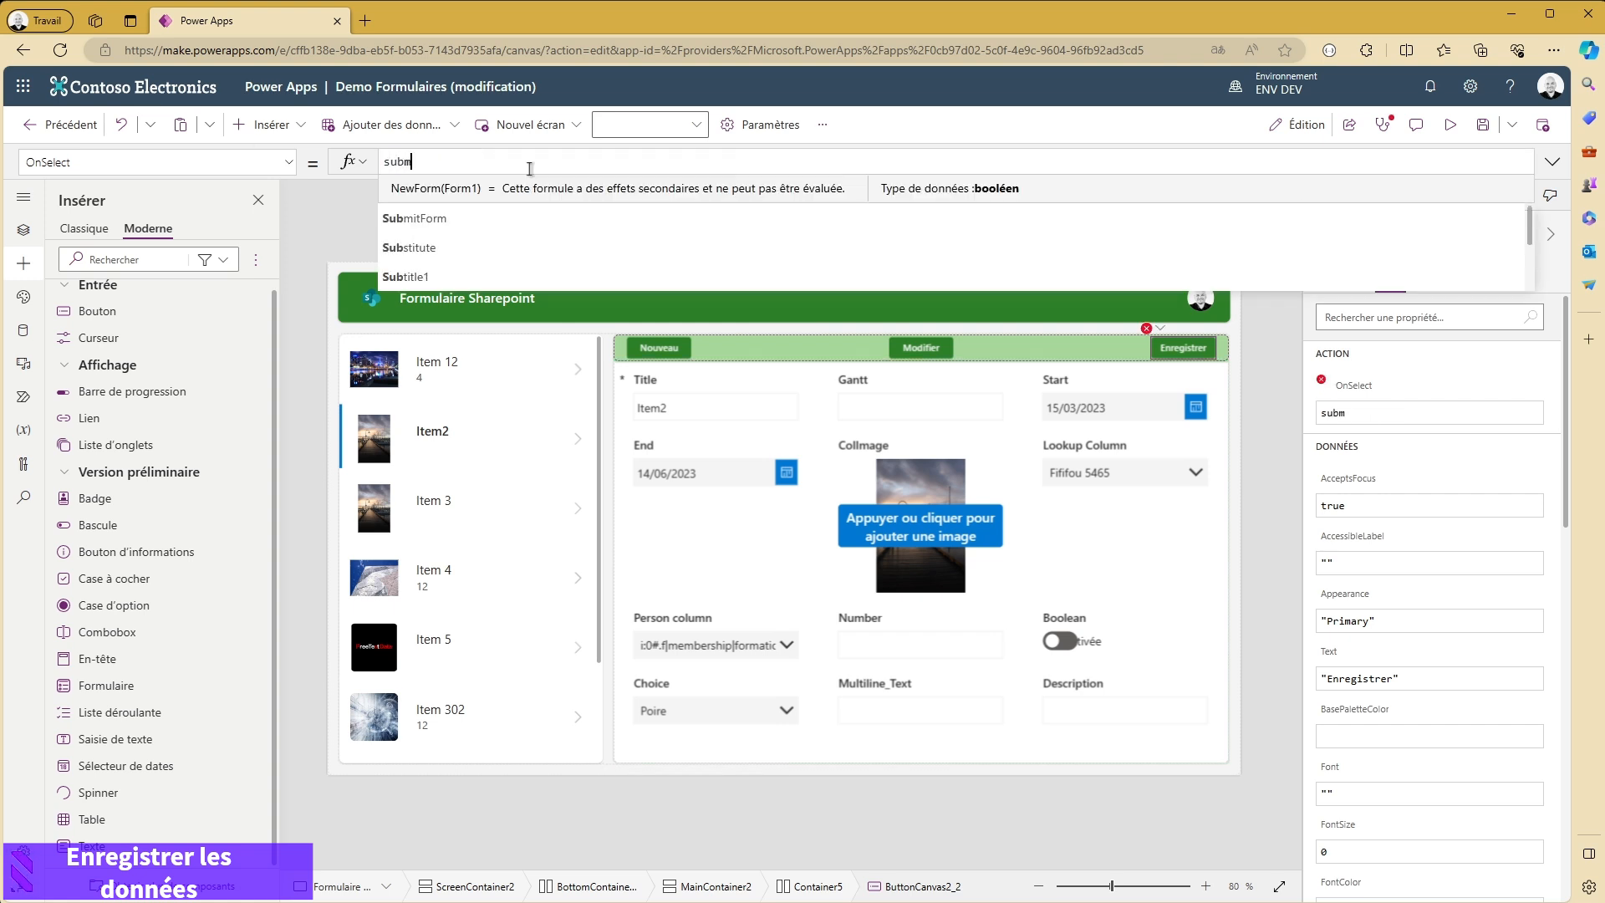
text(it)
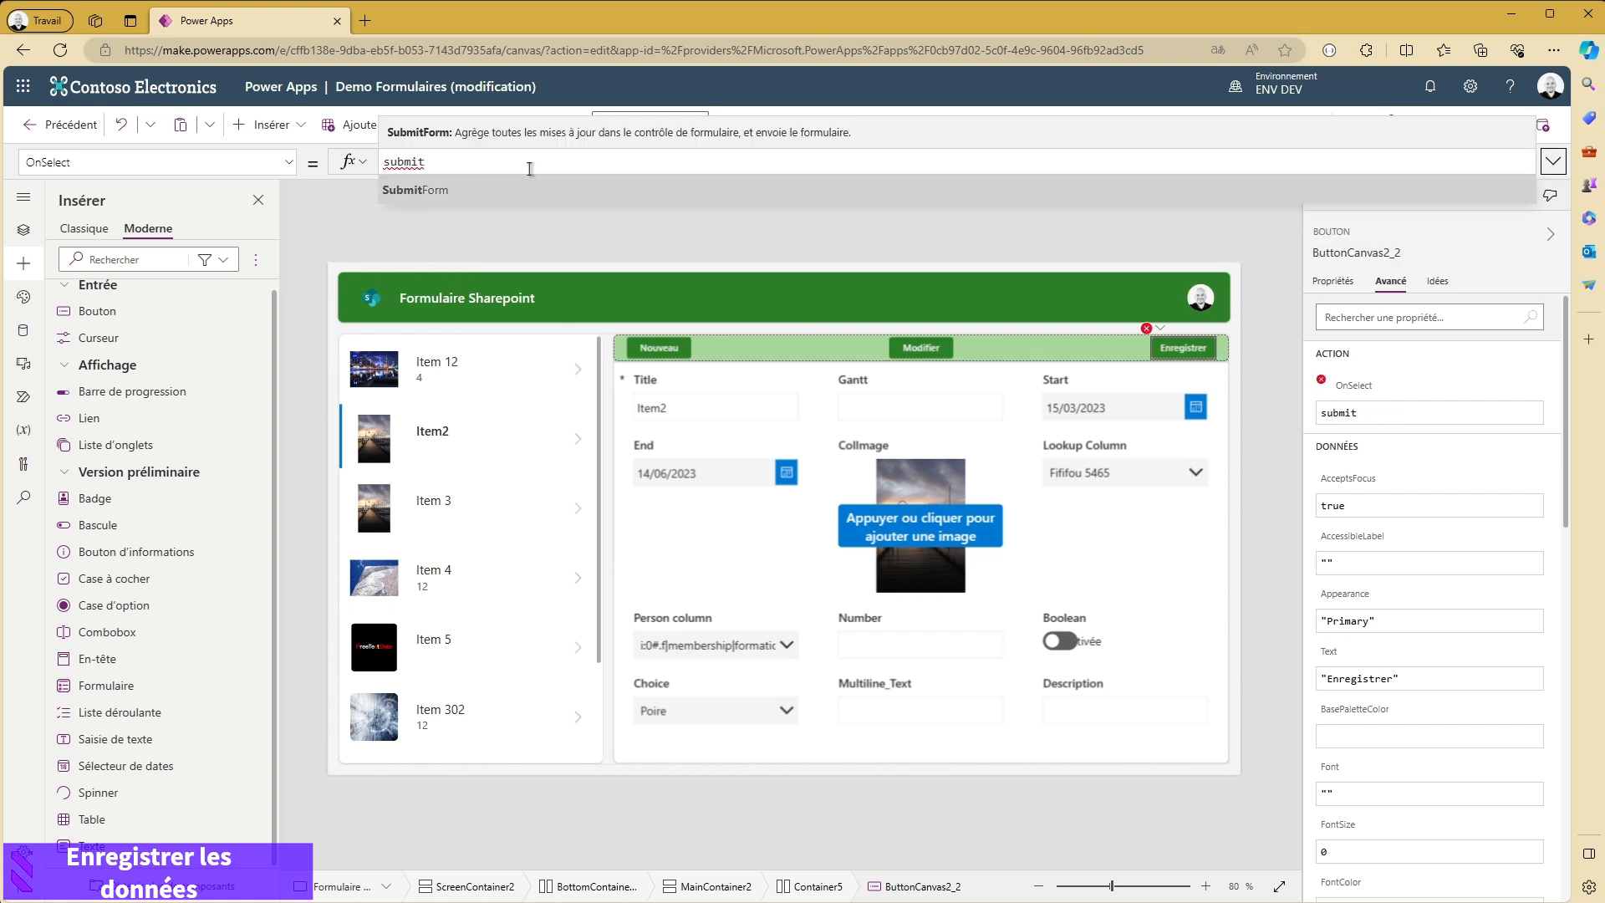
key(Tab)
text(F)
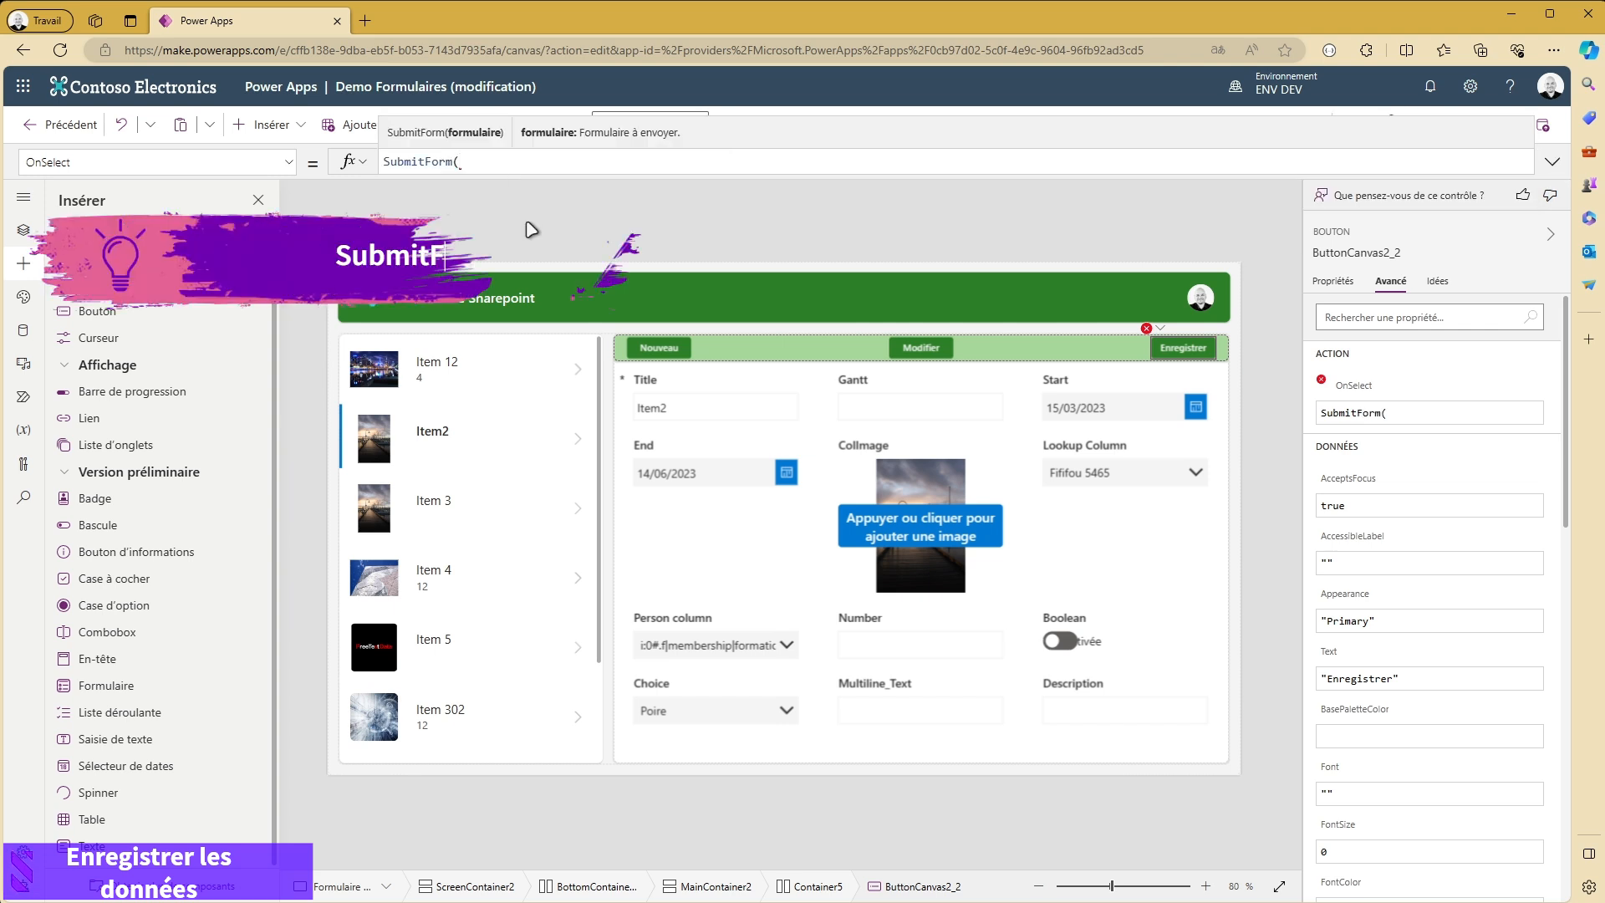
text(orm)
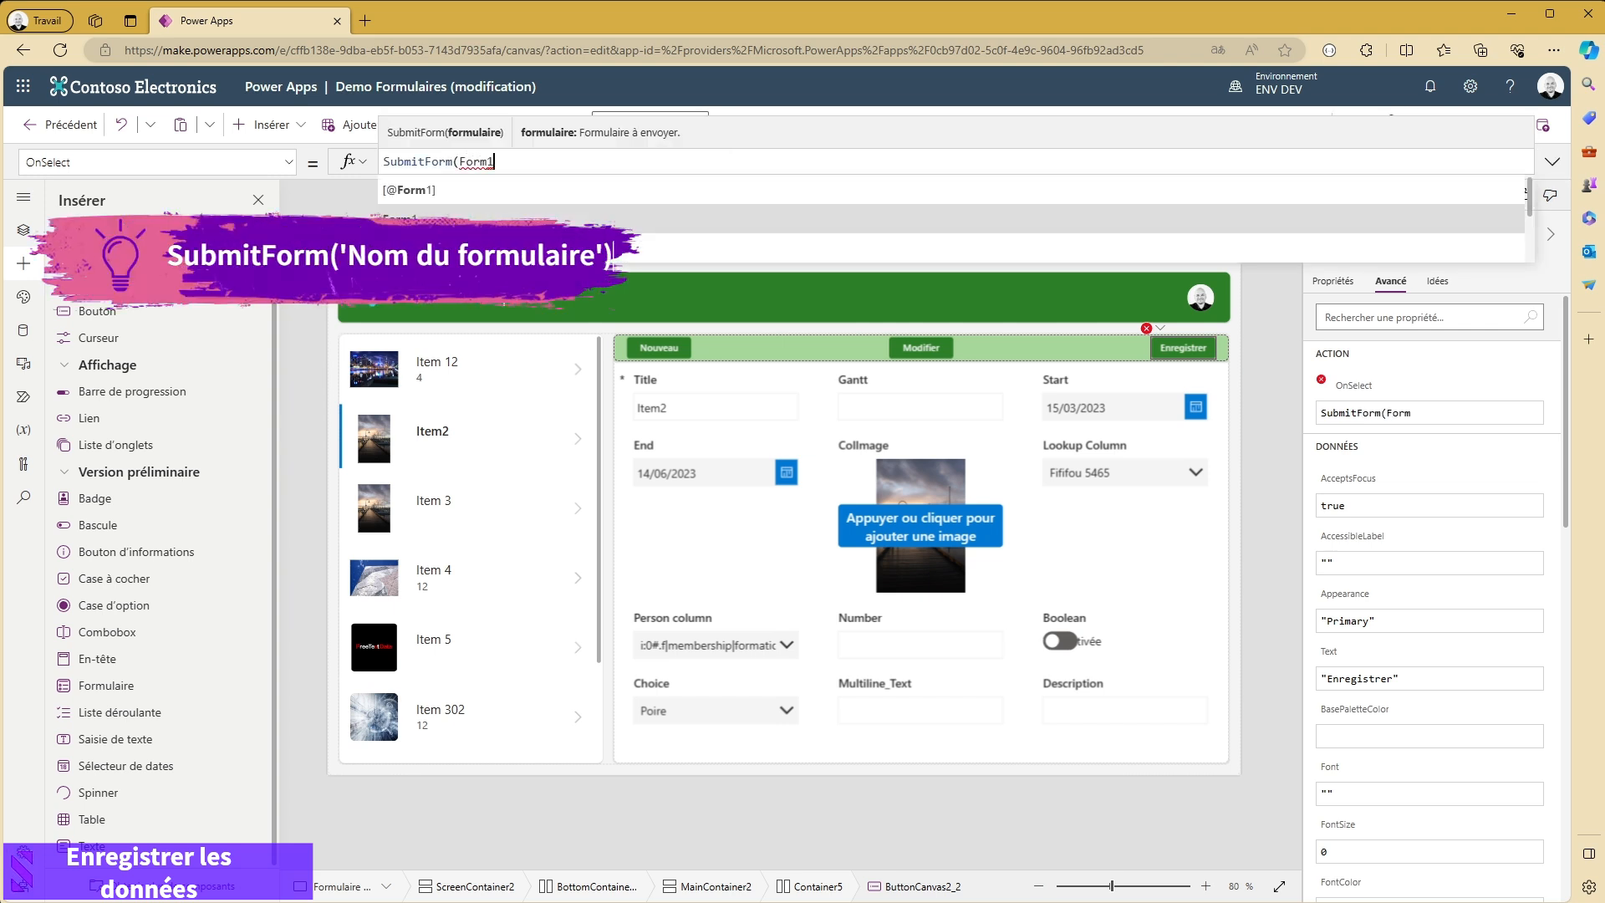
text(1))
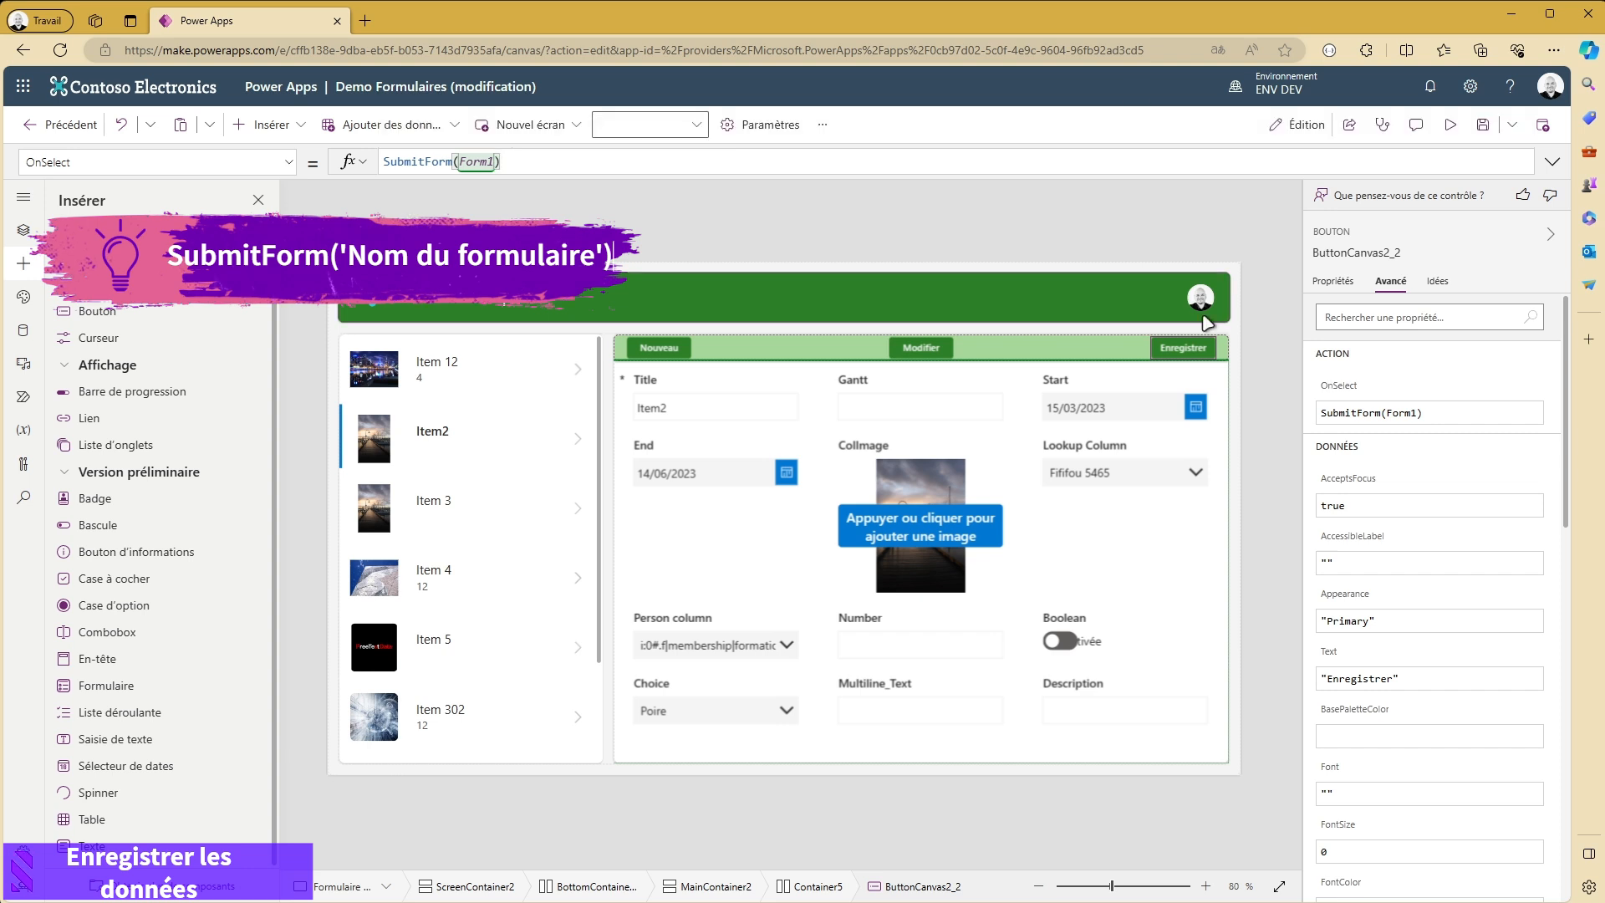
- Preview the app, open Item 3 in edit mode, change its Title to "Item 12" and save the record
click(1451, 131)
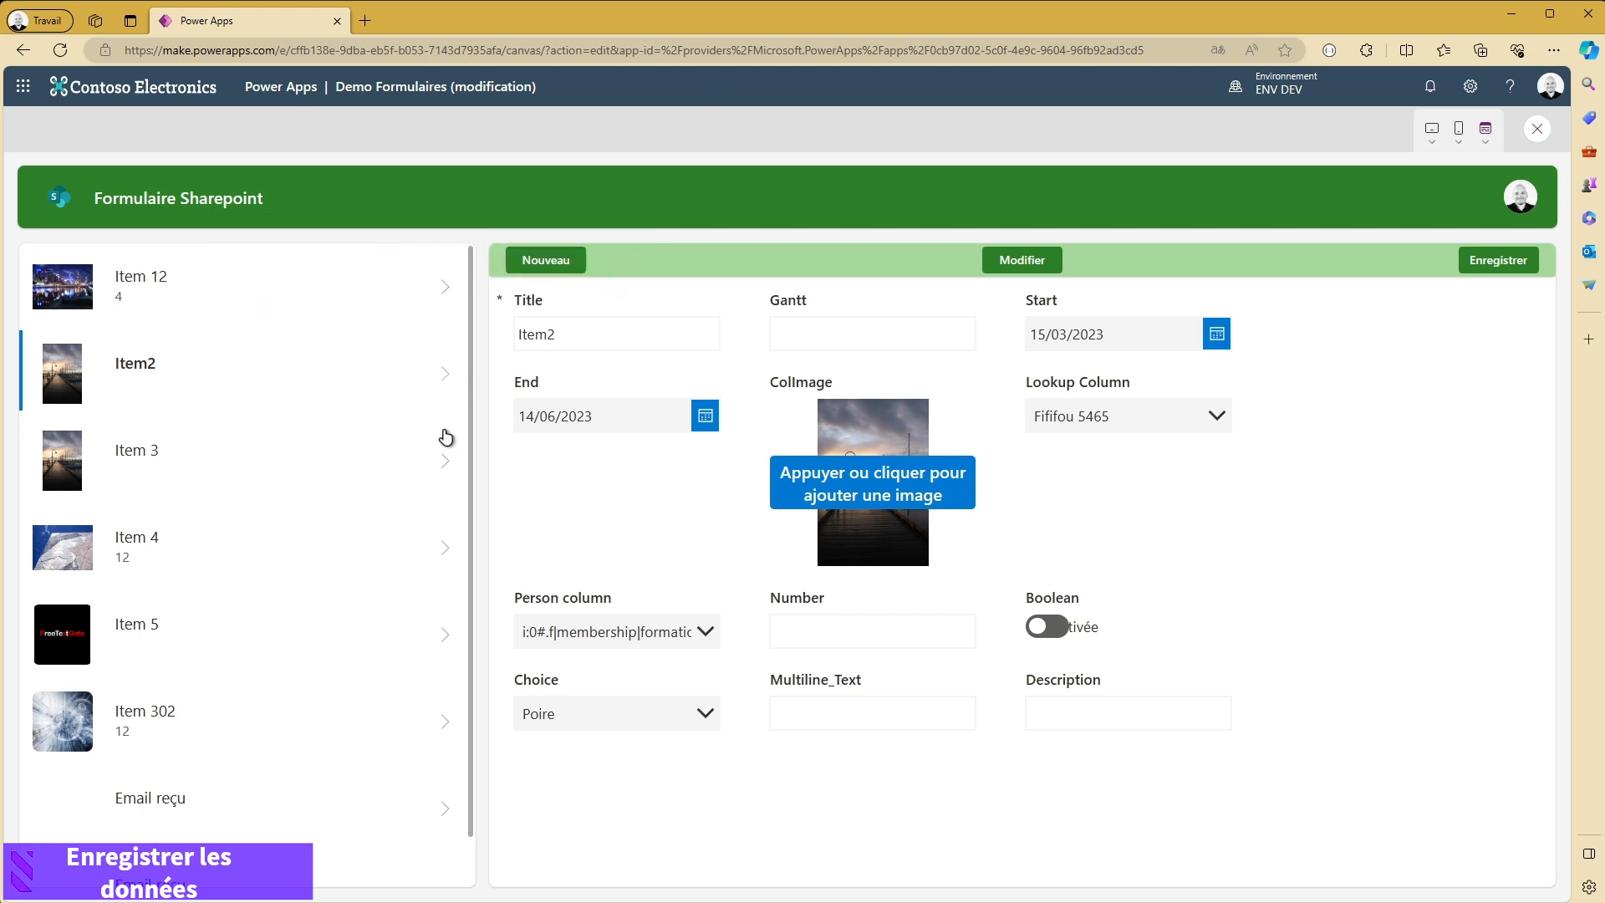
click(444, 460)
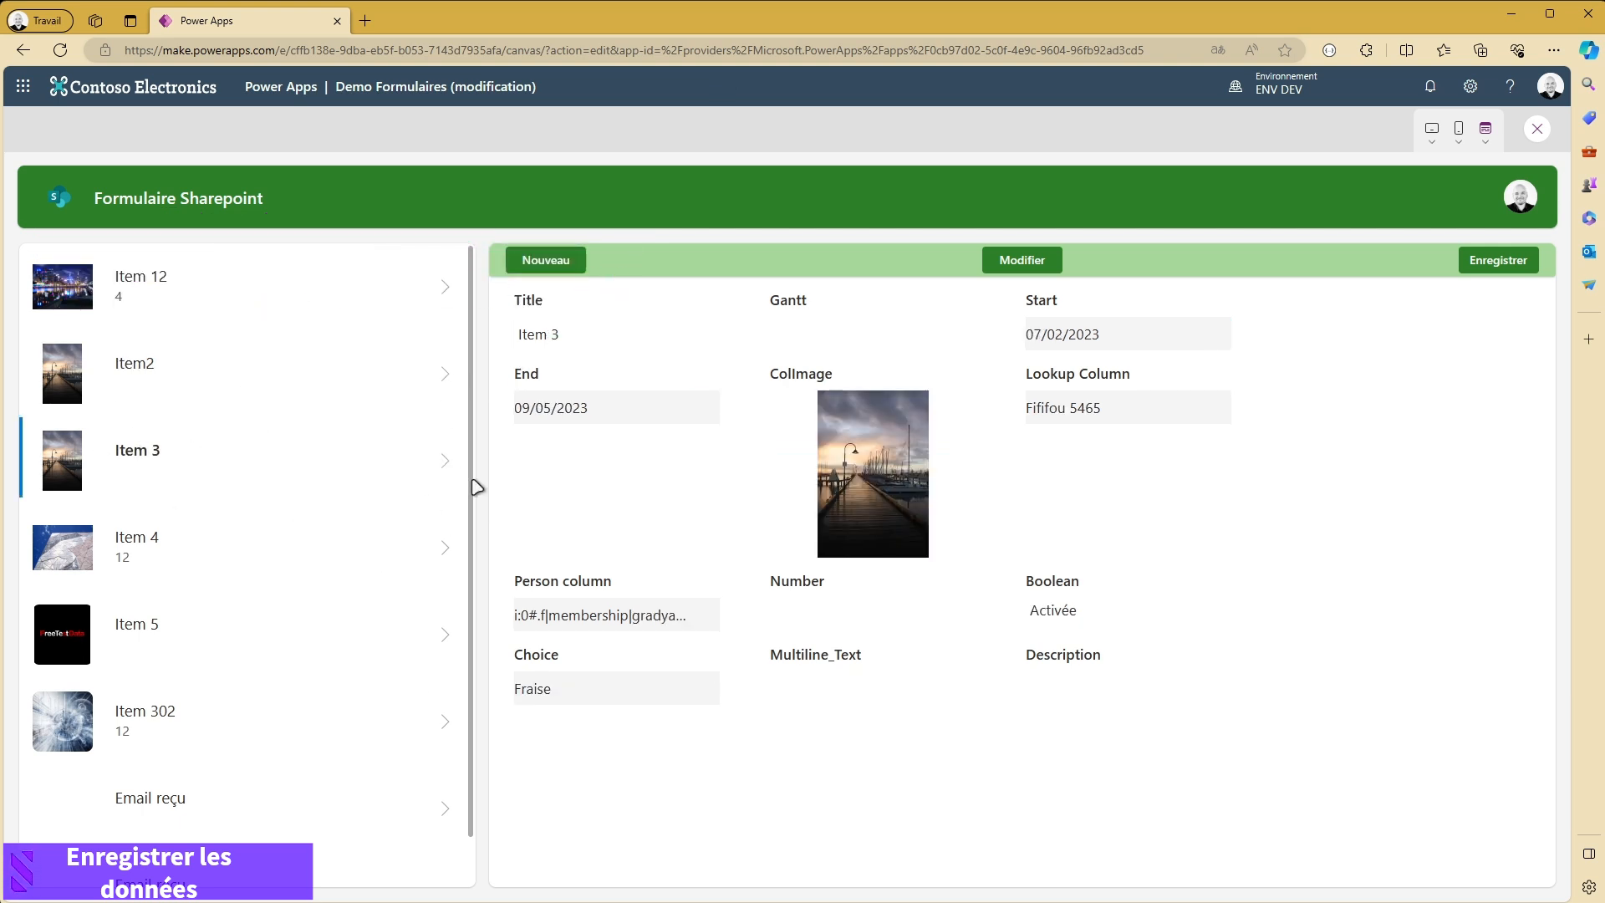
click(1009, 270)
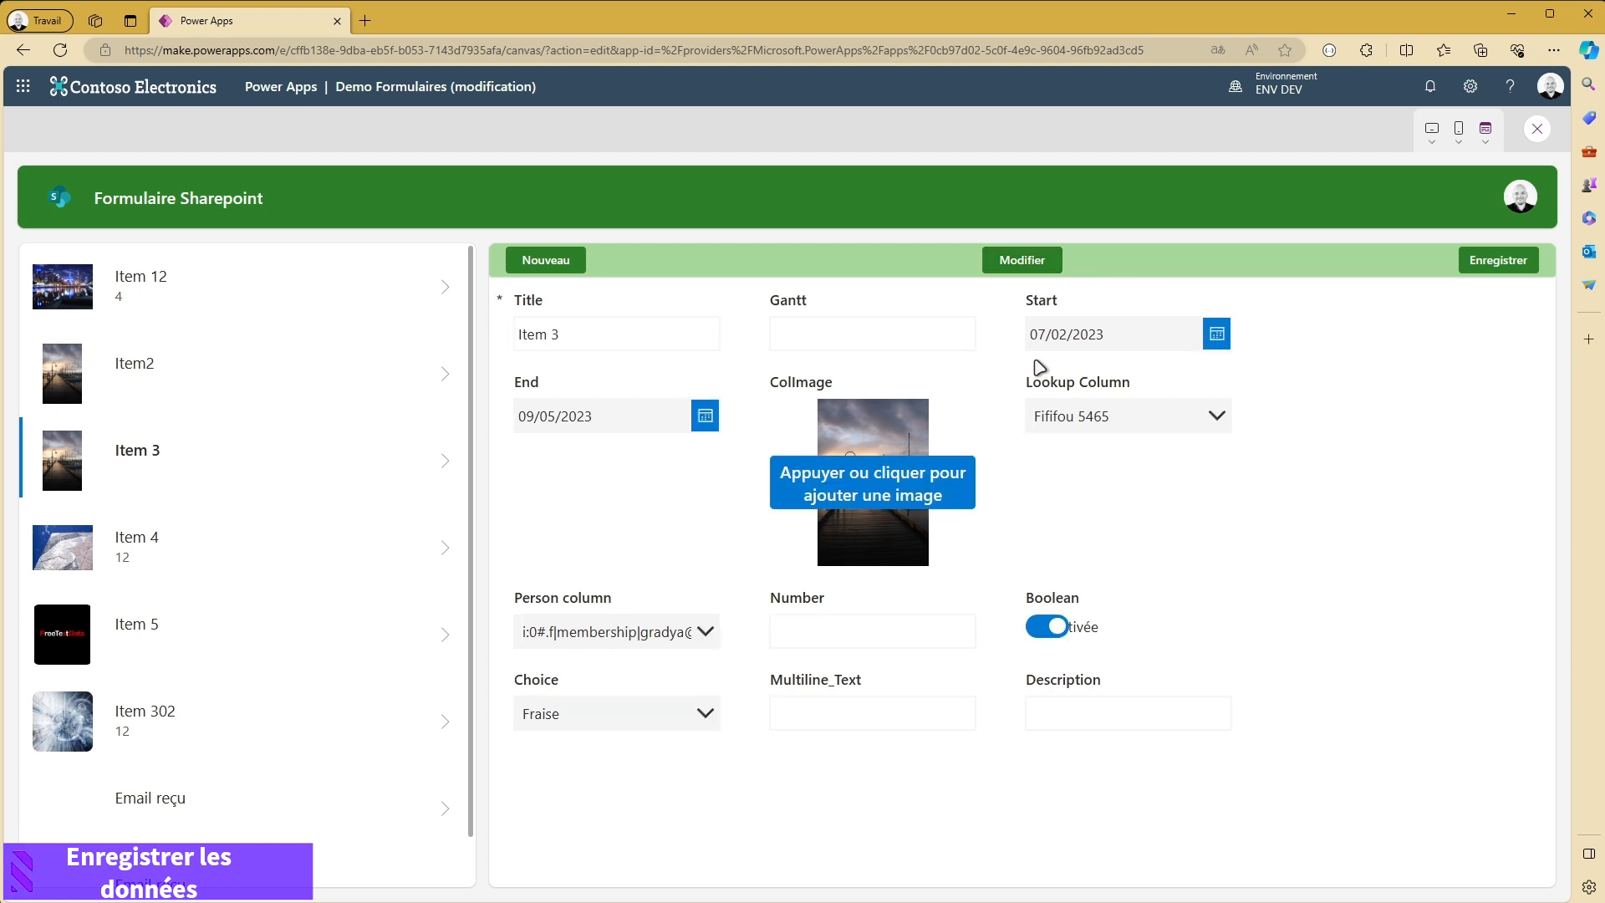
click(636, 344)
key(BackSpace)
click(1495, 264)
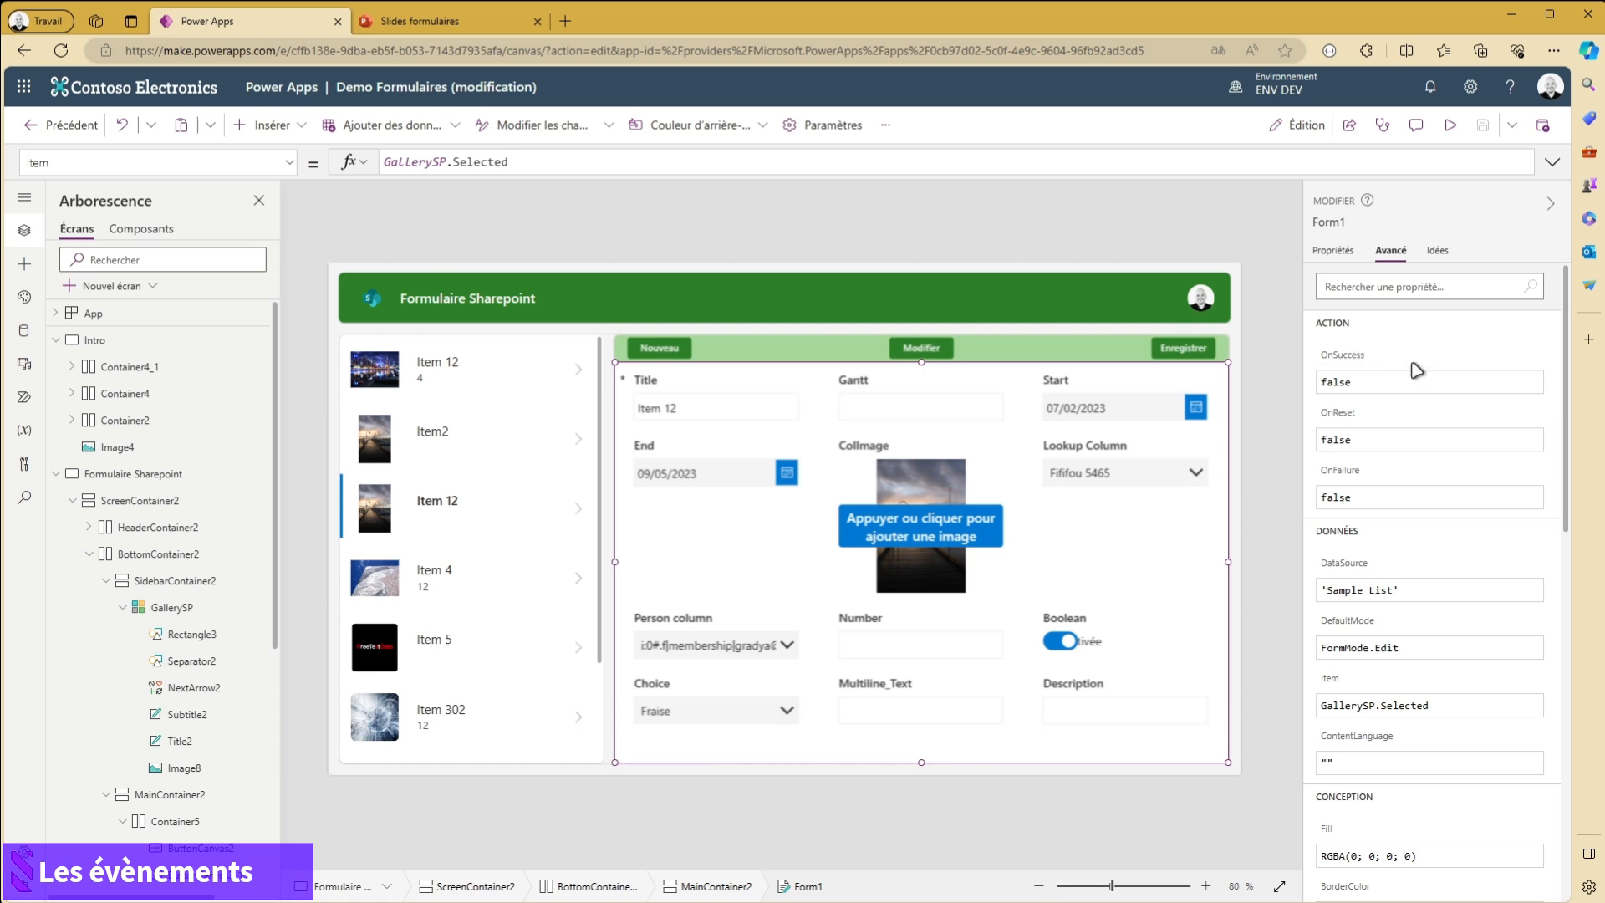
- Set Form1's OnSuccess formula to Navigate(Intro)
click(1352, 361)
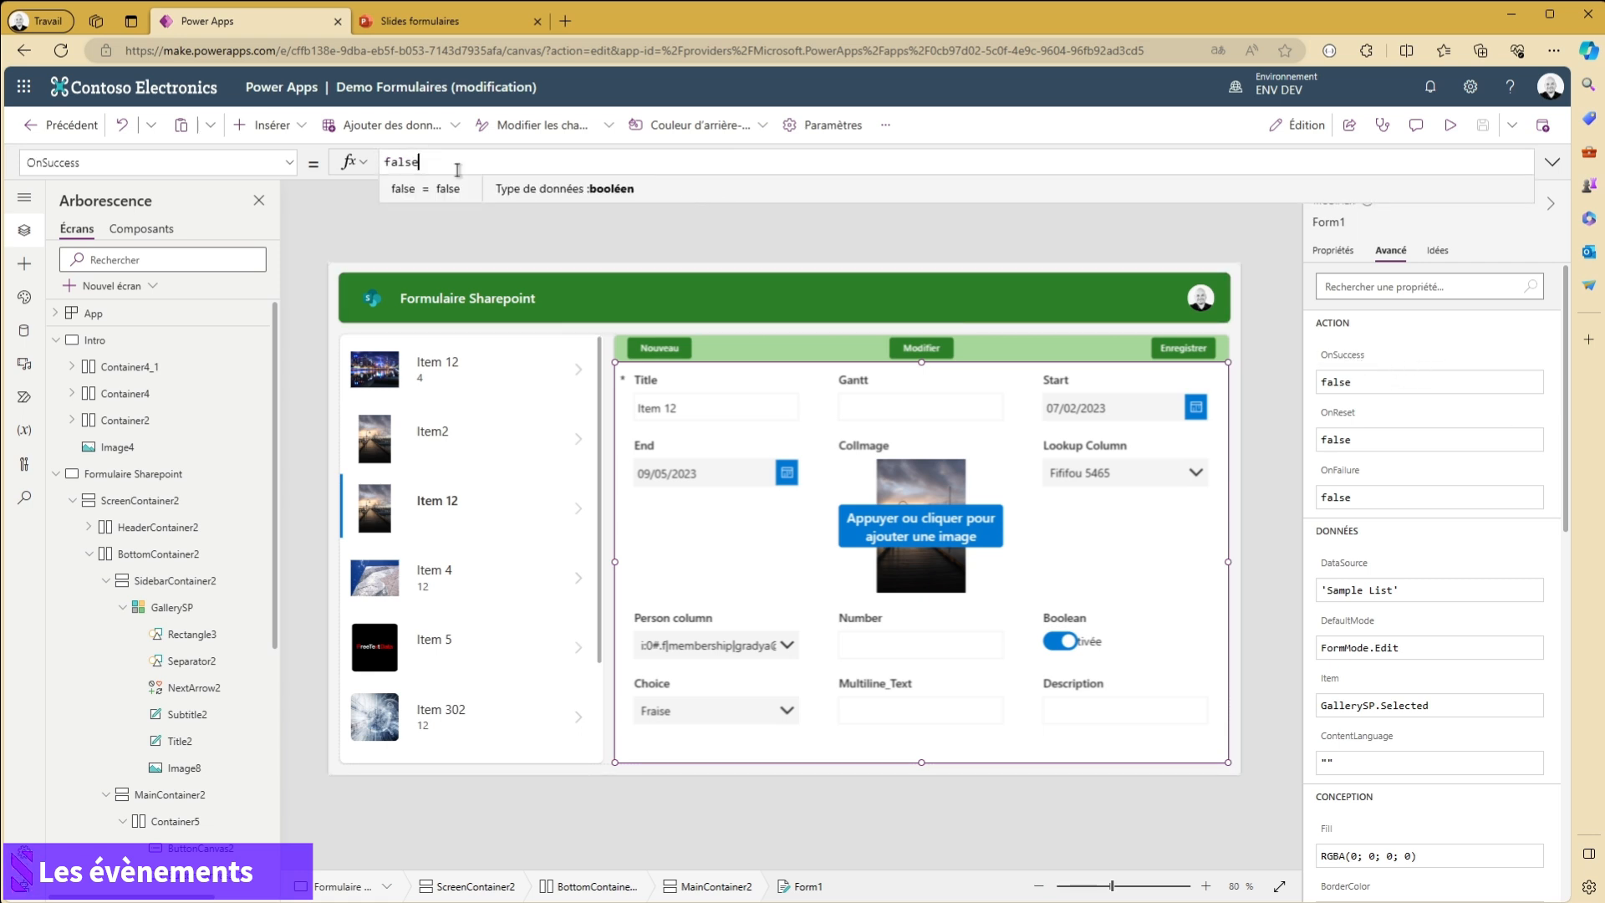
drag(452, 161, 194, 167)
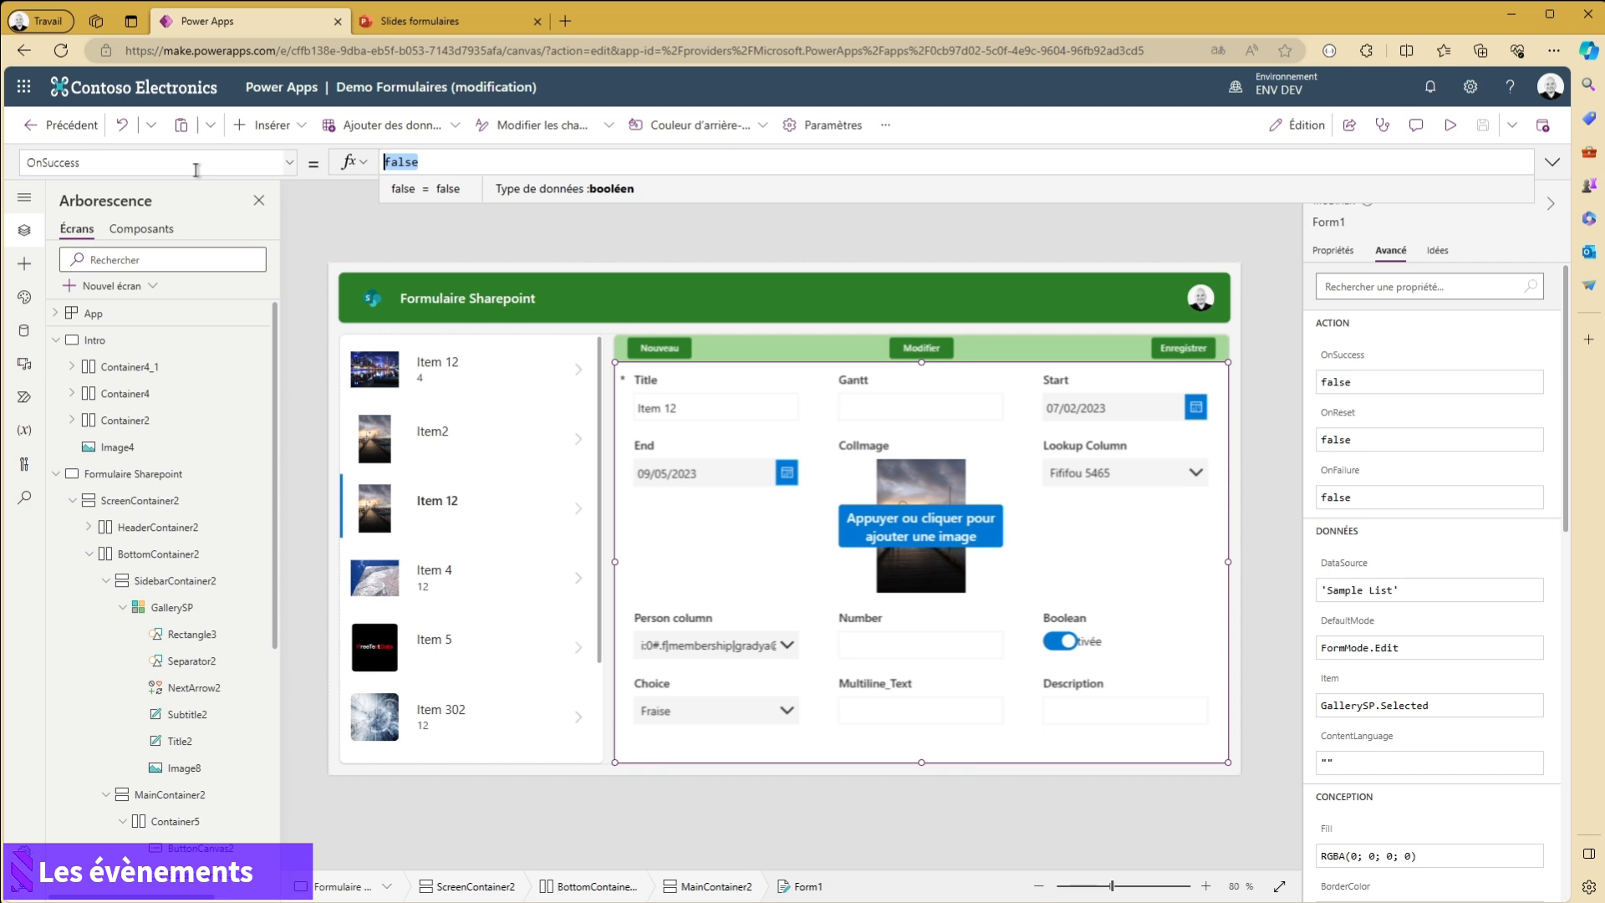
text(Navig)
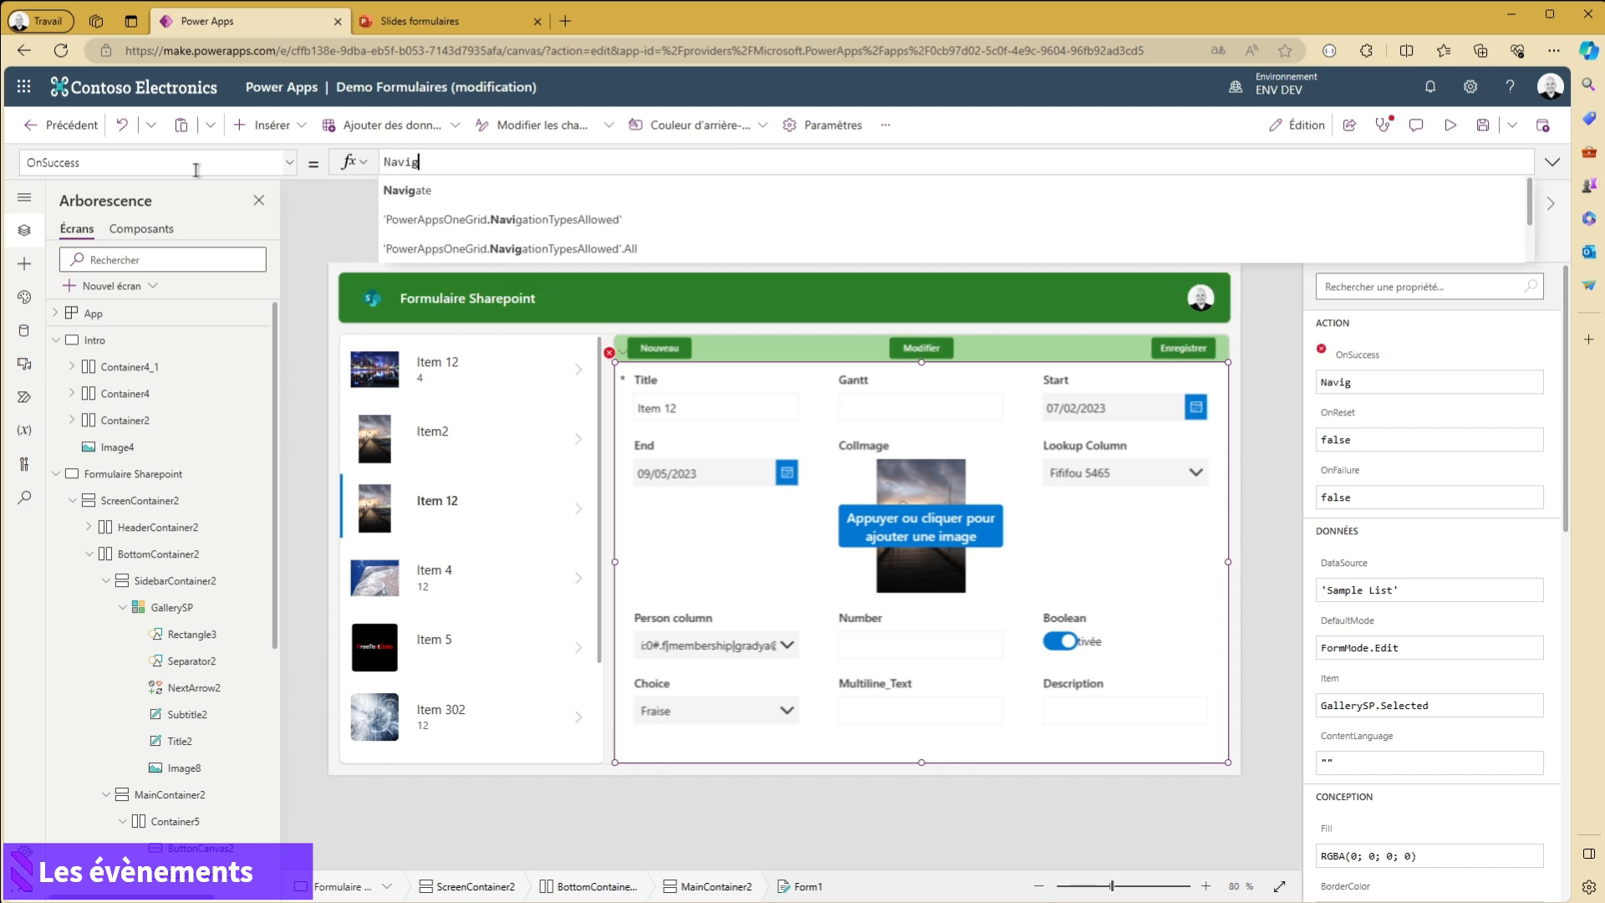
click(439, 193)
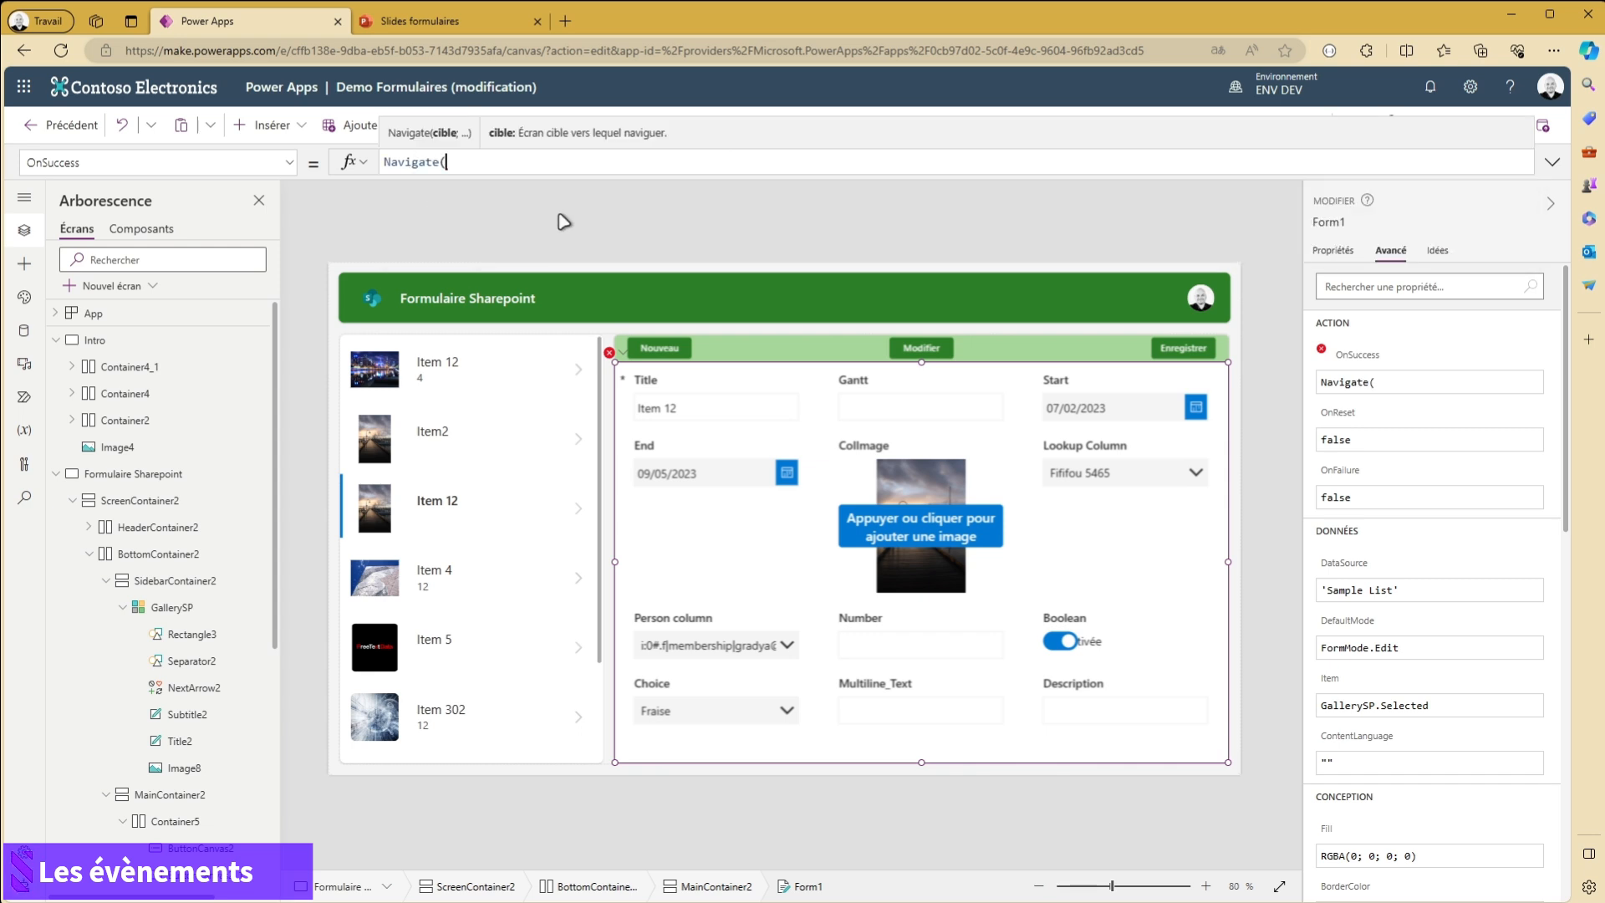
text(intr)
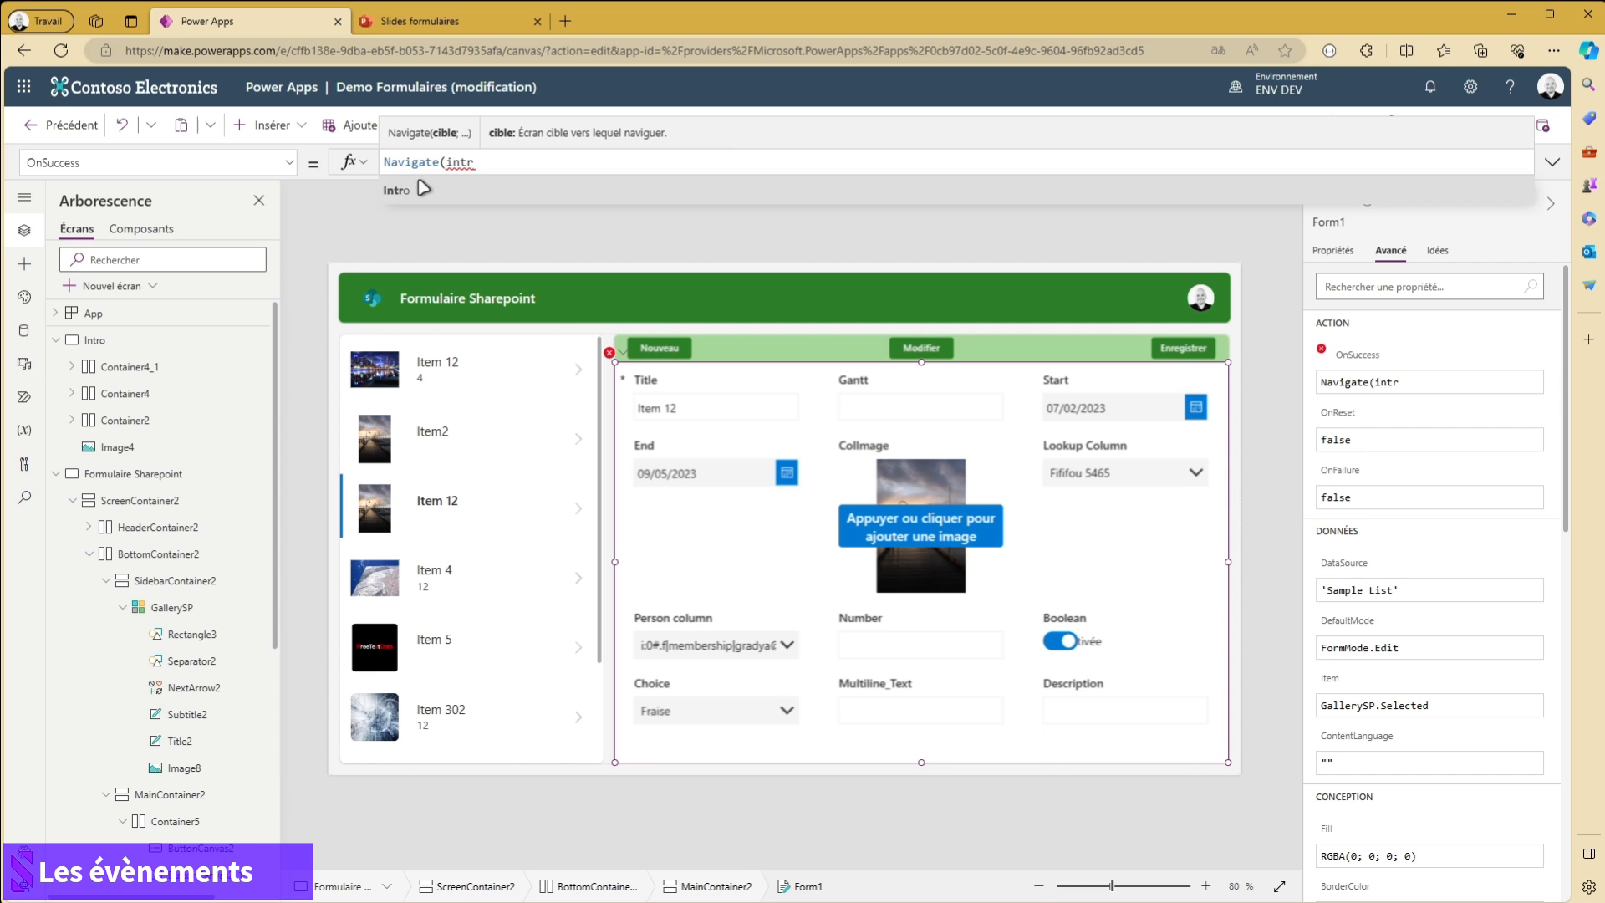
click(420, 193)
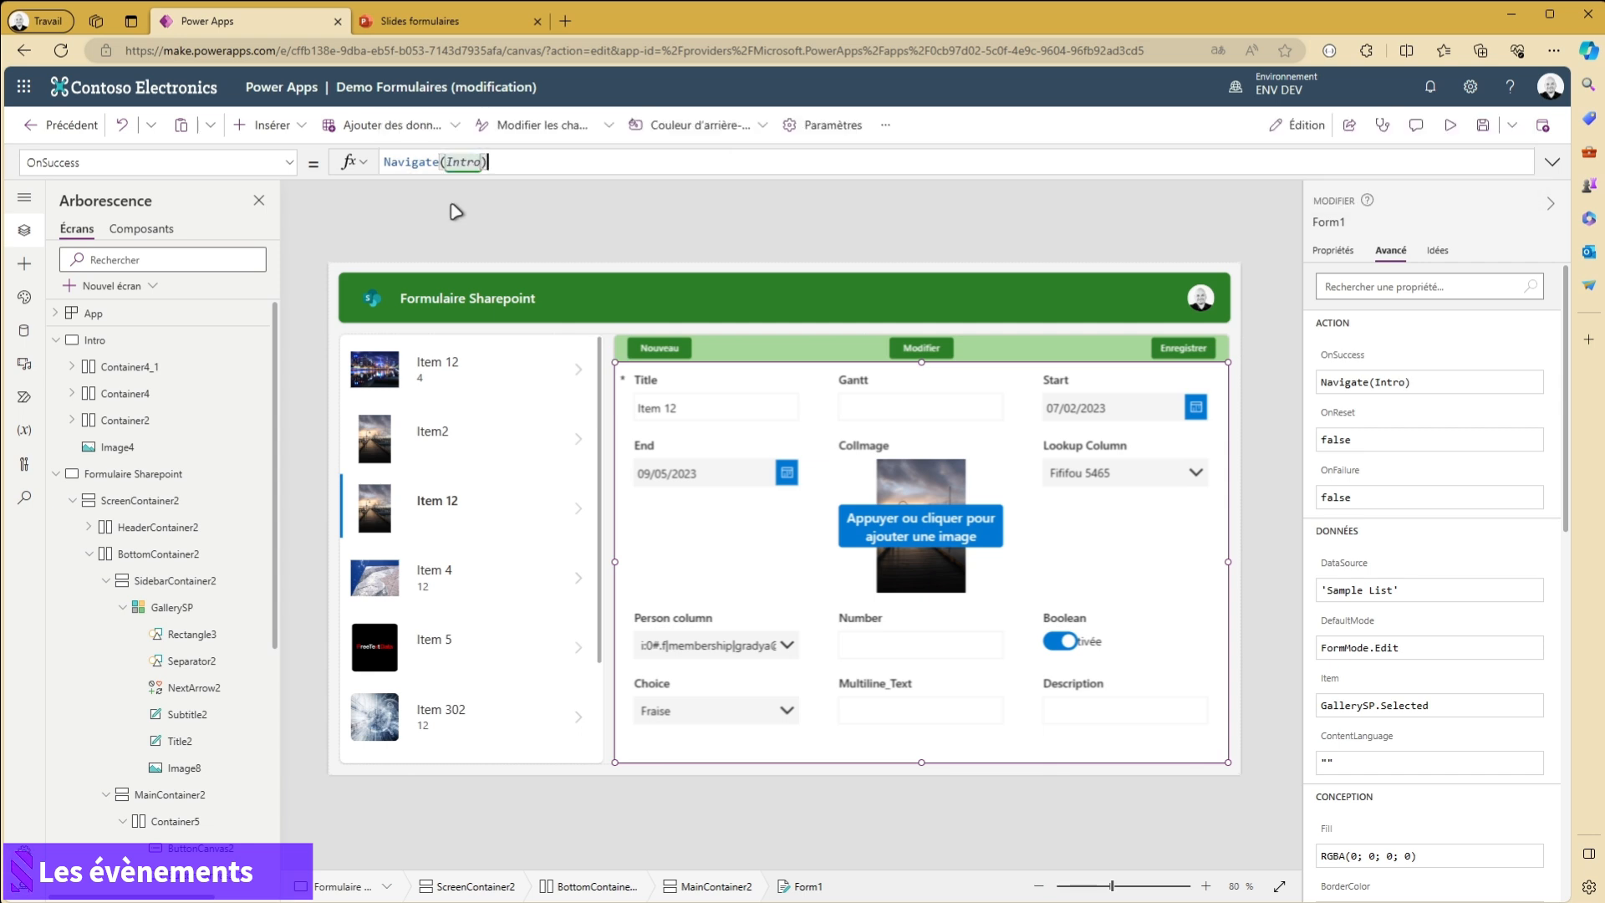
click(1007, 238)
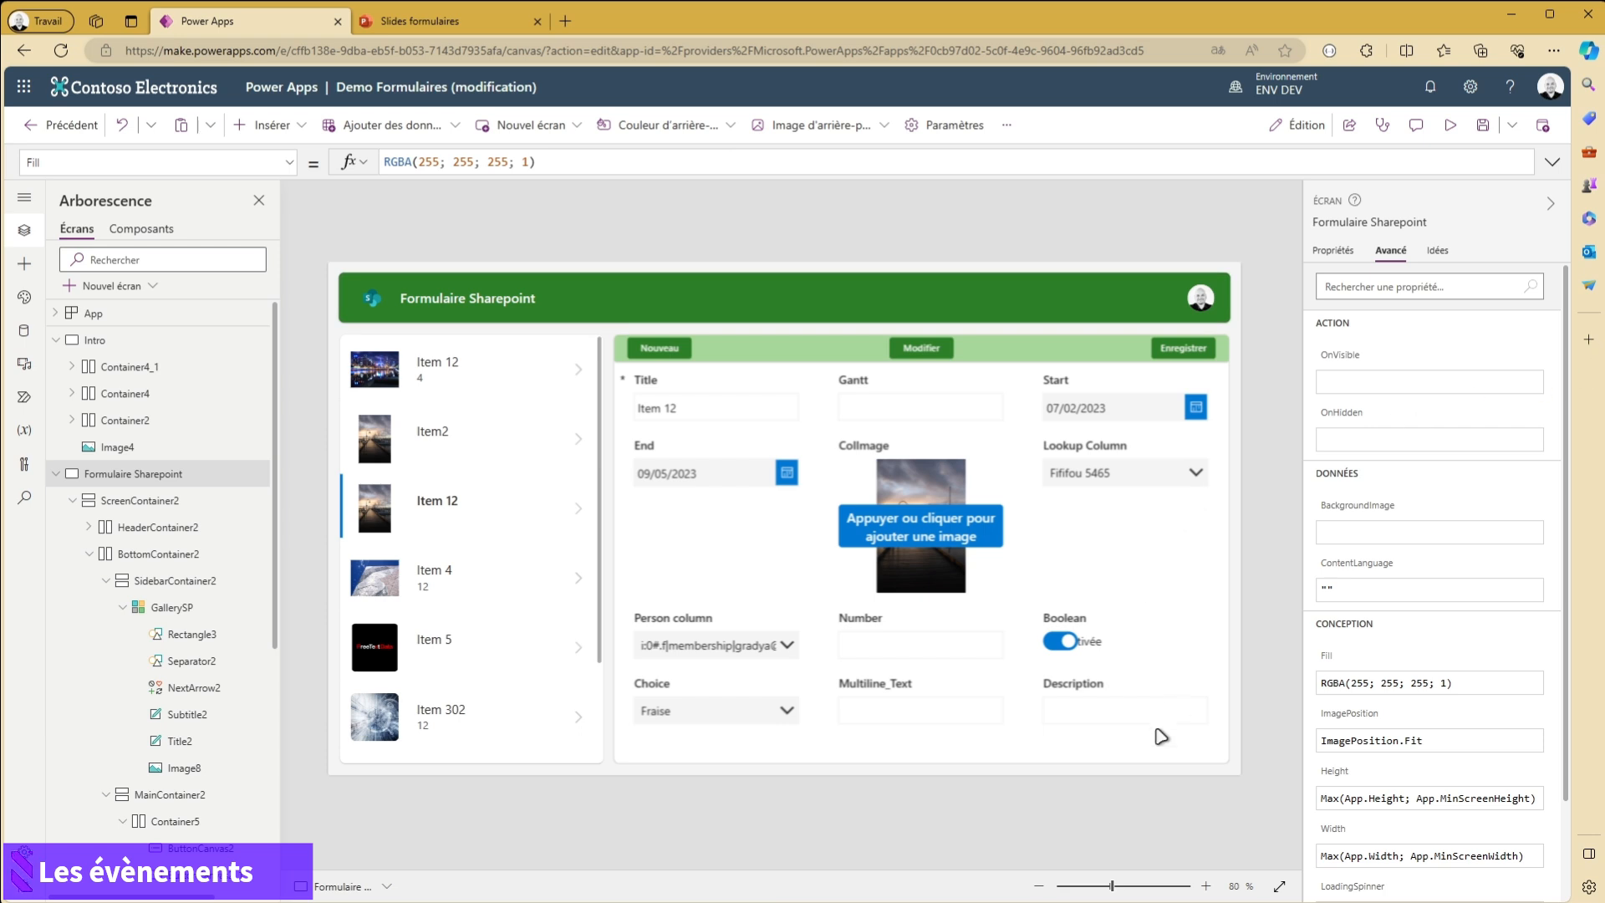
click(1112, 753)
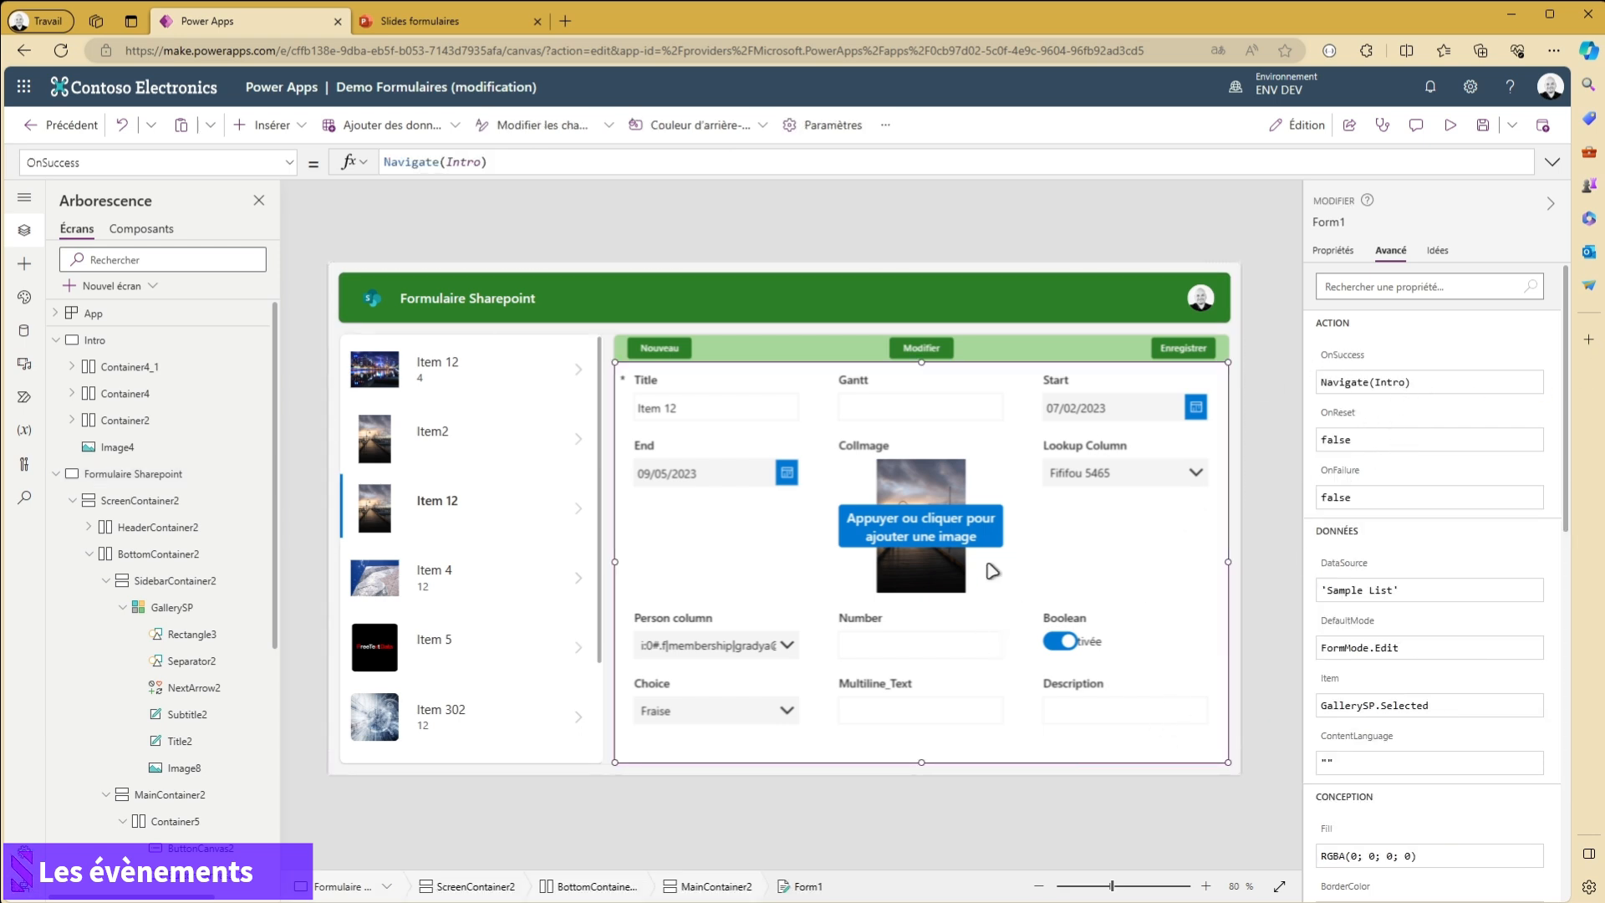
- Preview the app, set the selected item's Lookup Column to Bulbobgo 78, save the record and close the preview
click(1450, 127)
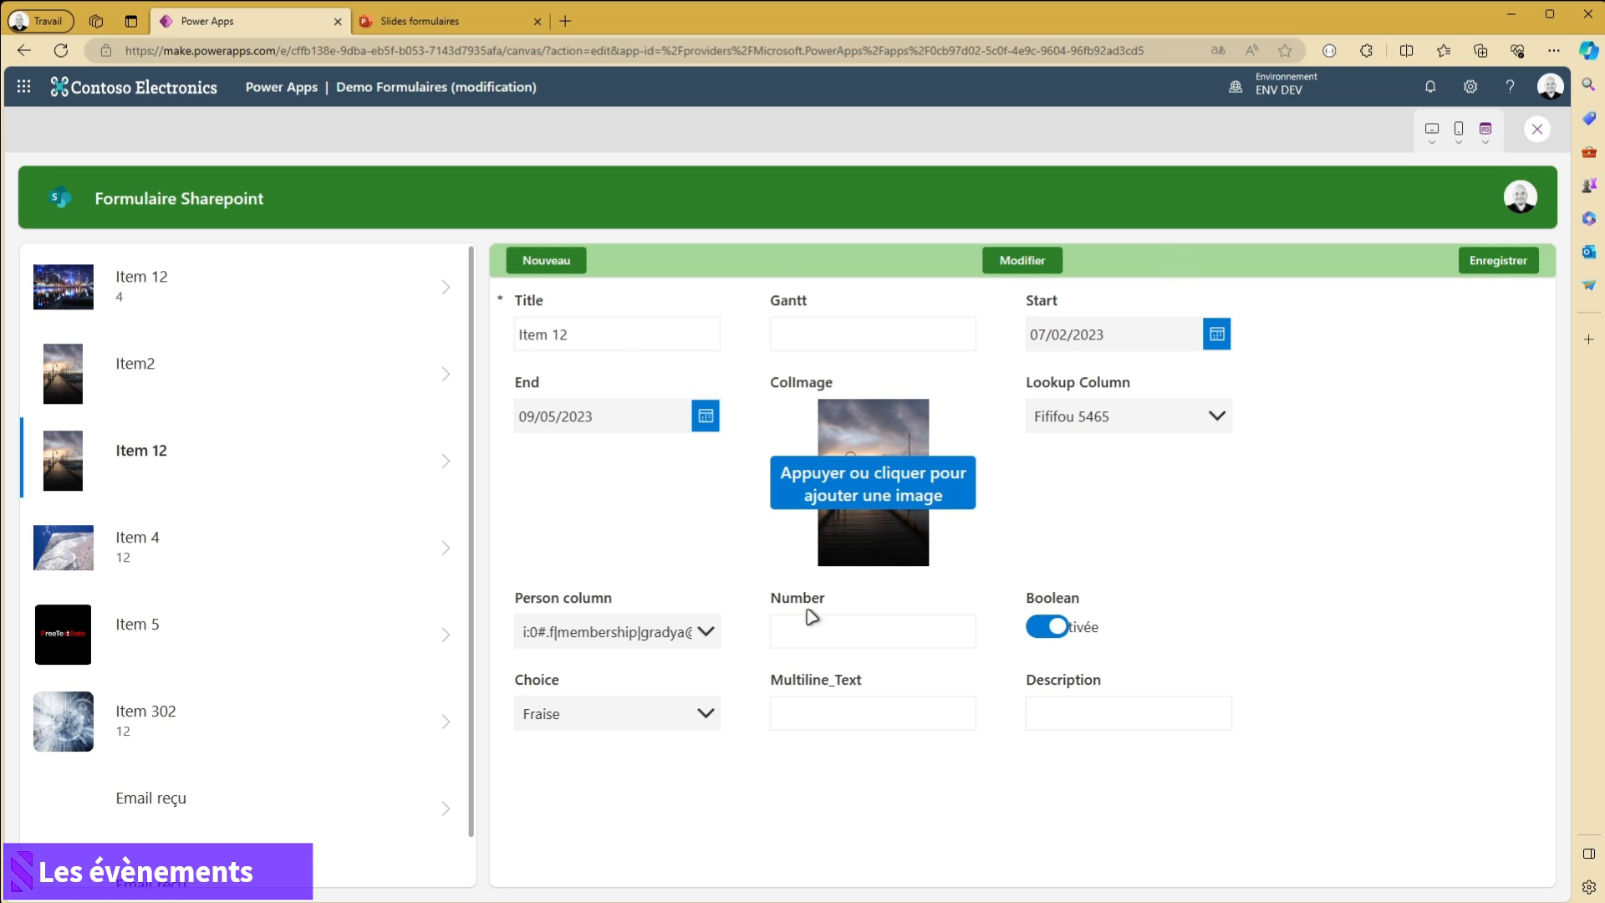
click(828, 341)
click(1135, 412)
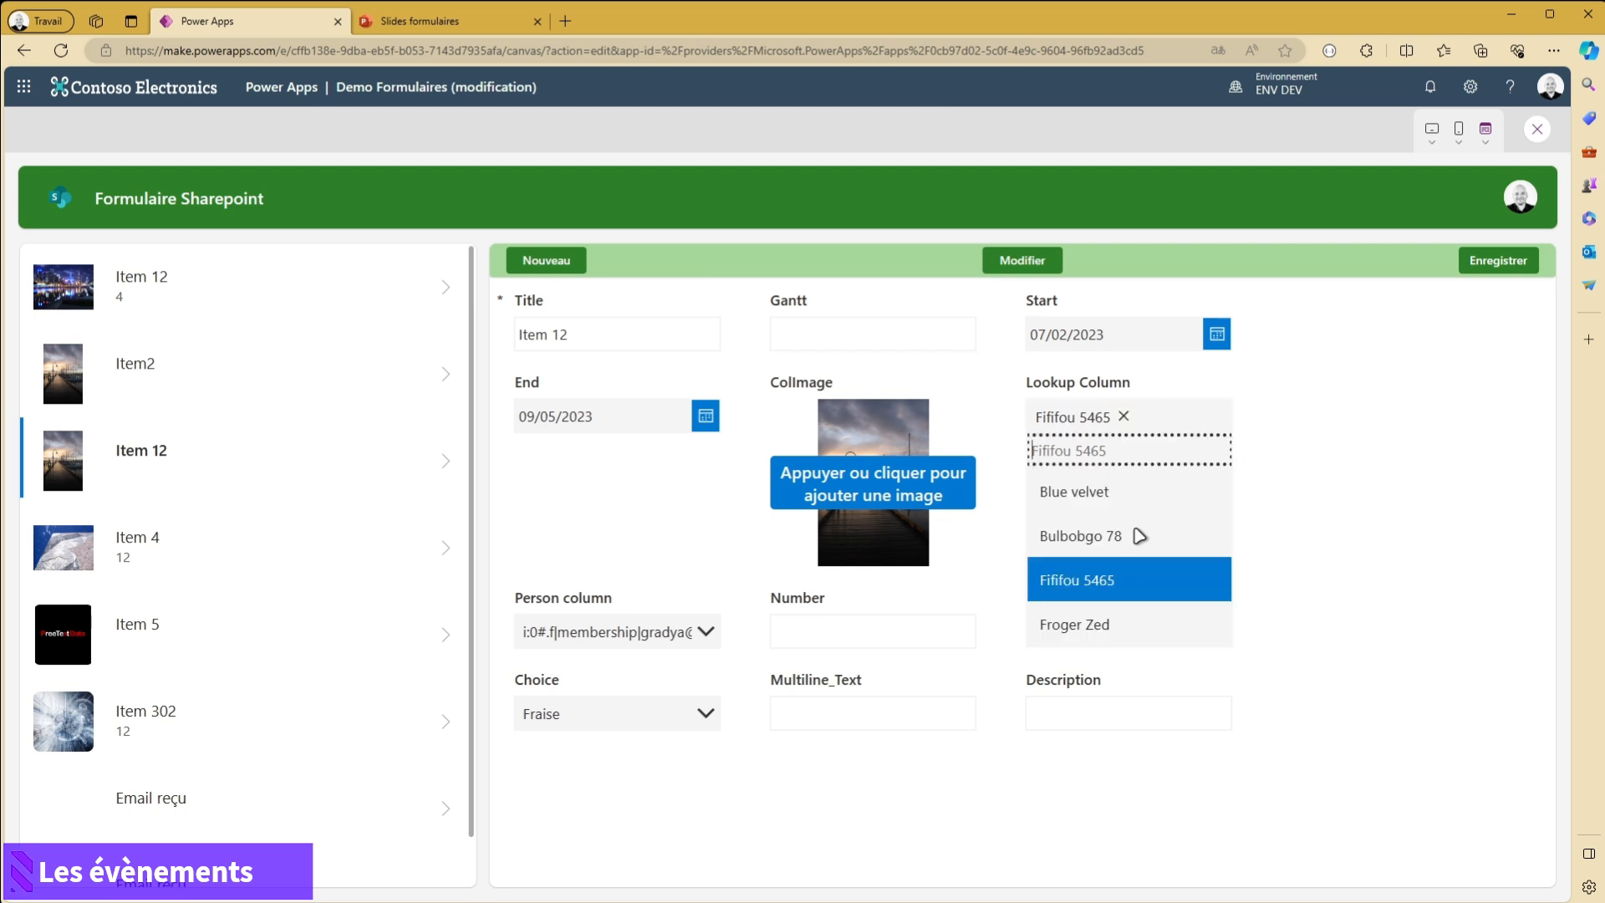
click(1103, 538)
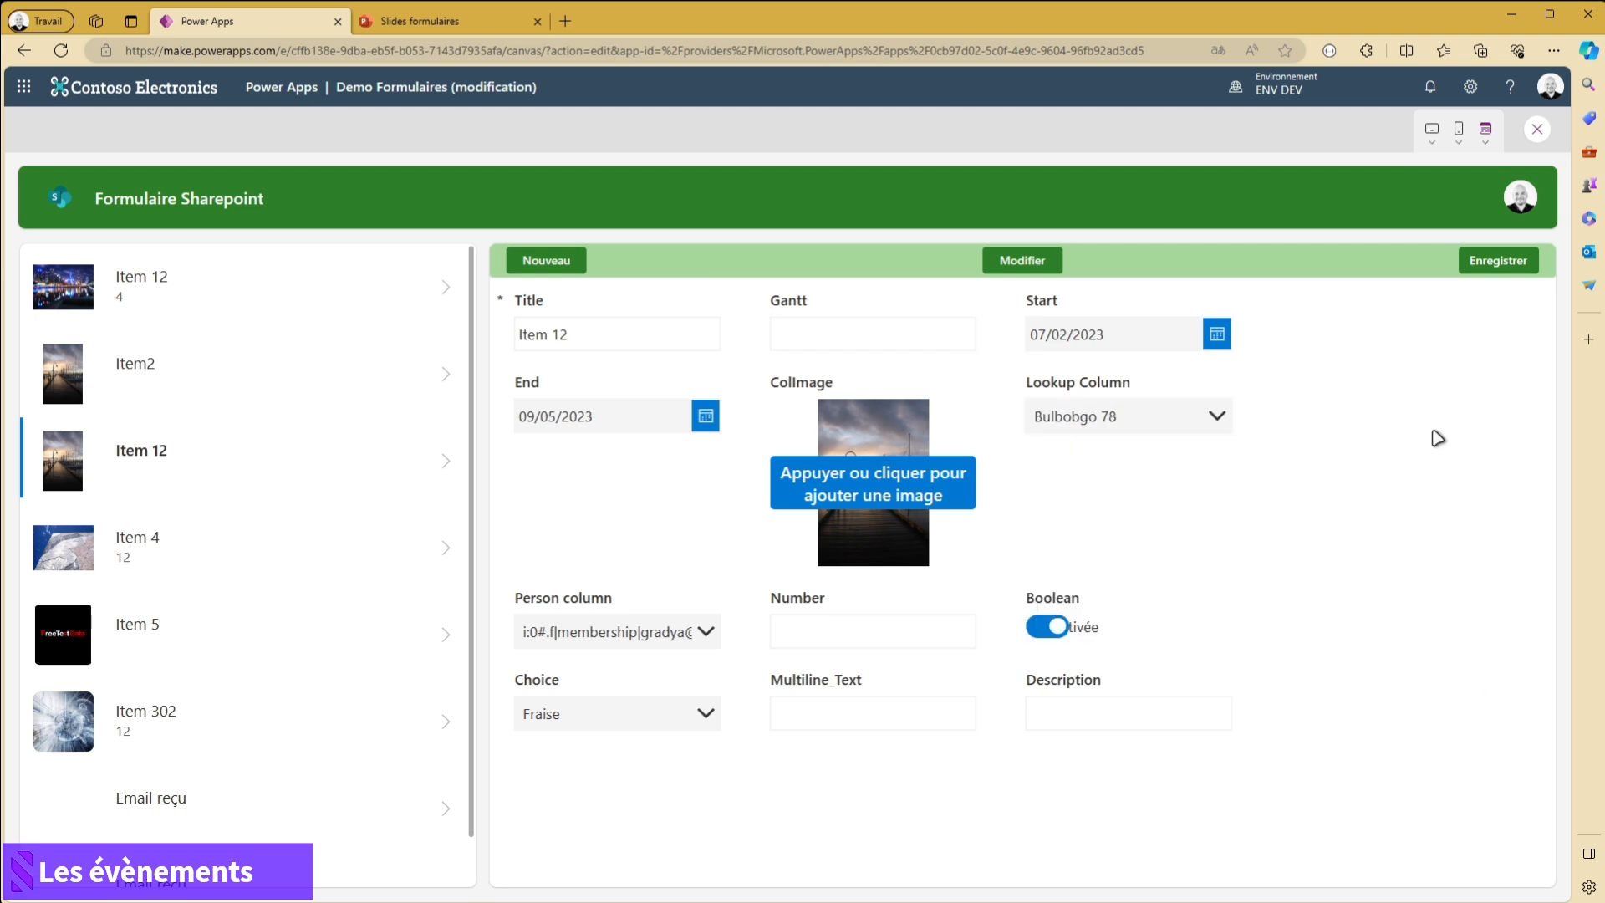
click(1497, 266)
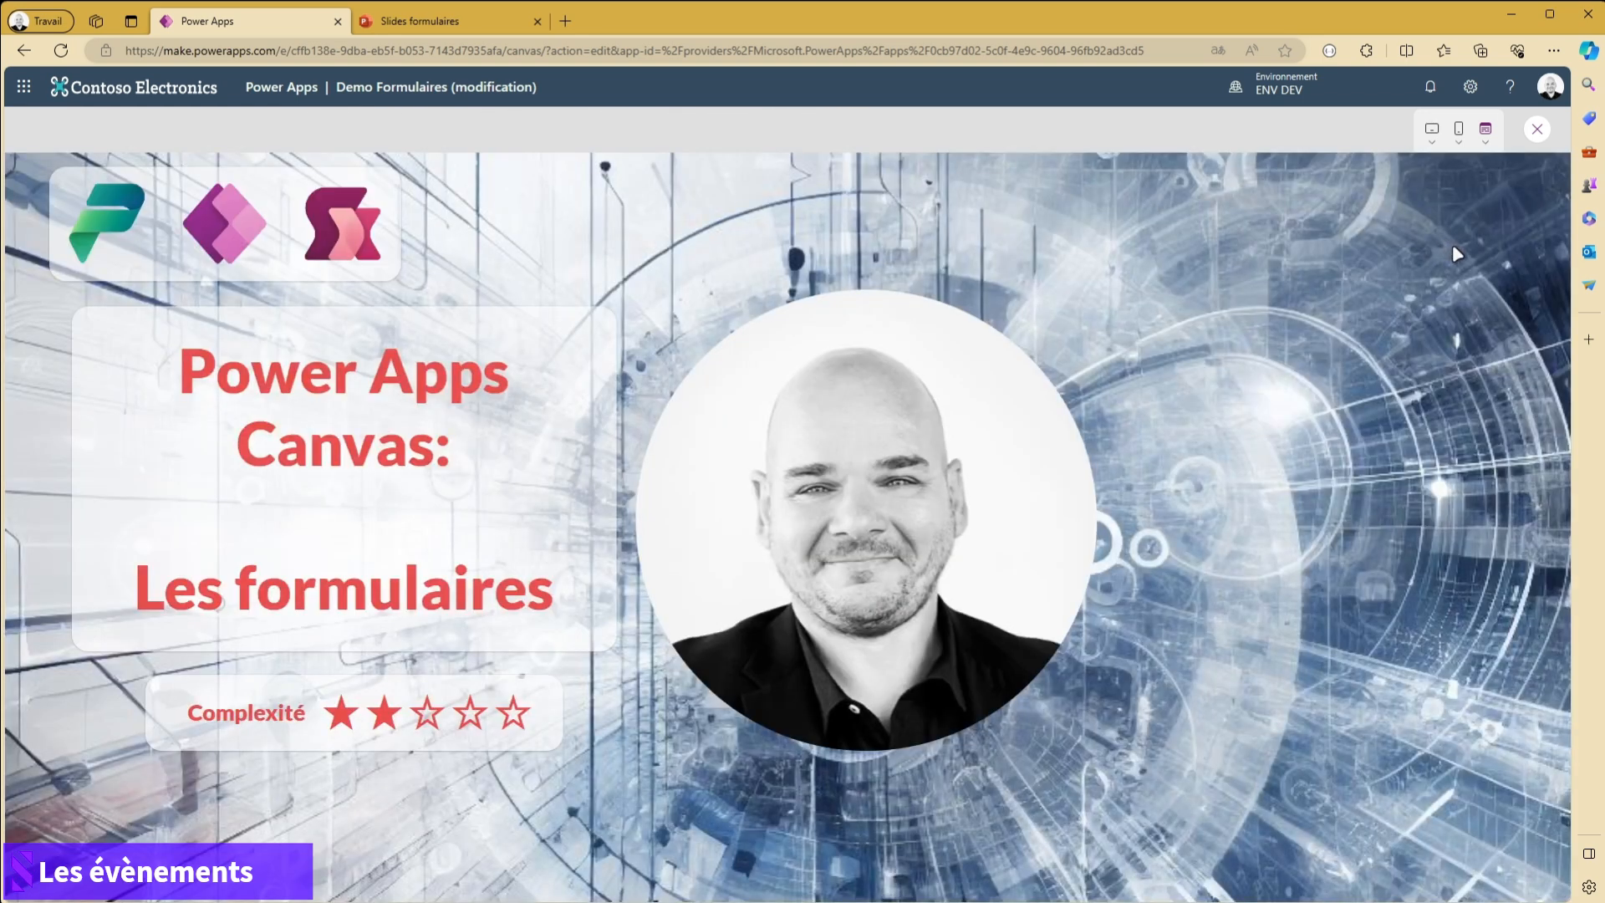
click(1535, 130)
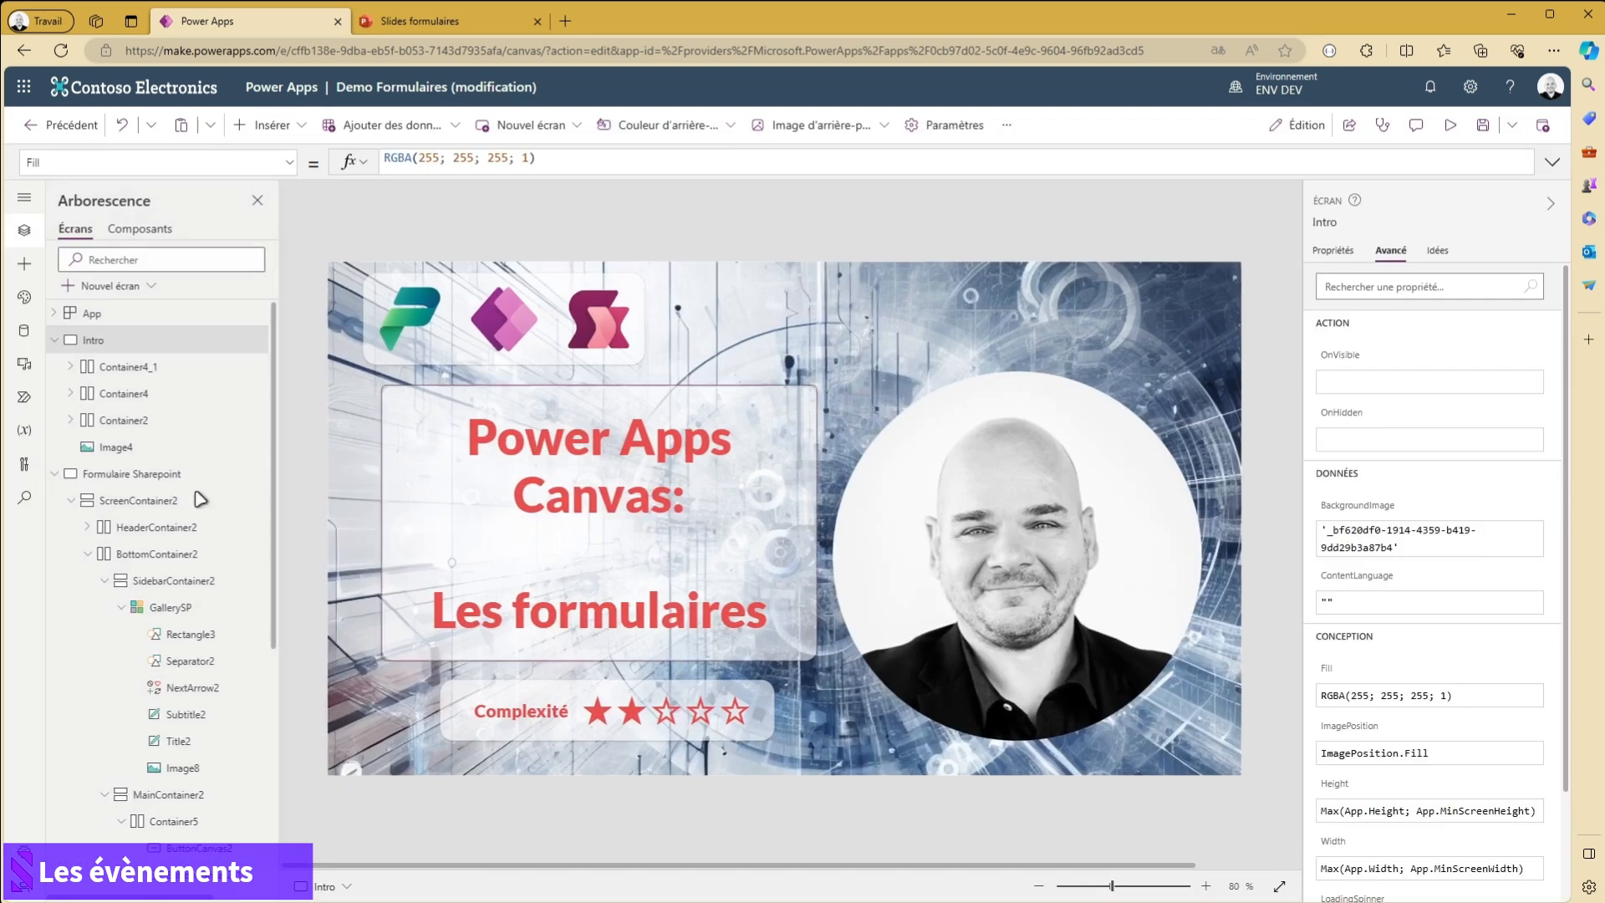
- Preview the Formulaire Sharepoint screen, test saving the record with an empty Title, and close the preview
click(133, 479)
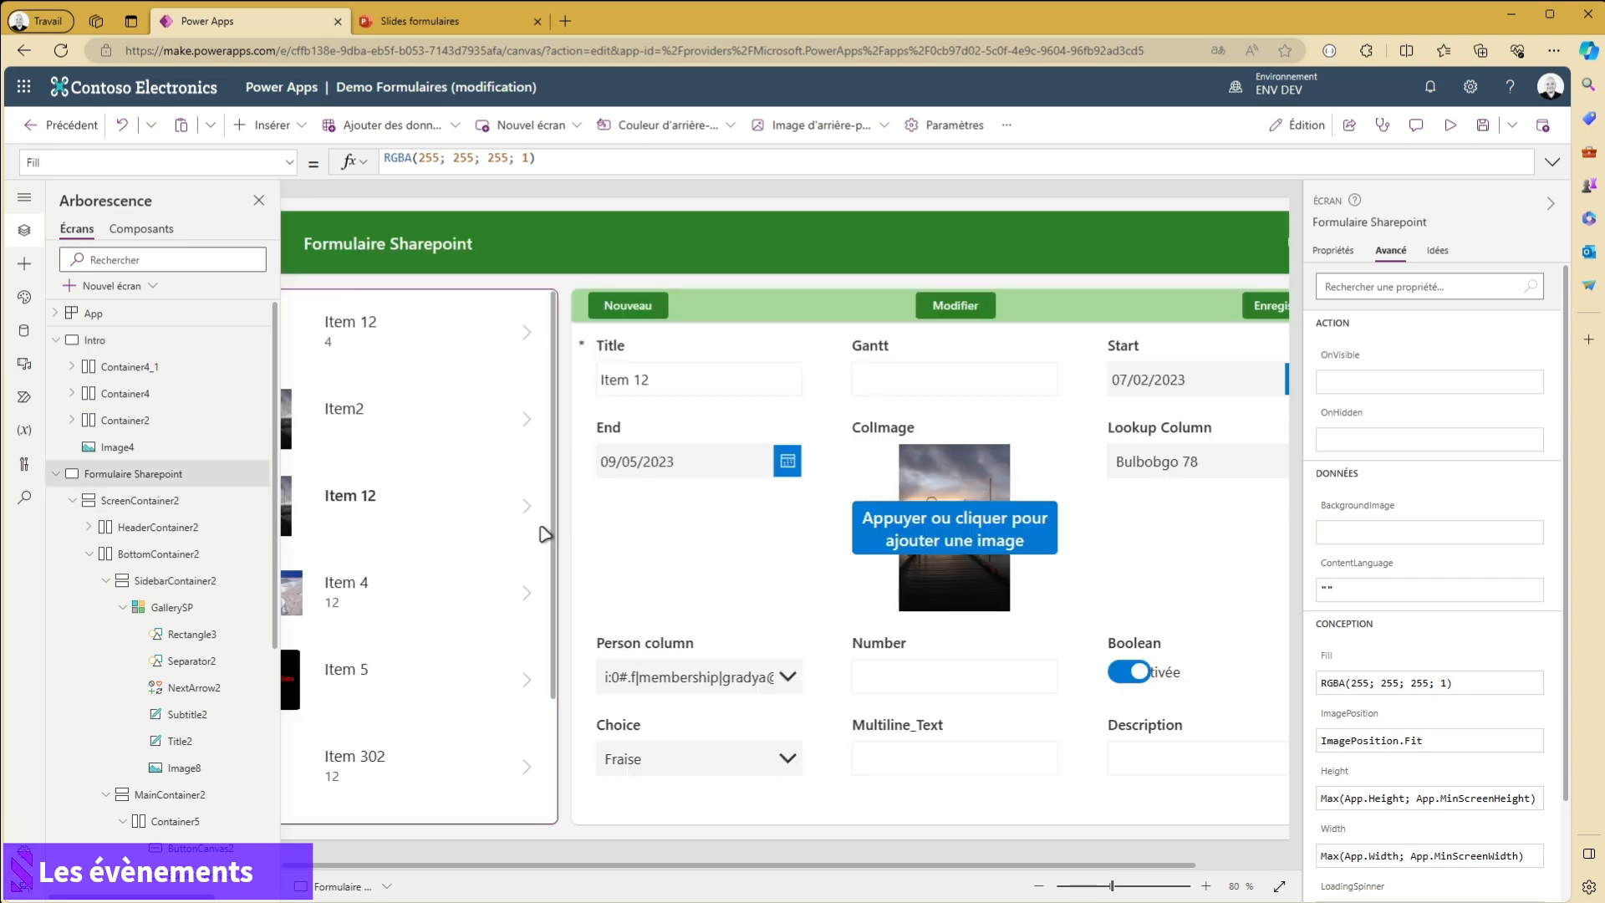
click(1451, 129)
click(565, 335)
drag(582, 336, 439, 368)
key(BackSpace)
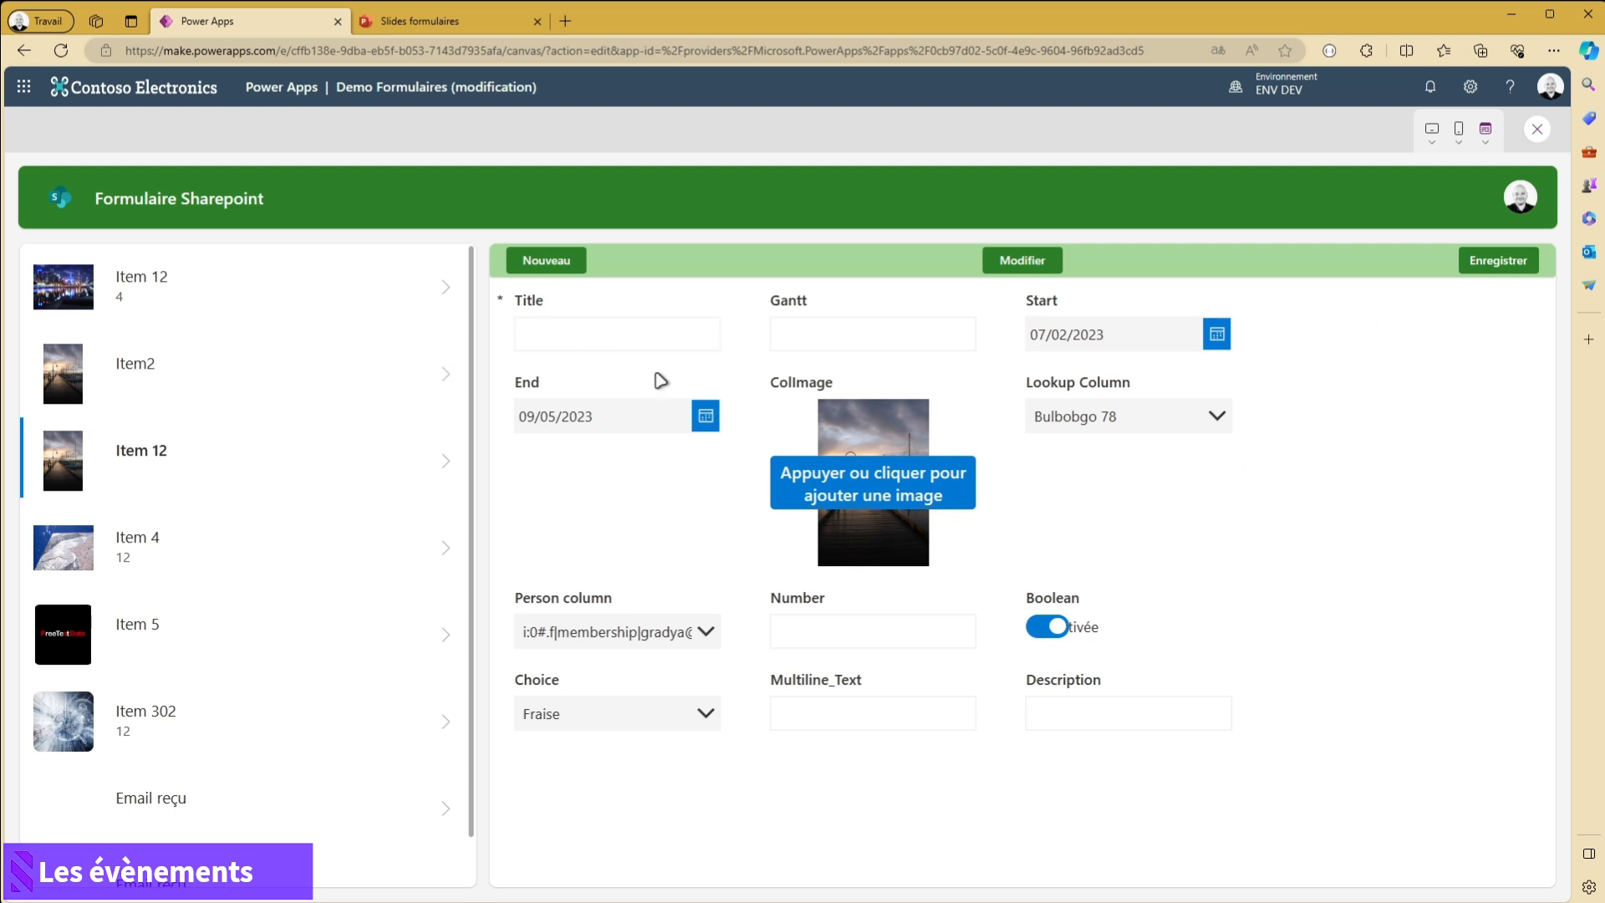
click(1496, 261)
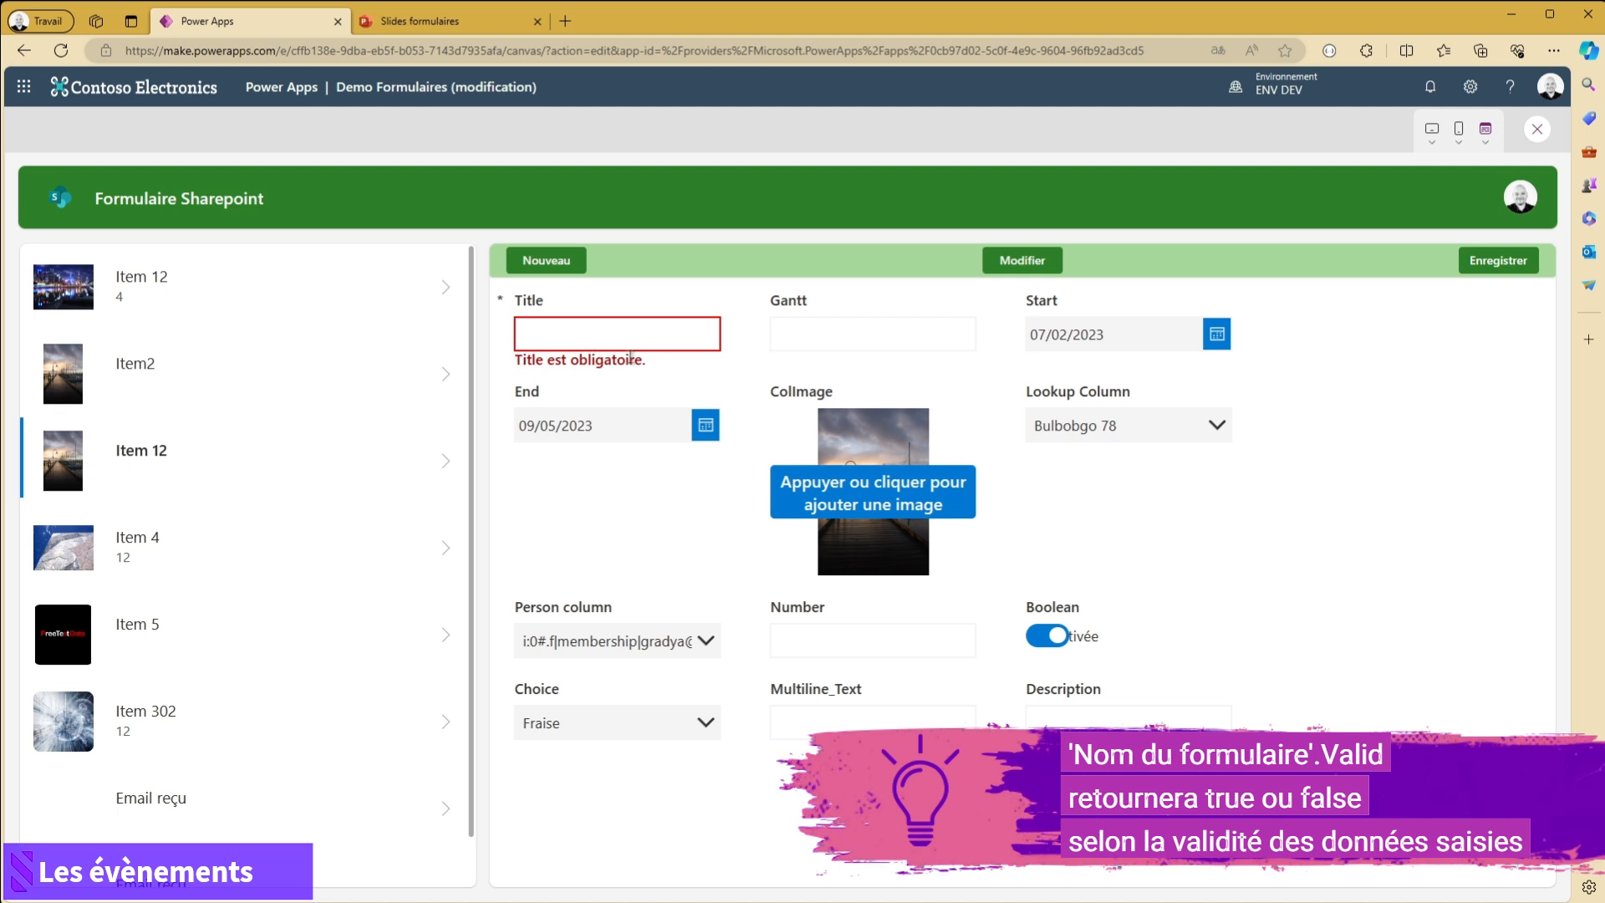
drag(649, 362, 518, 361)
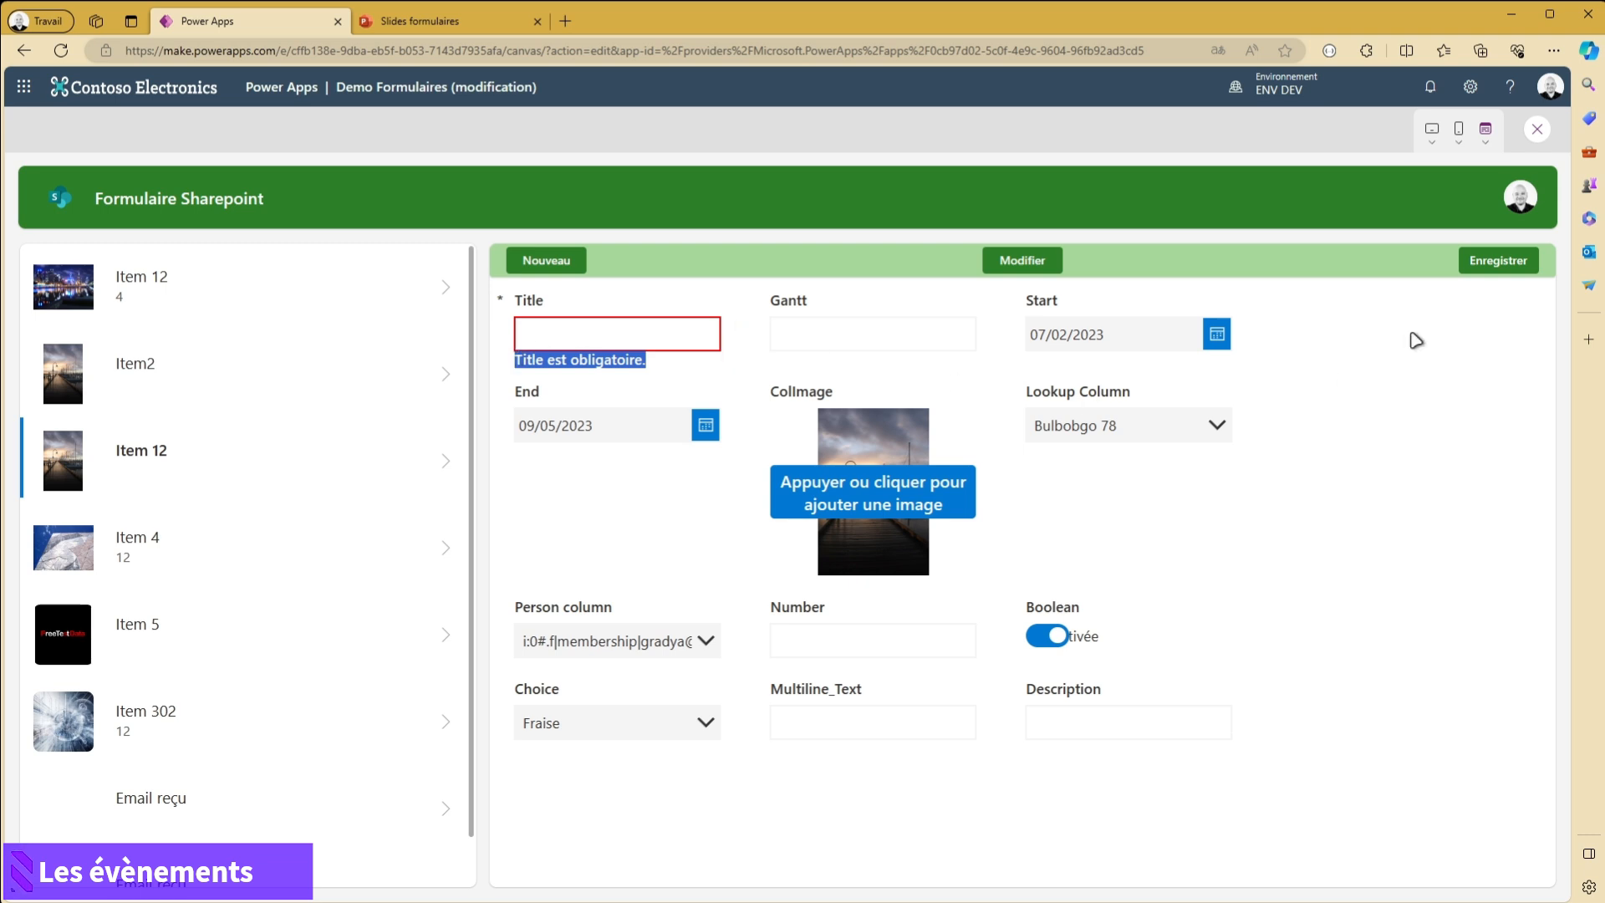
click(1538, 132)
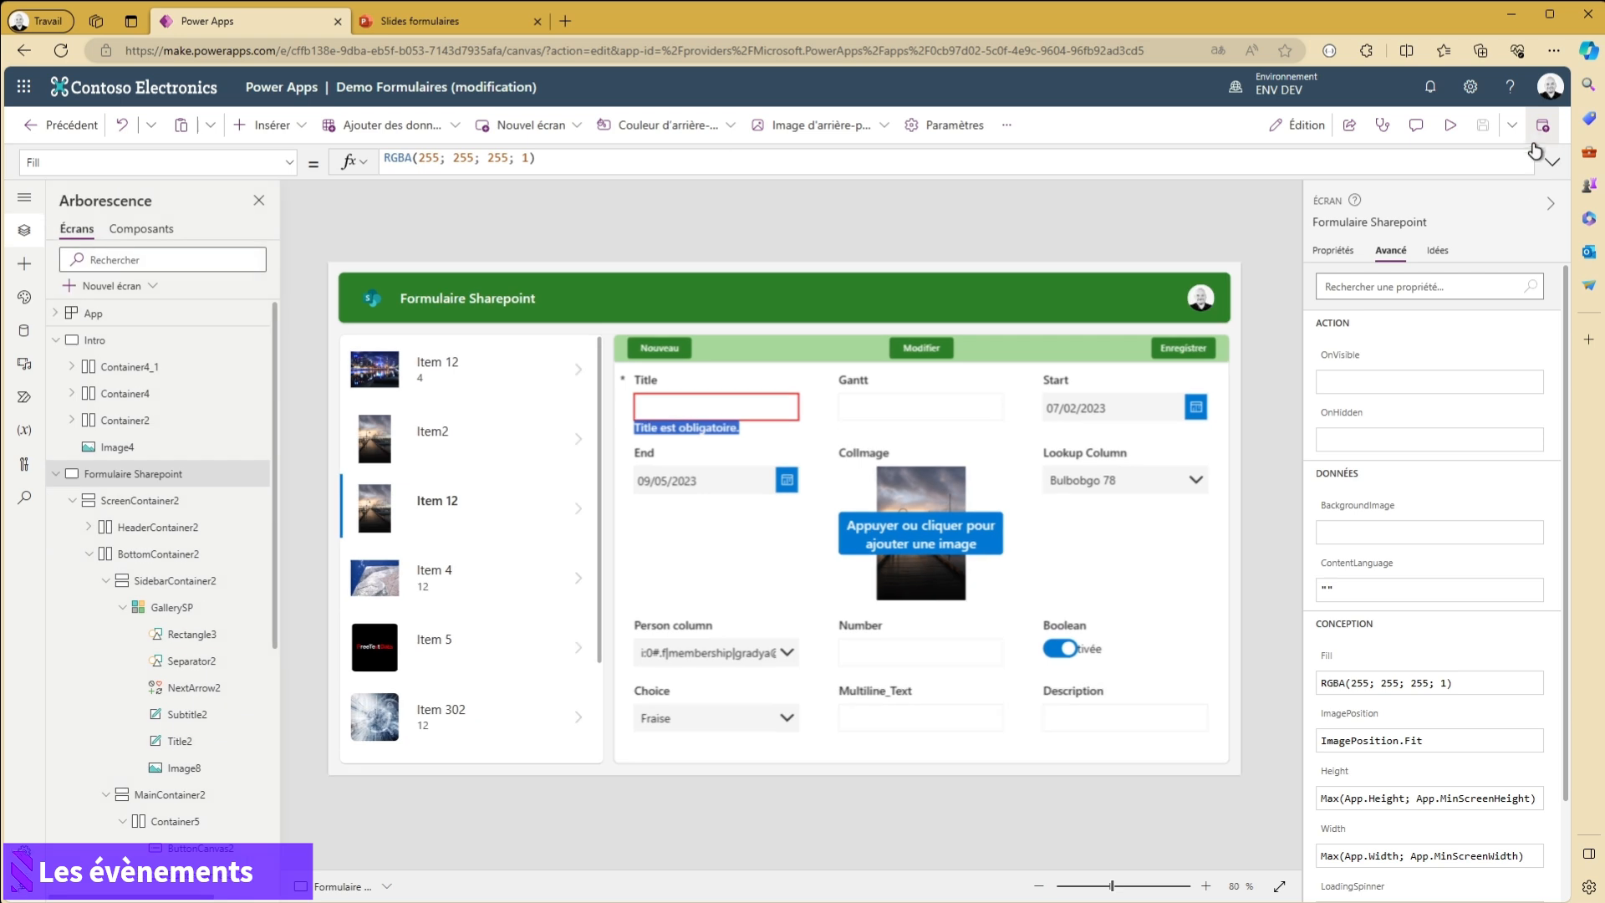
- Add a Notify call with the message "Les données ont été mise à jour avec succès" before Navigate(Intro) in Form1's OnSuccess formula
click(1093, 755)
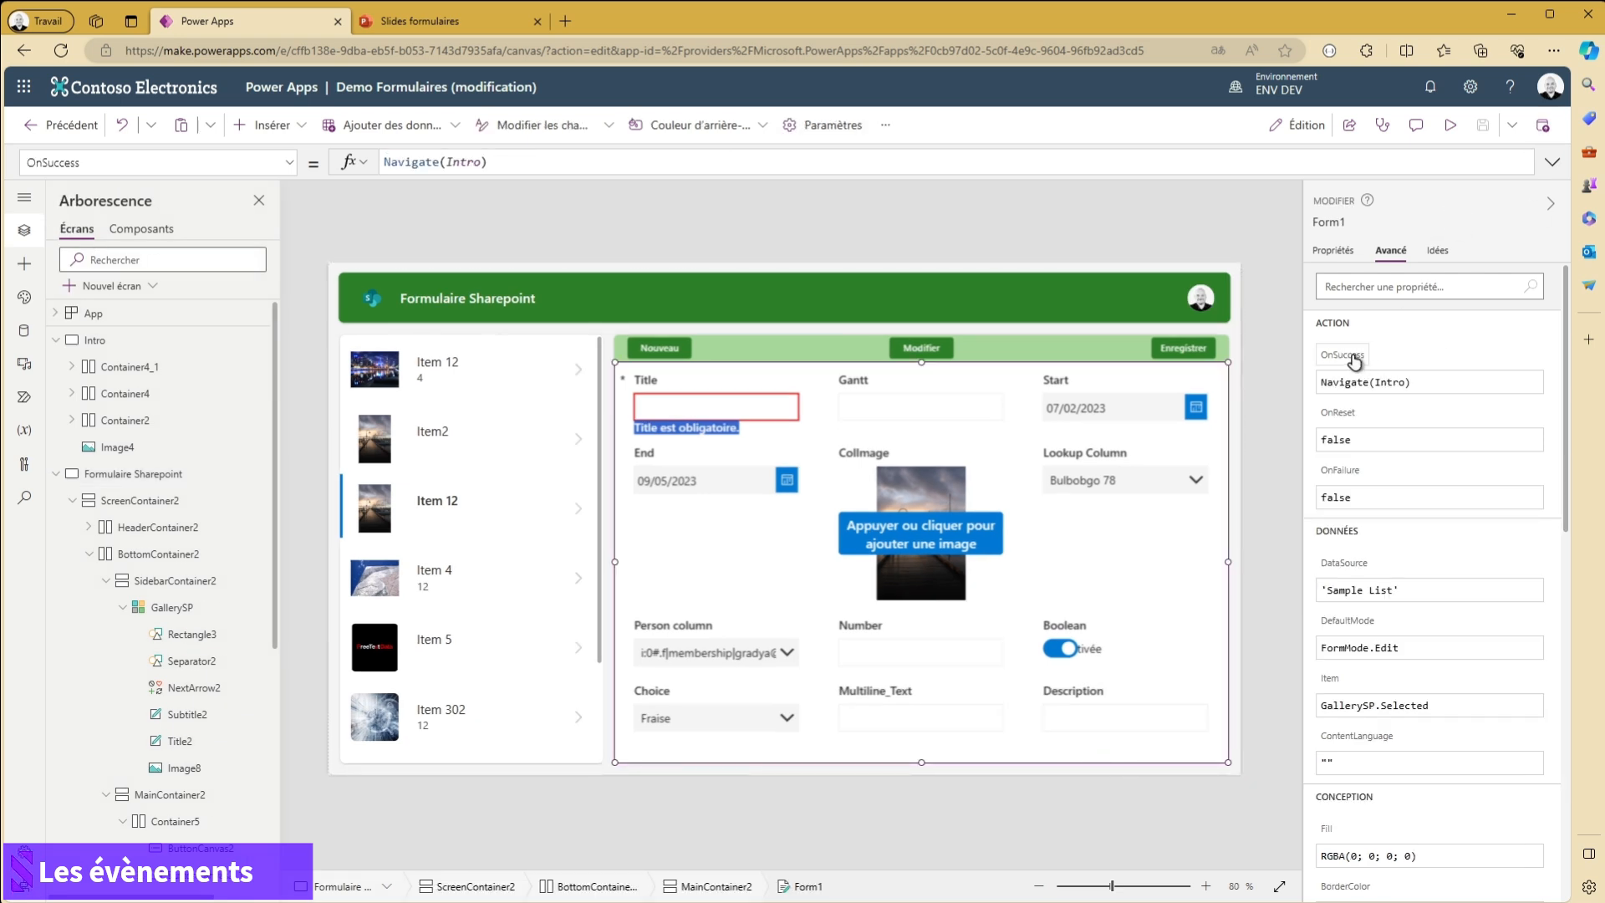
click(535, 159)
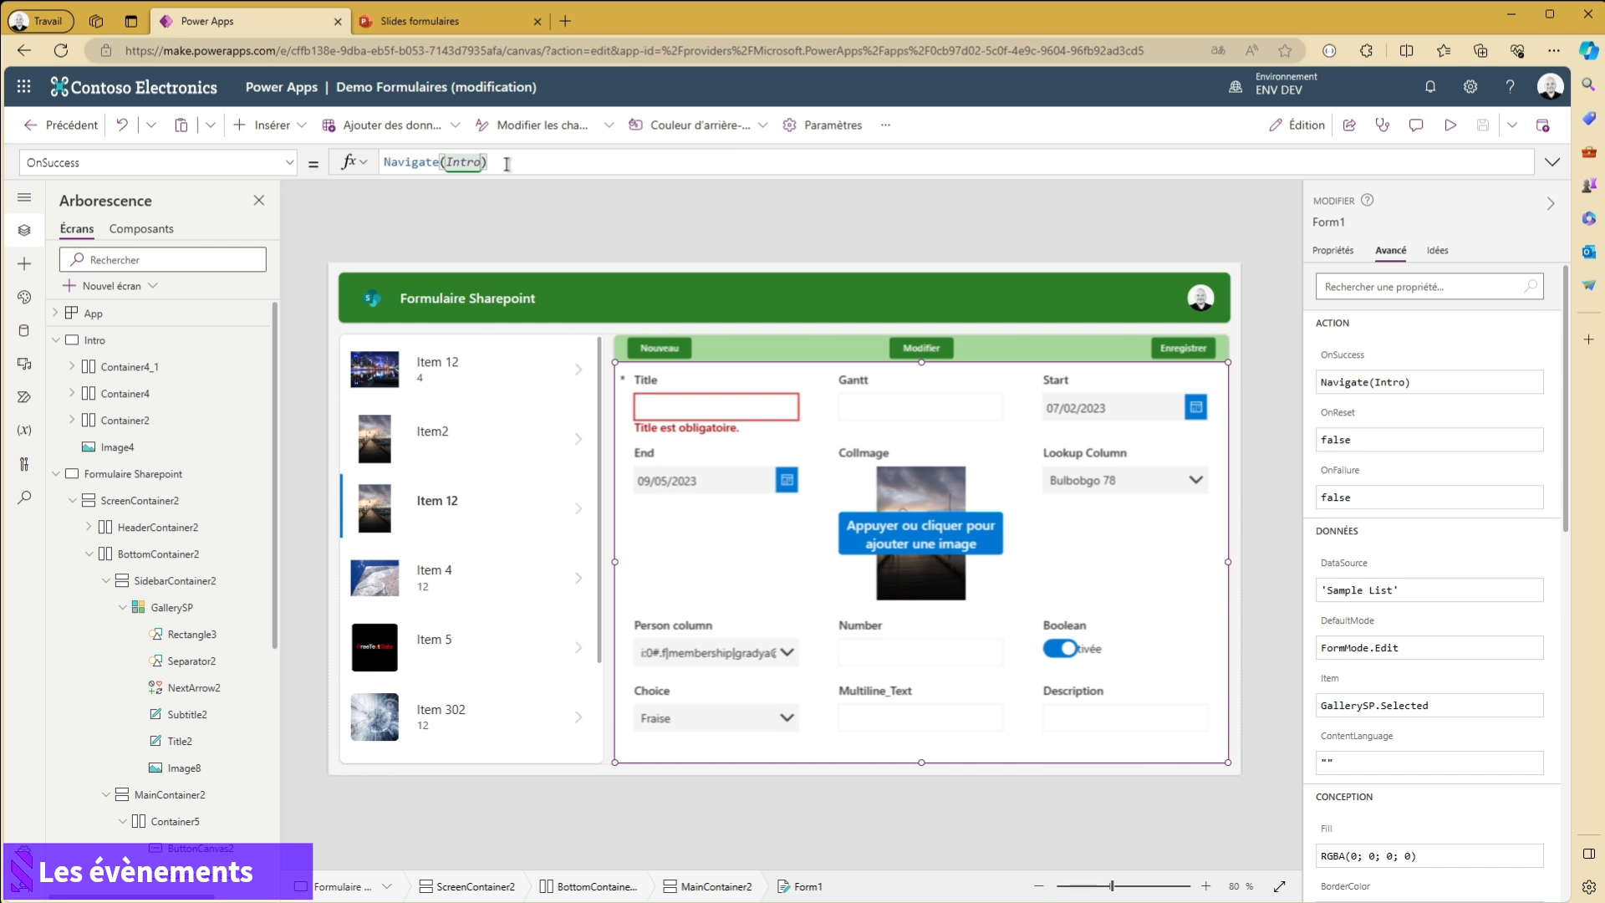
key(ctrl+a)
key(shift+Return)
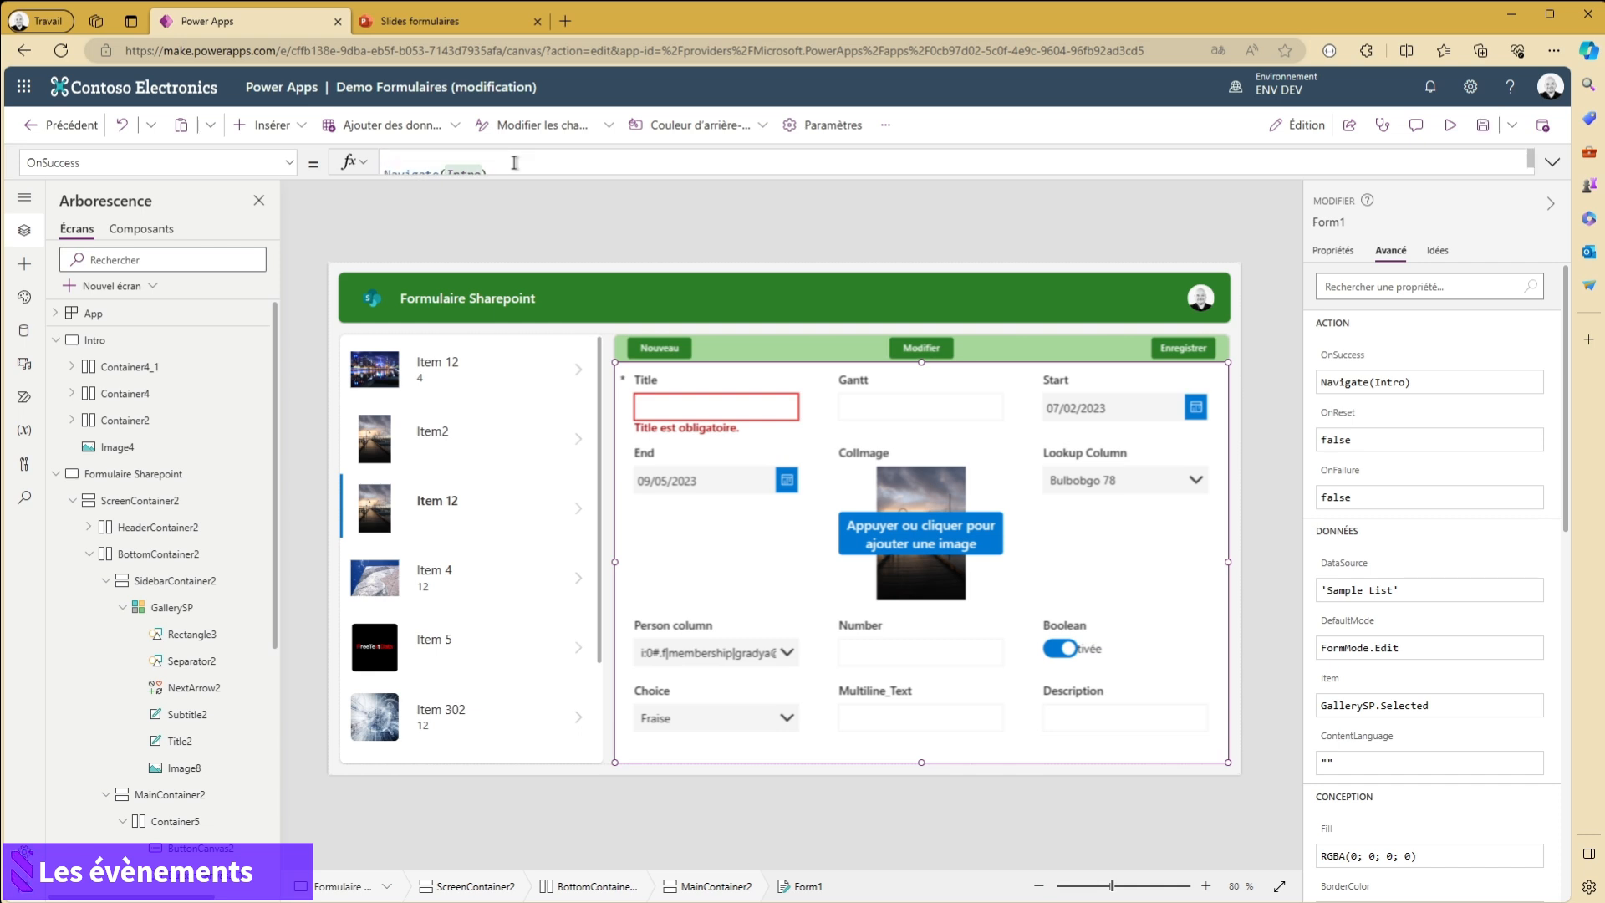
text(Notif)
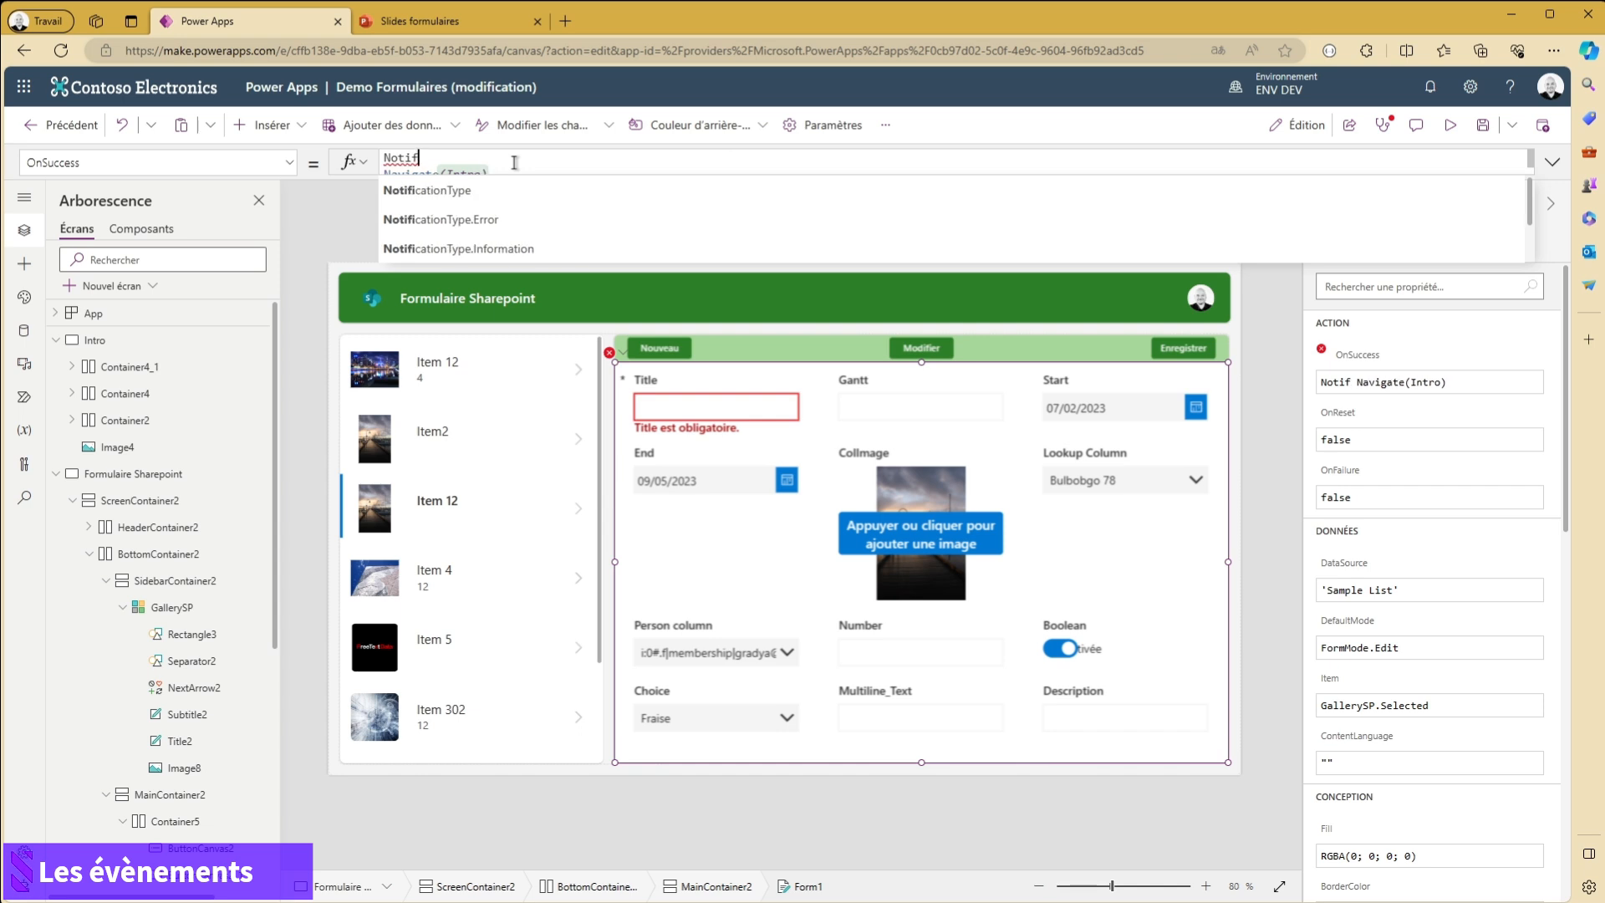
text(y()
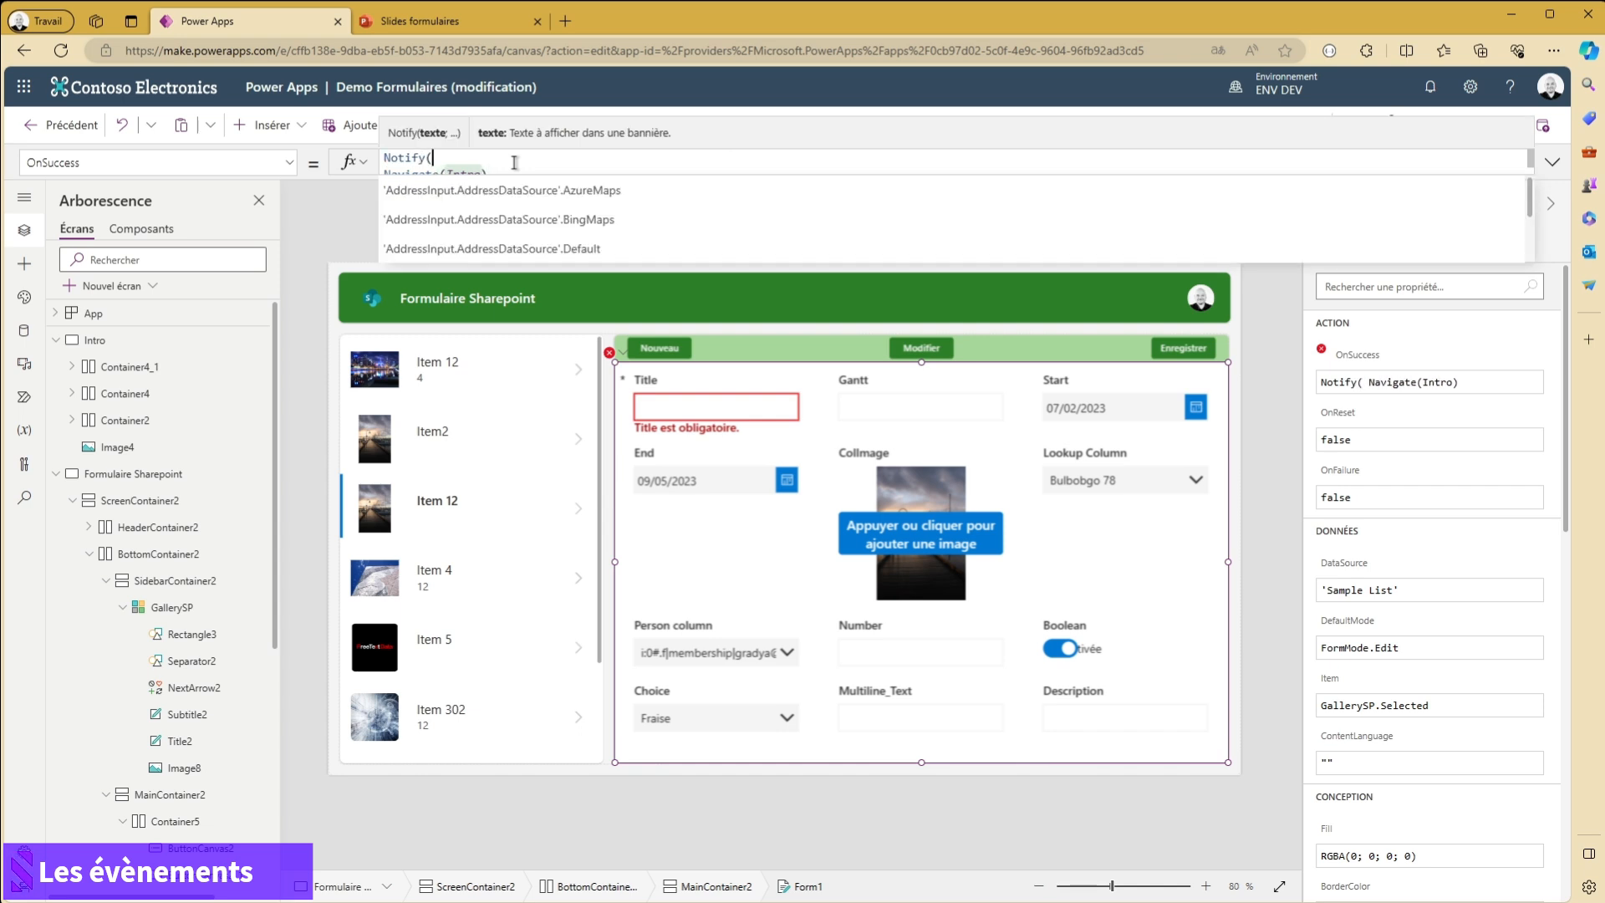
text();;""Les données)
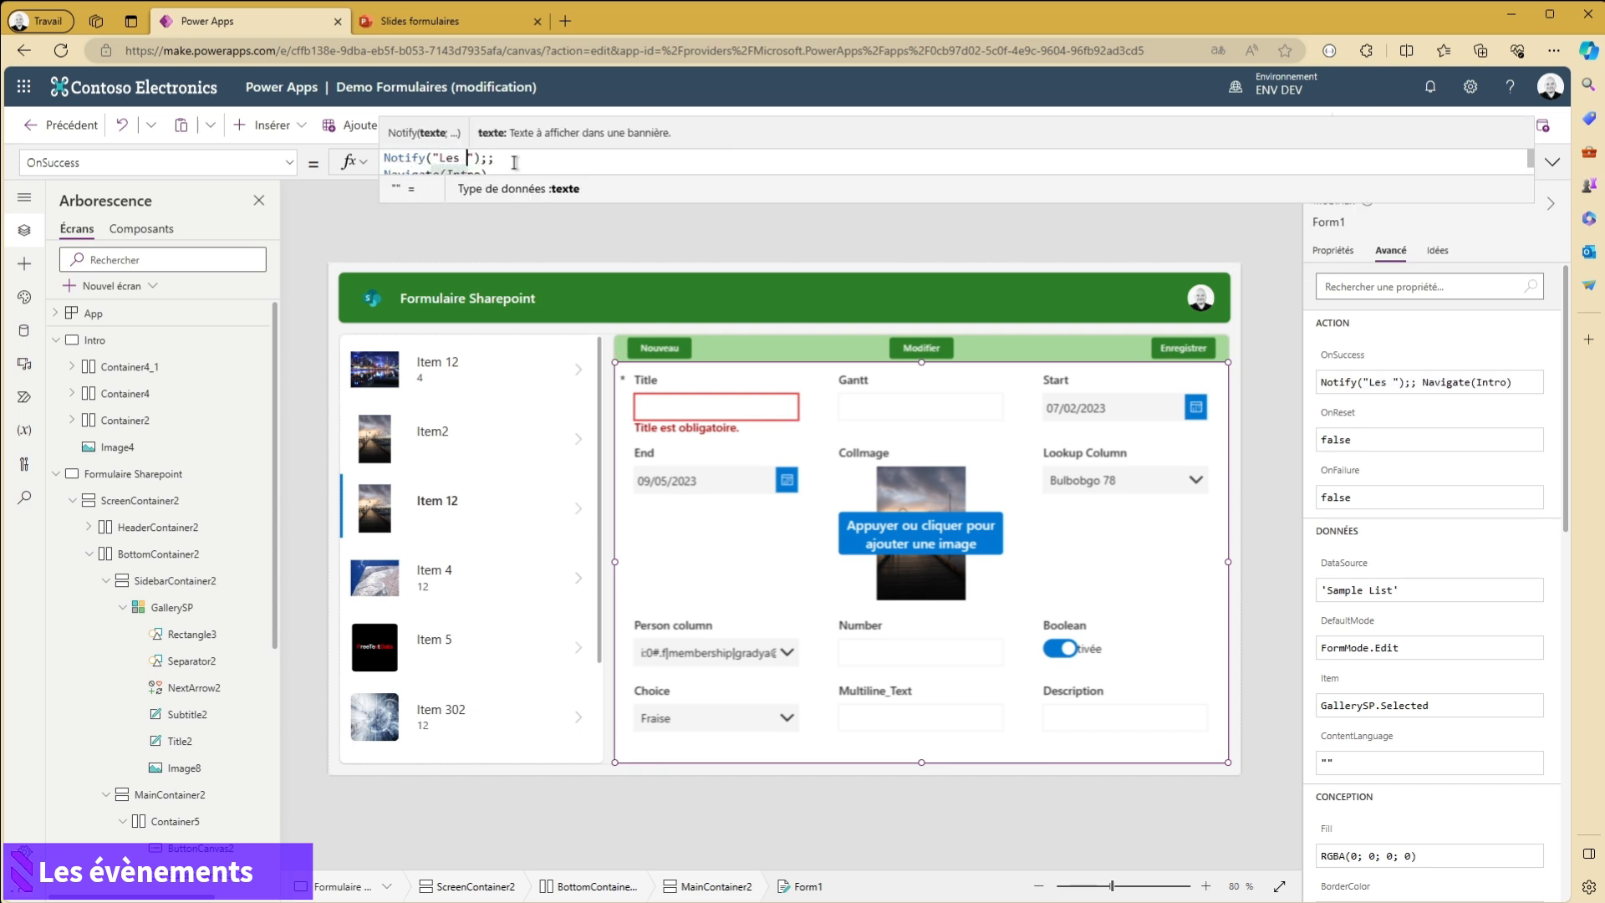
text( ont )
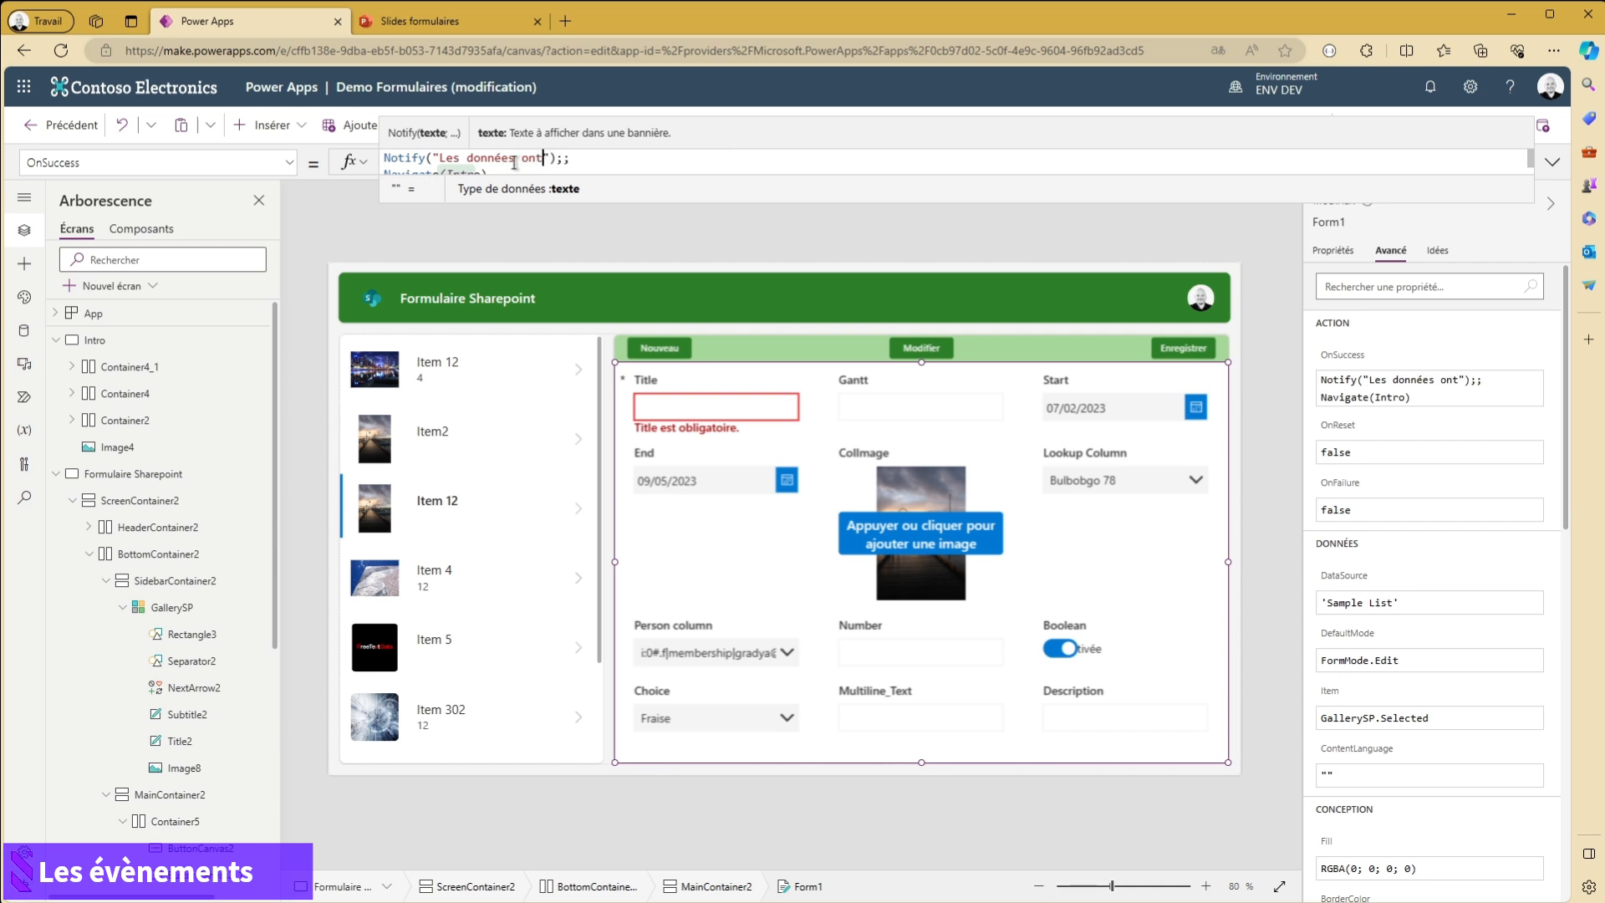
text(été mise à)
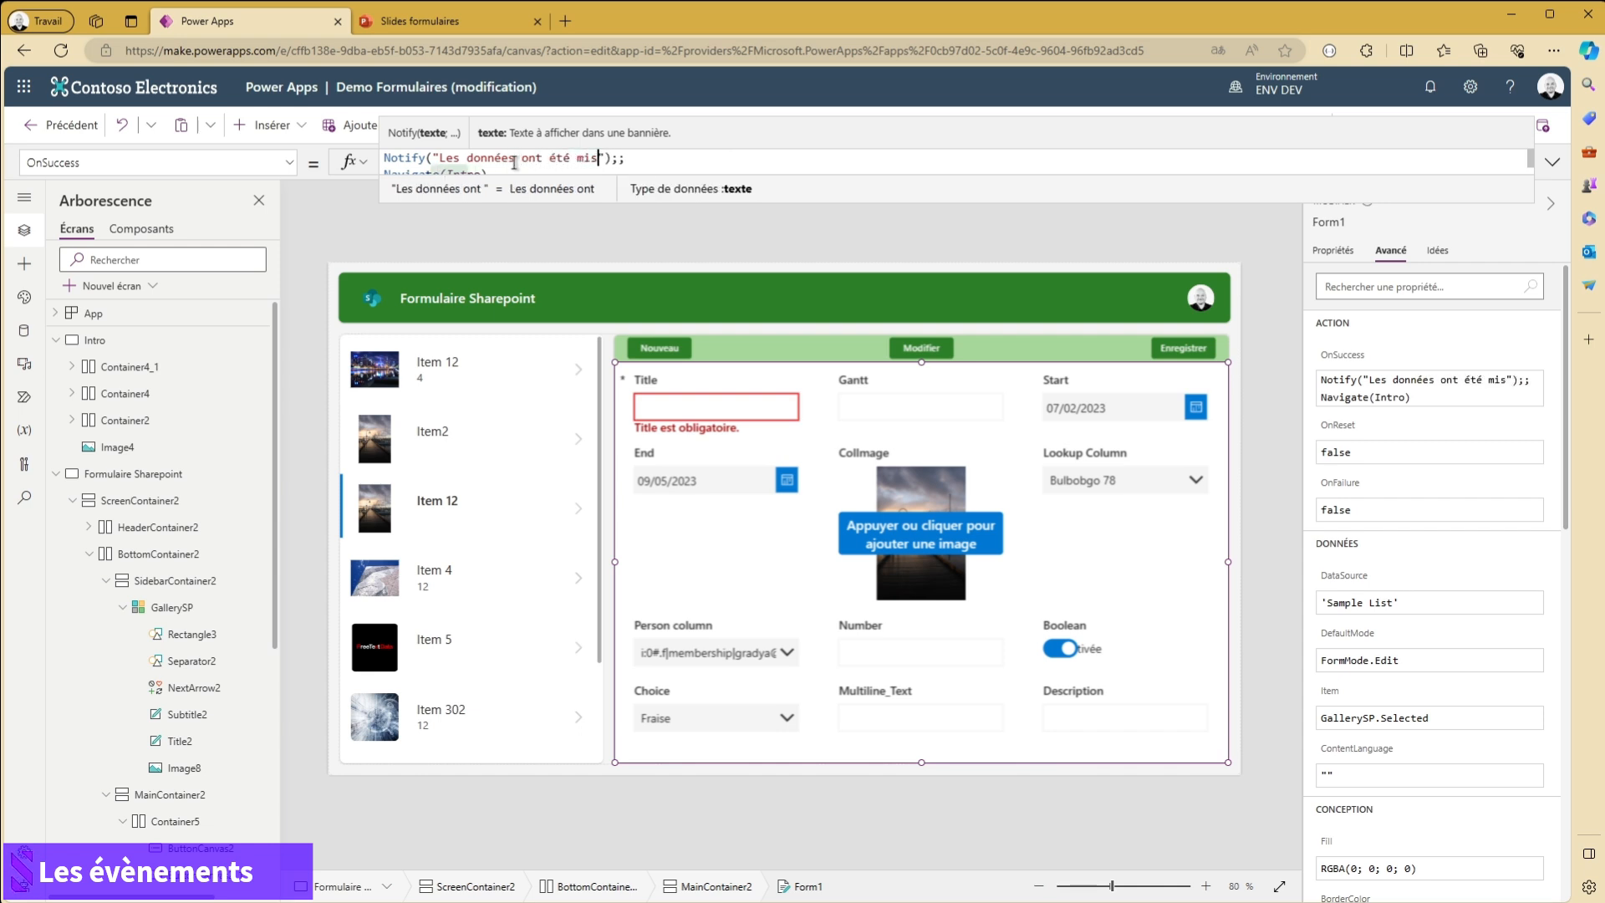
text( jour avec suc)
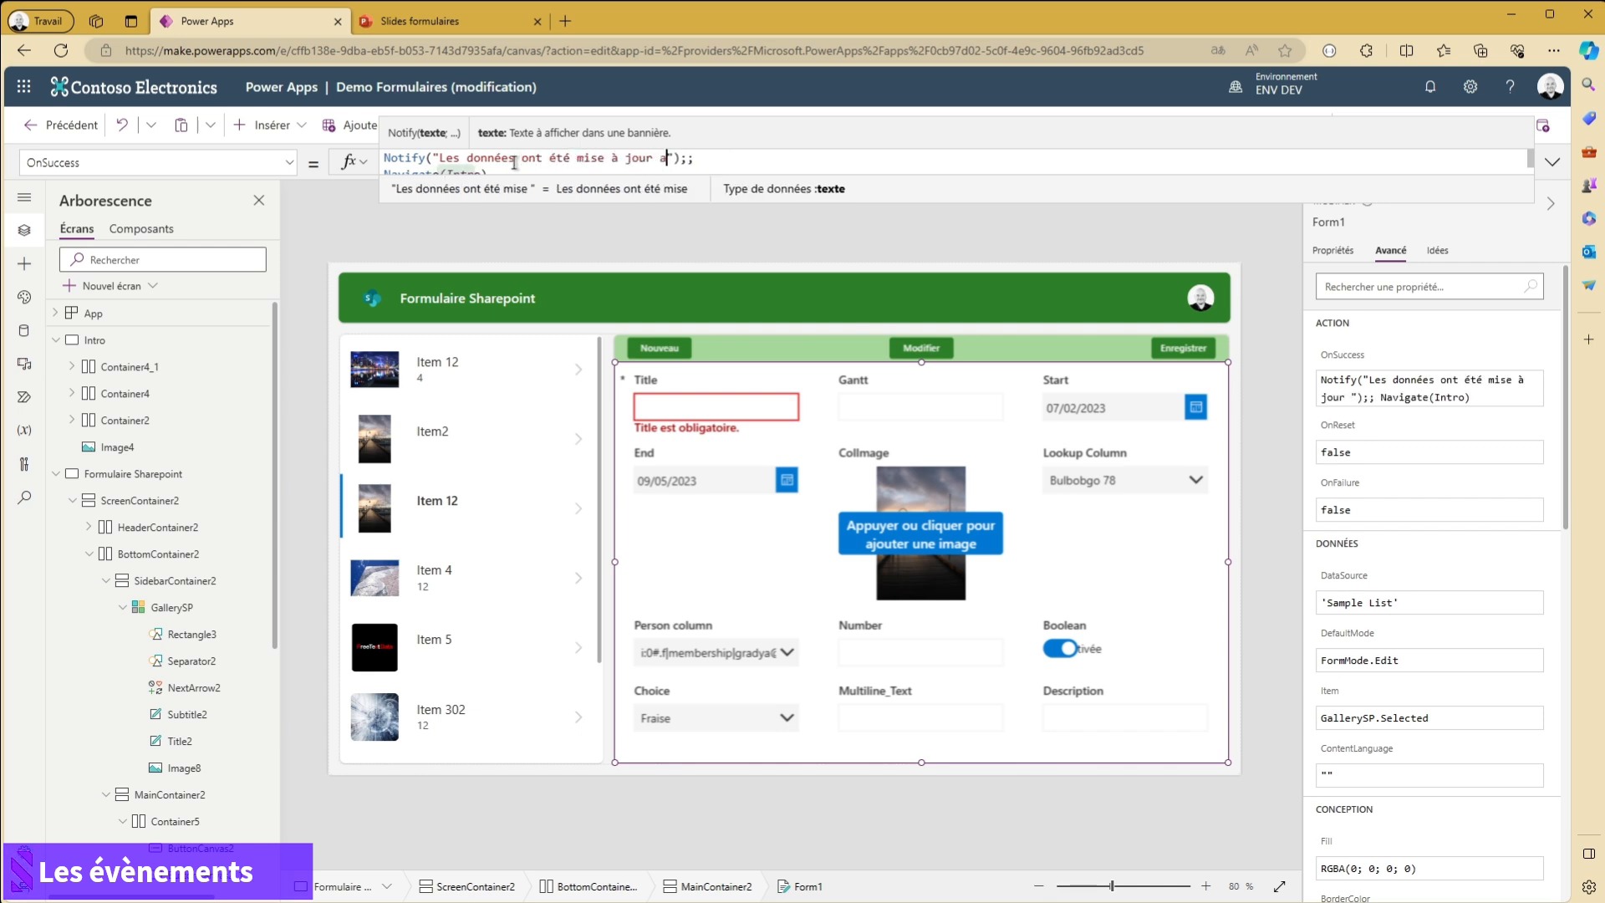
text(cès)
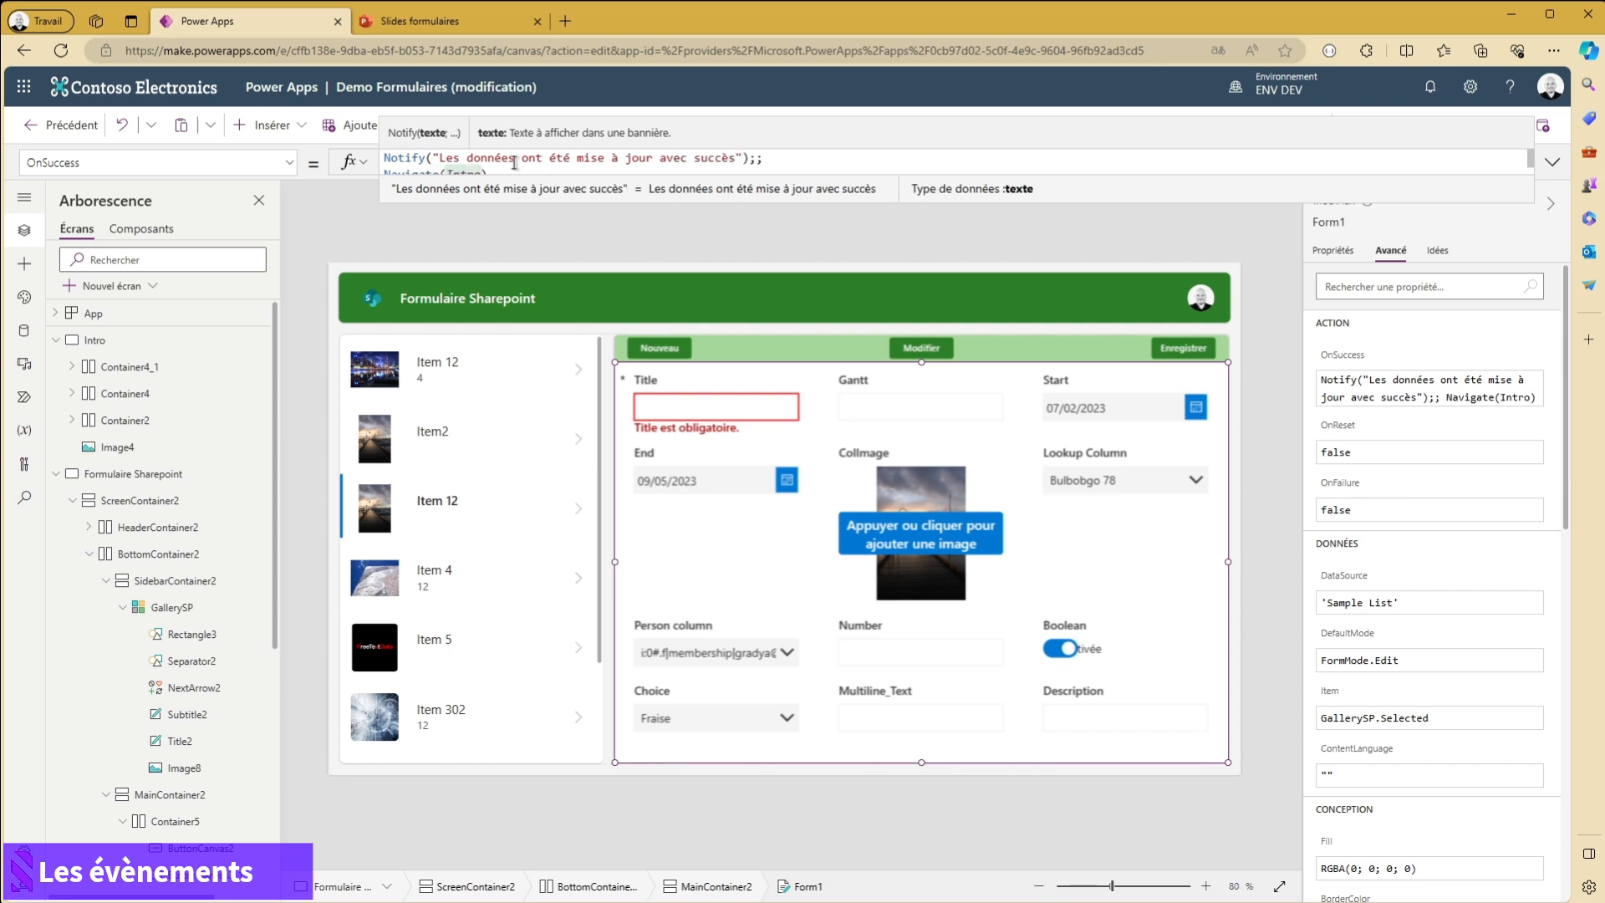
text(,)
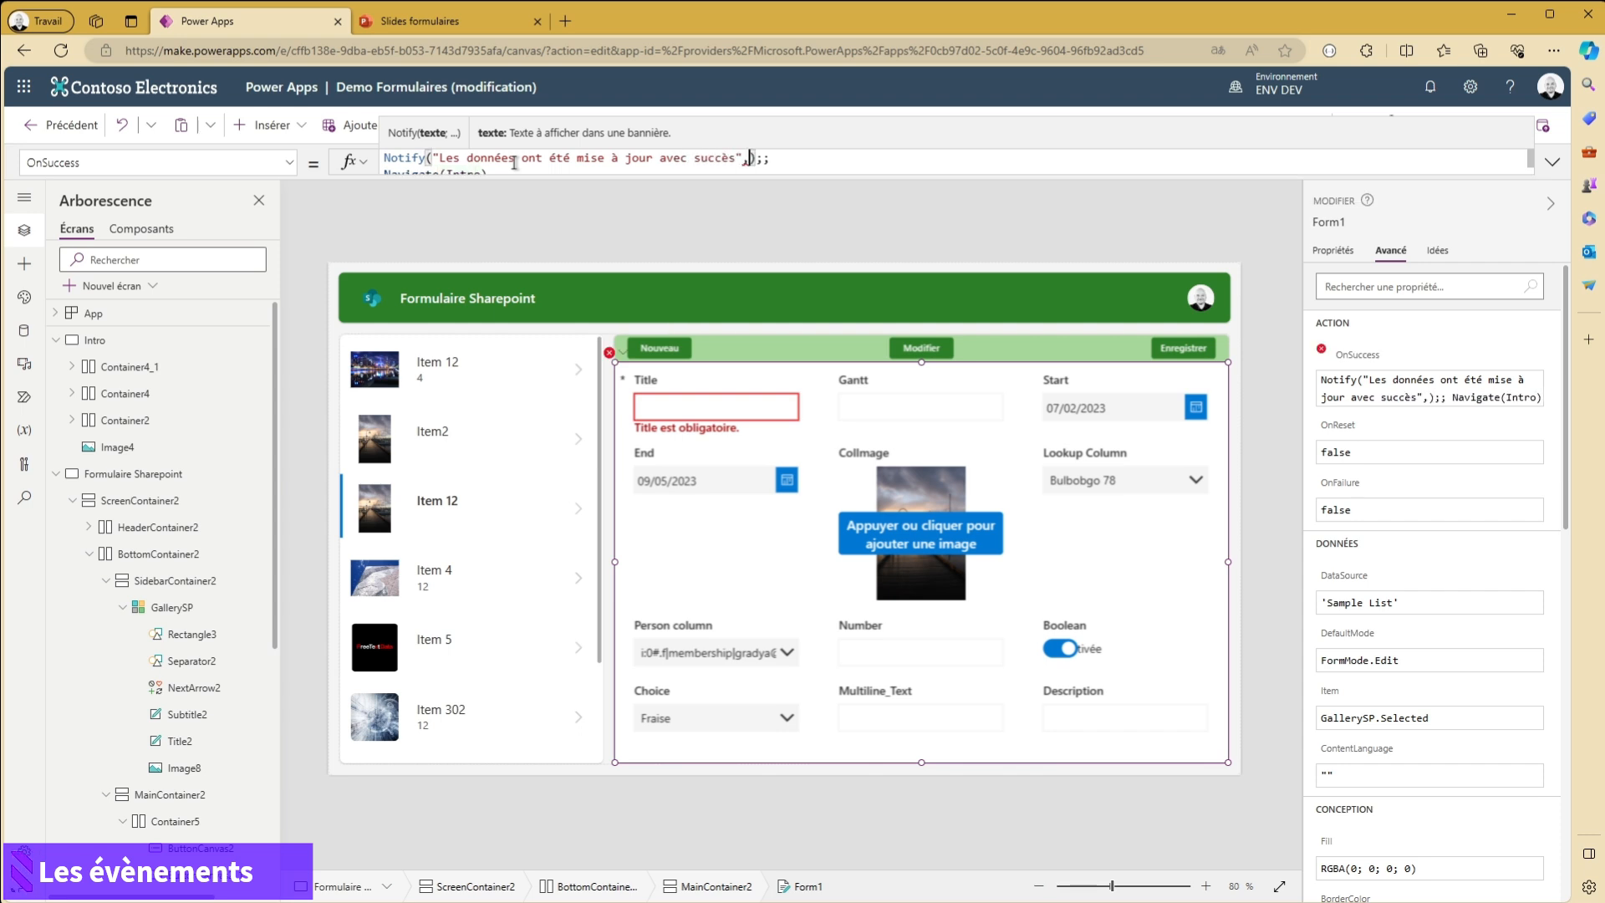
- Add NotificationType.Success as the notification type of the Notify call in Form1's OnSuccess formula
key(BackSpace)
text(;)
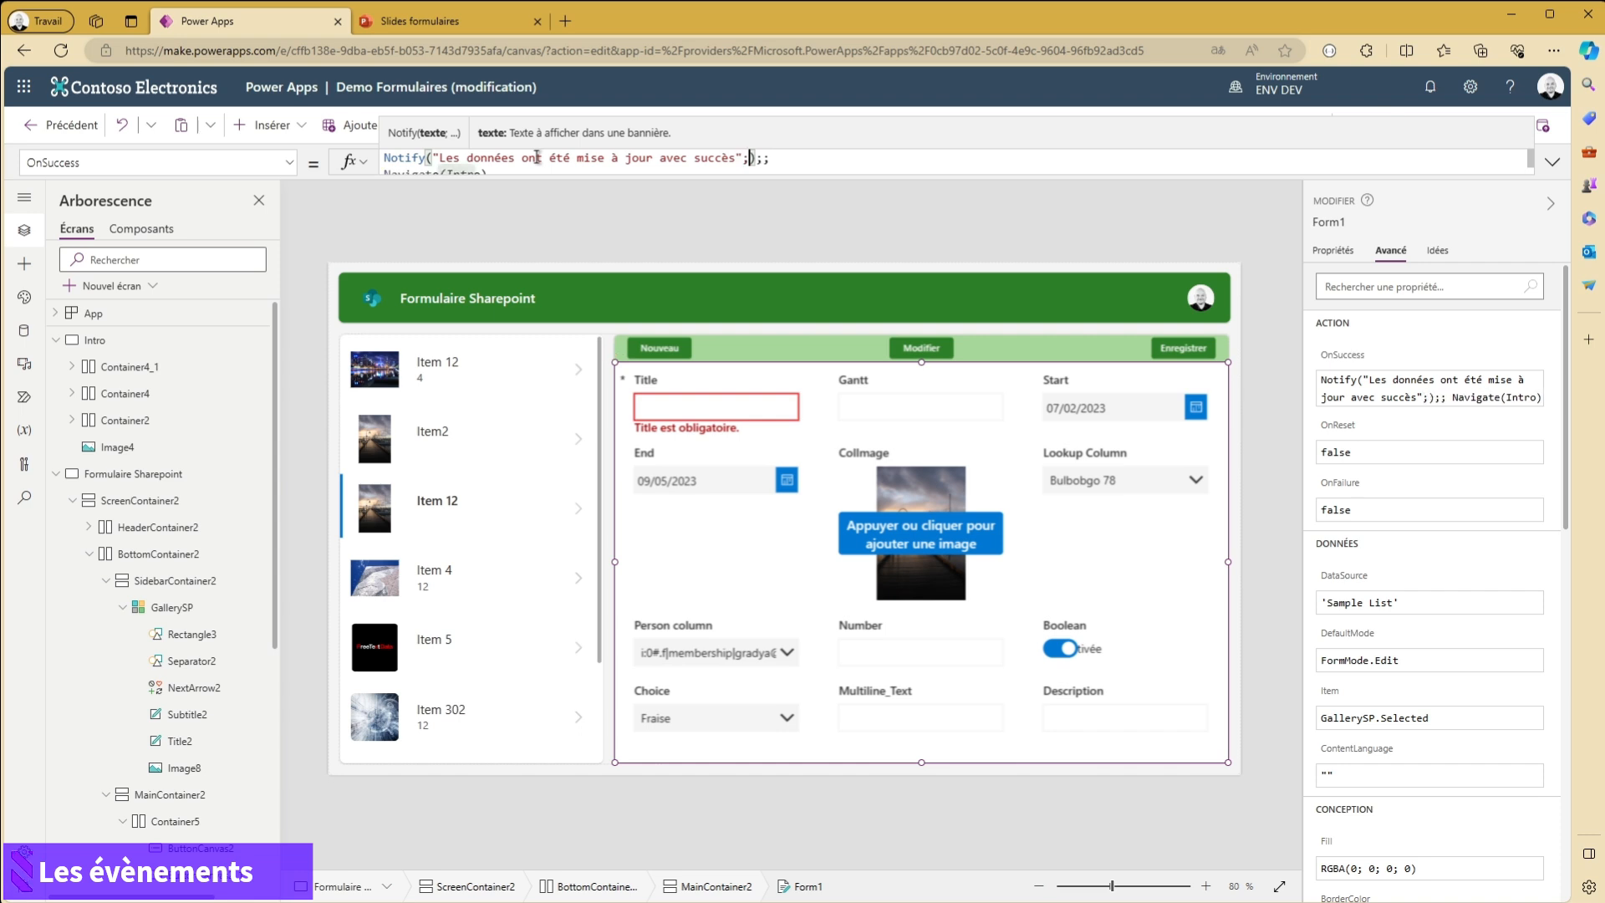
scroll(494, 198, down, 1)
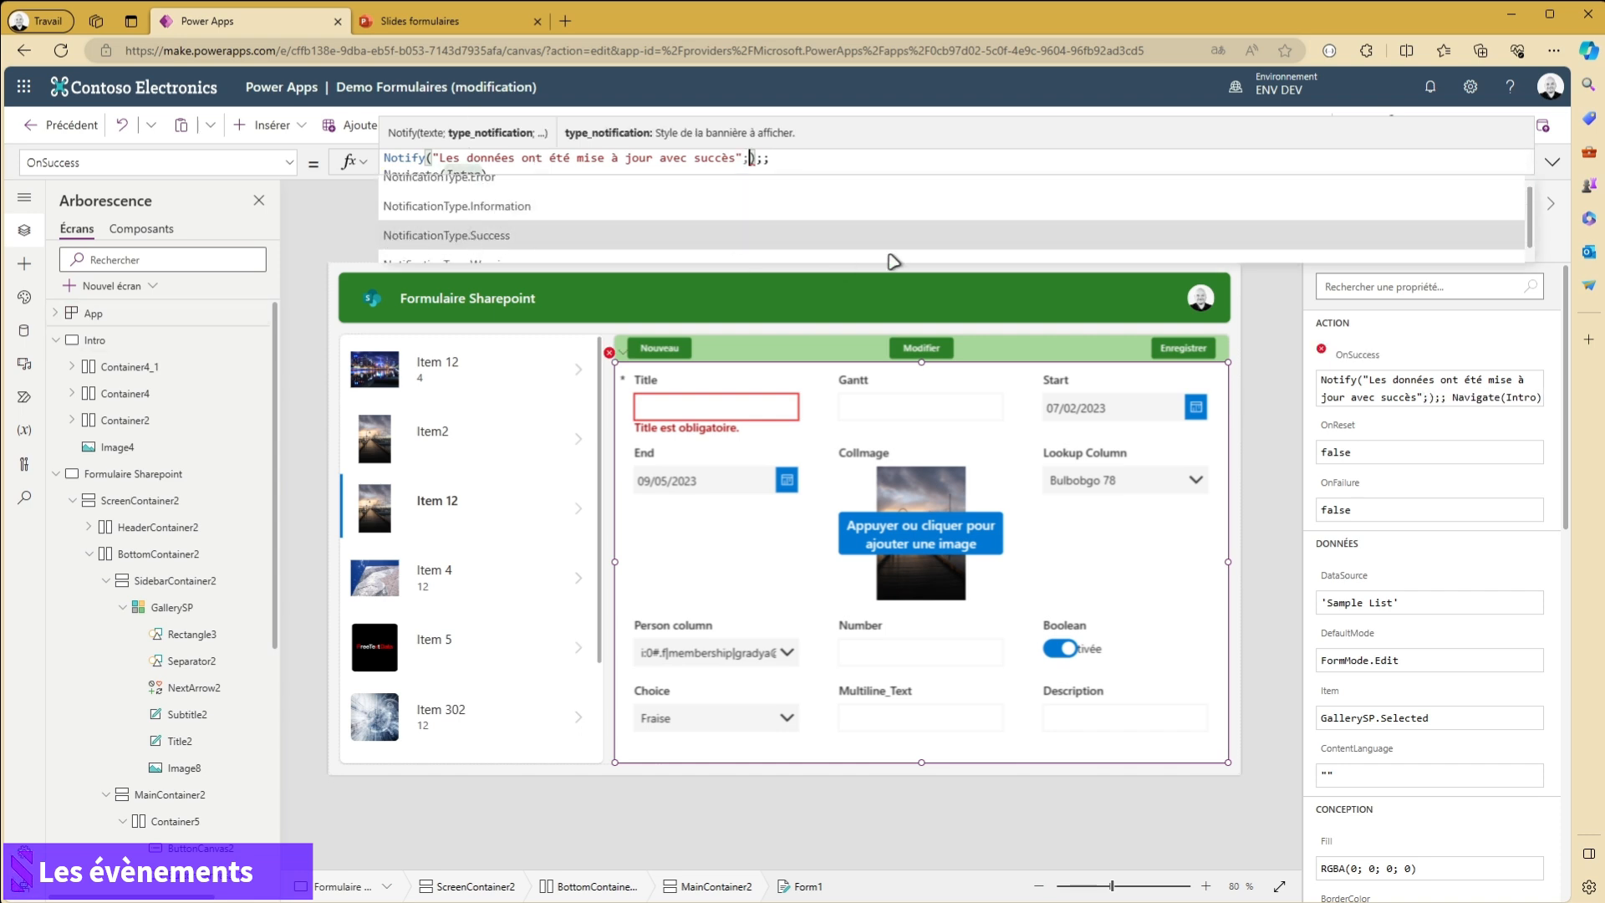
key(Tab)
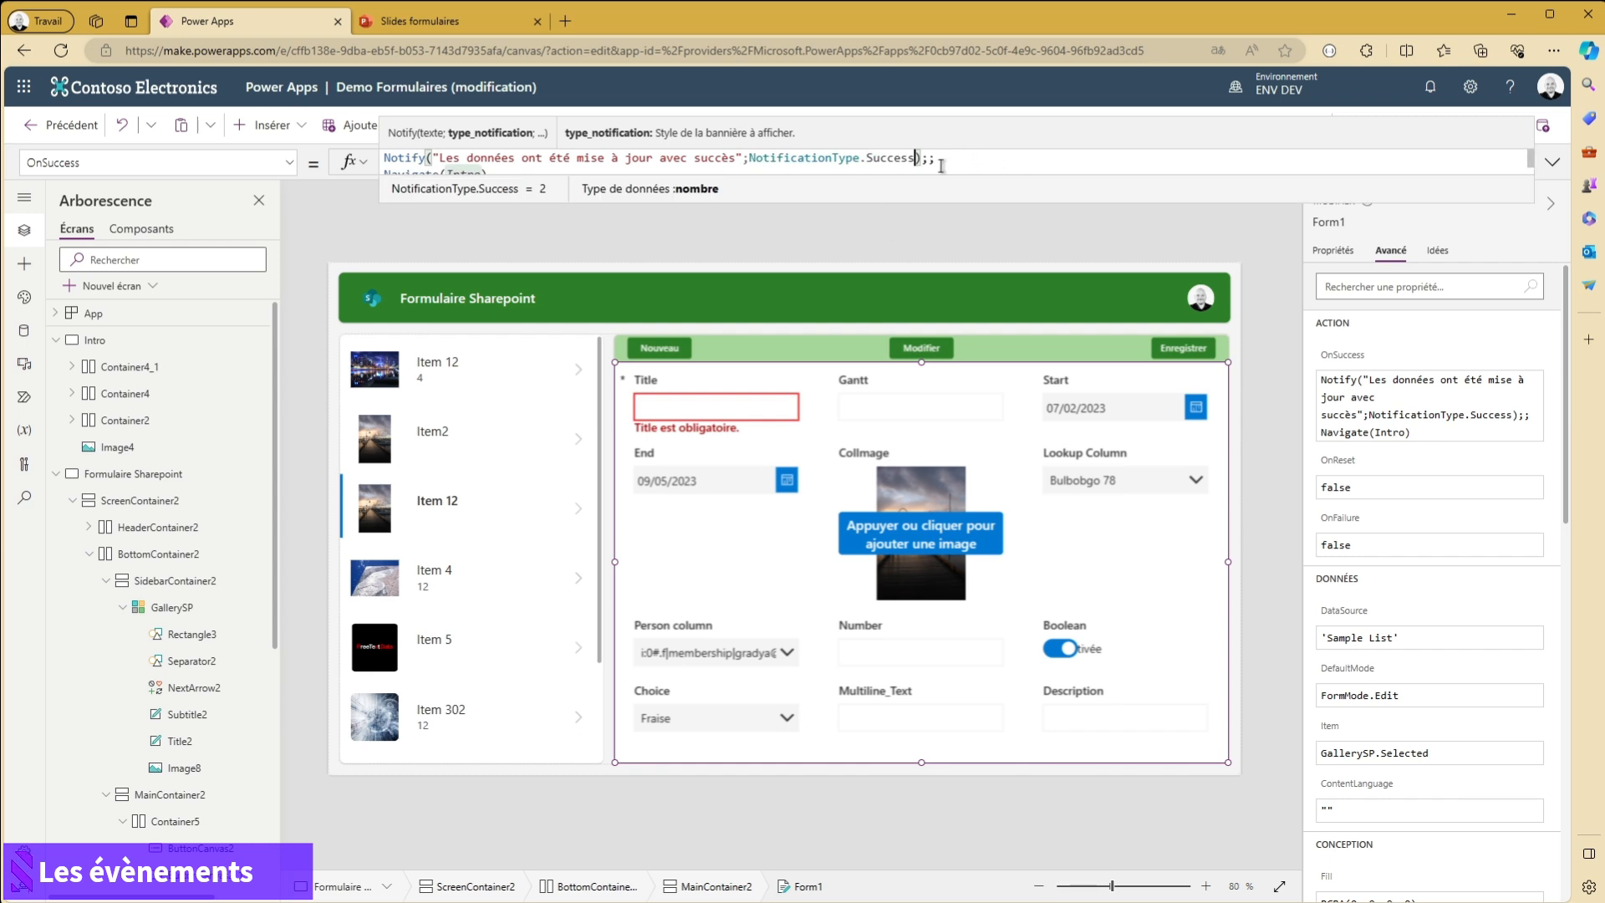
- Copy the Notify call from OnSuccess into Form1's OnFailure in place of false, and set its type to NotificationType.Error
drag(943, 159, 250, 155)
key(ctrl+c)
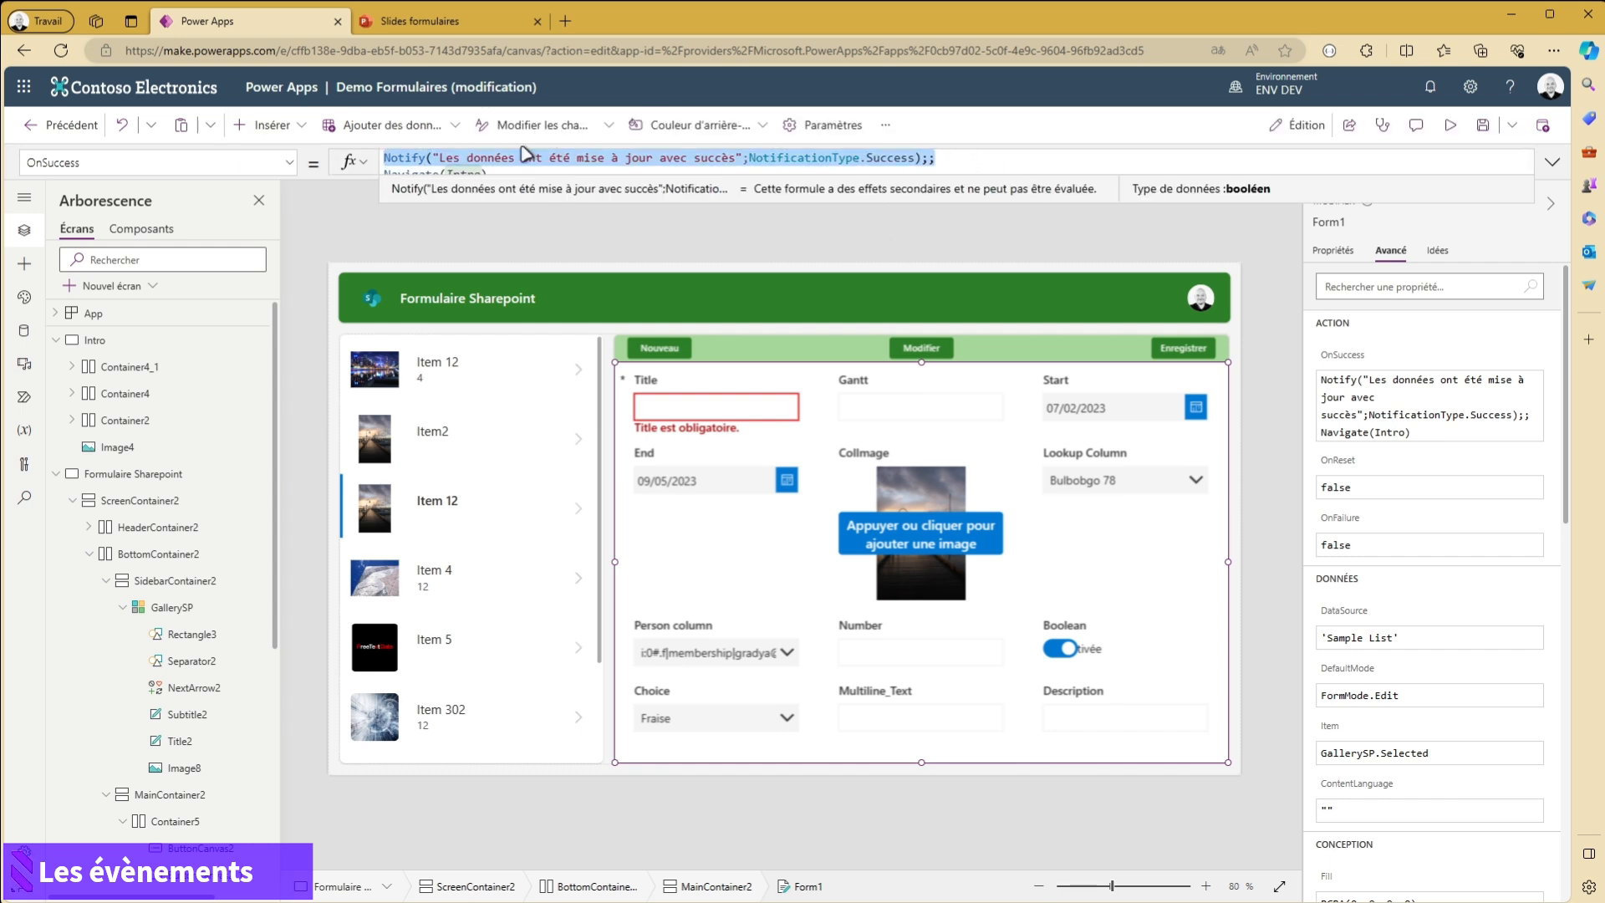
click(1338, 539)
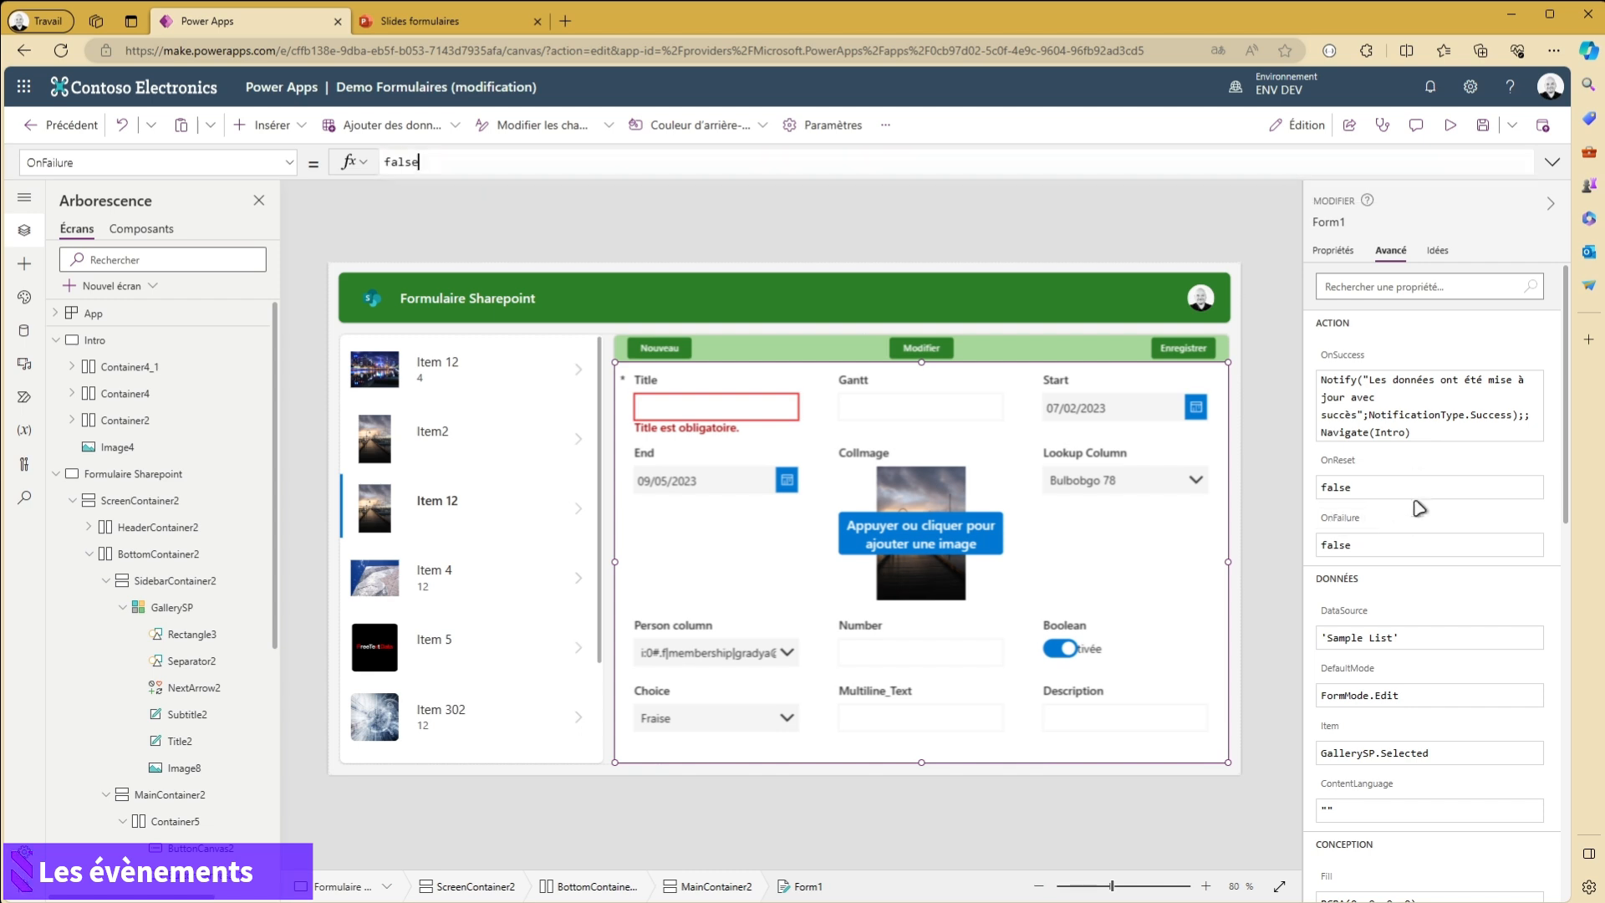
click(1553, 161)
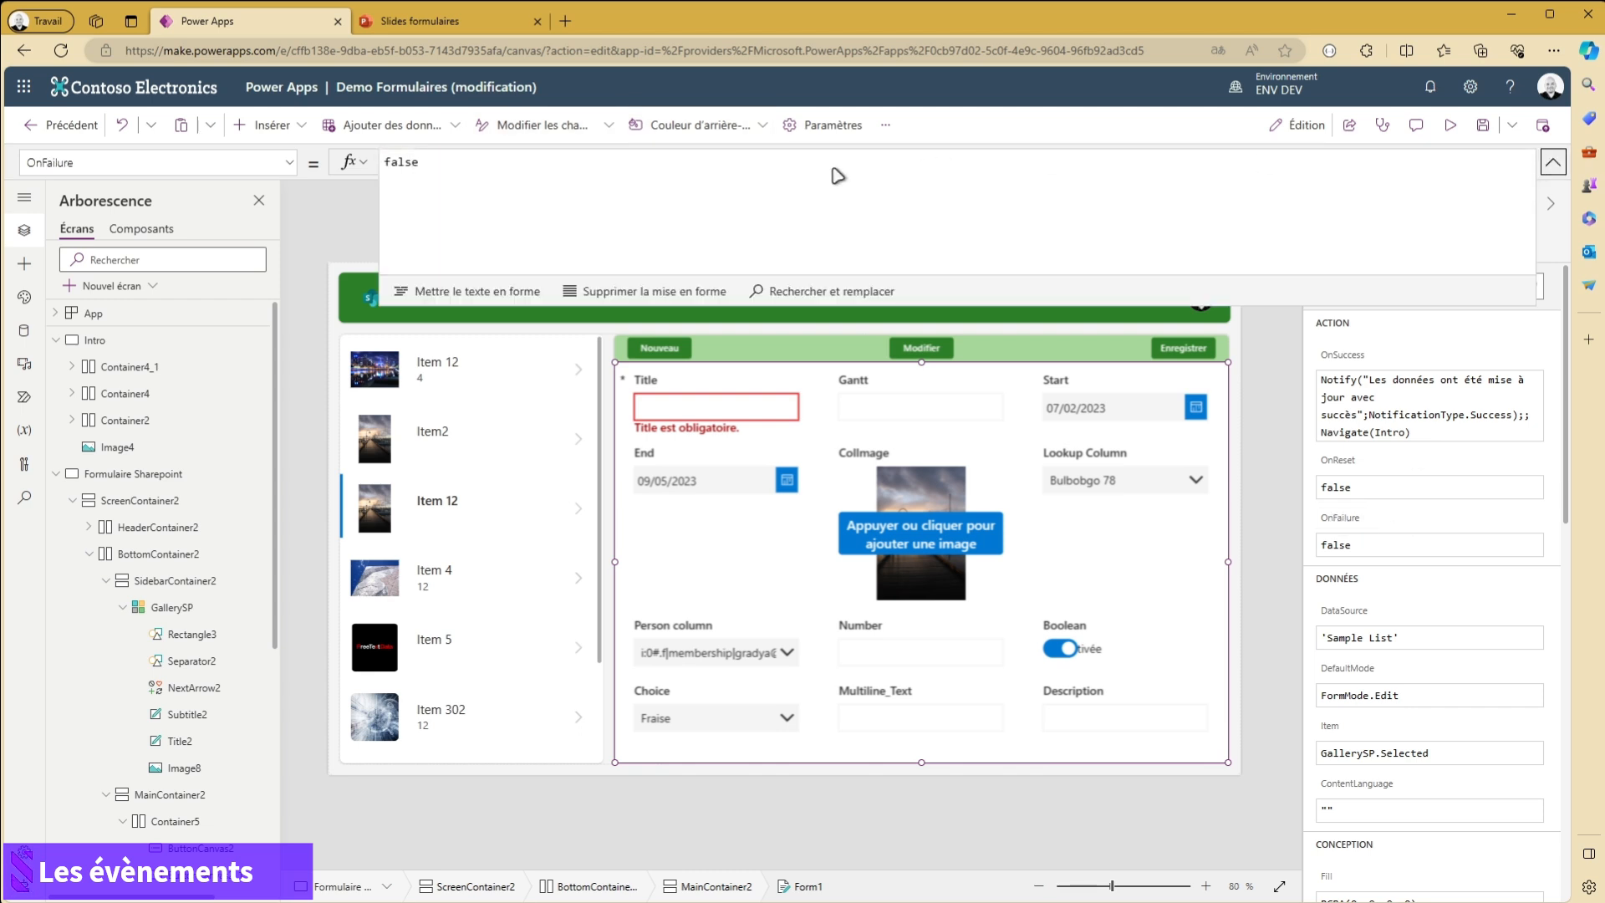
drag(431, 161, 163, 159)
key(ctrl+v)
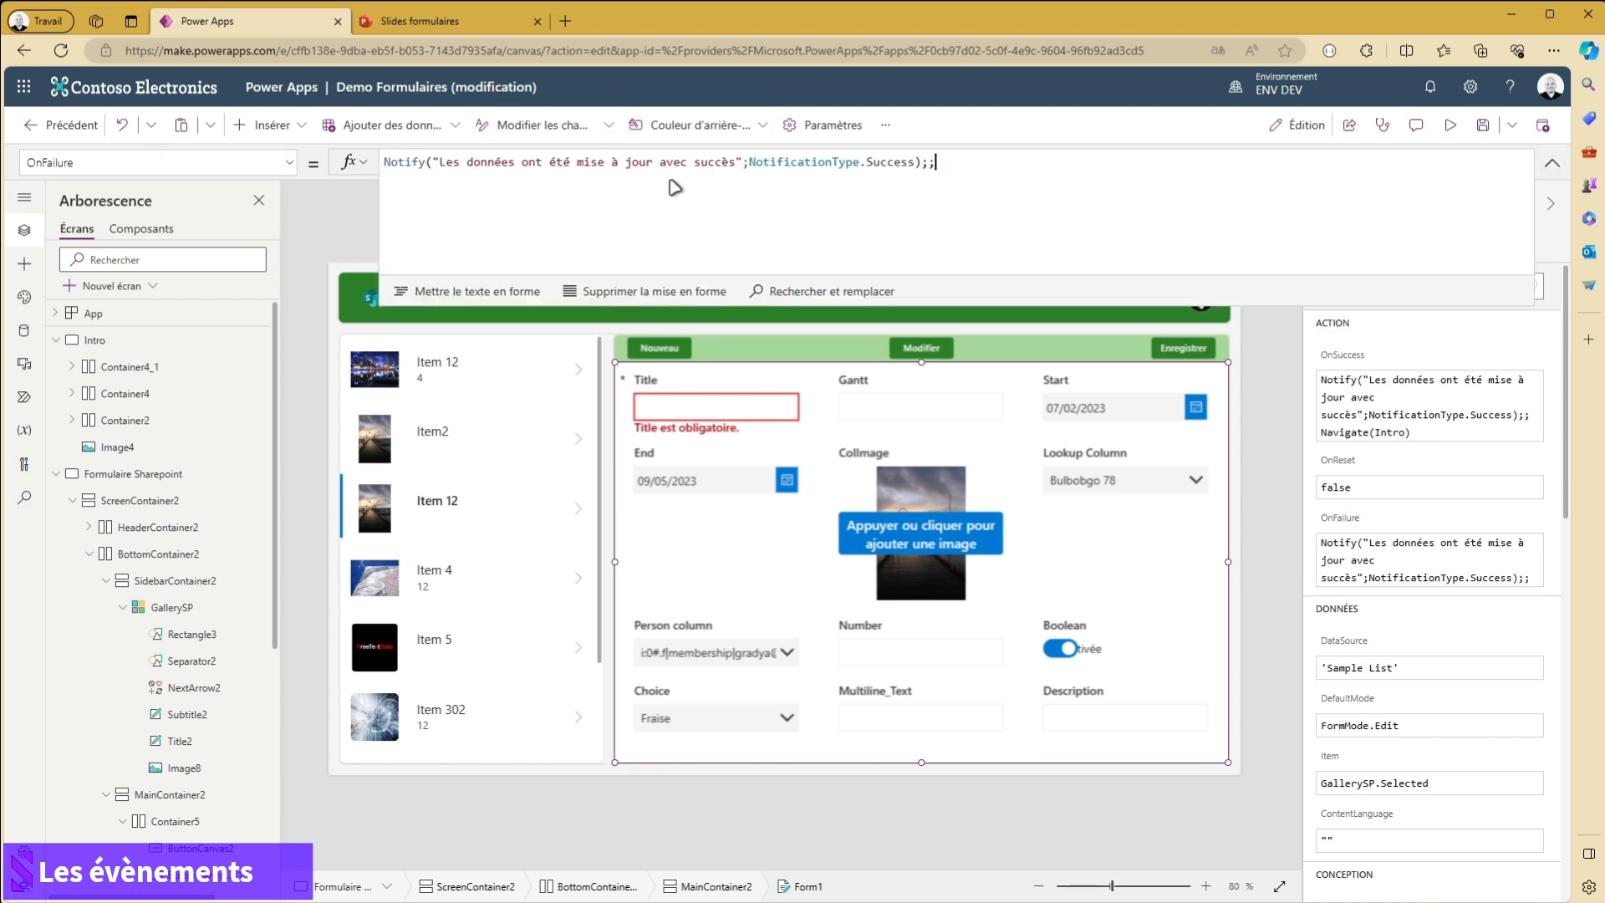
double_click(896, 162)
text(erro)
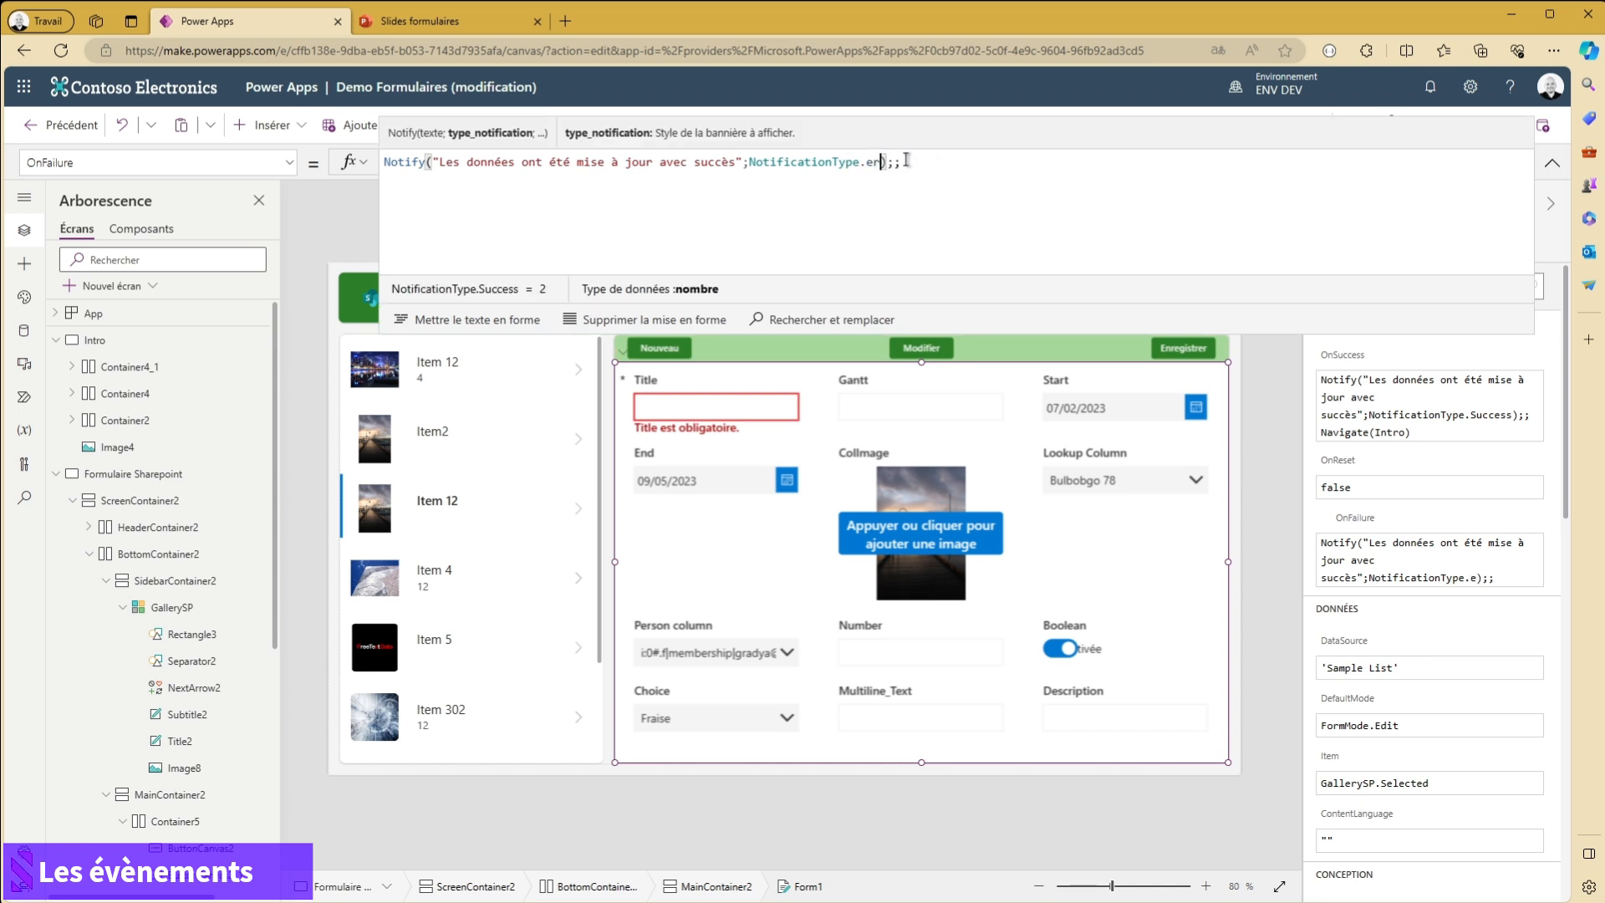
click(476, 325)
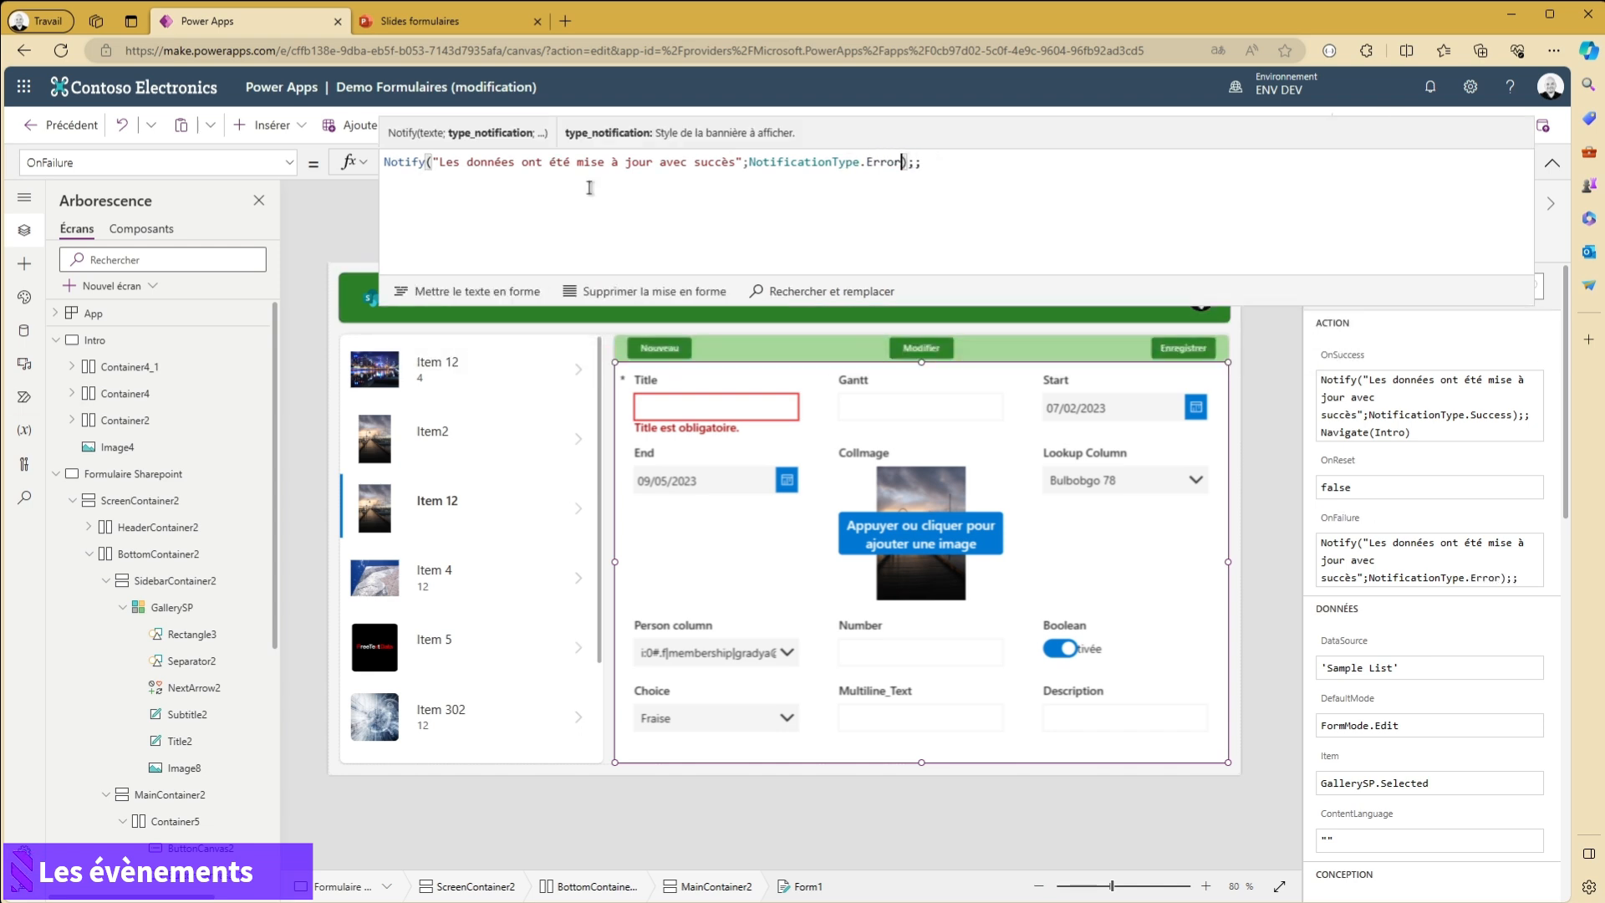
- Replace the OnFailure notification message with "Une erreur est survenue, veuillez vérifier les informations saisies"
drag(440, 164, 736, 162)
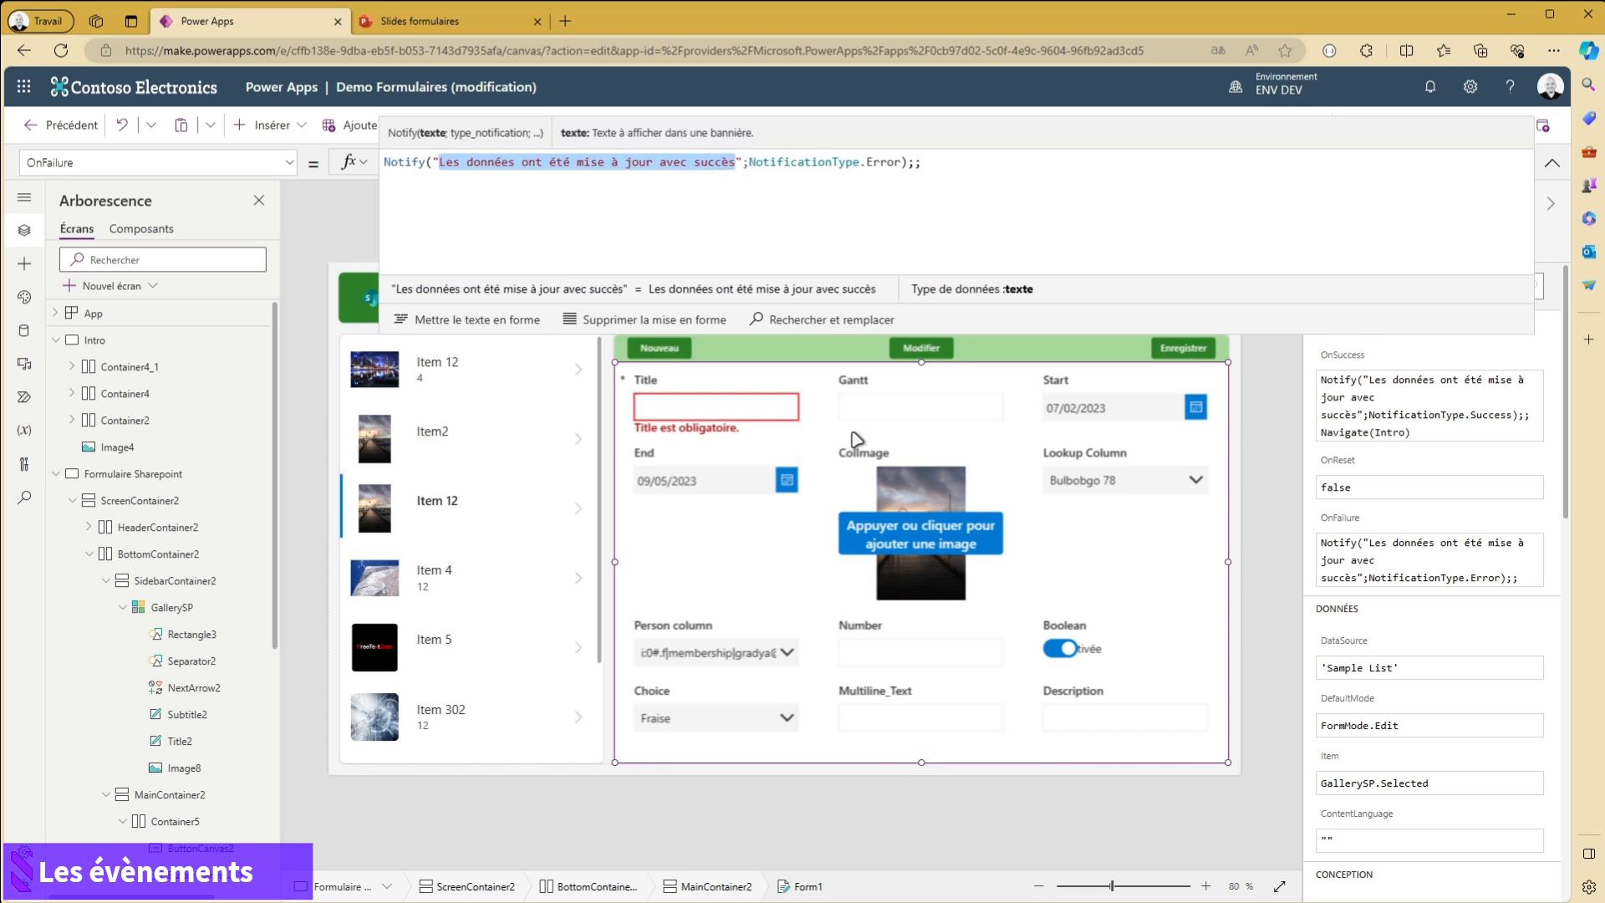
text(Une erreur )
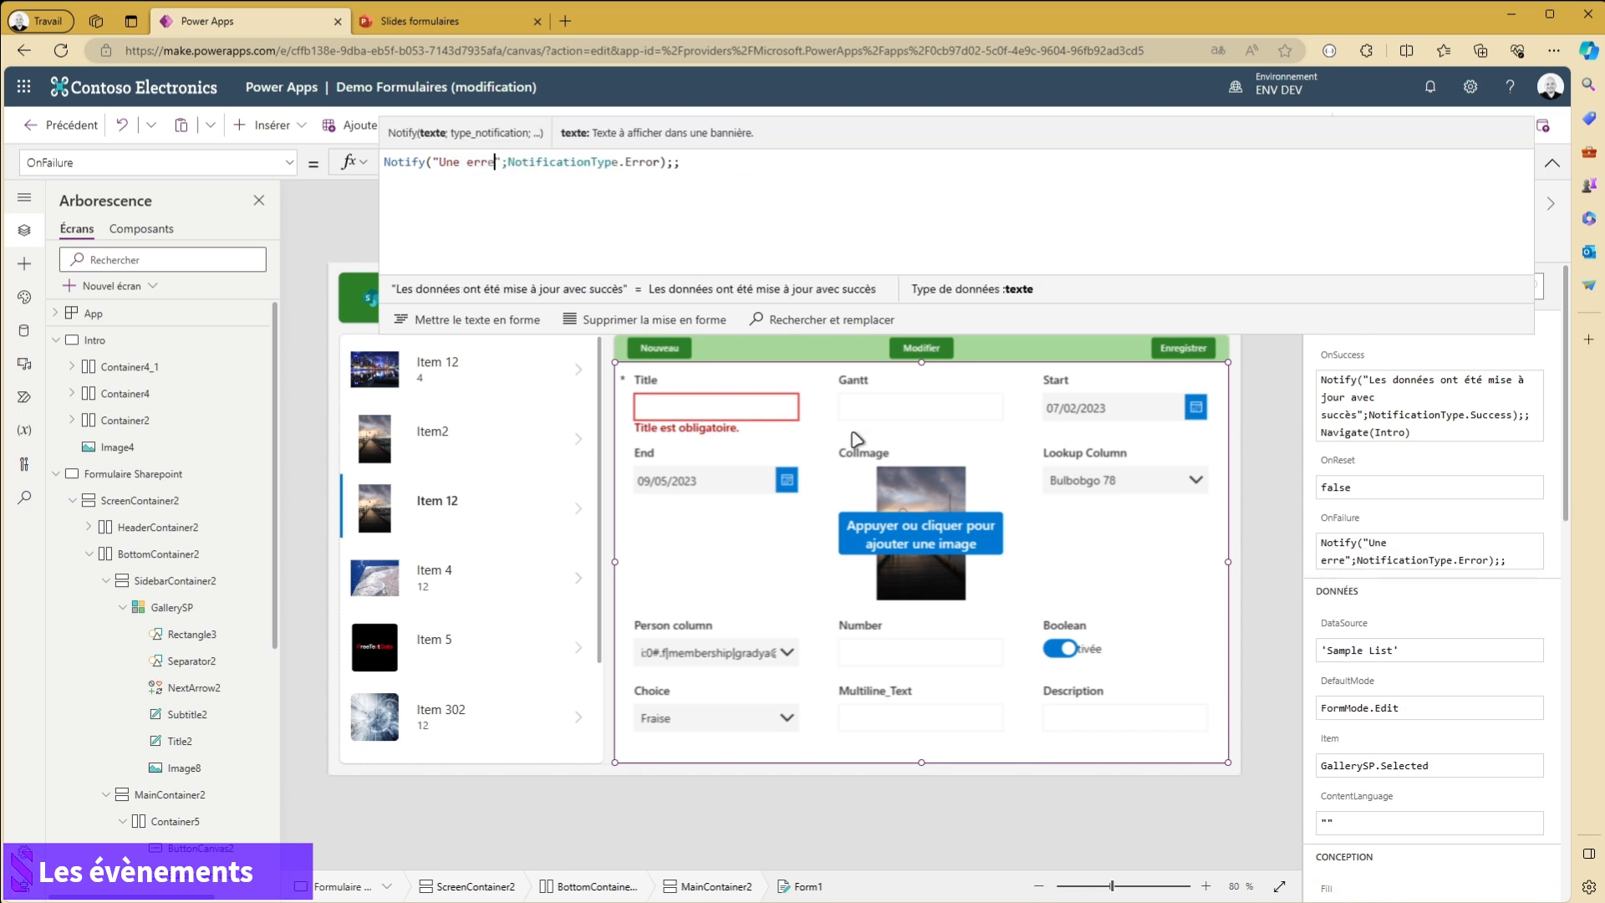
text(est survenu)
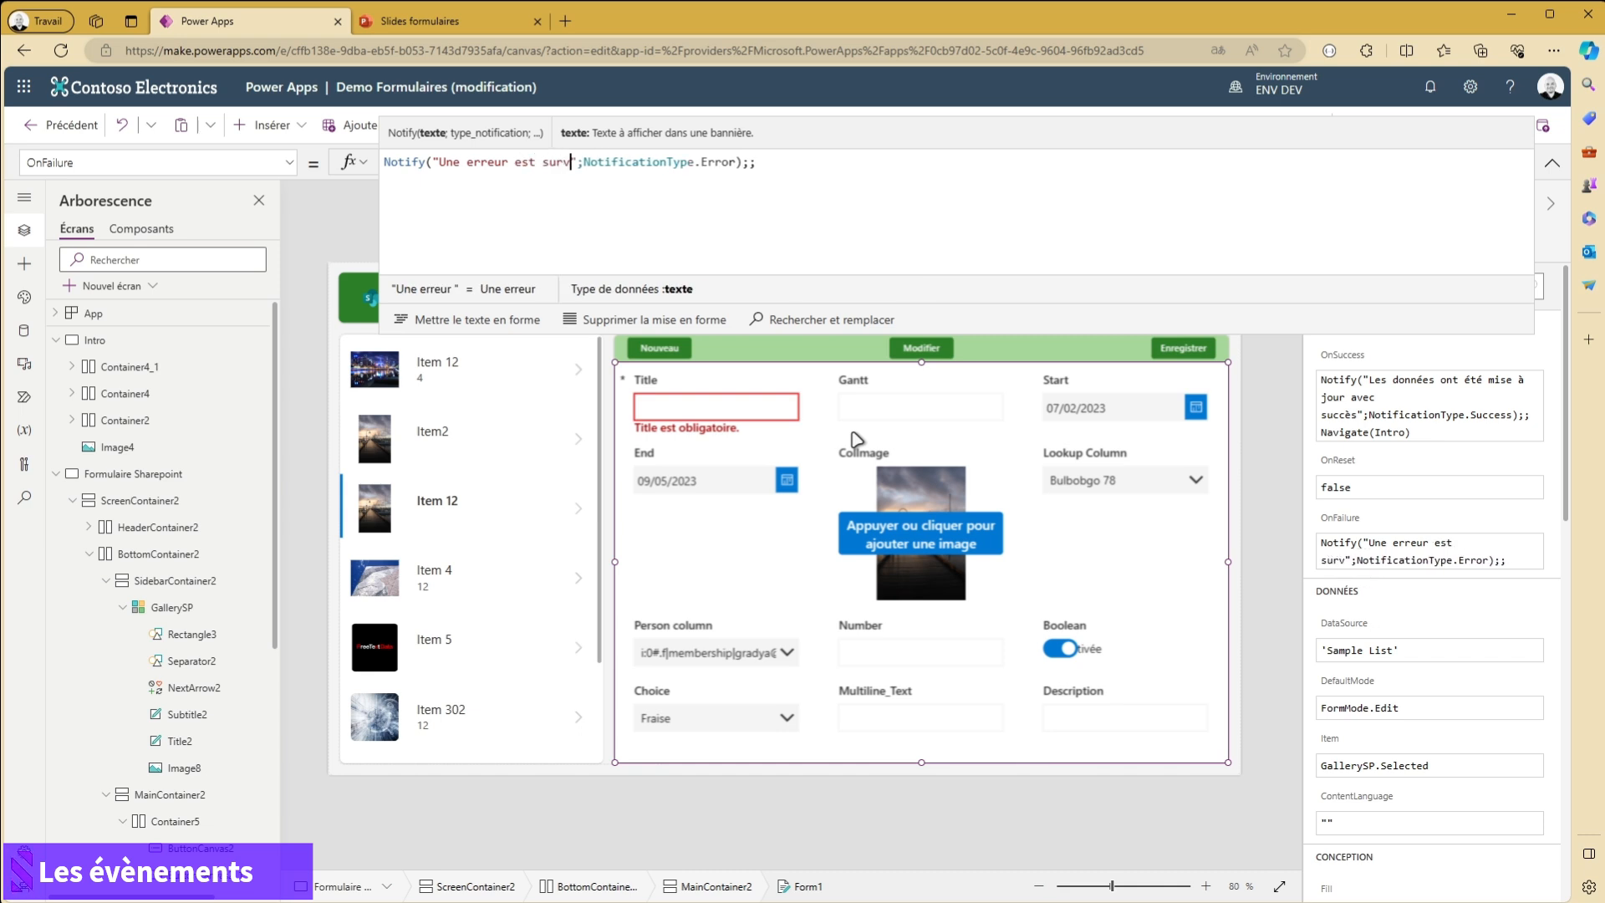
text(e, )
text(veuill)
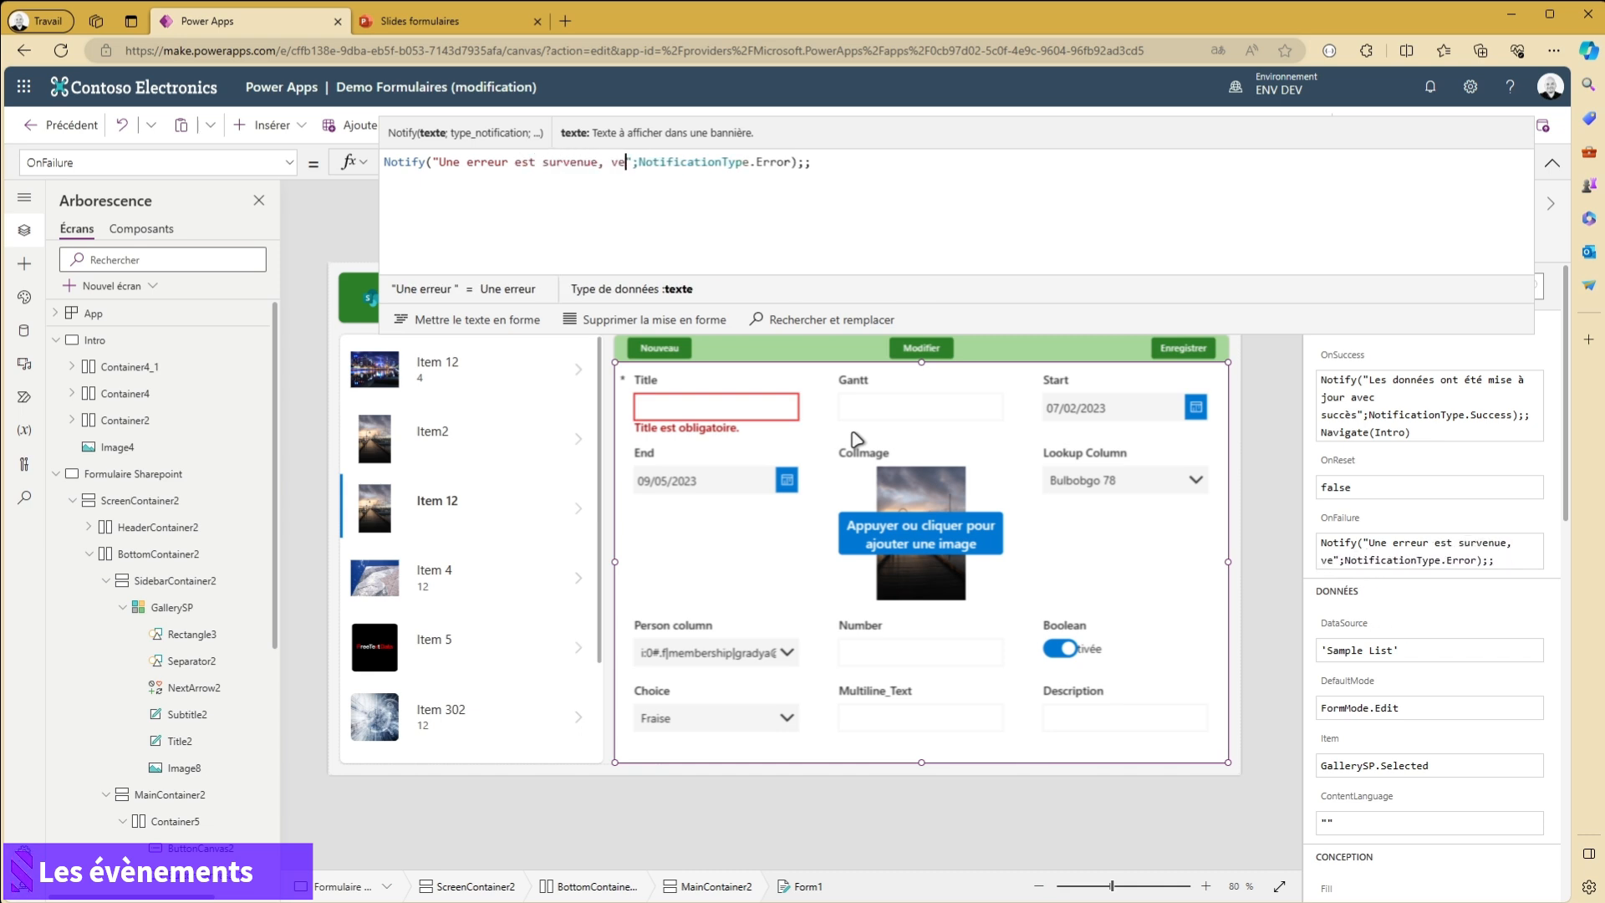
text(ez vérifier les informatio)
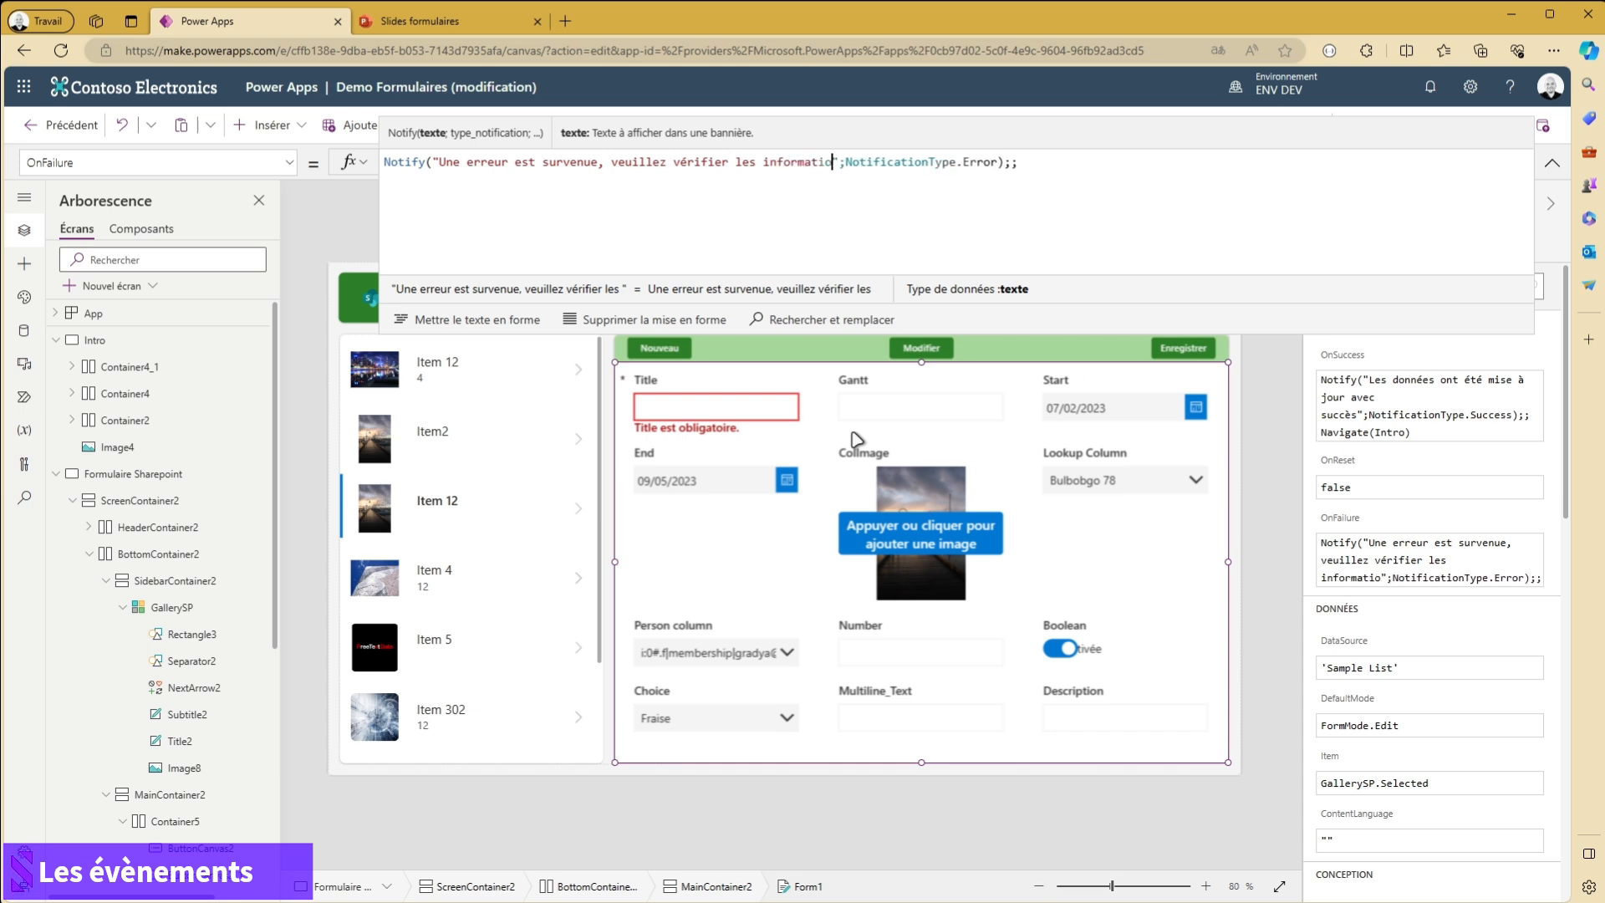
text(ns)
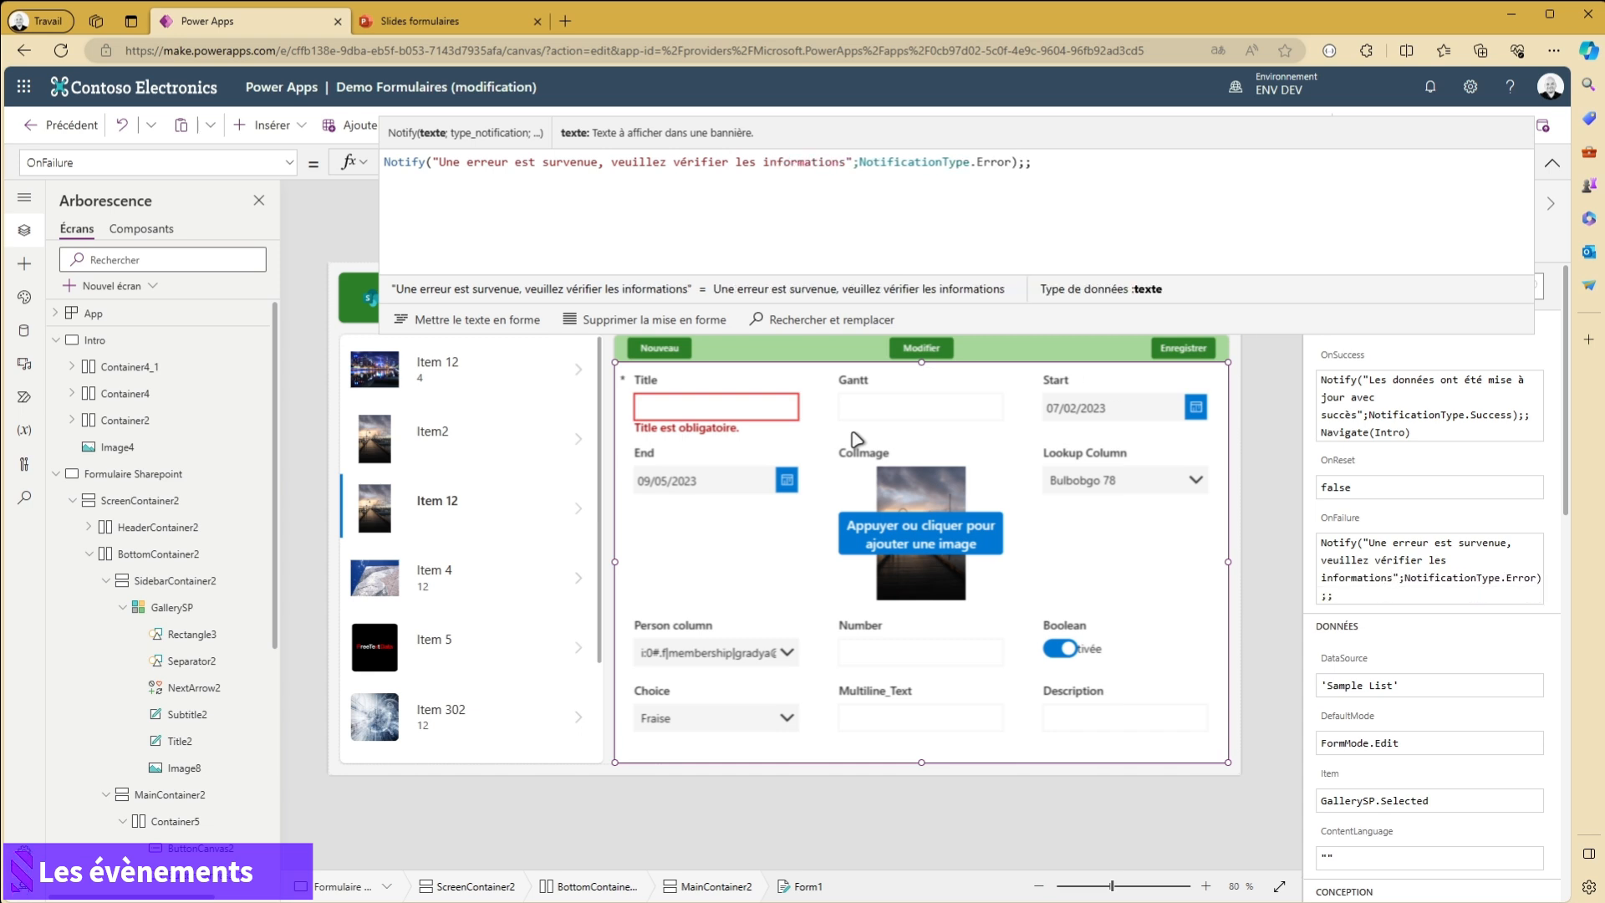
text( saisies)
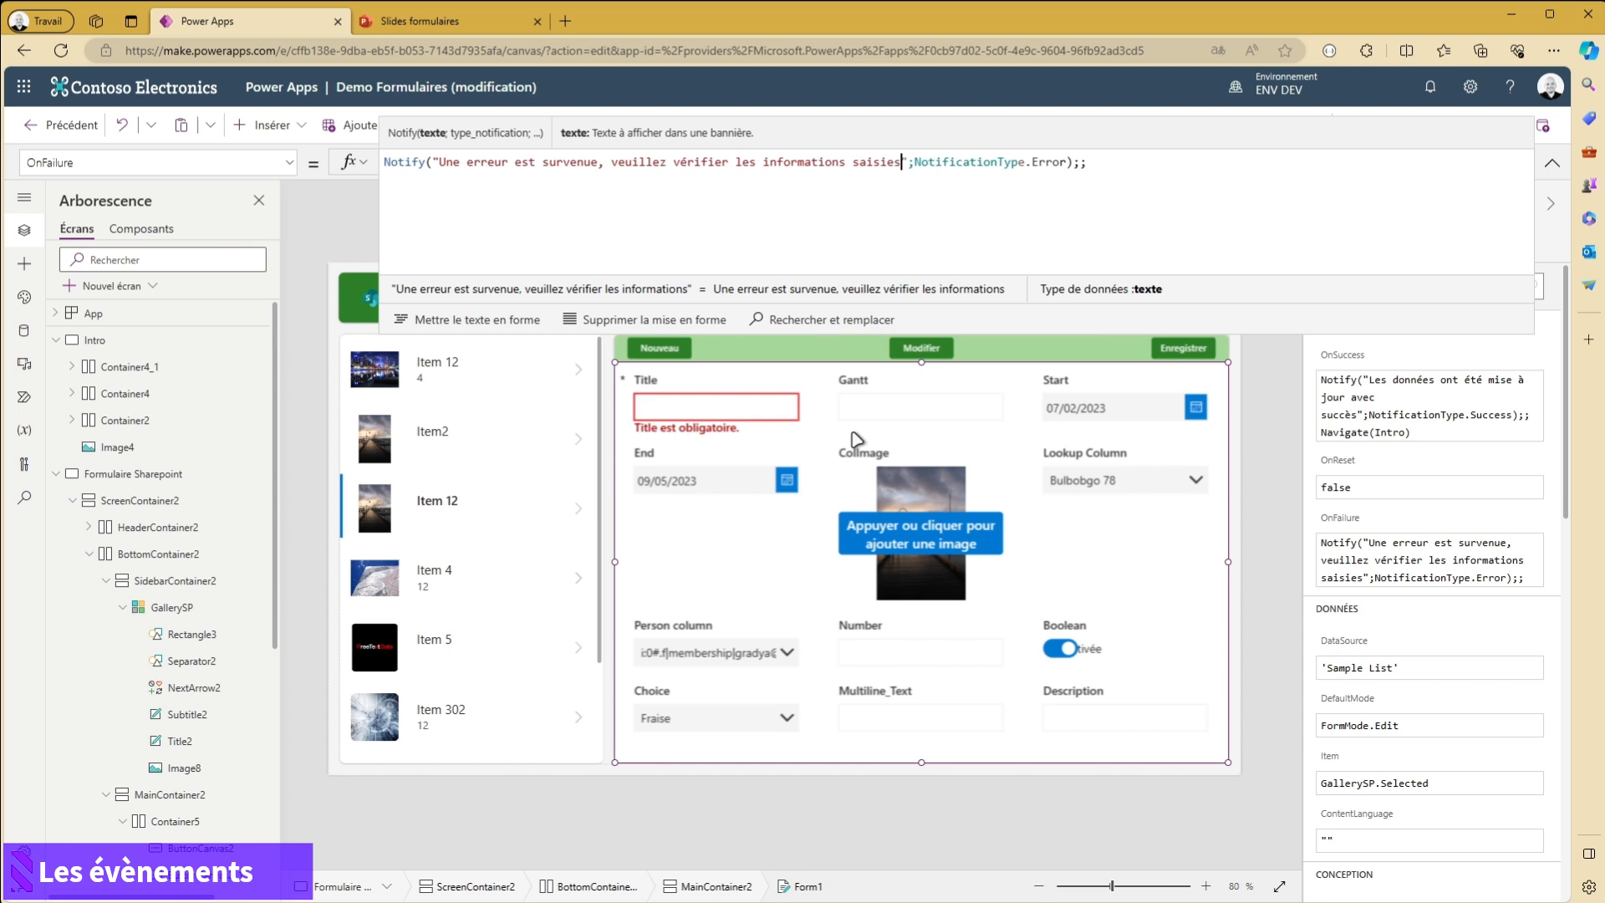
click(1553, 163)
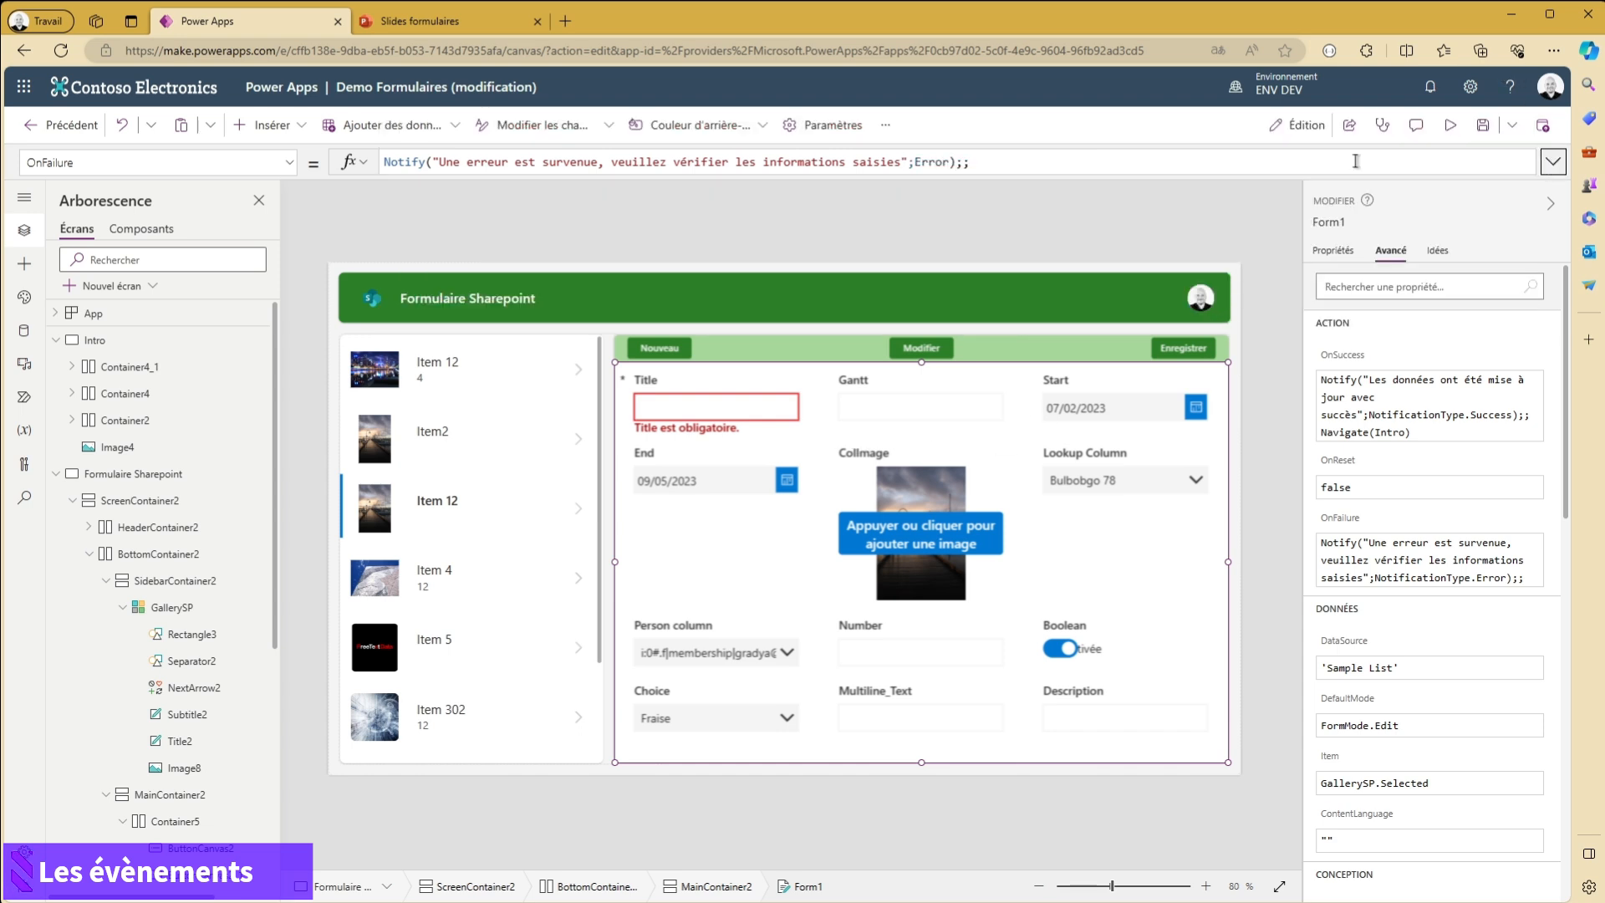
- Preview the app and open Item 5 in edit mode
click(1146, 243)
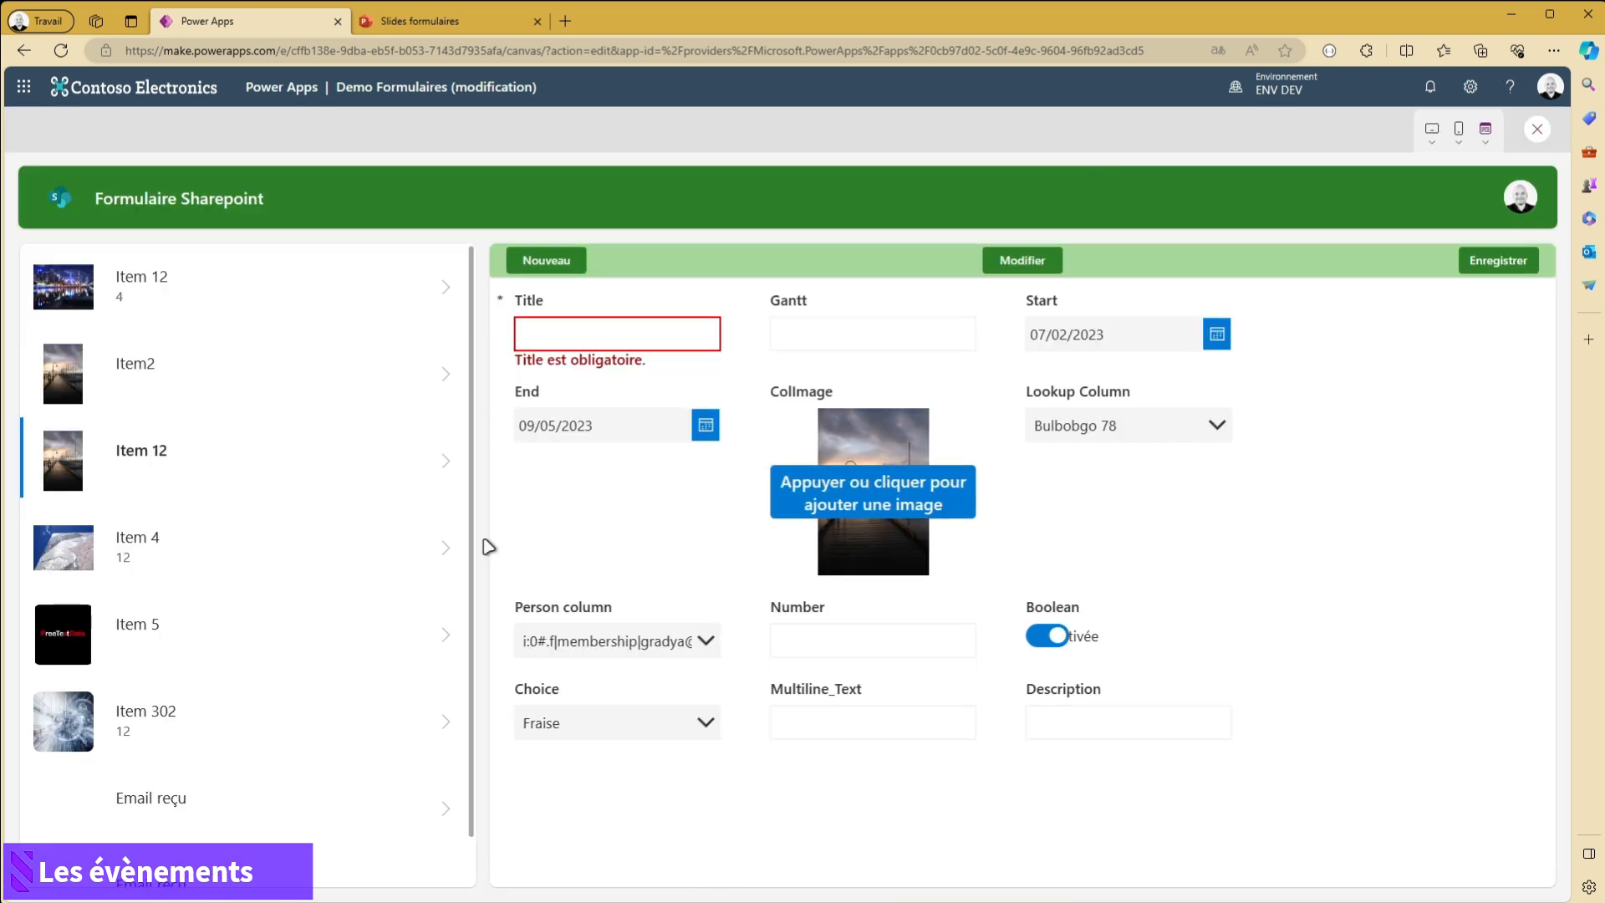
click(448, 634)
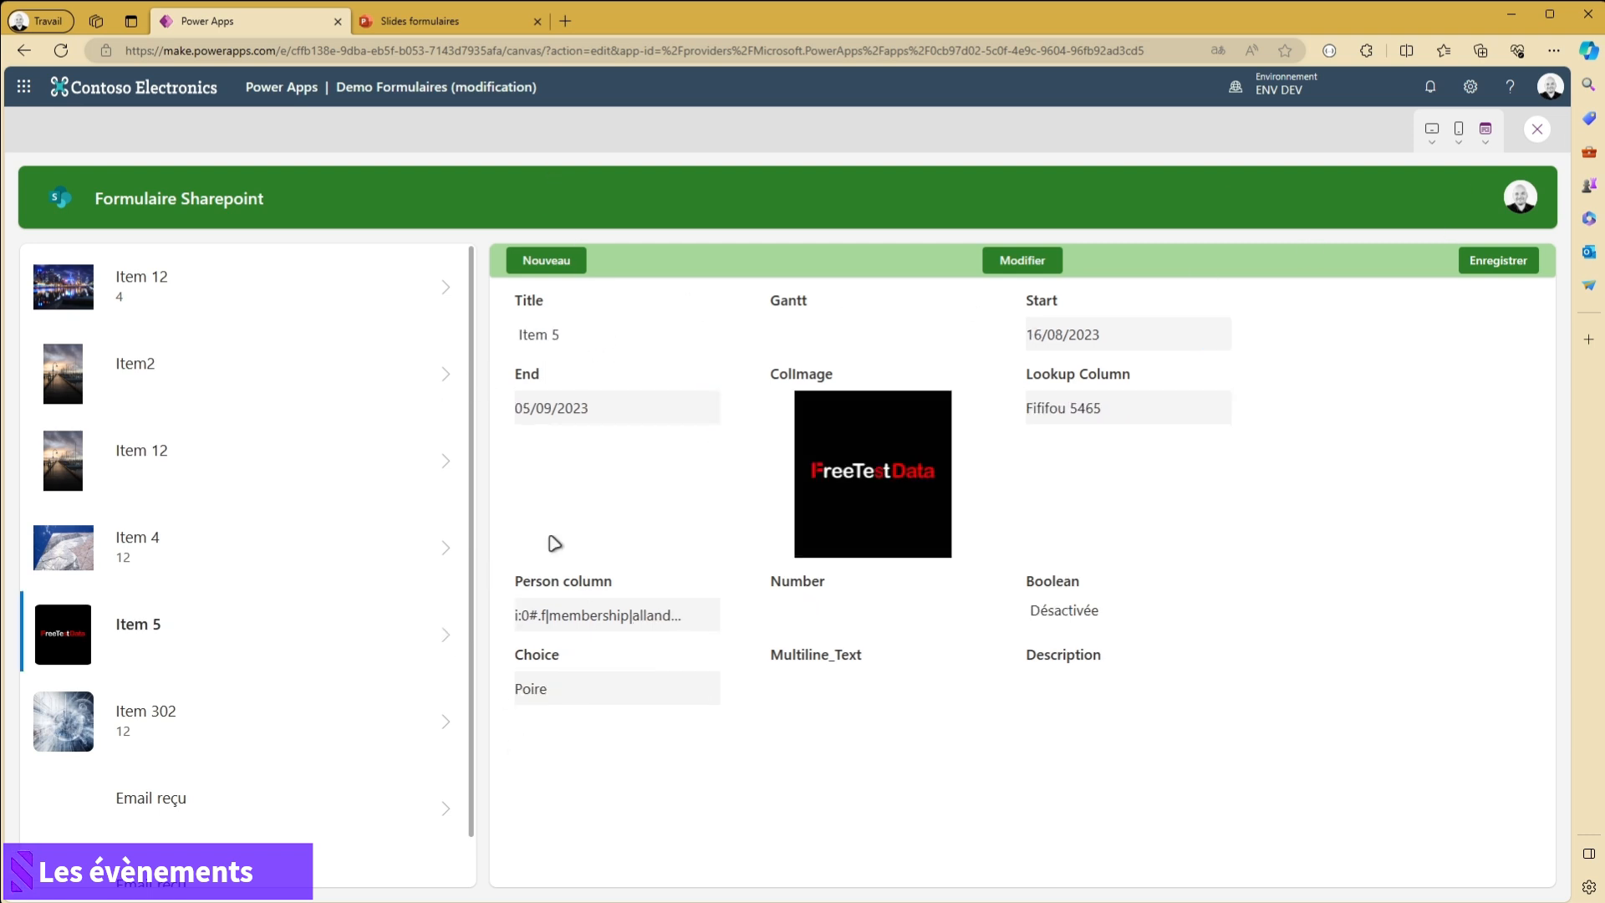
click(1023, 260)
- Clear the Title of Item 5 and try to save the record to test the OnFailure notification
click(636, 344)
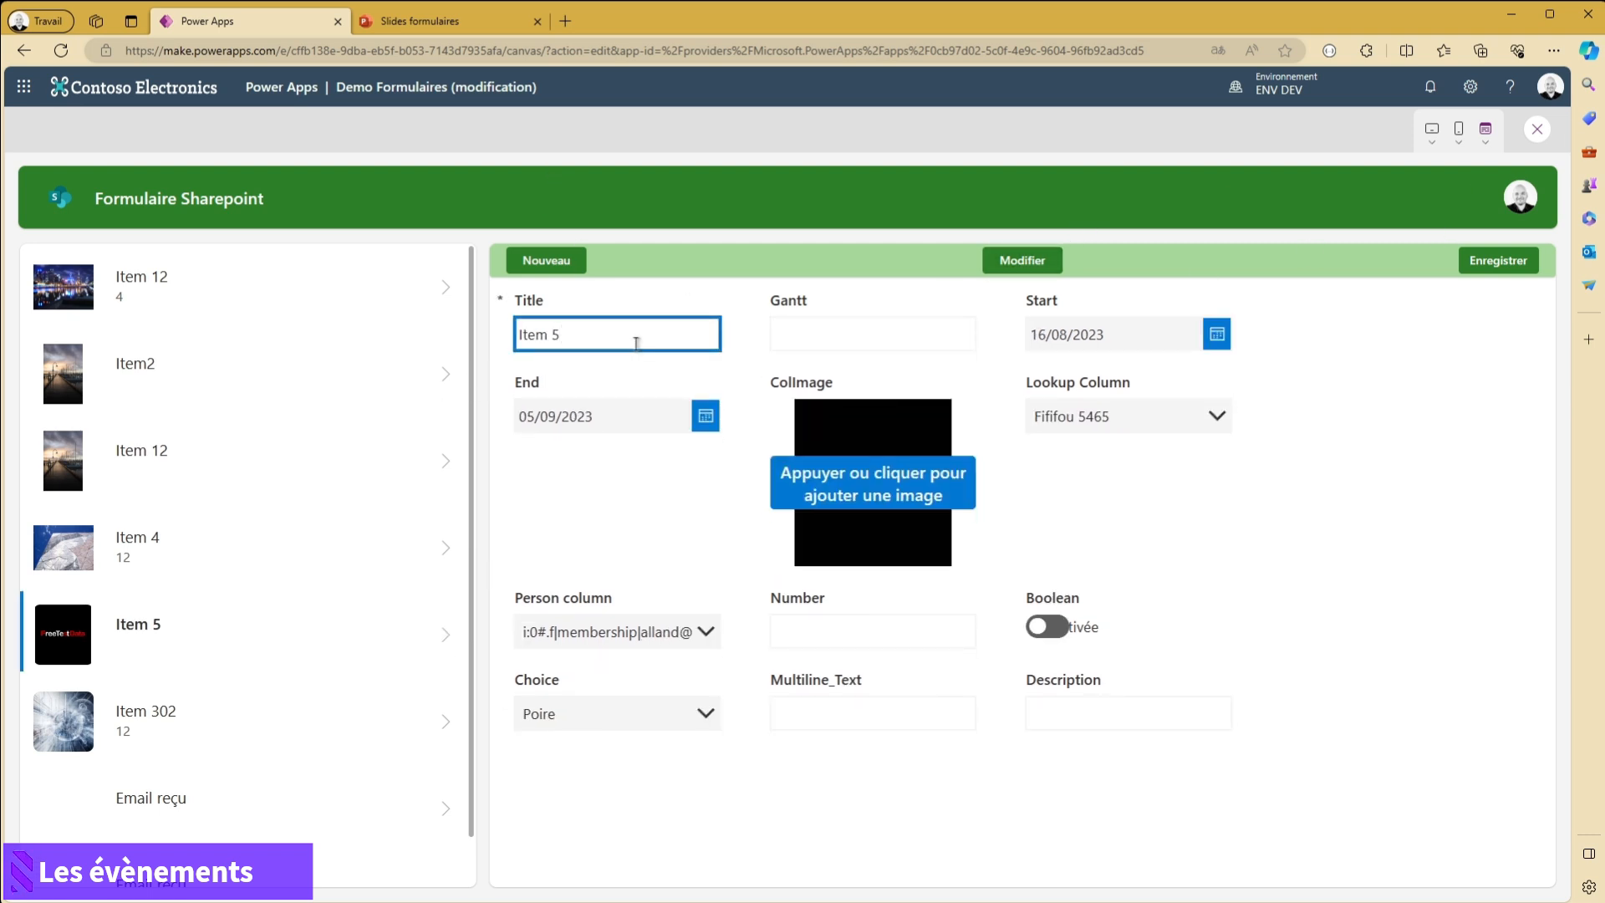
click(999, 836)
click(1496, 263)
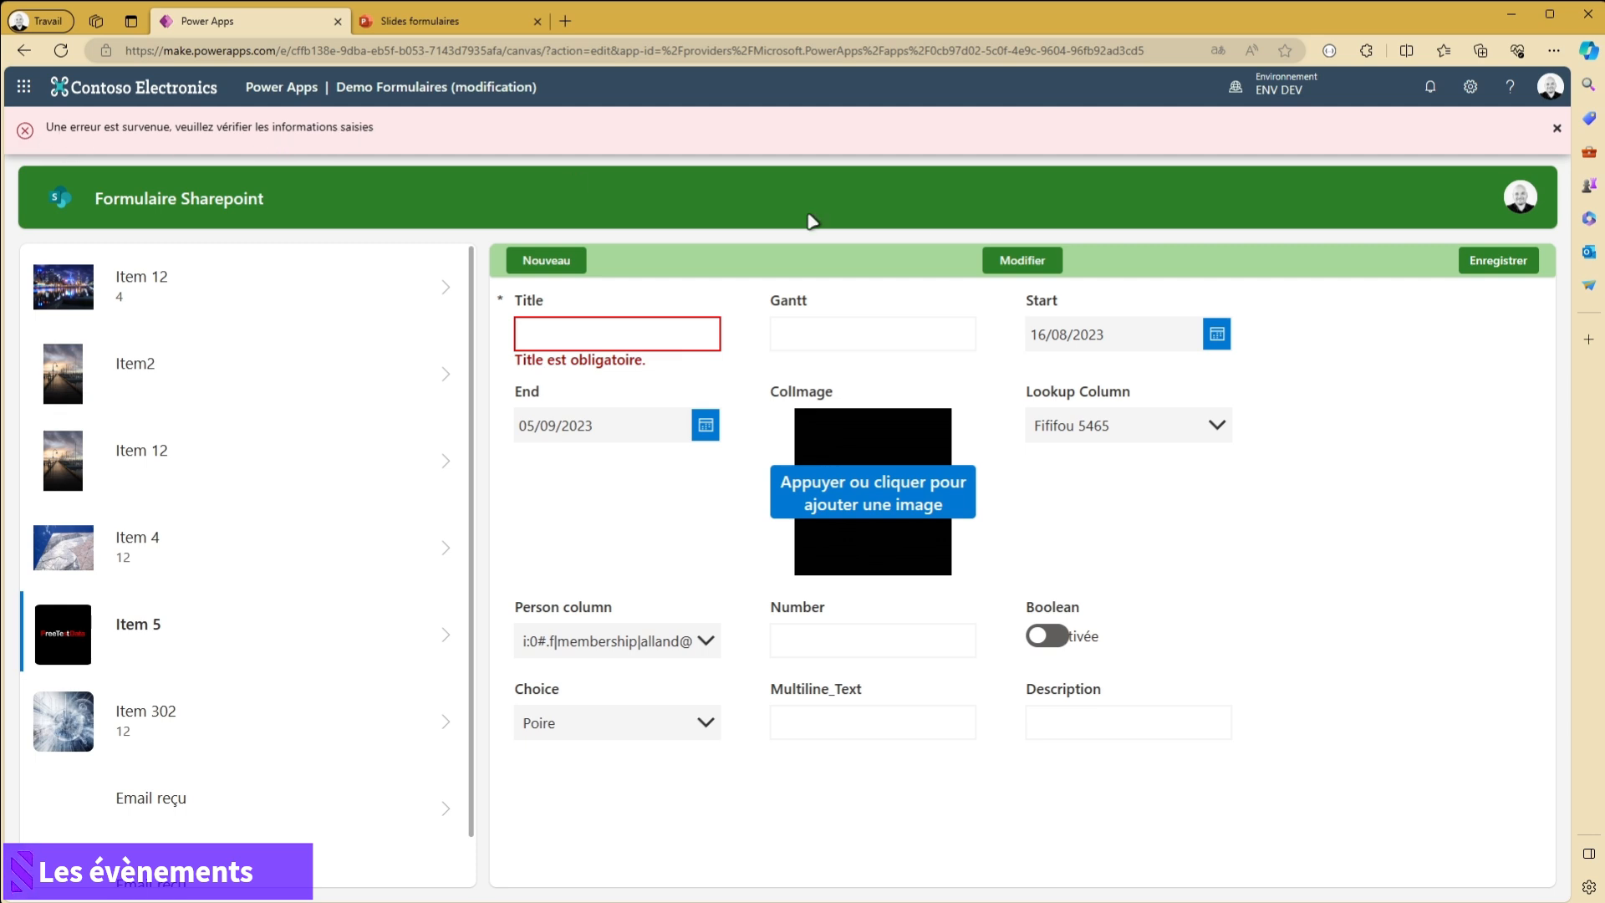
- Set the record's Title to "Item 54" and save it to test the OnSuccess notification and navigation
click(676, 342)
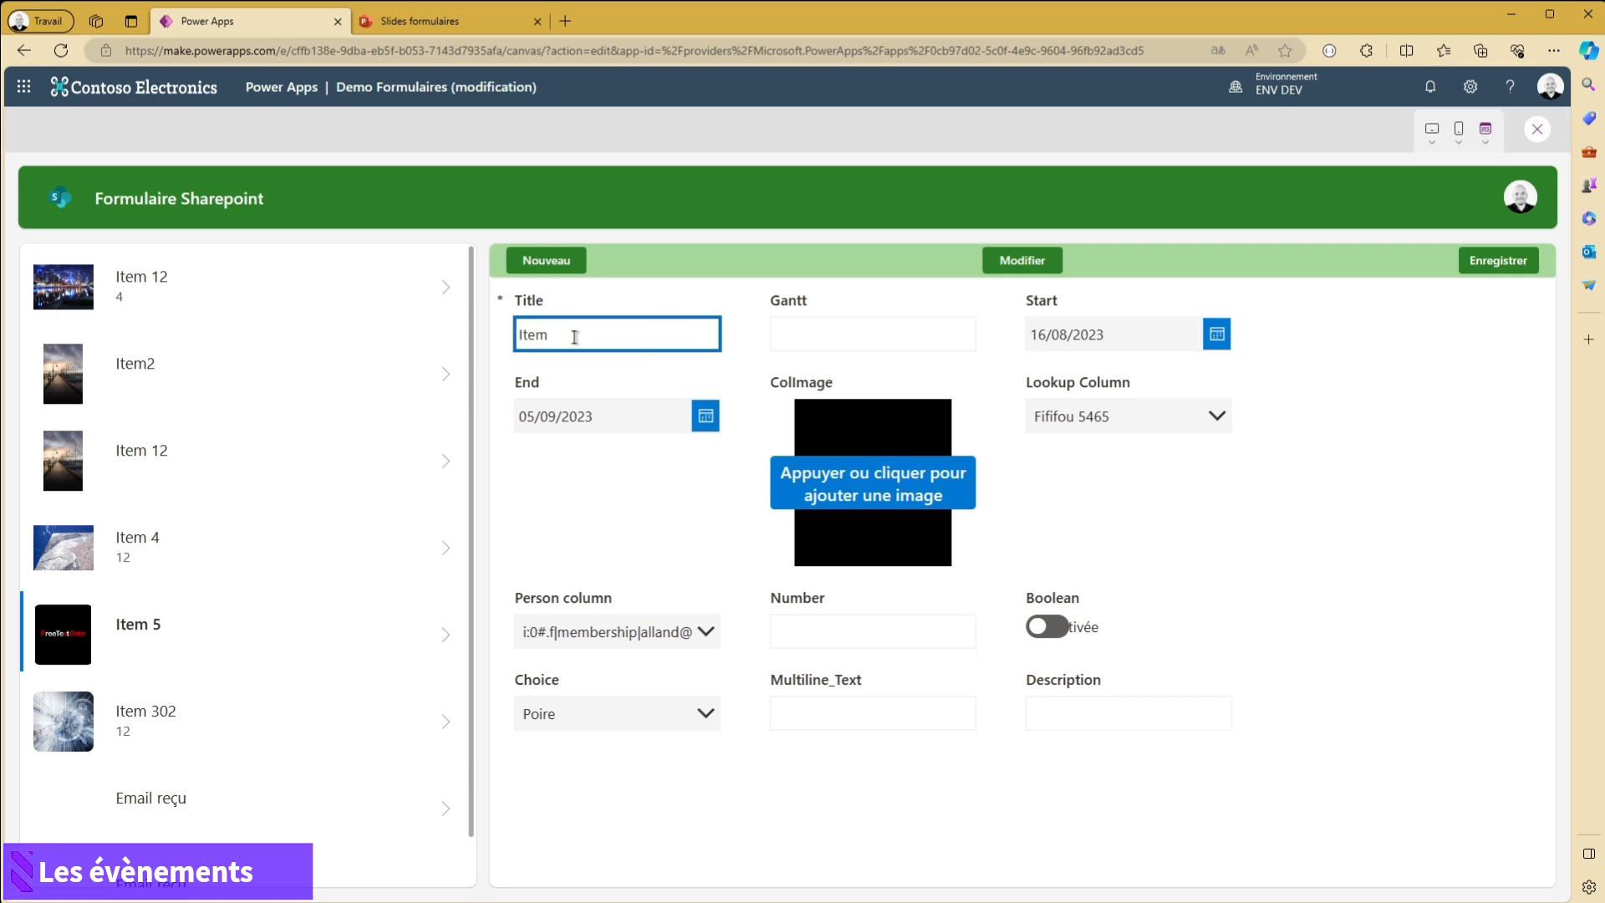
click(1112, 788)
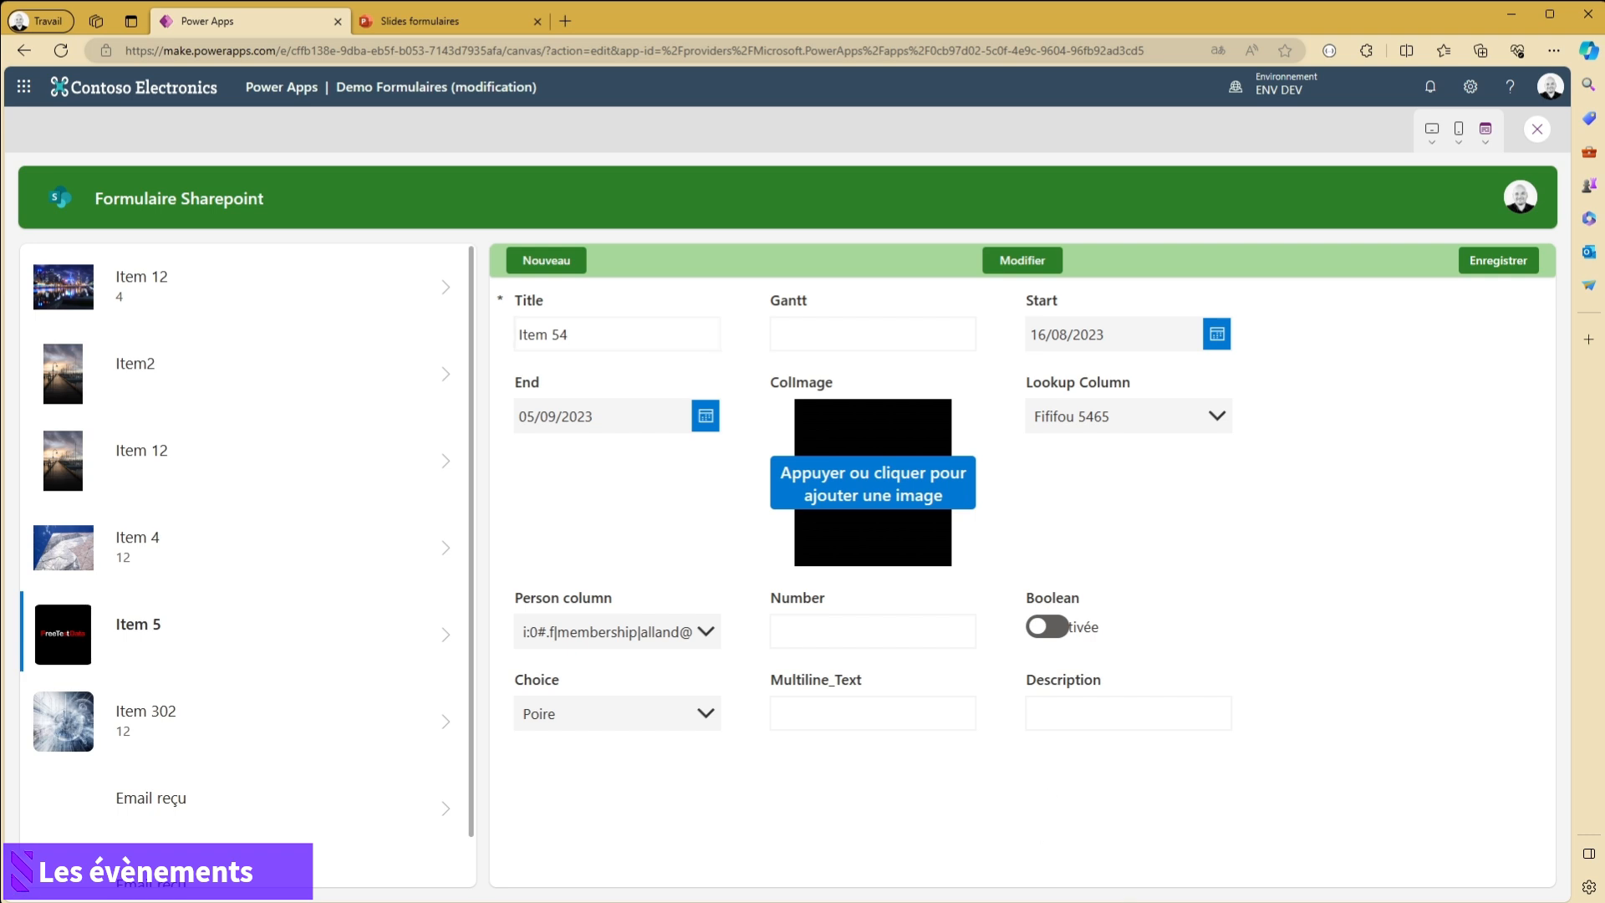
click(1498, 261)
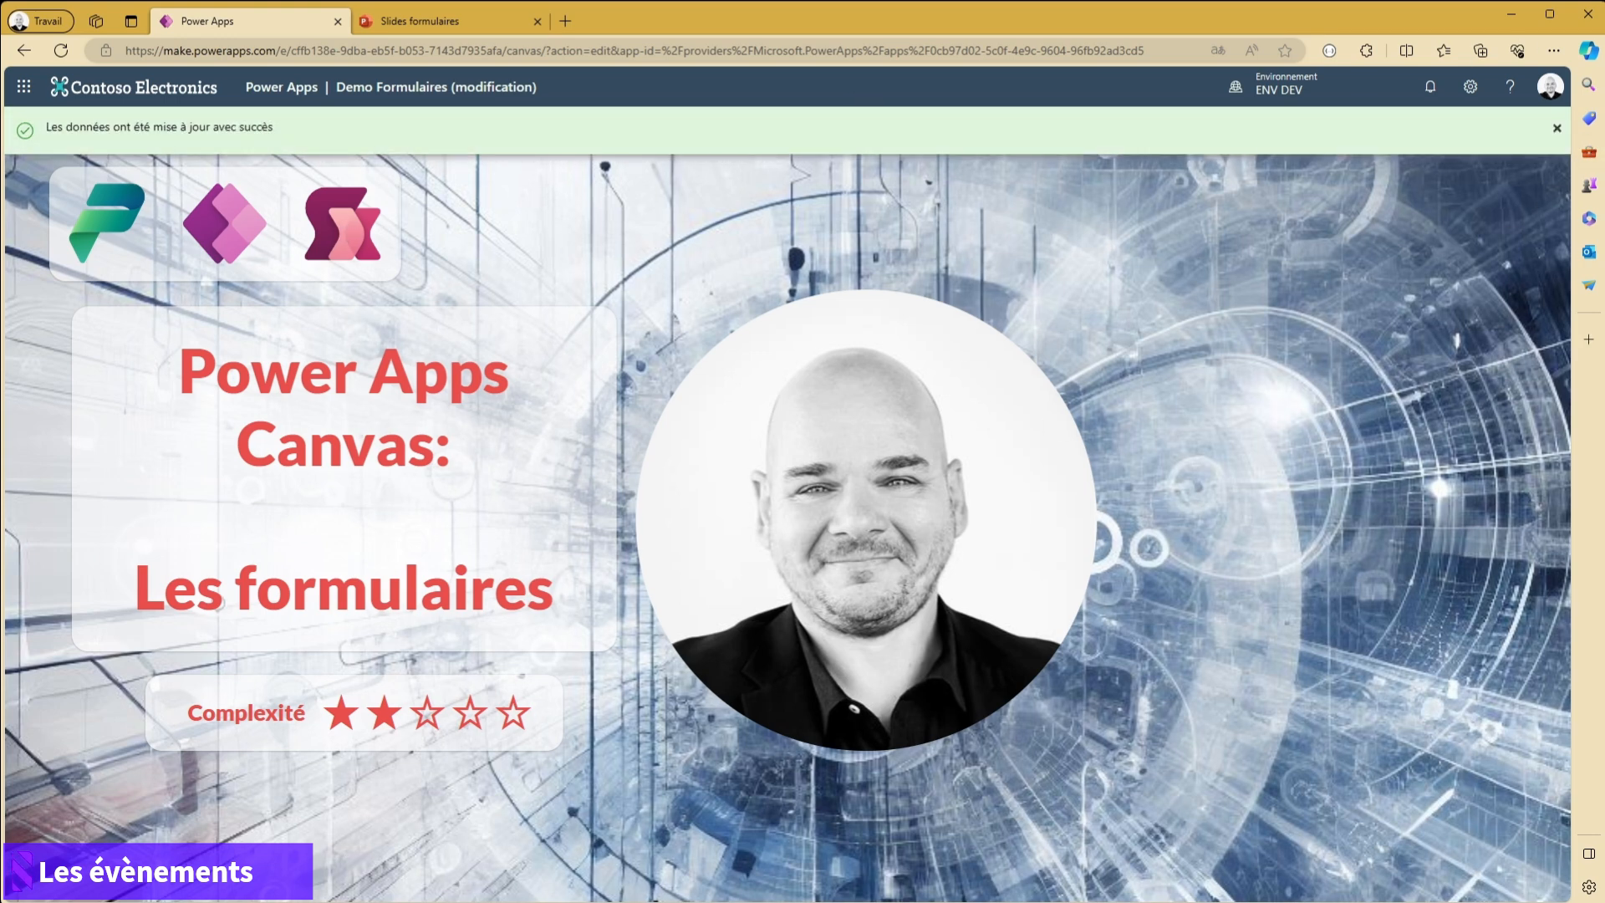
- Dismiss the success notification, exit the preview and select Form1 on the Formulaire Sharepoint screen
click(1558, 131)
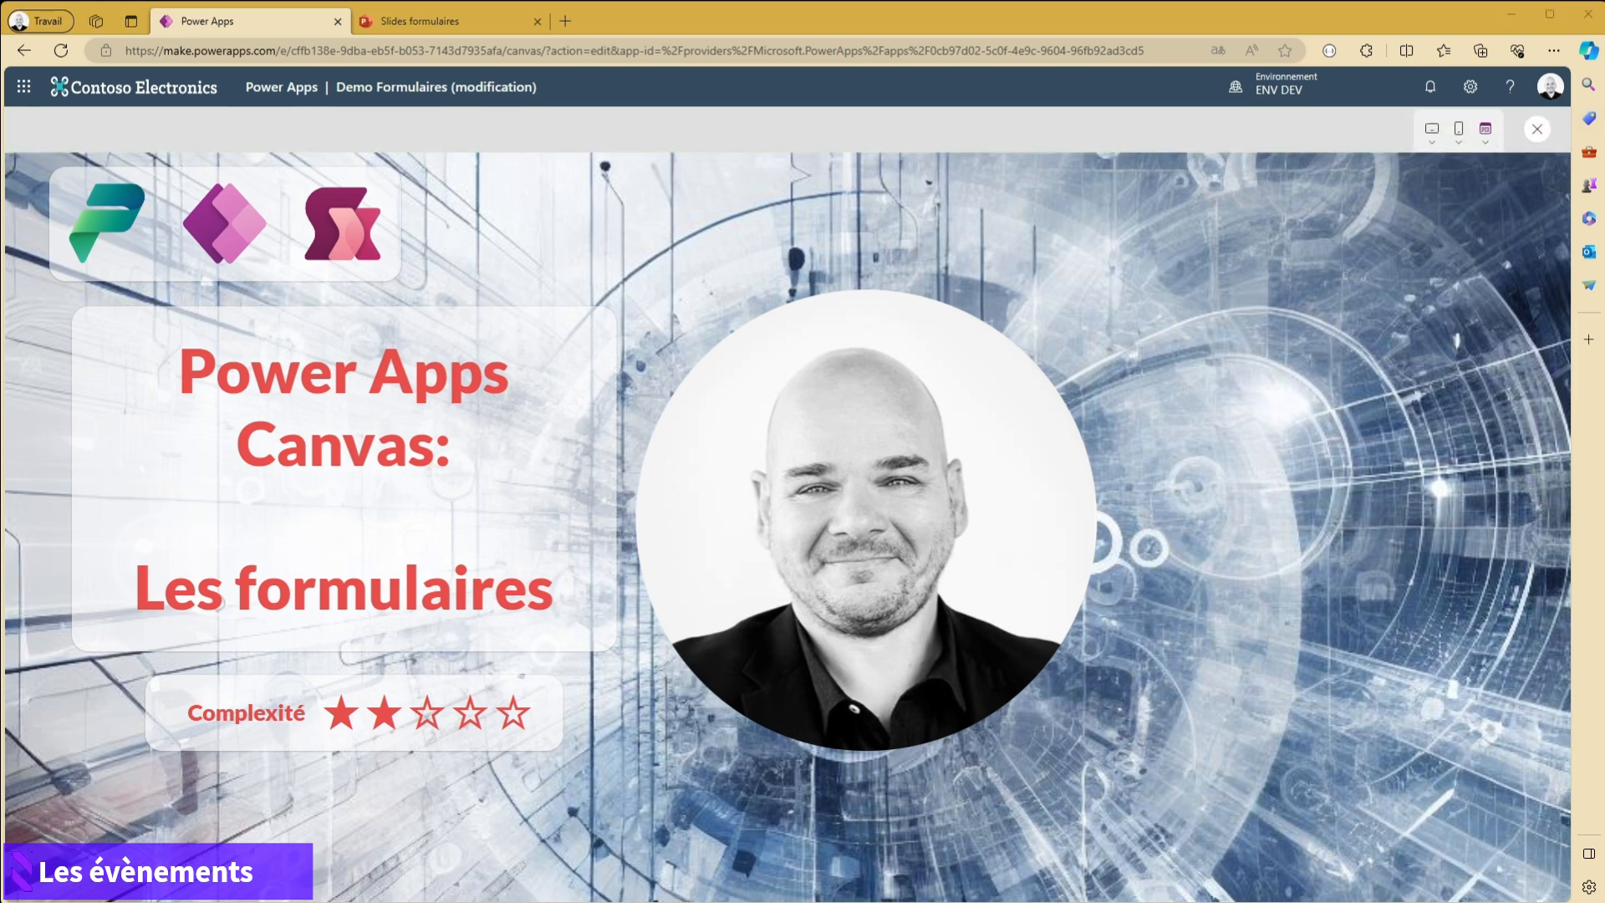
click(1537, 129)
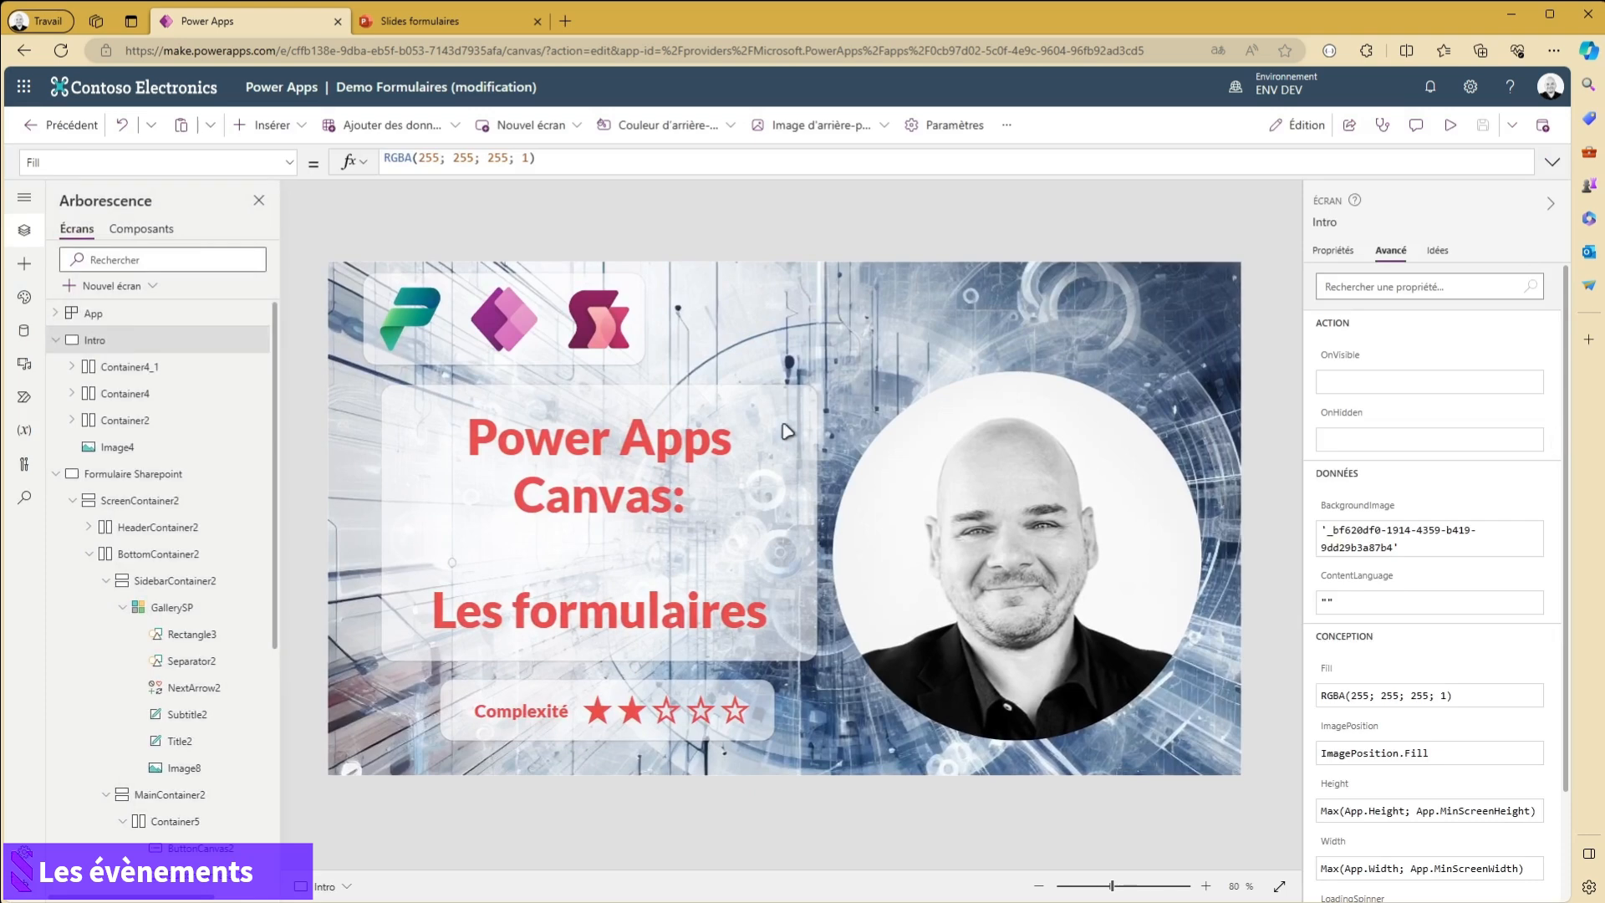
click(184, 475)
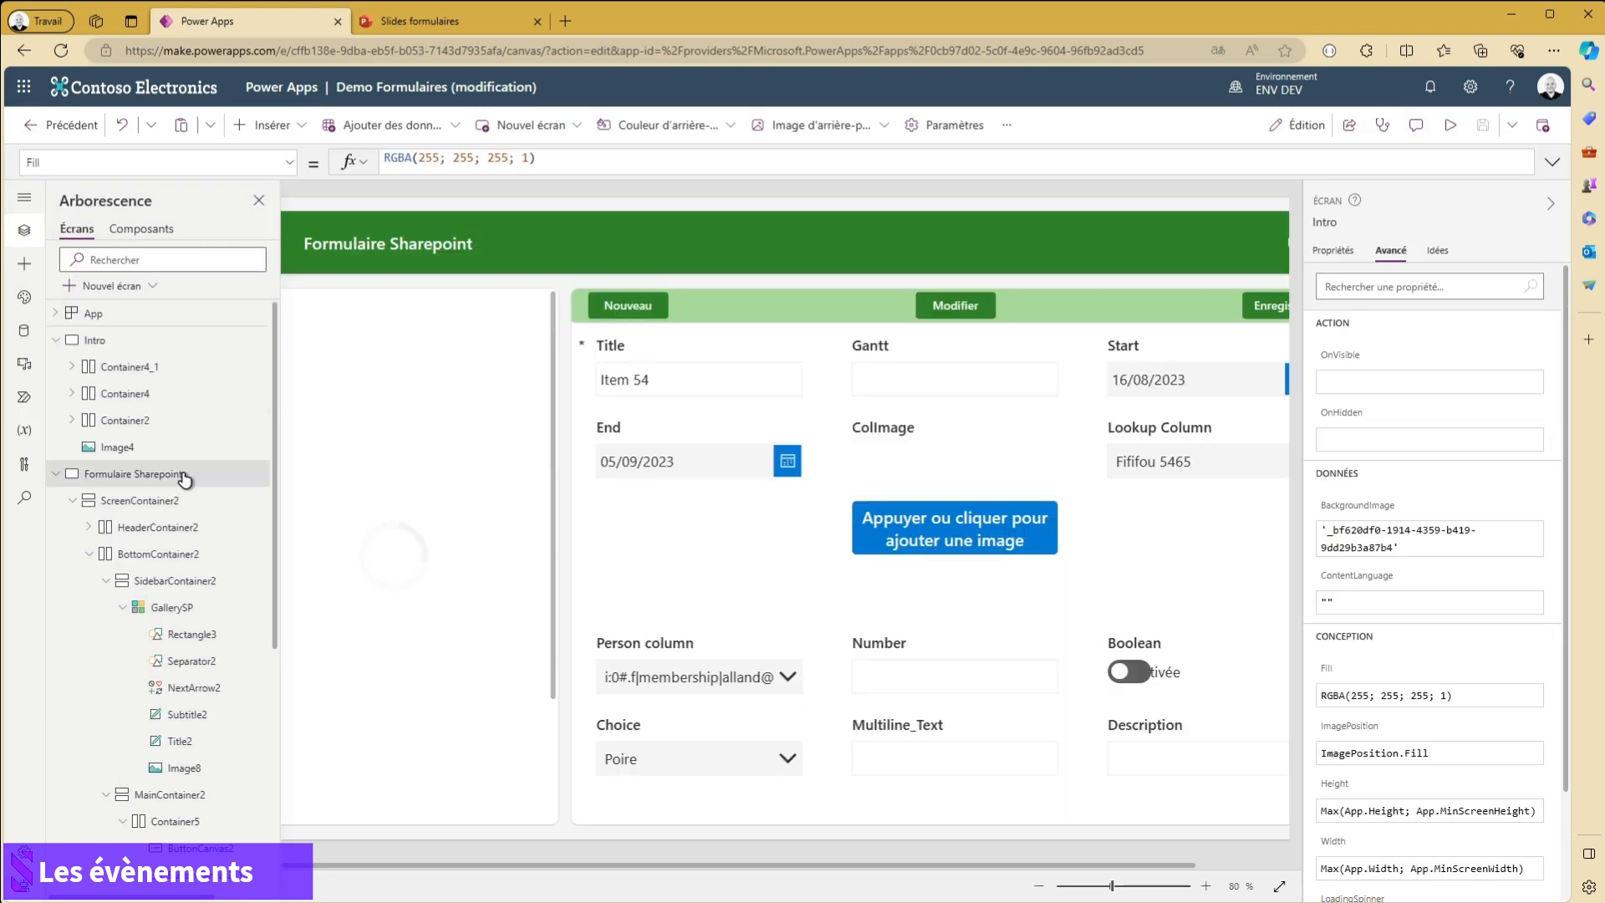
click(1280, 885)
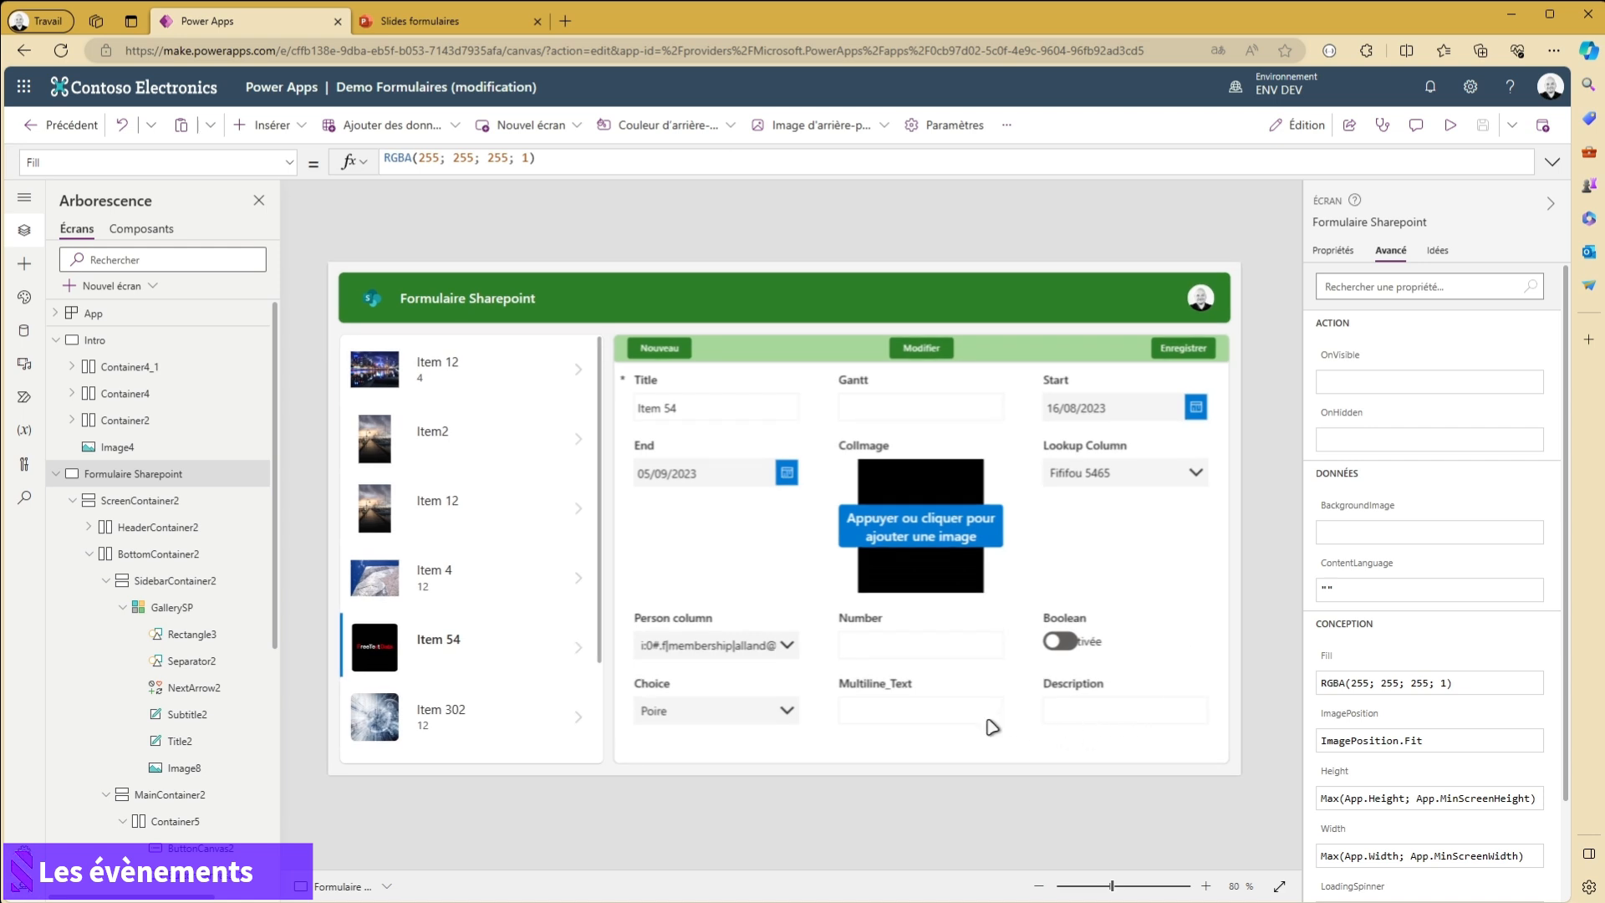
click(930, 759)
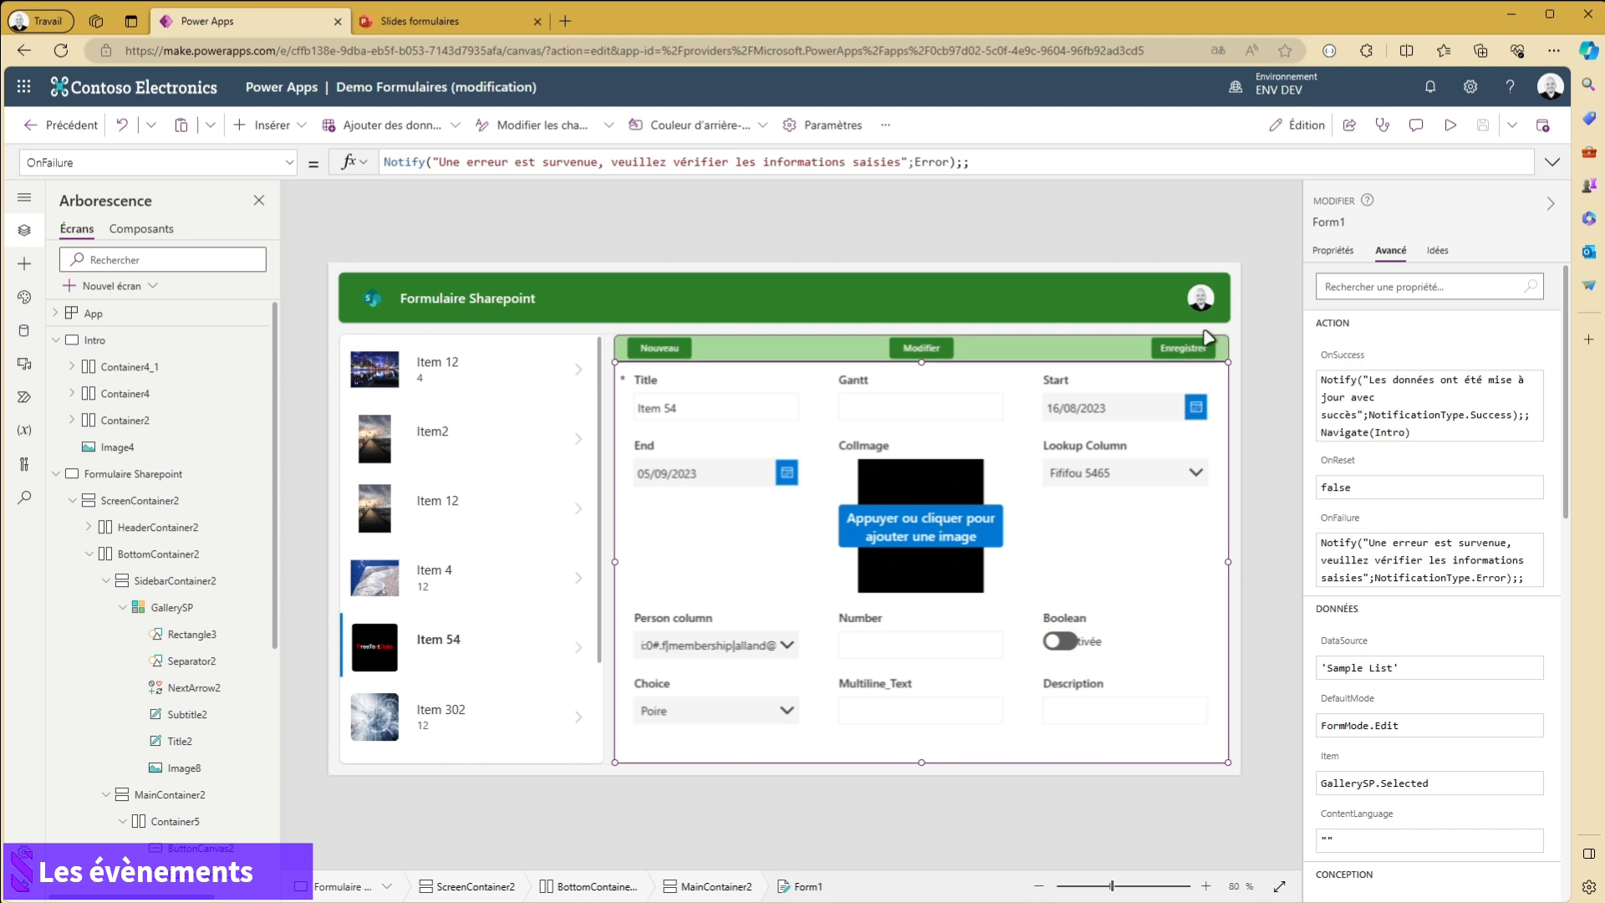
click(1194, 358)
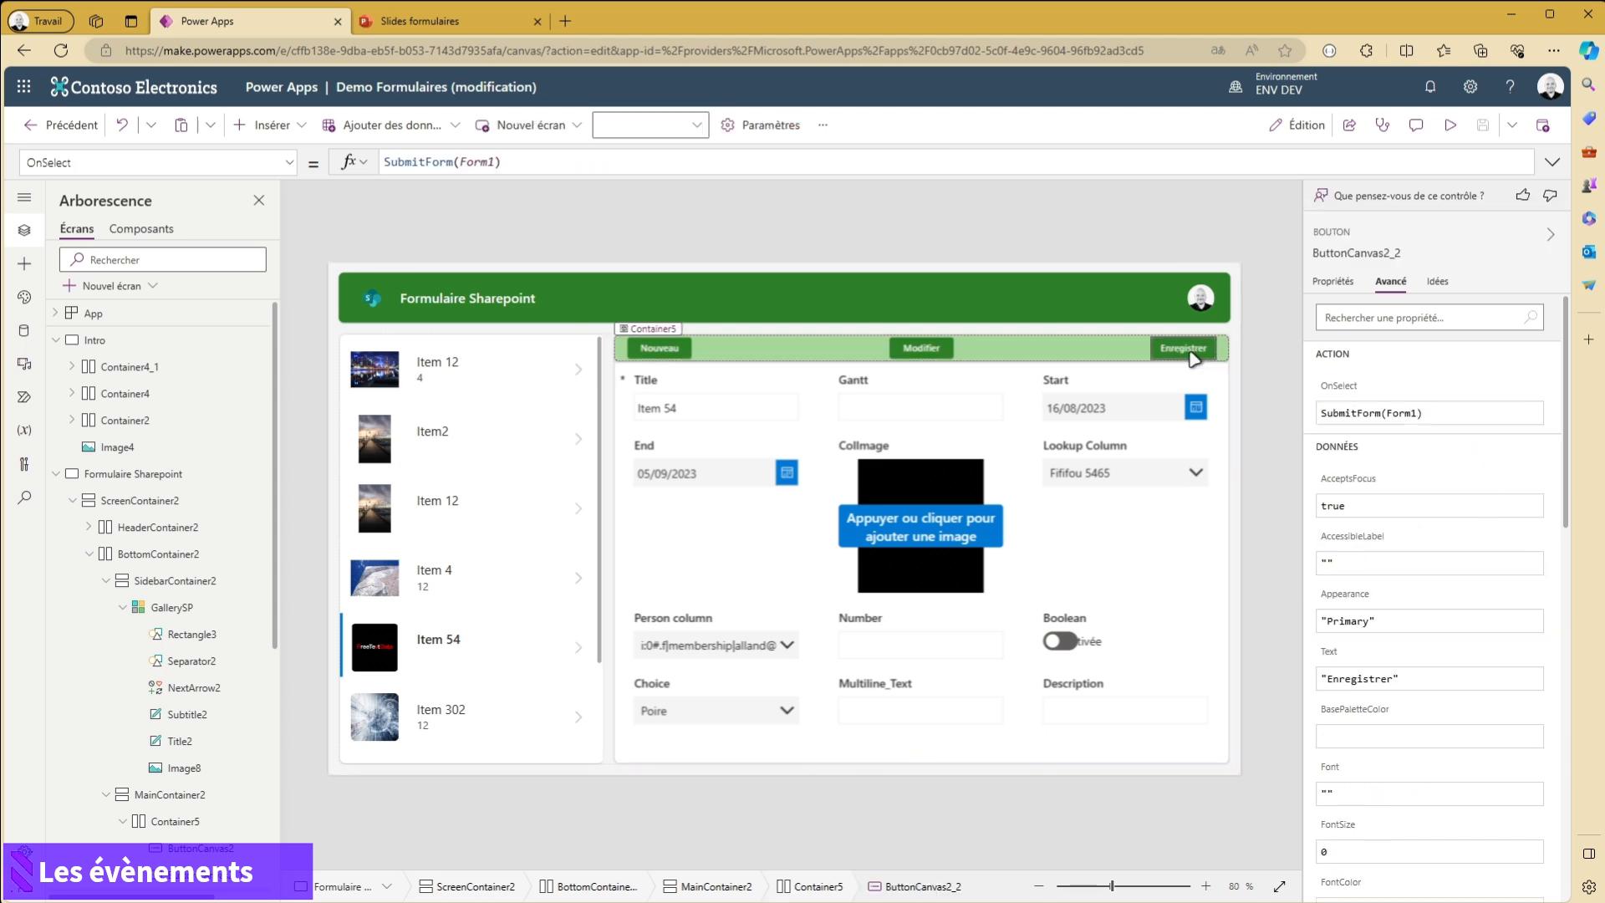
click(509, 164)
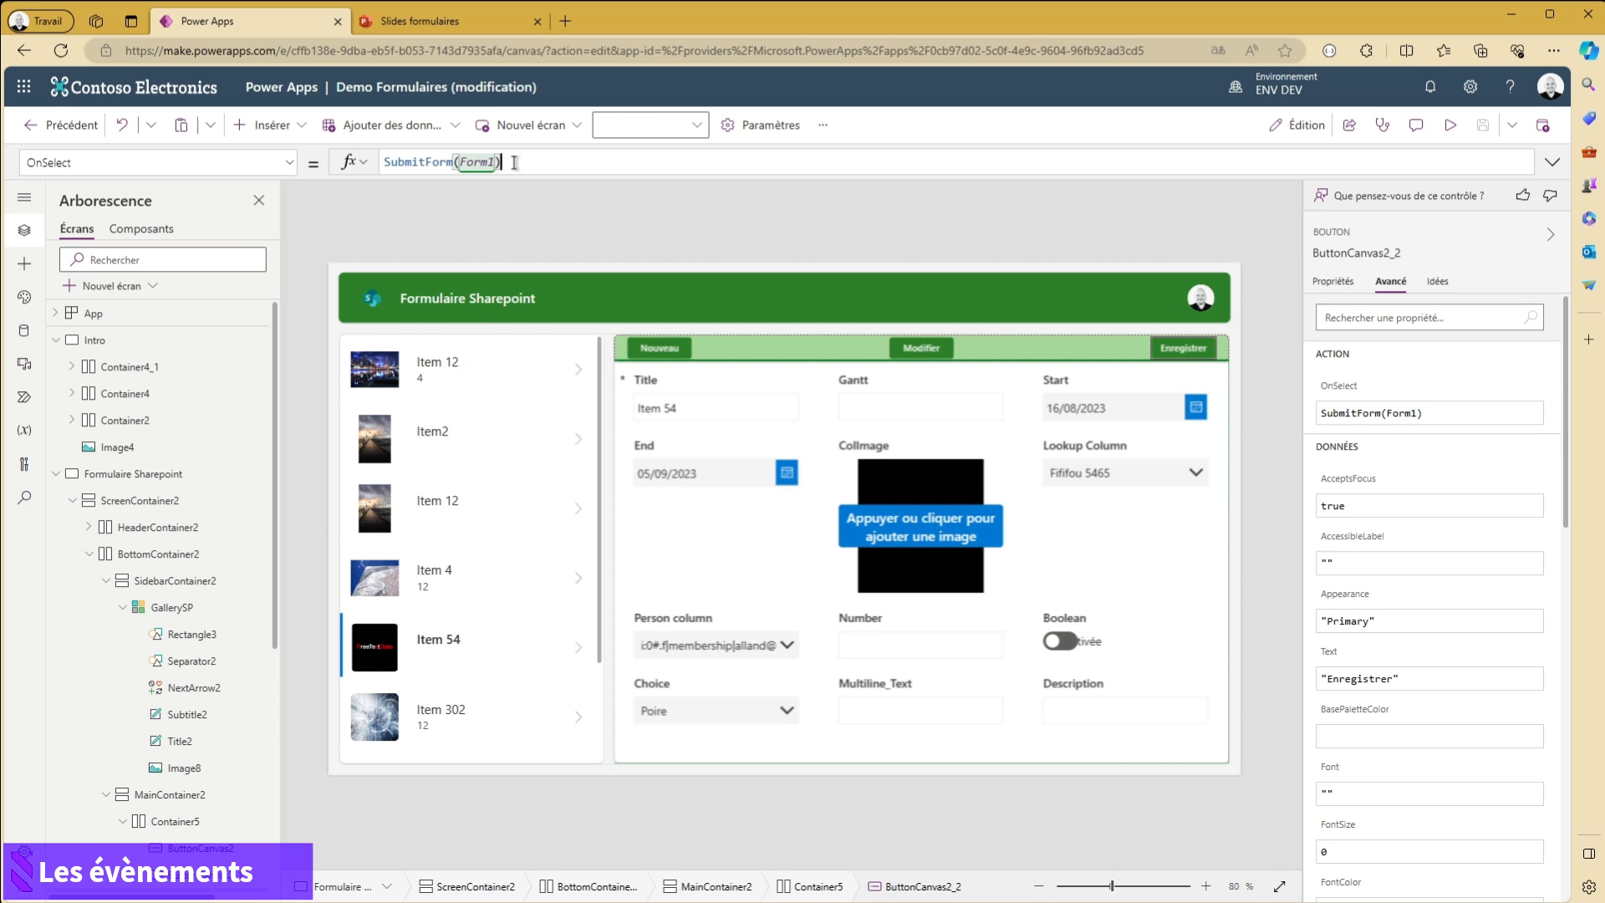
text(;;notif)
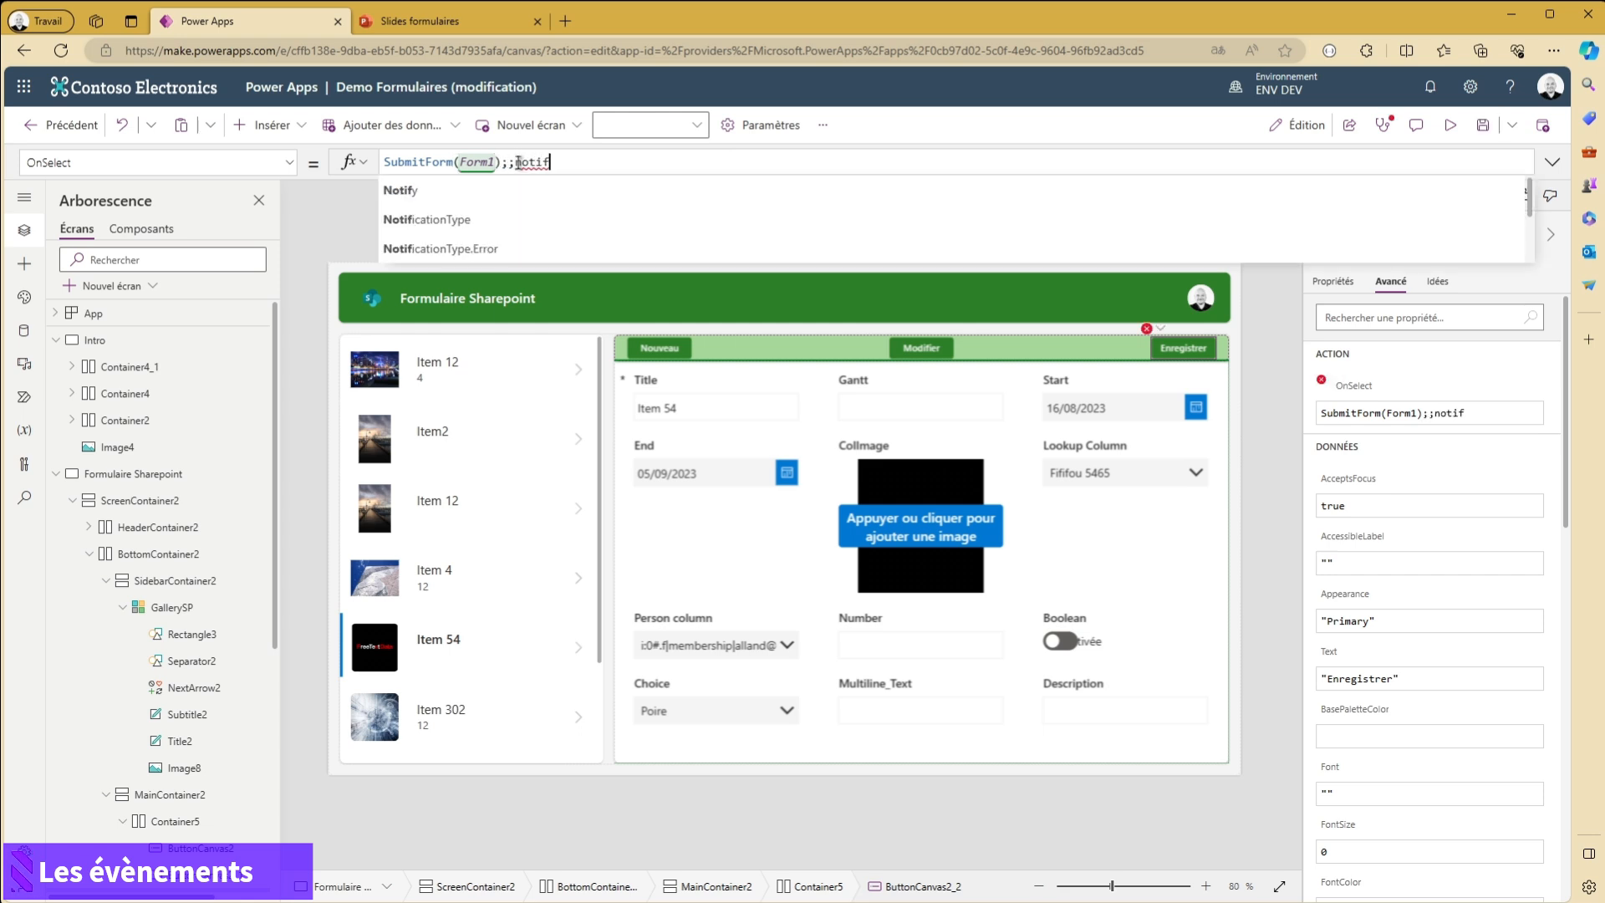
click(480, 191)
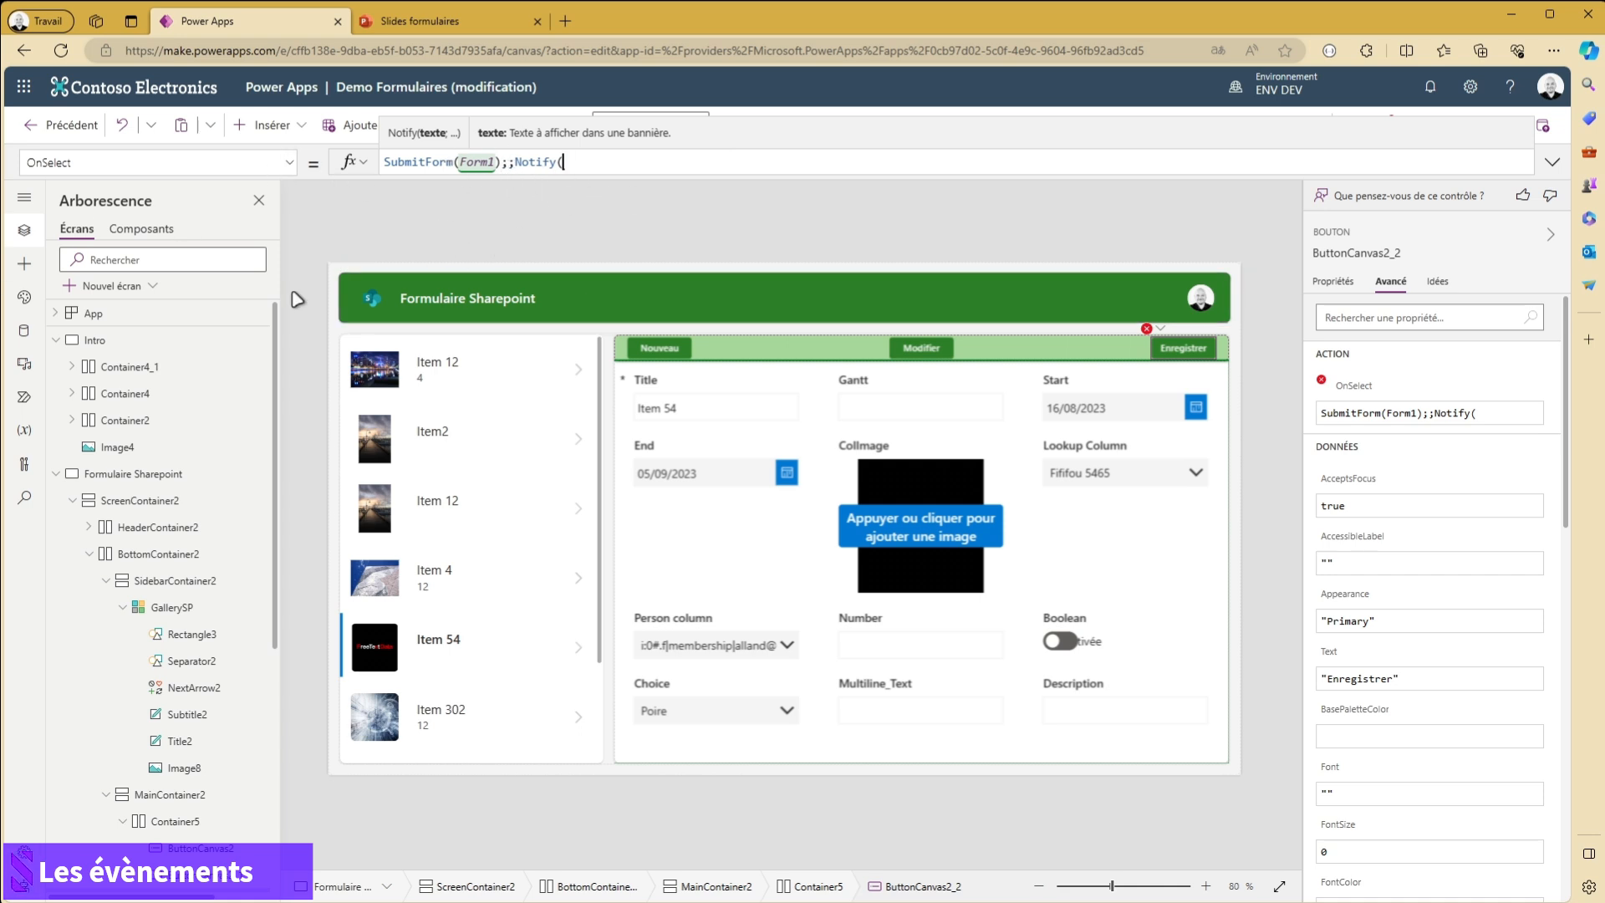
drag(501, 161, 658, 176)
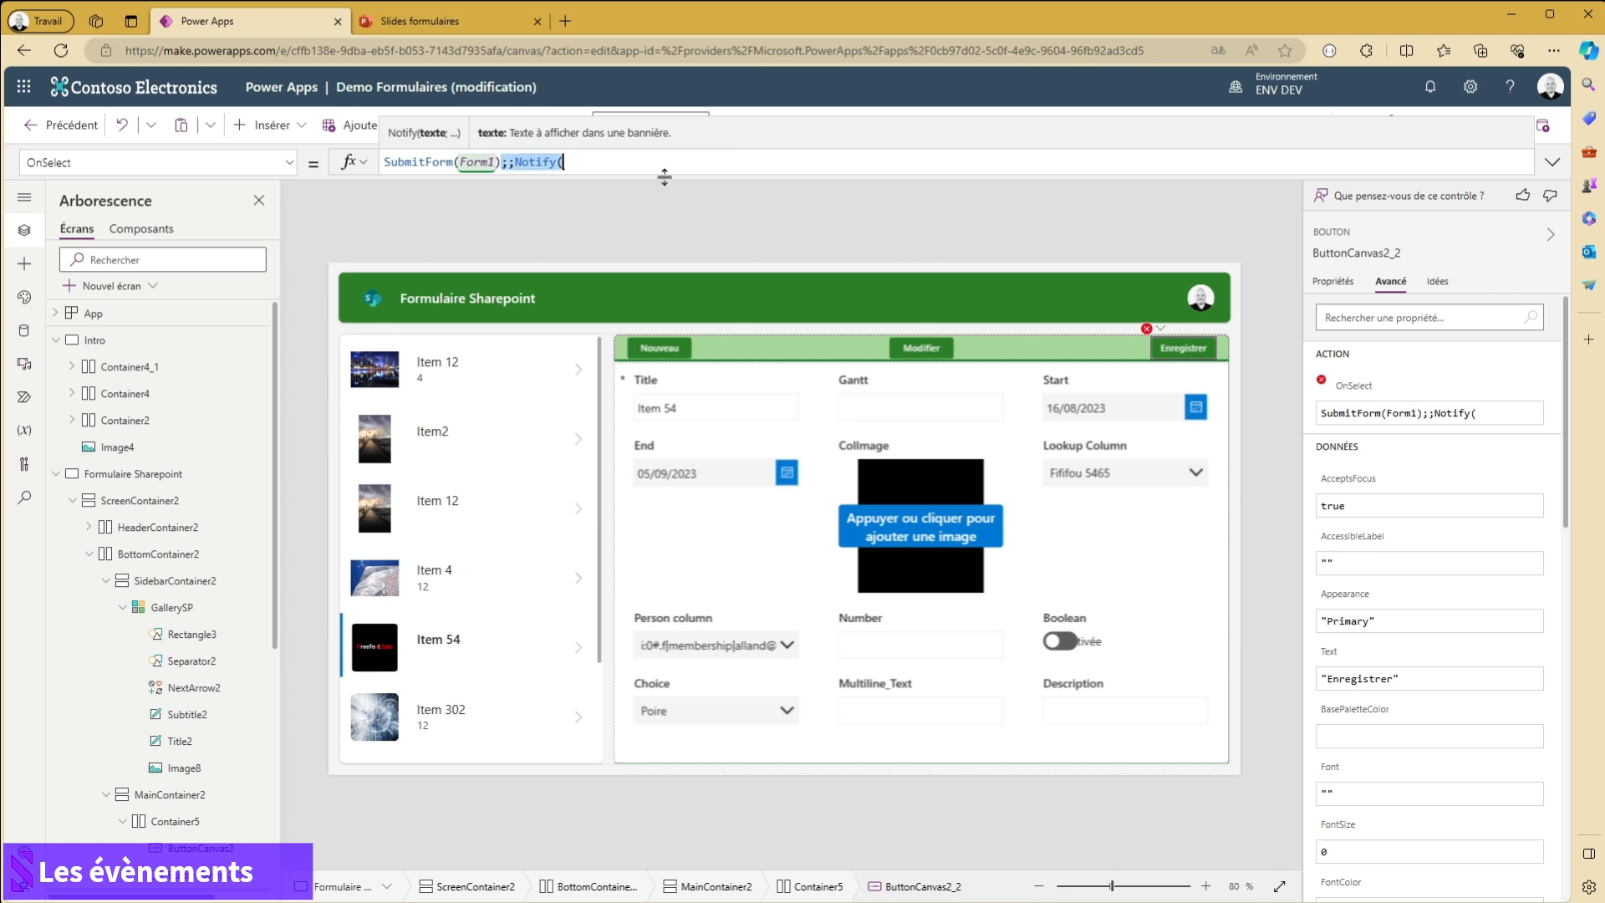
key(BackSpace)
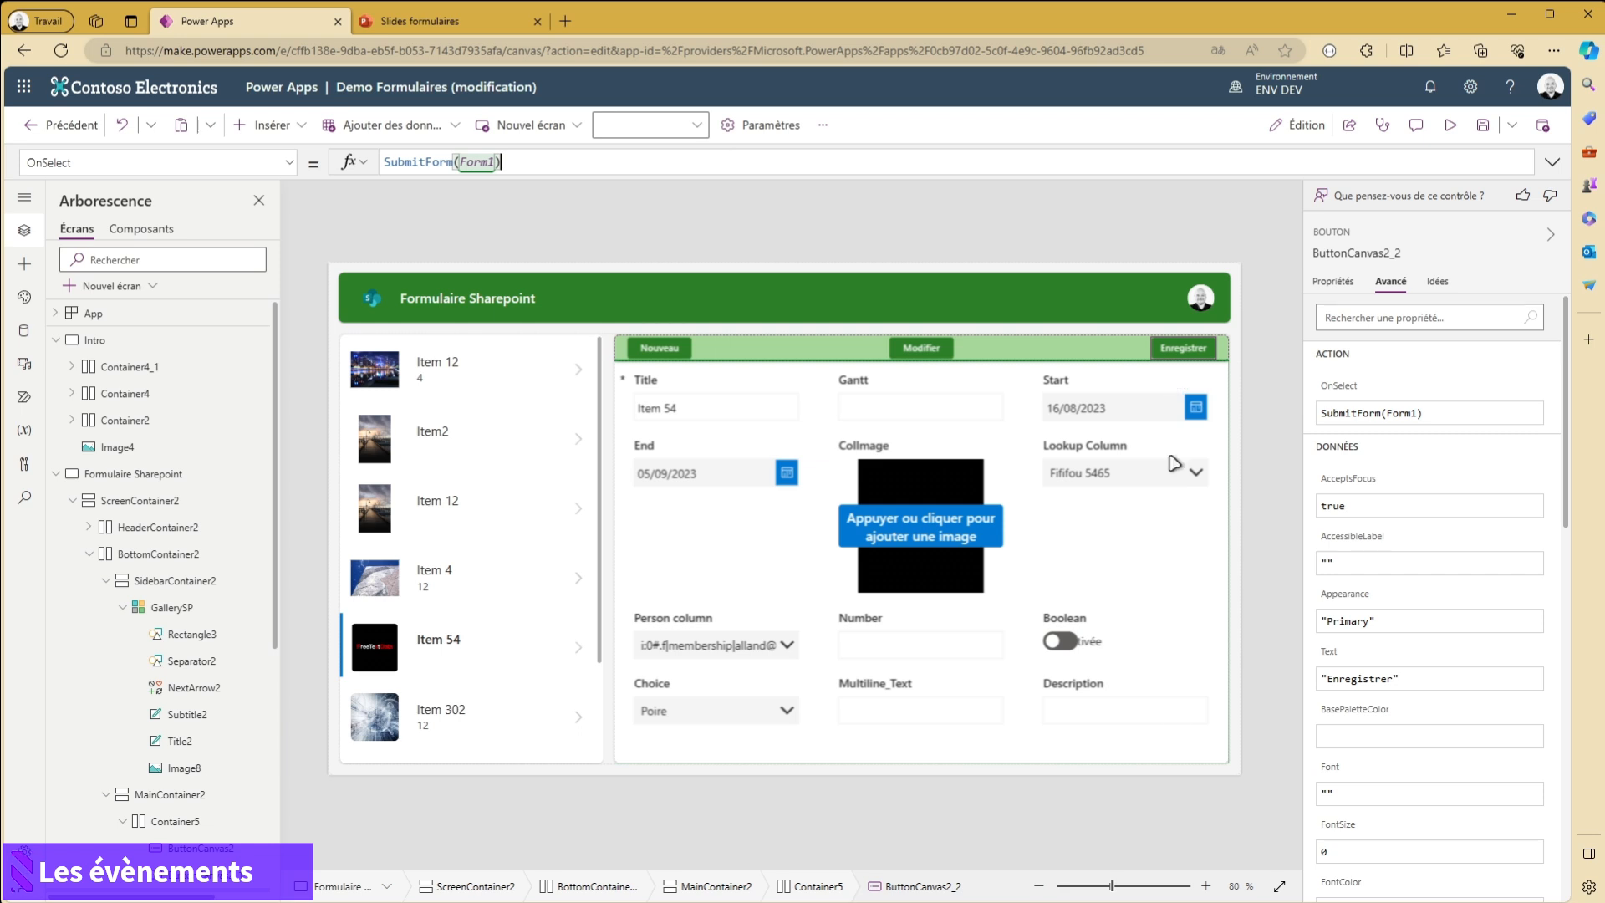
- Review the OnSuccess and OnFailure formulas of Form1
click(1068, 756)
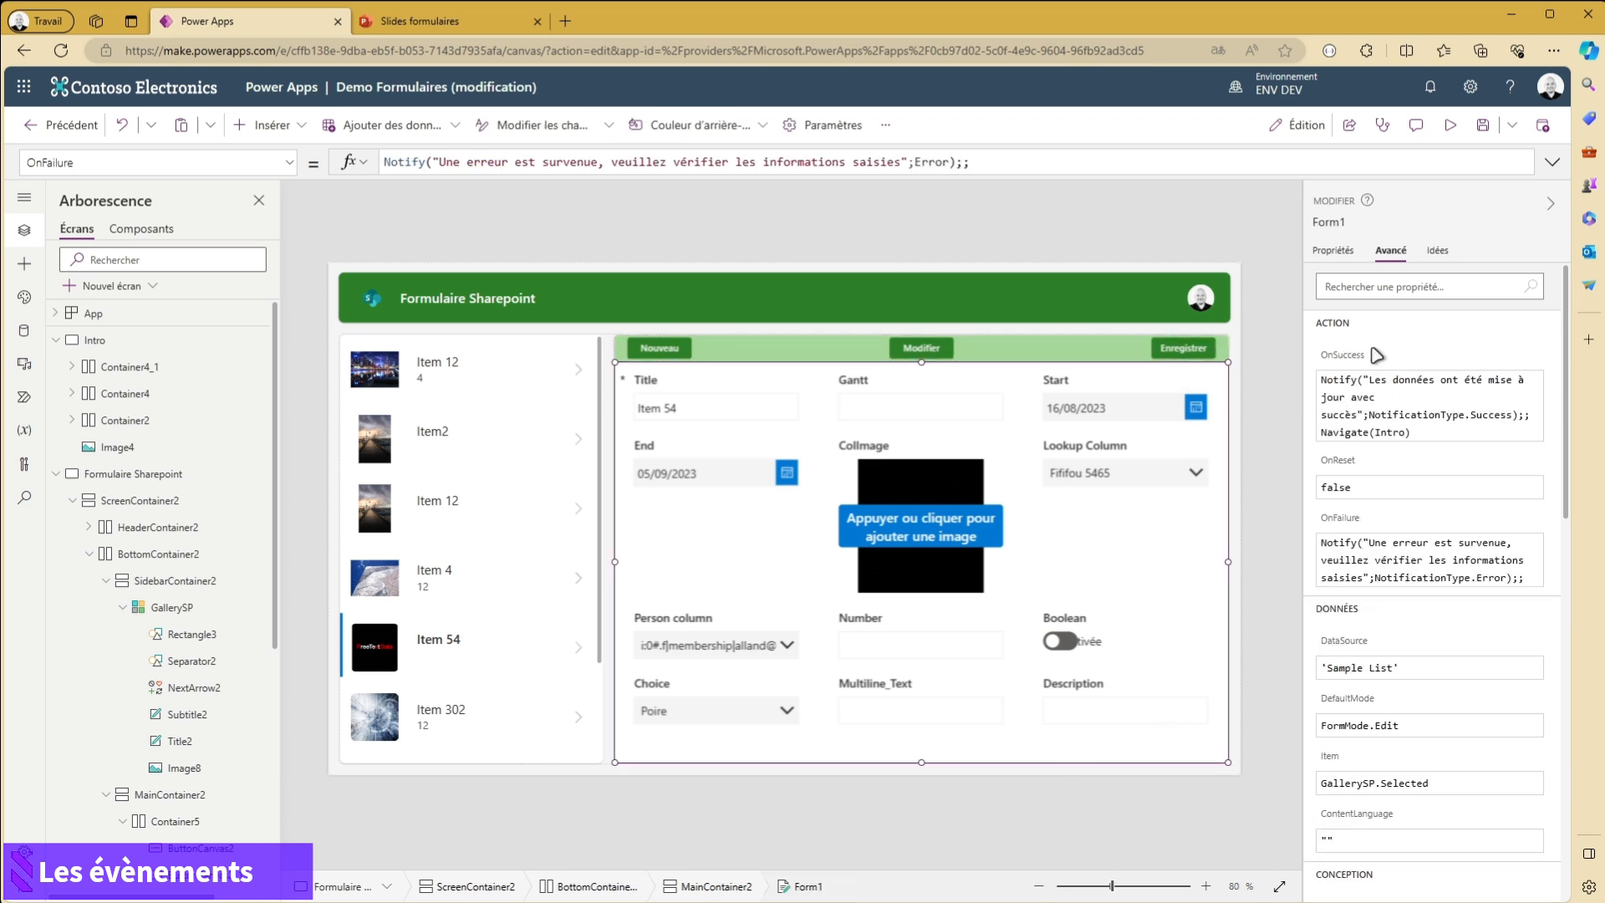
click(1428, 373)
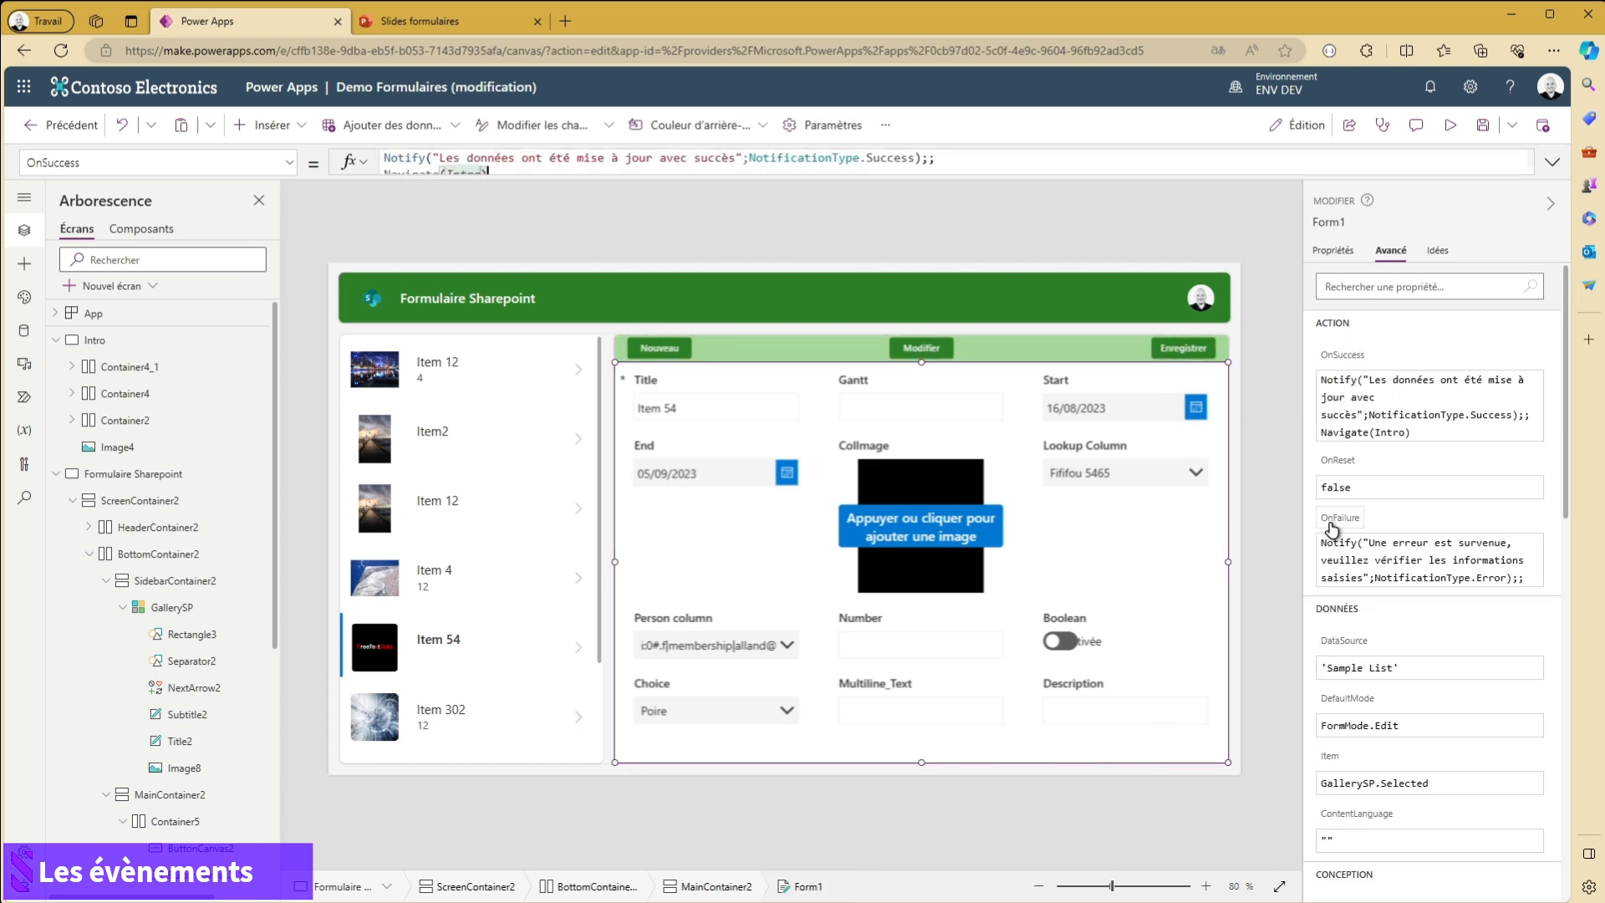
click(1338, 547)
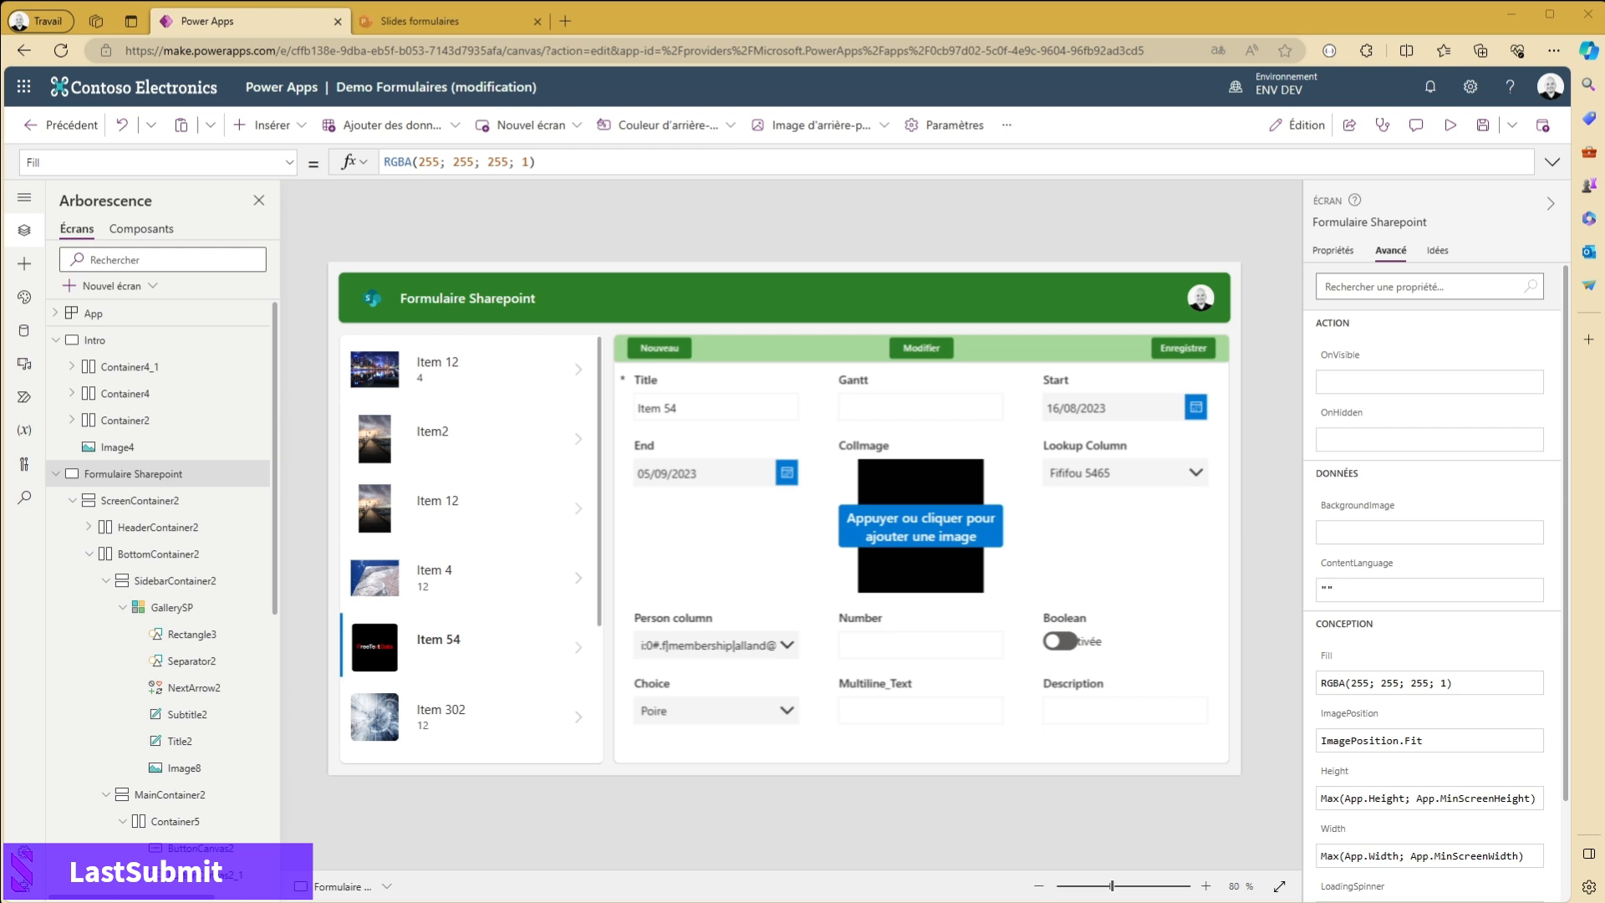
- Remove the leading indentation before Notify in the OnSuccess formula of Form1
click(1095, 760)
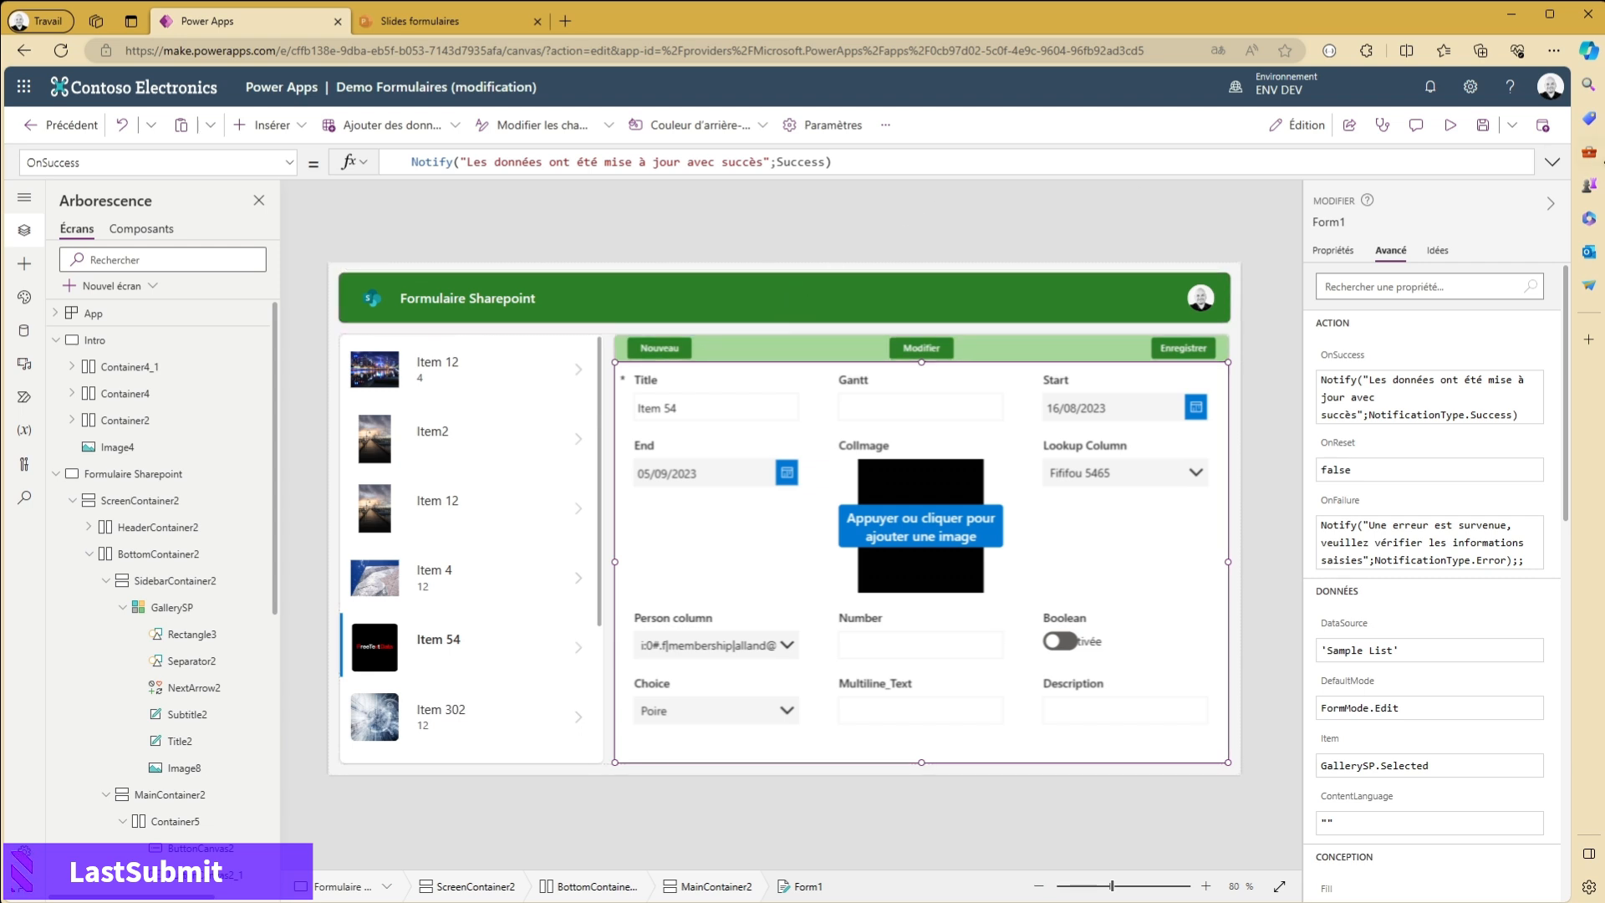
click(1348, 360)
click(1556, 170)
drag(411, 163, 177, 151)
key(BackSpace)
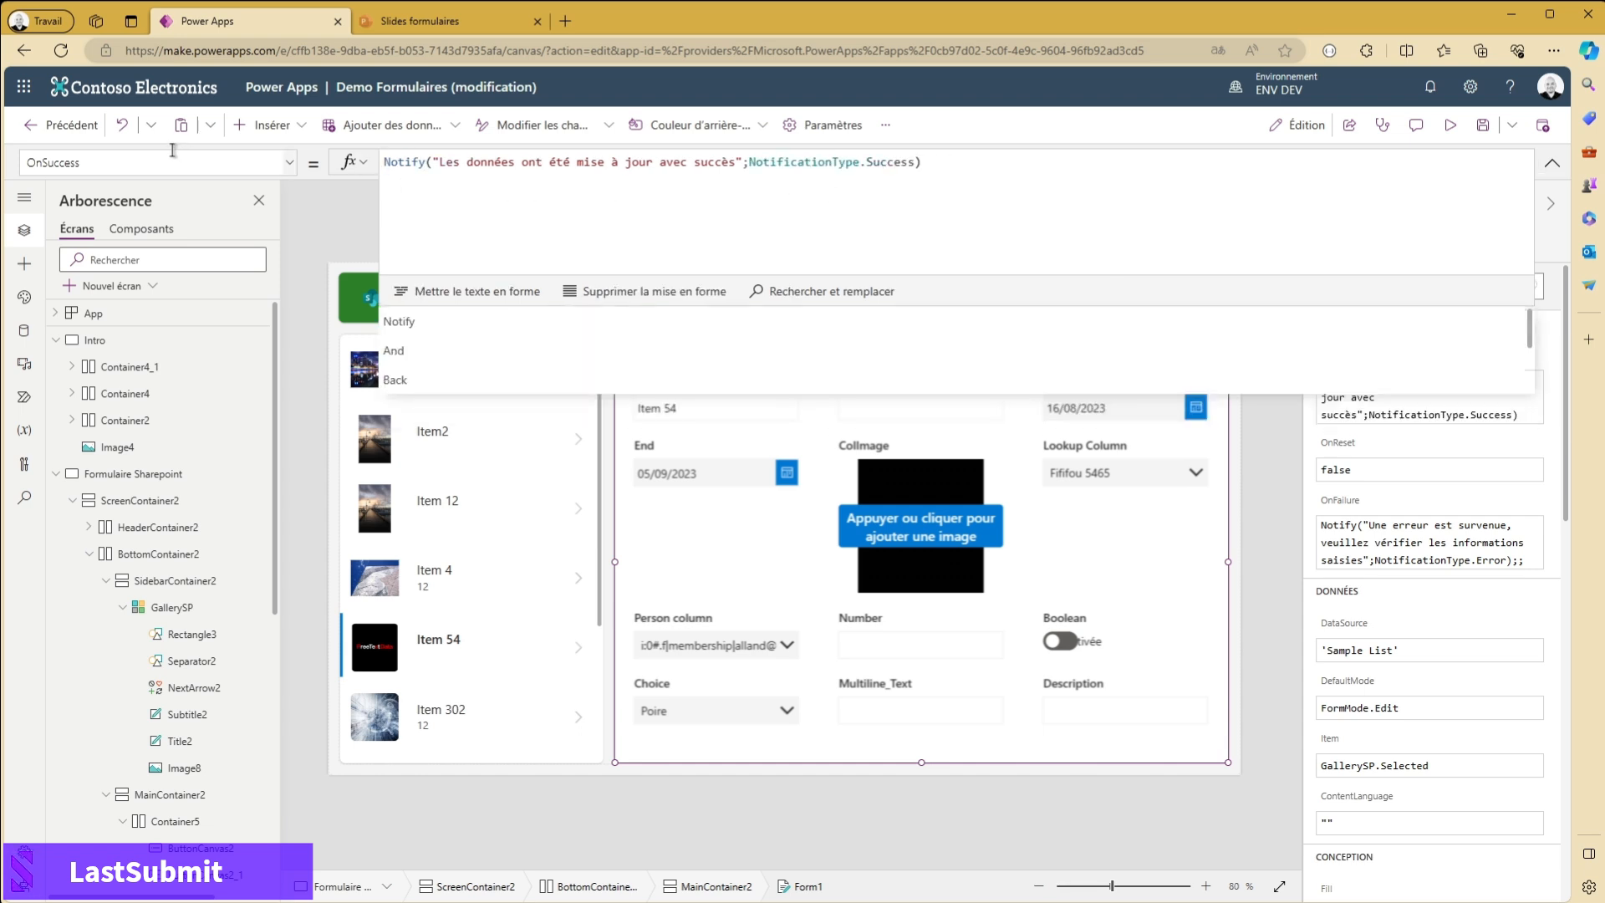
- Append "ID: Item:" to the OnSuccess notification message and turn it into an interpolated string with a $ prefix
click(733, 161)
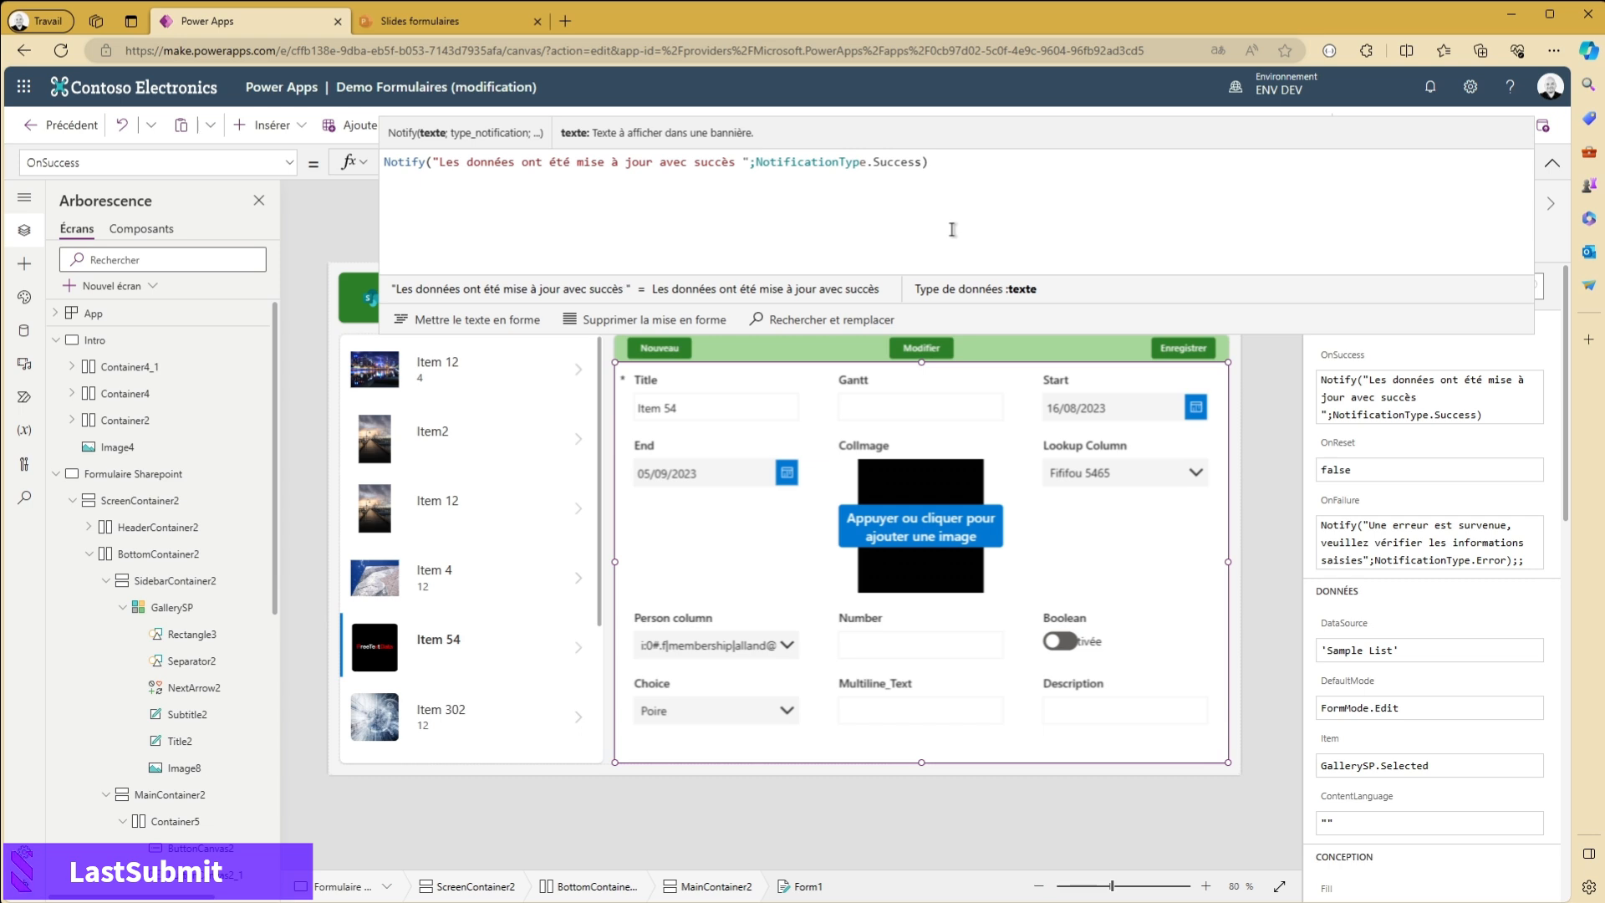
text(ID: )
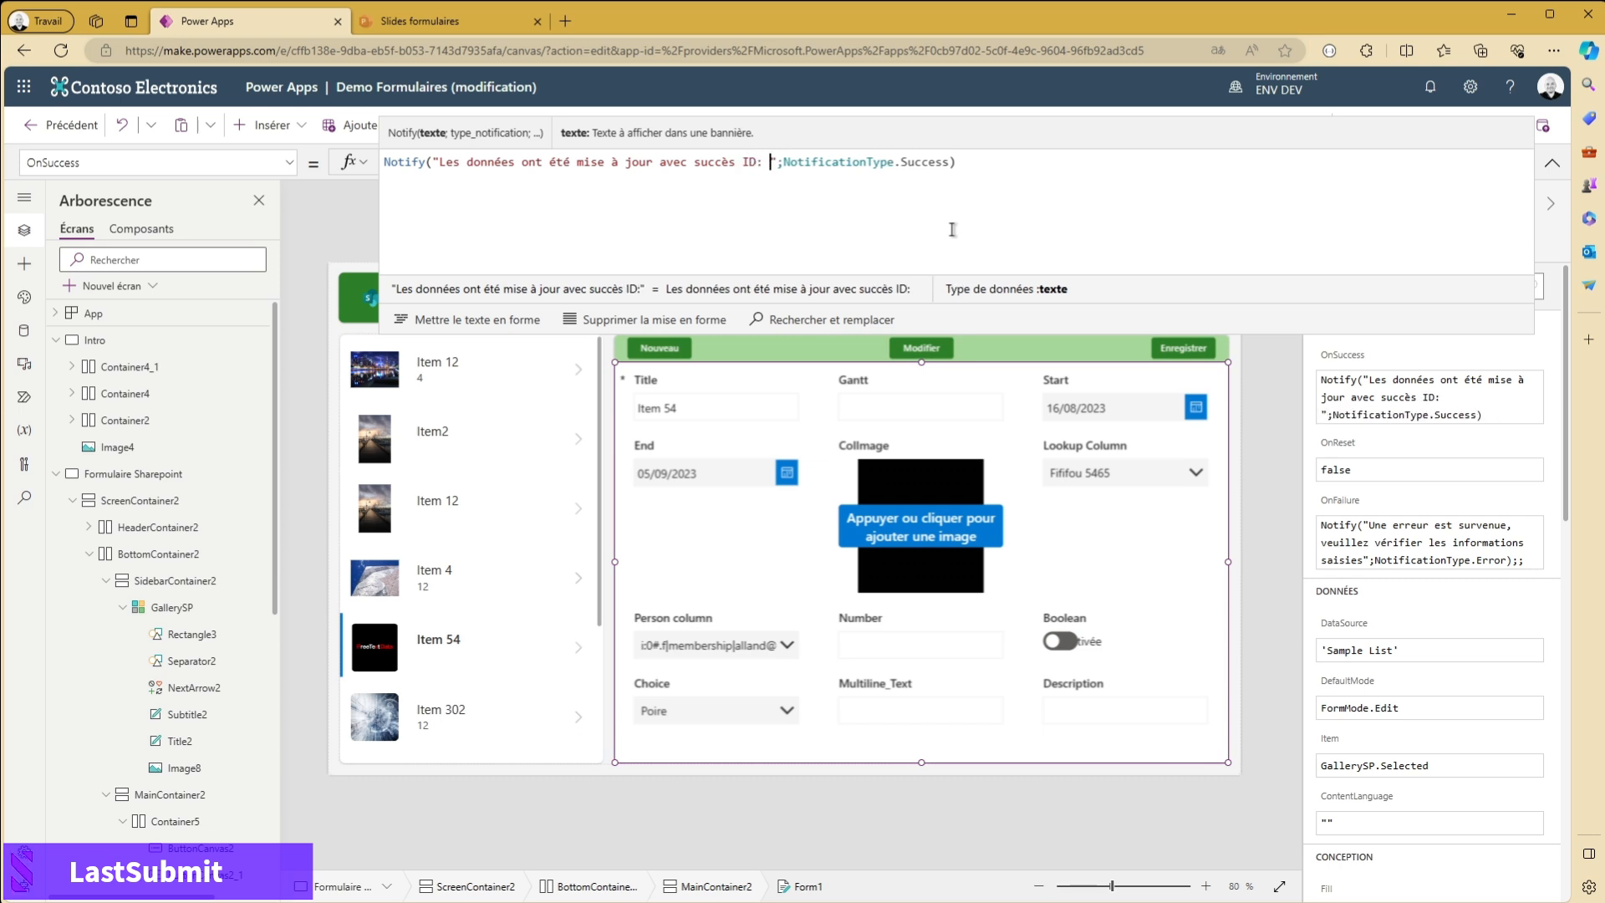
text(Item)
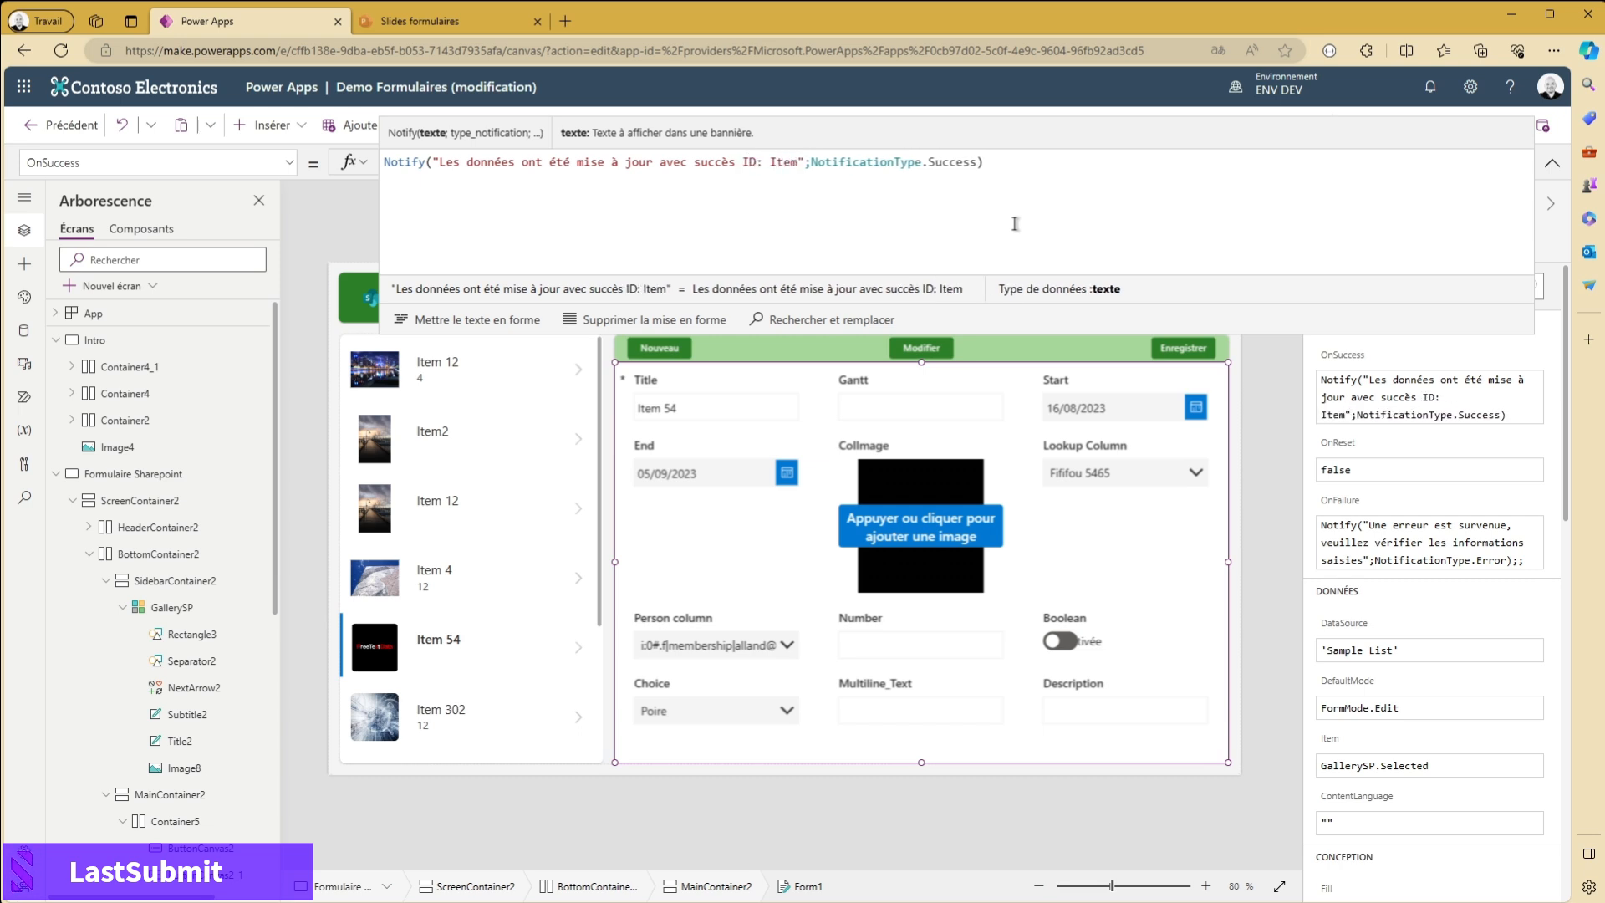
text(:)
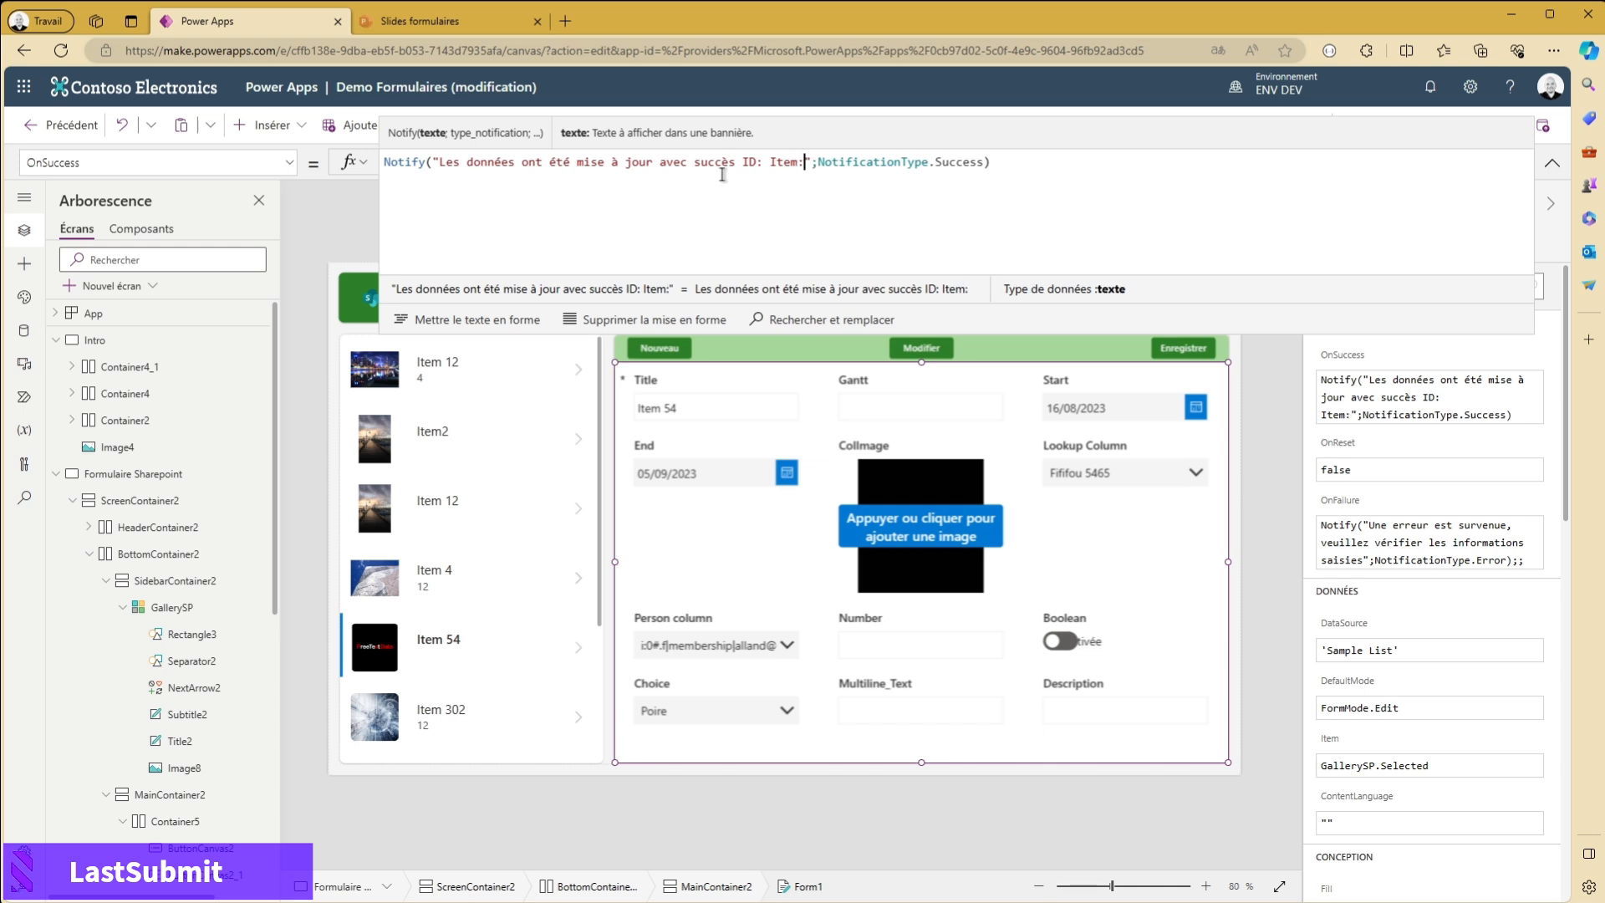
click(432, 161)
text($)
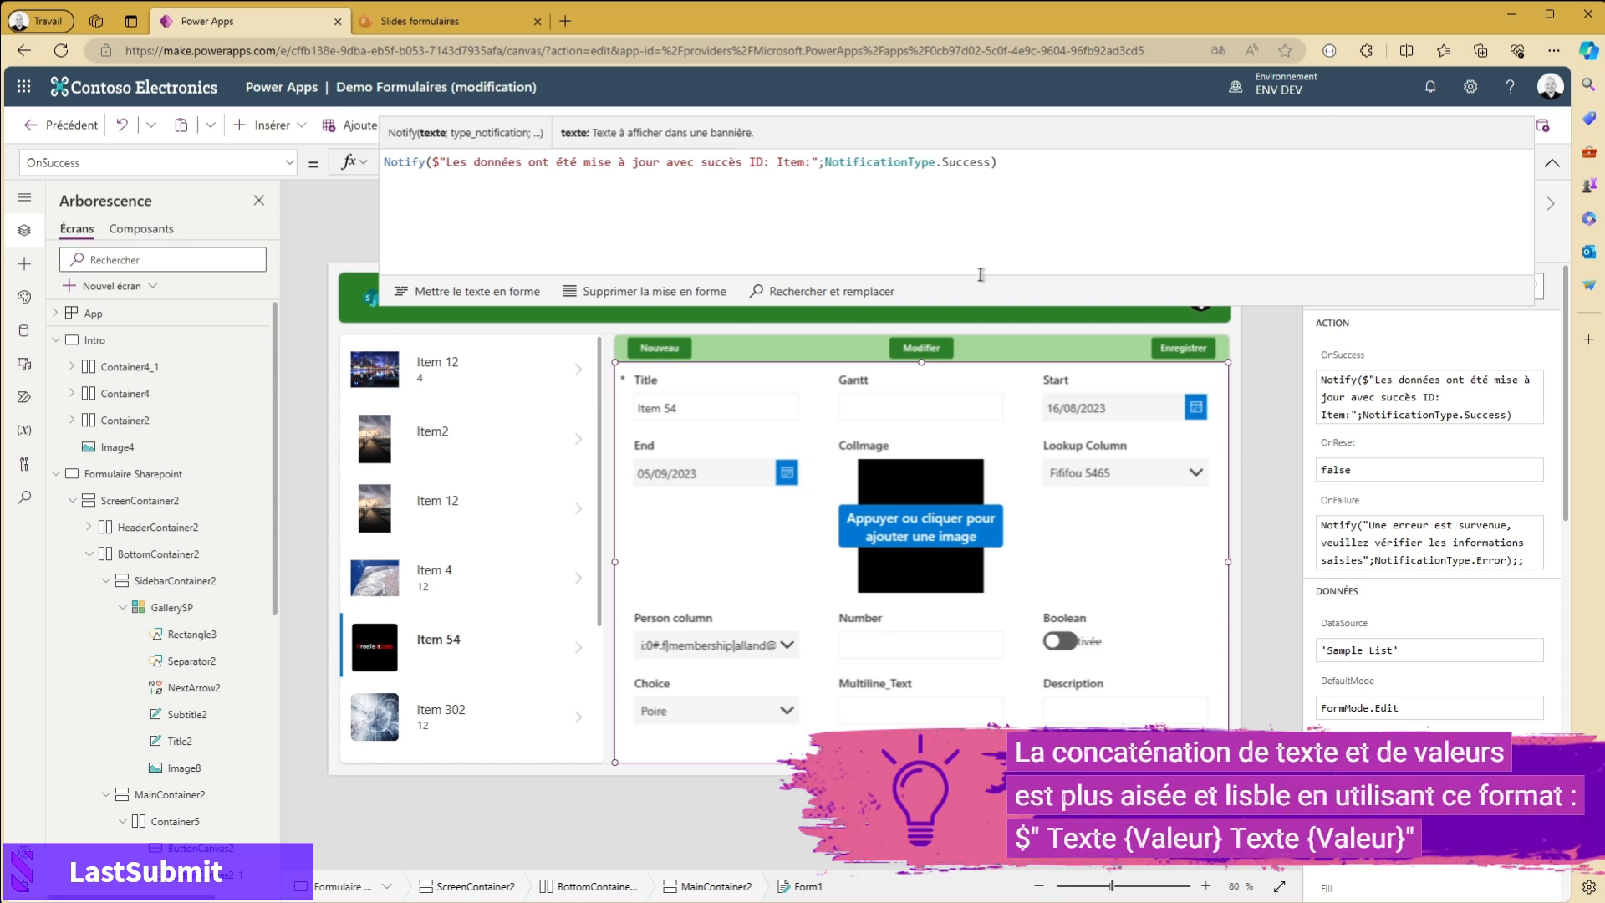
text({})
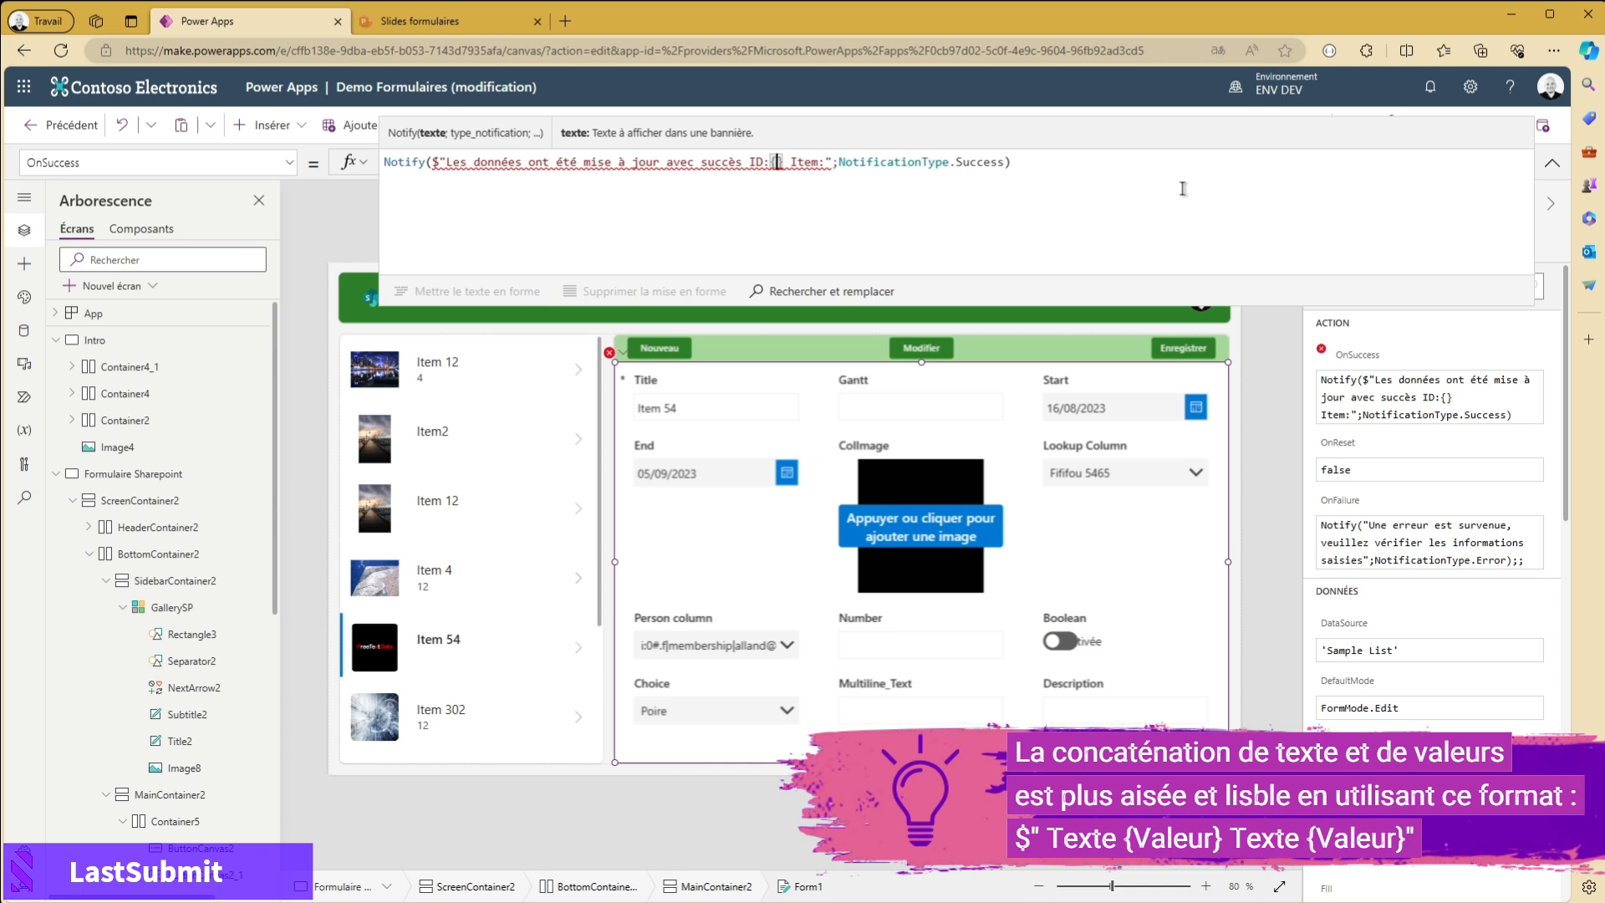
text(Self)
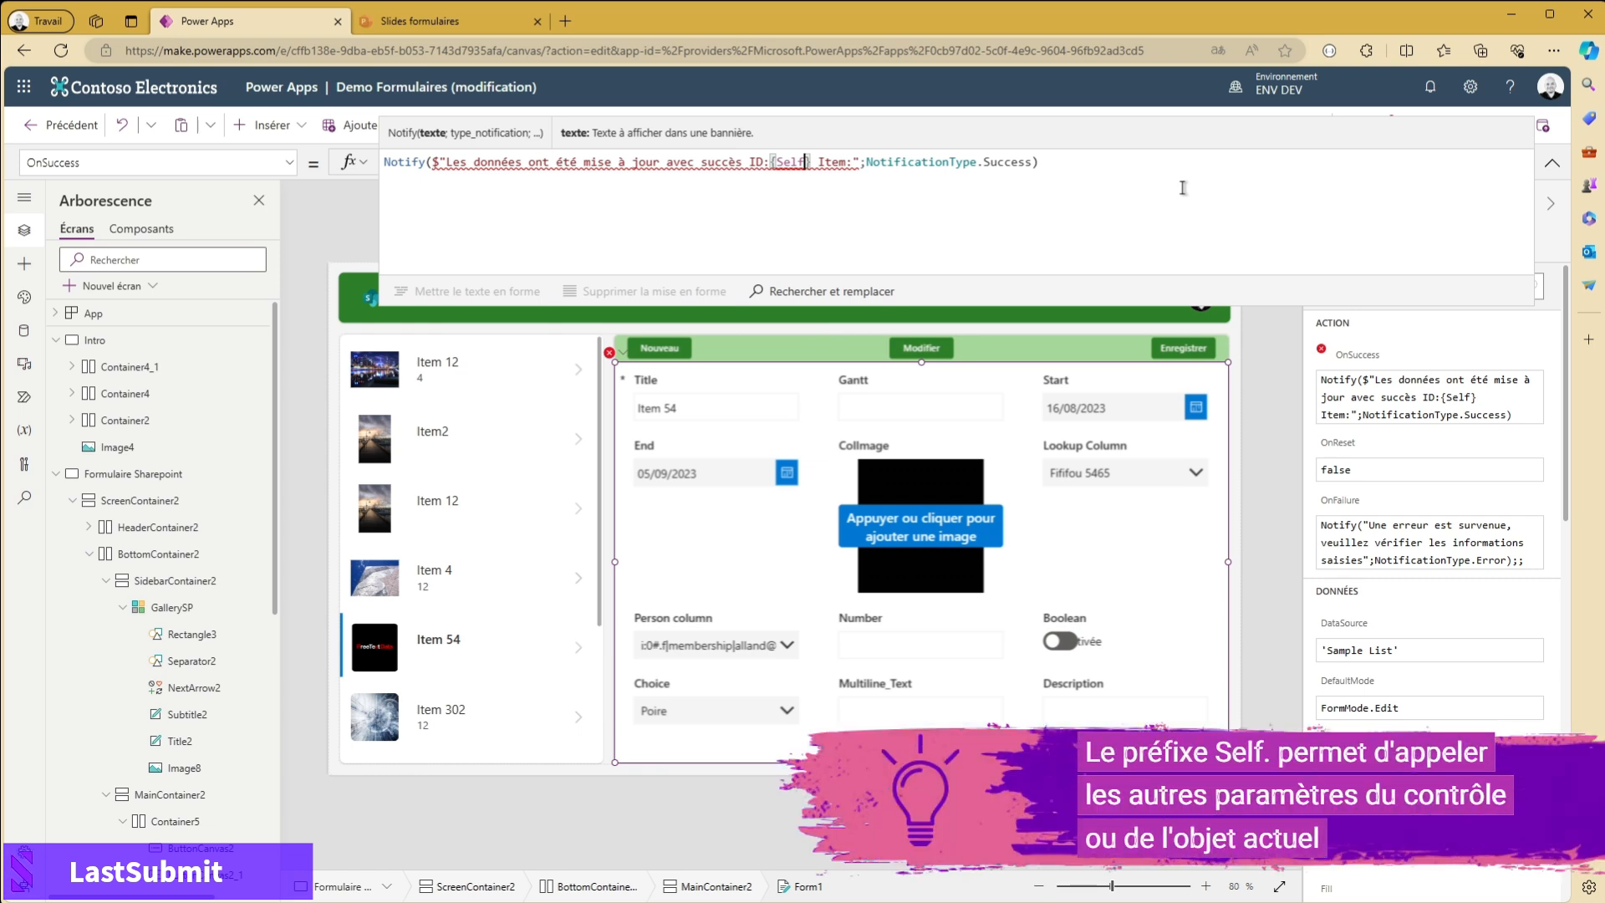
- Insert {Self.LastSubmit.ID} after "ID:" in the OnSuccess notification message
text(.Las)
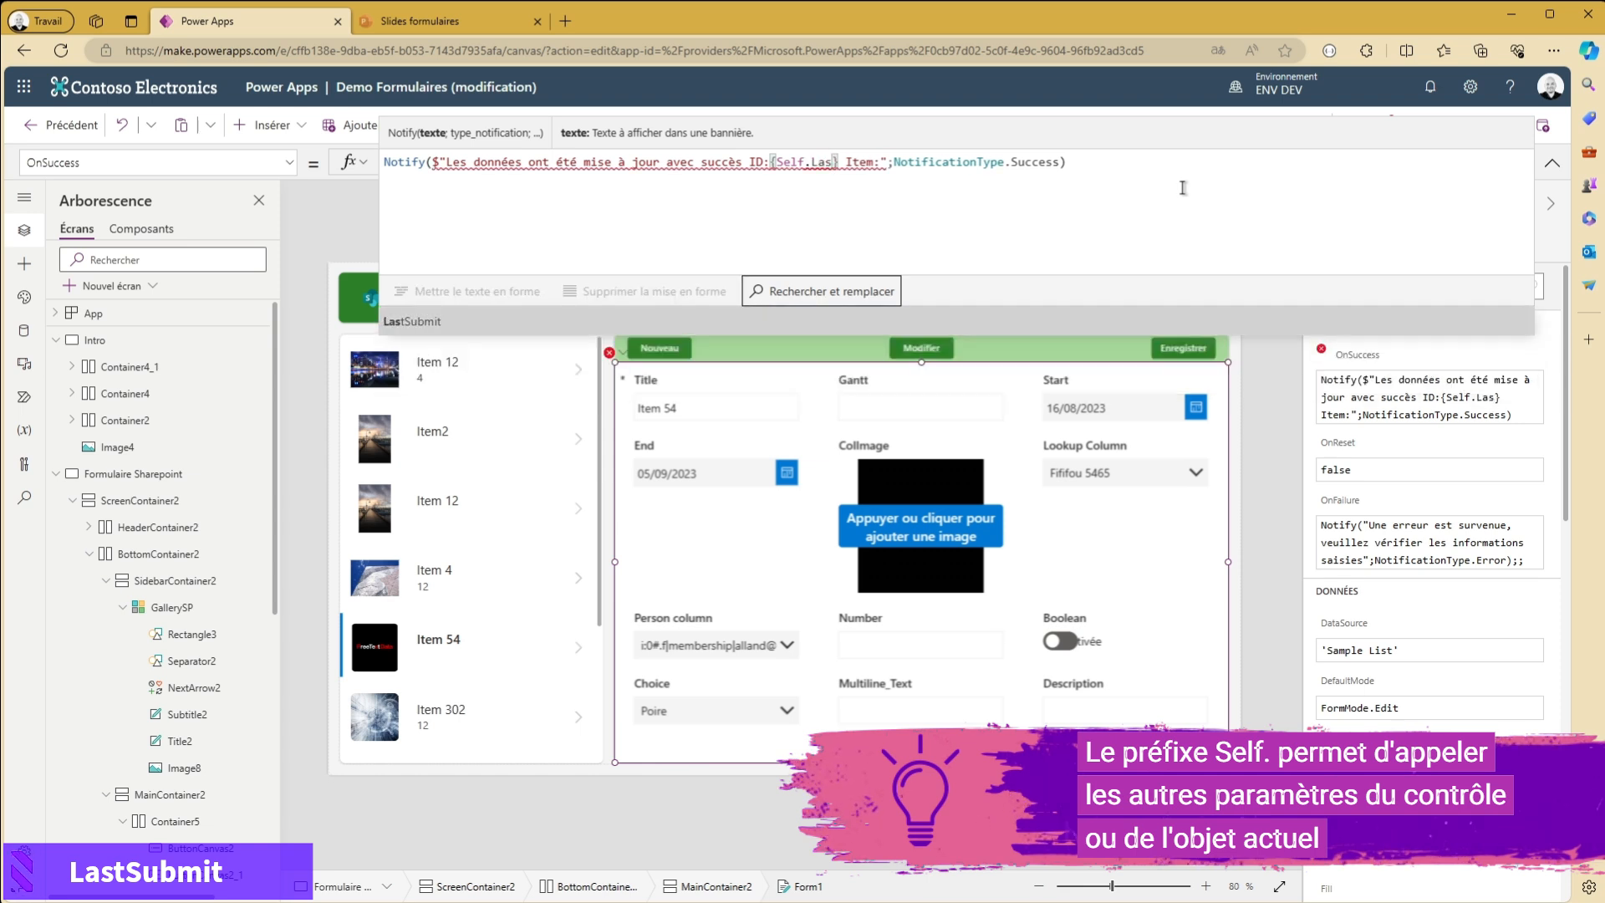
click(455, 324)
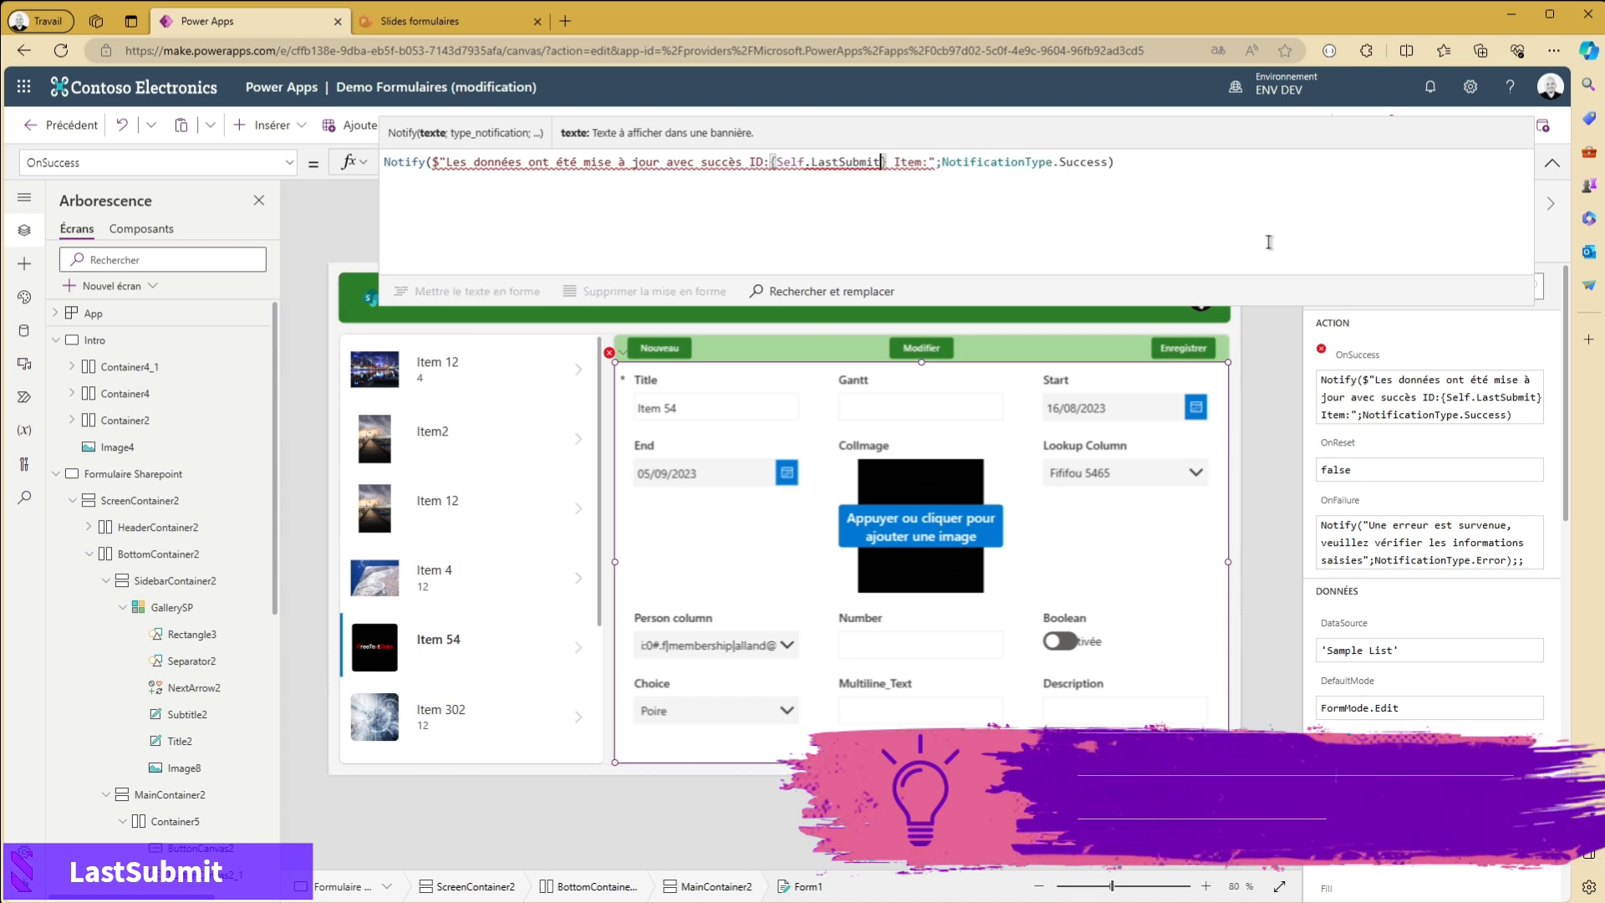
text(.ID)
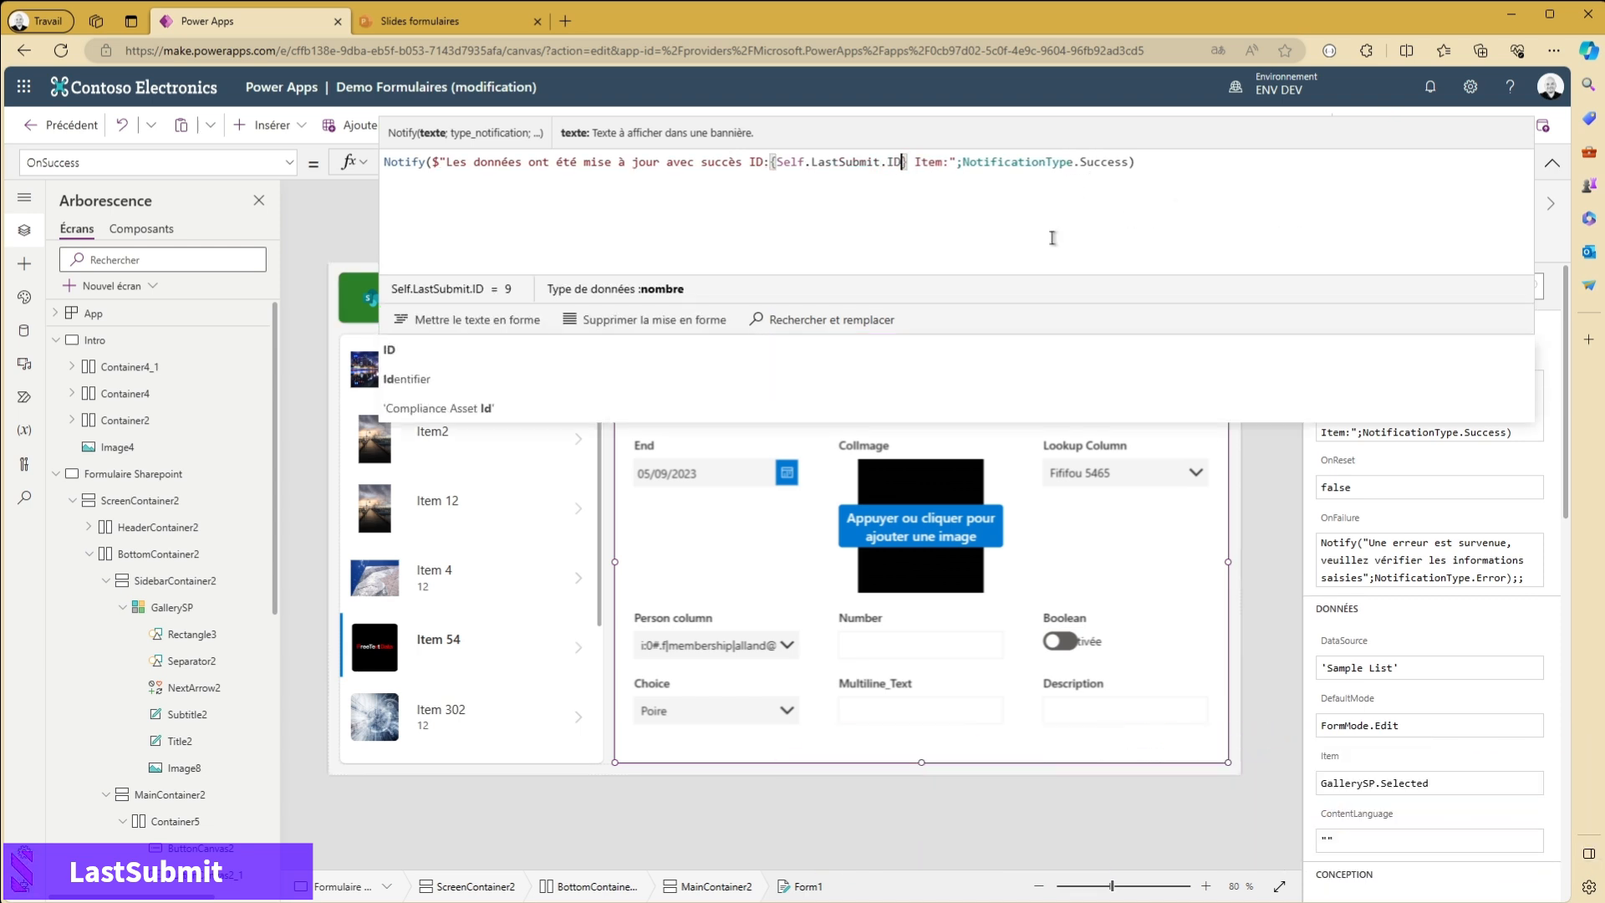
- Add {Self.LastSubmit.Title} after "Item: " in the OnSuccess message and put a space after "ID:"
drag(909, 165, 771, 161)
key(ctrl+c)
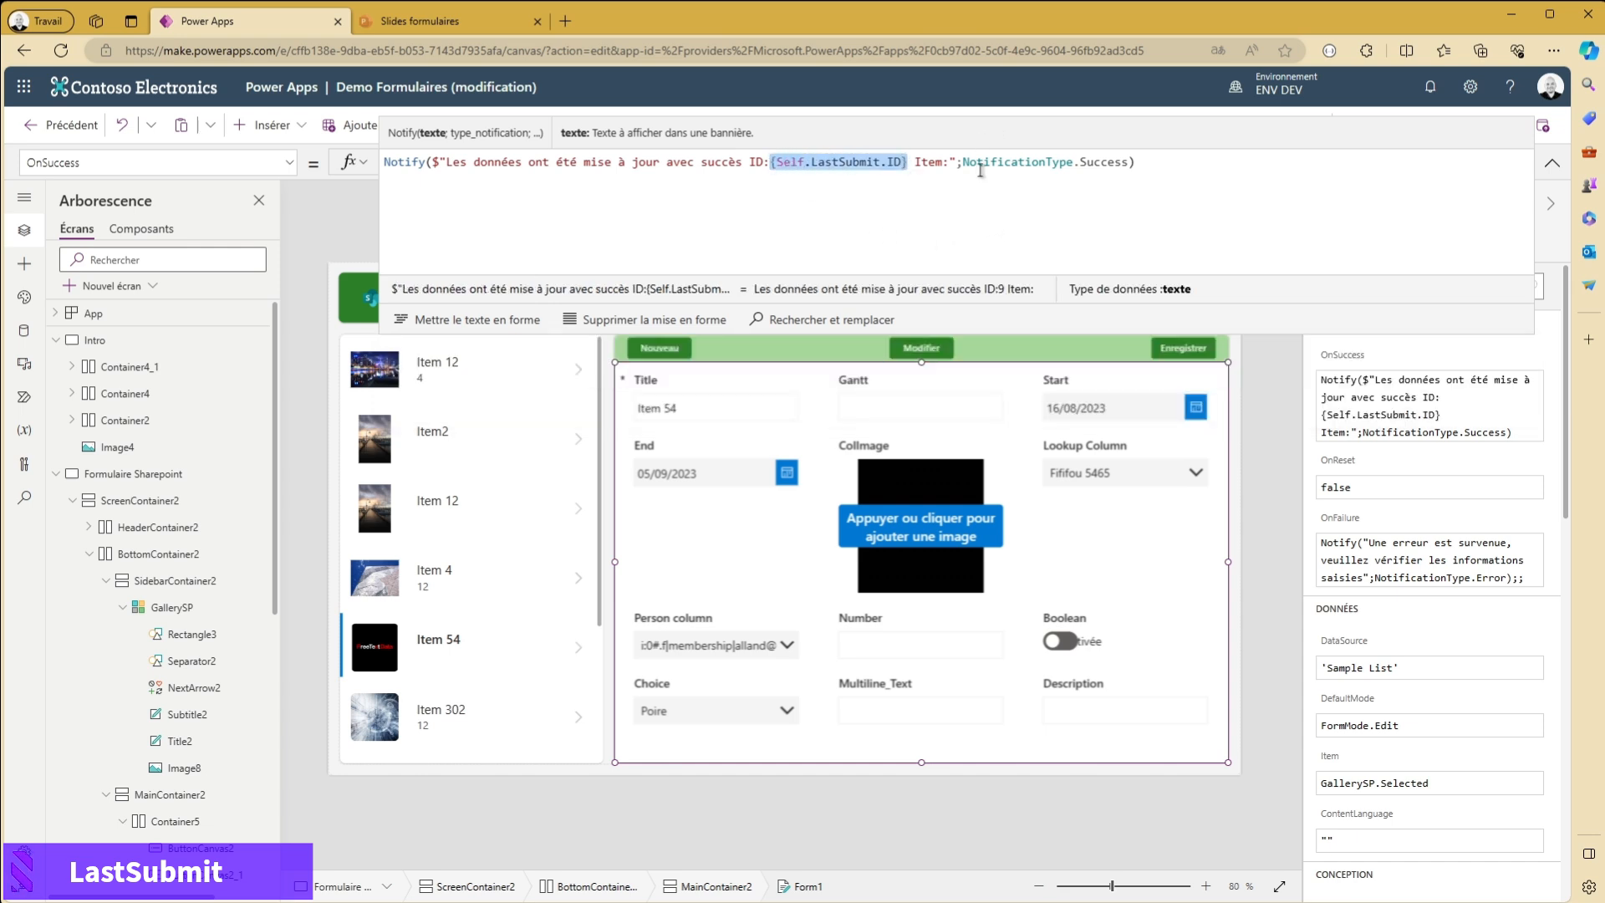
click(951, 160)
key(ctrl+v)
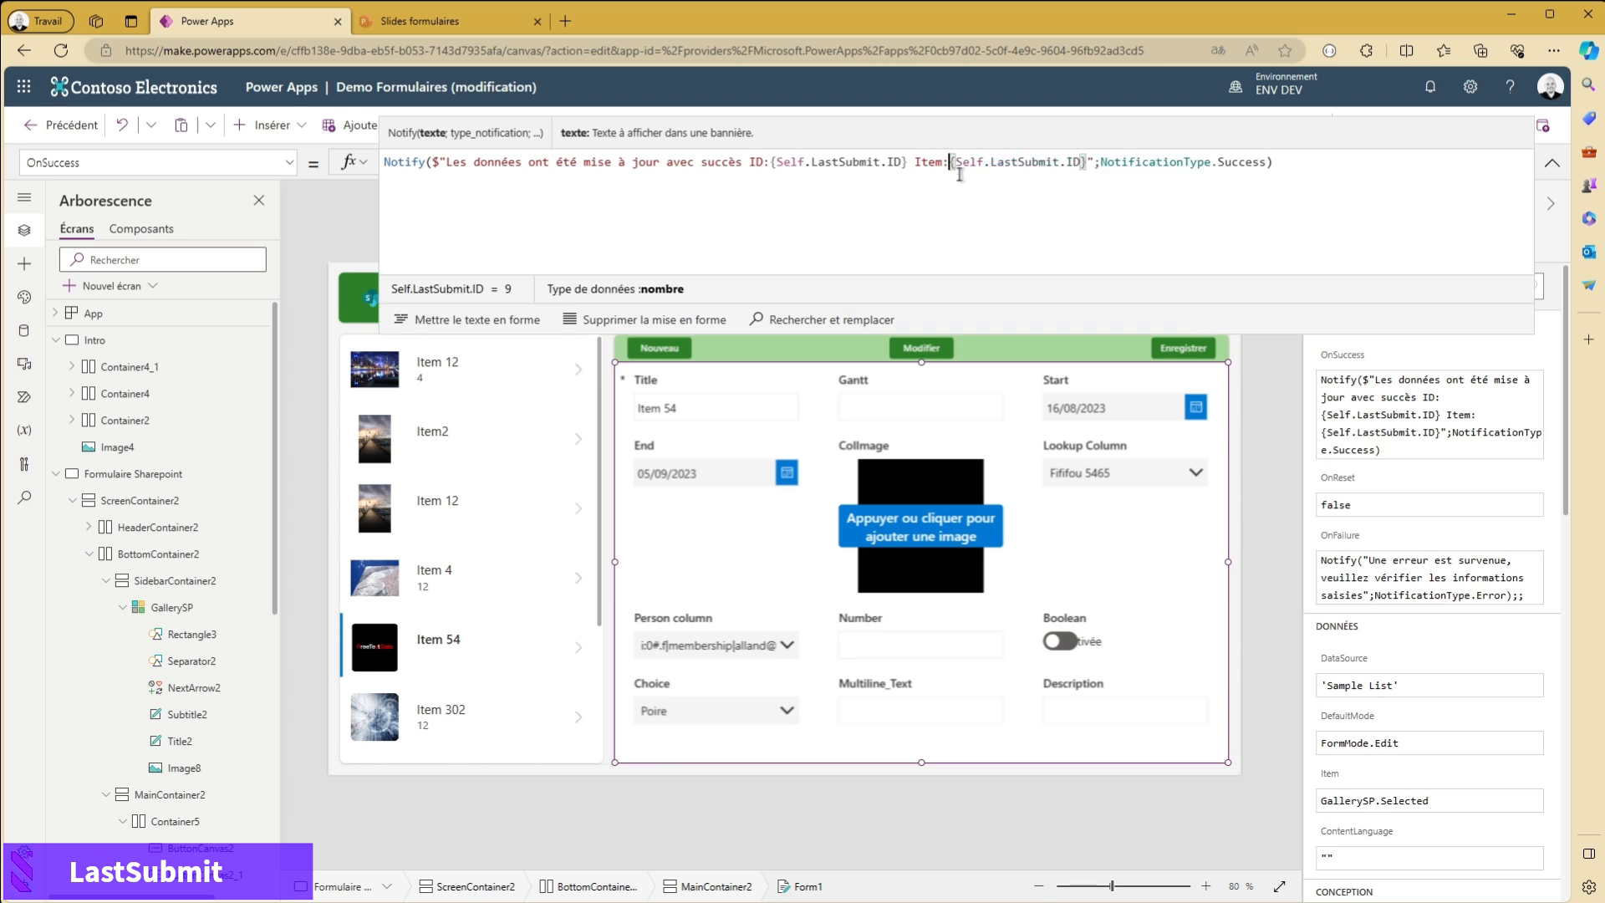
double_click(1082, 162)
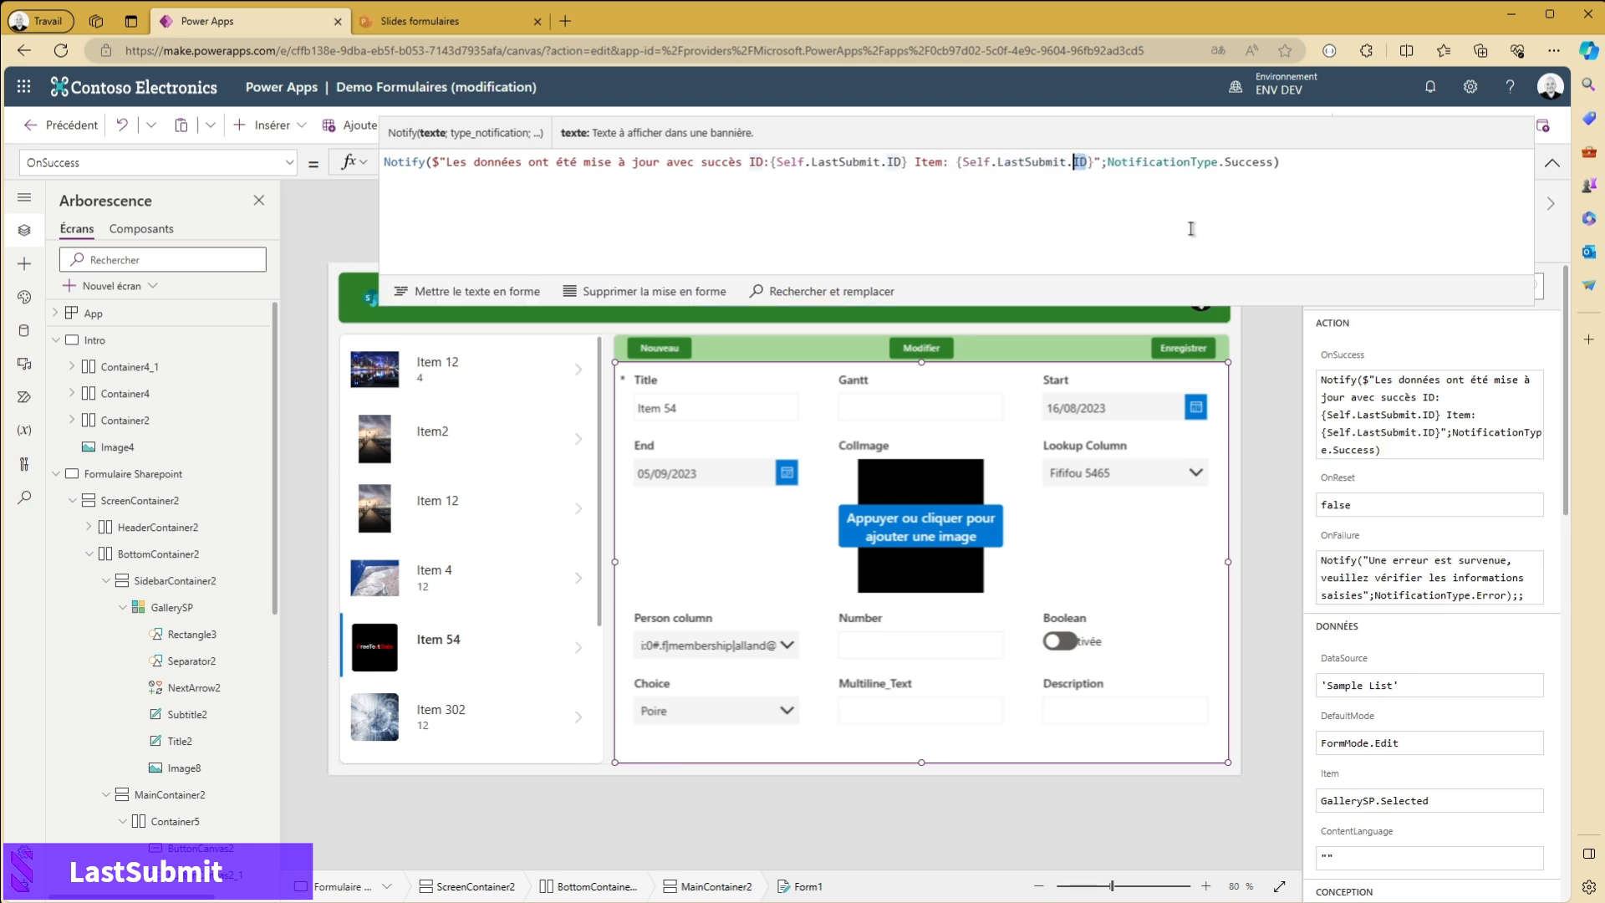
text(Title)
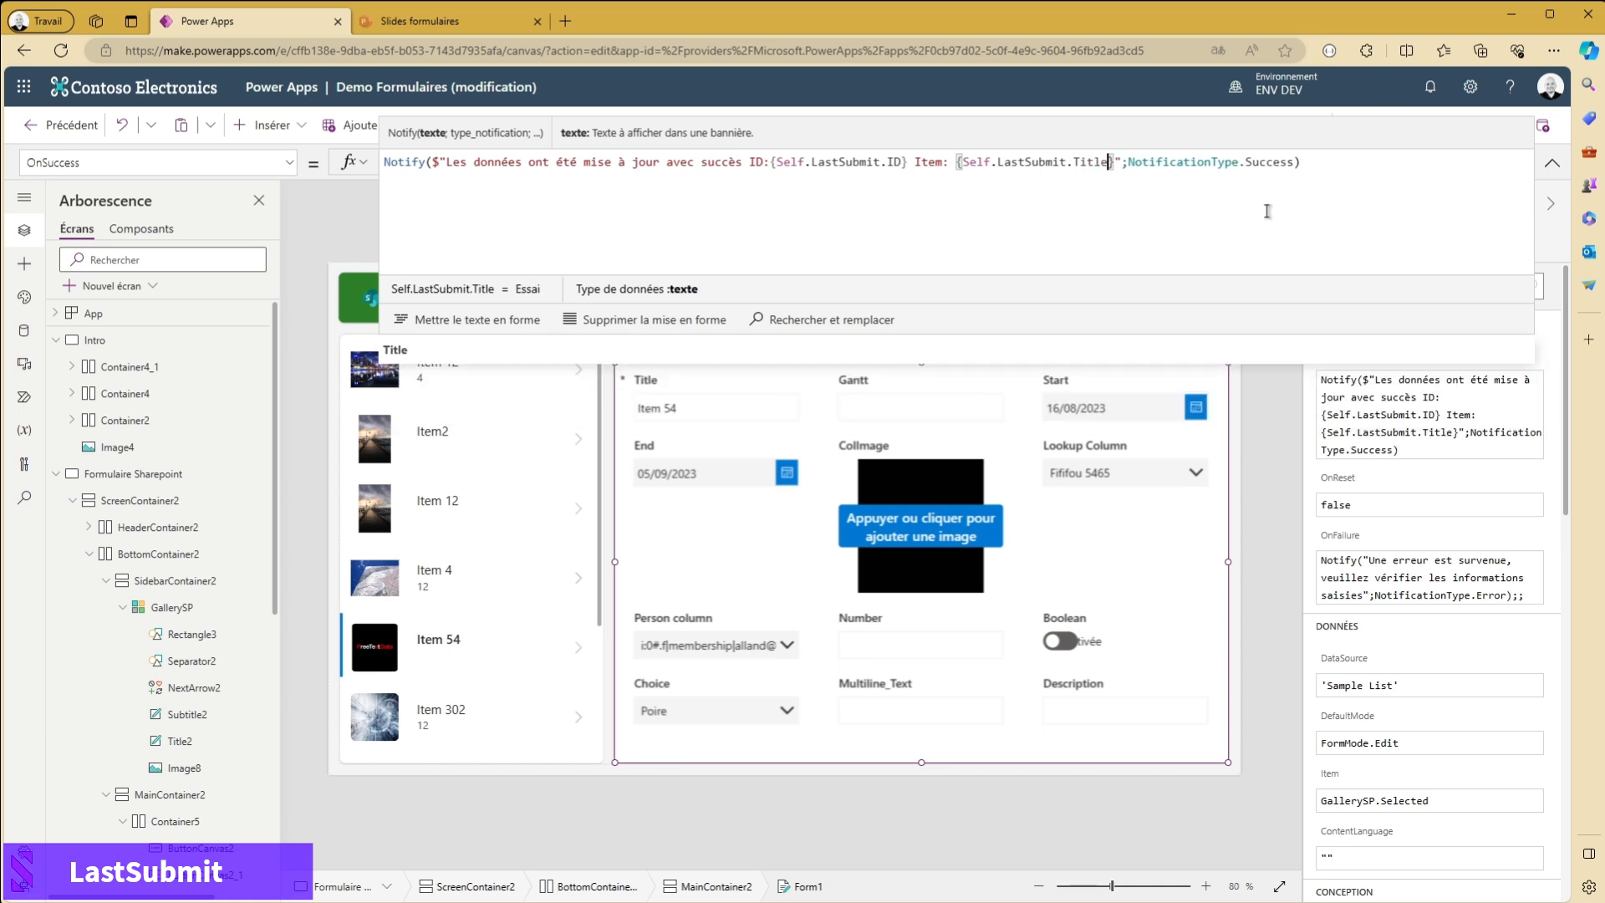
click(773, 161)
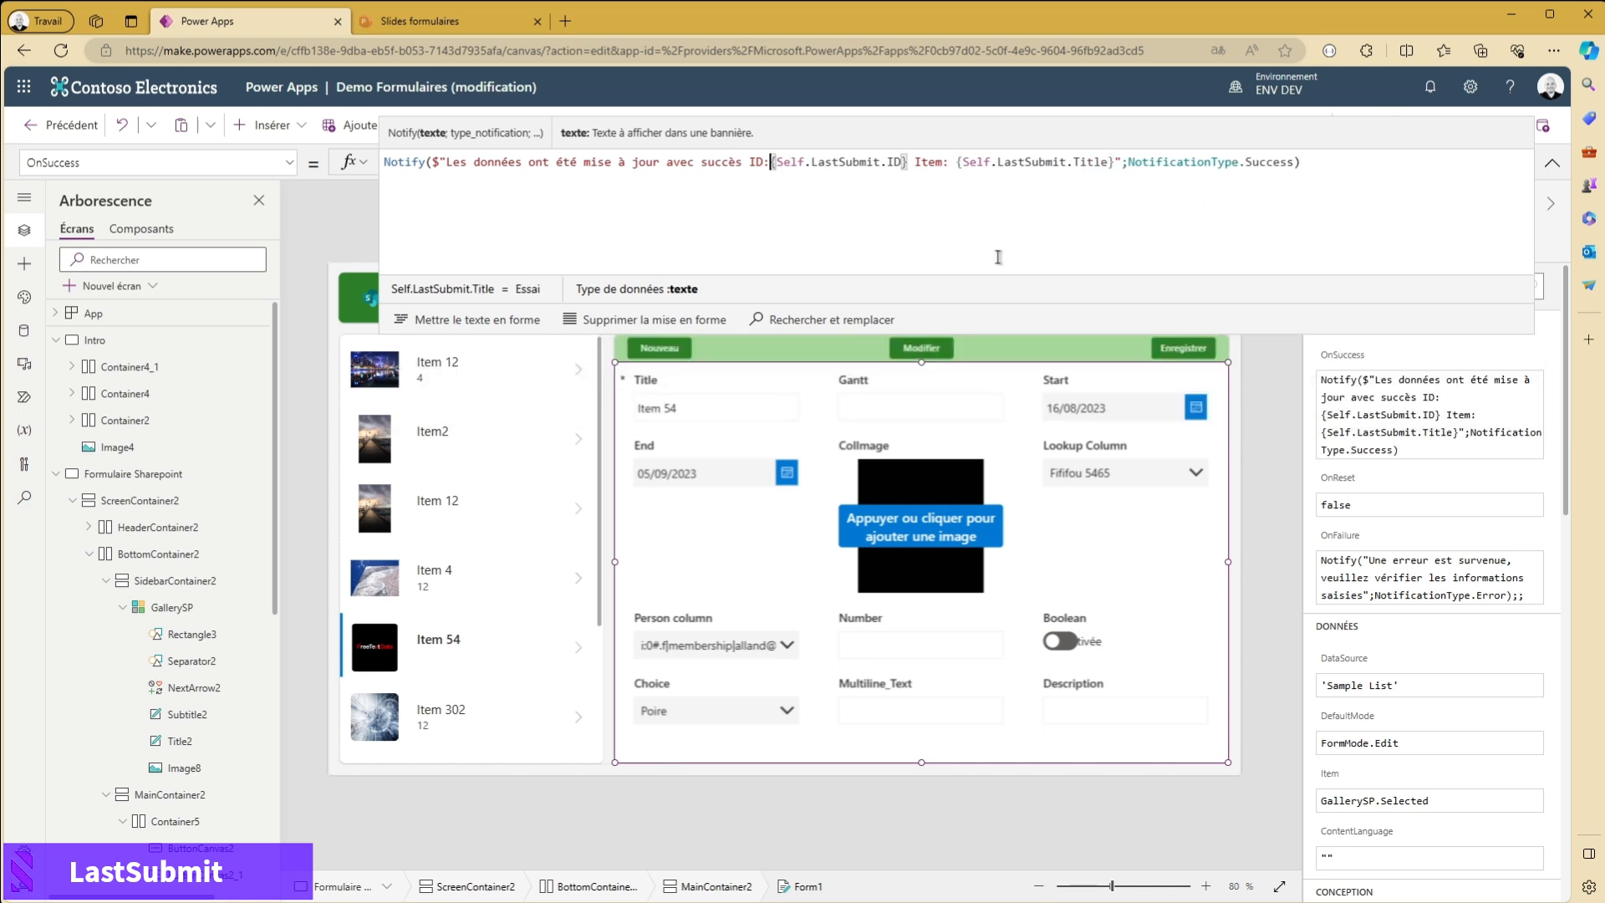
click(1556, 165)
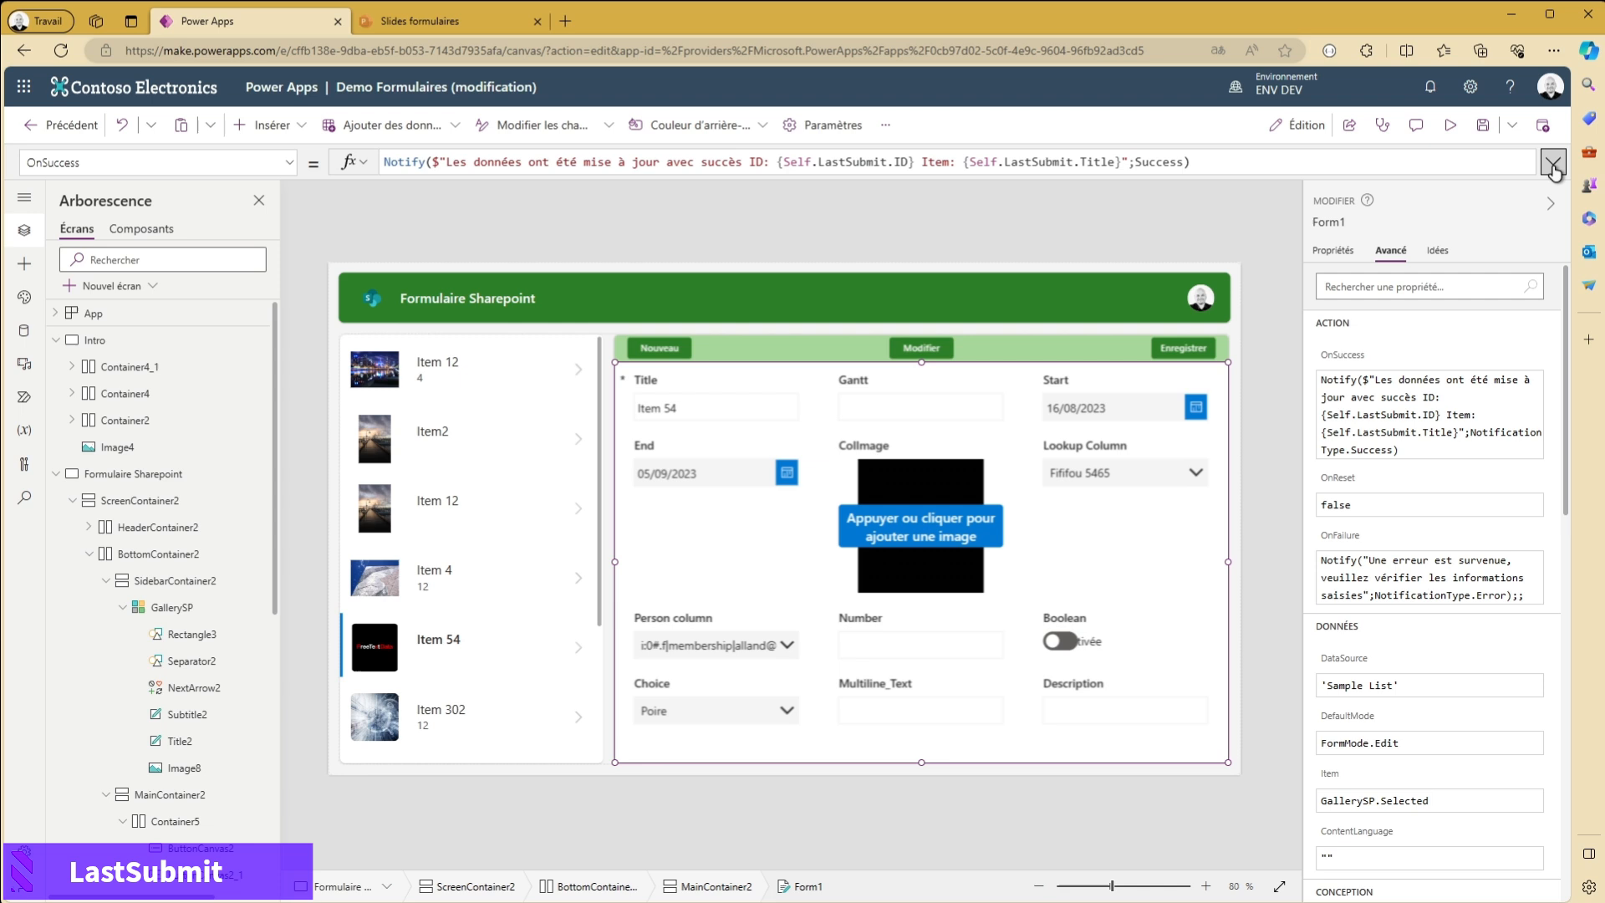
- Preview the app, edit Item 4 by setting its Start date to 15/06/2023, and save it to test the LastSubmit notification
click(1451, 127)
click(444, 548)
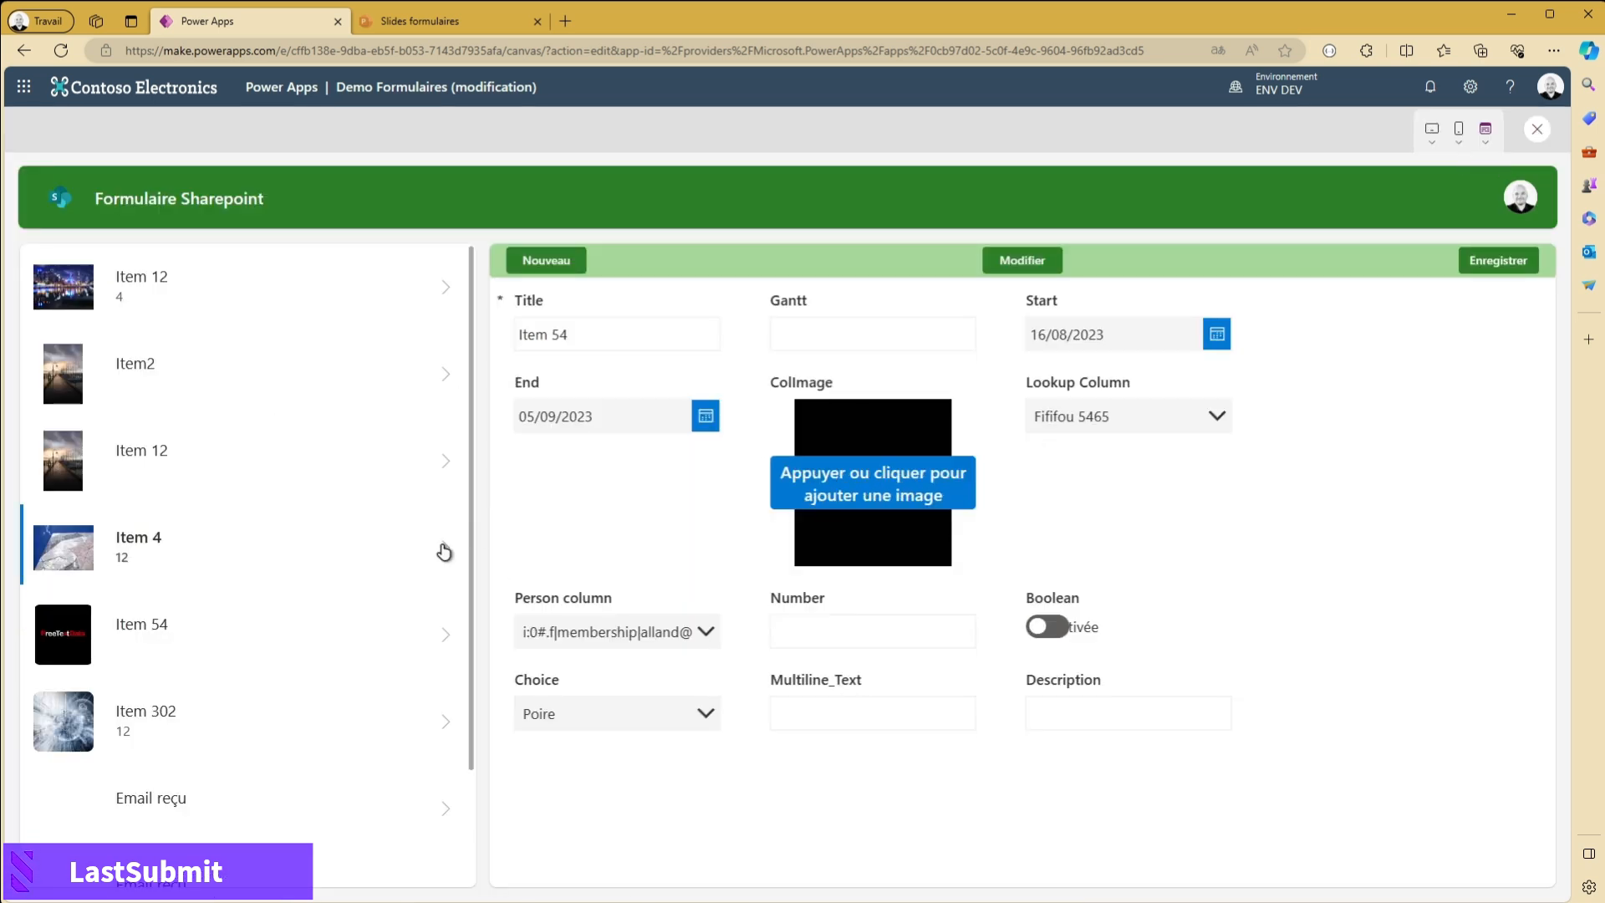
click(1035, 261)
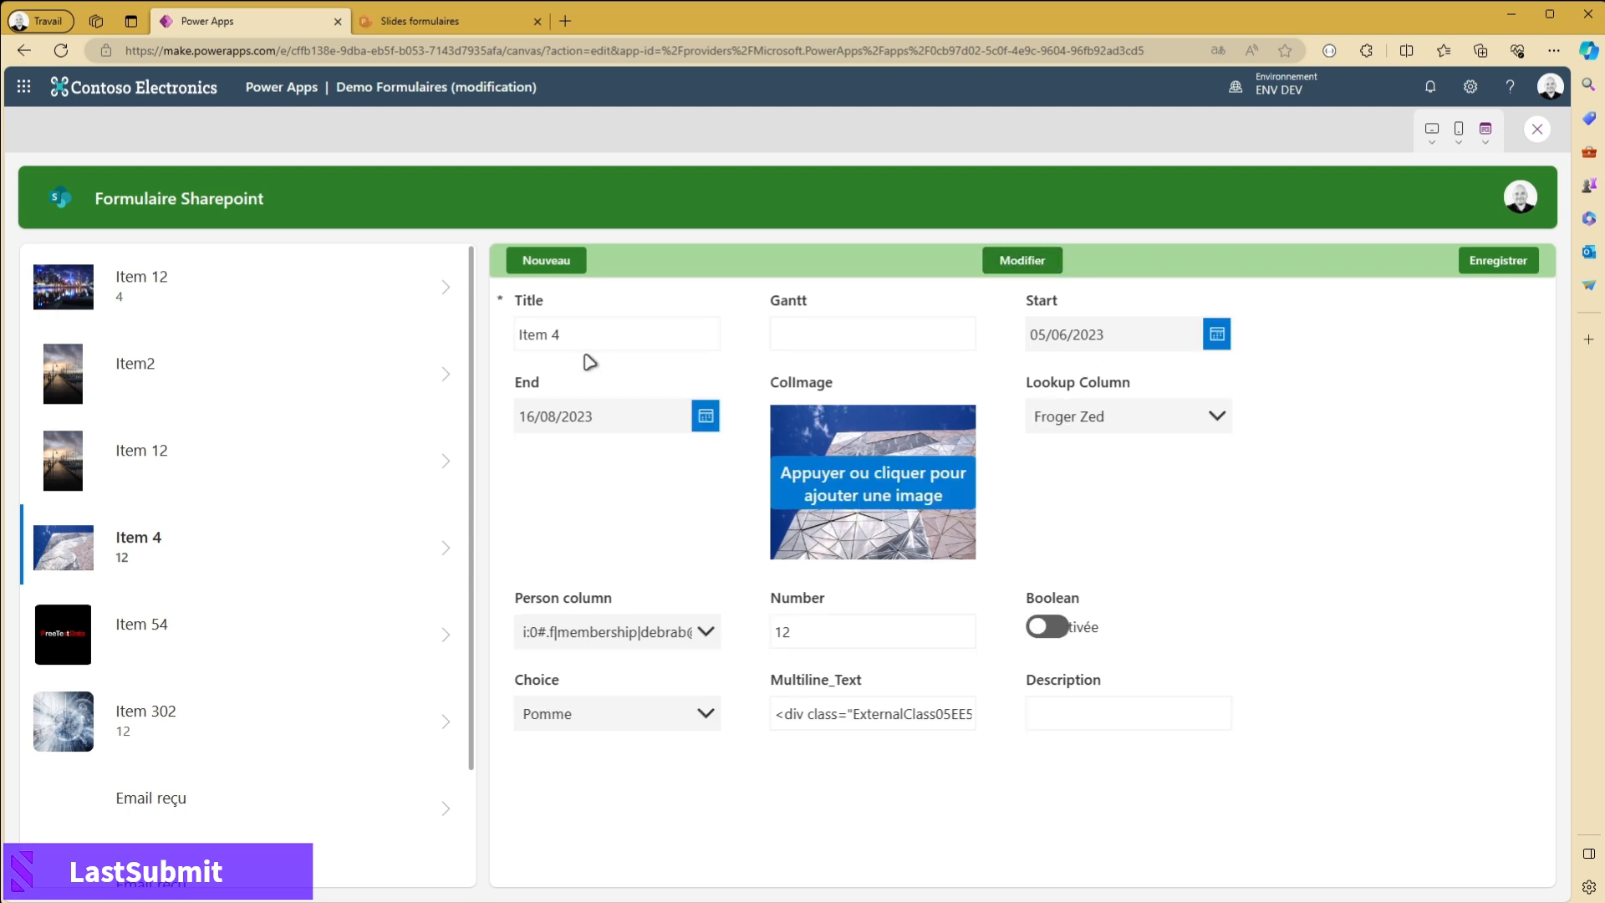
click(1218, 335)
click(731, 528)
click(713, 640)
click(1508, 262)
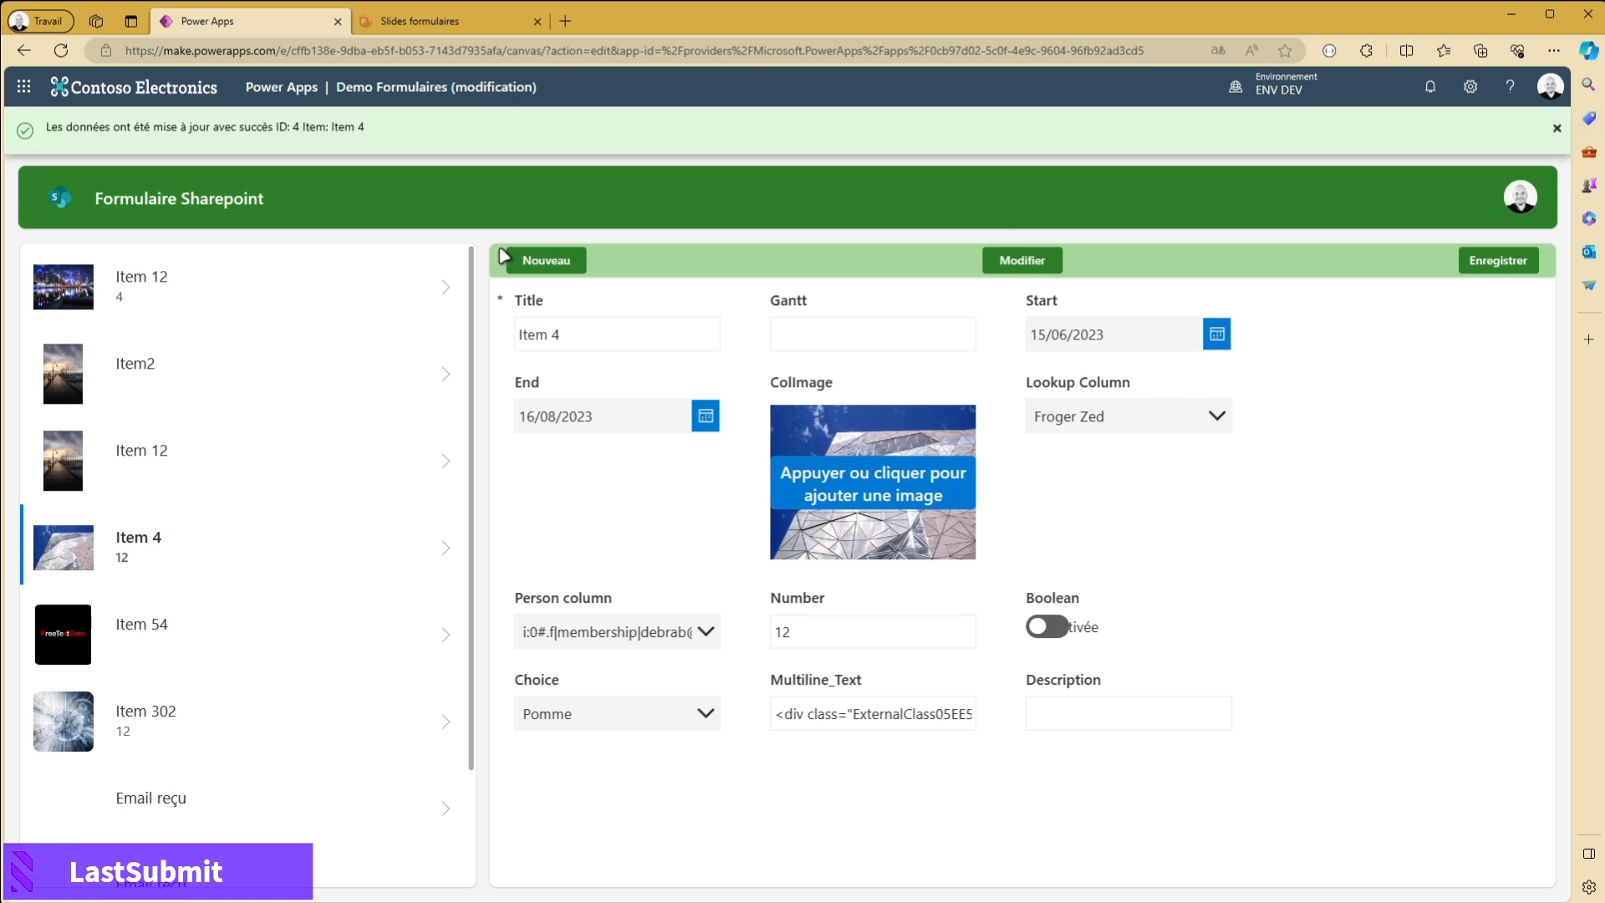
- Dismiss the notification, start a new record in the form and enter "Essai 45" as its Title
click(1558, 133)
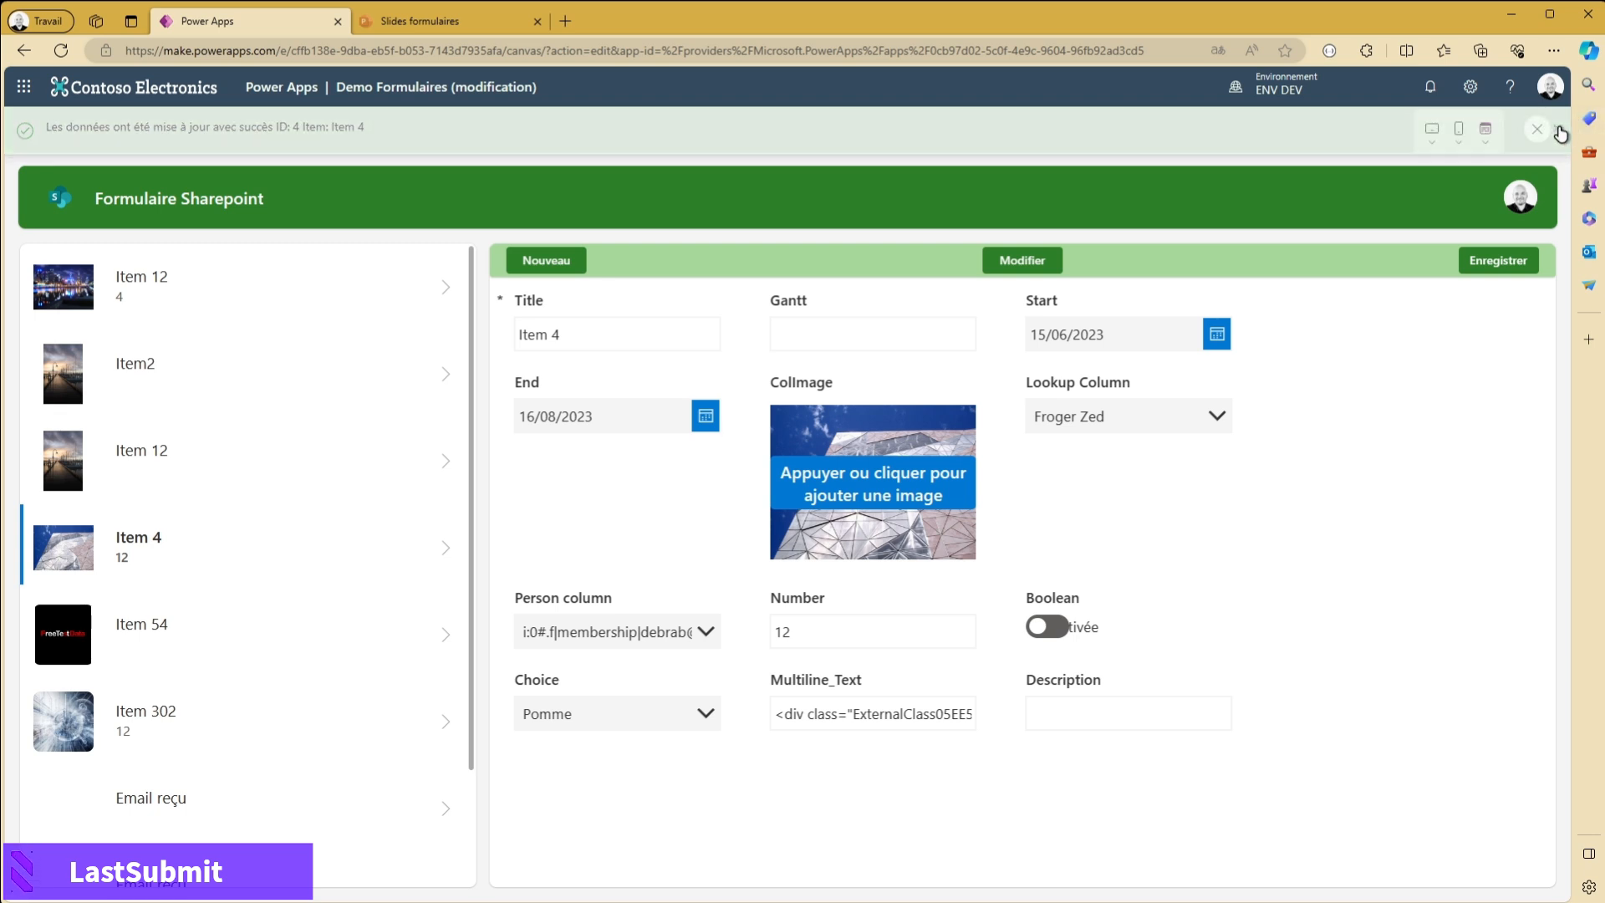
click(572, 270)
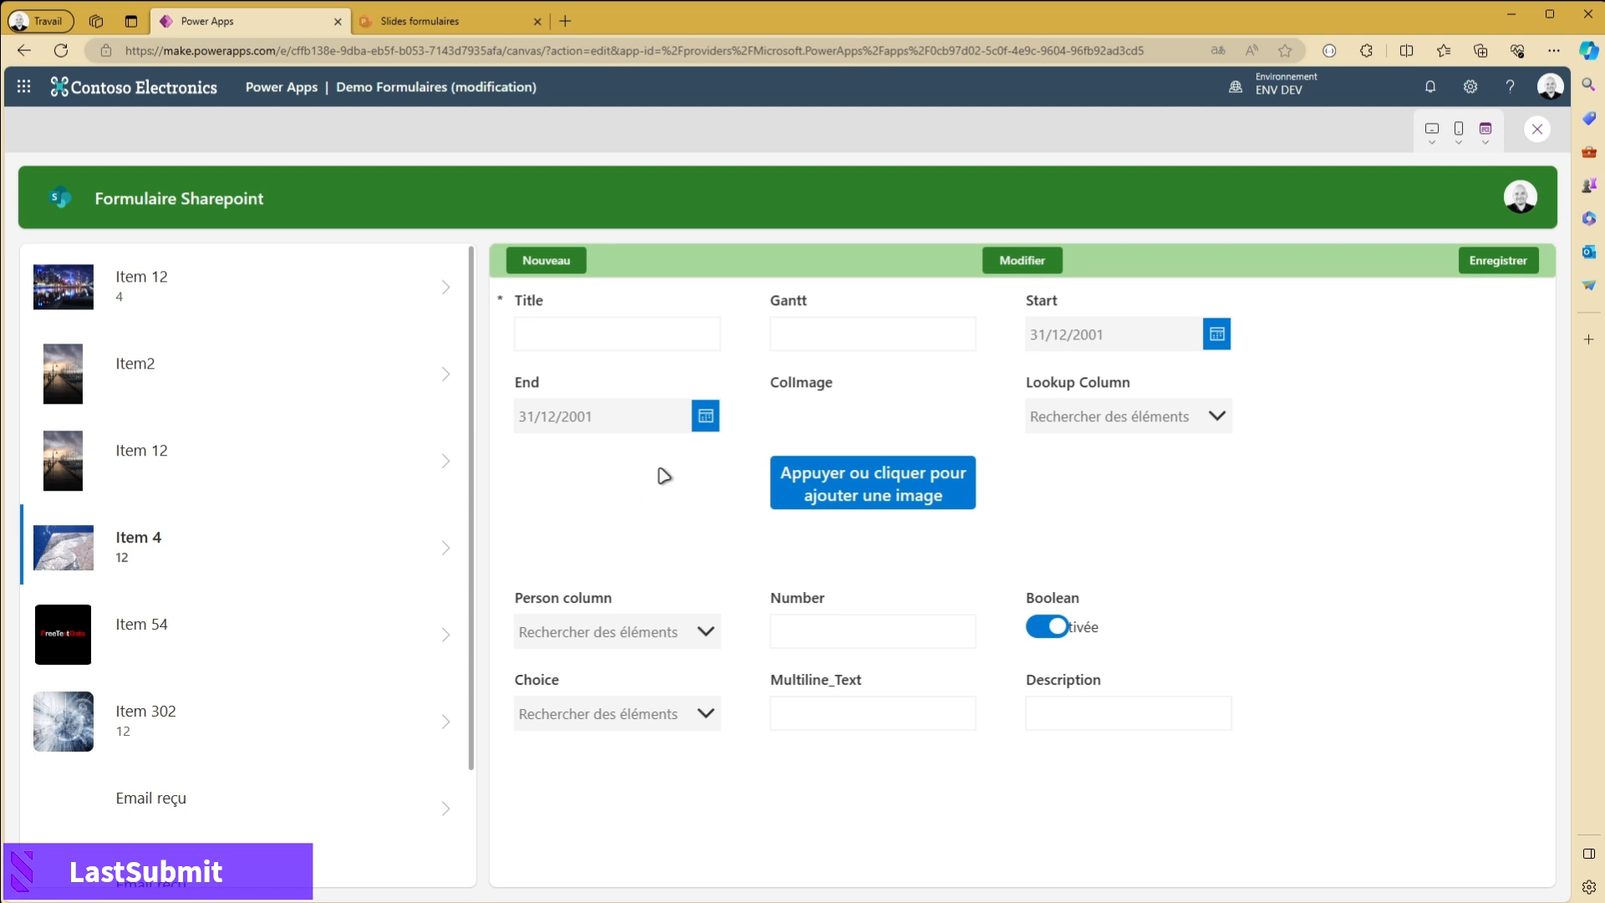
click(641, 325)
scroll(165, 598, down, 1)
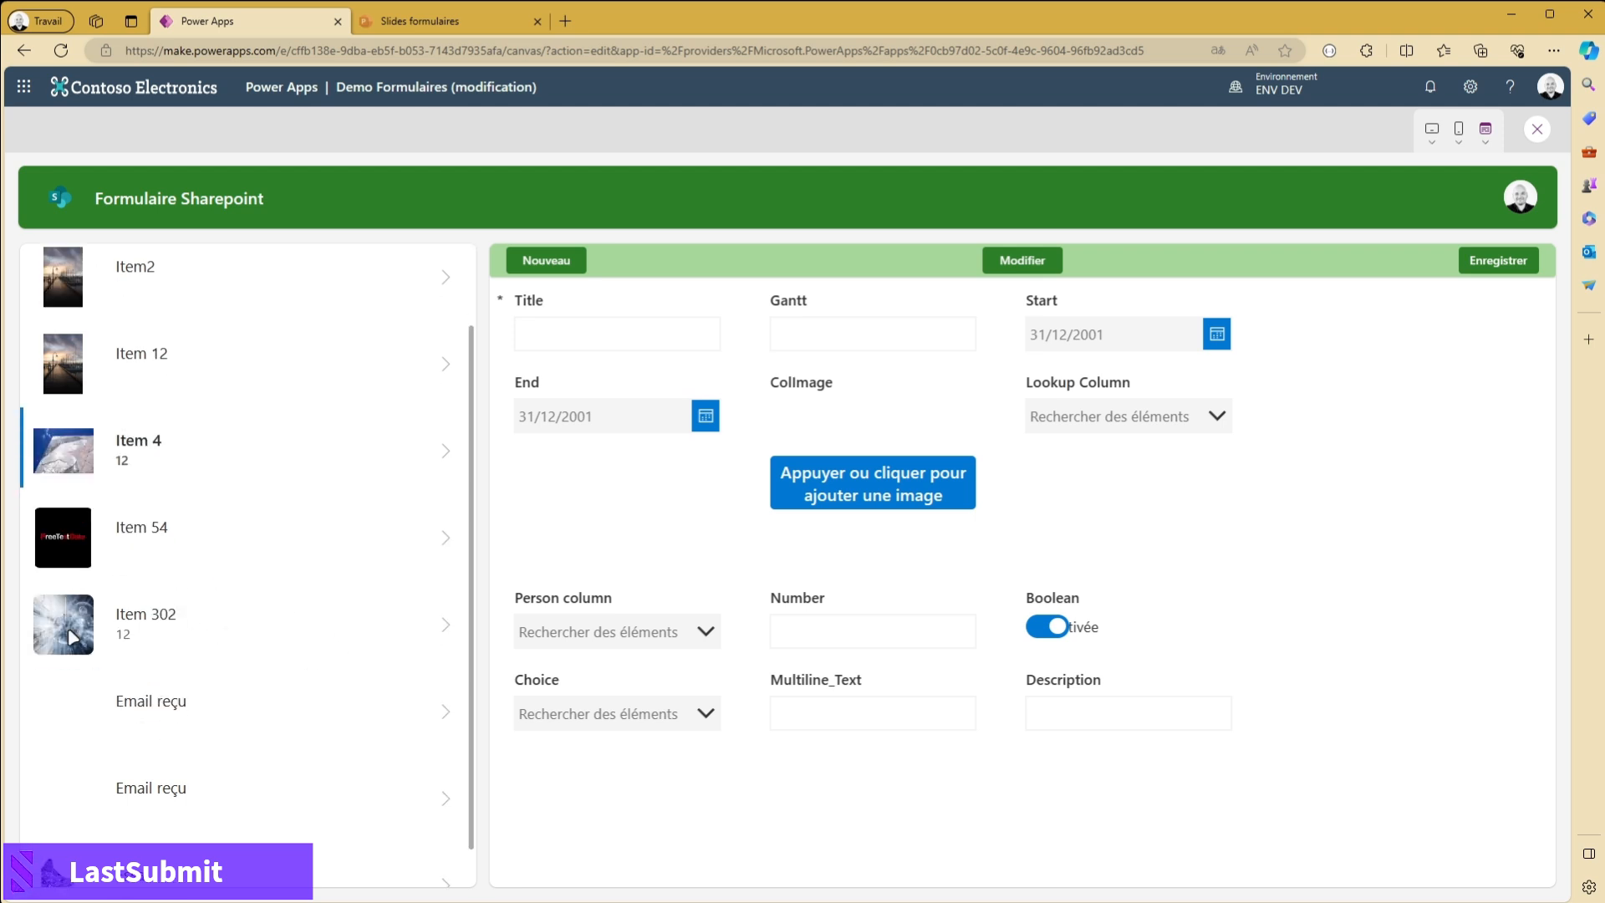
scroll(161, 706, down, 1)
scroll(243, 649, up, 1)
click(596, 325)
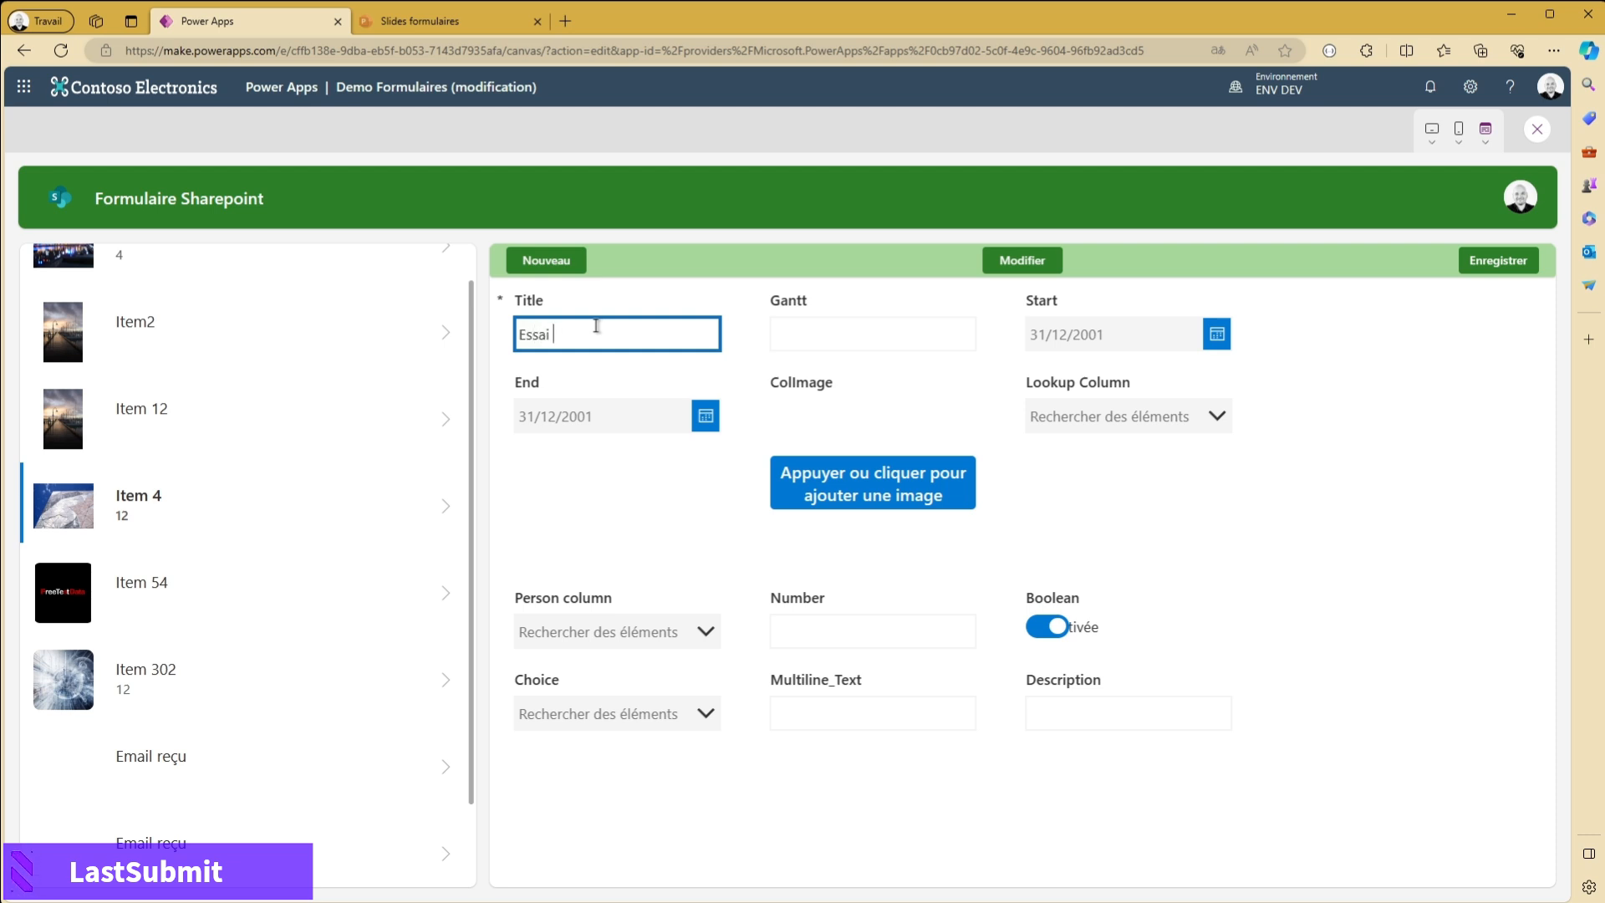
click(381, 181)
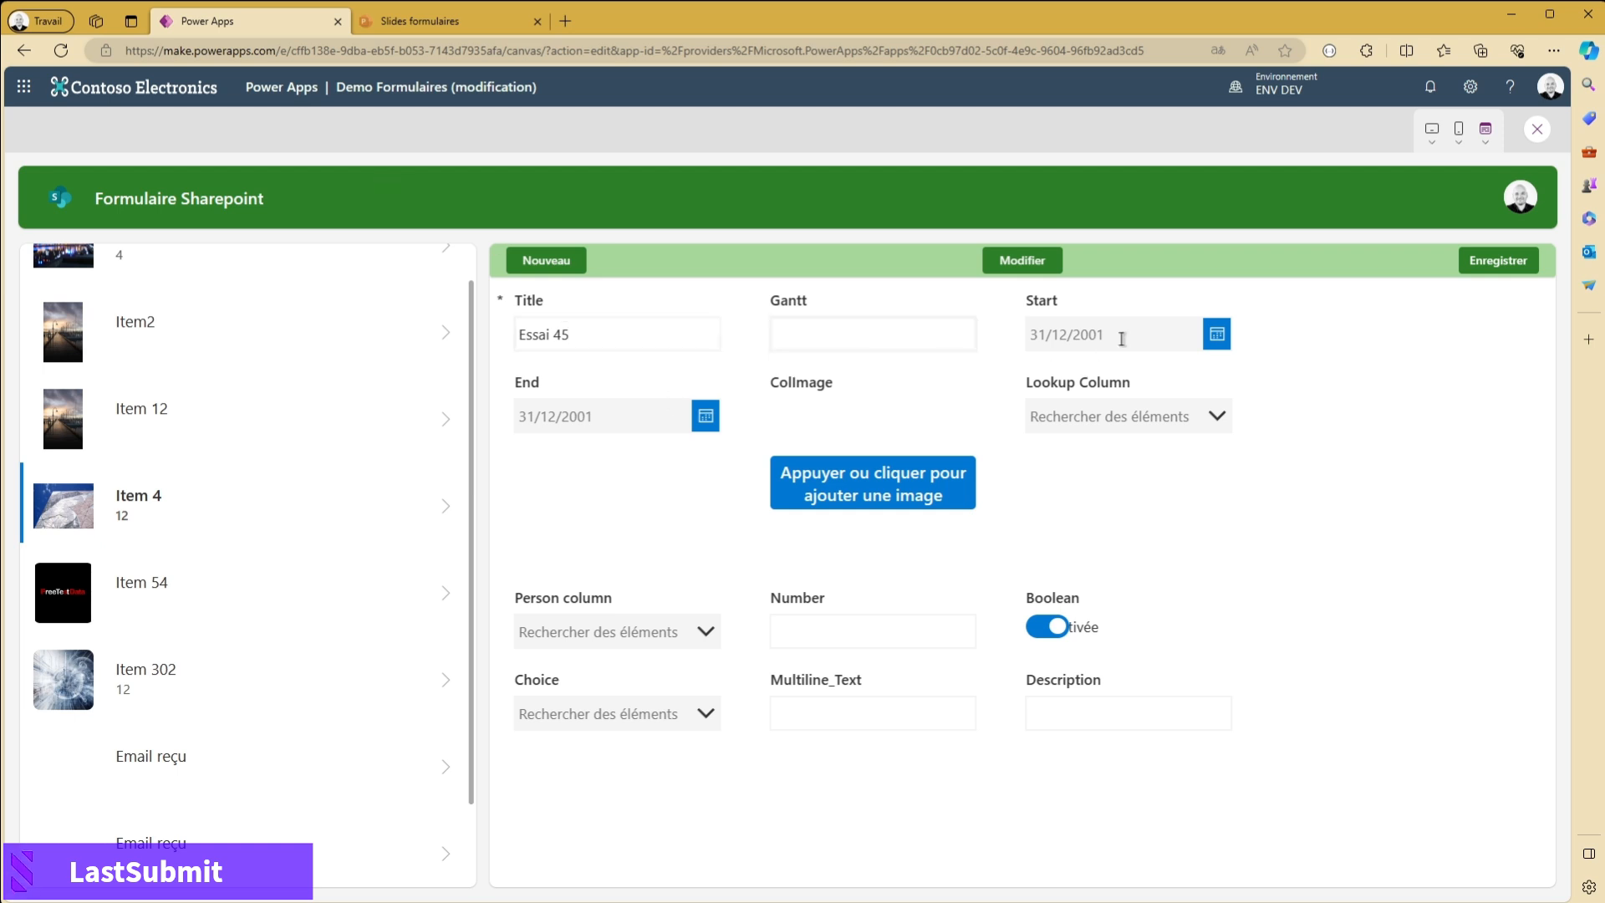
- Set the new record's Start to 17/01/2024 and End to 16/01/2024, add an image file to ColImage, and save the record
click(1217, 337)
click(689, 525)
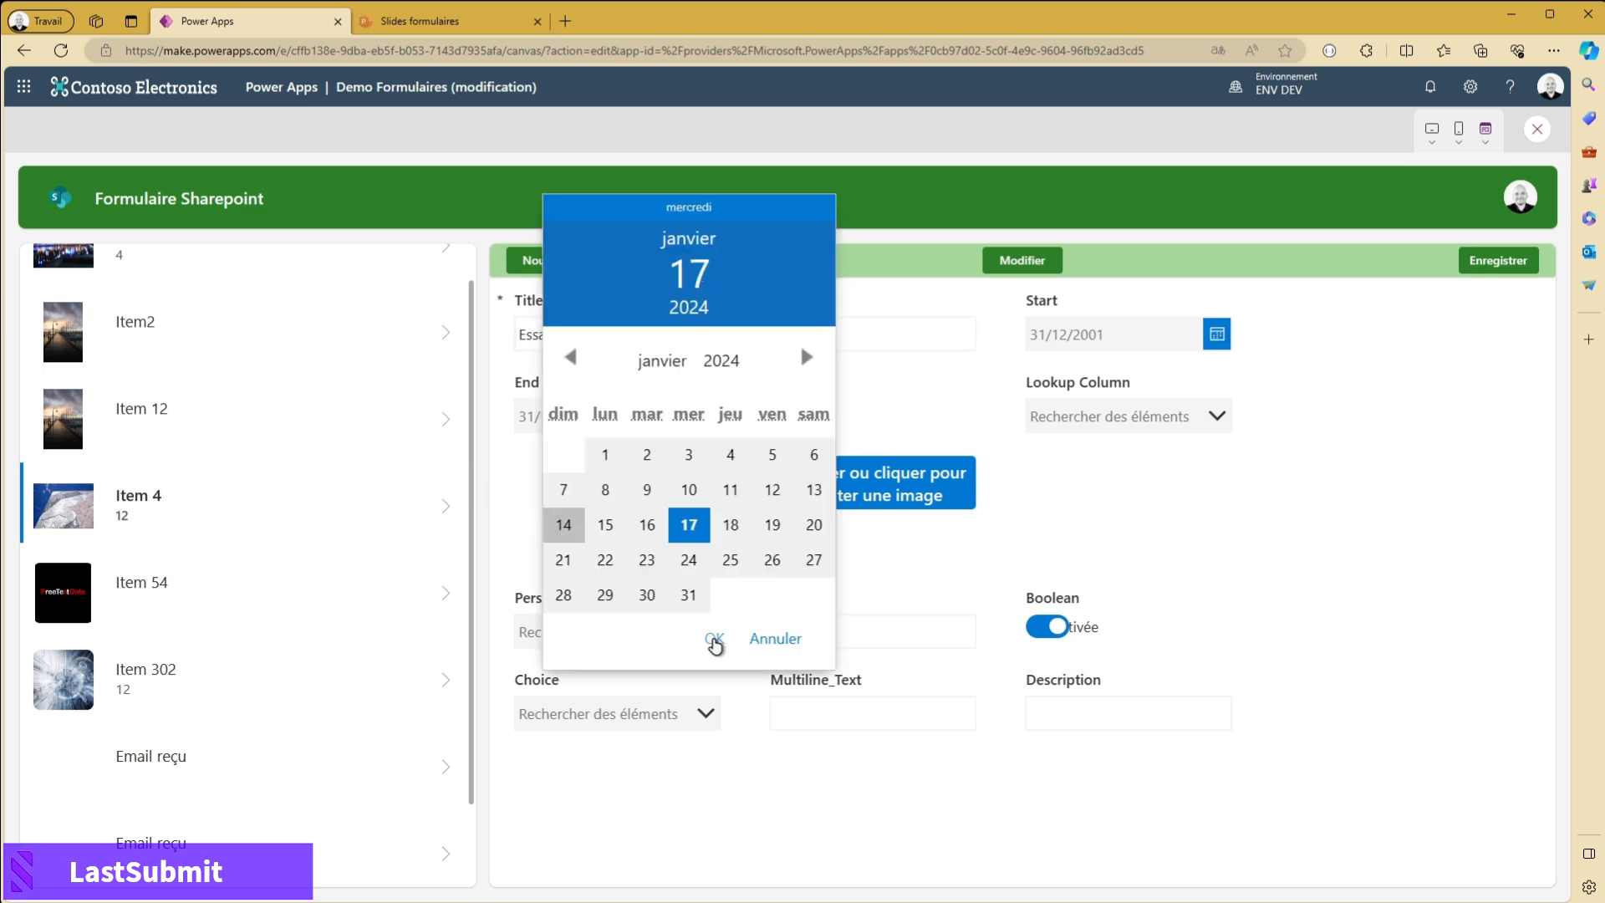
click(714, 638)
click(676, 413)
click(585, 490)
click(892, 482)
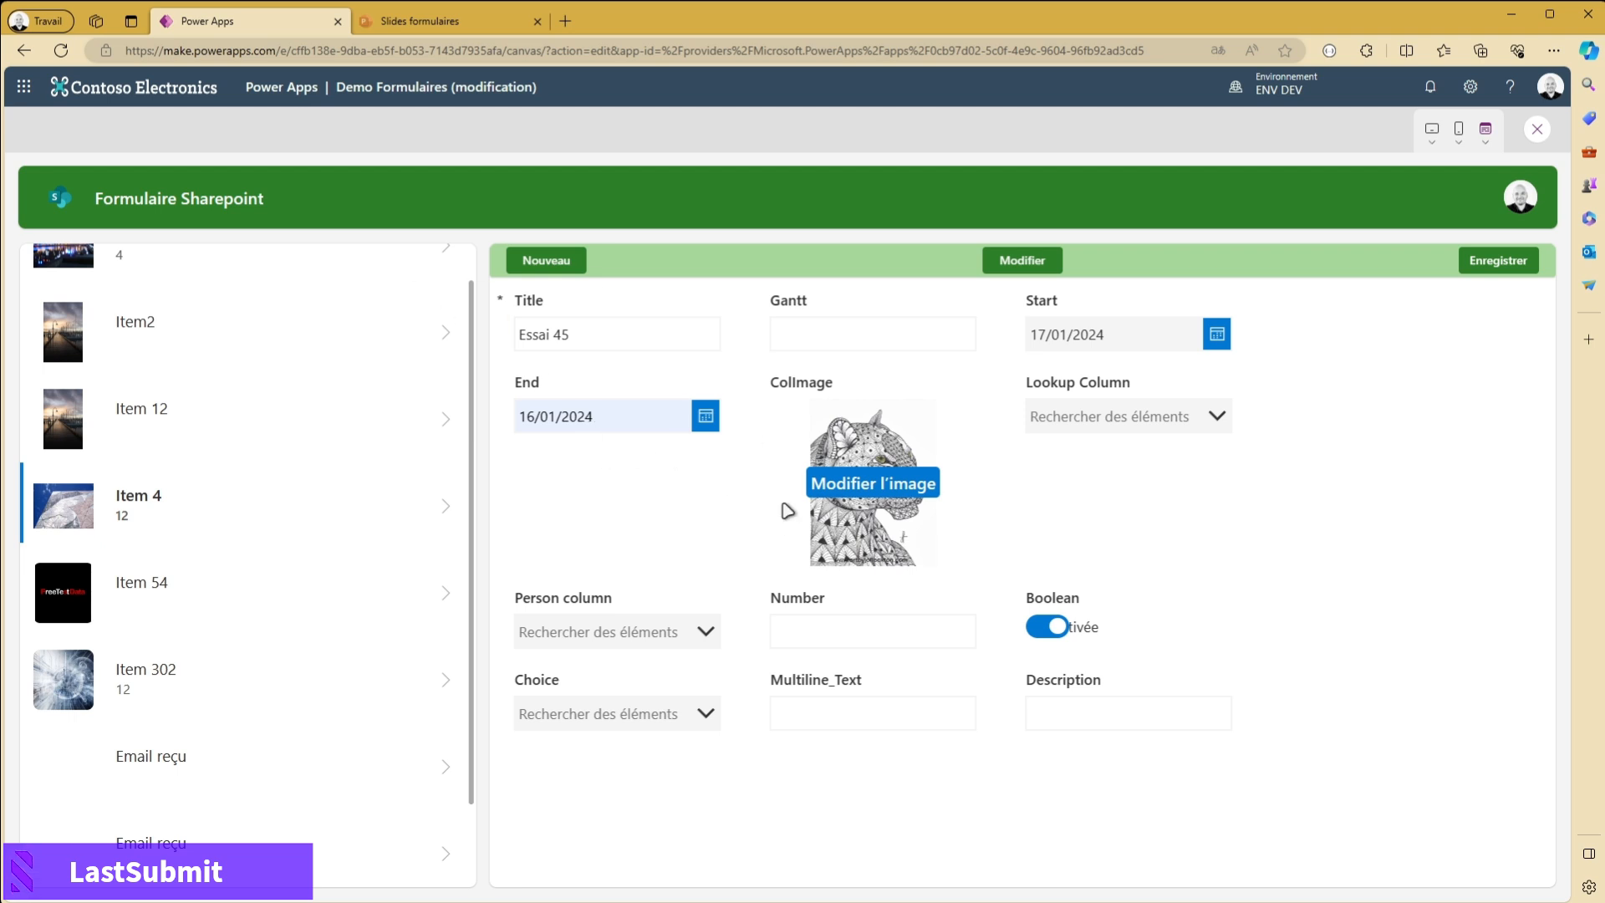
click(1044, 720)
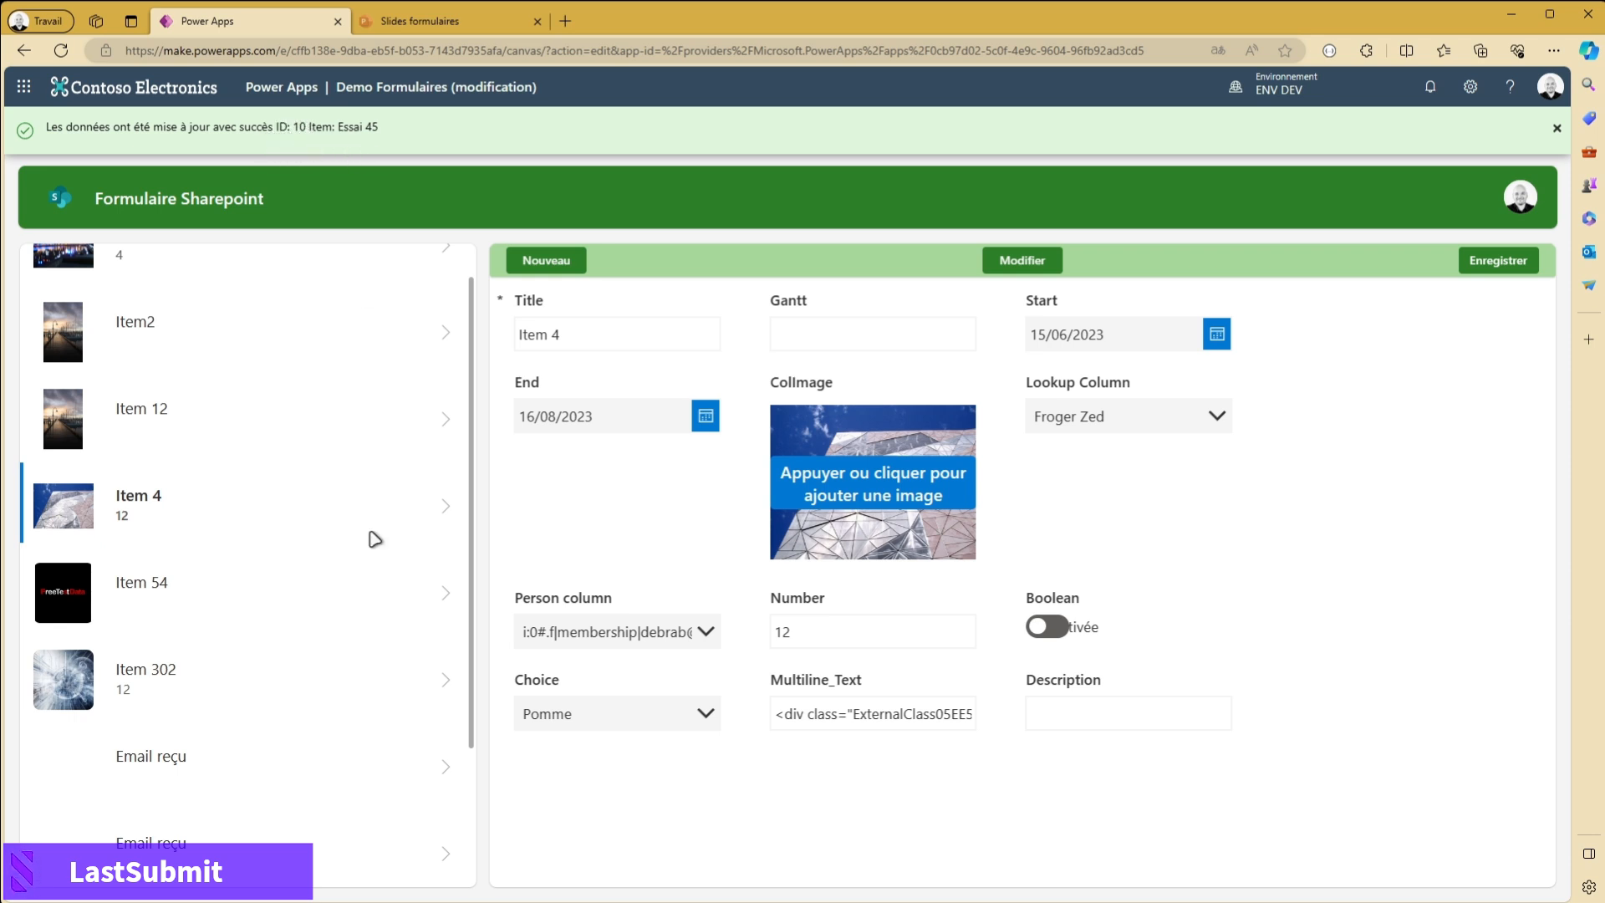
- Show the Essai 45 record from the end of the gallery in the form, and exit the preview
scroll(374, 635, down, 2)
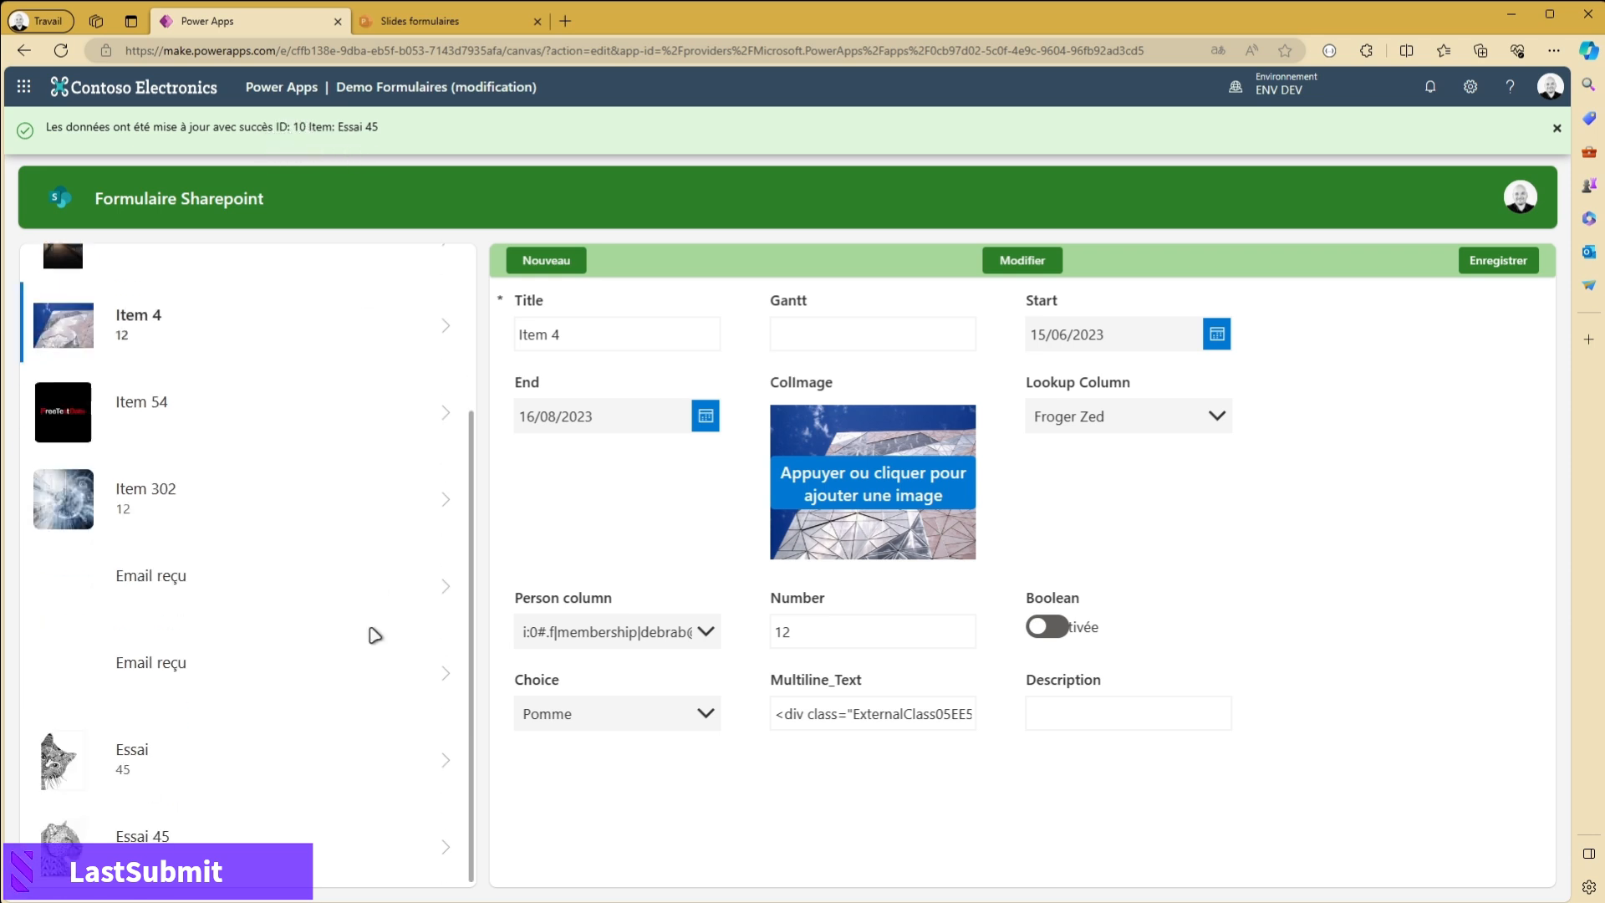
click(441, 847)
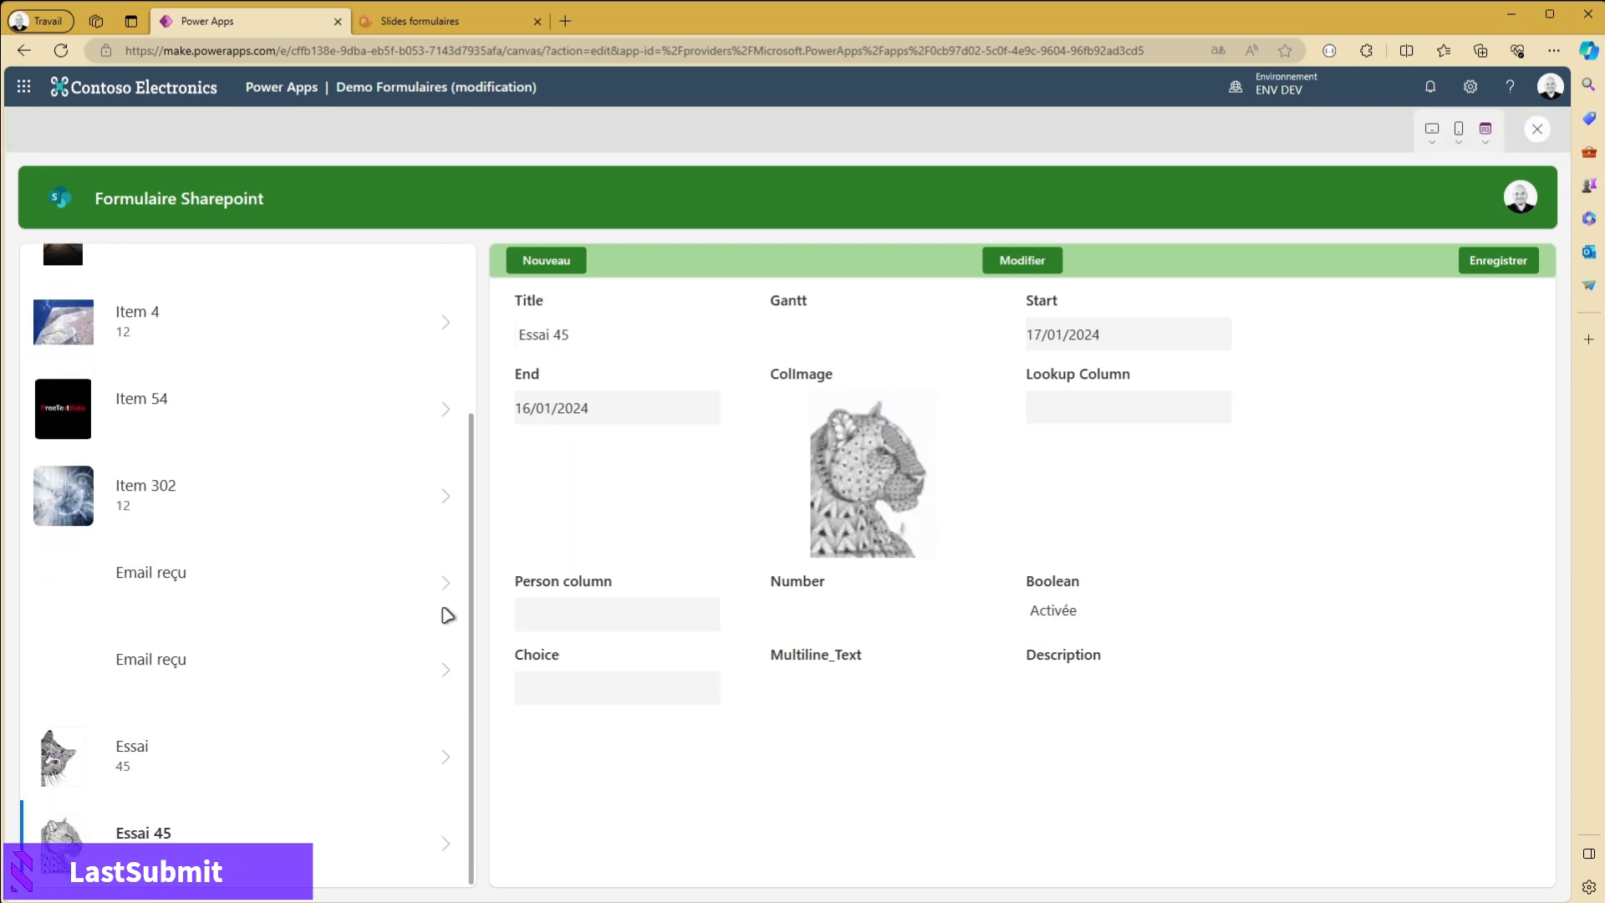
click(1535, 131)
- Add the ID field to the form's displayed fields and close the field settings
click(979, 713)
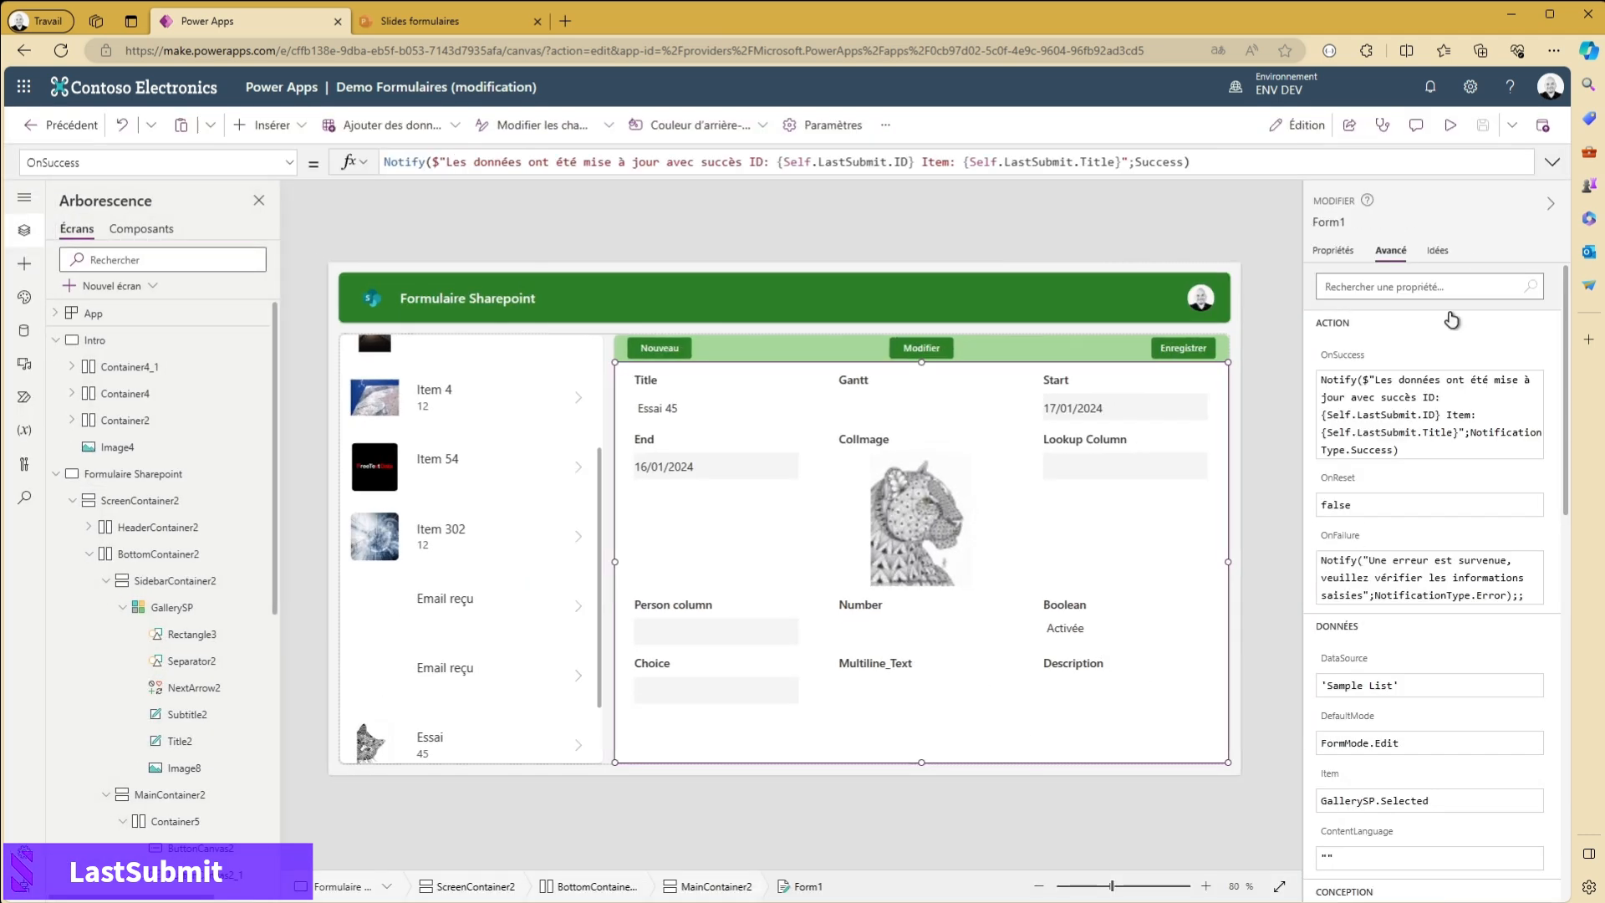
click(1335, 251)
click(1490, 319)
click(1116, 241)
scroll(1159, 489, down, 3)
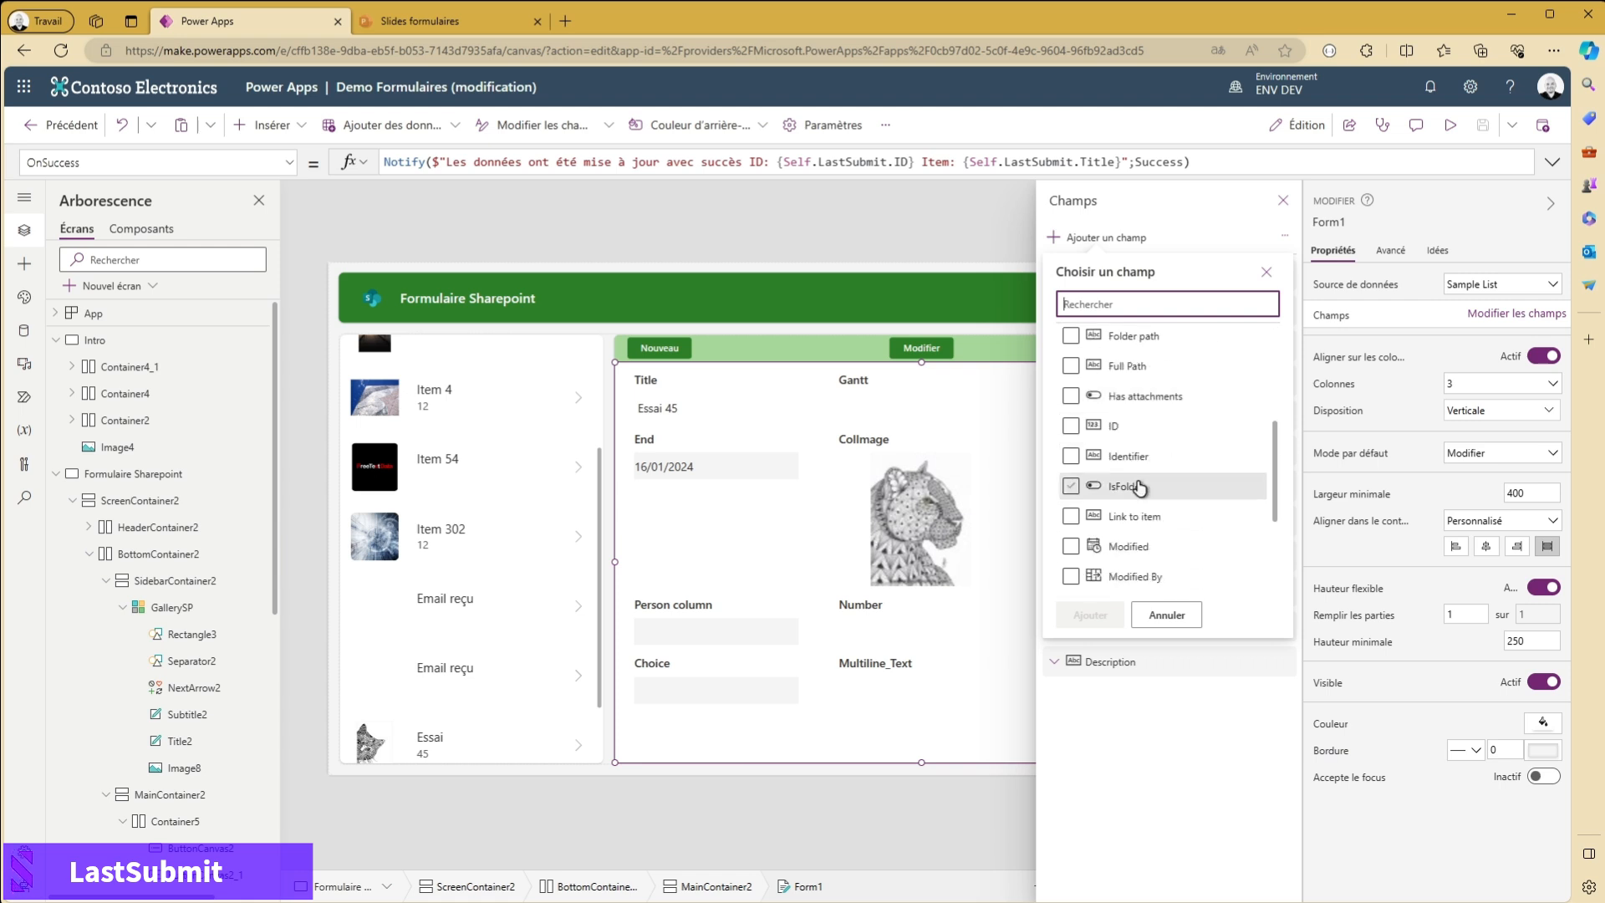
click(1071, 426)
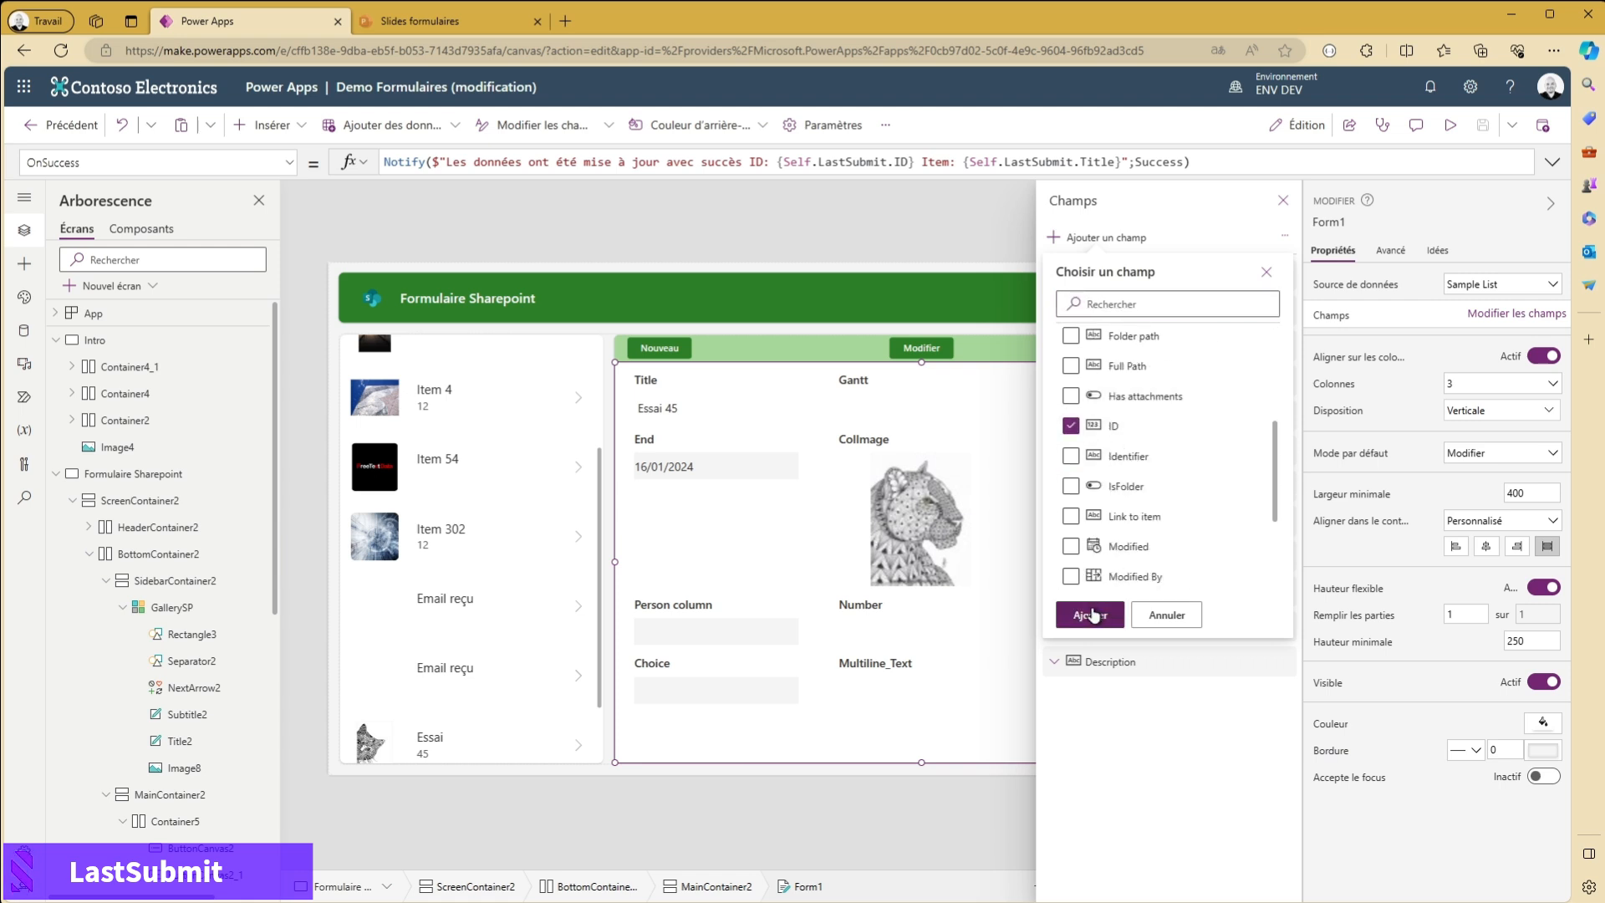
click(1090, 615)
click(1283, 200)
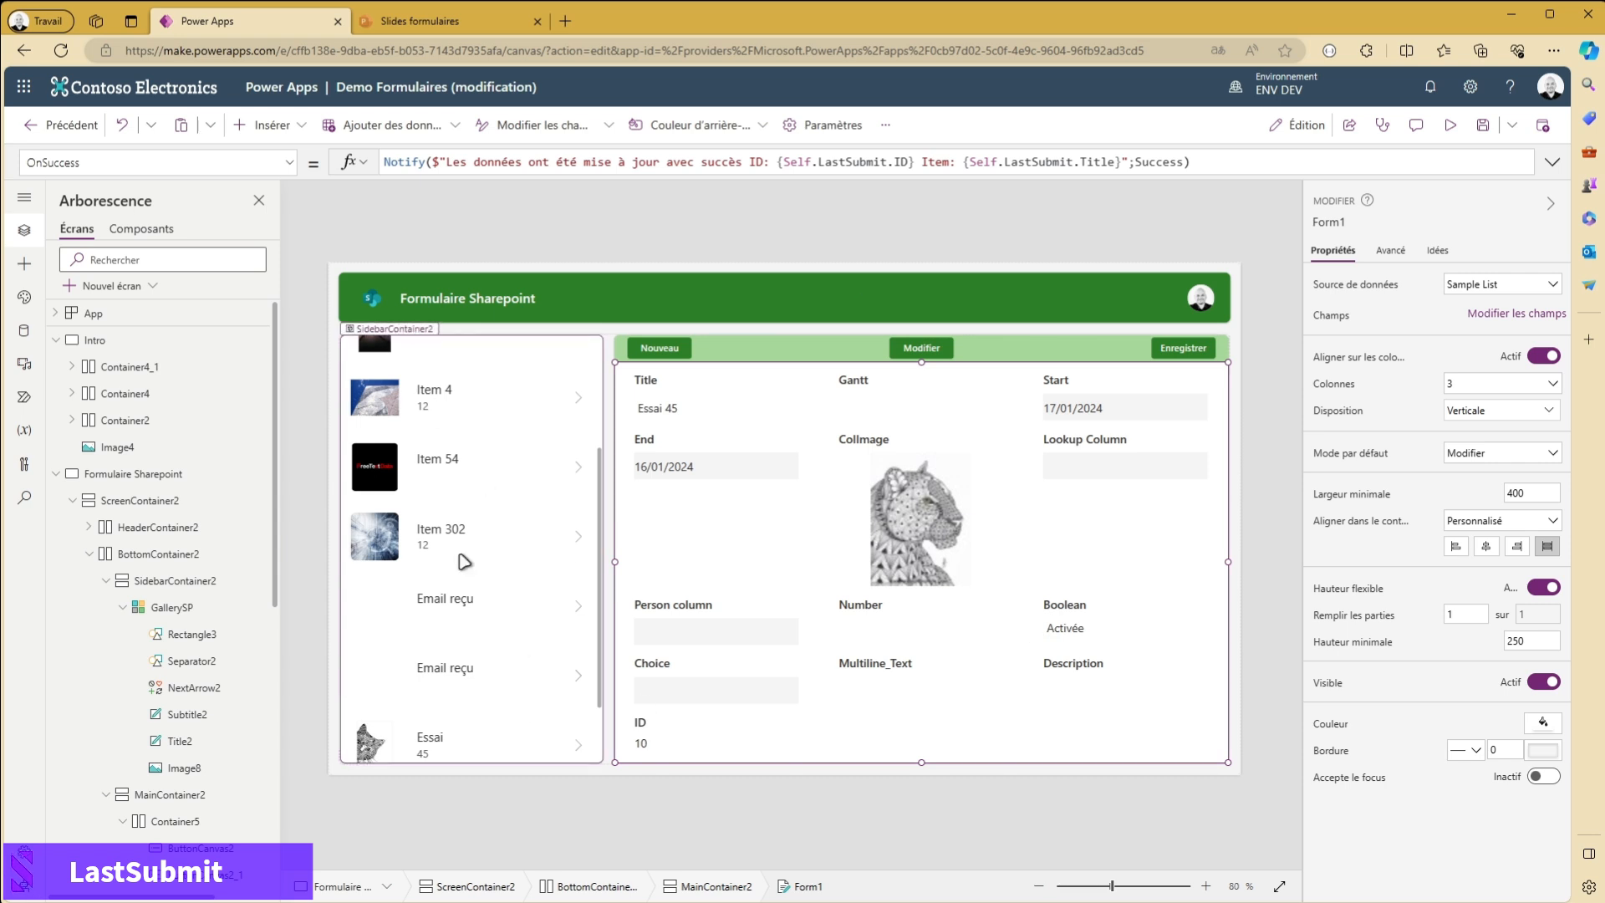
scroll(459, 499, up, 3)
scroll(448, 527, down, 2)
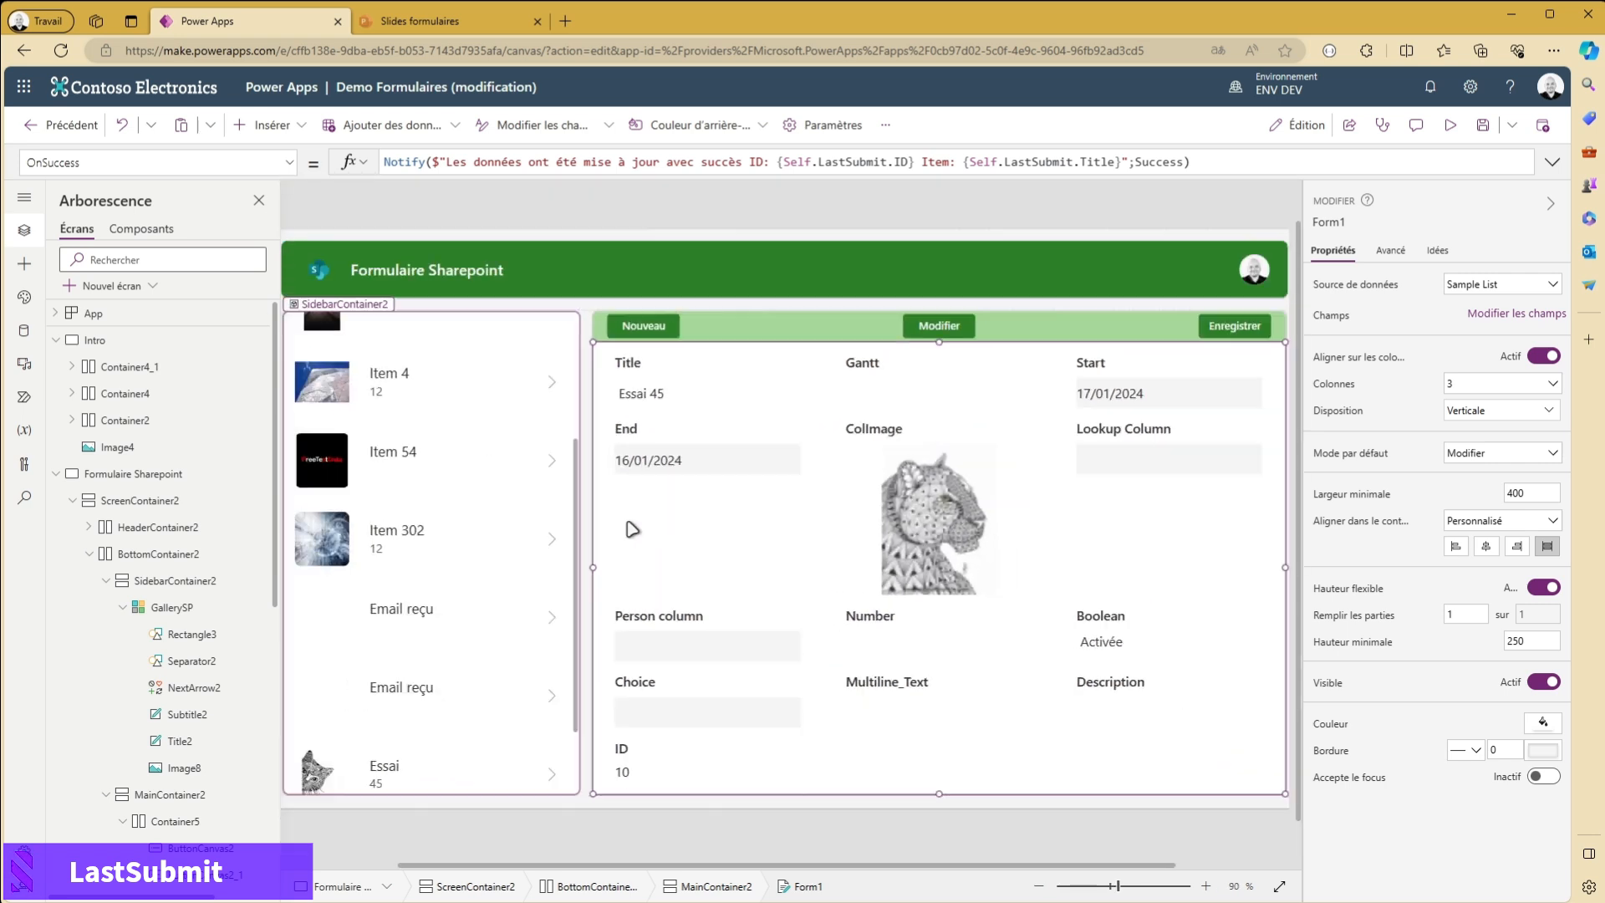
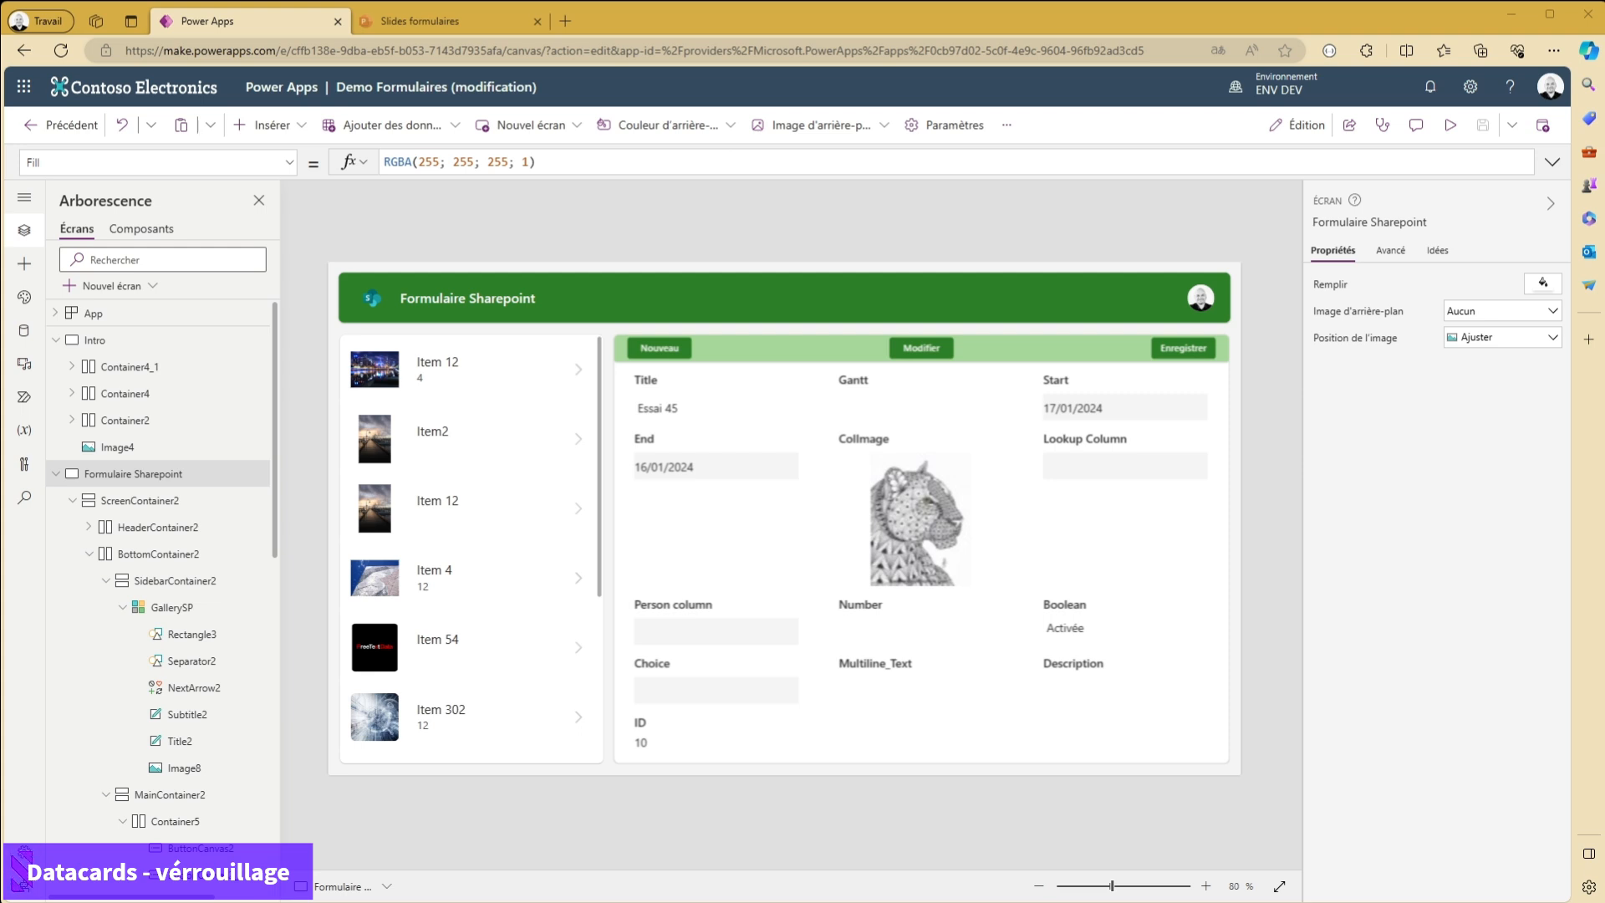
- Examine the advanced properties of the form's Multiline_Text card, from its locked data properties to its design properties
click(861, 669)
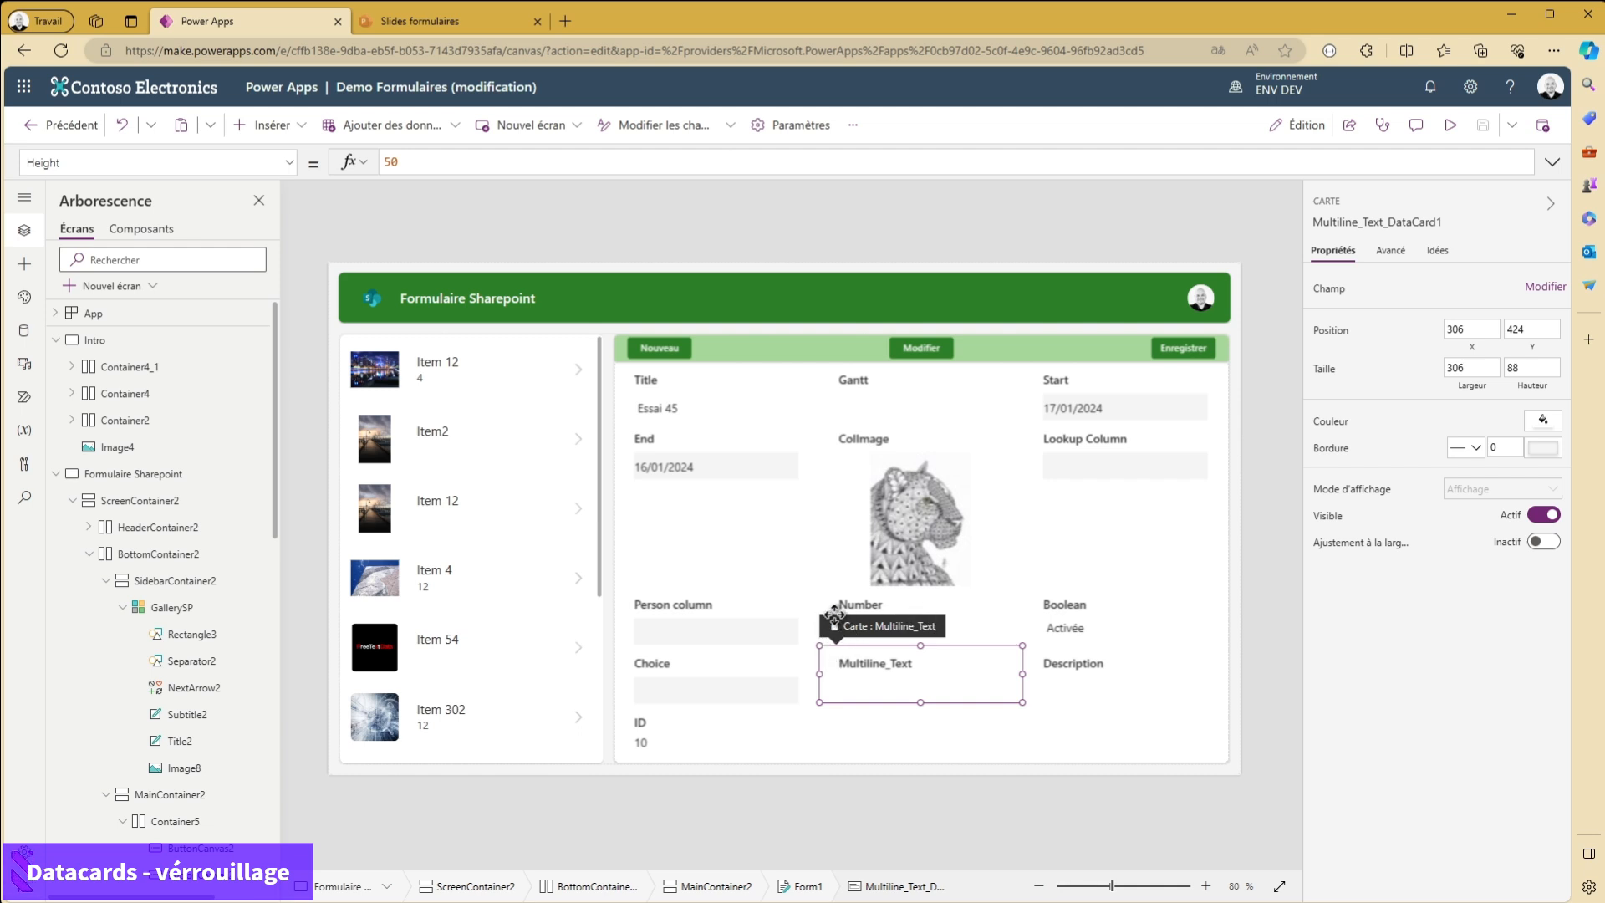
click(932, 684)
click(999, 733)
click(953, 686)
click(1392, 252)
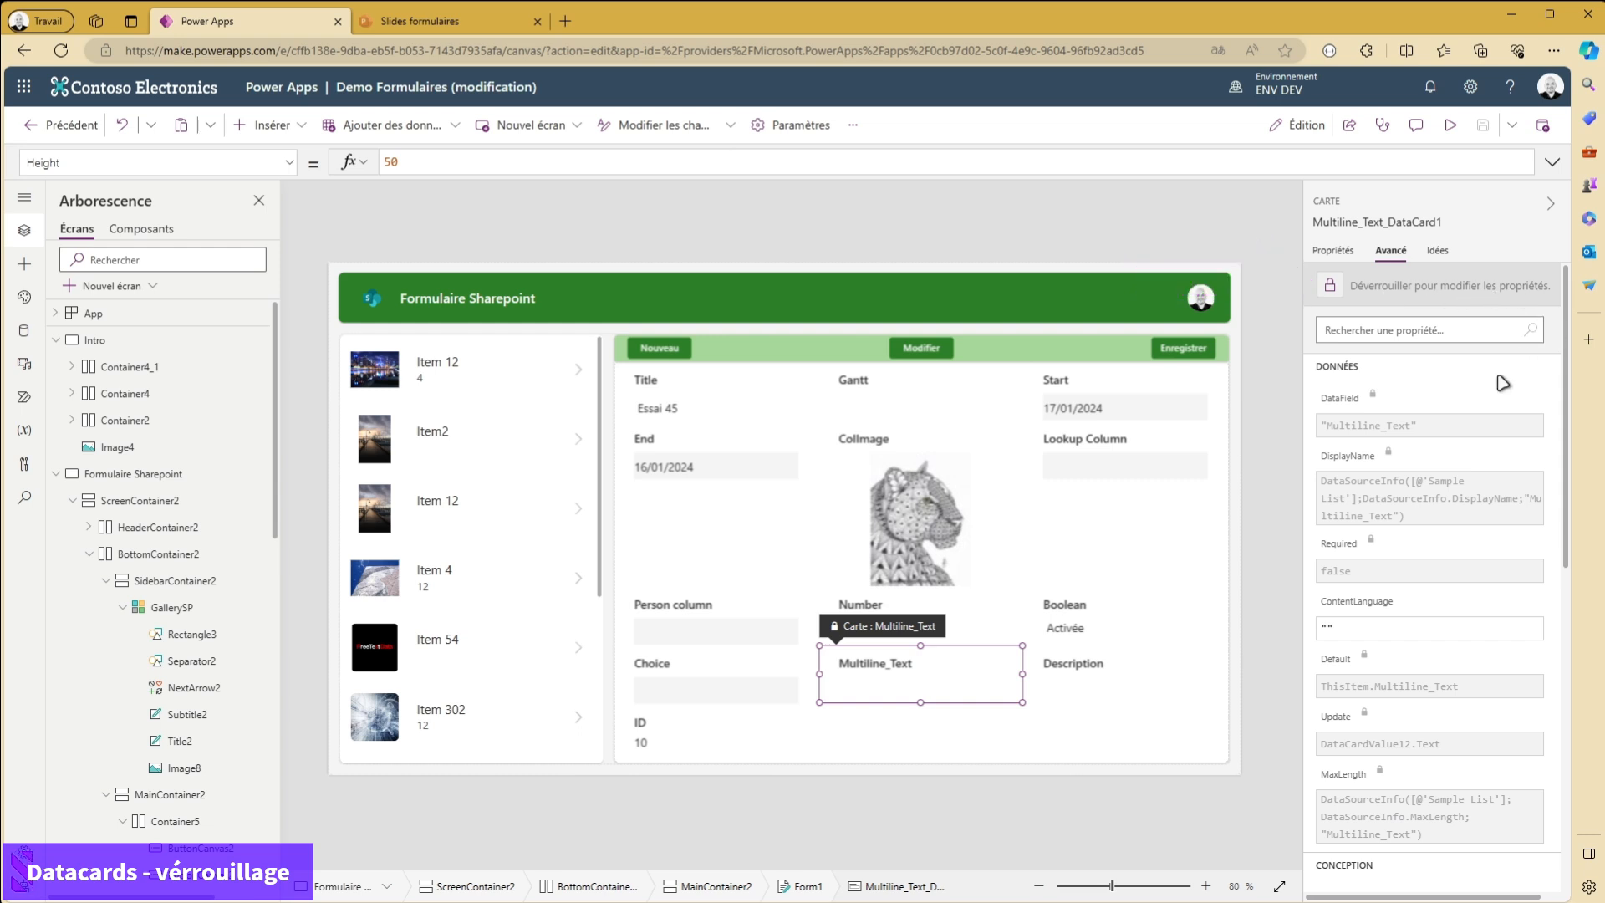
scroll(1450, 480, down, 1)
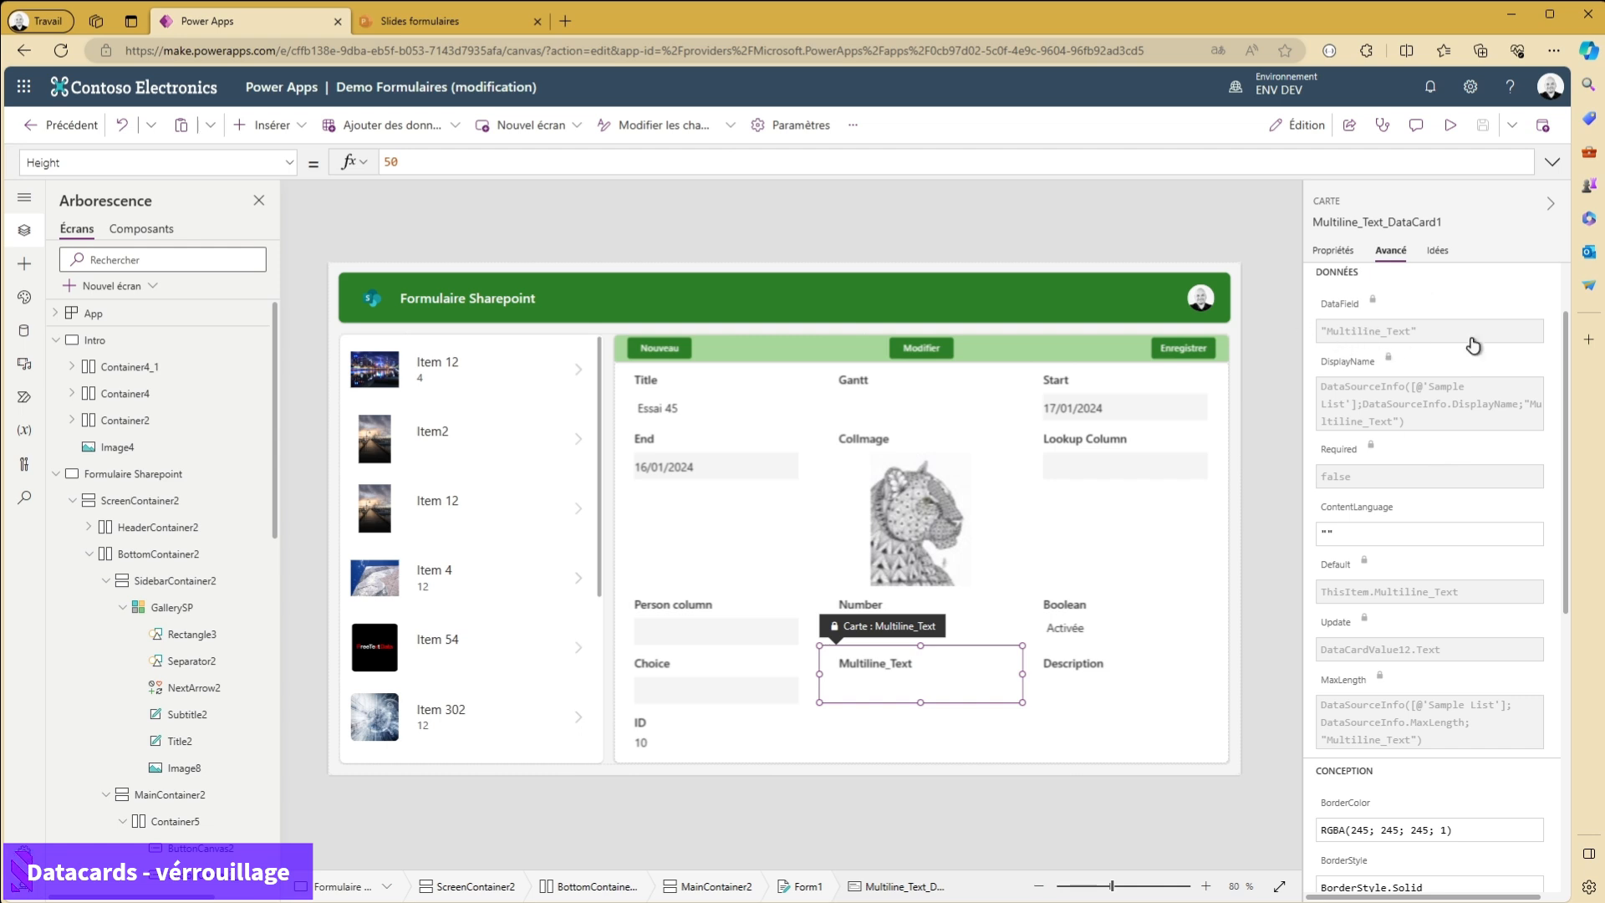
scroll(1344, 418, down, 1)
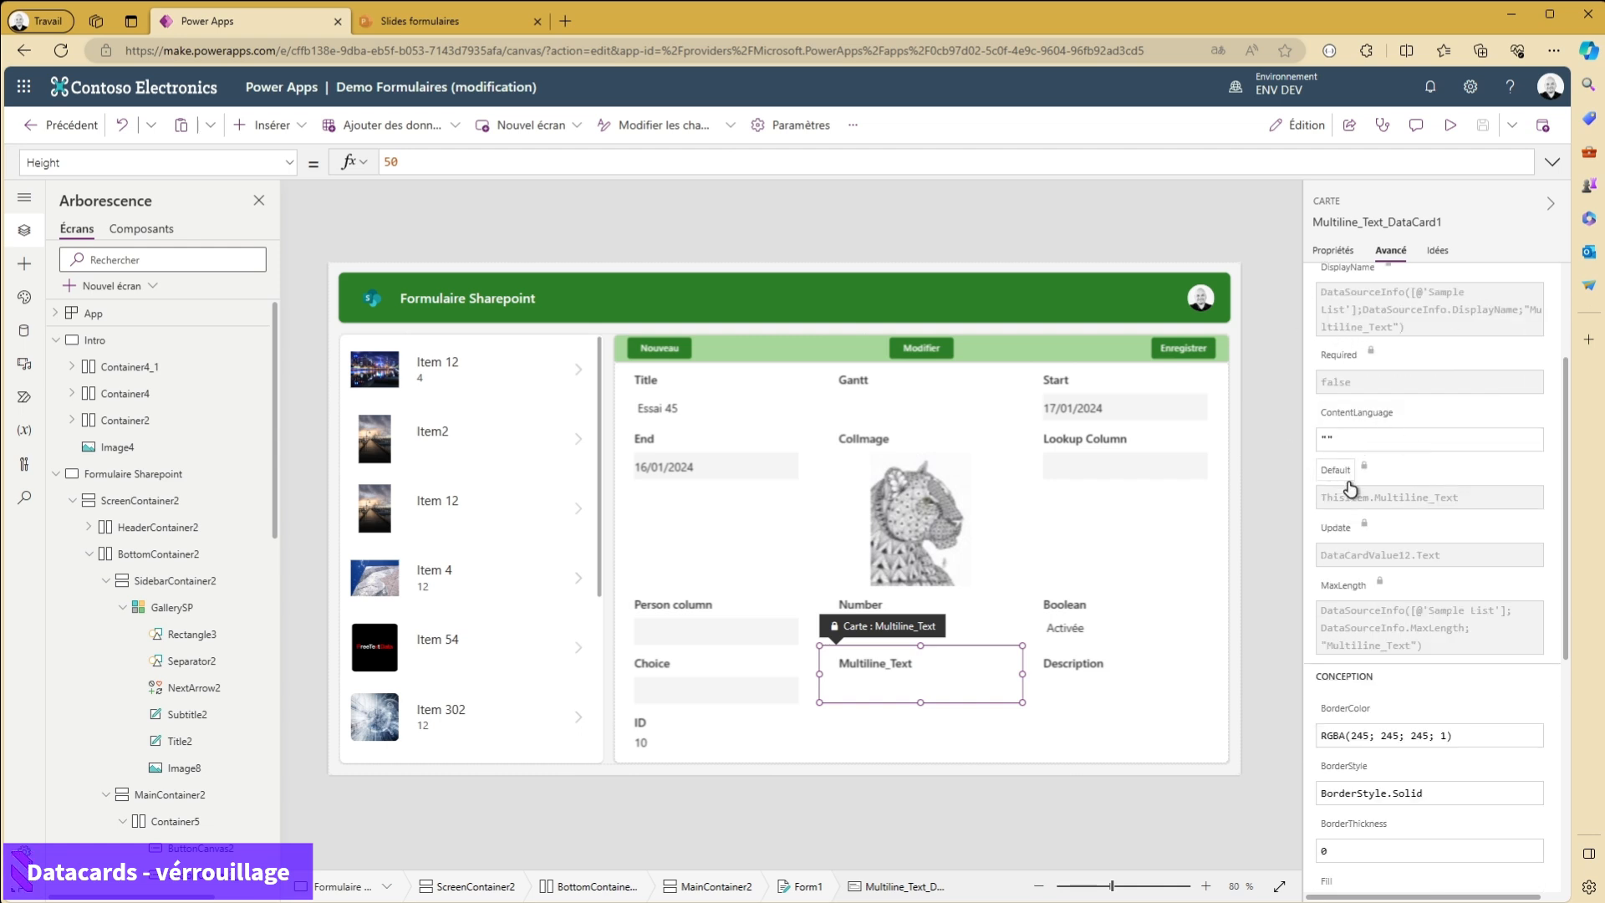
scroll(1342, 435, down, 2)
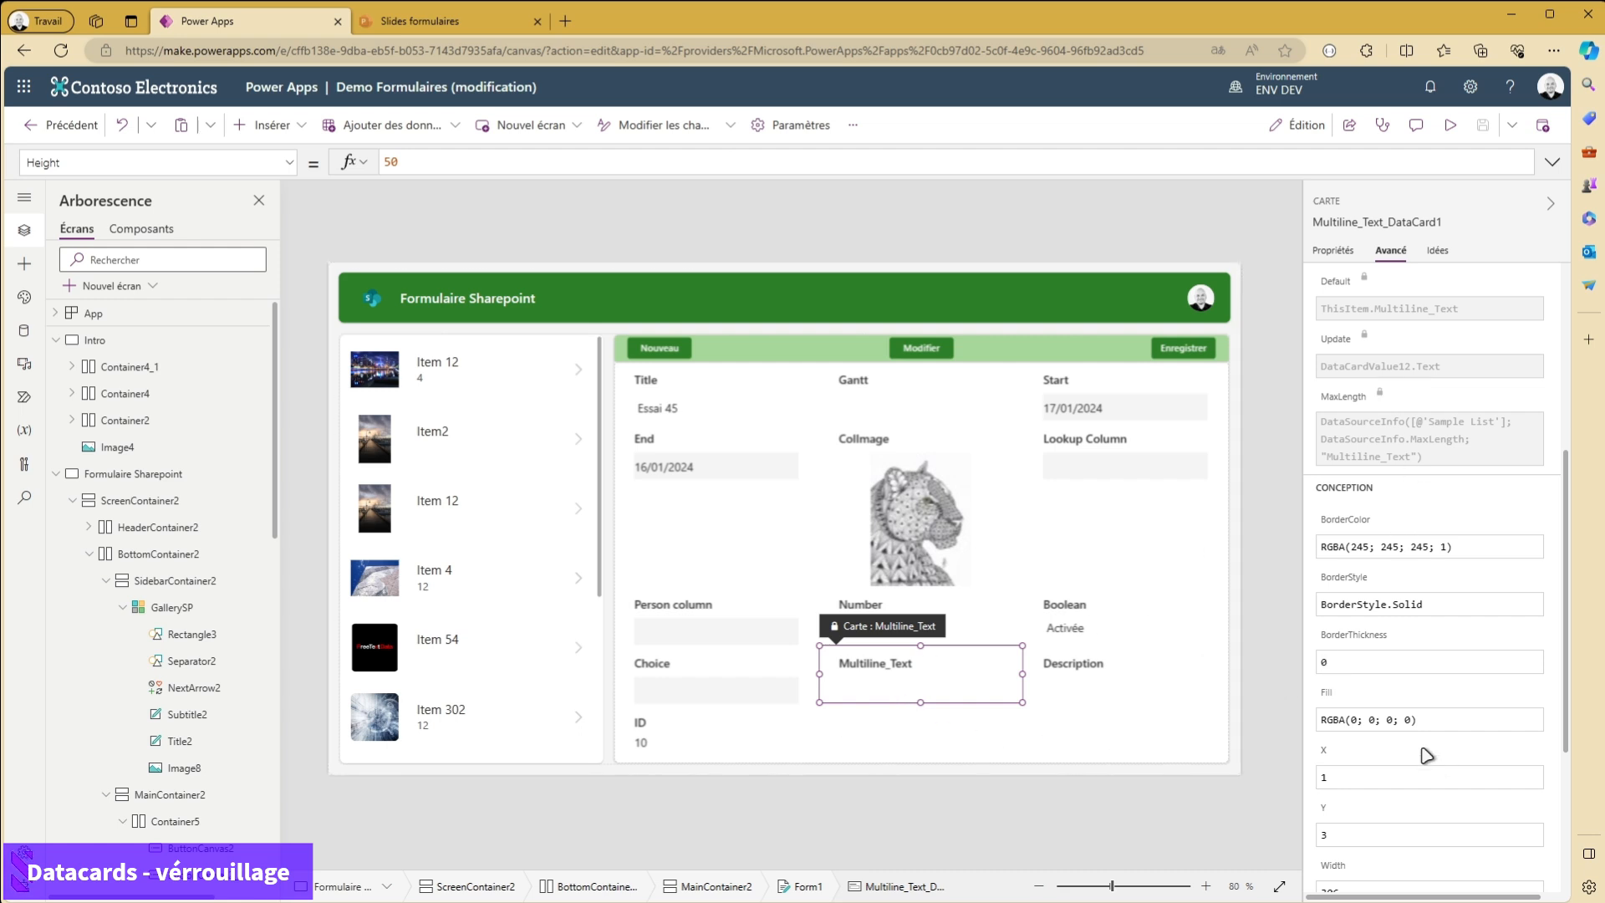
scroll(1426, 752, down, 1)
- Review the advanced properties of the Multiline_Text card's label and set its text colour to dark red
click(874, 660)
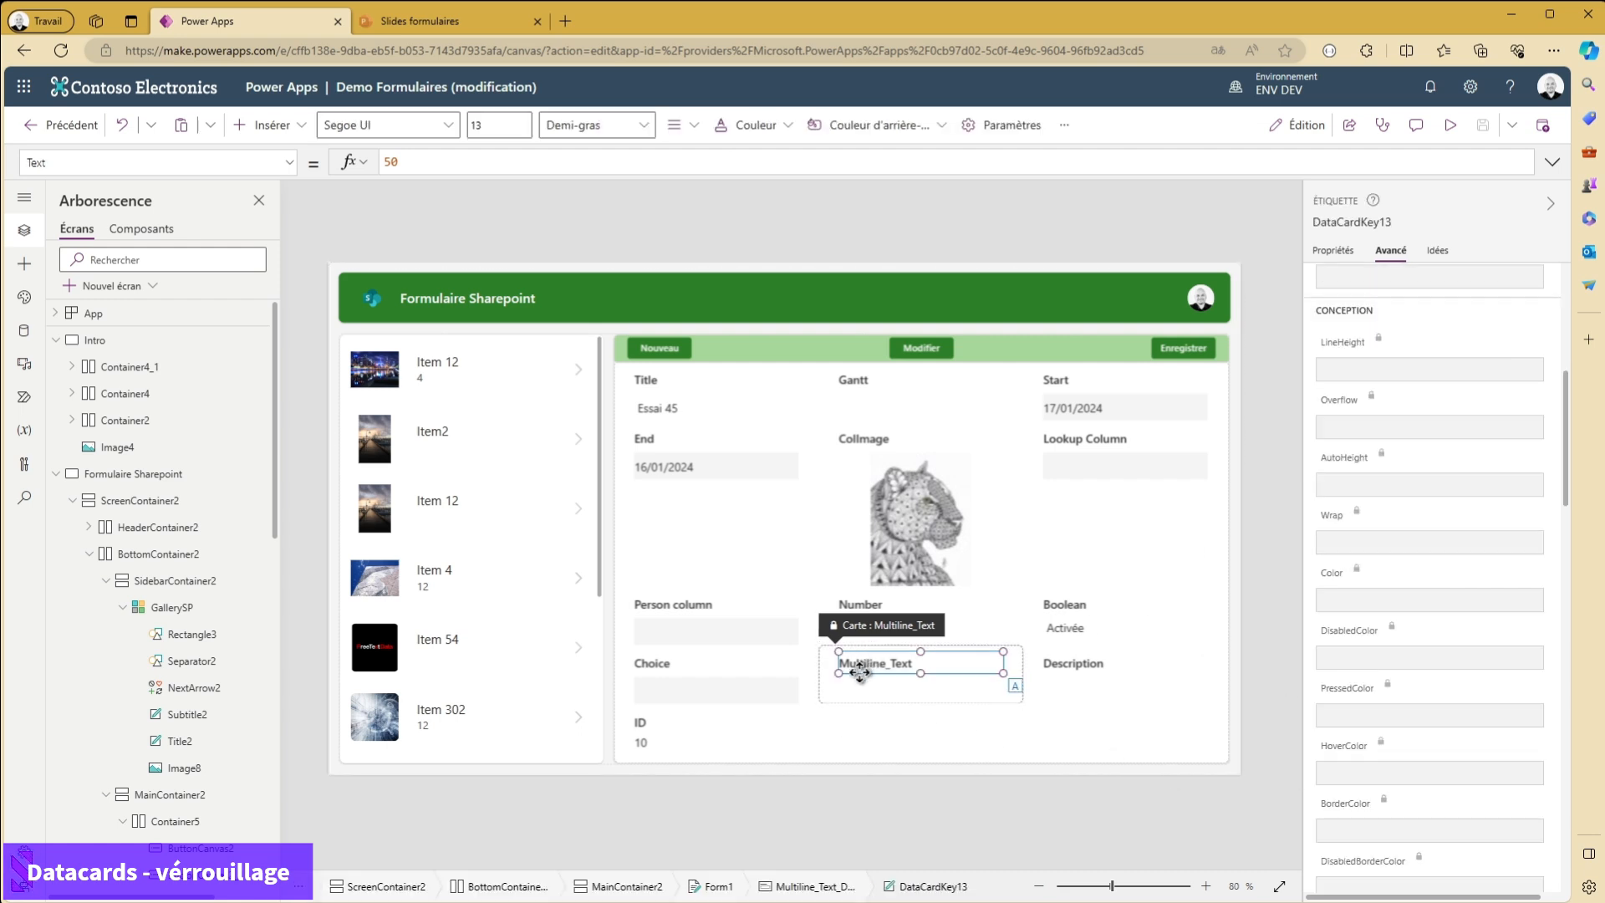
scroll(1449, 501, down, 3)
scroll(1446, 594, up, 10)
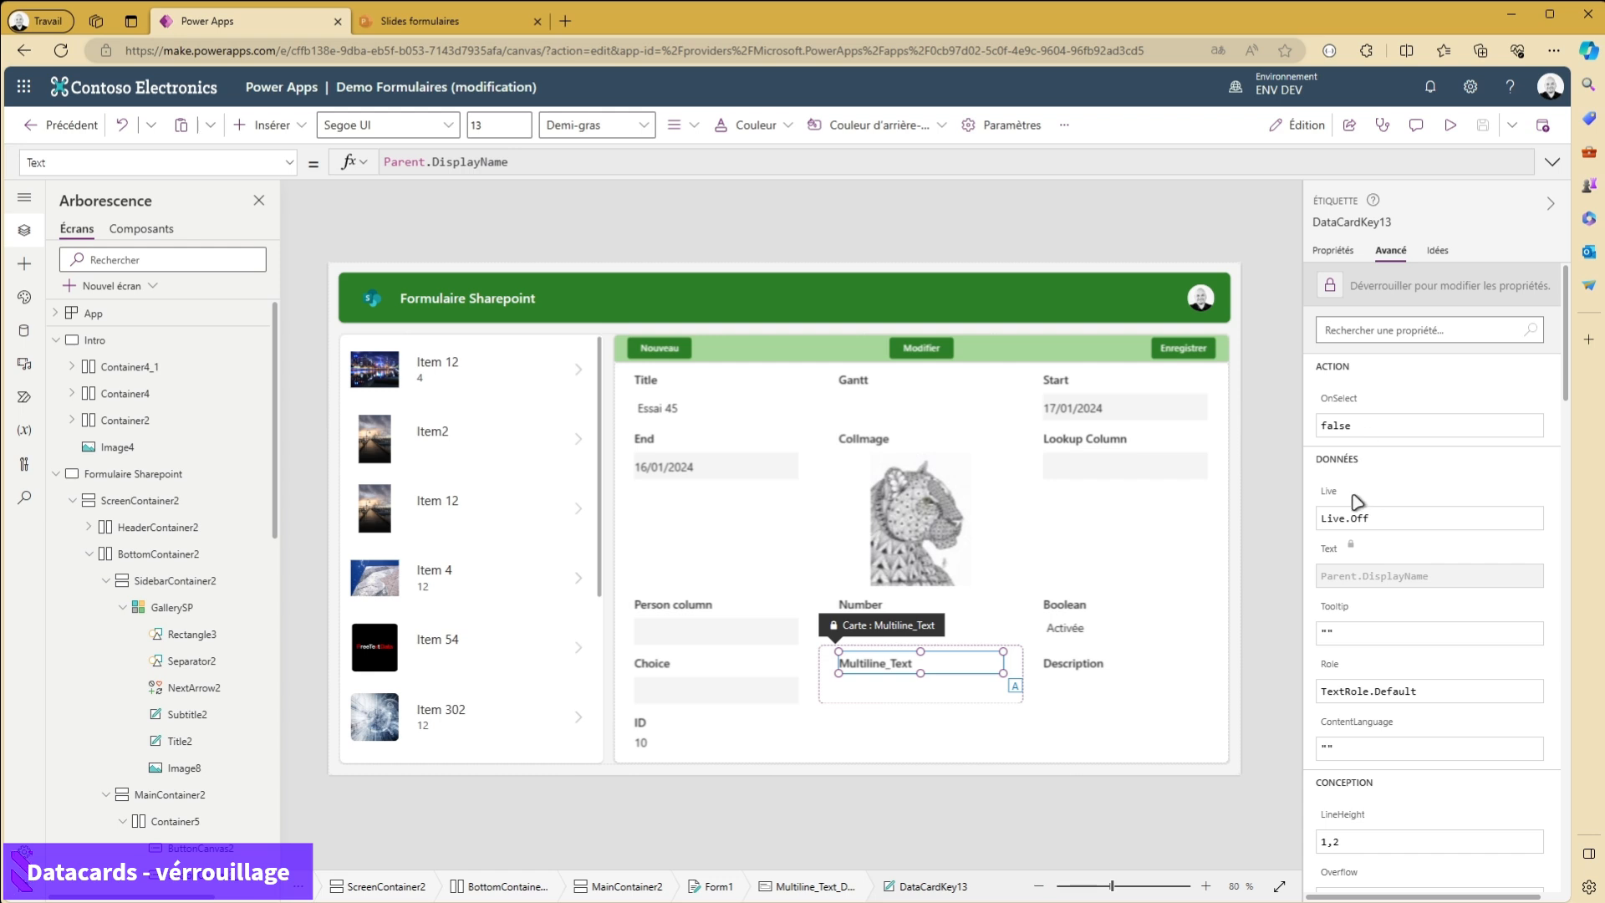
scroll(1396, 655, down, 3)
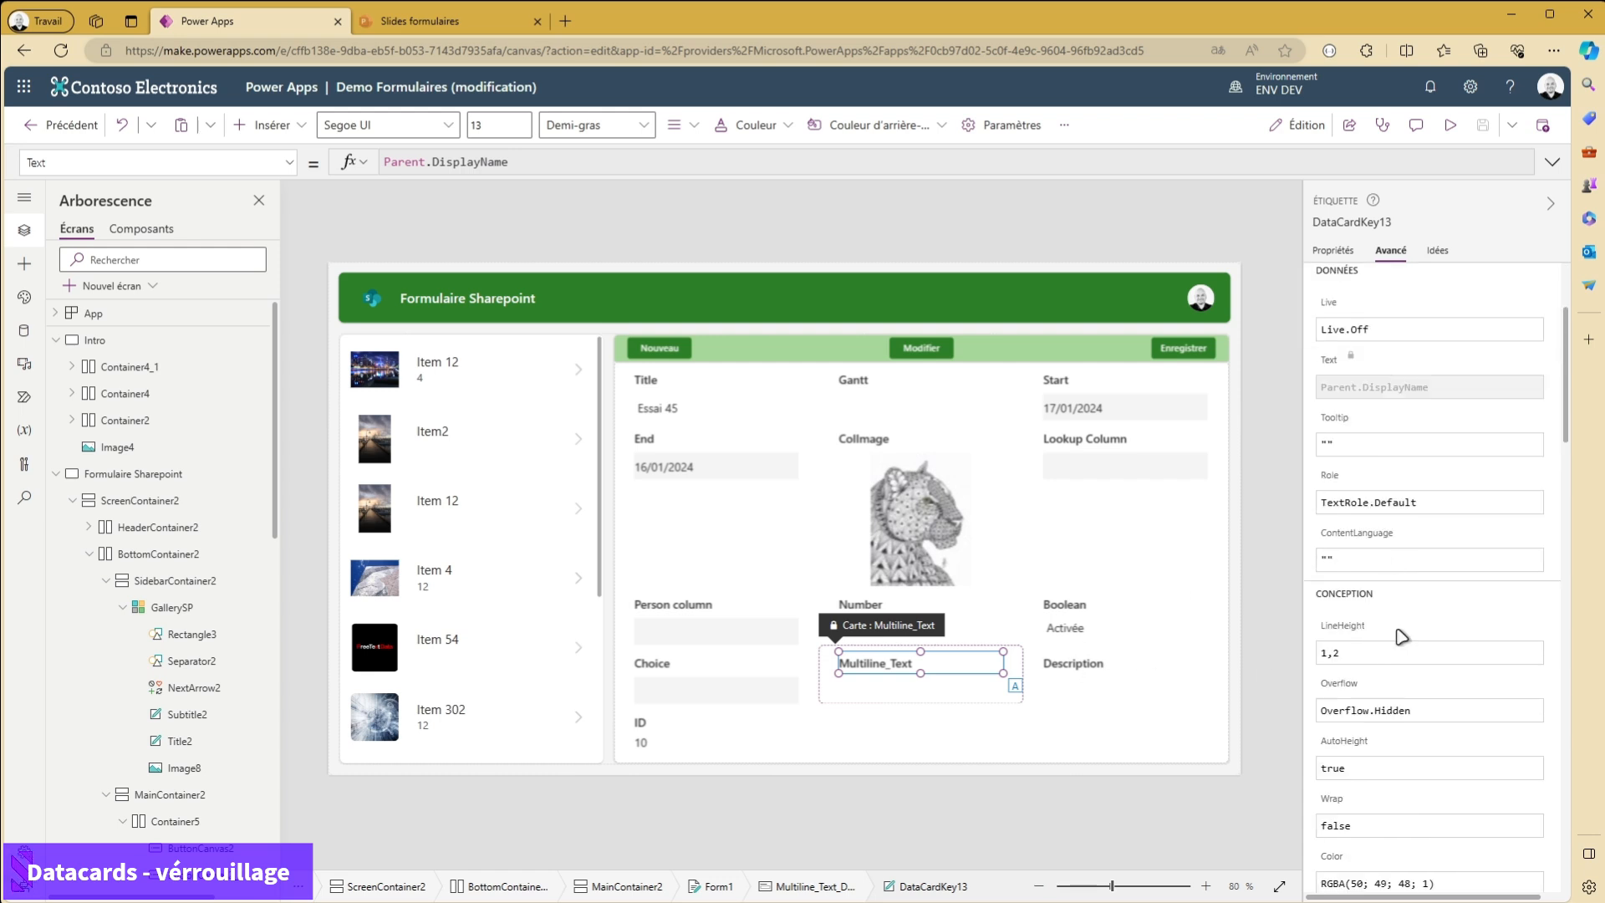
click(1335, 251)
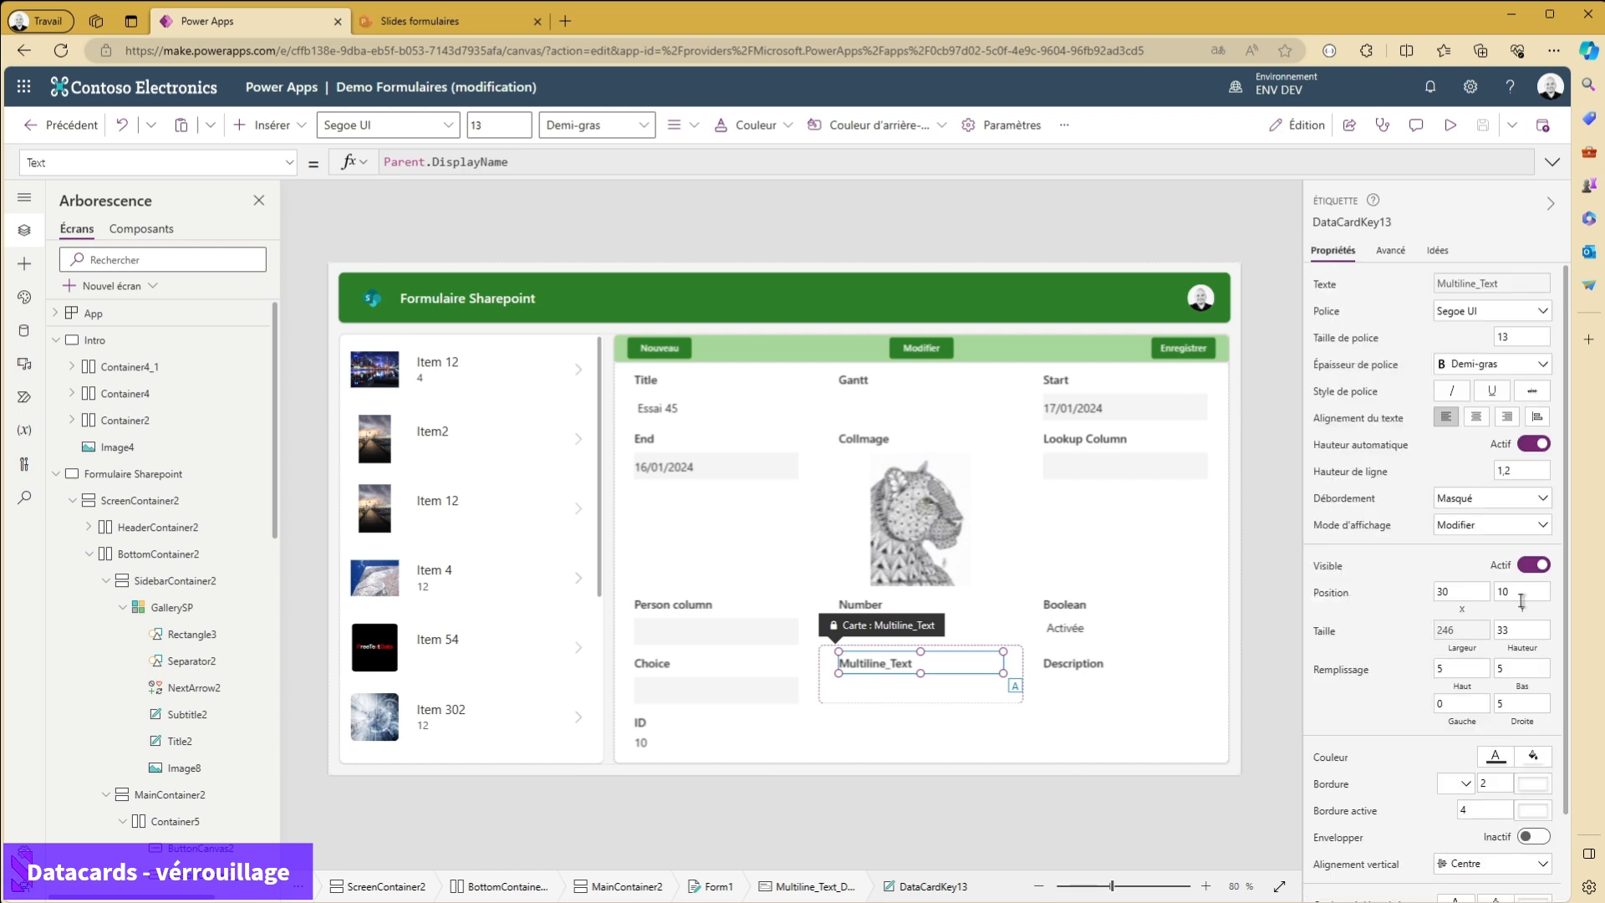
scroll(1402, 670, down, 1)
click(1491, 662)
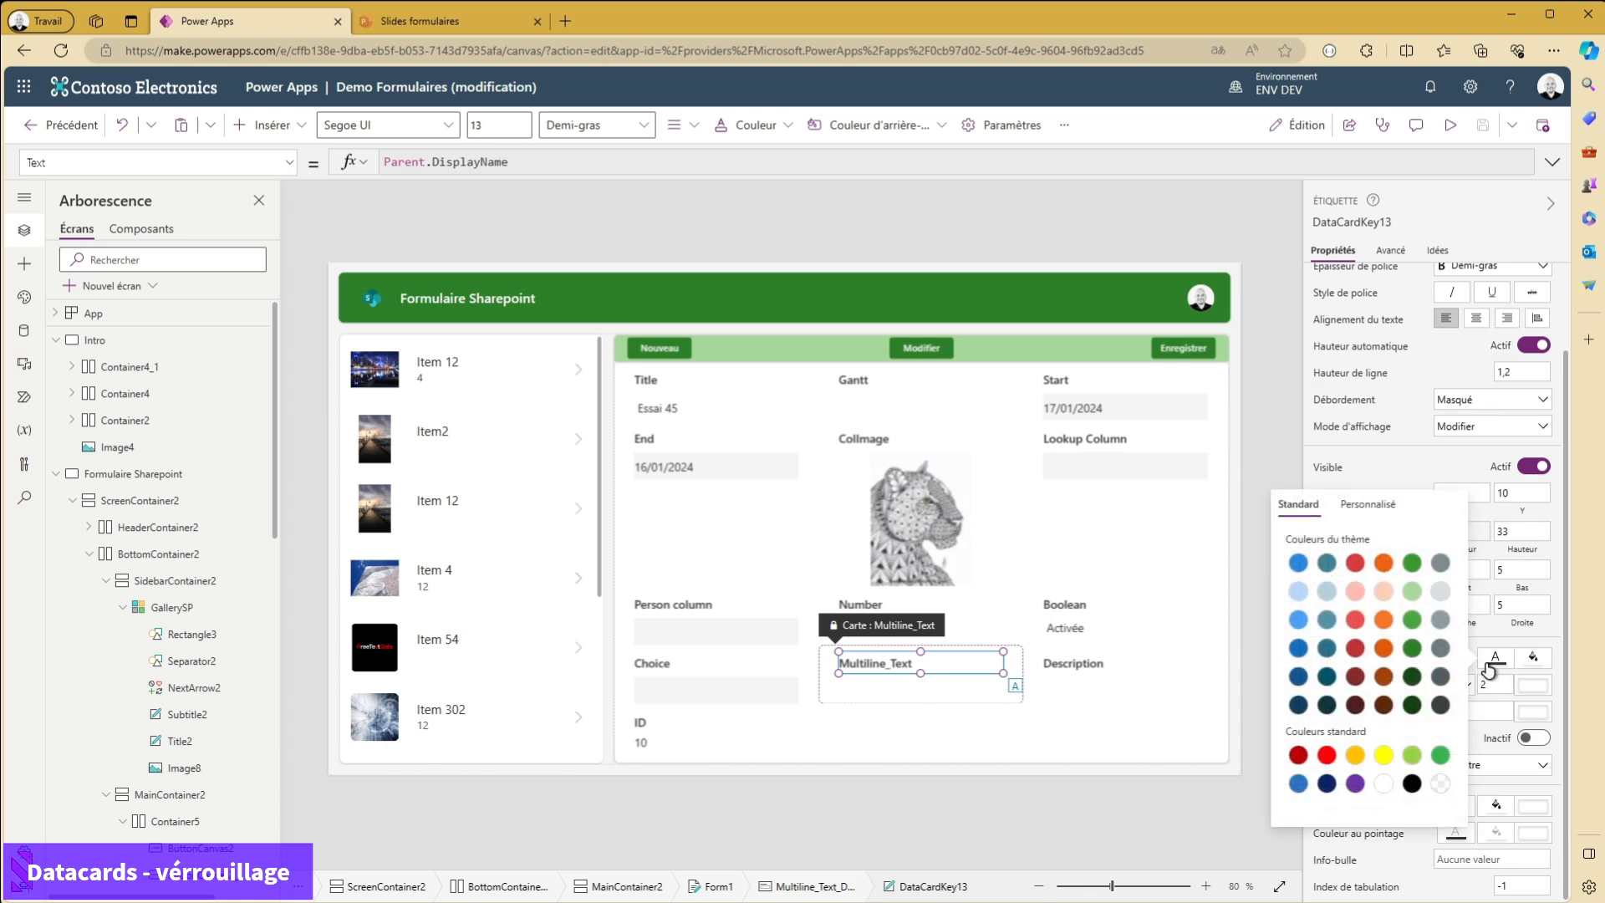
click(1357, 676)
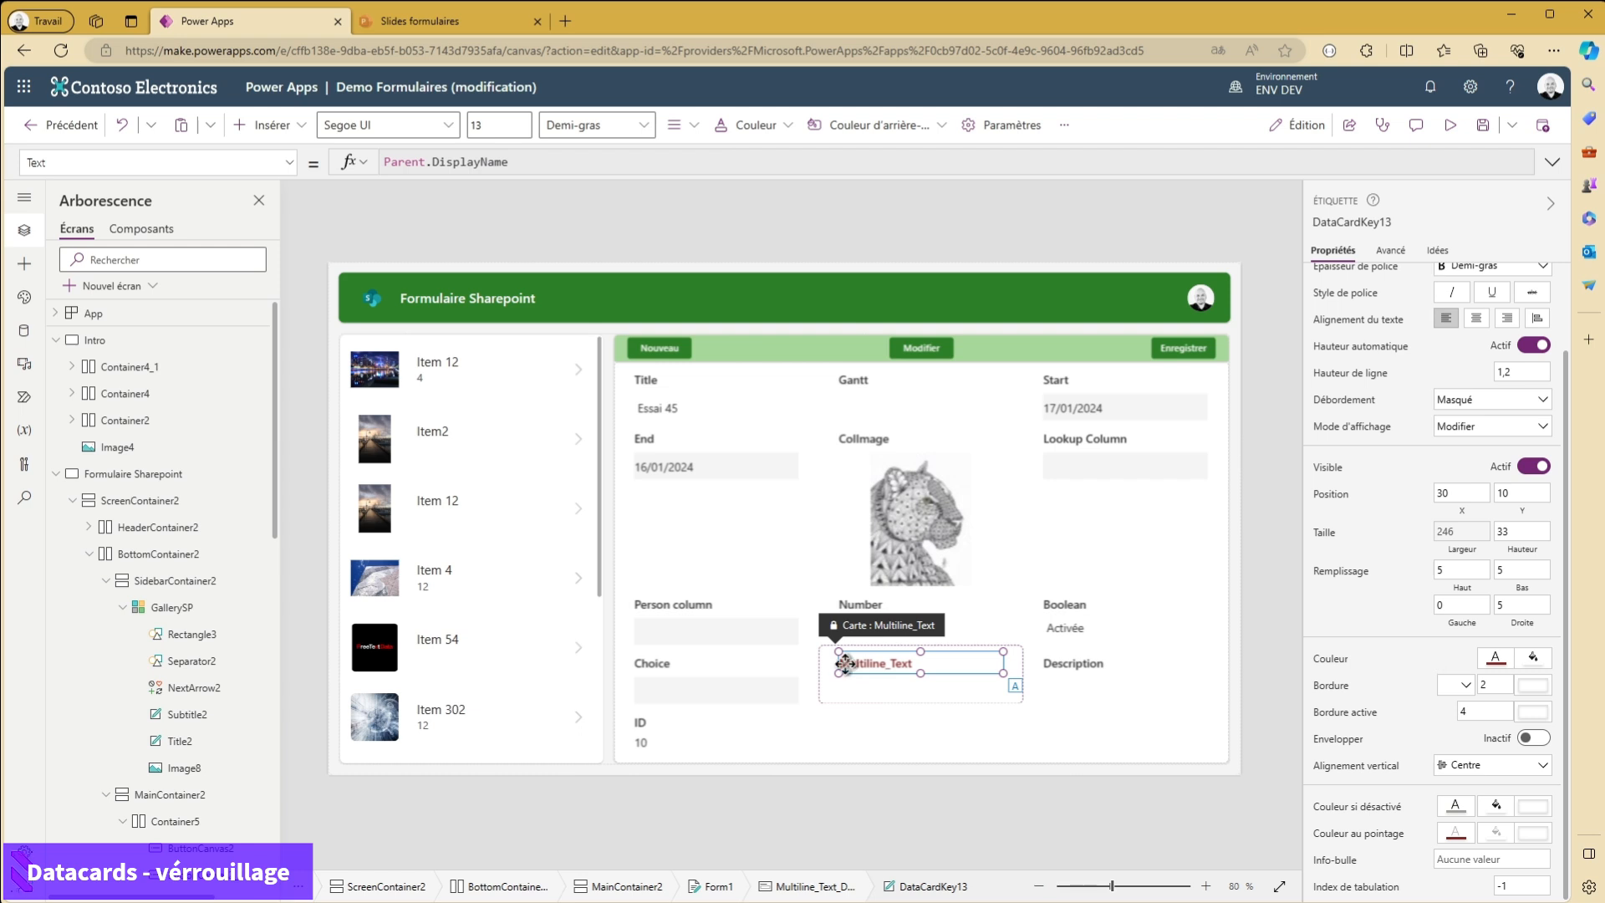
scroll(1416, 623, up, 2)
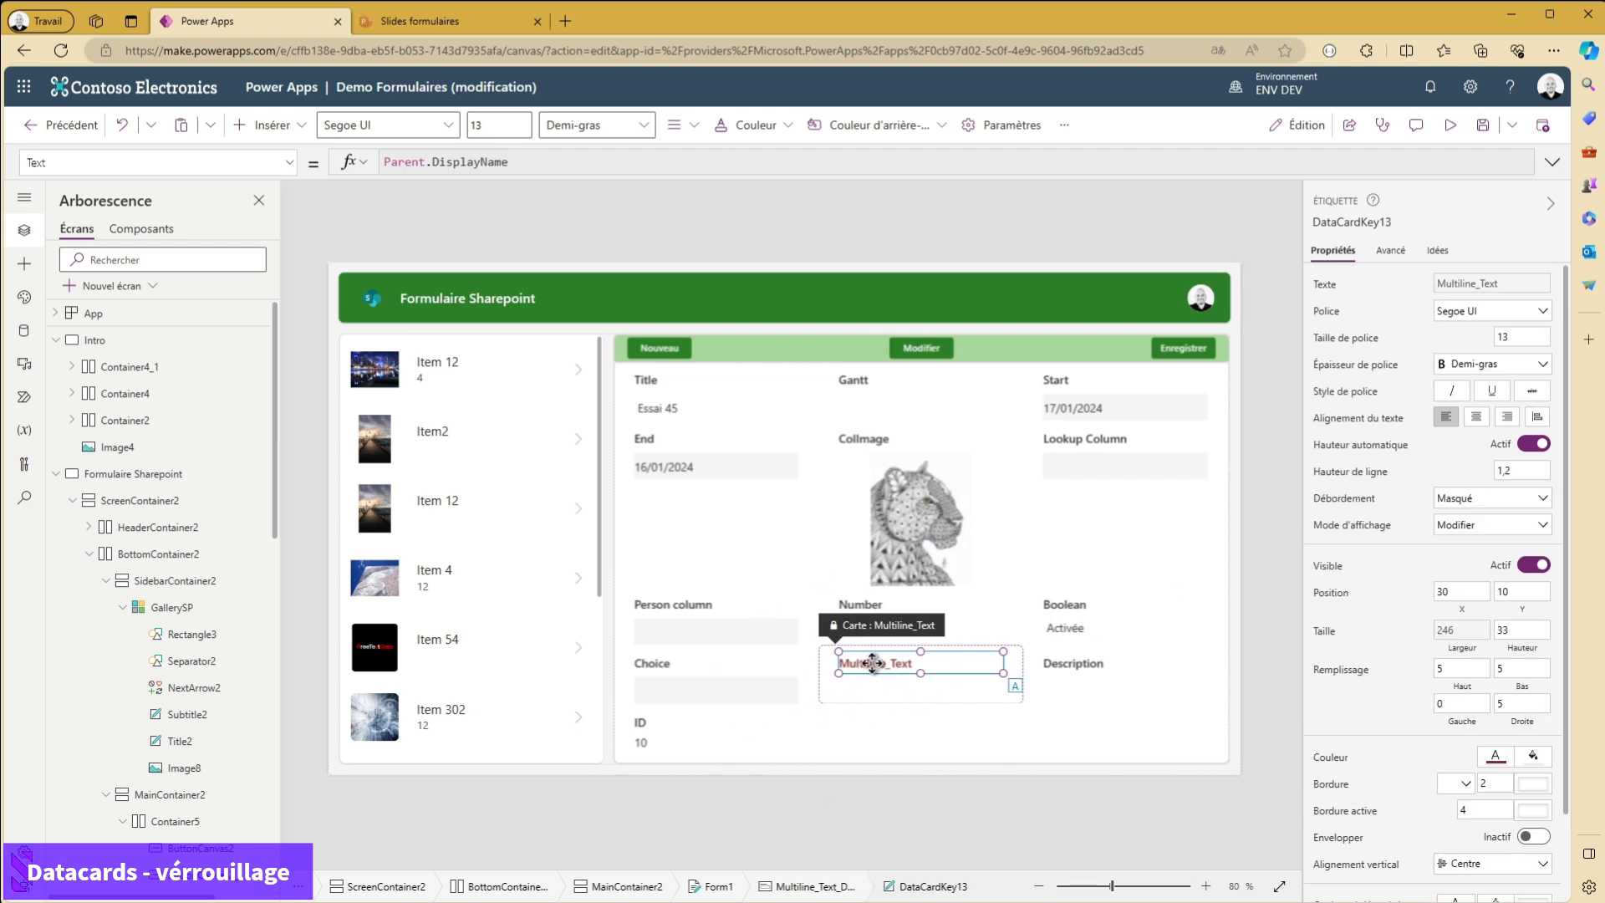
click(1390, 252)
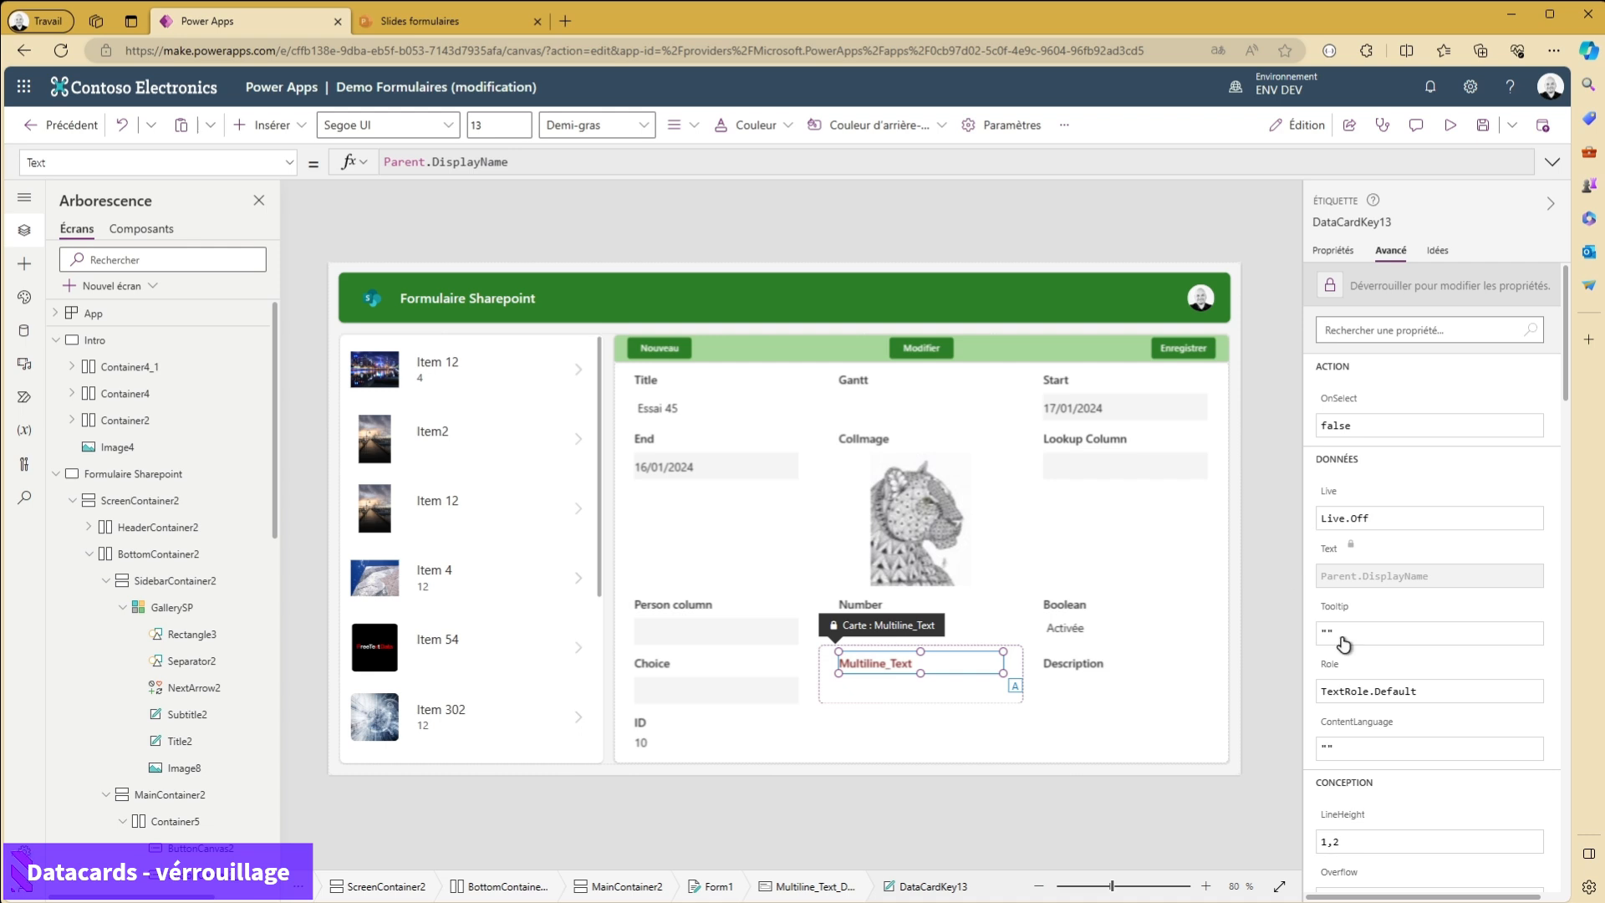
click(1331, 250)
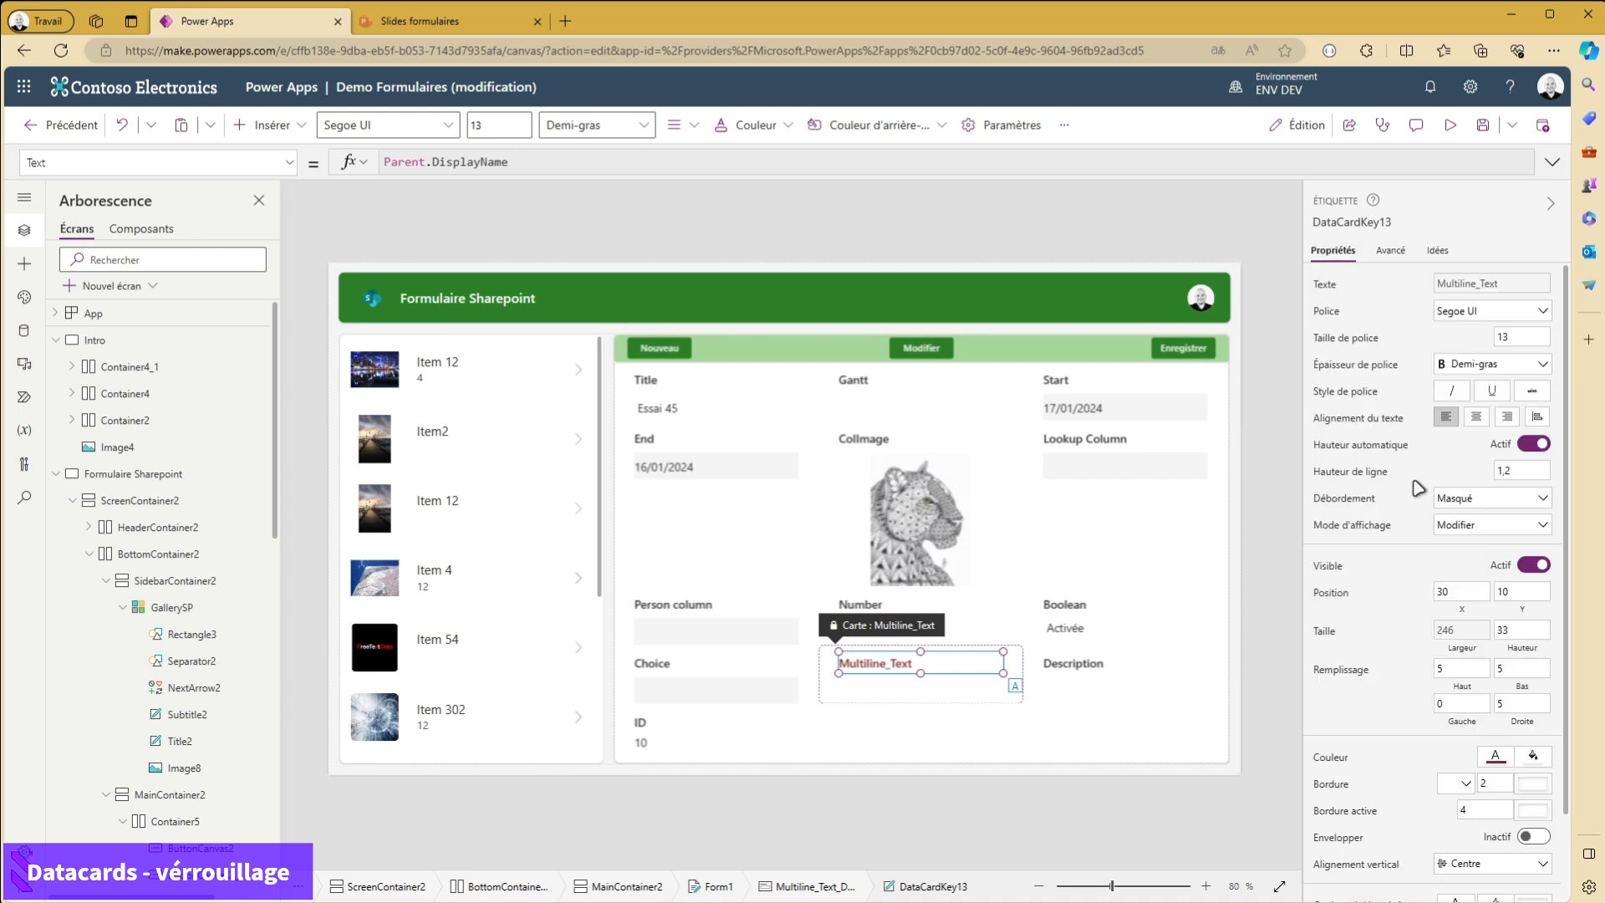
- Set the Multiline_Text field's control type to Valeurs autorisées and close the field settings
click(984, 694)
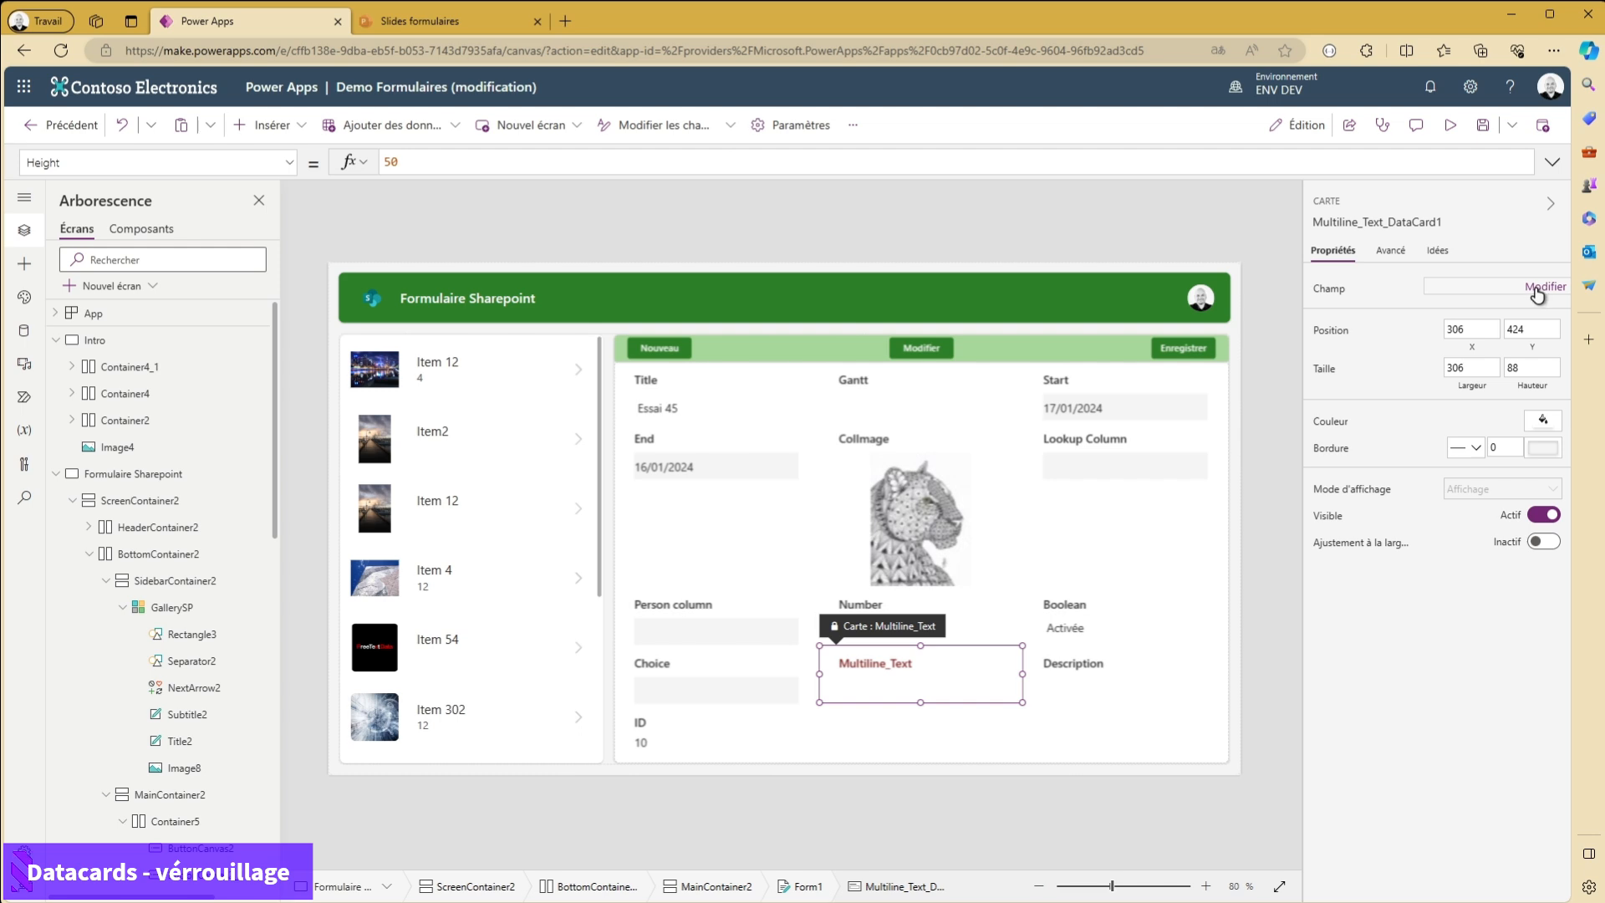
click(1539, 290)
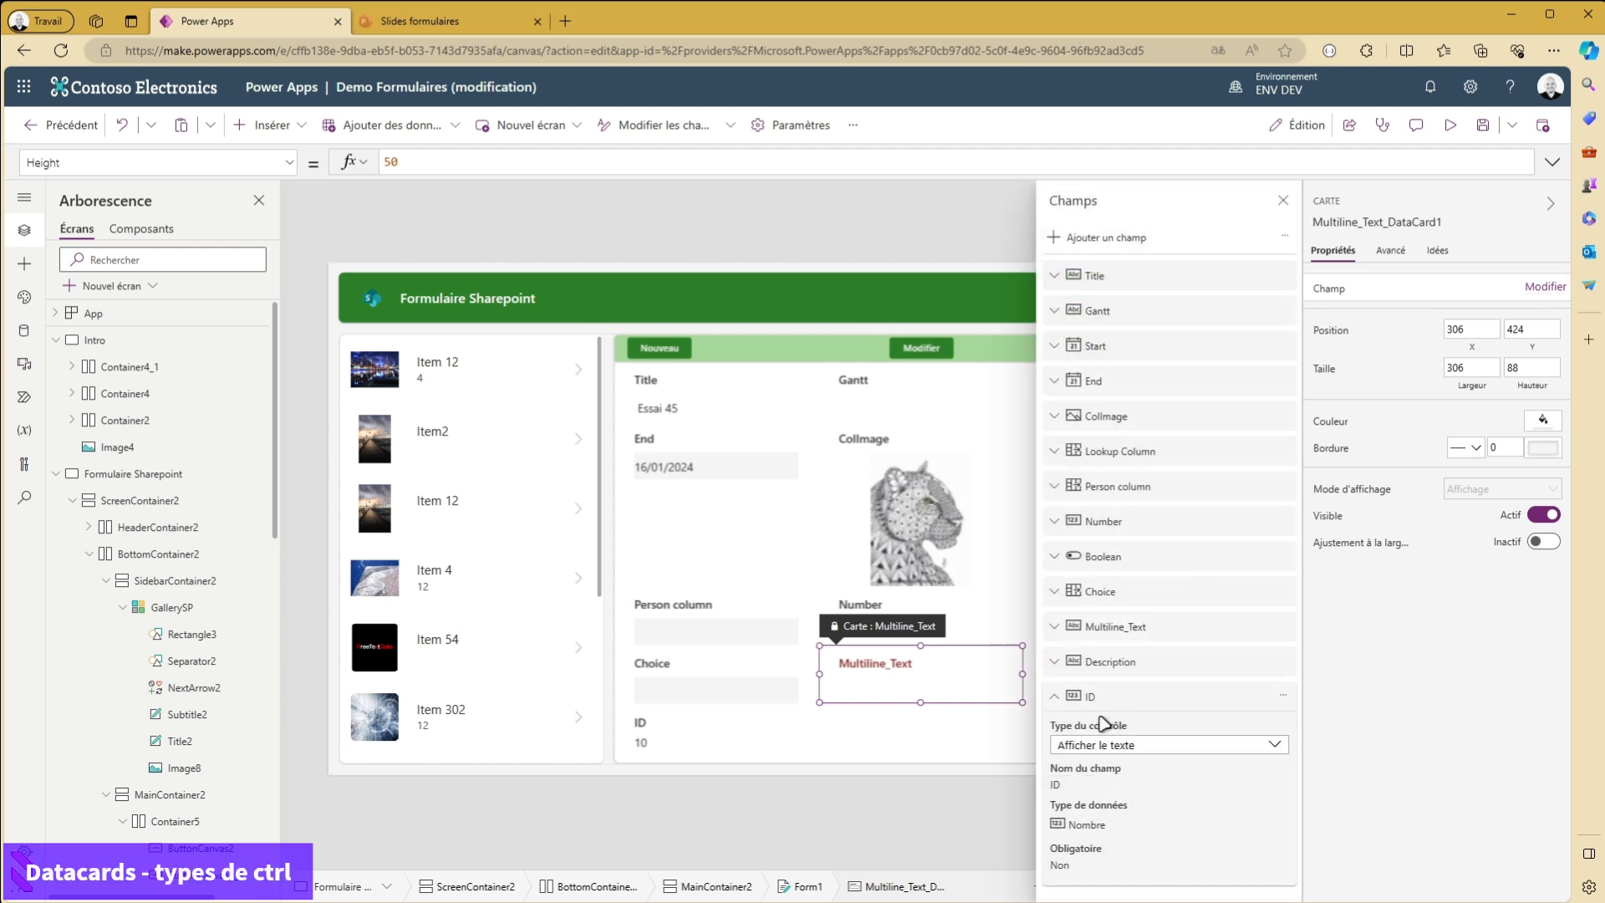
click(1059, 700)
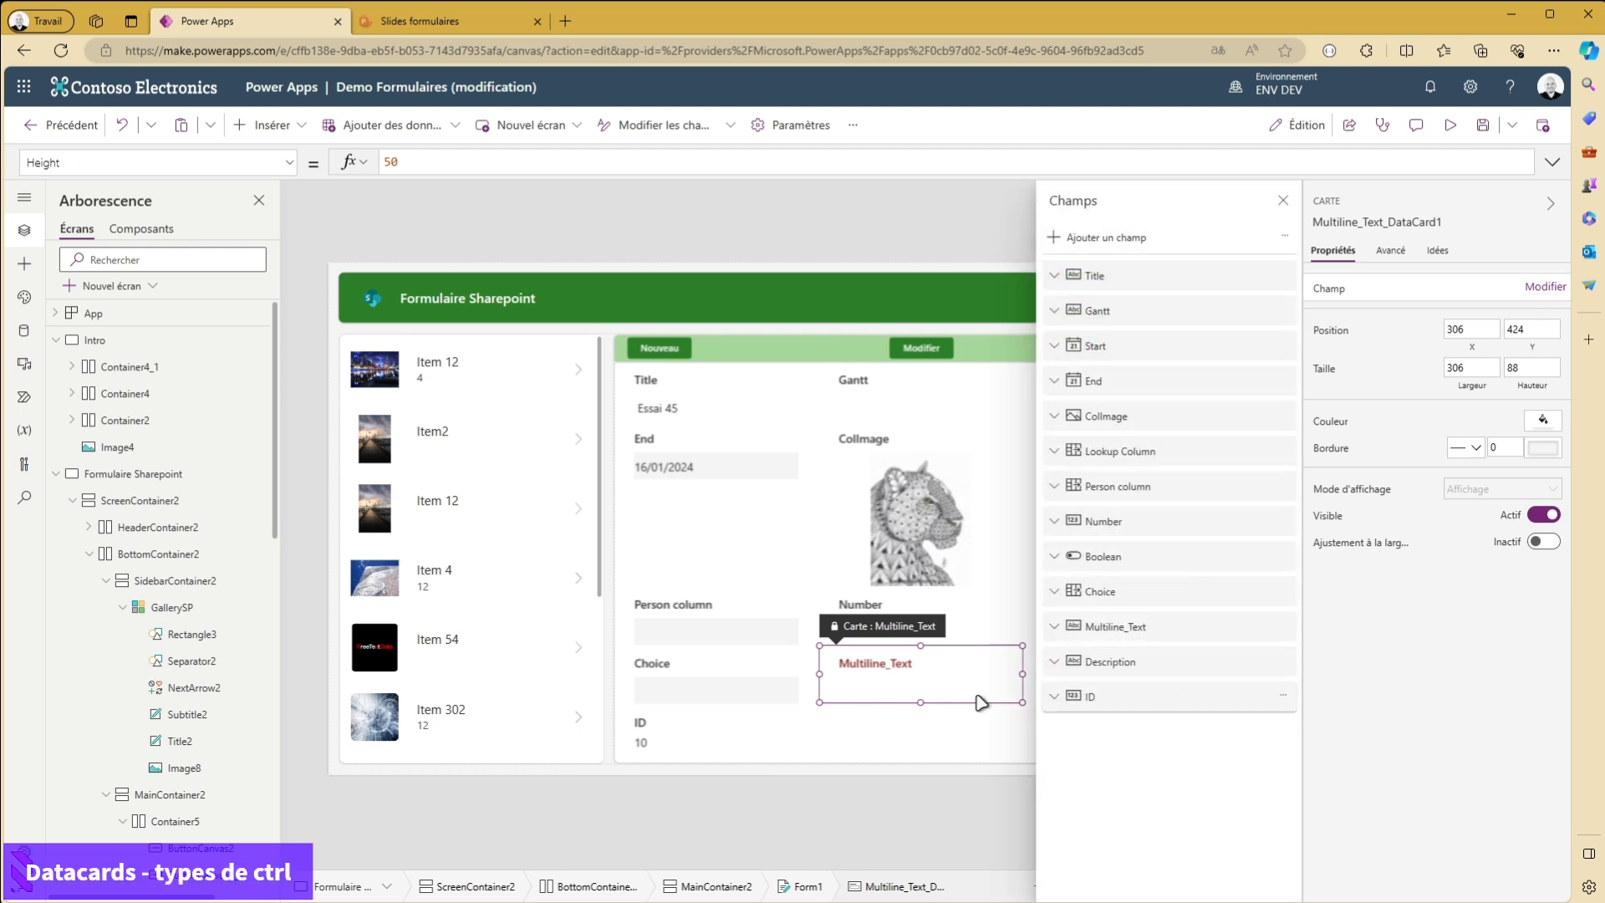
click(1049, 629)
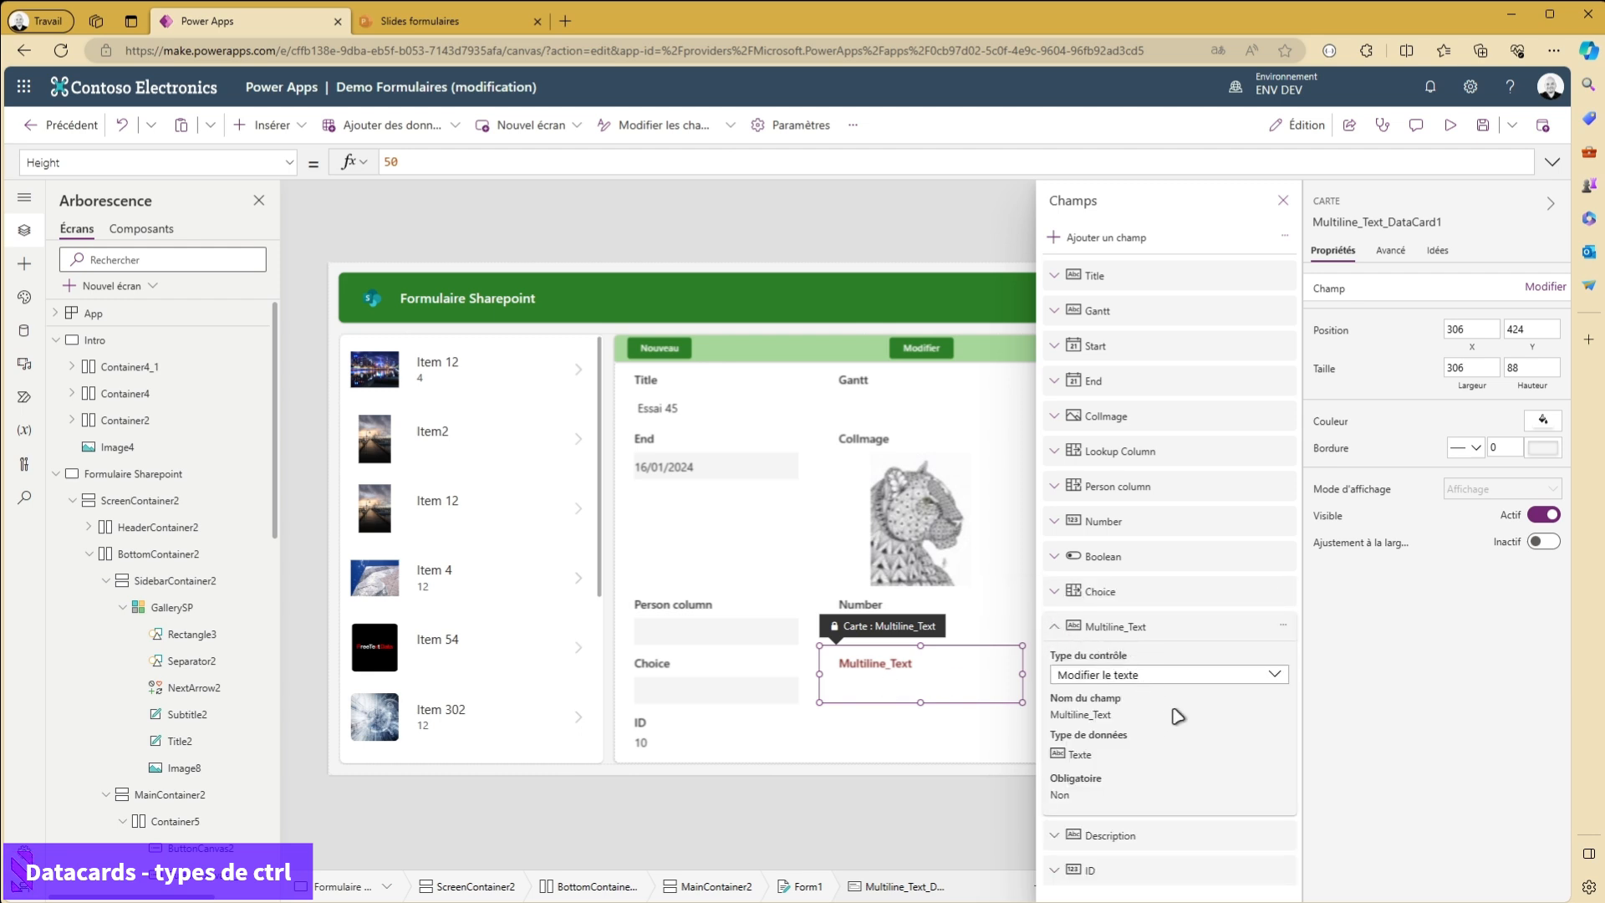
click(1277, 681)
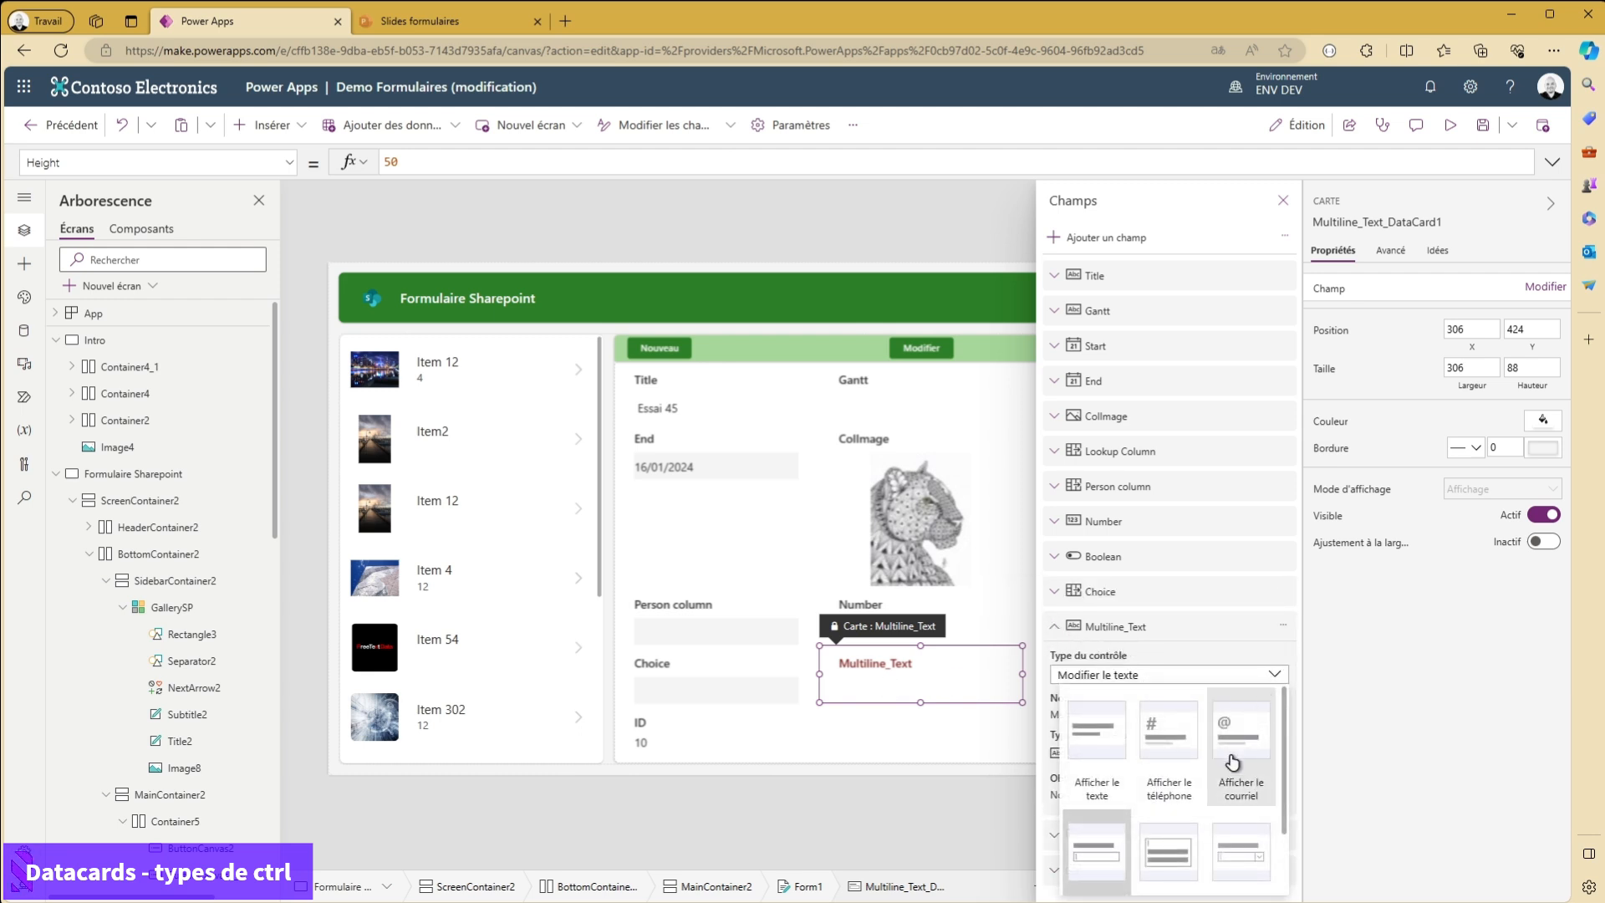
scroll(1235, 763, up, 2)
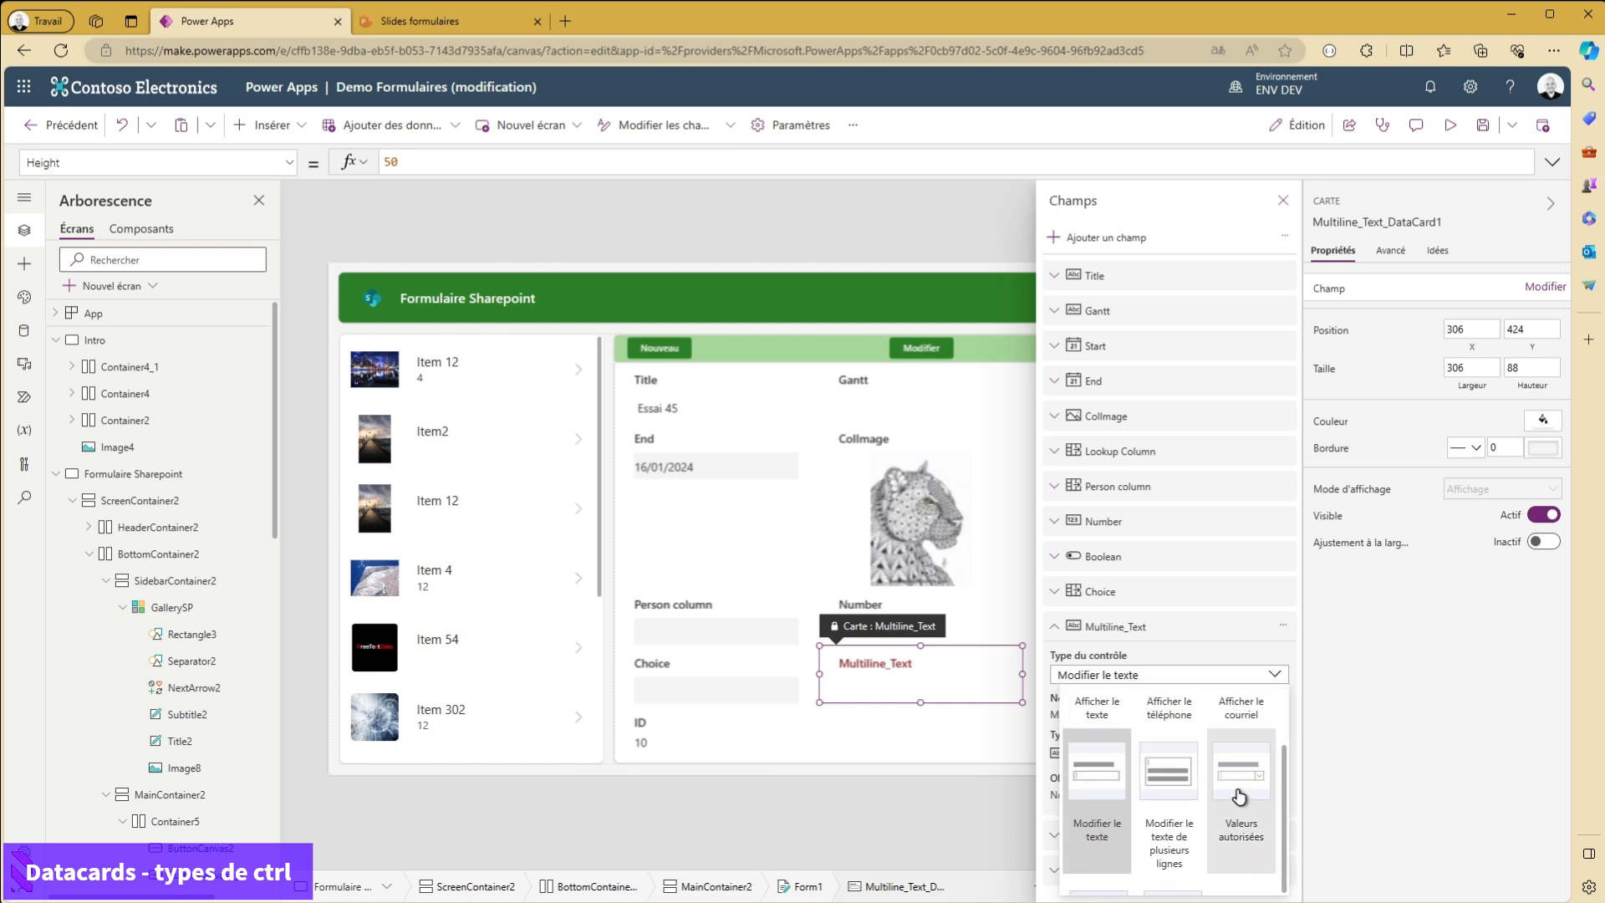
scroll(1114, 786, down, 1)
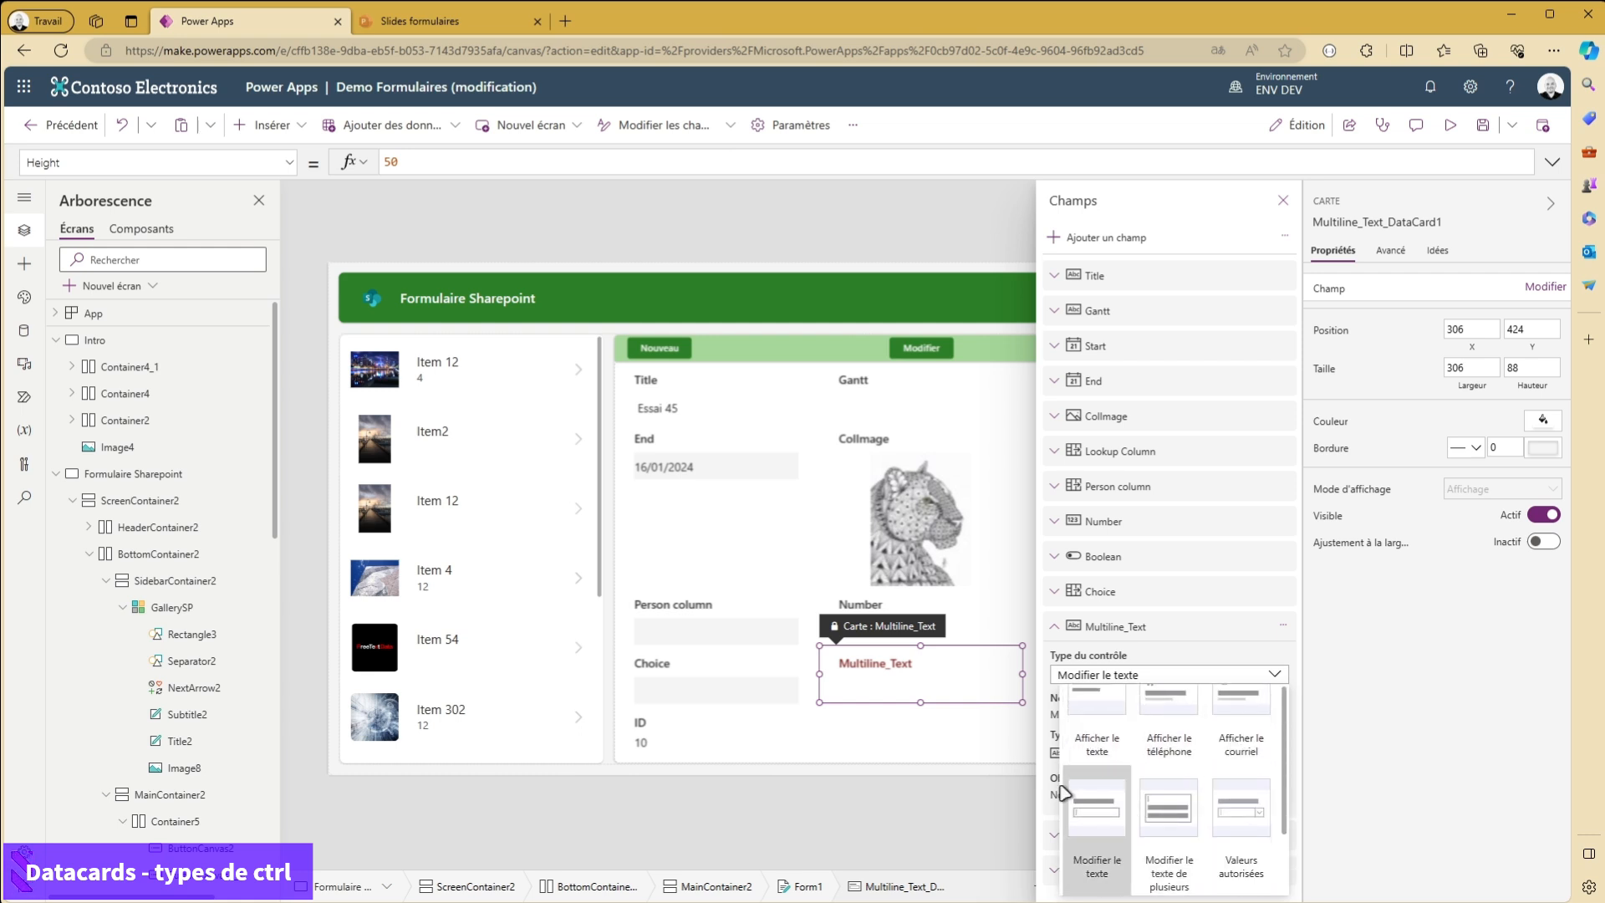
scroll(1117, 853, down, 1)
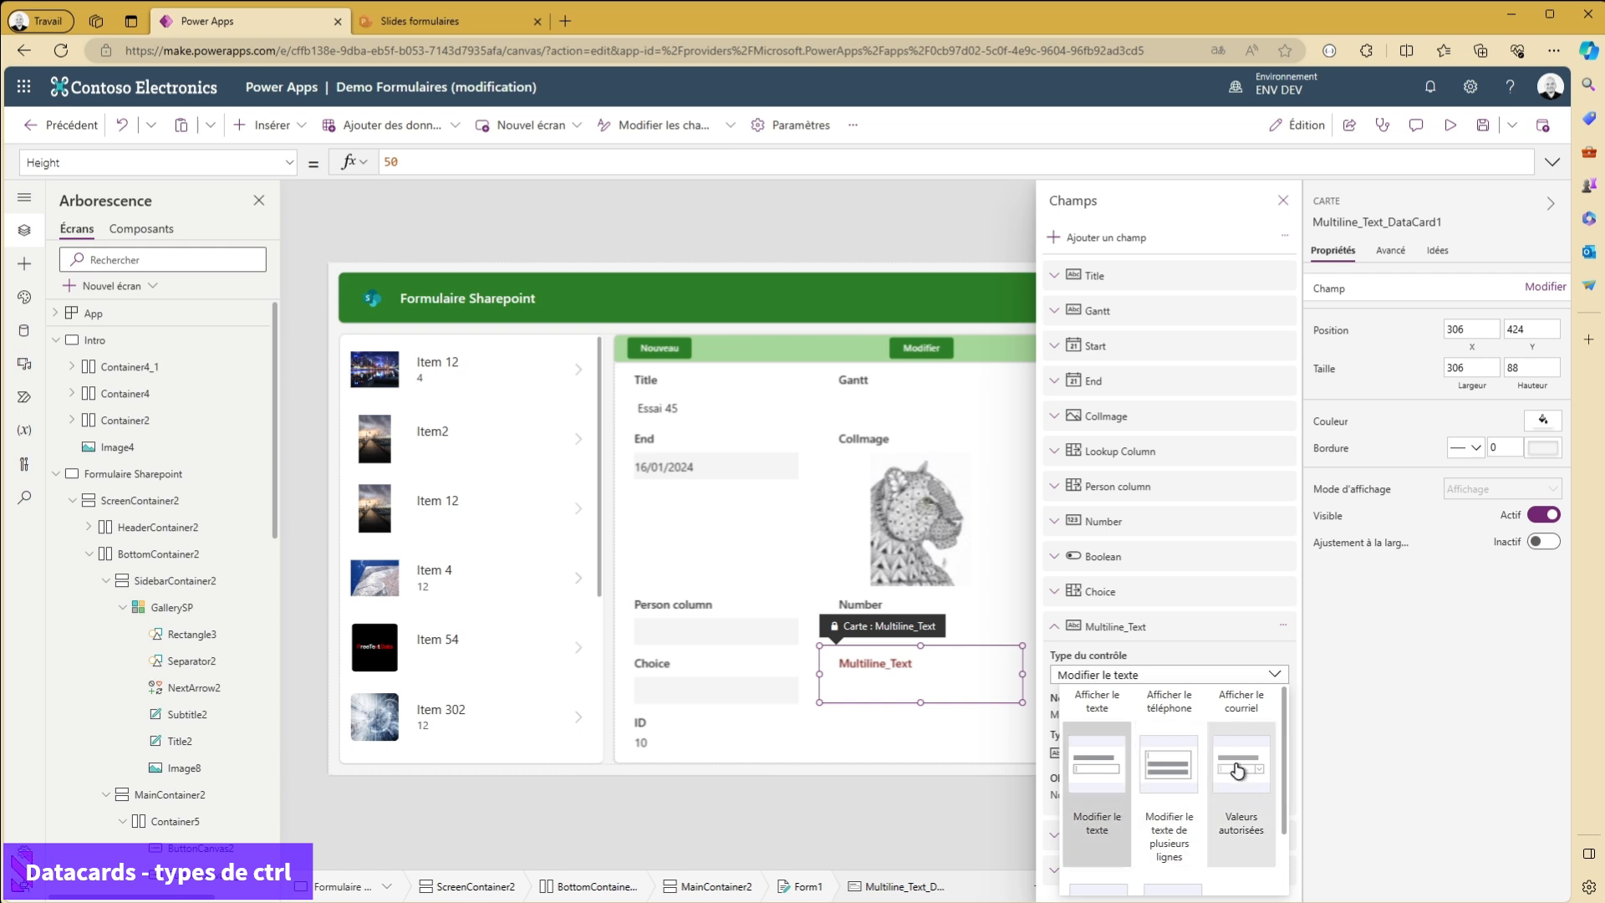
click(1217, 628)
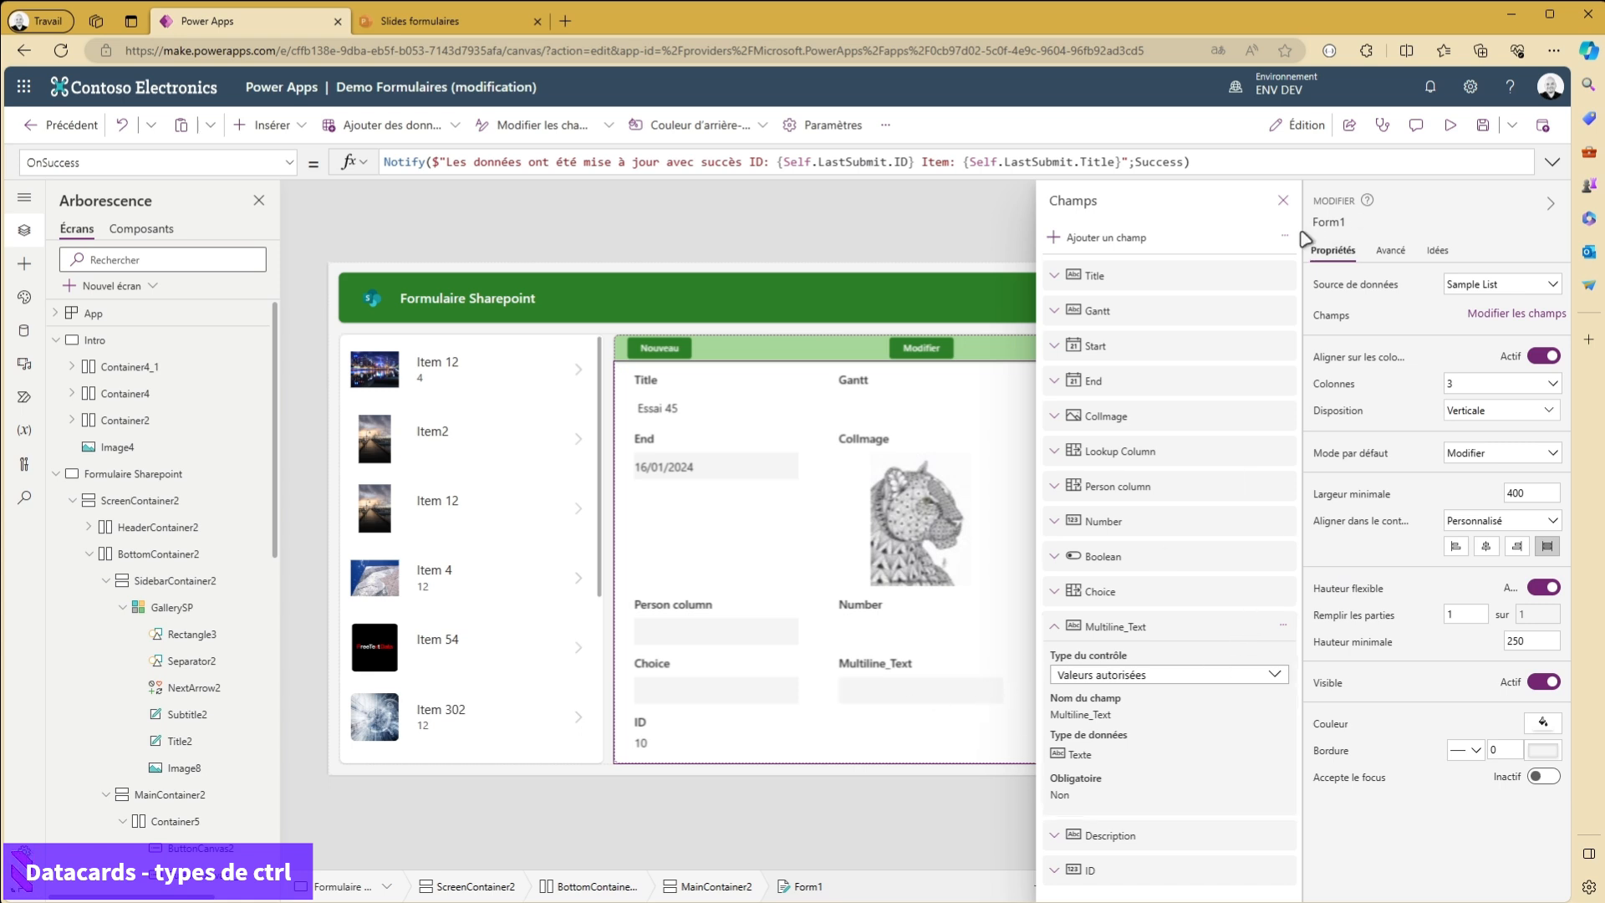
click(1284, 200)
- Switch the form to edit mode and select the dropdown inside the Multiline_Text card
click(923, 348)
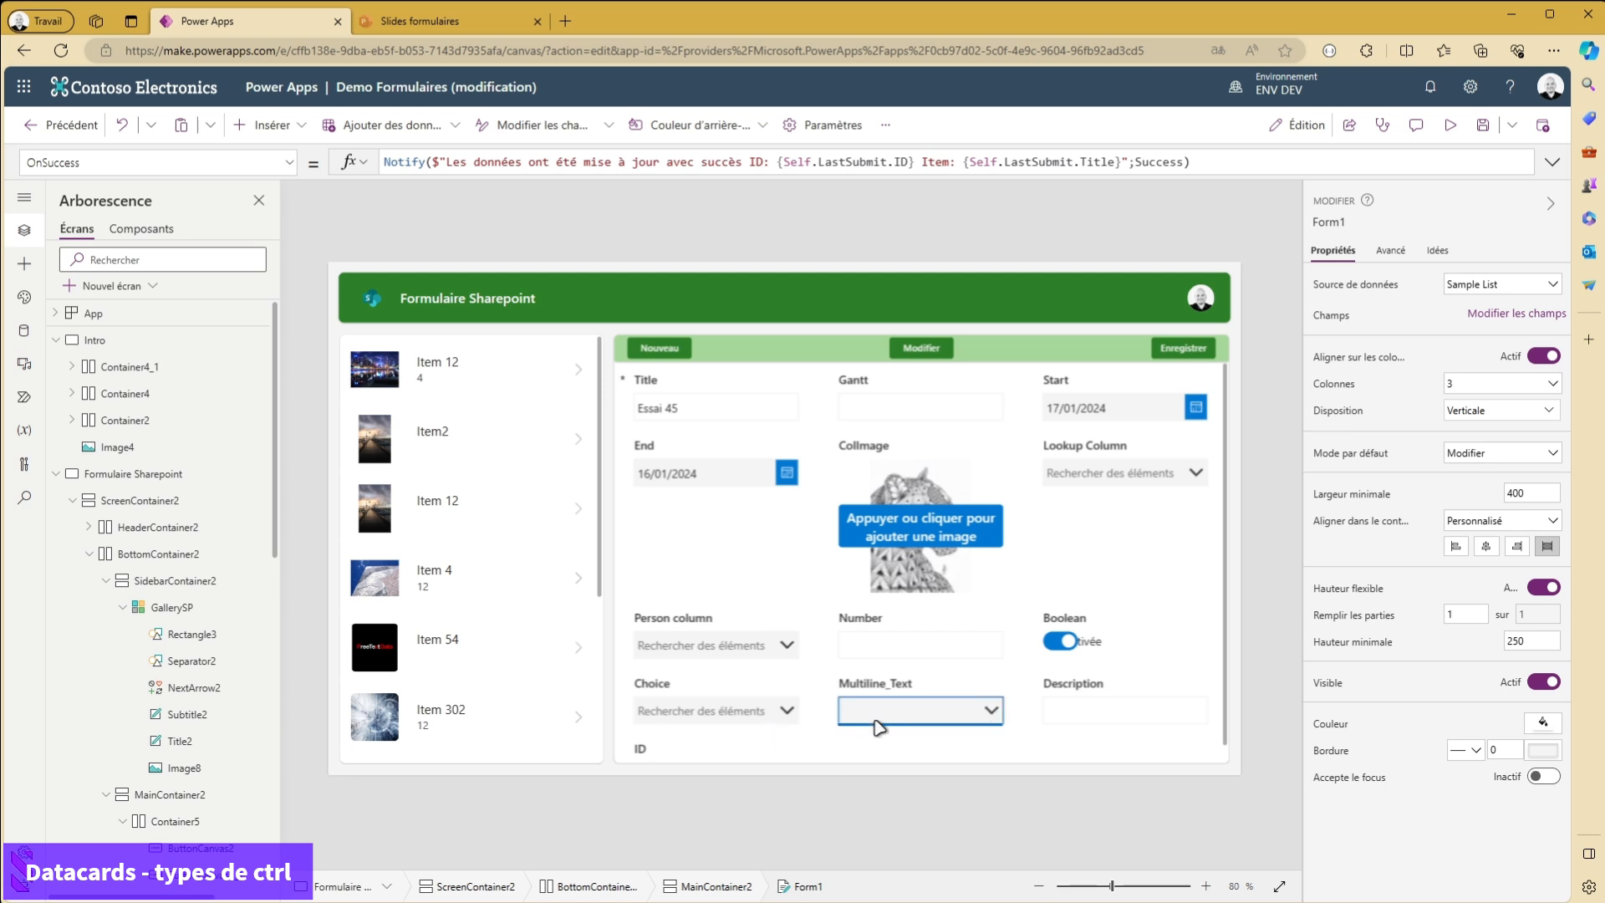
click(976, 711)
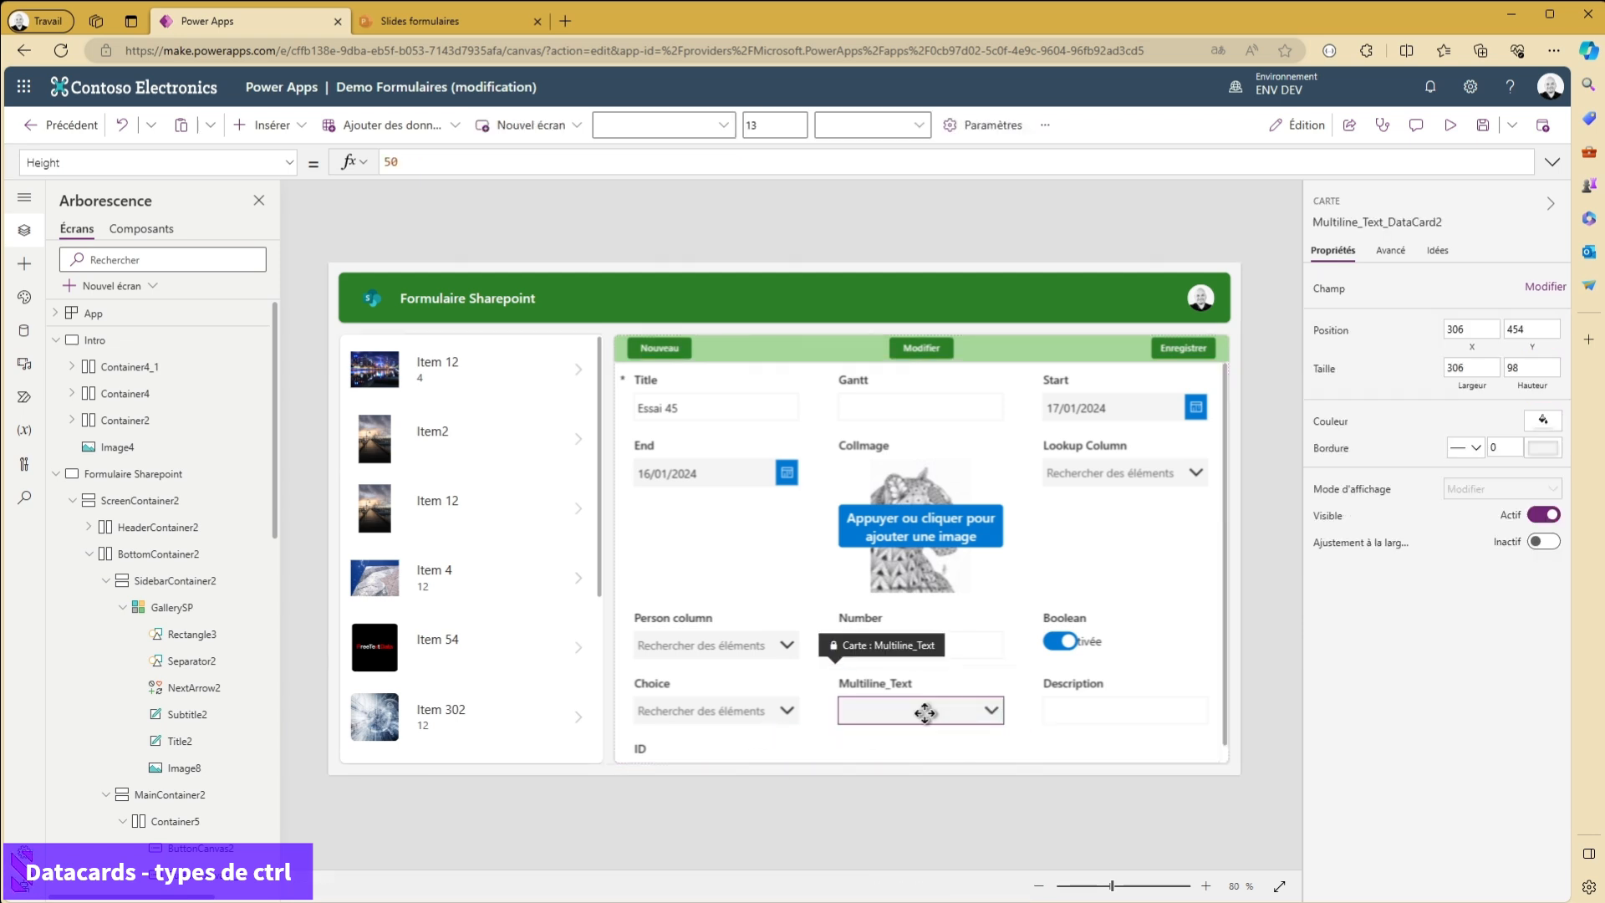
click(925, 710)
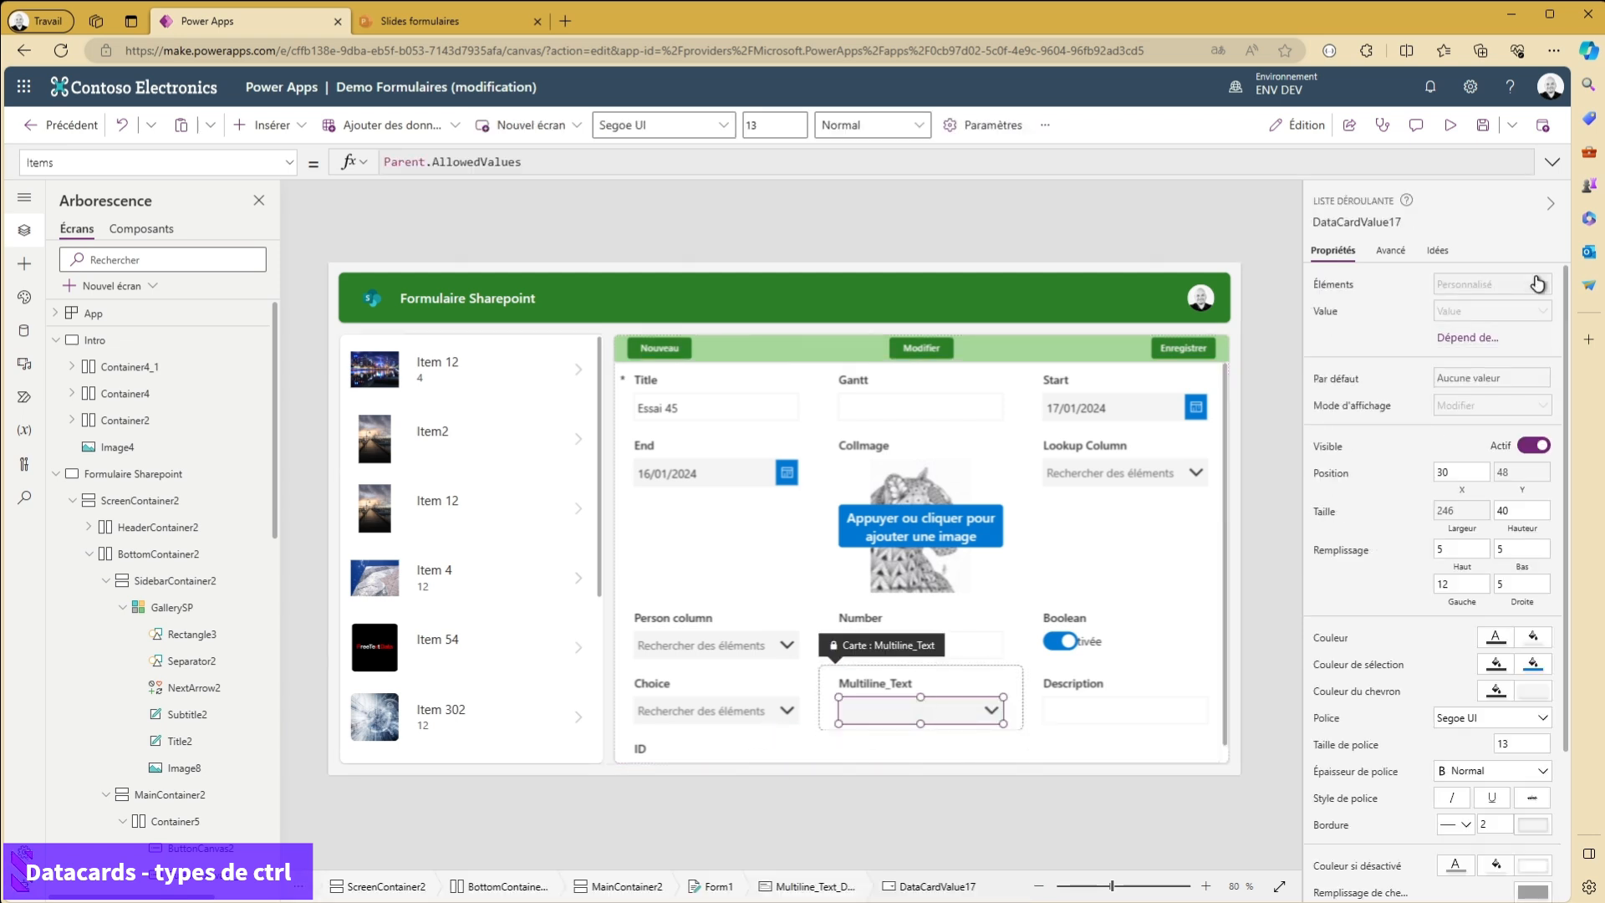
- Examine the Multiline_Text card's advanced data properties, including its AllowedValues formula
click(1013, 706)
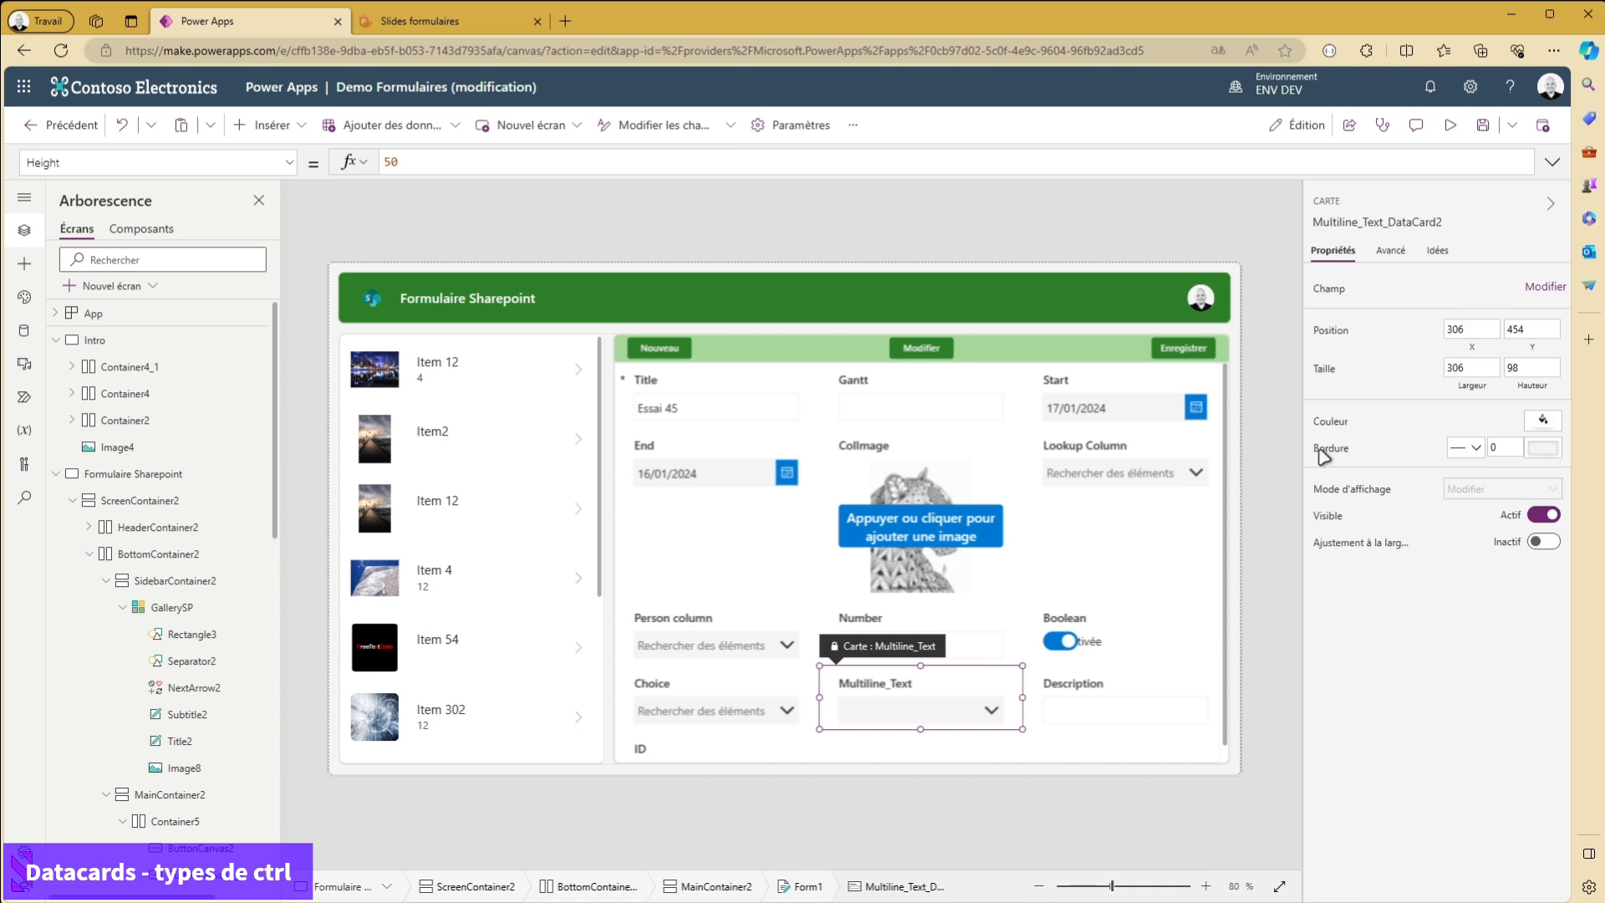
click(1390, 251)
scroll(1448, 638, down, 5)
scroll(1428, 642, up, 3)
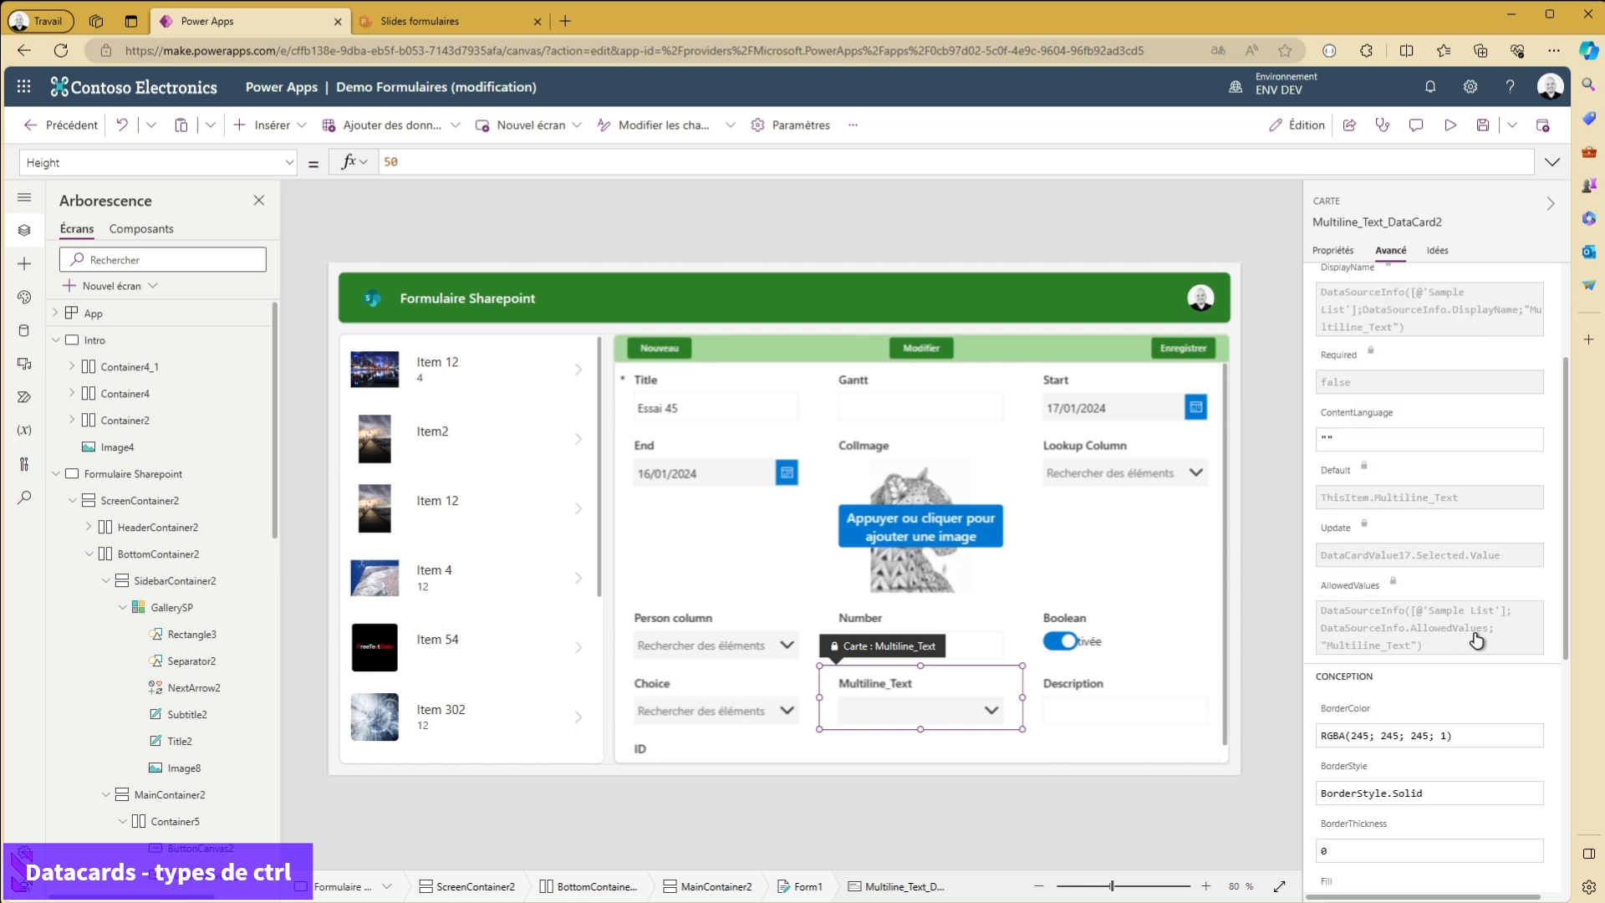
scroll(1471, 618, up, 2)
scroll(1426, 297, down, 2)
click(1440, 594)
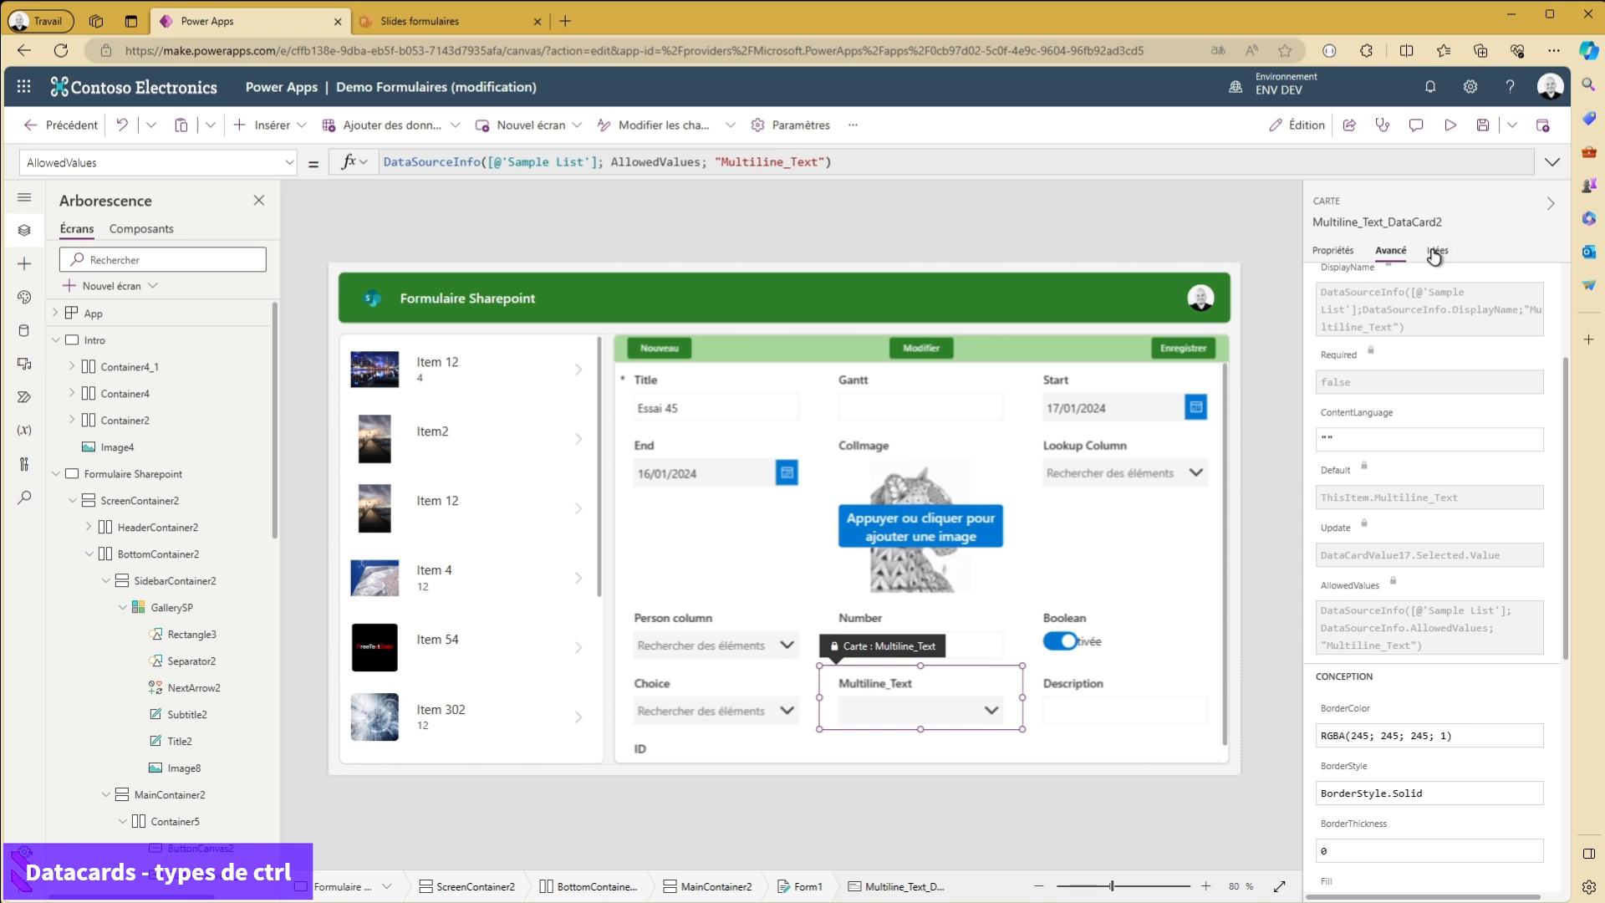
scroll(1501, 476, up, 2)
click(1336, 251)
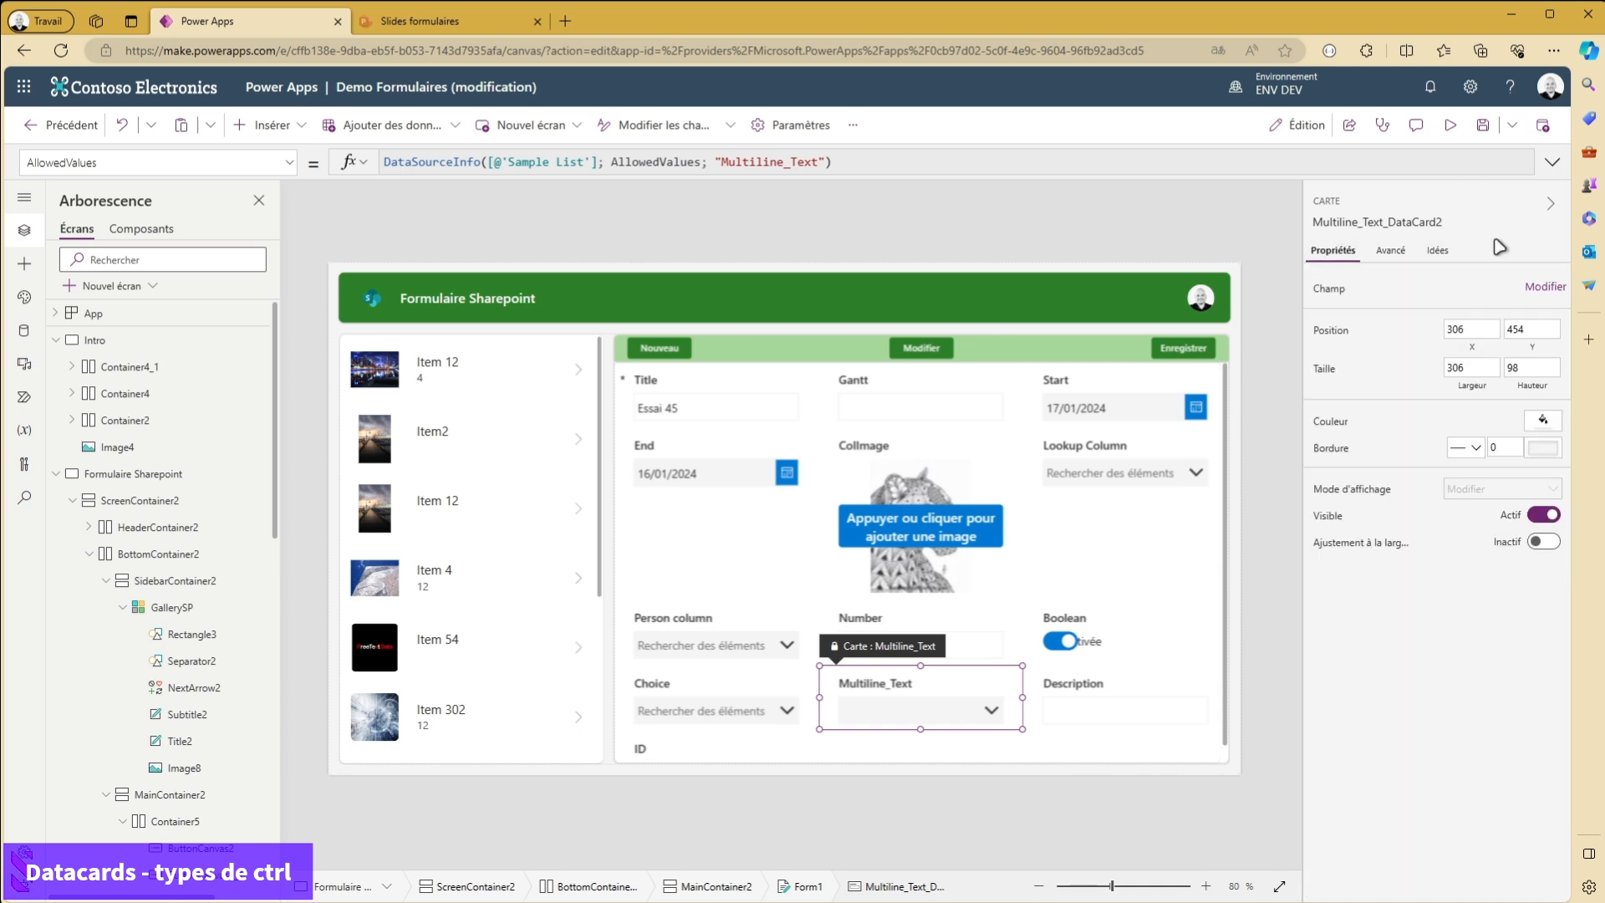
- Set the Multiline_Text field's control type to Afficher le texte and preview the app
click(1533, 291)
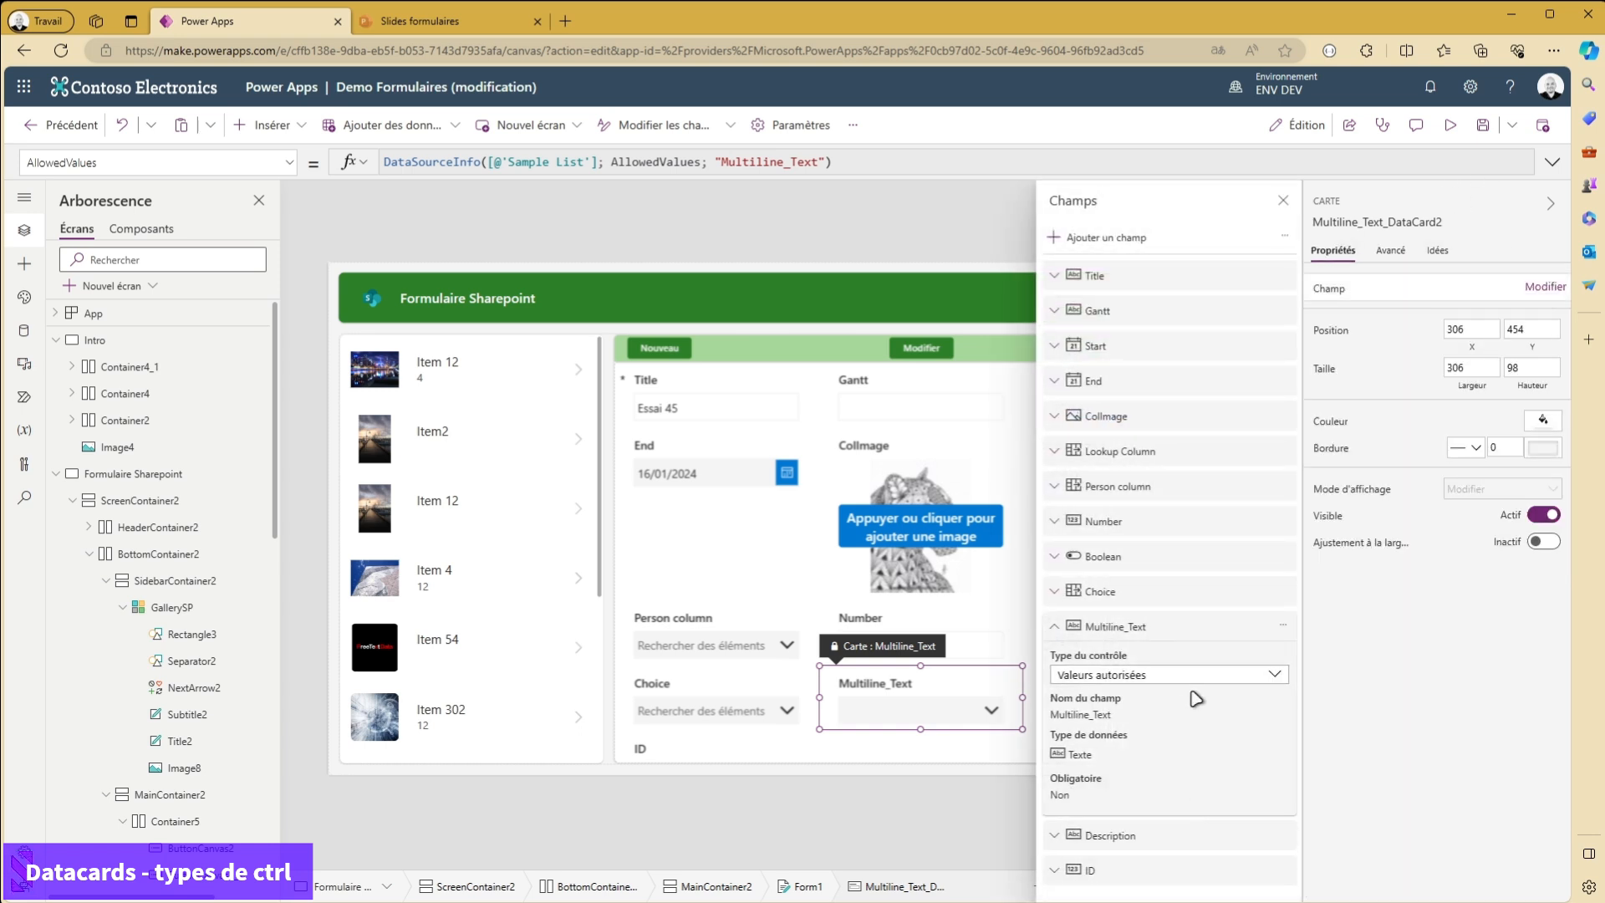
click(1171, 676)
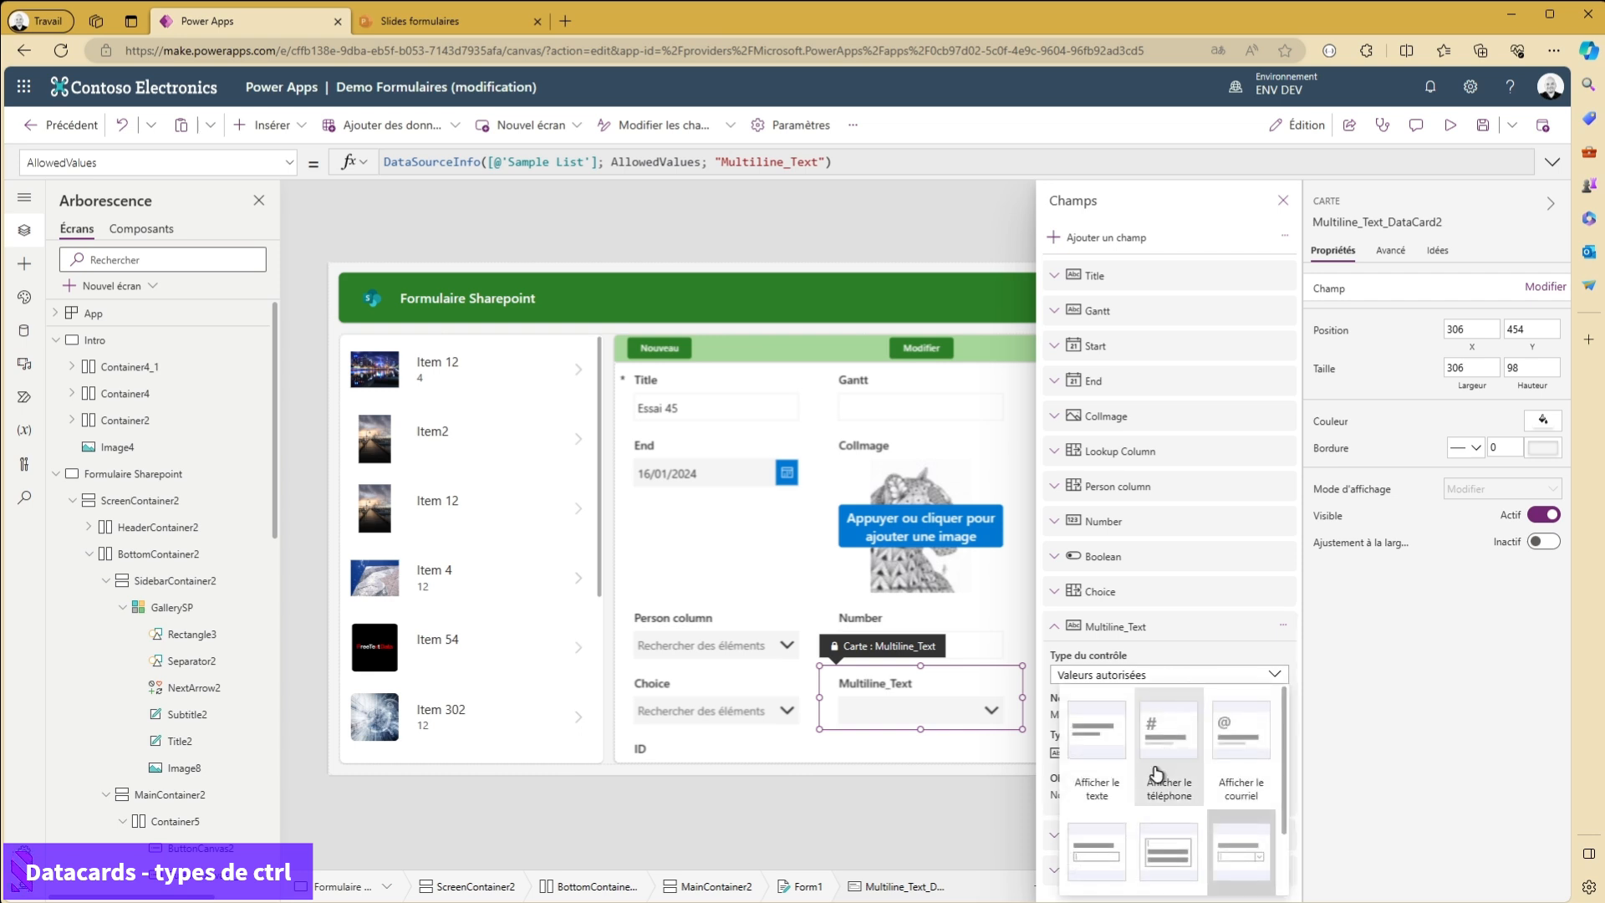
click(1121, 788)
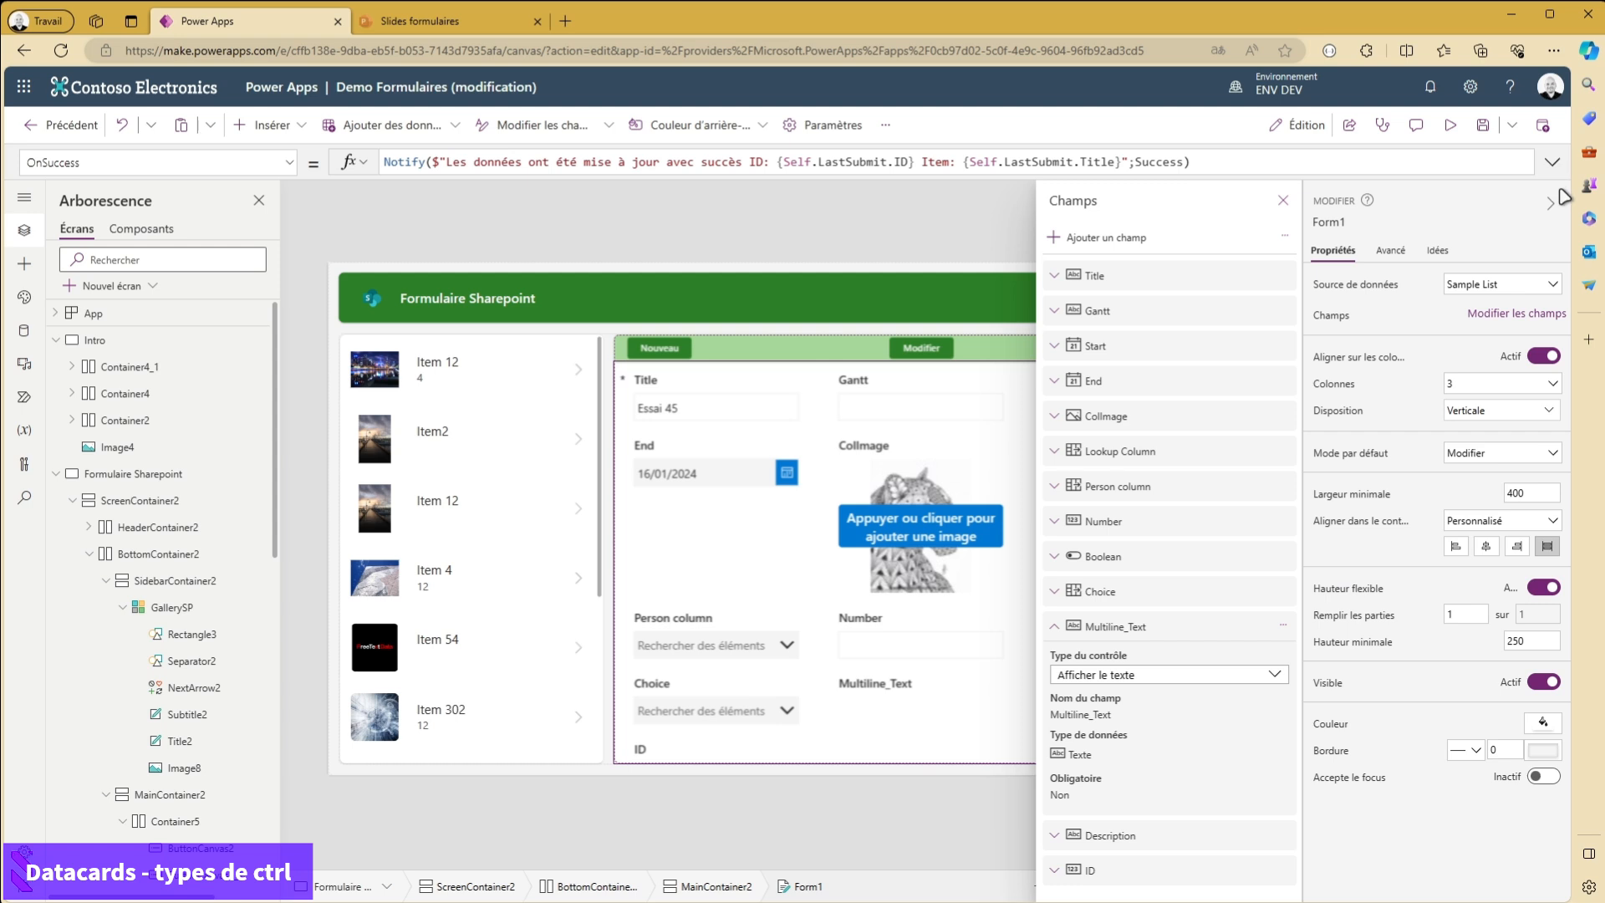
click(1283, 200)
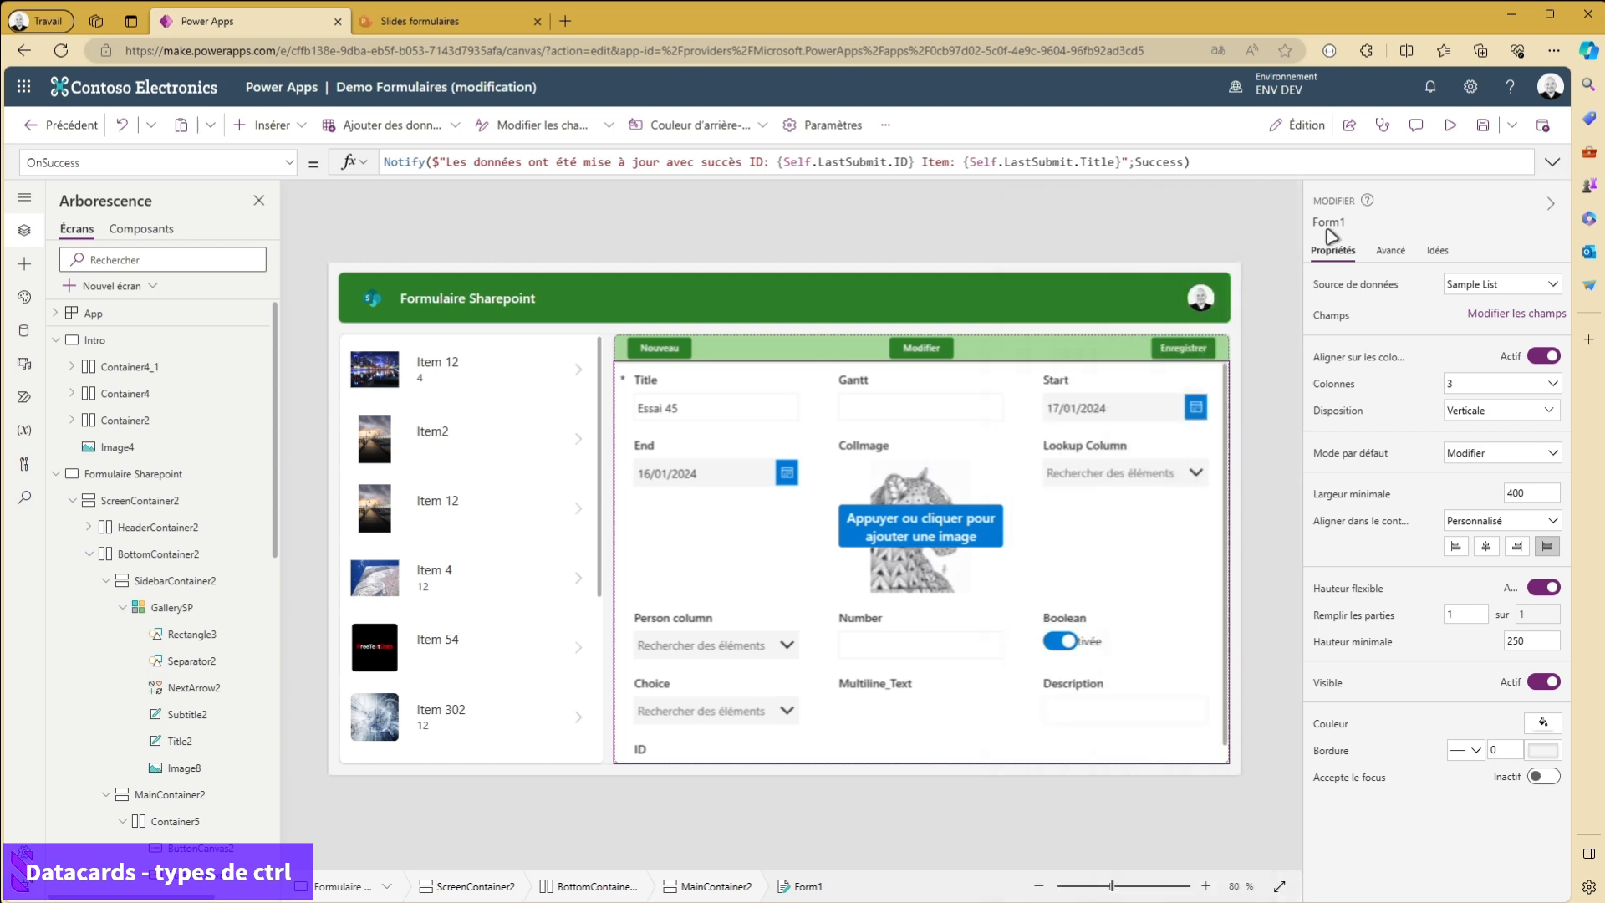
click(1453, 126)
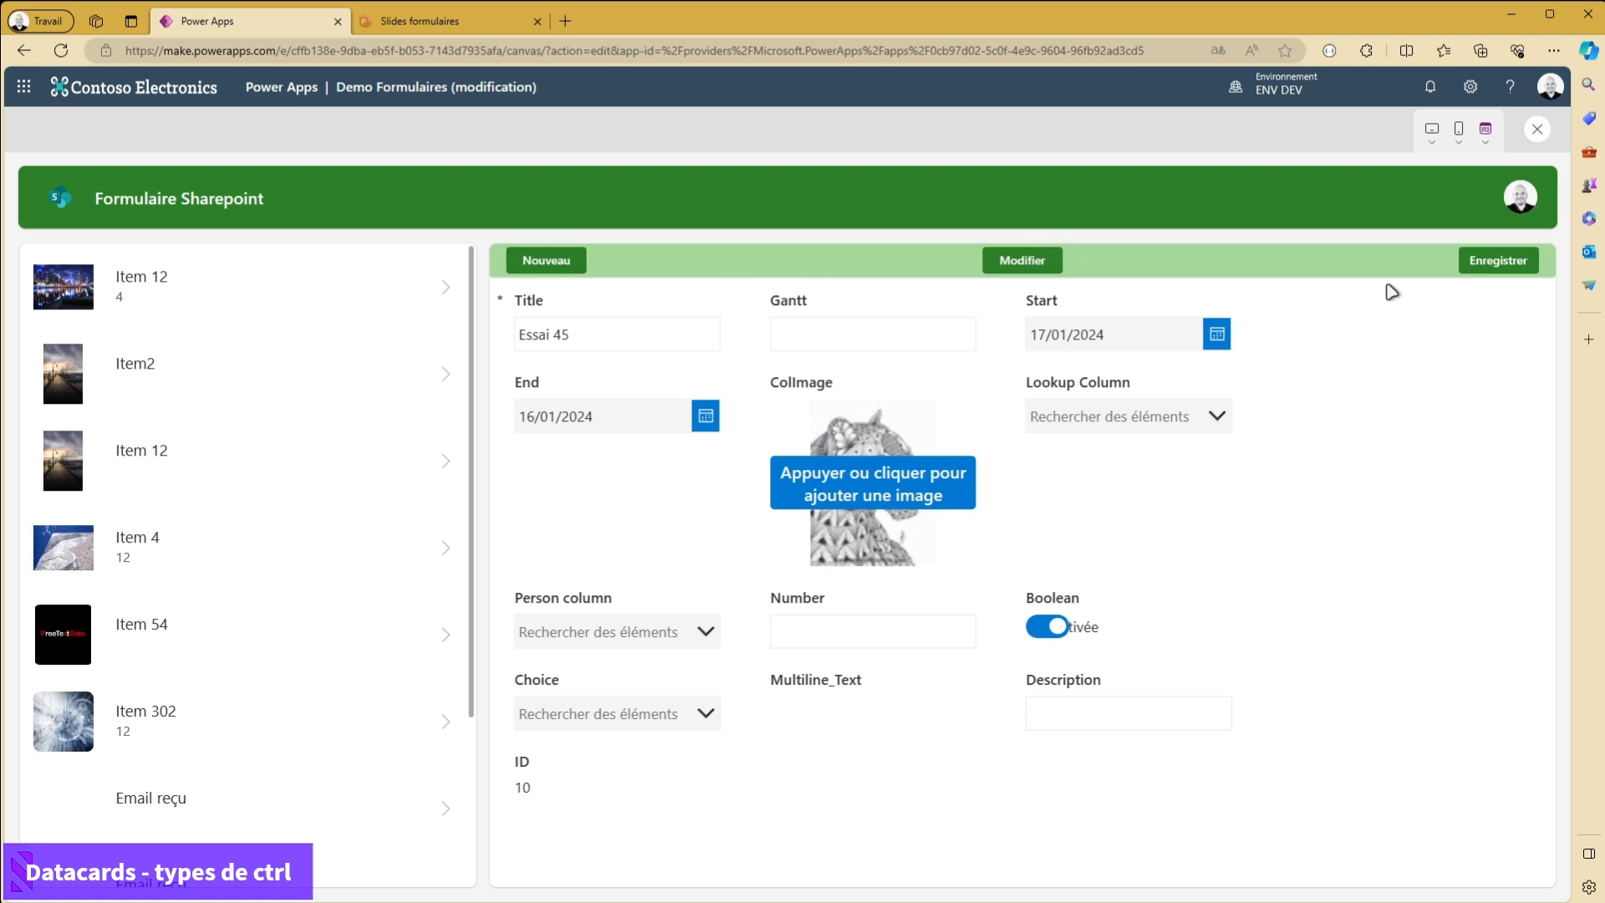
- Check Item 54 in the preview with the form in edit mode, and return to the Multiline_Text card in the editor
click(432, 645)
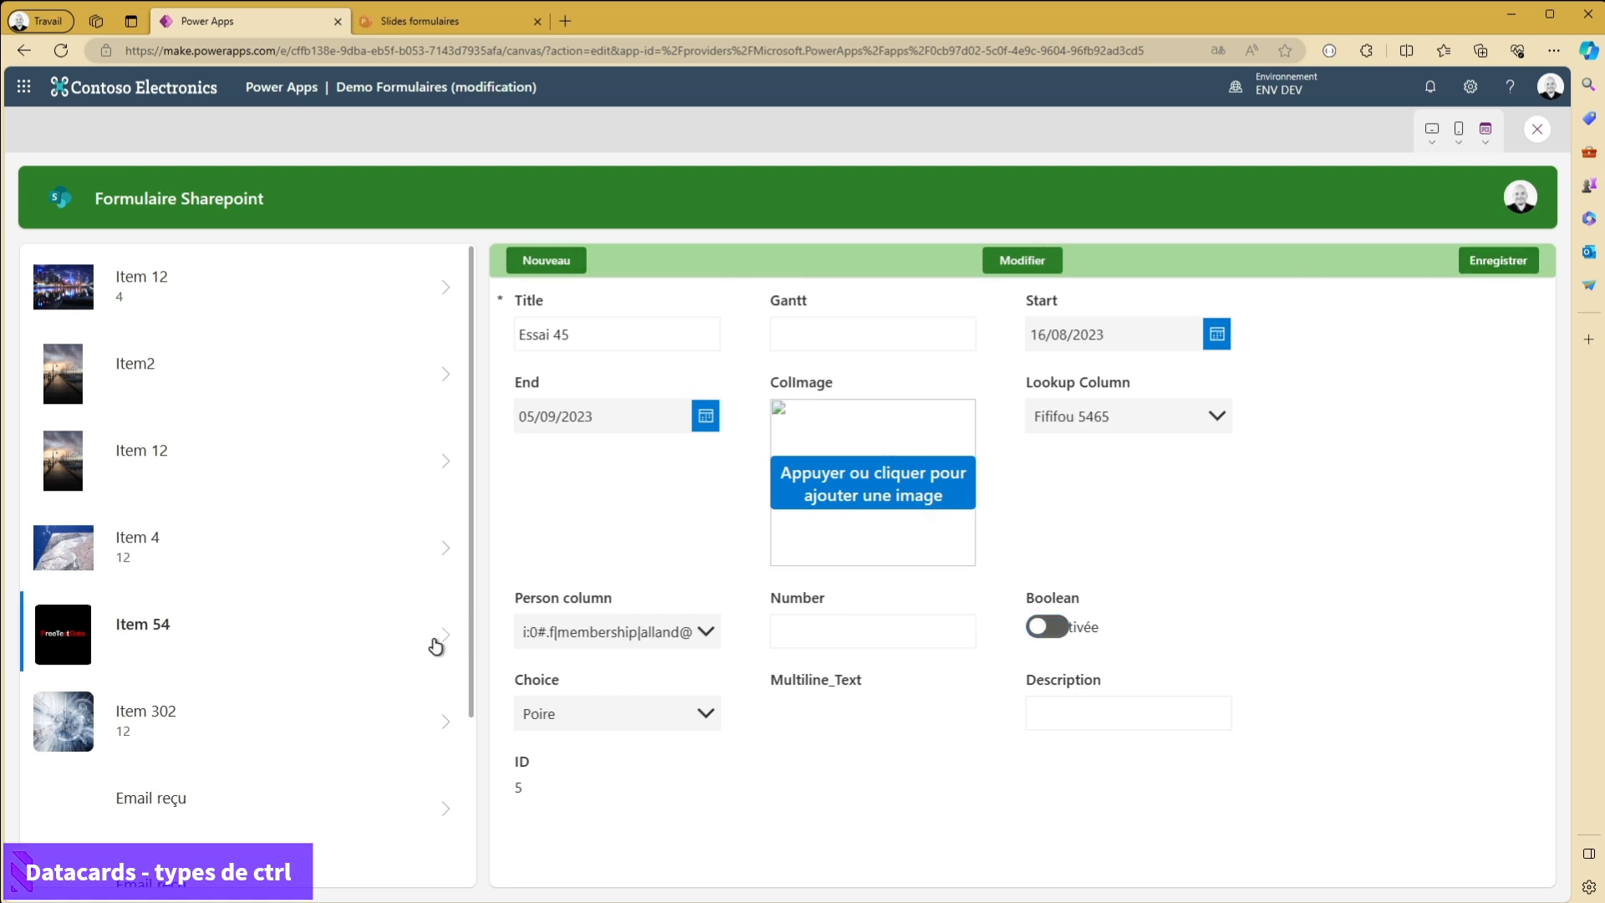
click(1026, 263)
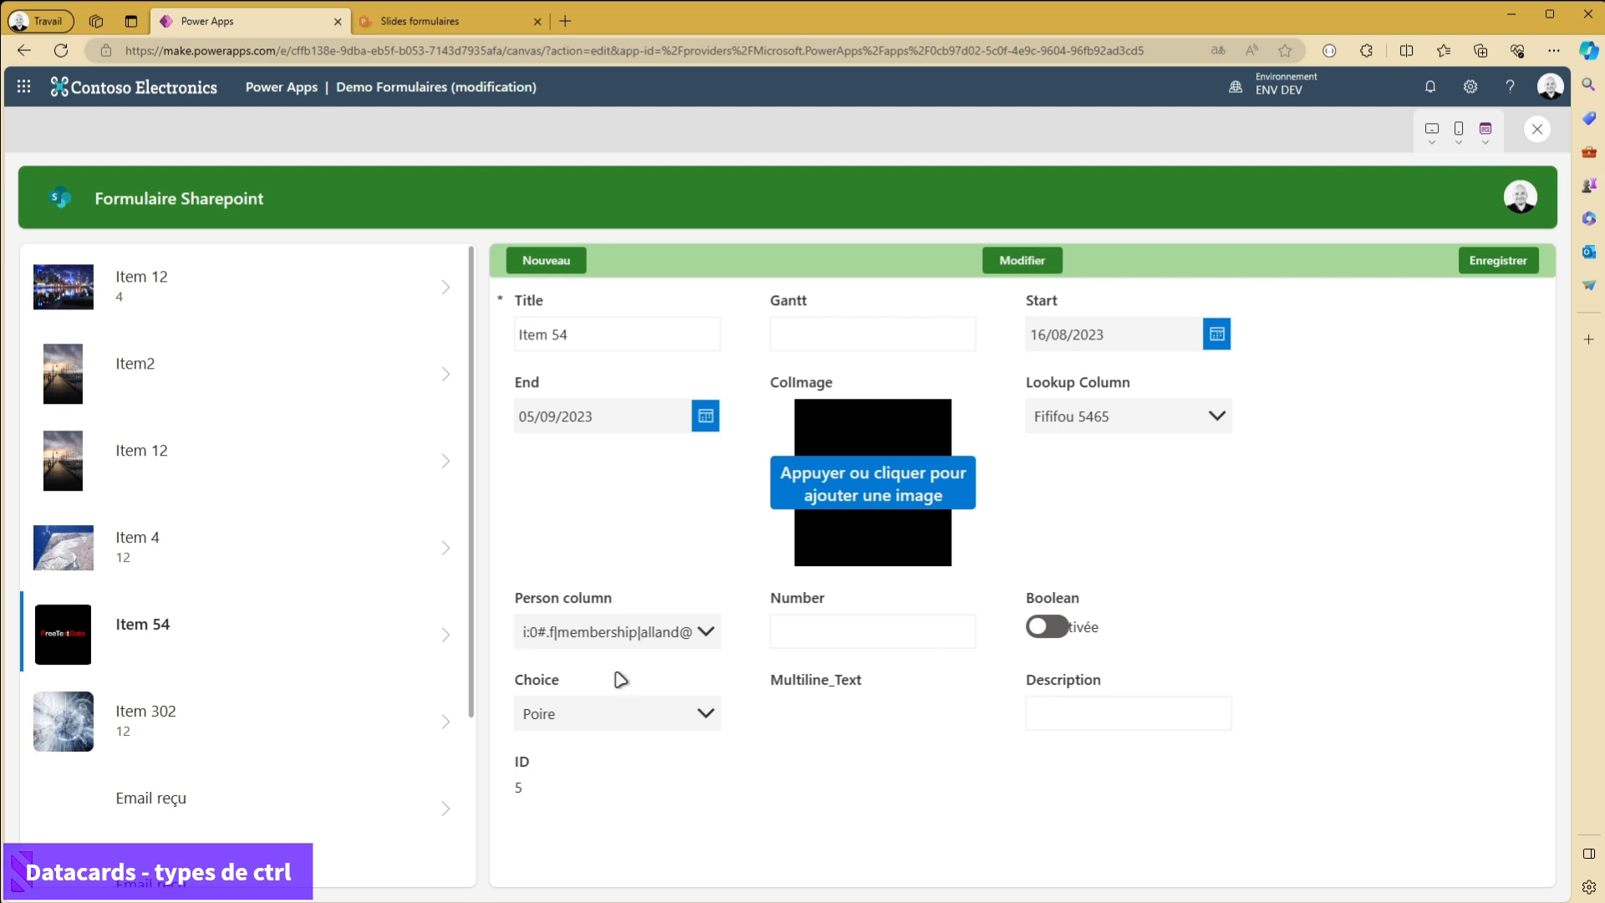
click(1537, 129)
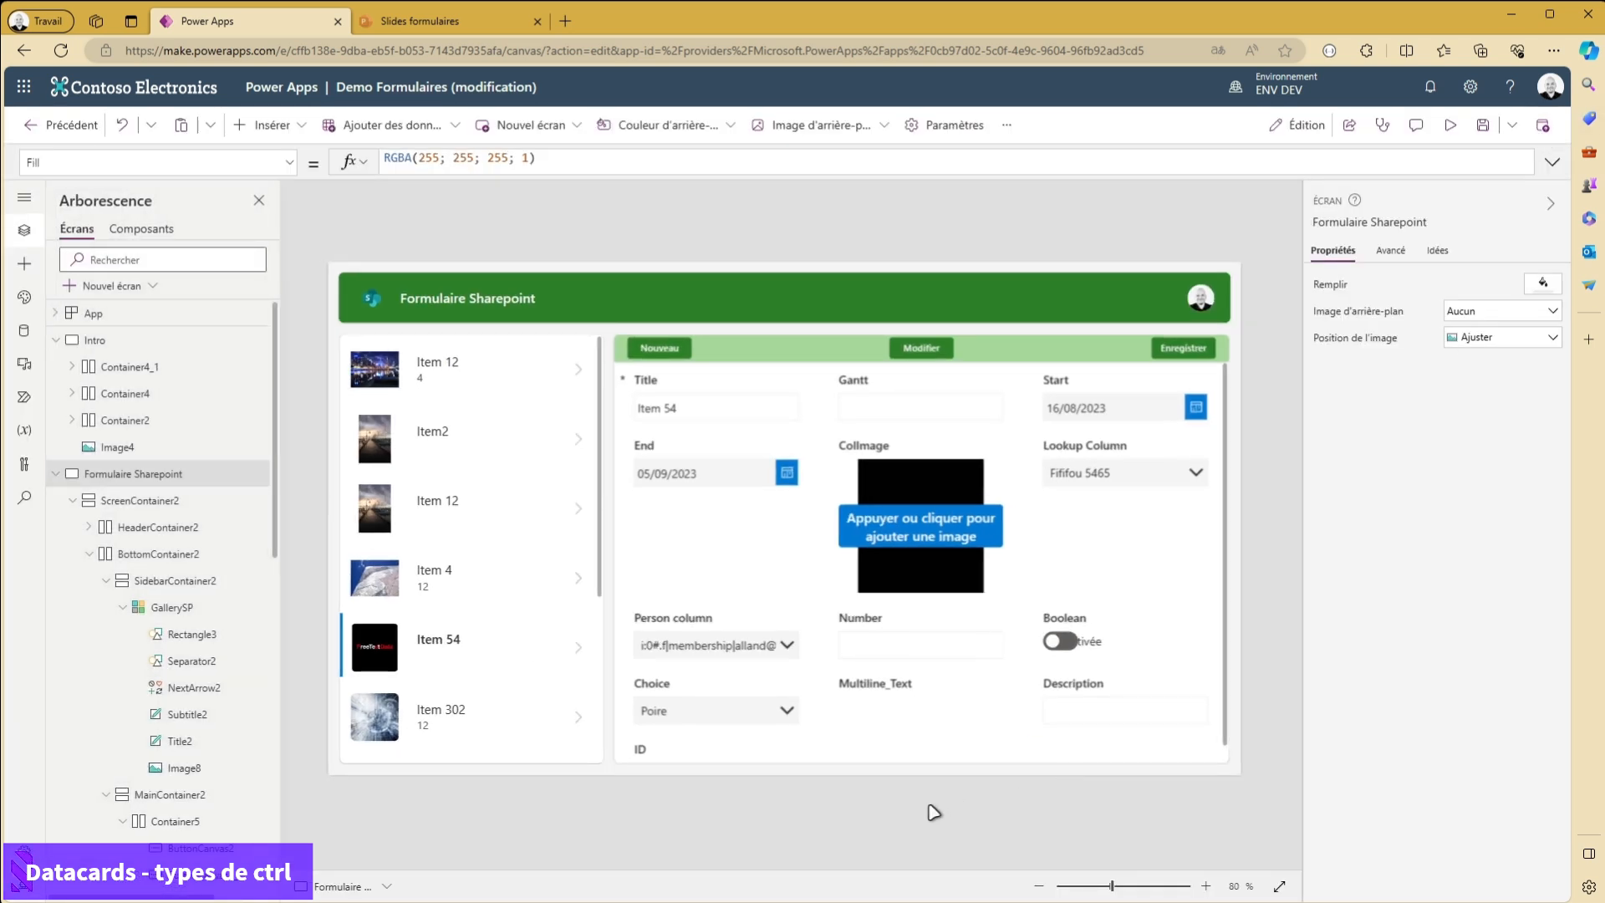
click(886, 698)
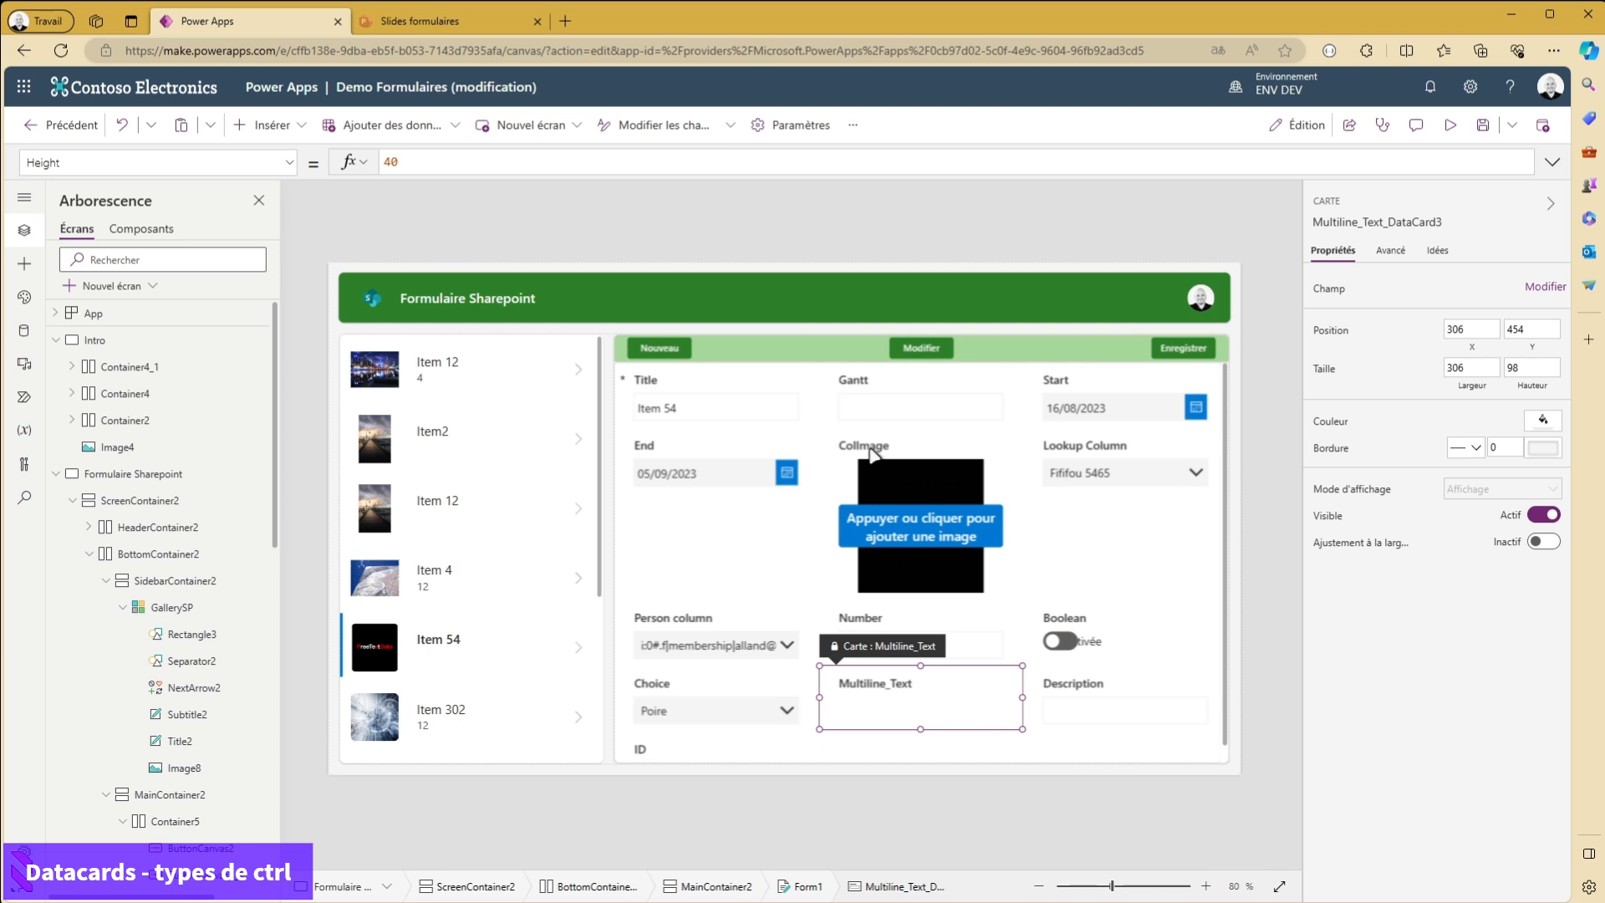
- Set the Title field's control type to Afficher le texte
click(682, 415)
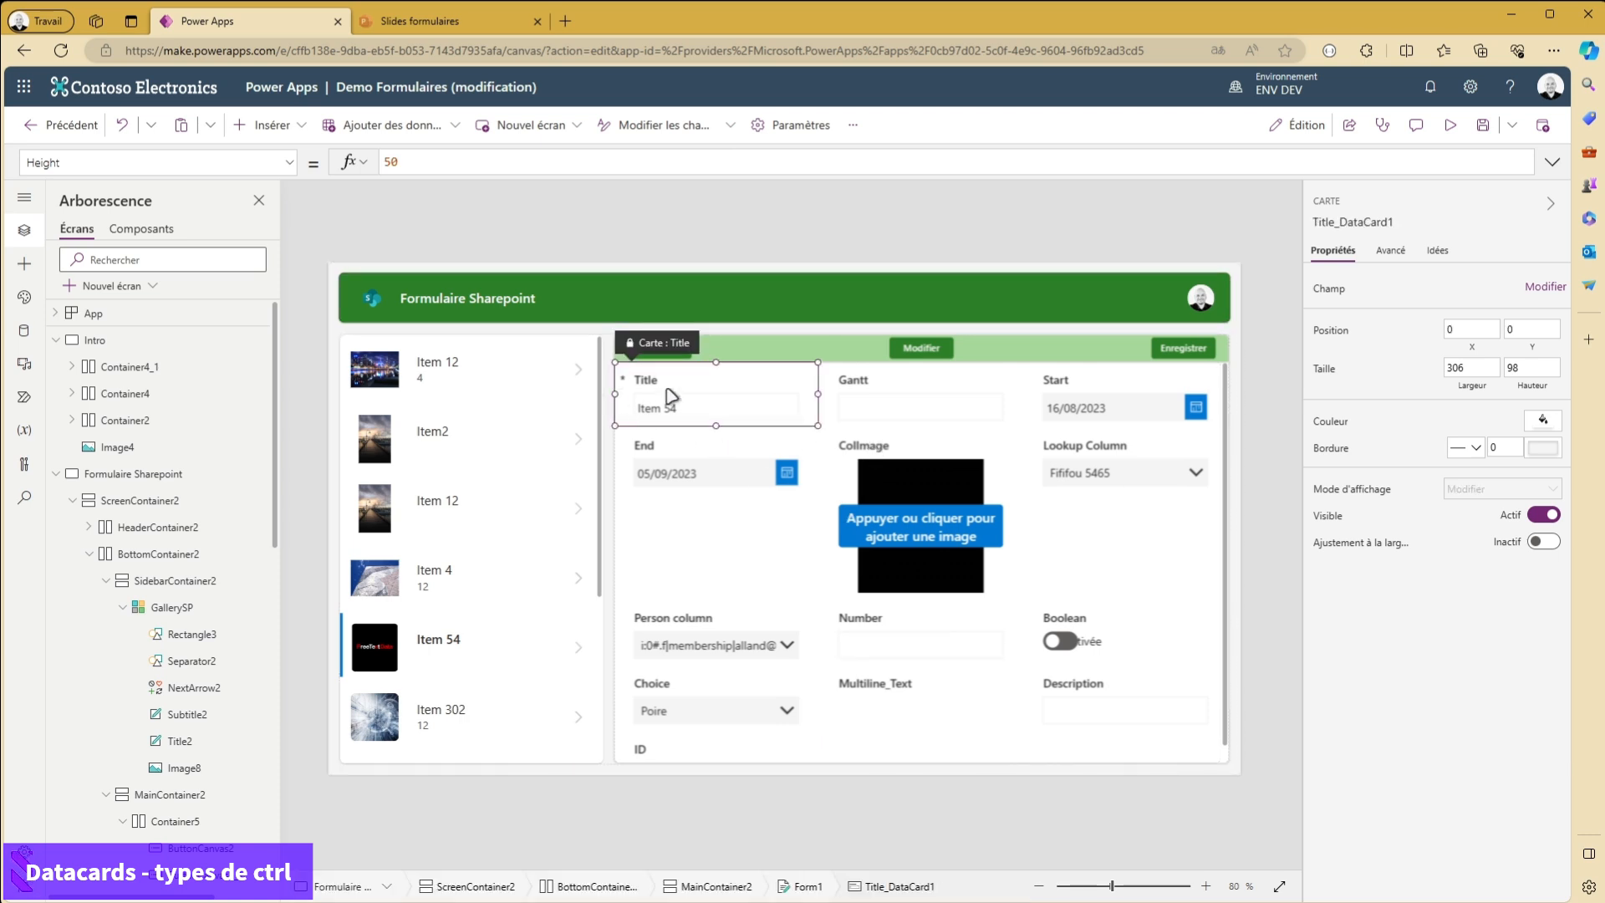
click(1545, 286)
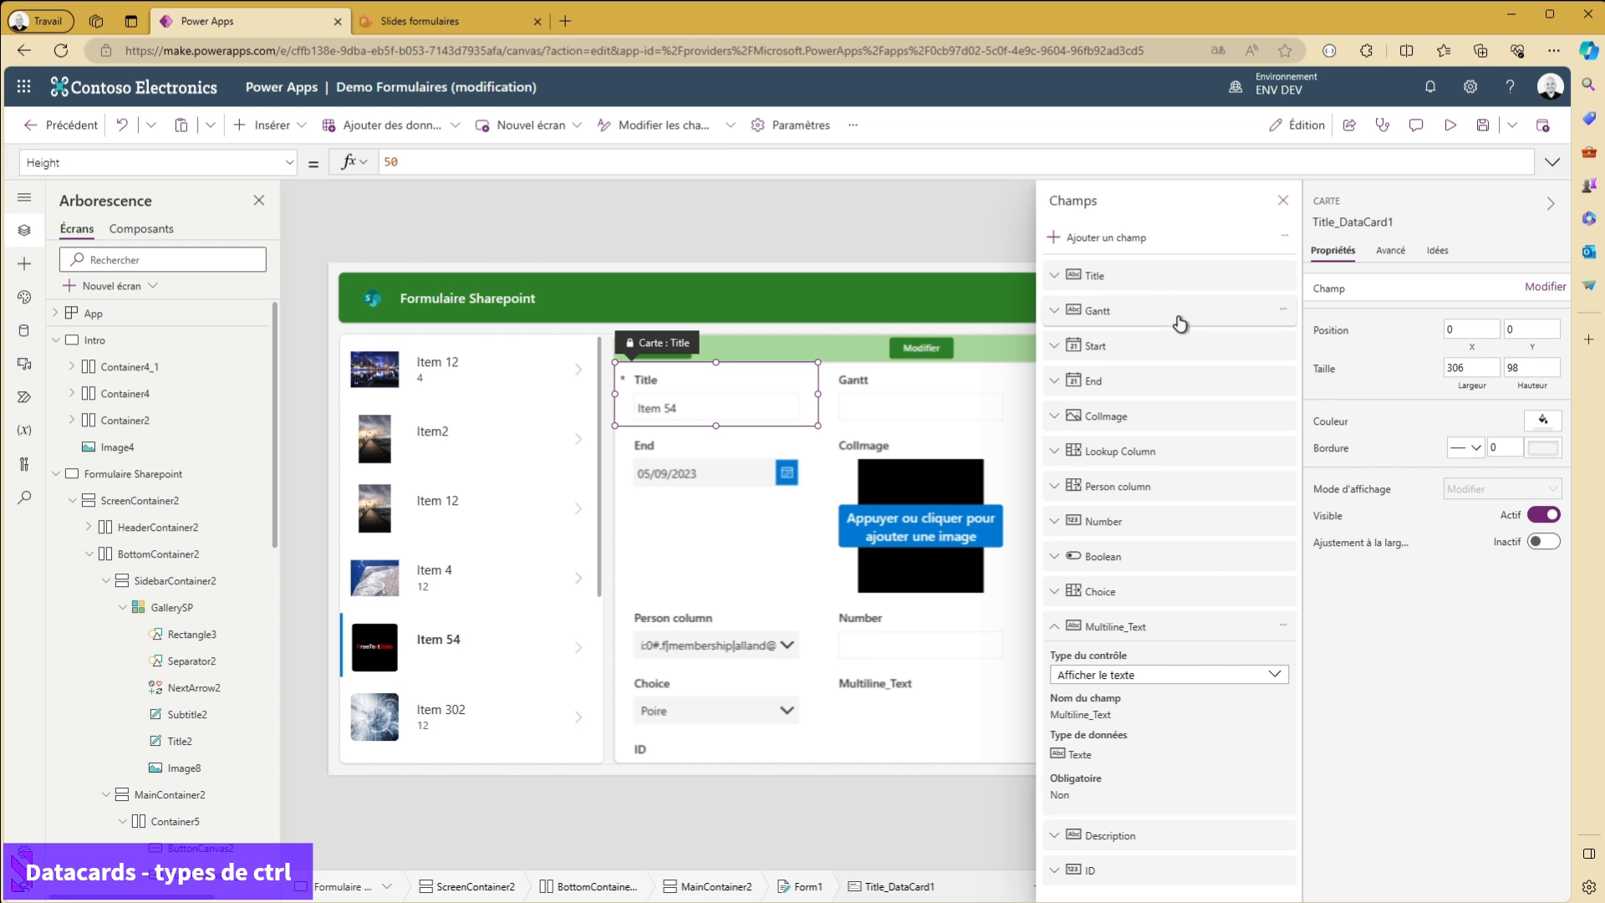
click(1154, 278)
click(1185, 333)
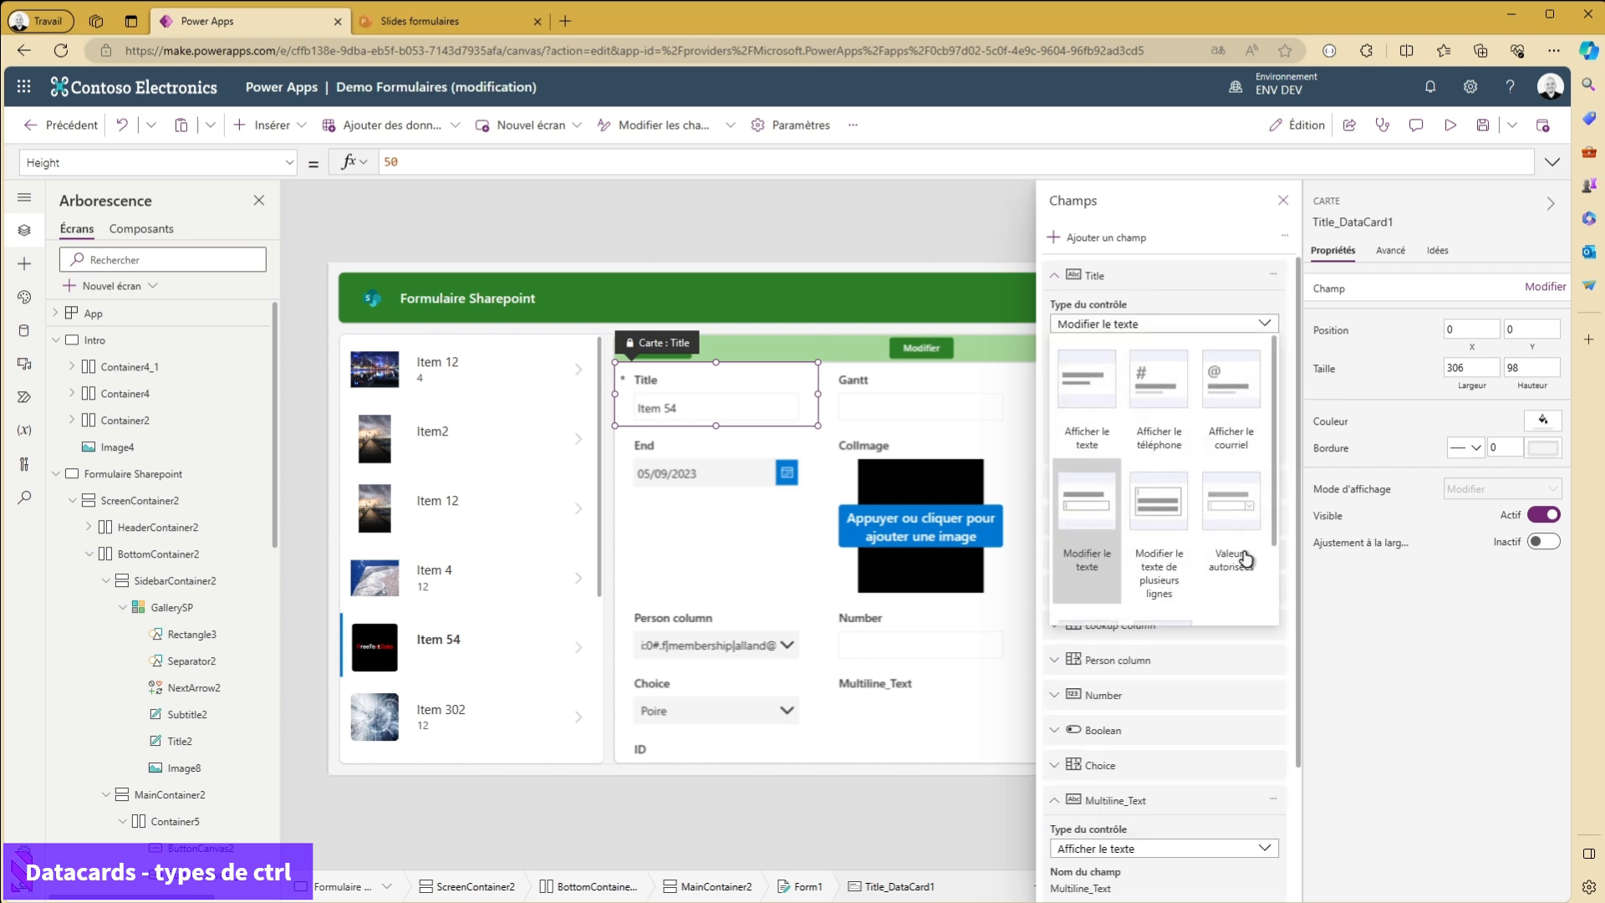
click(1086, 388)
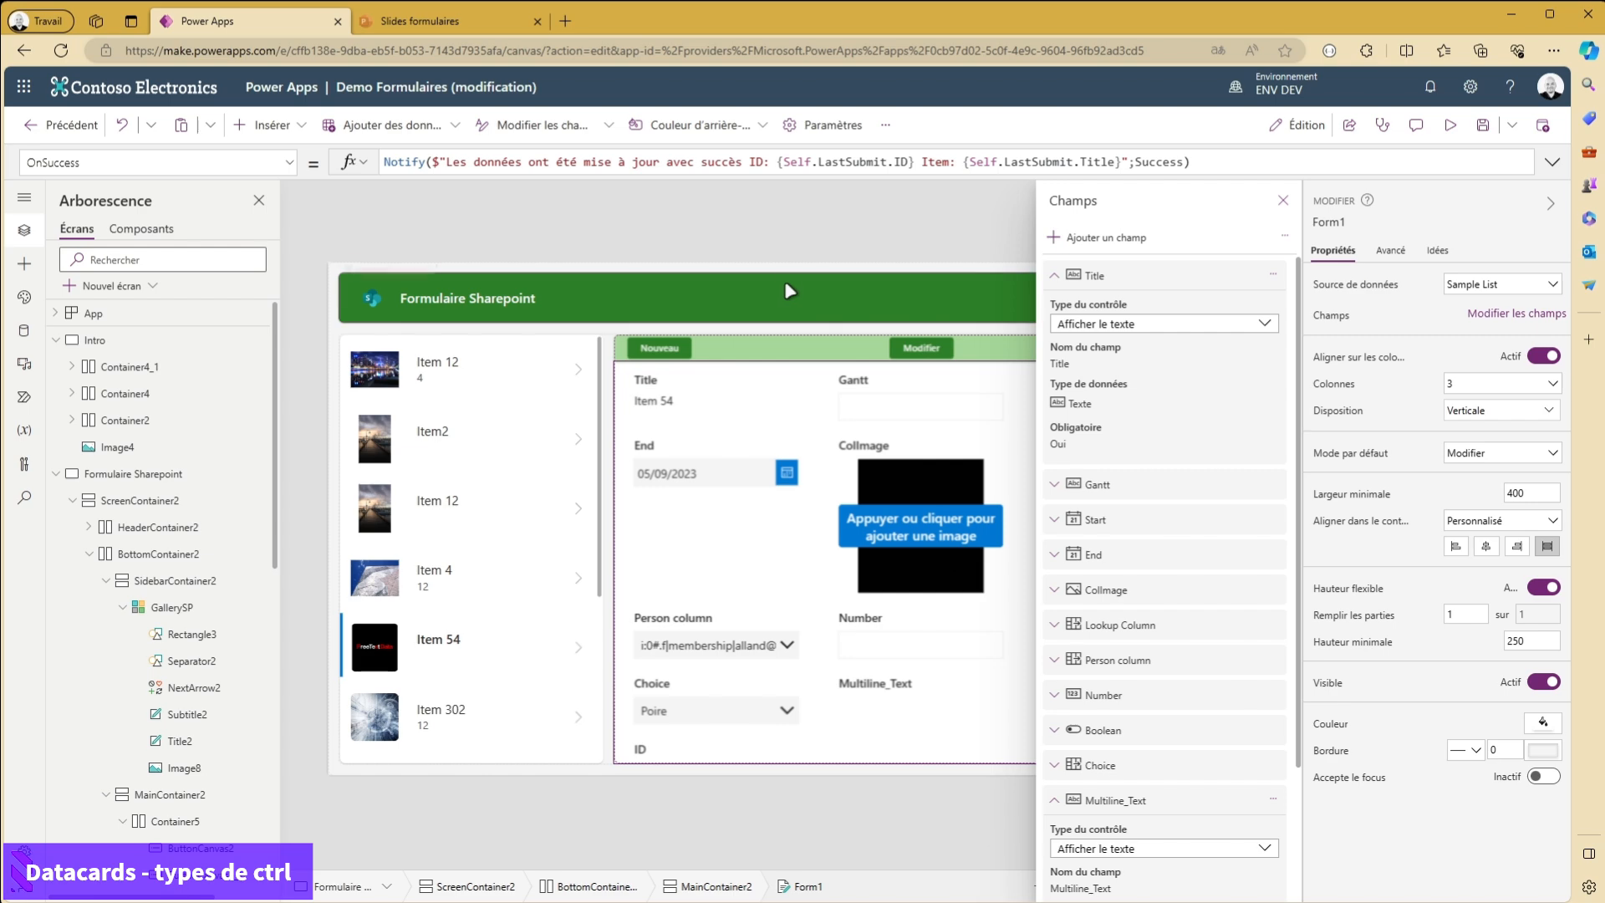
- Preview the app and check Item 4's Title field in view and edit modes, and close the preview
click(1450, 124)
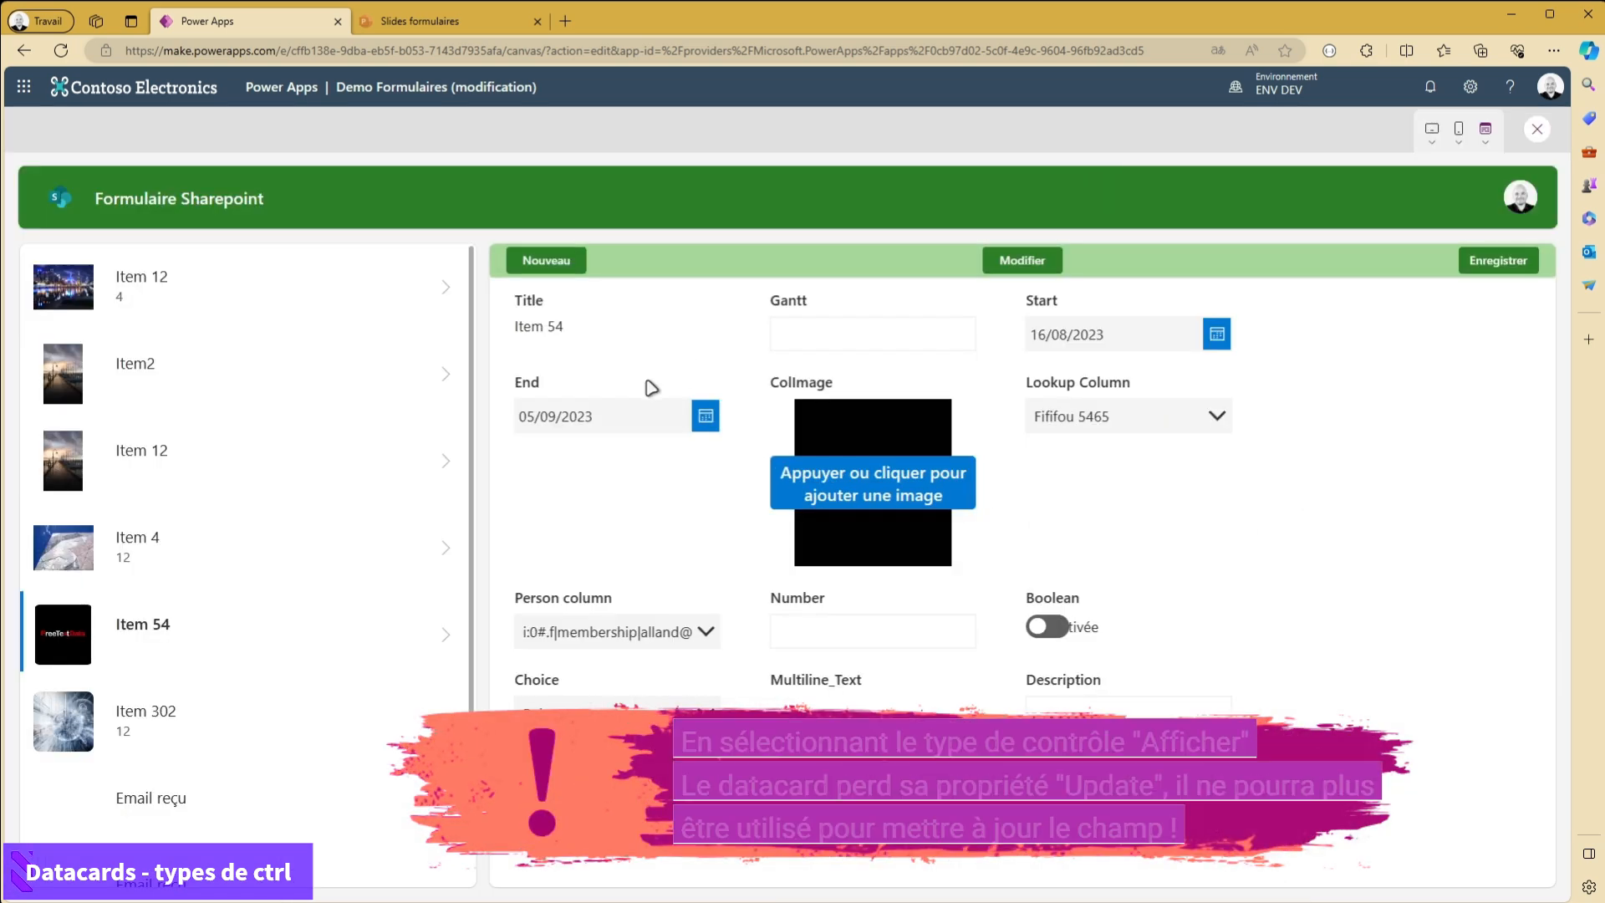
click(452, 546)
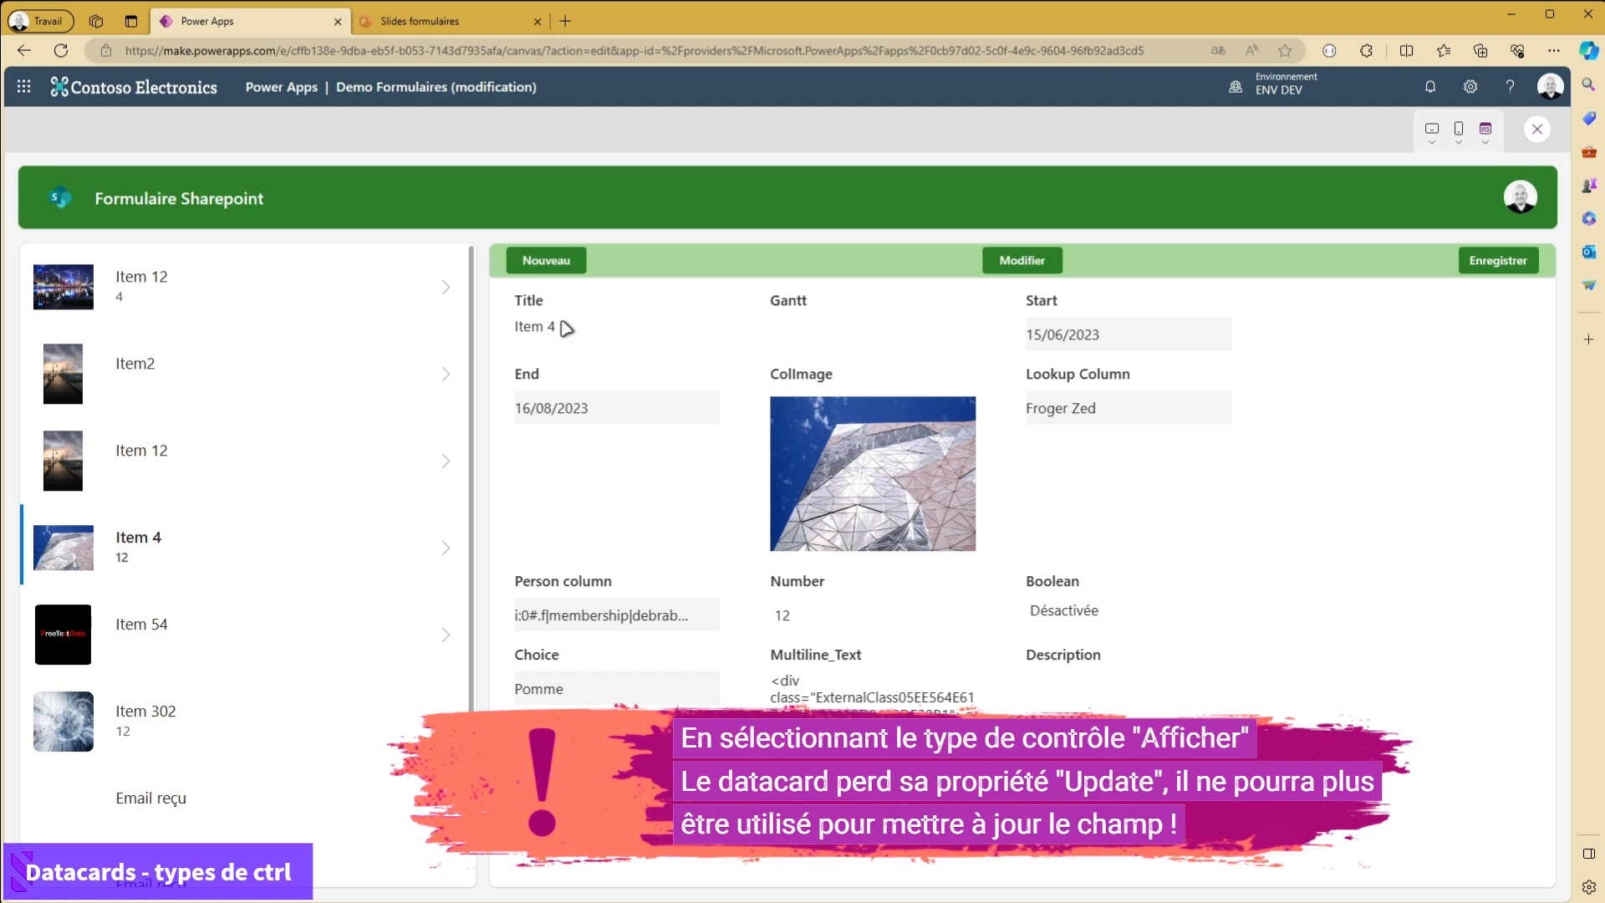
drag(577, 326, 513, 295)
click(1022, 260)
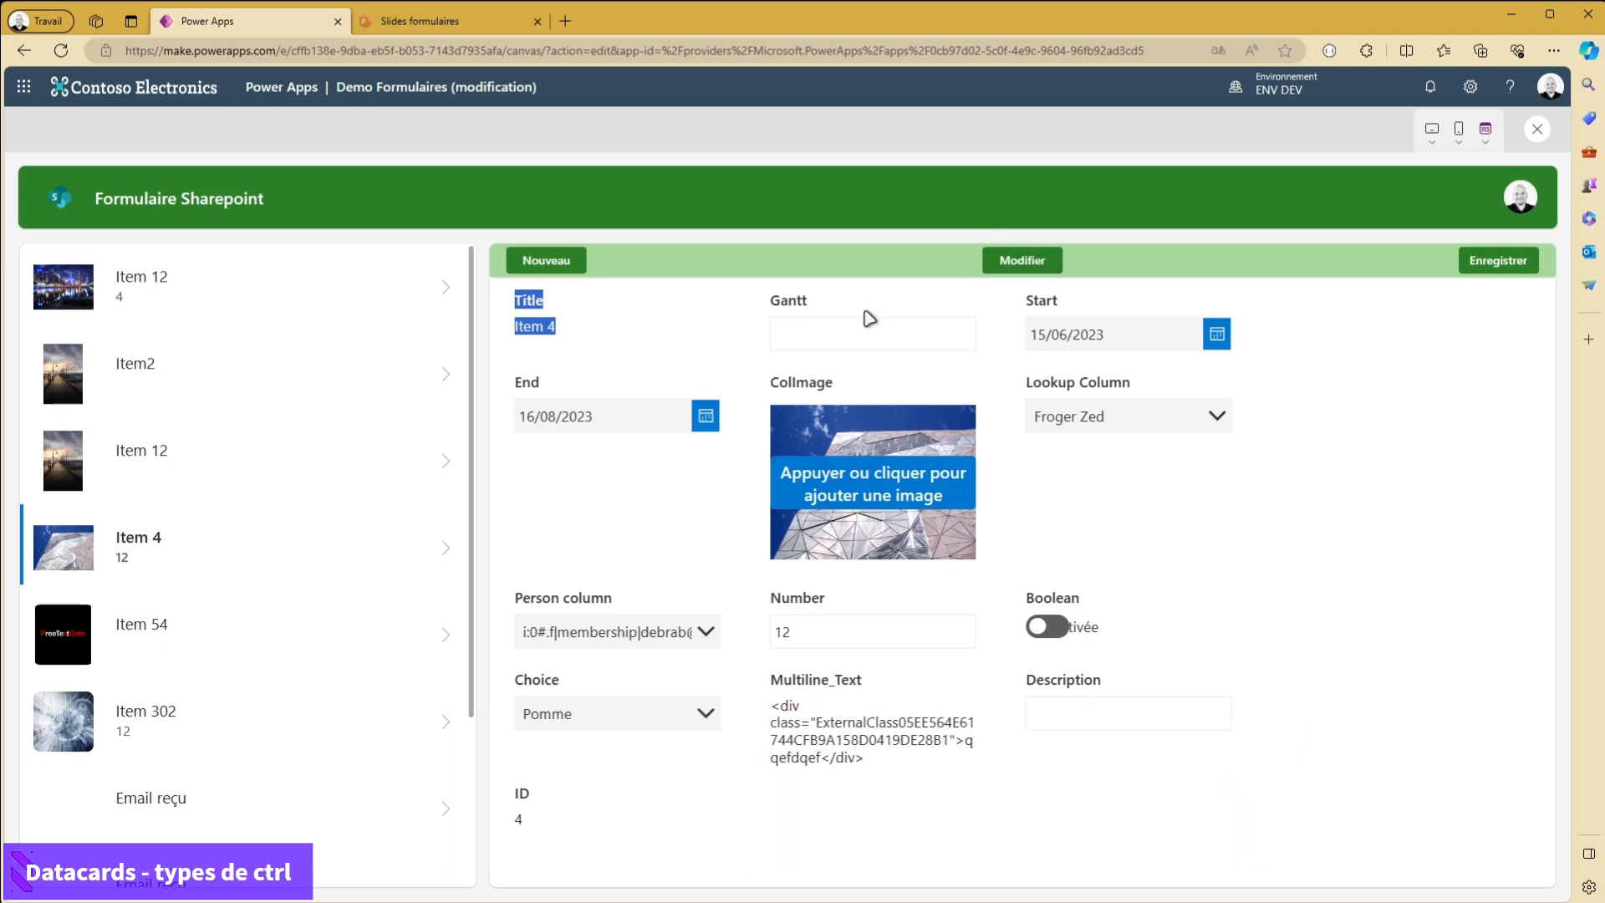
click(848, 337)
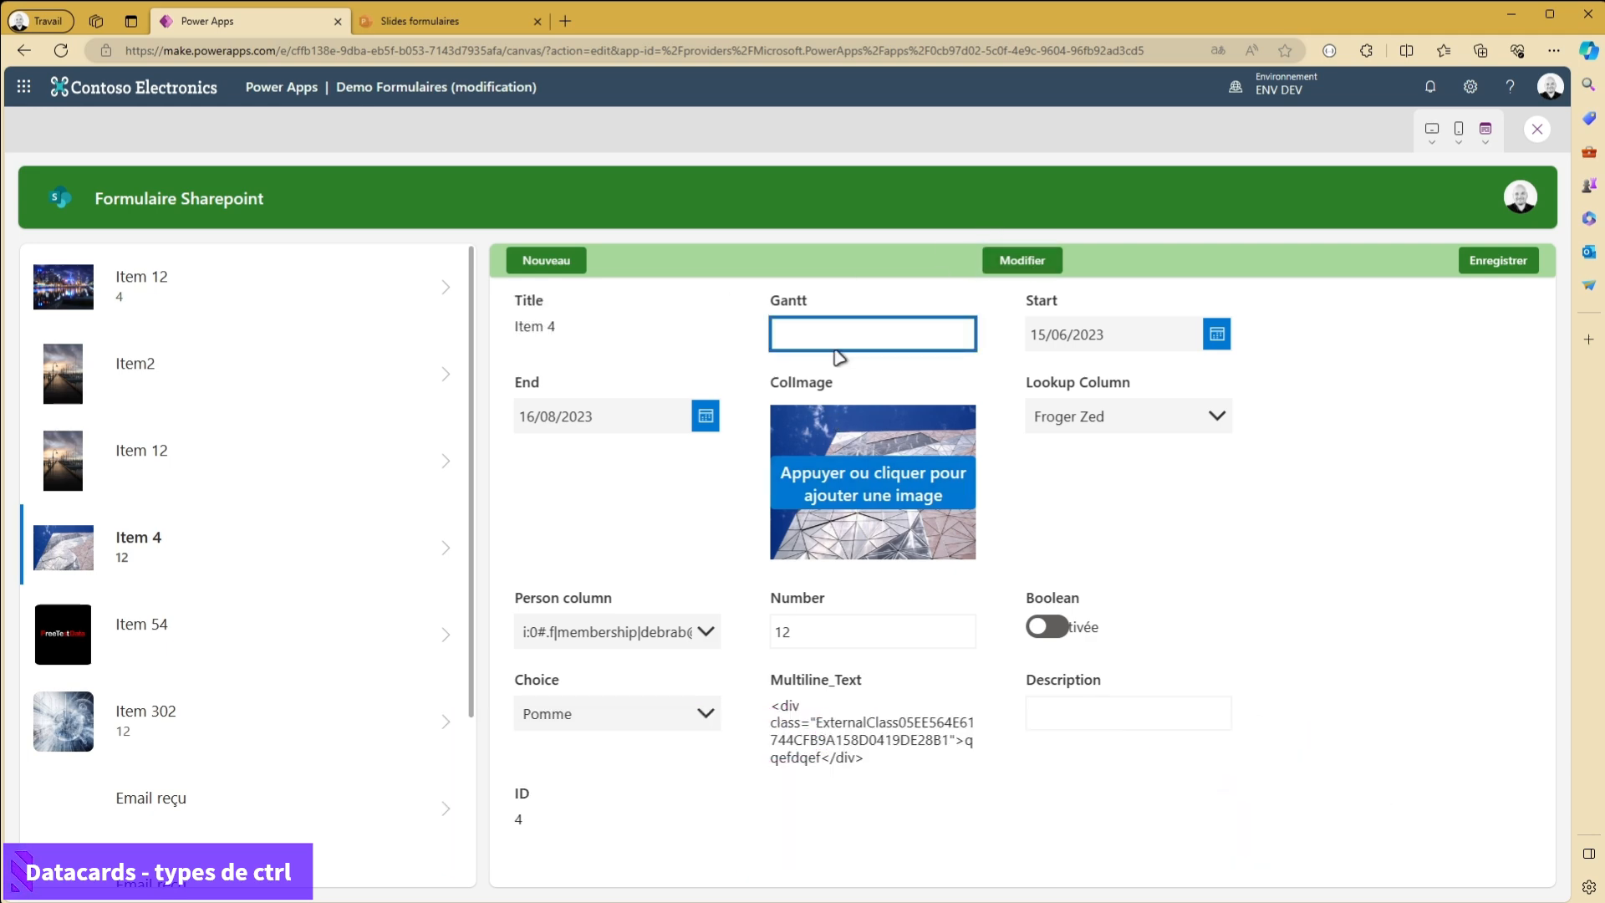
click(1538, 129)
- Restore the Title field's control type to Modifier le texte
click(719, 413)
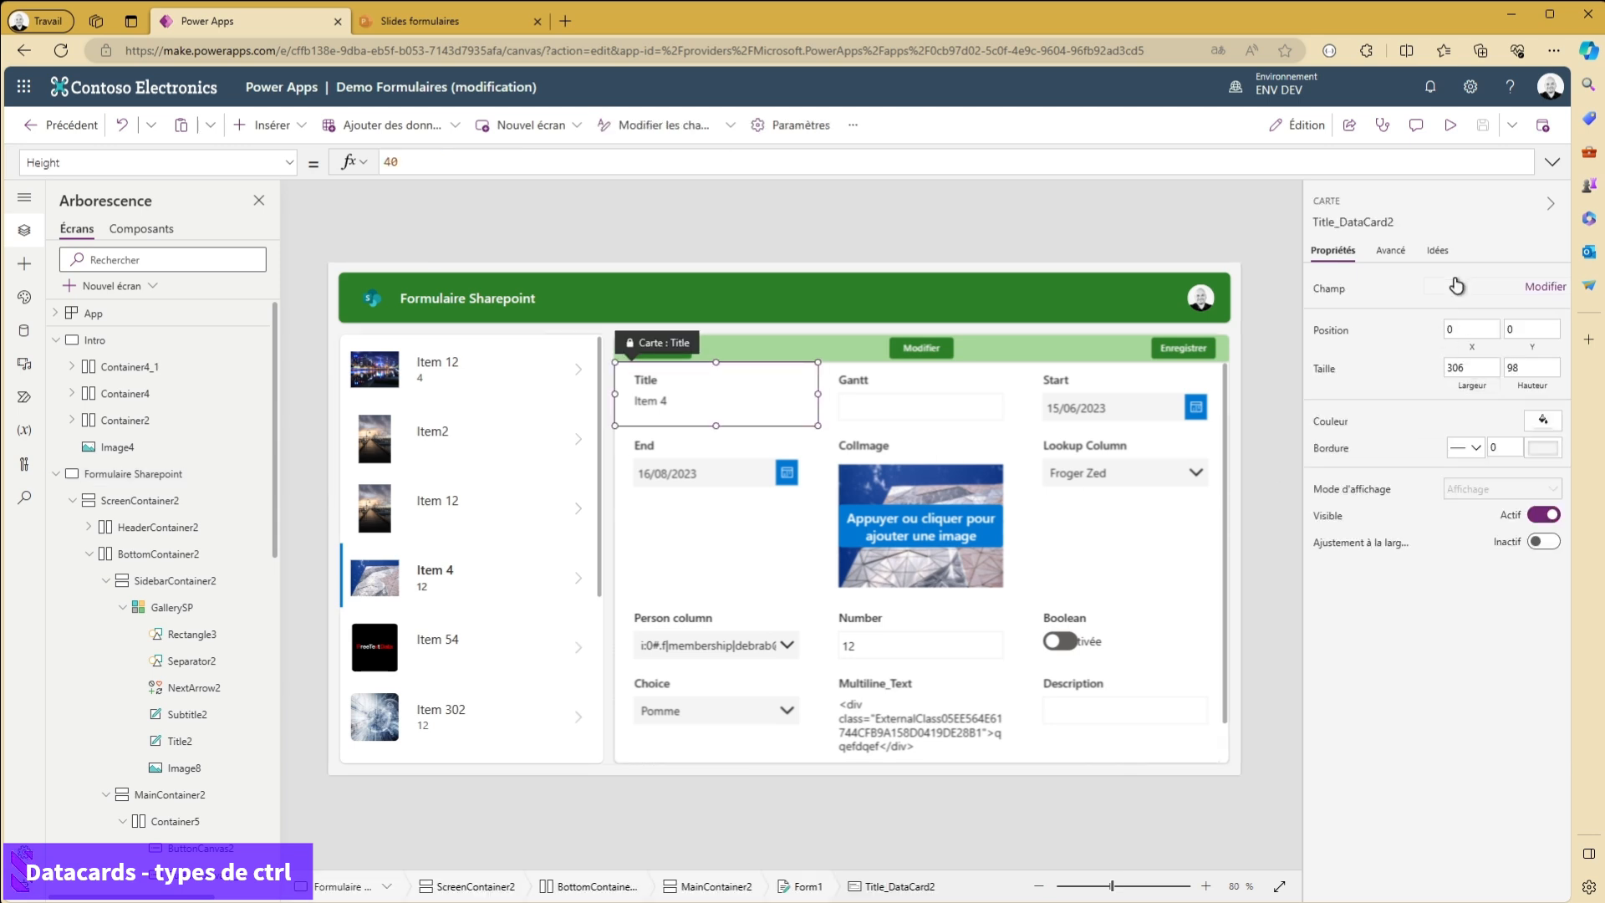
click(1544, 286)
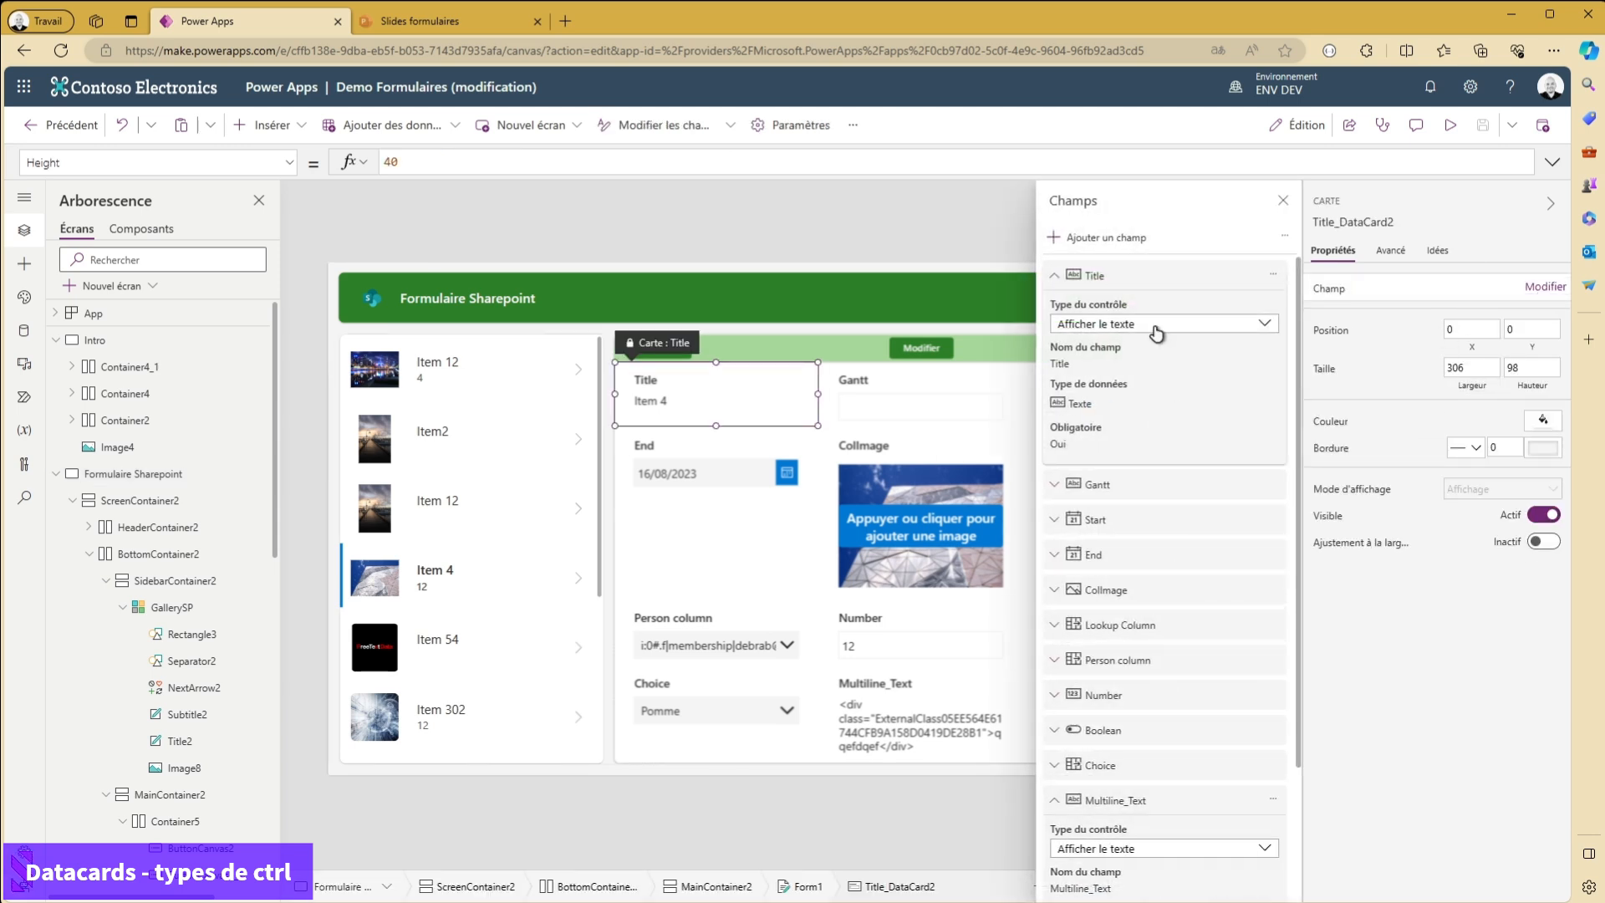
click(1261, 322)
click(1090, 527)
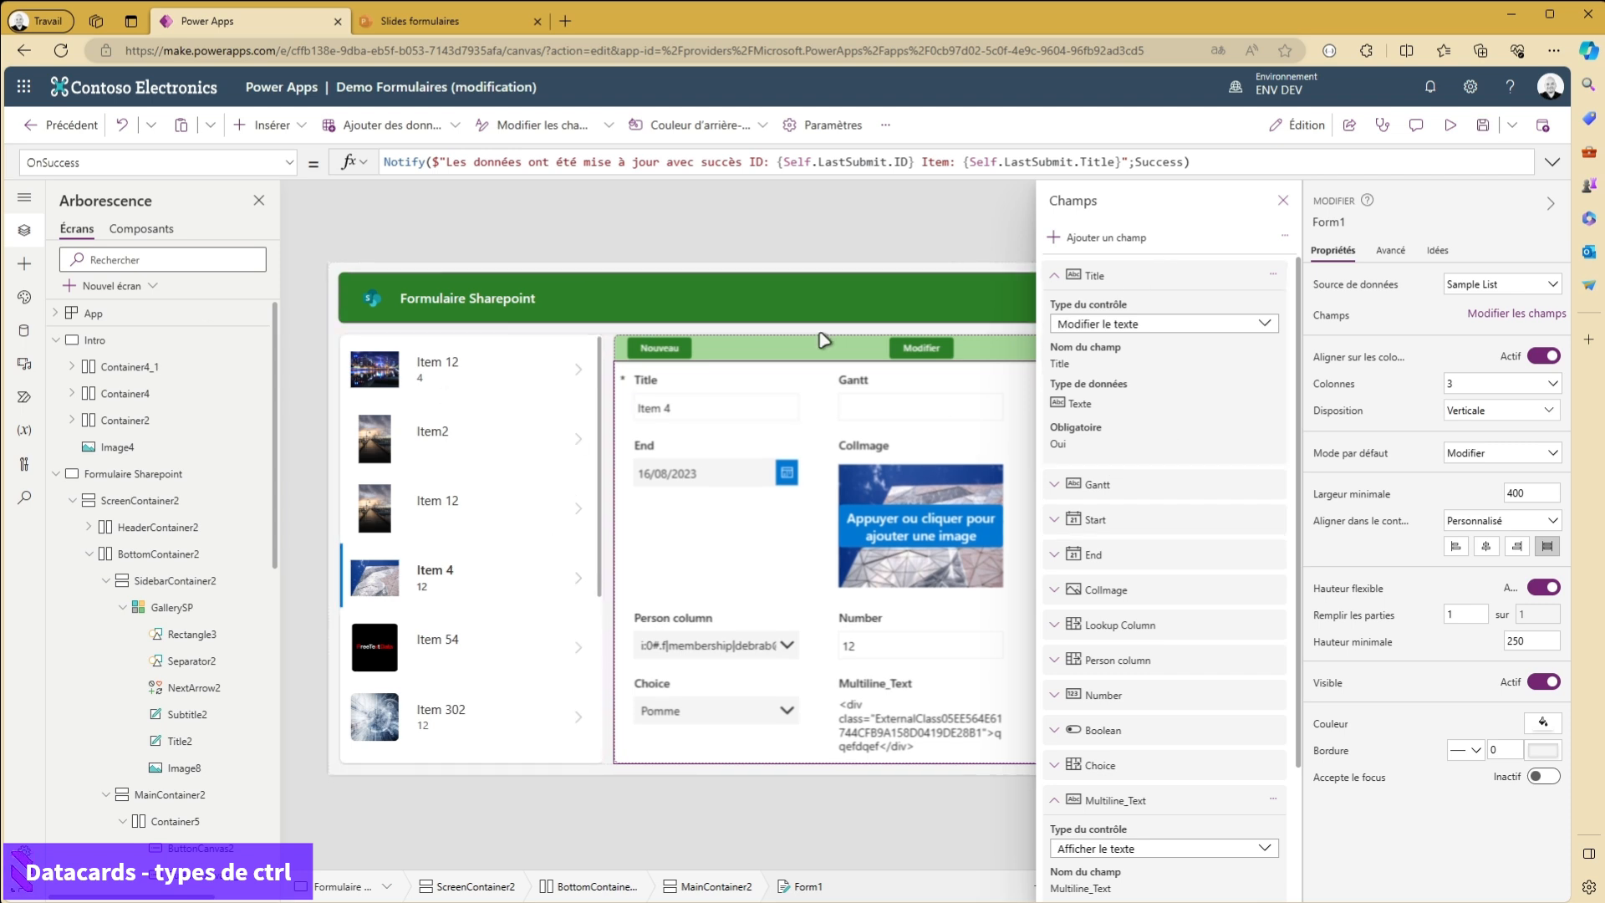
- Close the field settings and unlock the Title card so its advanced properties can be edited
click(716, 394)
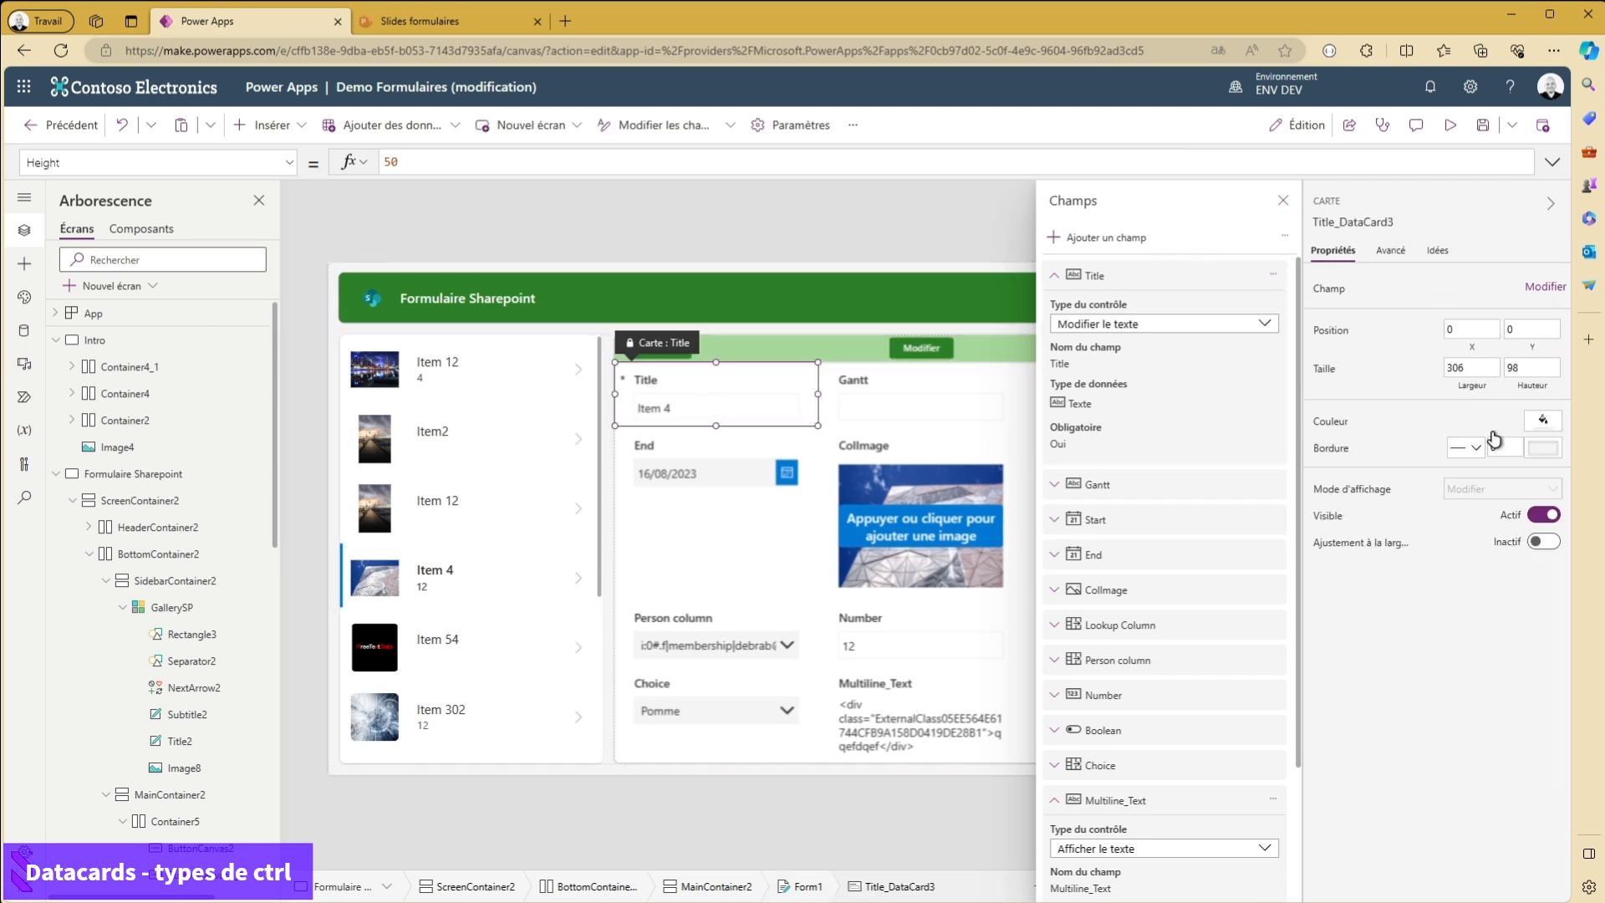
click(1391, 250)
click(1283, 201)
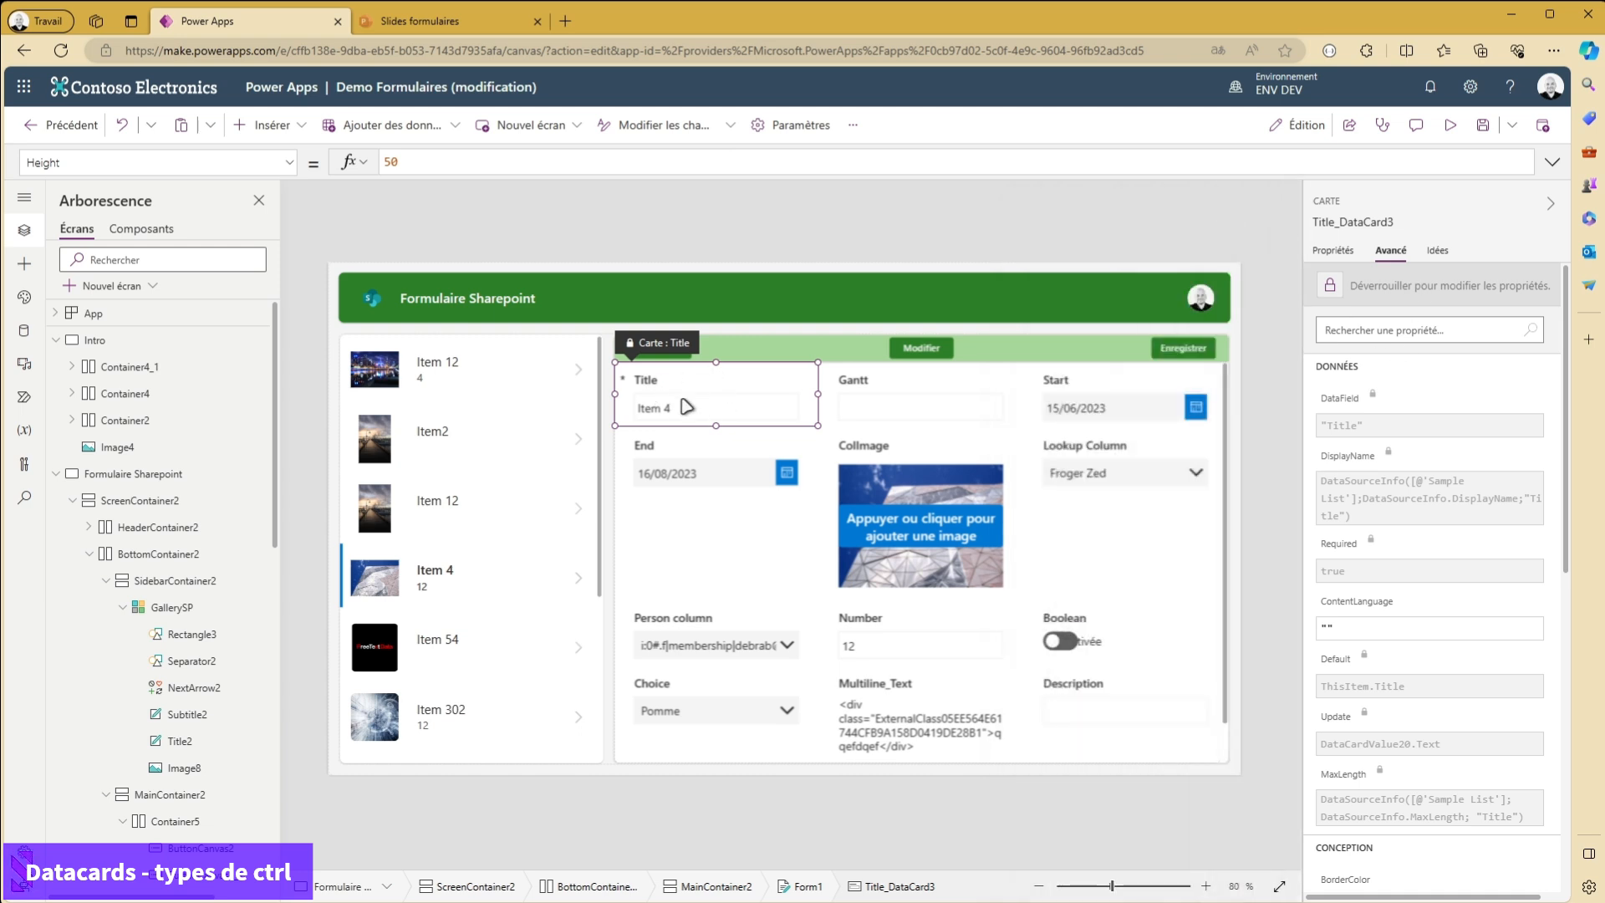
click(1421, 284)
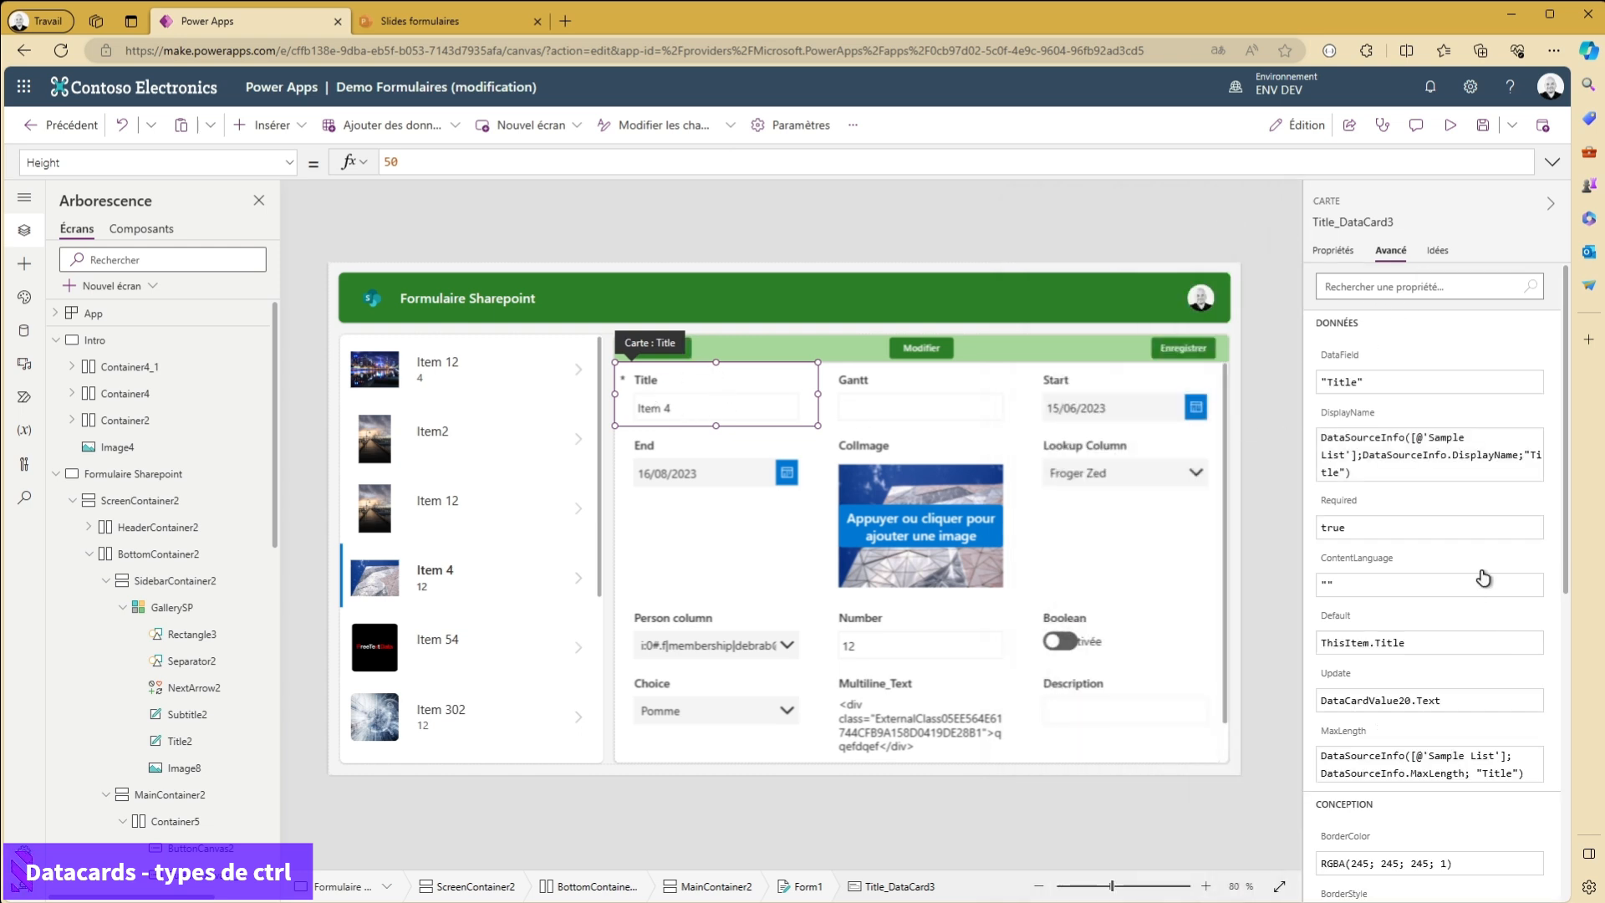
- Examine the Title card's advanced properties, including its MaxLength formula
scroll(1435, 435, down, 2)
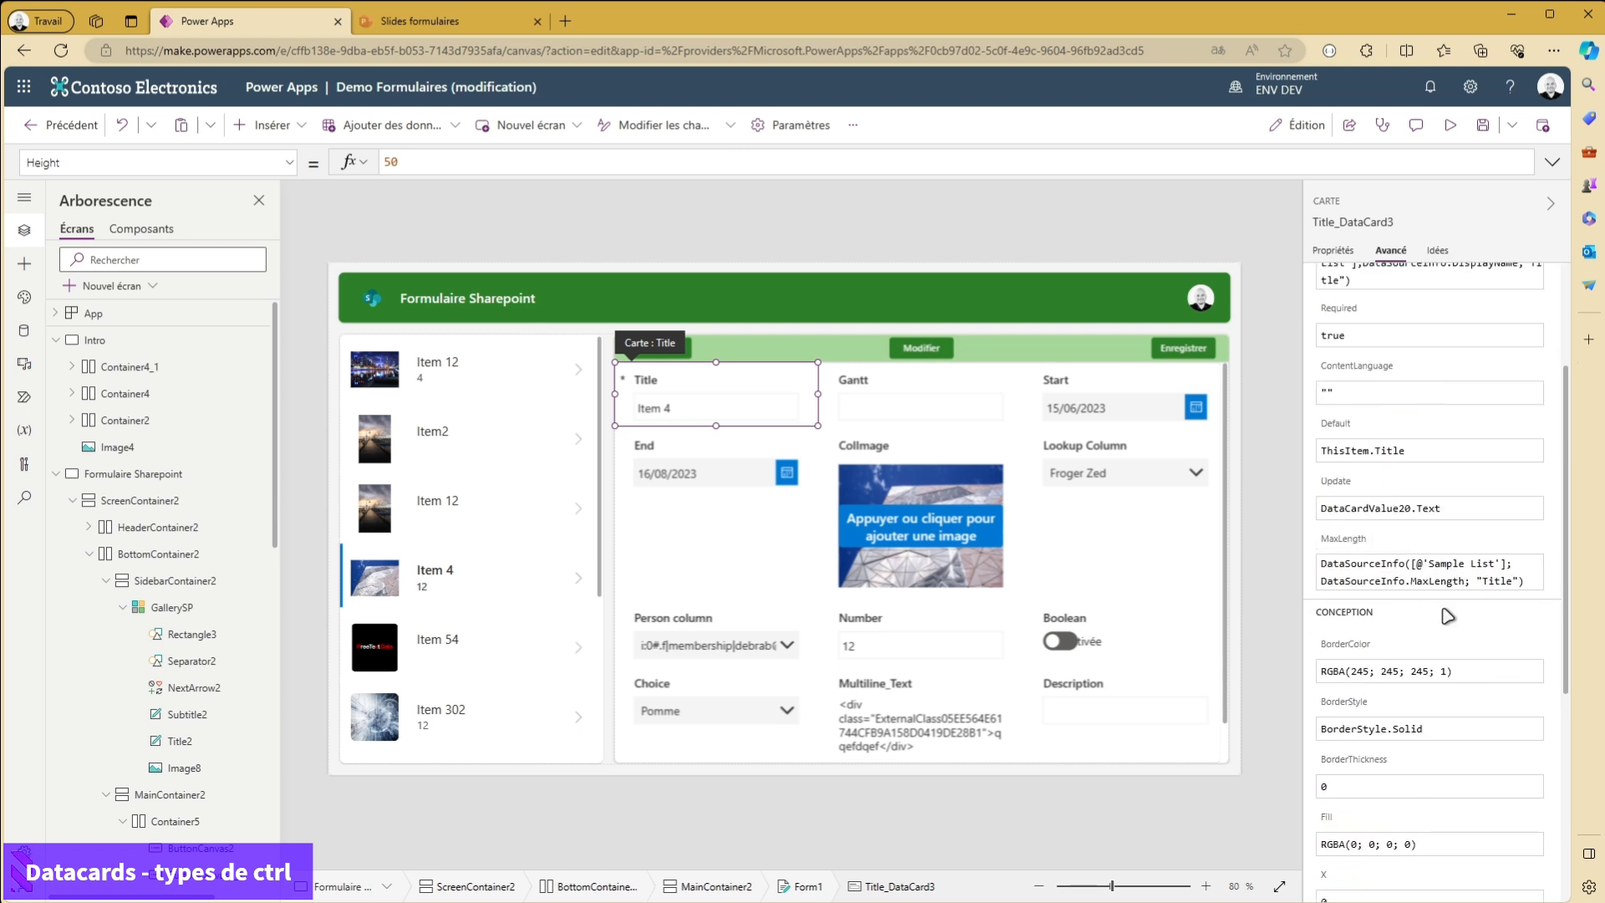
click(1405, 570)
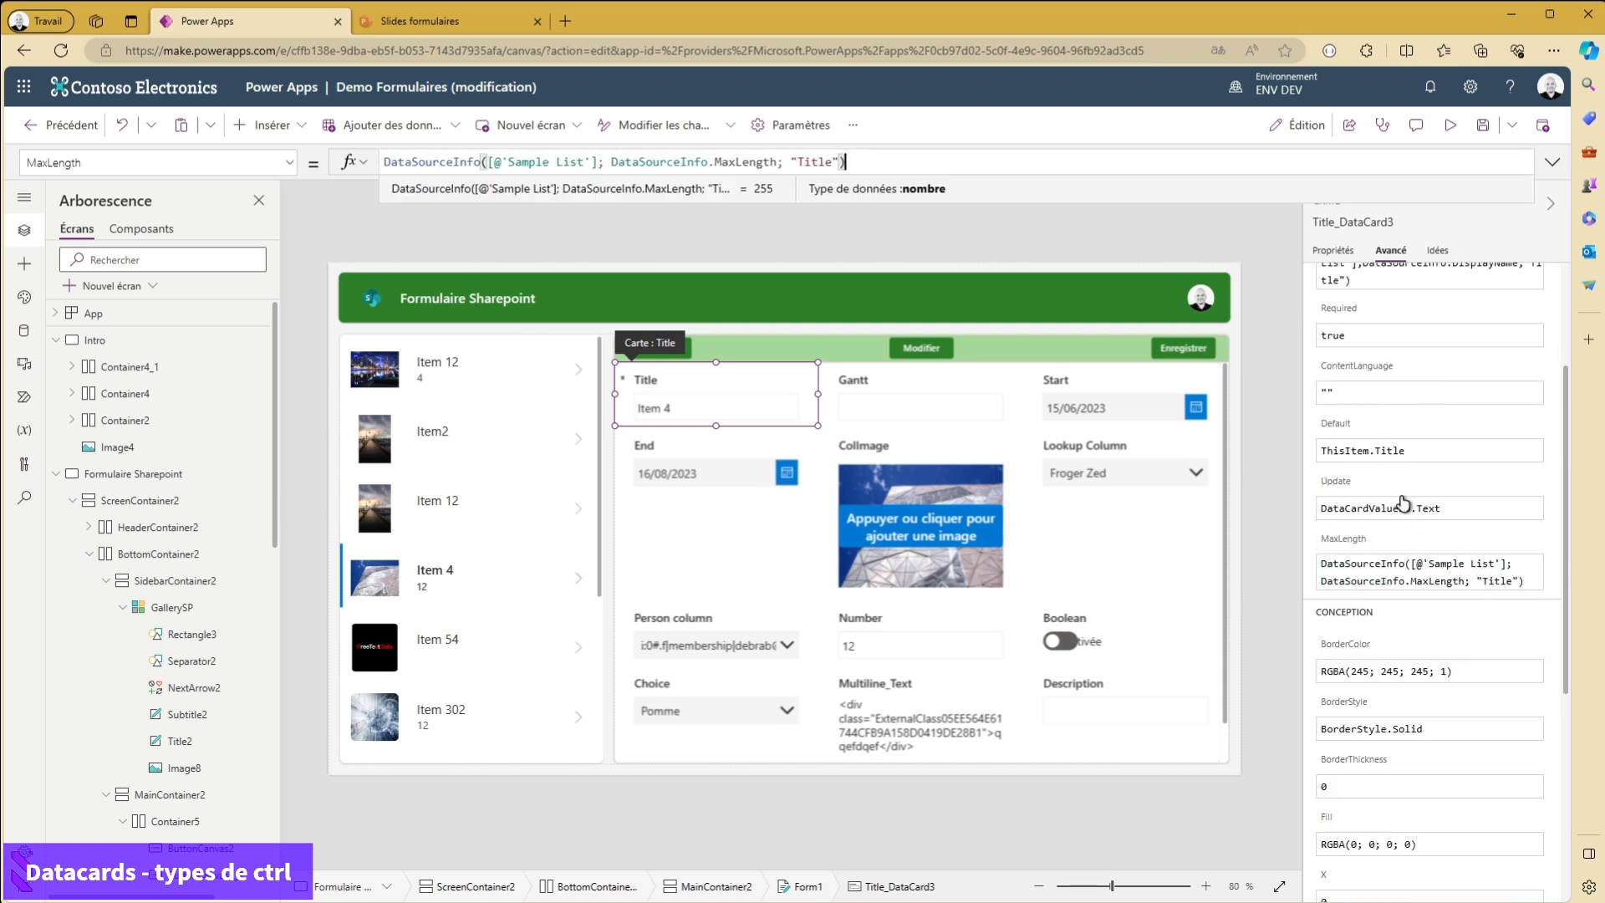
scroll(1478, 554, up, 2)
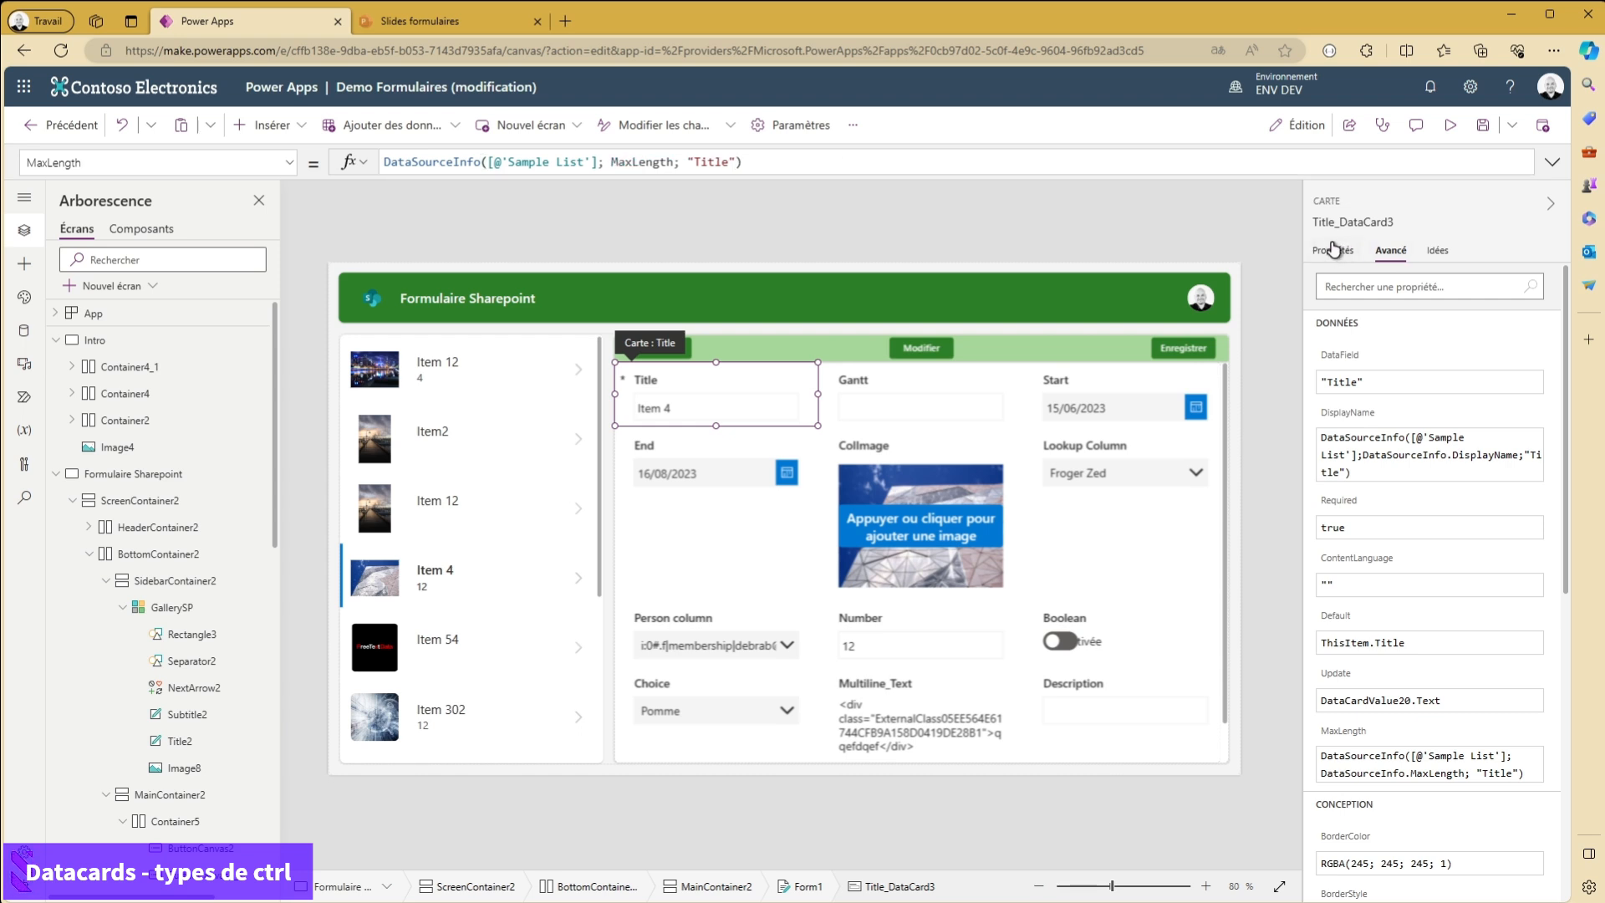
click(1333, 249)
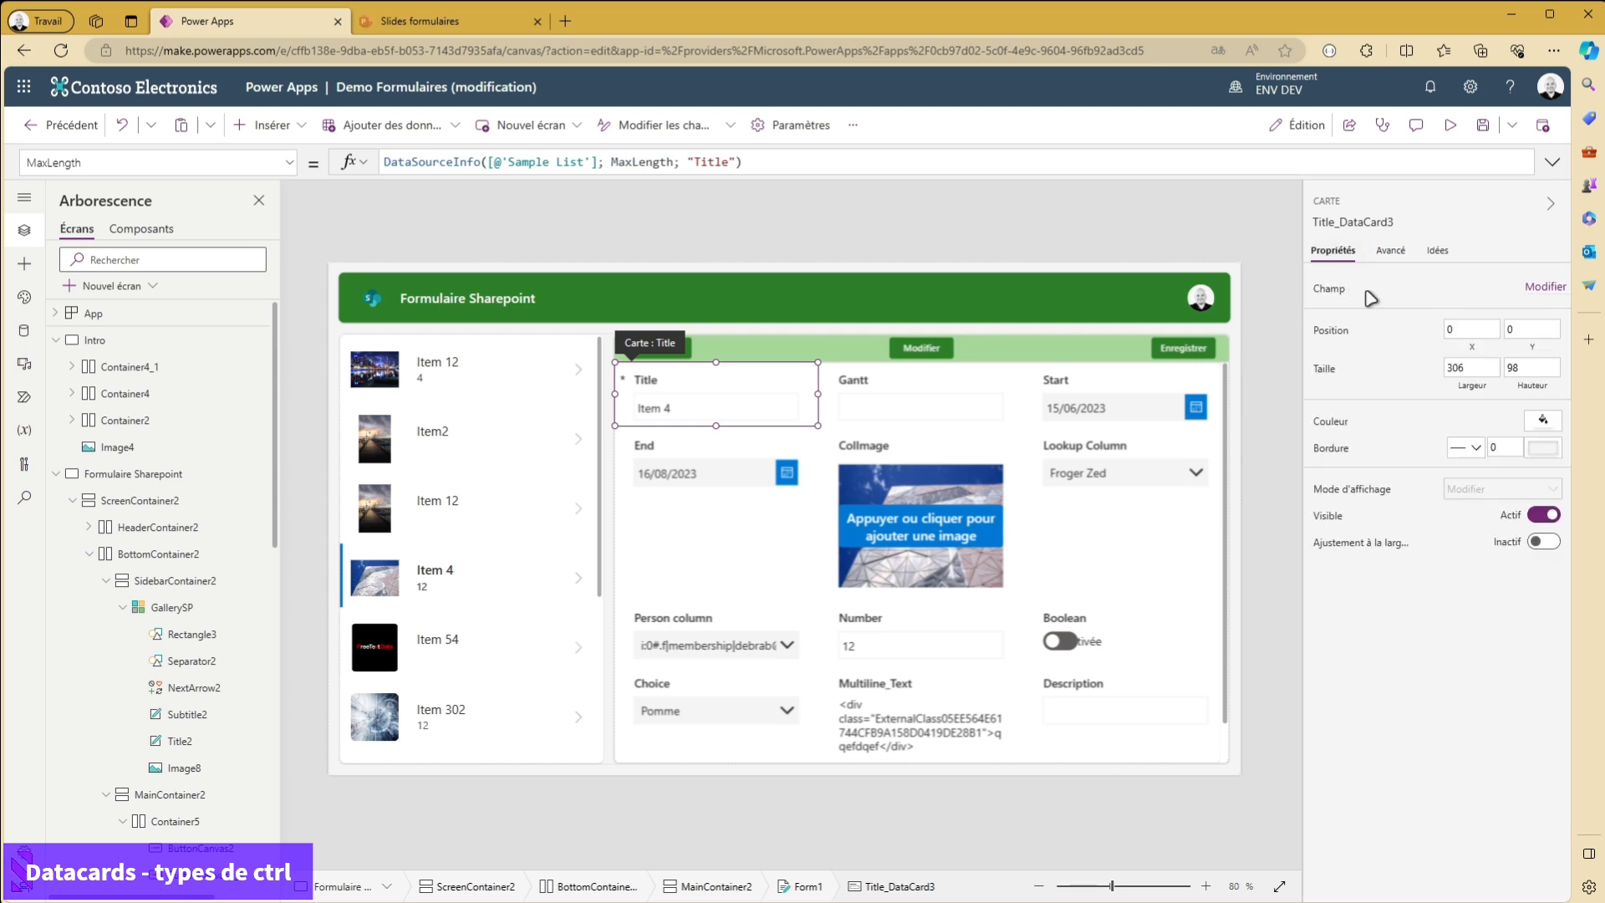
- Examine the customized Title card's field settings and compare them with the control types offered for the Multiline_Text field
click(1544, 287)
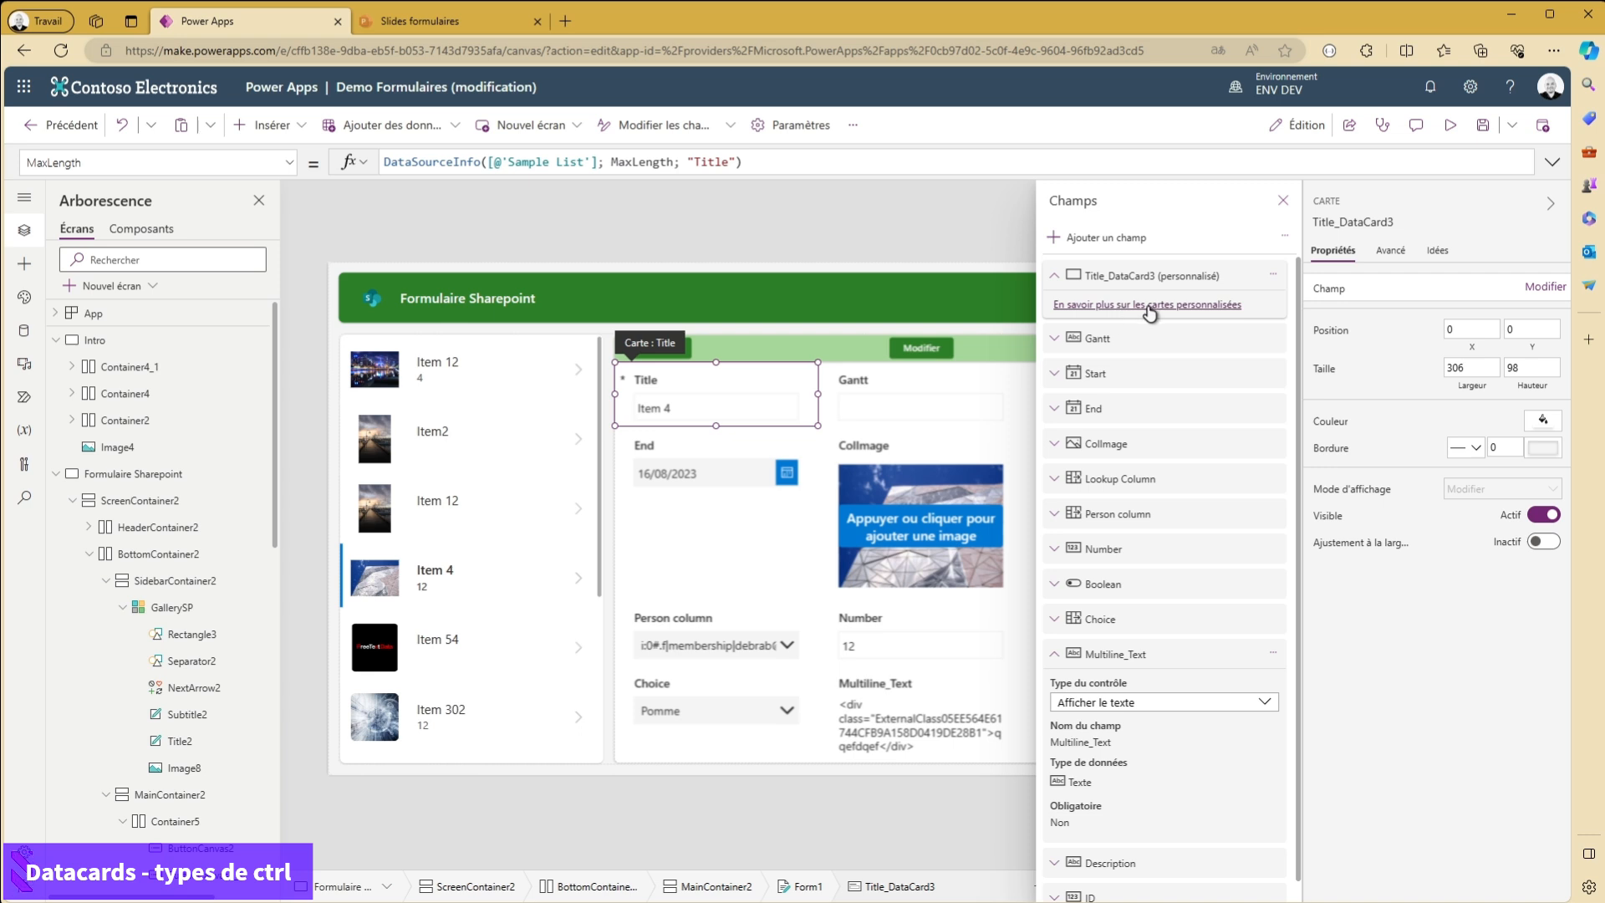
click(1238, 281)
click(1238, 280)
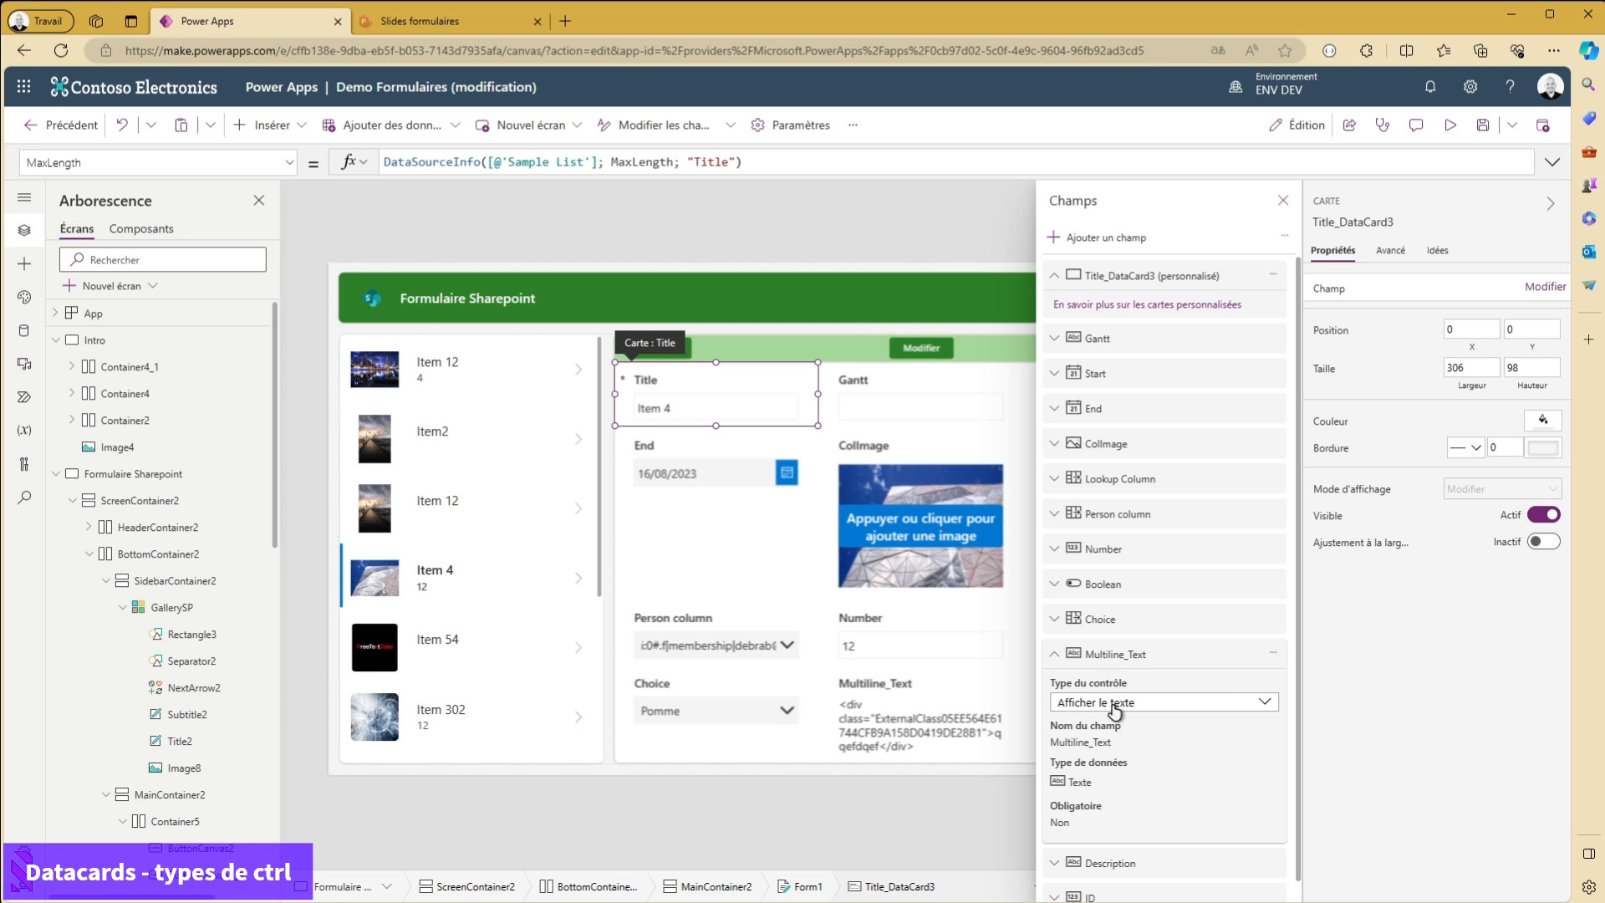
click(1175, 283)
click(1173, 283)
click(1187, 712)
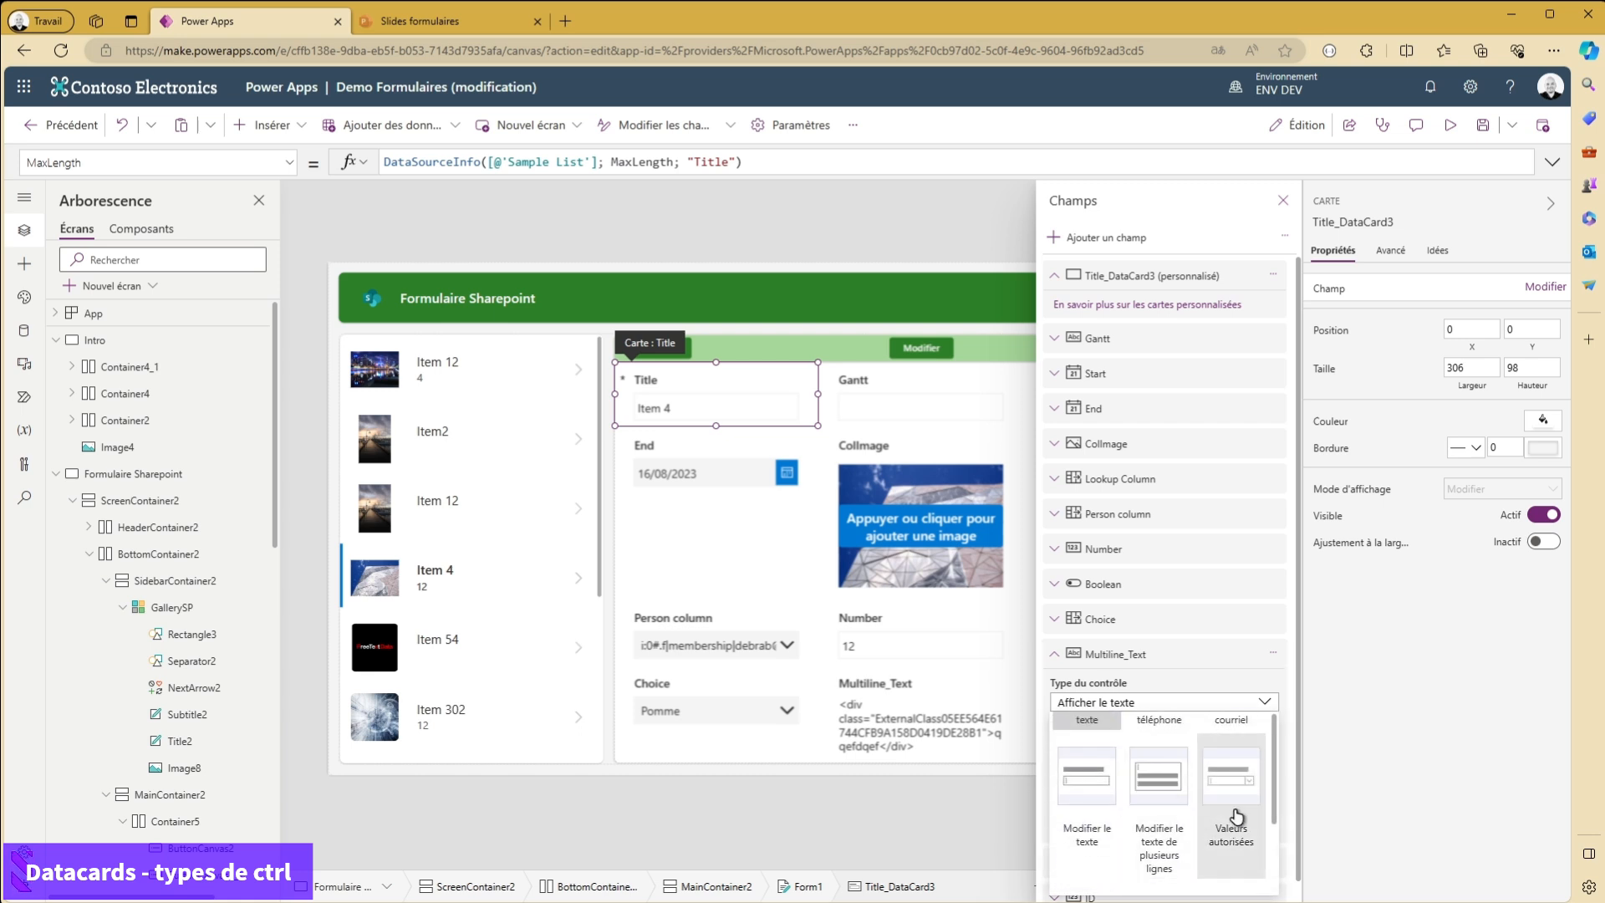
scroll(1107, 807, up, 2)
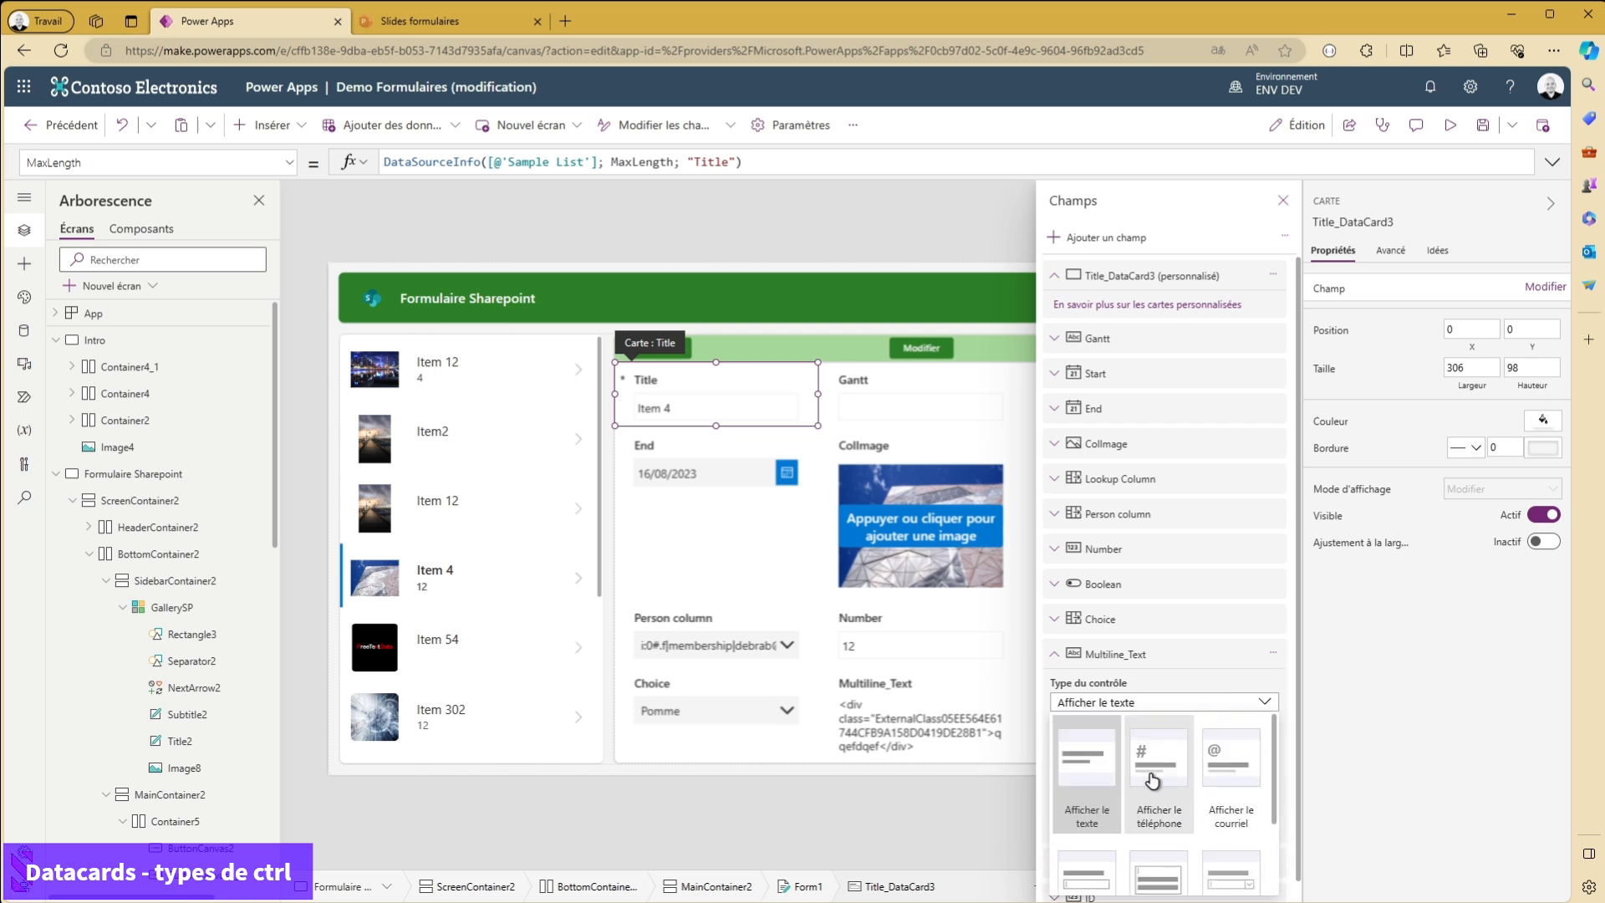
- Close the field settings and examine the advanced properties of the text input inside the Title card
click(684, 416)
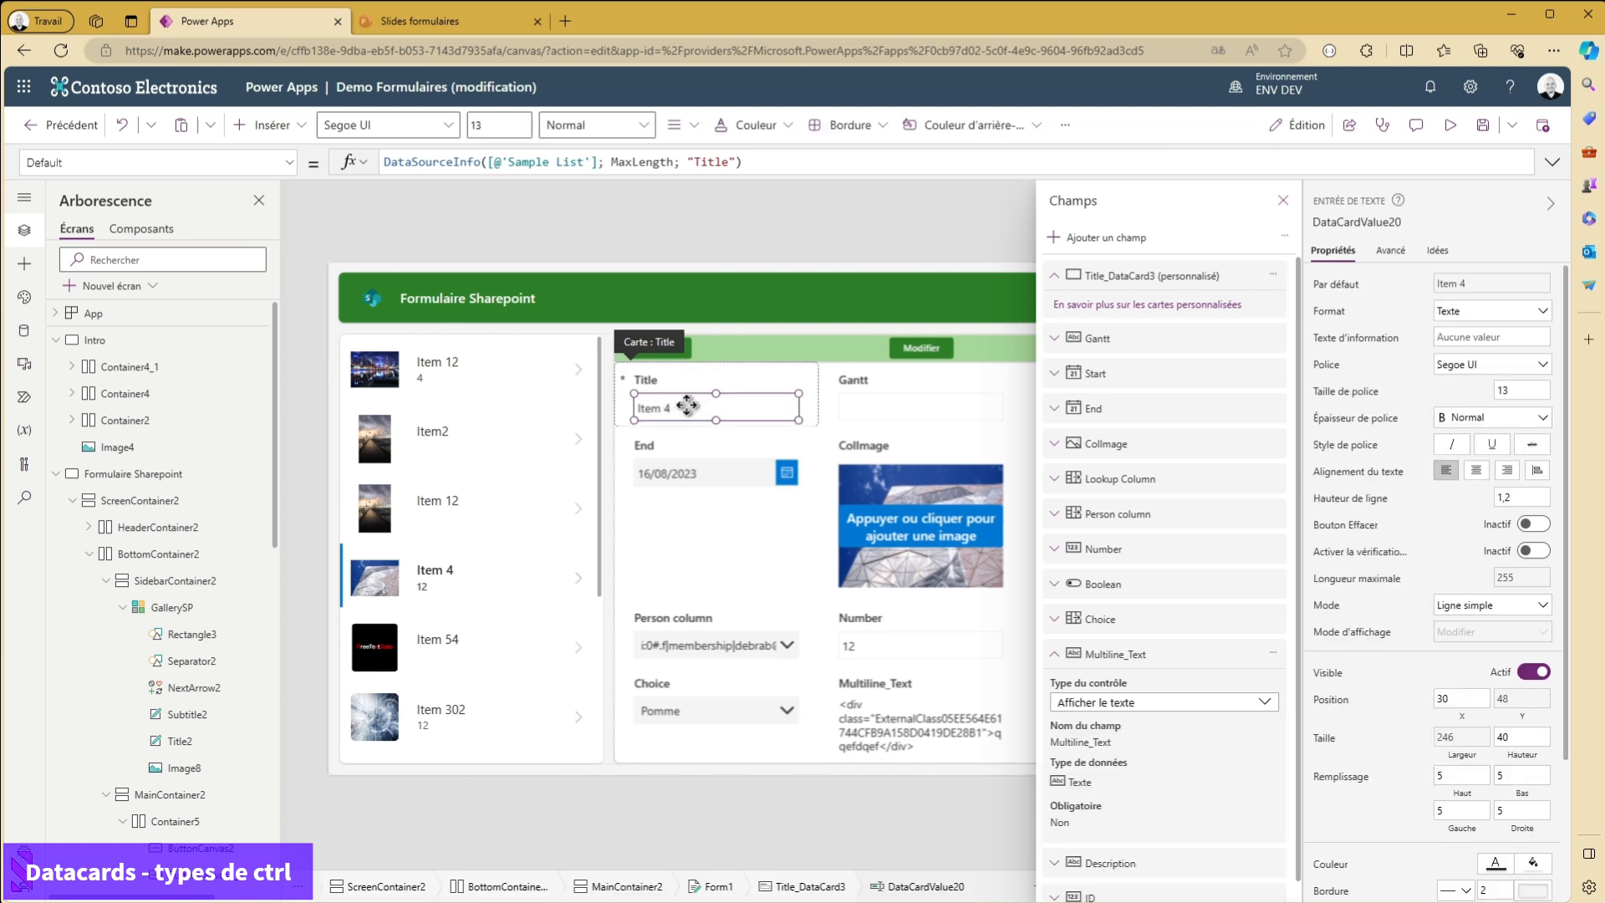
click(1280, 202)
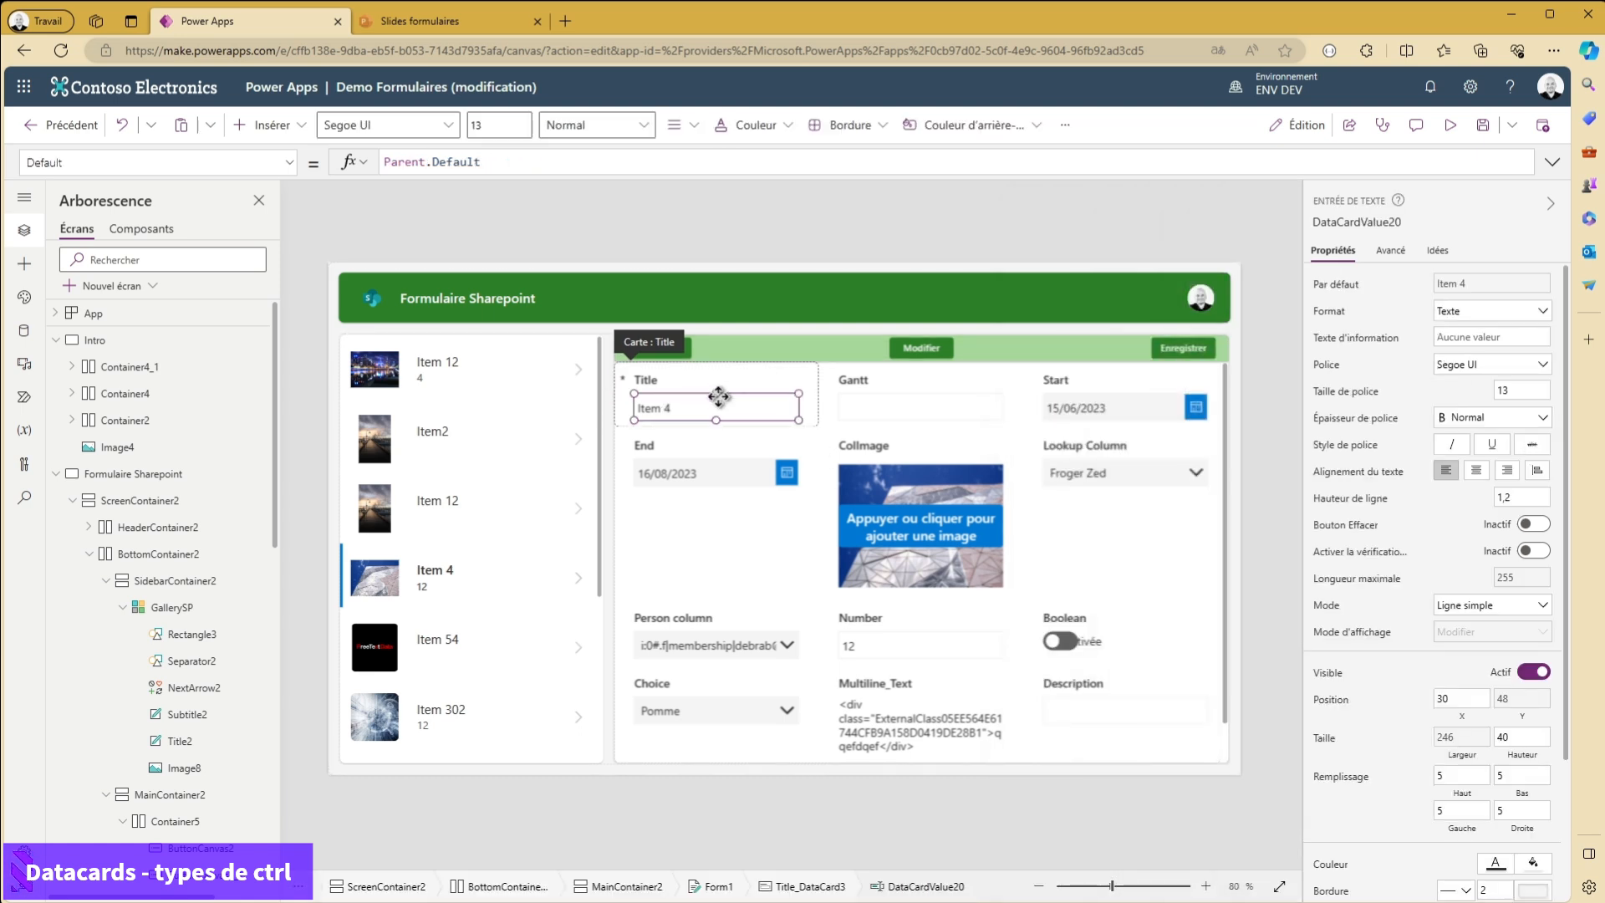
click(1393, 250)
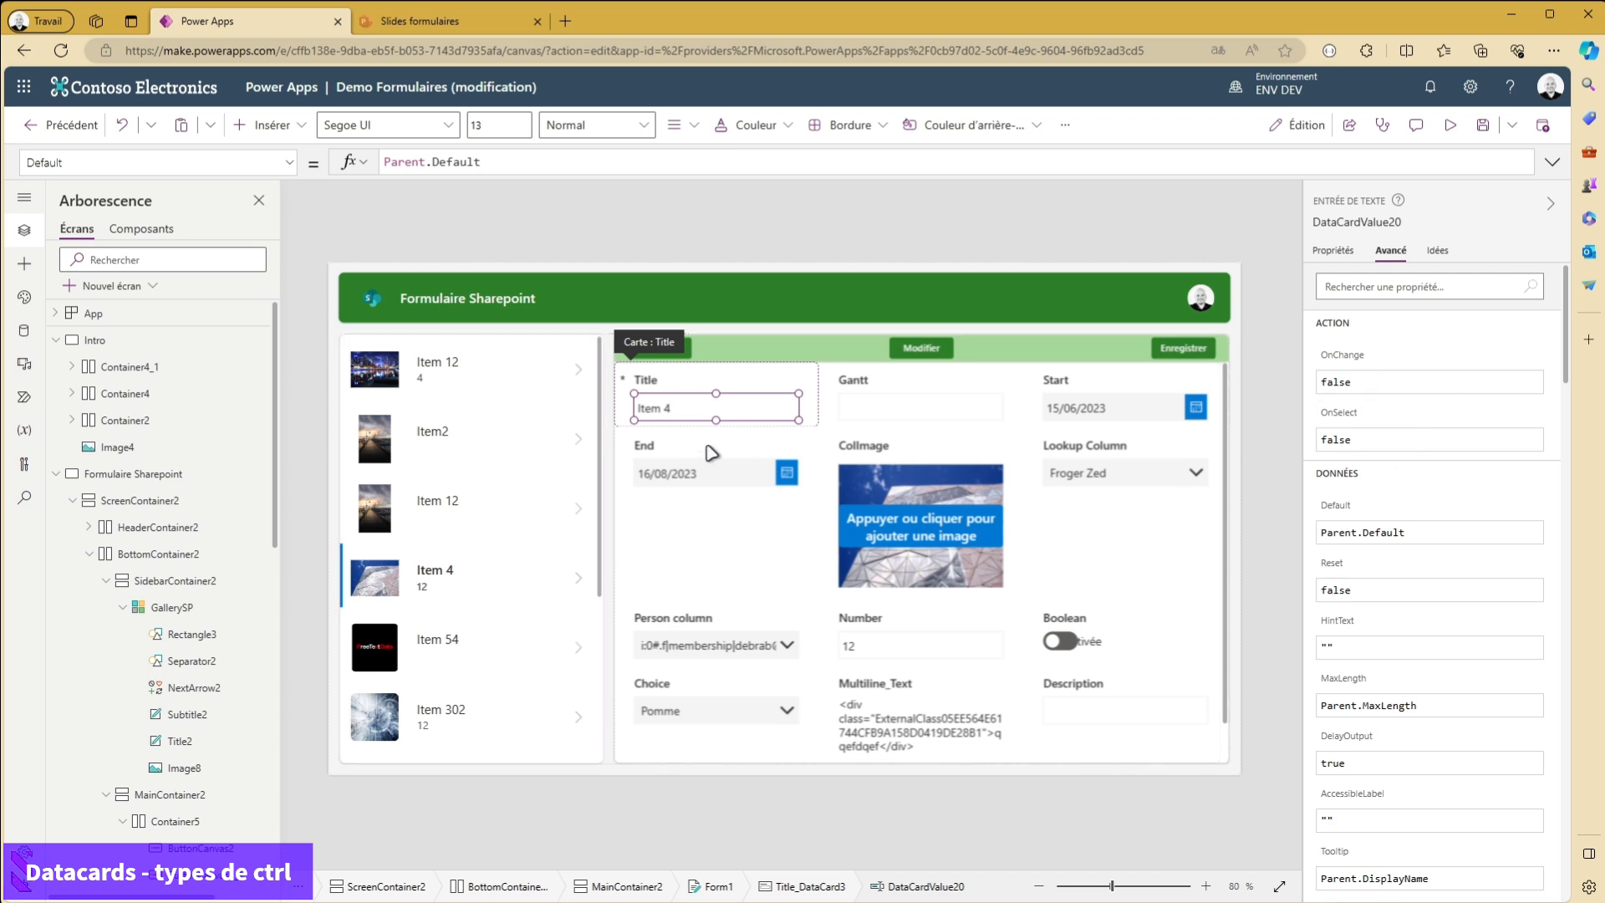
- Insert an Affichage icon into the Title card, place it in the card's upper-right corner, and select the Gantt card
scroll(167, 585, down, 6)
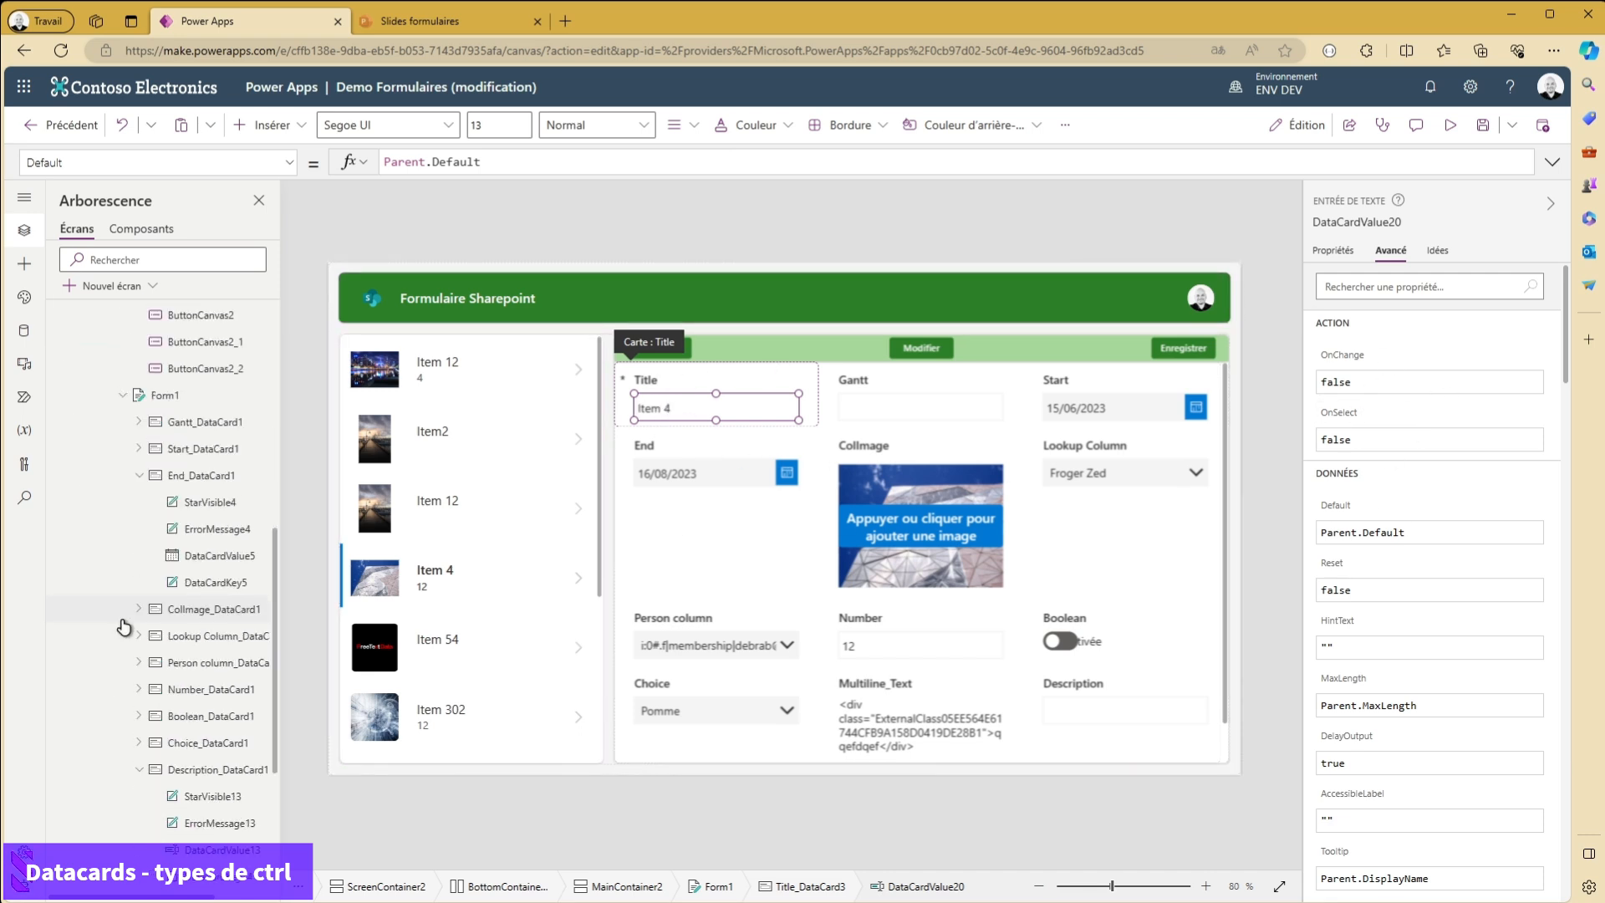
scroll(124, 627, down, 3)
click(216, 764)
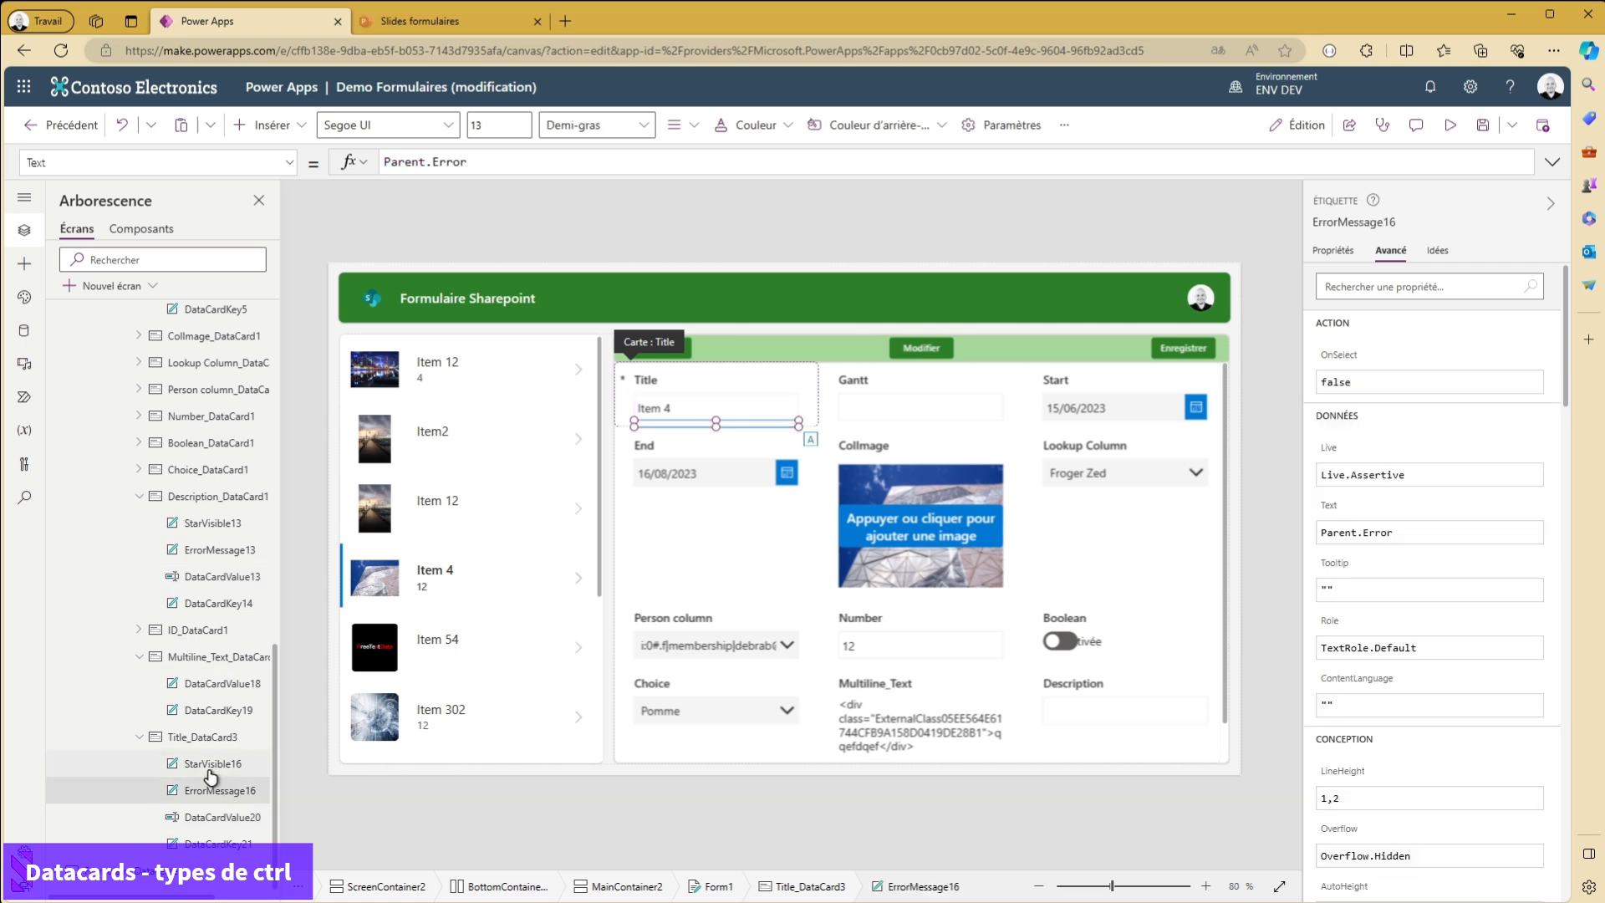
click(201, 737)
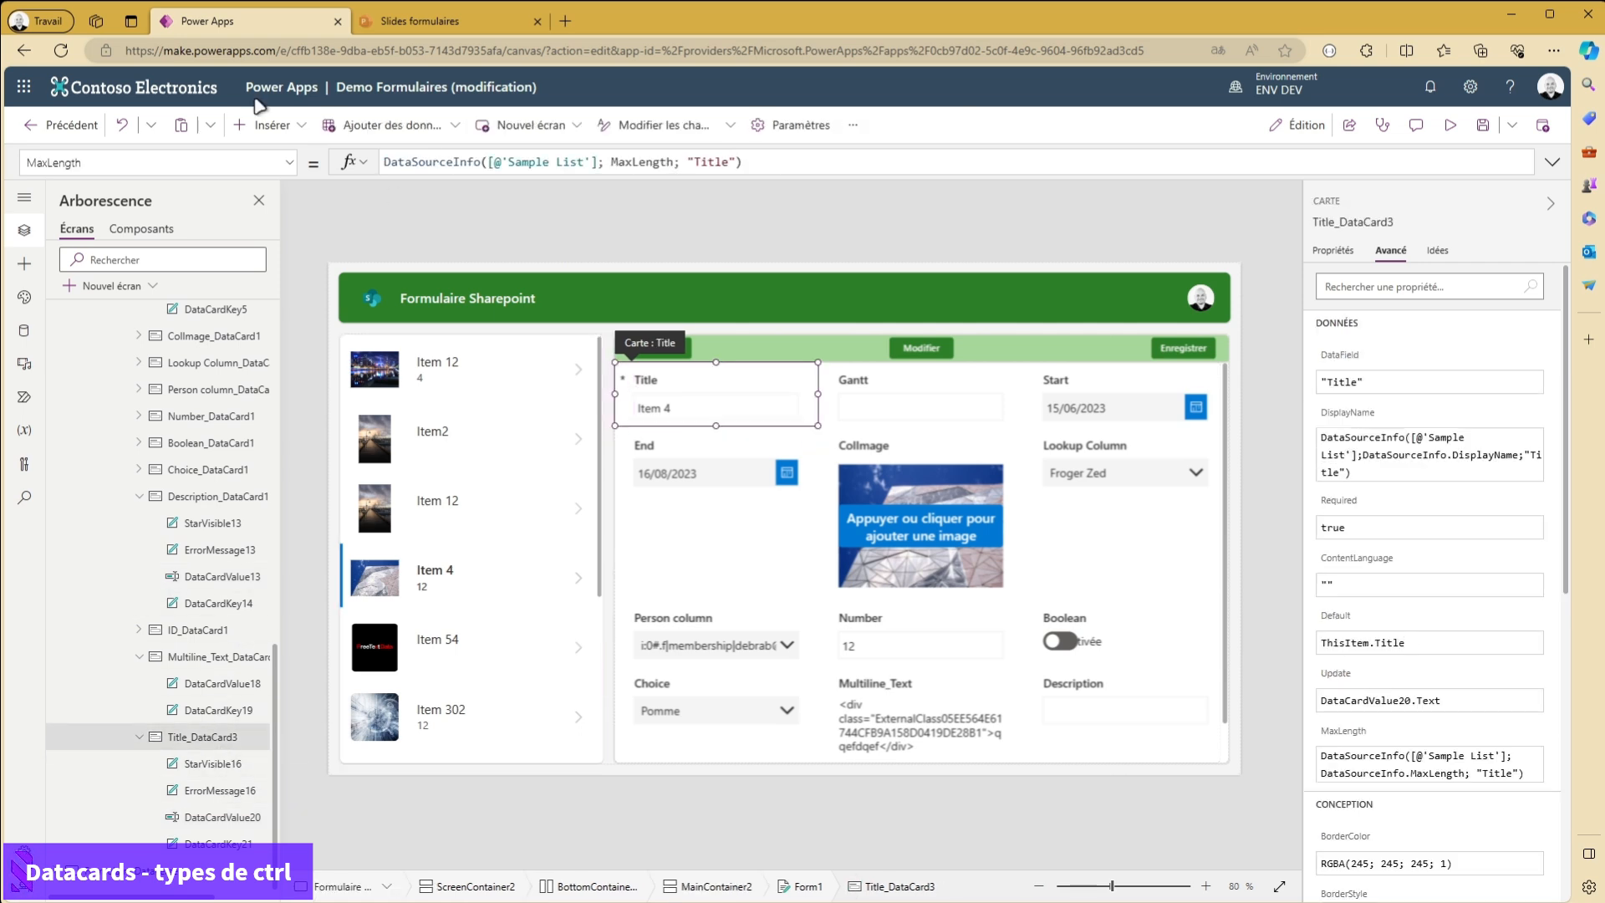
click(279, 138)
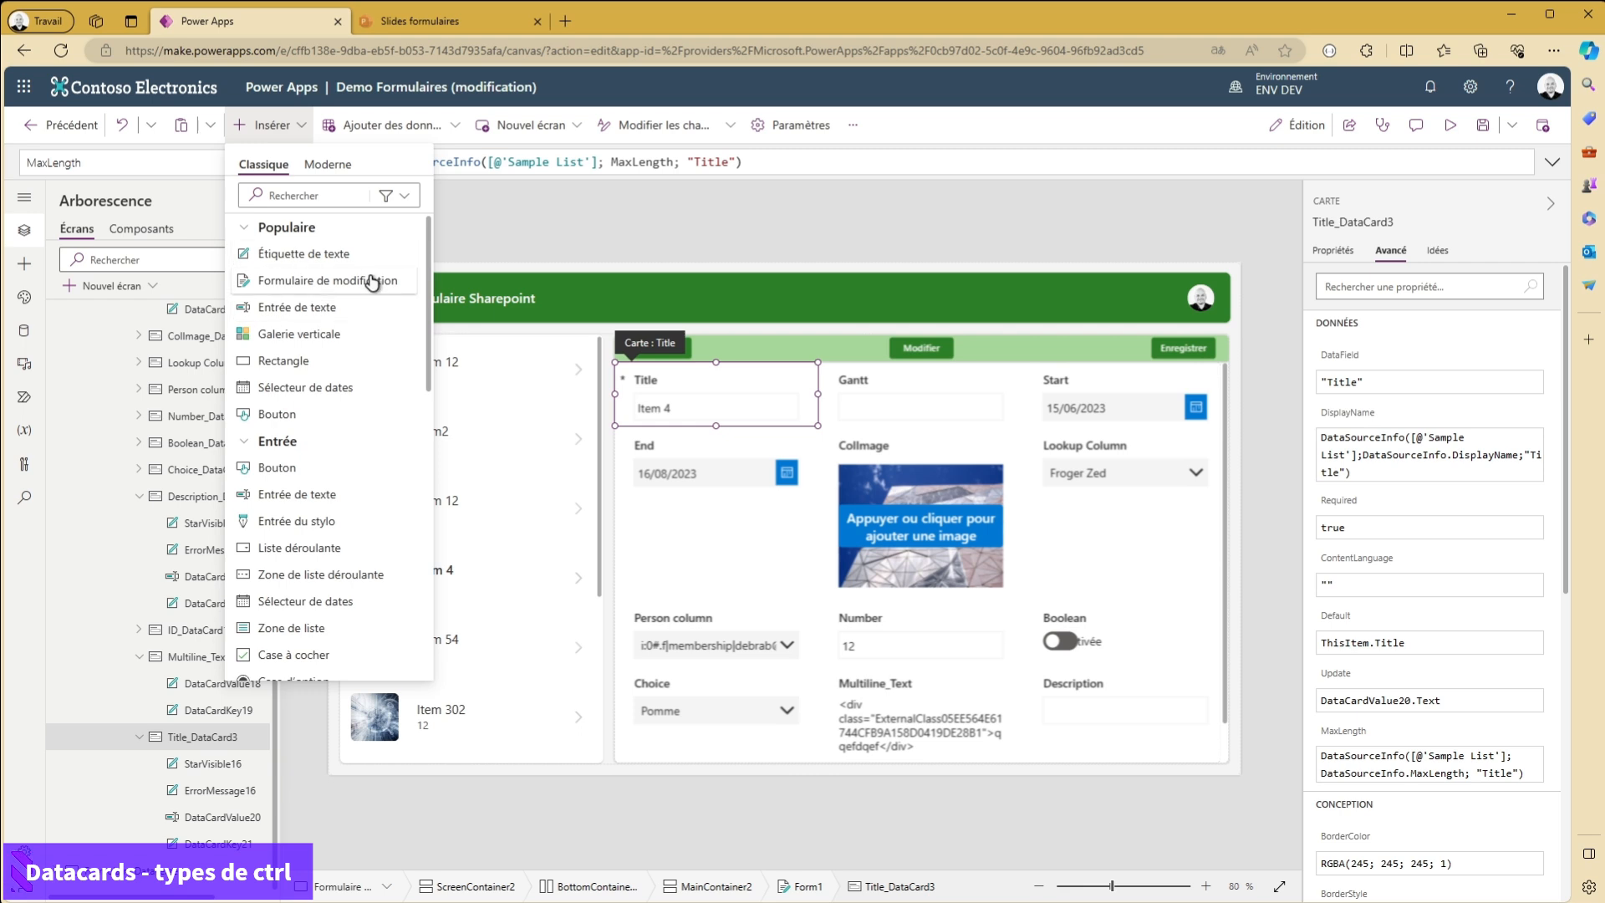
scroll(393, 543, down, 8)
click(299, 552)
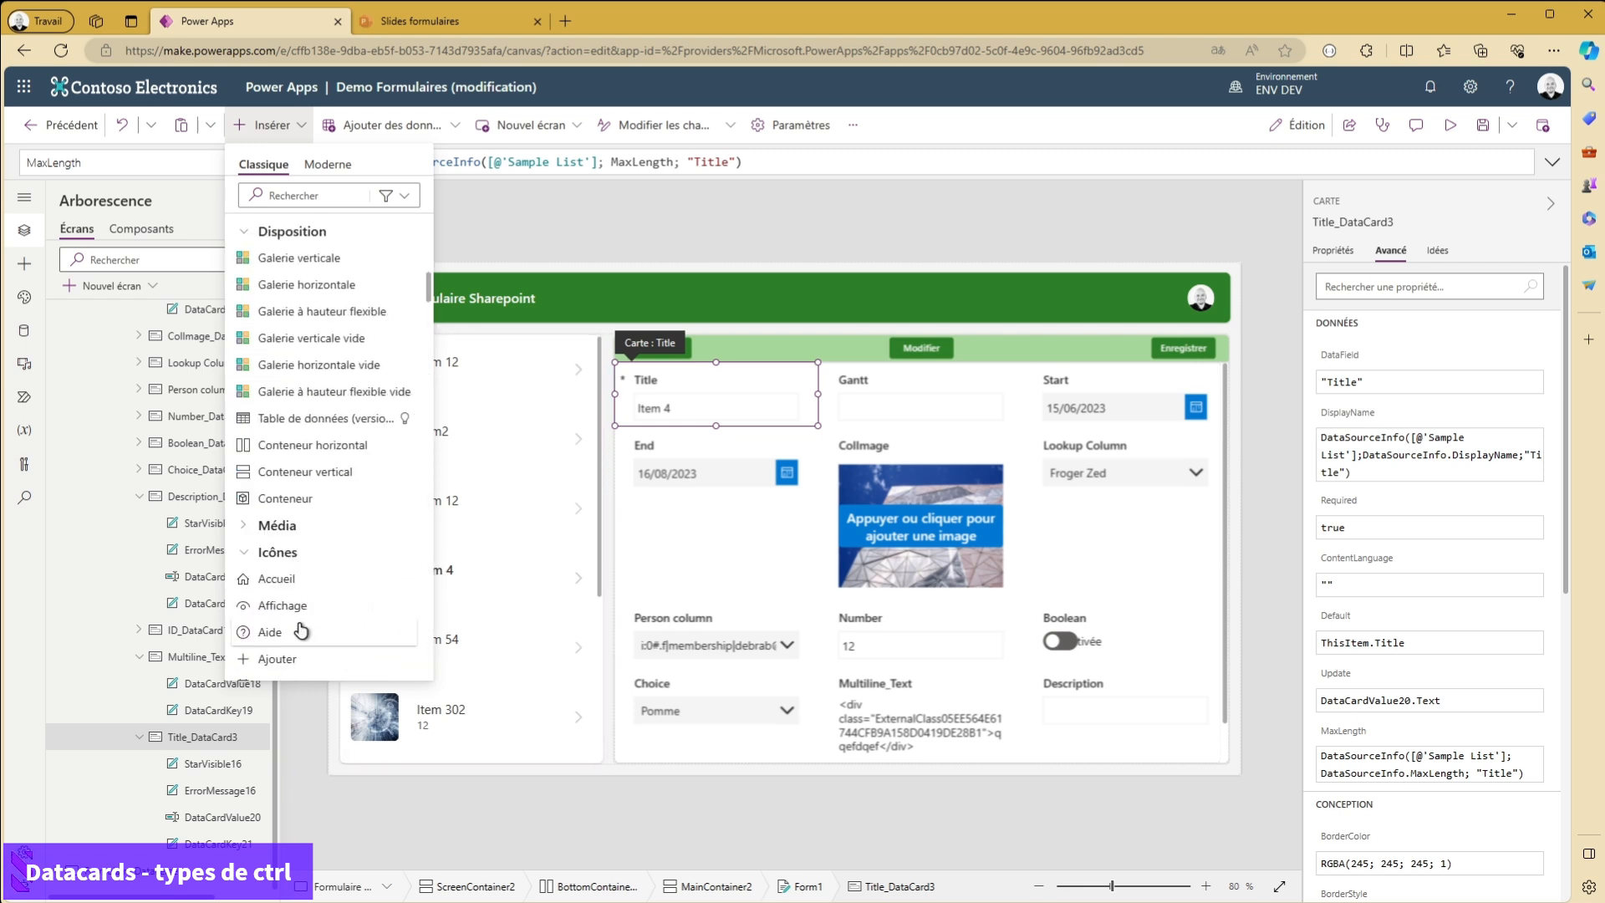
click(287, 604)
drag(661, 412, 801, 383)
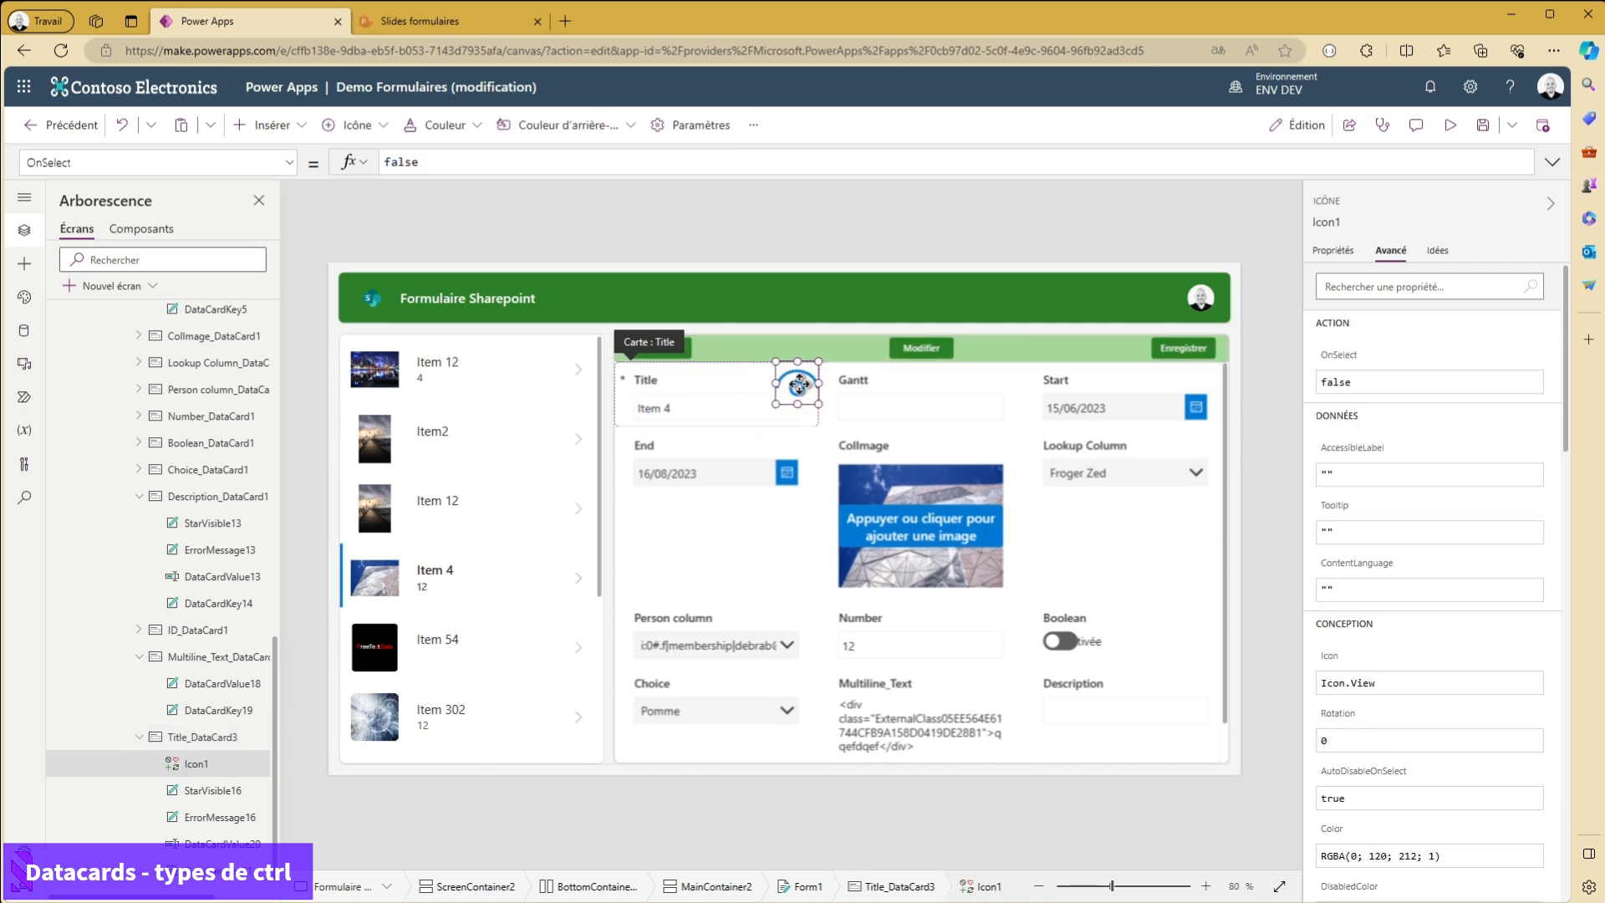
click(902, 393)
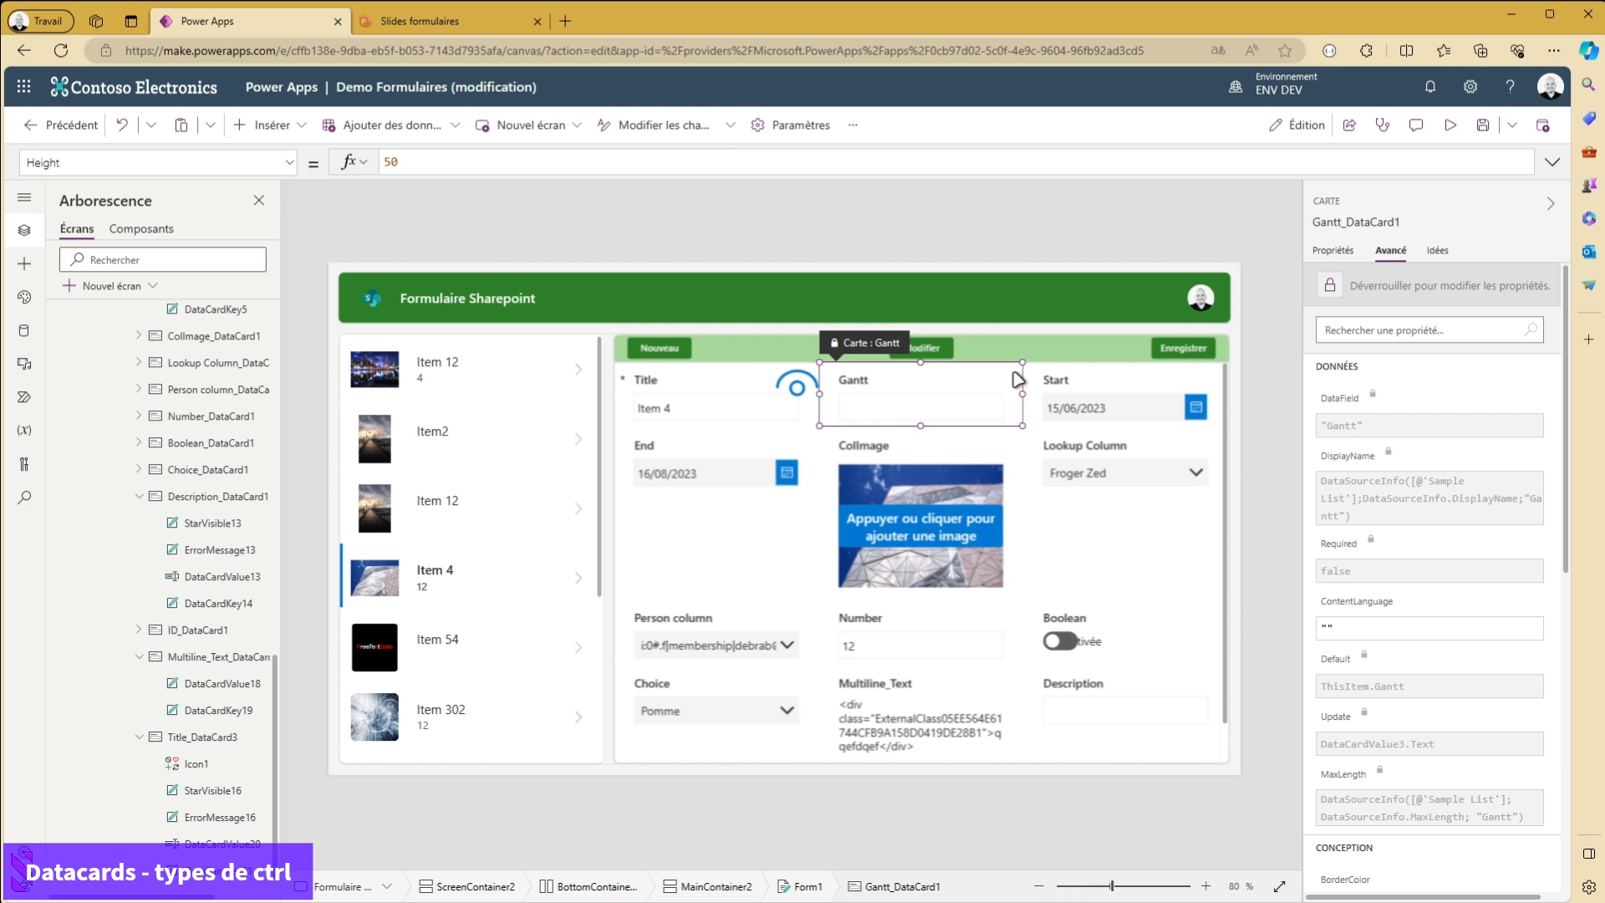
- Try to paste the copied icon into the locked Gantt card, and cancel the unlock request
key(ctrl+v)
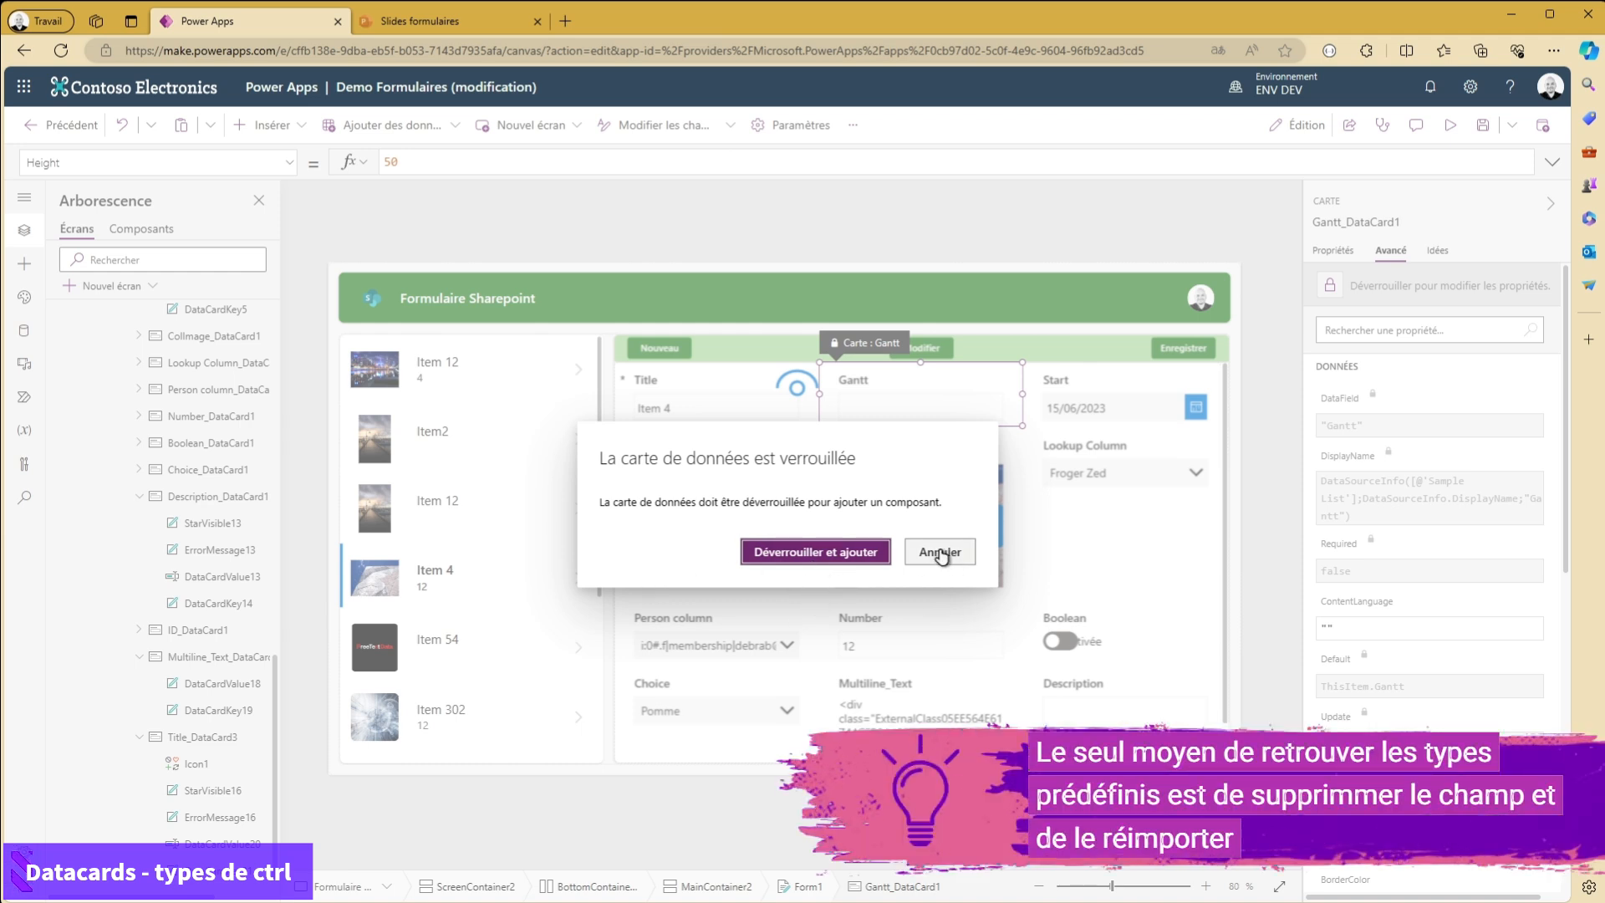
click(912, 552)
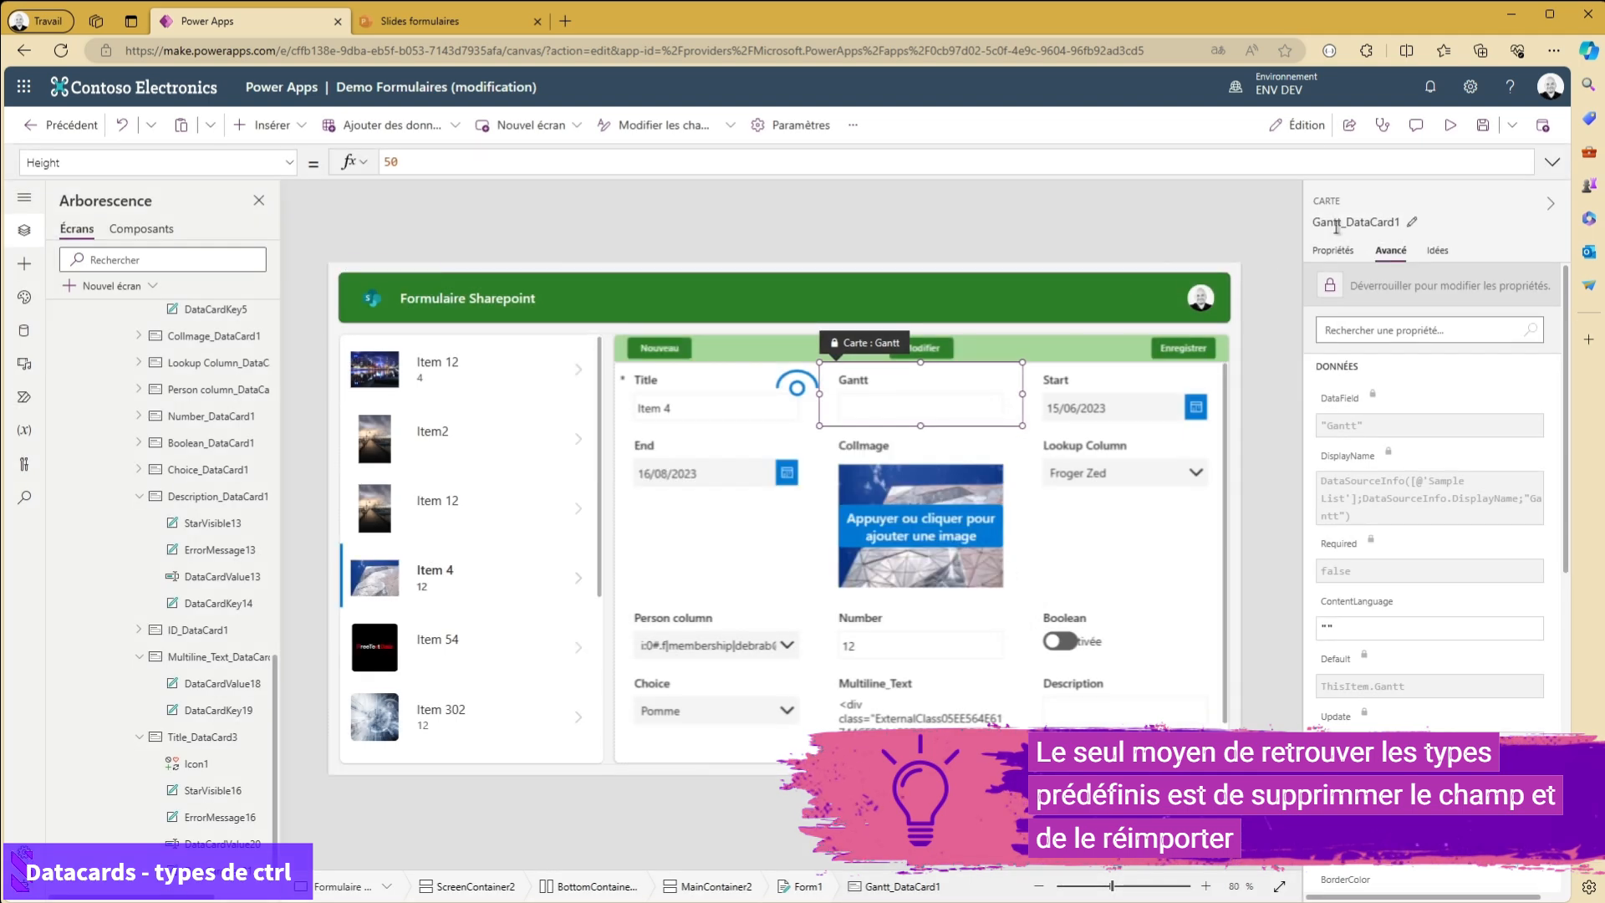
- Examine the form's field settings from the Gantt card, including the control types offered for the Multiline_Text field
click(1335, 251)
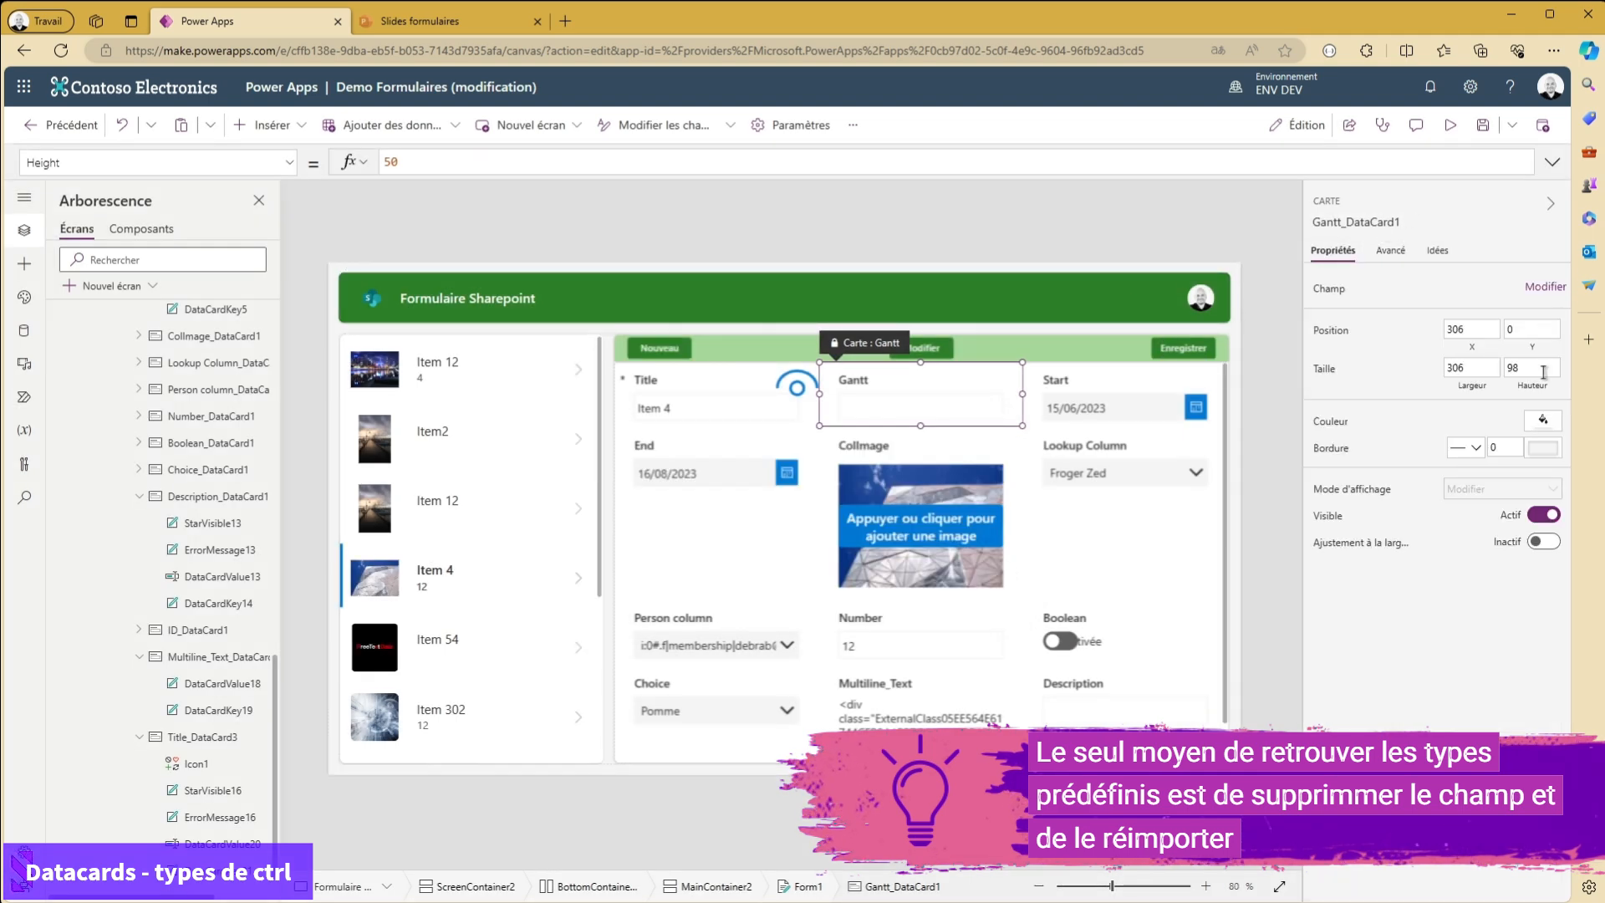
click(1545, 287)
scroll(1204, 620, down, 1)
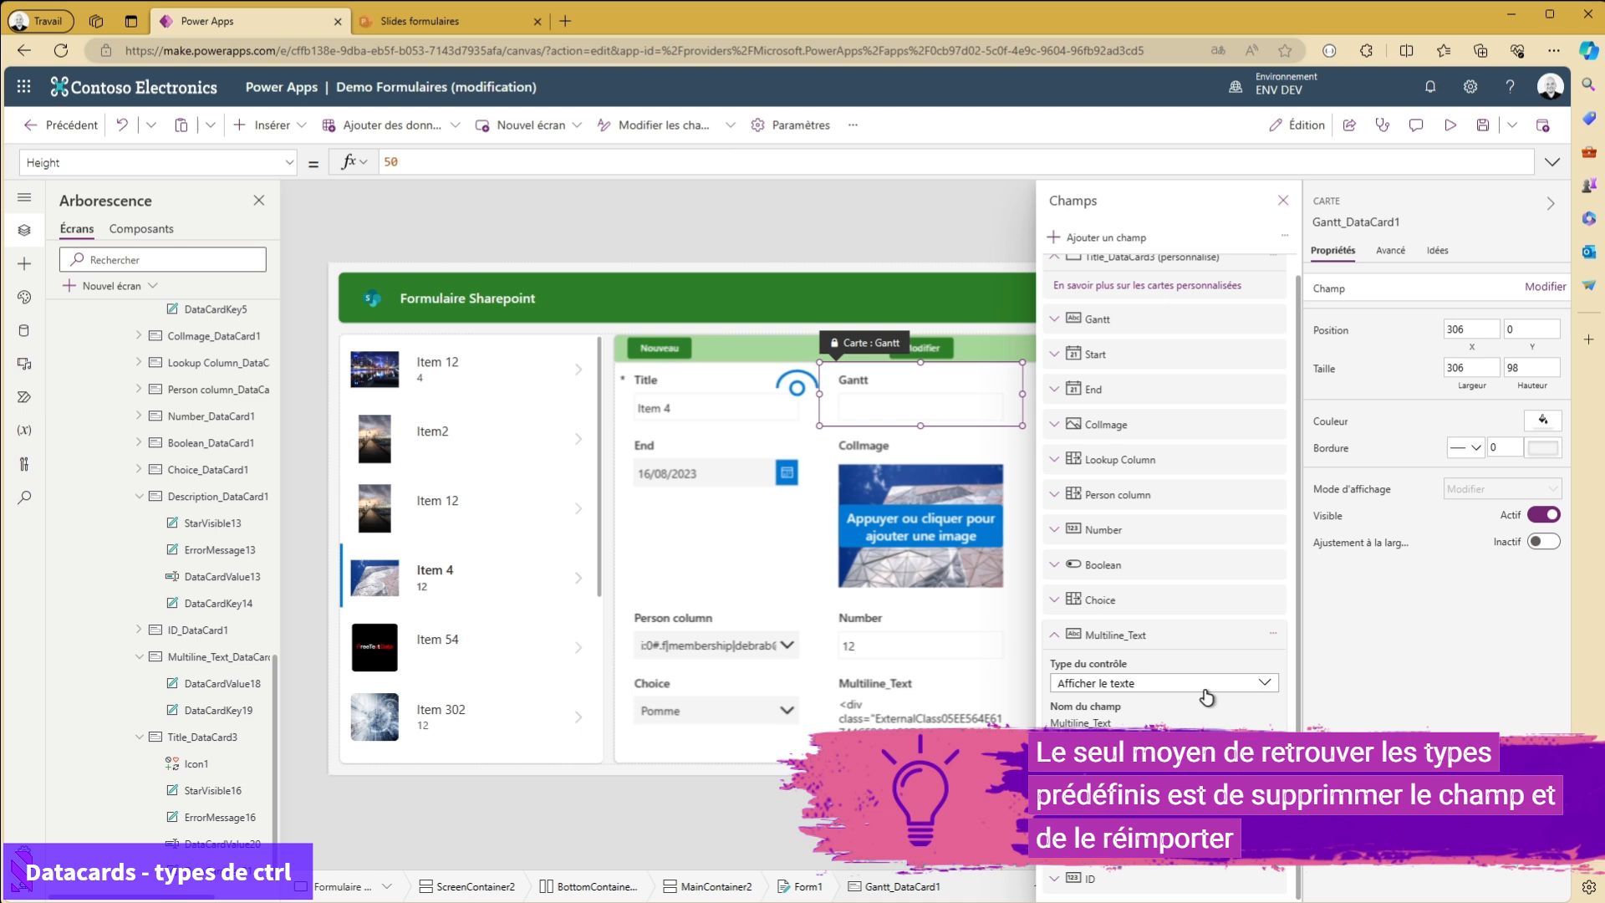
click(1154, 684)
scroll(1179, 700, down, 1)
scroll(1166, 759, down, 1)
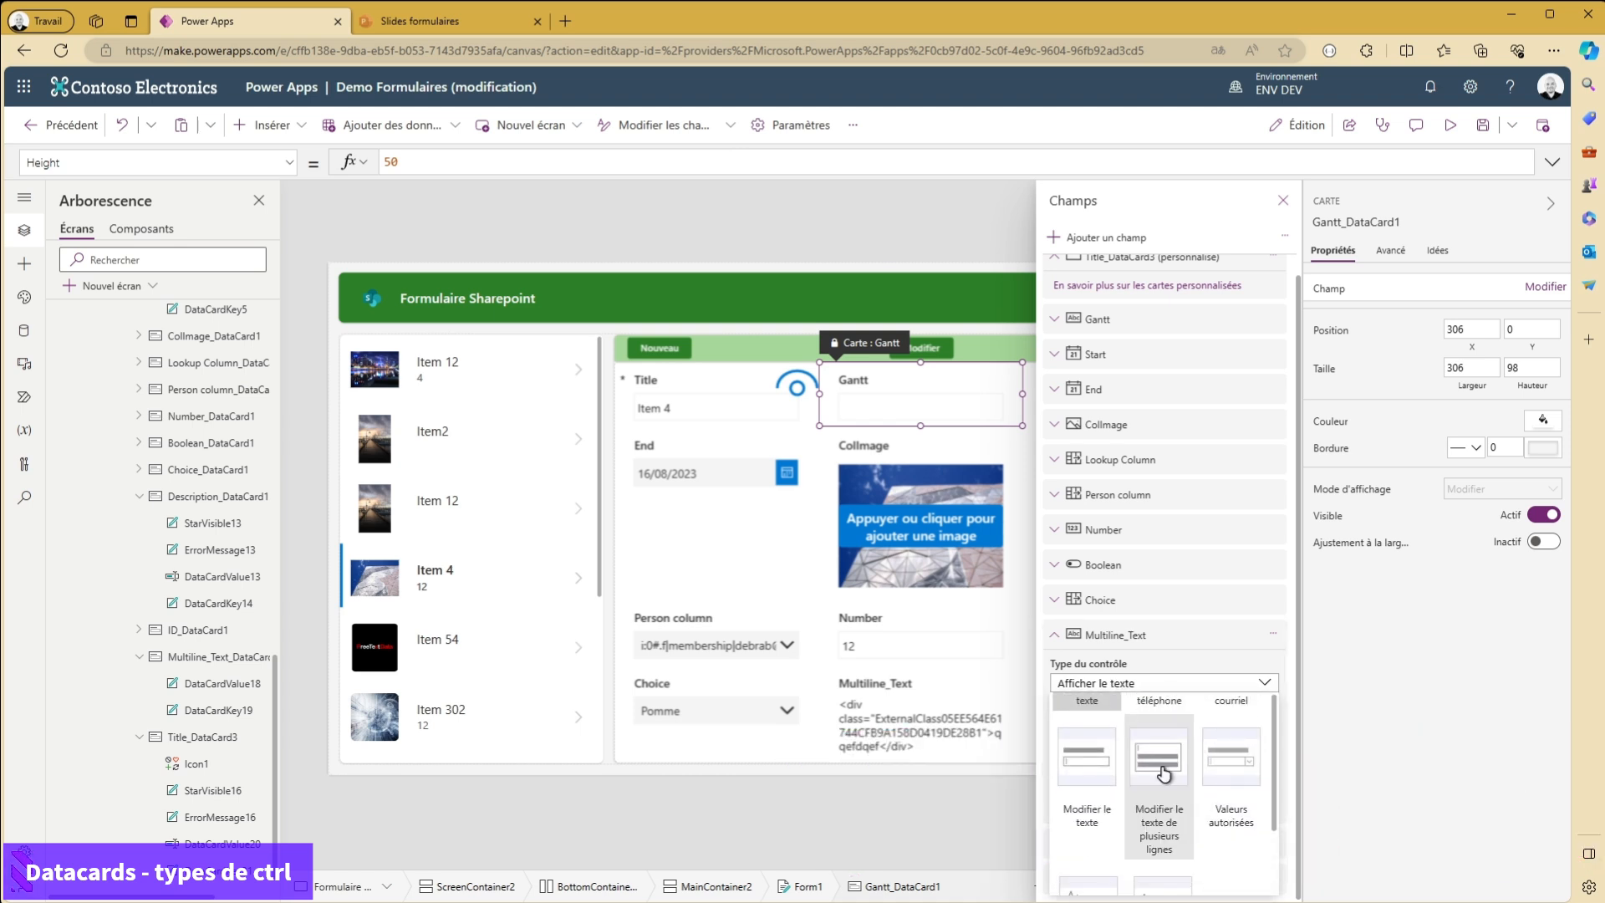
scroll(1146, 830, up, 2)
scroll(1234, 276, up, 1)
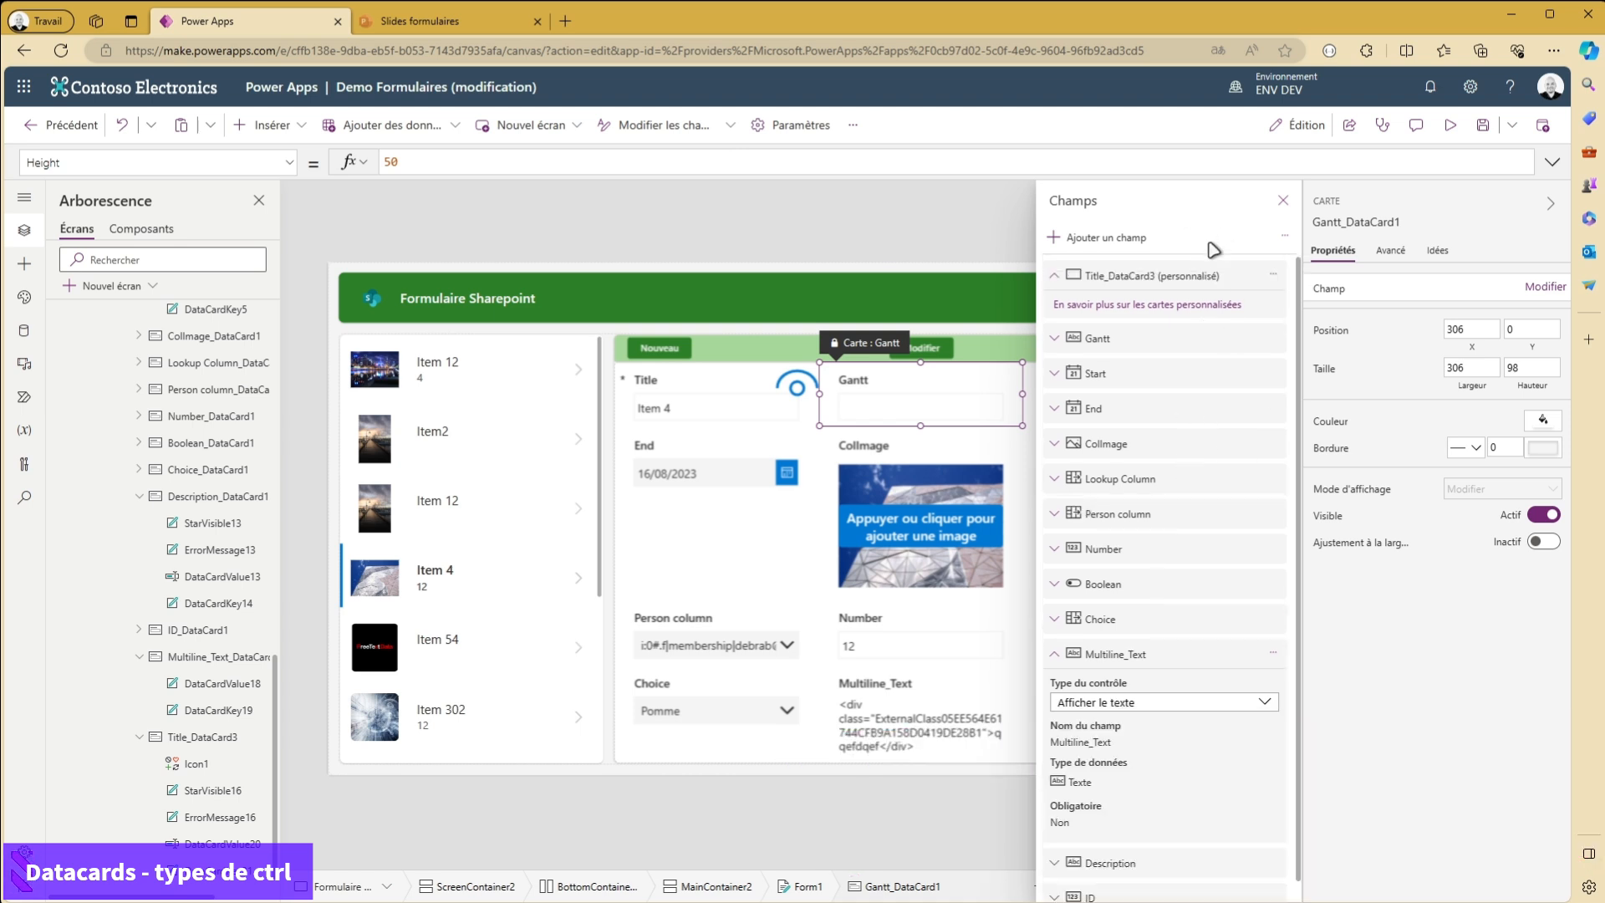
- Close the field settings and delete the icon from the Title card
click(1284, 200)
click(793, 388)
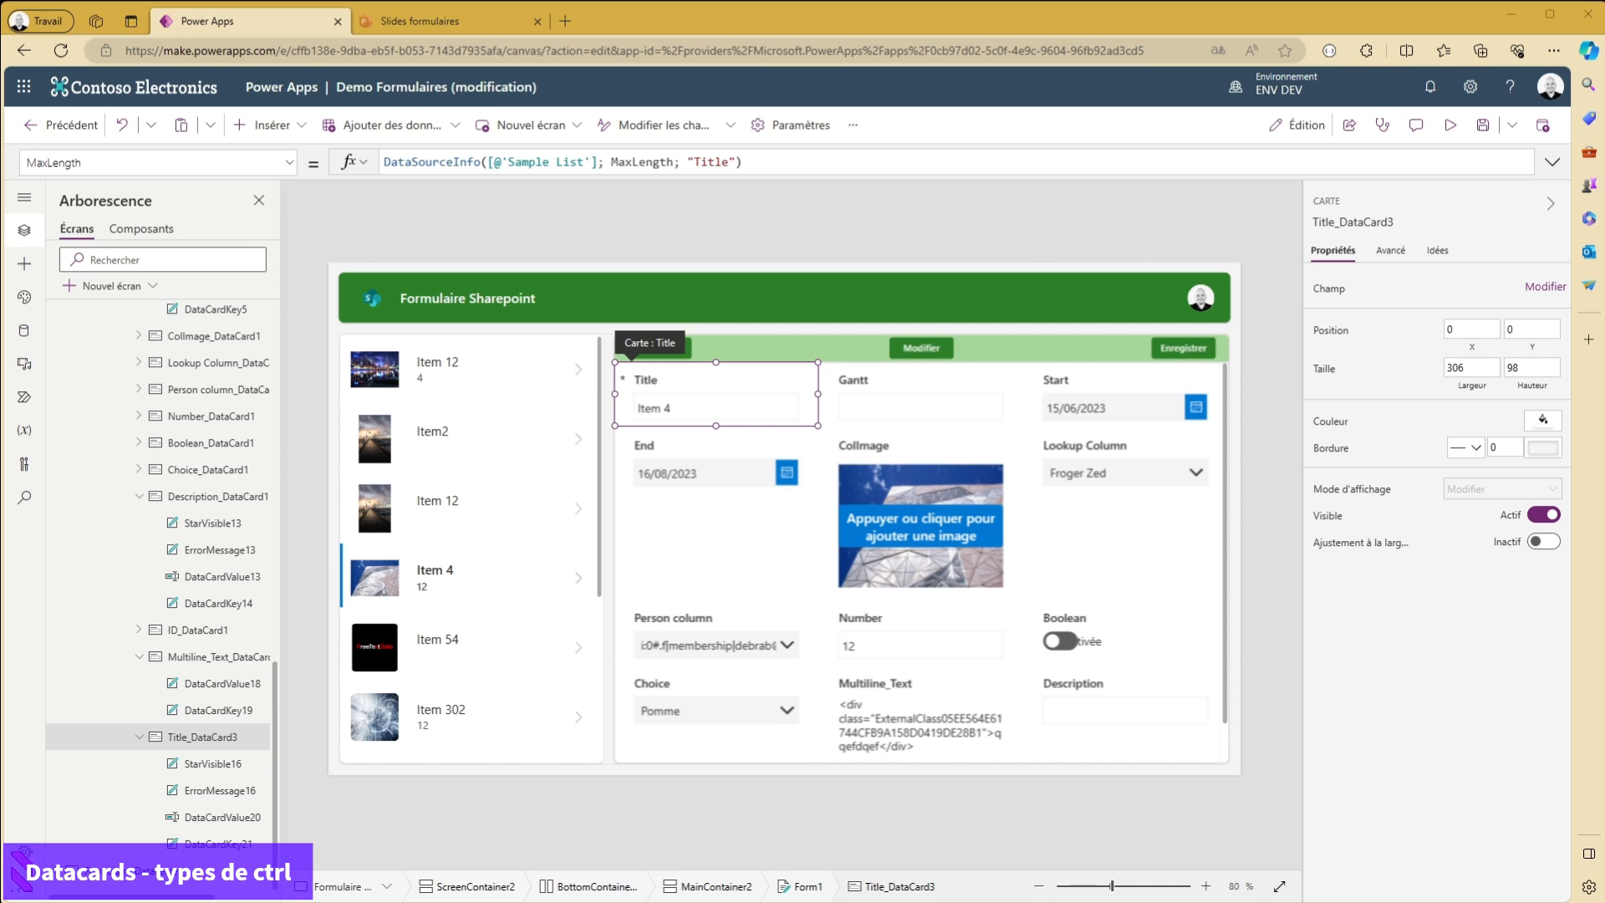
- Collapse the Multiline_Text field settings and set the Boolean field's control type to Modifier les options
click(920, 622)
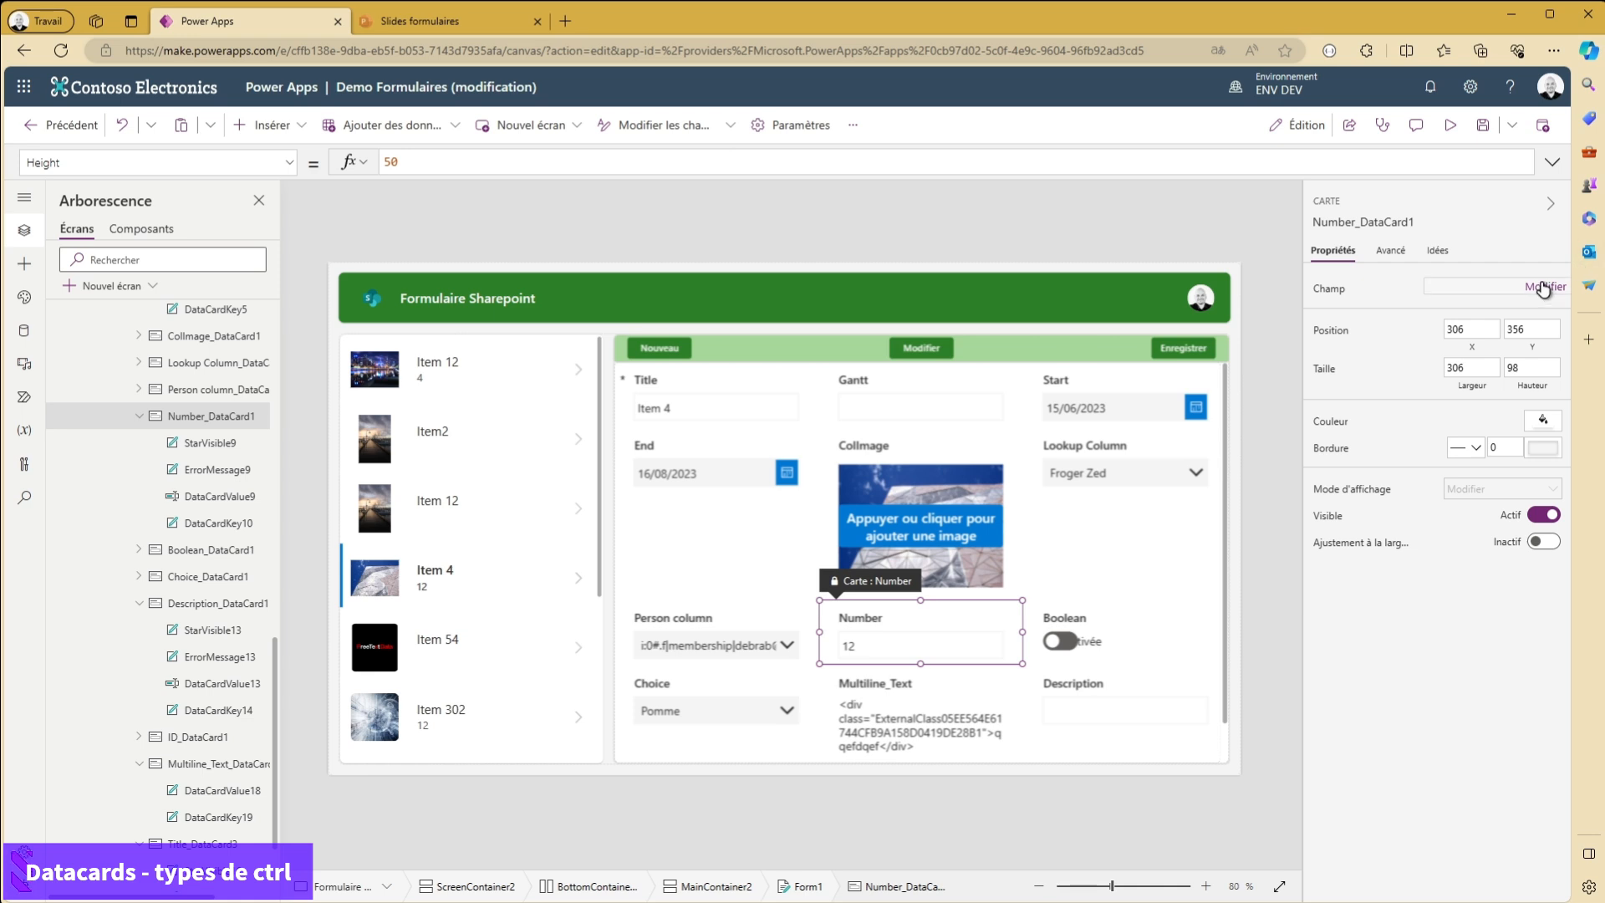
click(1546, 287)
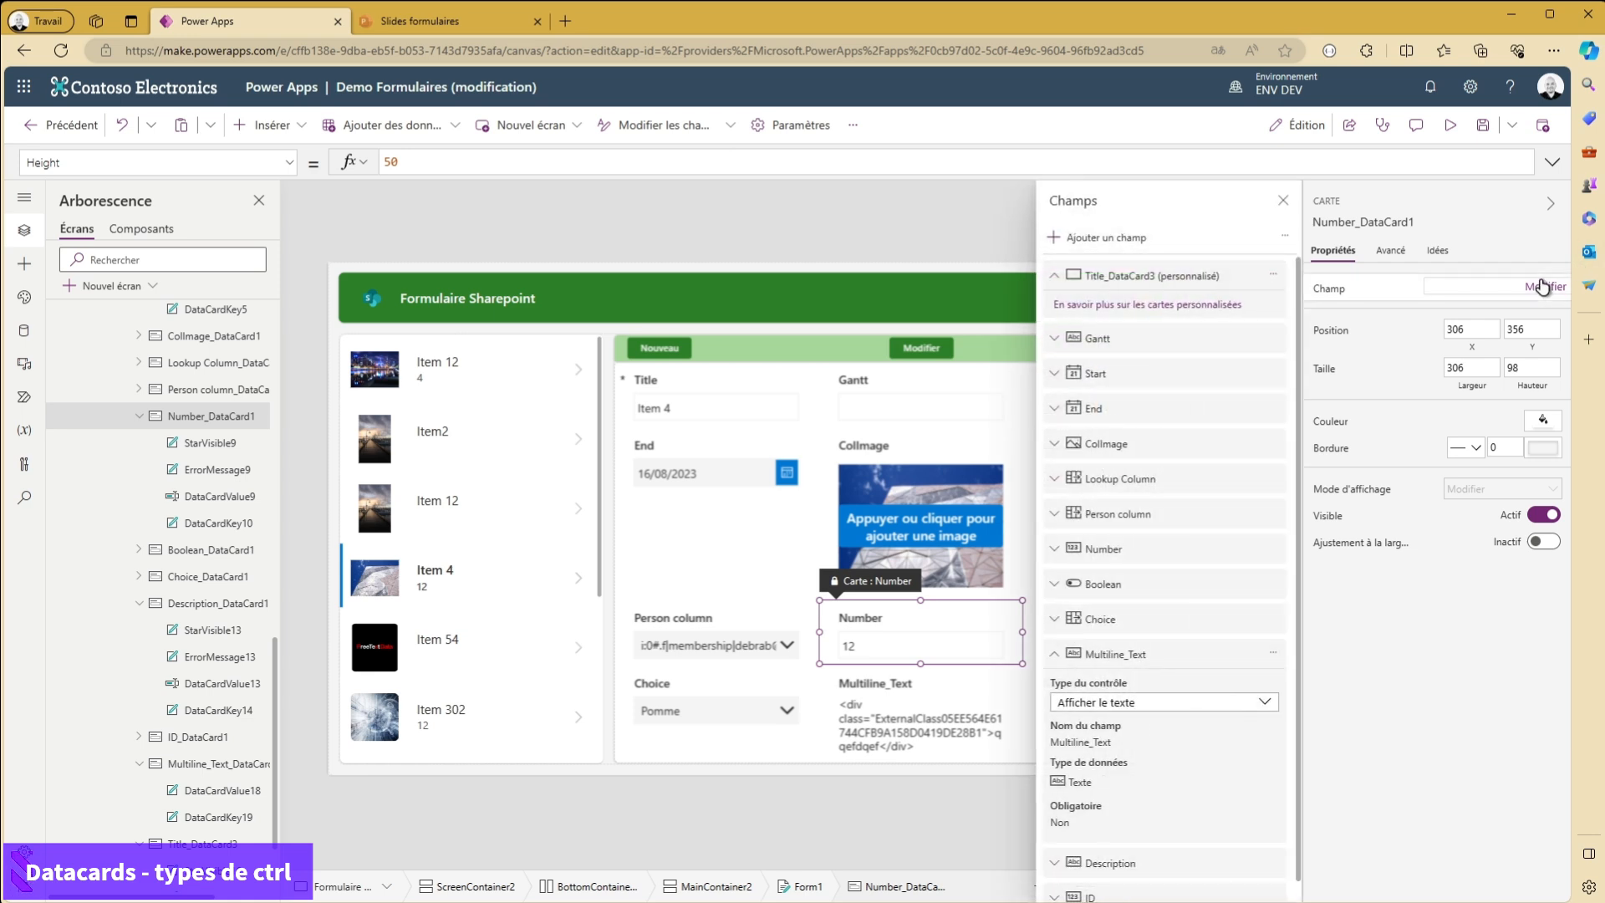
click(1054, 655)
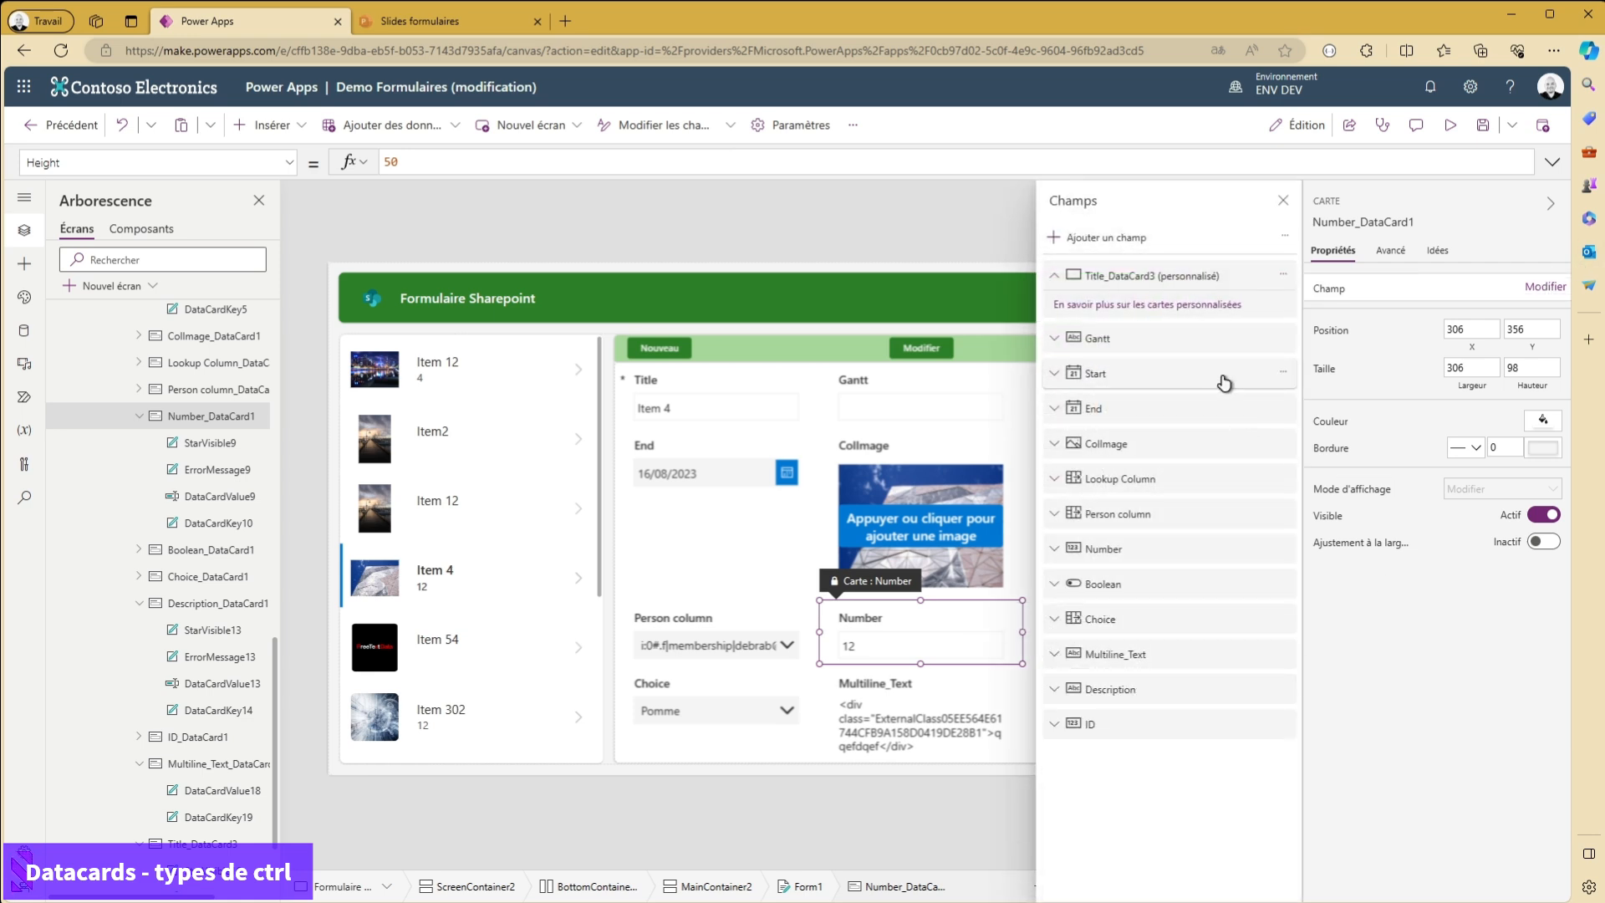
click(1083, 589)
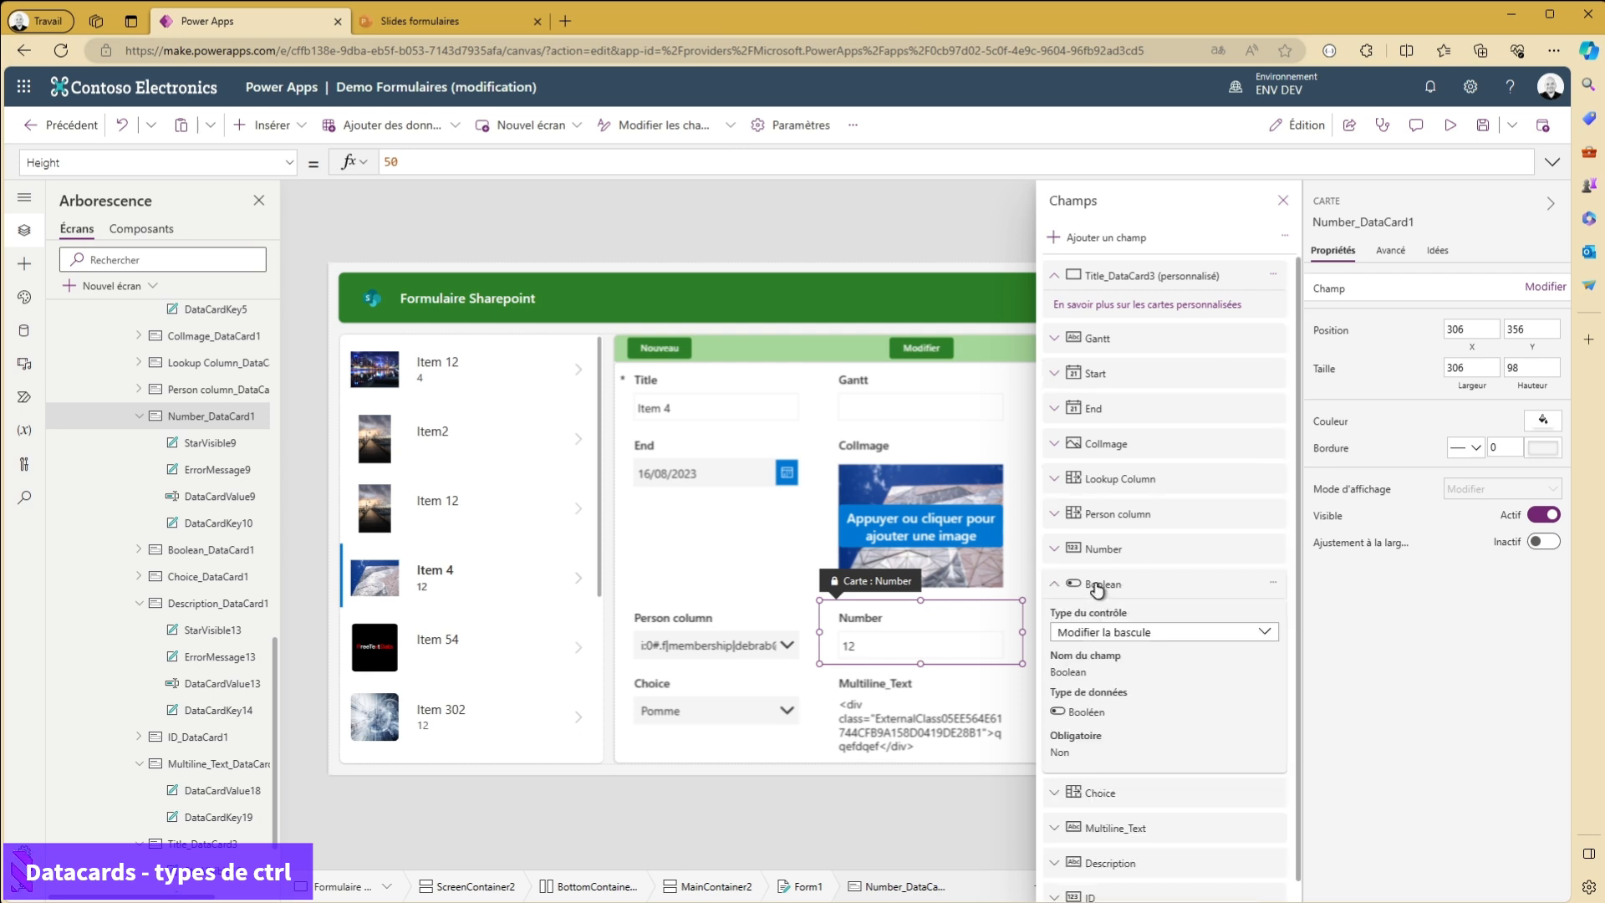
scroll(1196, 657, down, 1)
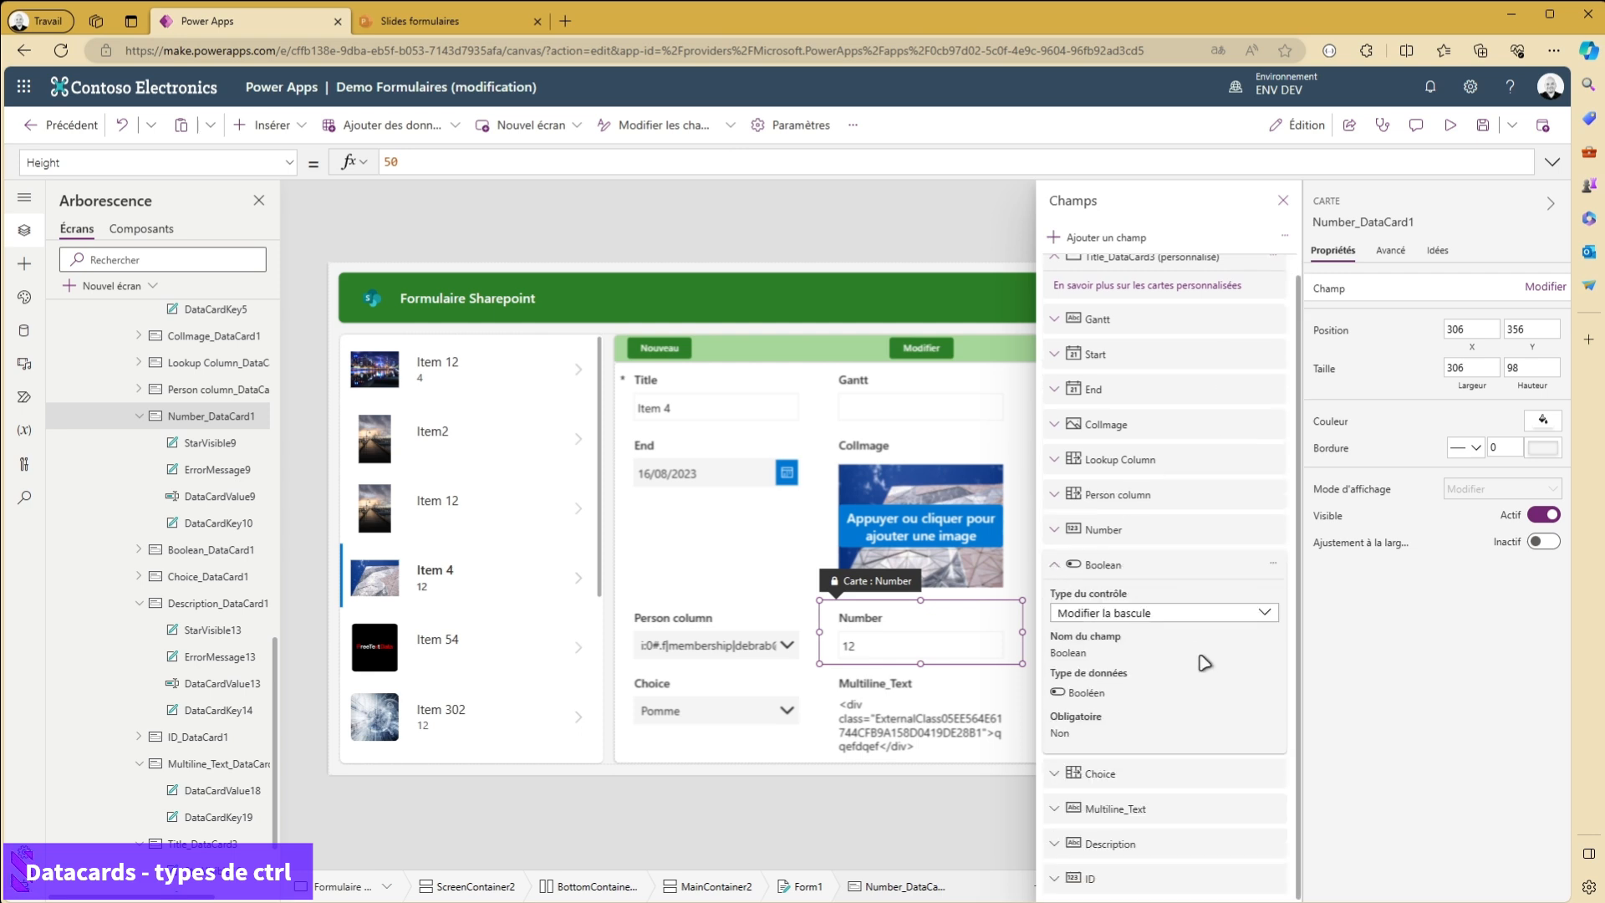
click(1180, 614)
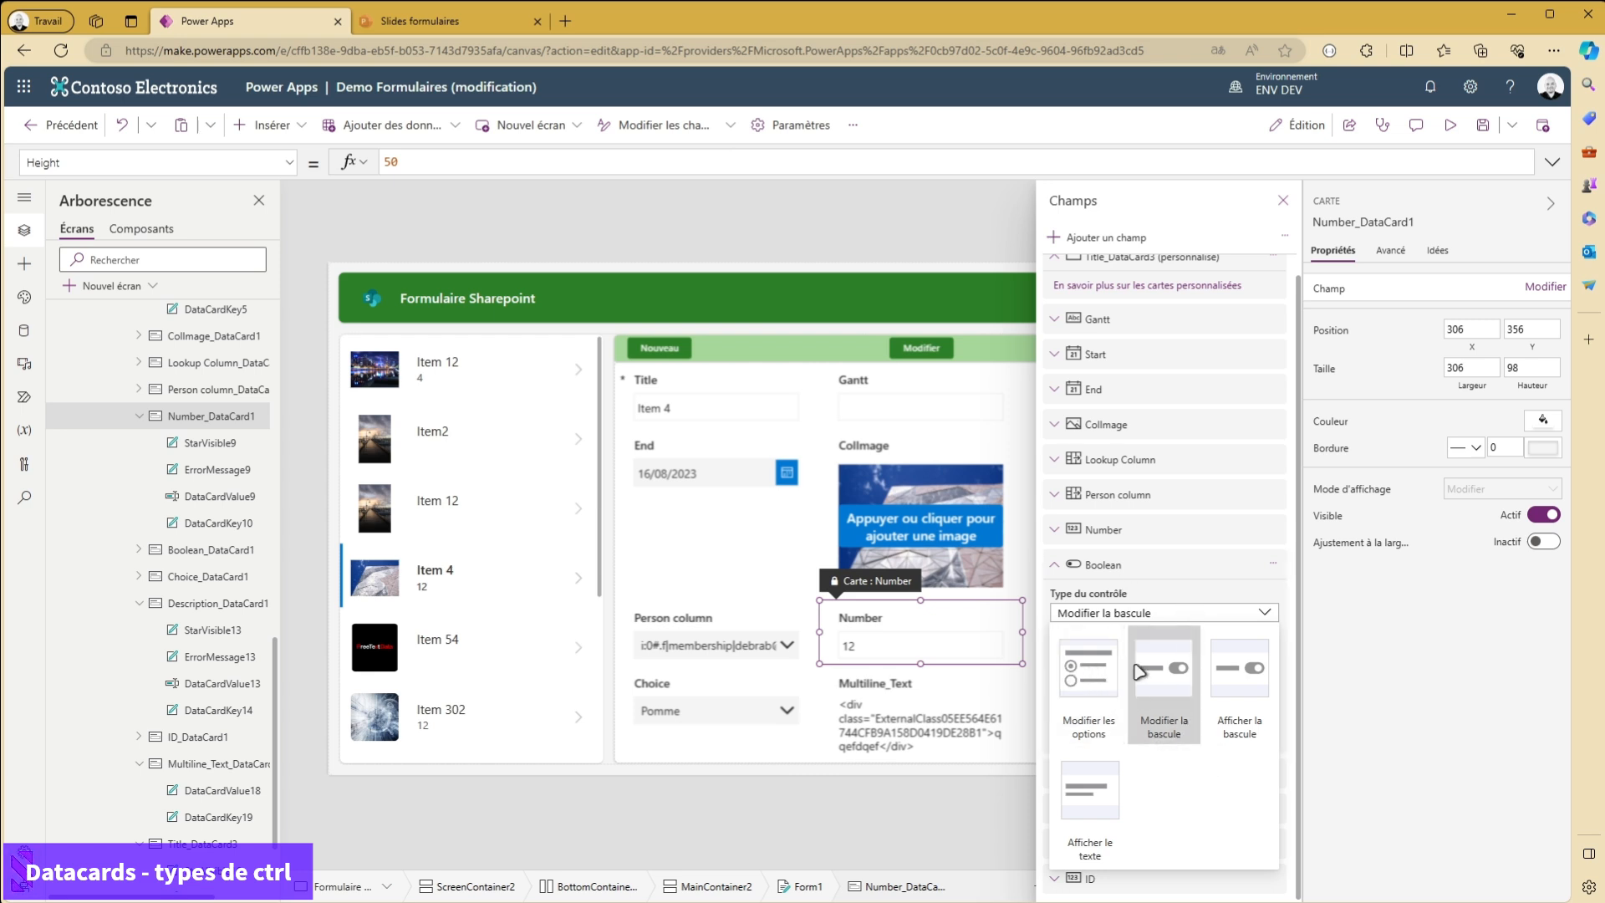
click(1104, 699)
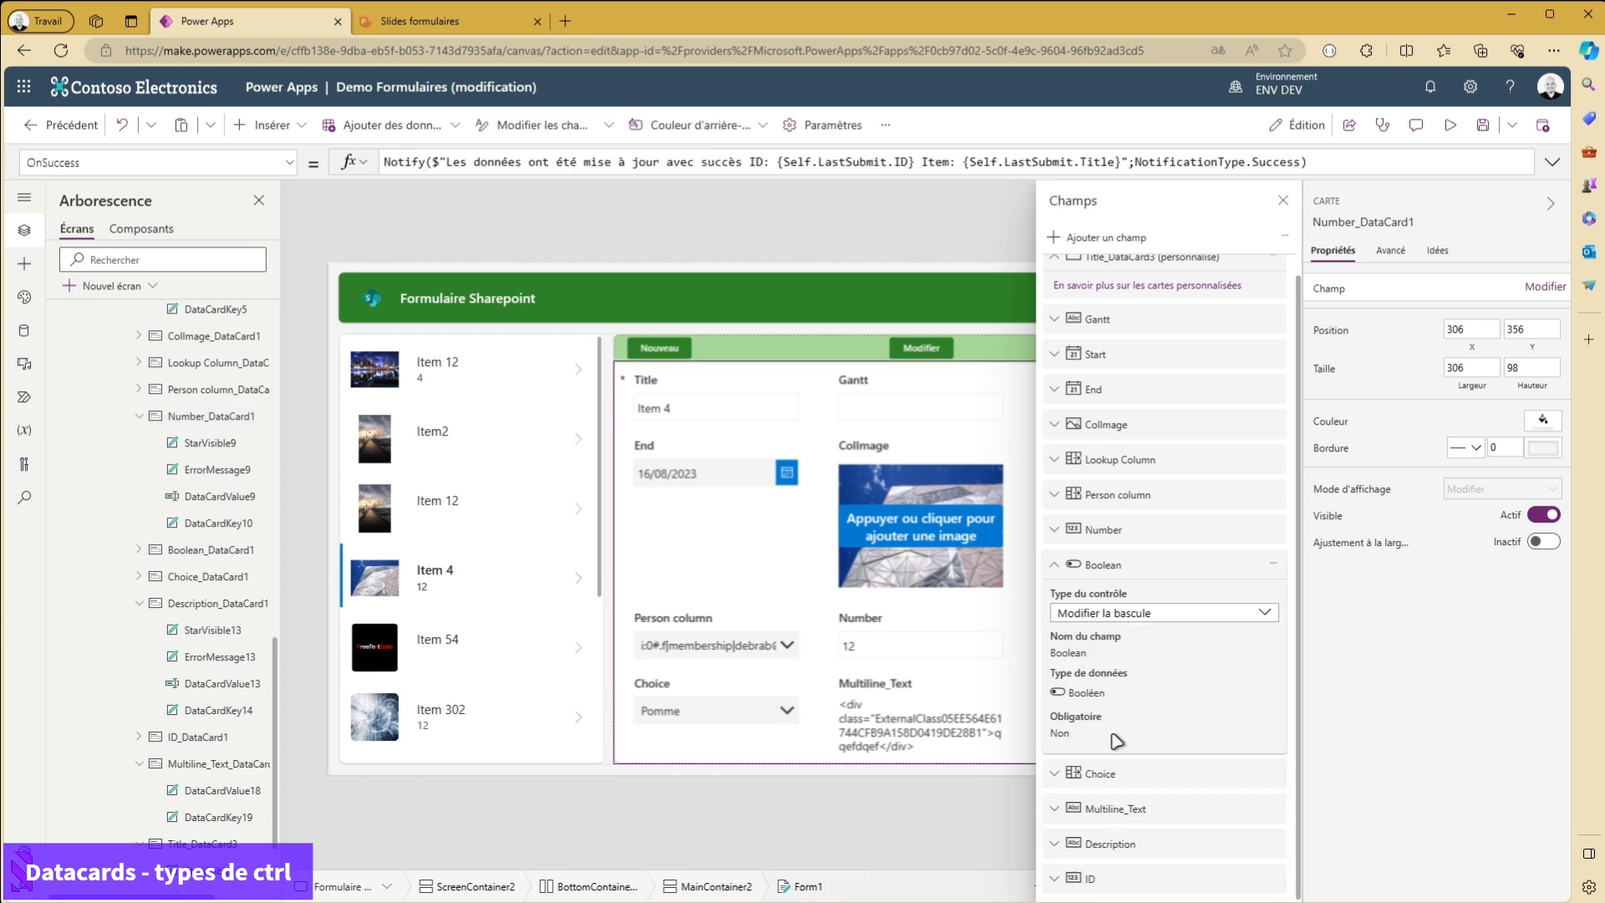
click(970, 224)
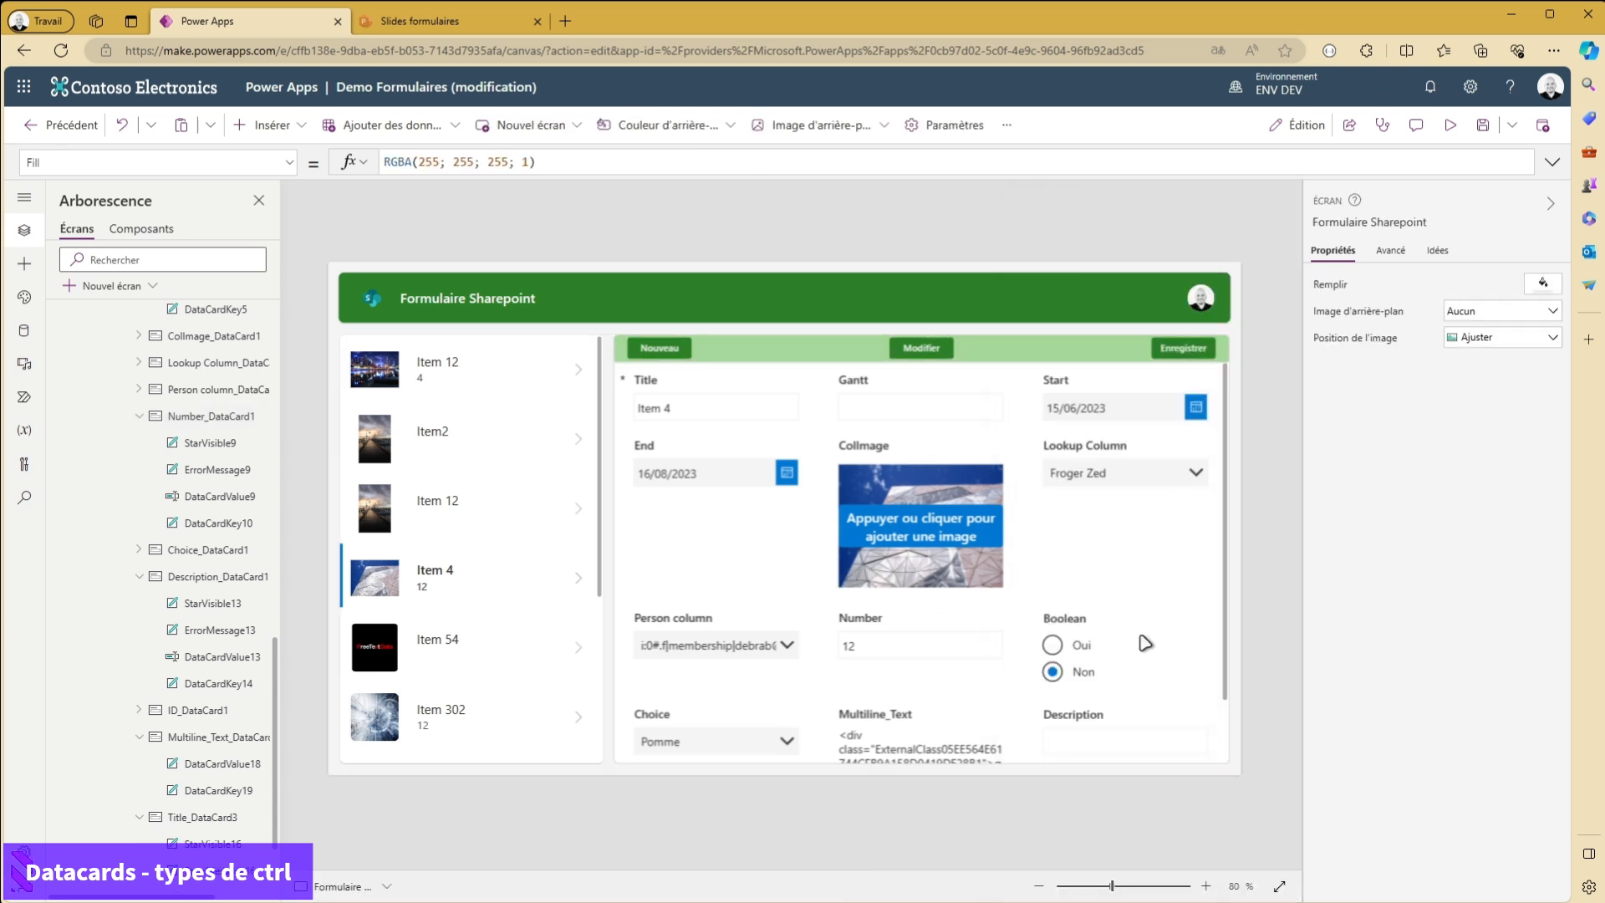
- Change the Boolean field's control type from radio options to Modifier la bascule and close the field settings
scroll(1121, 660, down, 1)
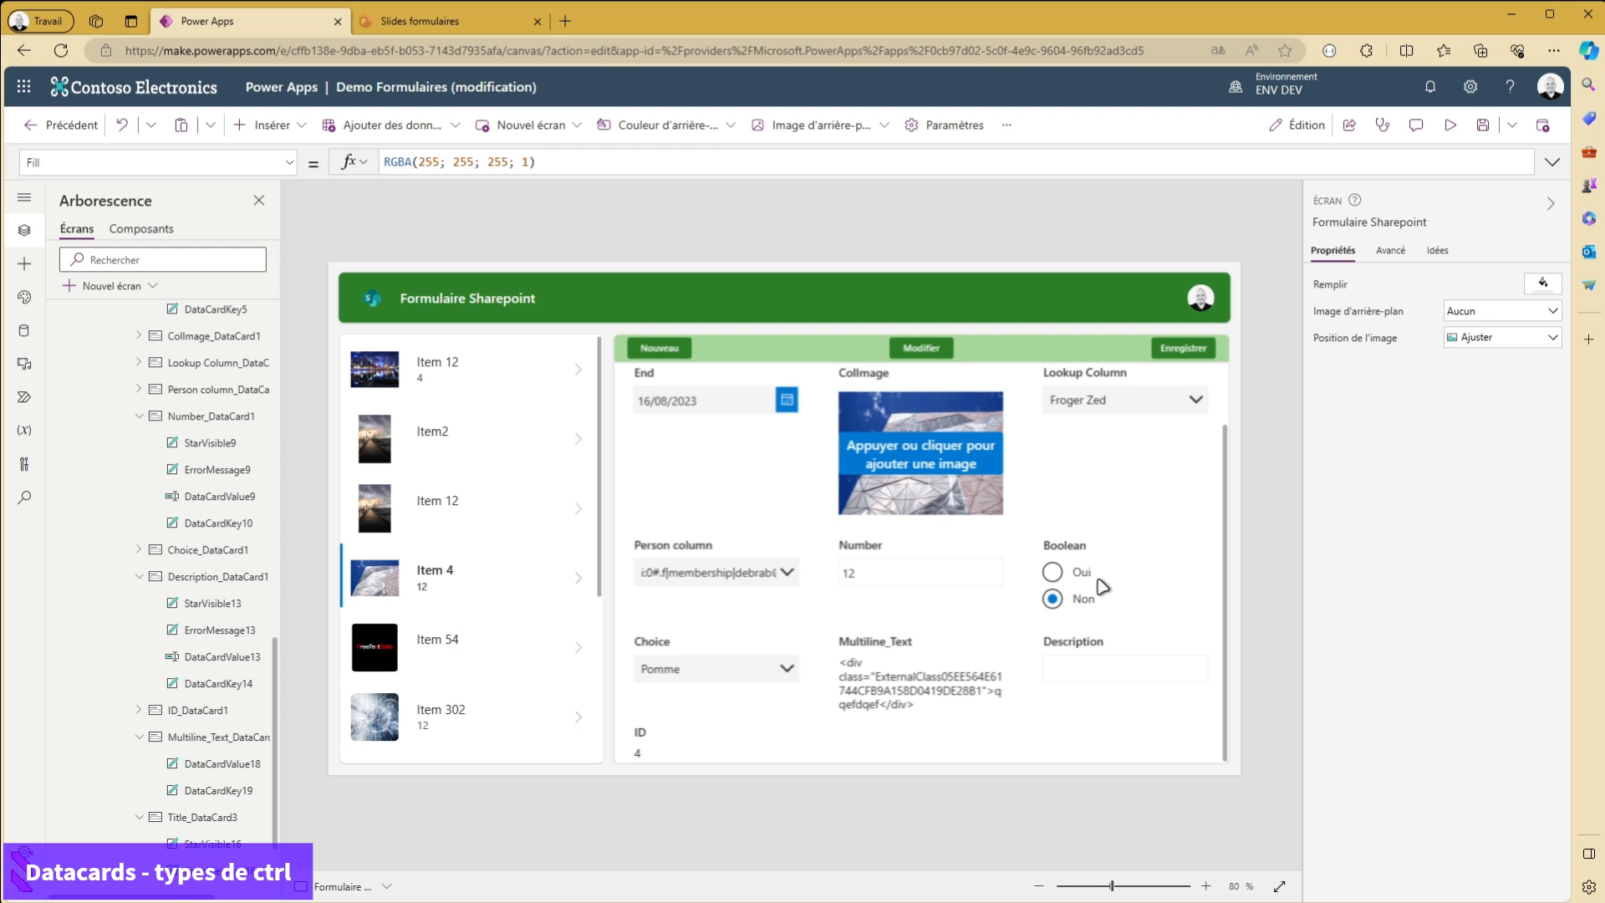
click(1100, 587)
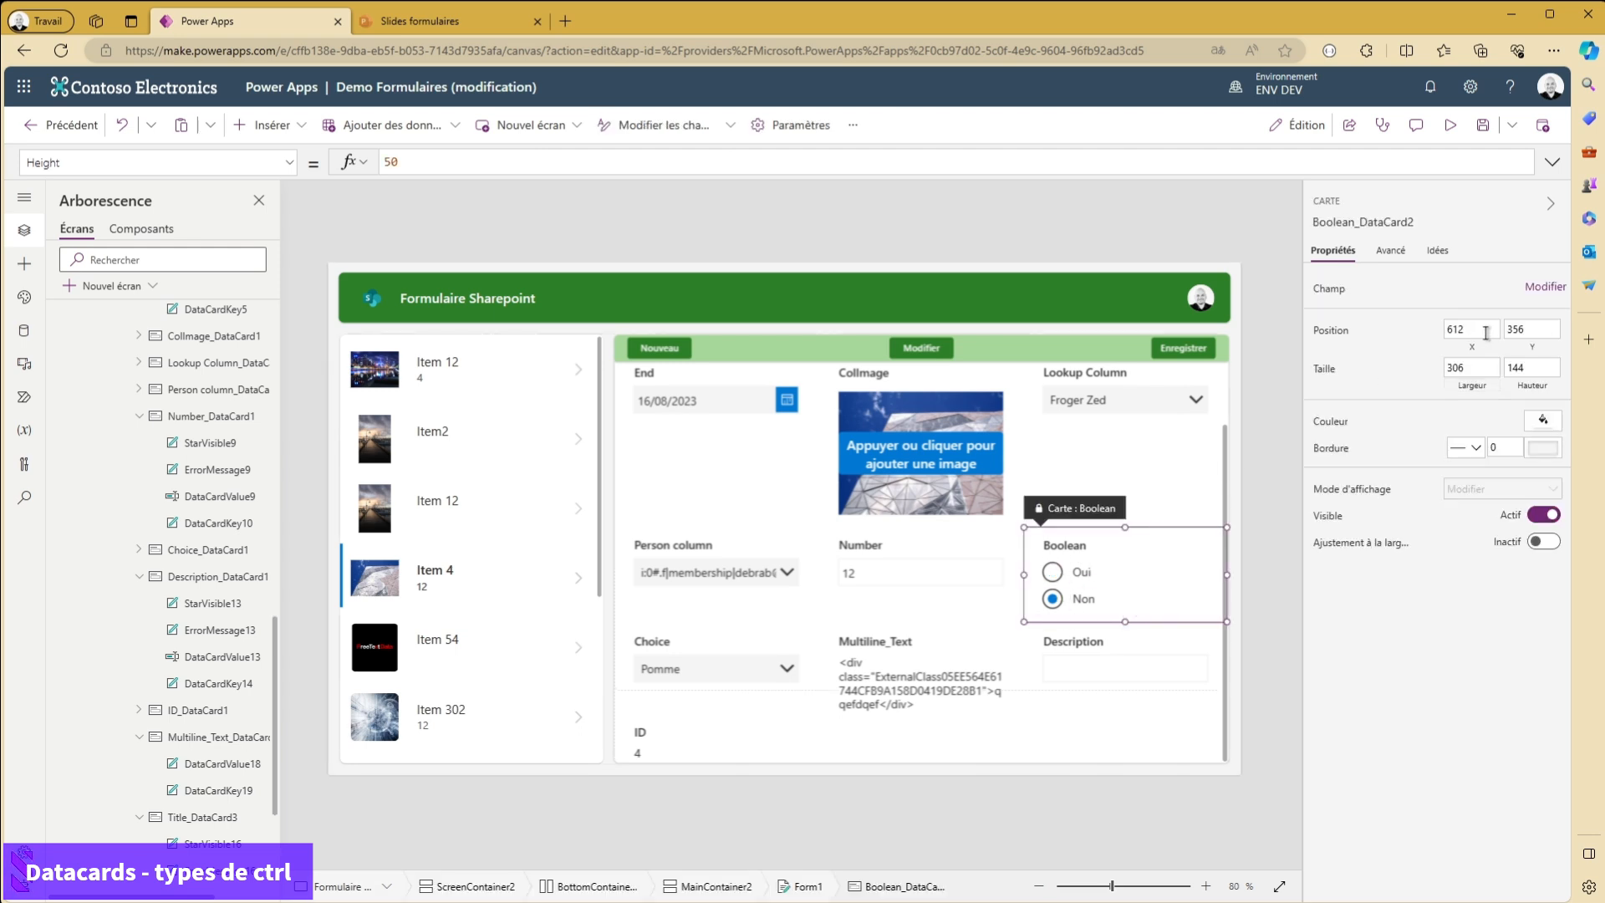
click(1545, 287)
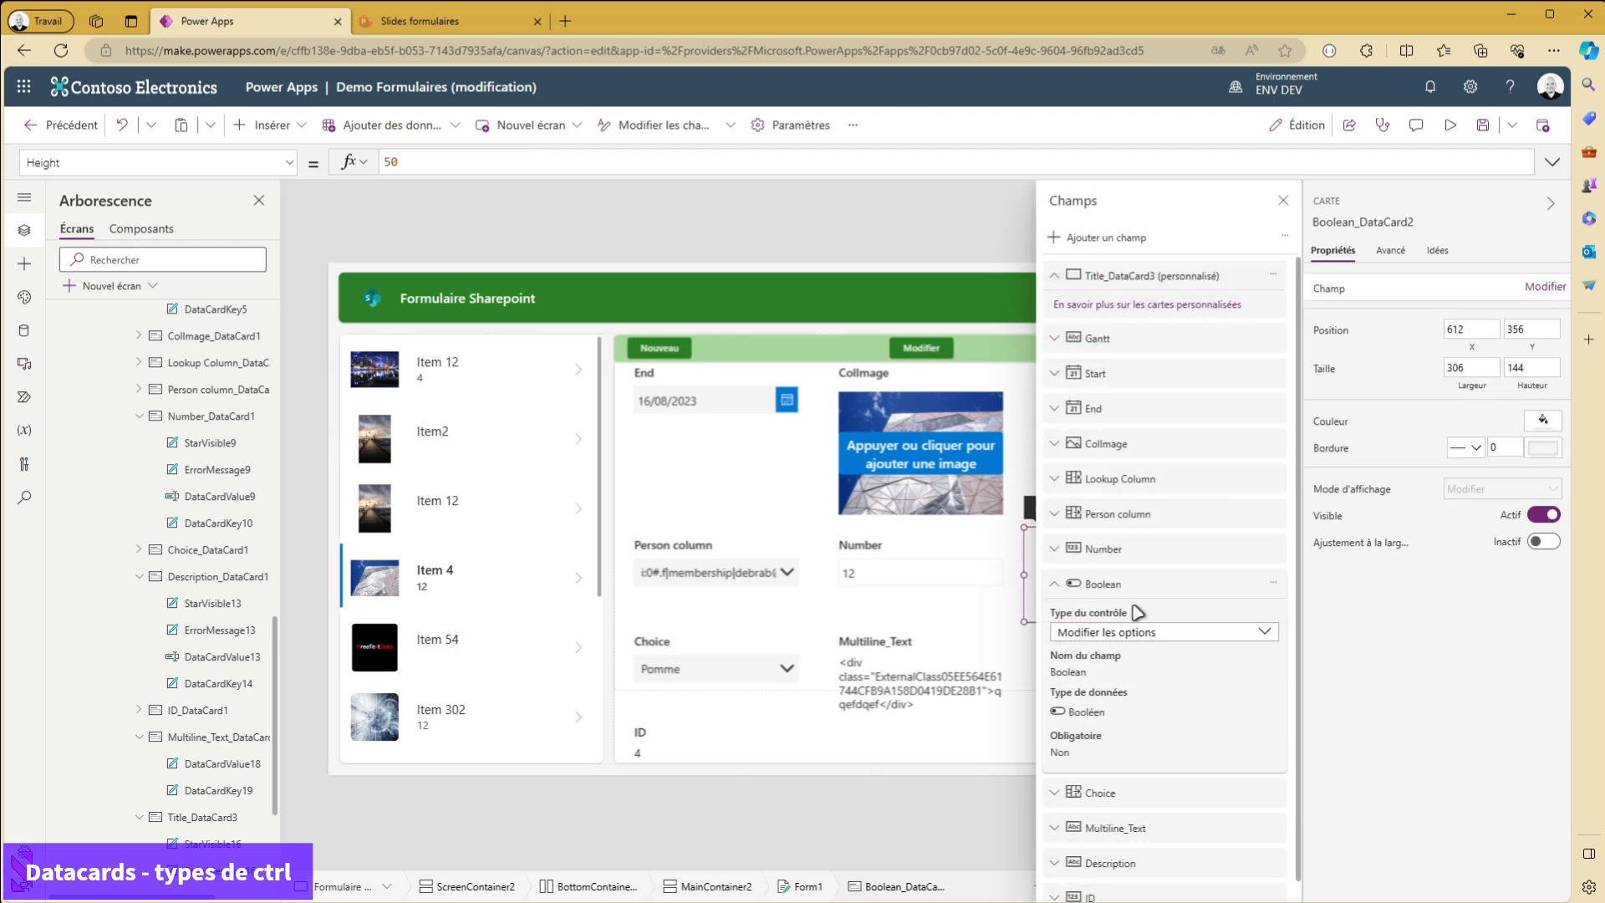
click(1152, 639)
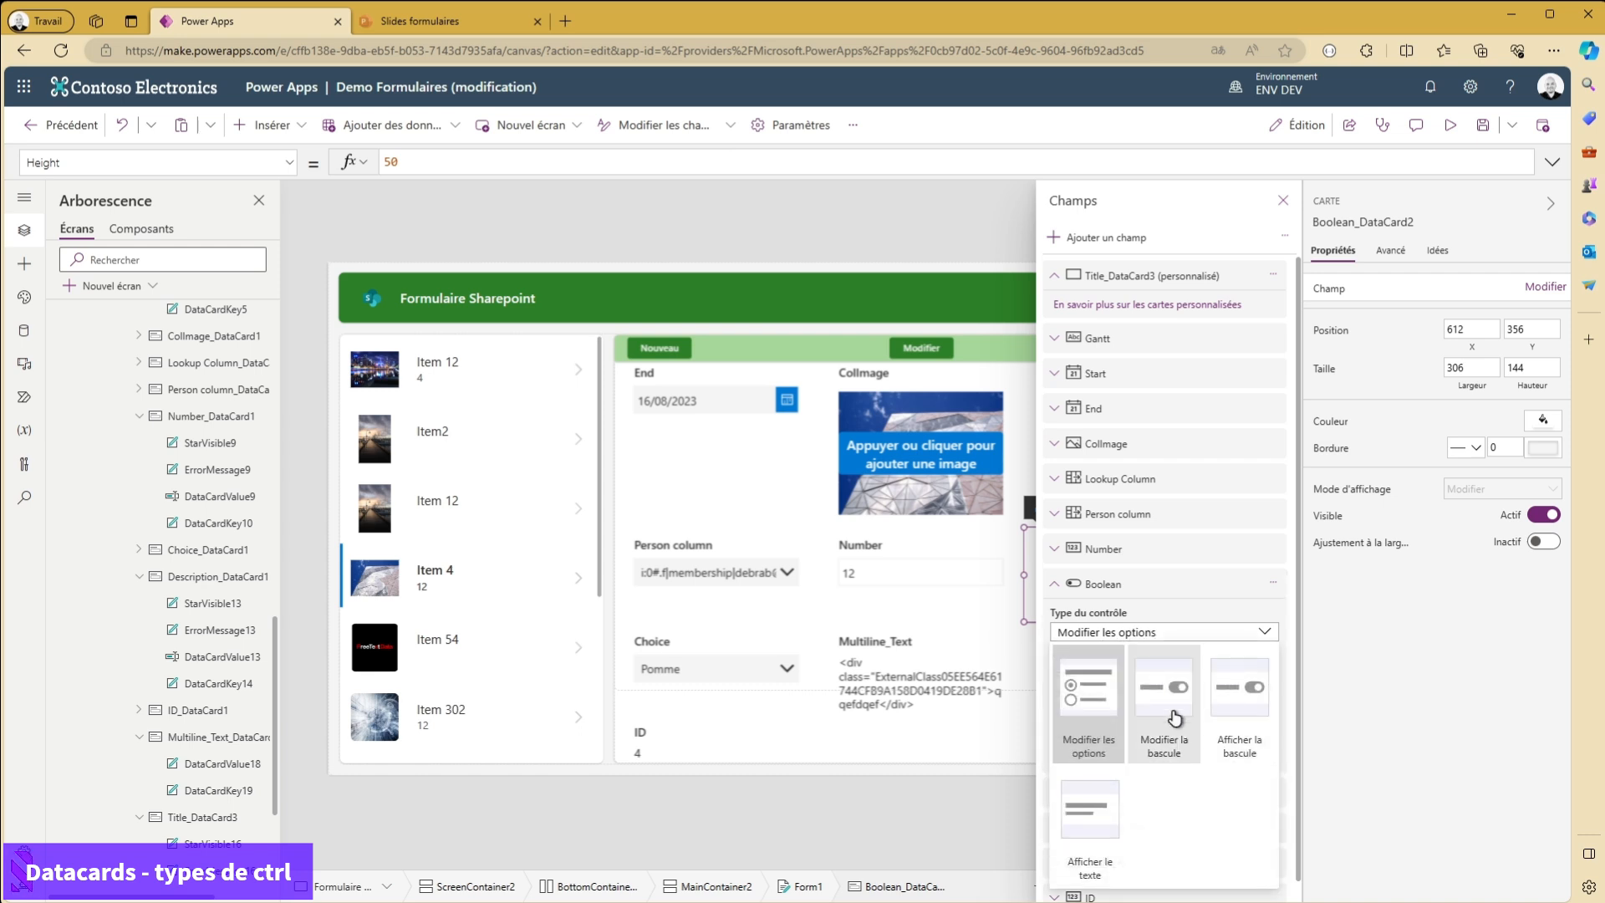
click(1251, 744)
click(1284, 201)
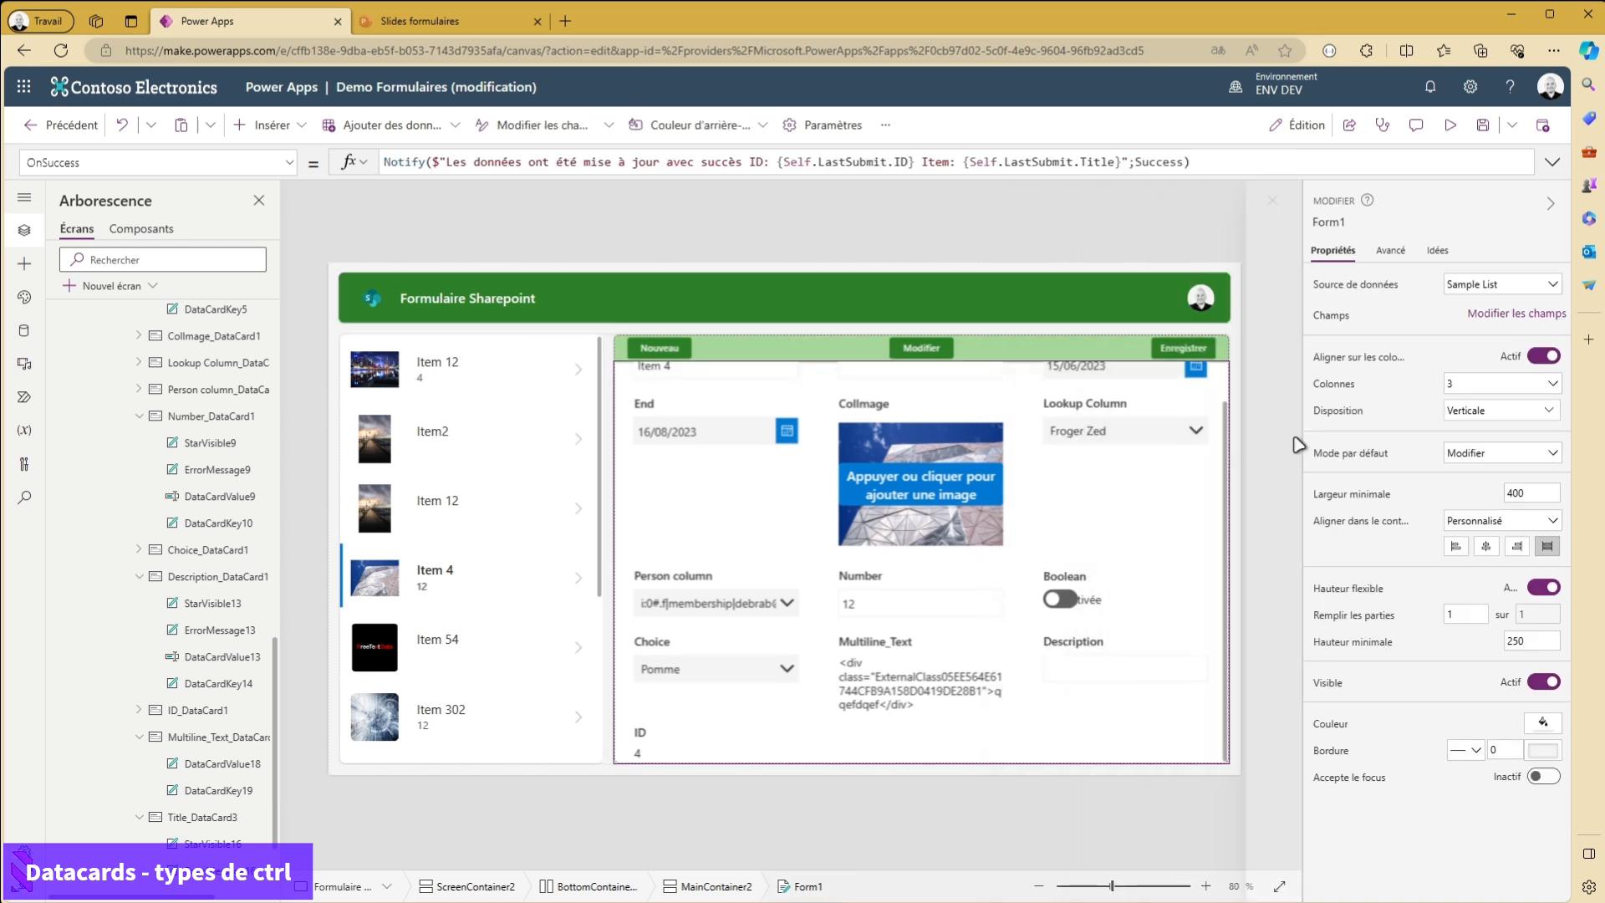
- Set the Boolean field's control type to Afficher la bascule and close the field settings
click(1115, 599)
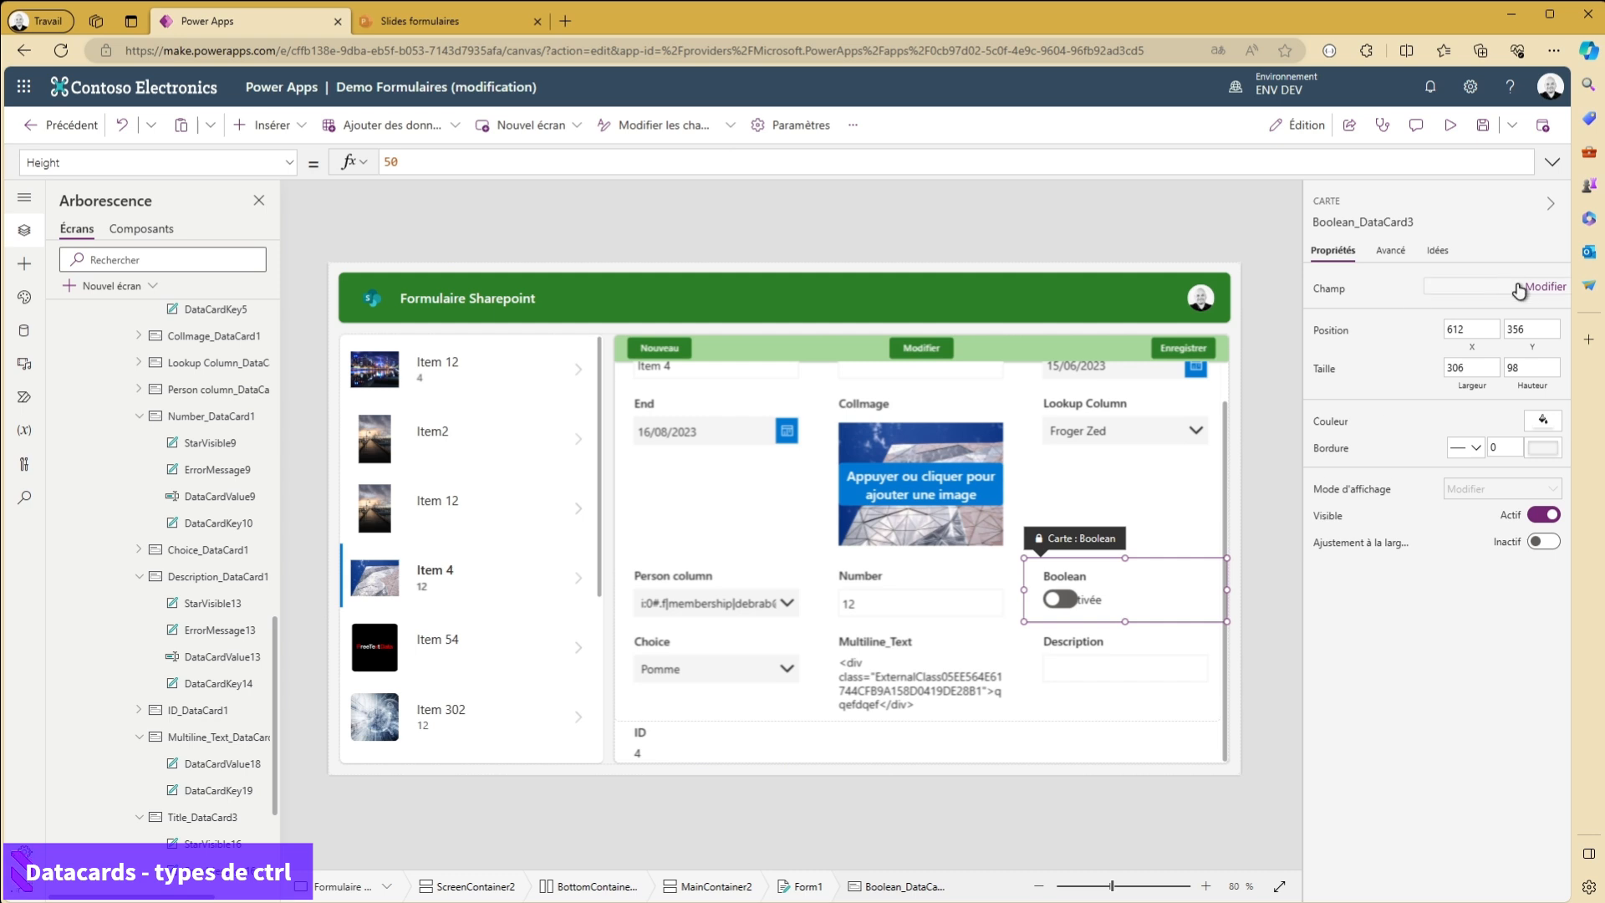
click(1537, 287)
click(1198, 634)
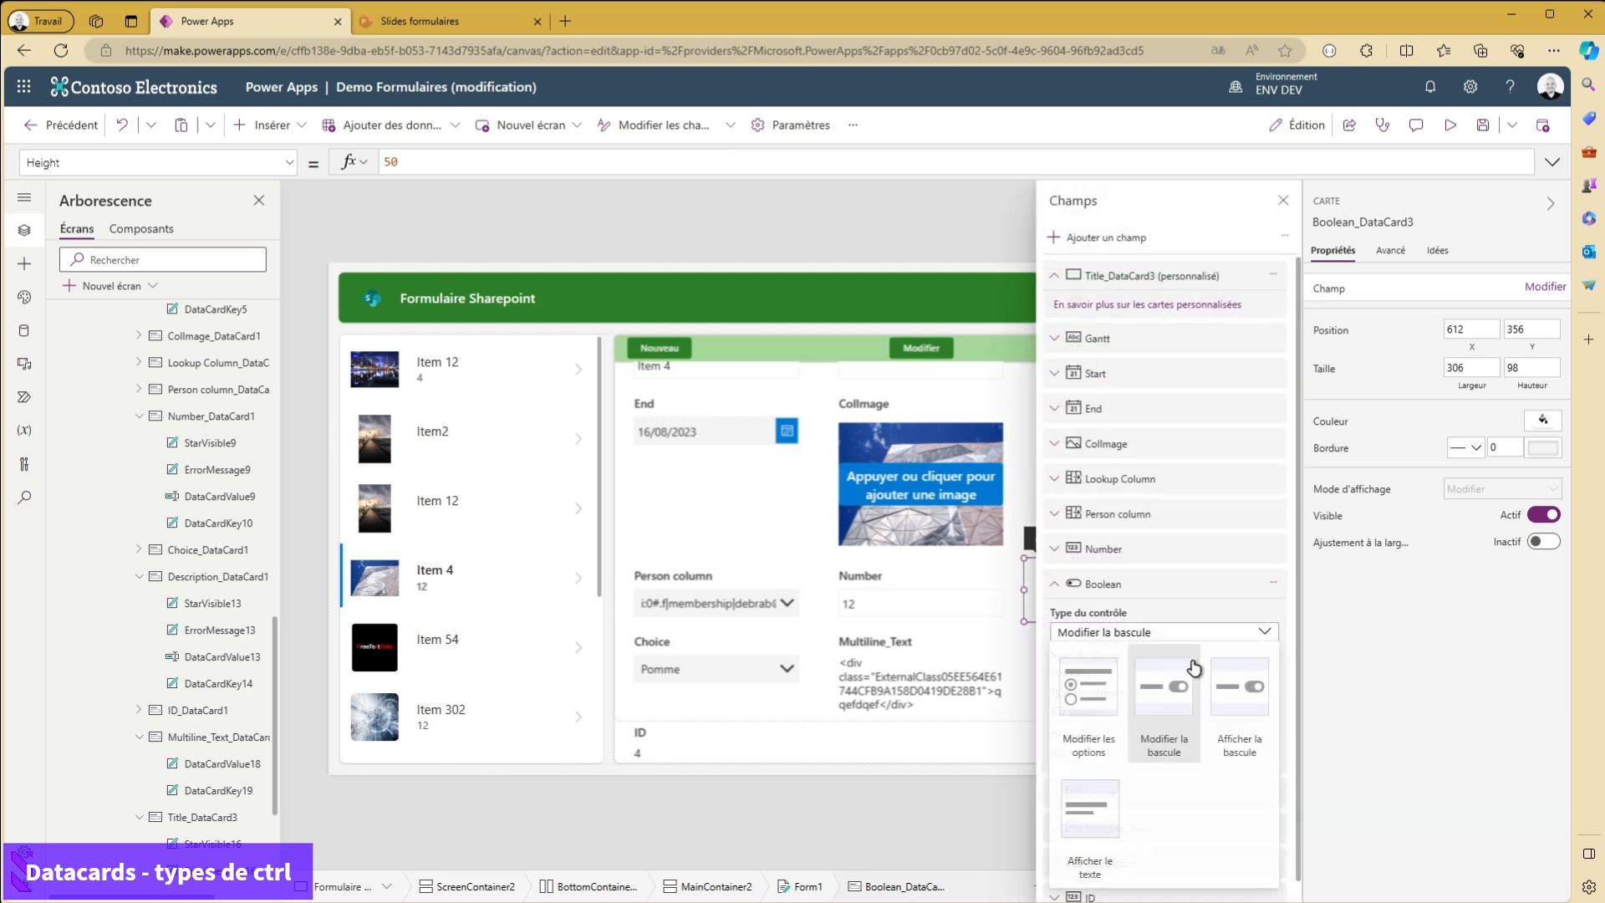
click(1249, 706)
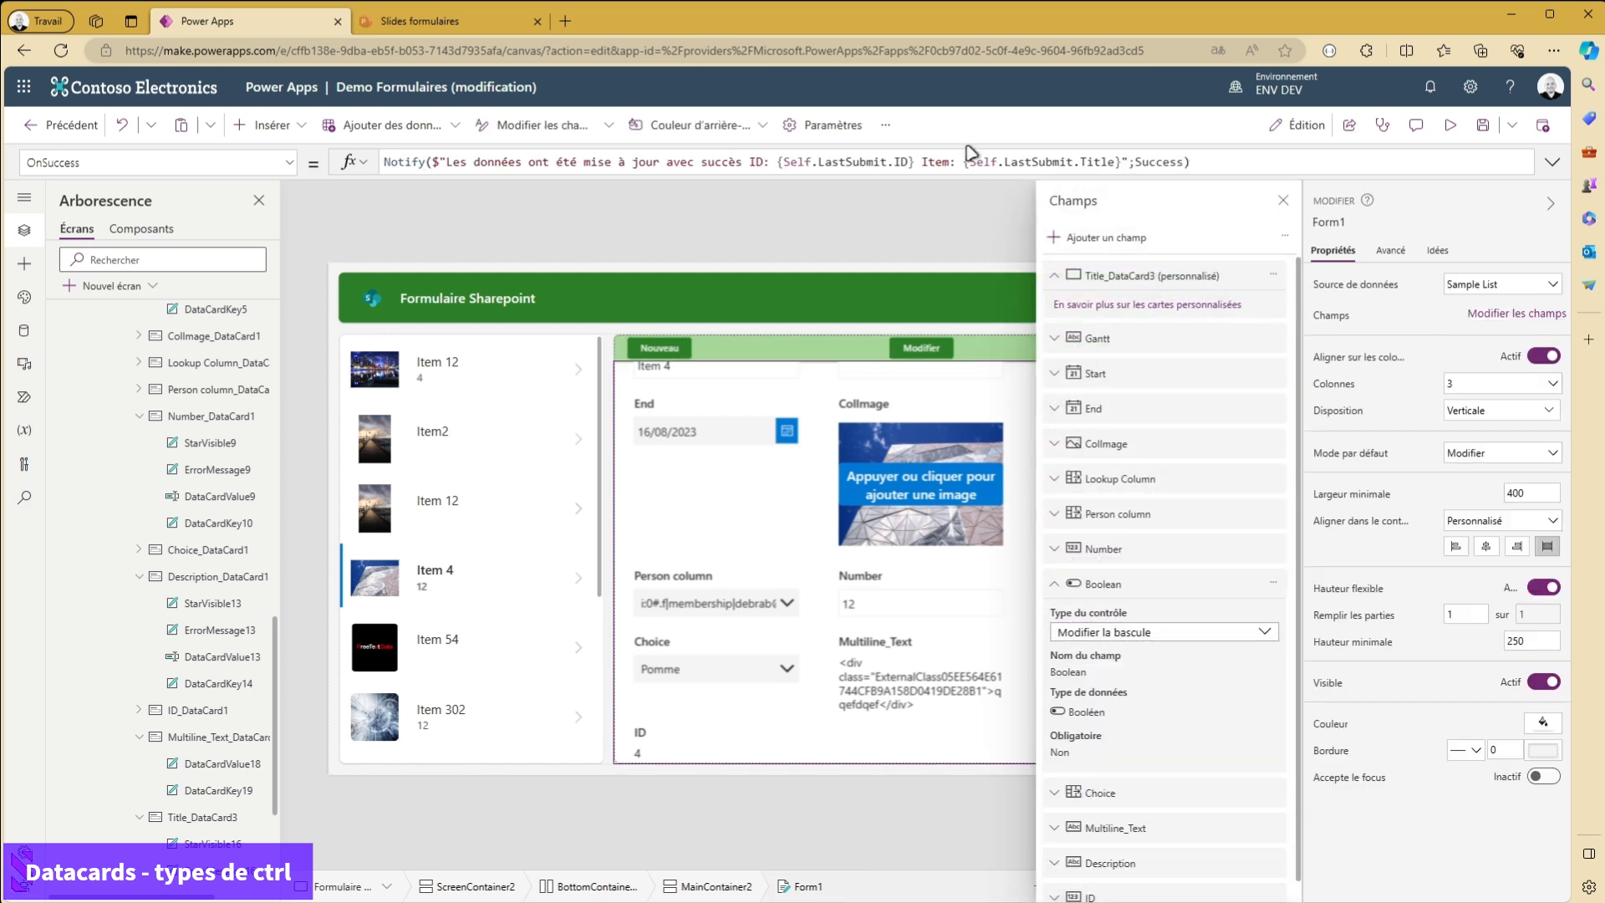
click(1283, 200)
- Set the Boolean field's control type to Afficher le texte and close the field settings
click(1107, 581)
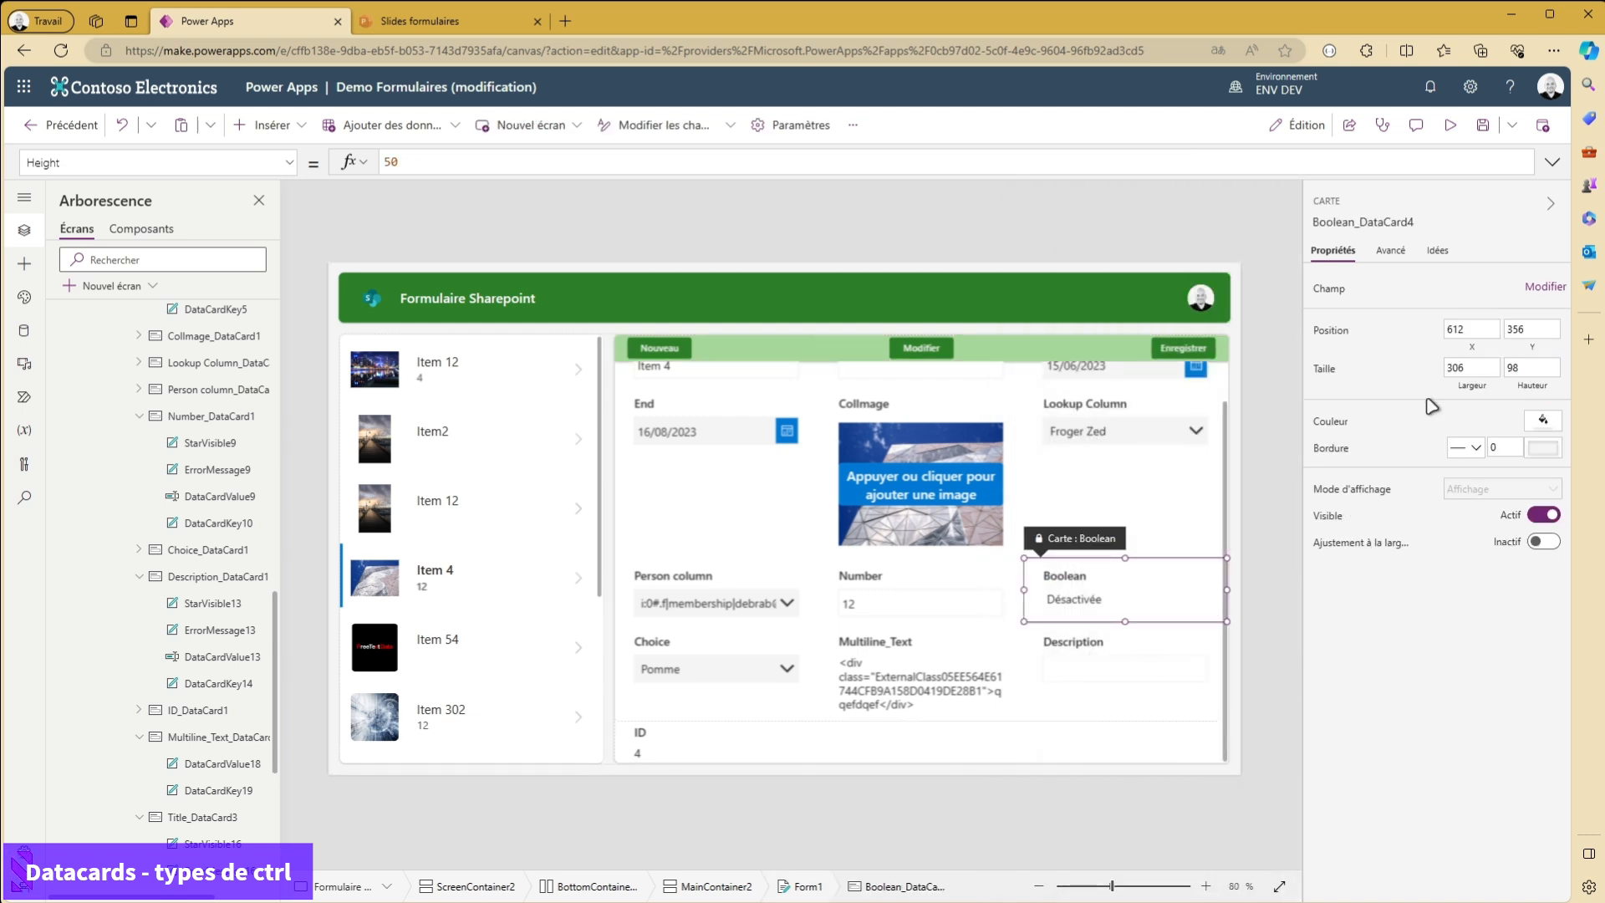
click(1543, 287)
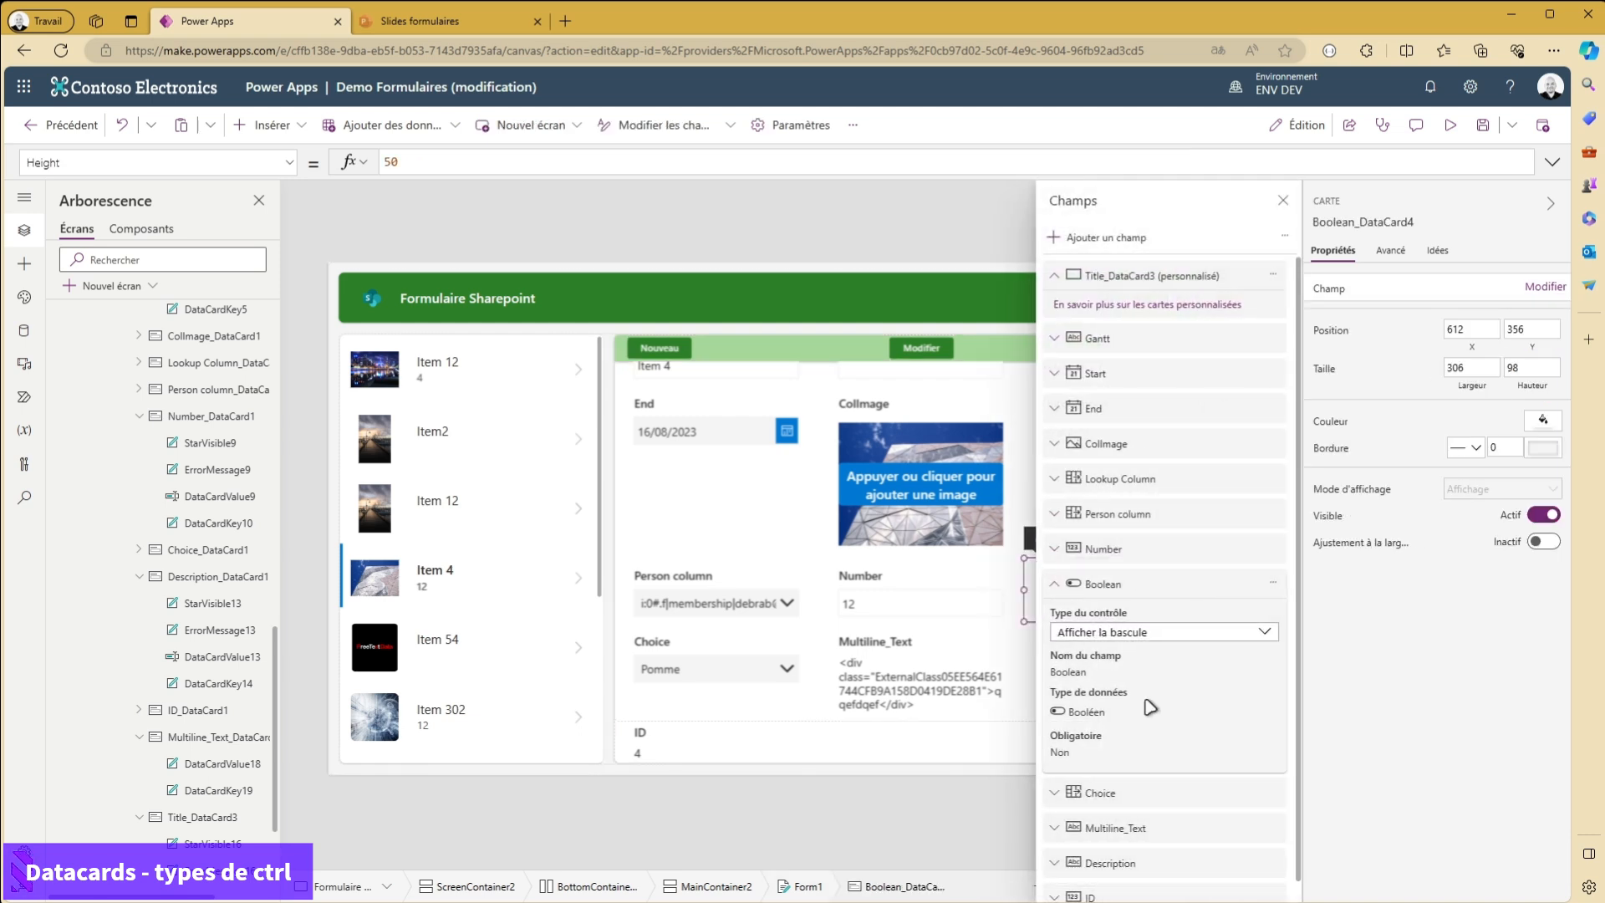
click(1134, 637)
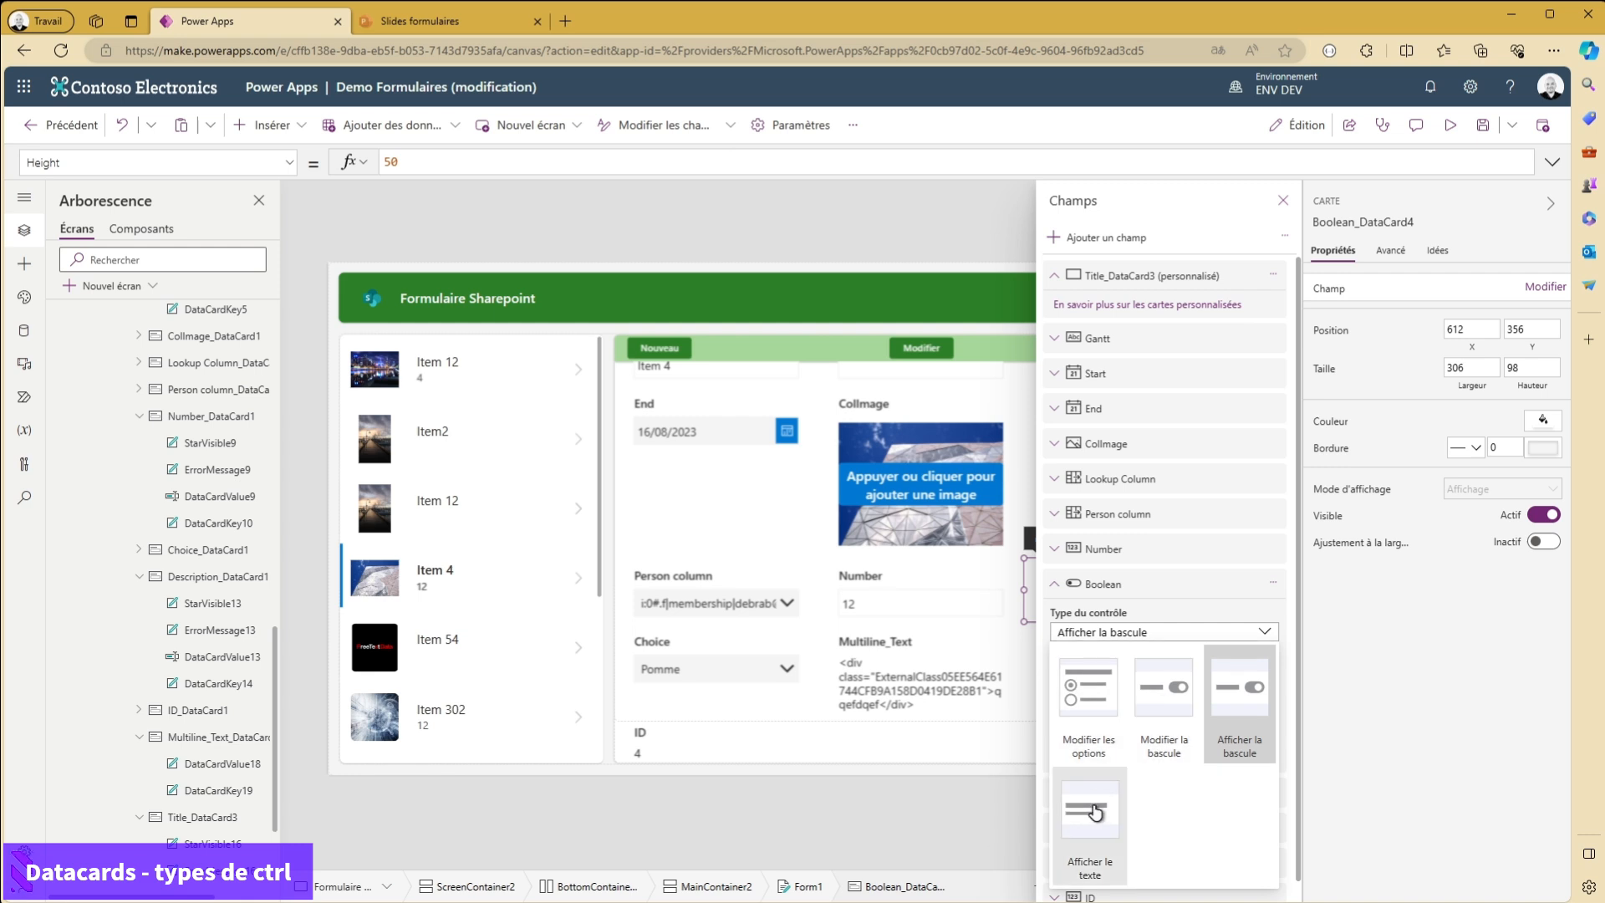
click(1097, 814)
click(1281, 199)
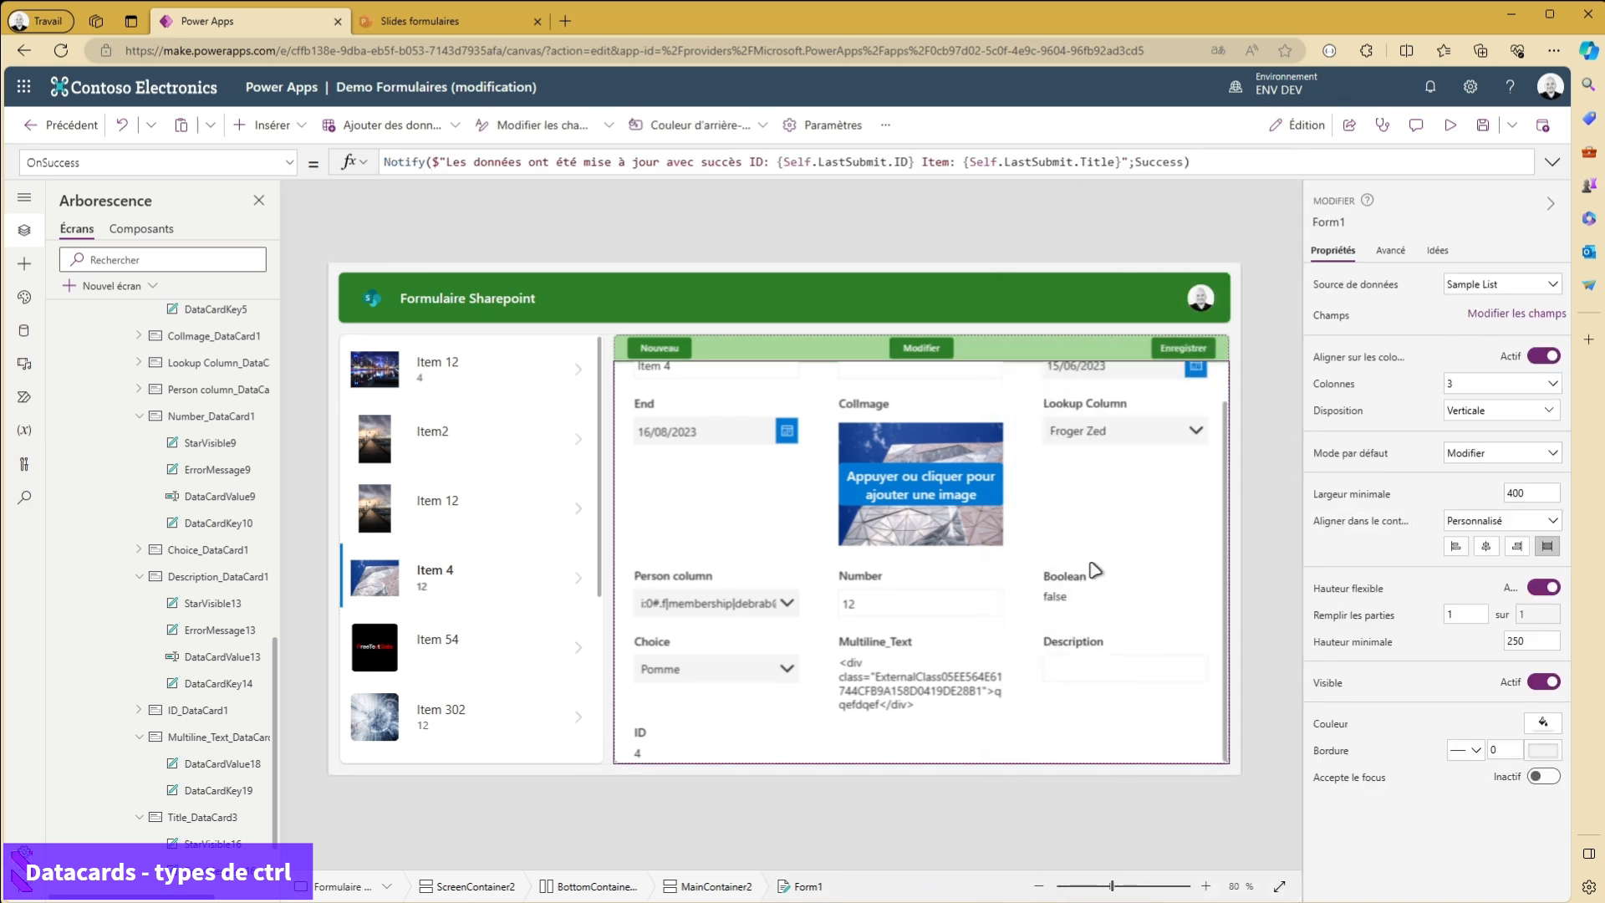
- Restore the Boolean field's control type to Modifier la bascule
click(1086, 602)
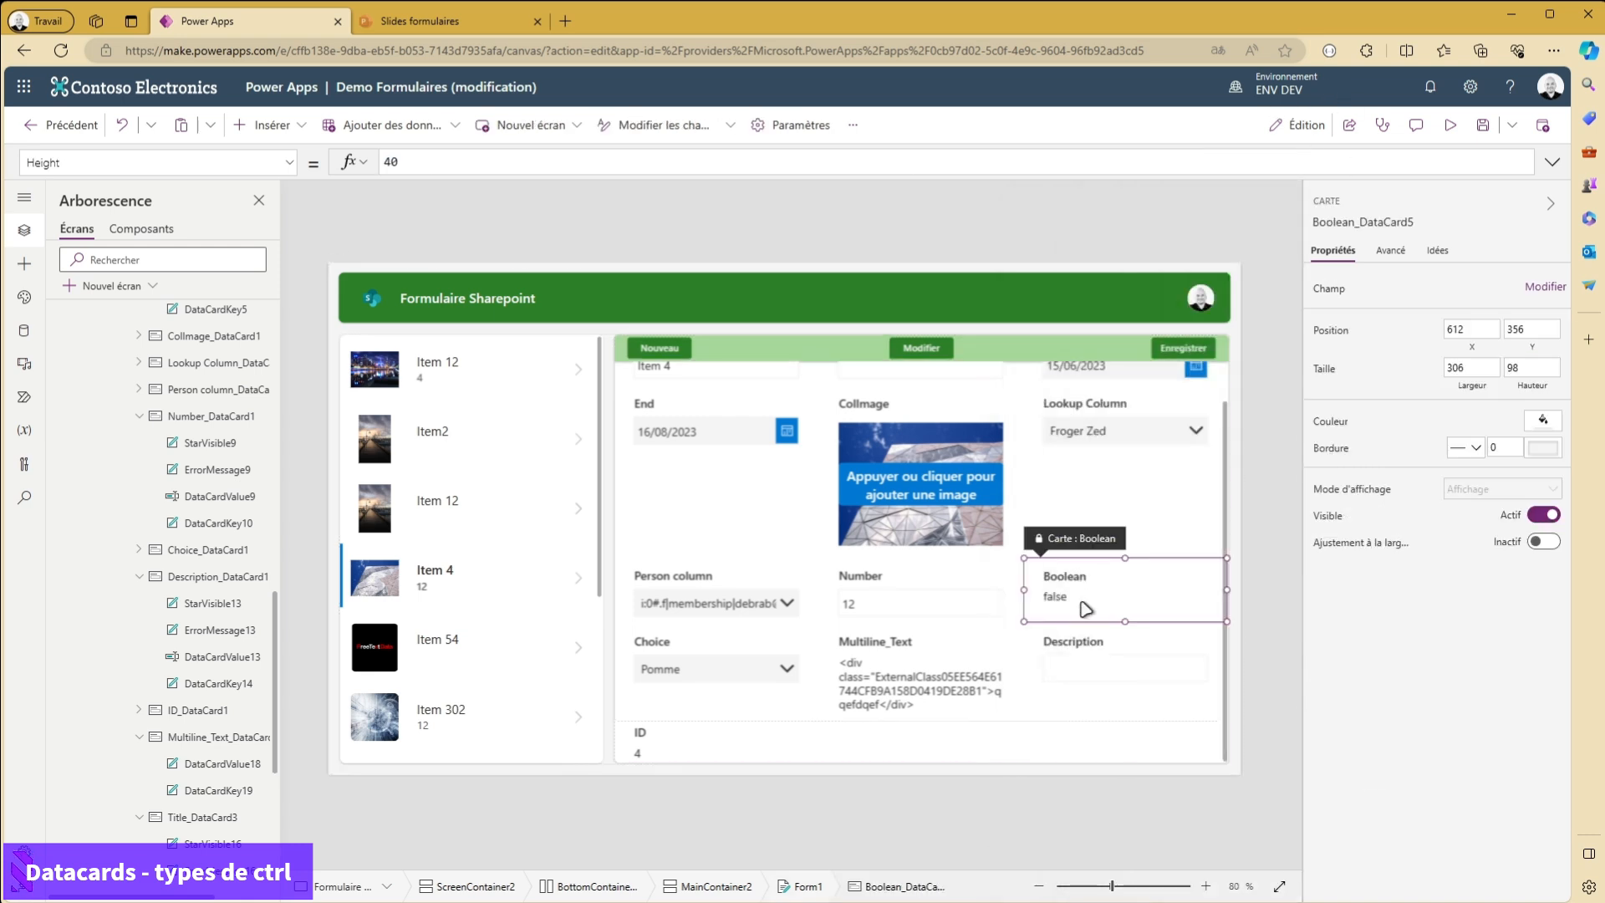
click(1533, 284)
click(1103, 634)
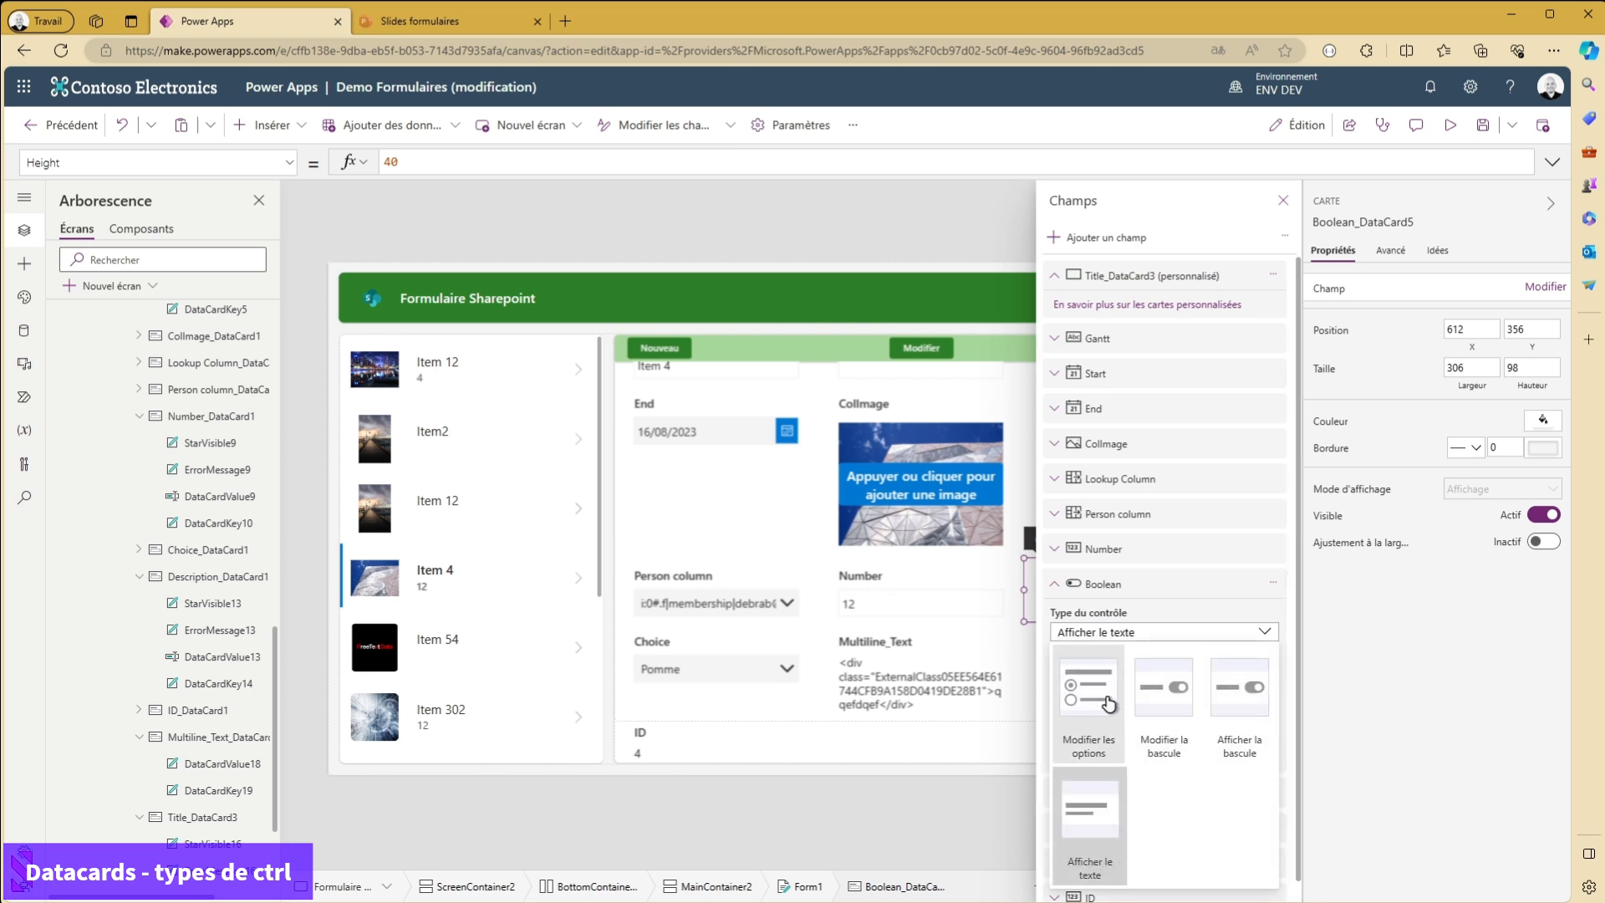
click(1162, 695)
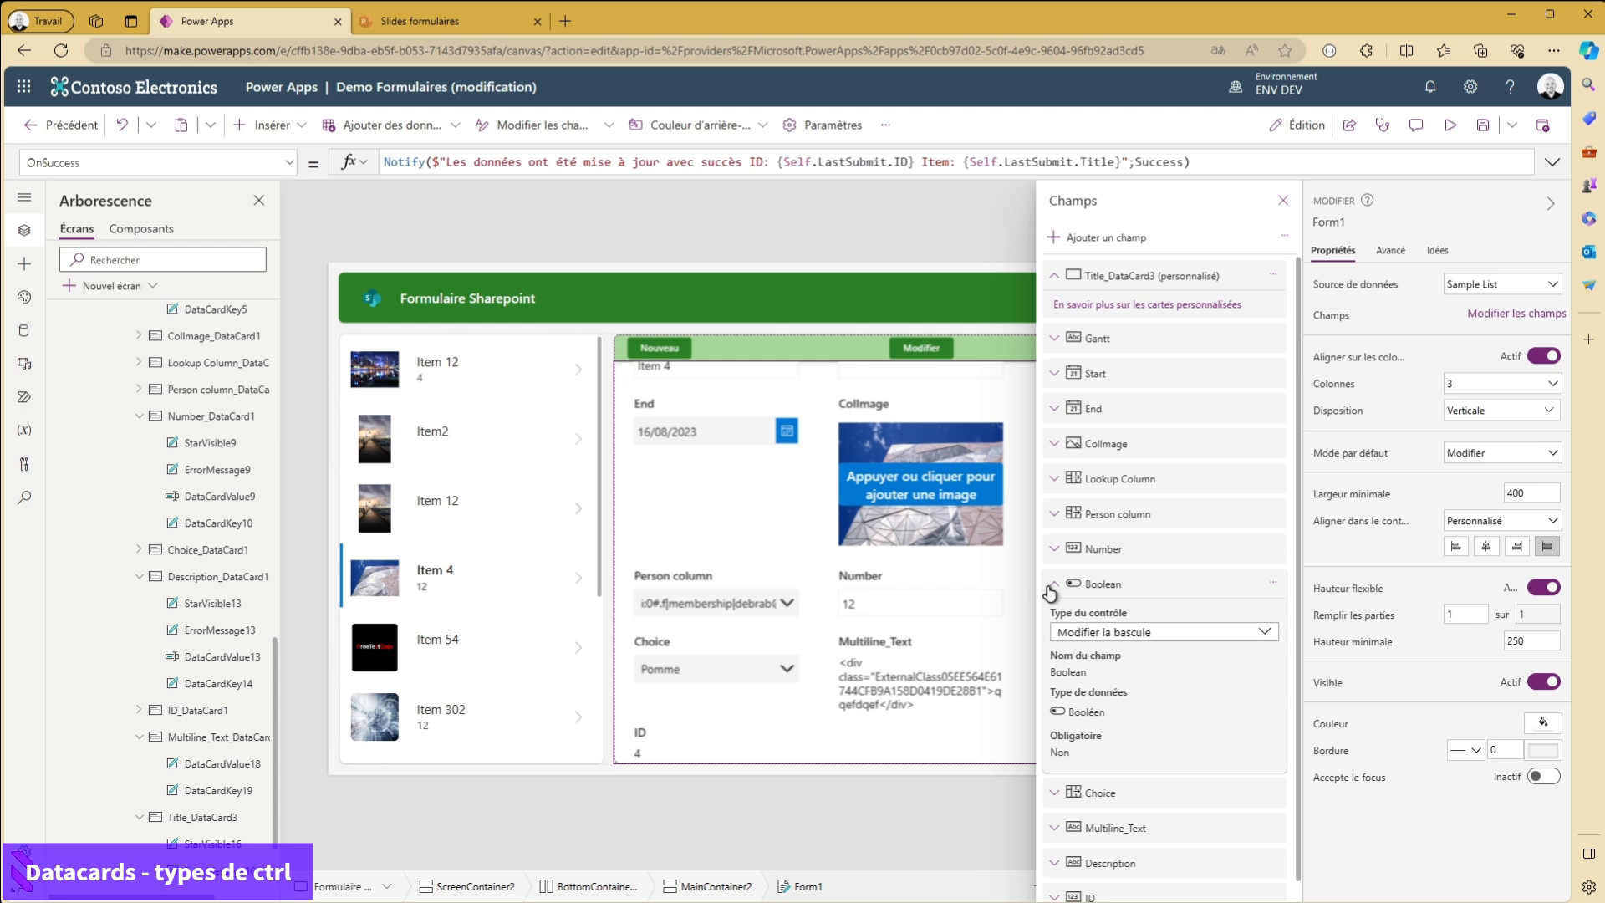
- Set the Number field's control type to Modifier le curseur and move its slider to 42
click(1089, 550)
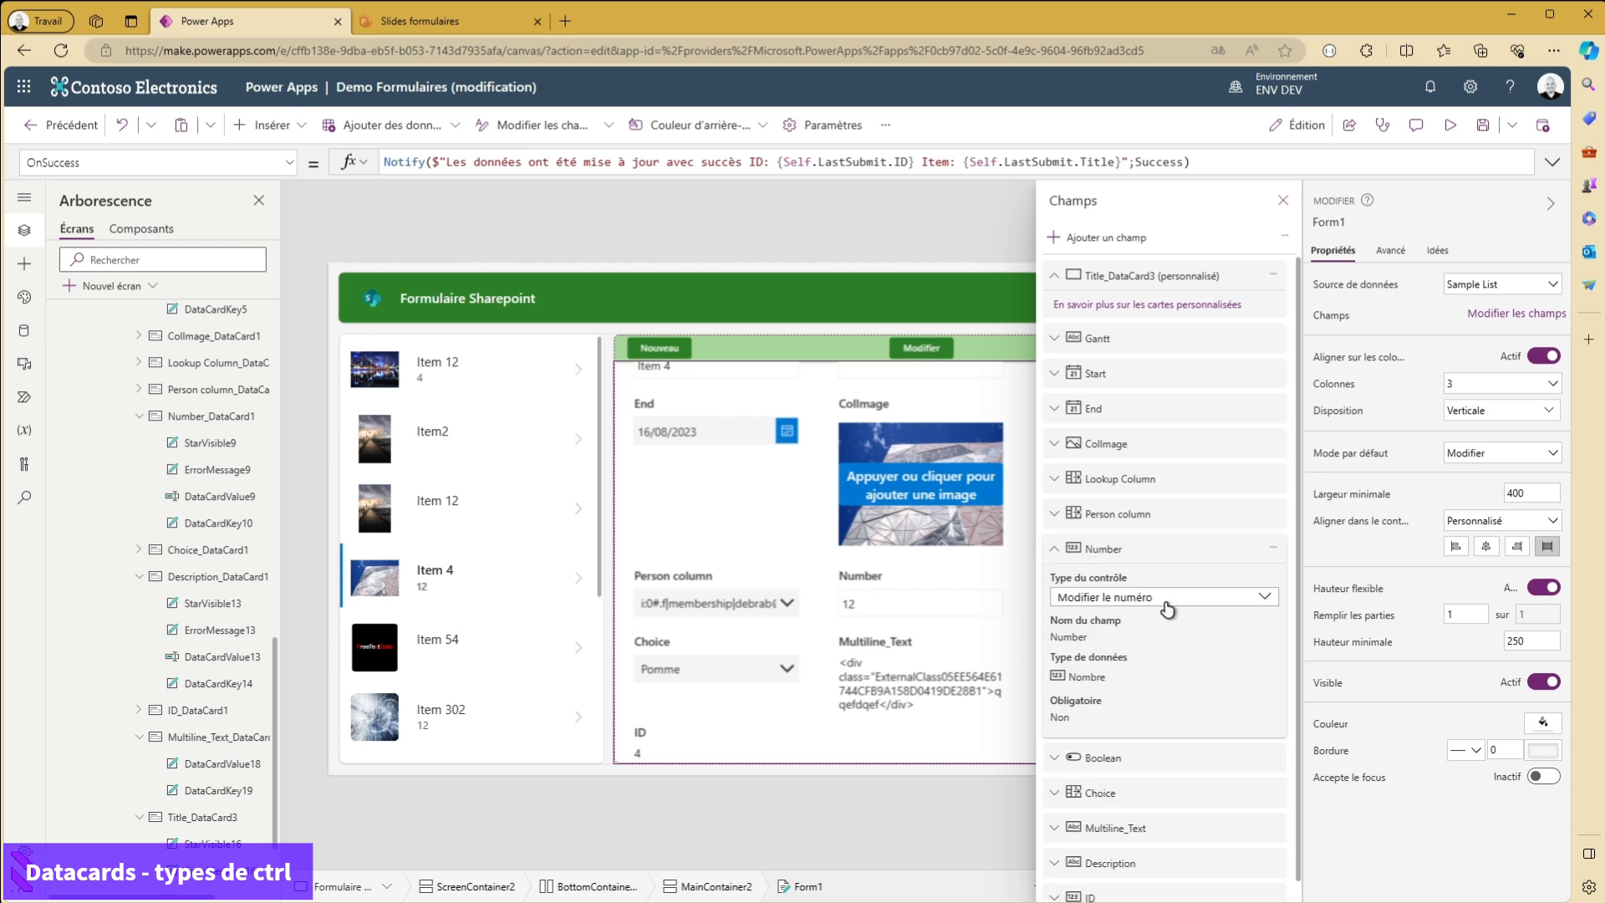
click(1168, 608)
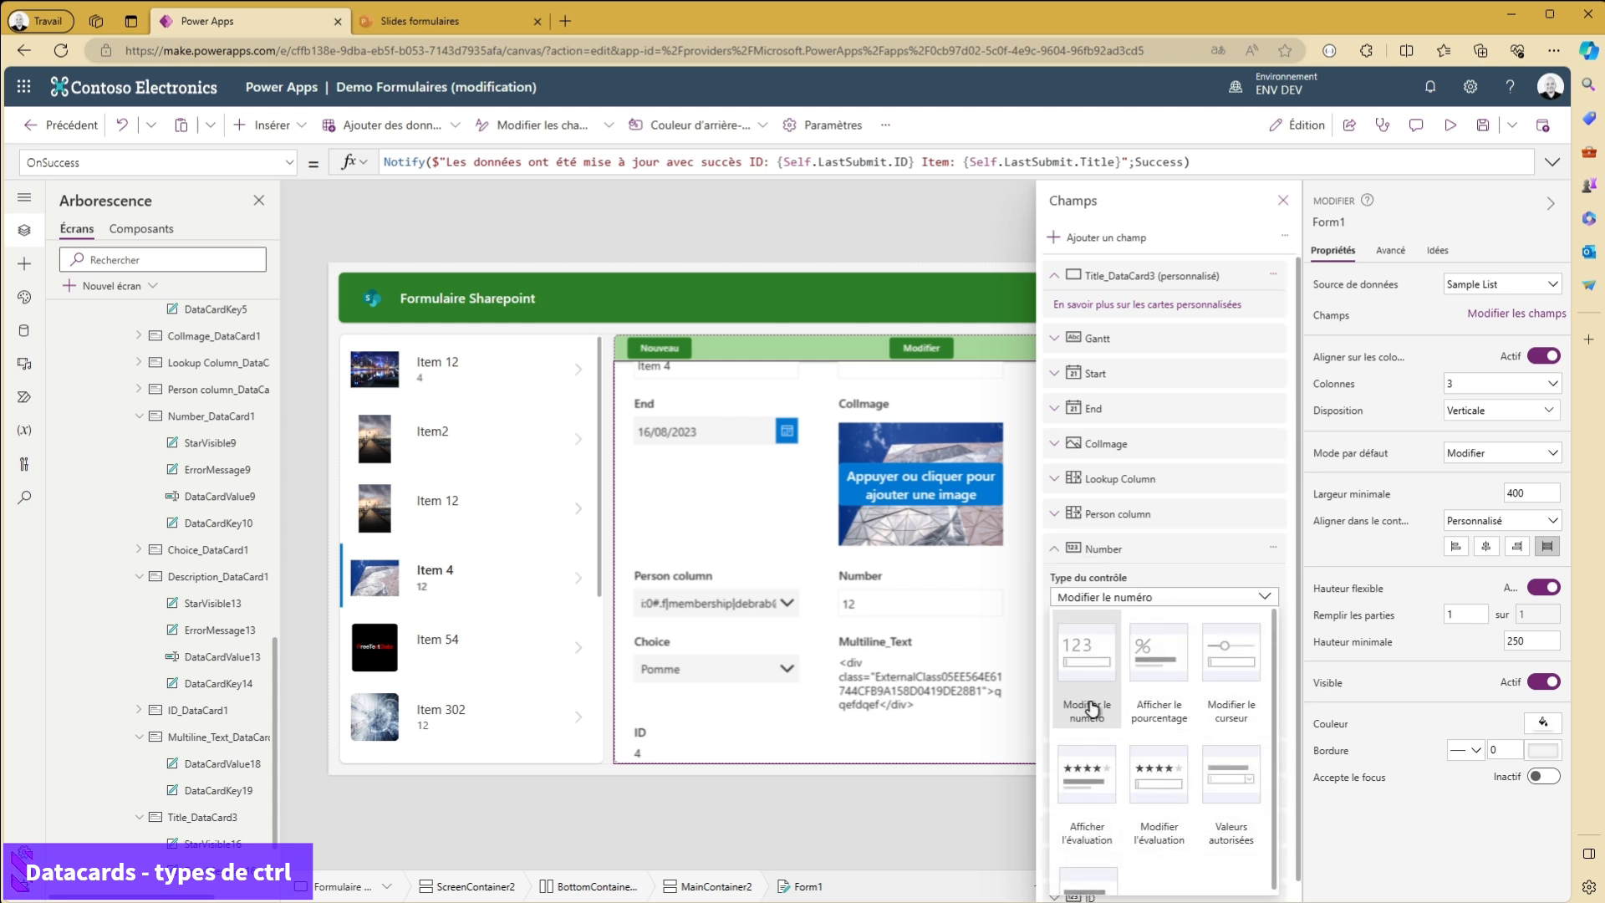
click(1234, 664)
drag(846, 603, 931, 613)
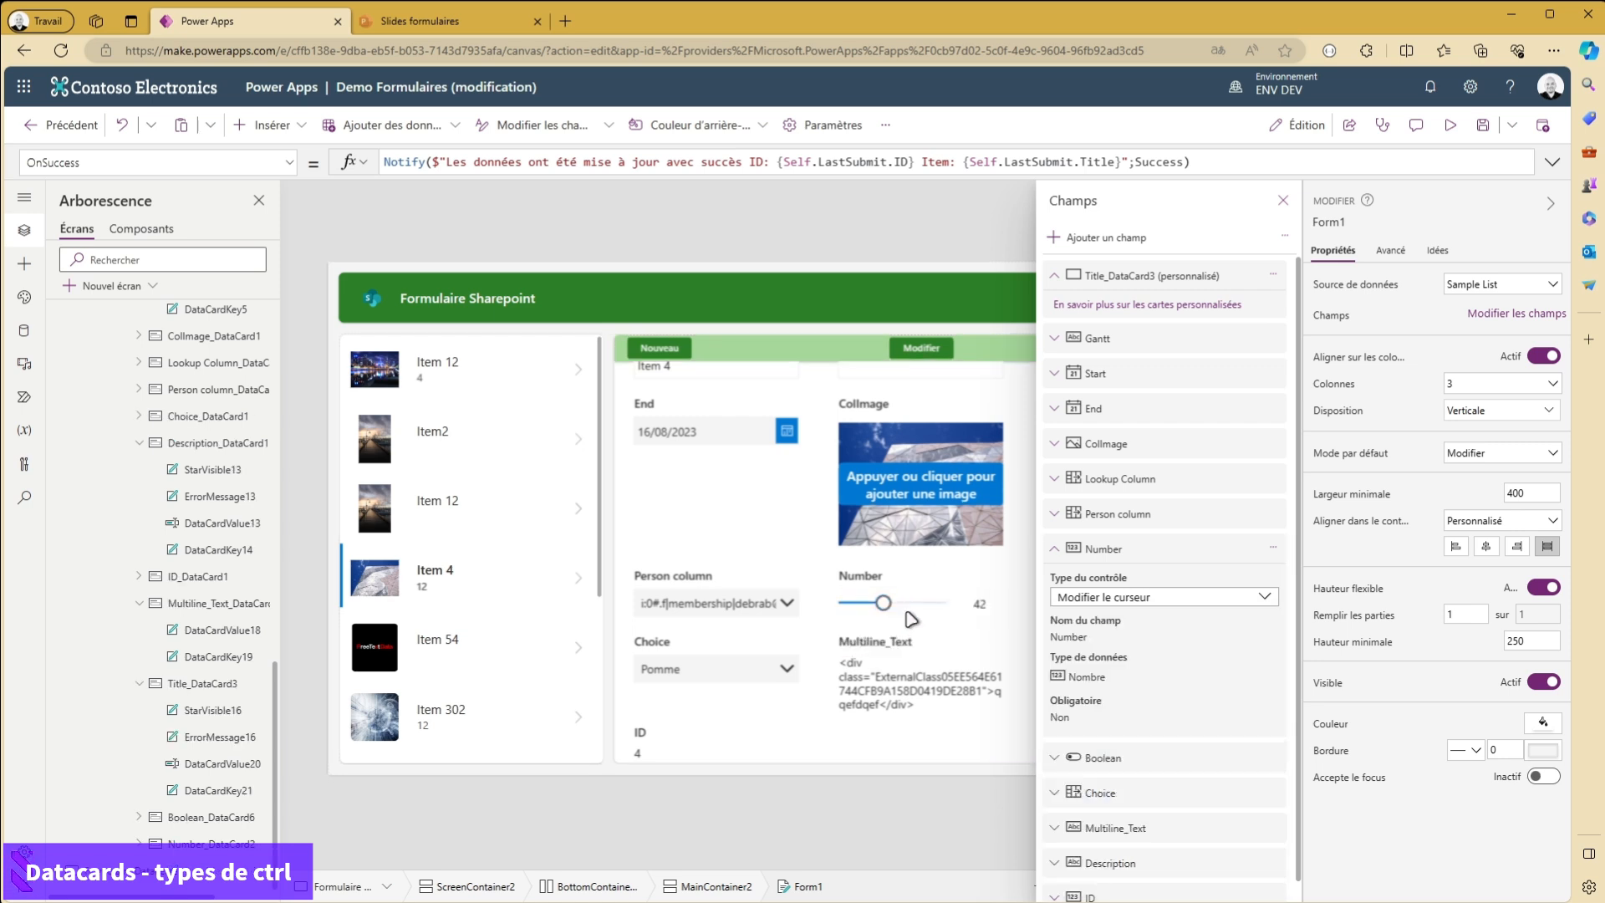
- Try Afficher l'évaluation as the Number field's control type, and switch it to Modifier l'évaluation
click(1170, 597)
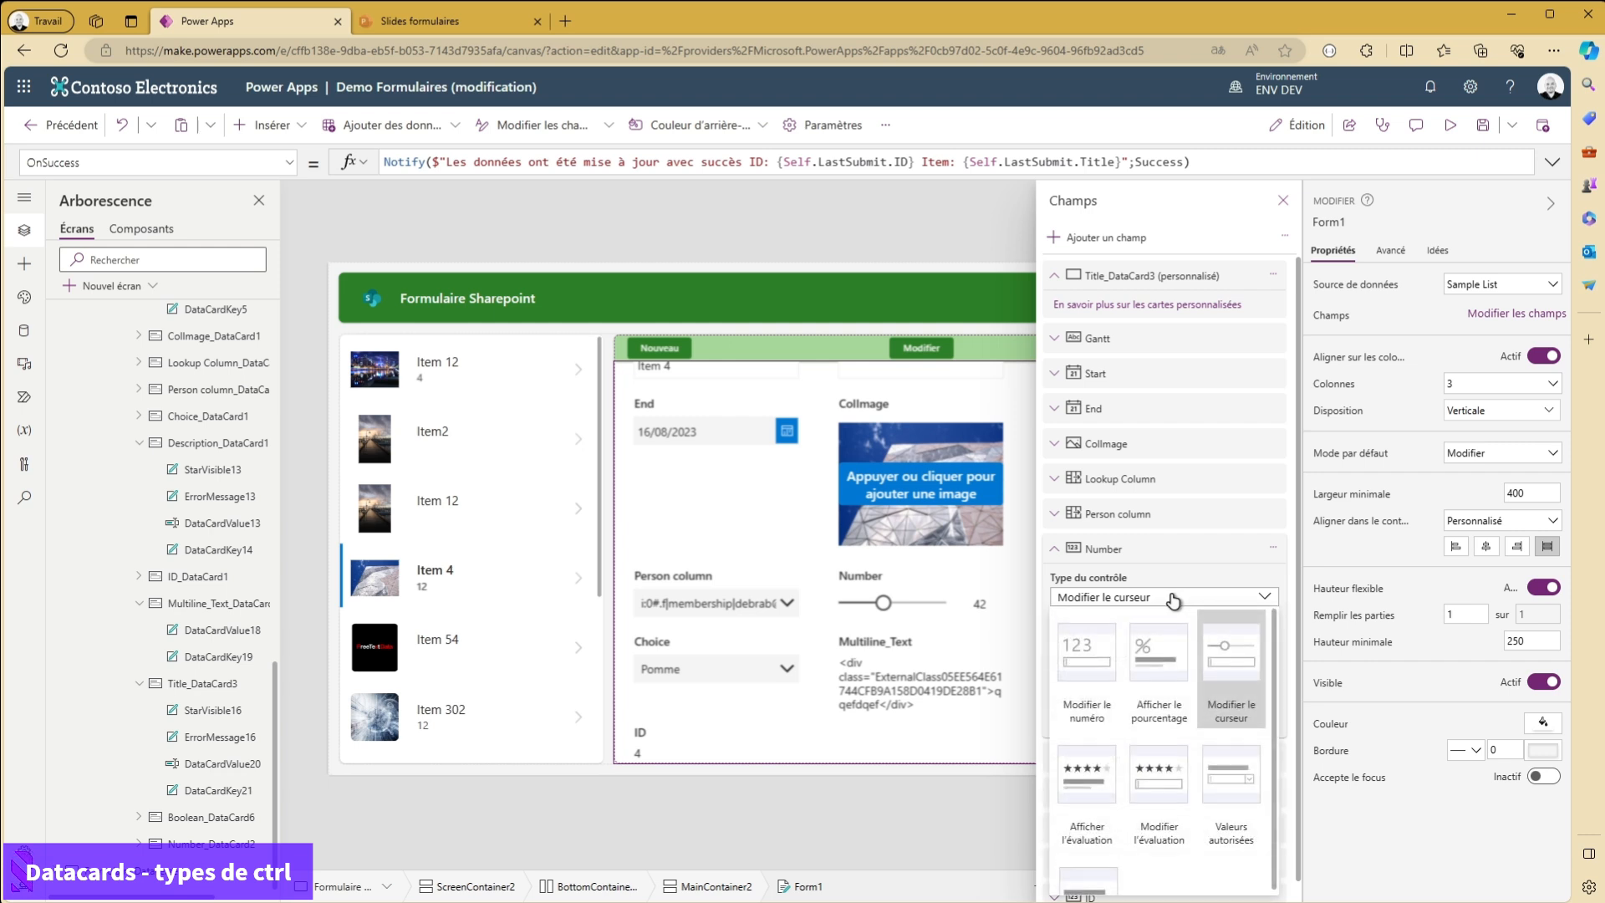
click(1079, 795)
click(1167, 599)
click(1158, 789)
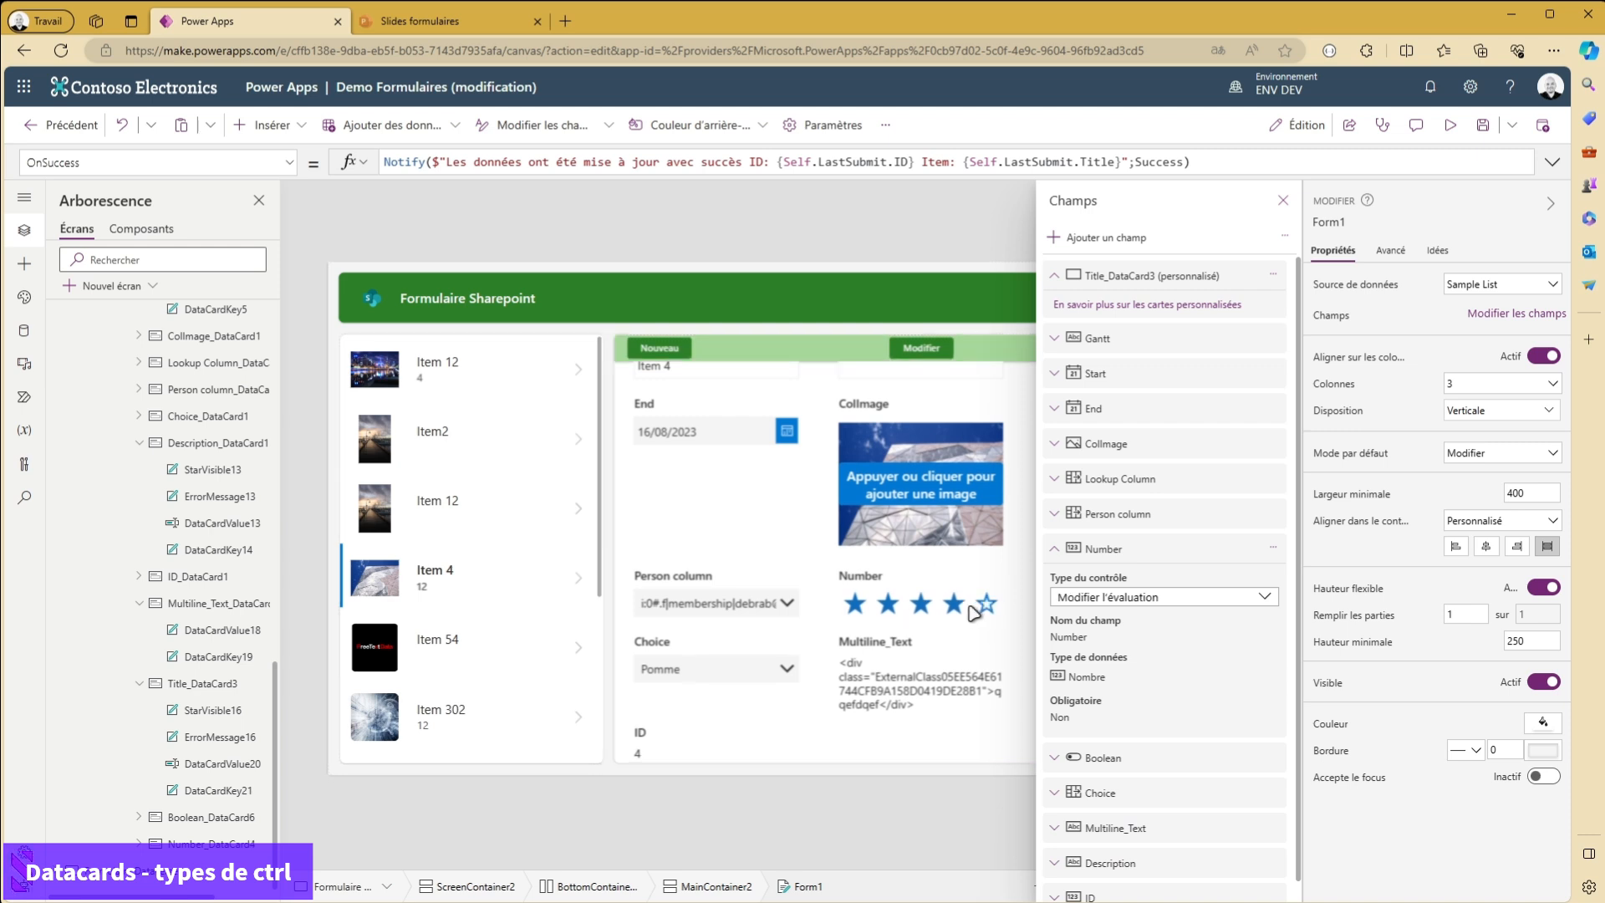
- Change the Number field's control type to Valeurs autorisées
click(1078, 597)
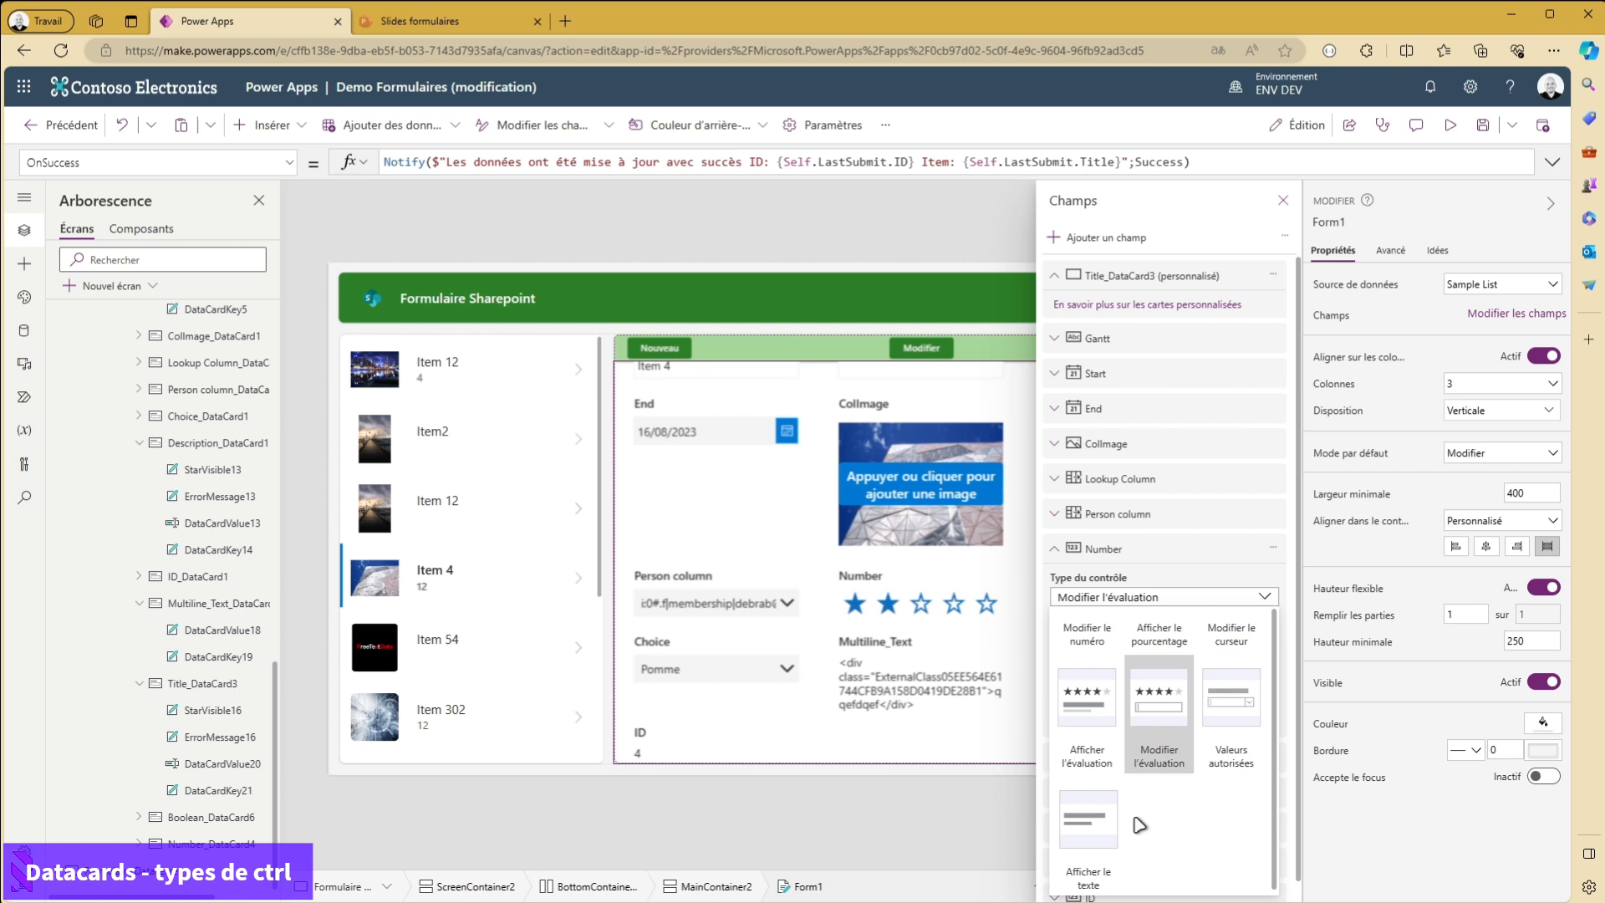
scroll(1112, 836, up, 1)
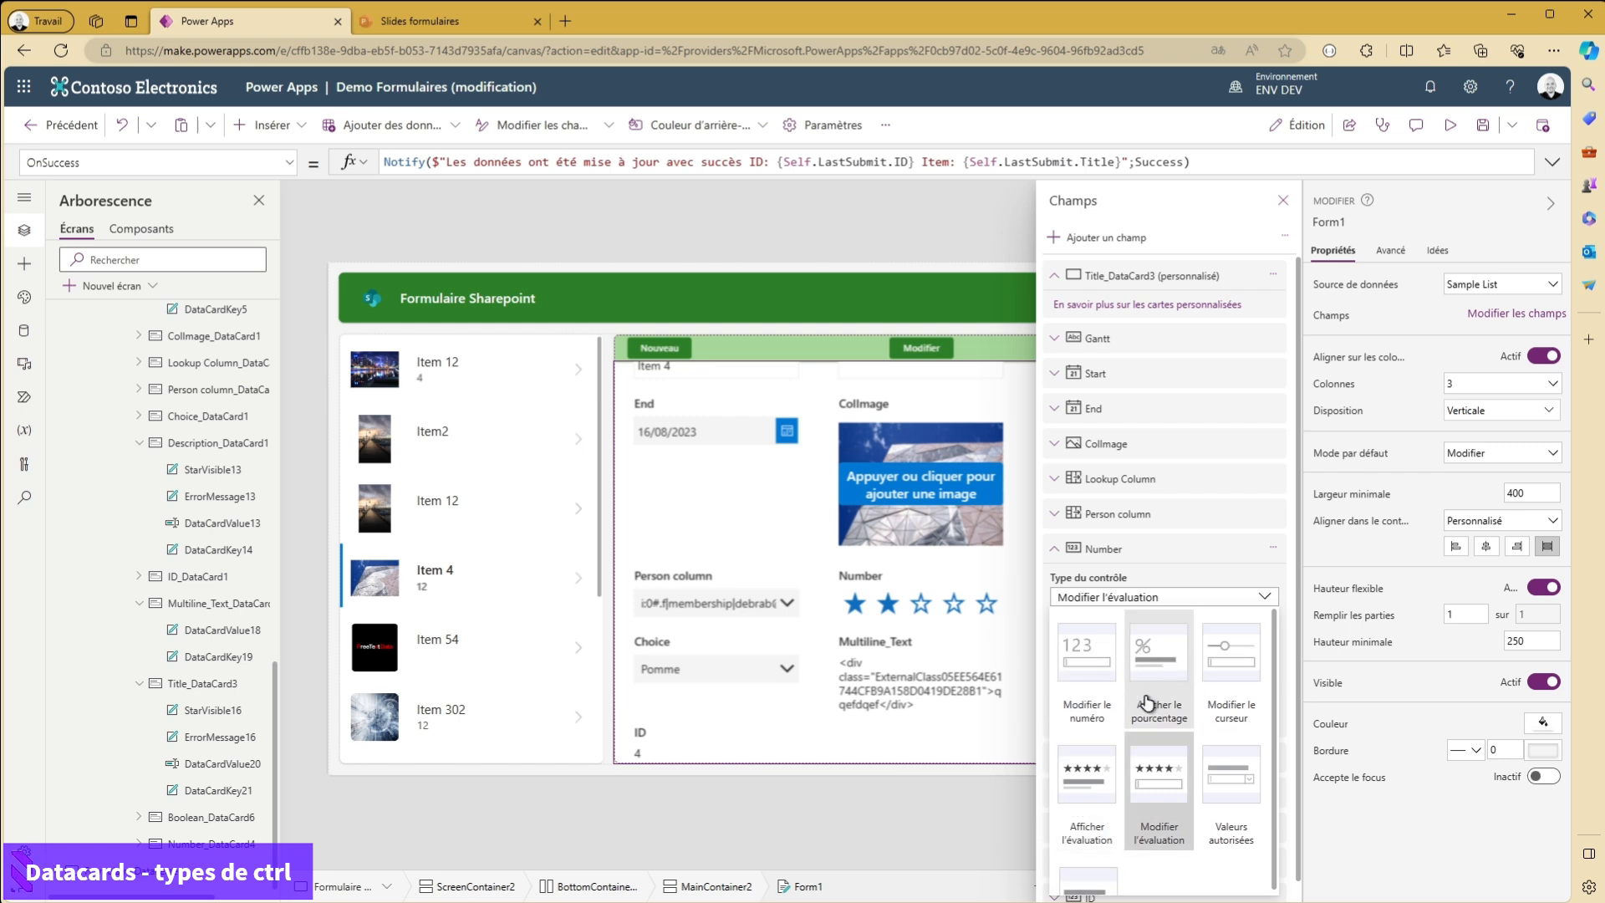
scroll(1187, 677, down, 1)
click(1236, 728)
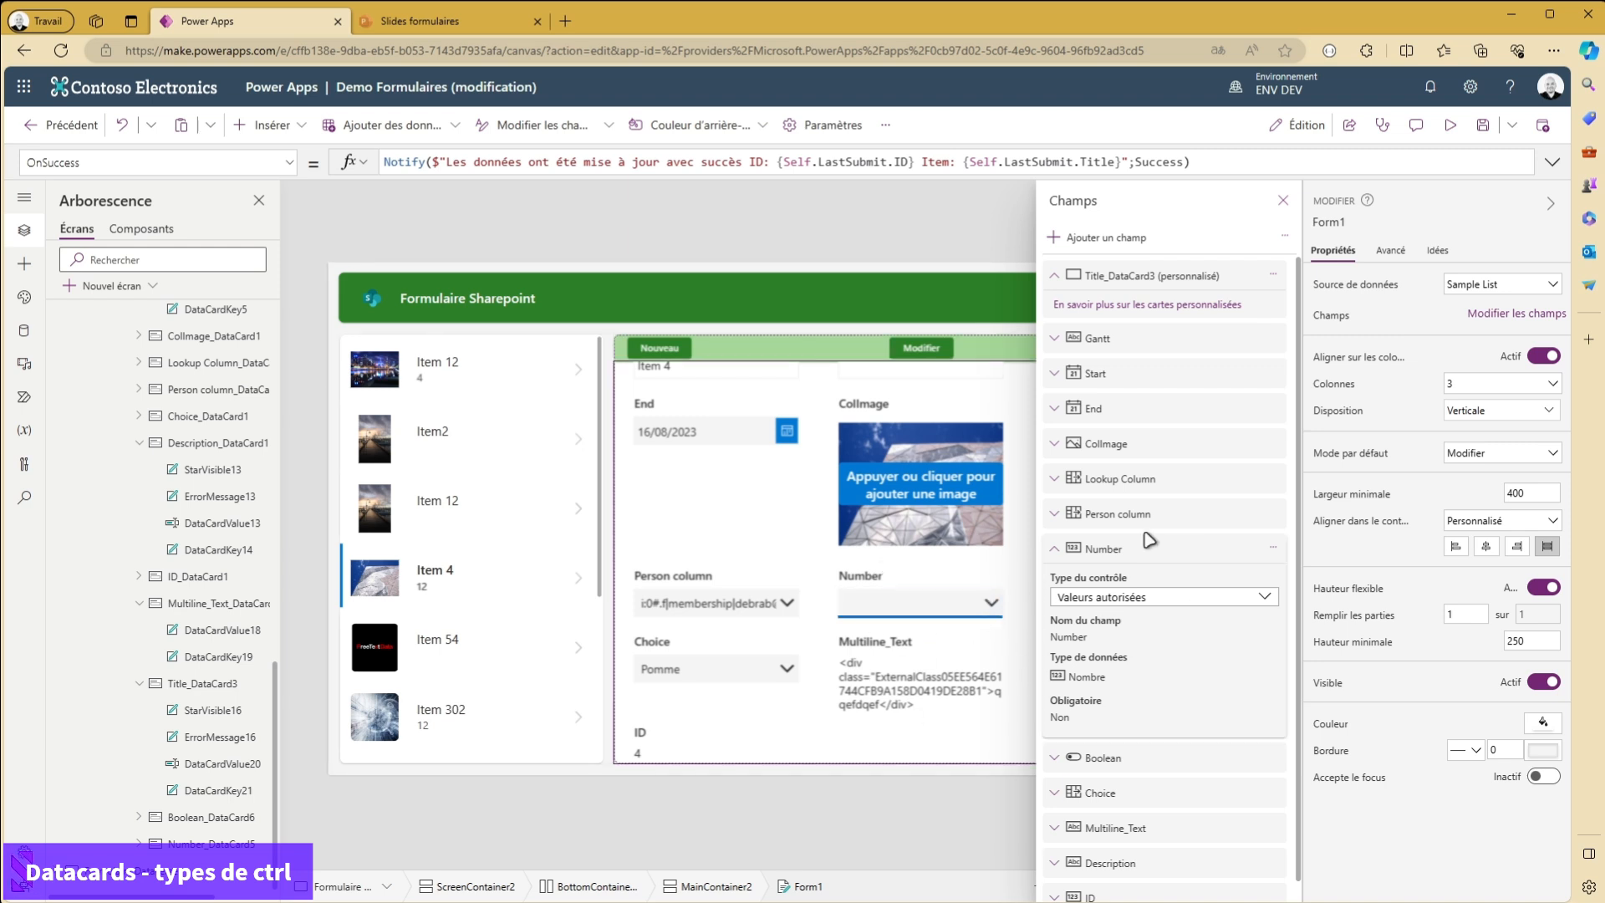
- Unlock the Number card's advanced properties and close the form's field list
click(911, 588)
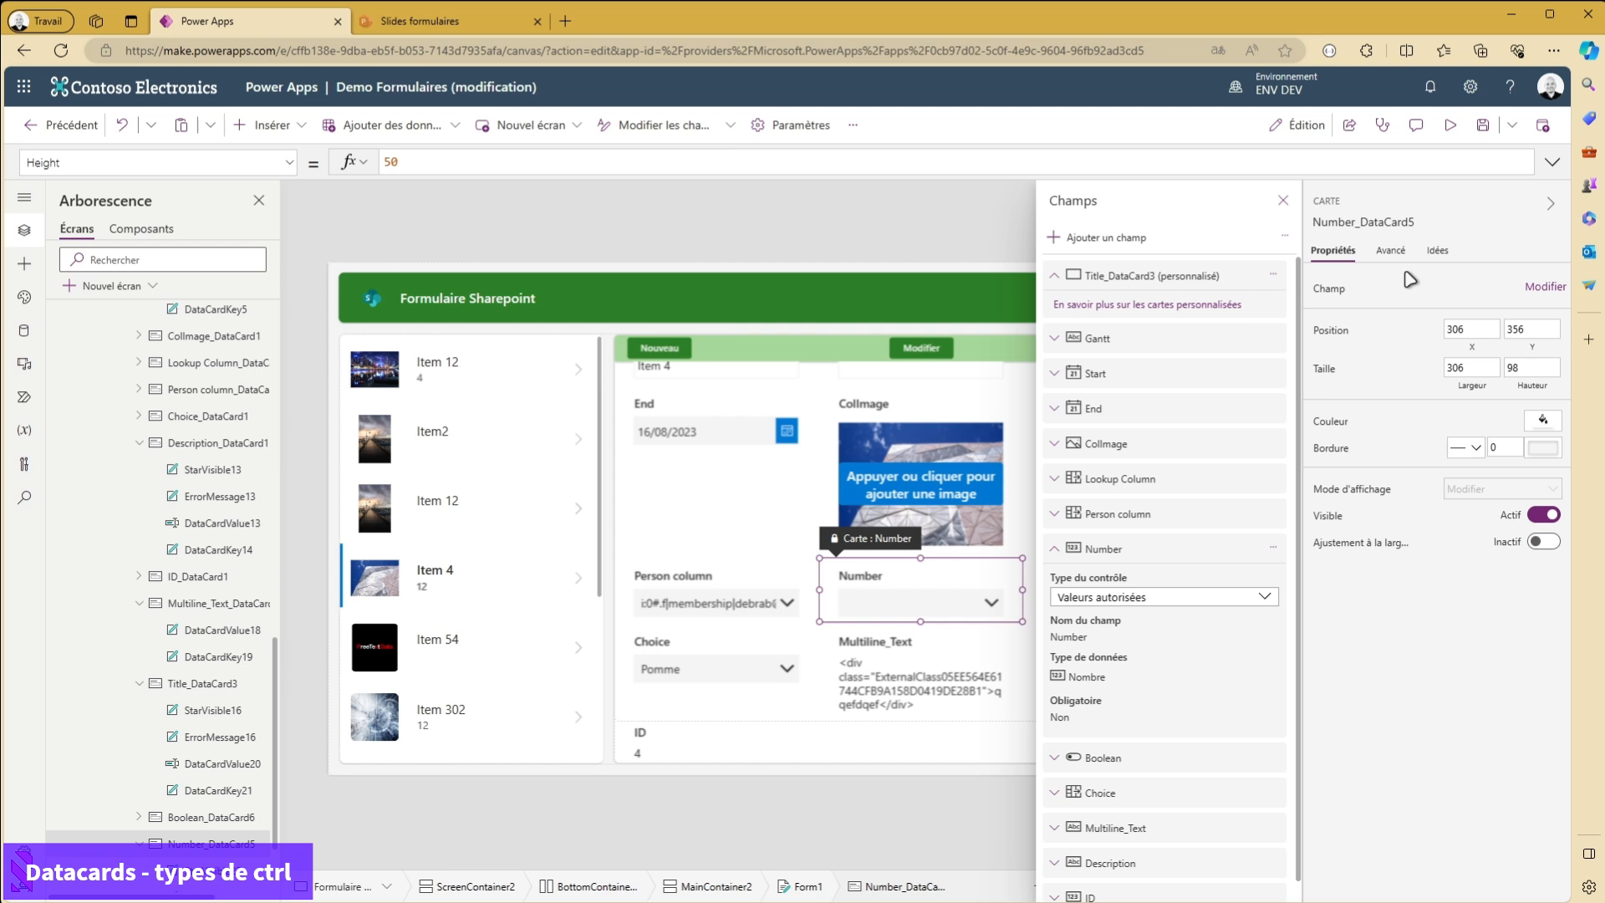
click(1390, 251)
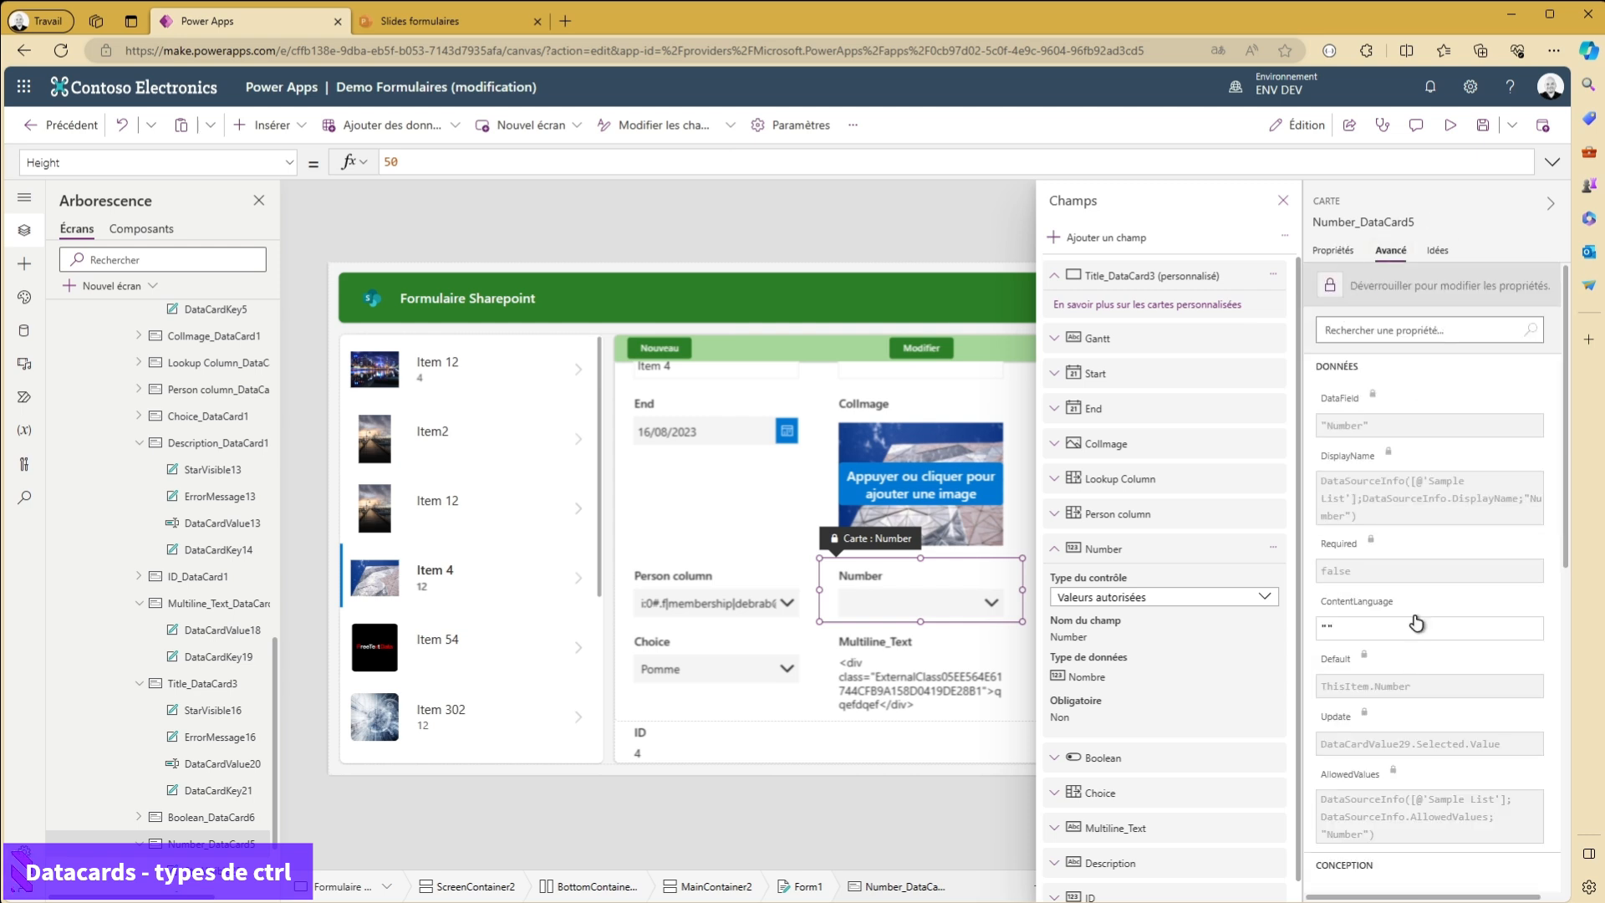
scroll(1391, 546, down, 3)
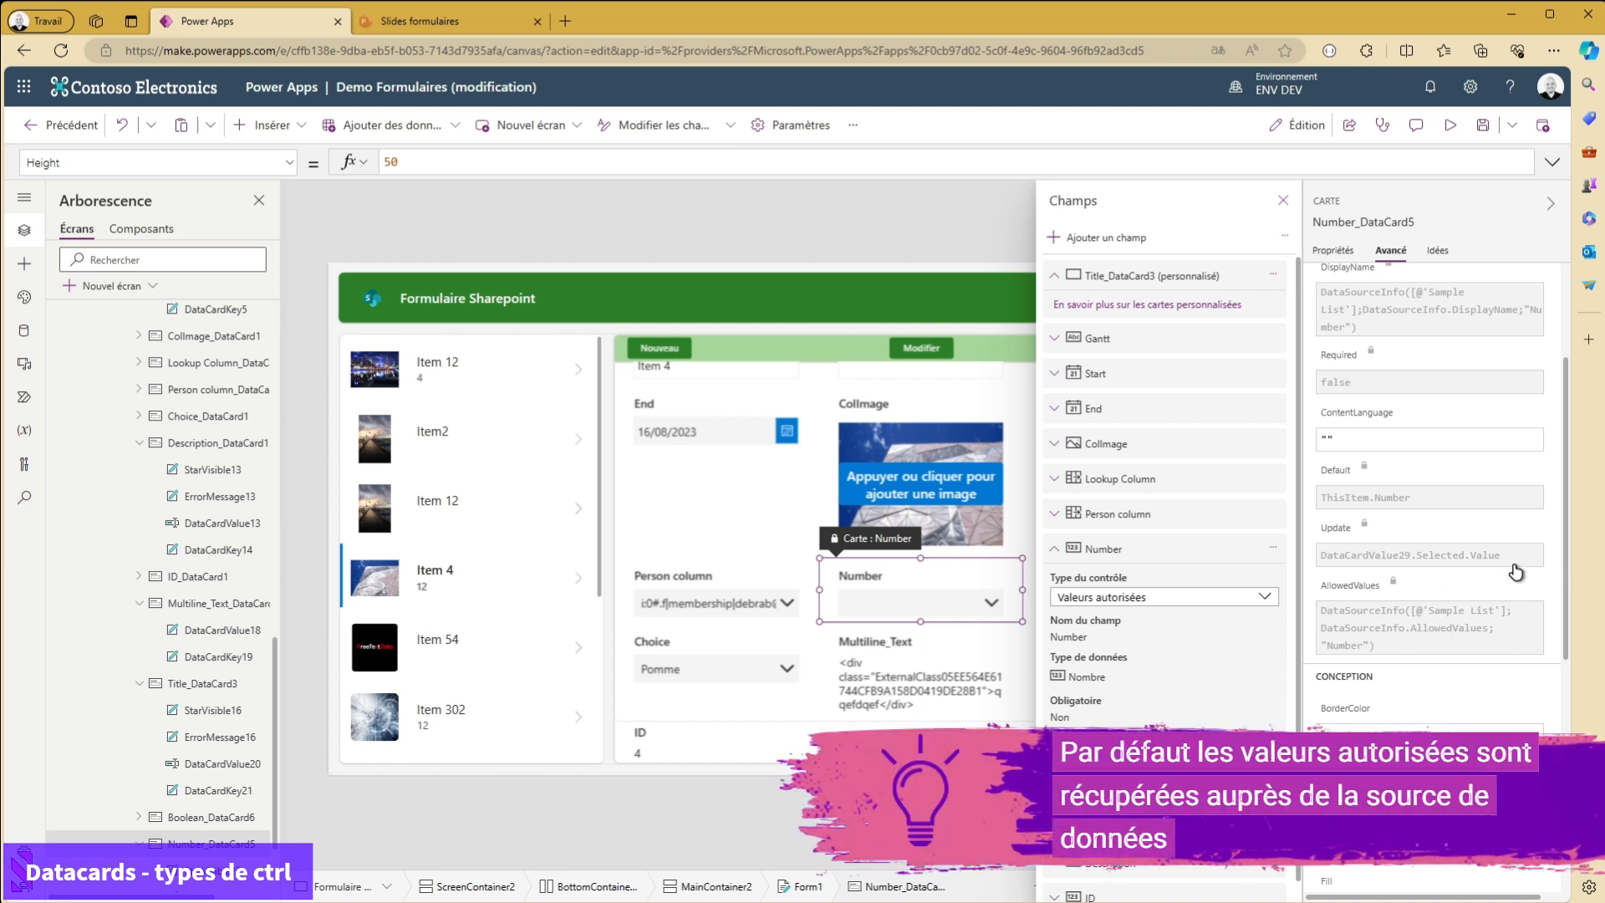
scroll(1442, 418, up, 3)
click(1399, 289)
click(1283, 201)
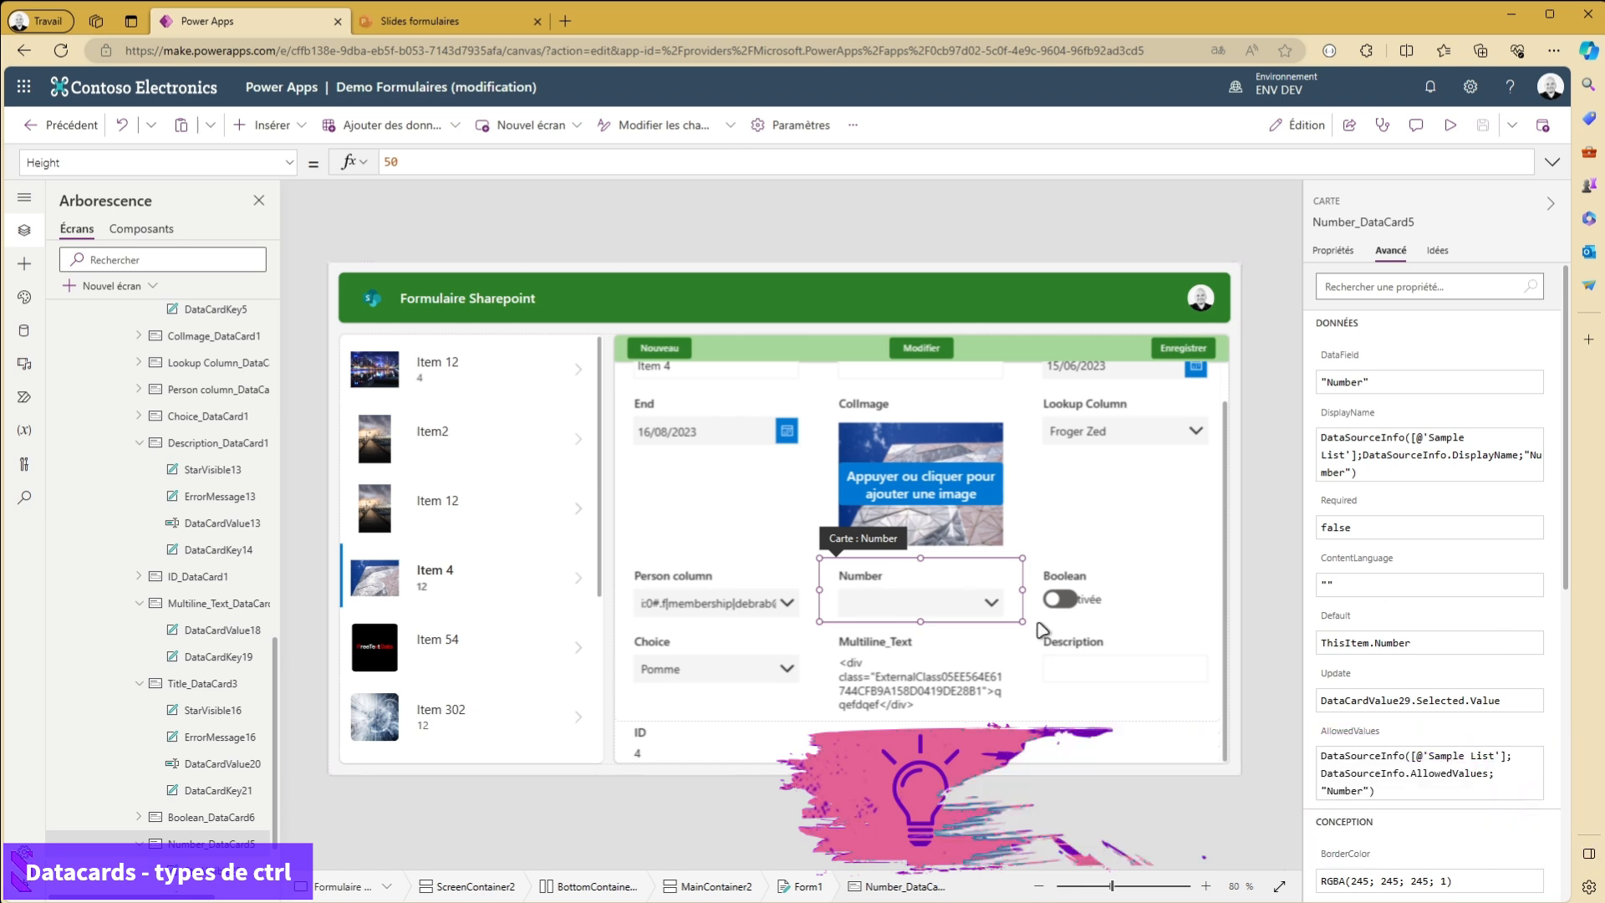
- Replace the Number card's AllowedValues formula with Sequence(10)
scroll(1350, 666, down, 1)
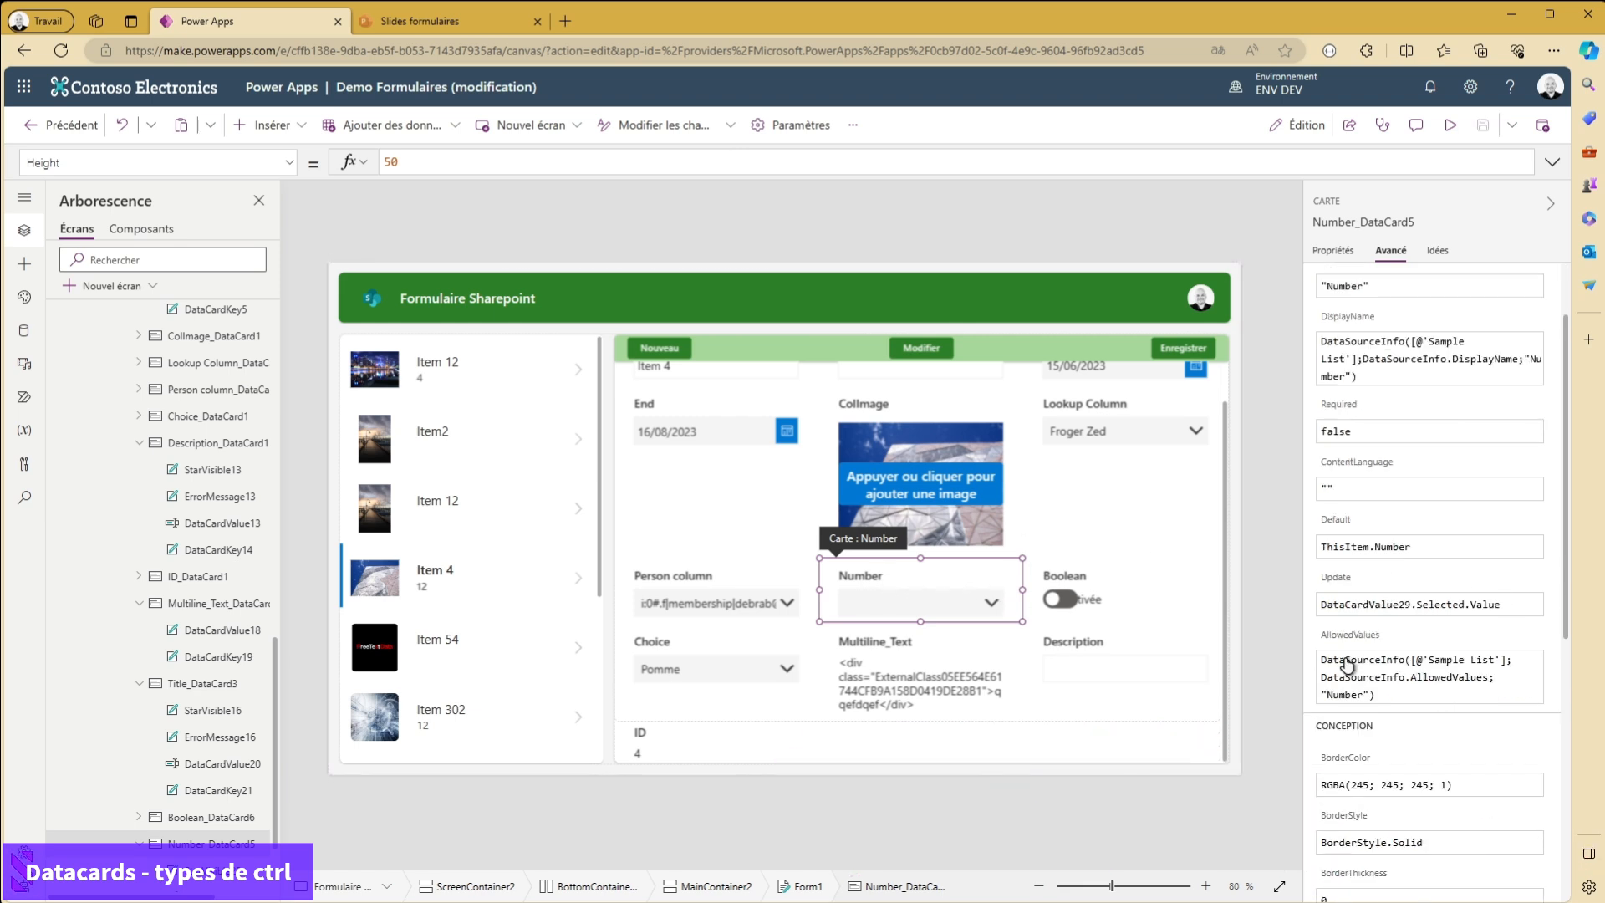
click(1354, 637)
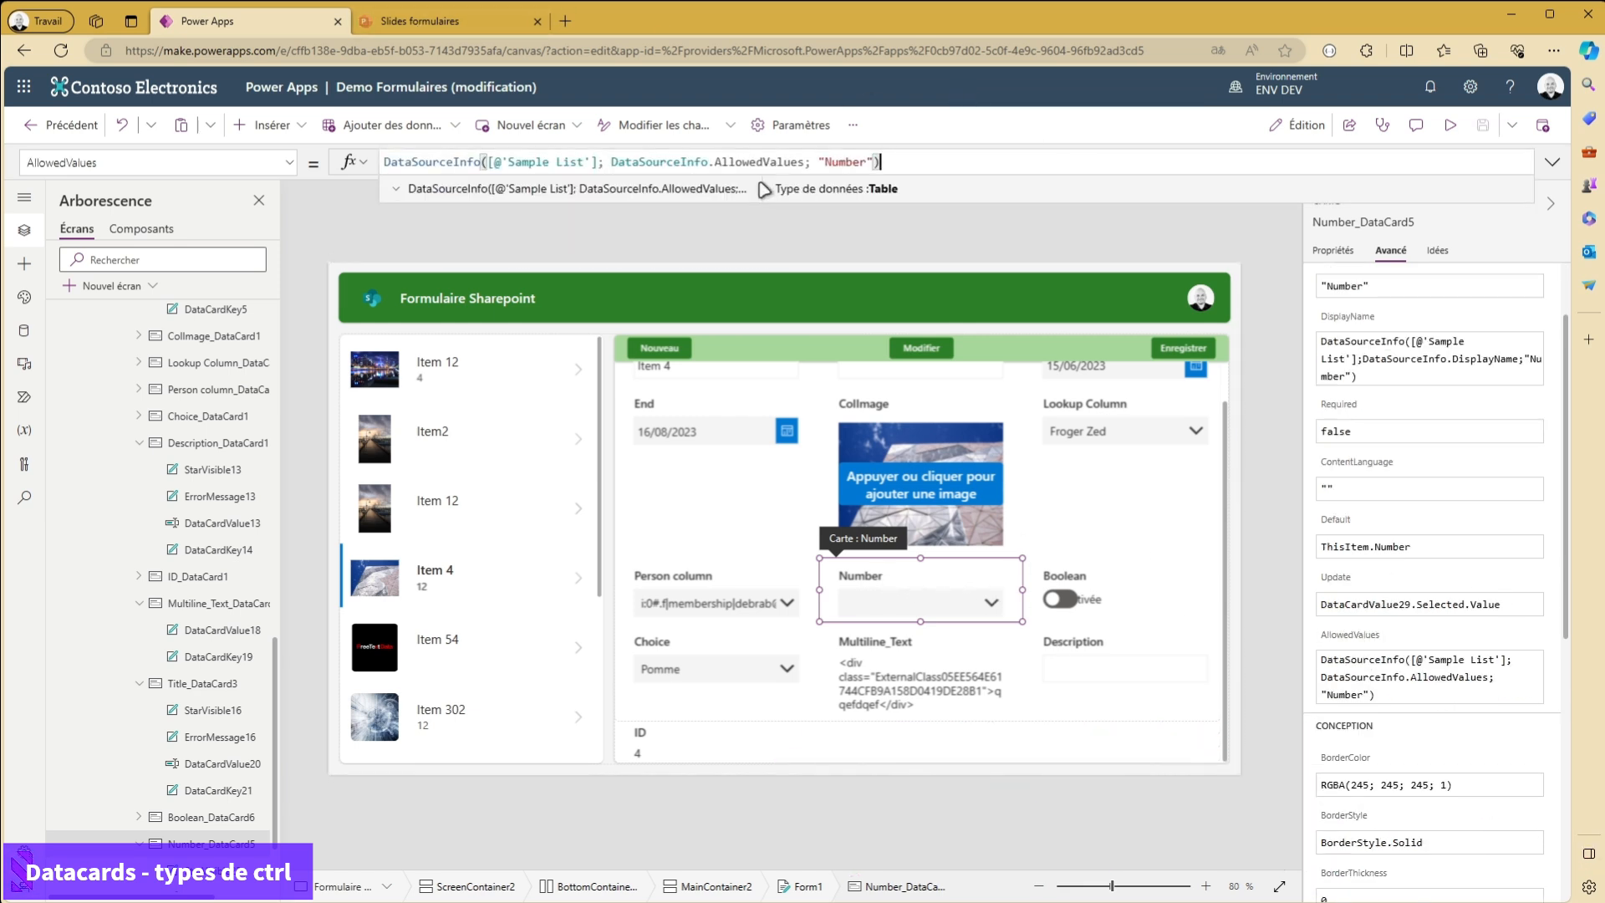
key(ctrl+a)
key(BackSpace)
text(Sequence)
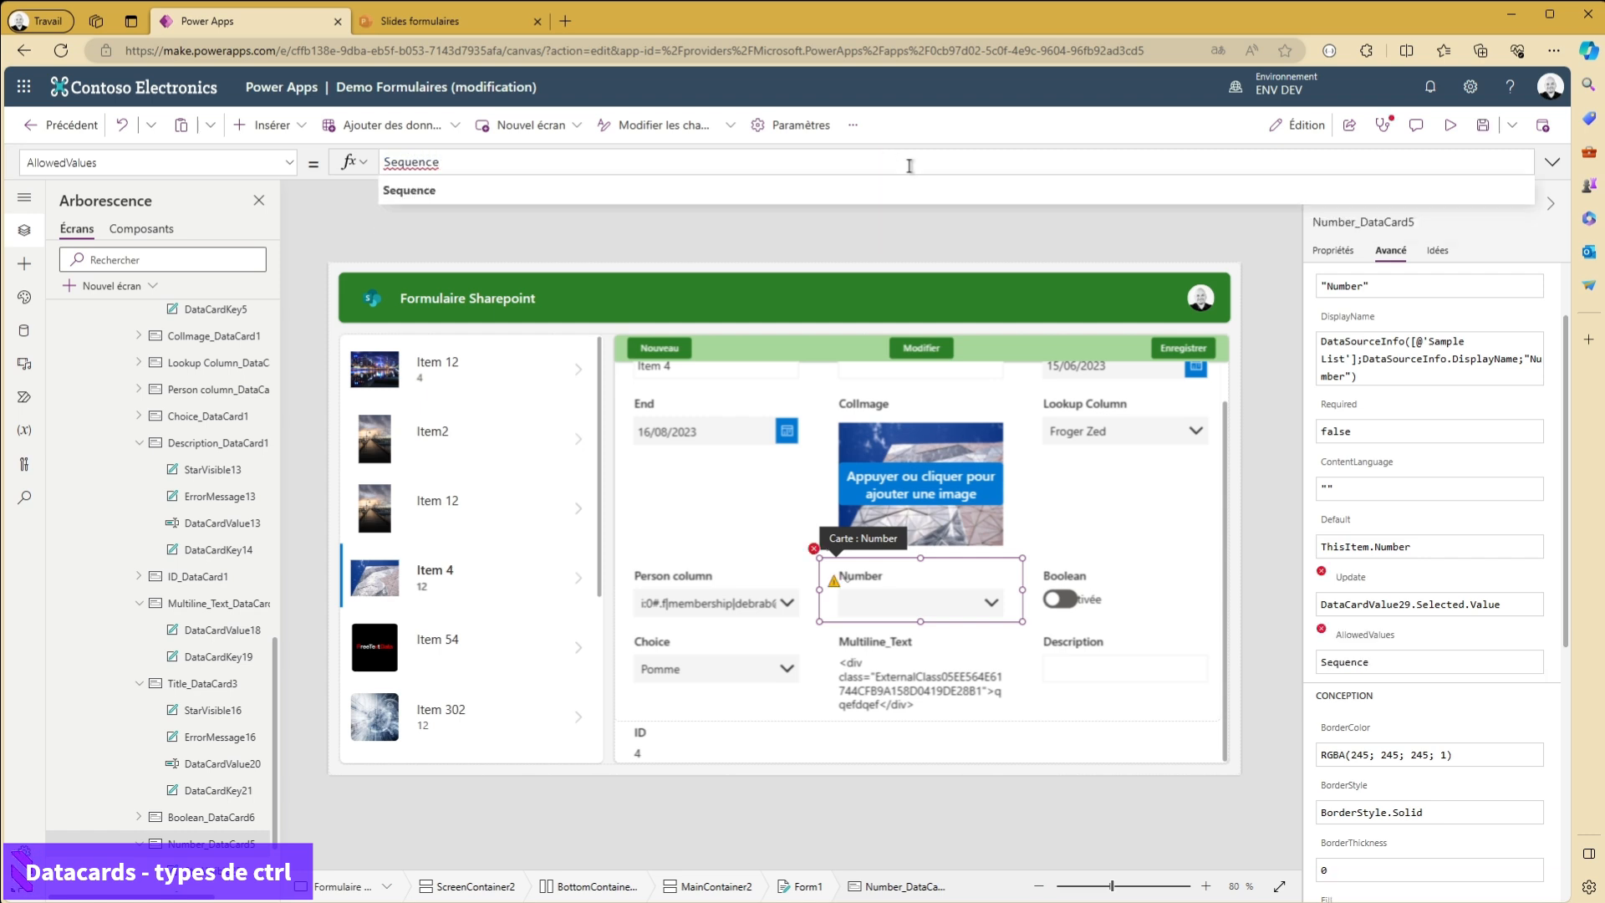
text(()
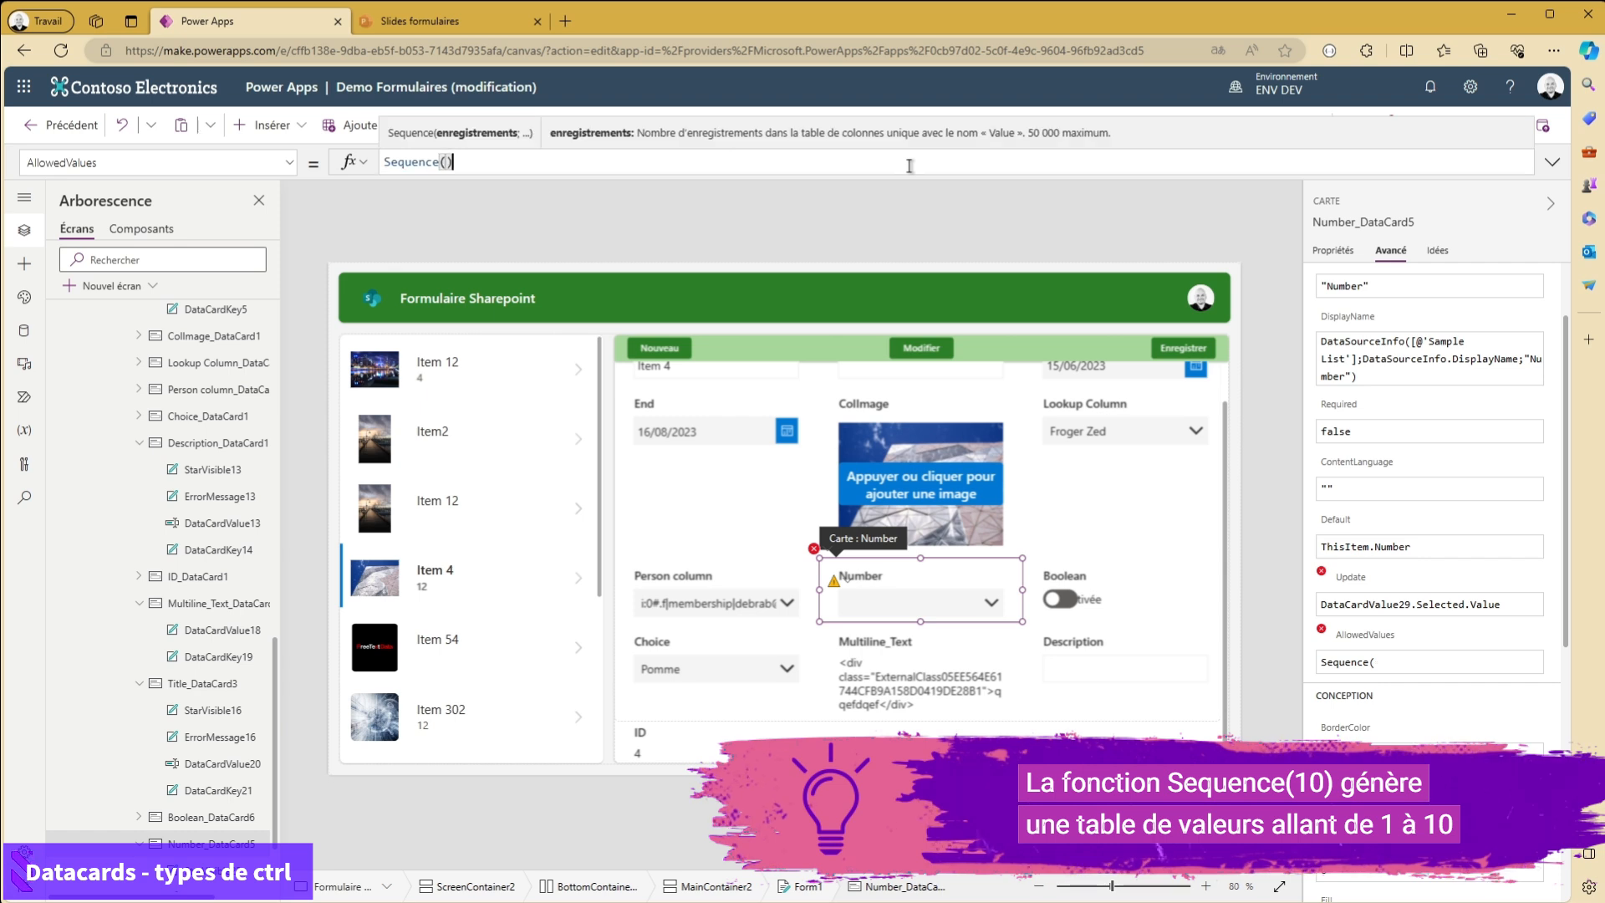
text(10)
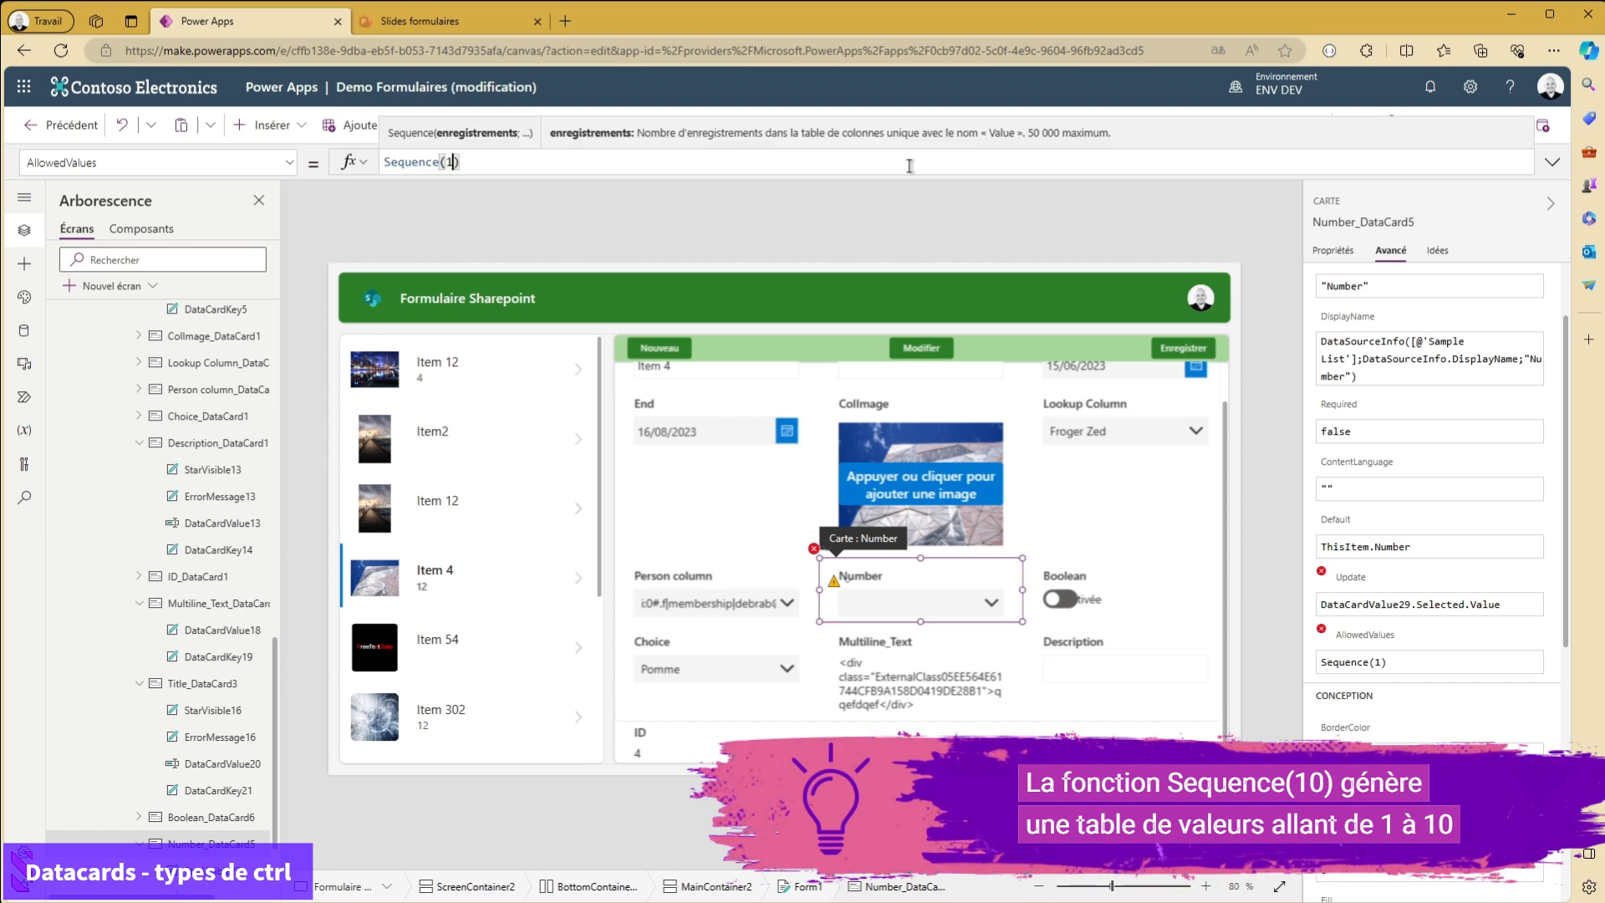
- Test the form's Number dropdown by choosing 7, 9 and finally 4
click(990, 604)
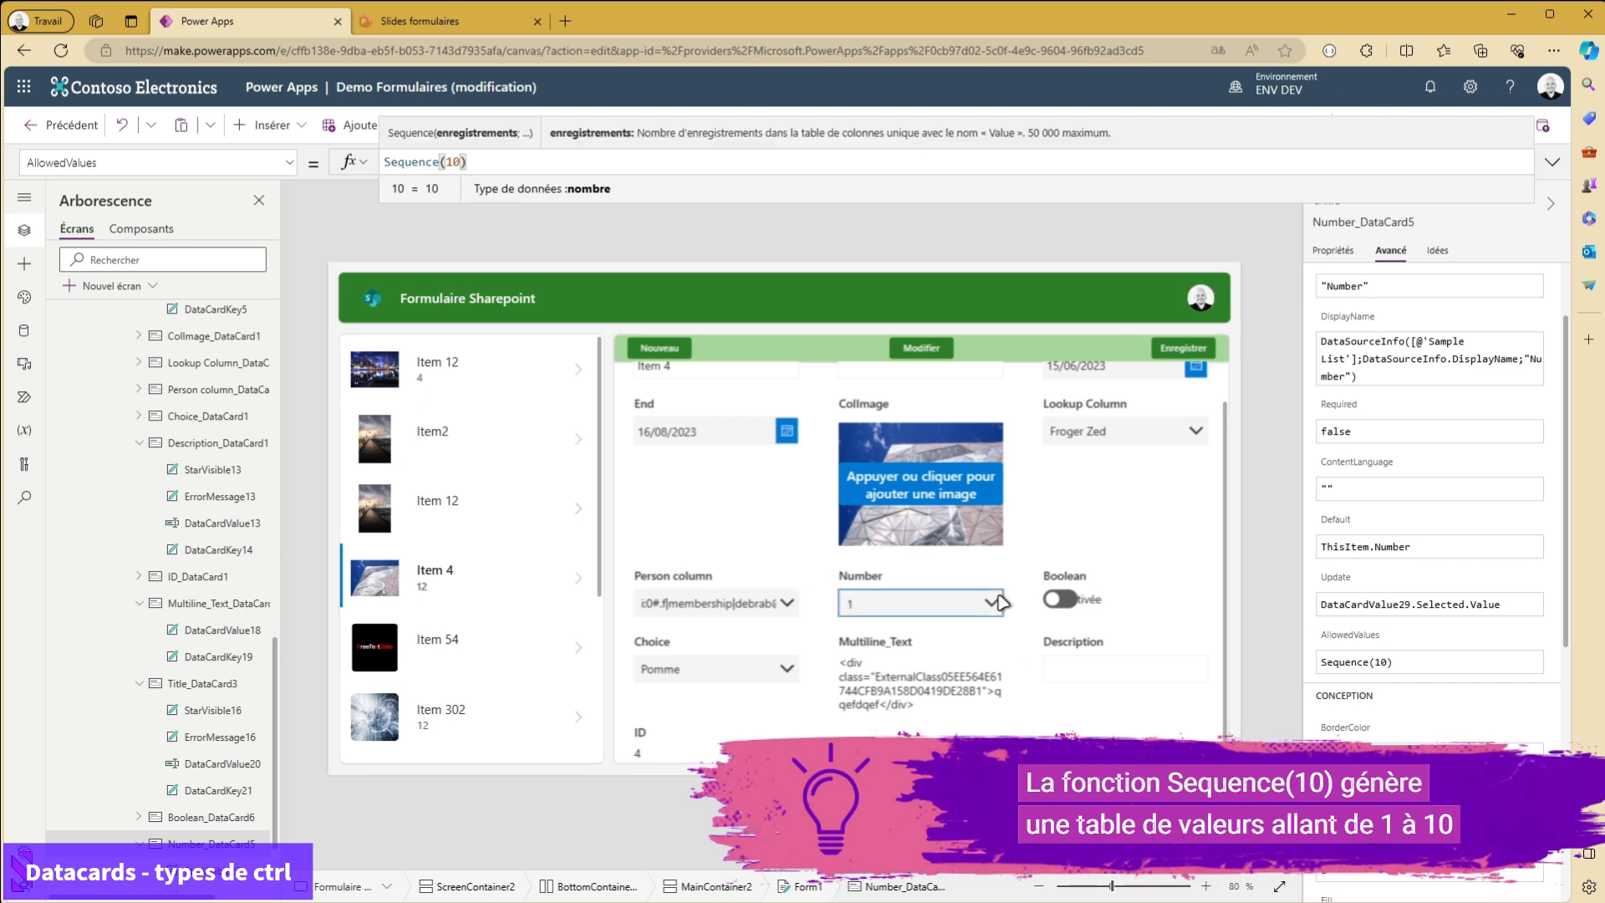
click(989, 604)
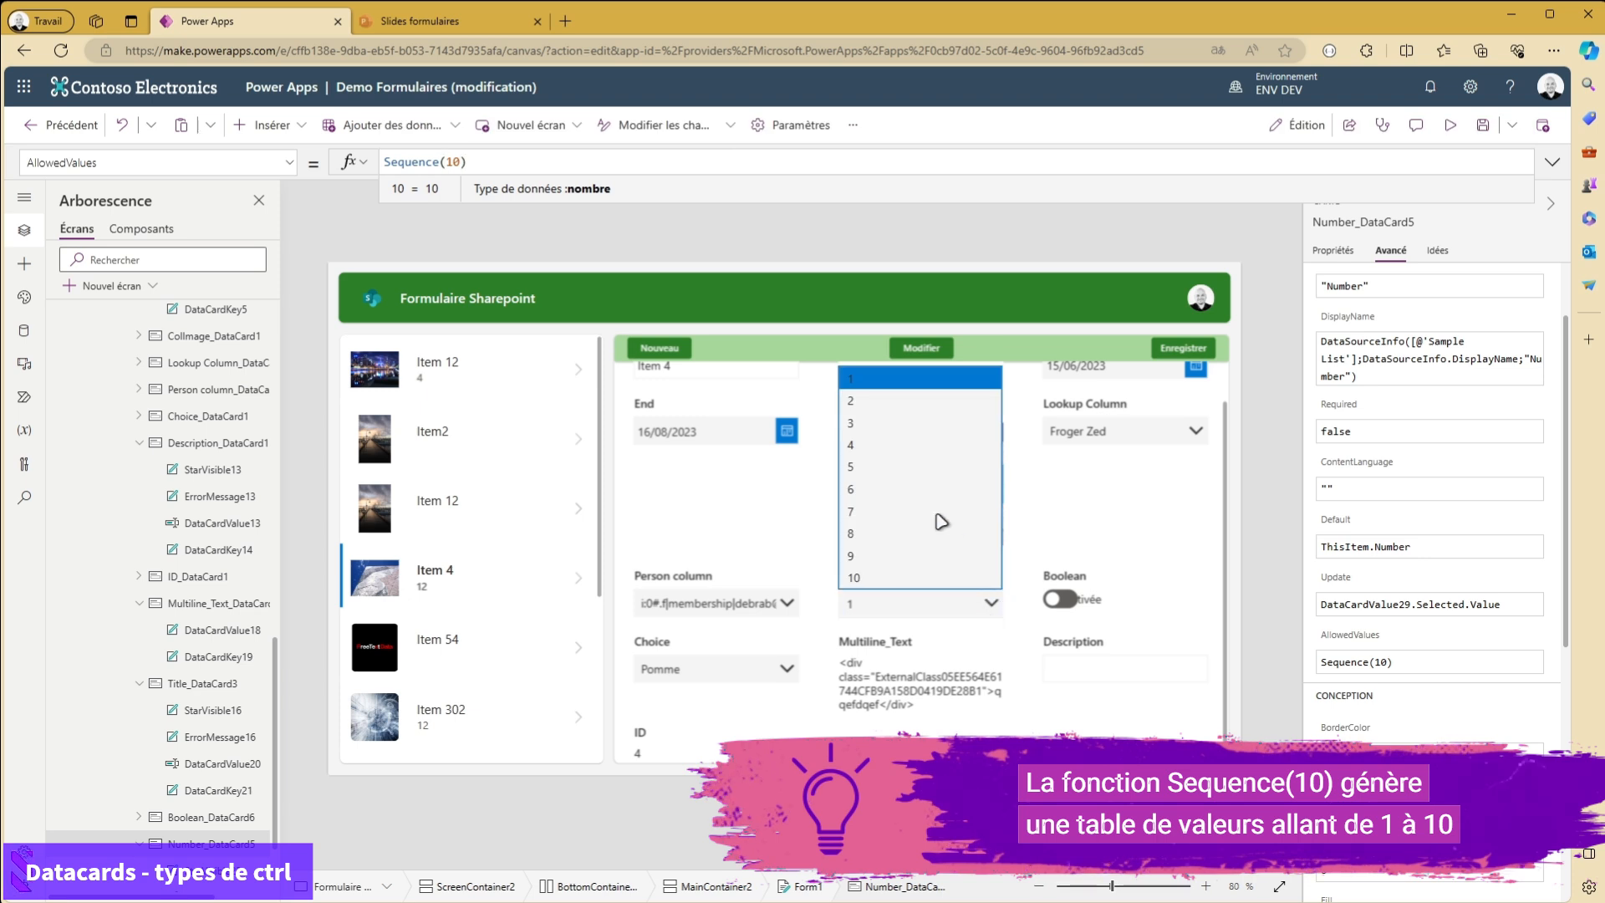
click(861, 517)
click(939, 603)
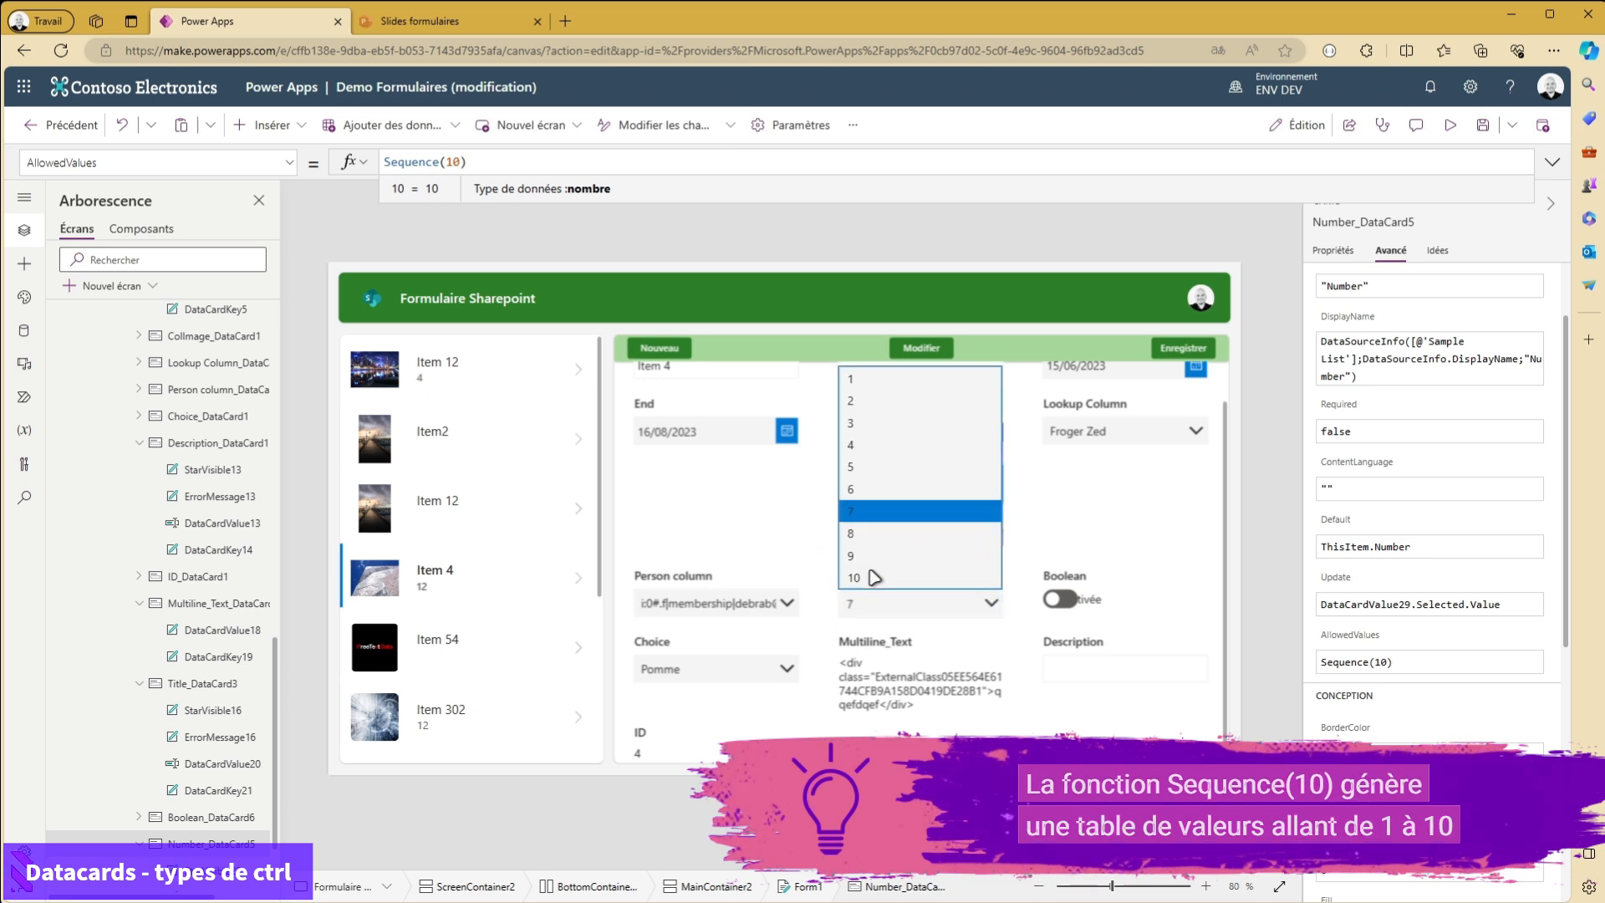
click(899, 565)
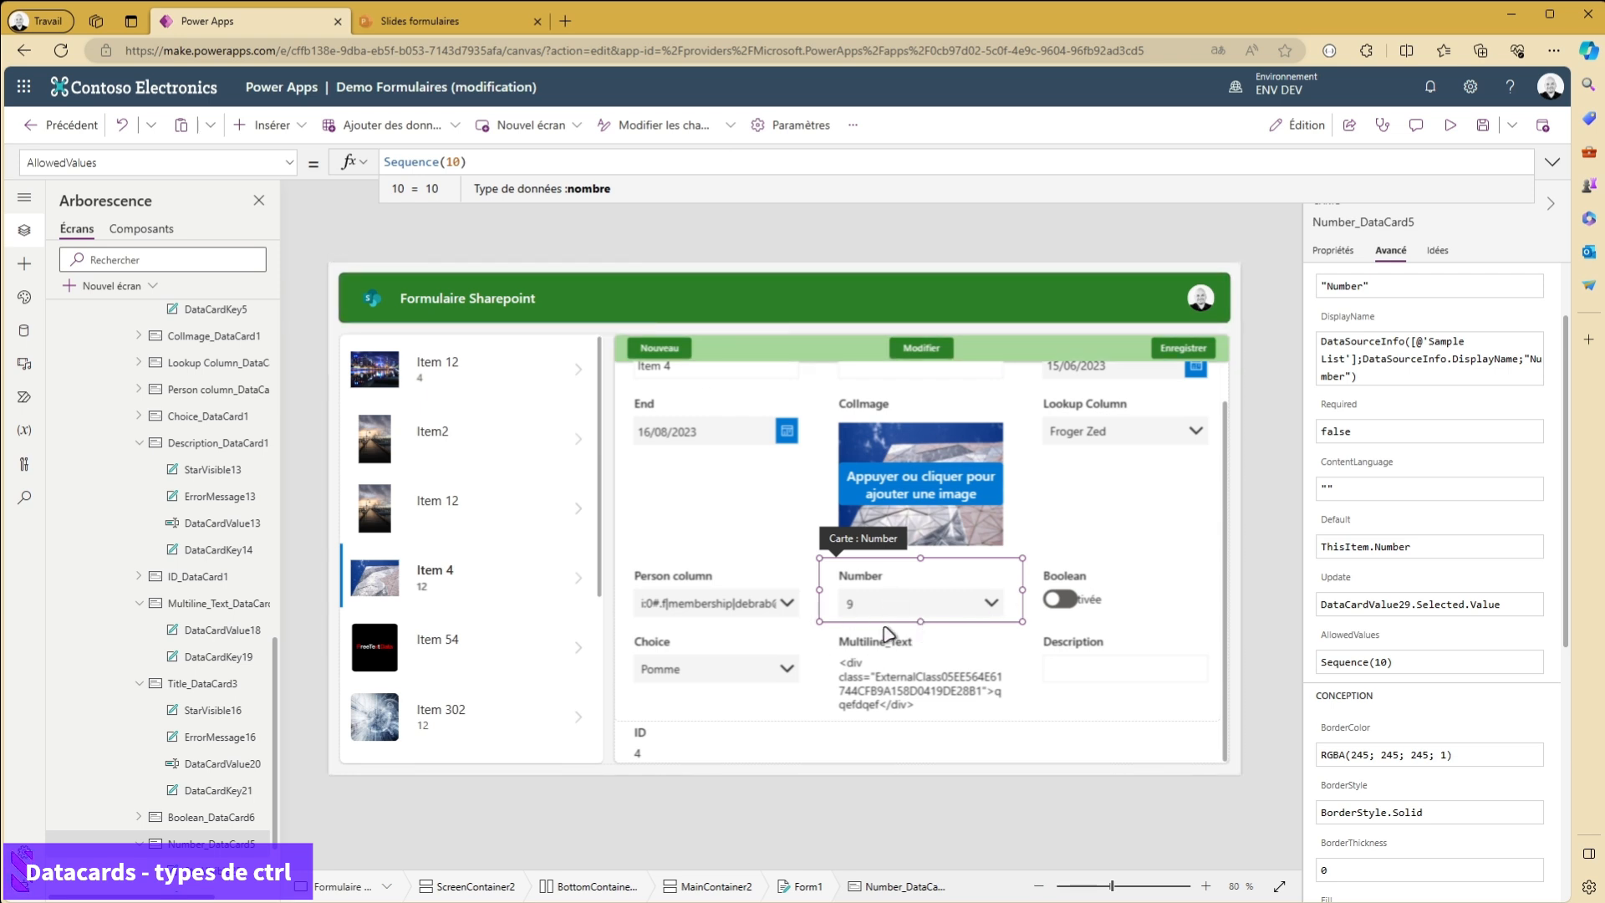
click(906, 606)
click(877, 441)
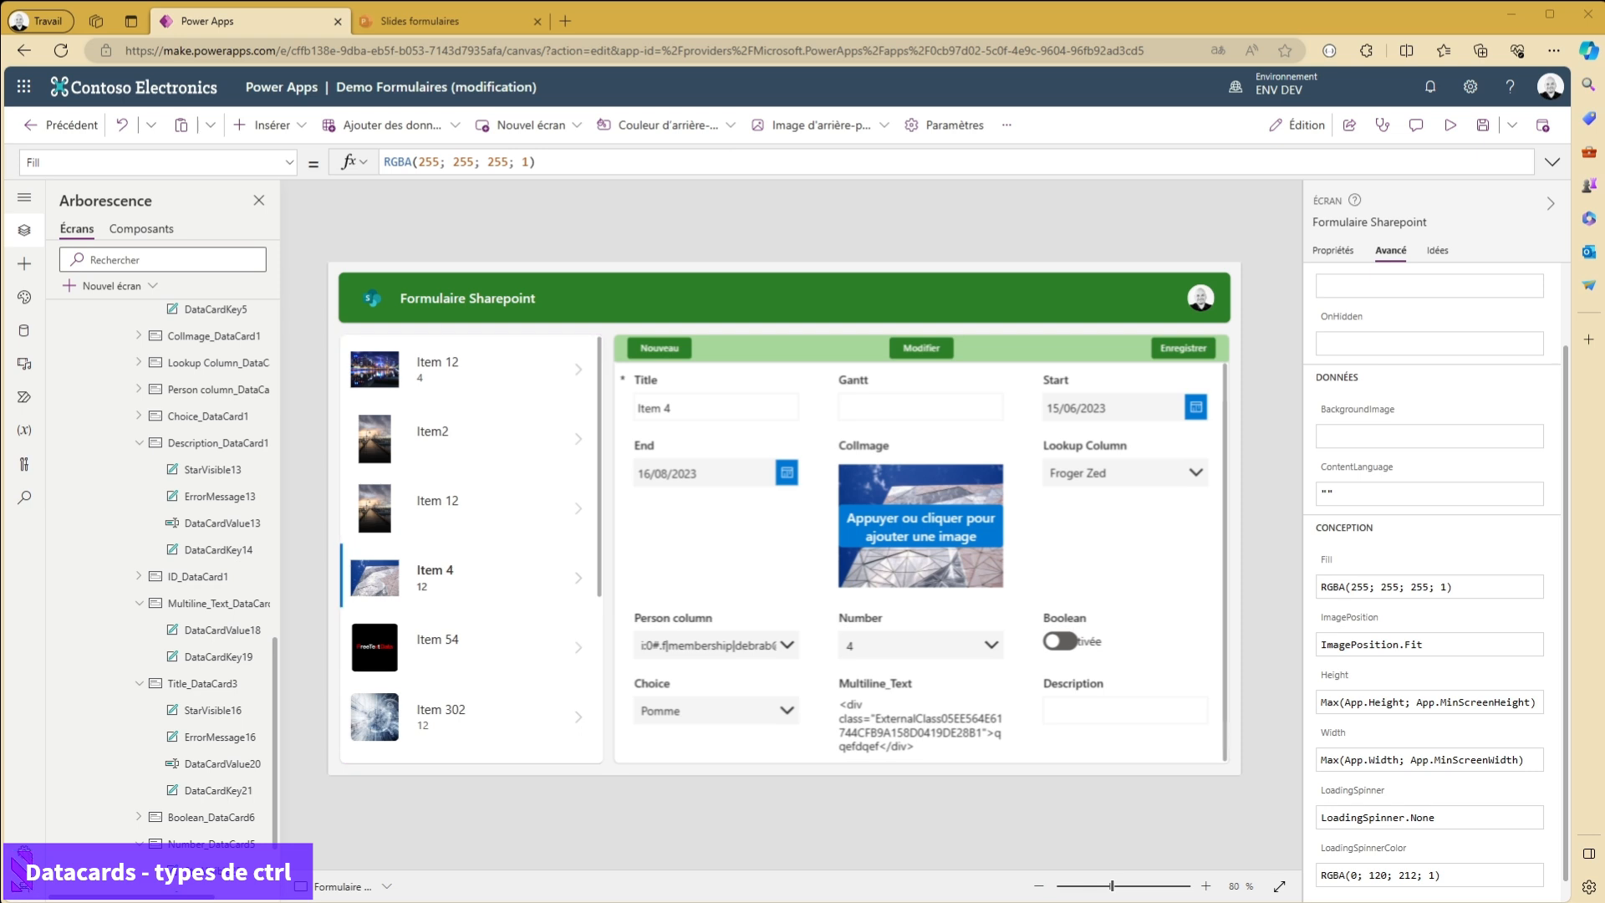
- Change the Description field's control type to Valeurs autorisées and close the field list
scroll(931, 562, down, 1)
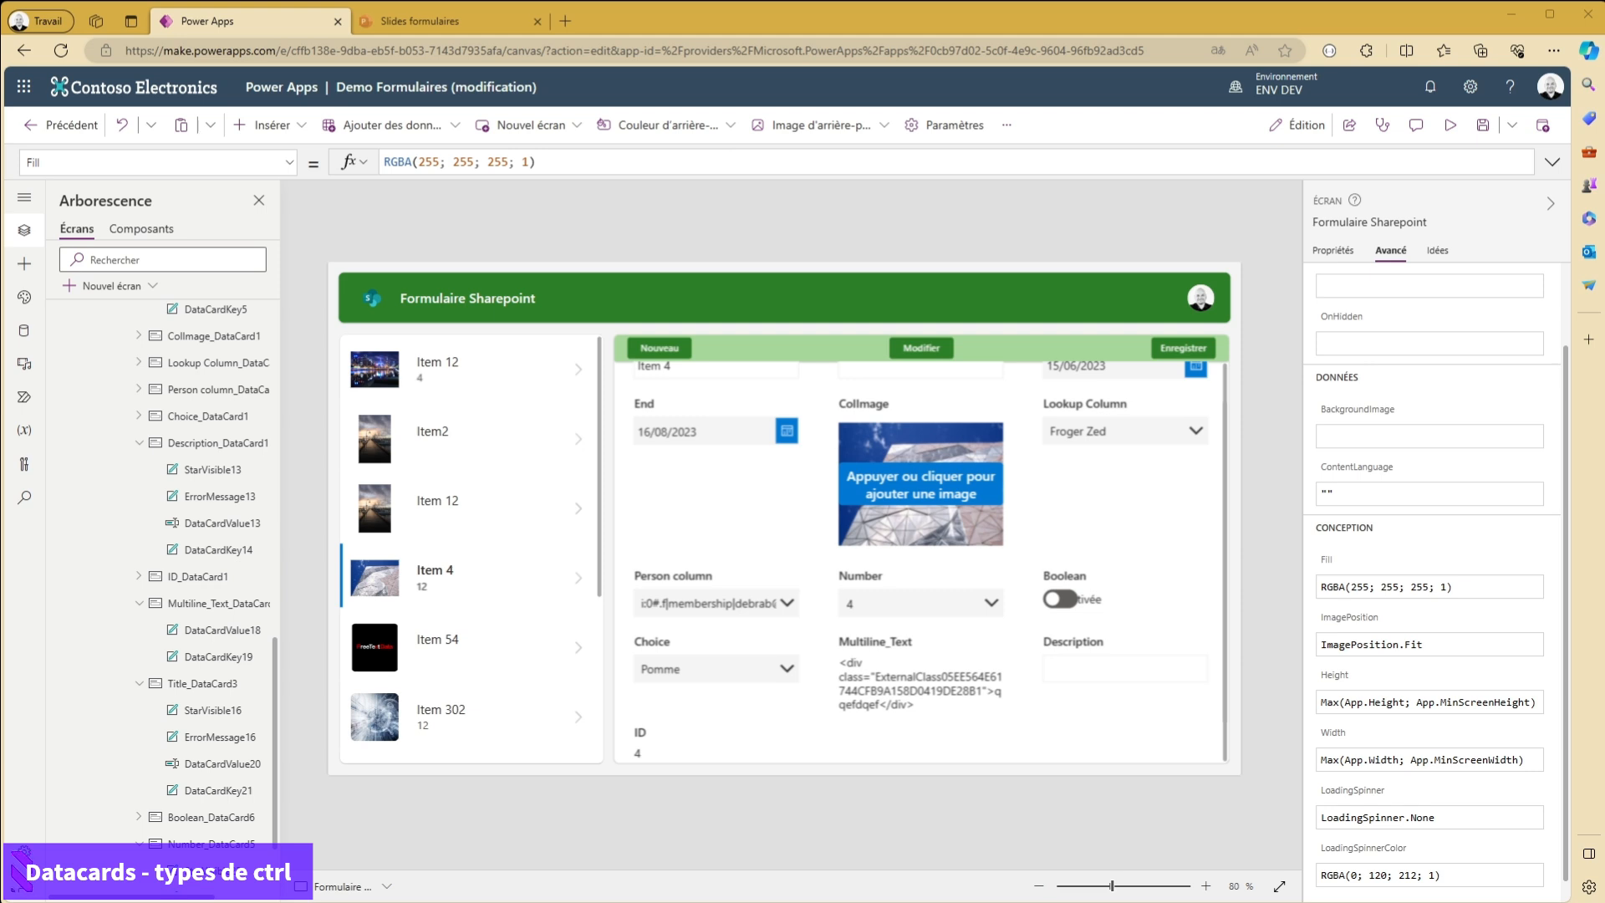
scroll(930, 562, up, 1)
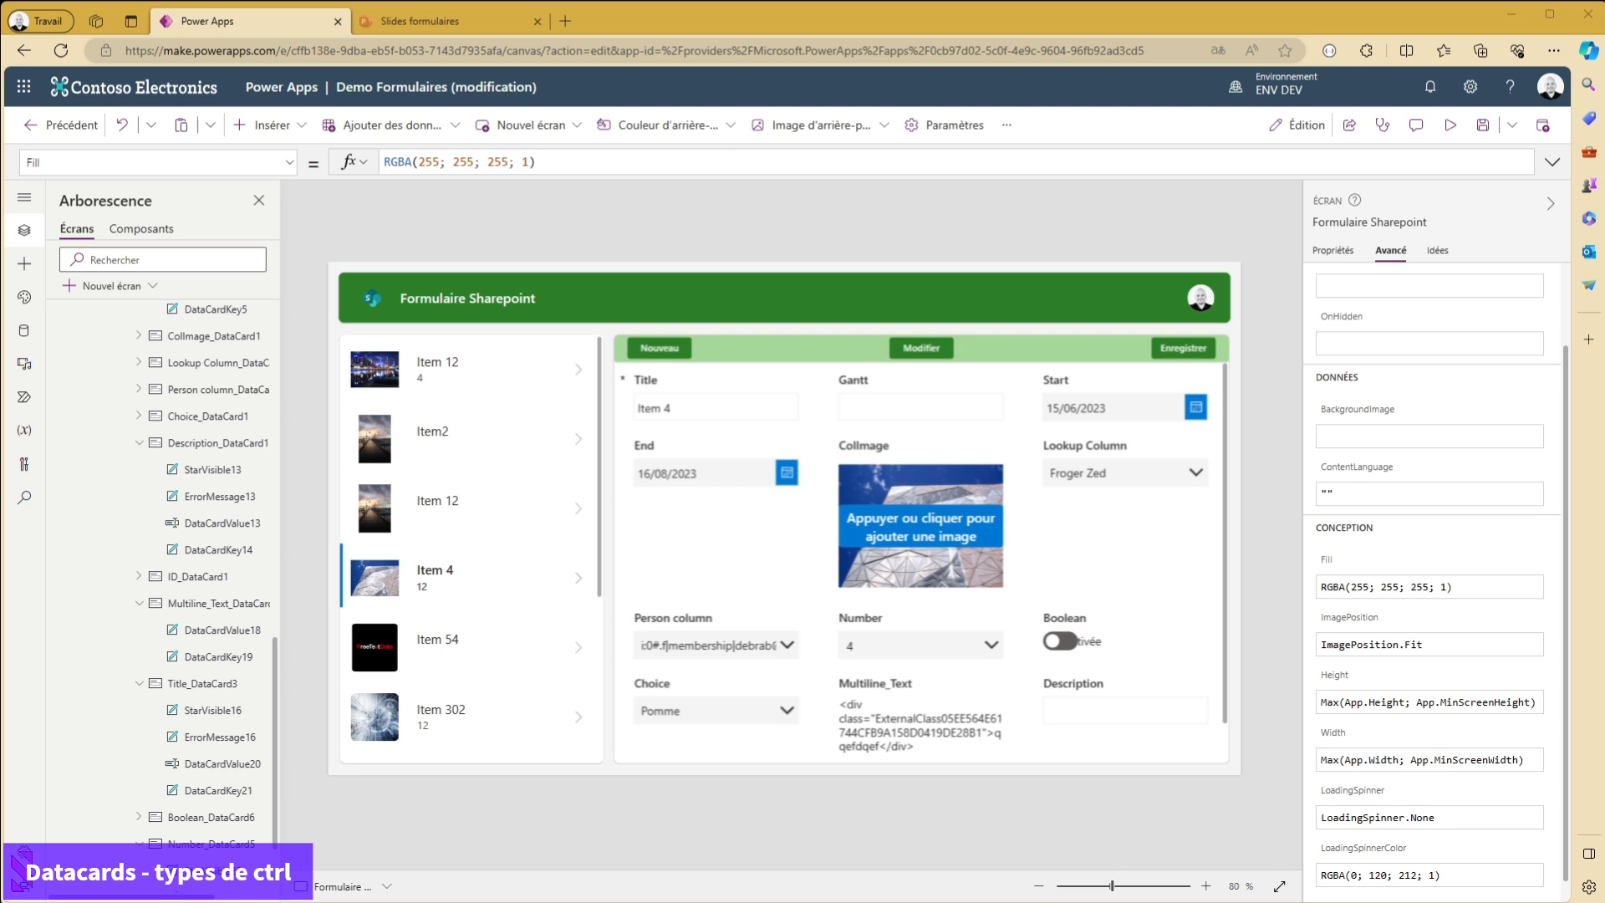
click(1104, 717)
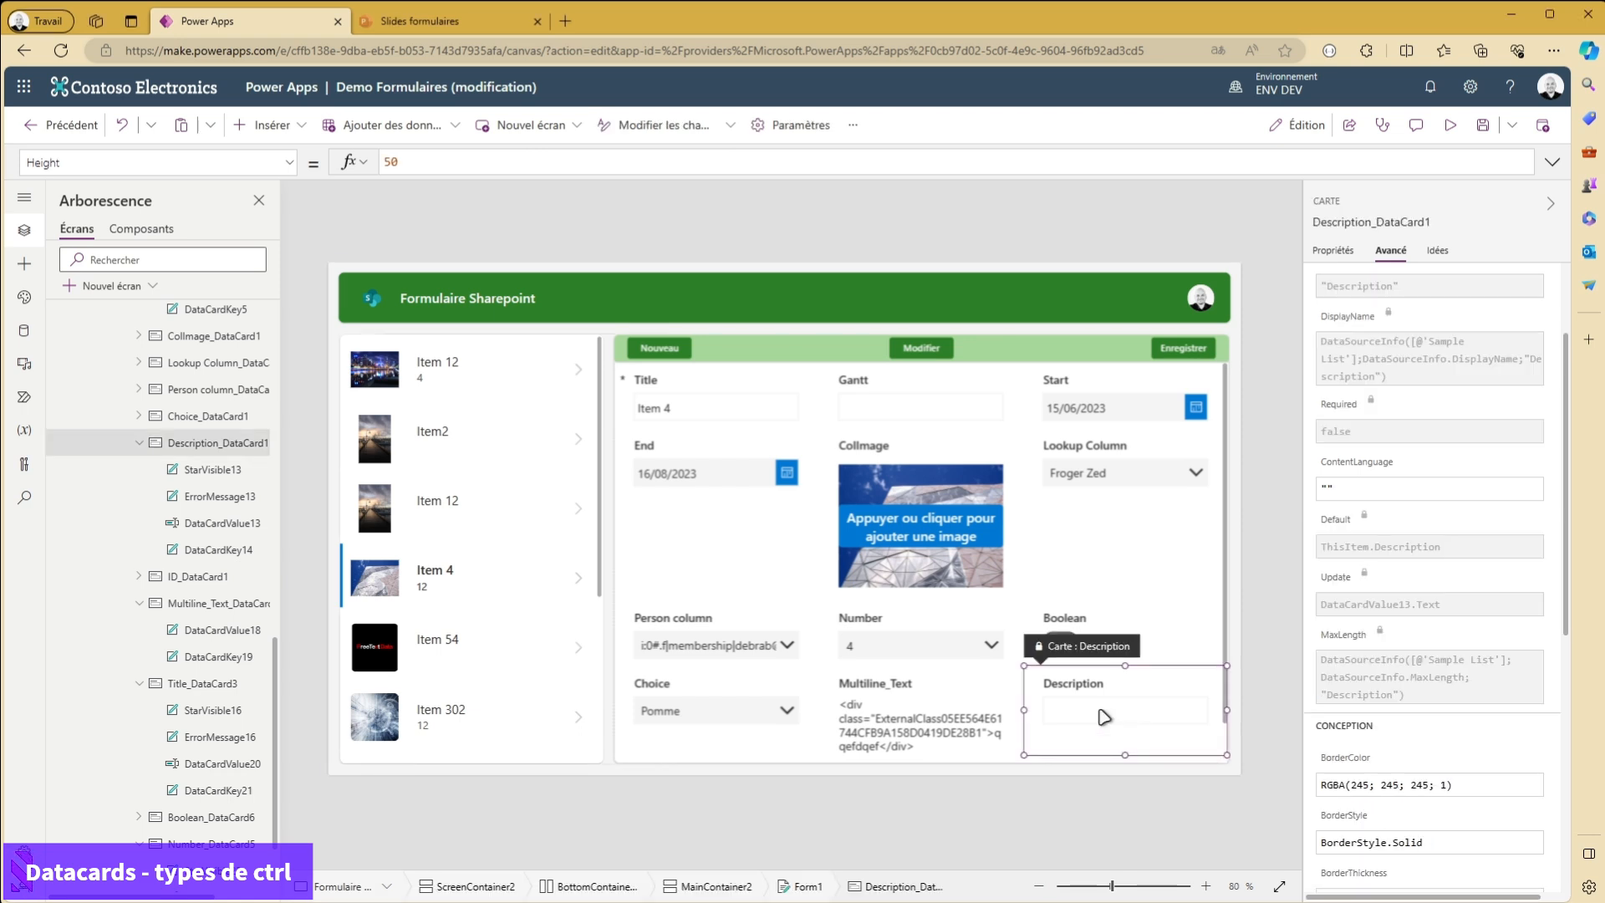
scroll(1392, 443, up, 2)
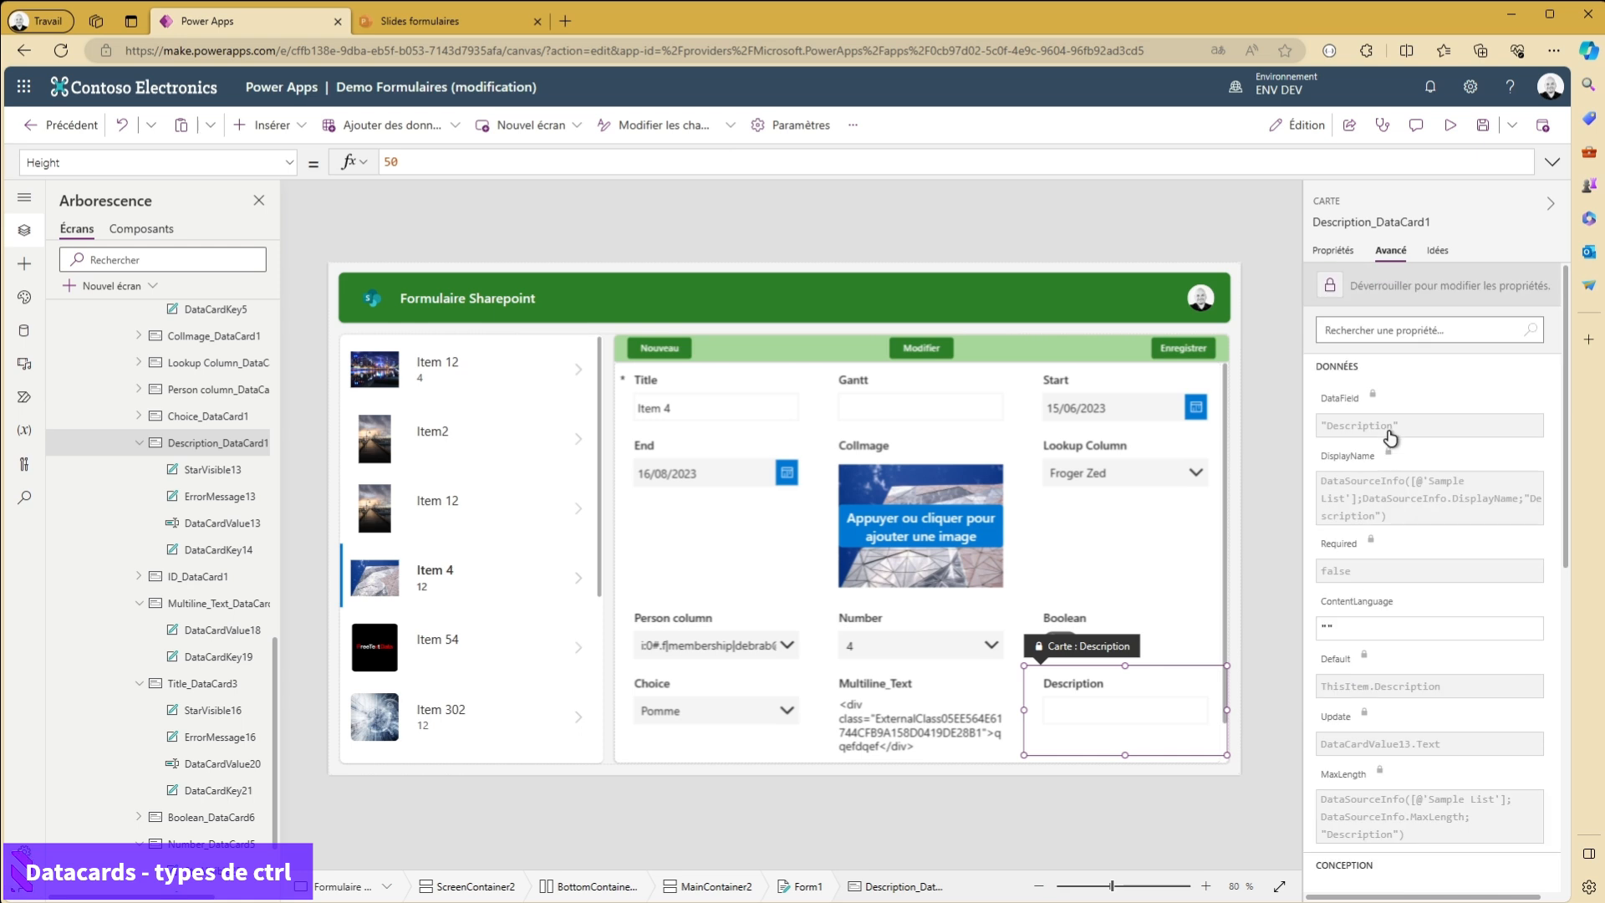
click(1332, 249)
click(1542, 287)
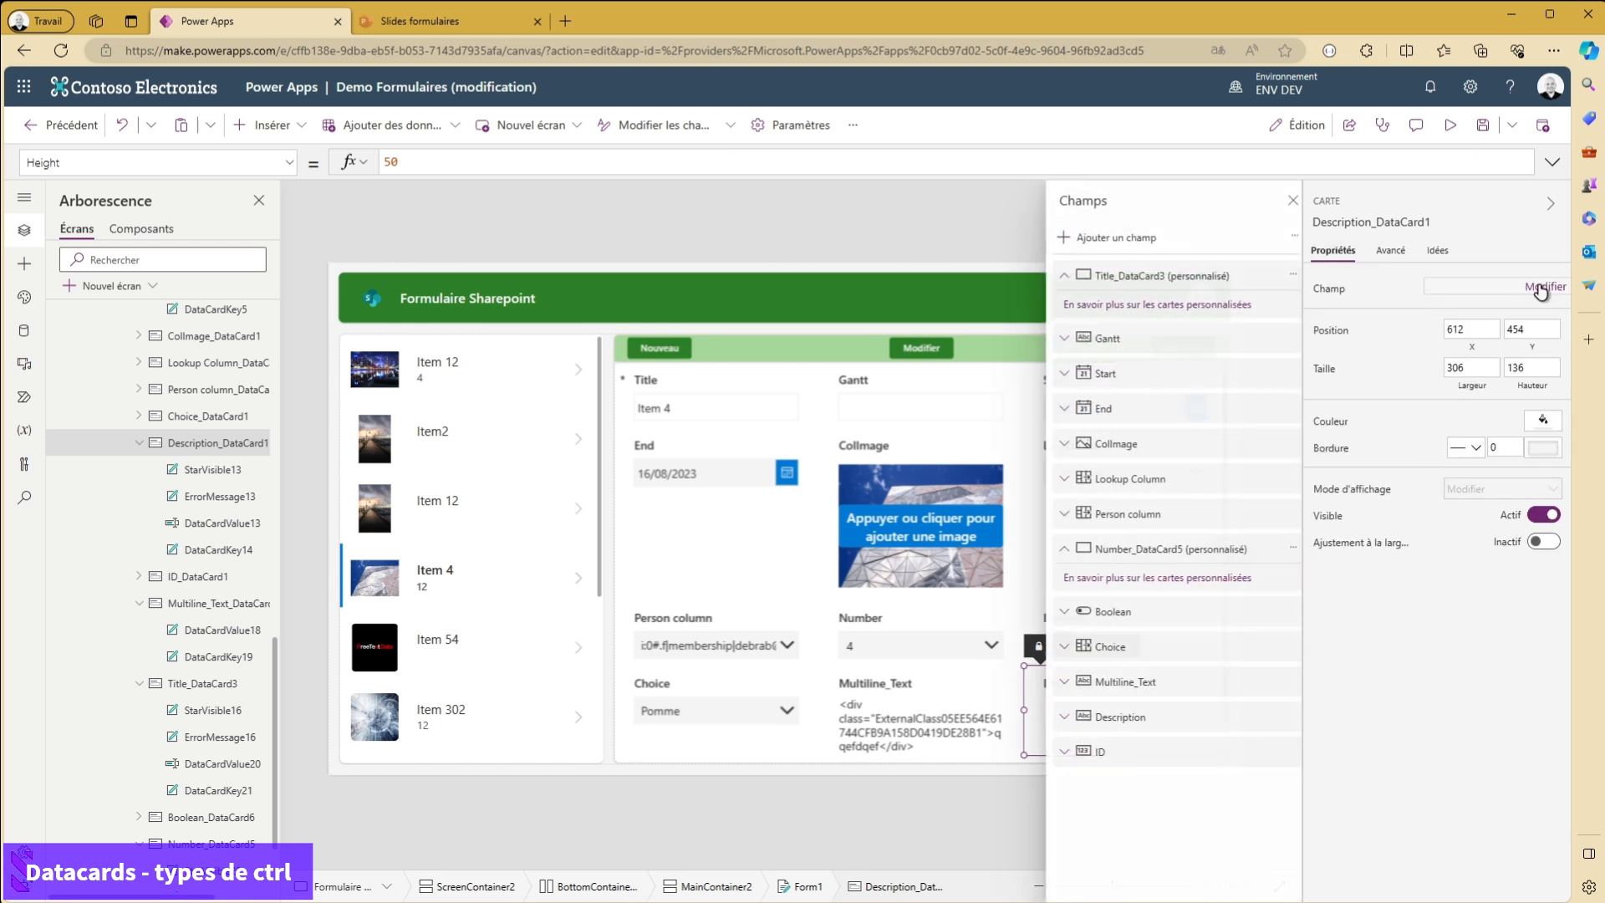
click(1170, 716)
click(1144, 717)
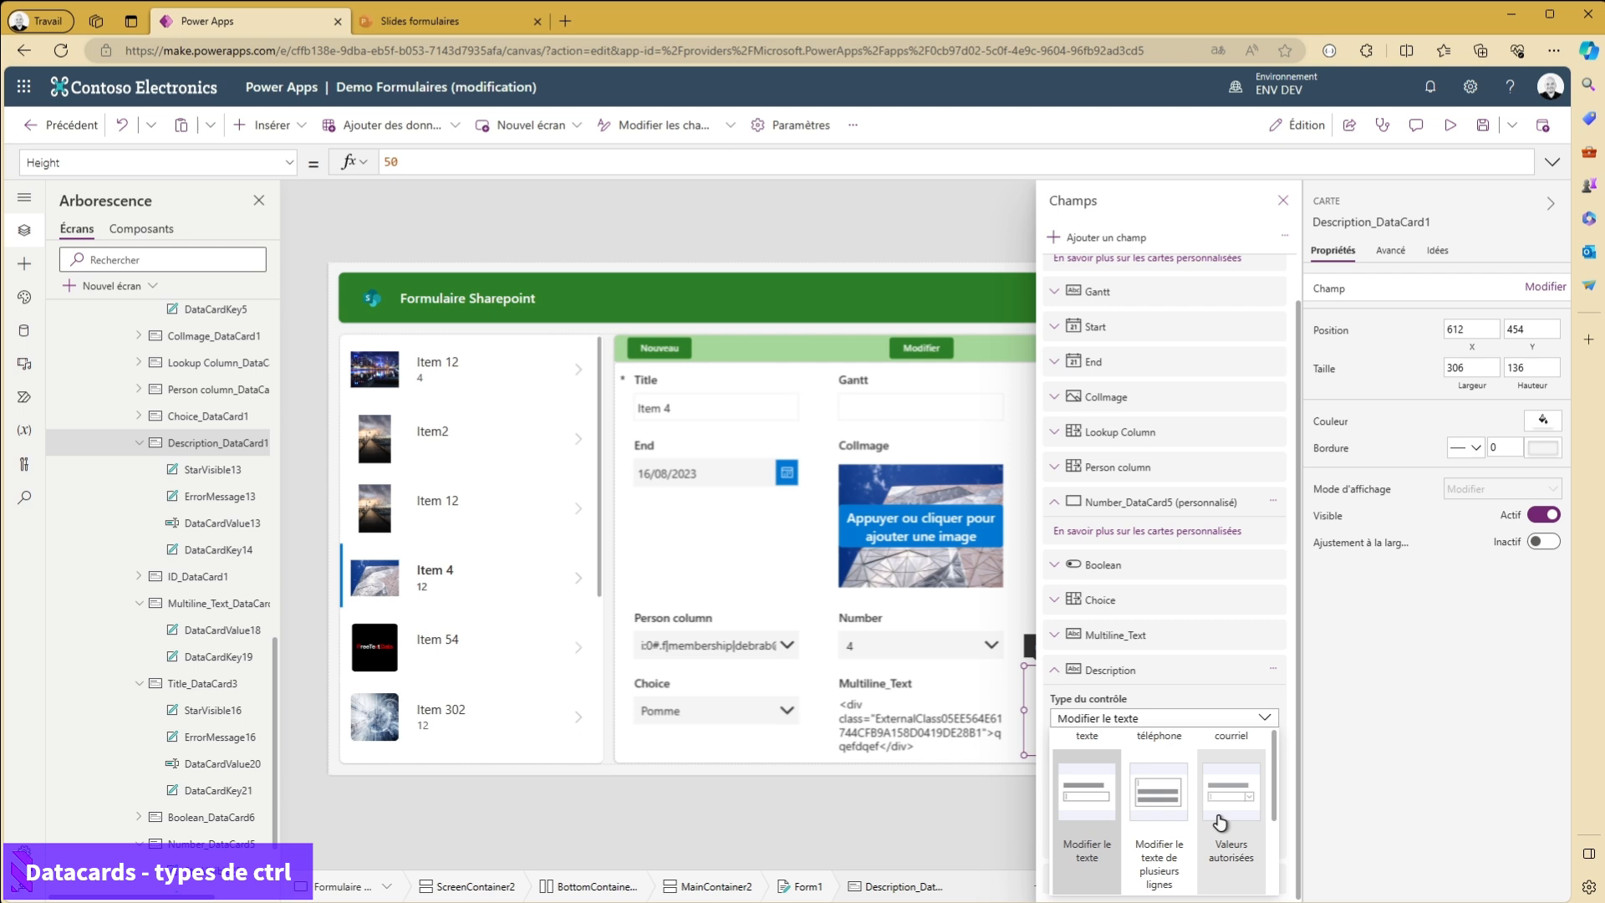
click(1223, 819)
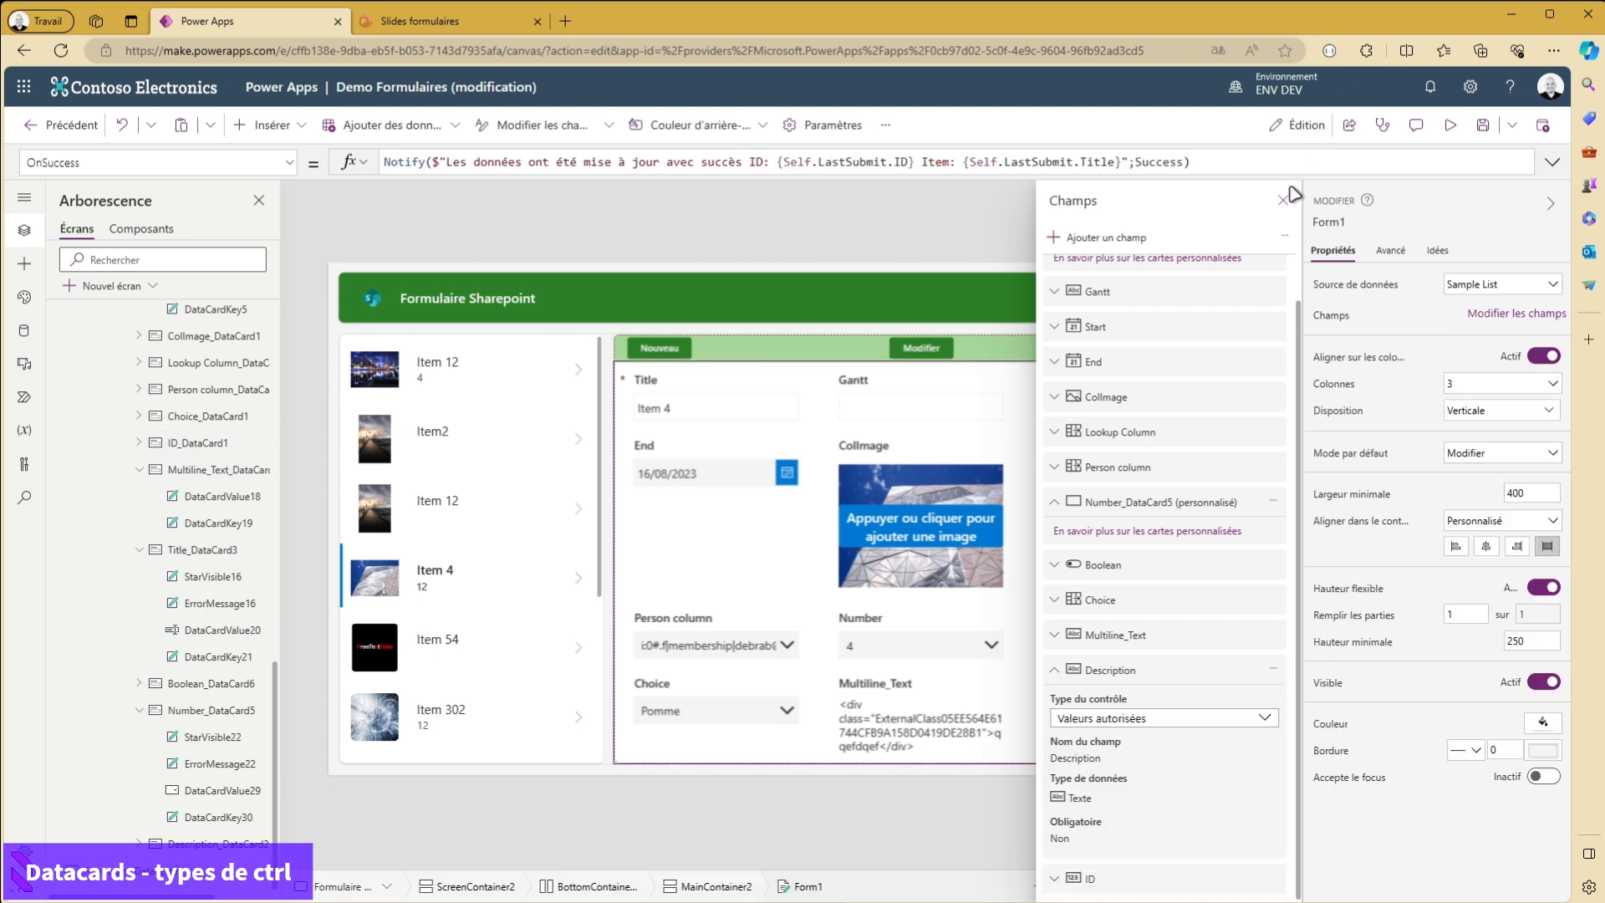
click(1283, 200)
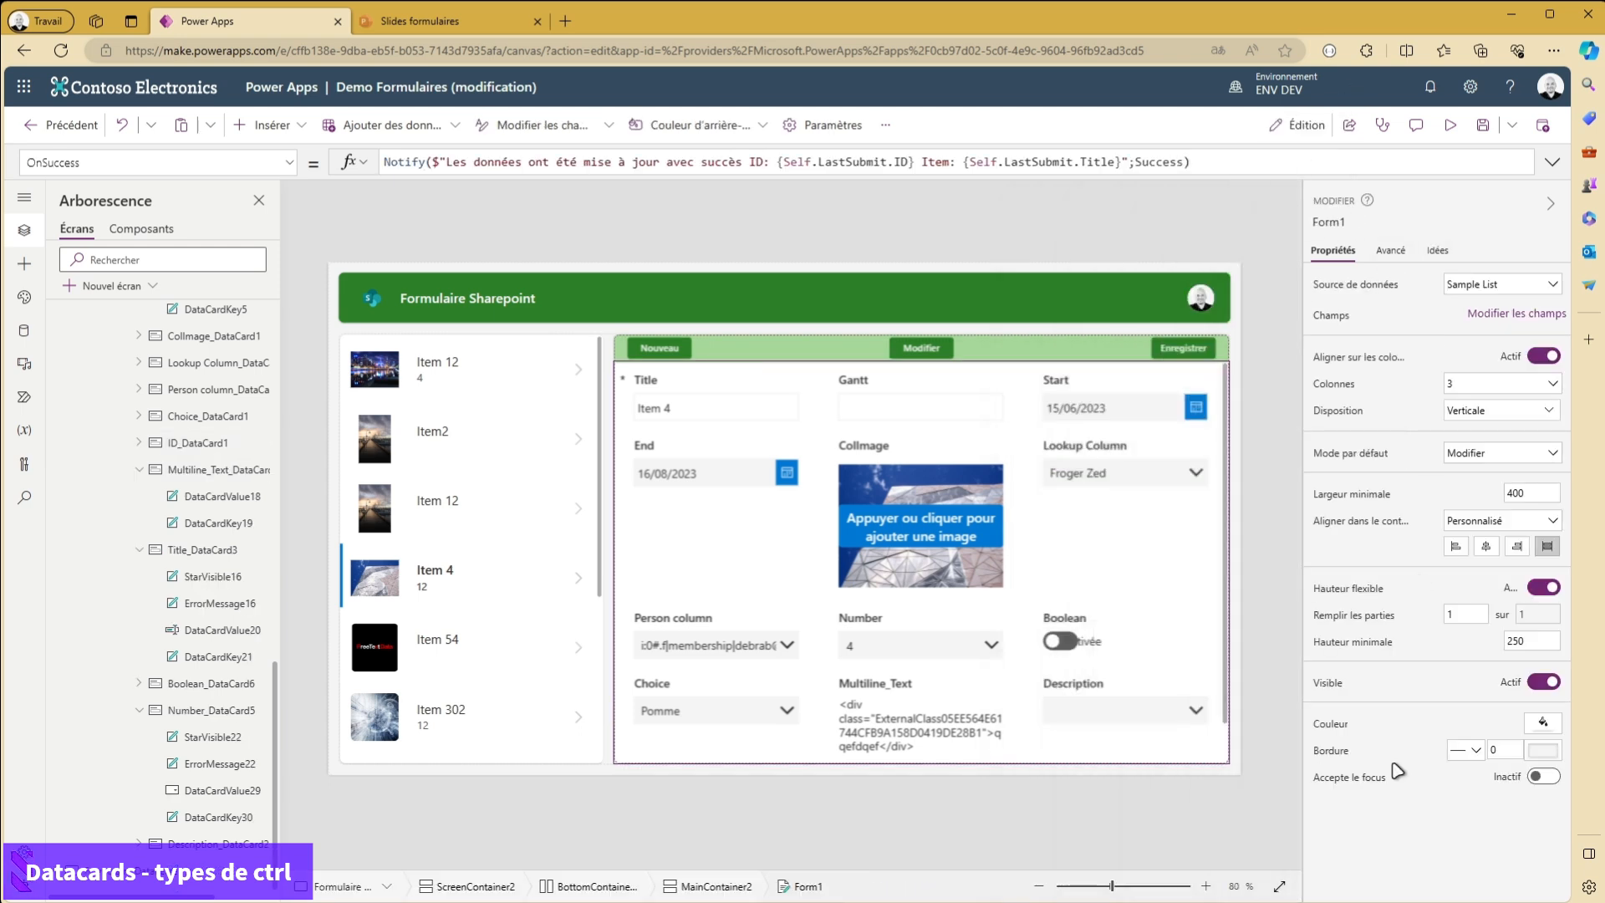
- Unlock the Description card to make its advanced properties editable
click(1102, 707)
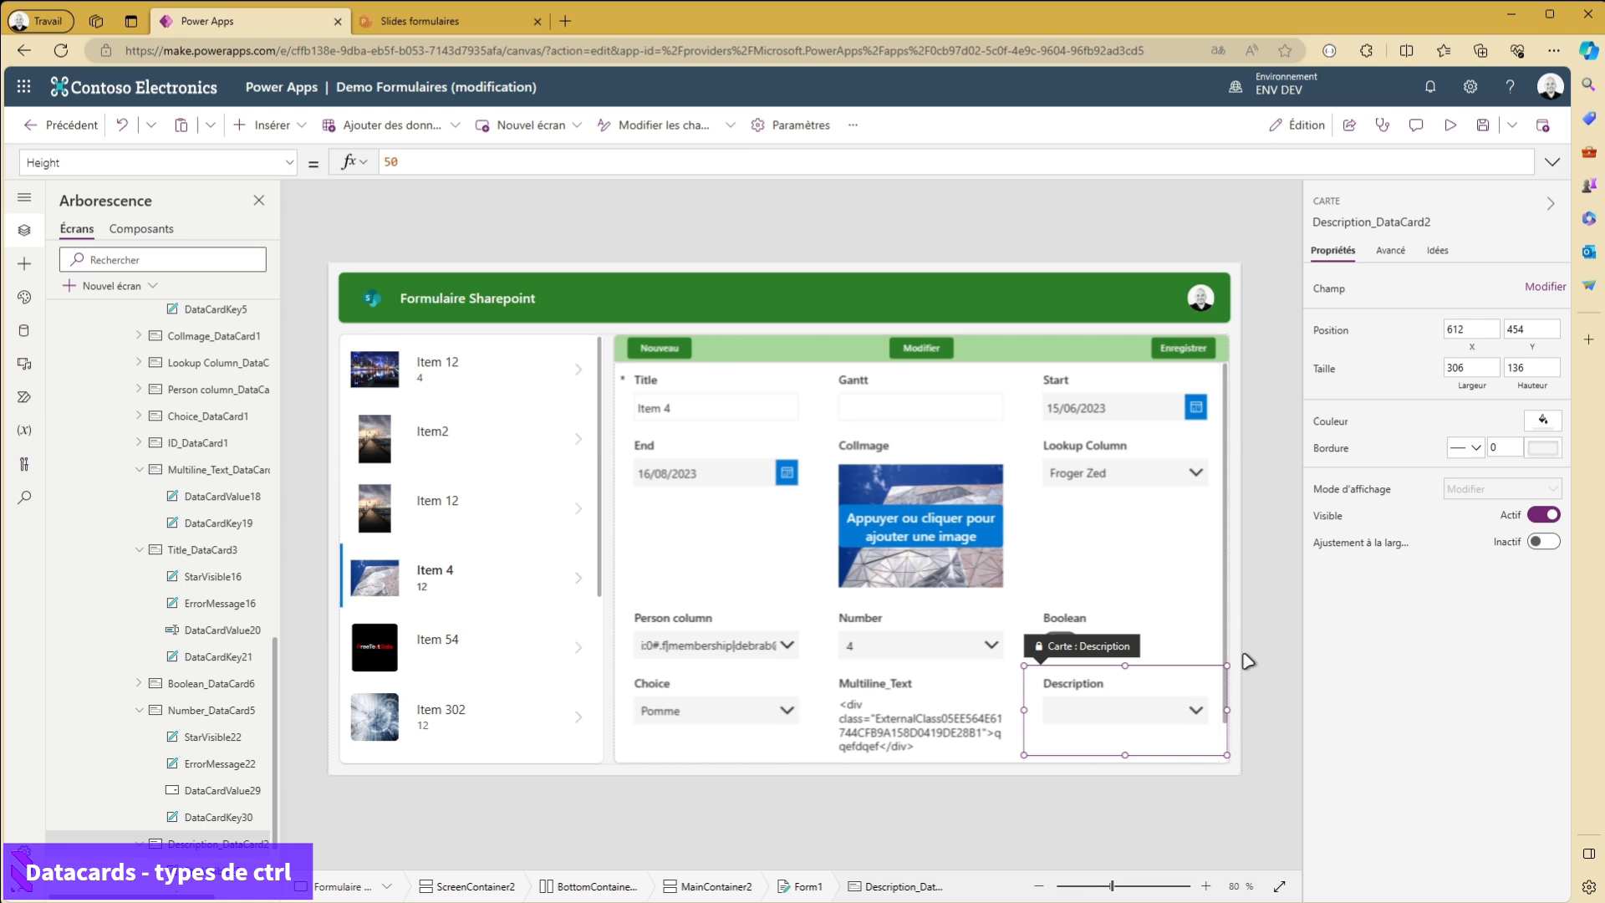
click(1390, 252)
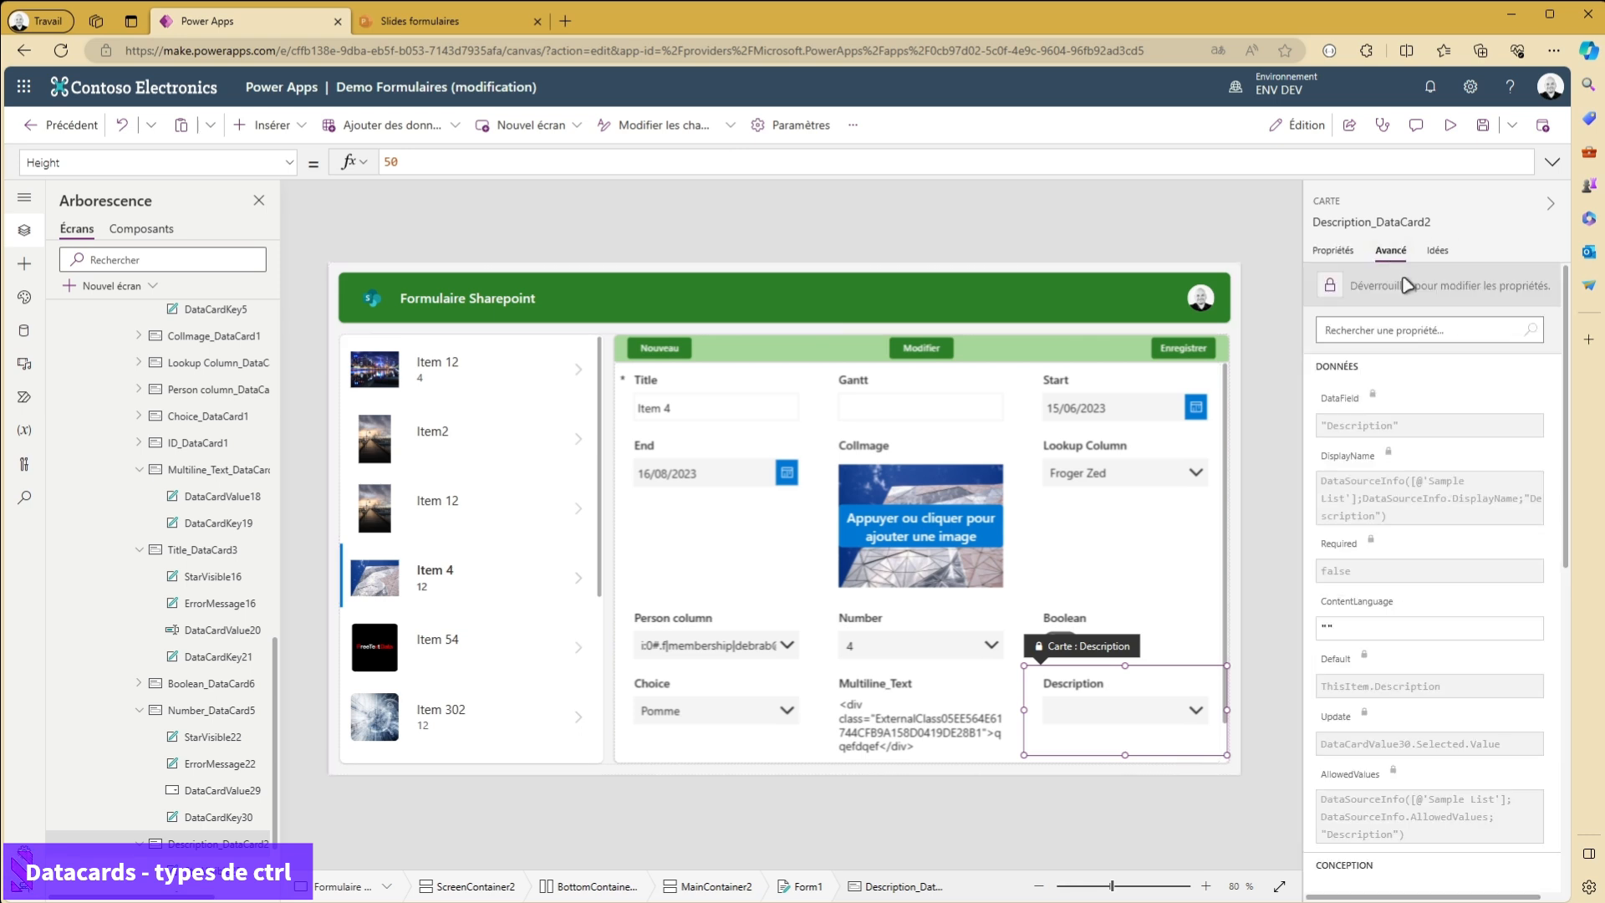
click(1408, 285)
- Set the Description card's AllowedValues to ["Texte 1";"Texte 2"] and expand its dropdown to check the choices
scroll(1413, 509, down, 2)
click(1413, 580)
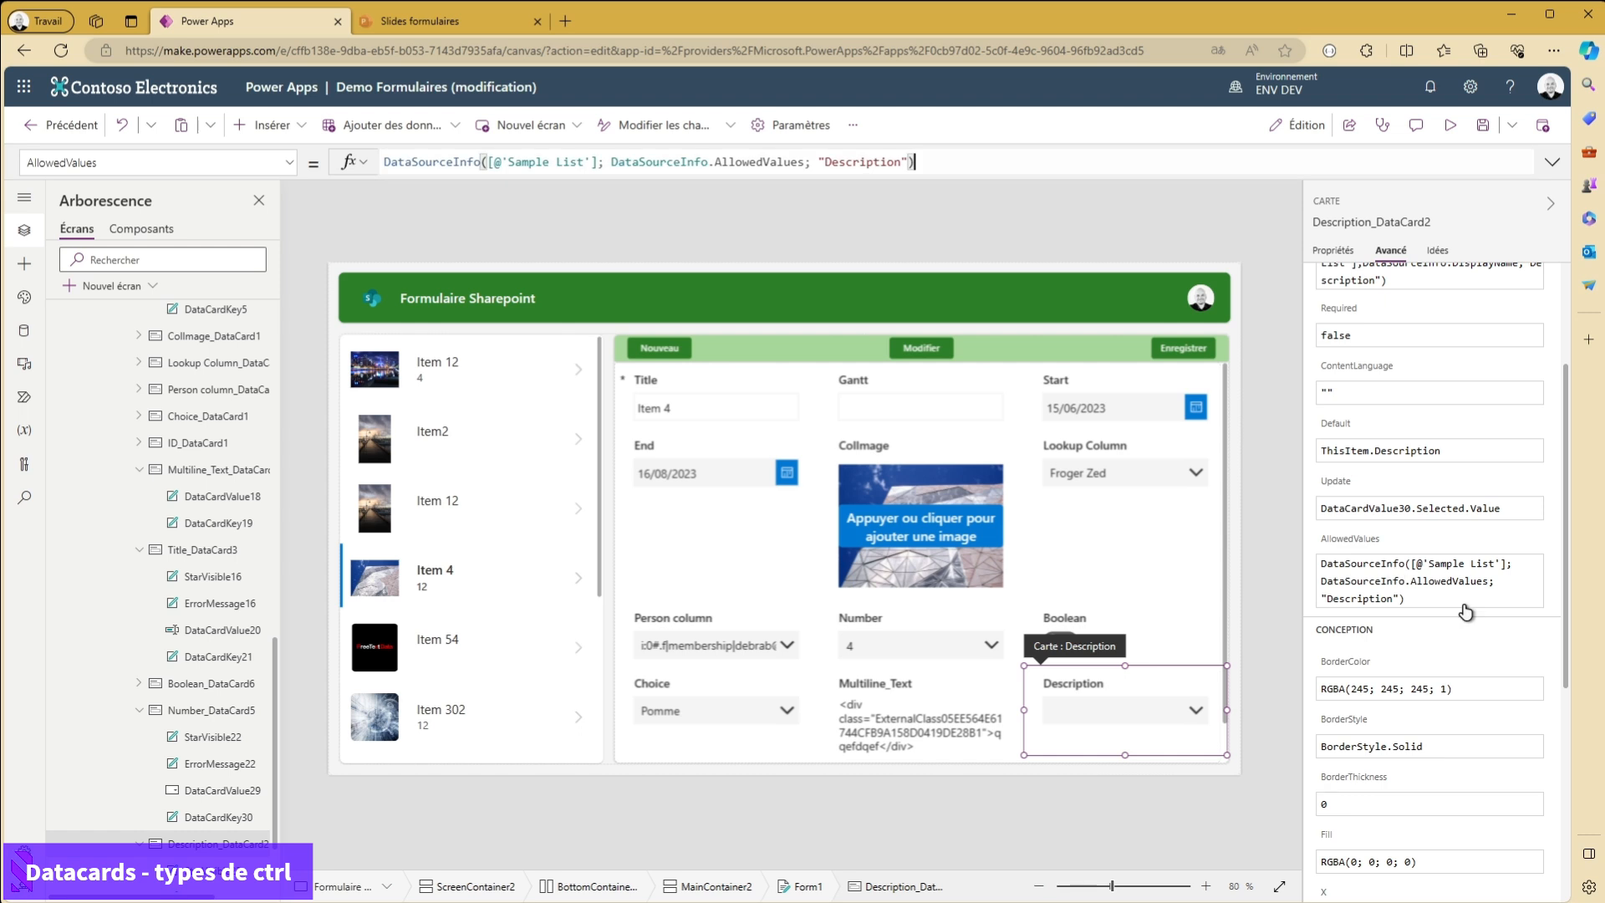
key(ctrl+a)
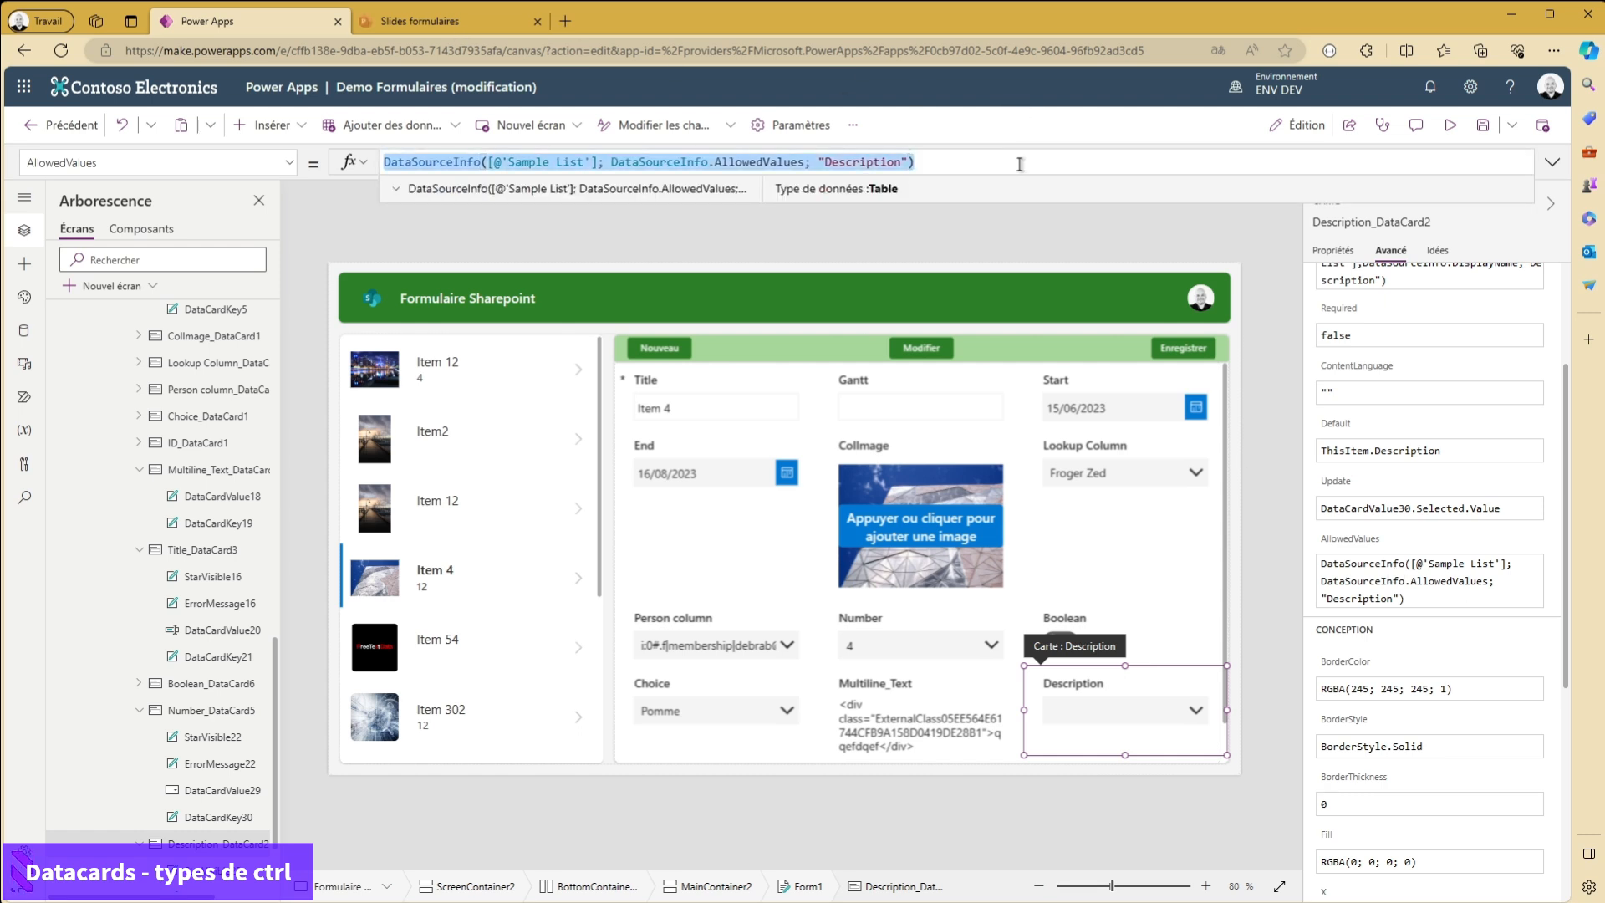
text([])
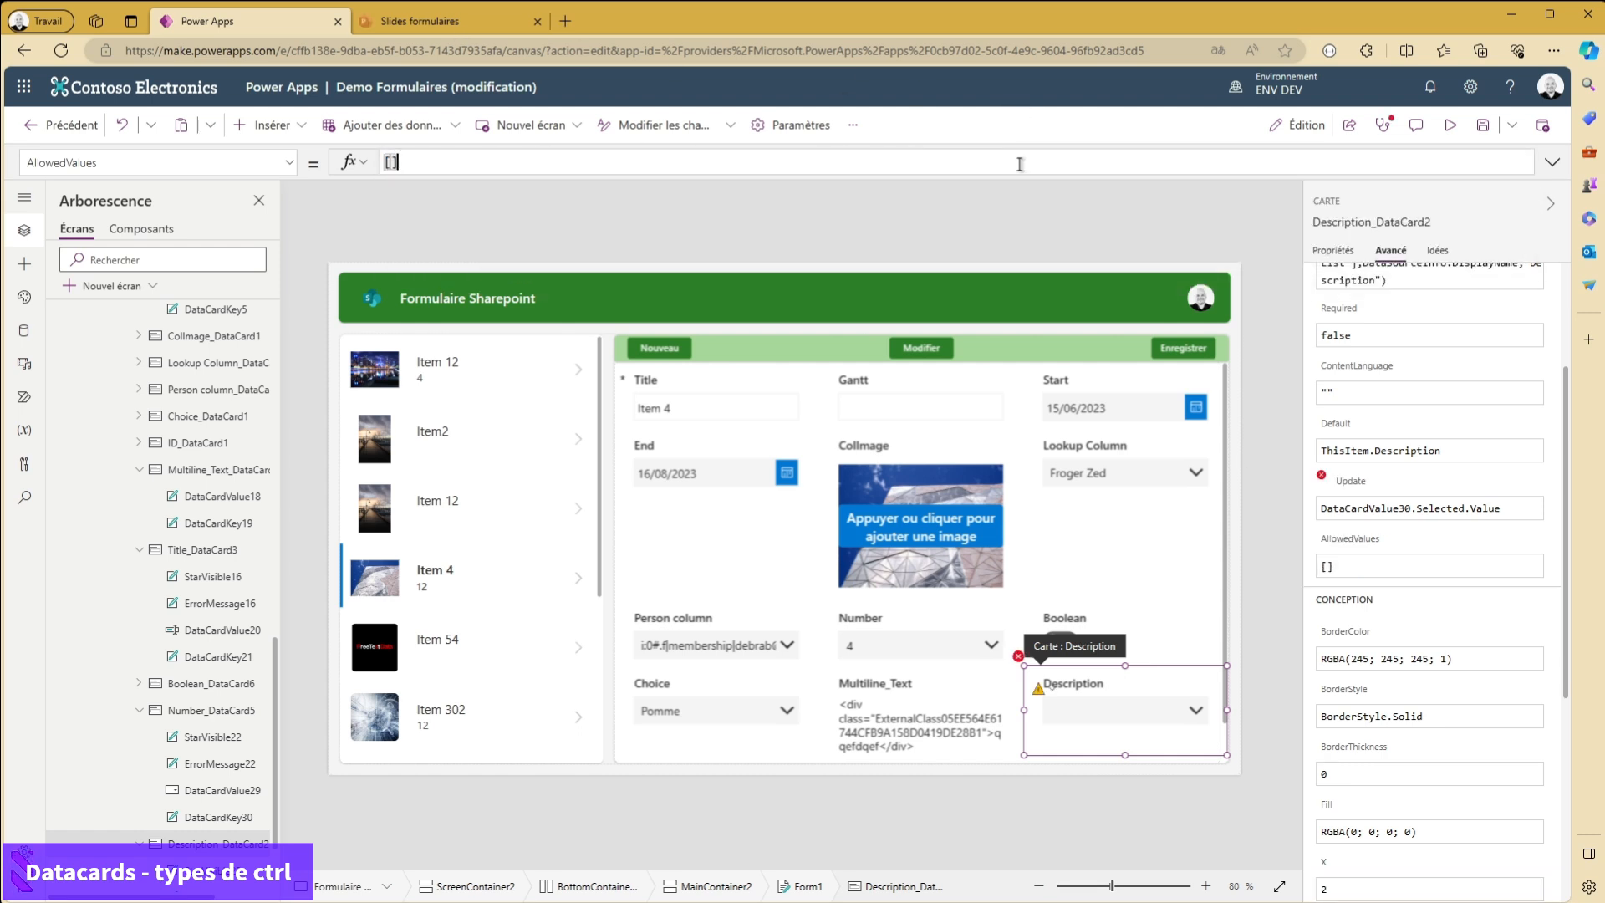
text("")
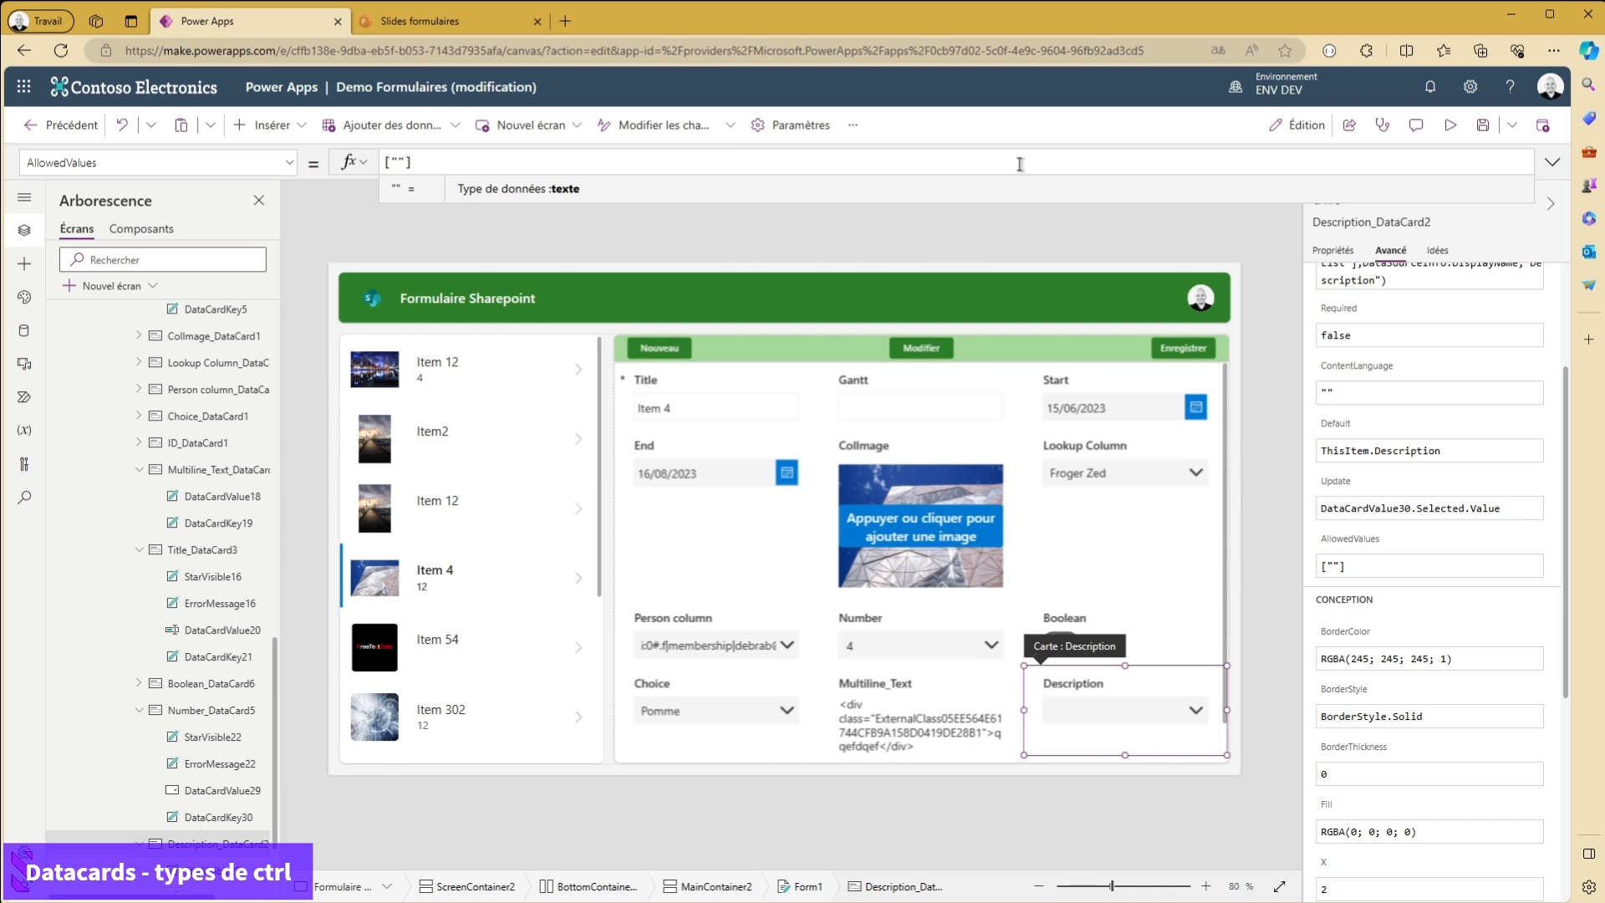
text(Texte 1")
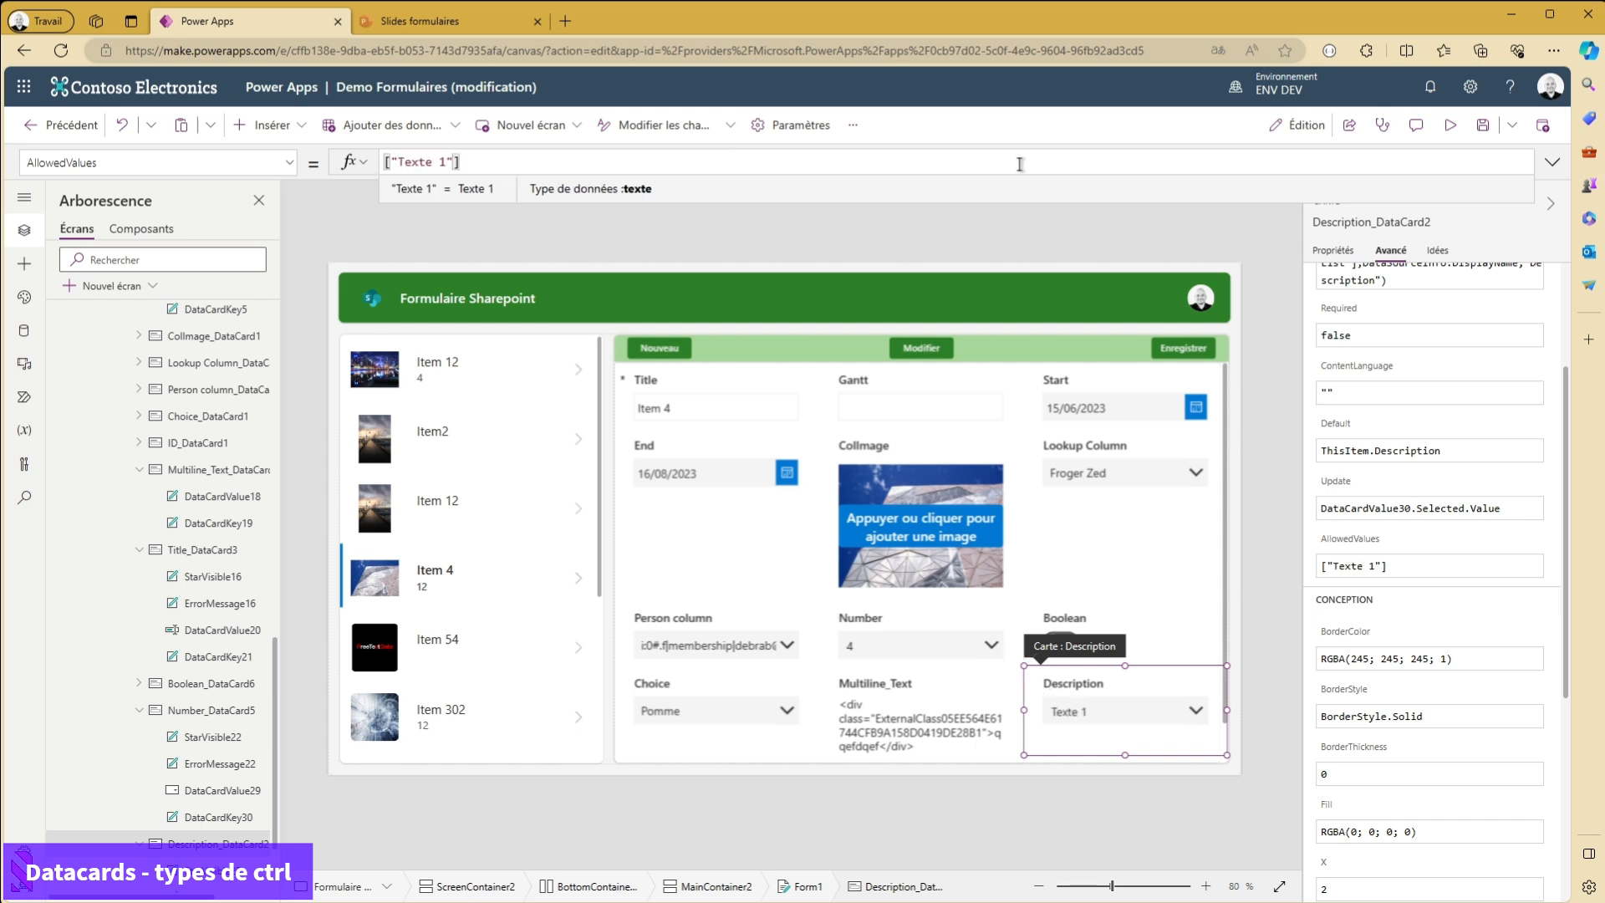
text(;"Text)
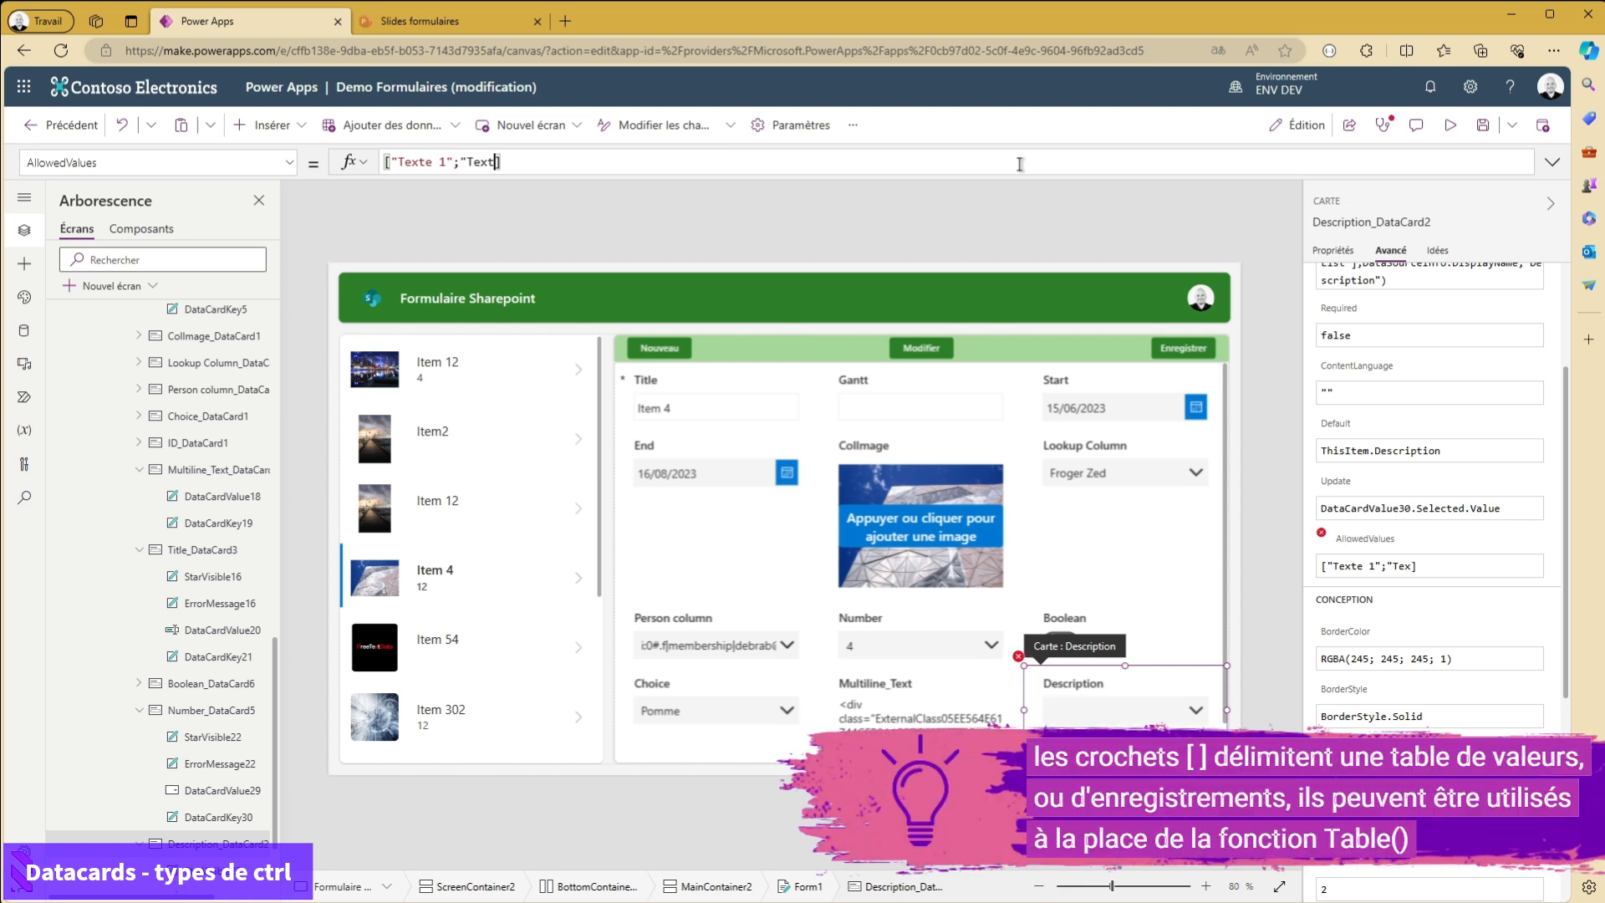
text(eé)
key(BackSpace)
text(2")
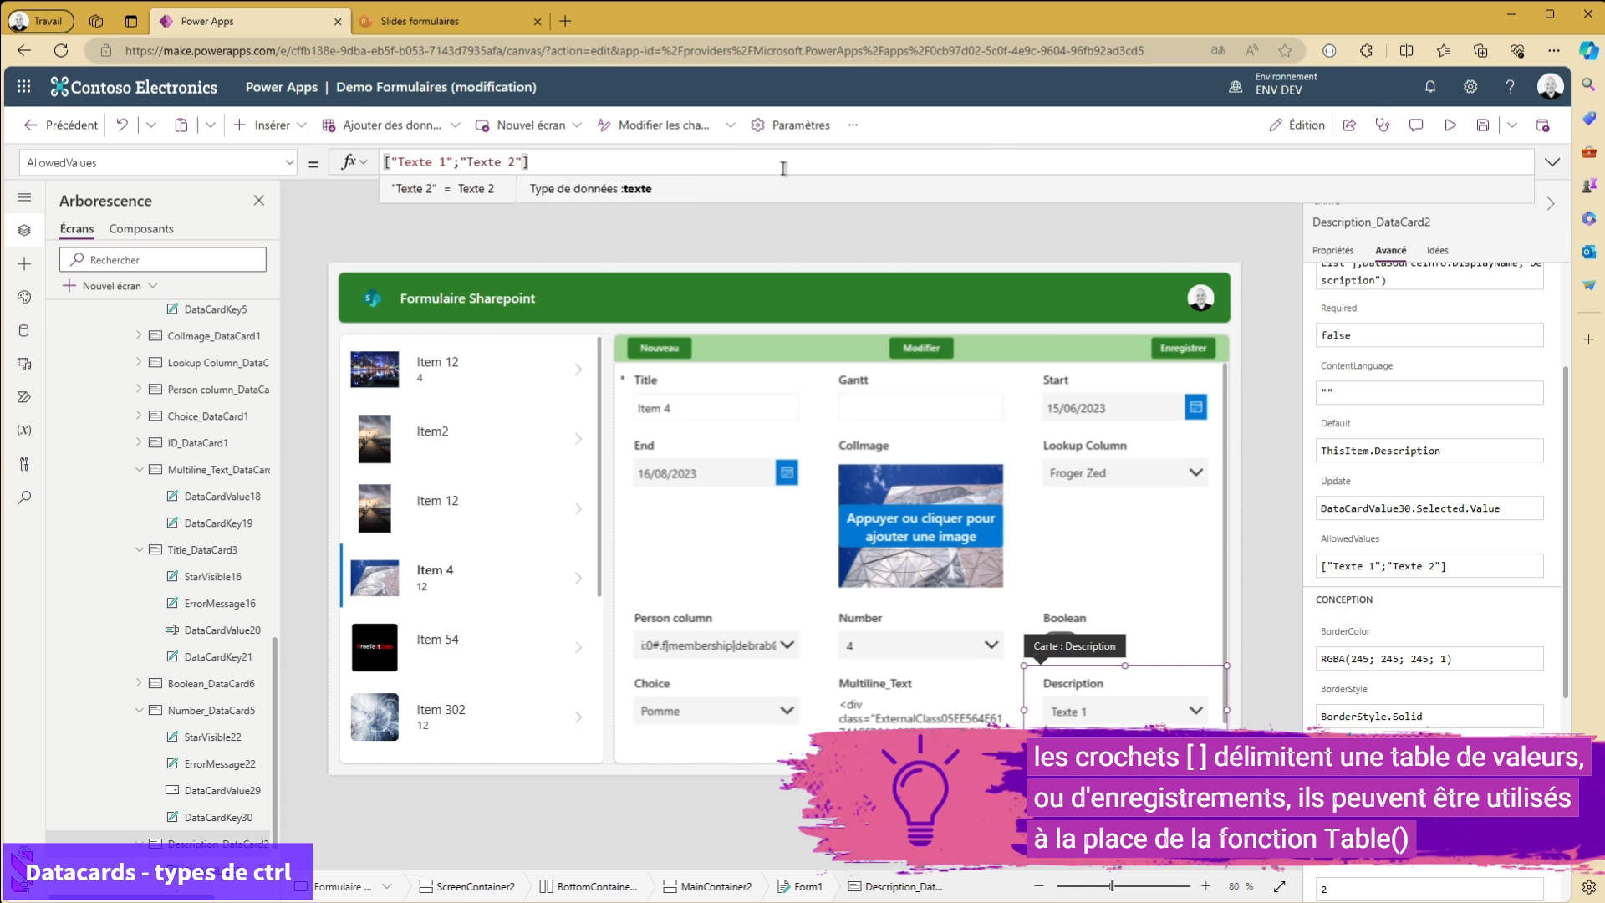
click(1120, 711)
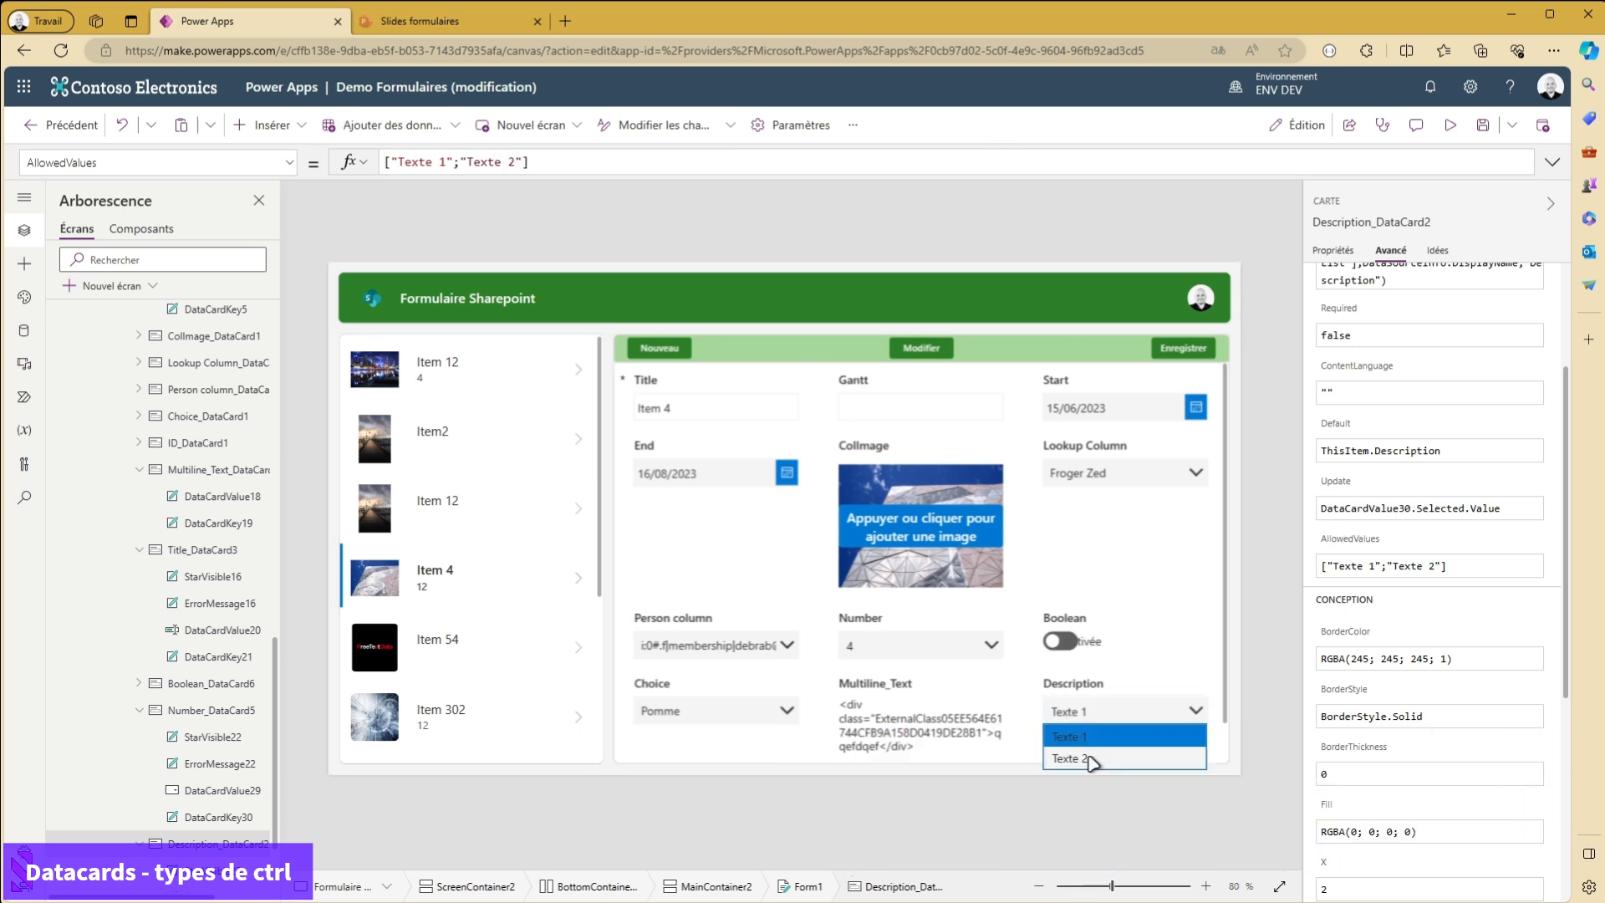
- Test the form's Description dropdown by alternating between Texte 2 and Texte 1, finishing on Texte 1
click(1076, 756)
click(1090, 717)
click(1089, 737)
click(1097, 717)
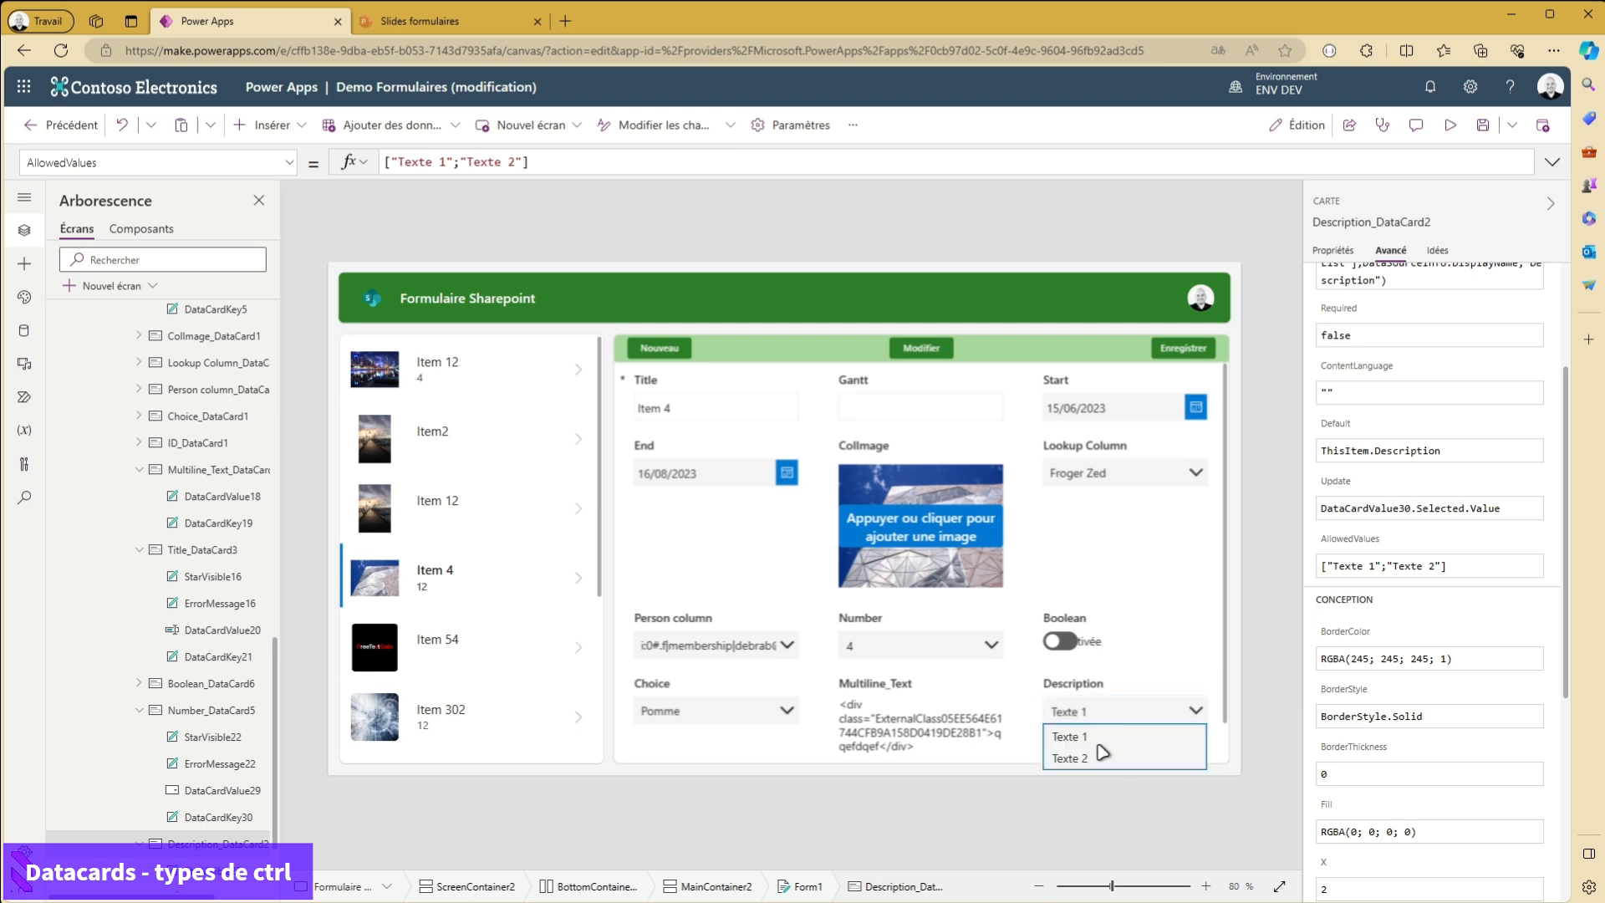
click(1091, 756)
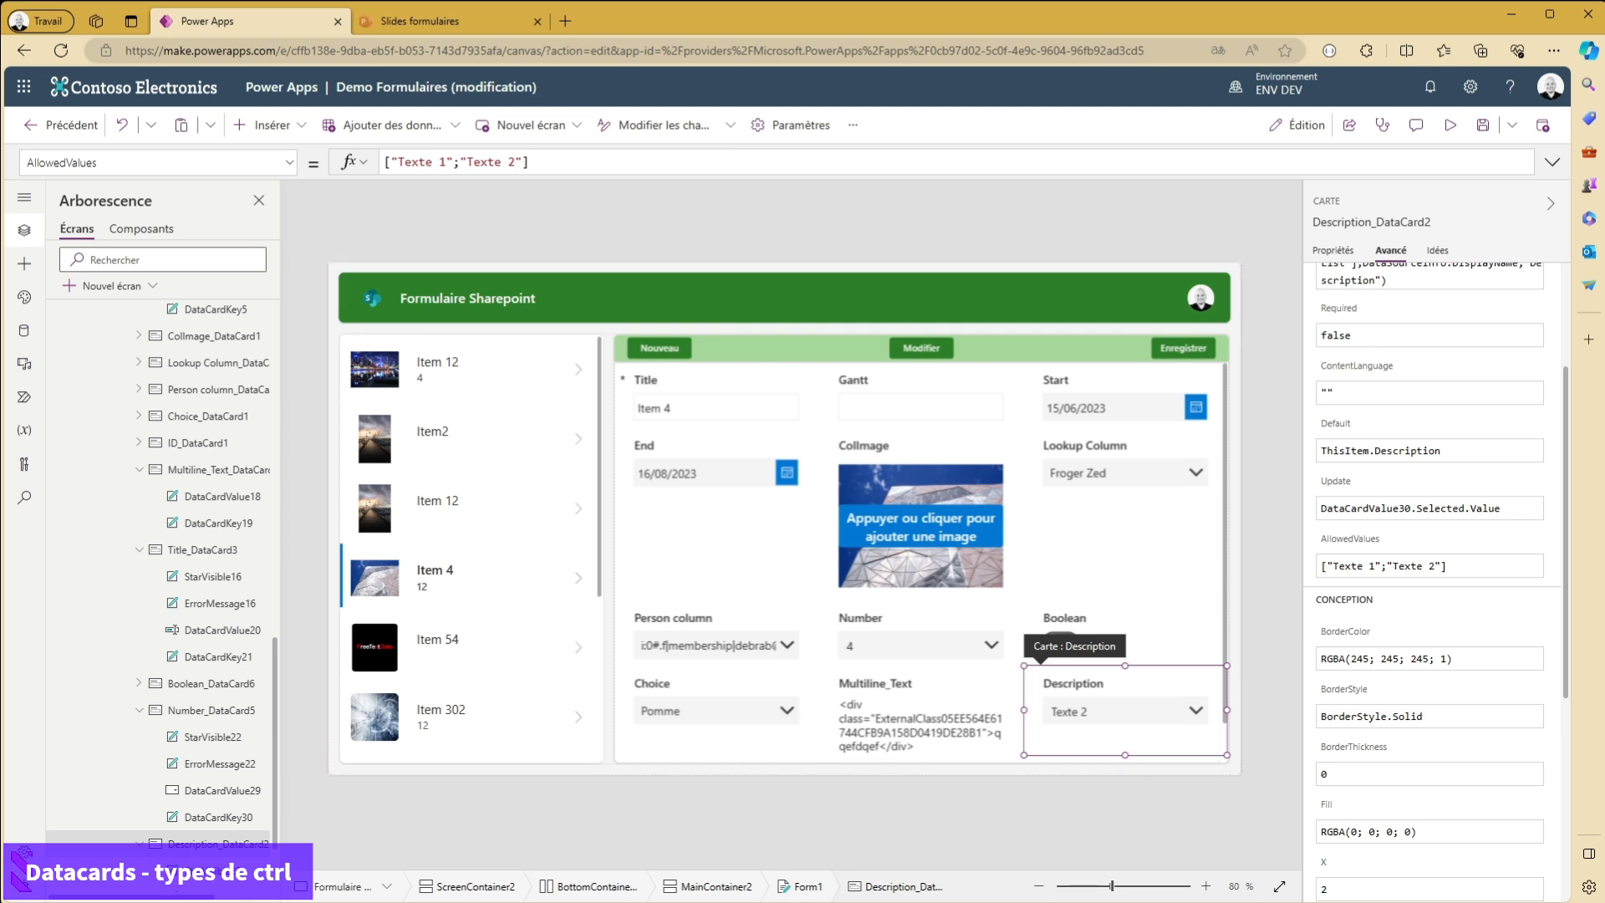
click(849, 221)
click(1095, 719)
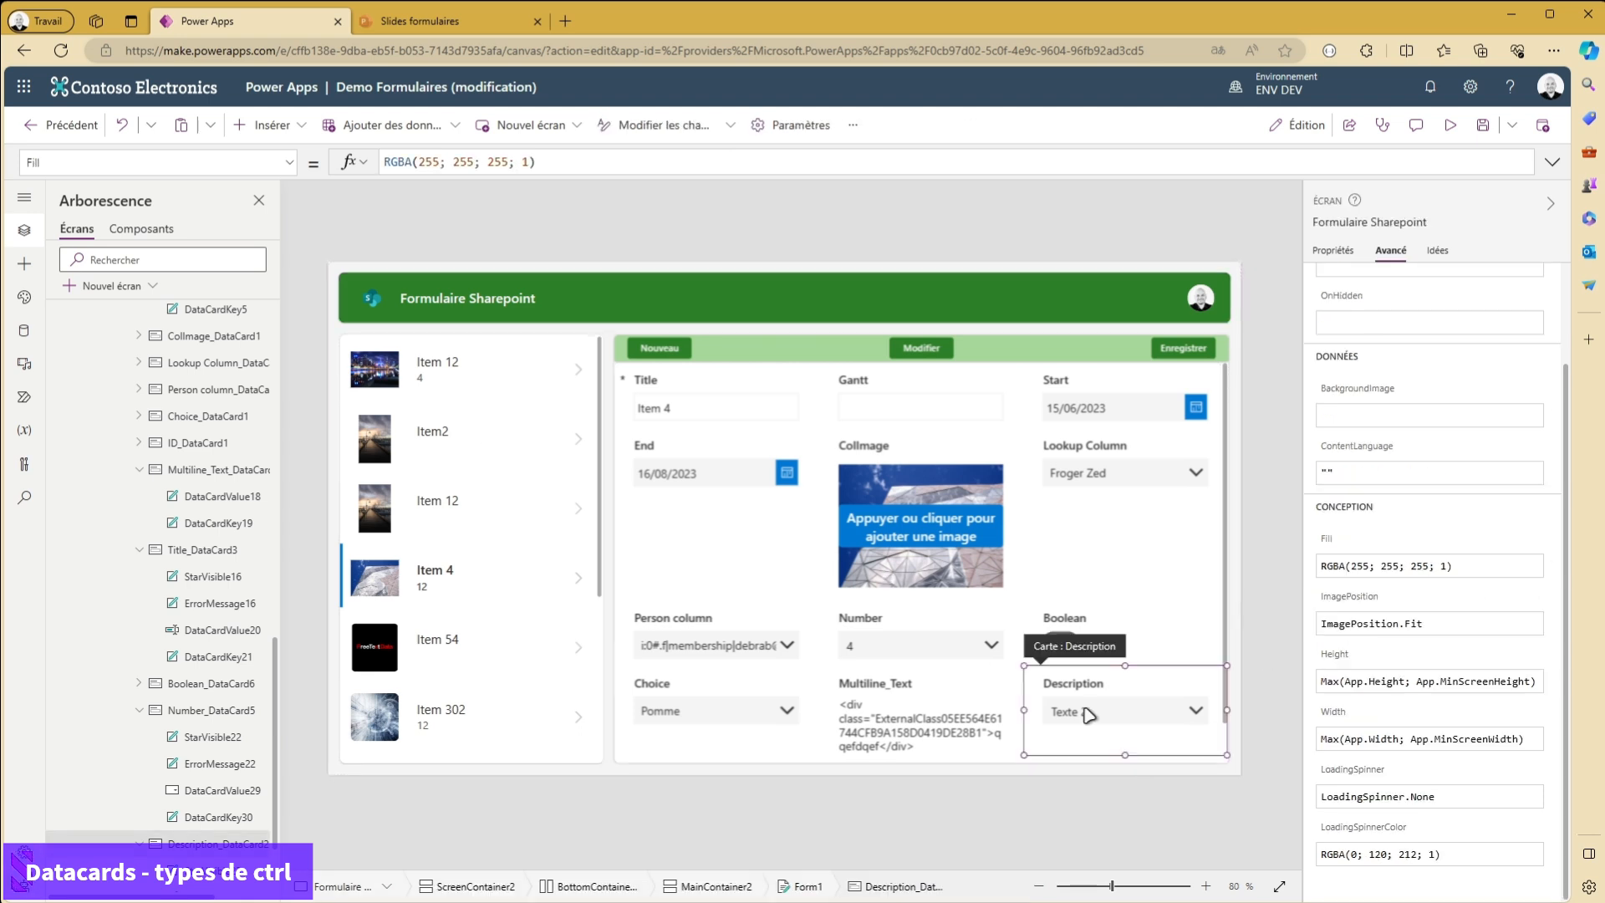
click(1106, 720)
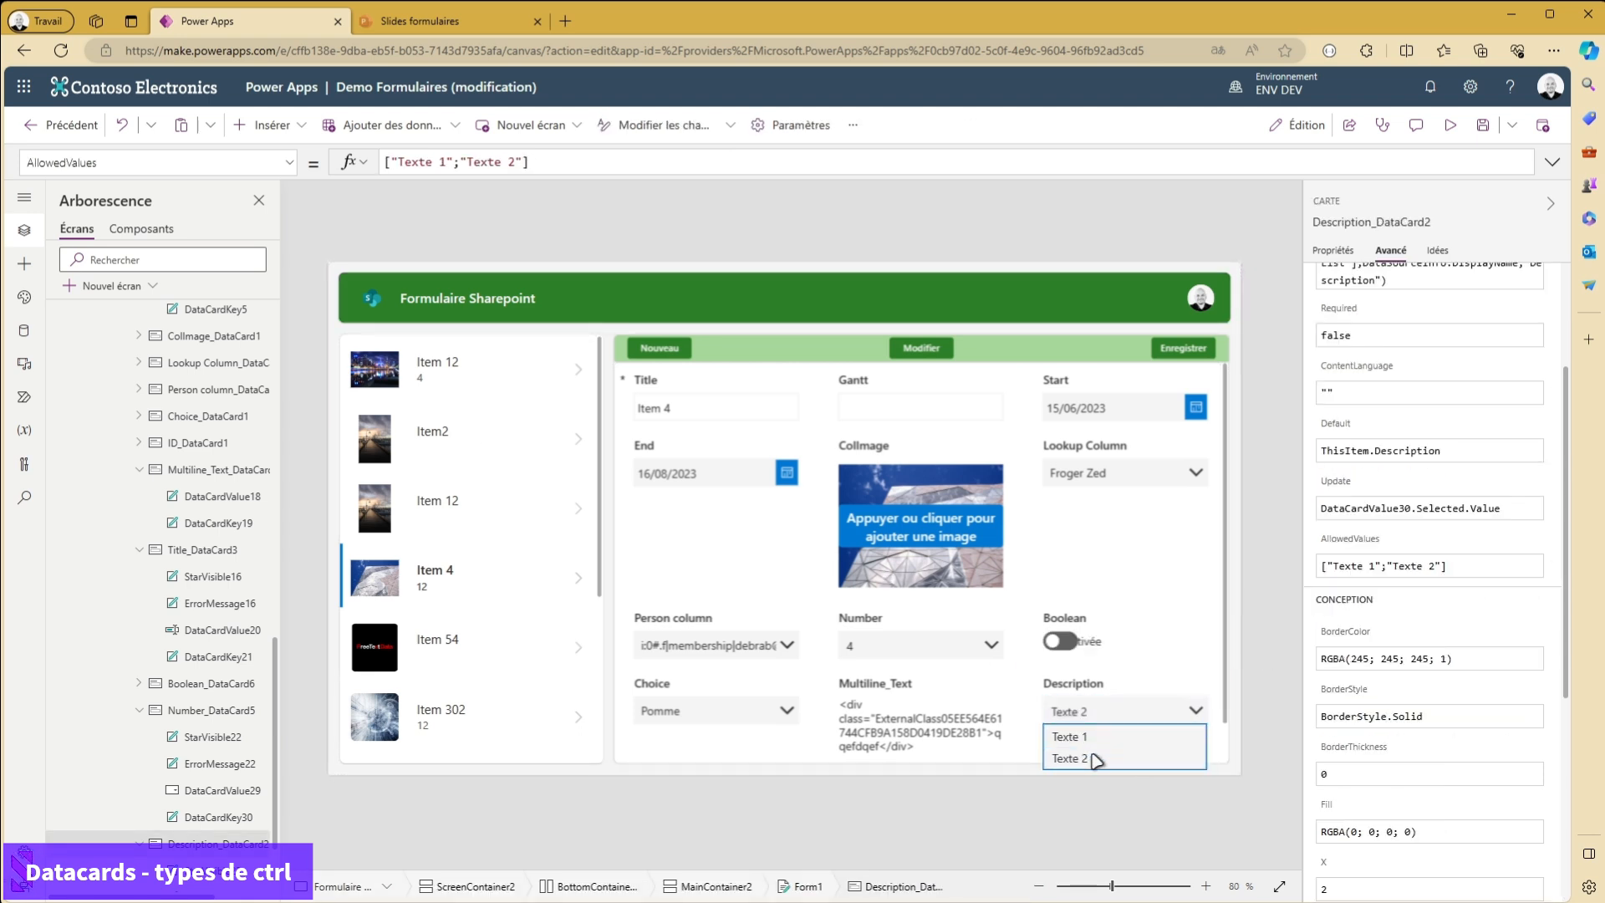
click(1087, 734)
click(1093, 725)
click(1087, 760)
click(1089, 720)
click(1097, 736)
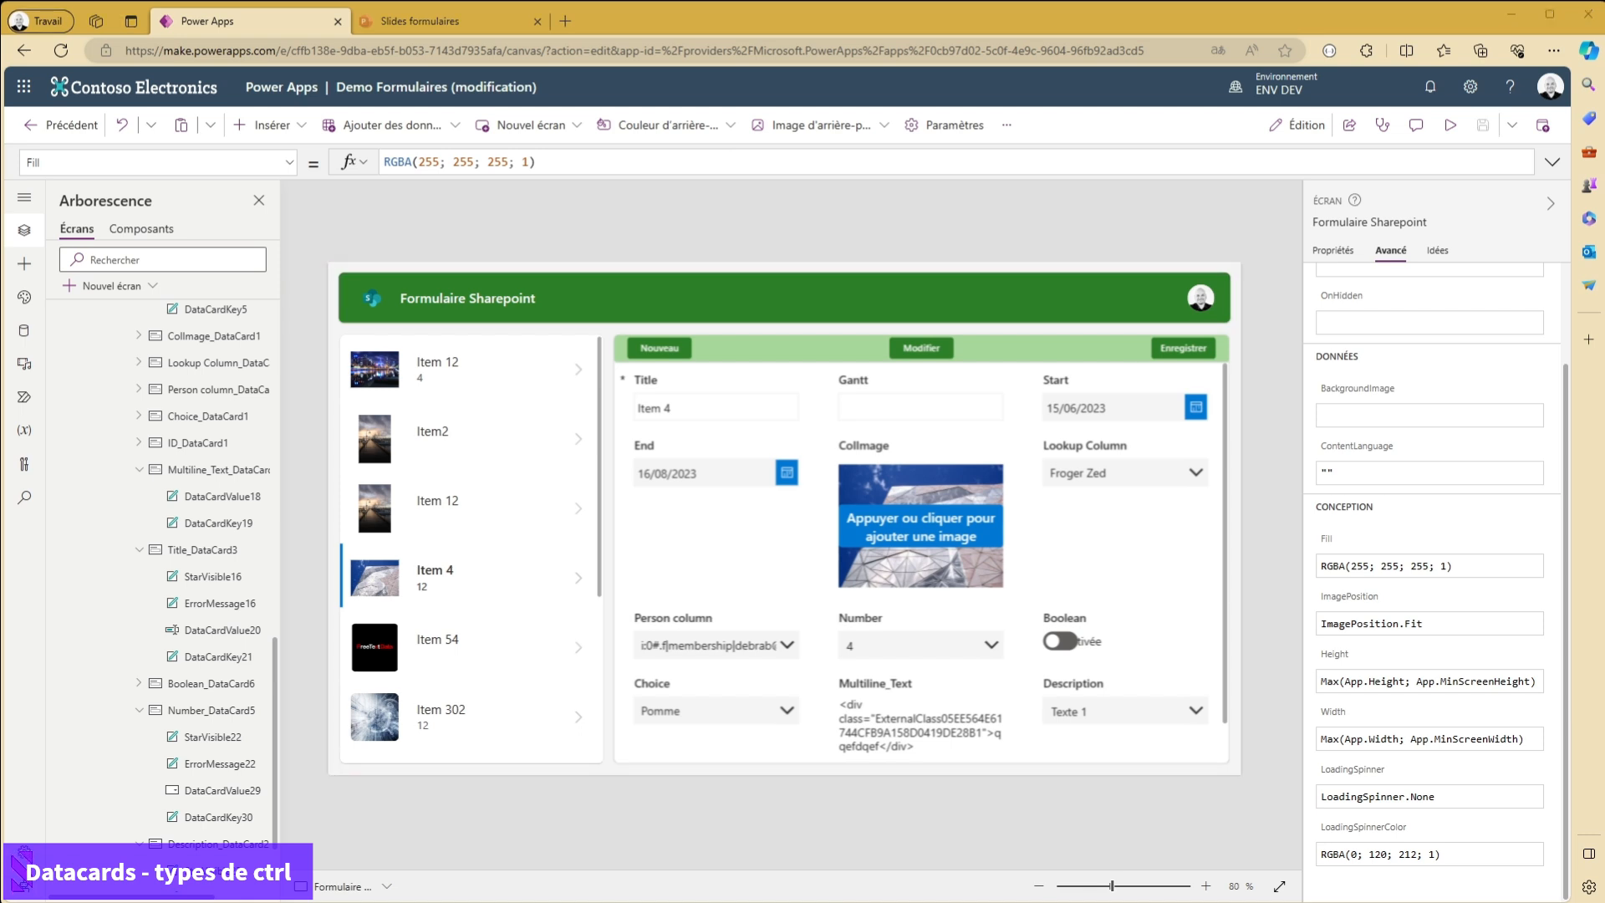
- Compare the advanced properties of the Number and Description cards, including their AllowedValues formulas
click(887, 650)
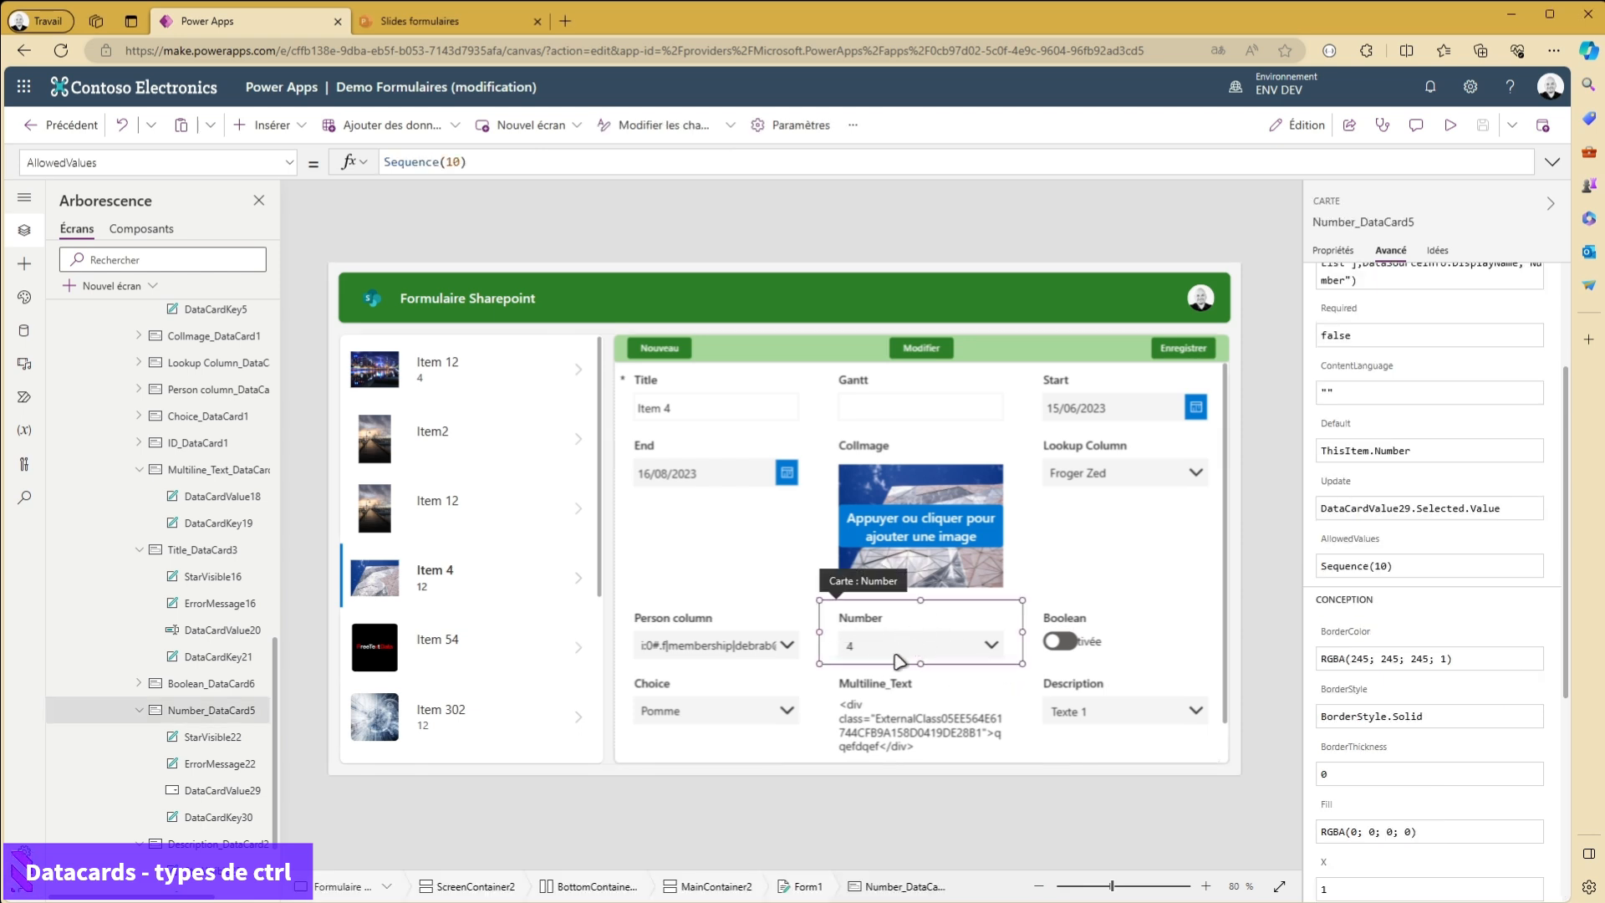
scroll(1570, 447, up, 3)
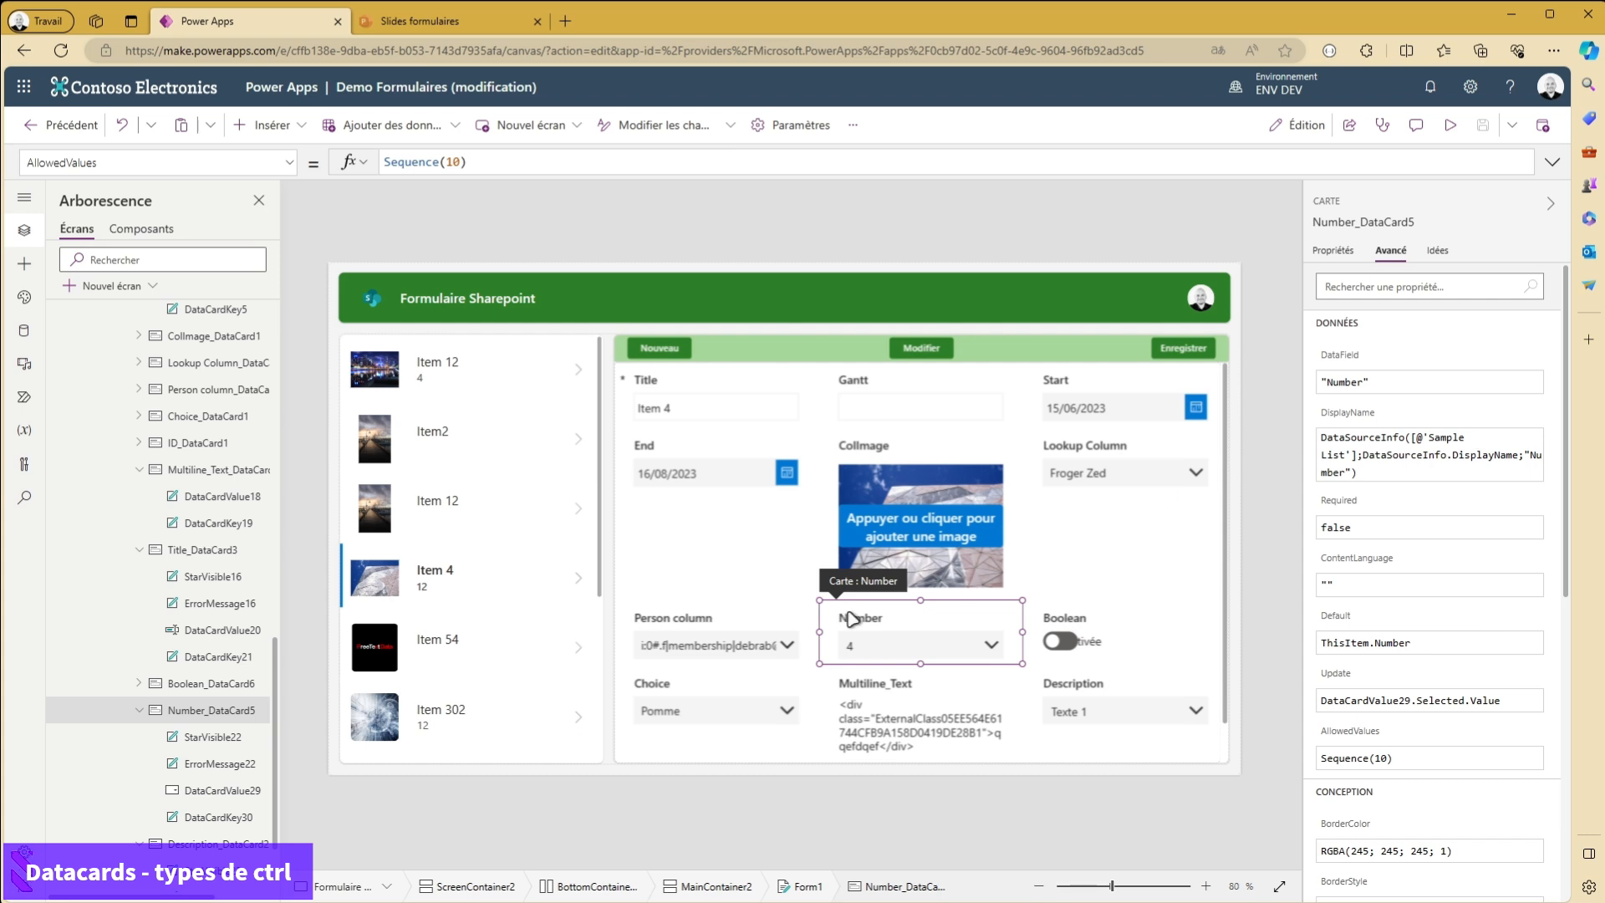
click(1126, 726)
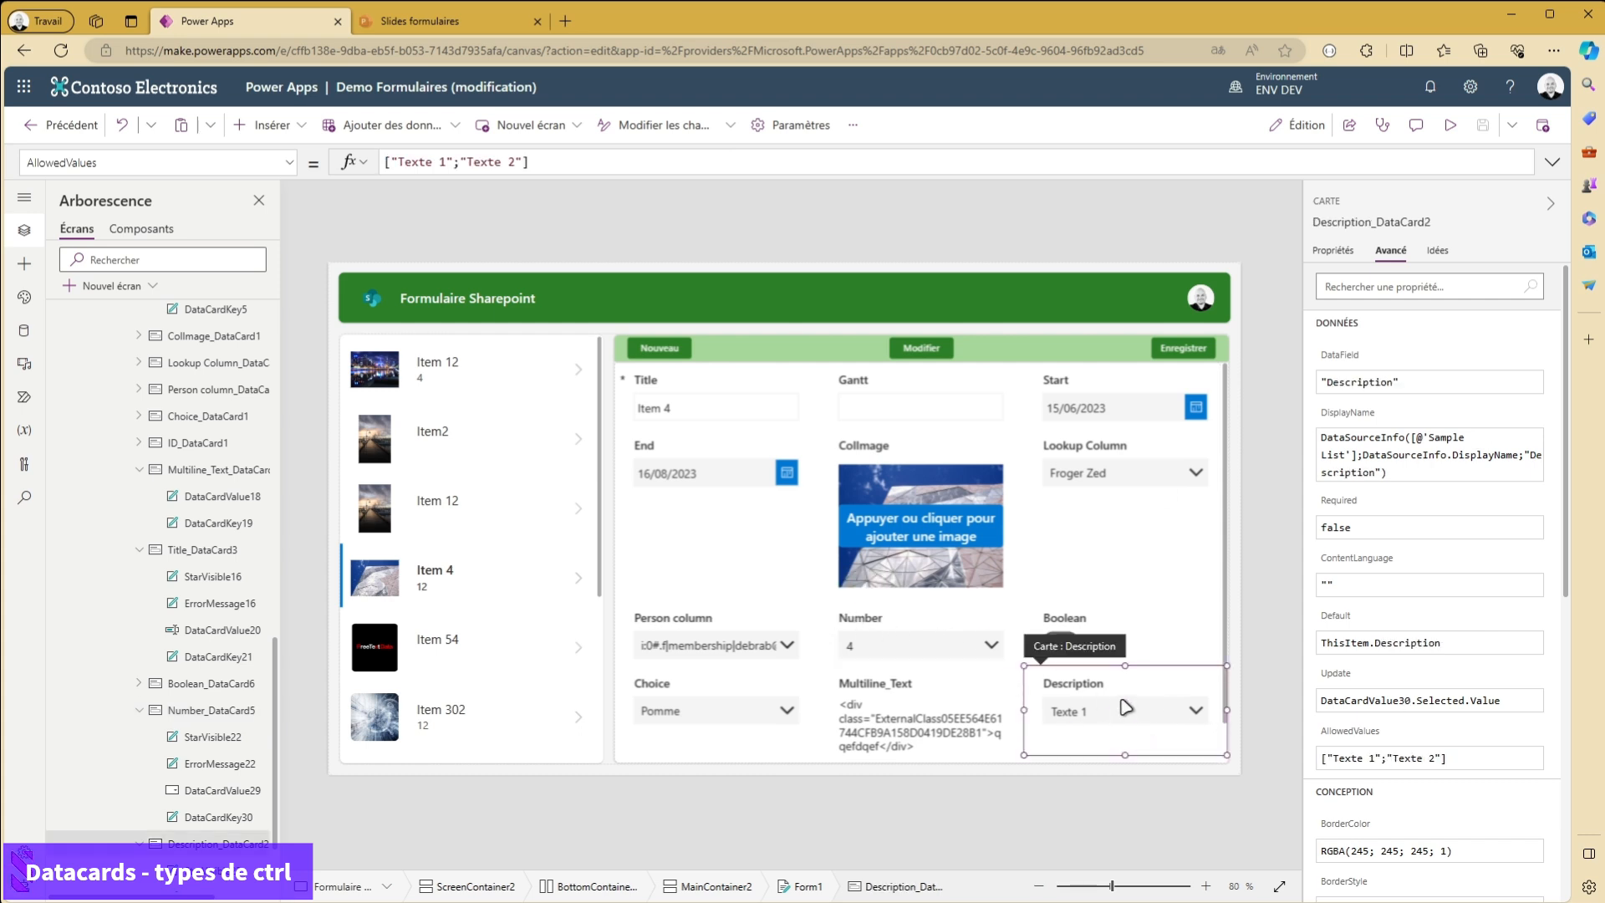
click(882, 642)
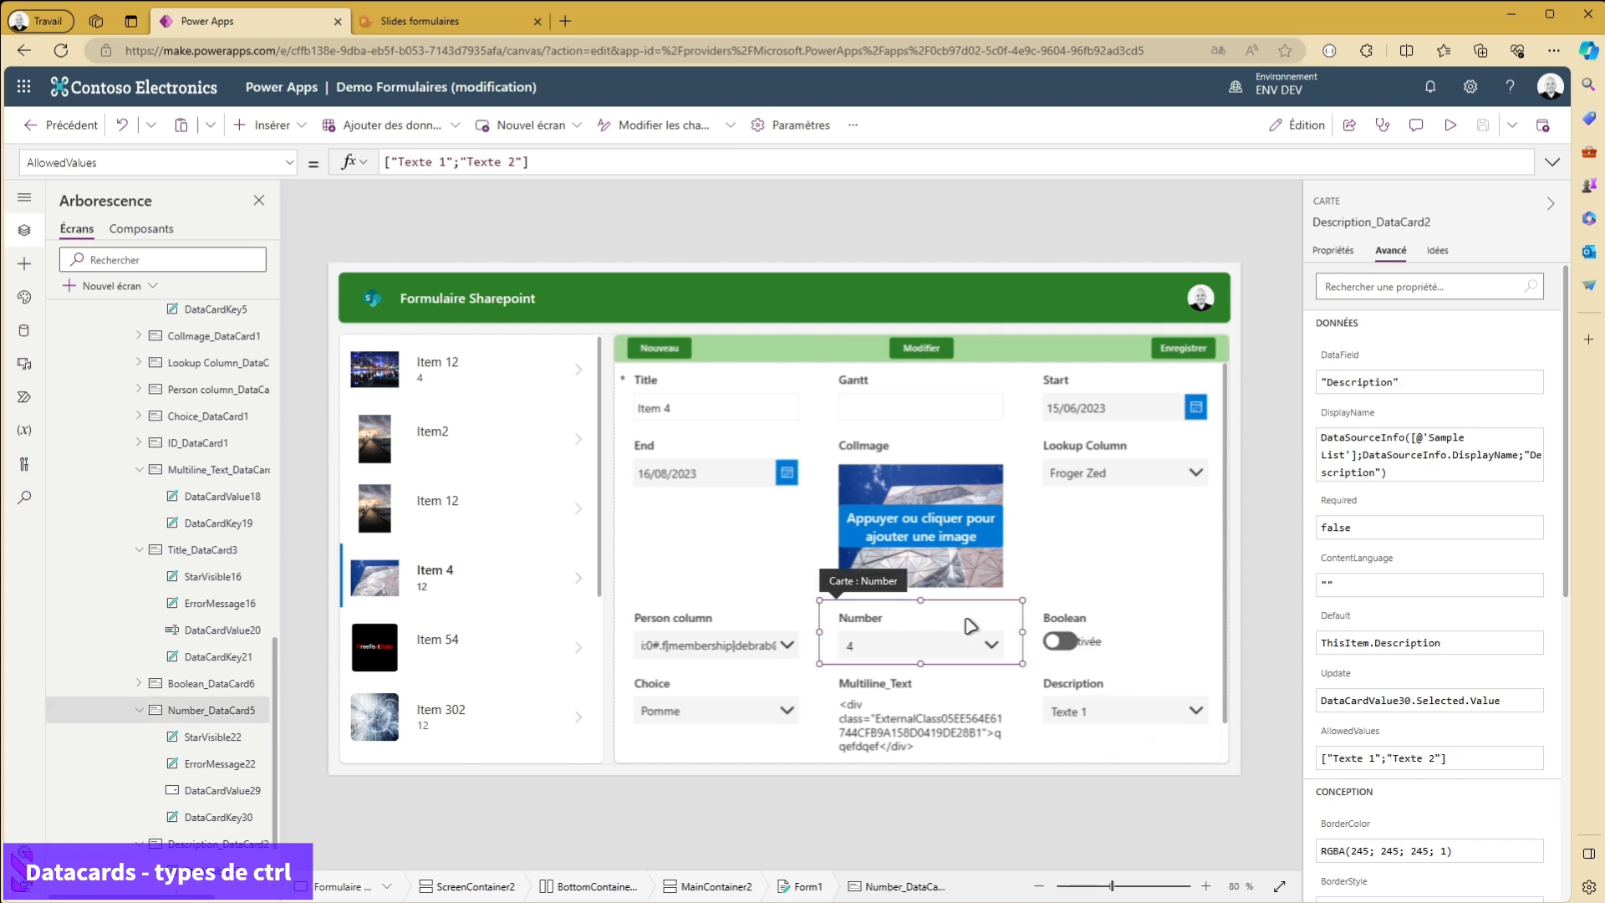
- Check the Number card's entry in the form's field list, then close the list
click(1334, 250)
click(1545, 286)
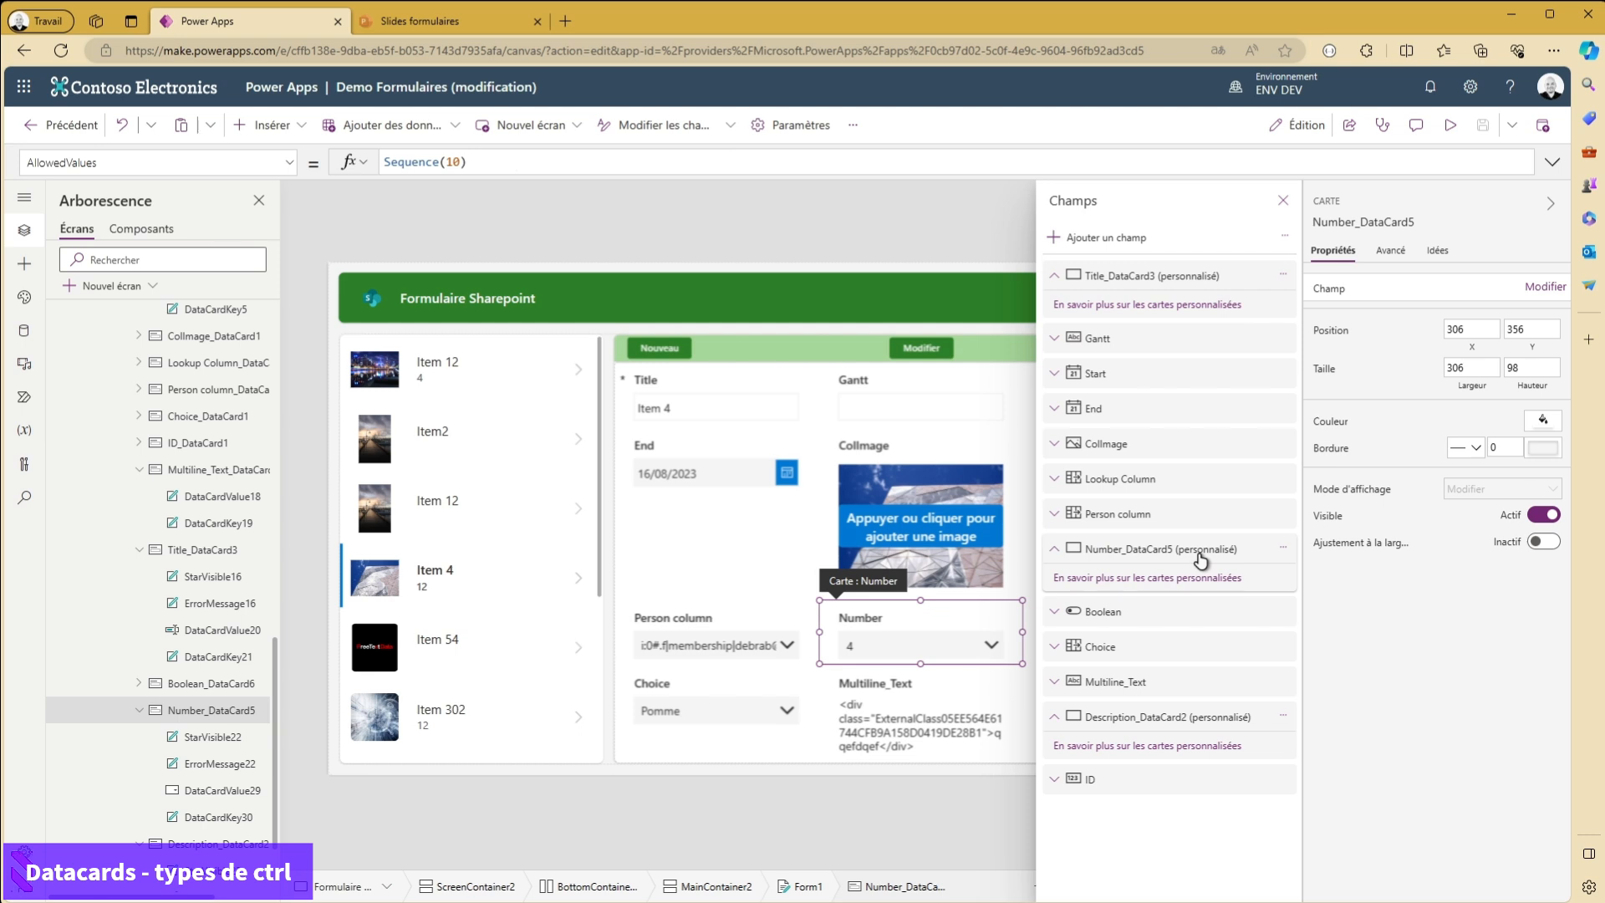
click(1283, 201)
- Delete the customized Description and Number cards from the form
click(957, 610)
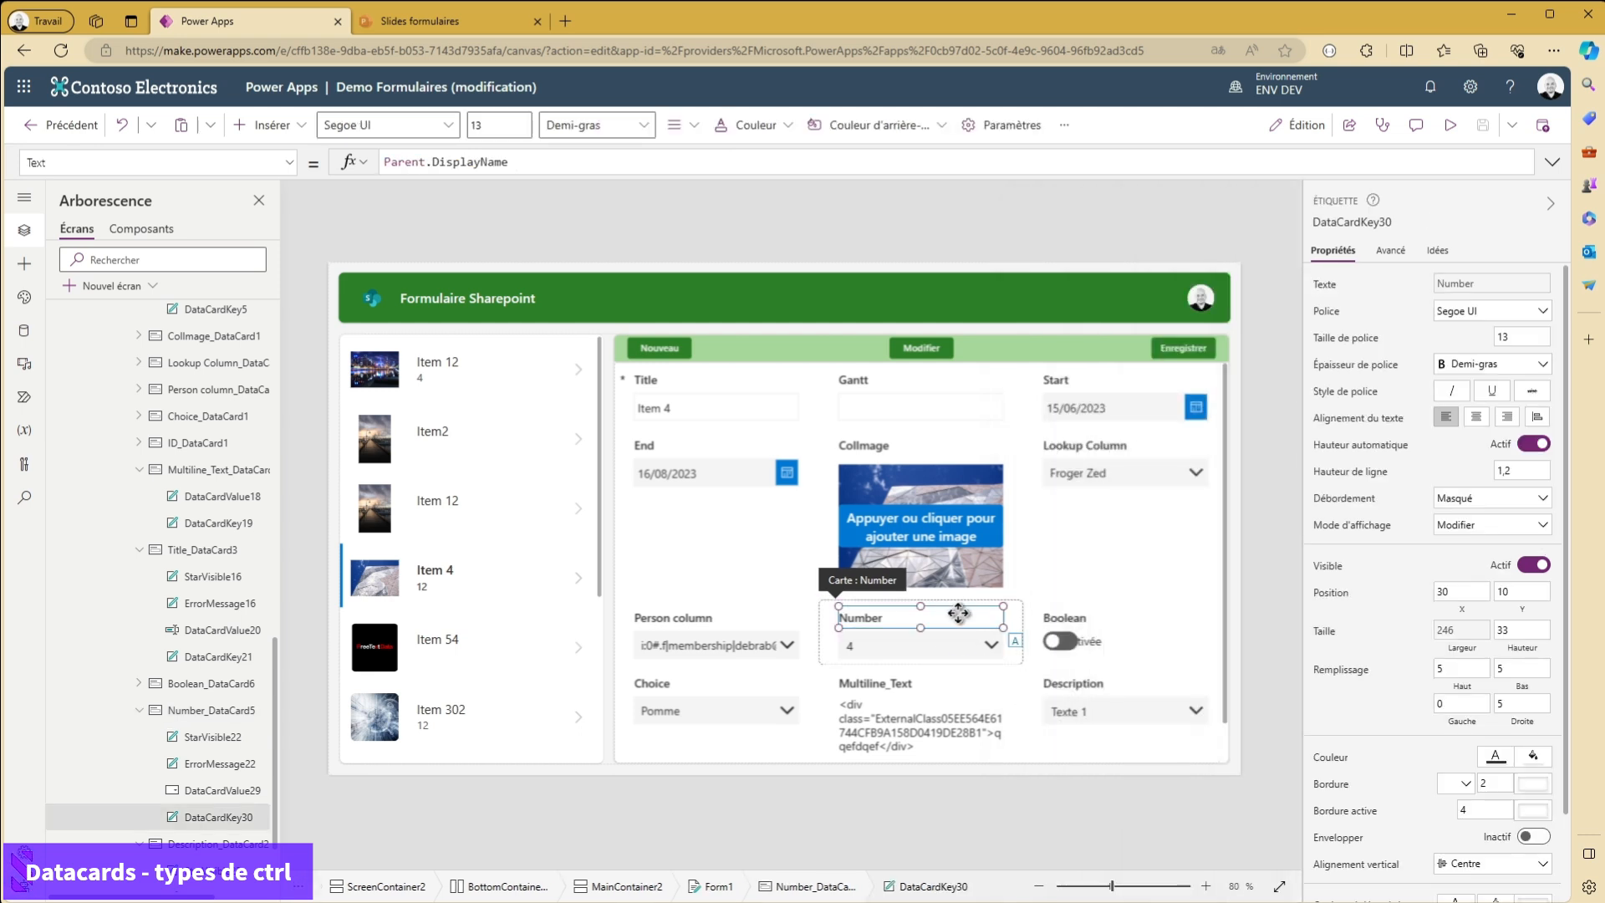
click(1137, 716)
key(Delete)
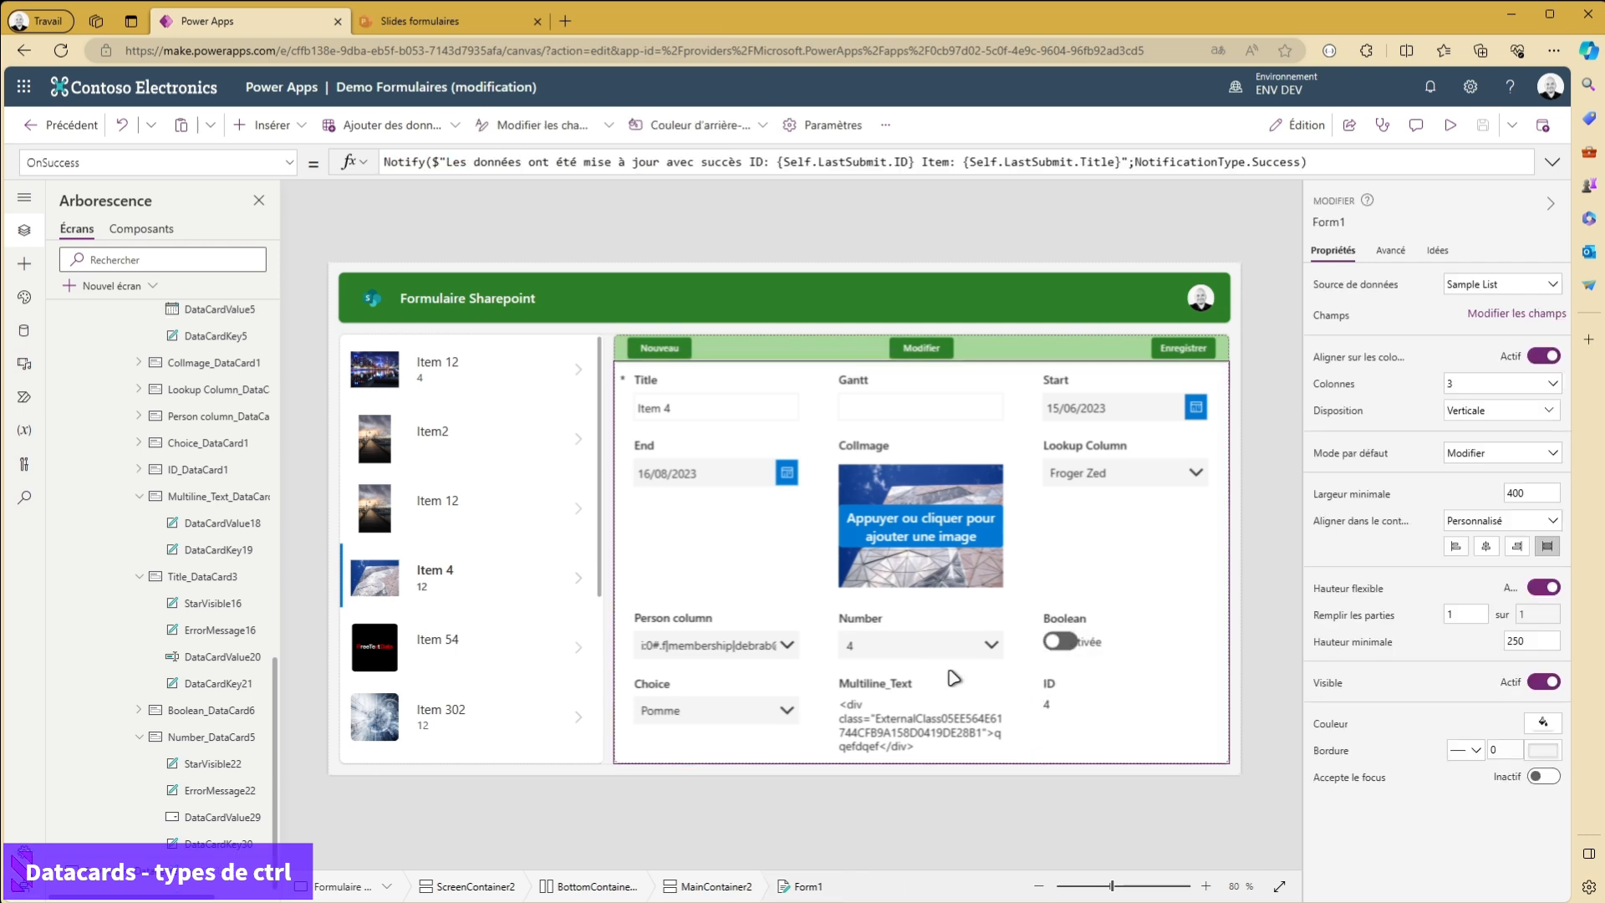
click(945, 644)
key(Delete)
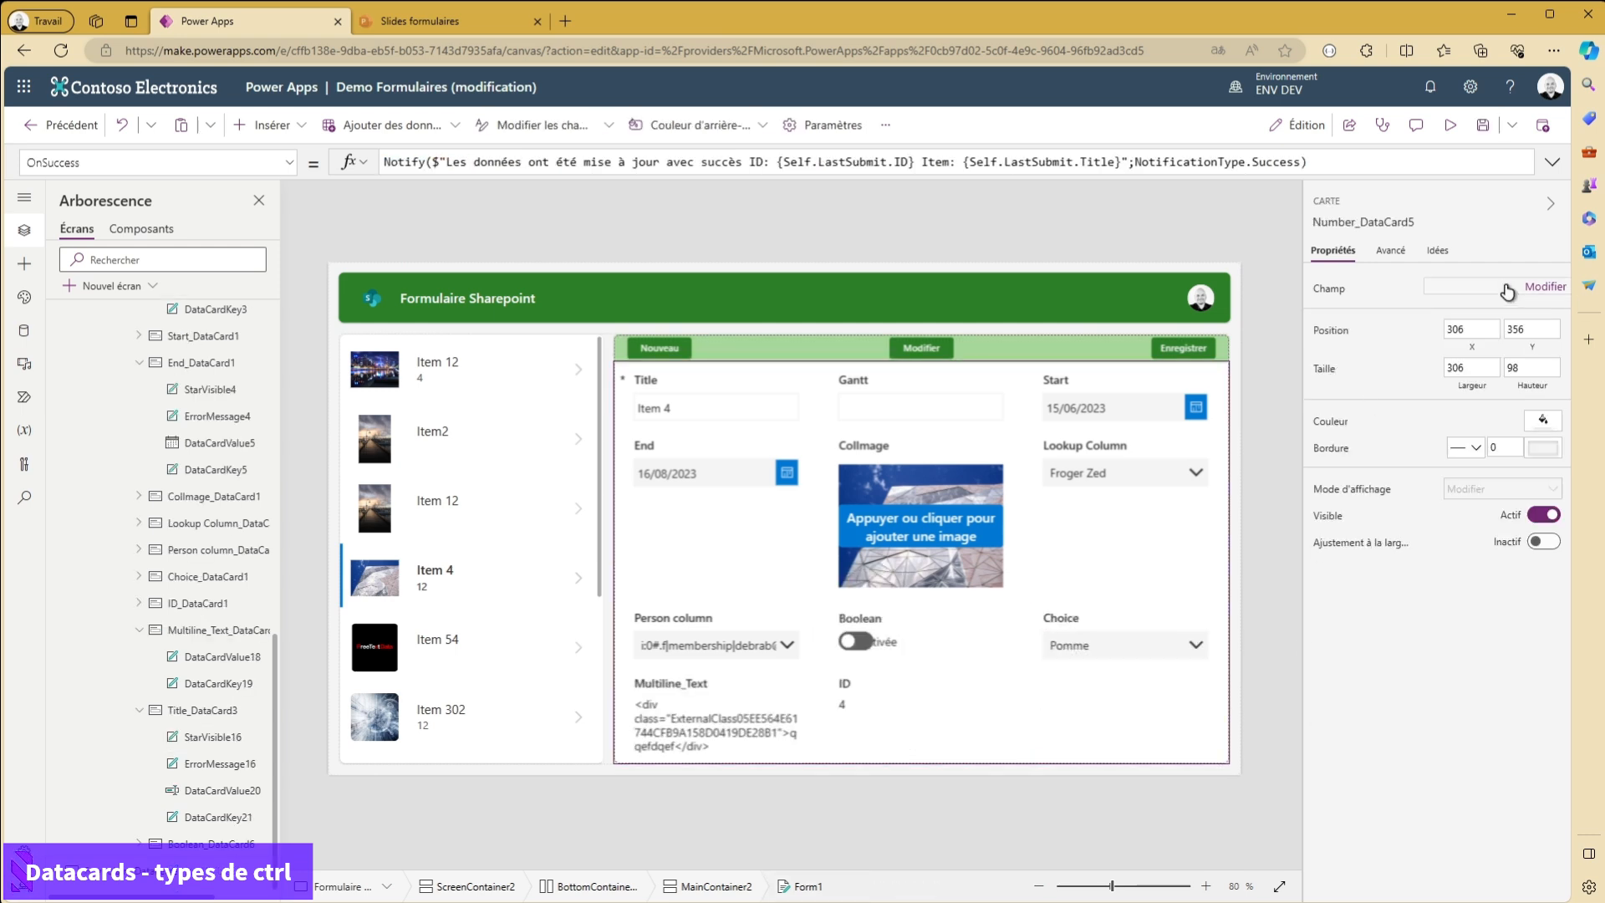
- Add the Number and Description fields back to the form and close the field list
click(1545, 287)
click(1543, 285)
click(1522, 269)
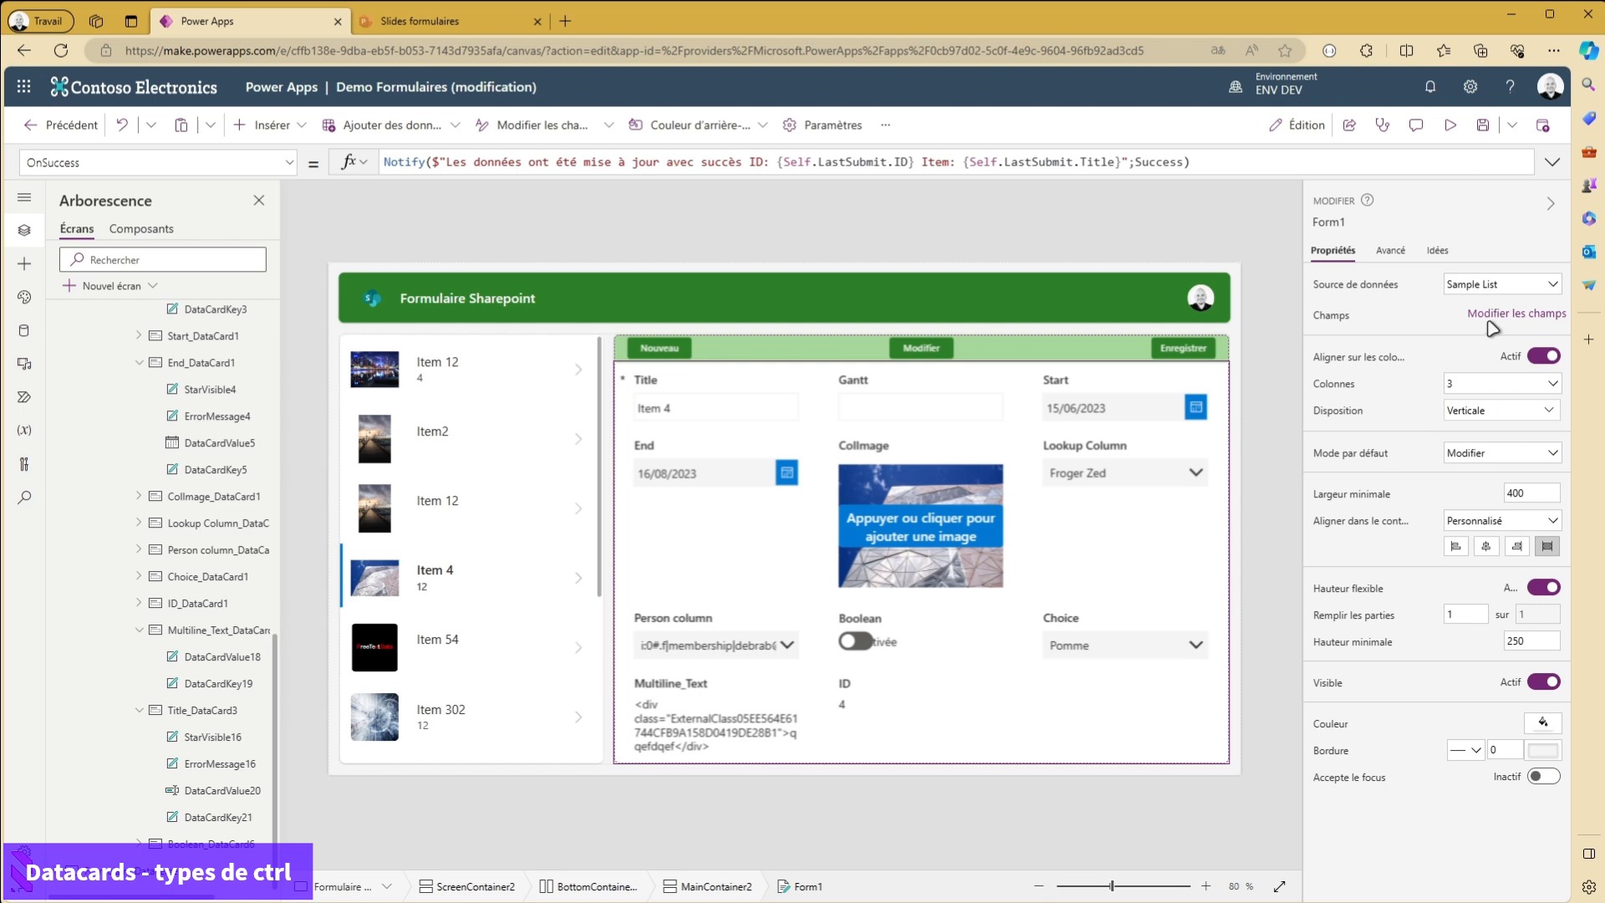
click(1515, 314)
click(1085, 238)
scroll(1175, 577, down, 4)
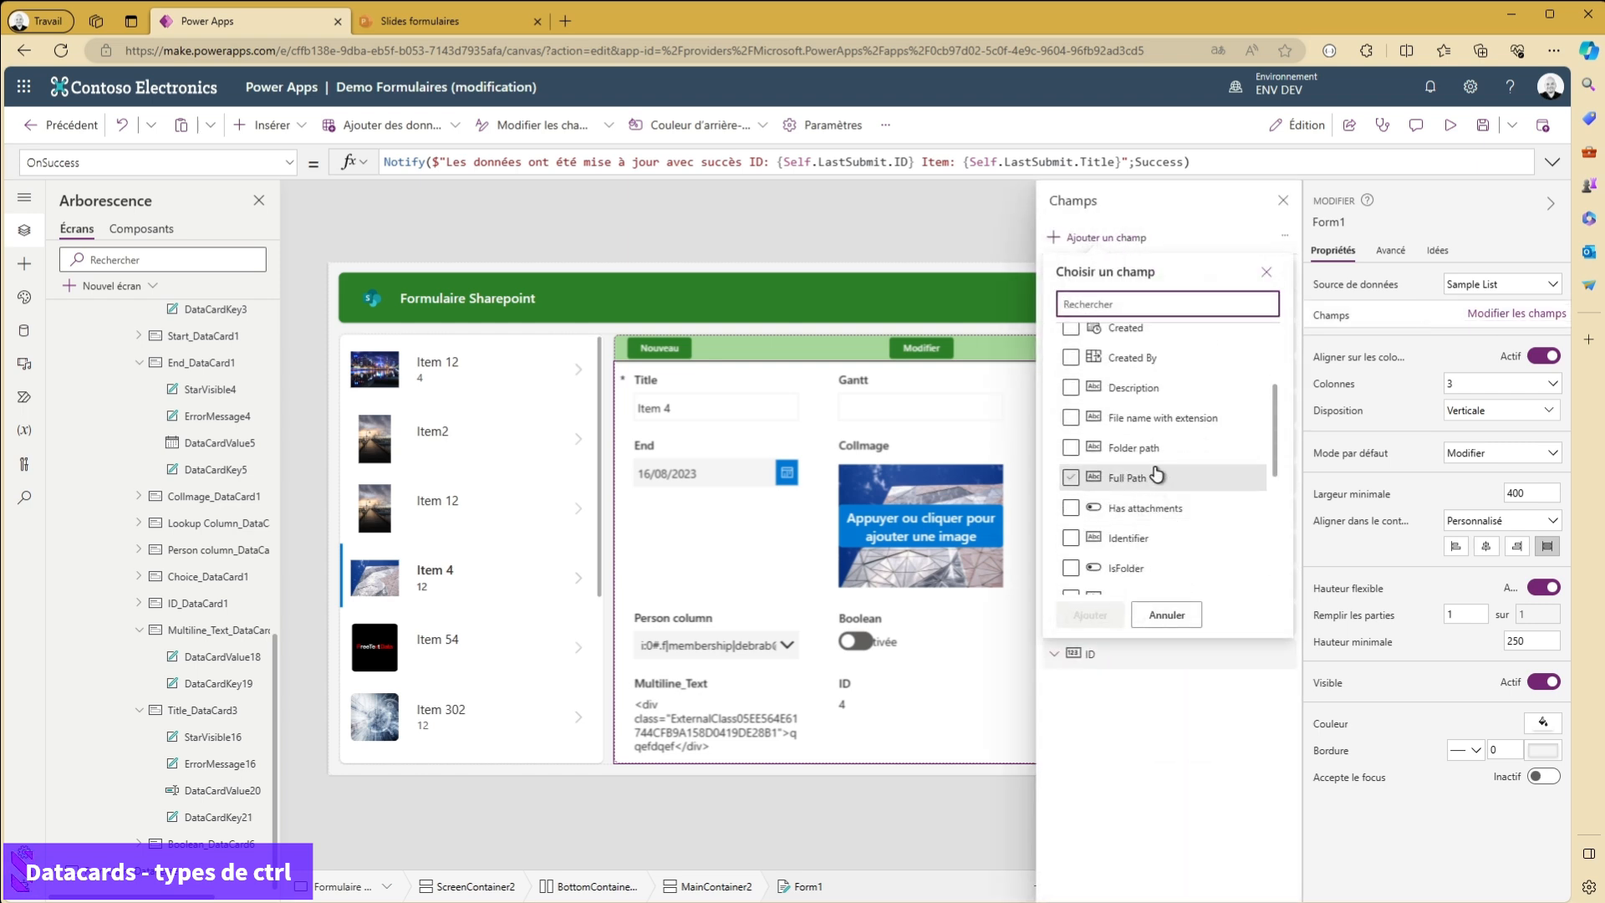
scroll(1159, 453, down, 3)
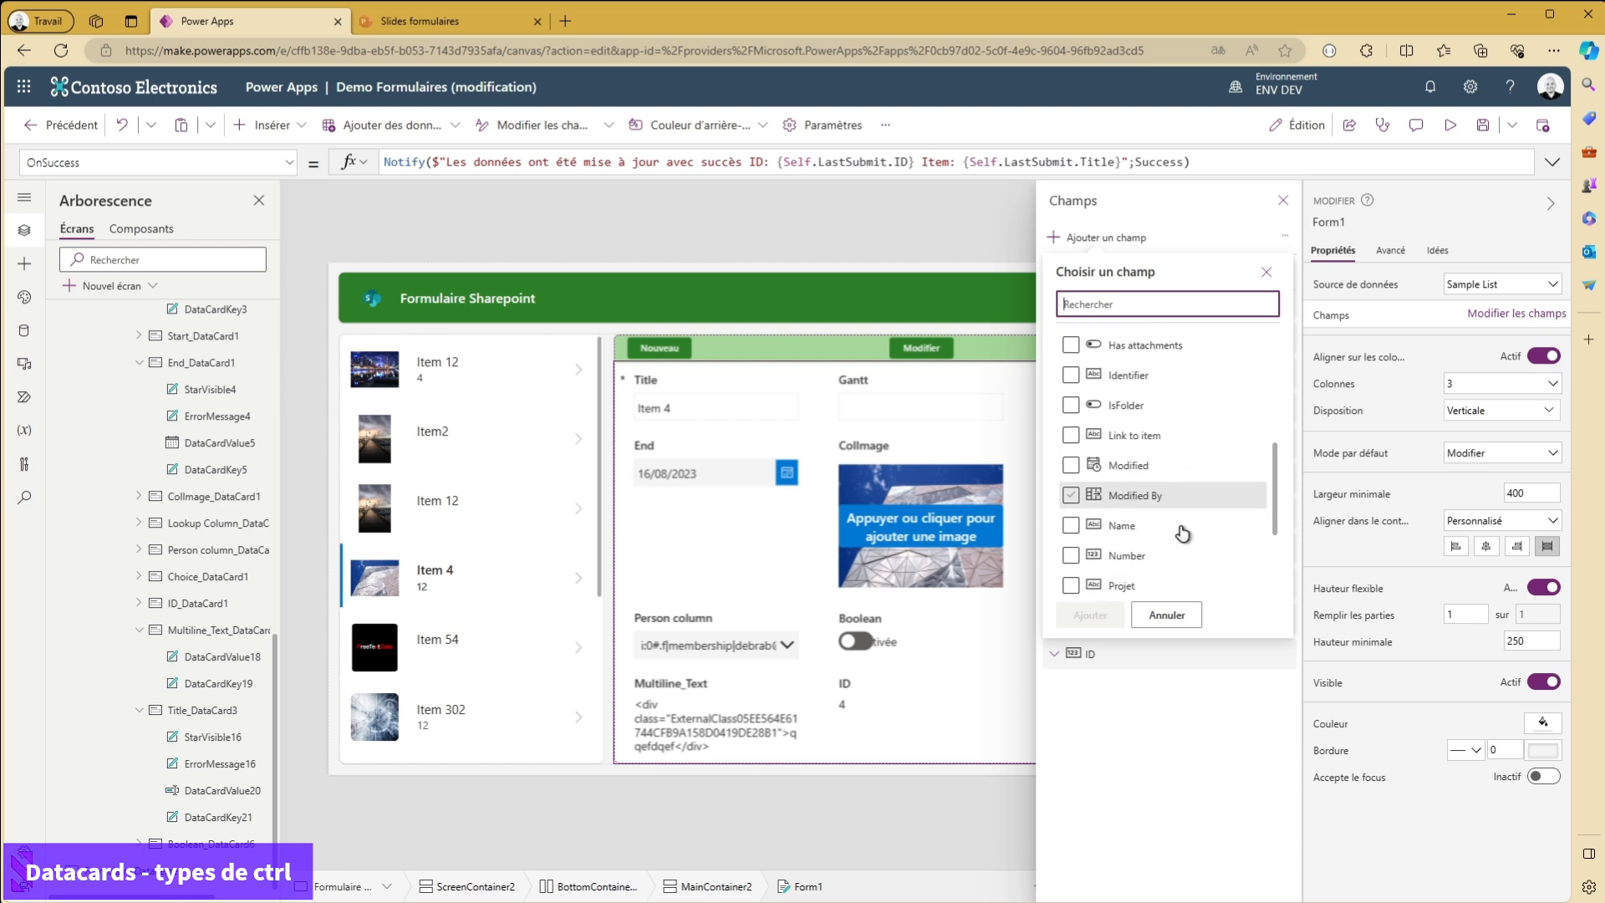
click(1071, 473)
scroll(1154, 502, down, 1)
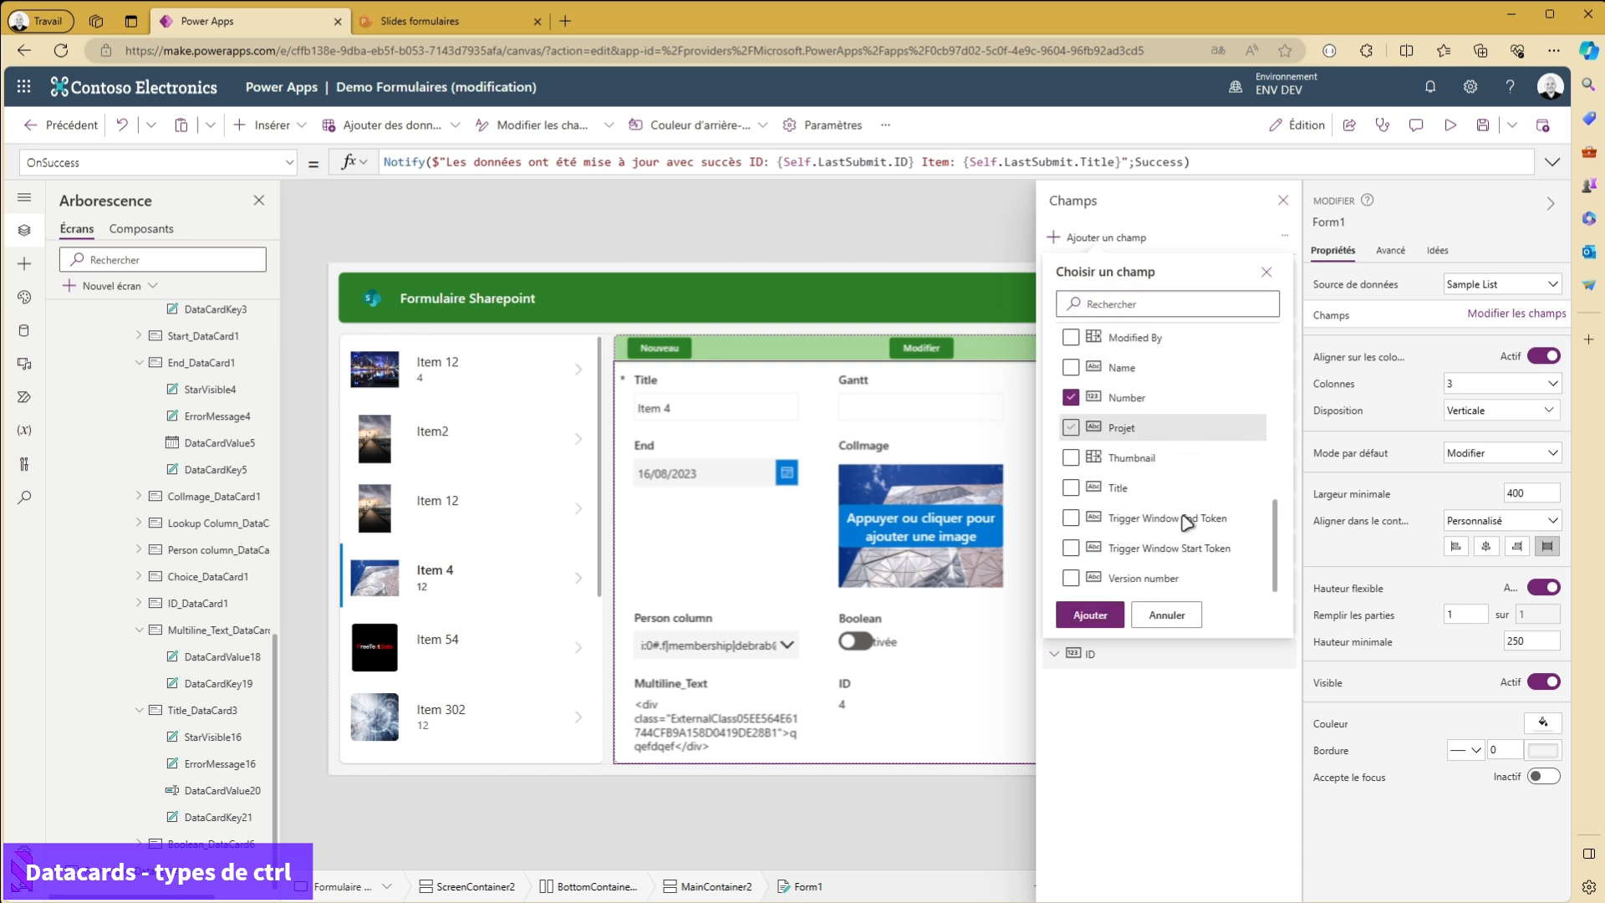
scroll(1159, 510, up, 6)
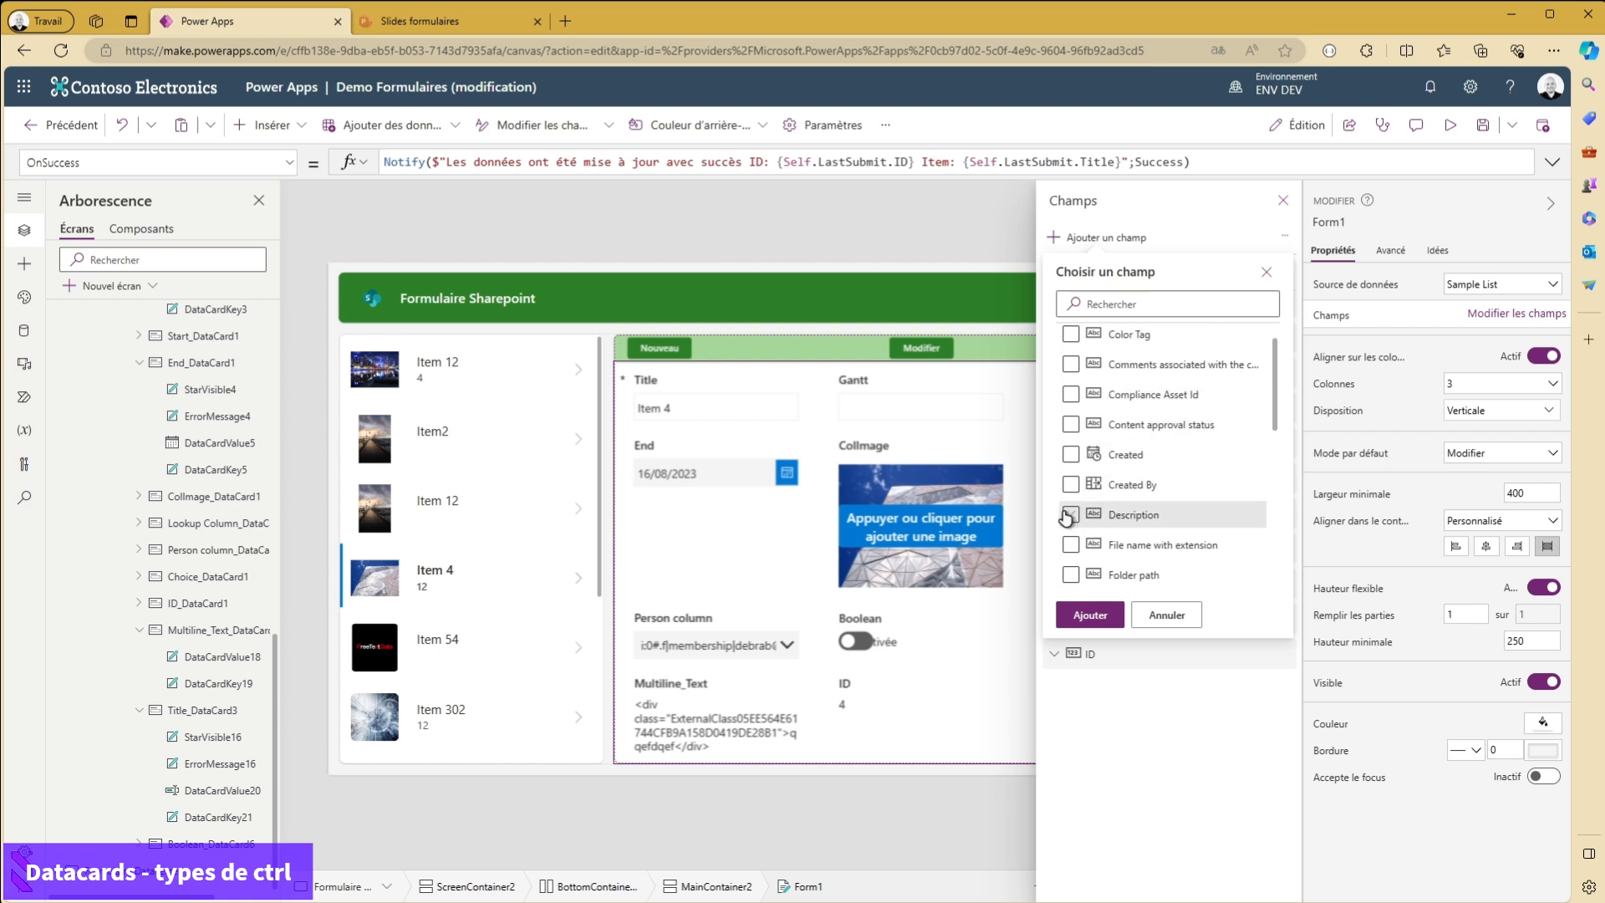
click(1070, 514)
click(1087, 614)
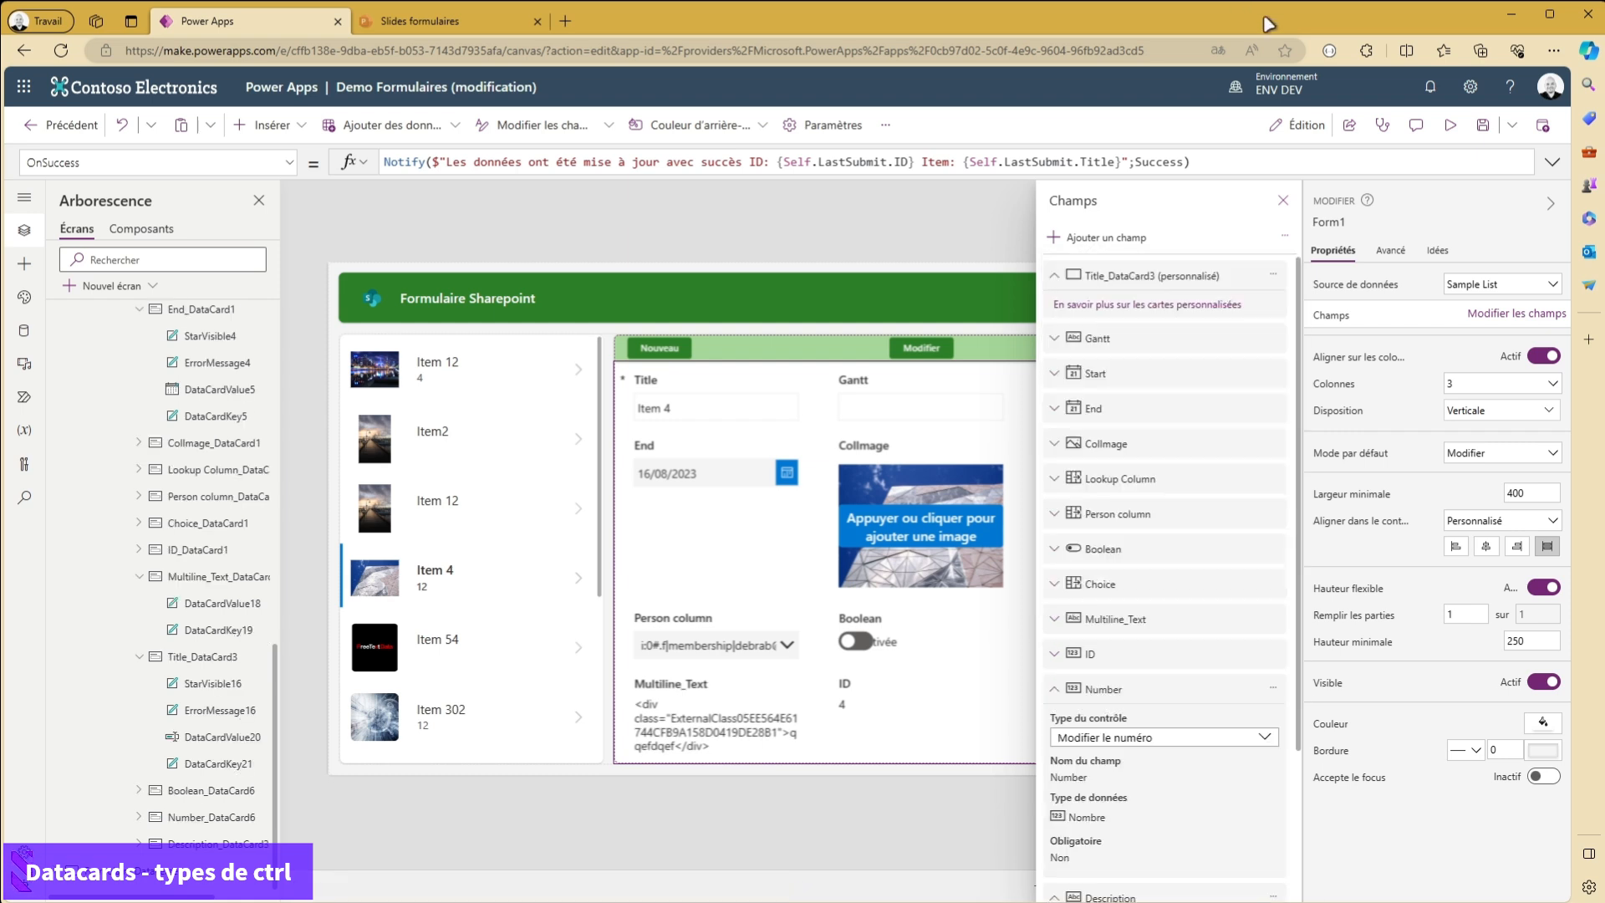
click(1283, 201)
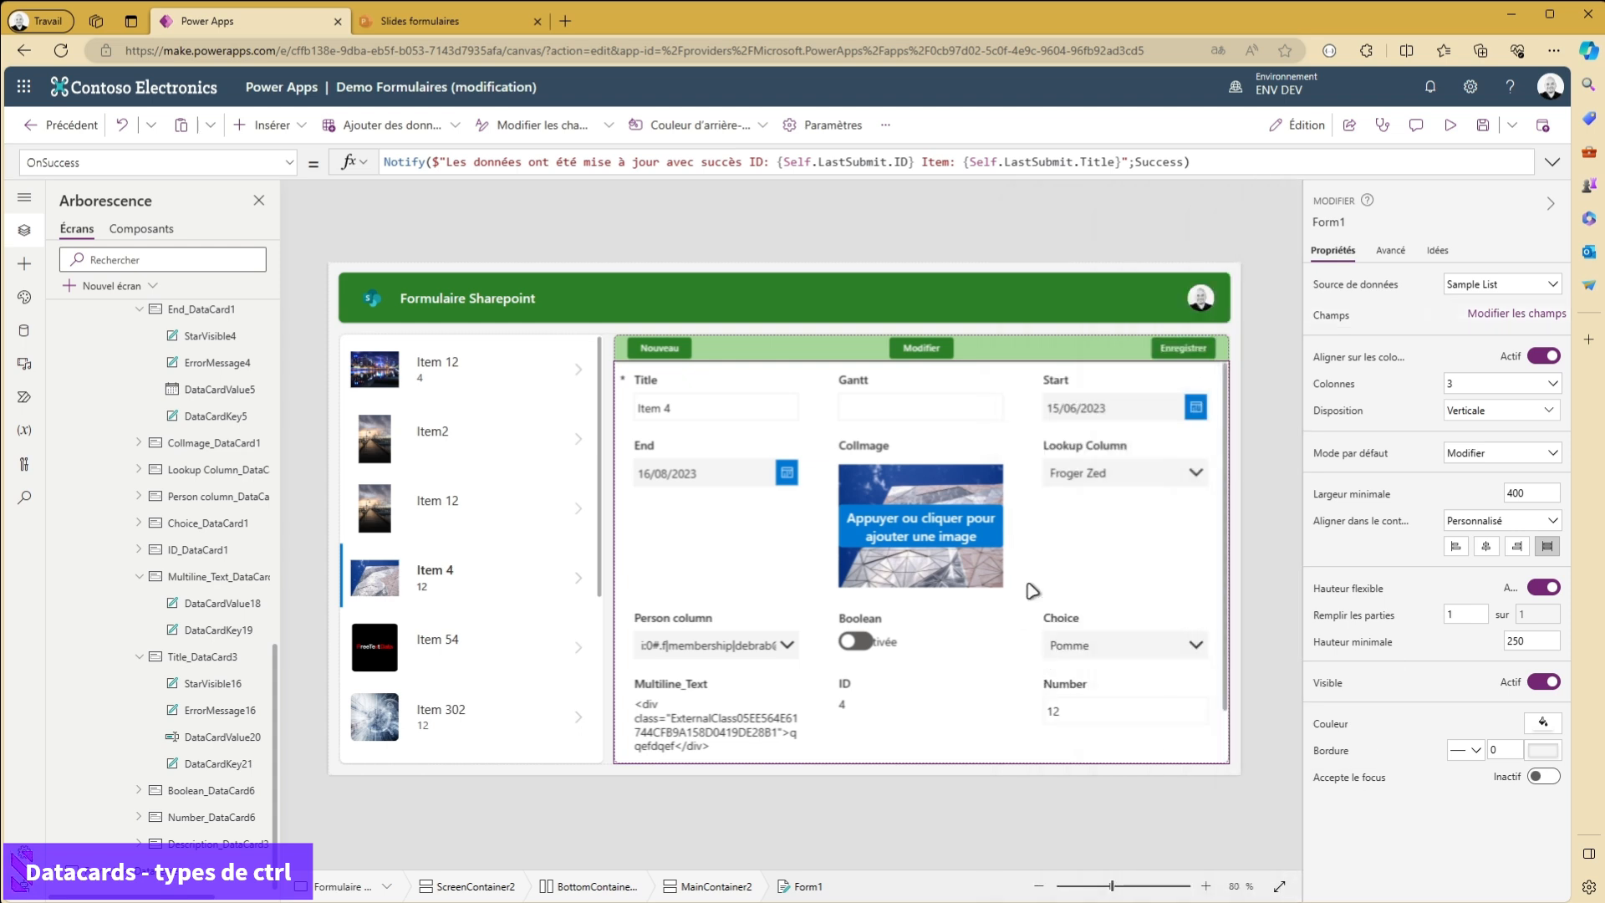
- Inspect the re-added Number and Description cards on the form, along with the neighbouring ID card
scroll(1056, 608, down, 1)
click(899, 644)
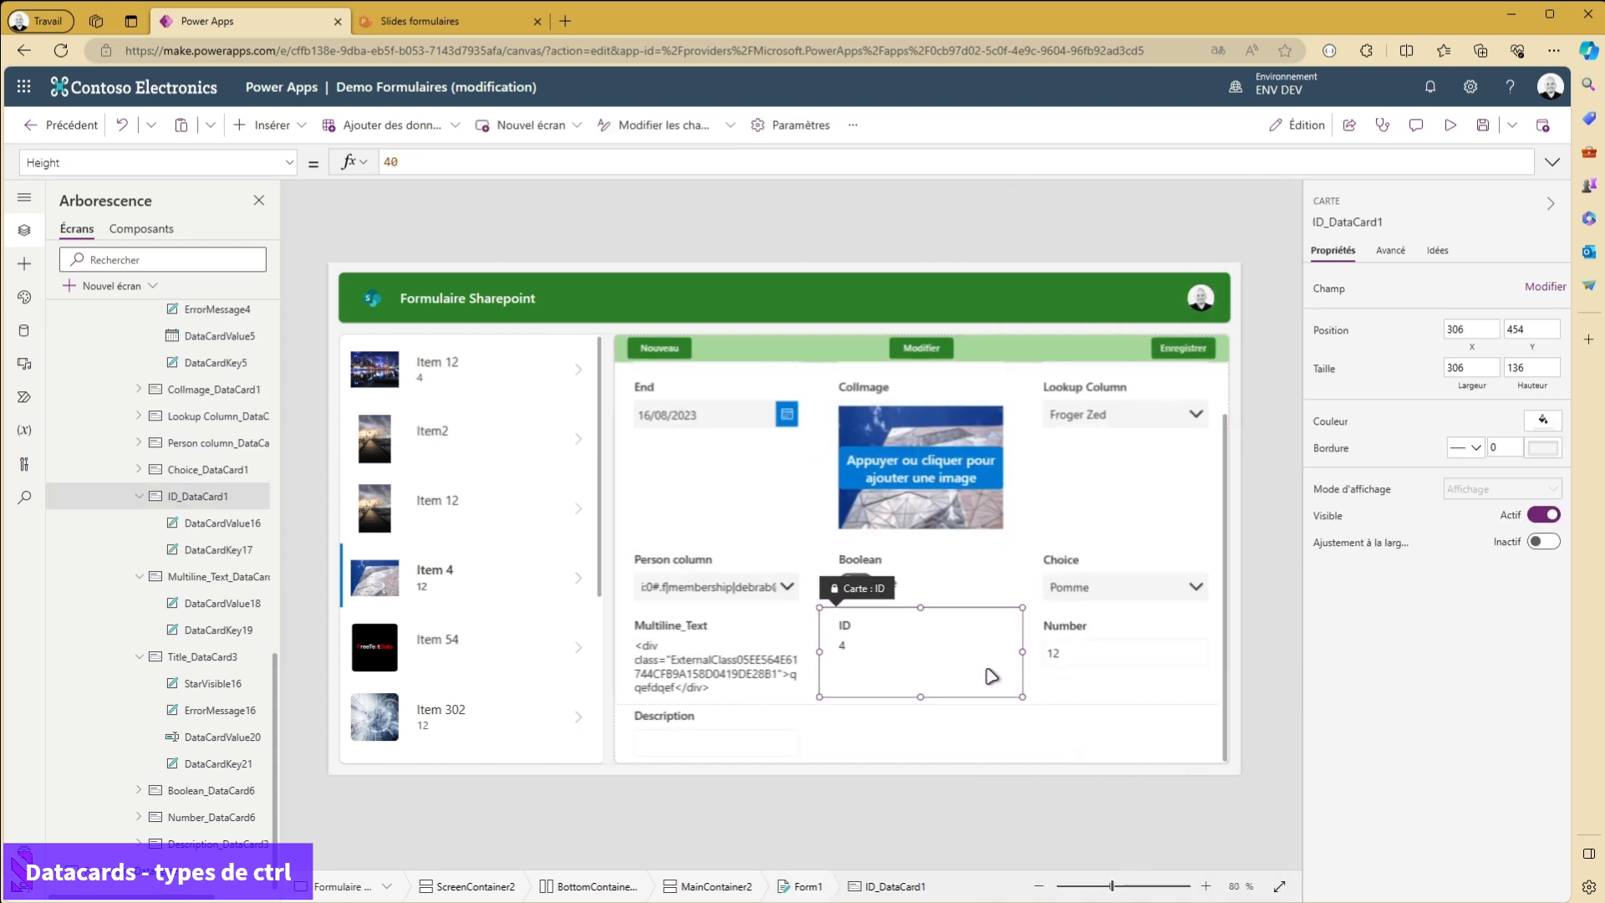
click(1118, 657)
click(896, 650)
click(1089, 653)
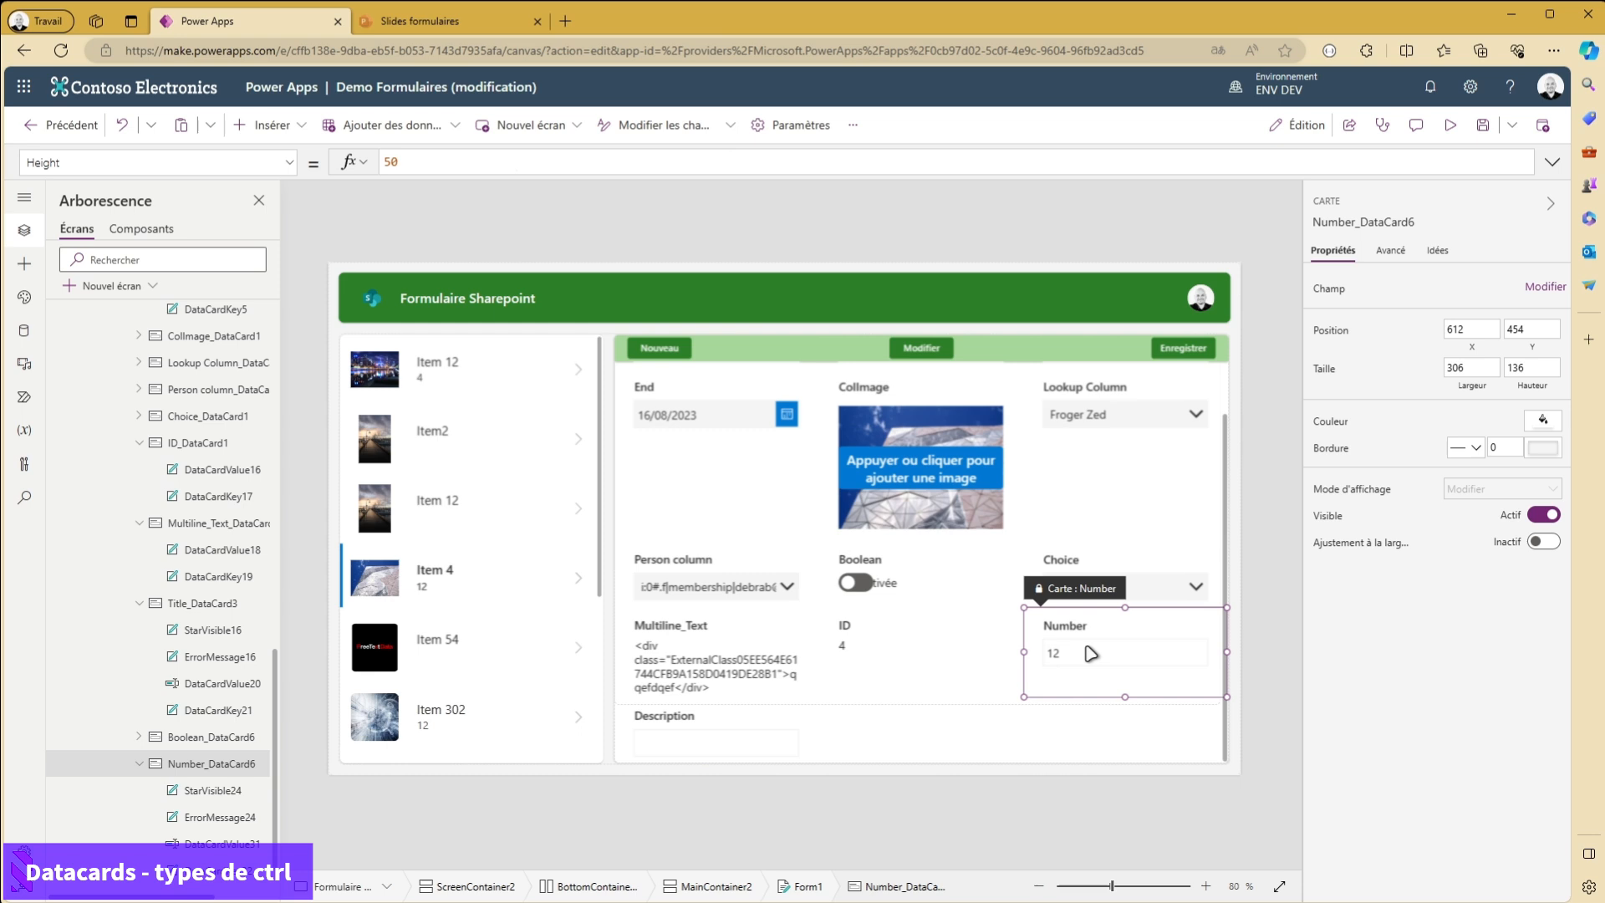
click(684, 743)
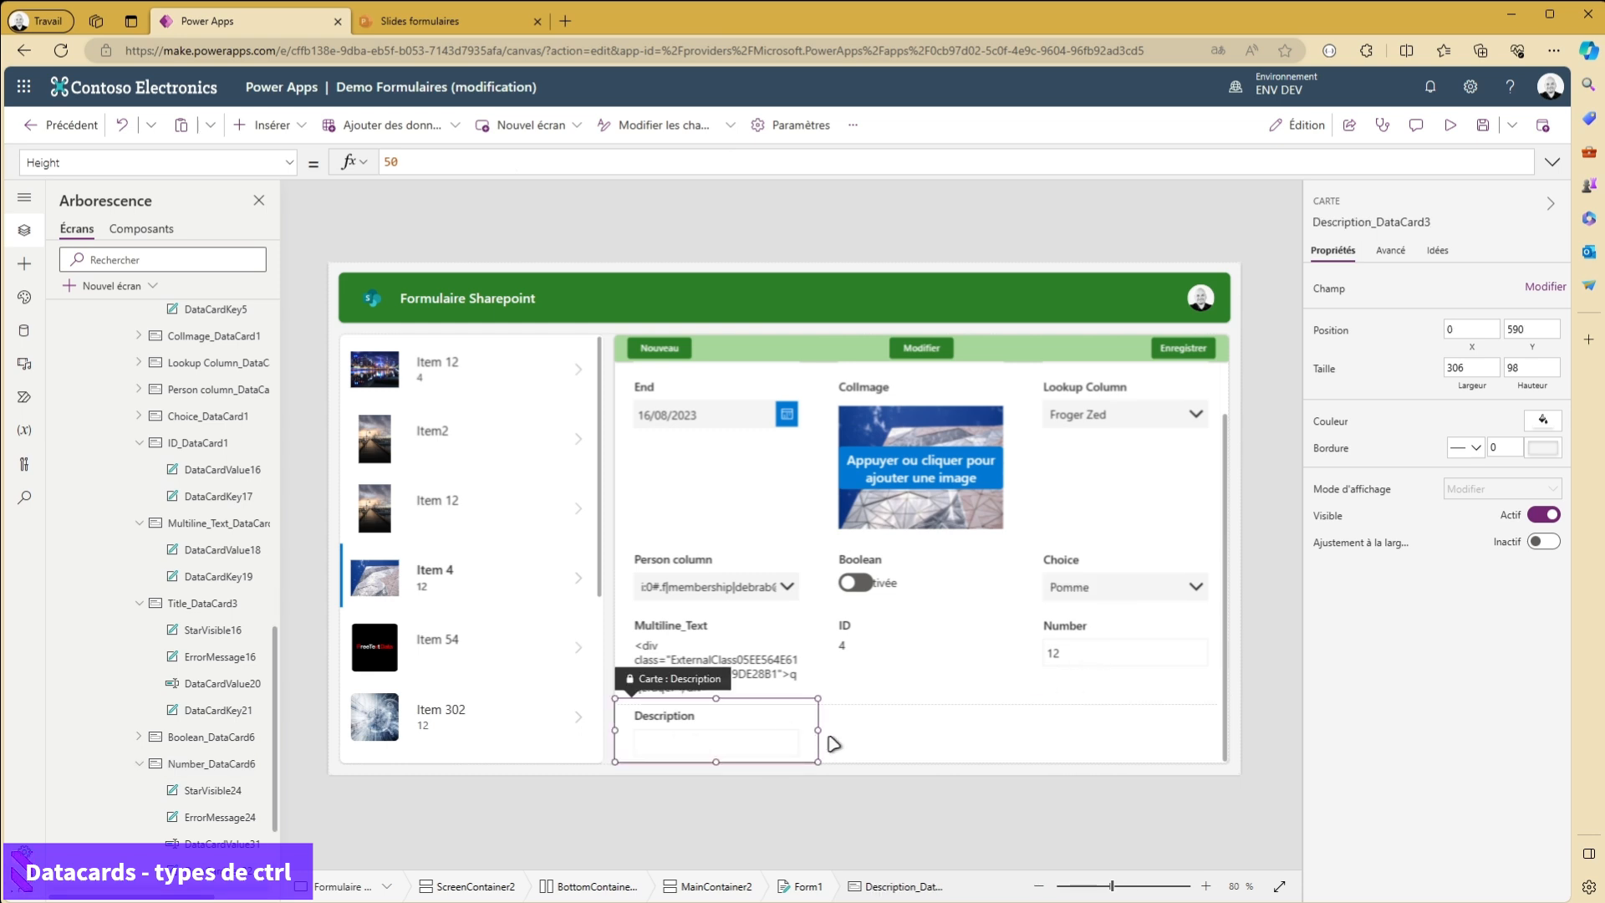
click(1122, 655)
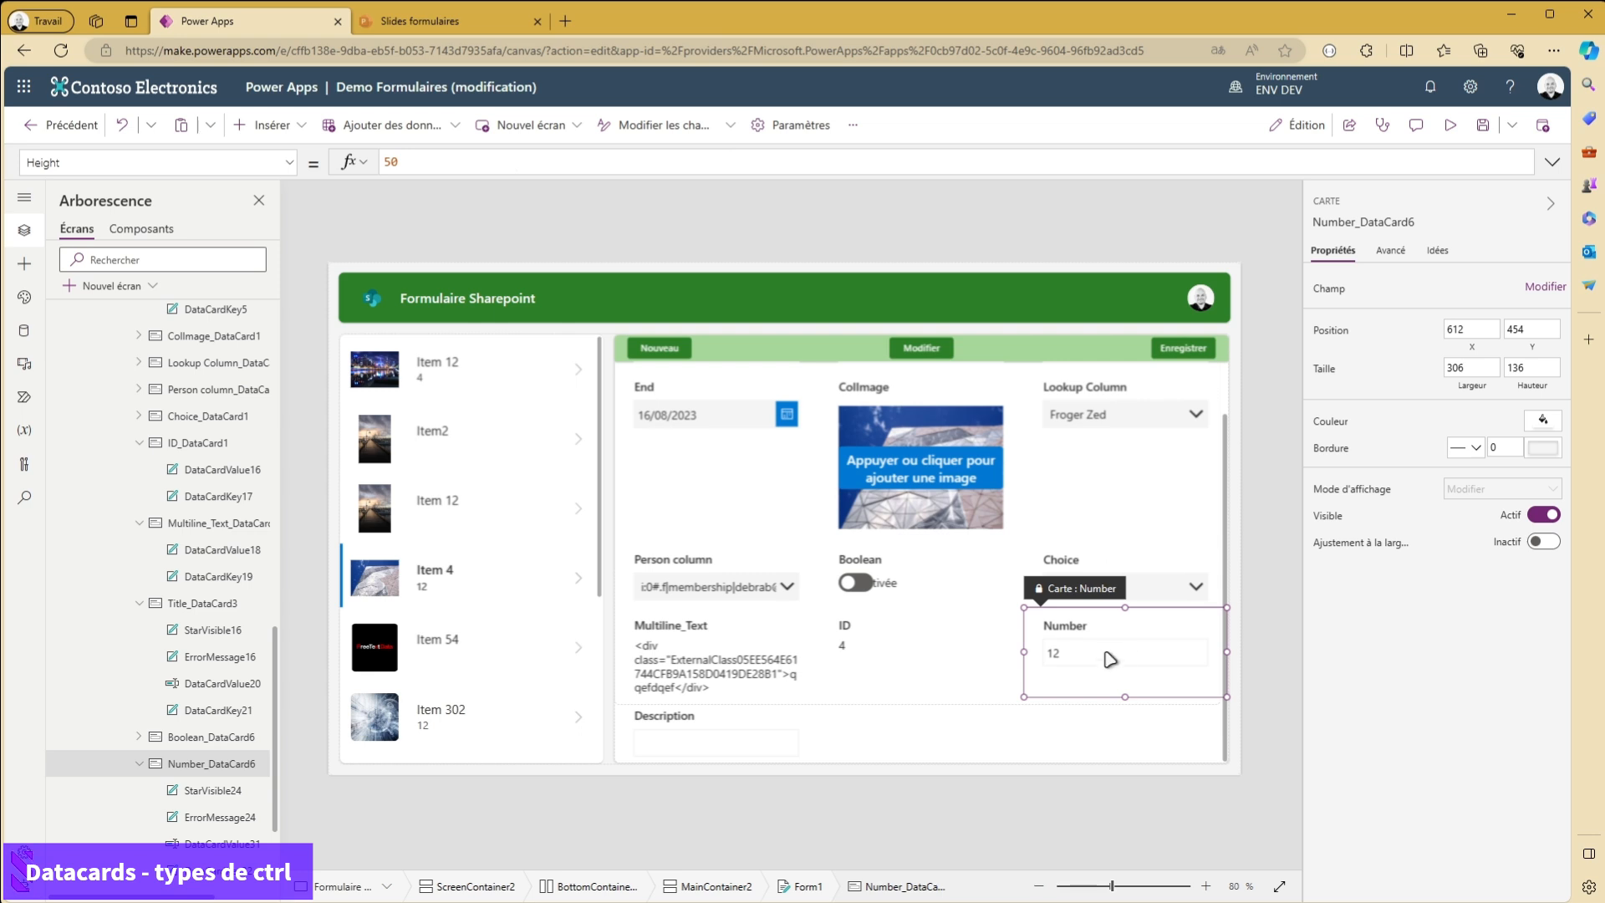
- Review the control type choices of the Number and Description fields in the form's field list
click(1546, 285)
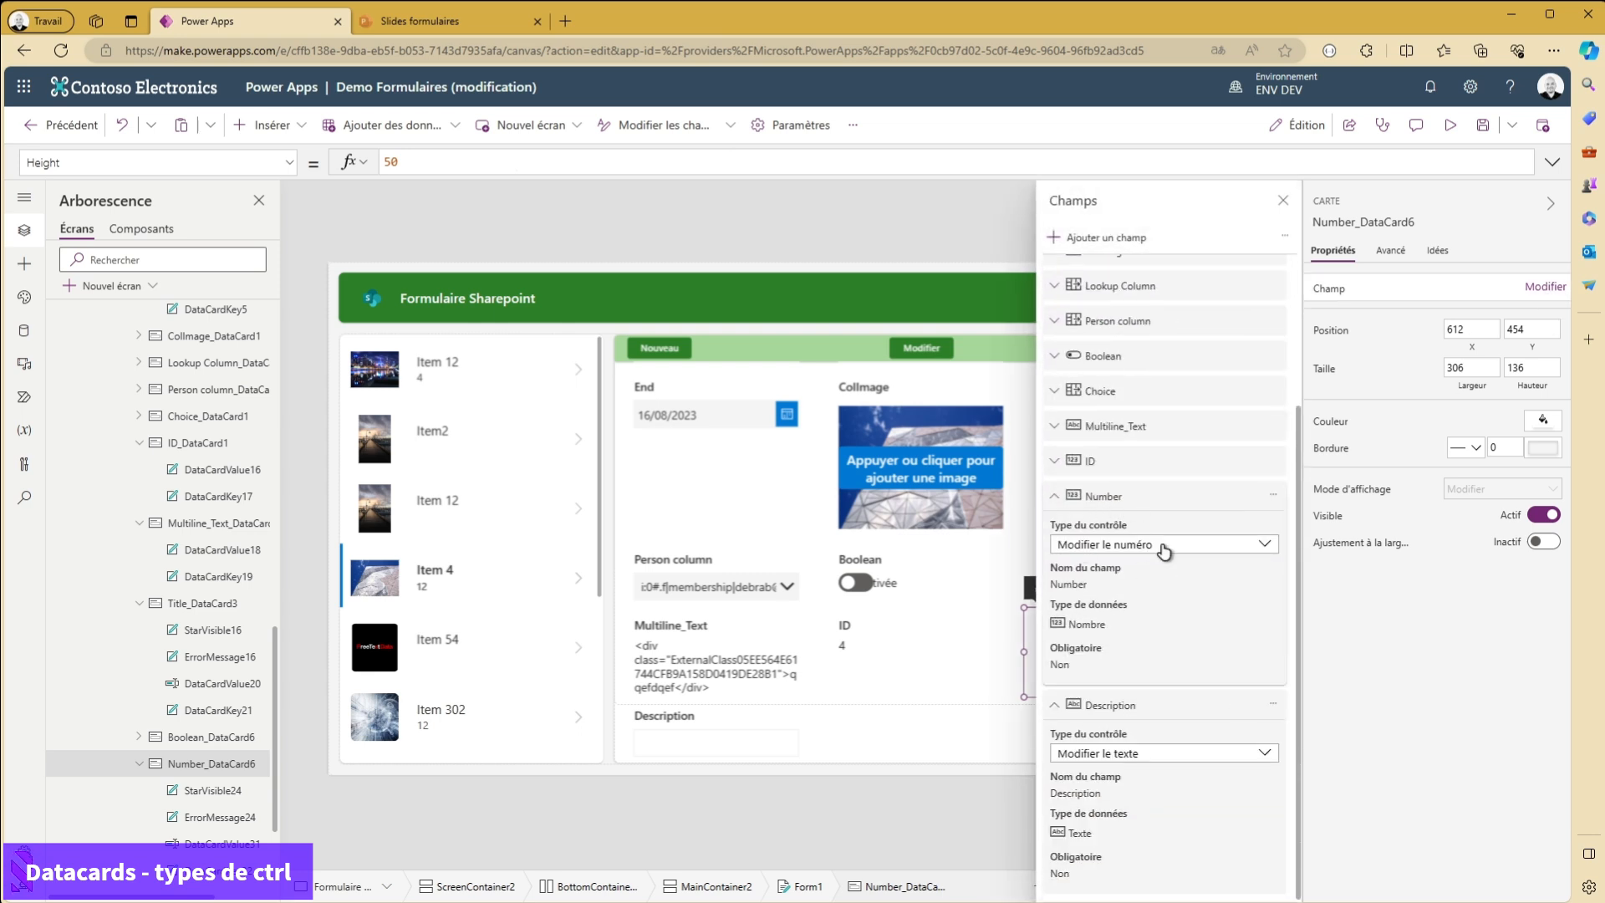
click(1162, 552)
click(1165, 552)
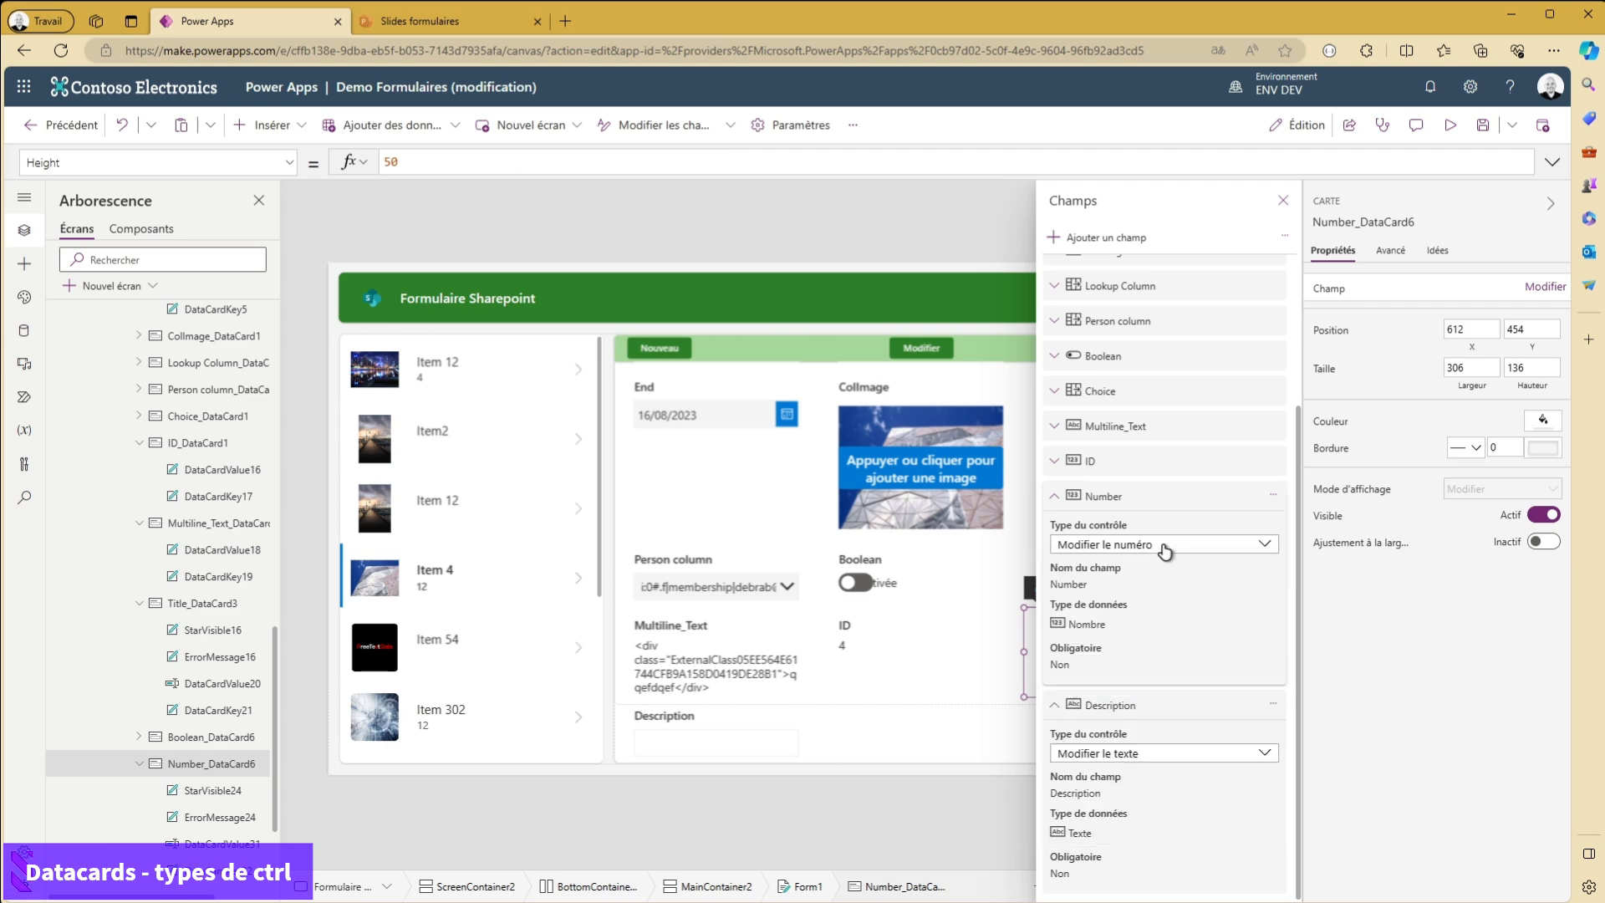
click(1151, 753)
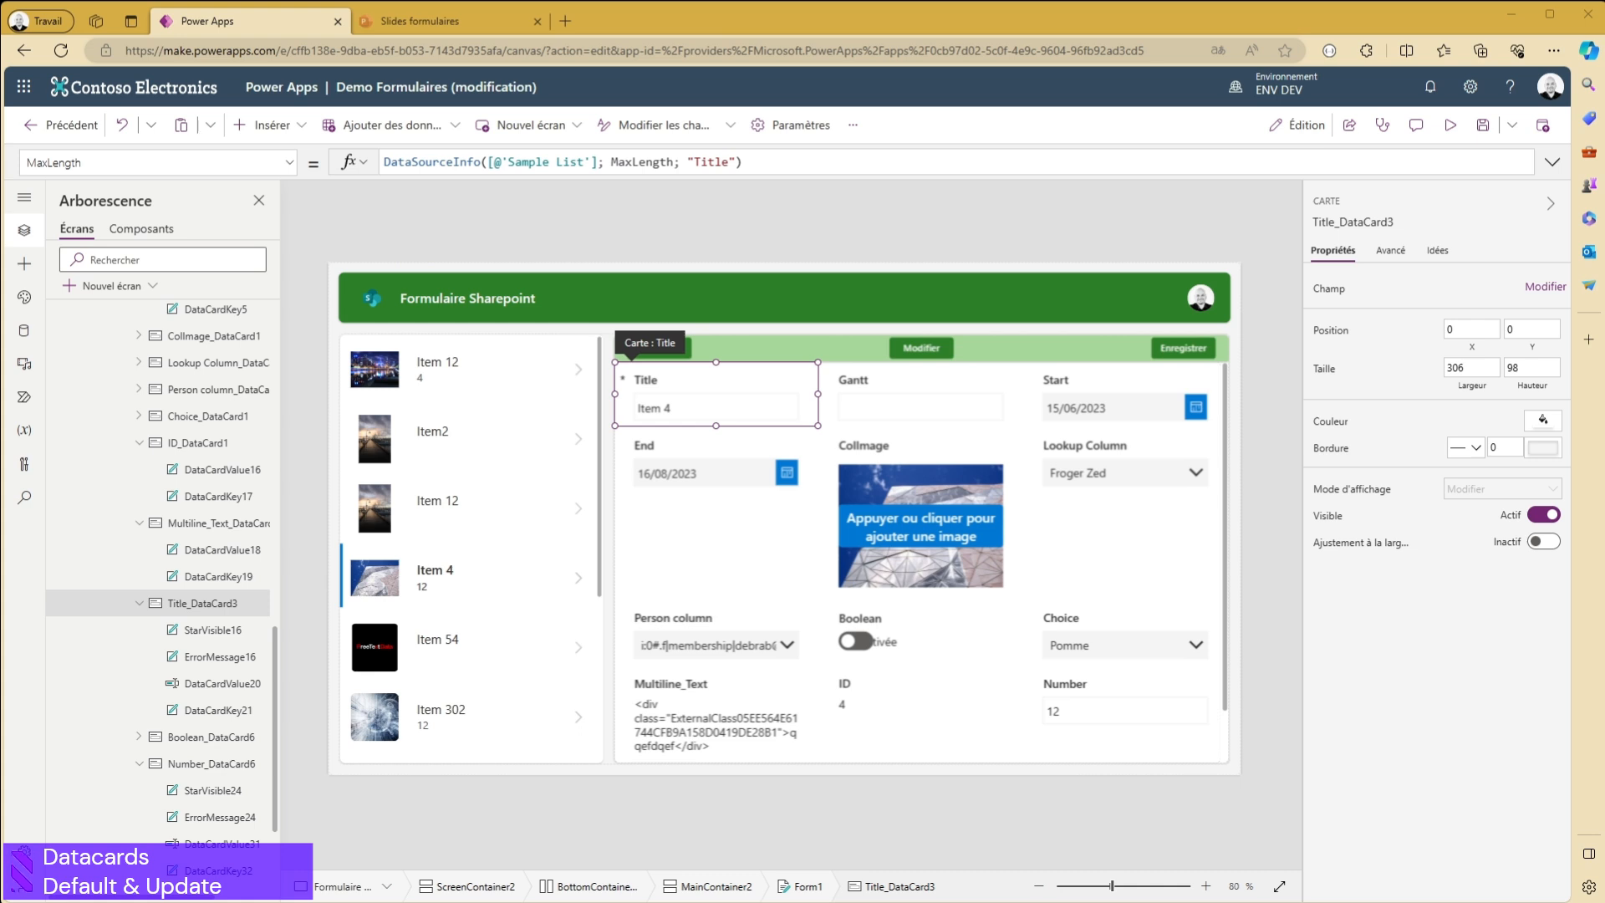
- Open the Title card's advanced Default property and examine its ThisItem.Title formula
click(1392, 250)
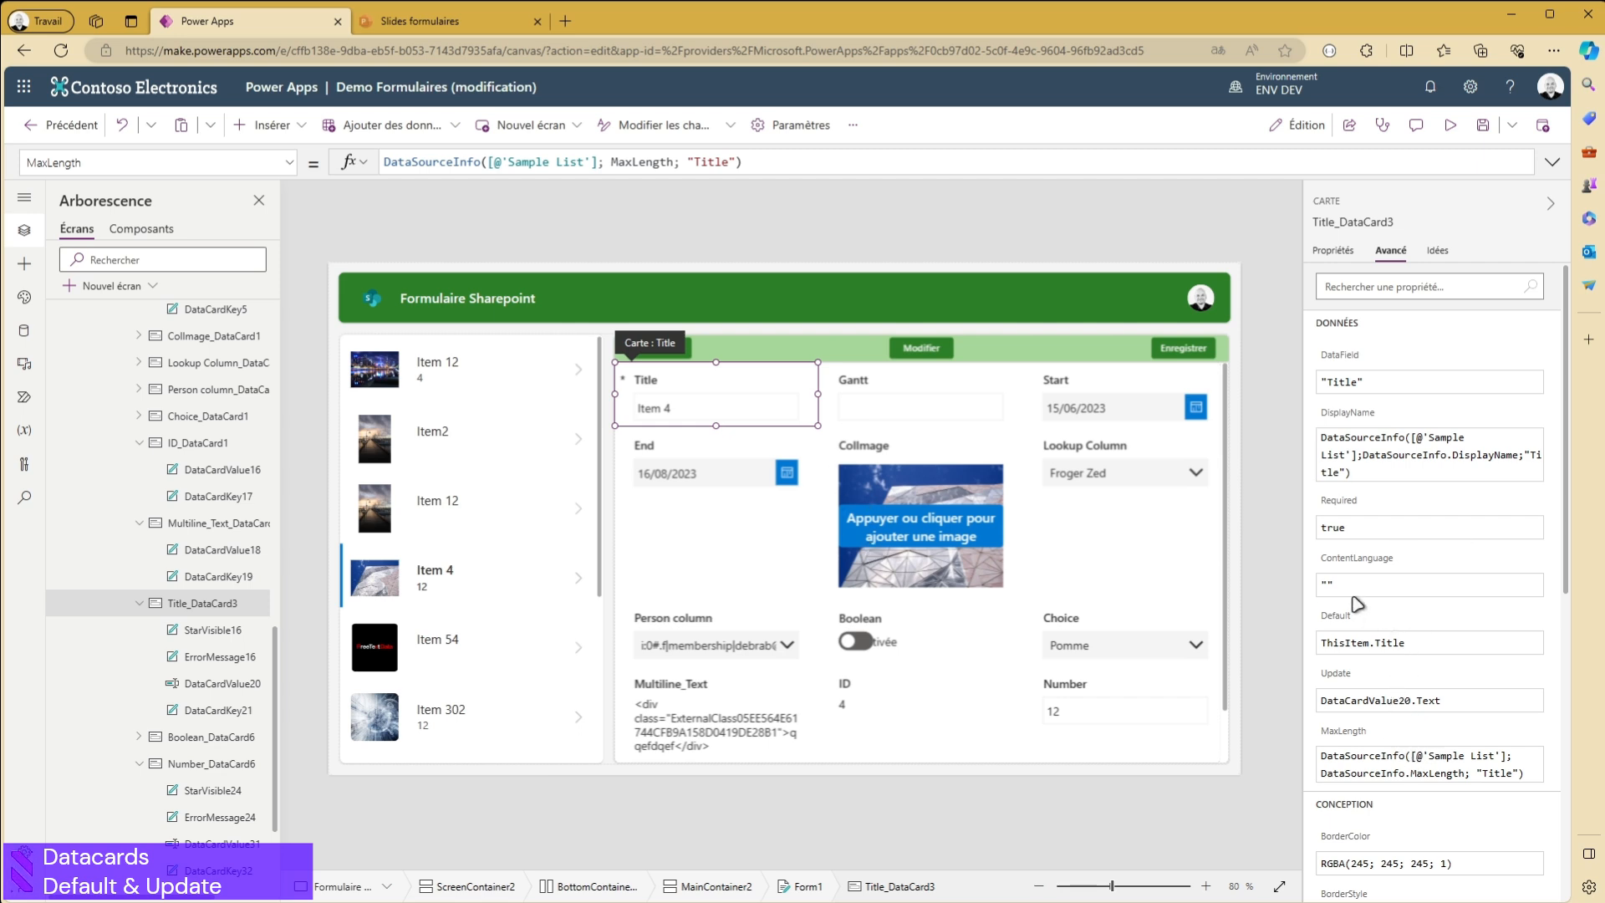
scroll(1363, 552, down, 1)
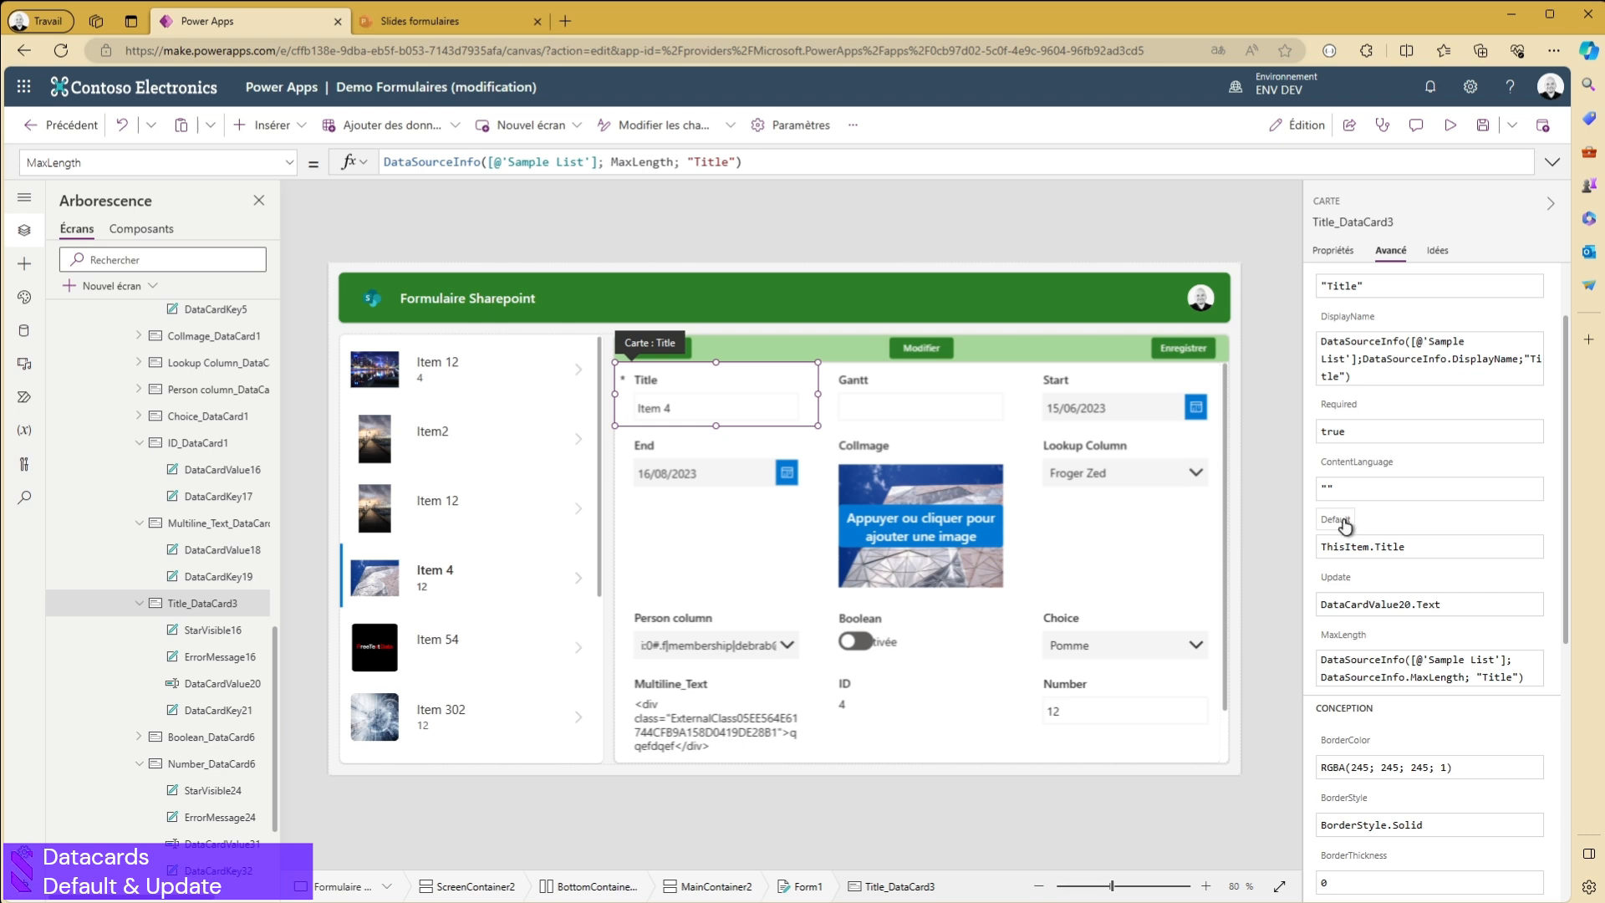
click(1340, 528)
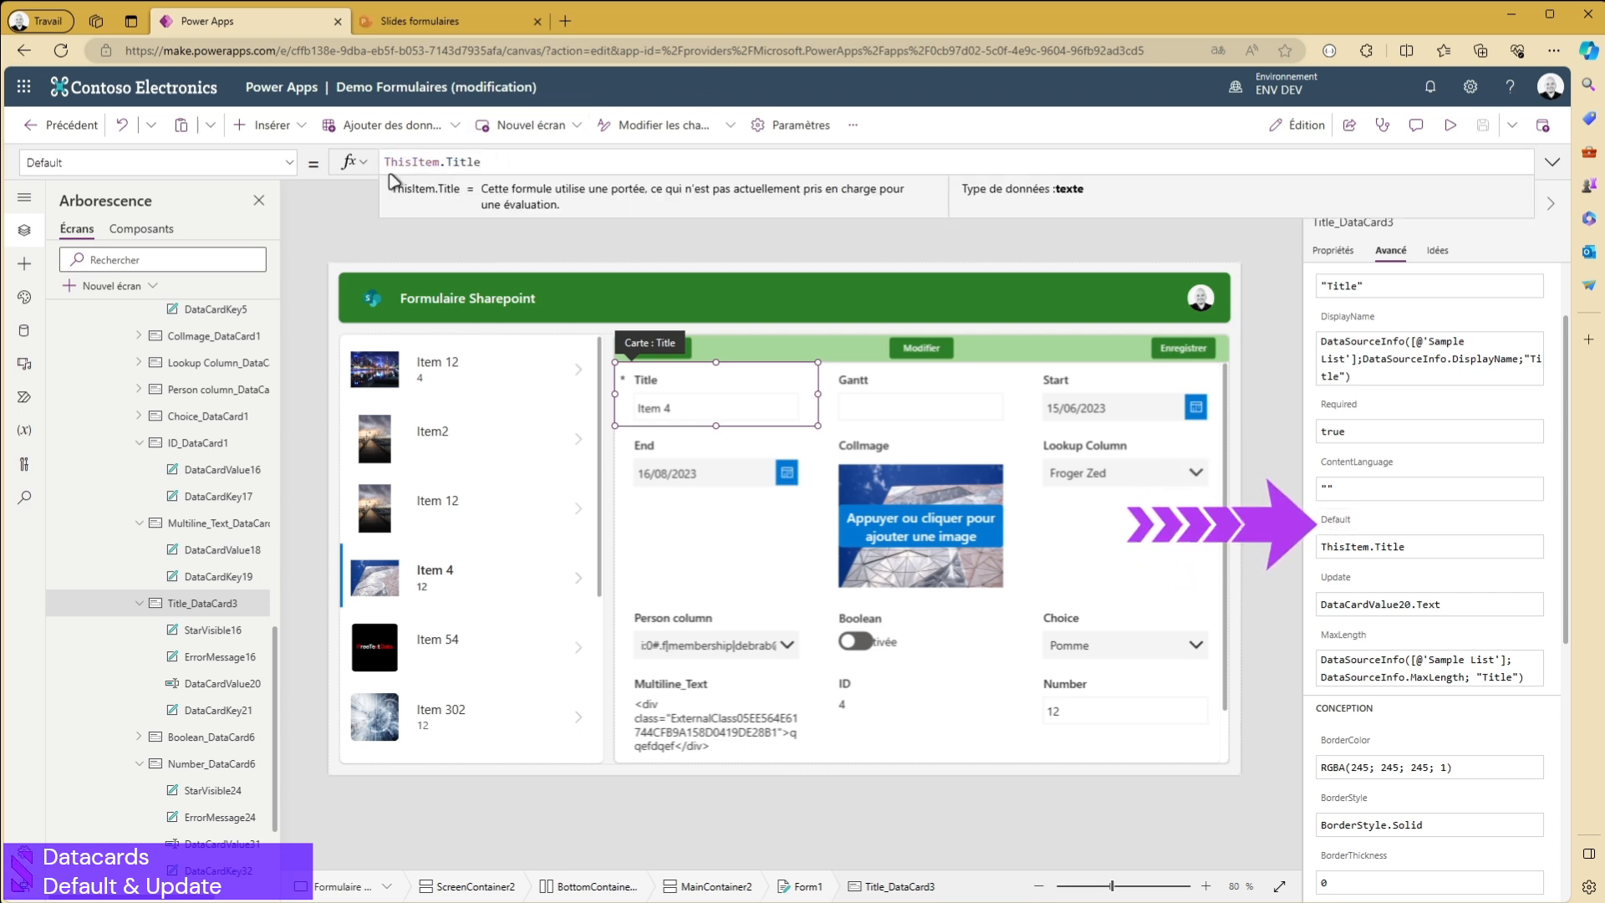
double_click(412, 160)
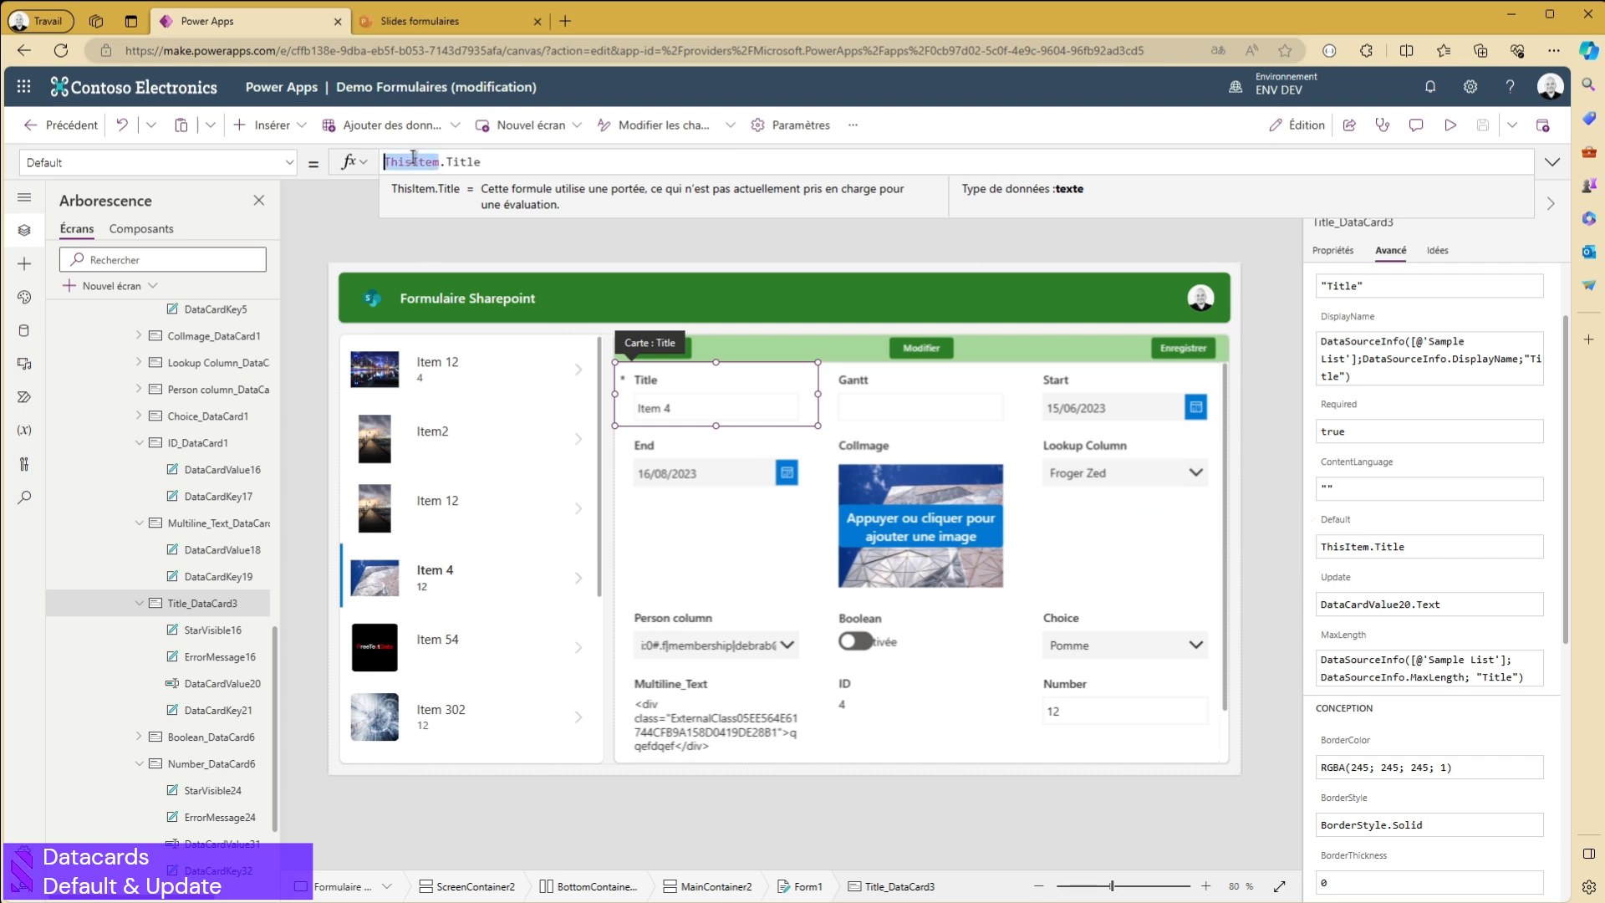
click(441, 165)
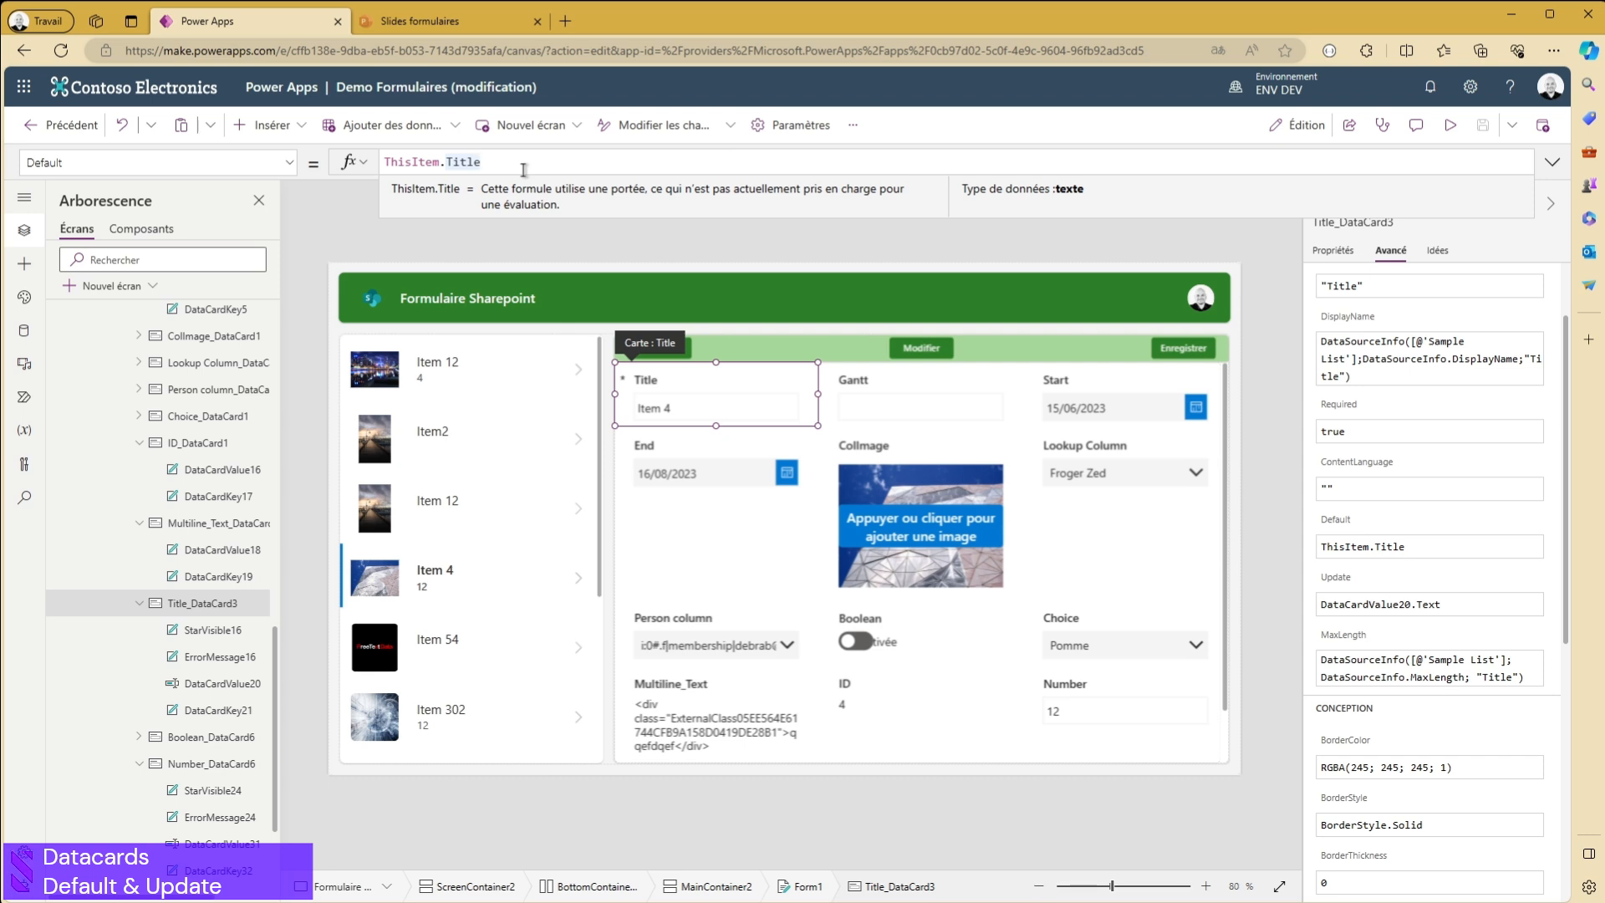
- Wrap the Title card's Default formula in an If function with the condition Parent.Mode=FormMode.New, keeping ThisItem.Title on its own line
key(Home)
text(If()
key(shift+End)
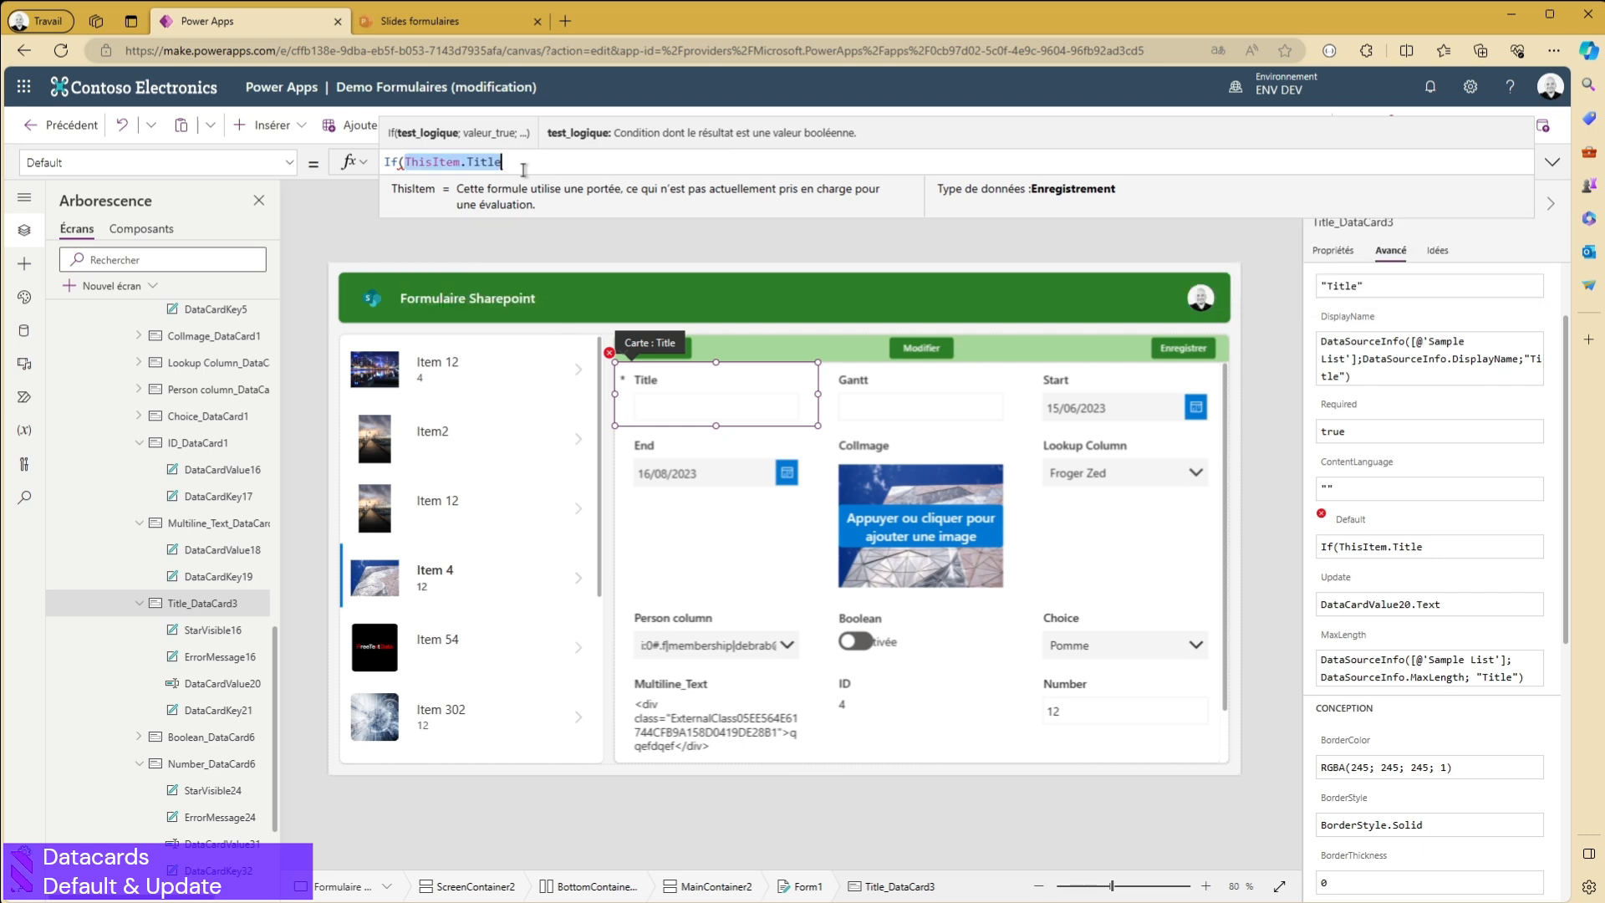
key(Left)
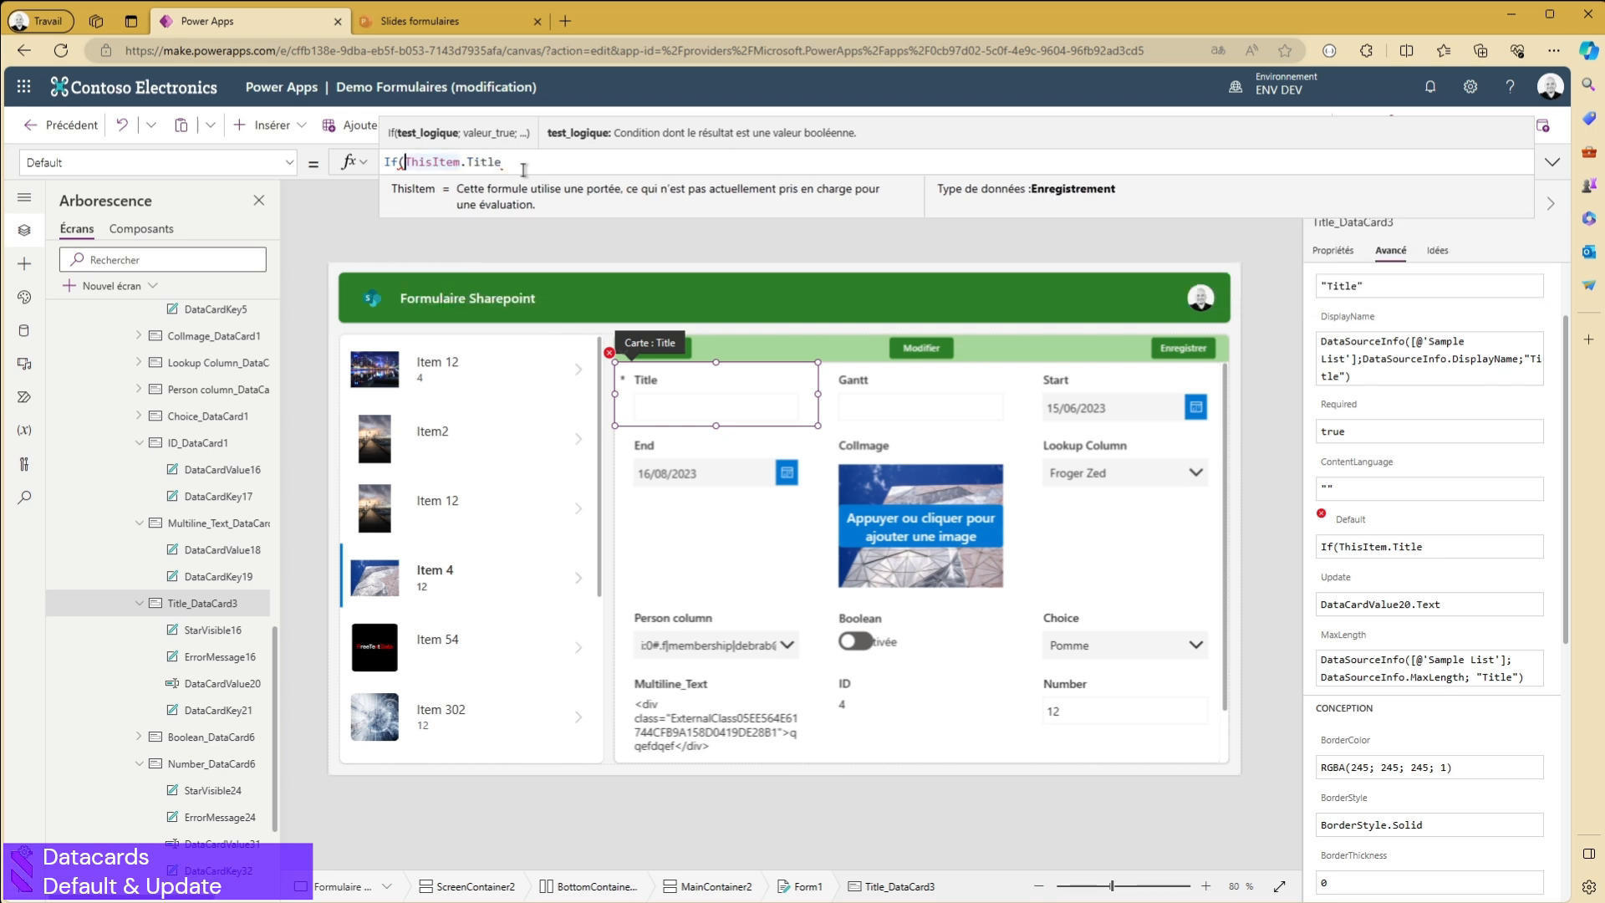
text(Parent)
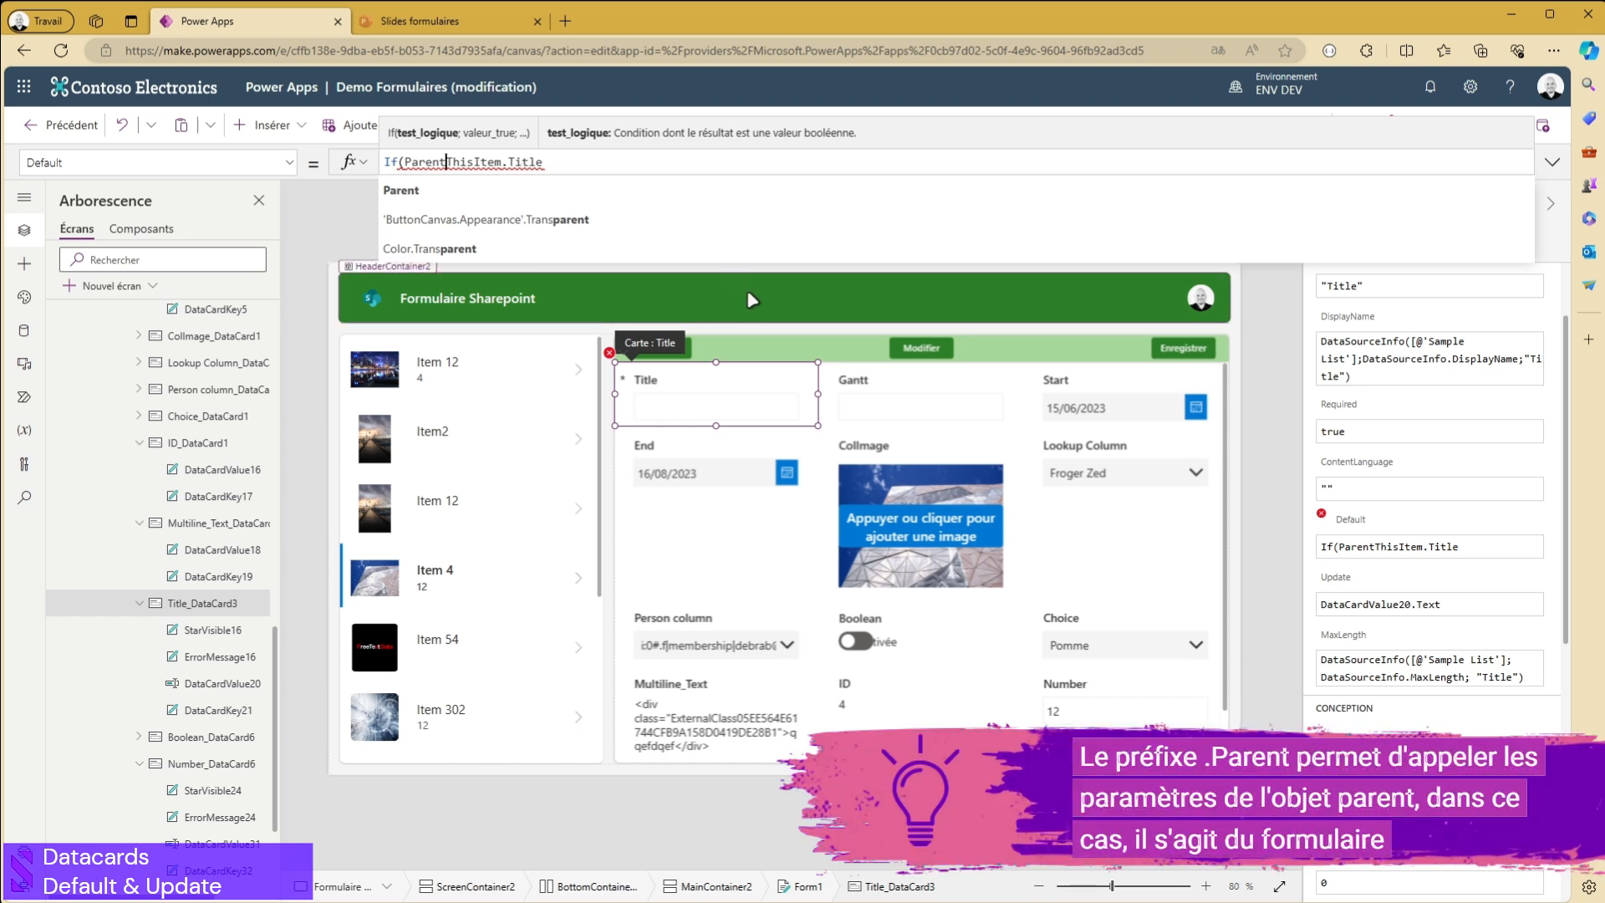
text(.Mo)
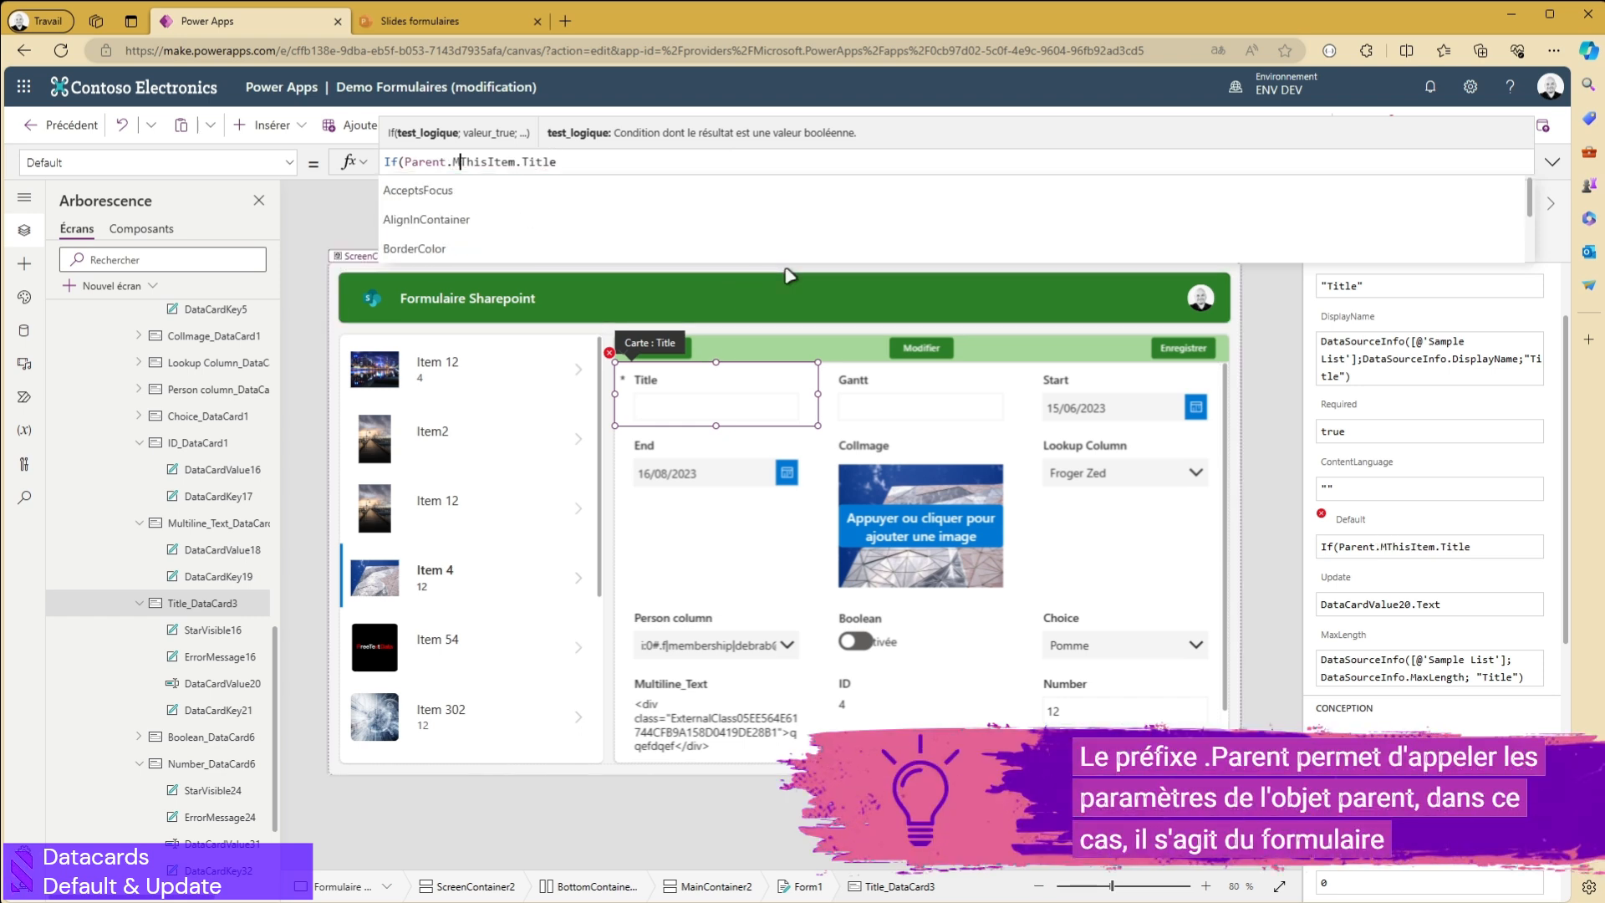
text(de)
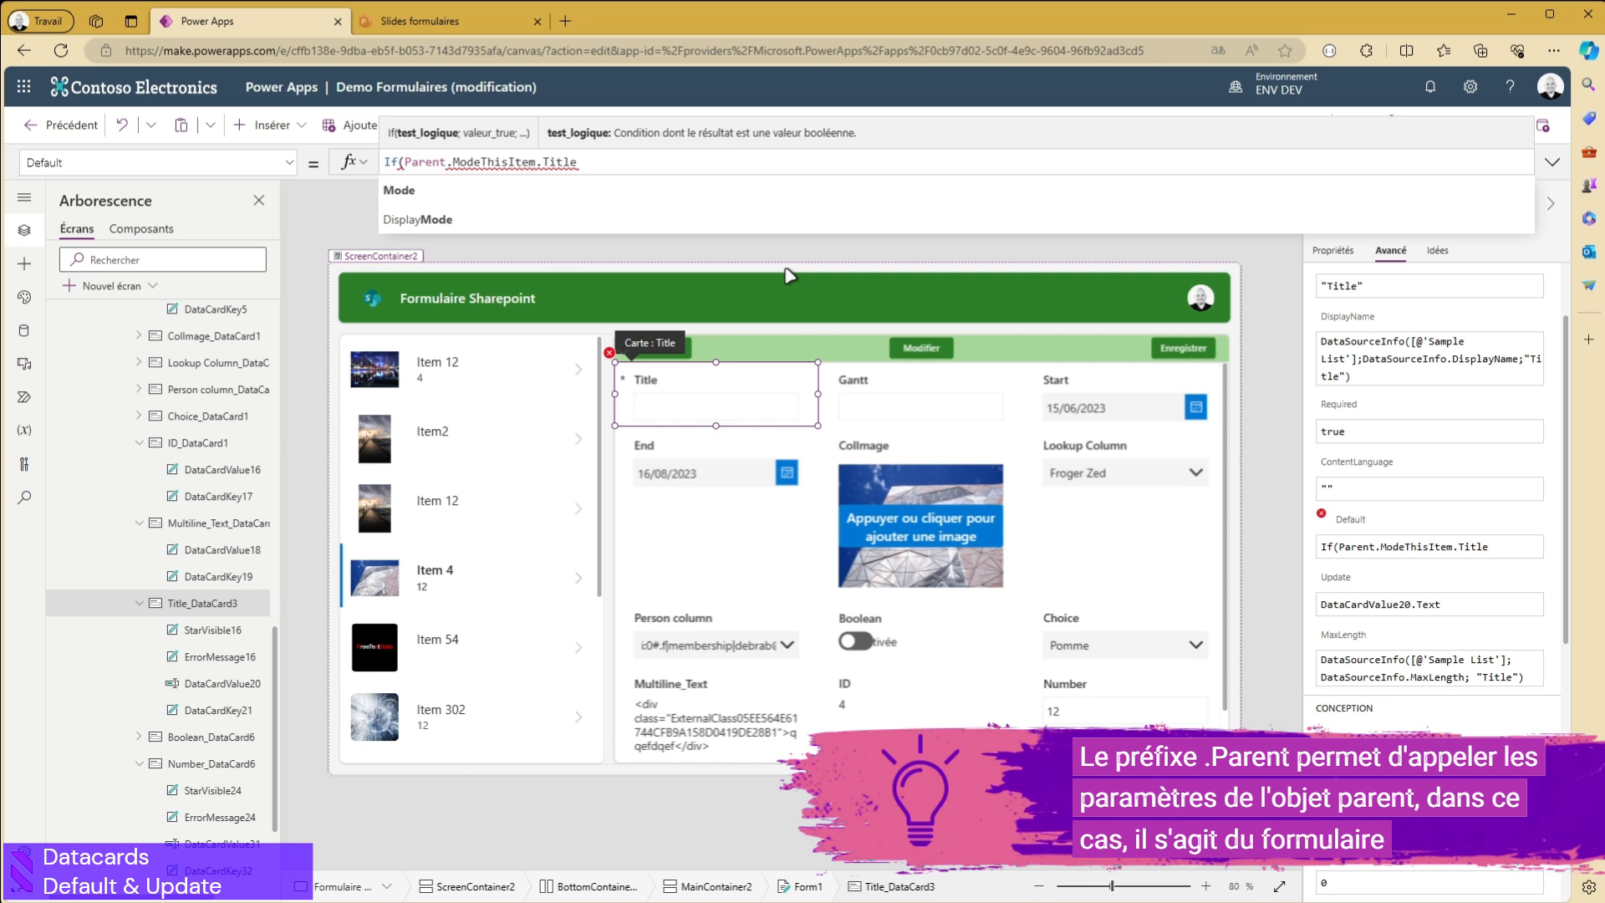
key(shift+Return)
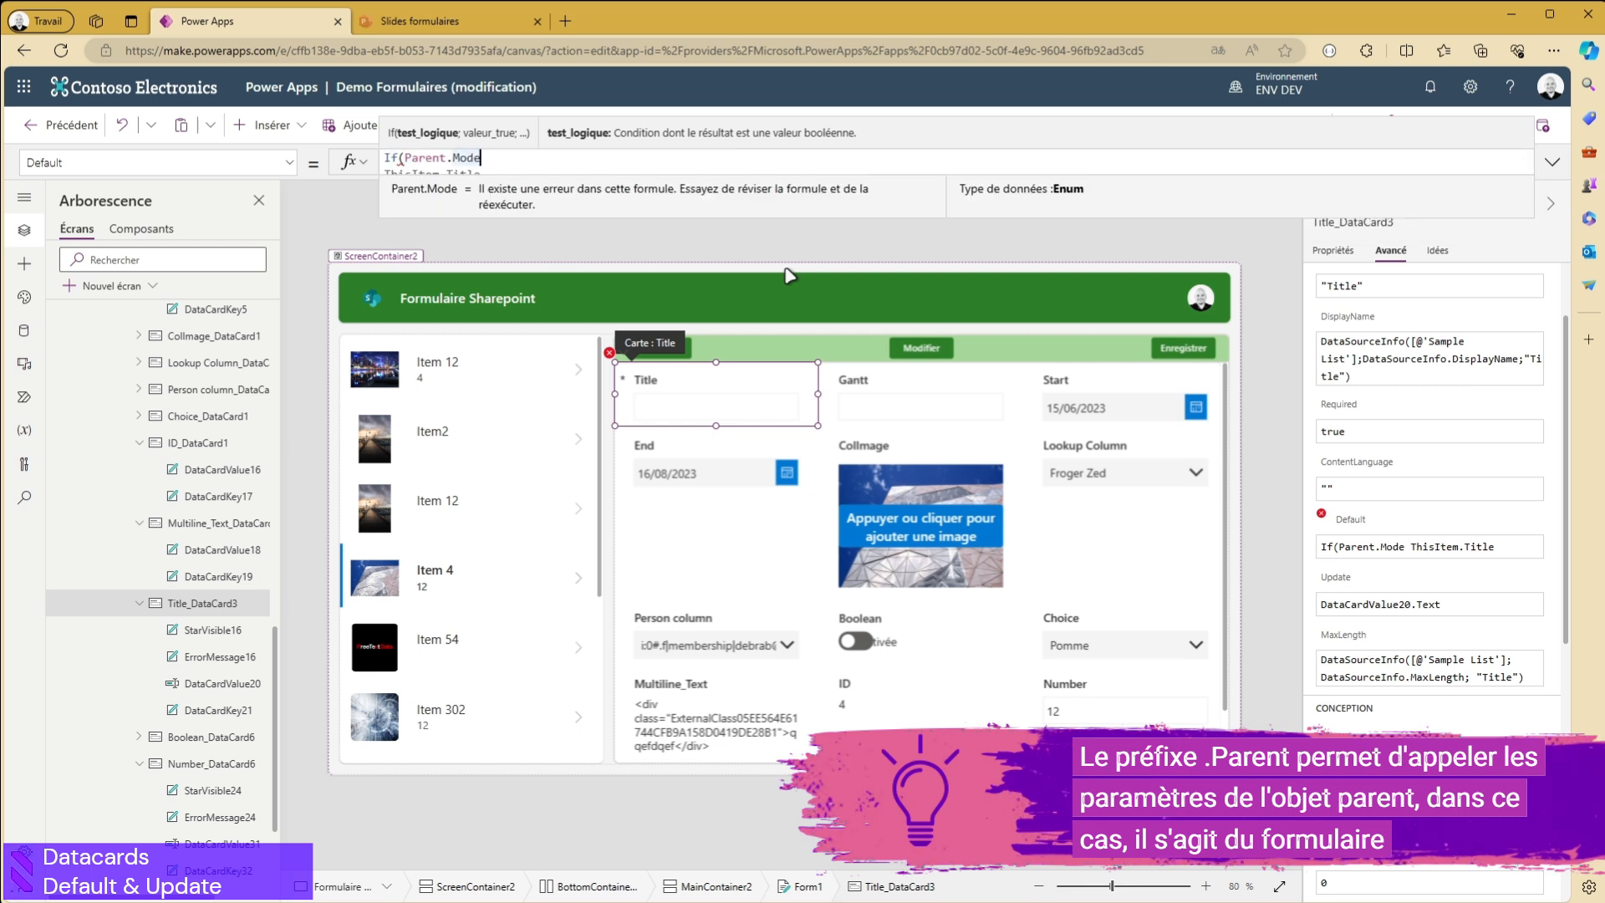
text(=F)
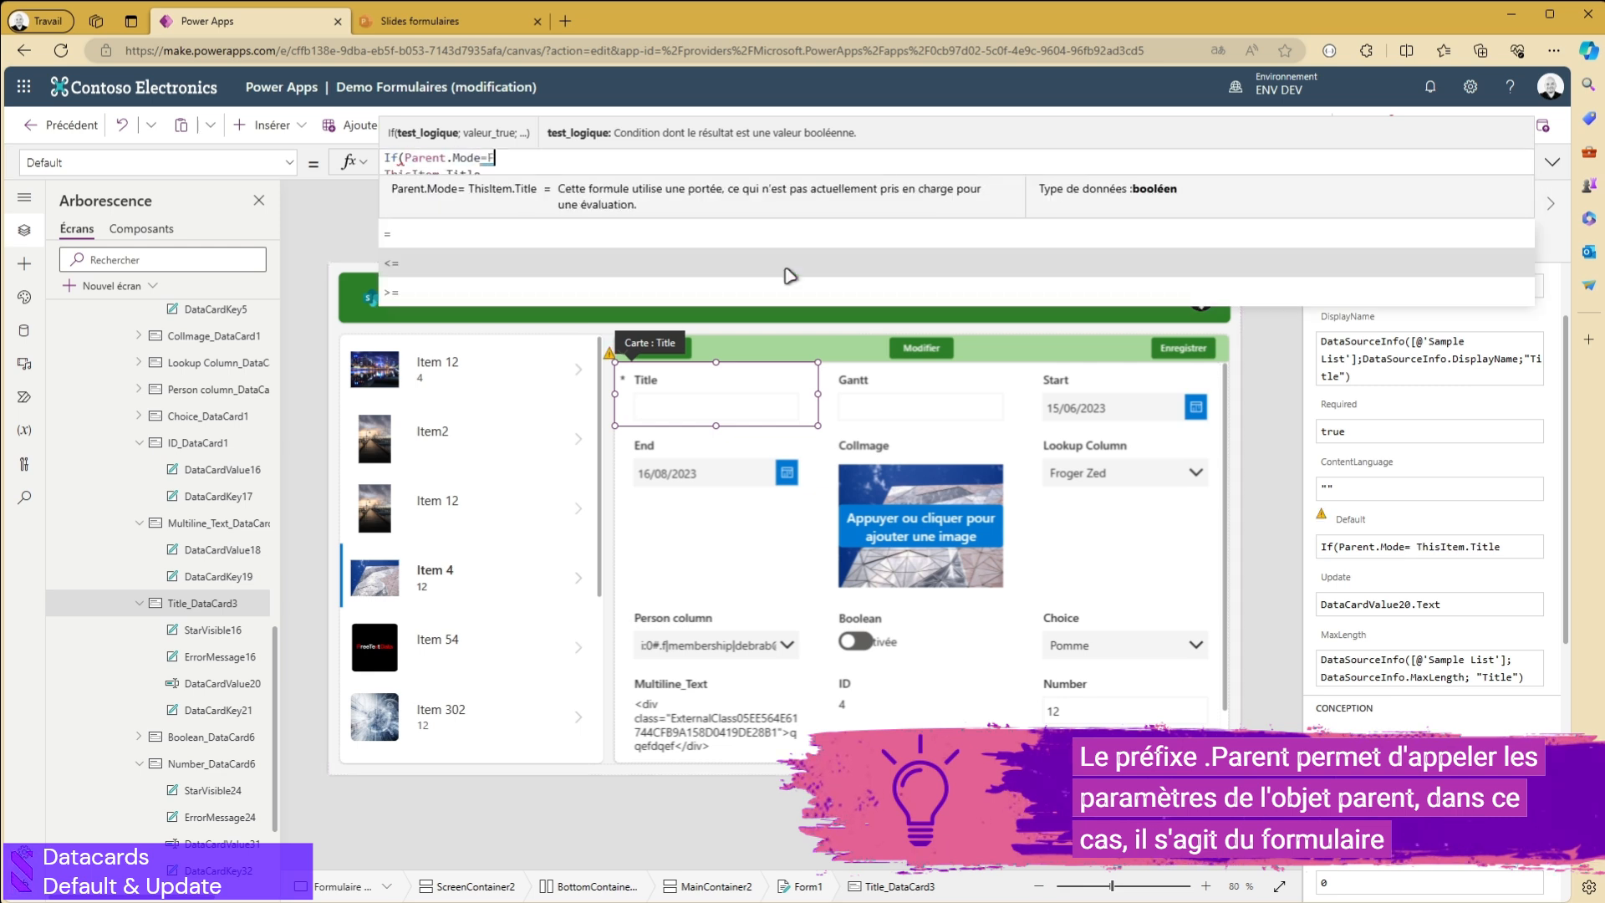
text(ormMode)
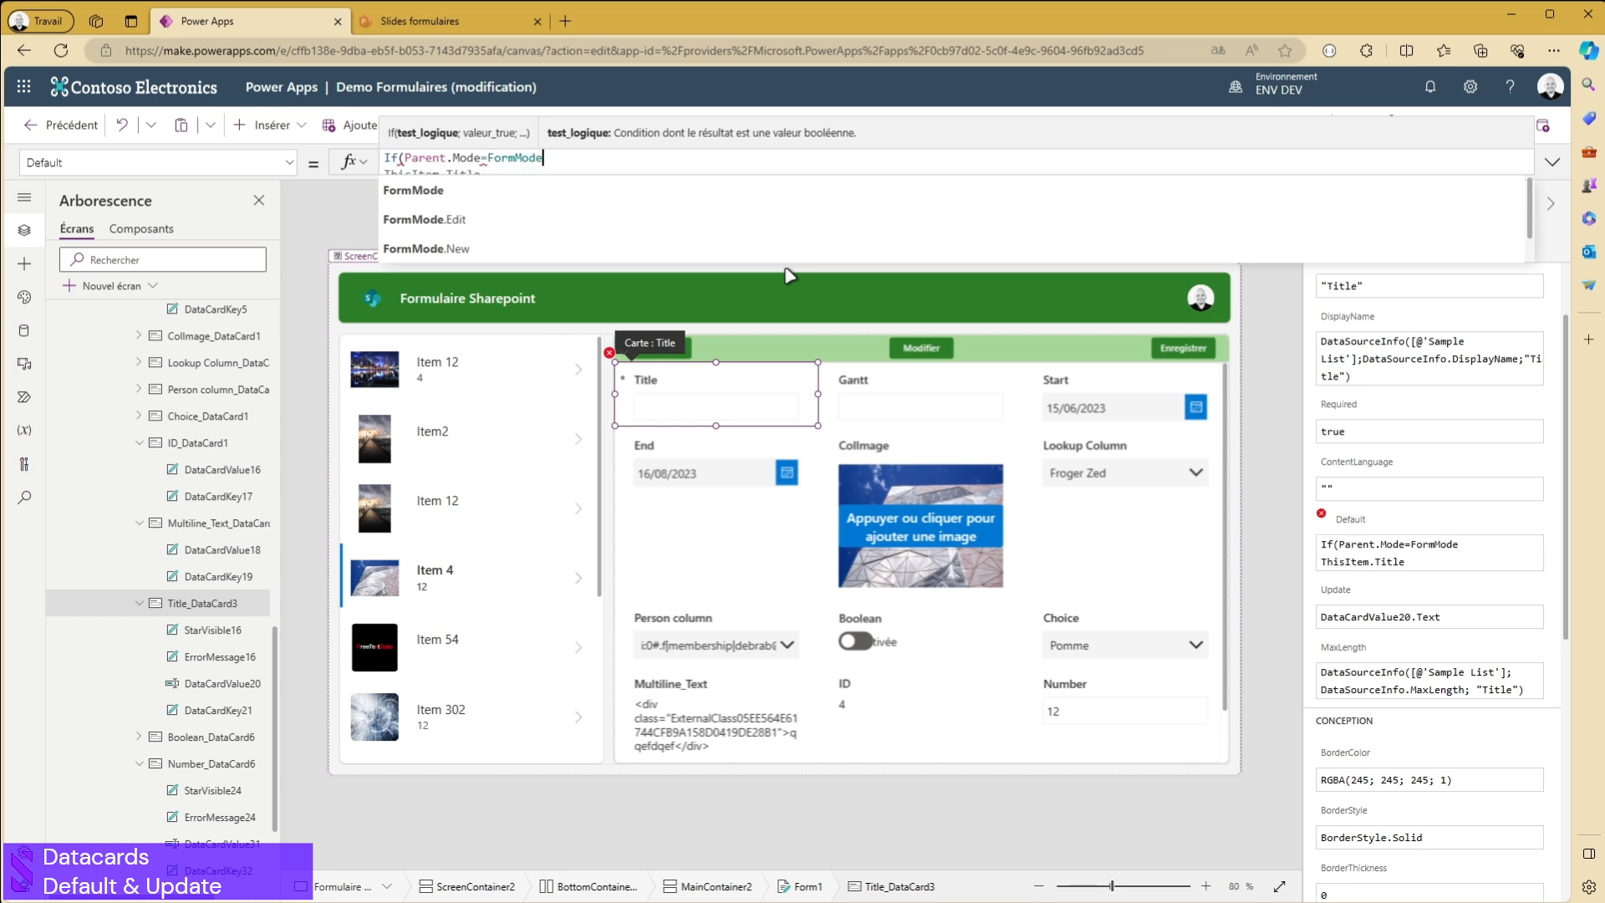
text(.New)
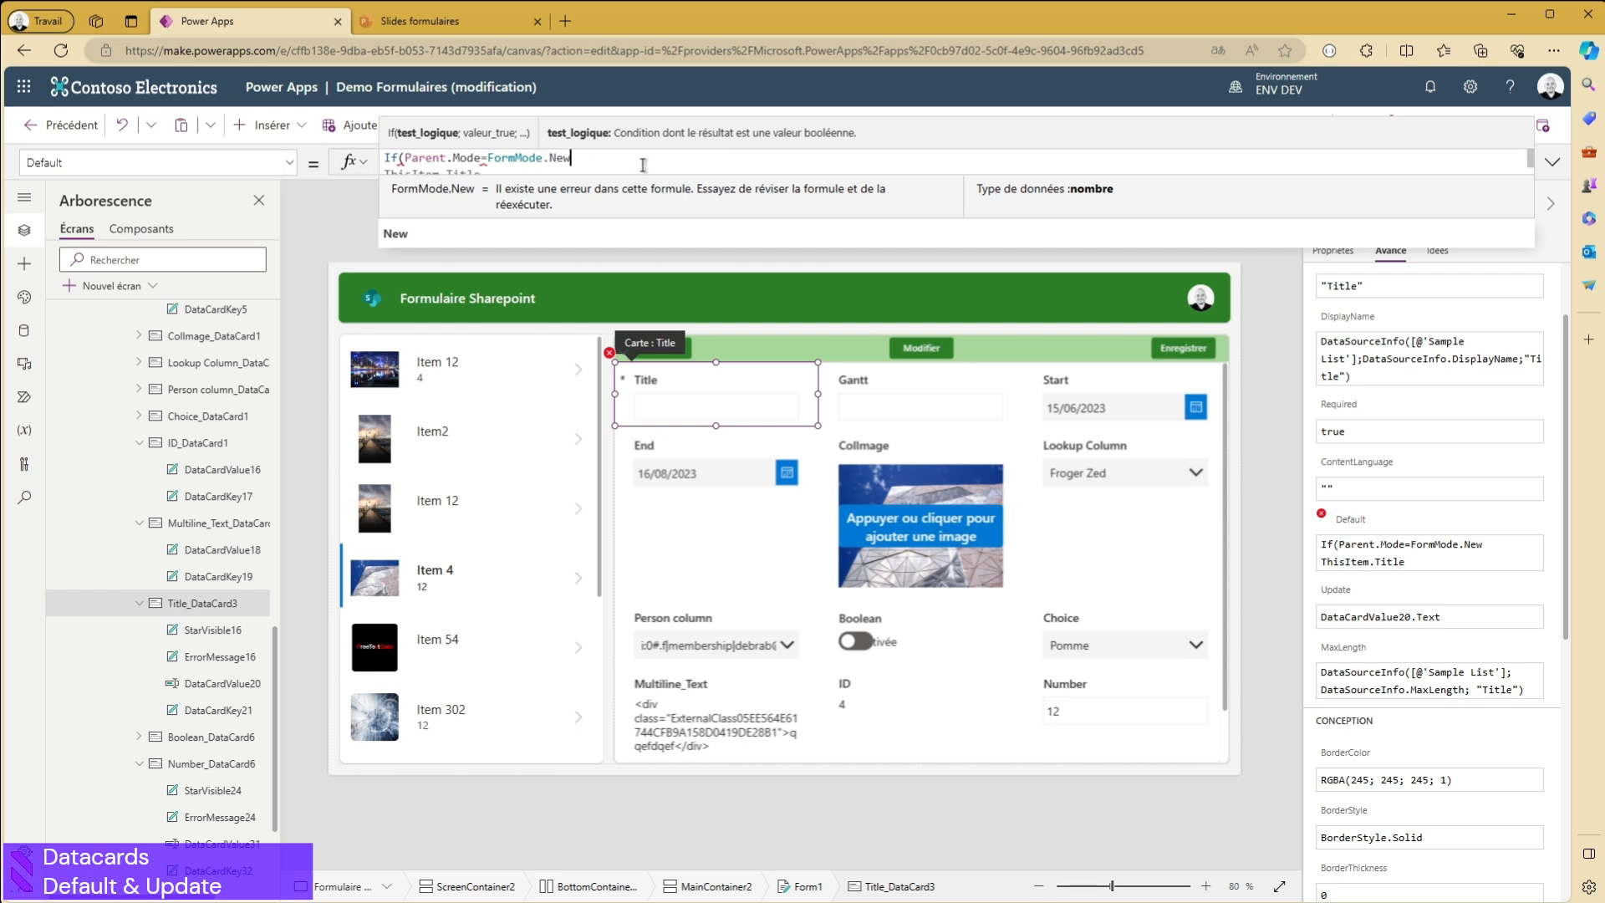
- Complete the Title card's If formula with "Titre suggéré" as the true value and ThisItem.Title as the alternative
text(;"")
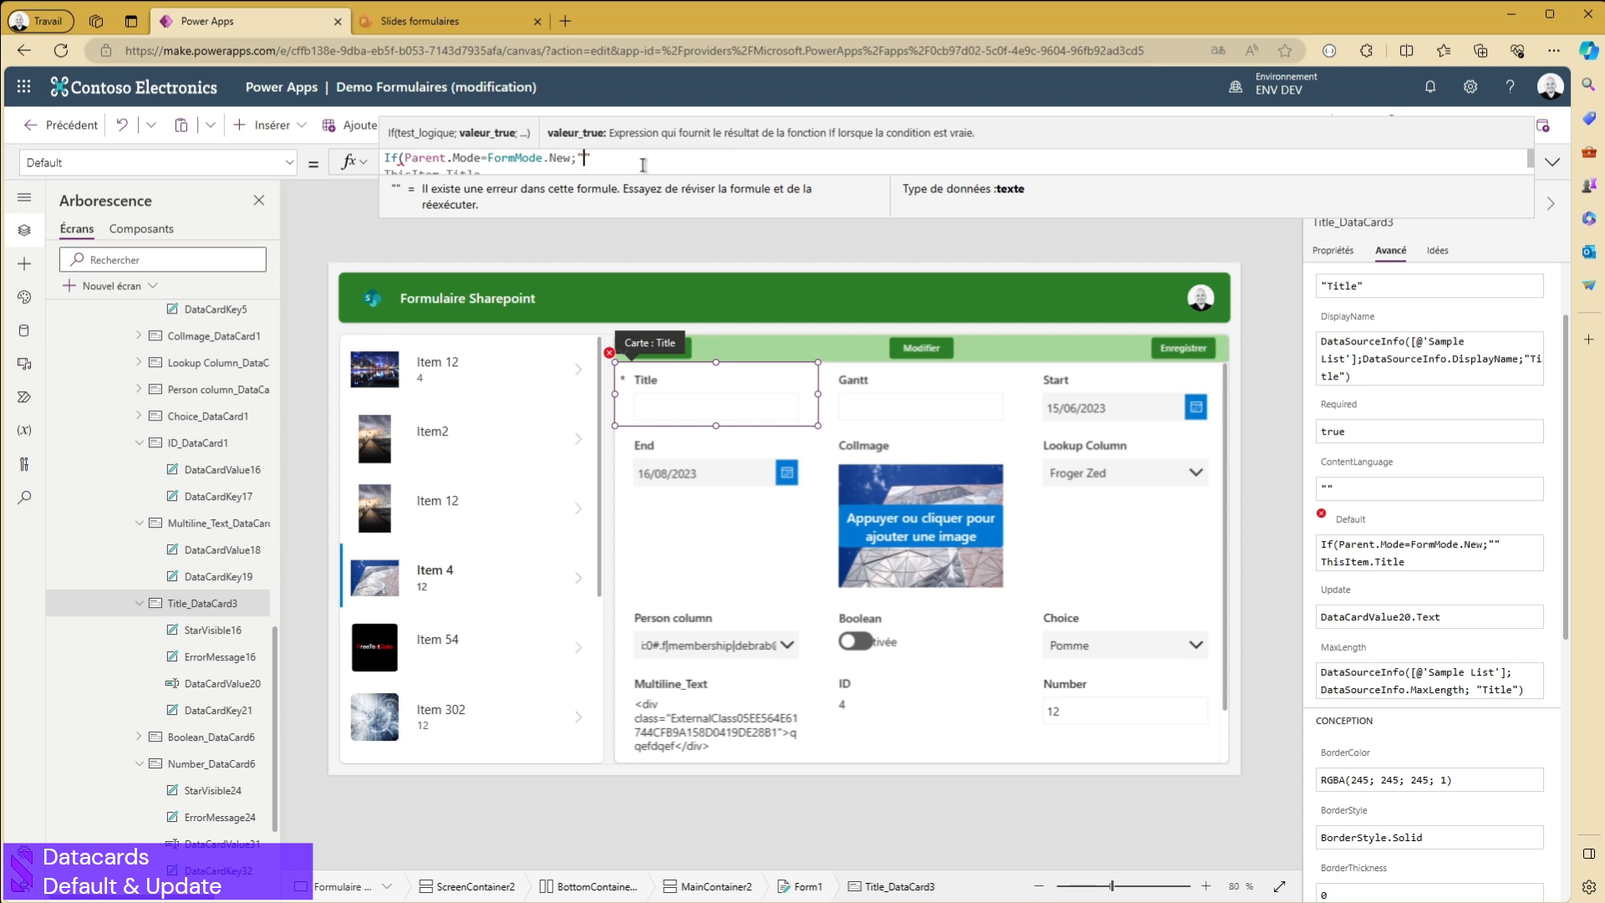
text(Titre suggéré)
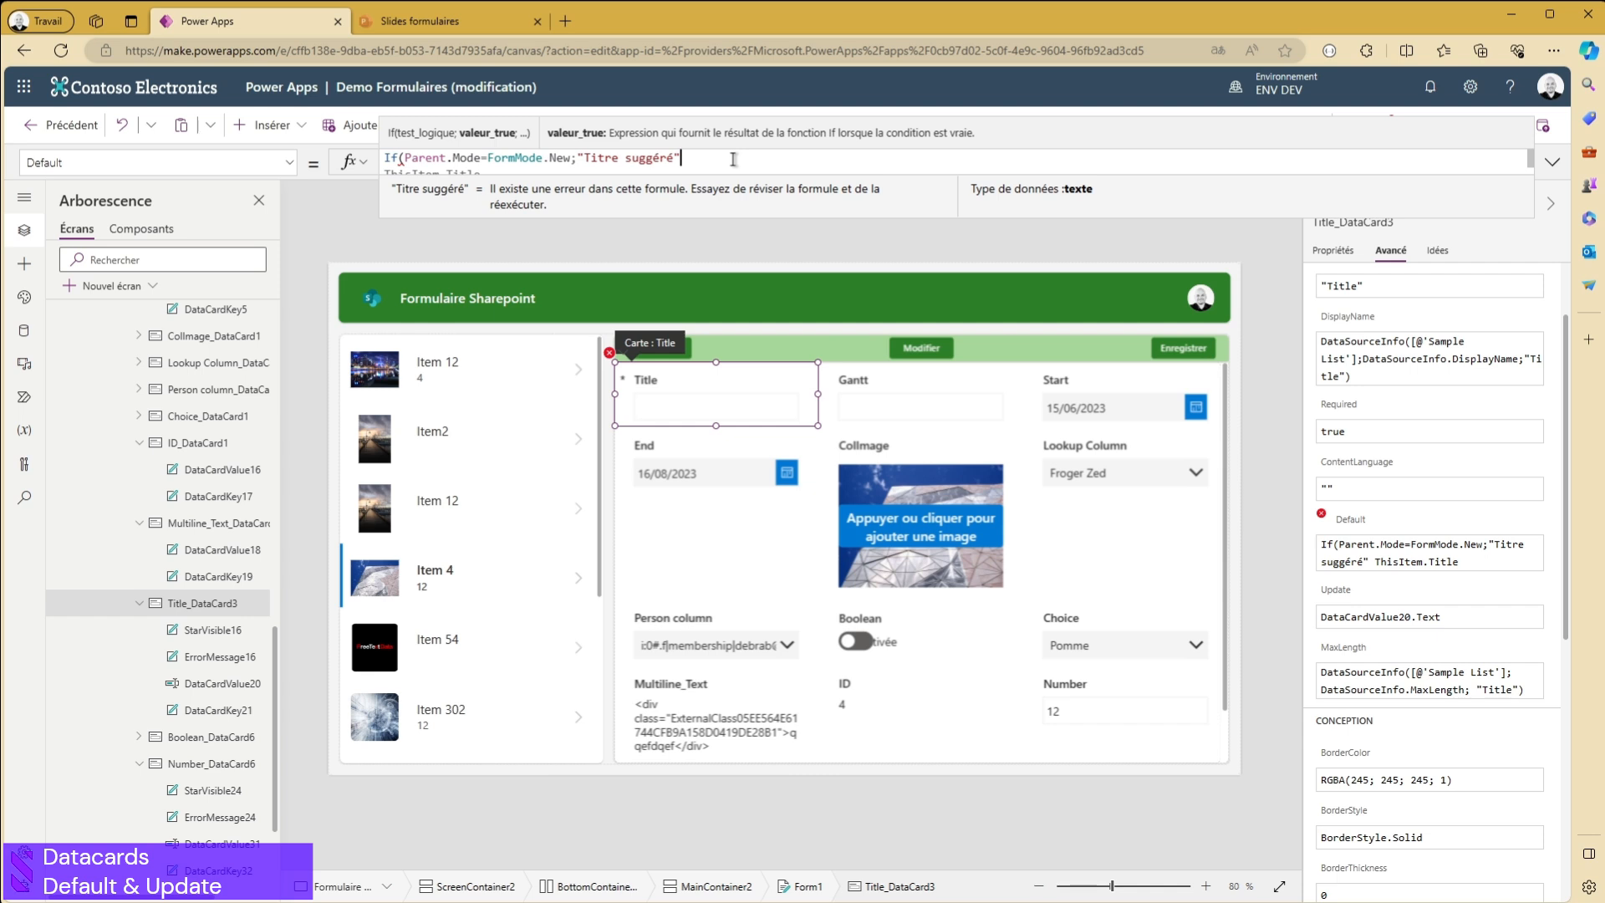
text(;)
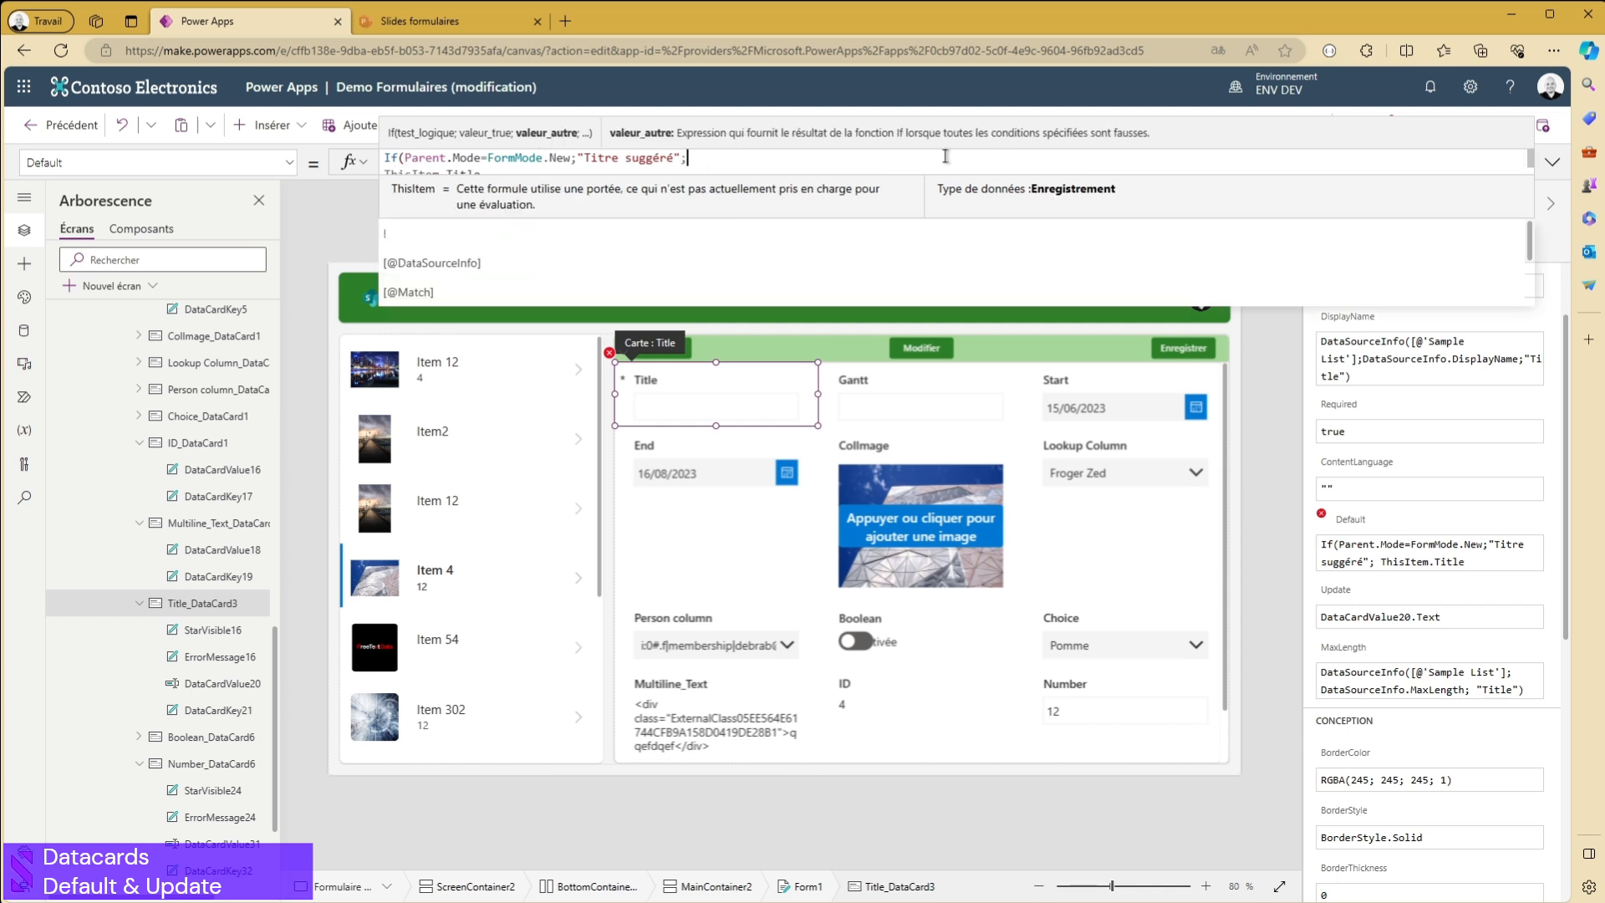
click(1553, 162)
click(469, 184)
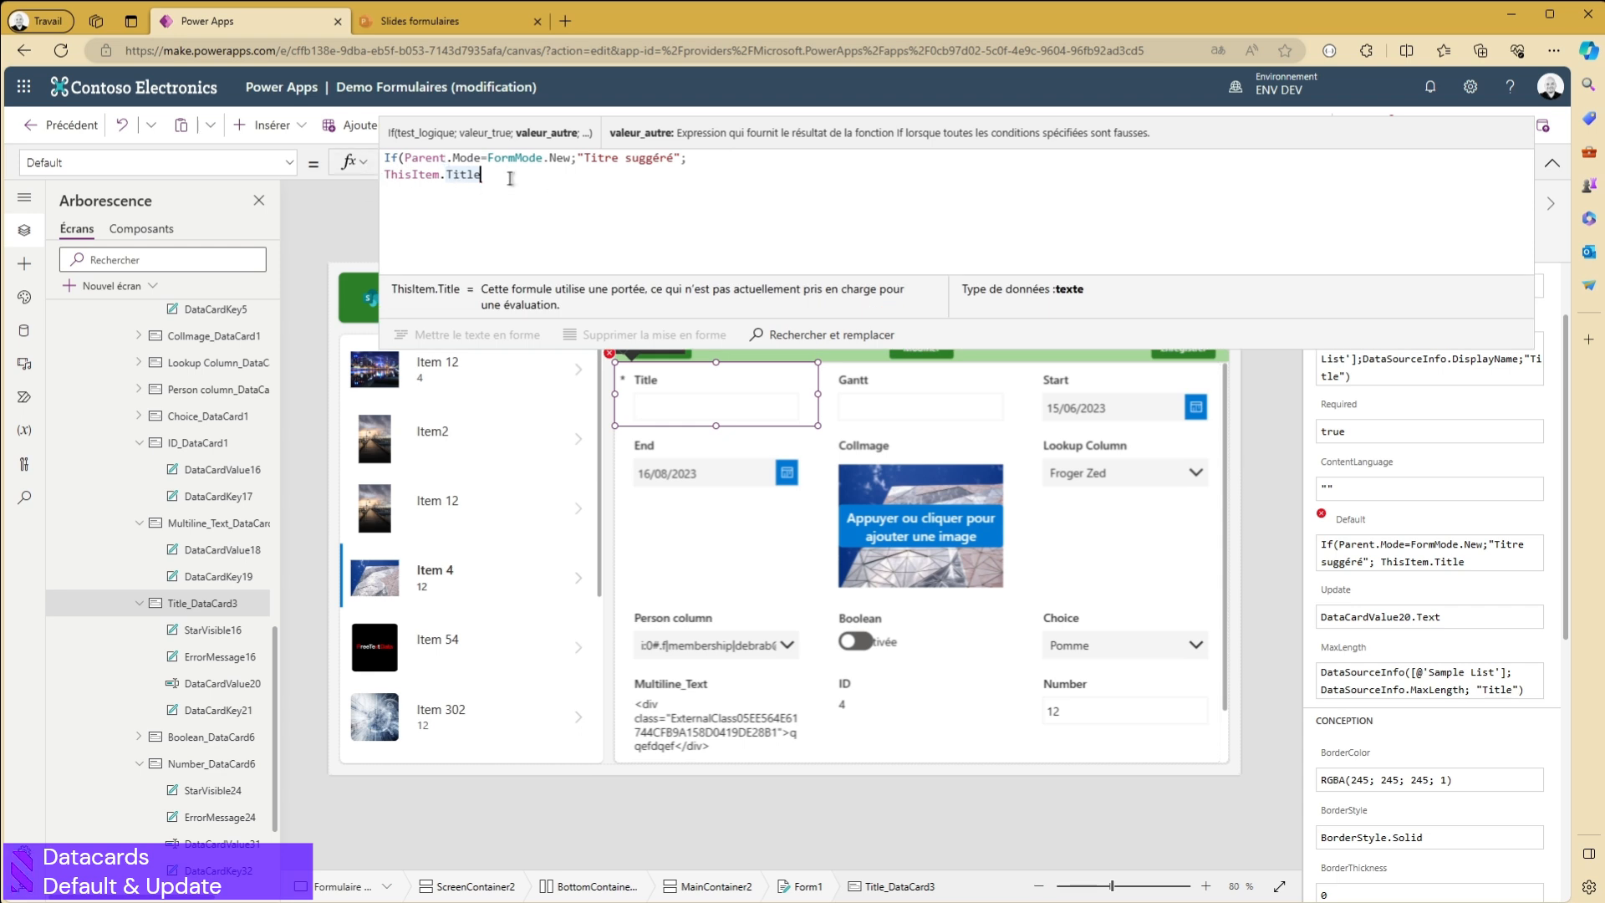
click(1552, 162)
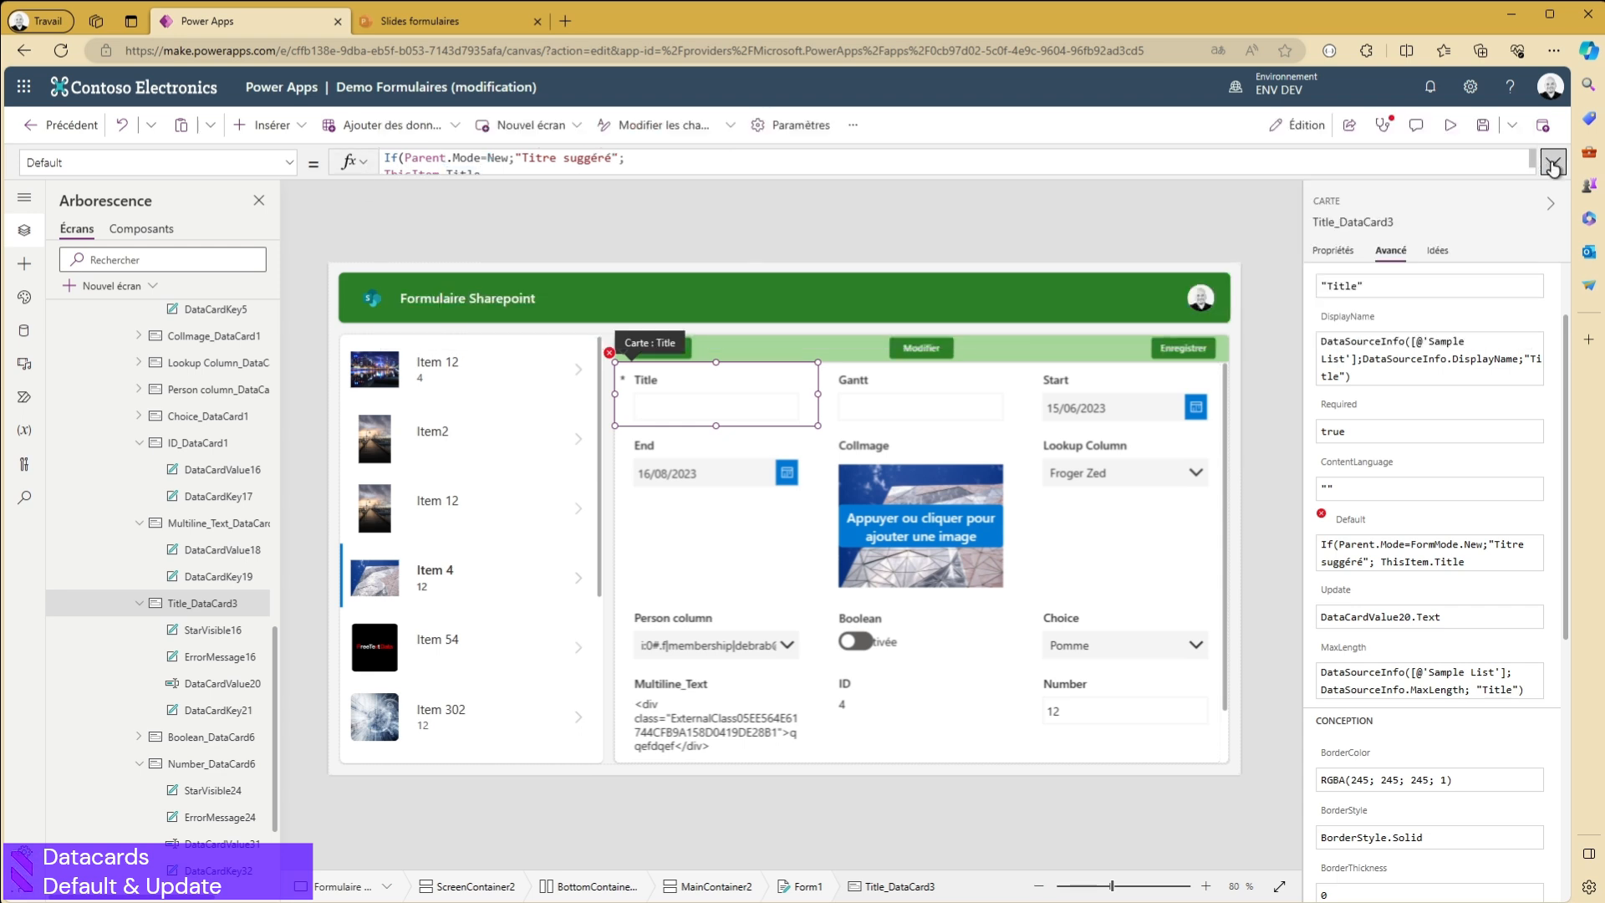
click(1553, 163)
click(576, 181)
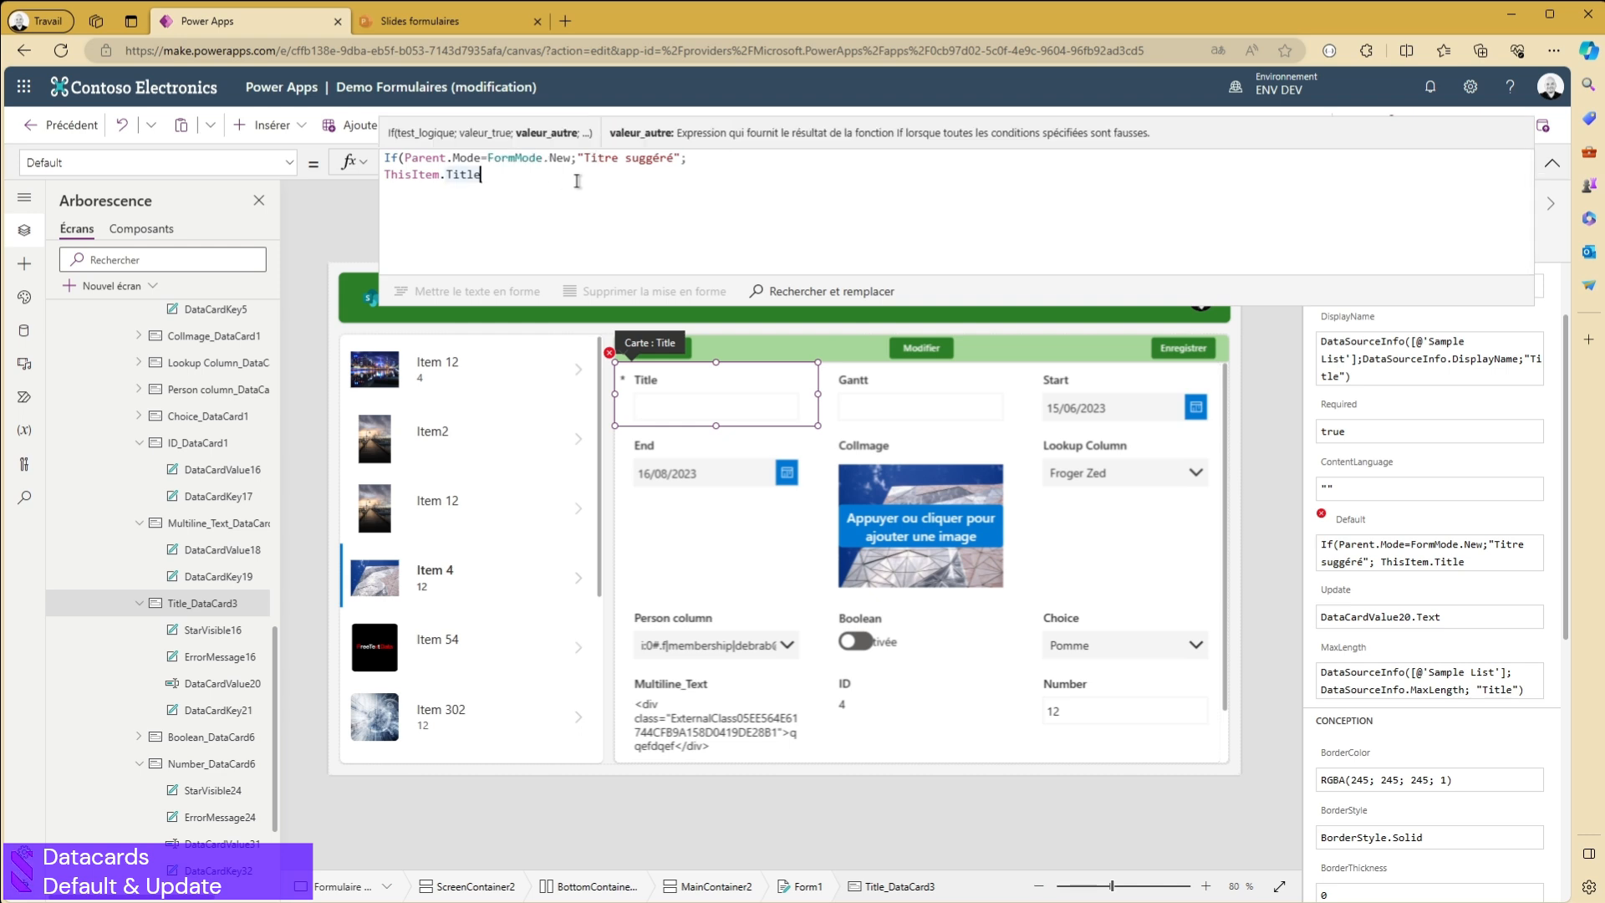
text())
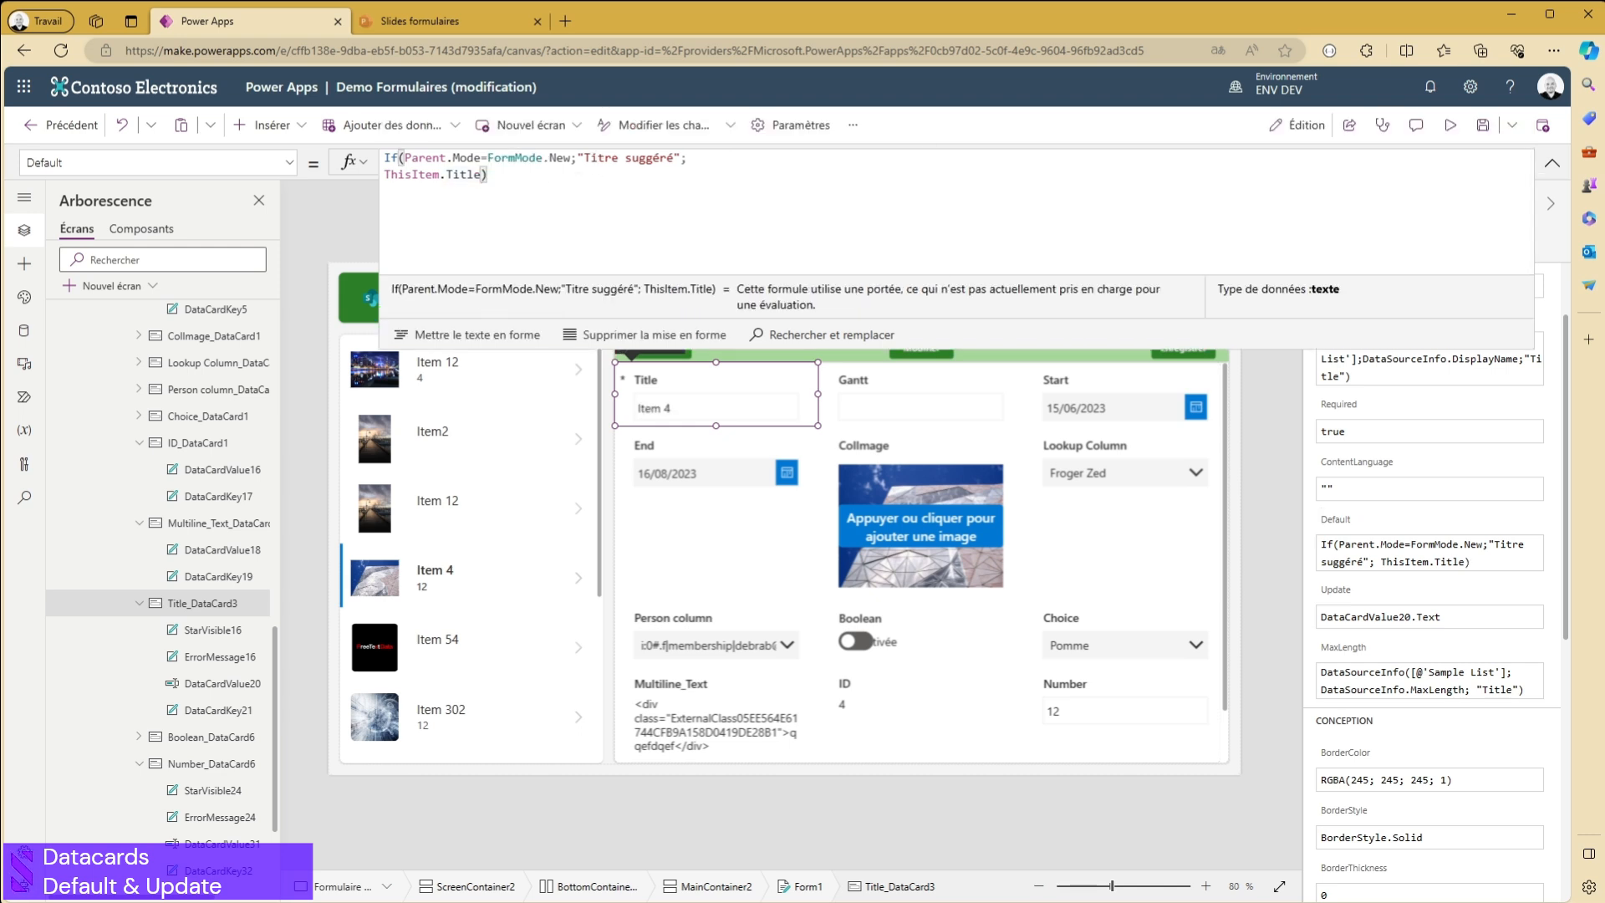
click(1552, 162)
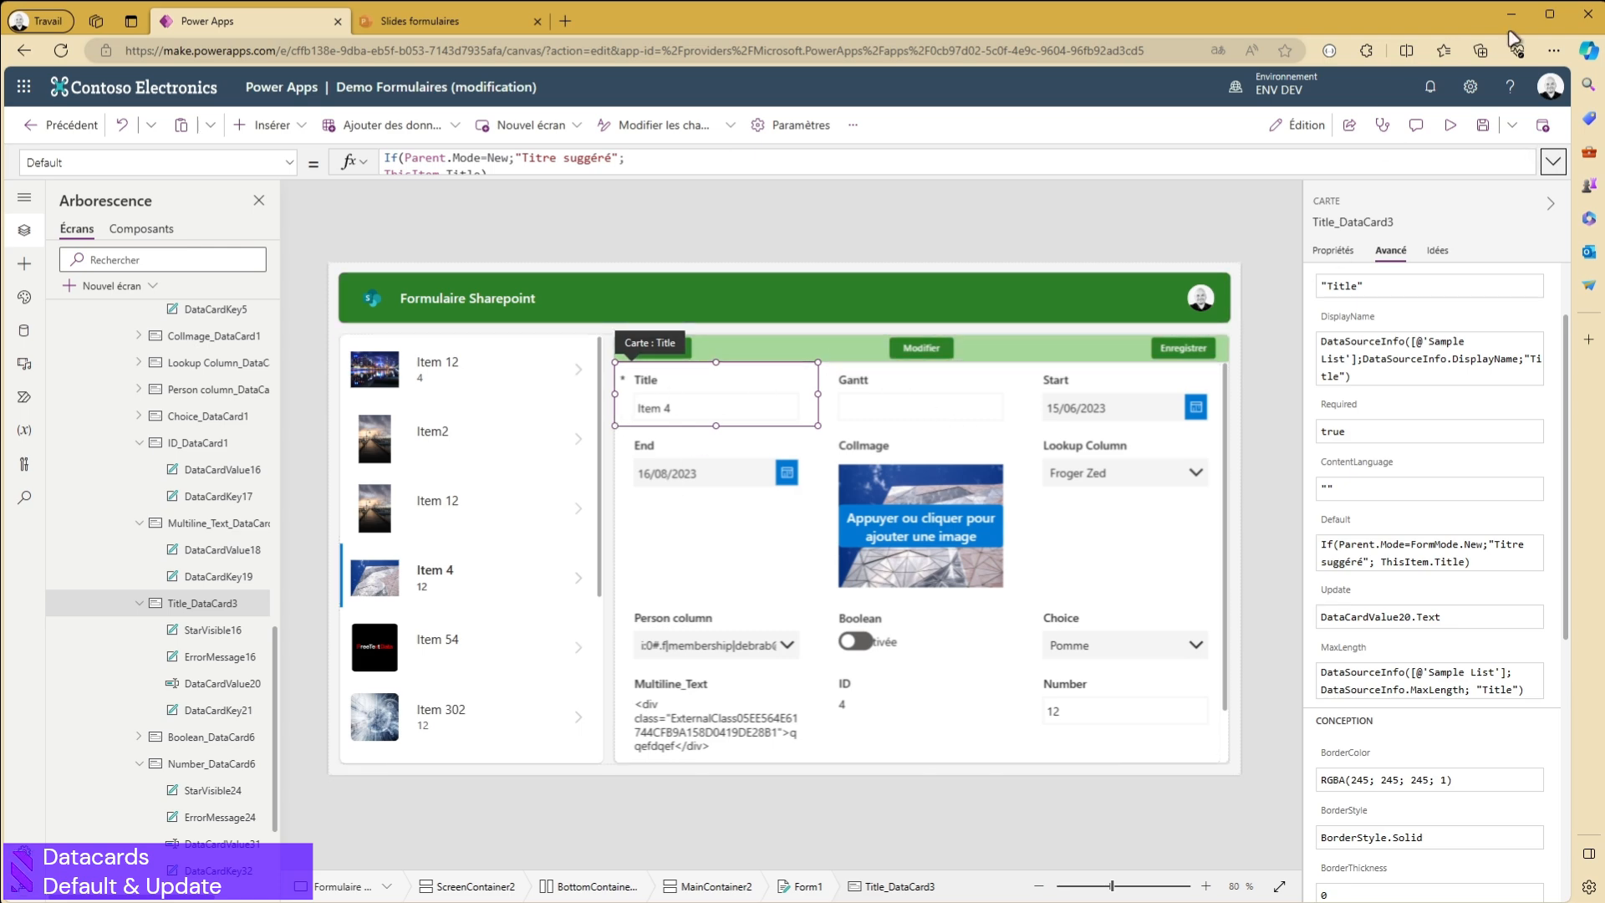
- Preview the app, view Item 54, start a new record to check its default title, and exit the preview
click(1451, 125)
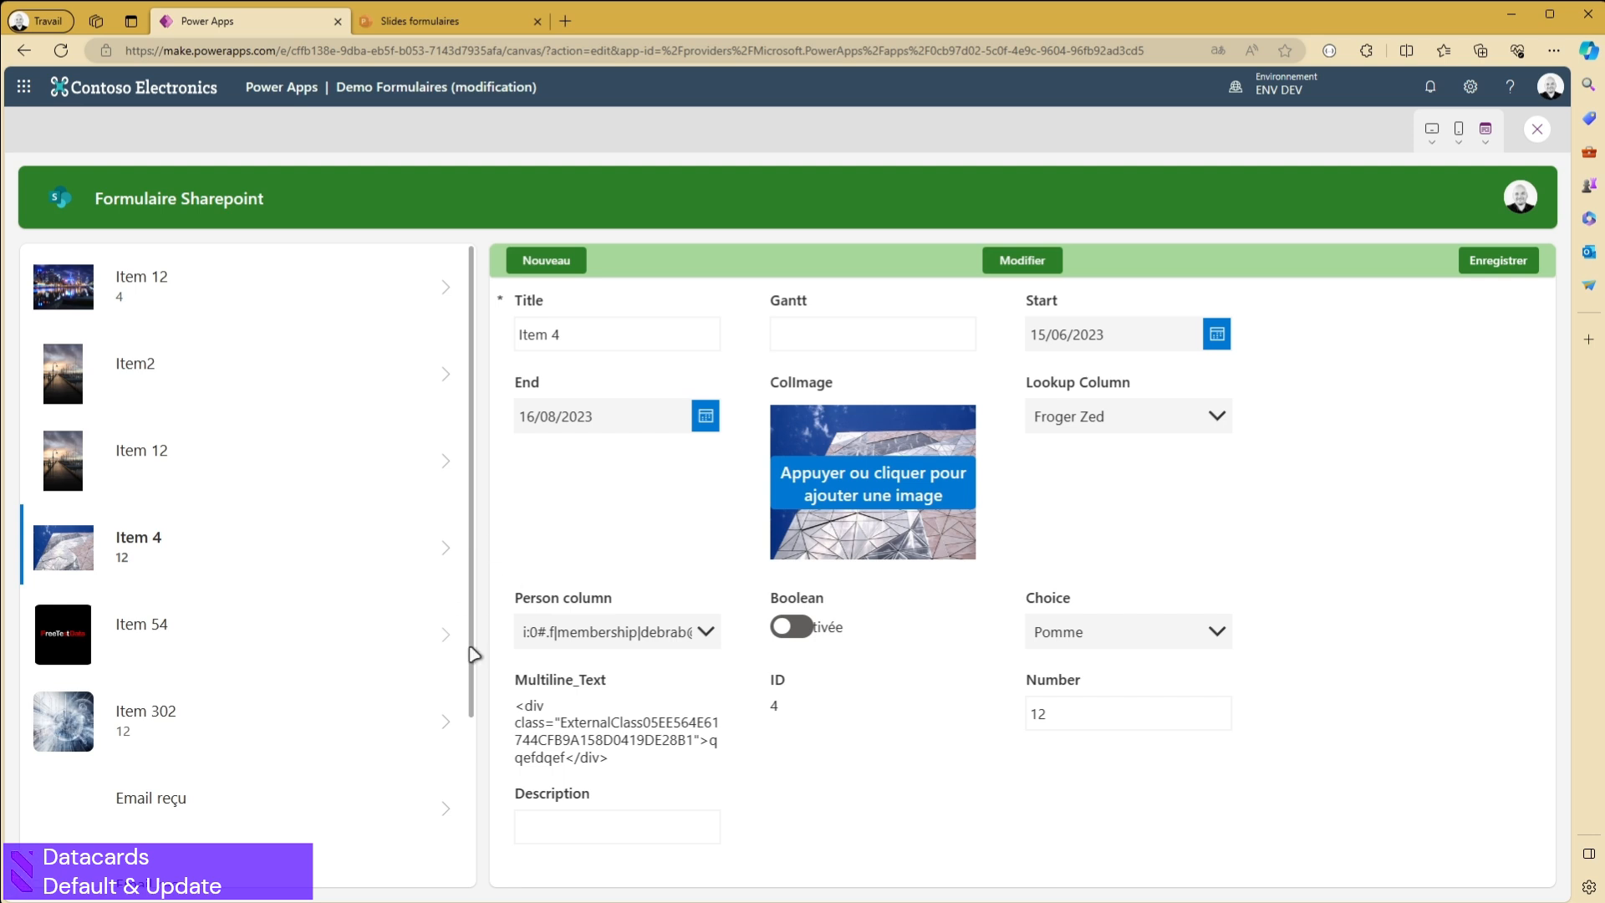
click(444, 642)
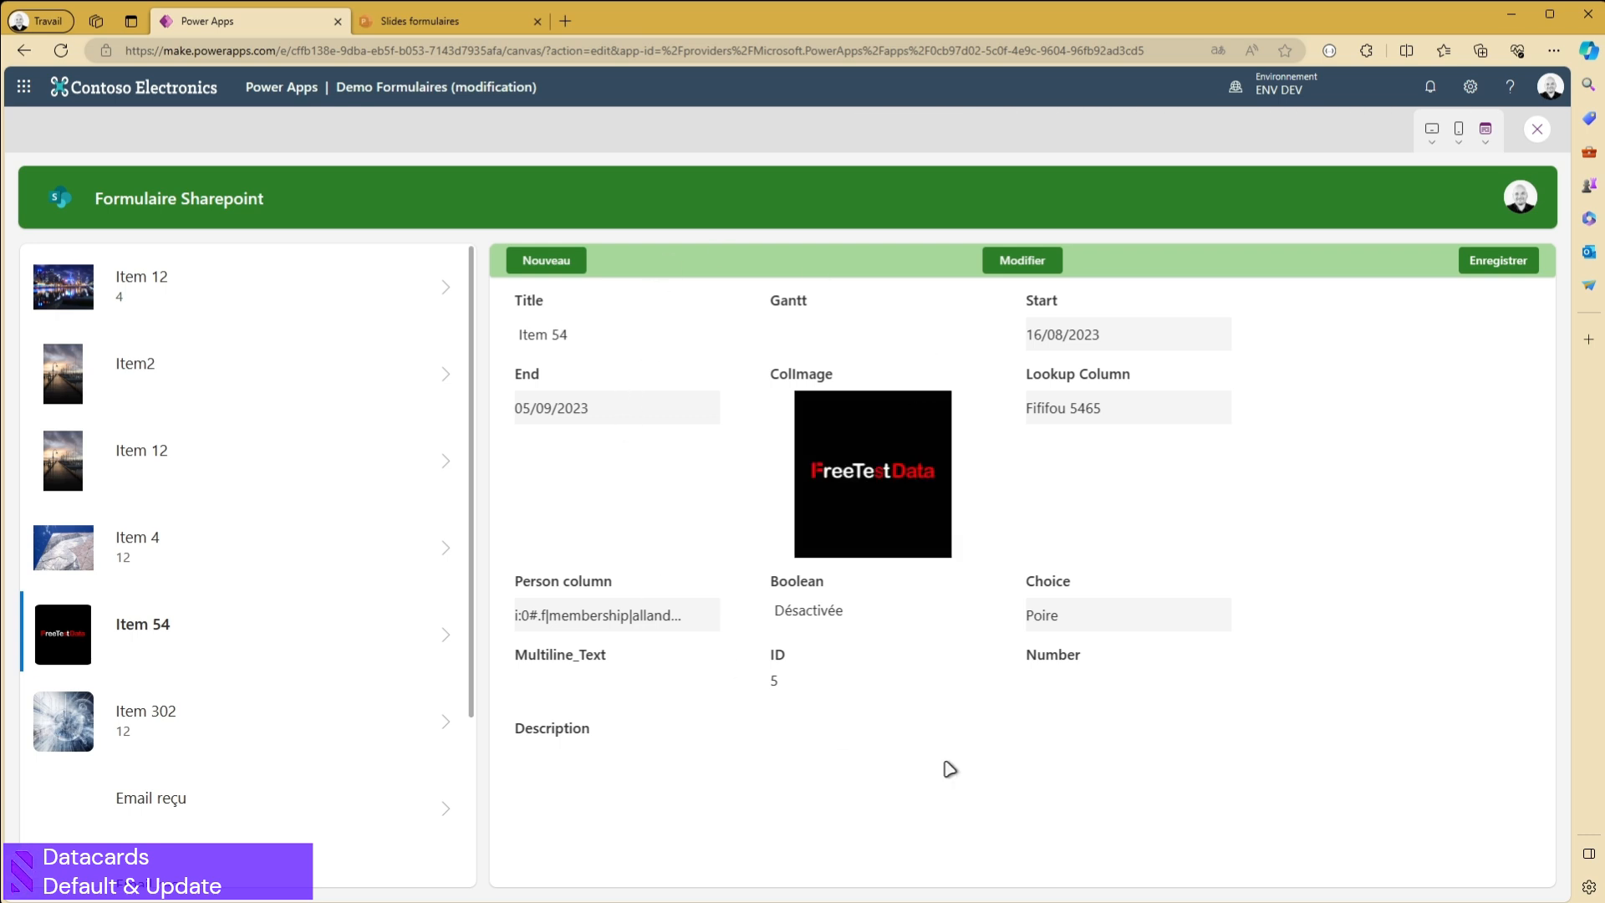
click(565, 264)
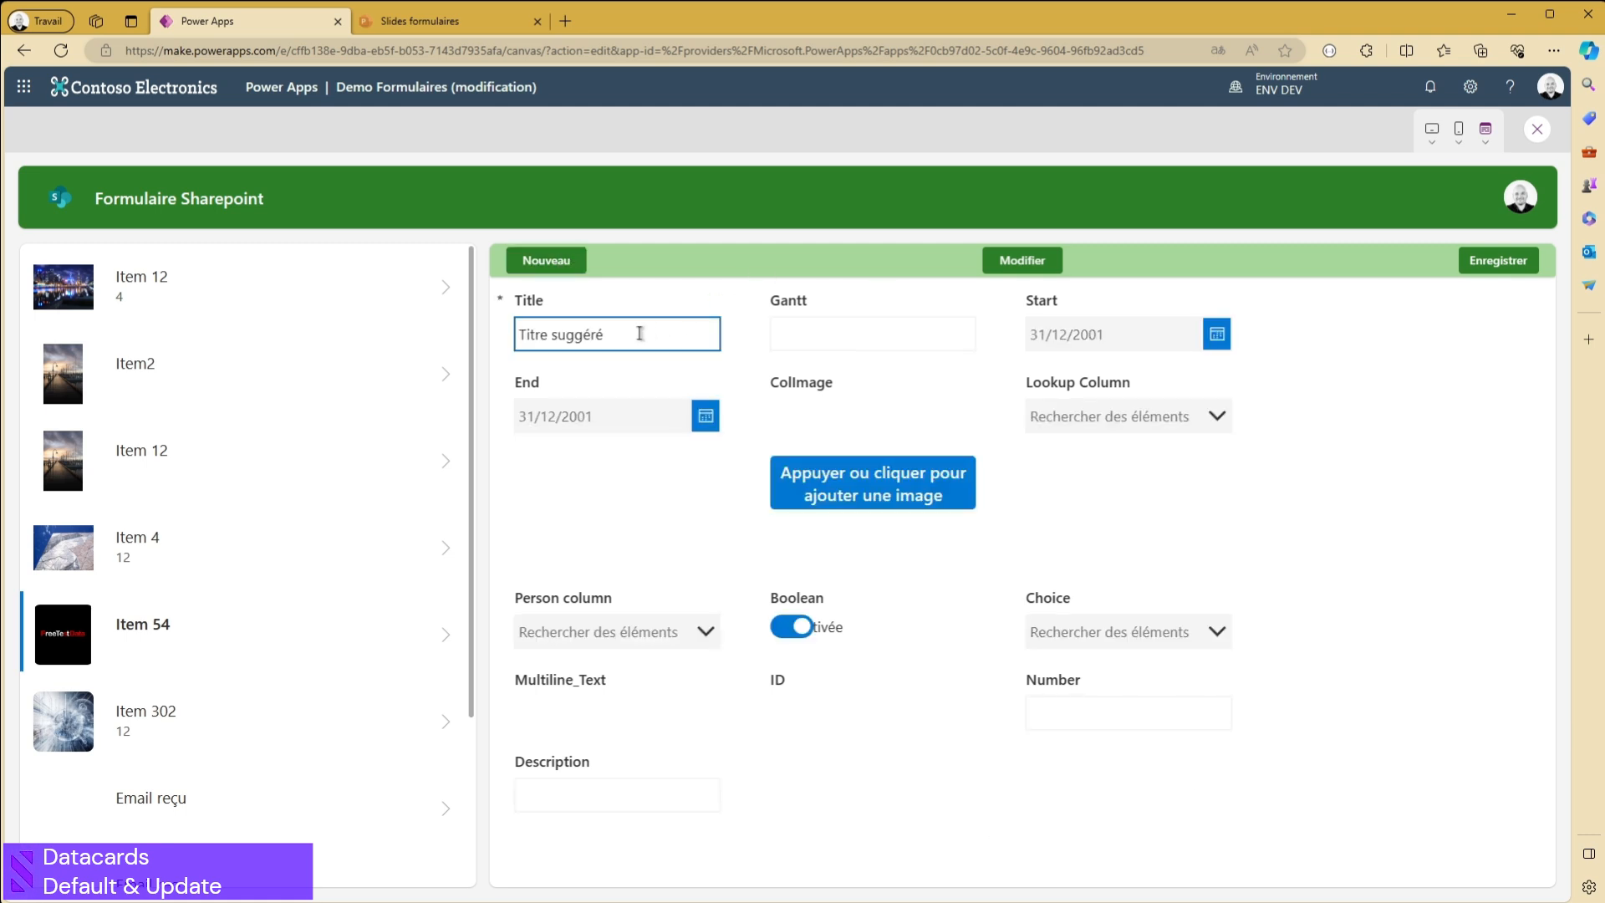
drag(649, 330, 493, 333)
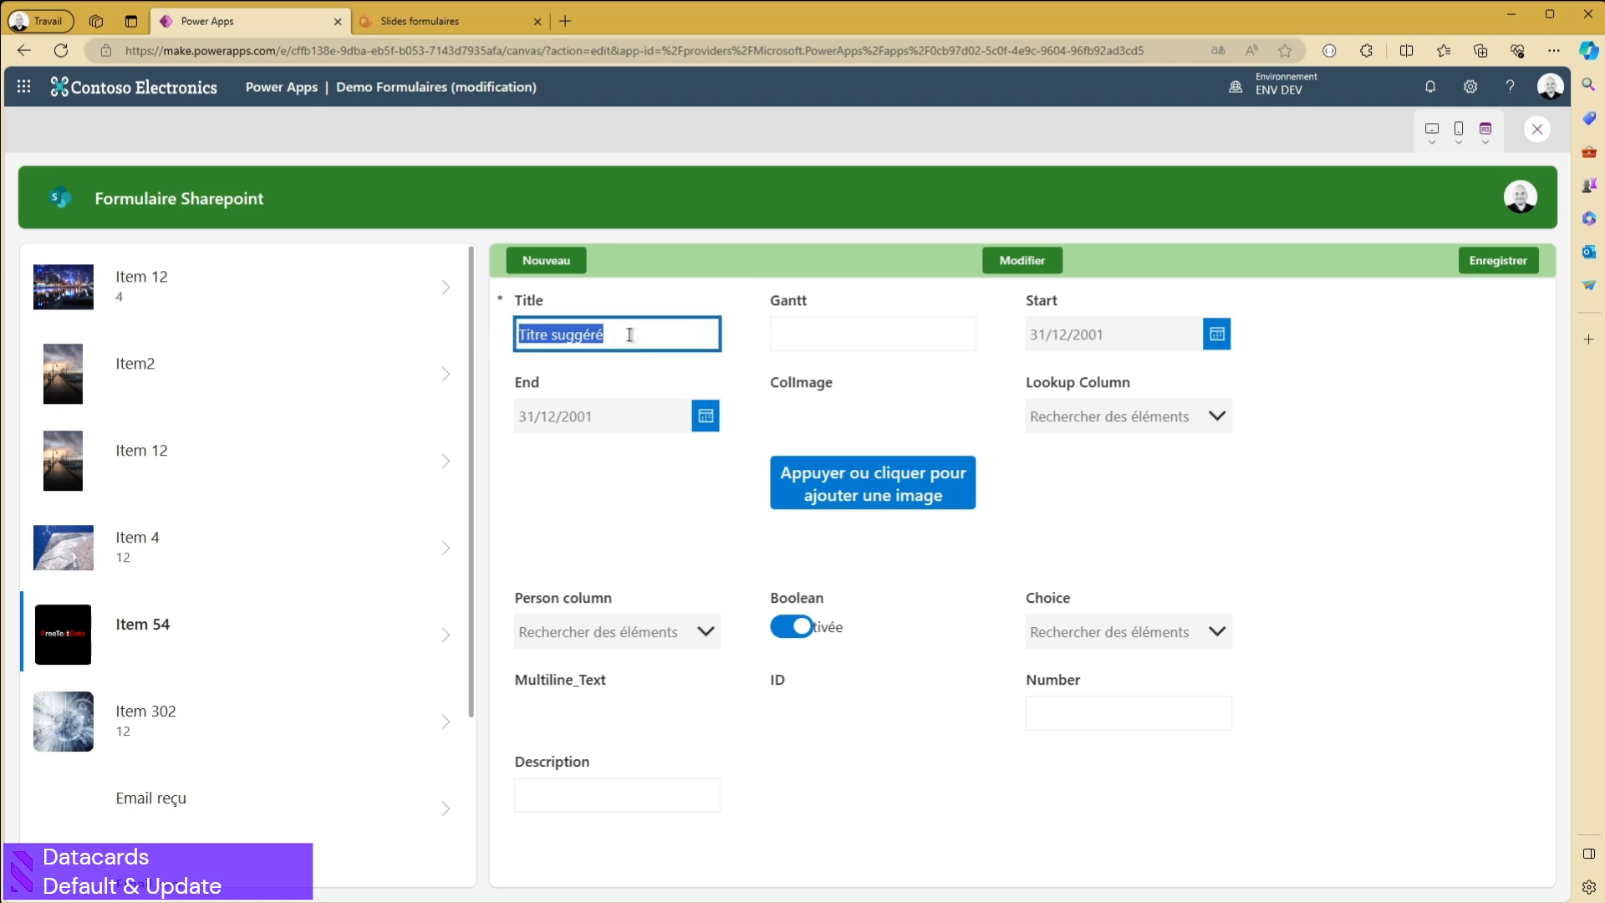
click(1526, 129)
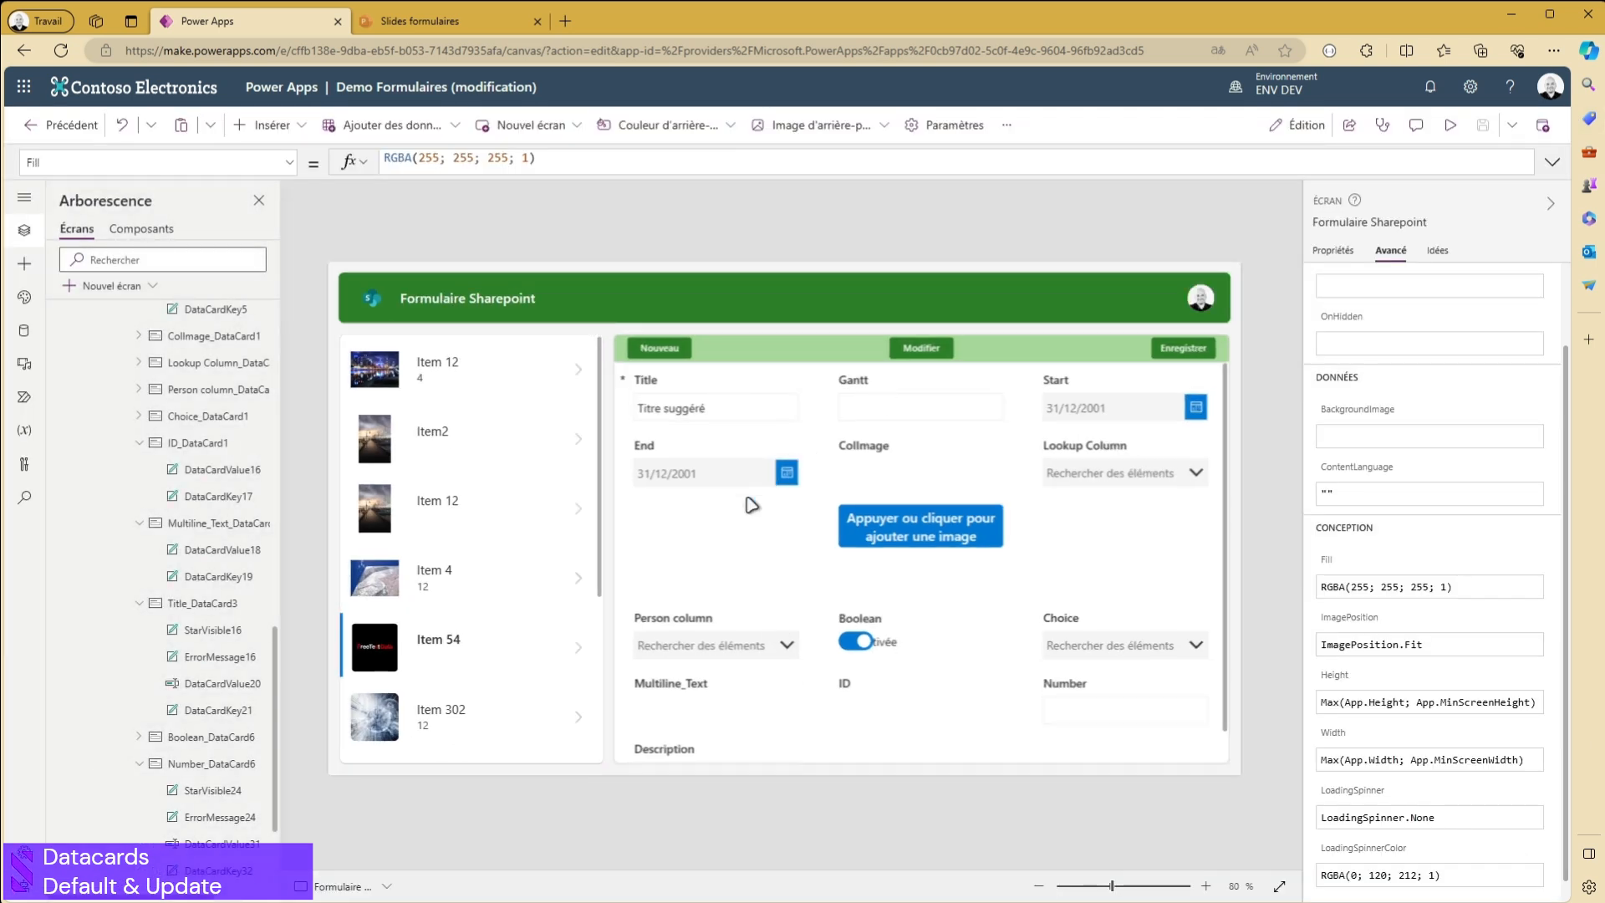
- Review the Title card's conditional Default formula in the editor
click(705, 403)
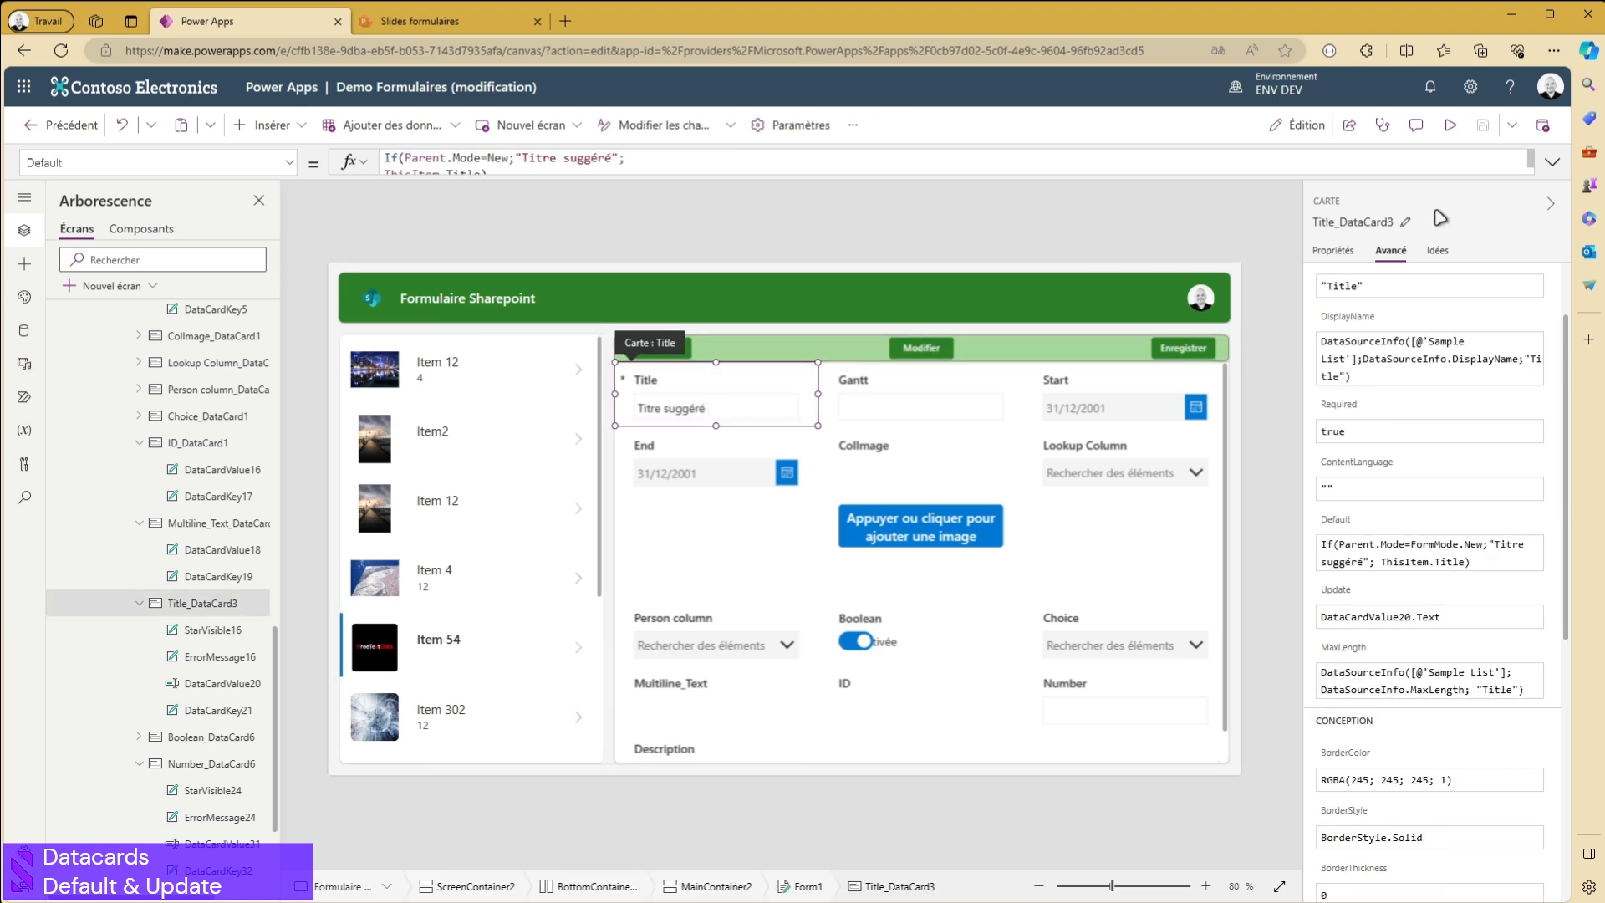
click(1342, 519)
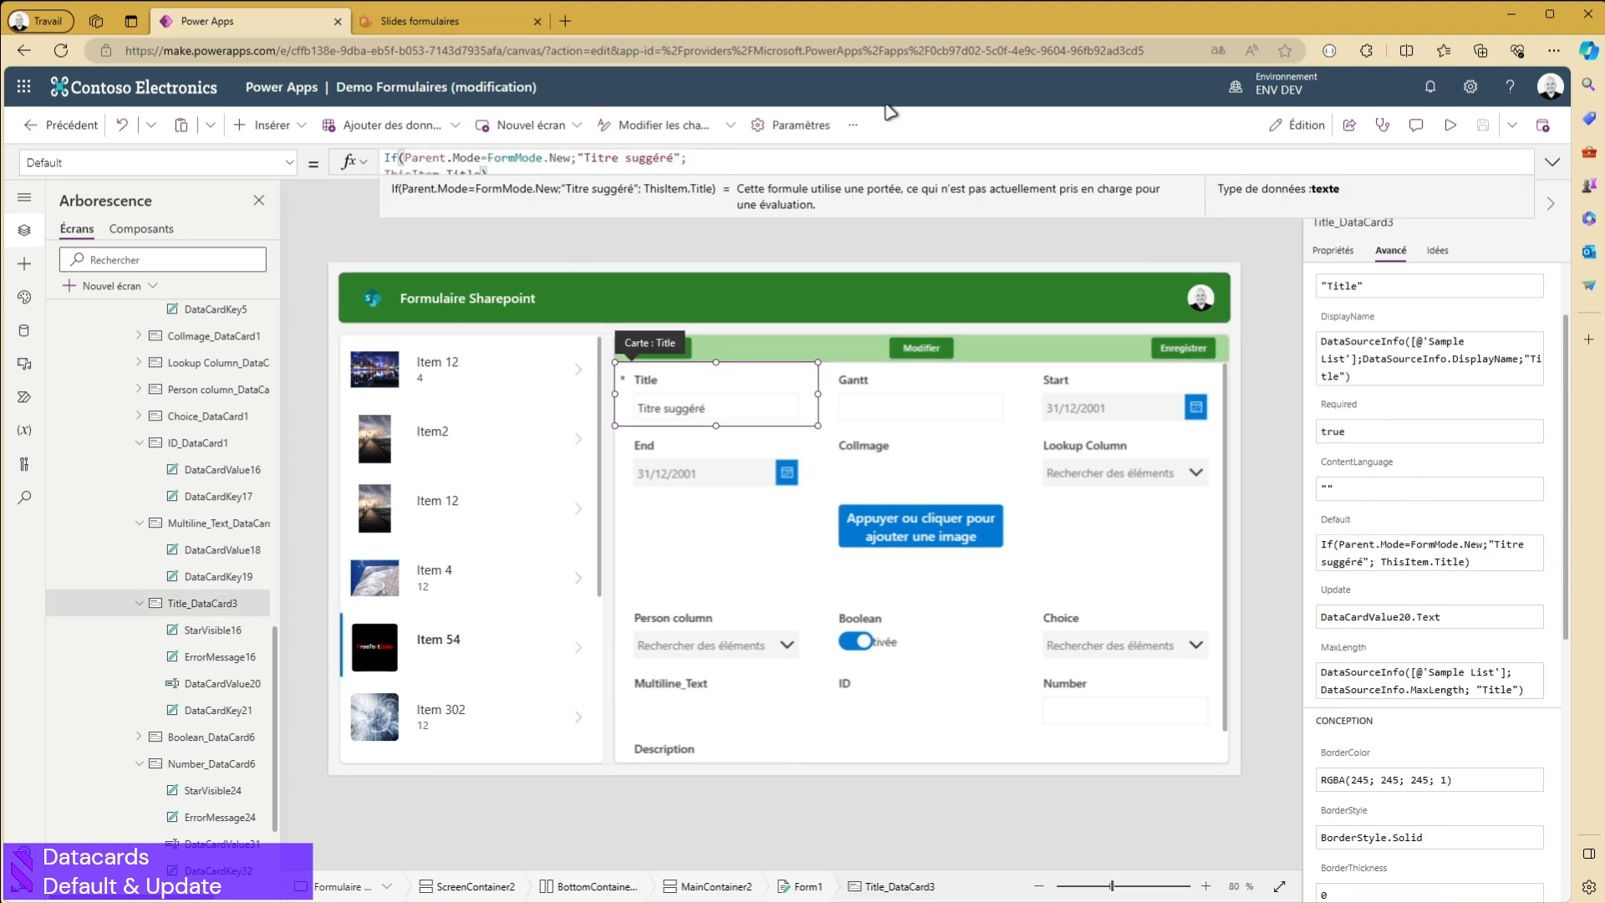
click(1552, 162)
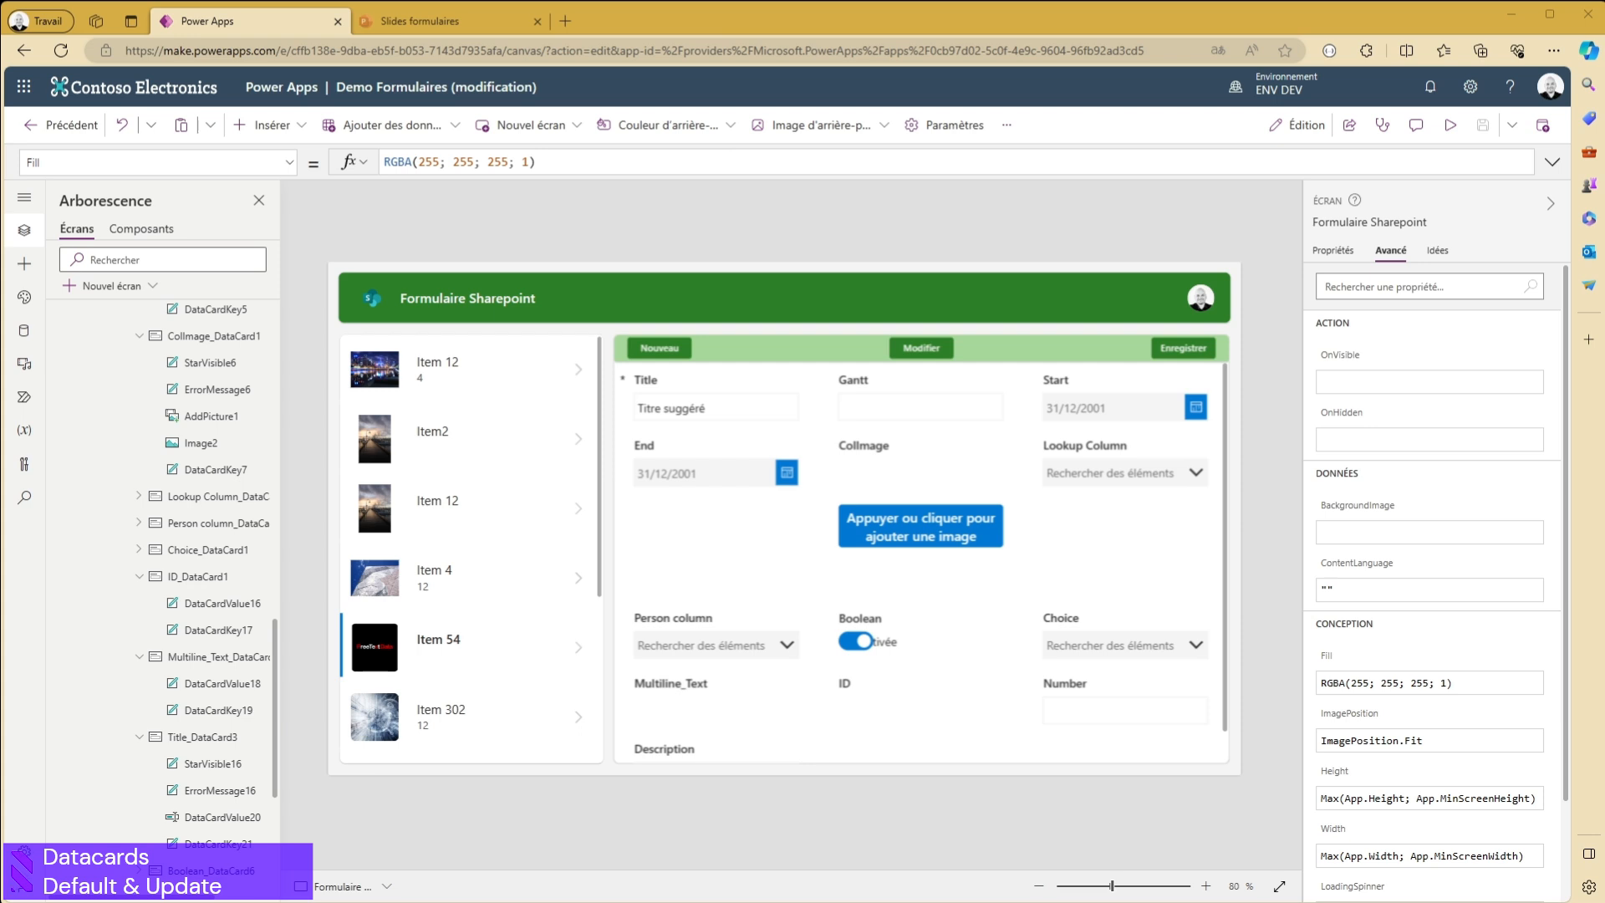
- Select the Start date card on the form and unlock its properties for editing
scroll(1430, 586, down, 1)
scroll(1430, 585, up, 1)
click(1114, 408)
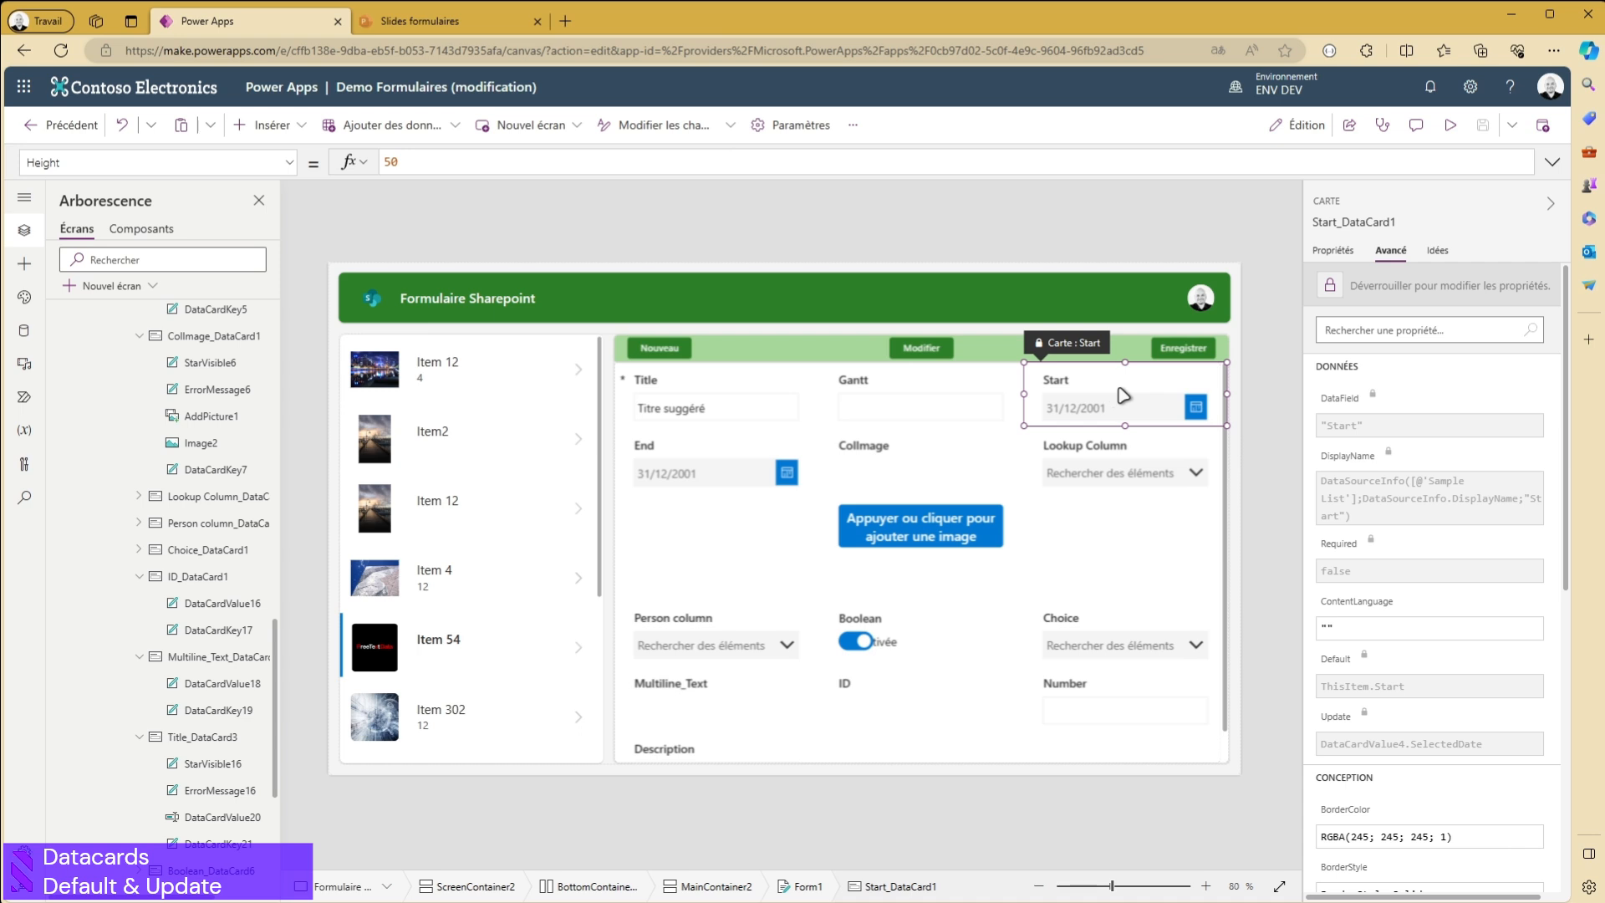
click(1123, 387)
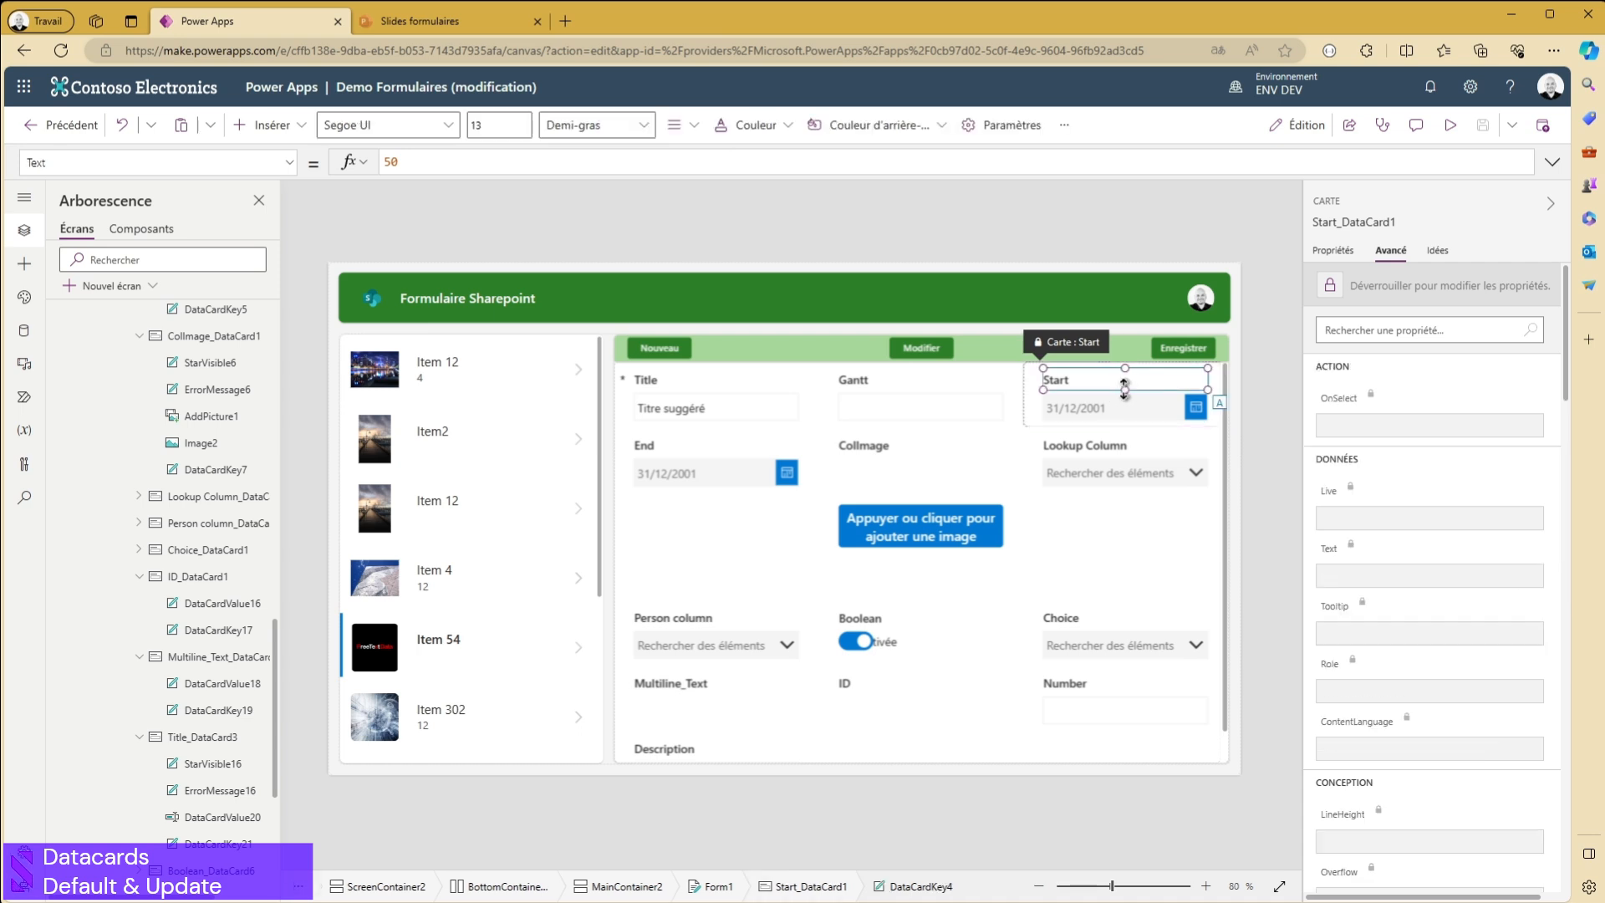
click(1219, 382)
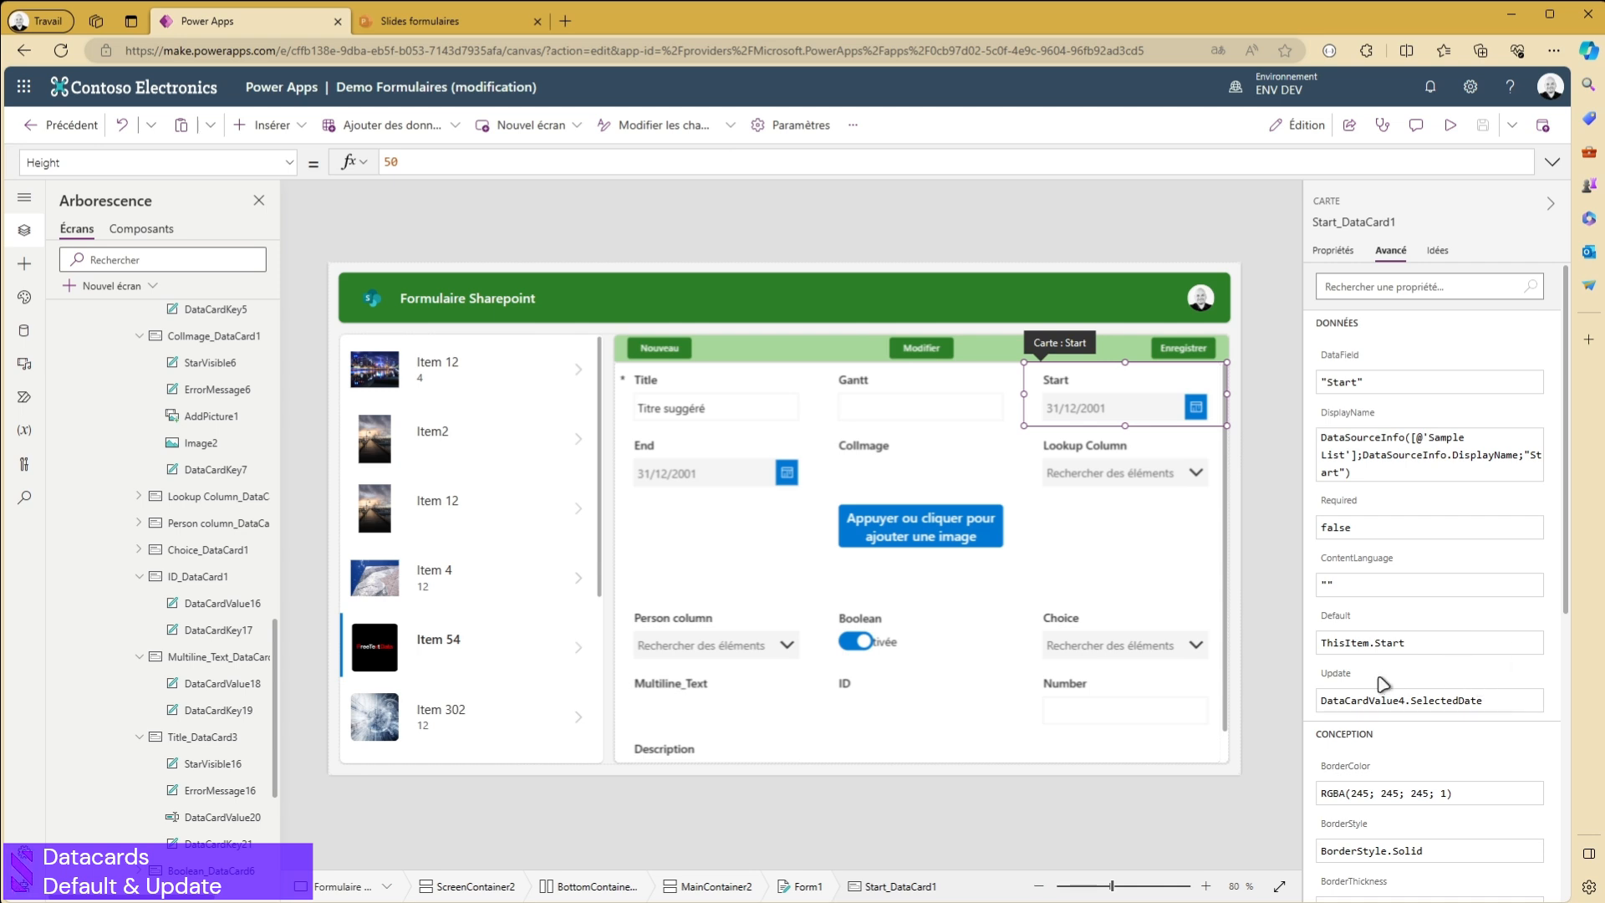
- Begin an If formula in the Start card's Update property with the condition Parent.Mode=FormMode.New, ahead of the existing expression
click(1338, 674)
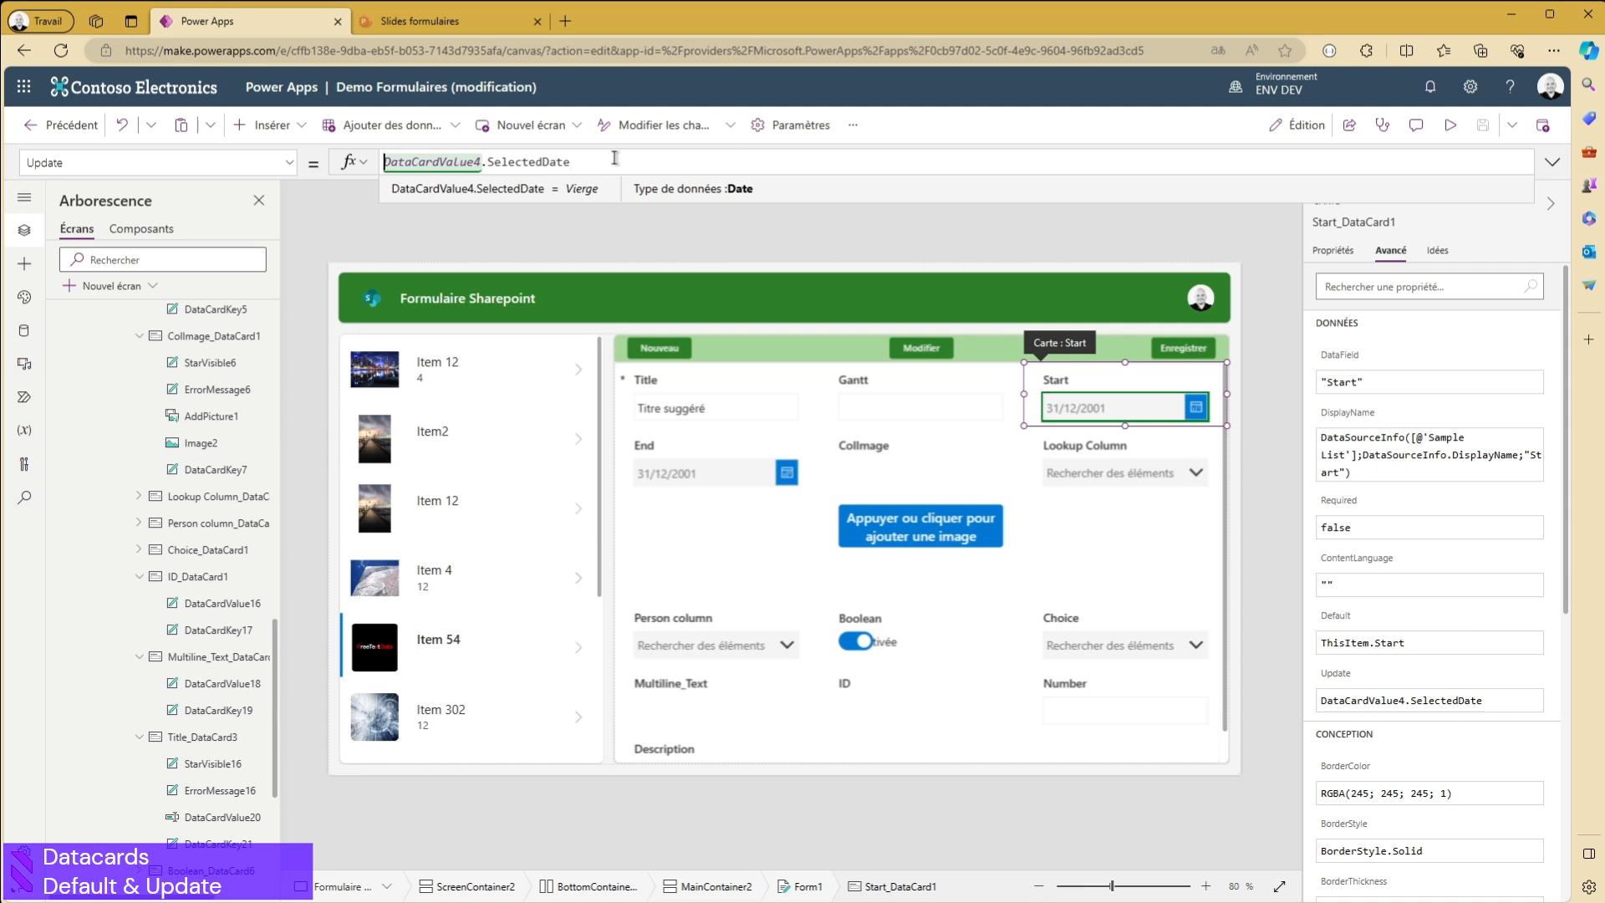
key(shift+Return)
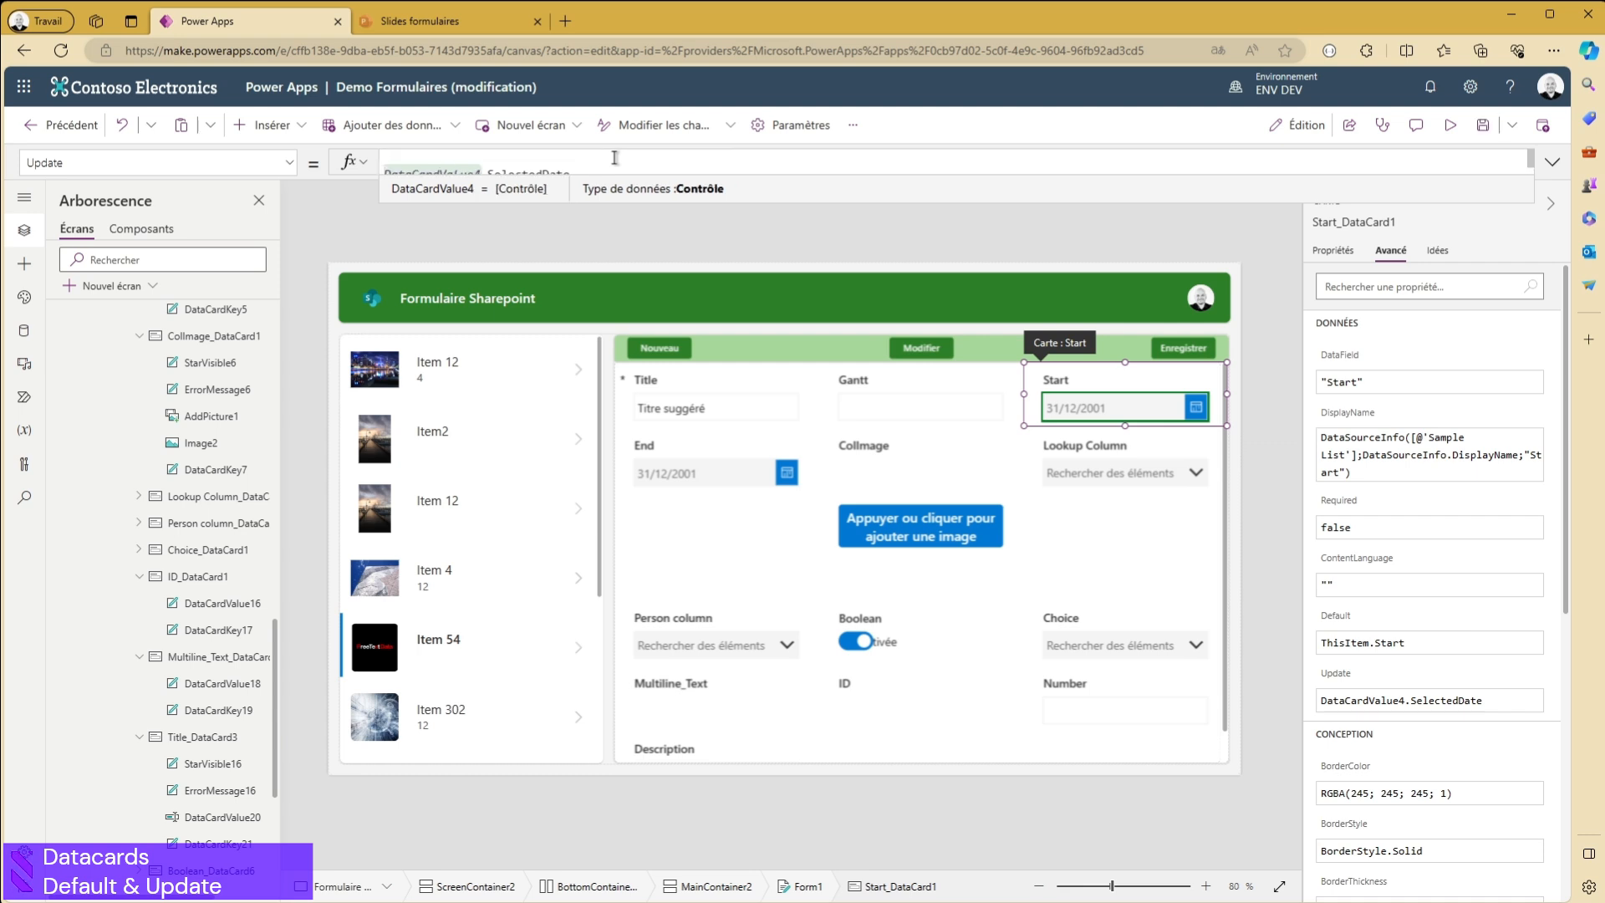
text(If()
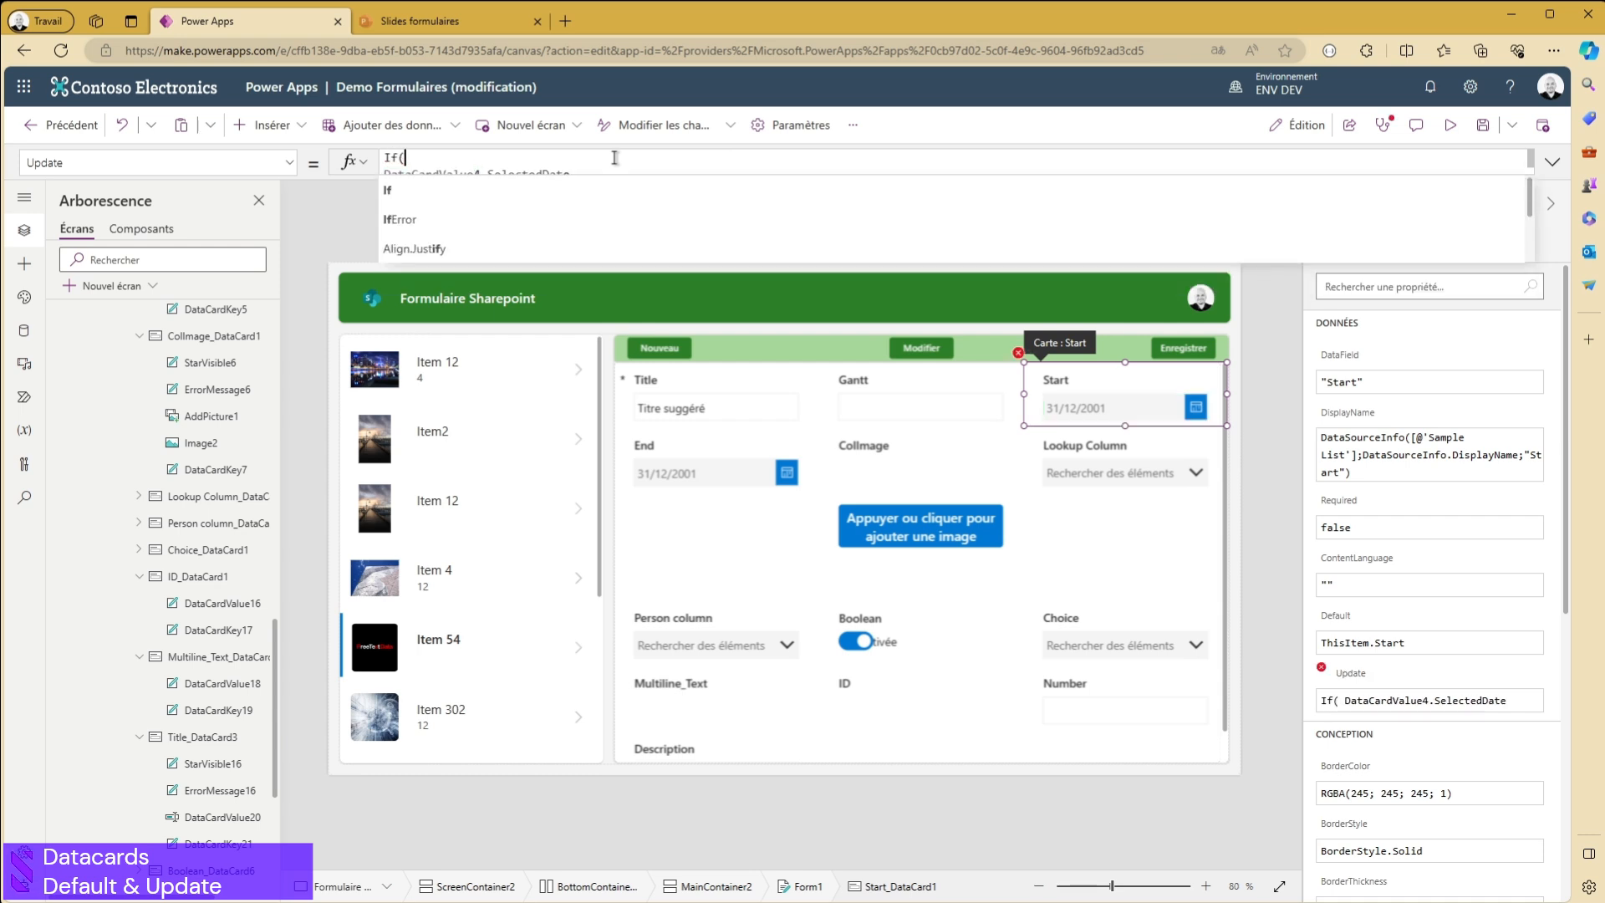
text(Pare)
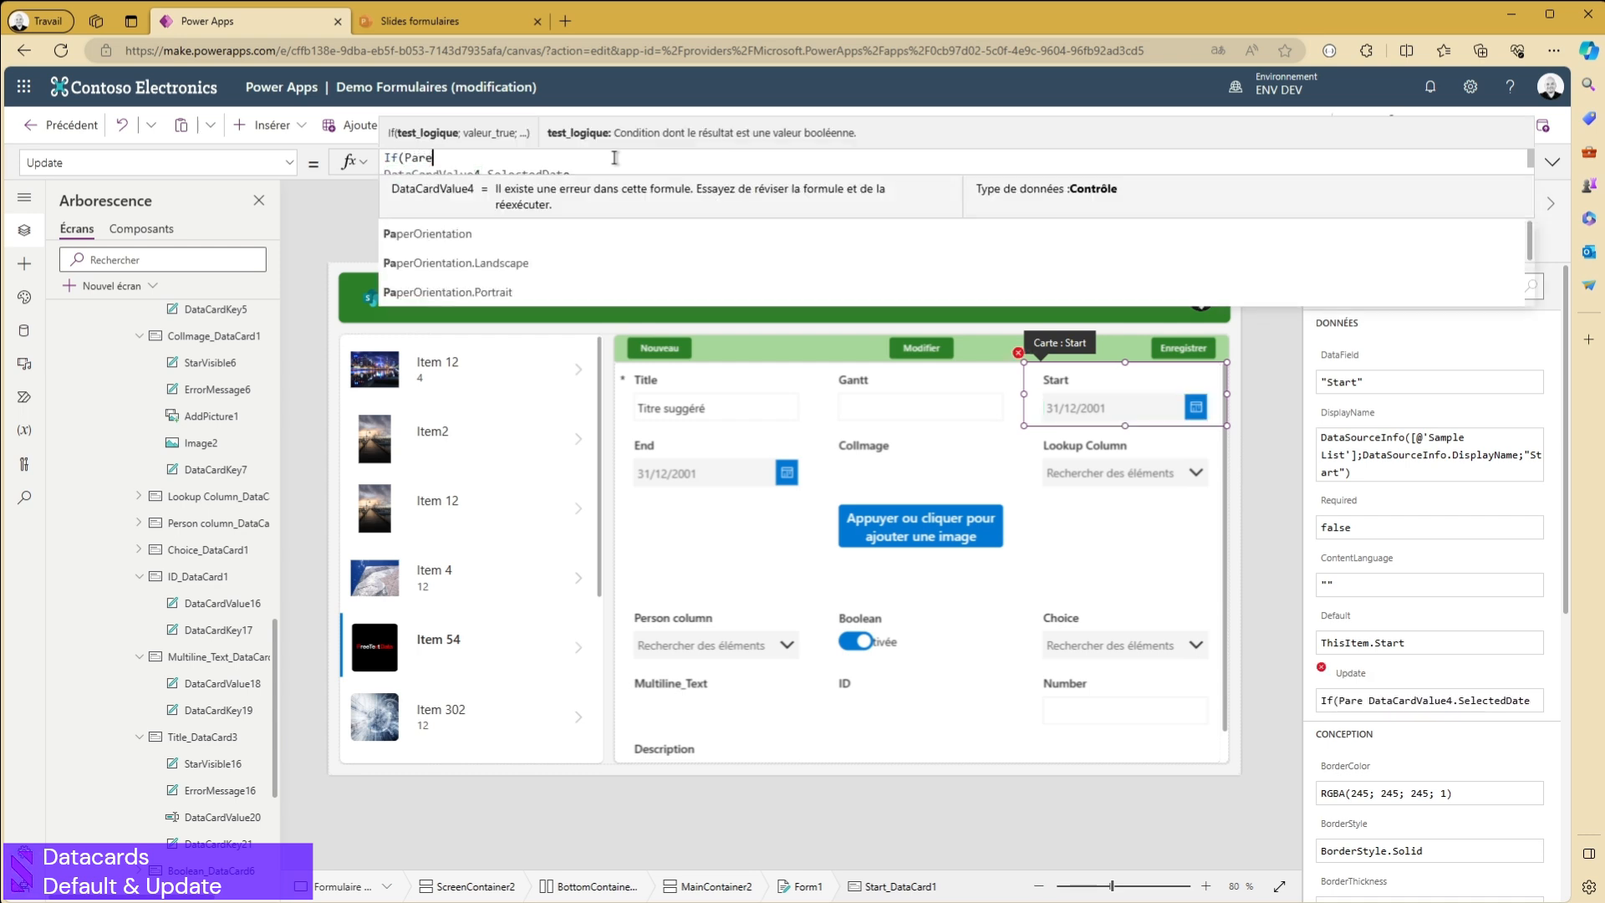
text(nt.Mode)
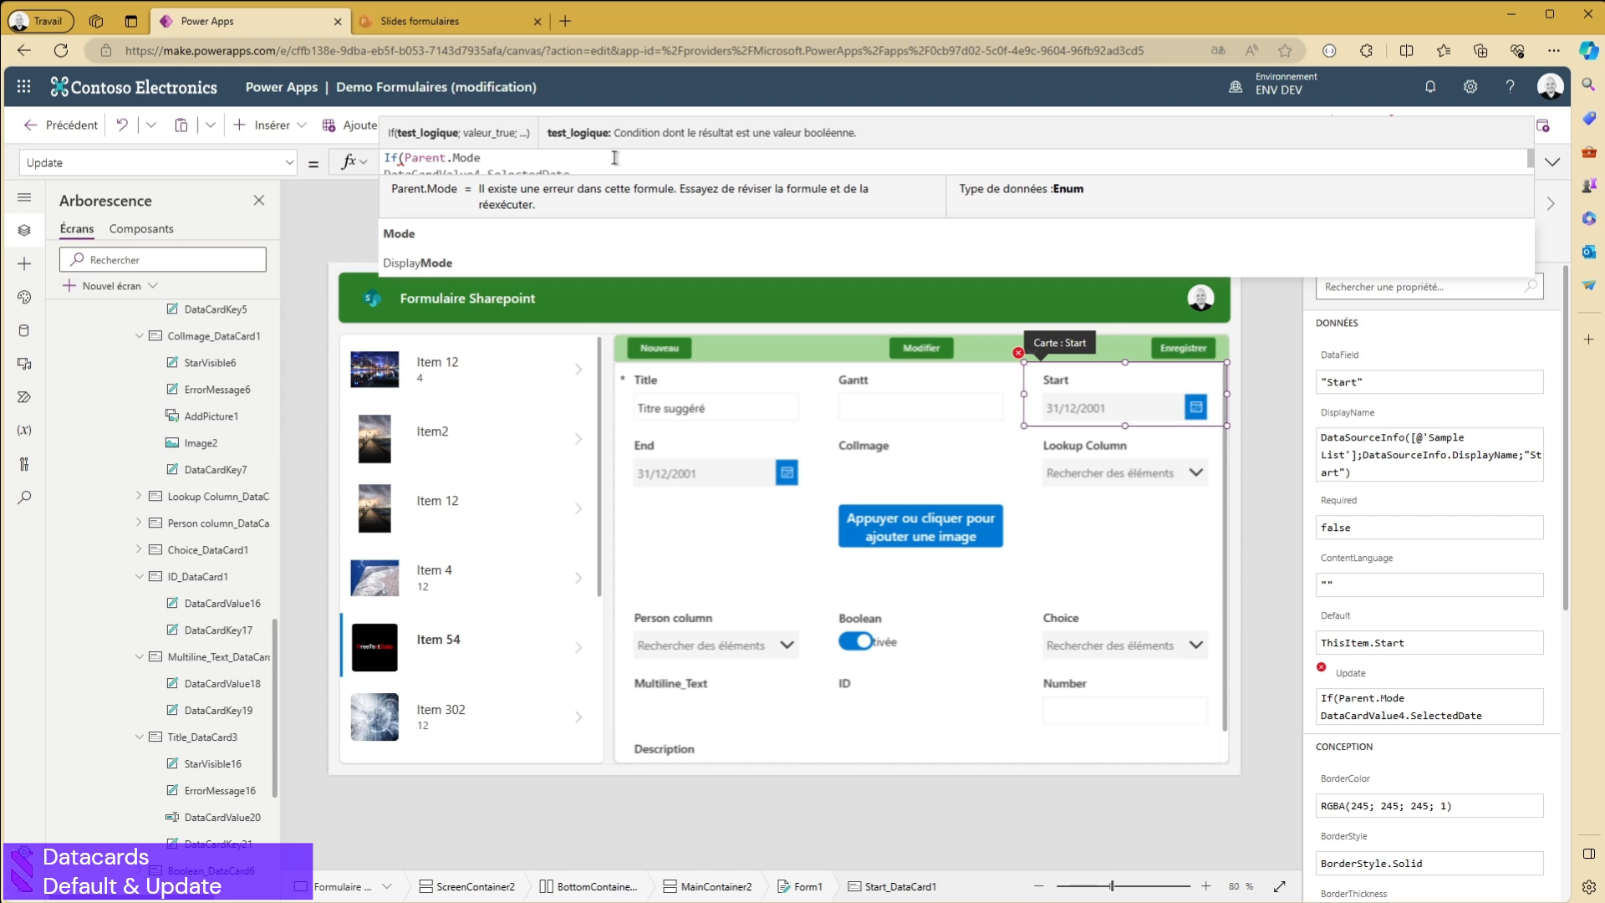
text(=Form)
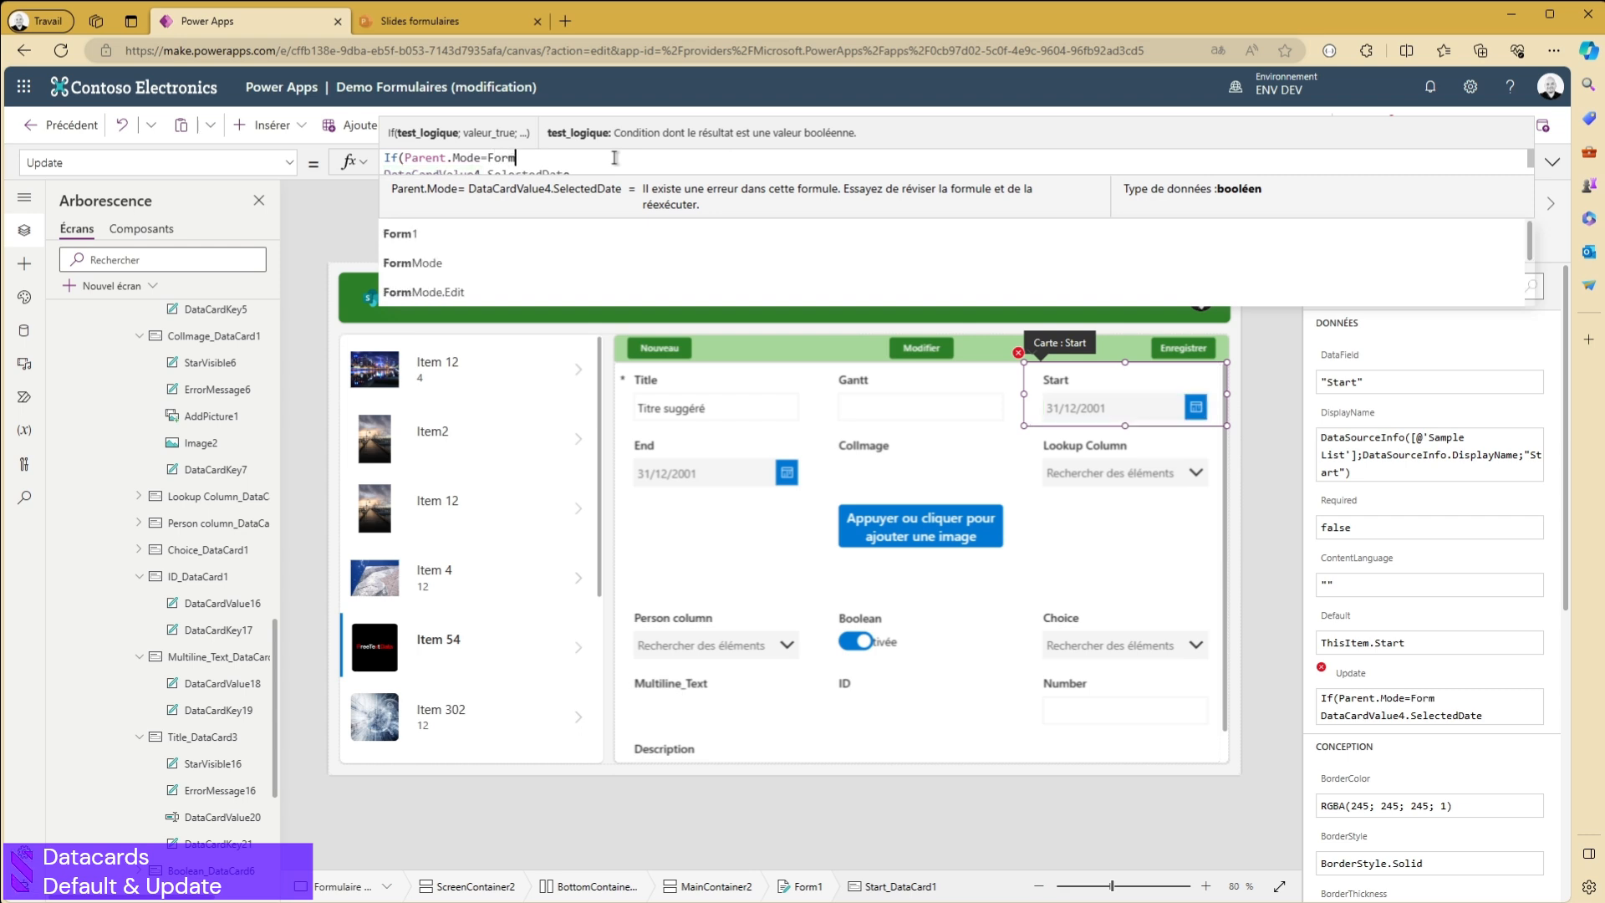
text(Mode.NEw)
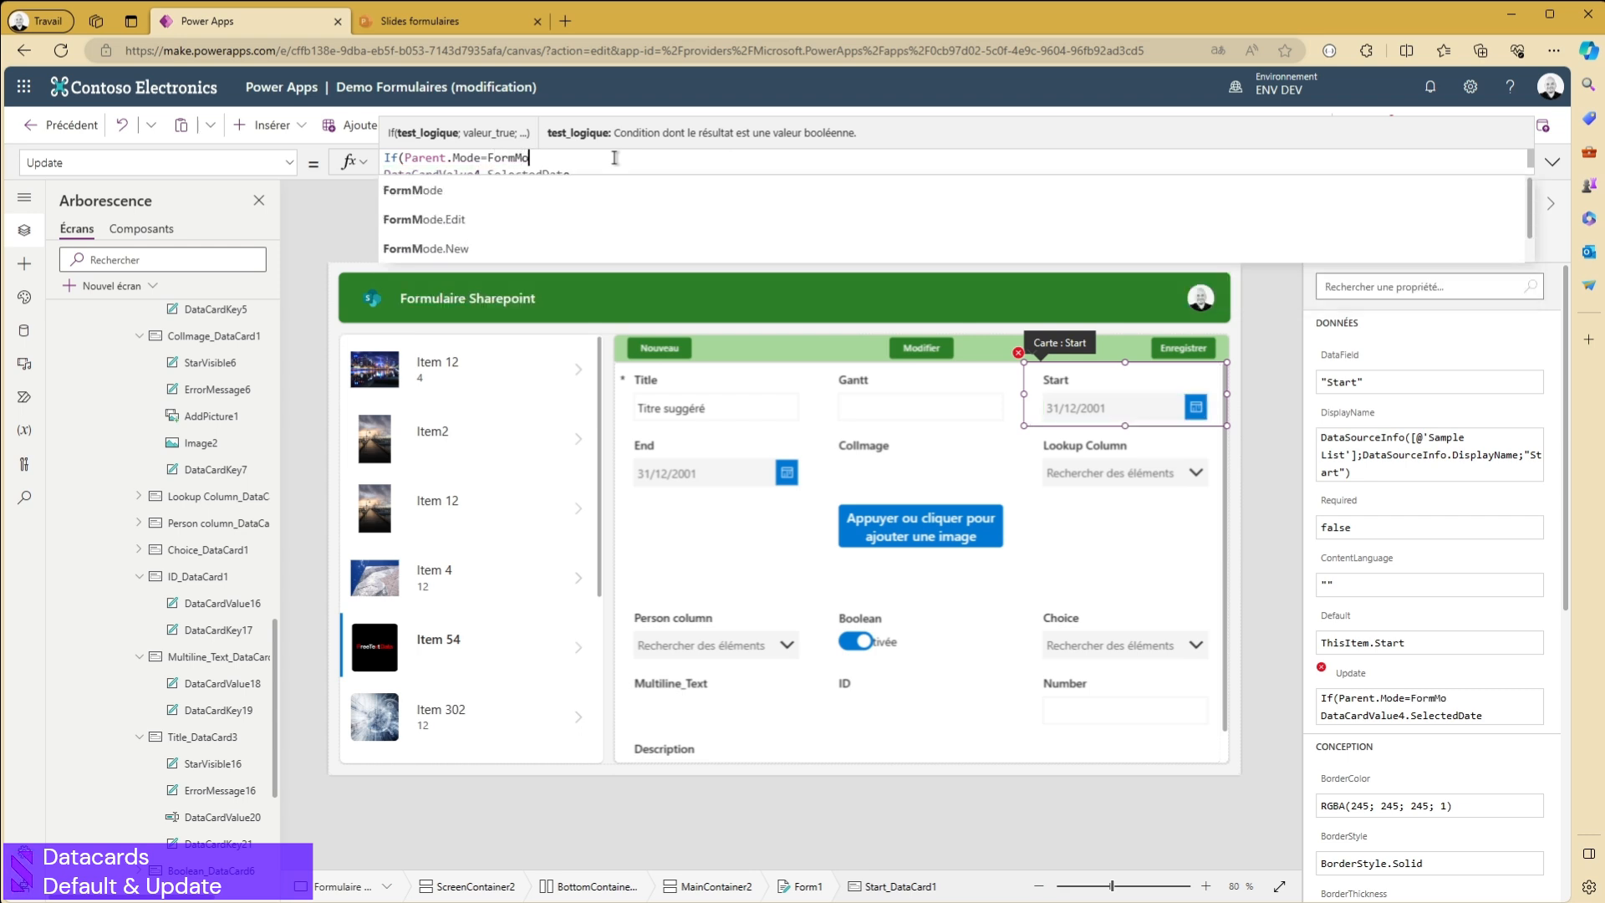
key(BackSpace)
key(BackSpace)
key(Down)
key(Tab)
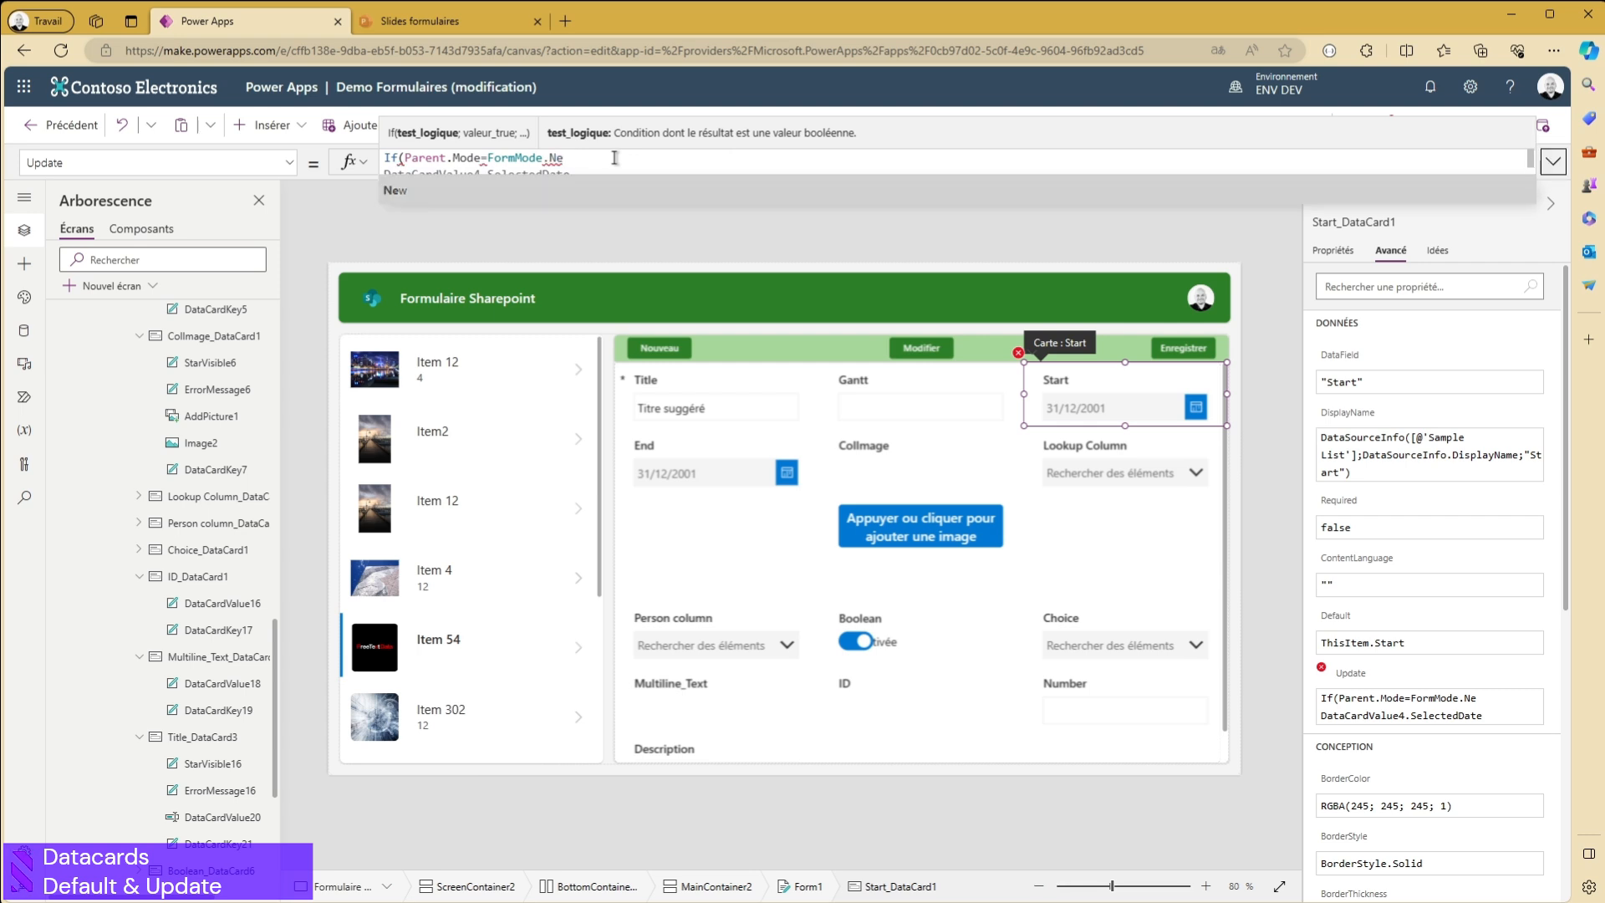
click(581, 187)
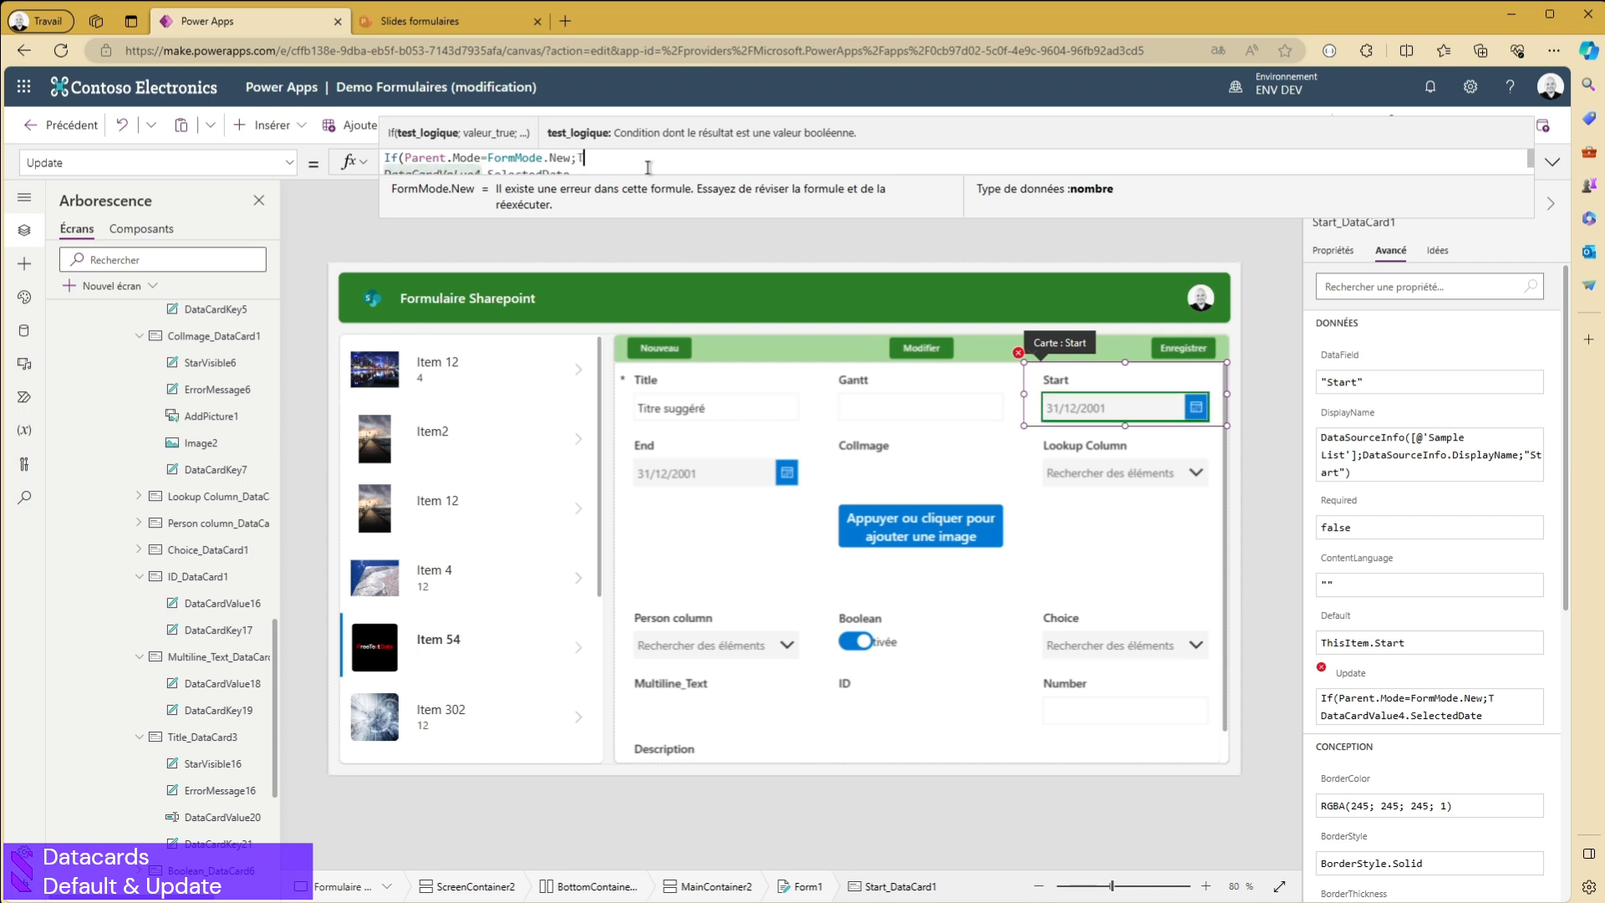
- Complete the Start card's Update formula with Today() as the true value and DataCardValue4.SelectedDate as the alternative
text(;Today();)
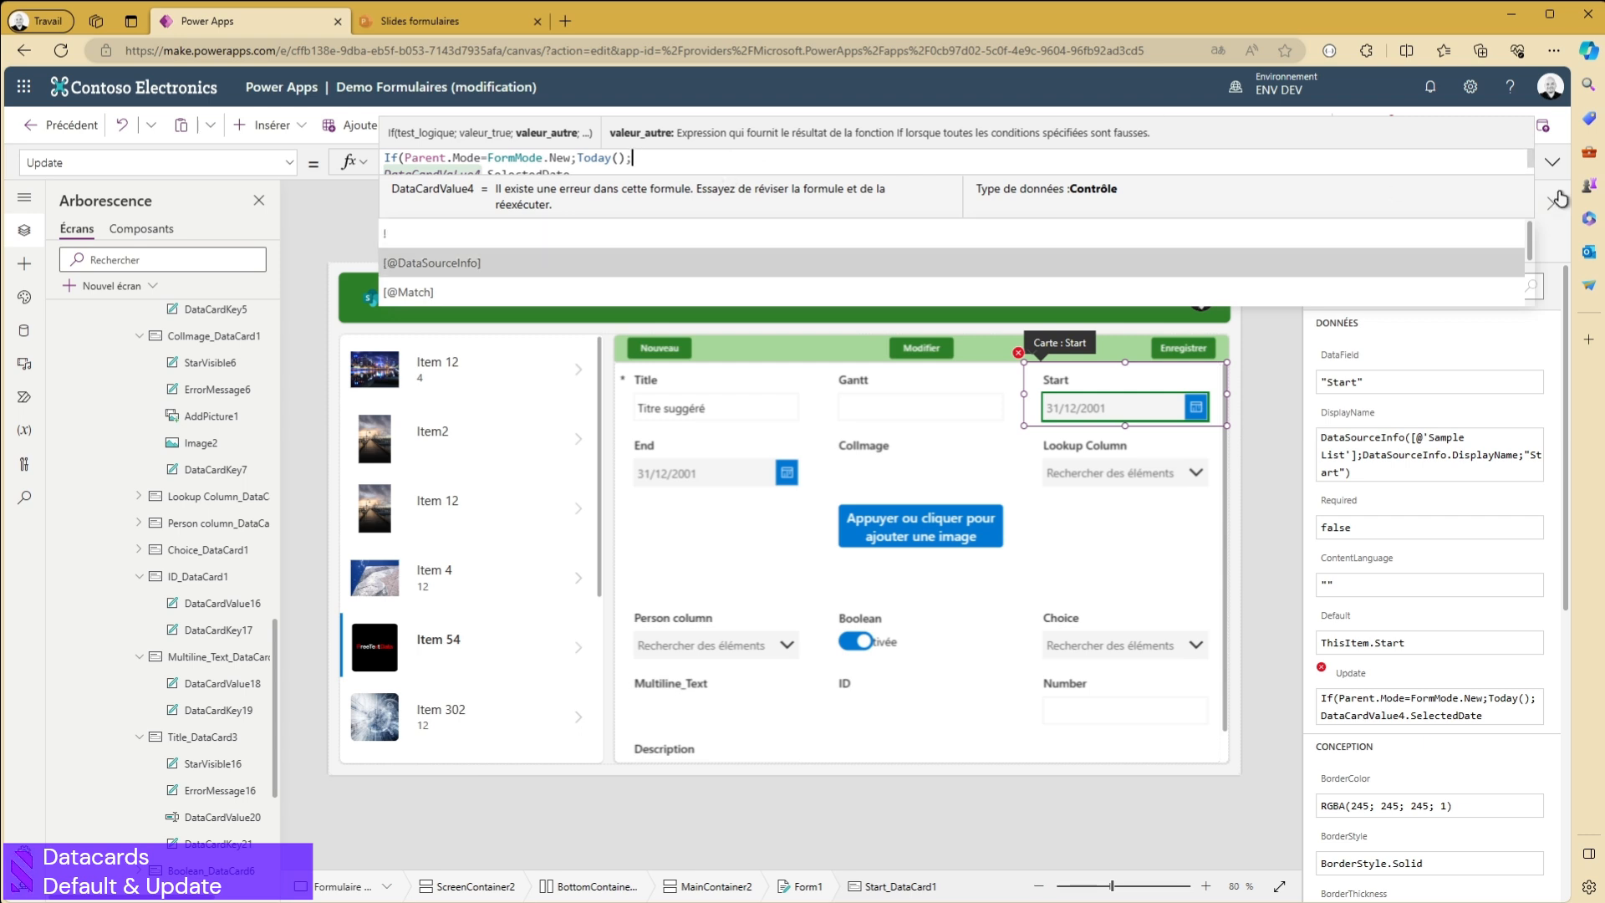
click(1553, 163)
click(650, 178)
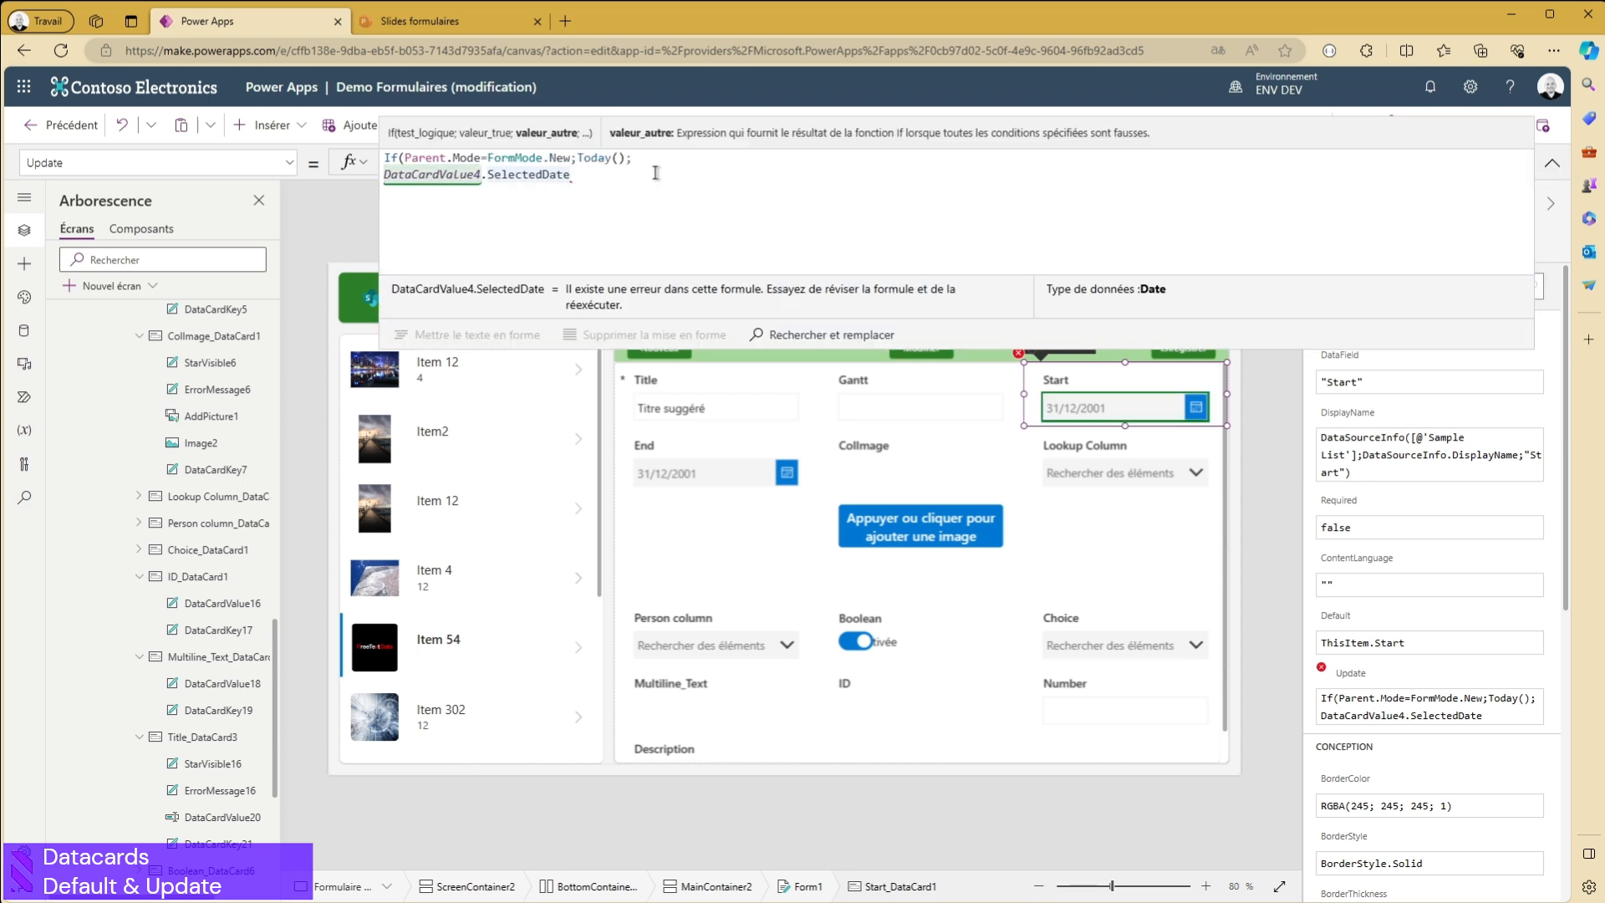
text())
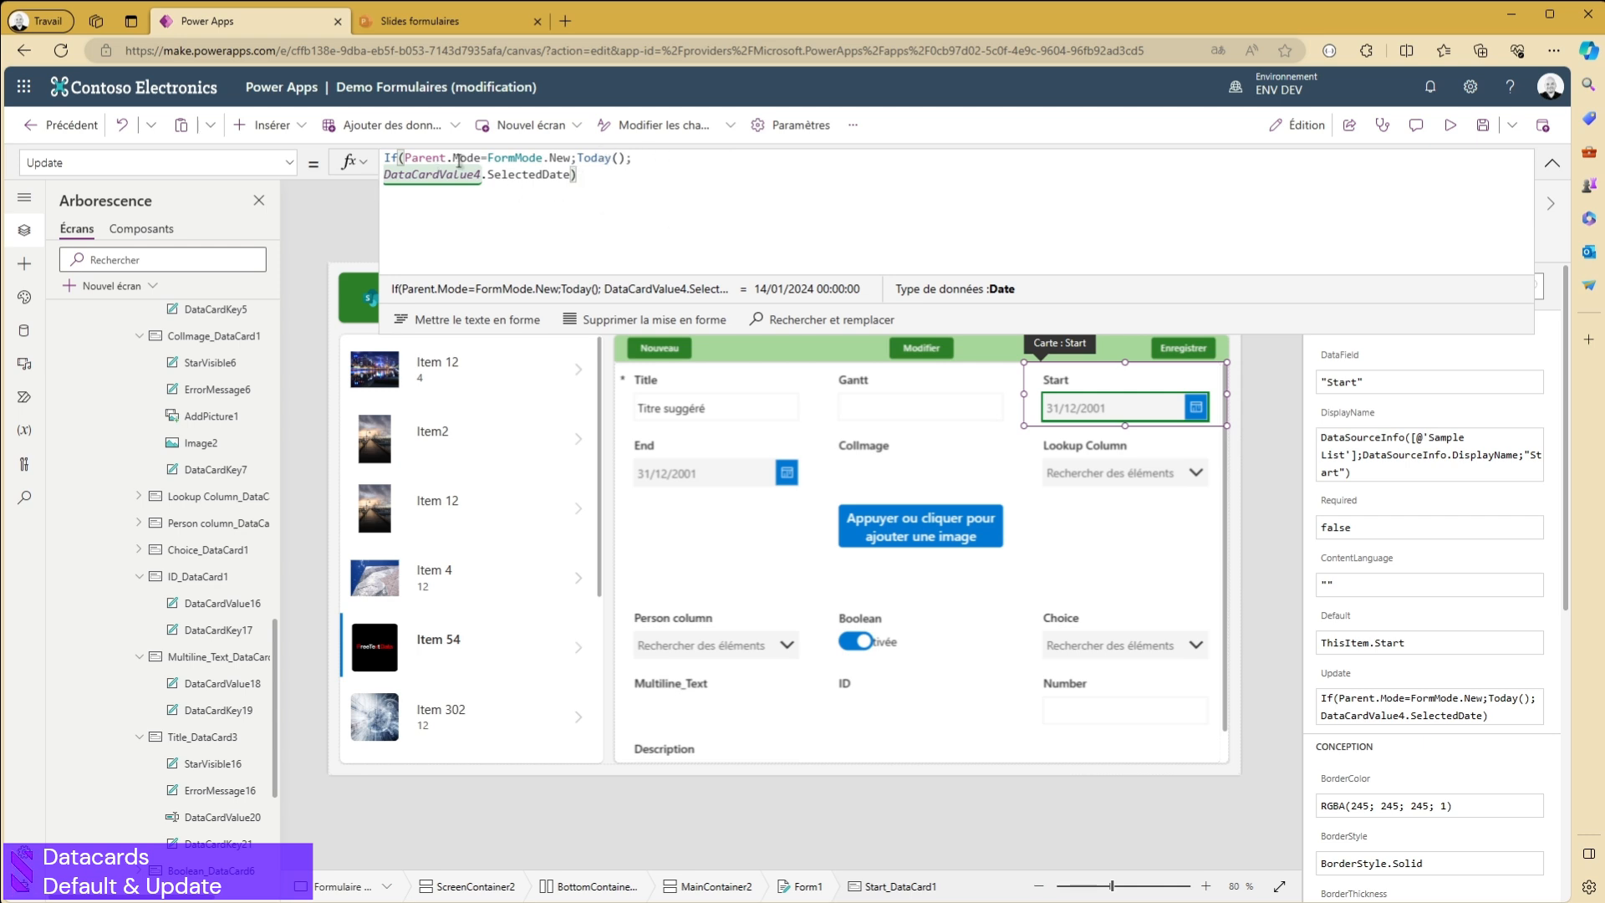
- Review the Start card's conditional Update formula, including its selected-date alternative, in the formula editor
drag(571, 176, 383, 176)
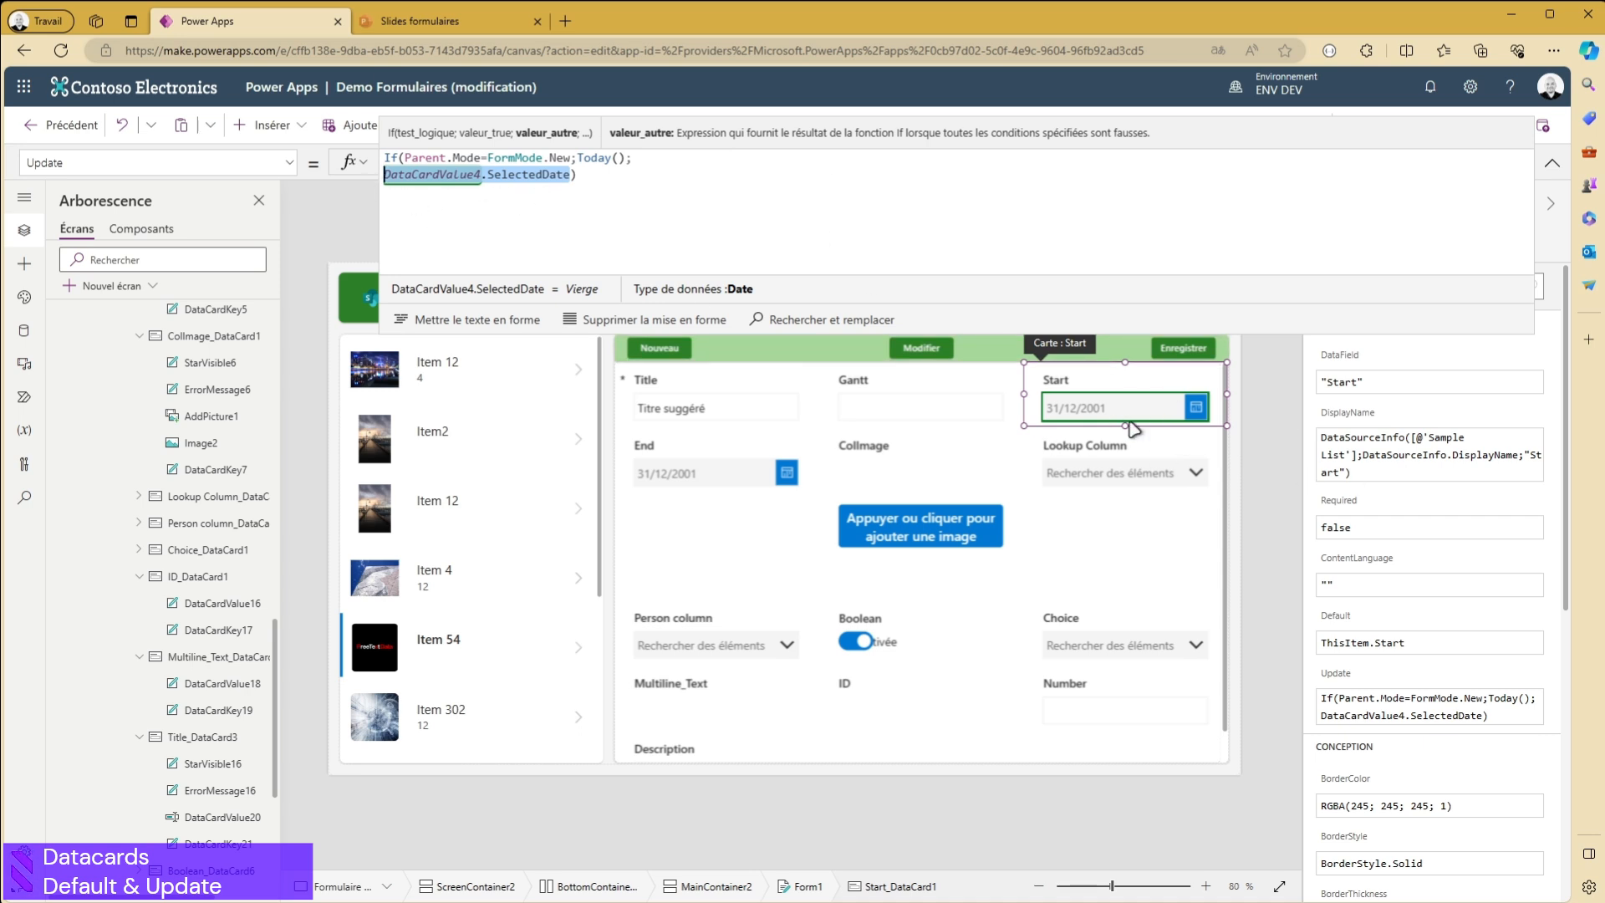
click(631, 184)
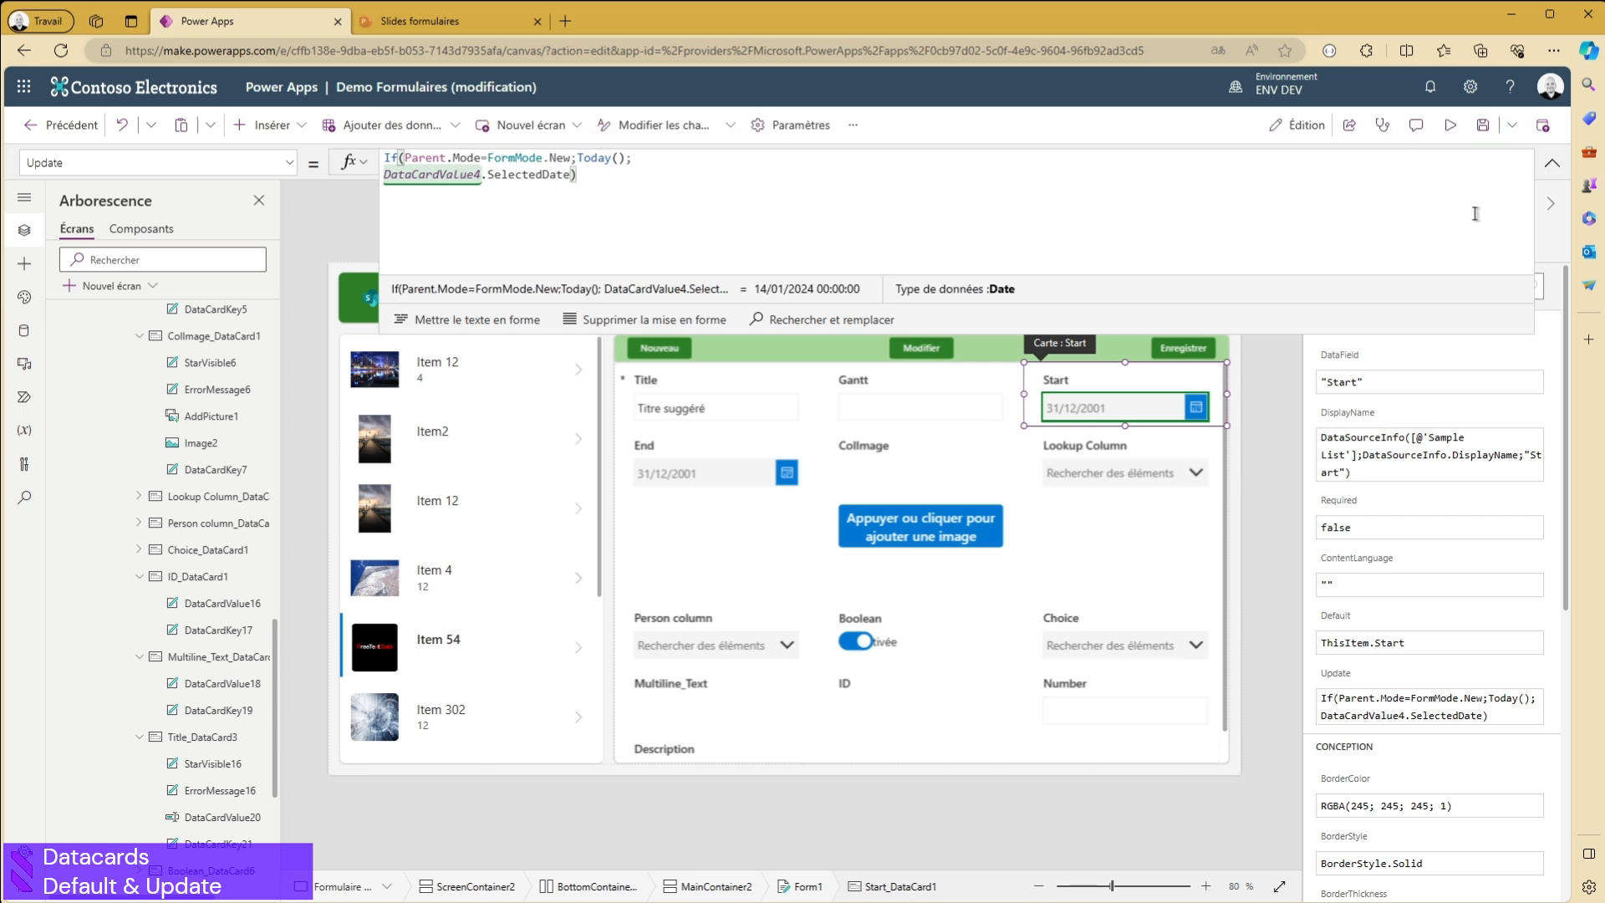
click(1553, 171)
click(1553, 162)
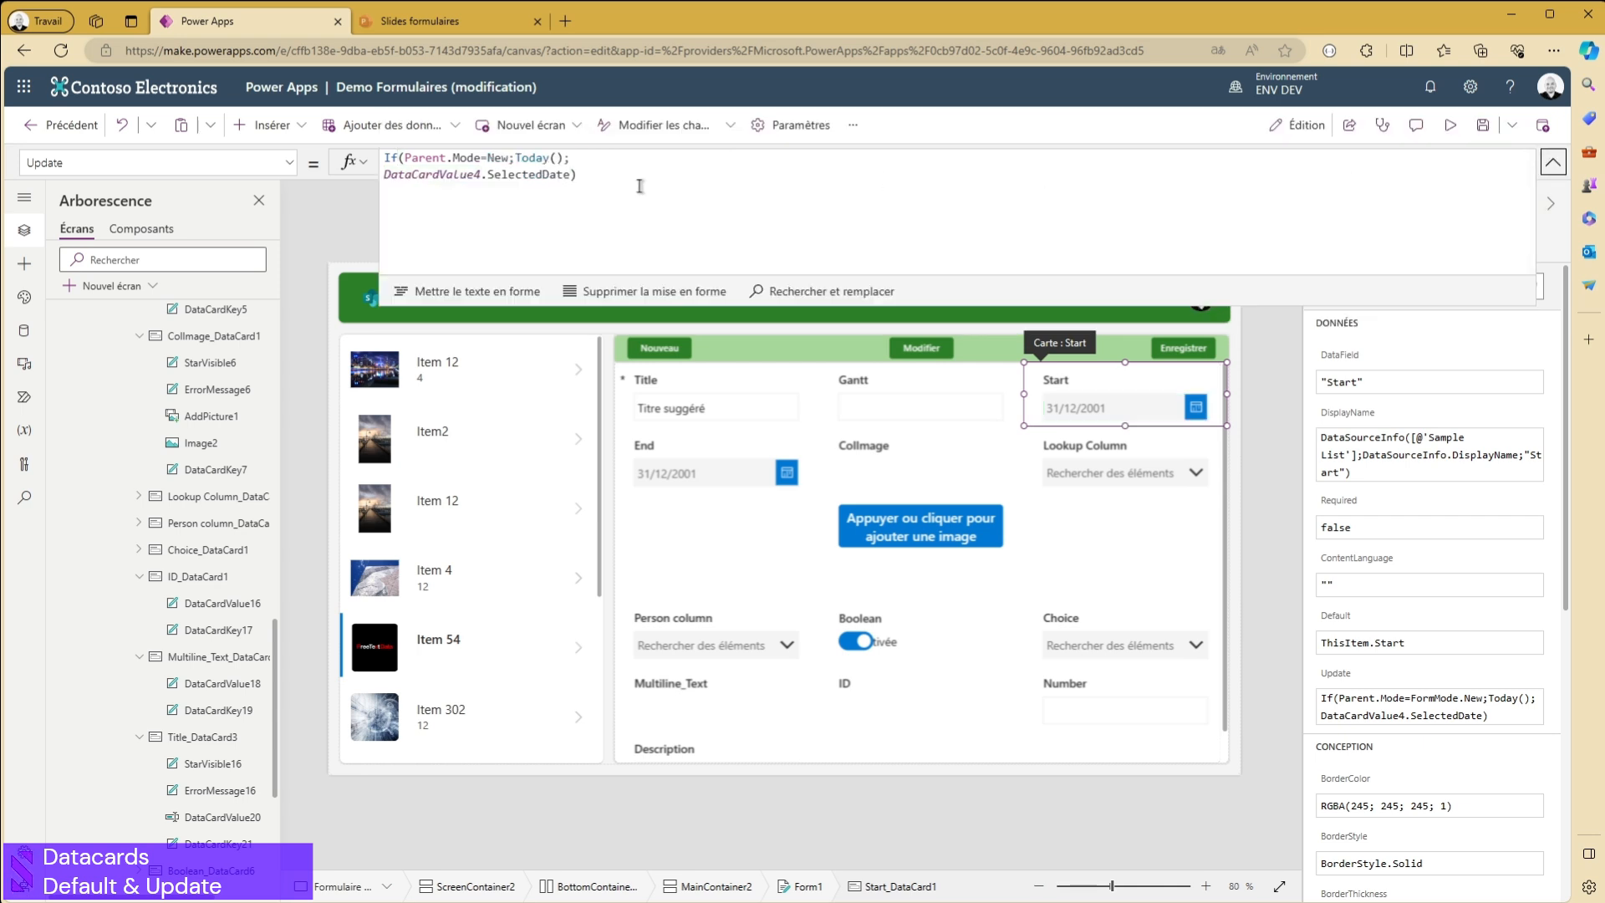
click(1553, 163)
- Replace the Start card's Visible value with a formula beginning with Parent.Mode
click(1134, 393)
click(1130, 390)
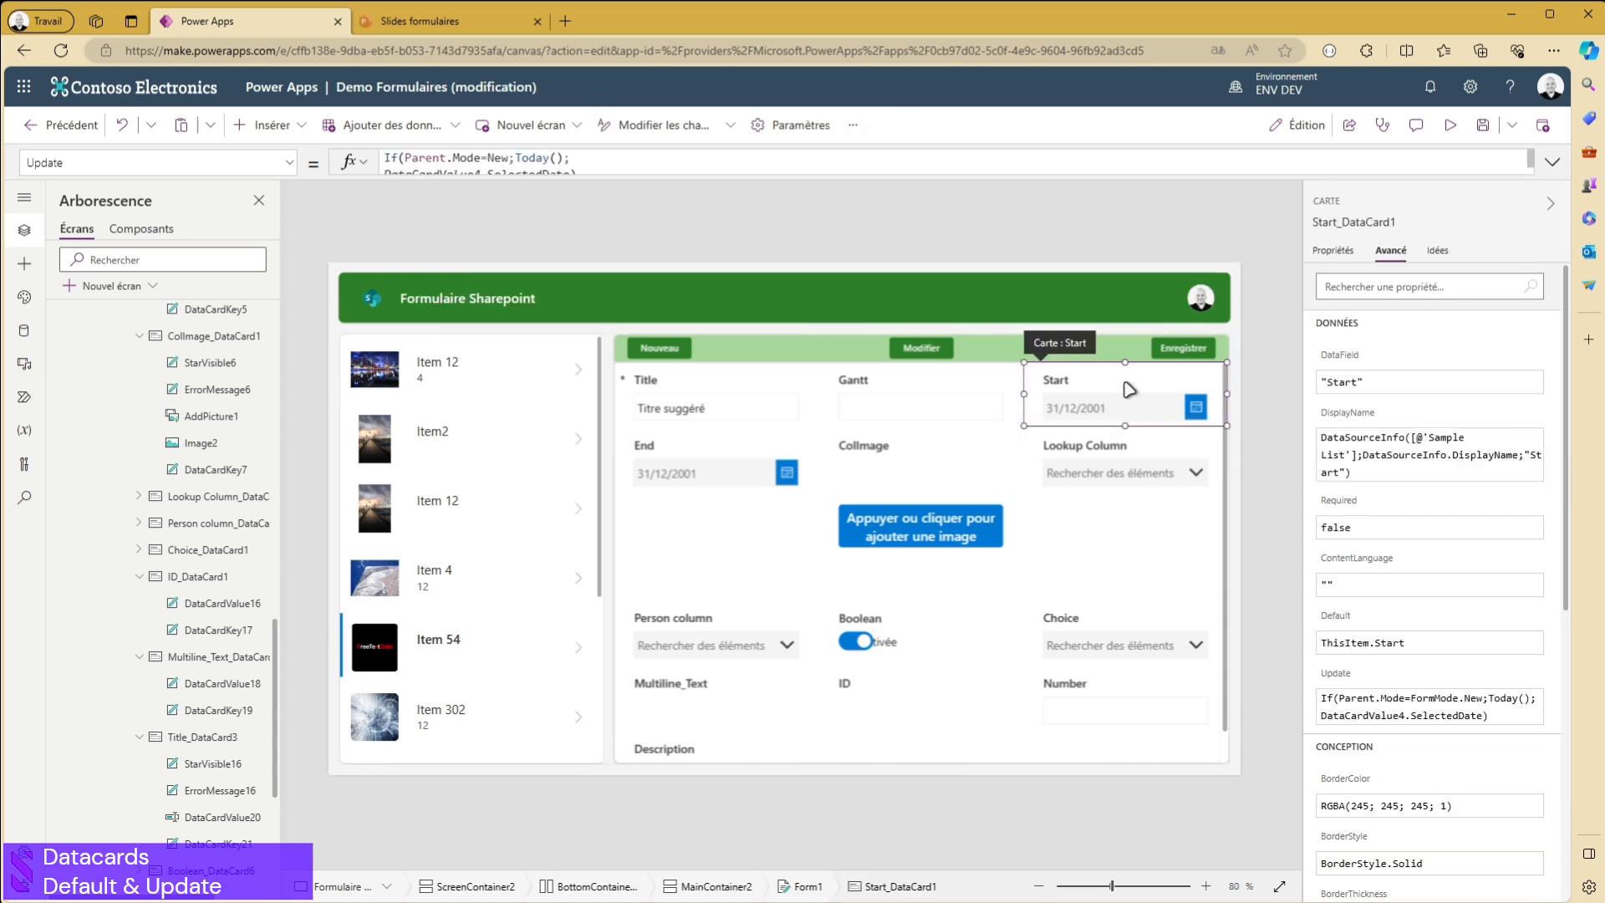
click(1336, 251)
click(1346, 525)
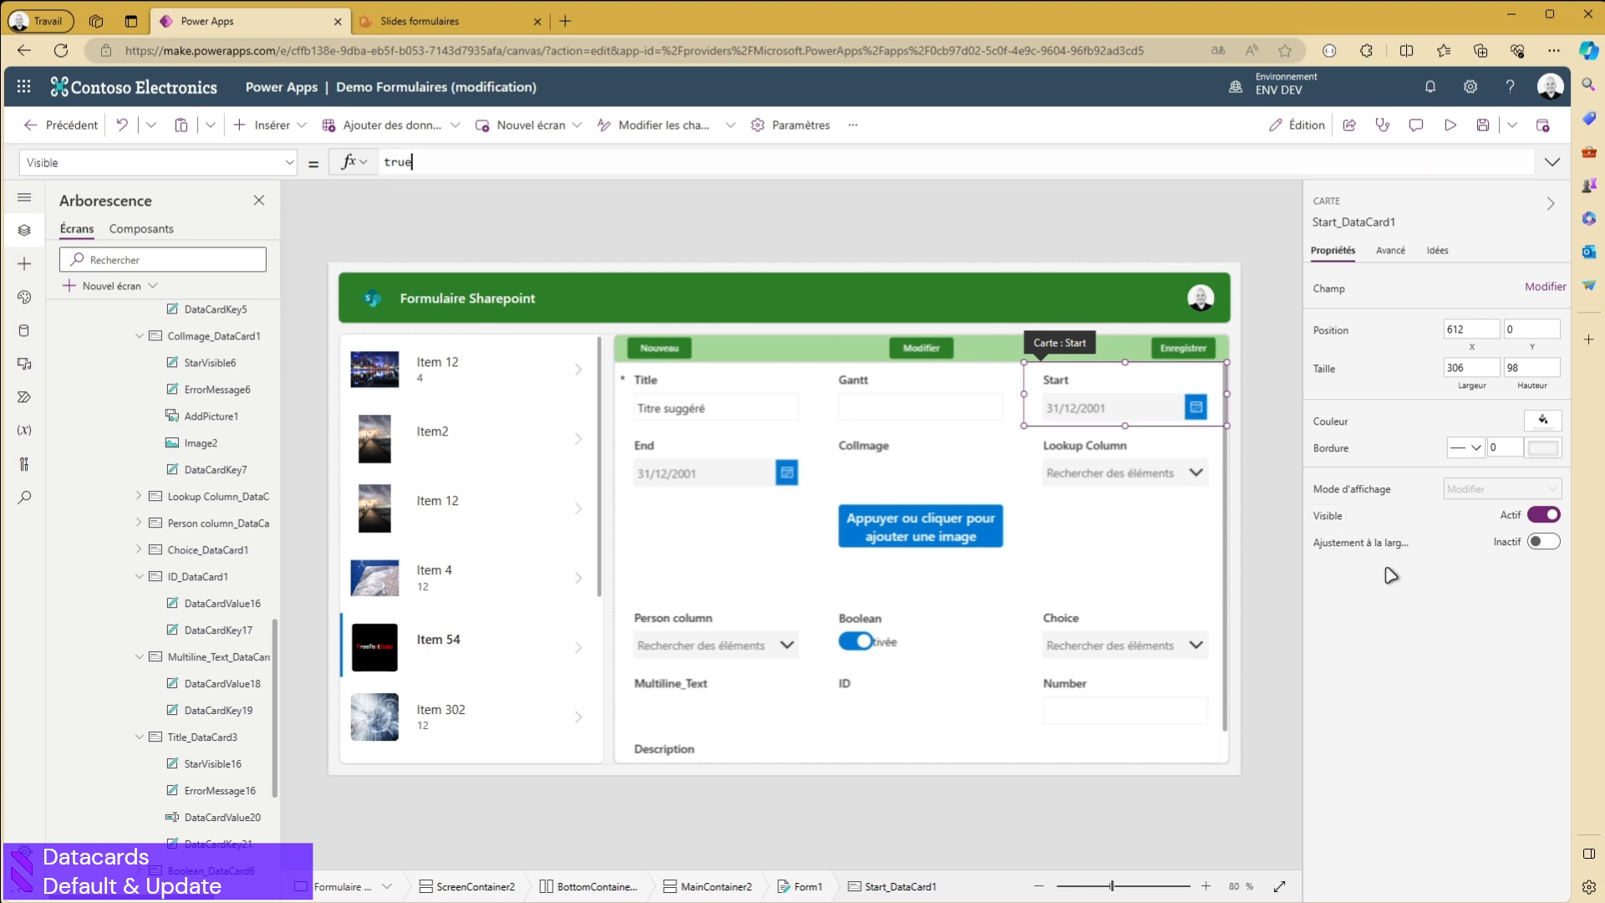
drag(422, 162, 333, 165)
text(Parent/Mod)
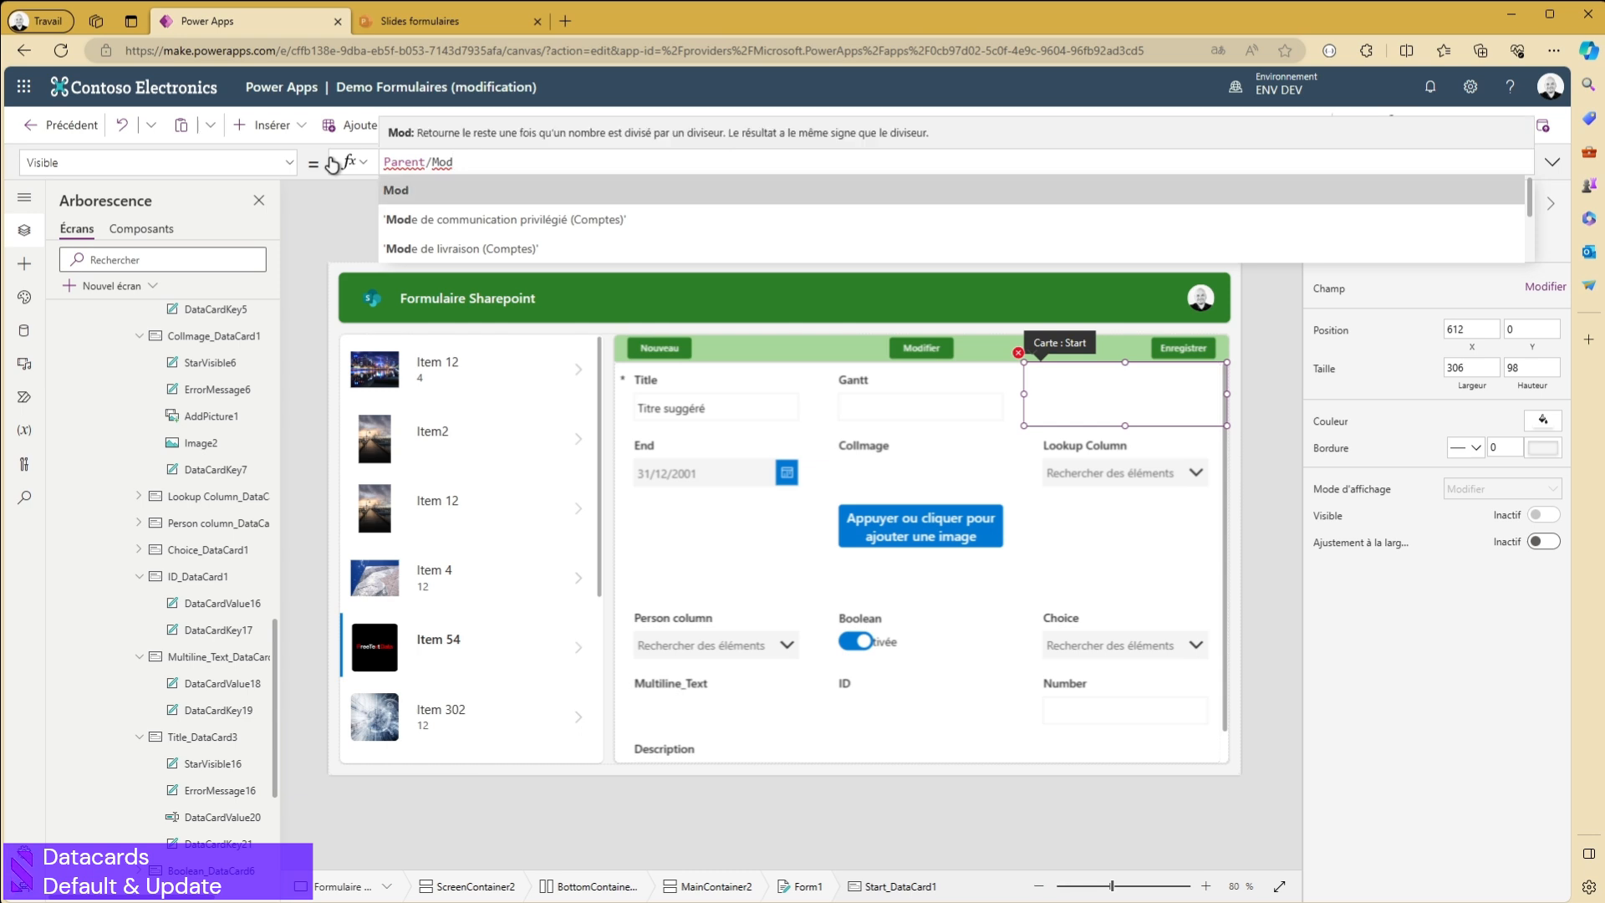
key(BackSpace)
key(BackSpace)
key(BackSpace)
key(BackSpace)
text(.Mode)
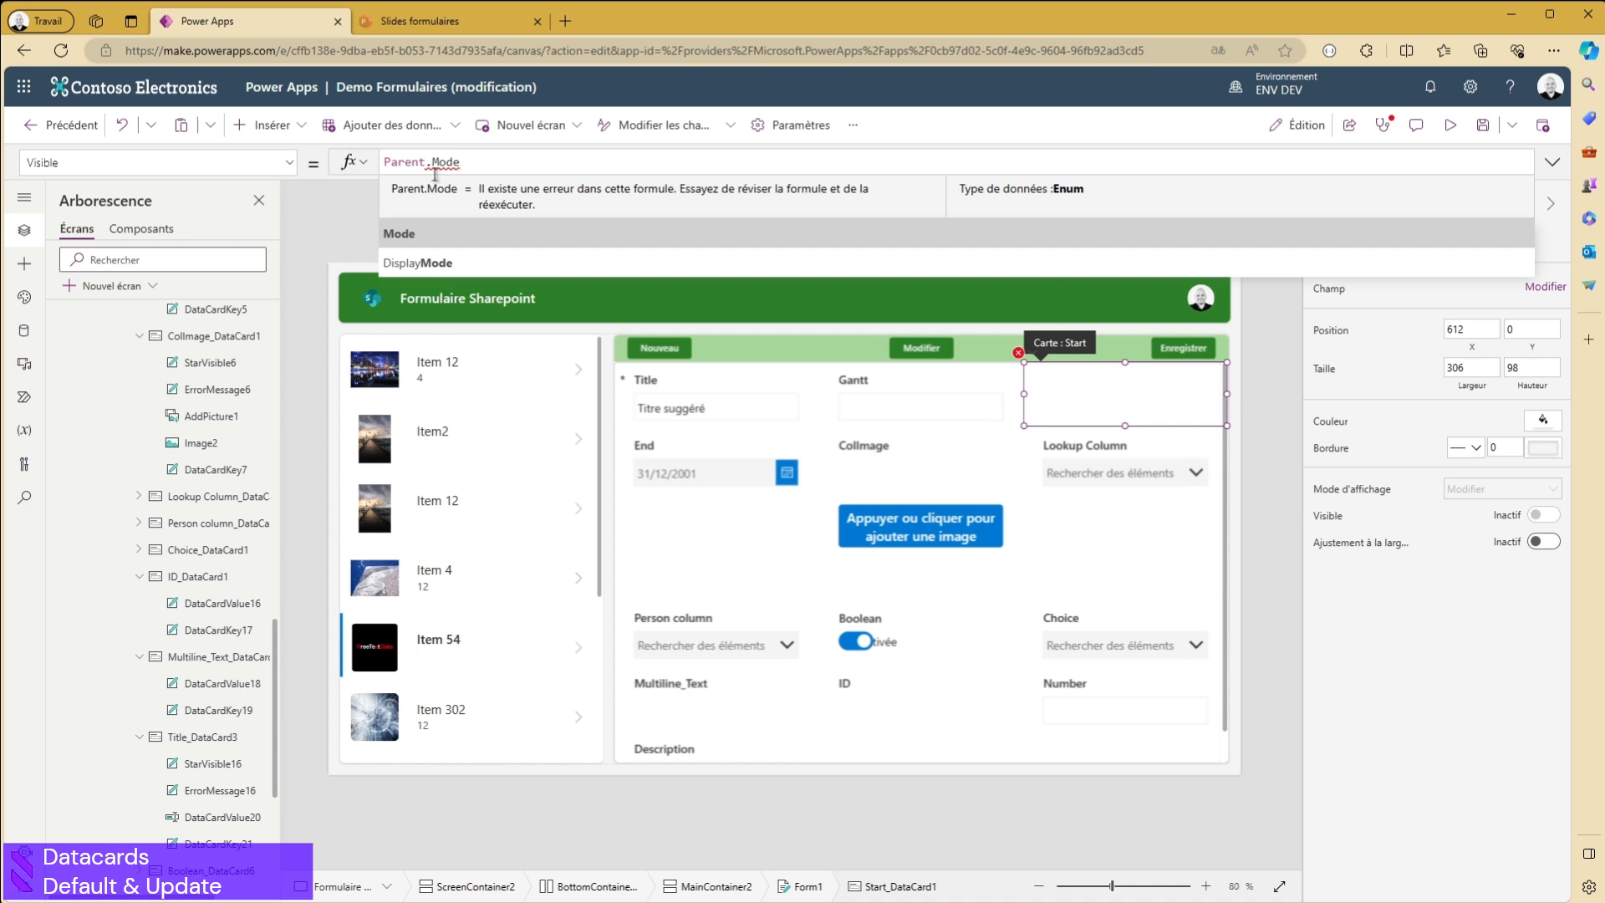
click(445, 242)
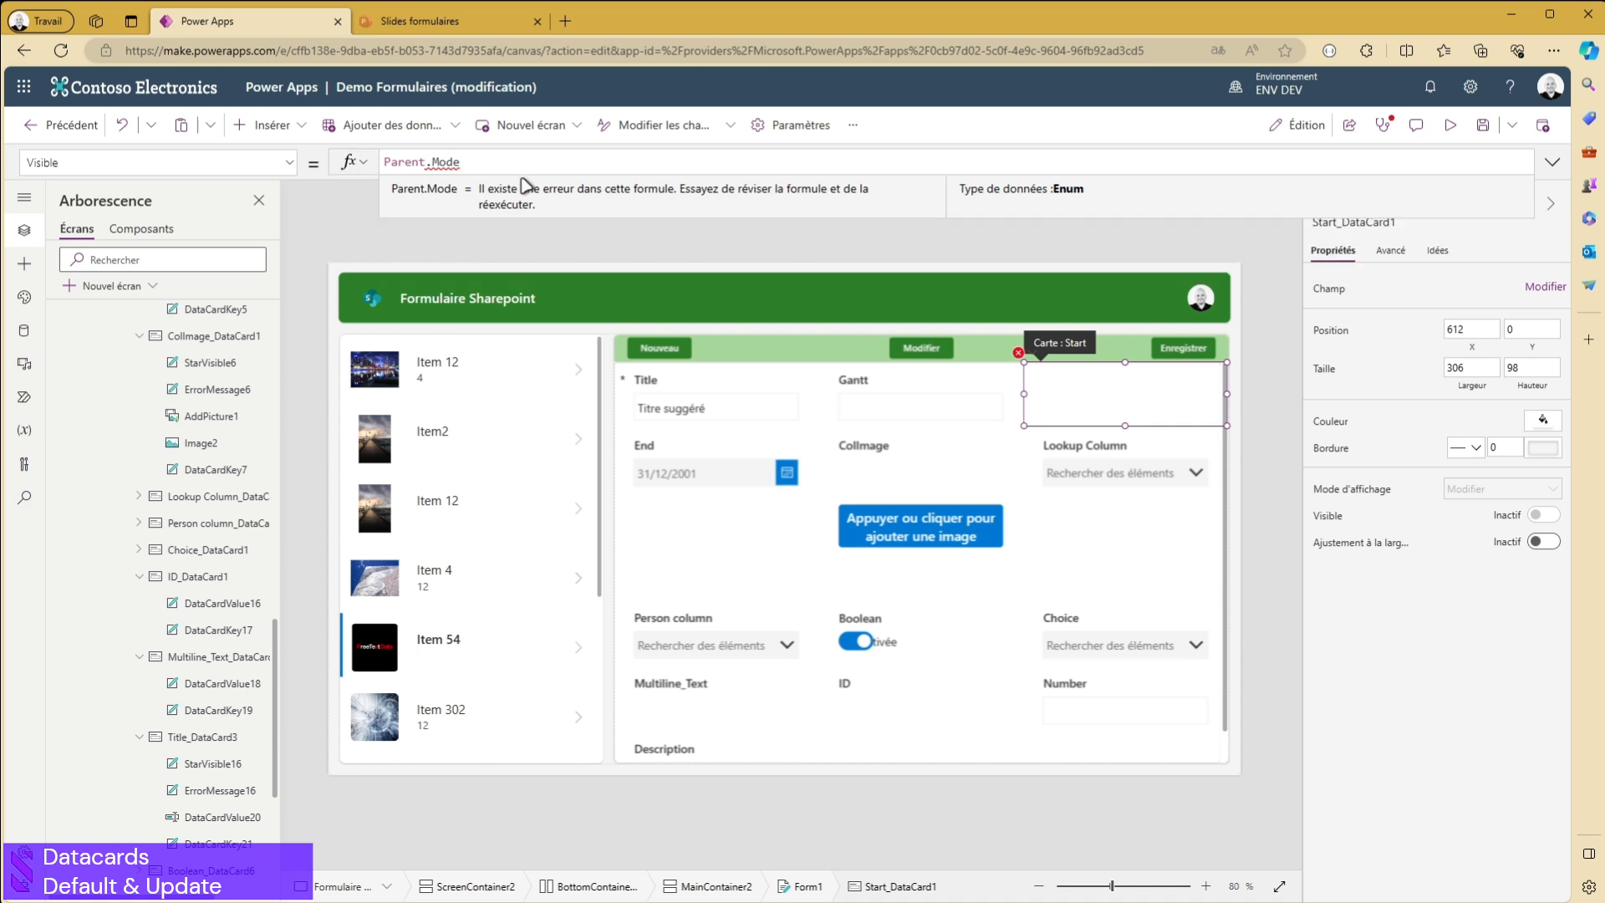
- Complete the Start card's Visible test with <> FormMode.New so the card is hidden for new records
text(<> )
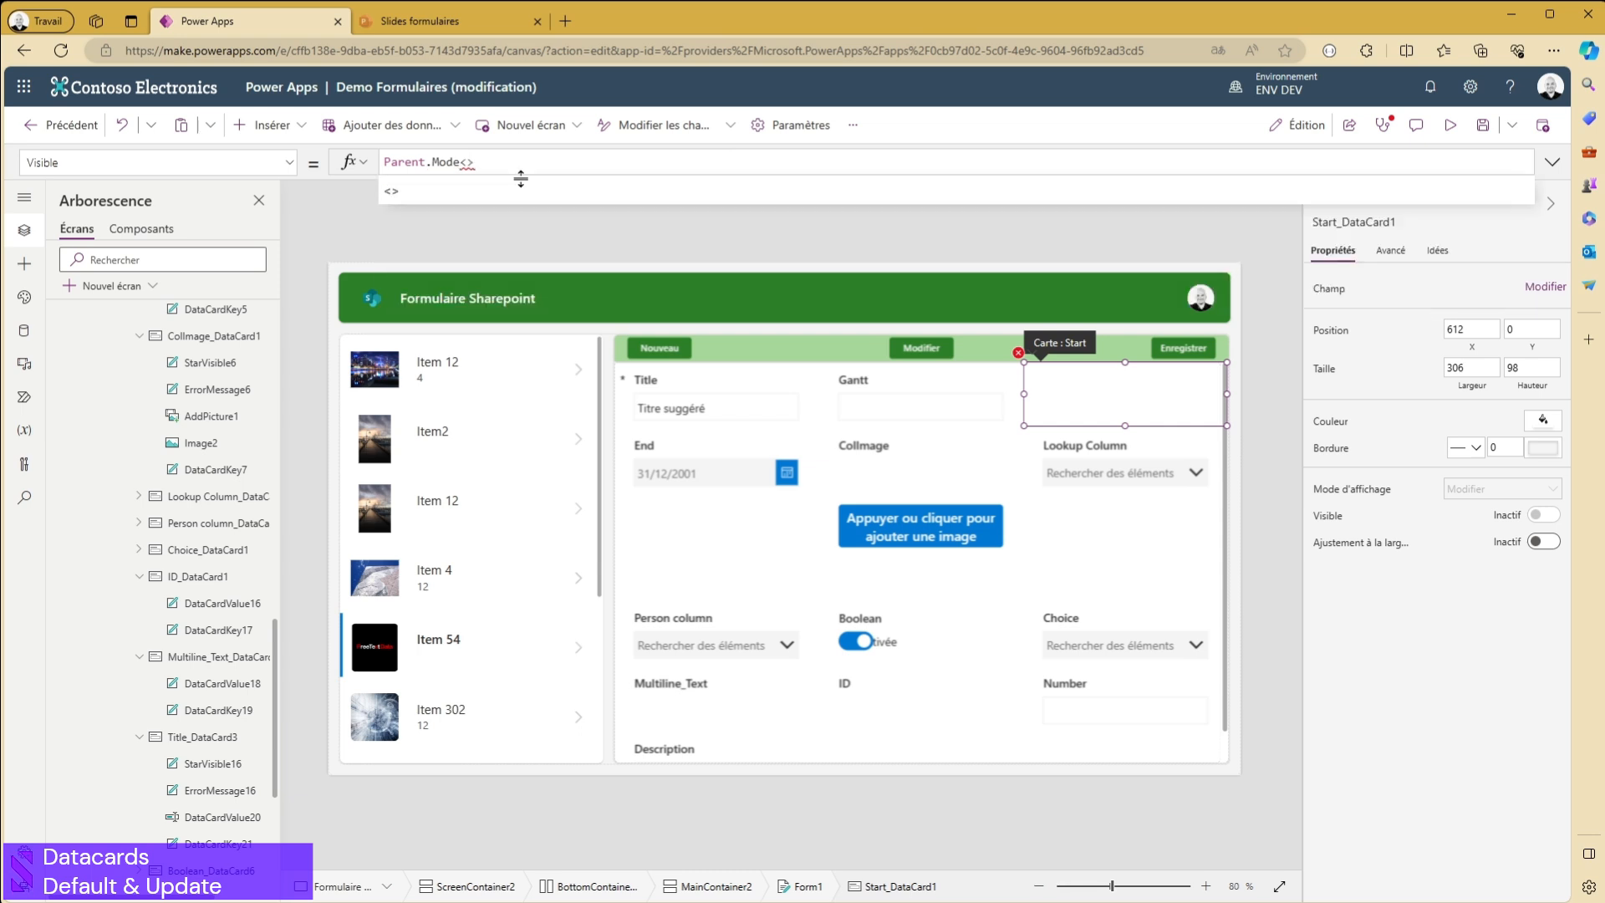
text(Form)
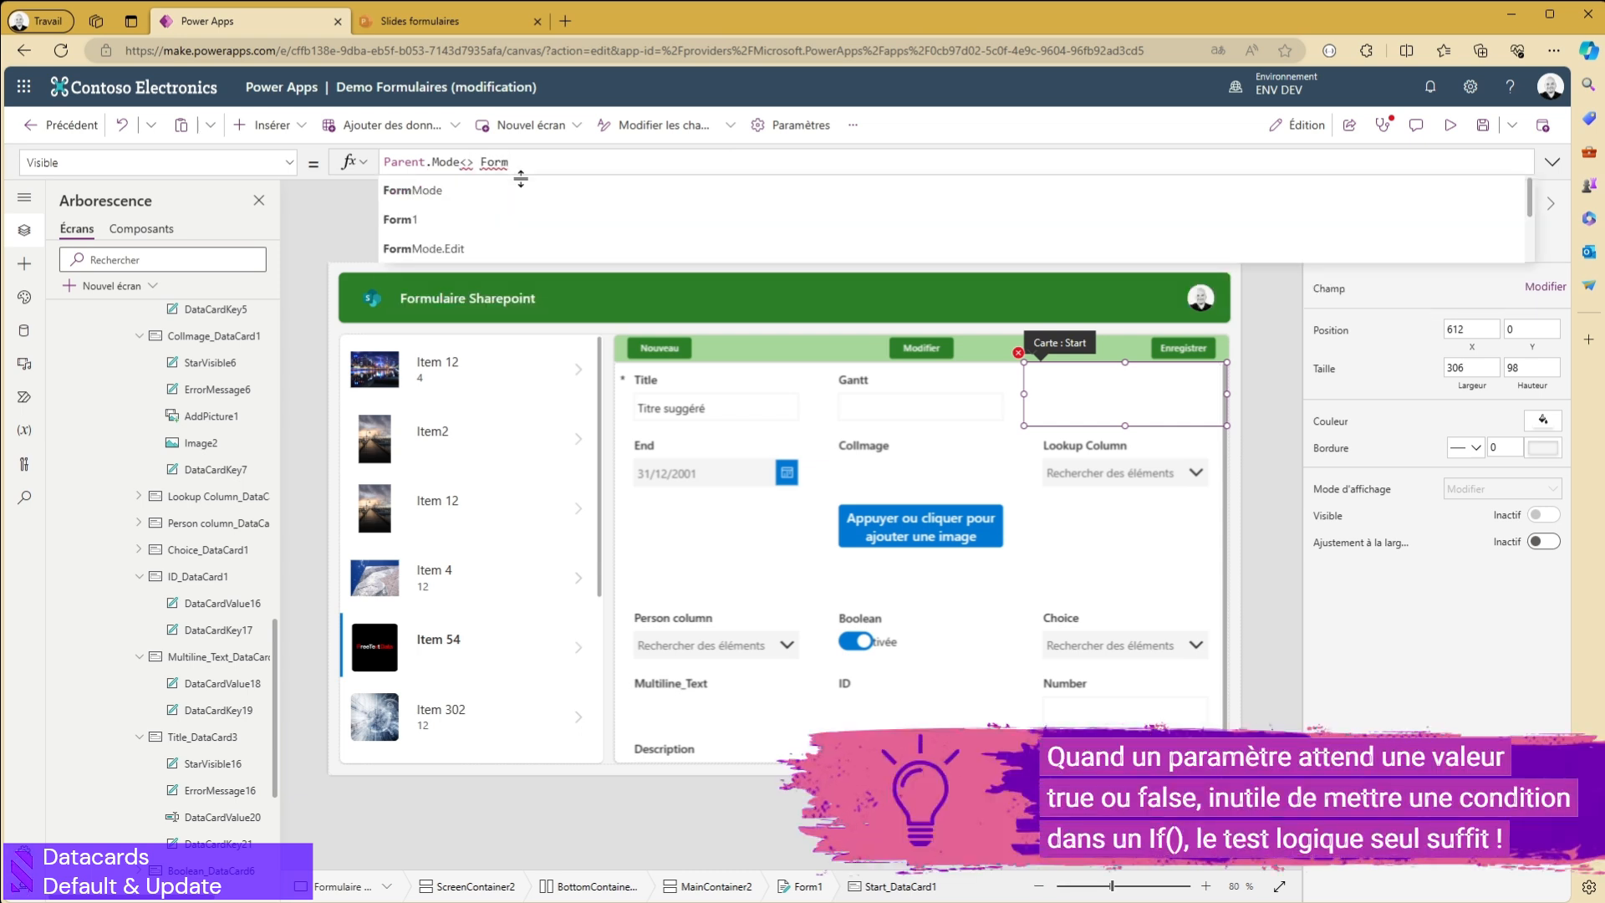
key(Down)
key(Down)
key(Down)
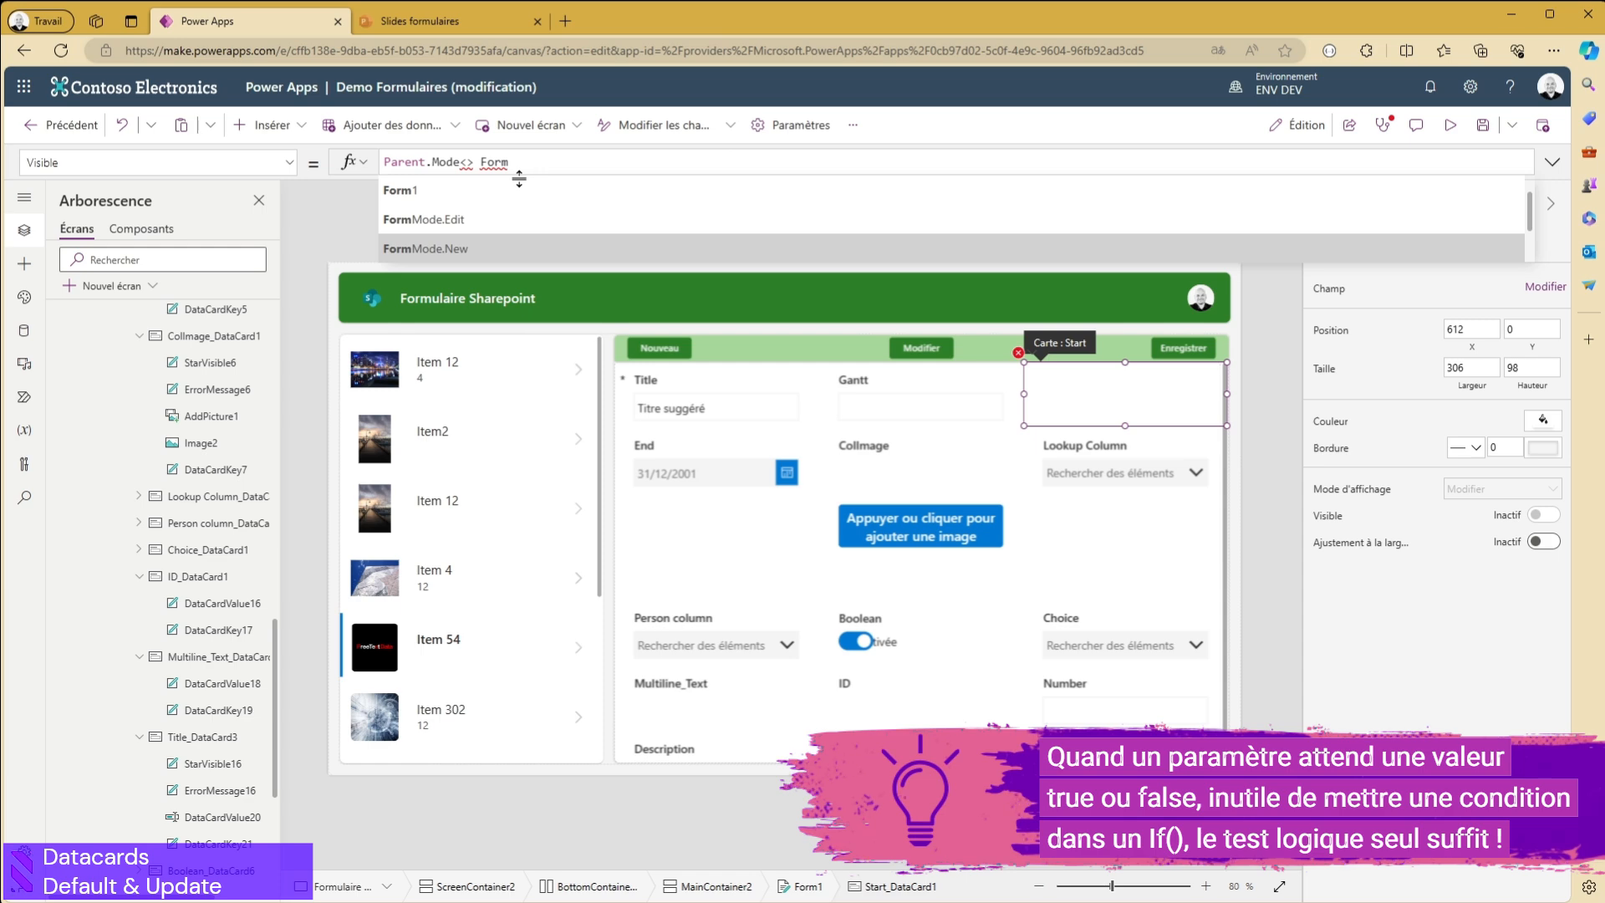
click(456, 249)
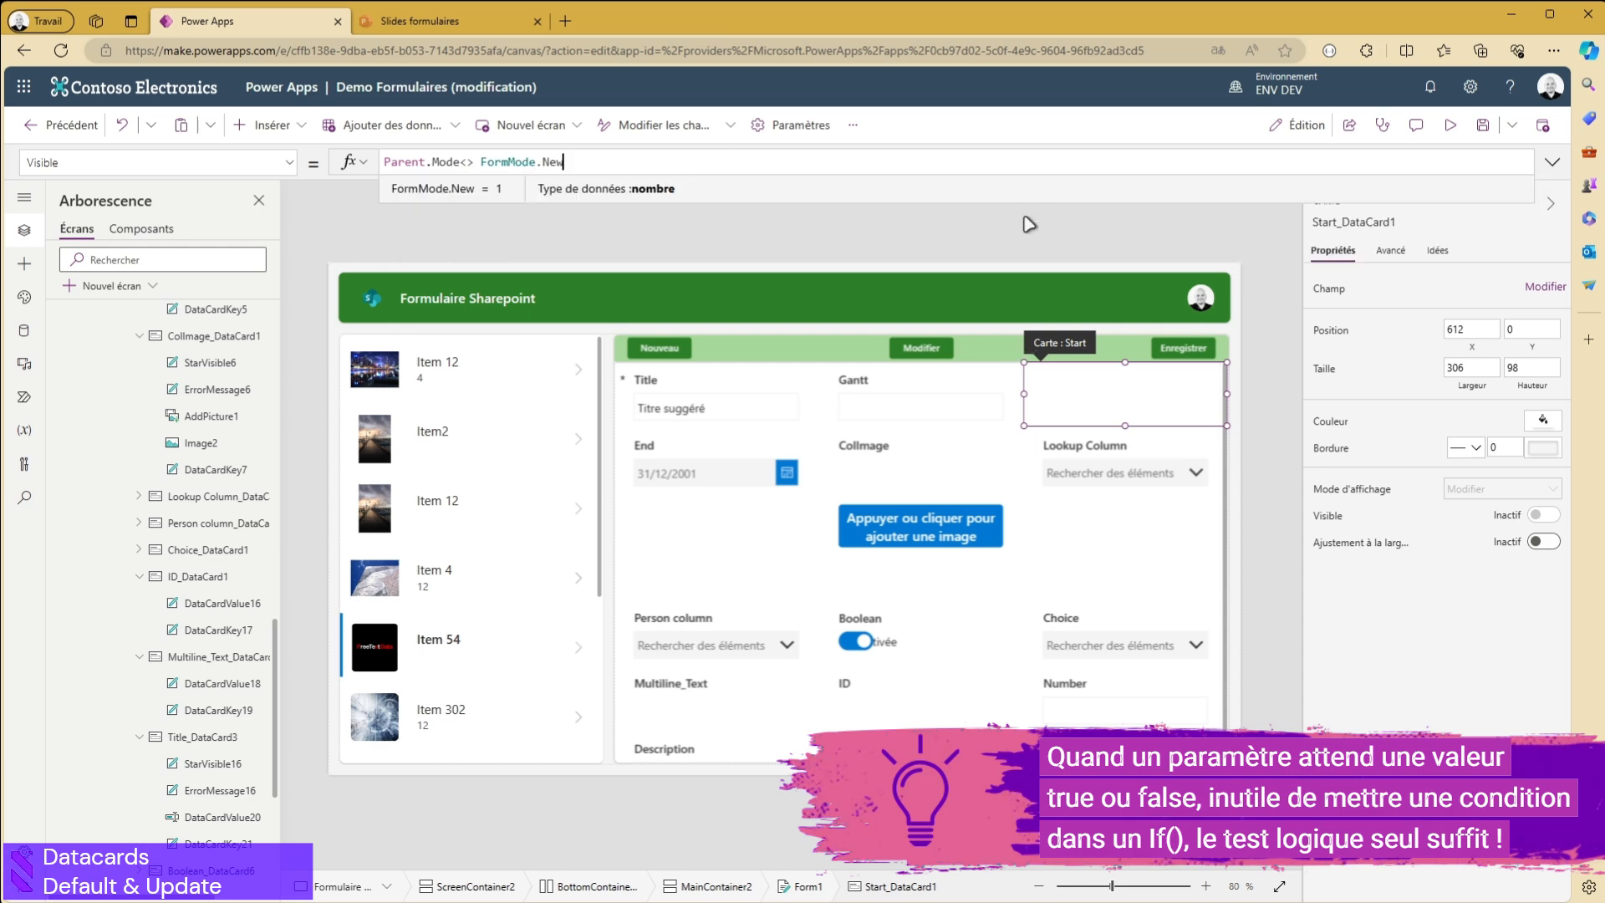
- Preview the app, view the Item 12 record below Item2, and start a new record
click(1450, 125)
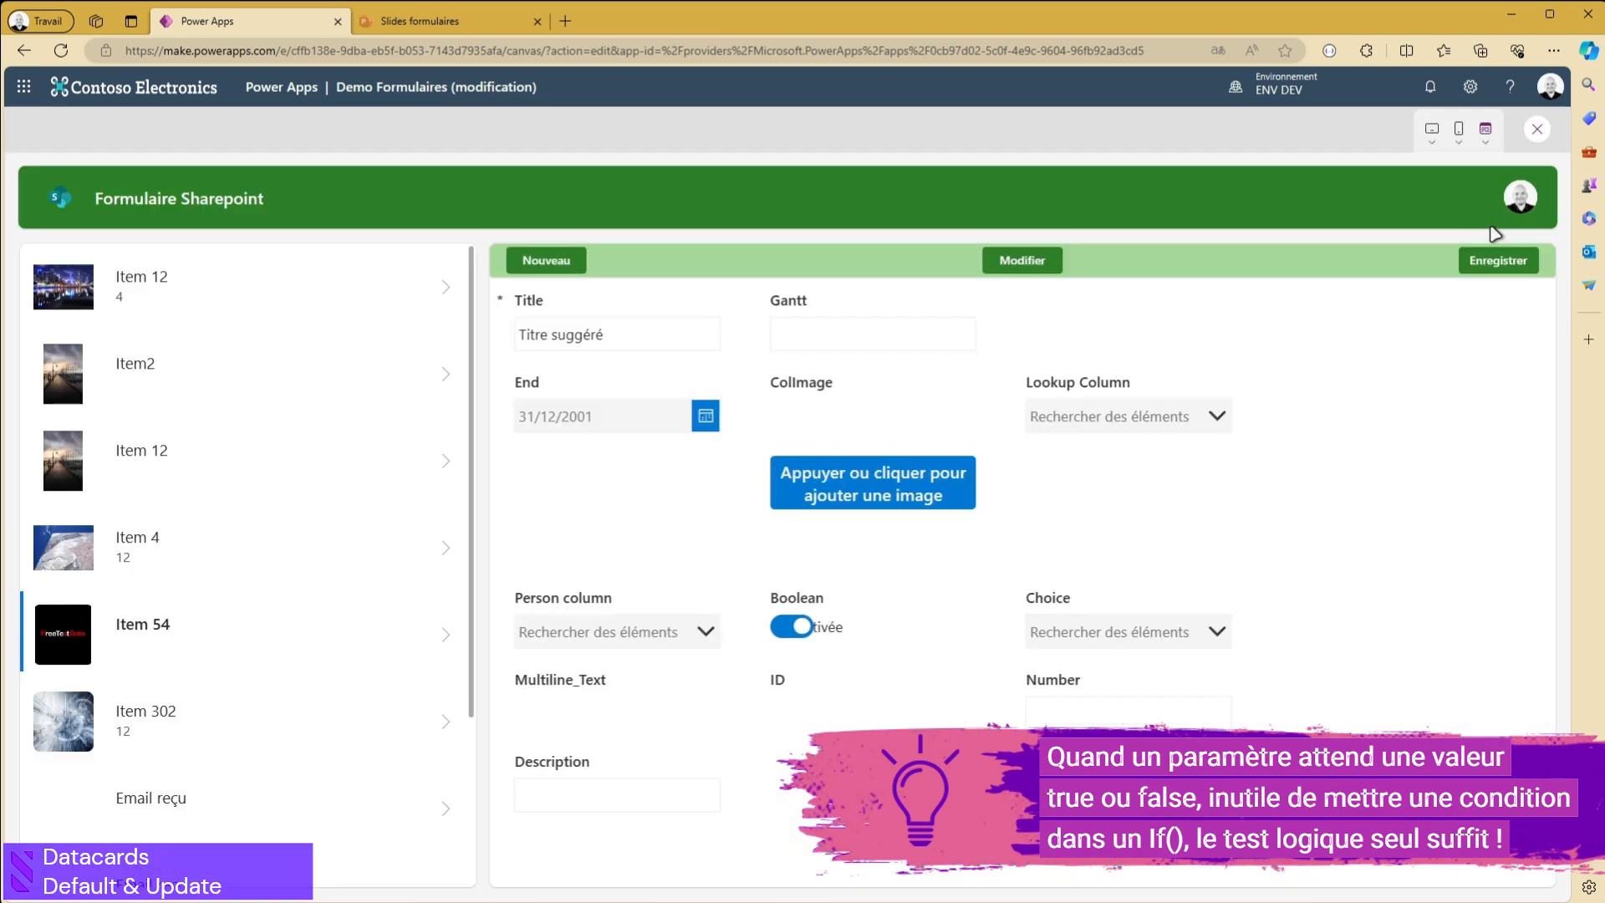
click(441, 475)
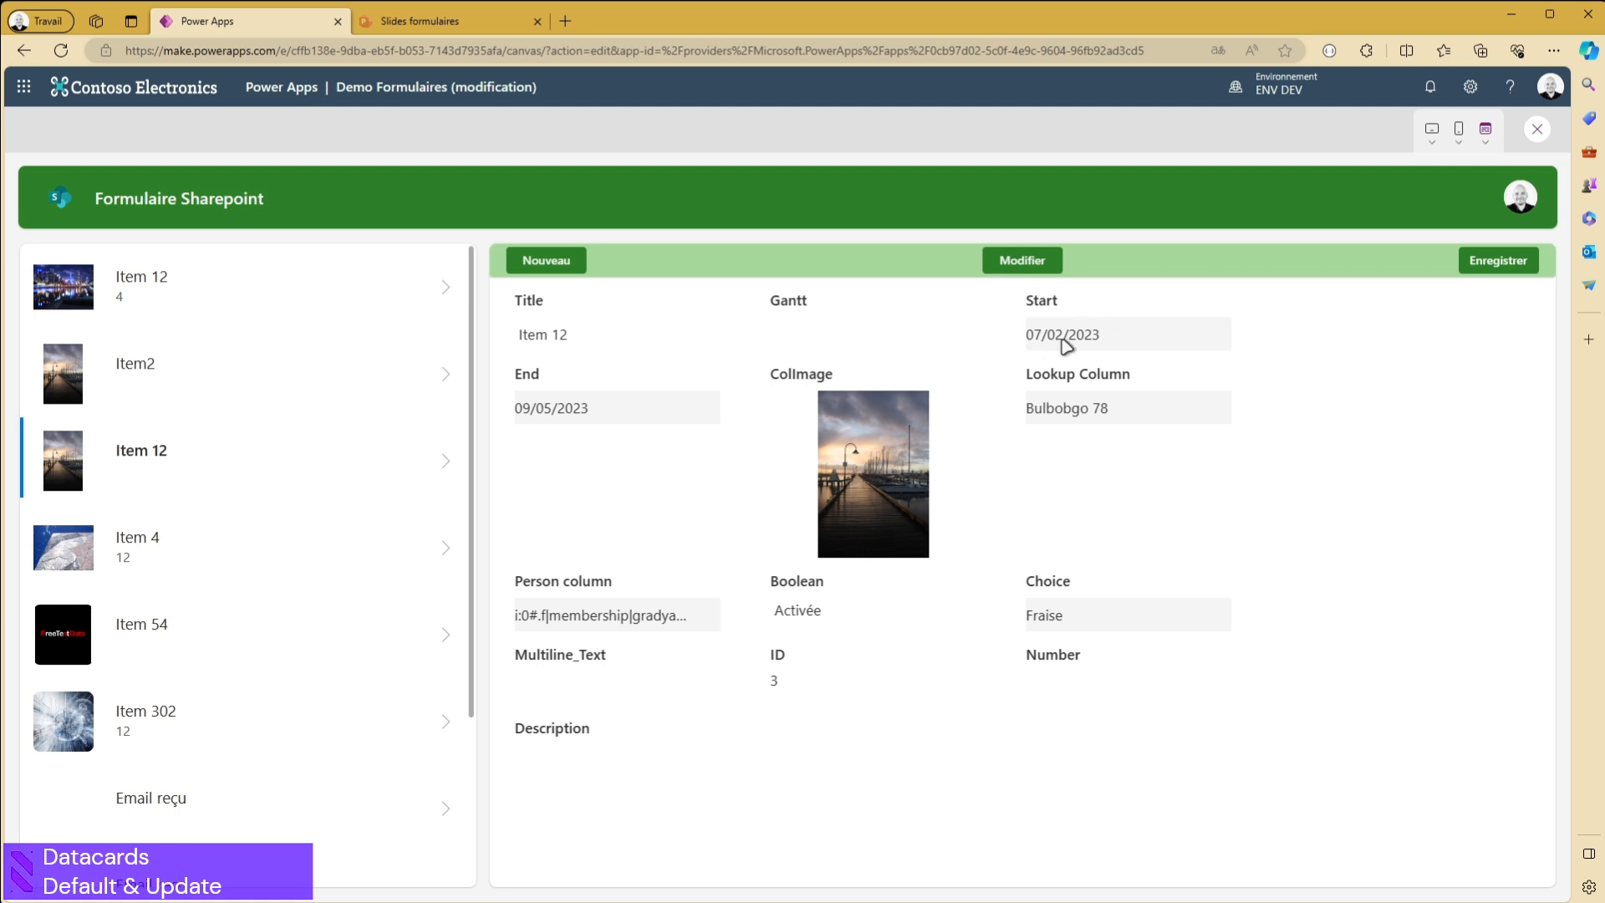
click(525, 260)
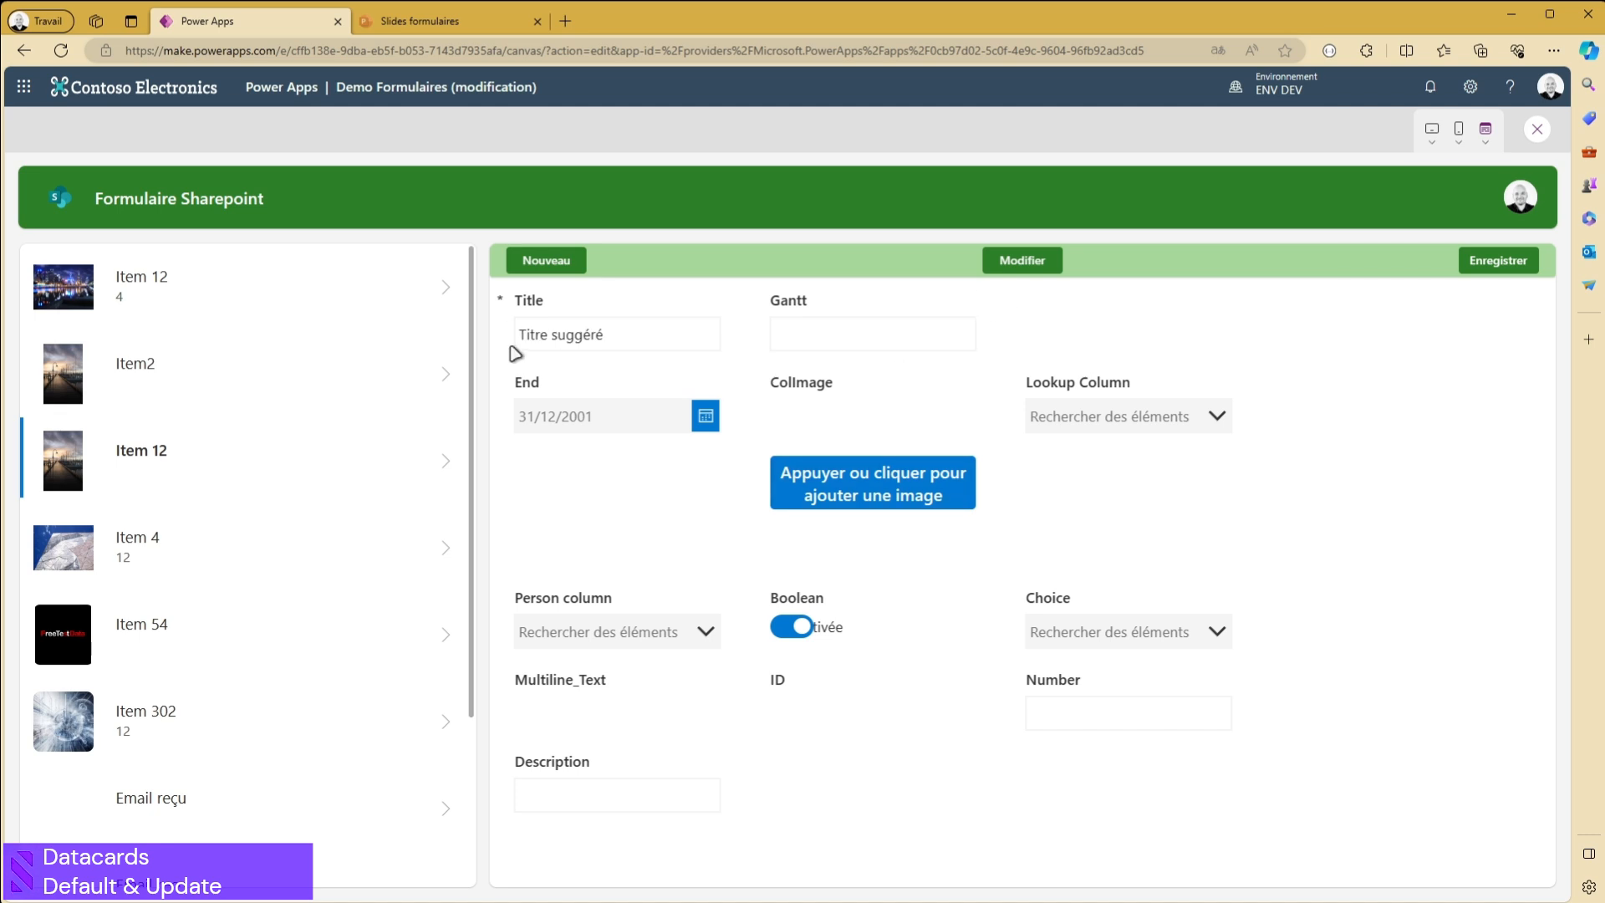
- Change the new record's suggested title to "Titre 98" and save the record
drag(685, 341, 552, 340)
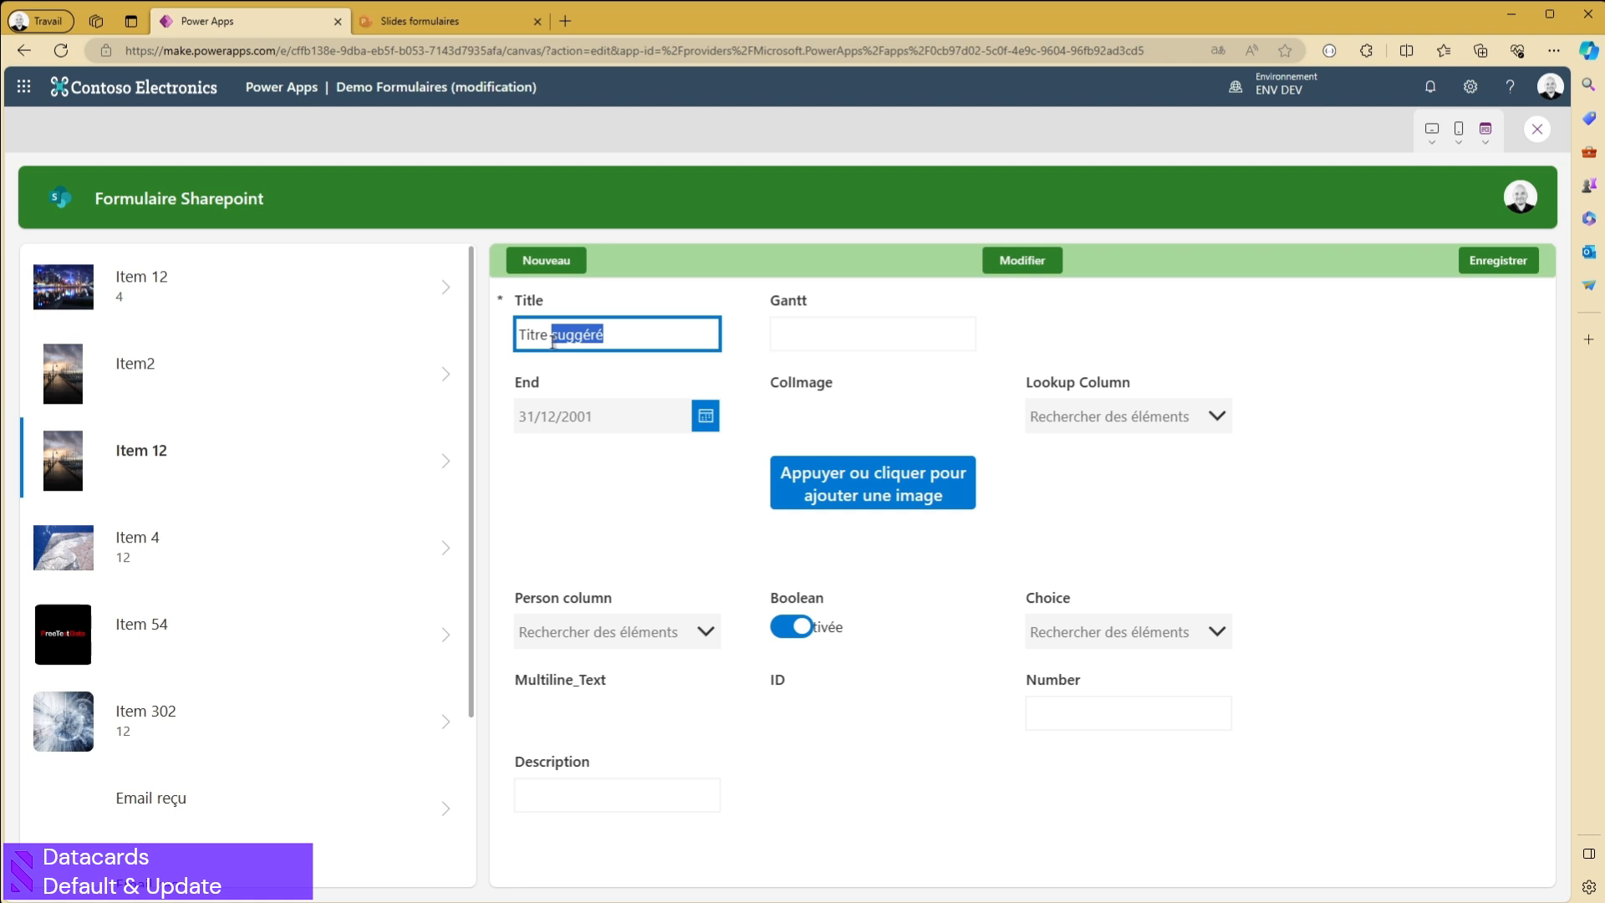
text(98)
click(892, 399)
click(1494, 258)
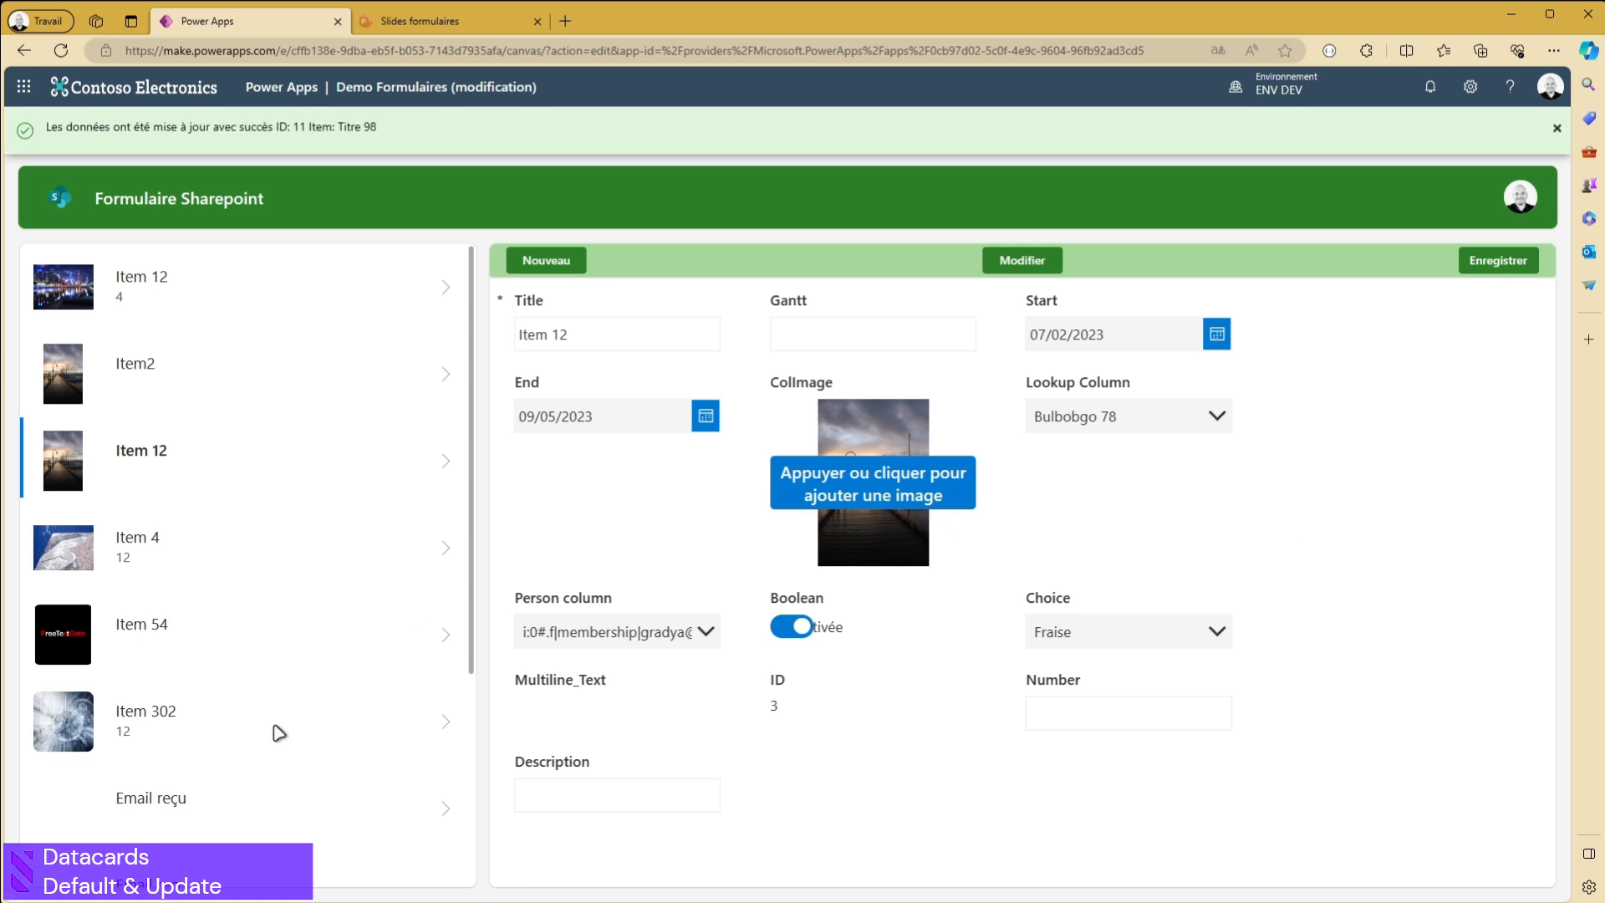
- View the saved Titre 98 record to check its Start date, and exit the preview
scroll(264, 711, down, 4)
click(151, 849)
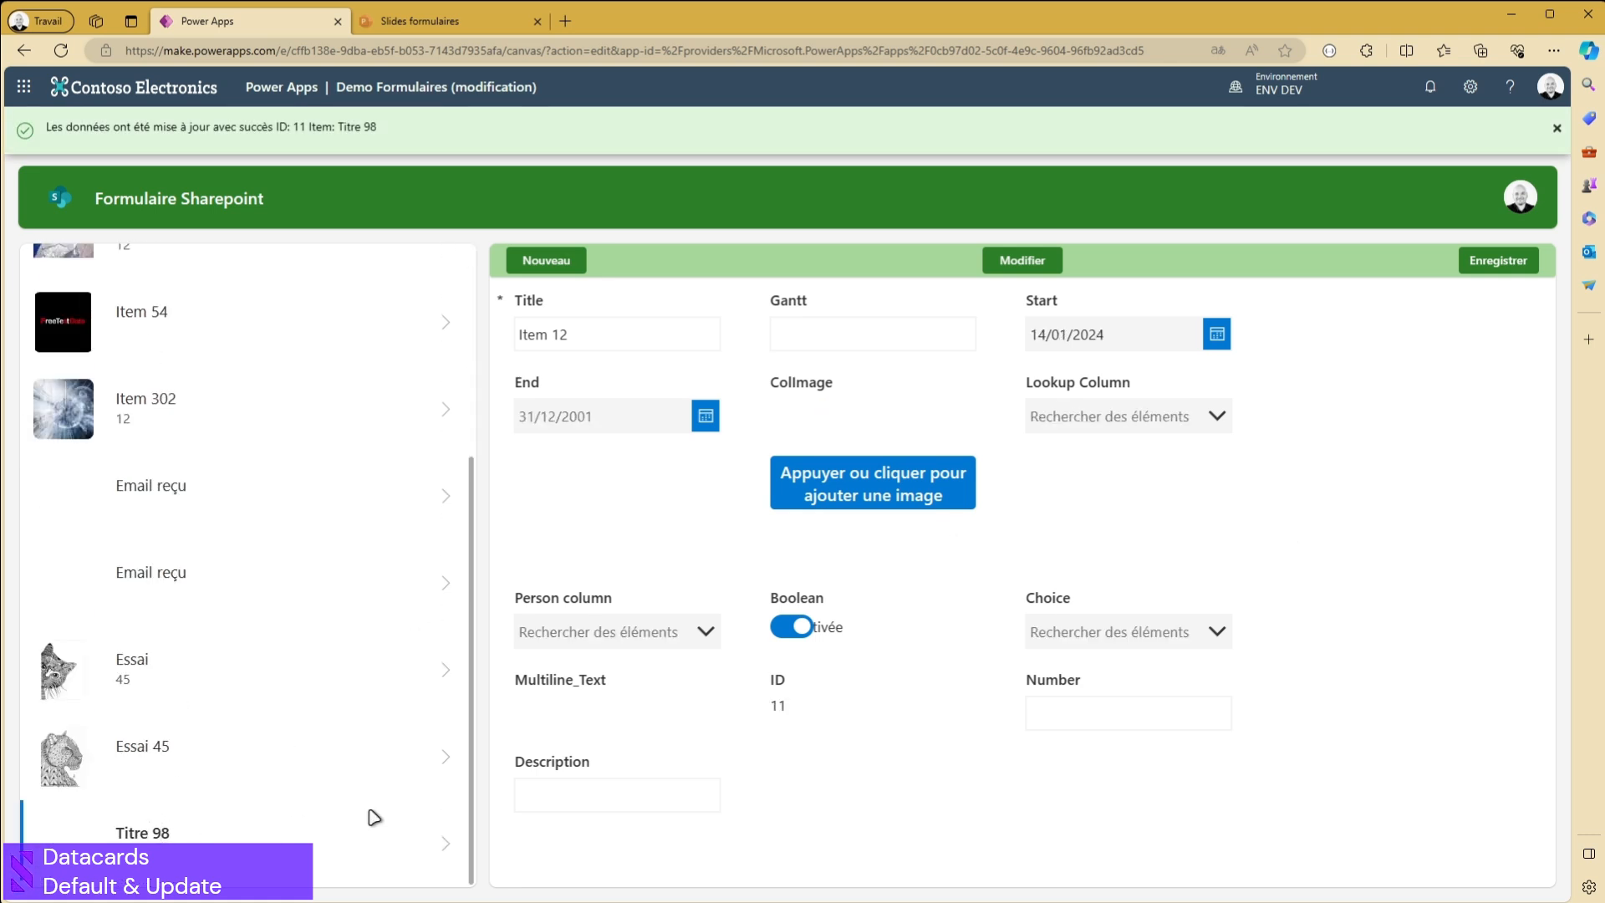
click(443, 844)
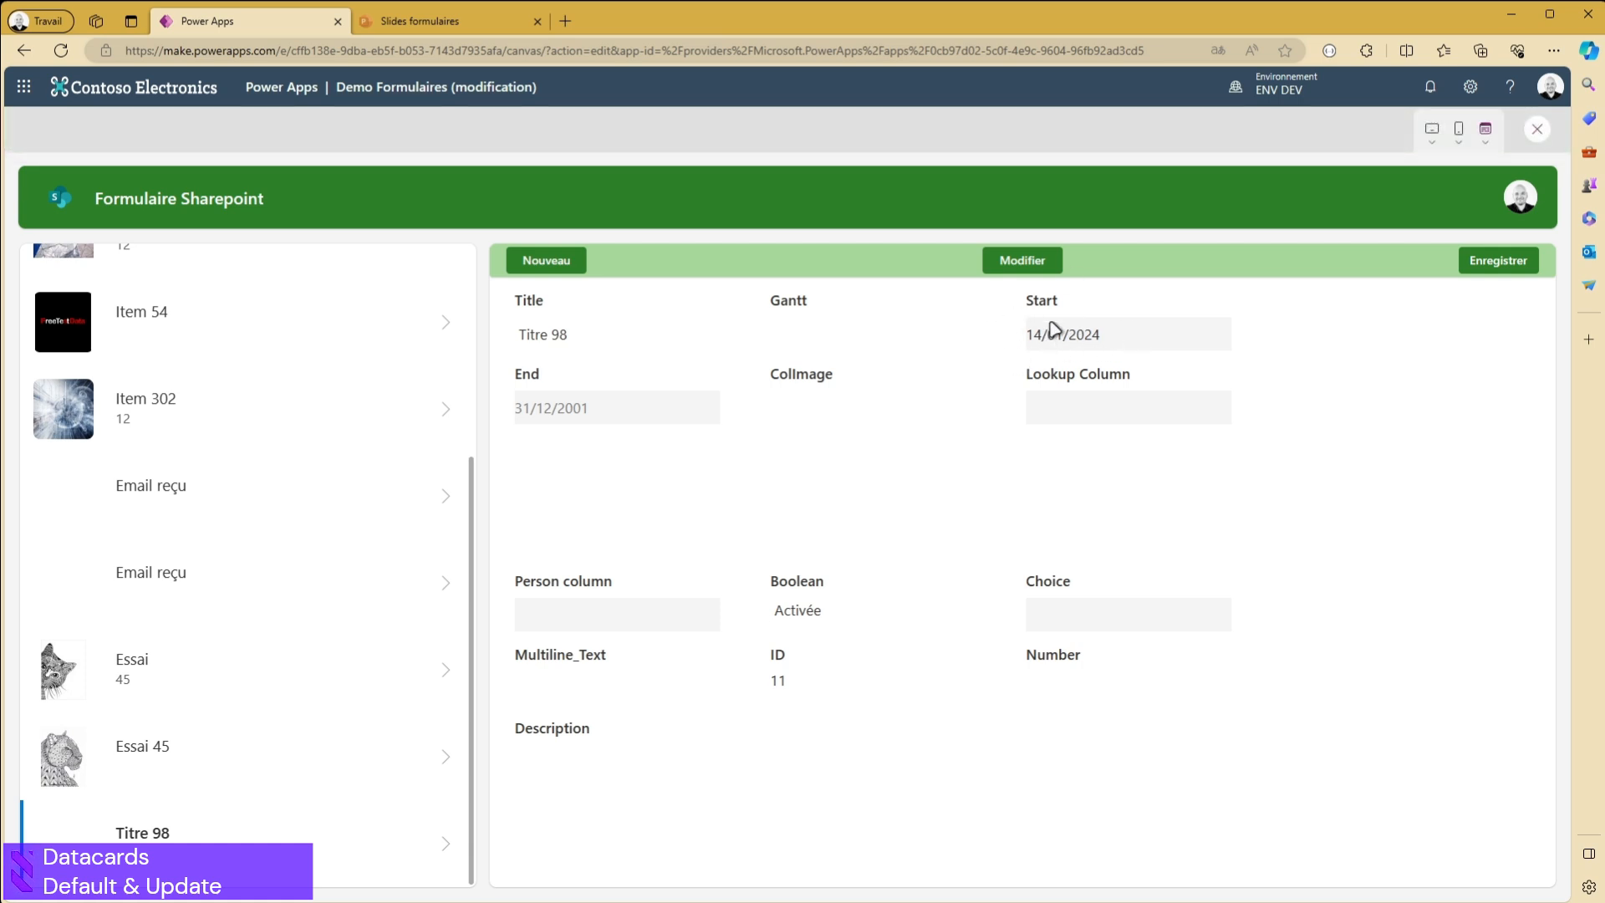
click(1537, 128)
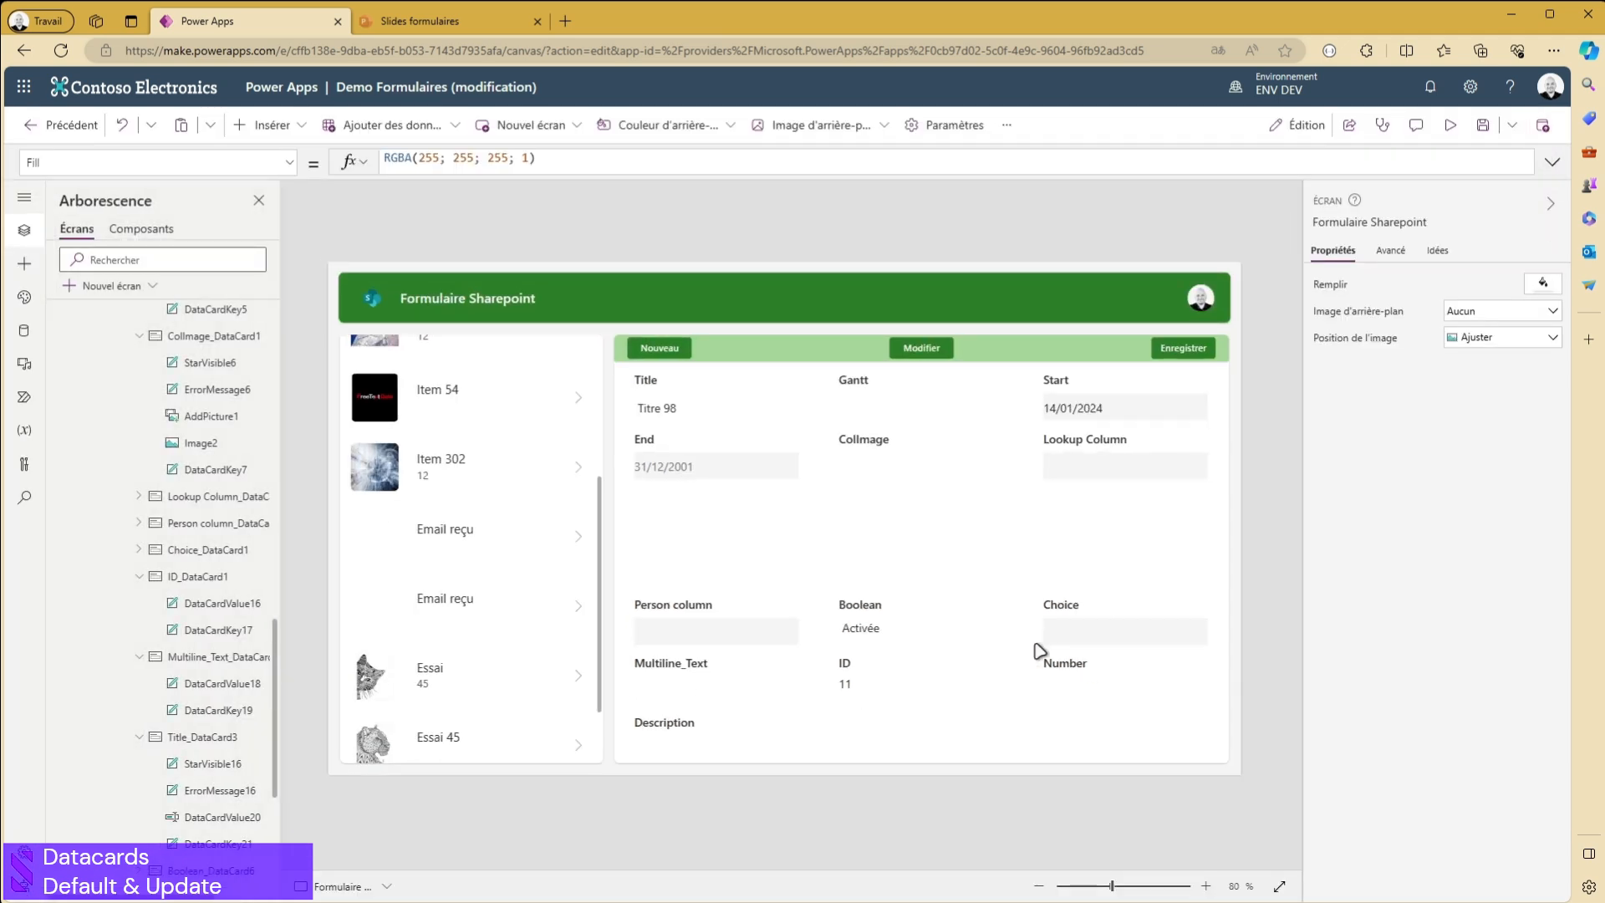
- Preview the app again, change the Titre 98 record's Start date to 13/01/2024, and save it
click(1451, 124)
click(987, 251)
click(1218, 335)
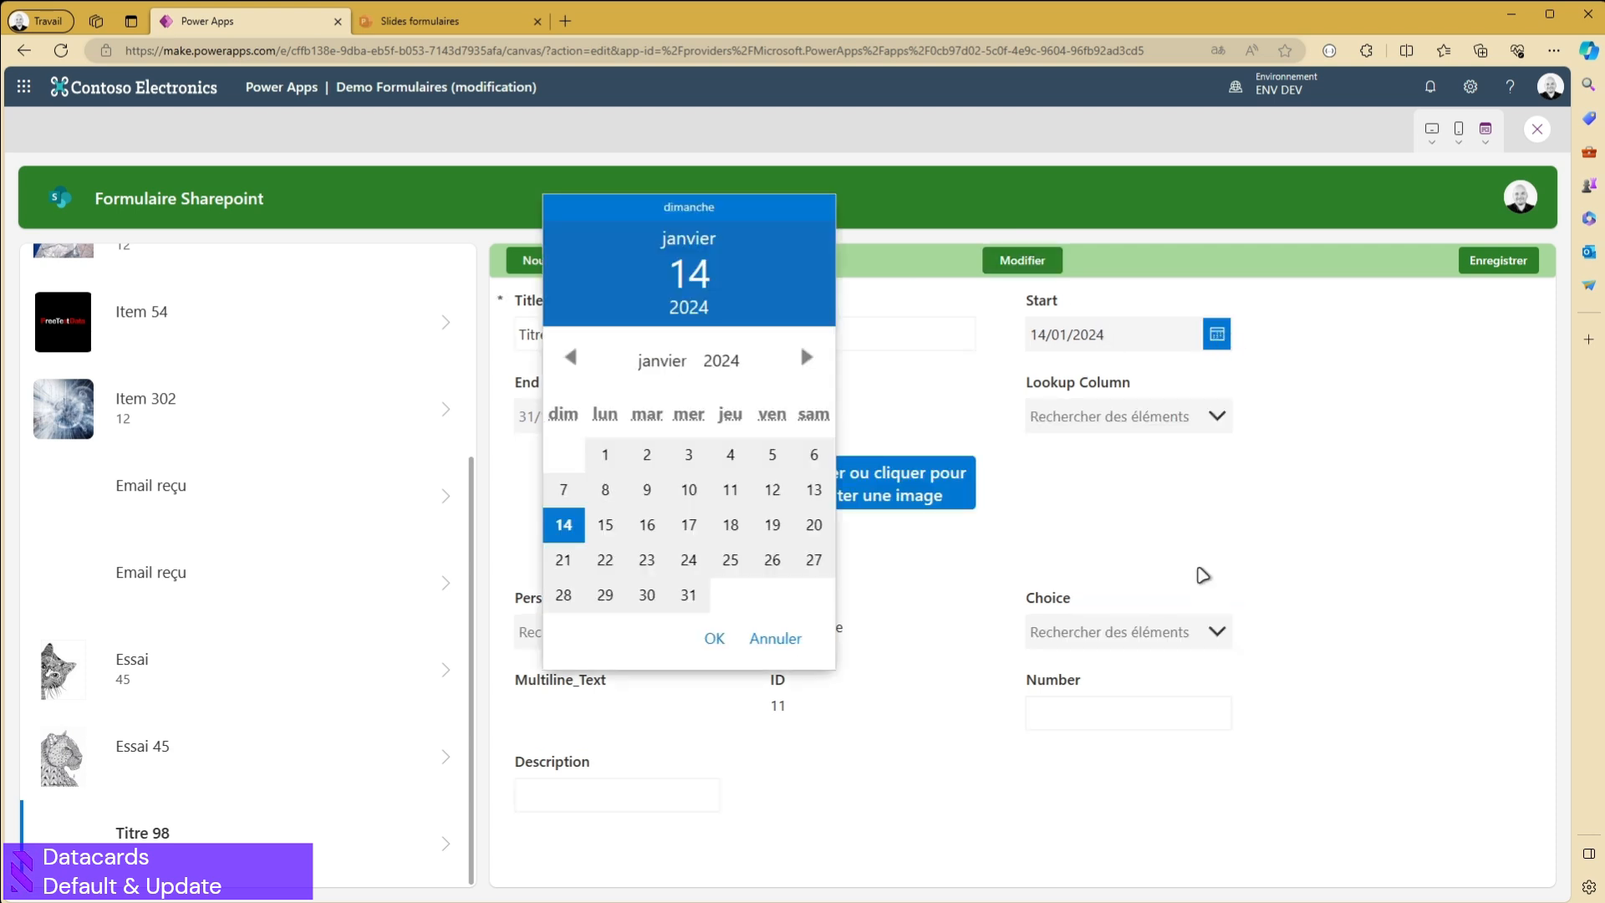
click(813, 490)
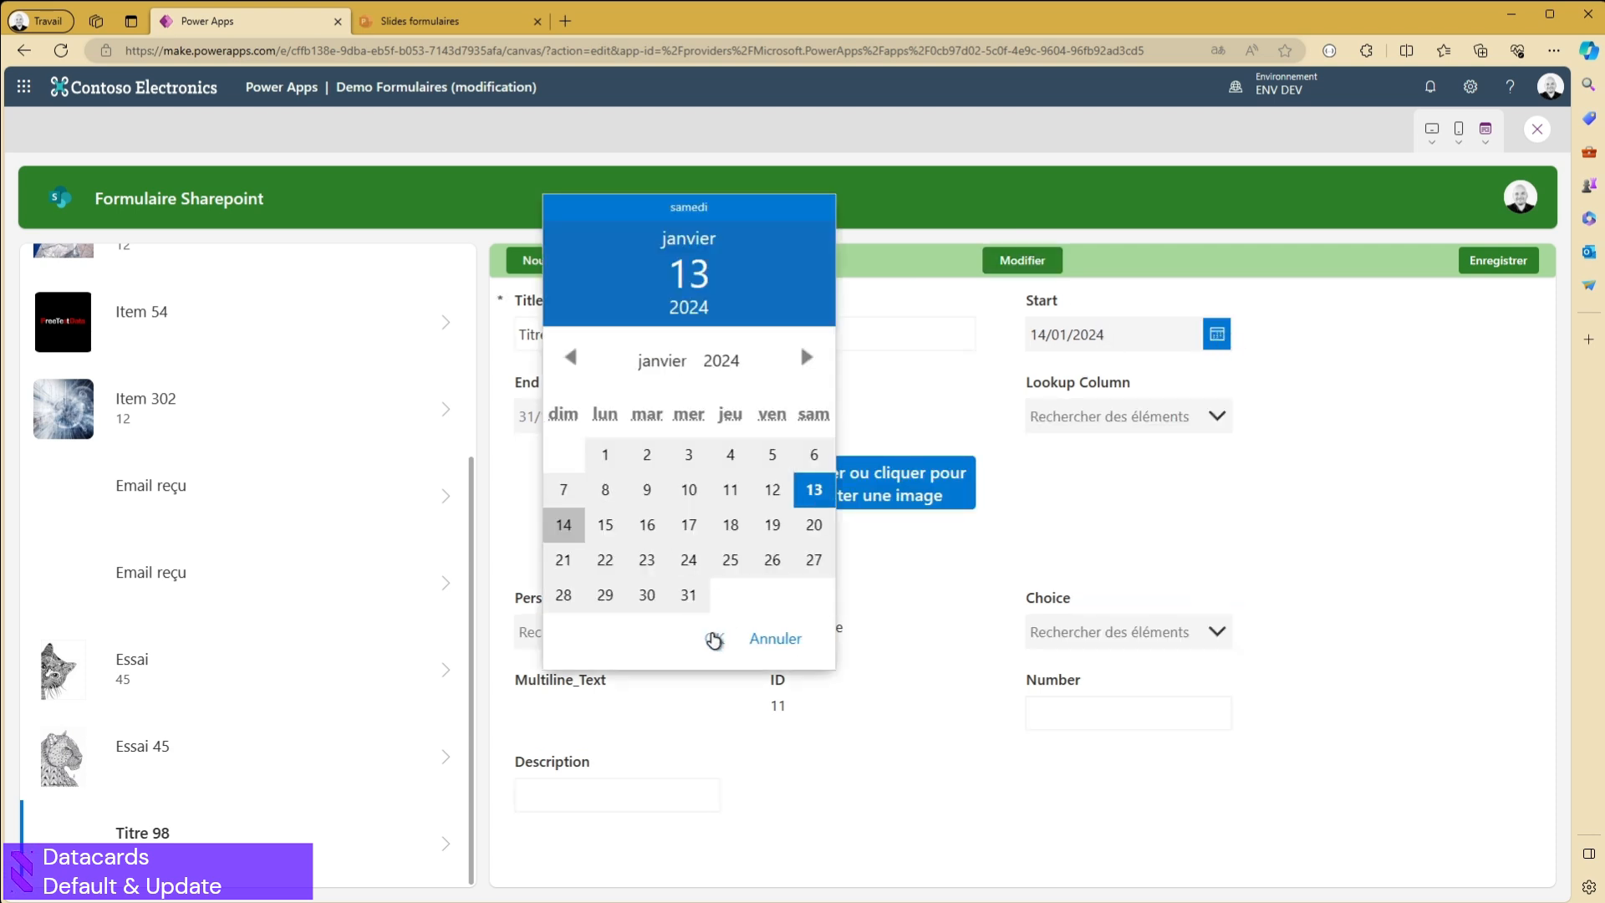
click(713, 638)
click(1498, 263)
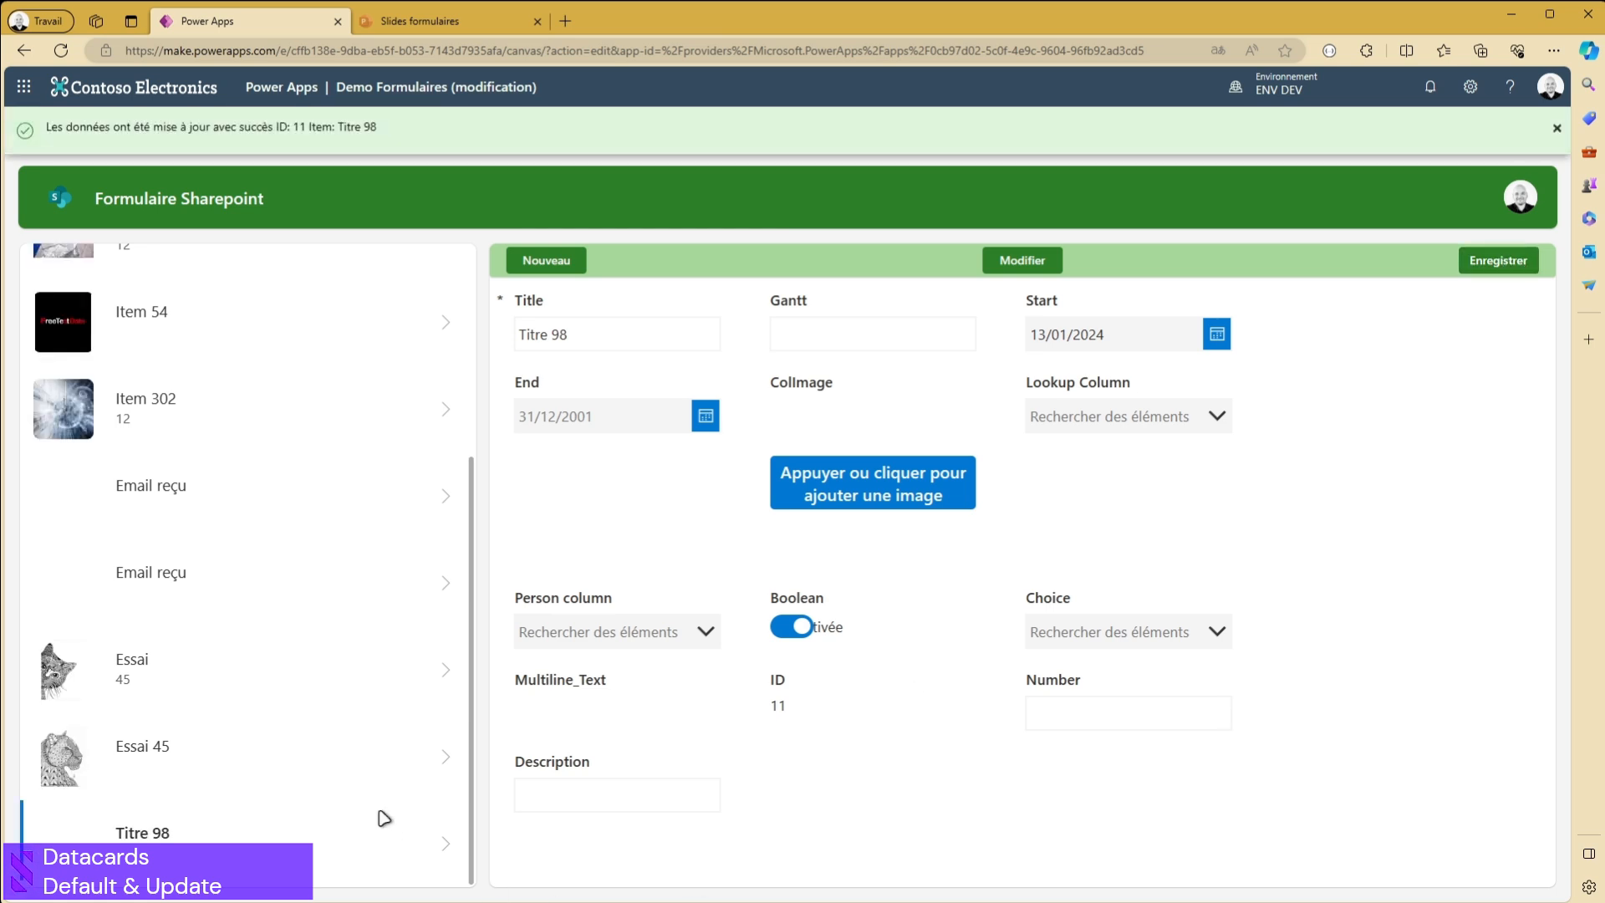
- View the saved Titre 98 record, exit the preview, and expand the formula area showing Start's Update formula
click(443, 844)
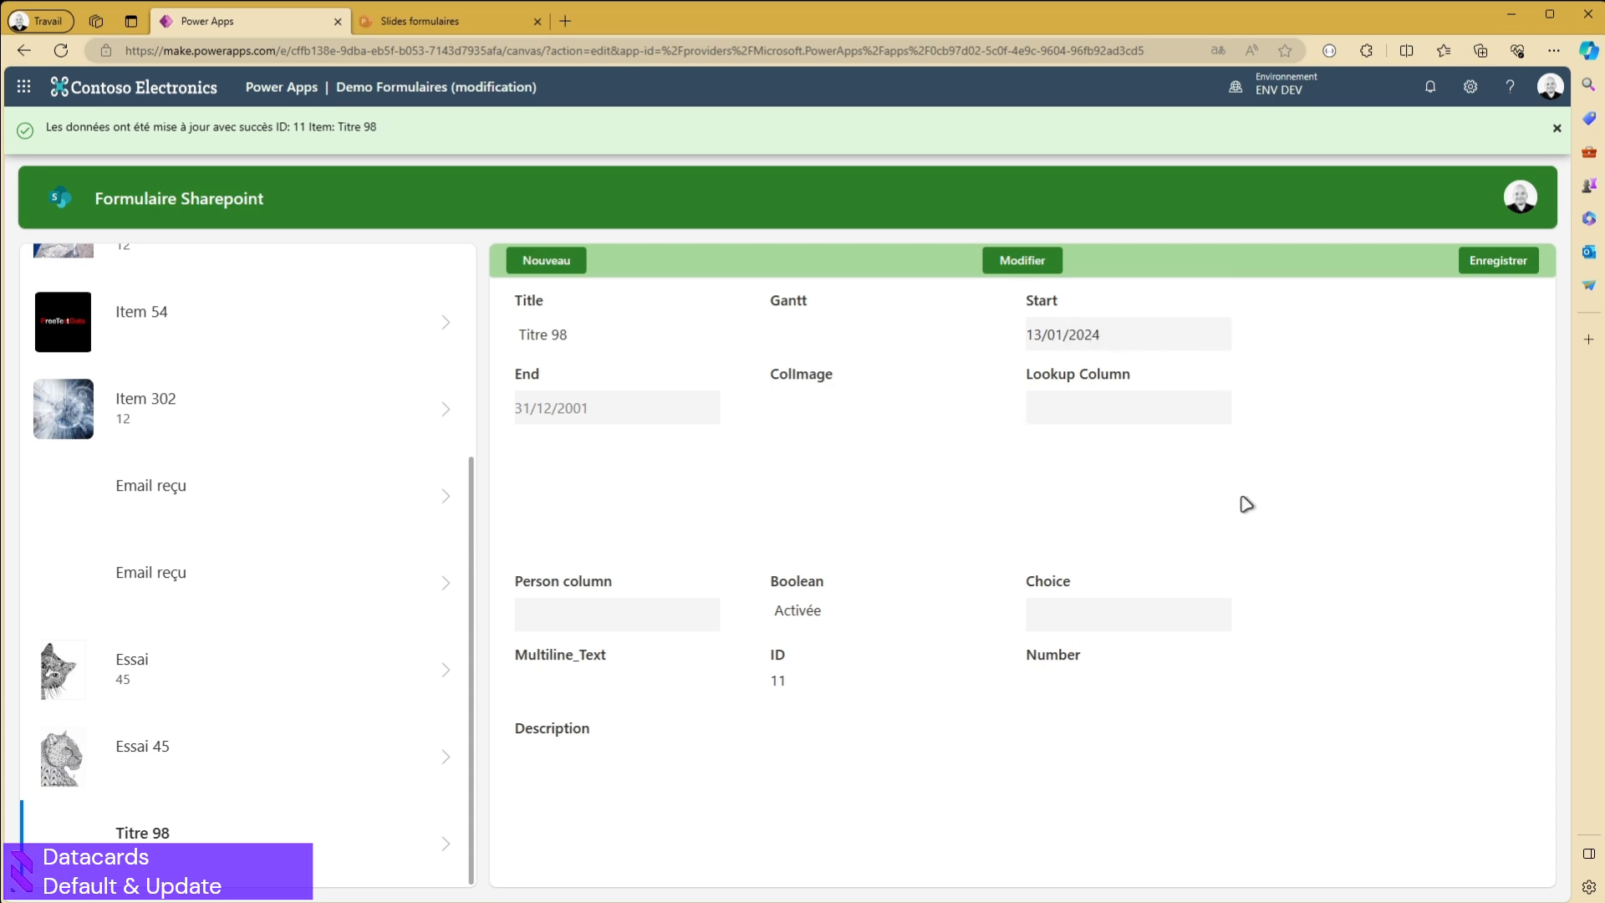
key(Escape)
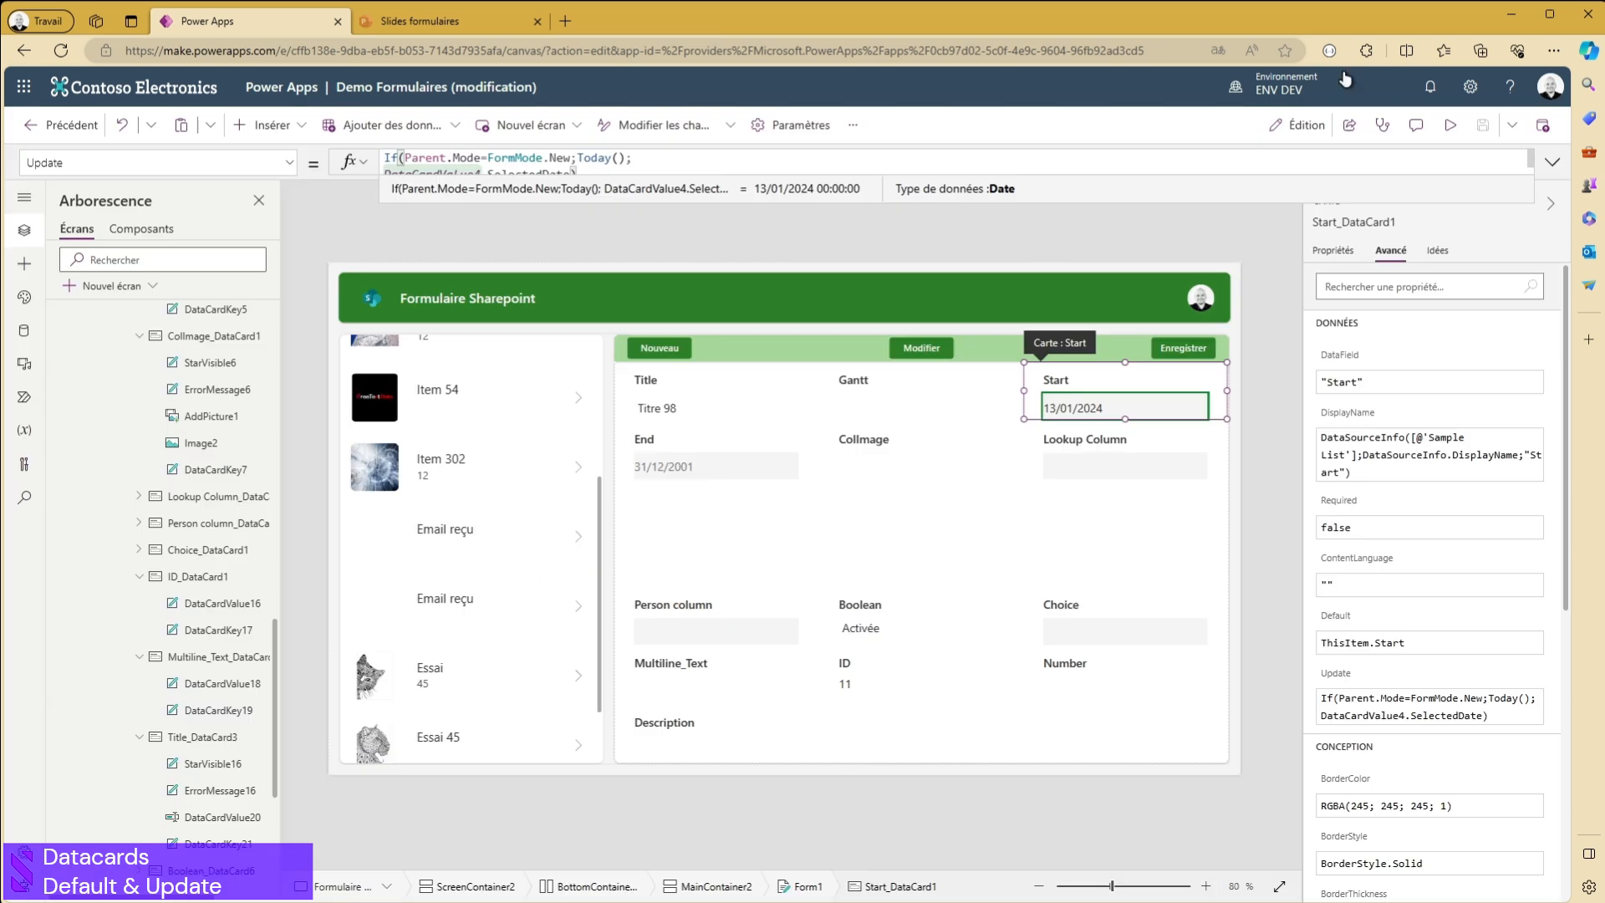
click(1553, 162)
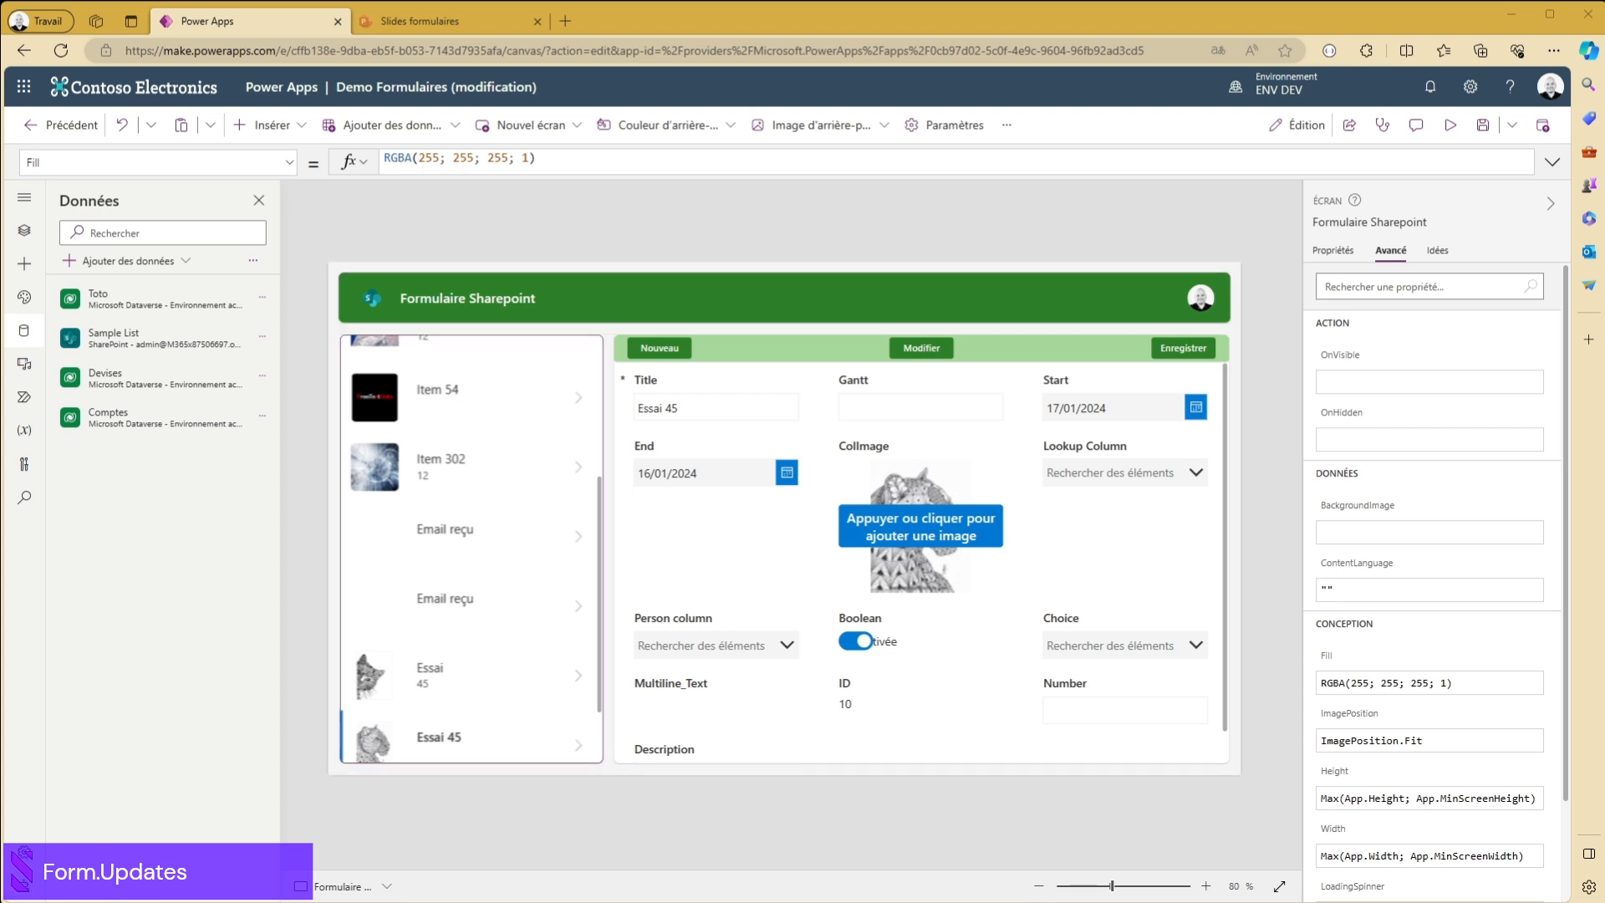
- Duplicate the Enregistrer button in the form's header bar and set the copy's text to "Patch"
click(1197, 354)
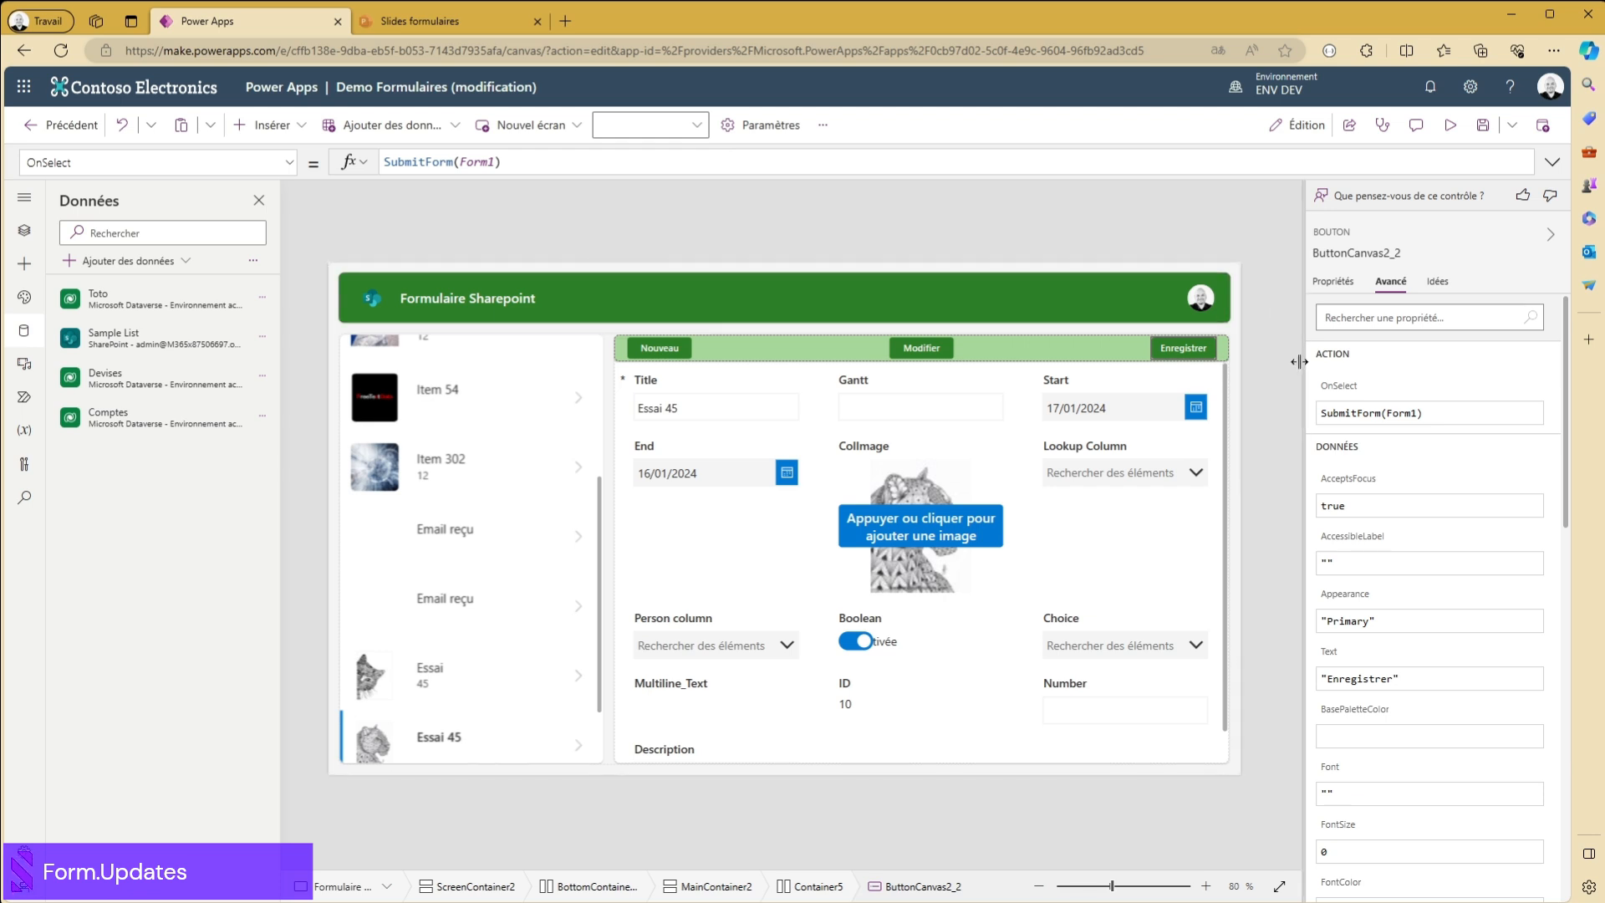
key(ctrl+c)
key(ctrl+v)
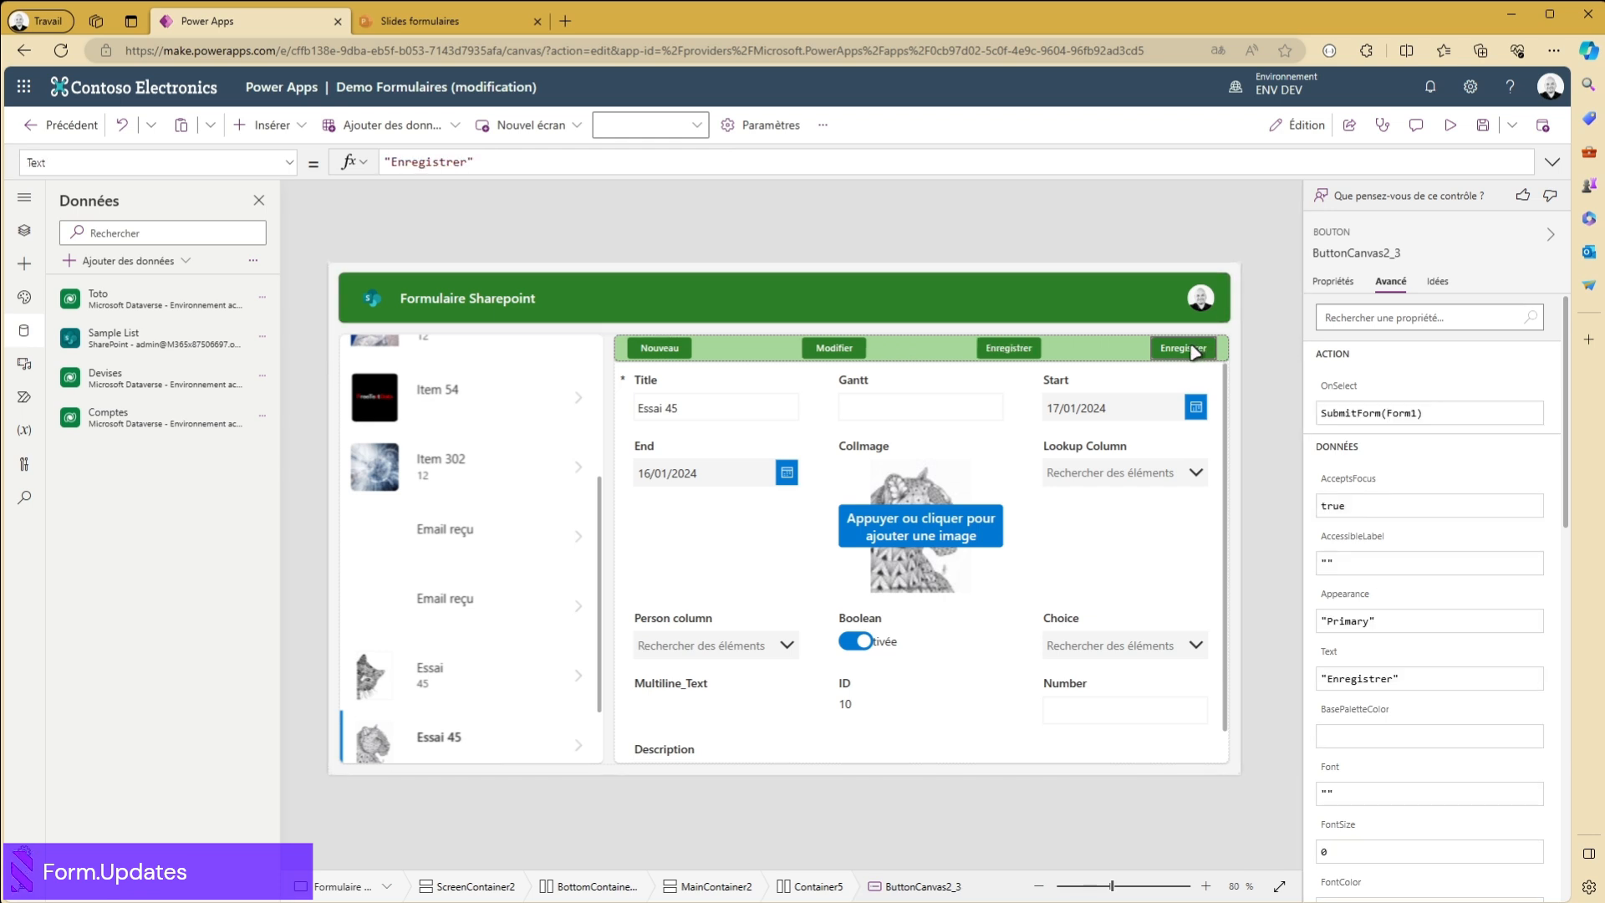
double_click(447, 161)
text(PA)
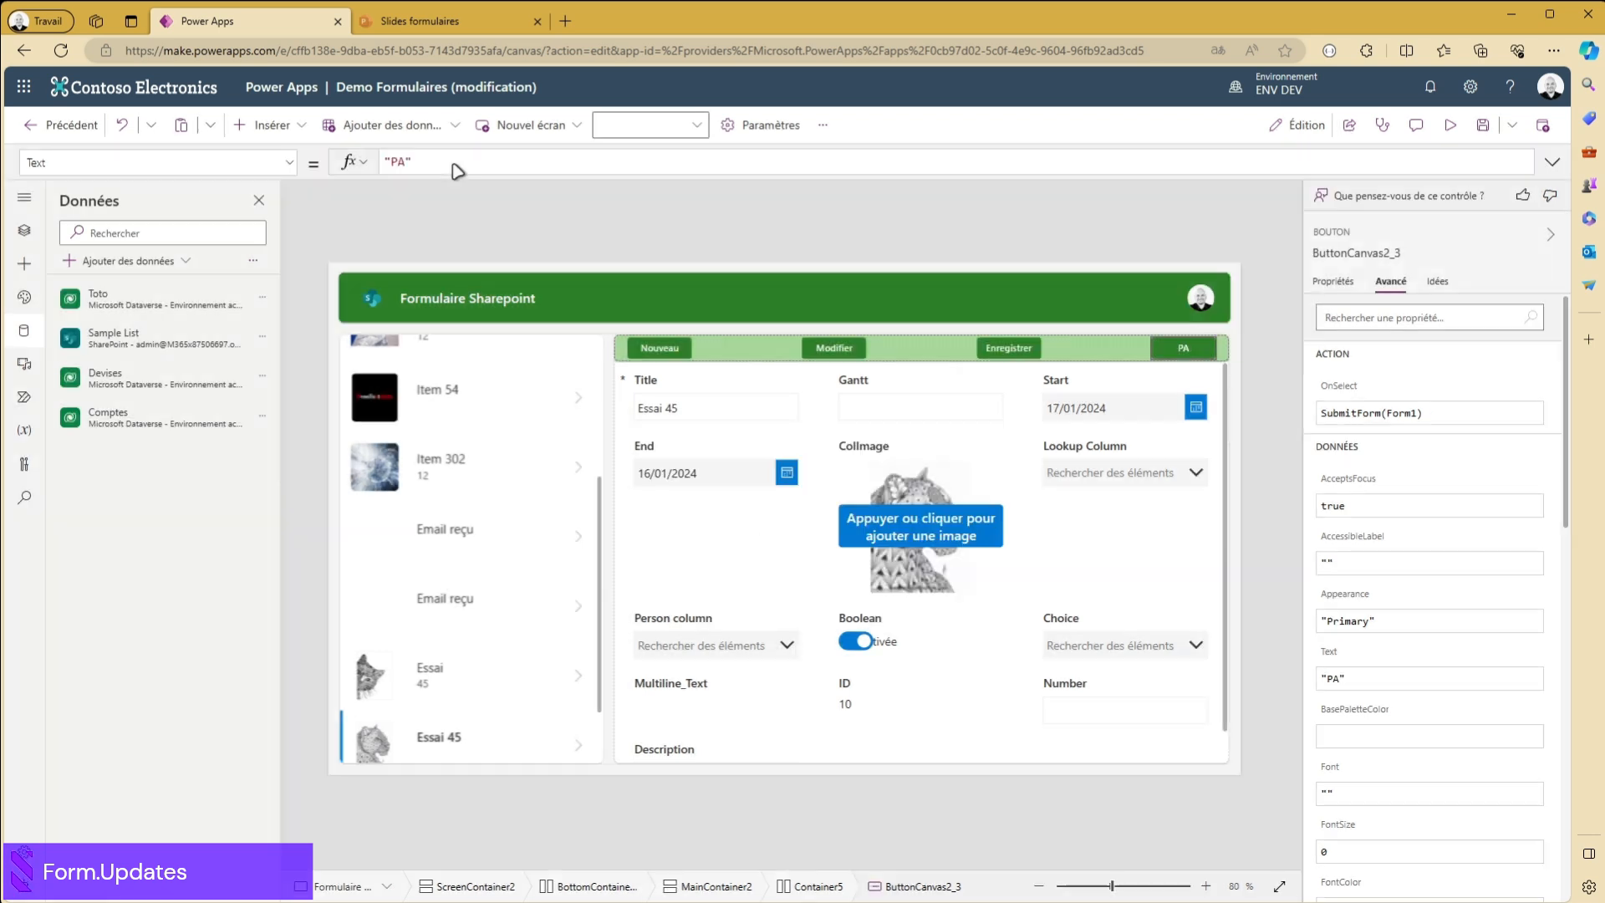
click(969, 550)
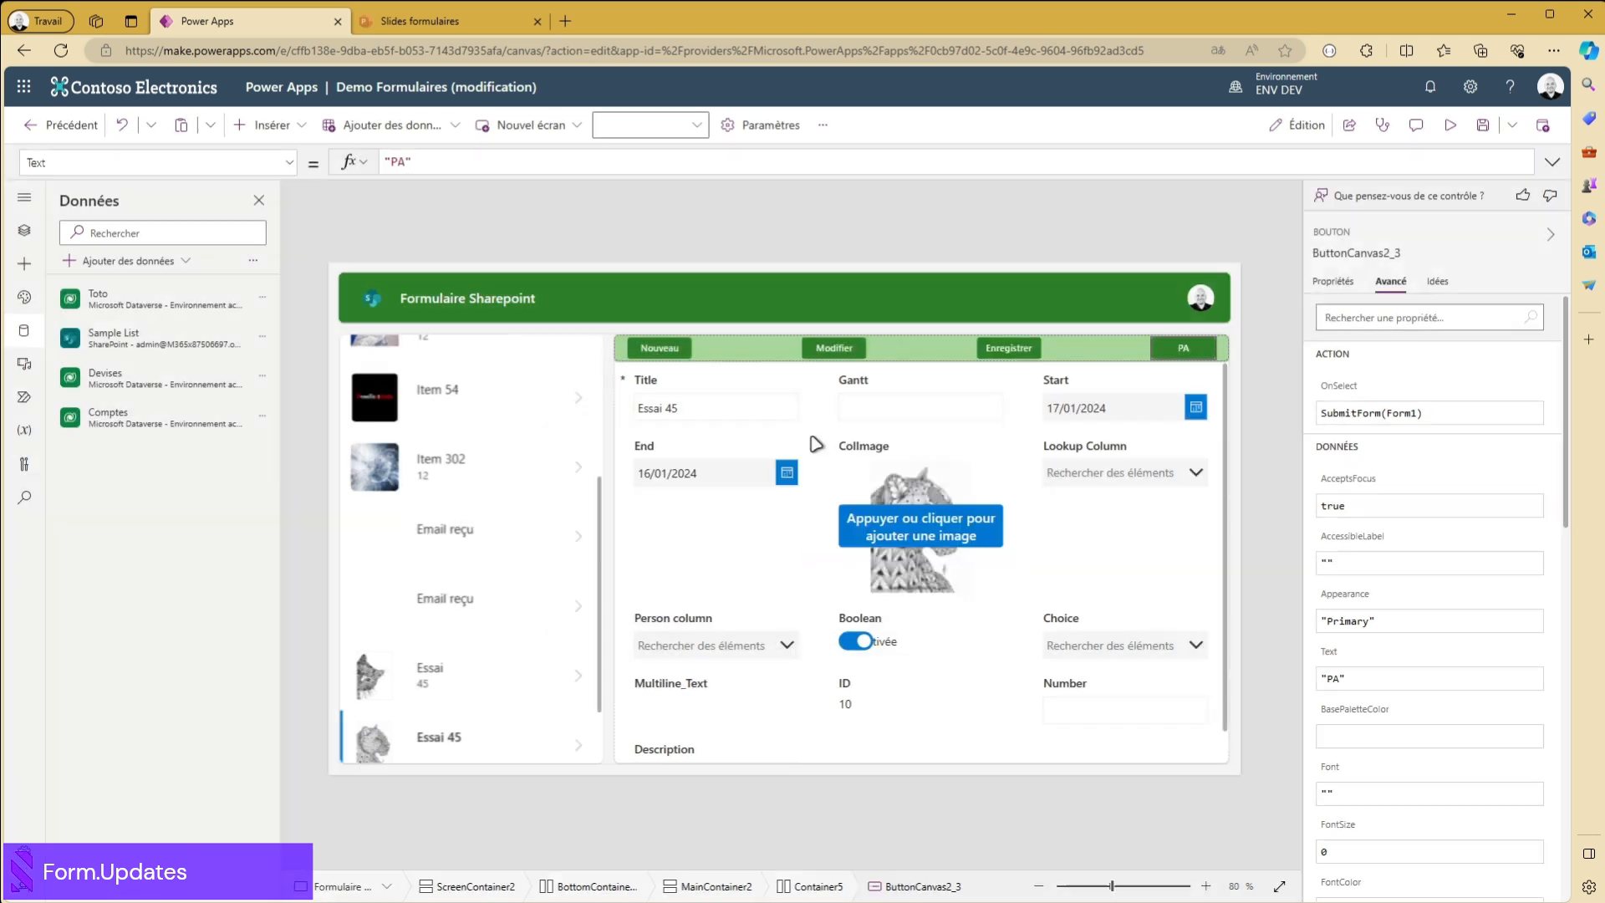
double_click(403, 160)
key(BackSpace)
text(tch)
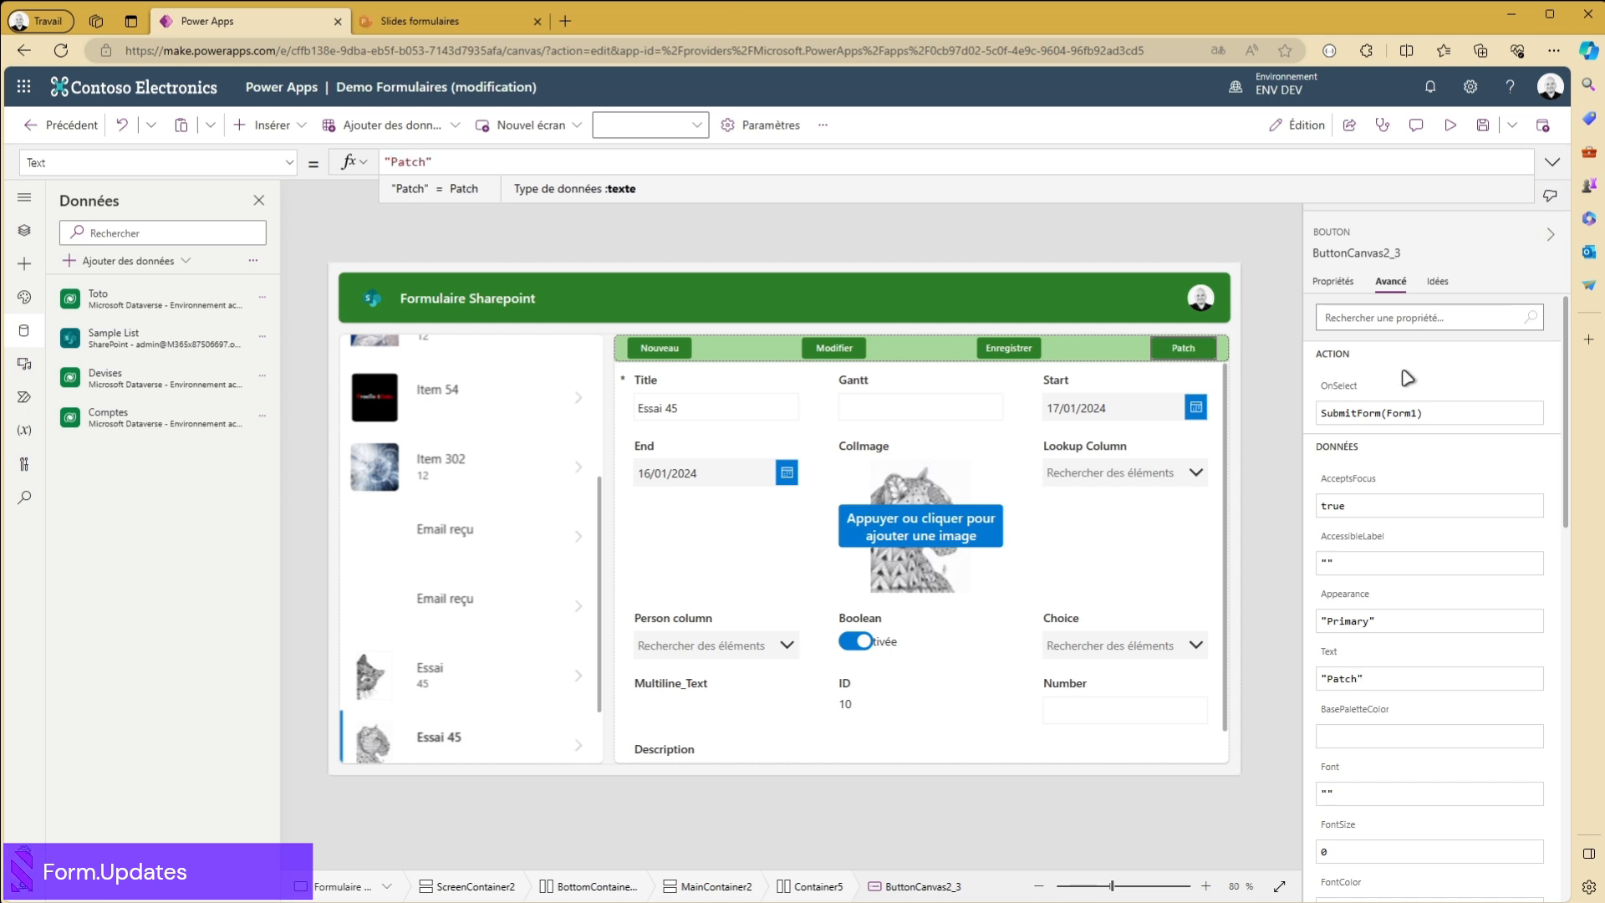
- Set the Patch button's OnSelect formula to Patch('Sample List';Form1.Updates)
click(1338, 386)
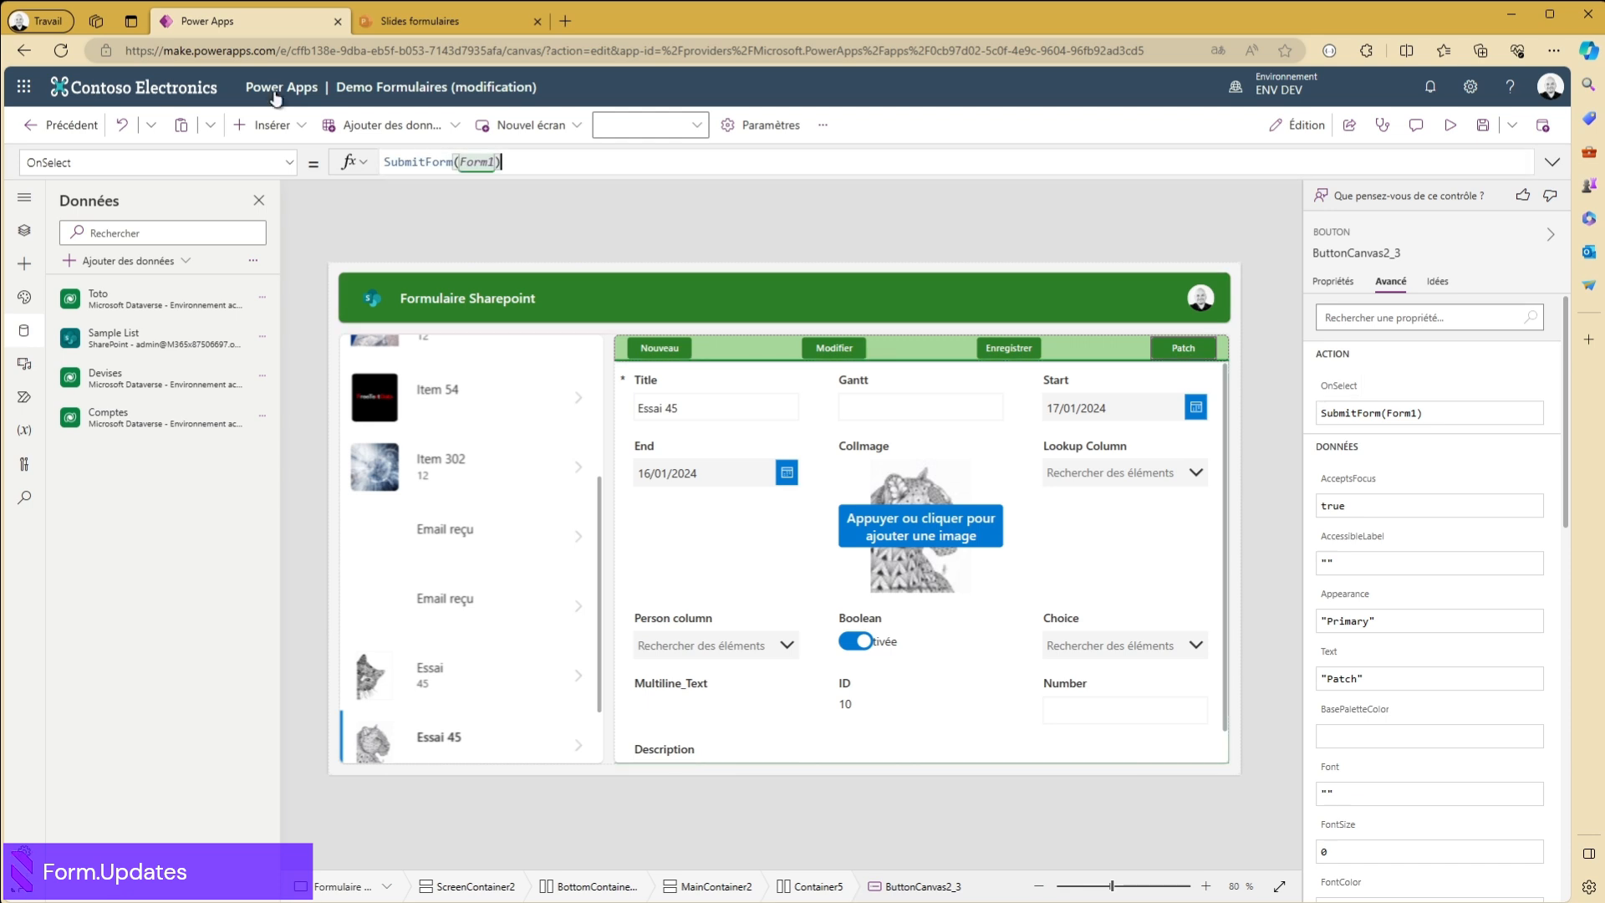
key(ctrl+a)
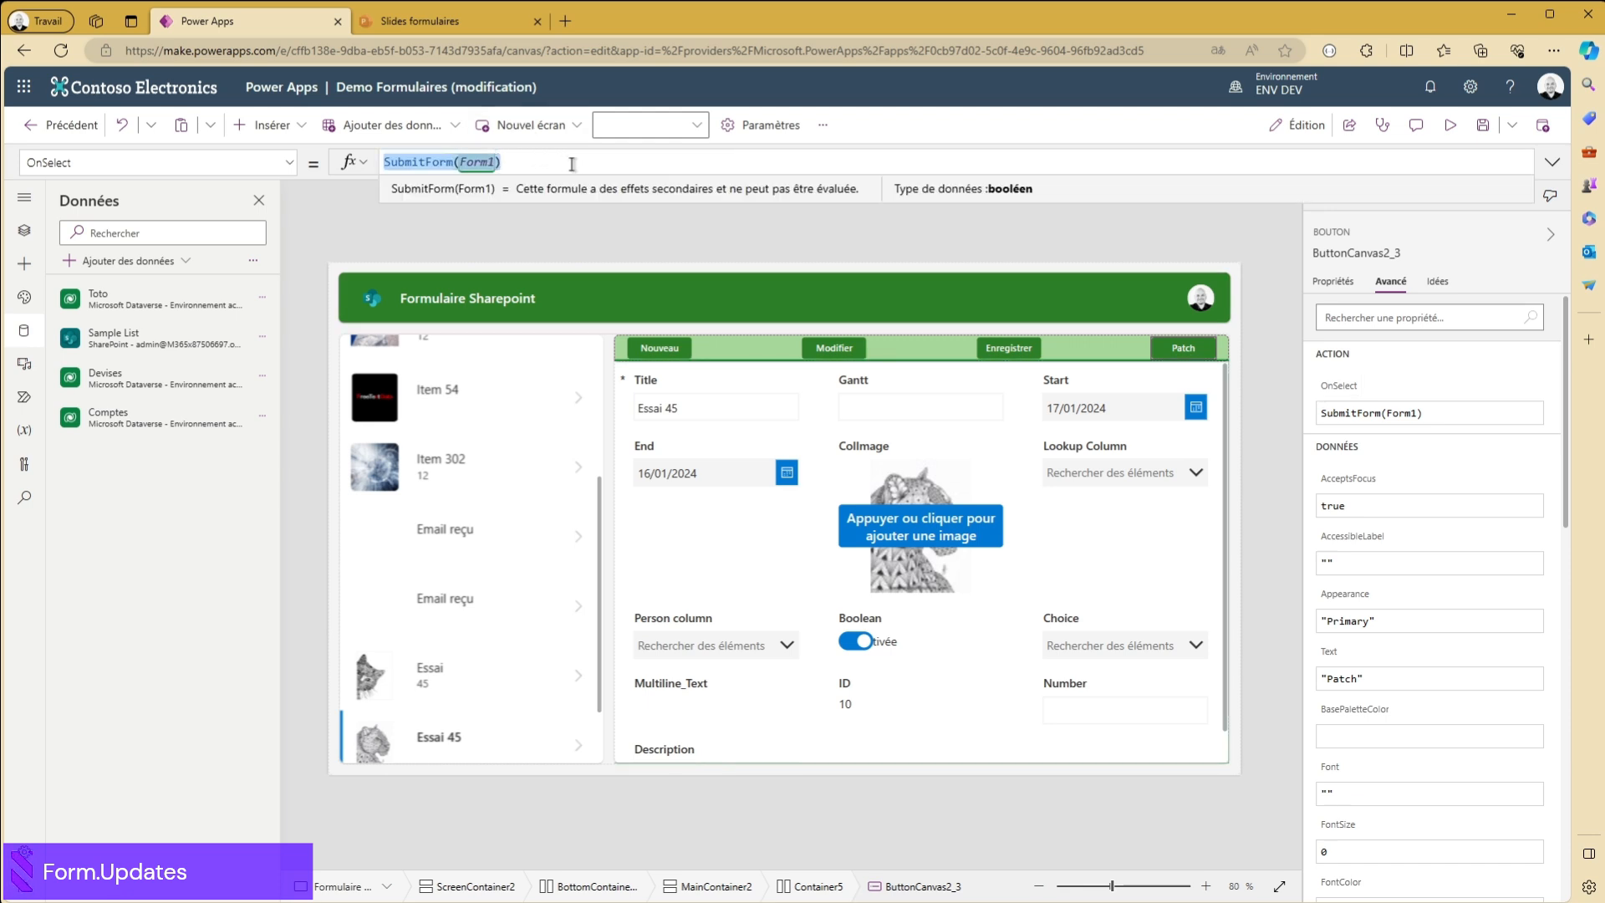
text(Patch)
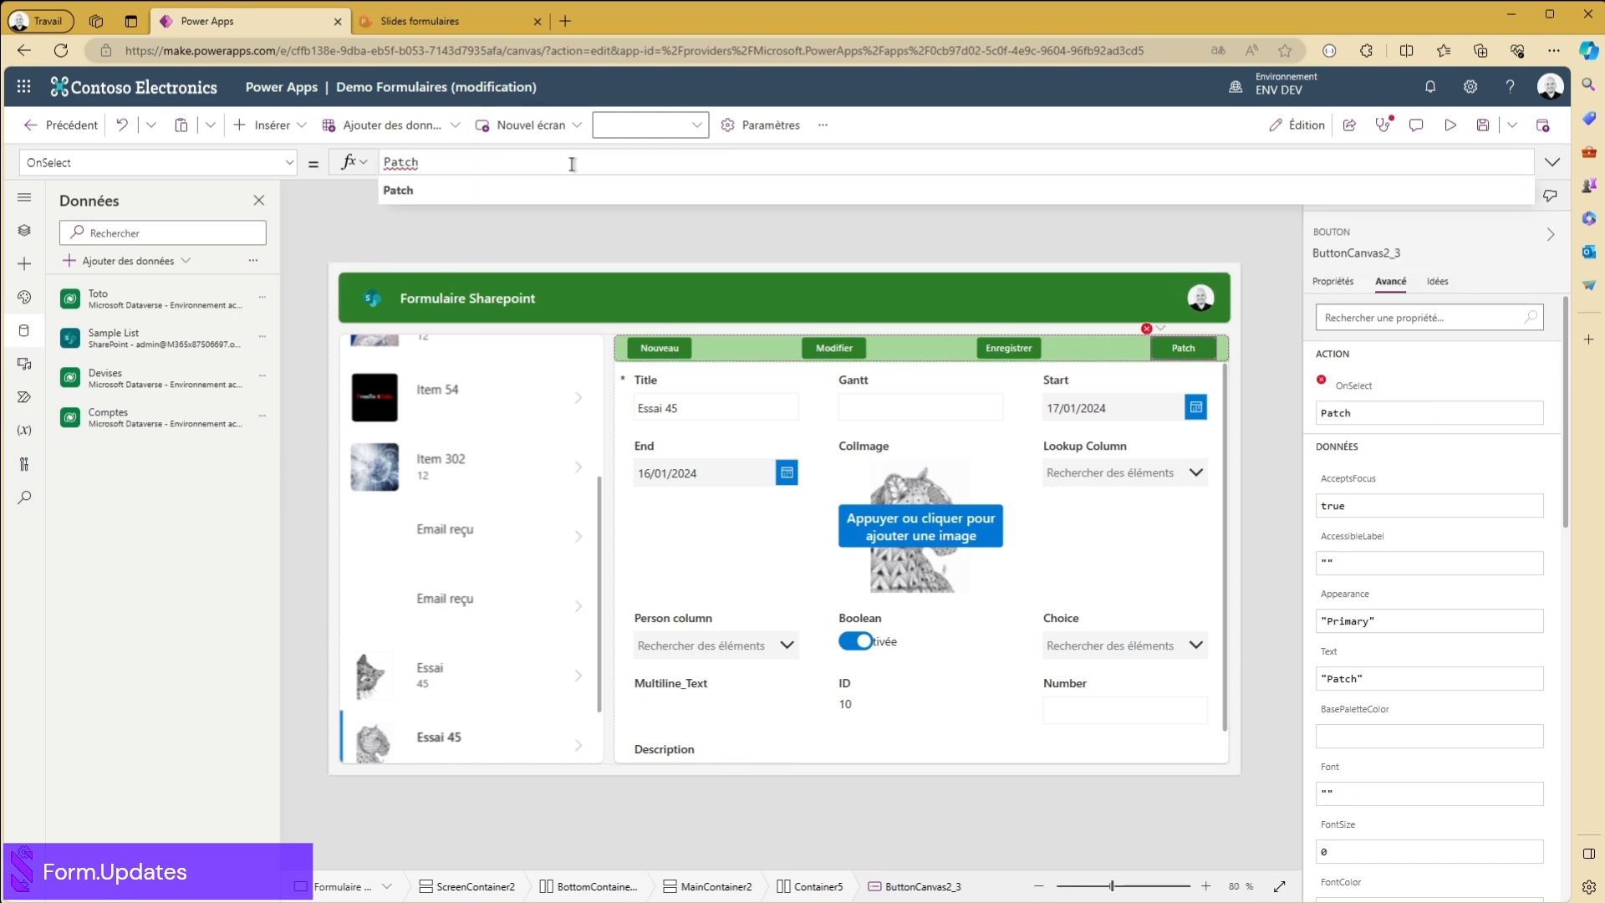
click(439, 205)
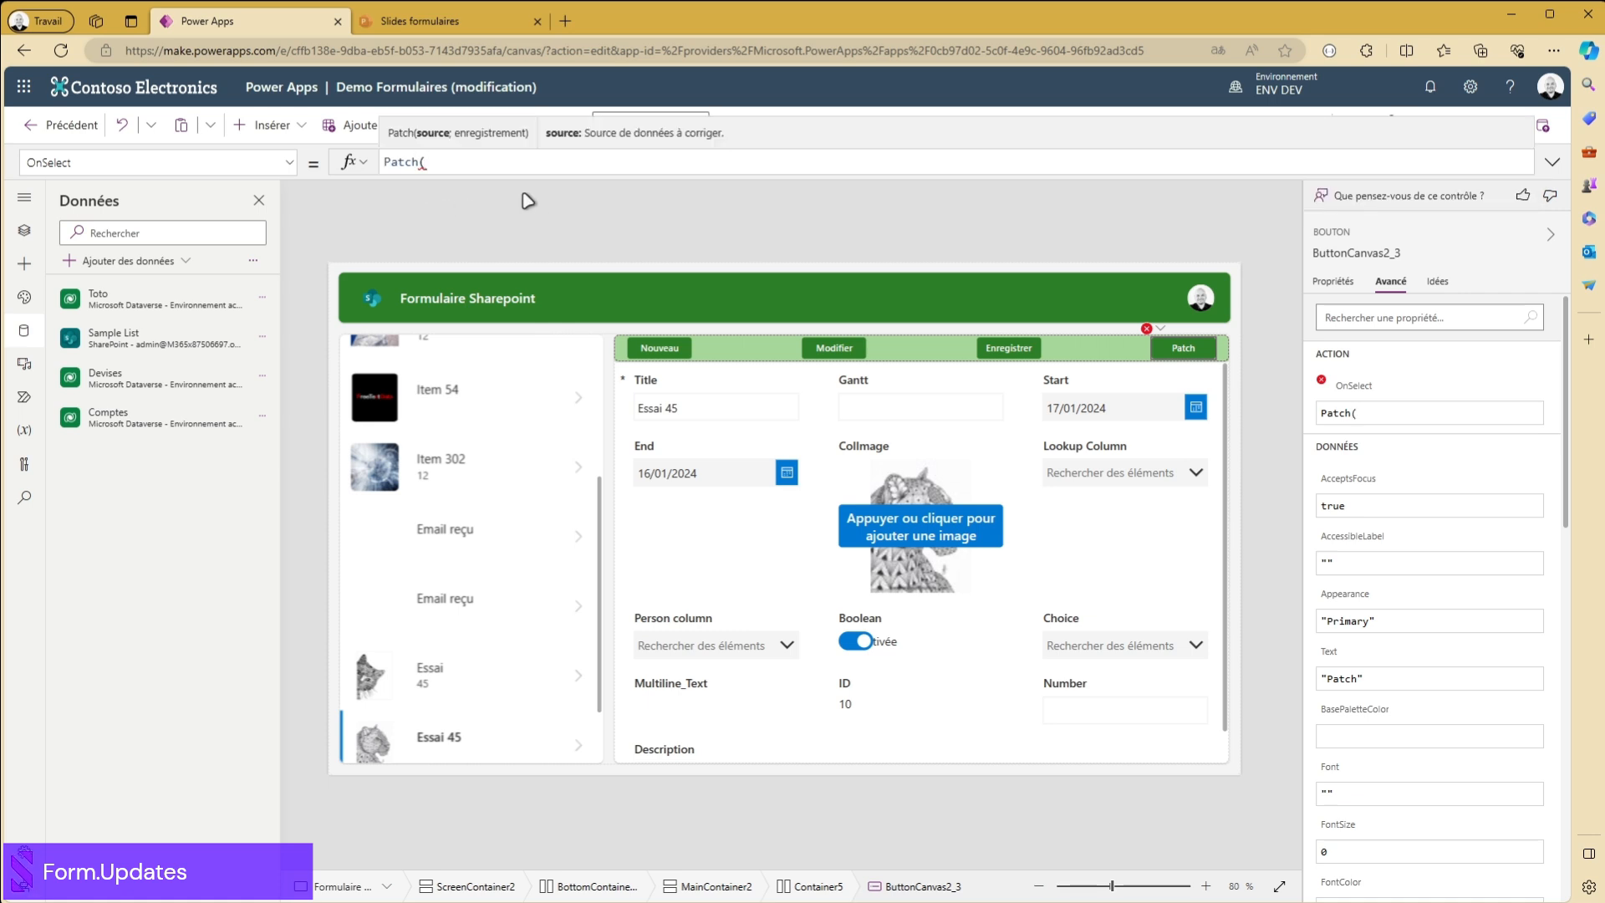
text(sa)
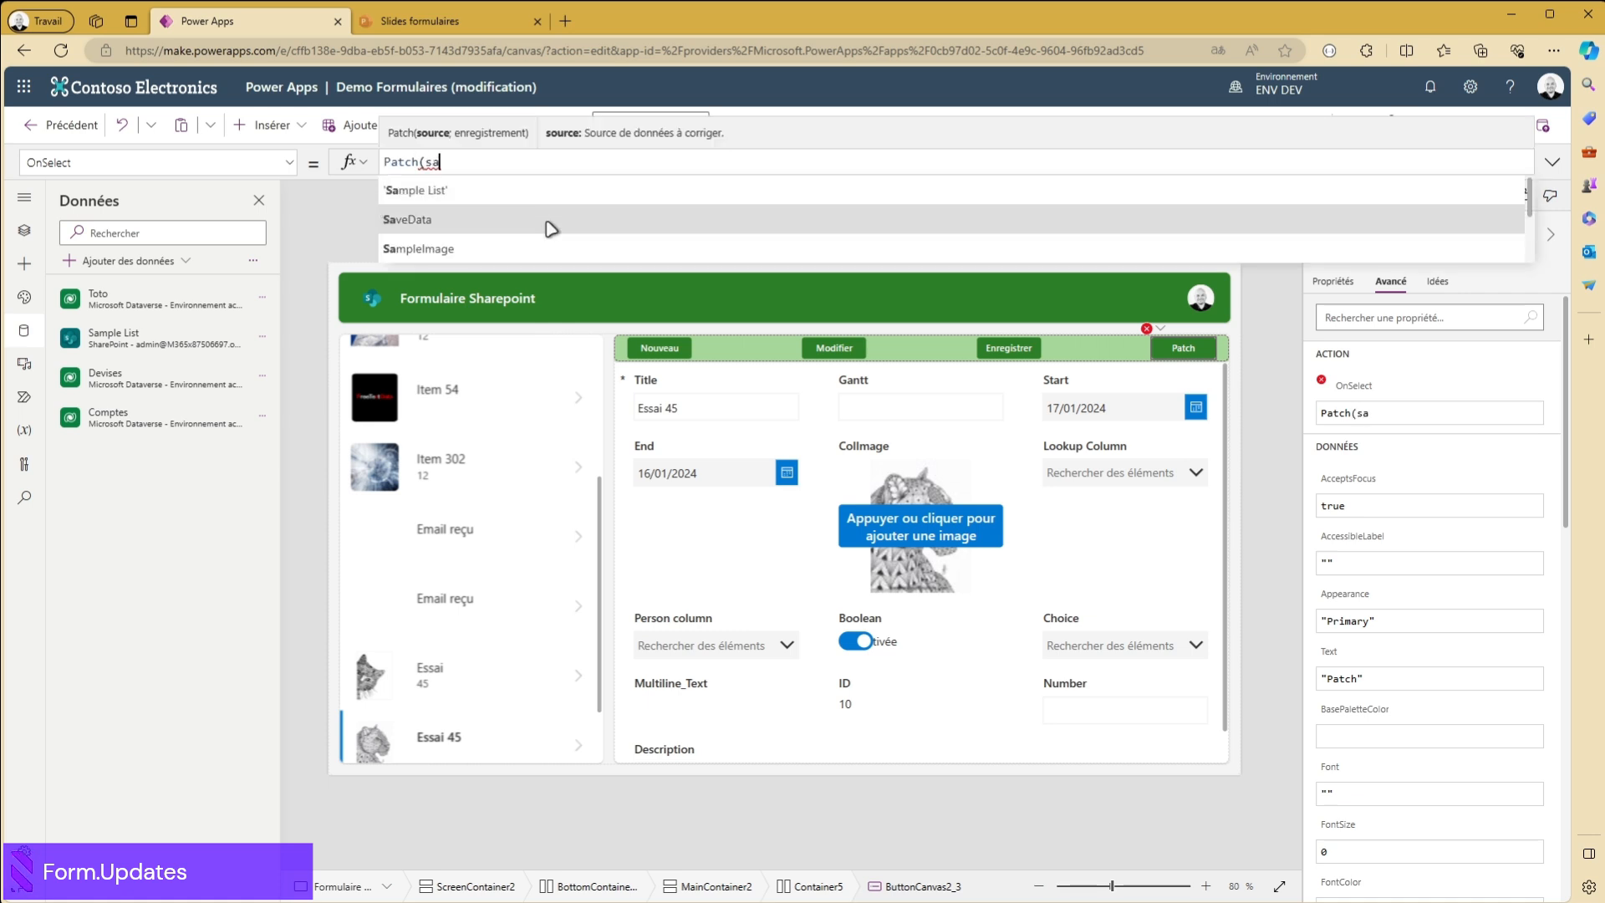
click(464, 191)
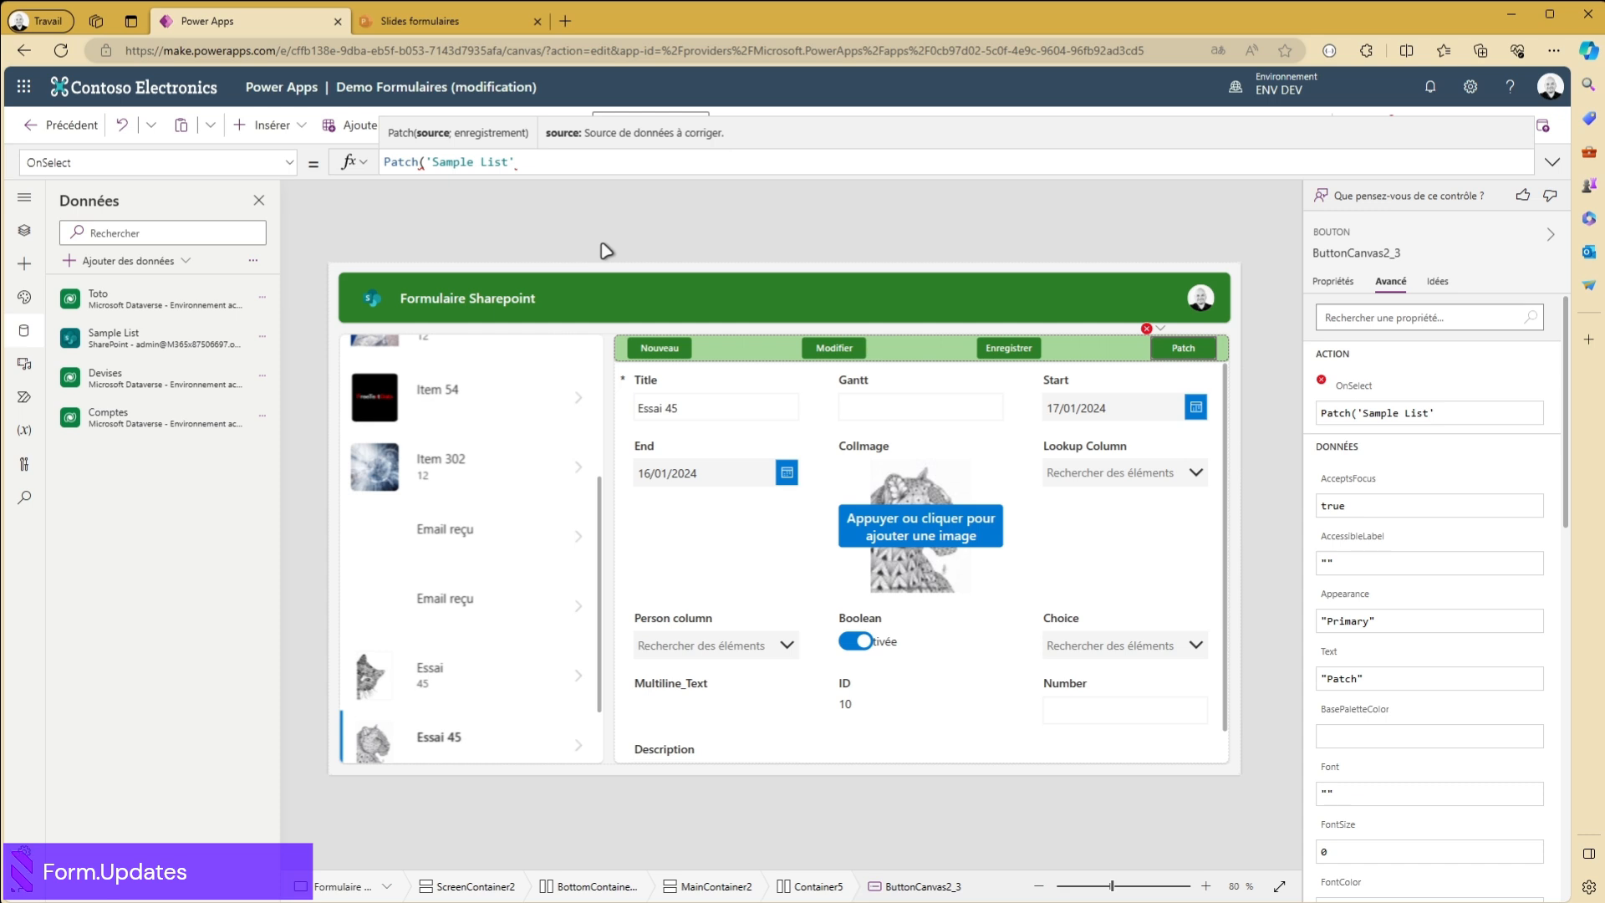
text(;)
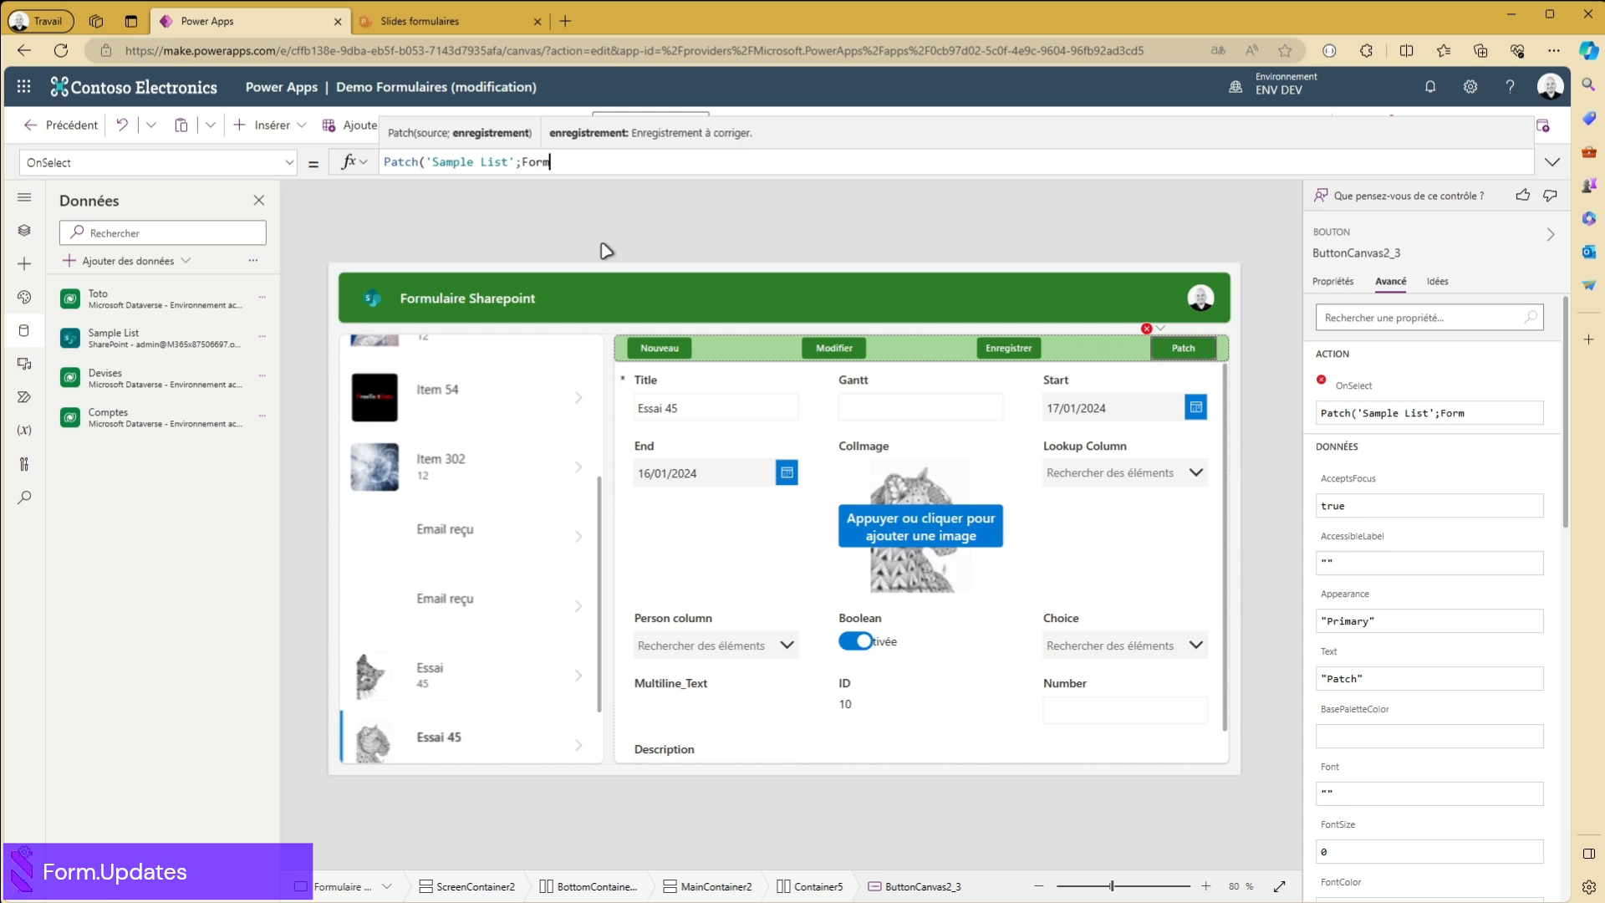
text(Form)
click(435, 191)
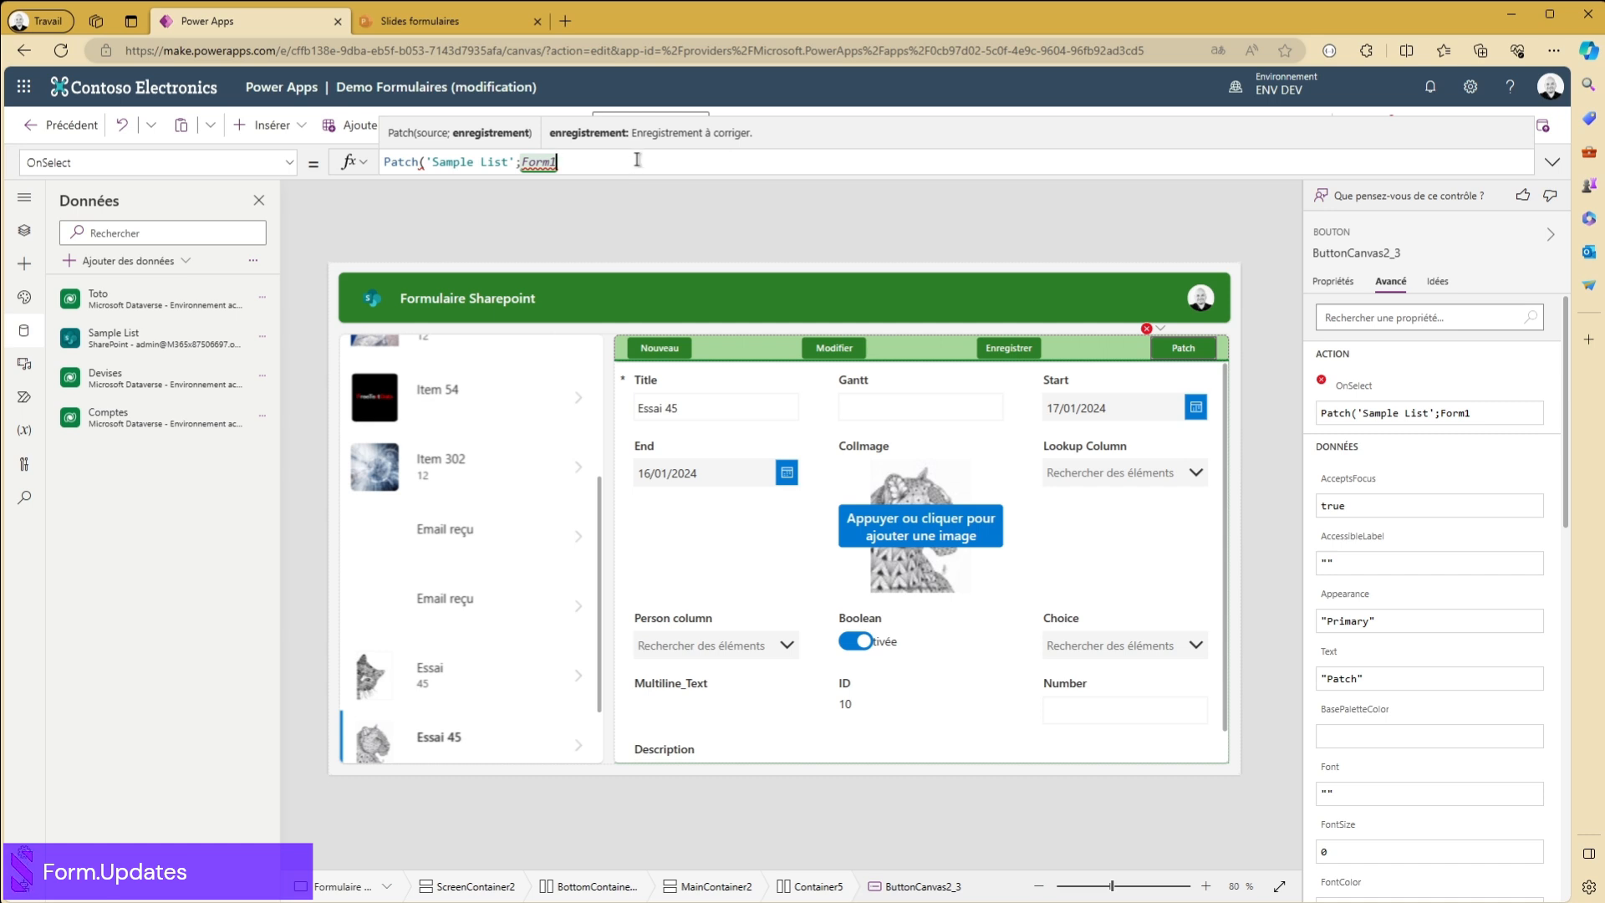
text(.Up)
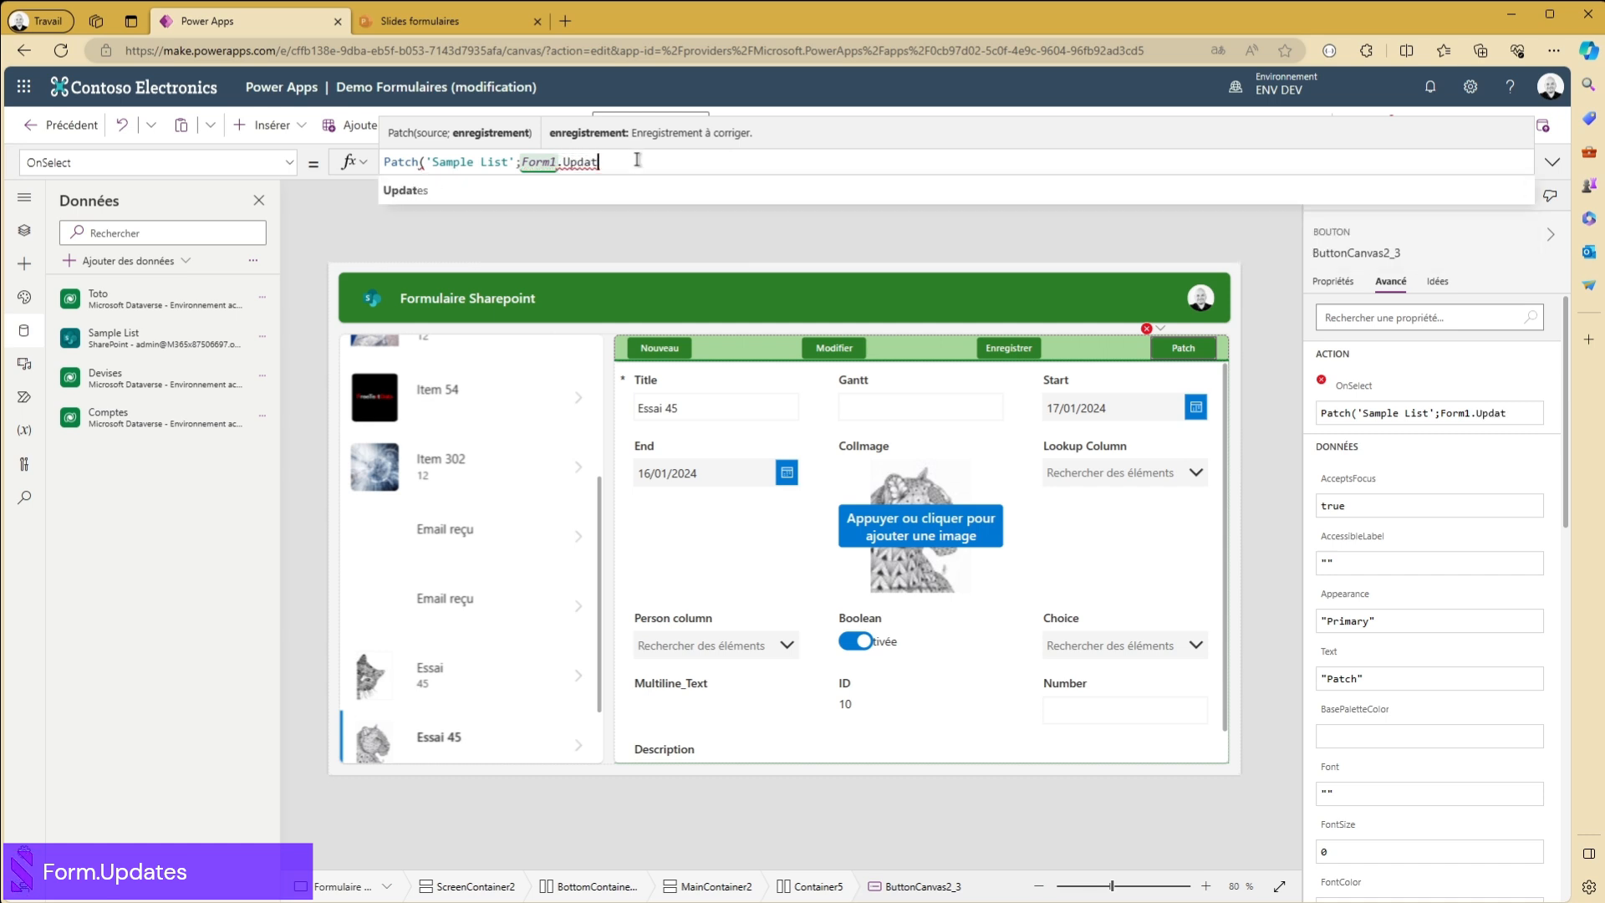
text(dat)
click(418, 190)
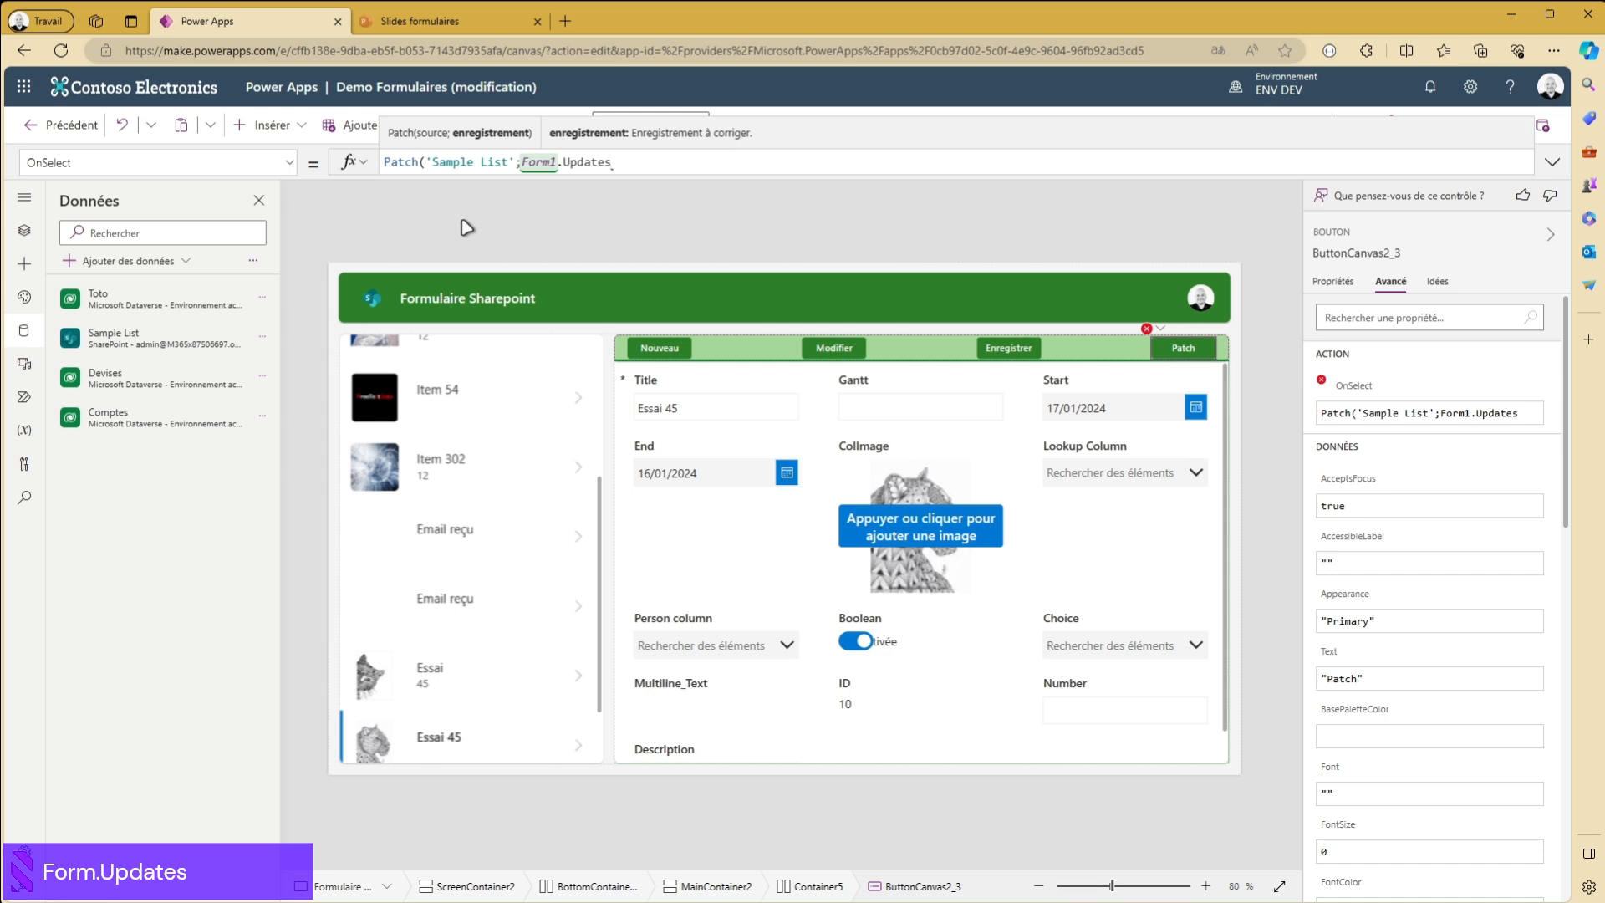
text())
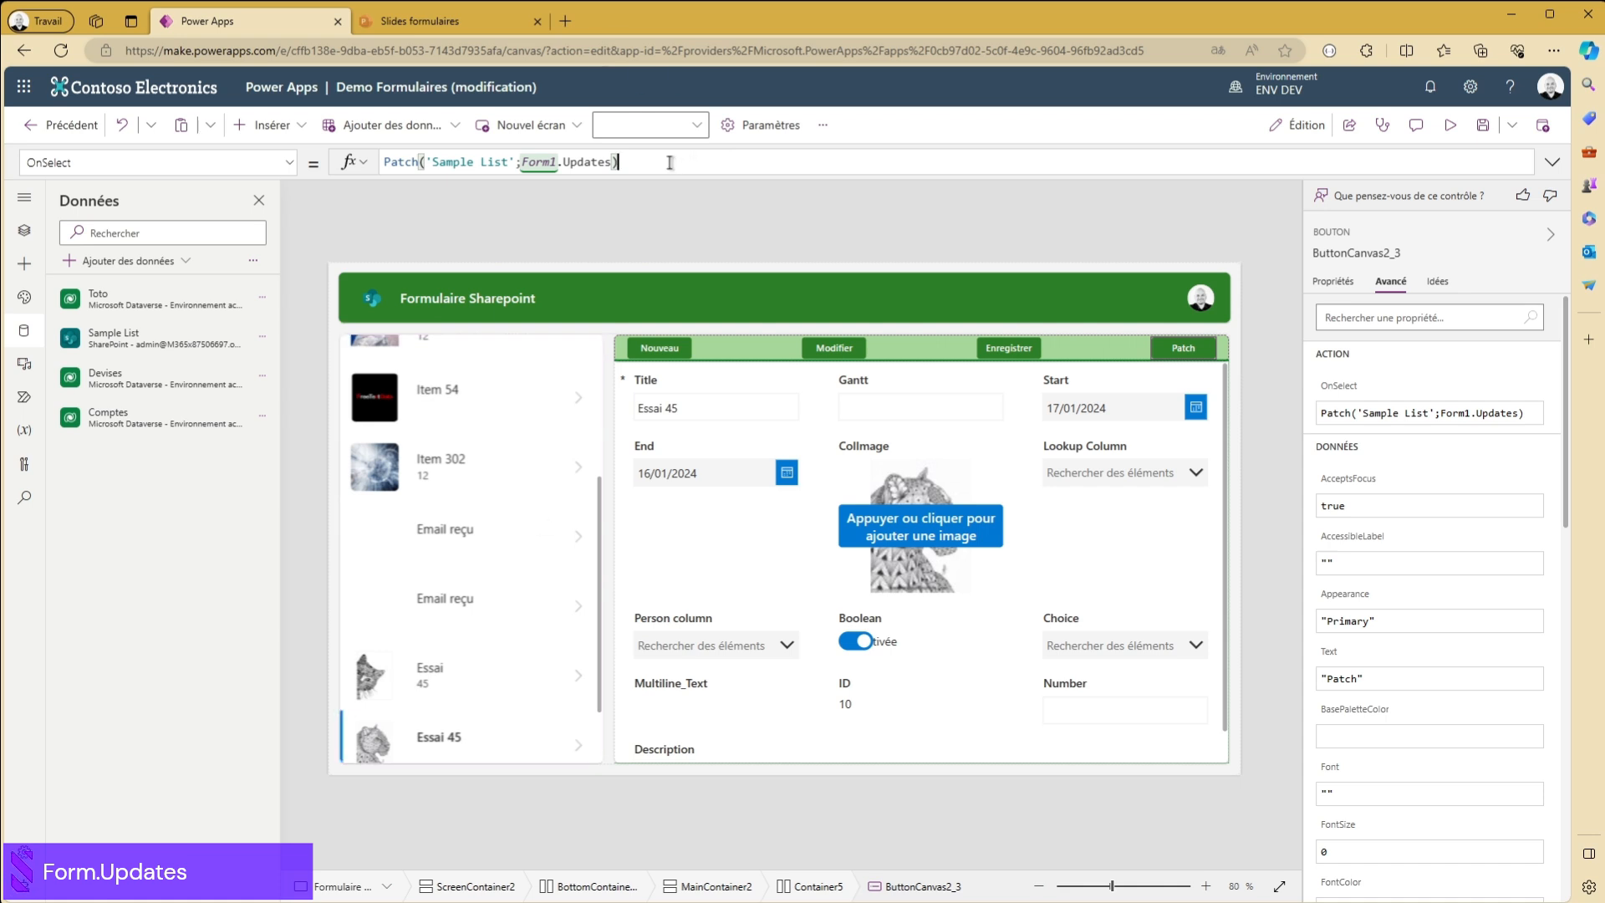
- Select the Essai 45 record, preview the app, and put the record in edit mode
scroll(510, 657, down, 1)
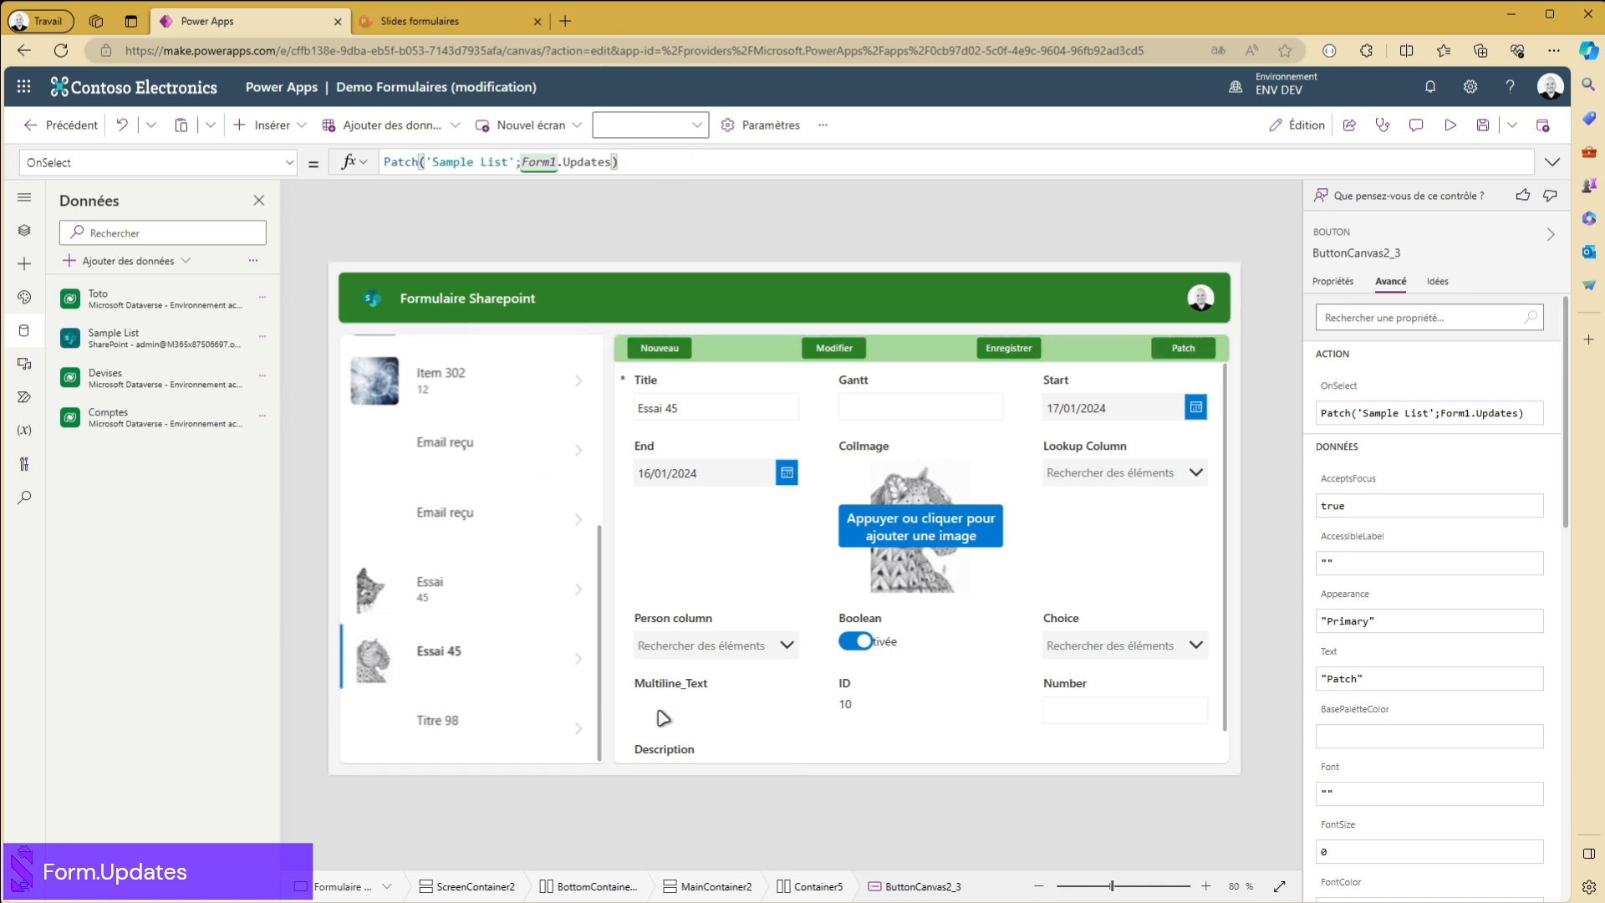
alt+click(575, 663)
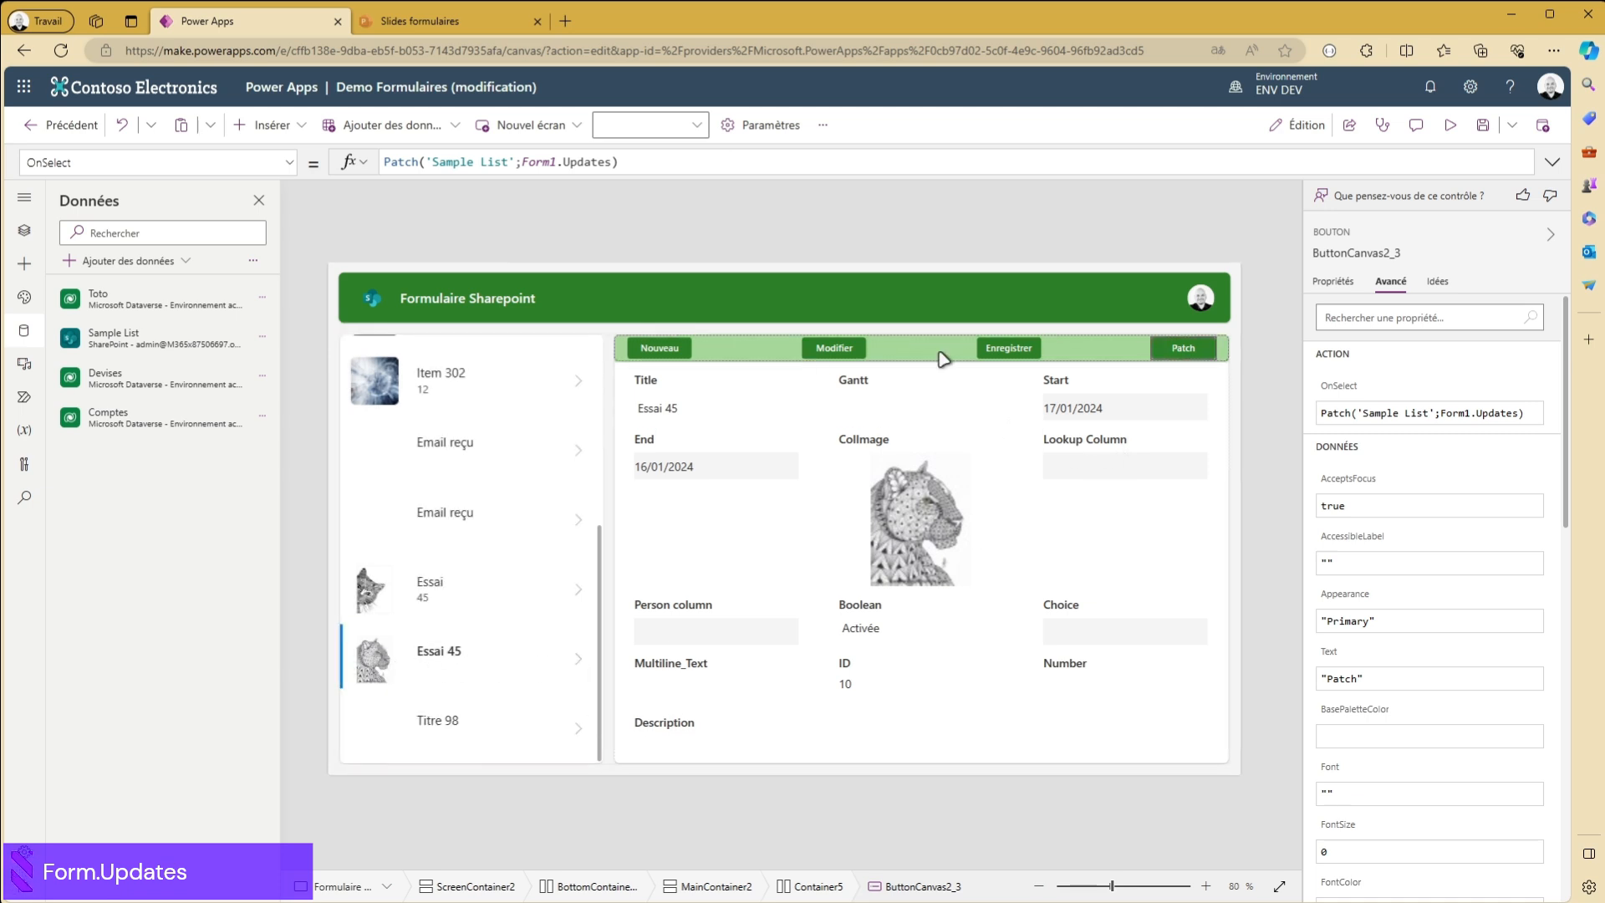
click(1450, 126)
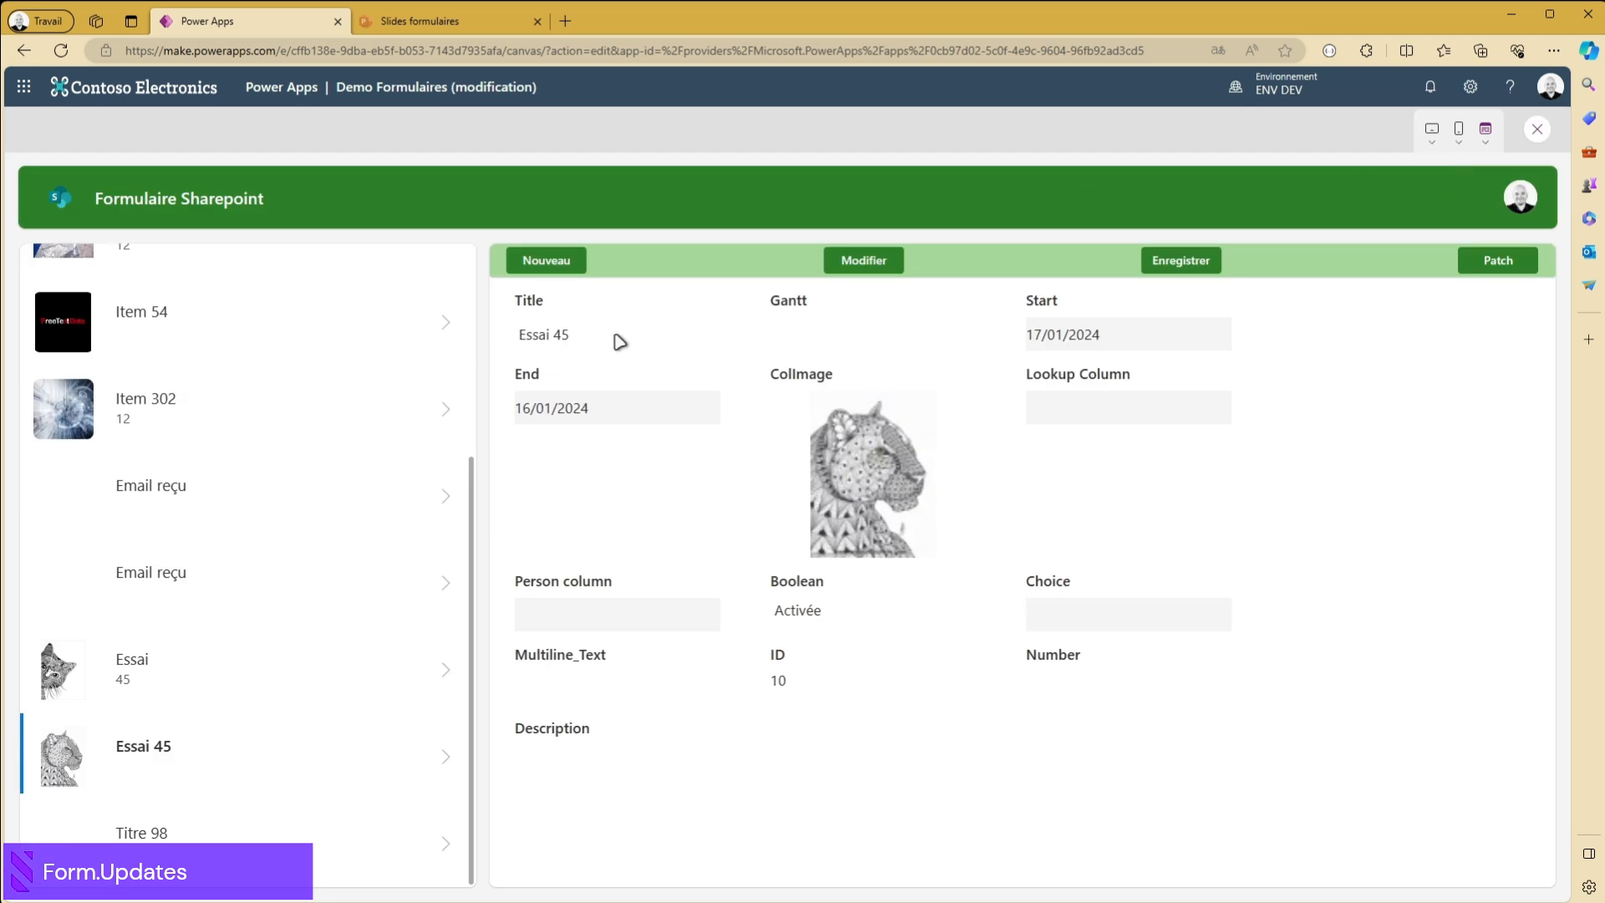
click(870, 260)
- Change the title to "Essai 57", replace the ColImage picture, and submit the form's values with the Patch button
click(565, 337)
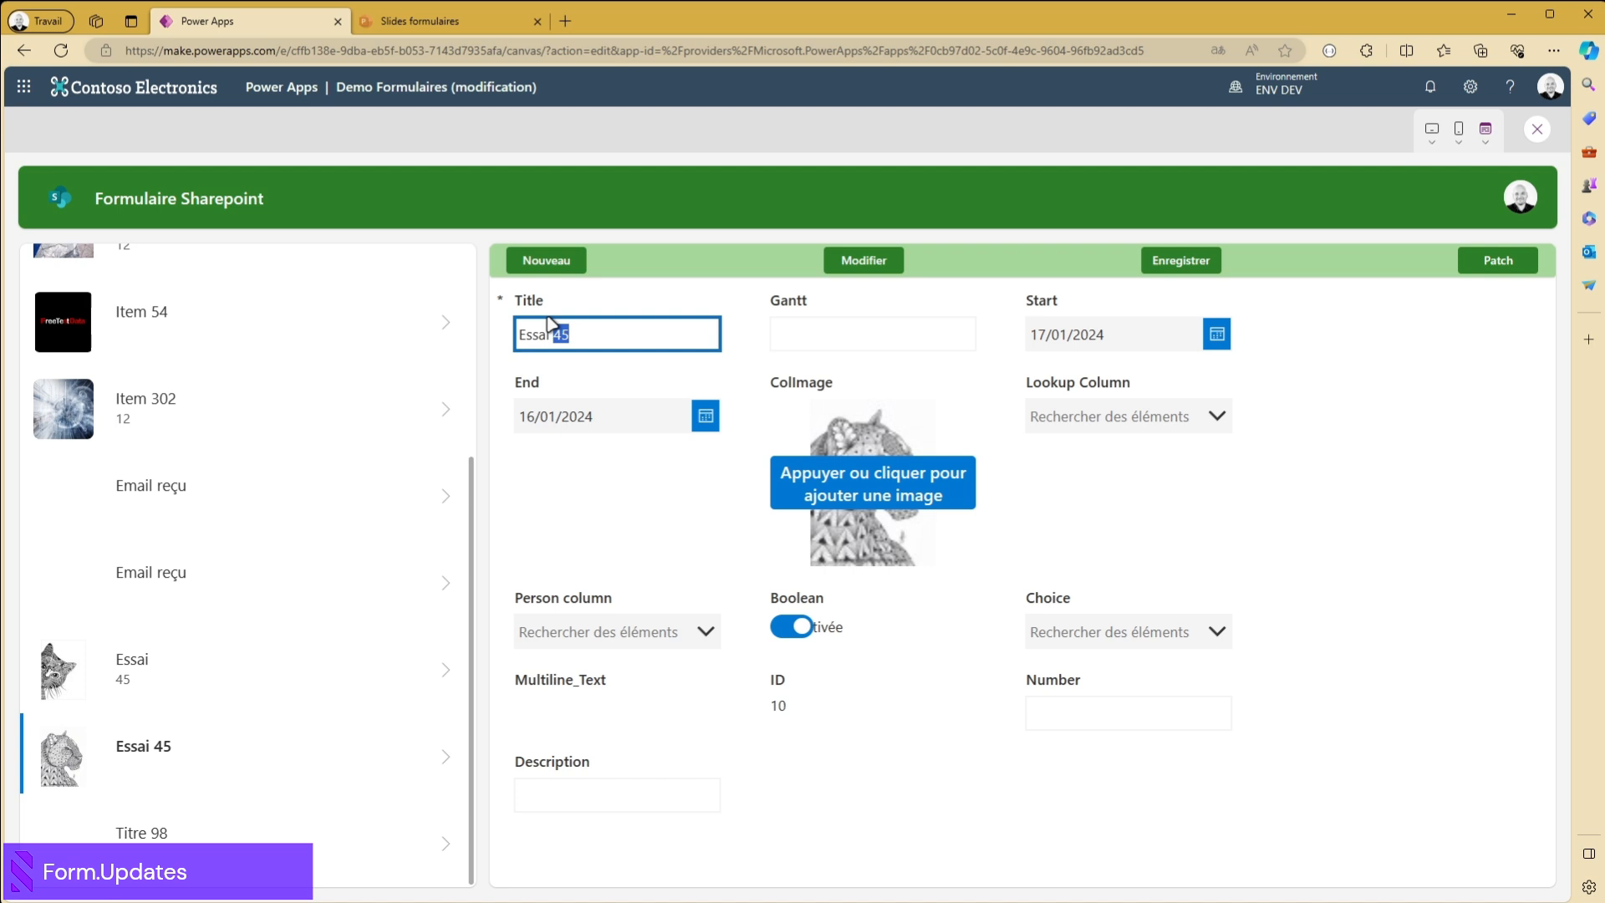
click(1293, 302)
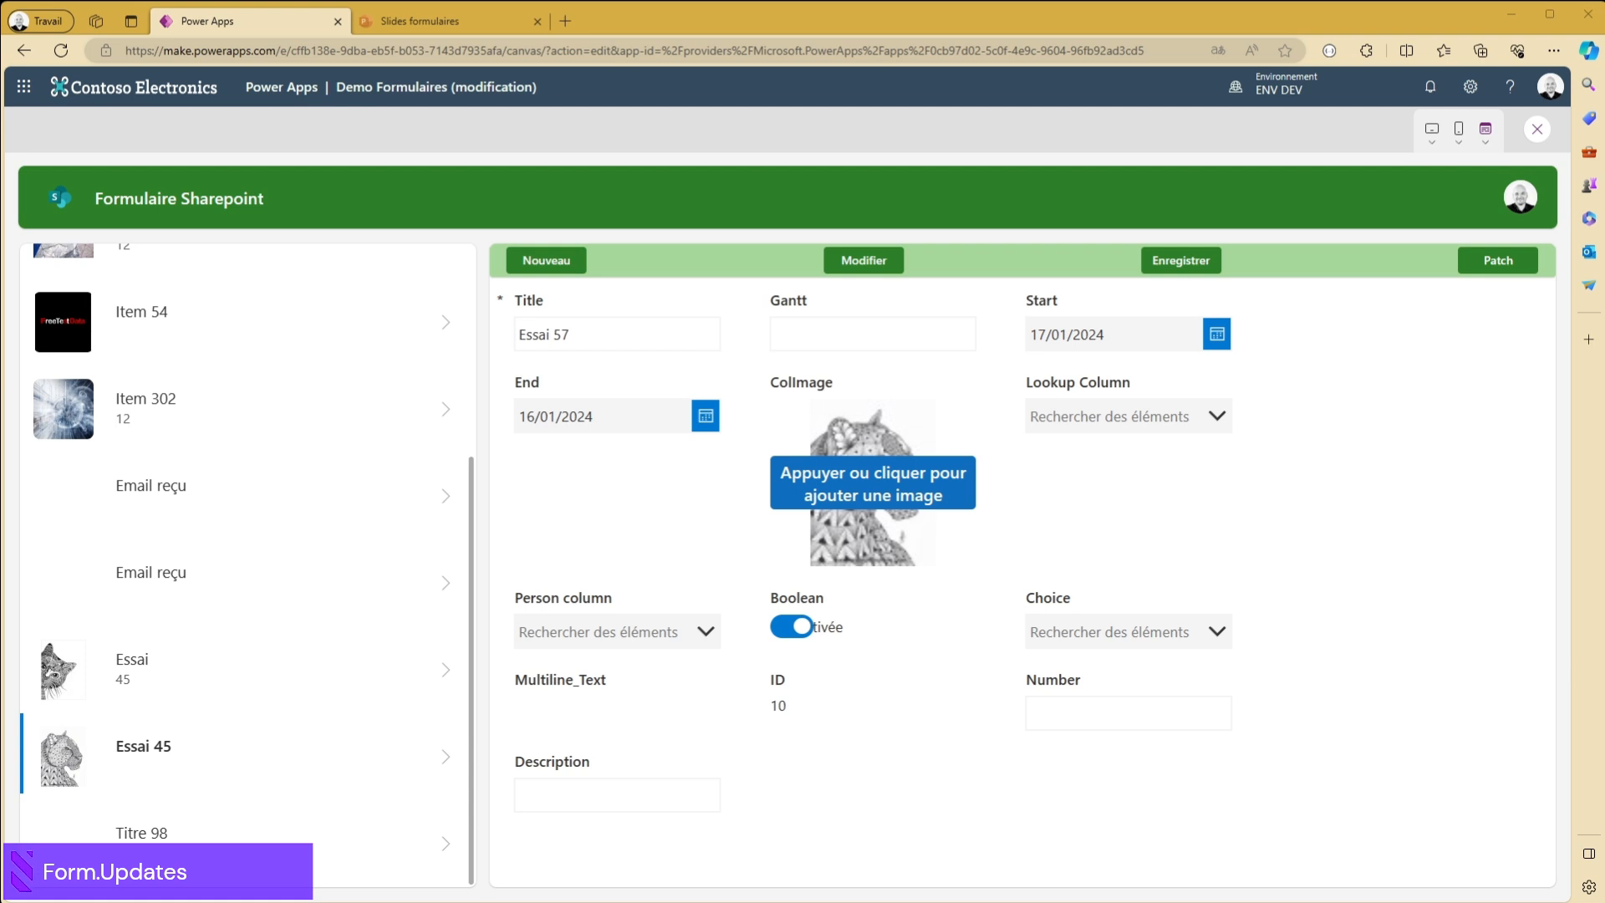
click(1514, 269)
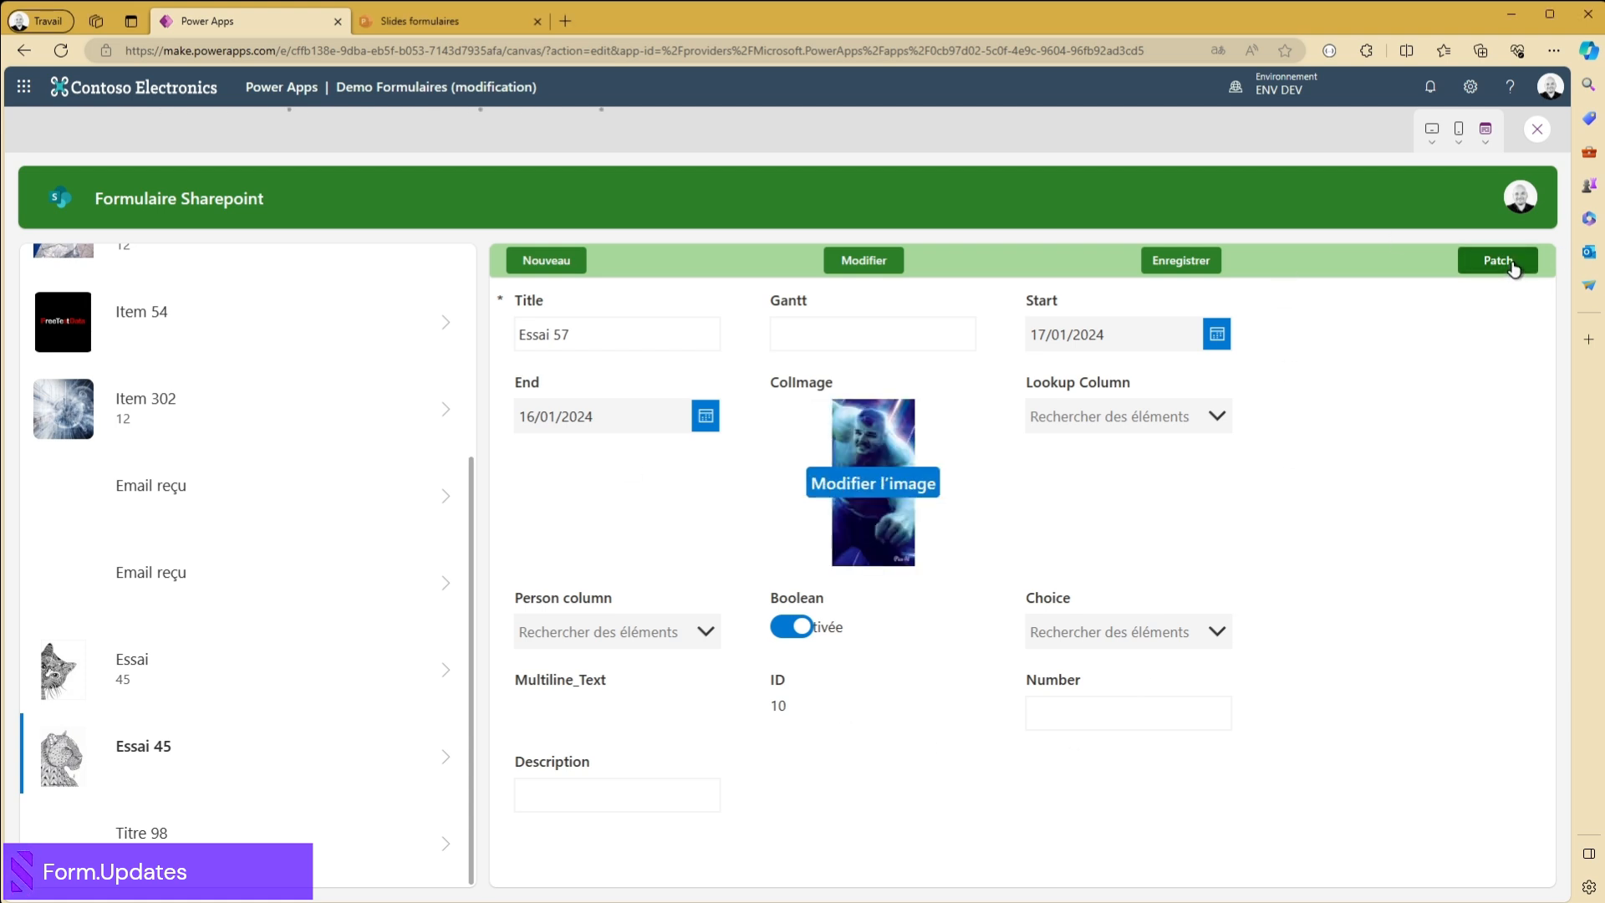
- Compare the newly added Essai 57 record with the Essai 45 record in the gallery
scroll(245, 707, down, 2)
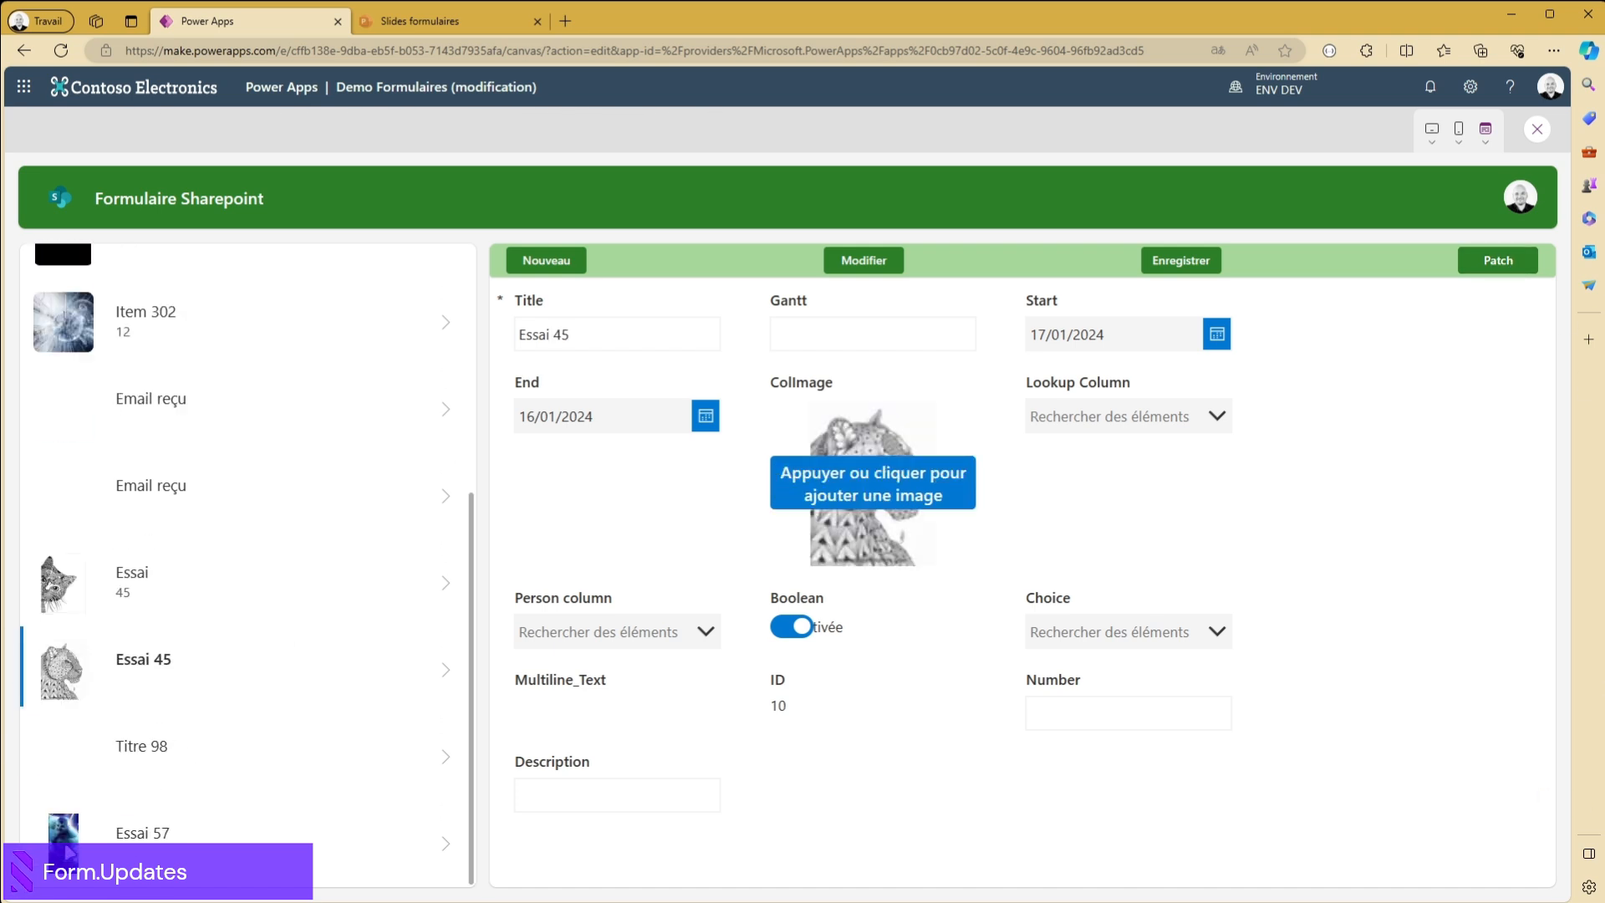
click(111, 839)
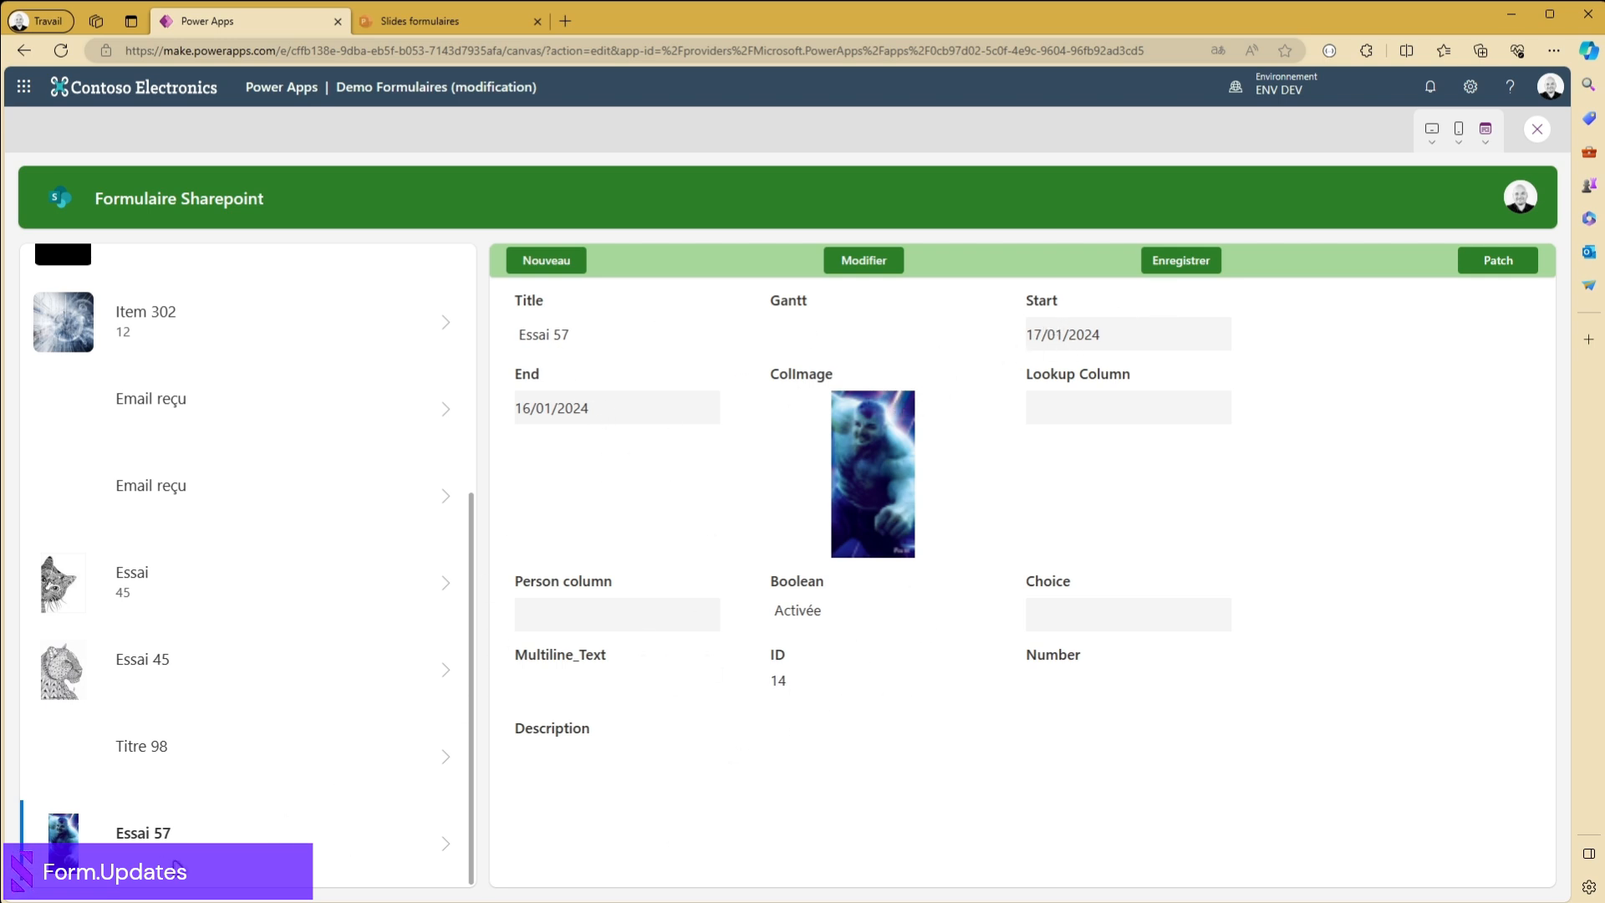
click(441, 678)
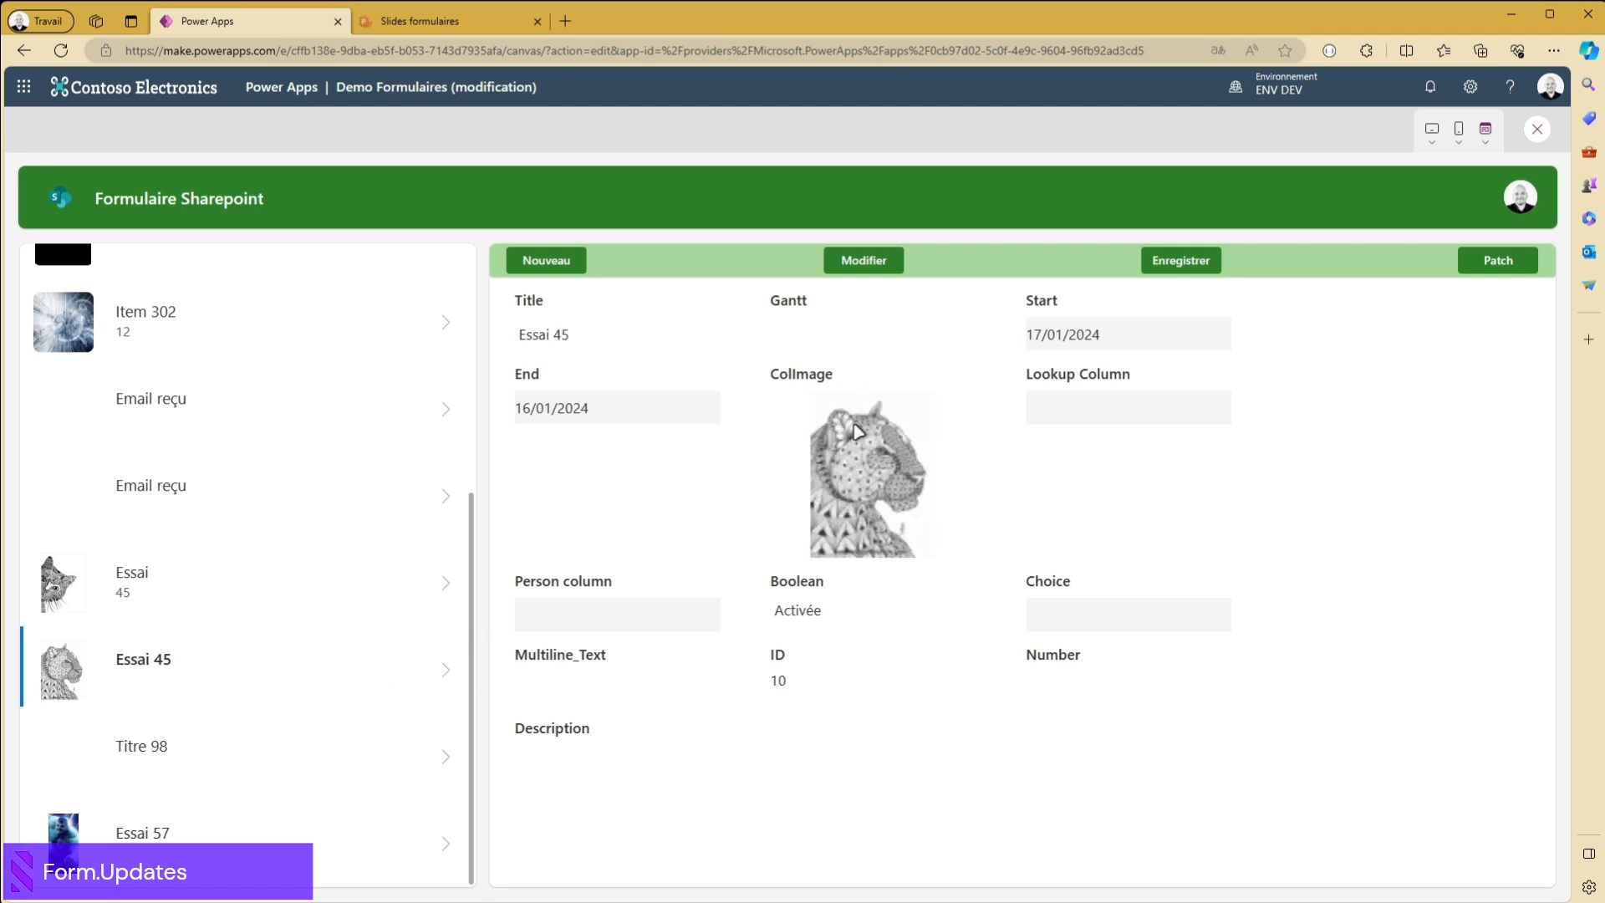
click(442, 849)
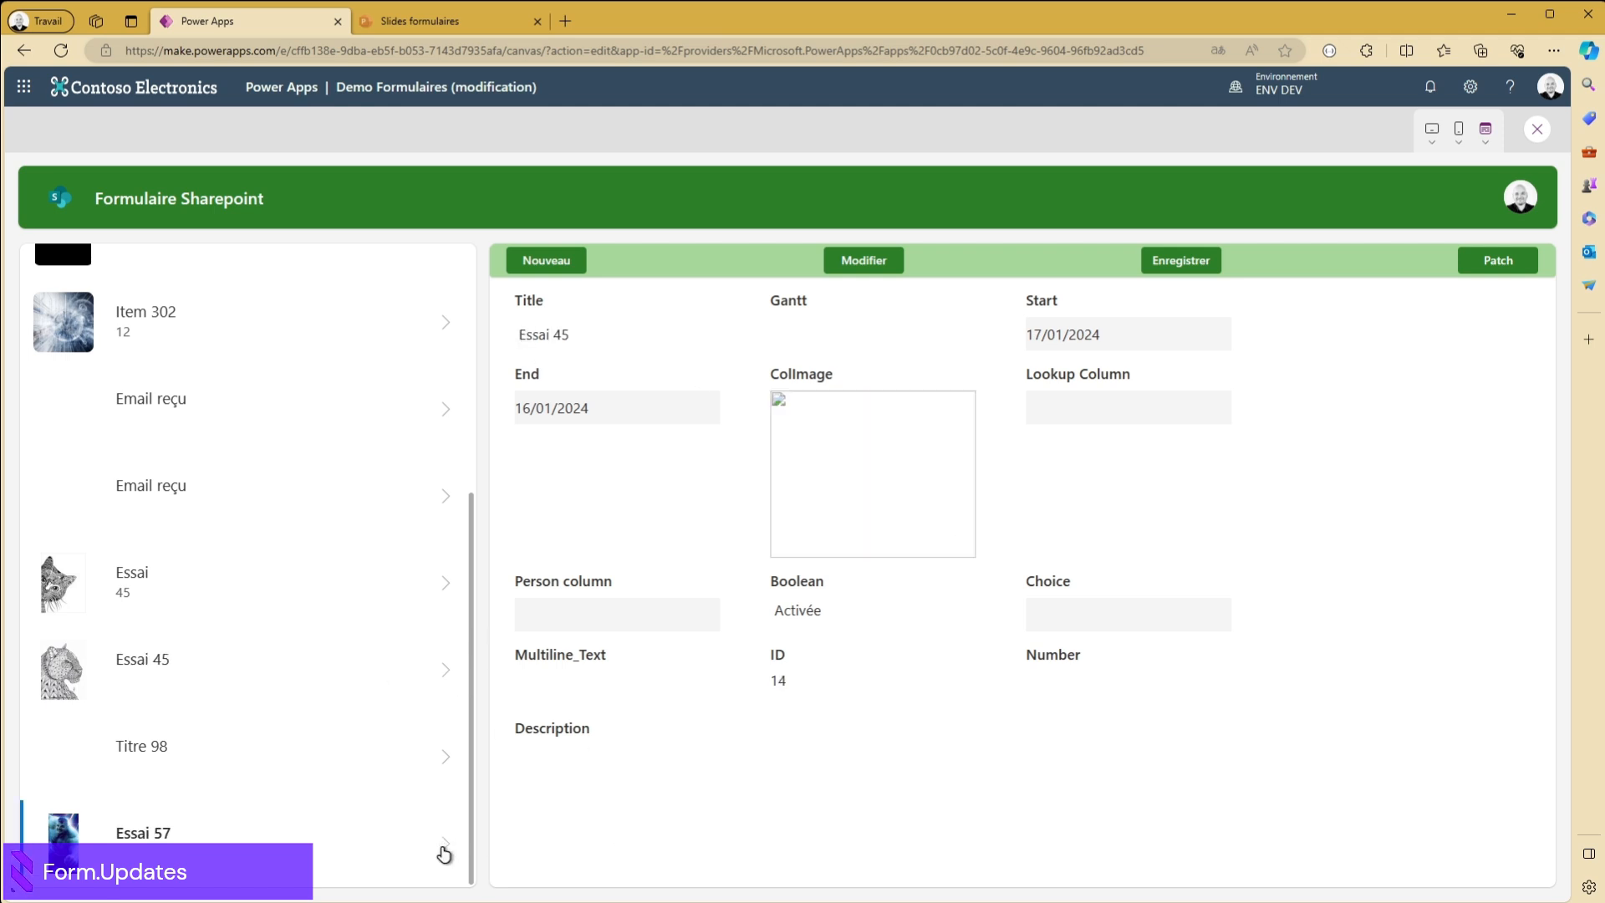
scroll(376, 644, up, 3)
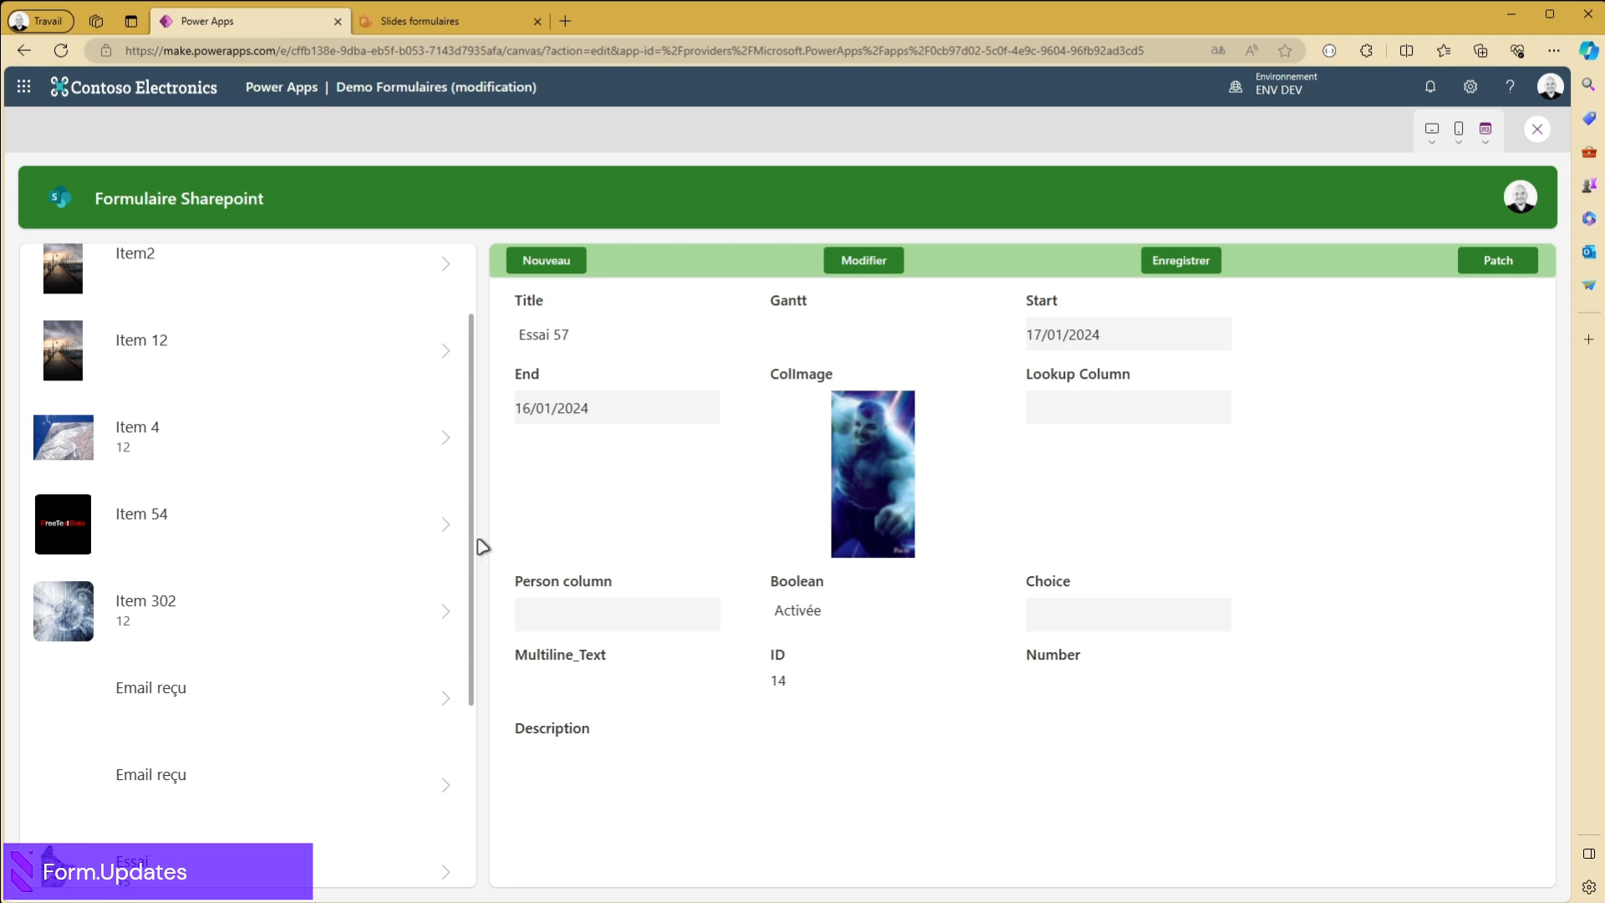
- View the Item 54 and Item 302 records in the form, and exit the preview
click(448, 525)
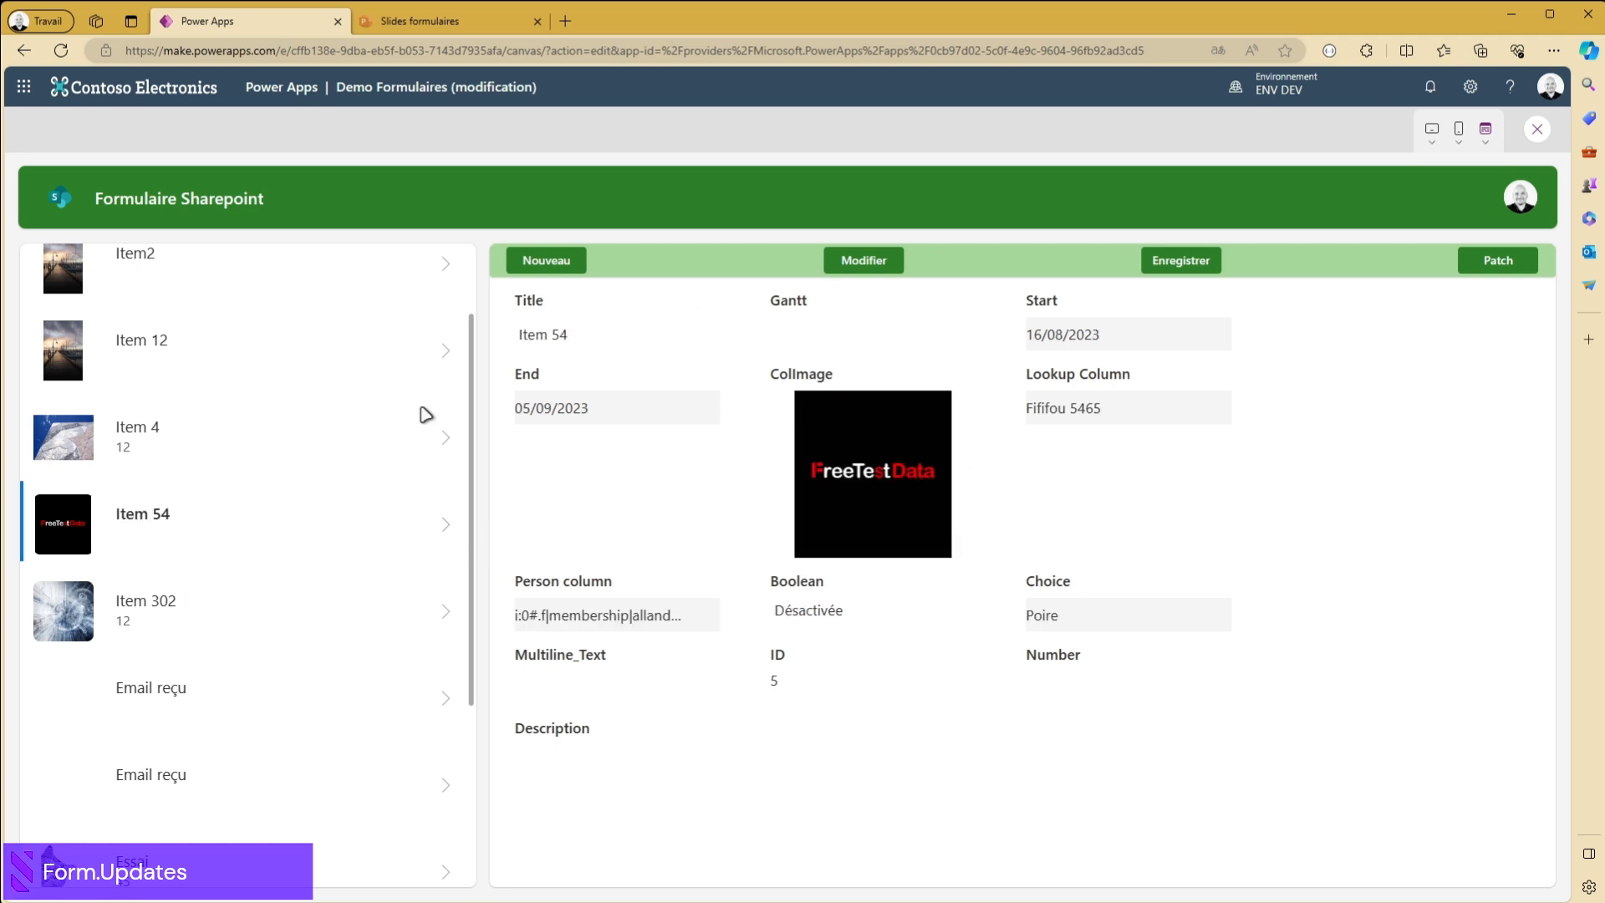
scroll(427, 527, down, 3)
scroll(351, 435, up, 1)
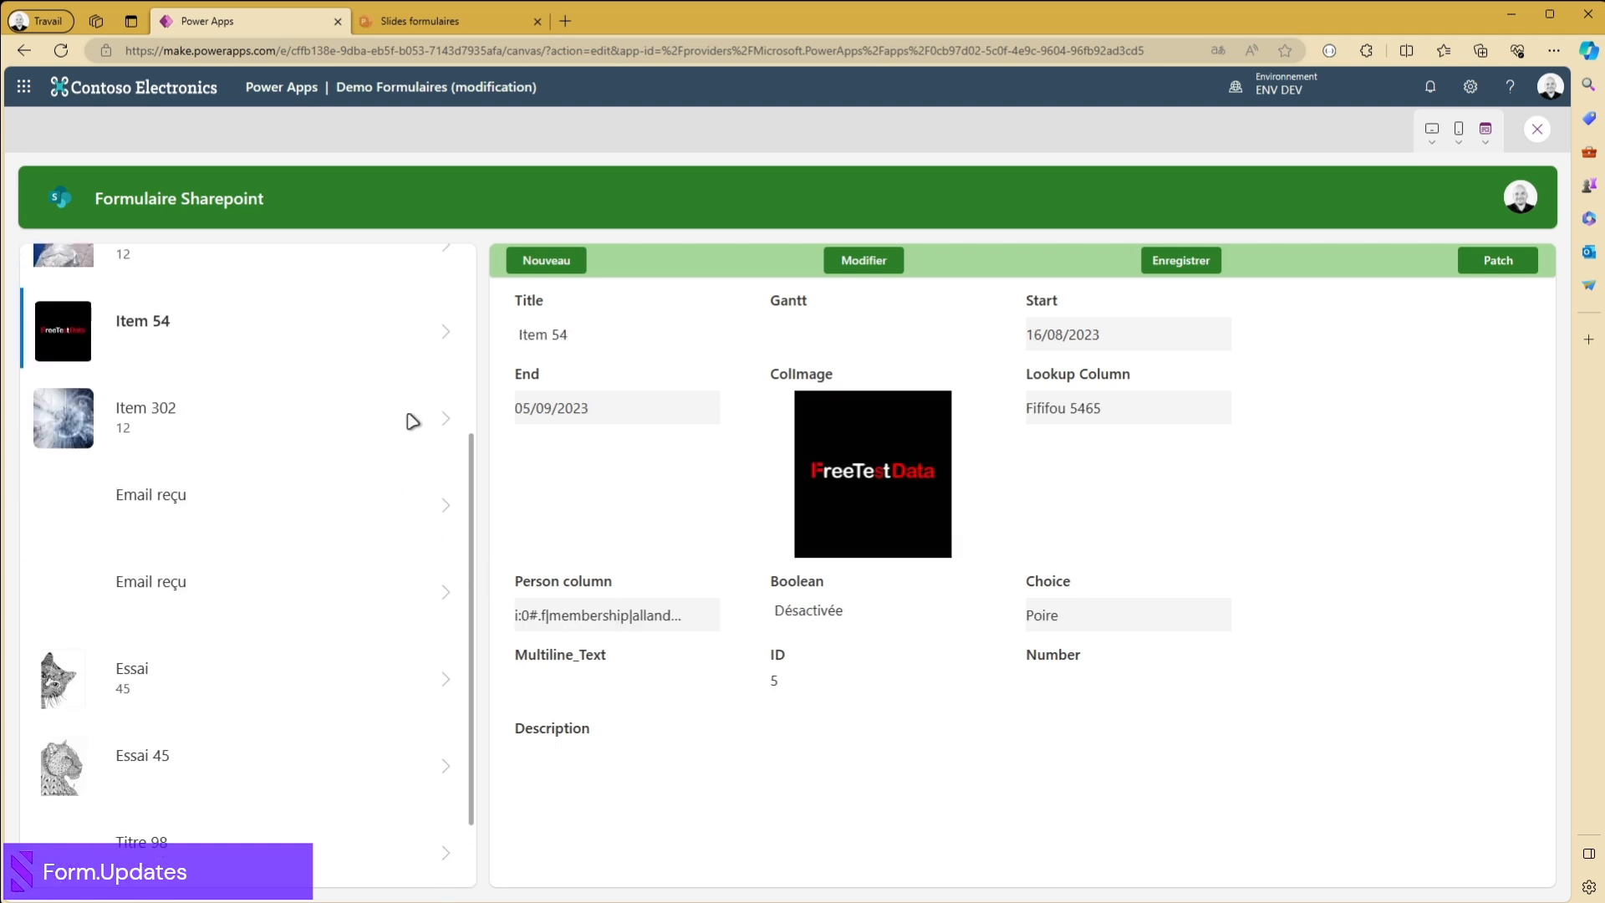
click(443, 420)
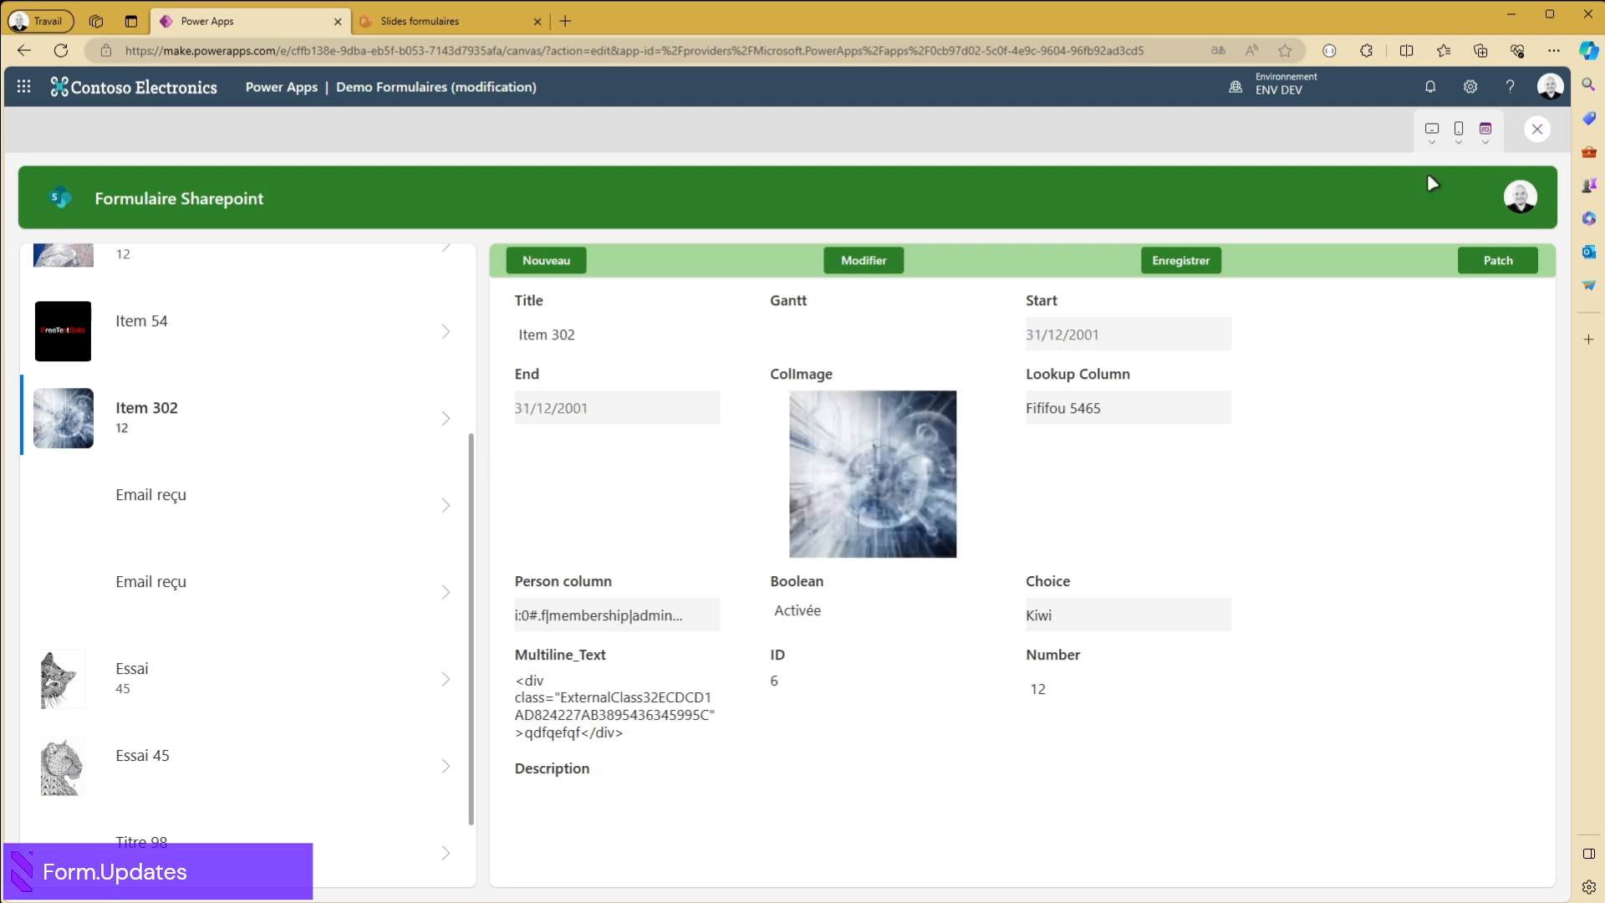
click(1537, 129)
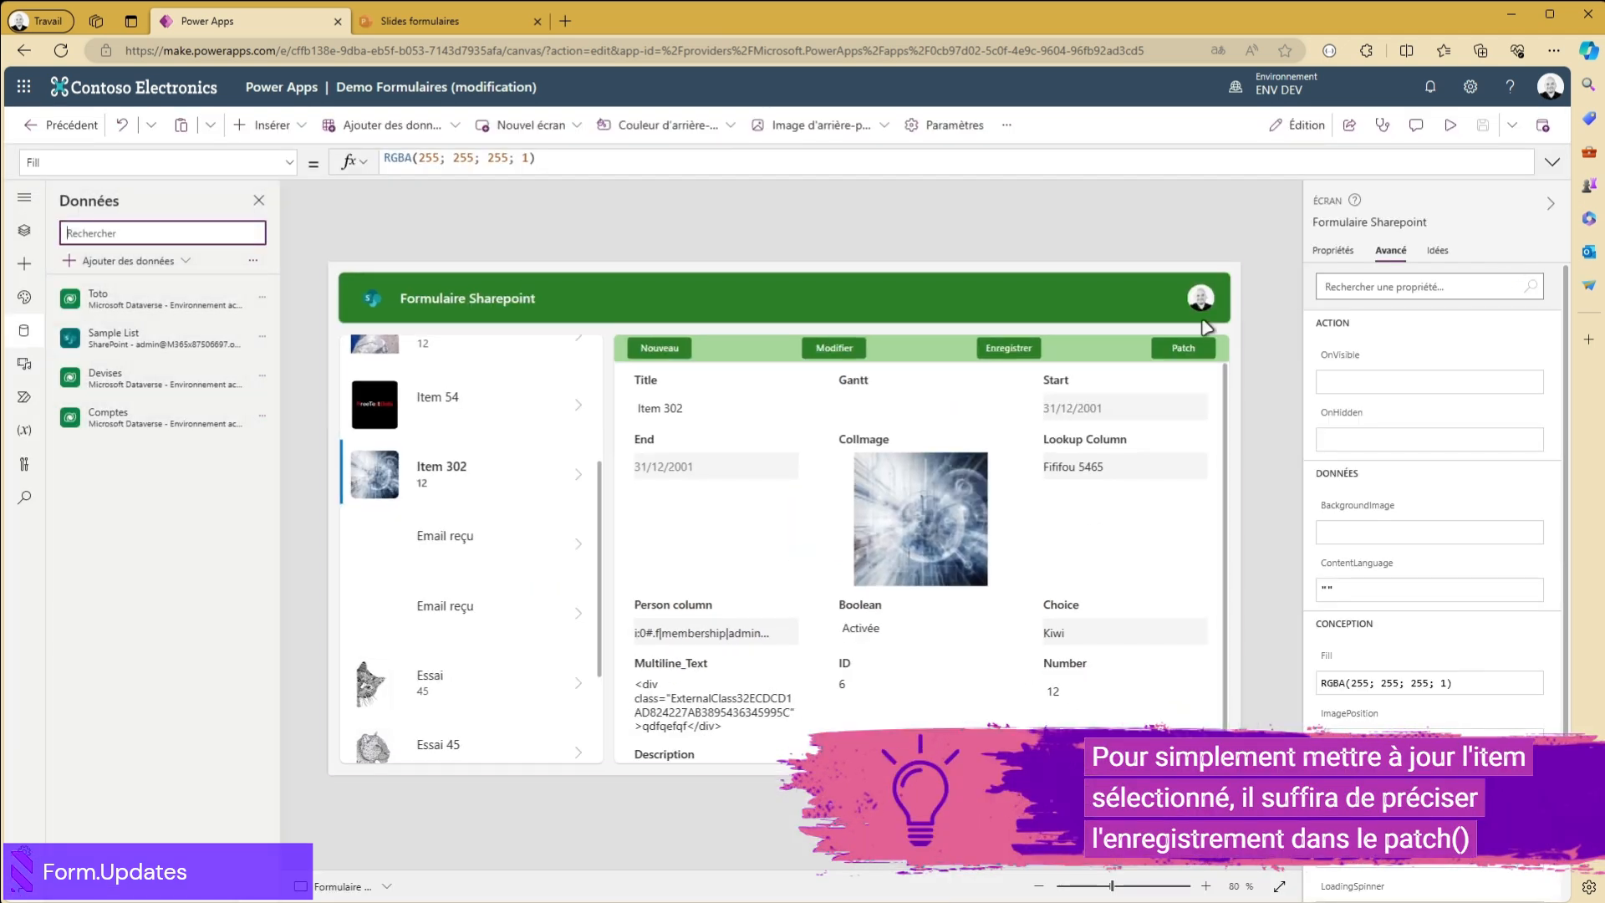
- Examine the Patch button's OnSelect formula, focusing on its Form1.Updates argument
click(1182, 349)
click(623, 161)
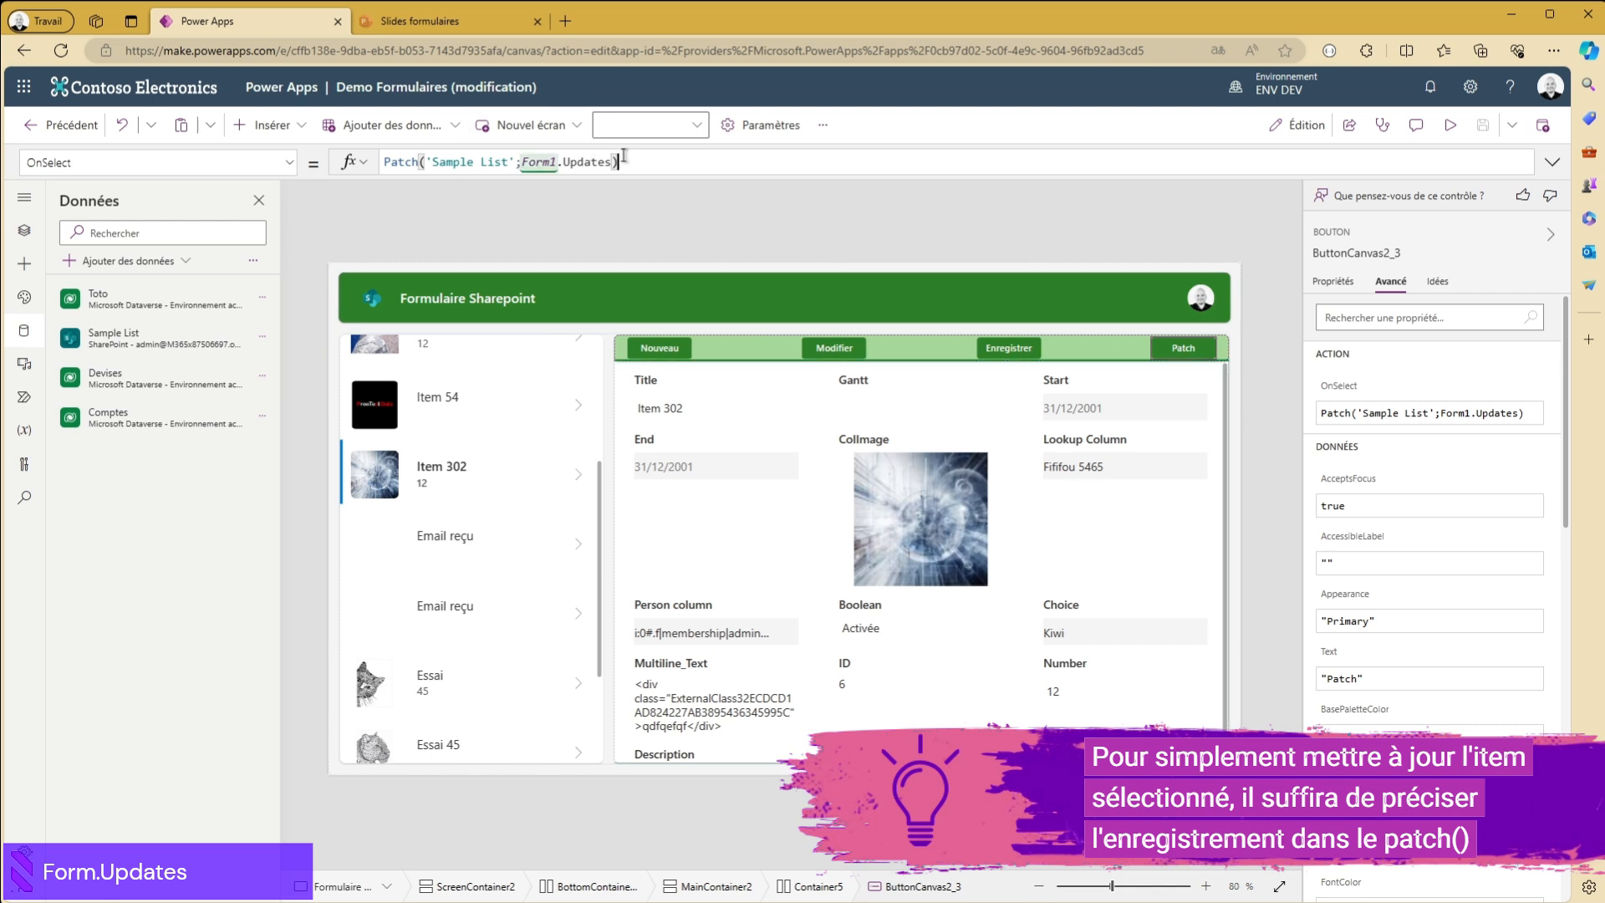
drag(525, 163, 518, 162)
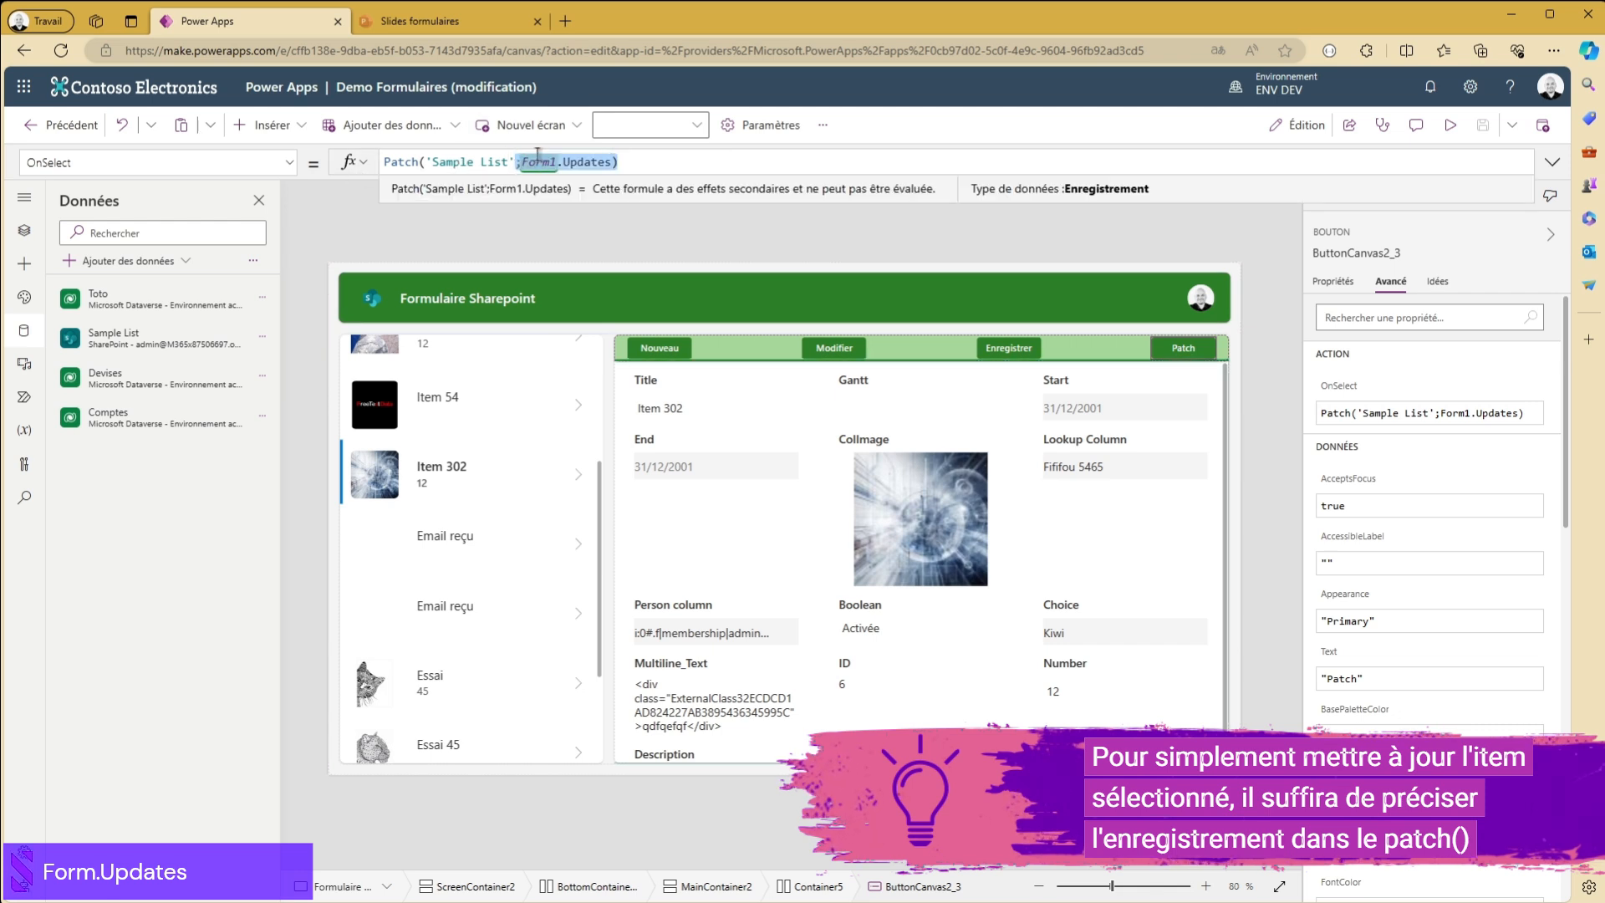
click(612, 161)
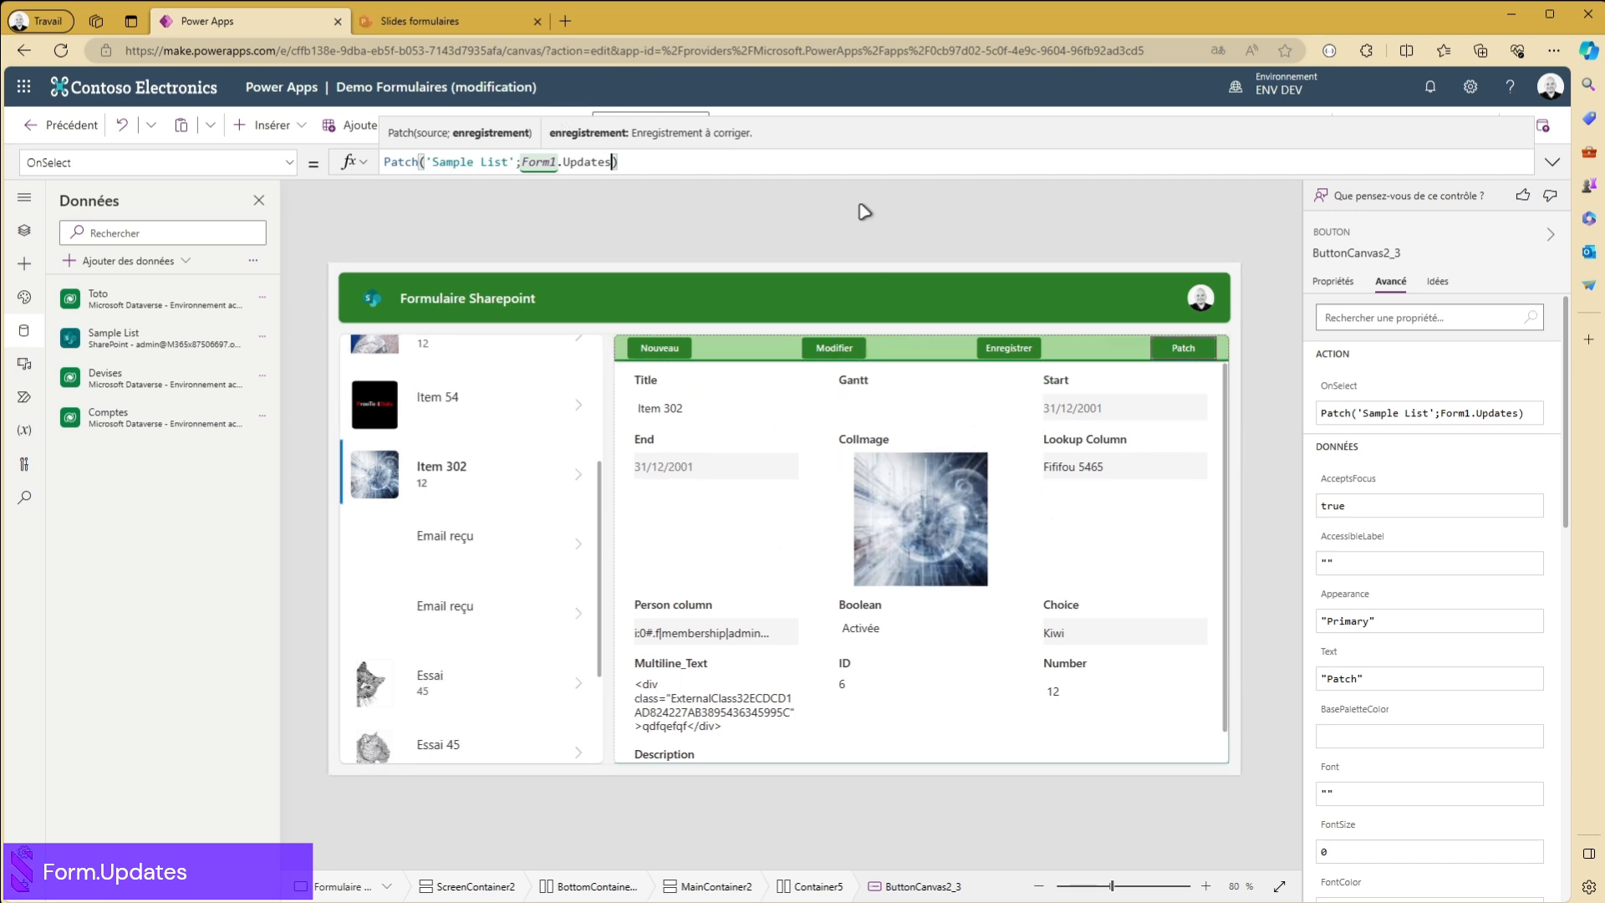
click(956, 221)
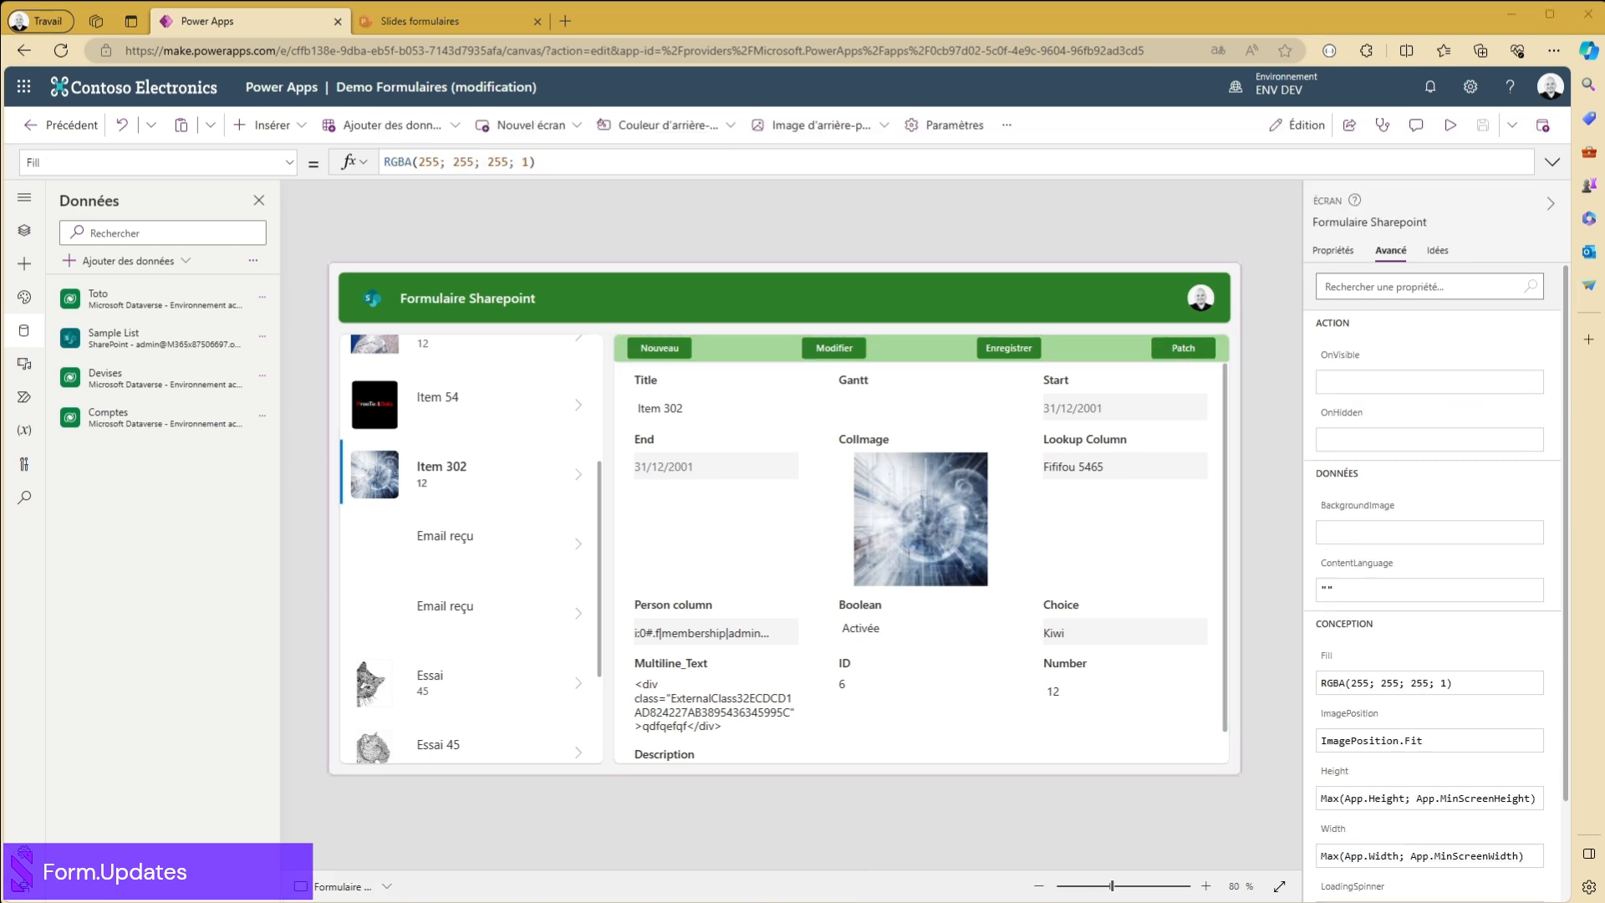
click(1183, 348)
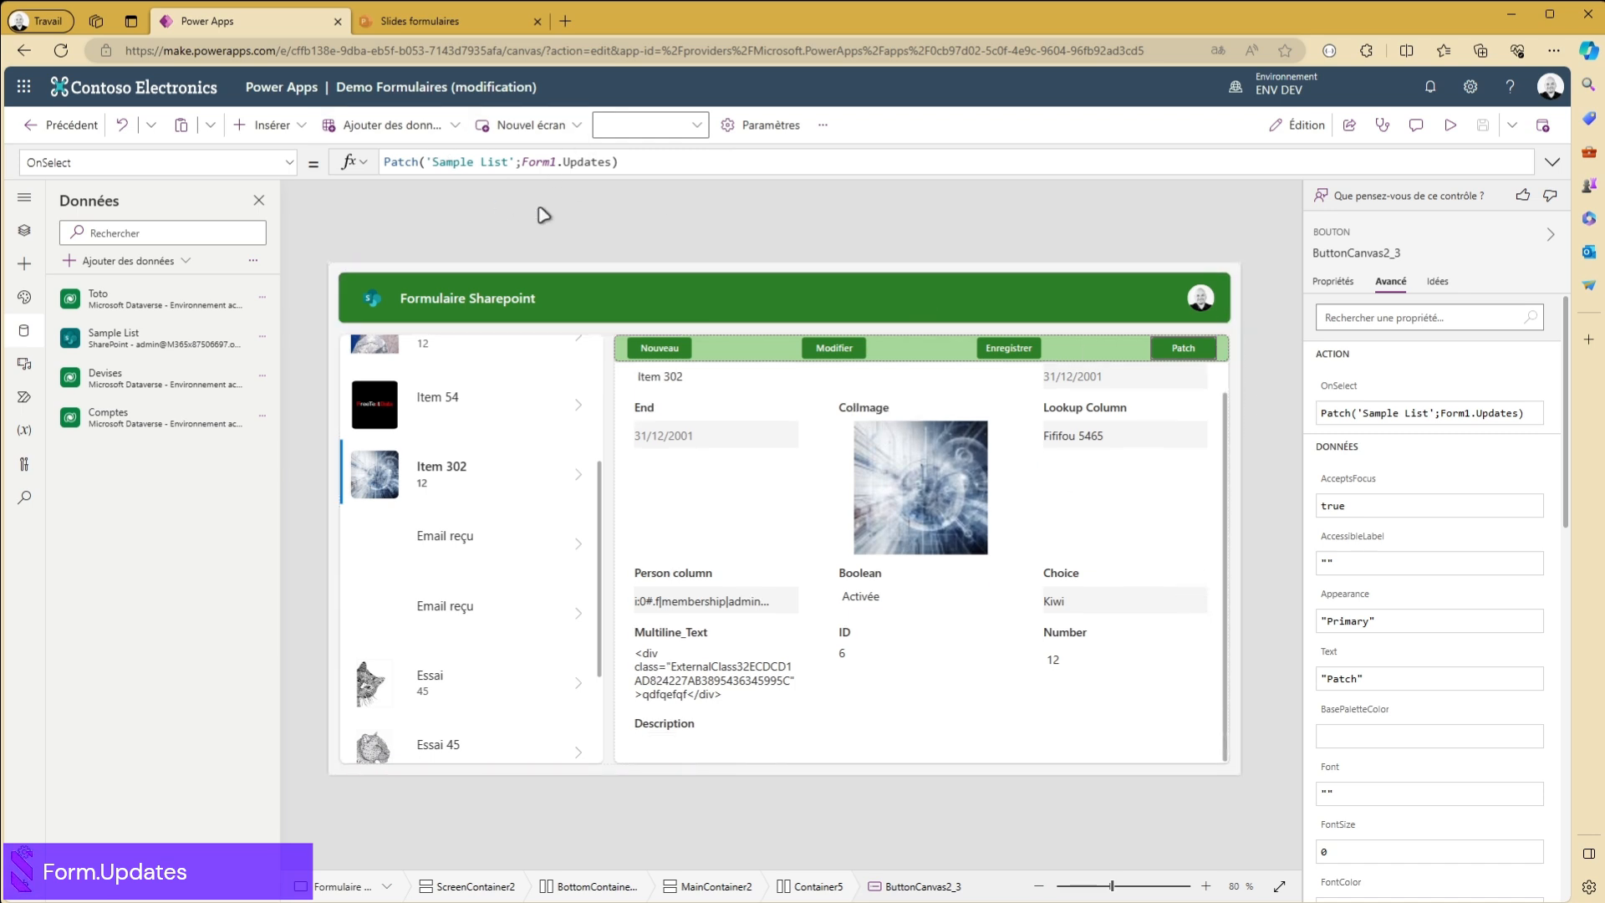
drag(522, 159, 613, 161)
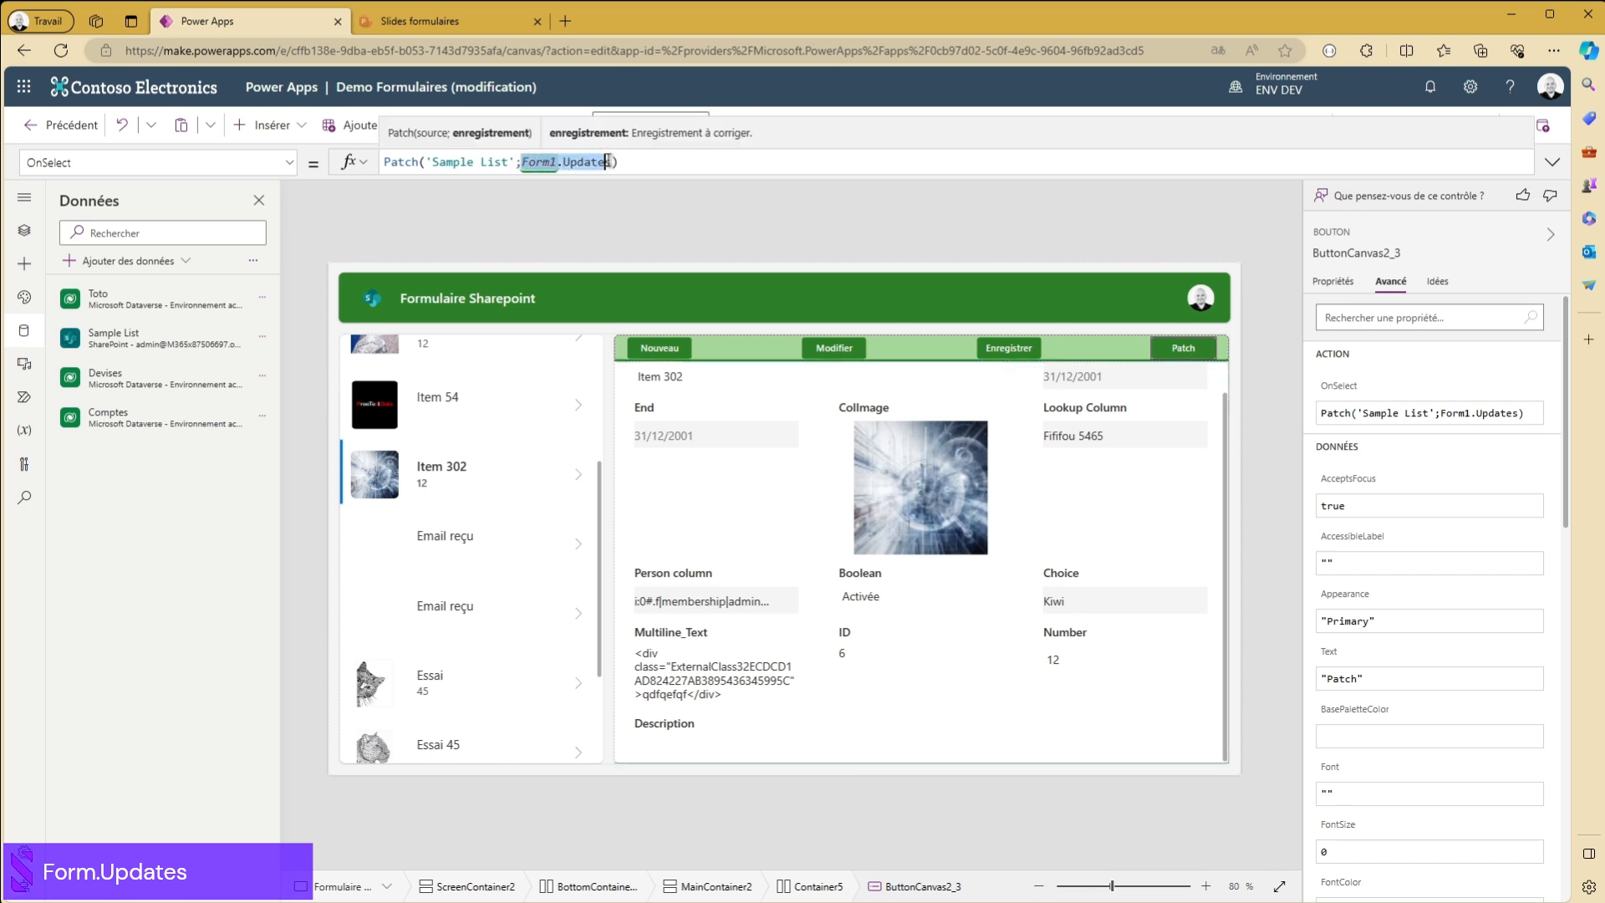
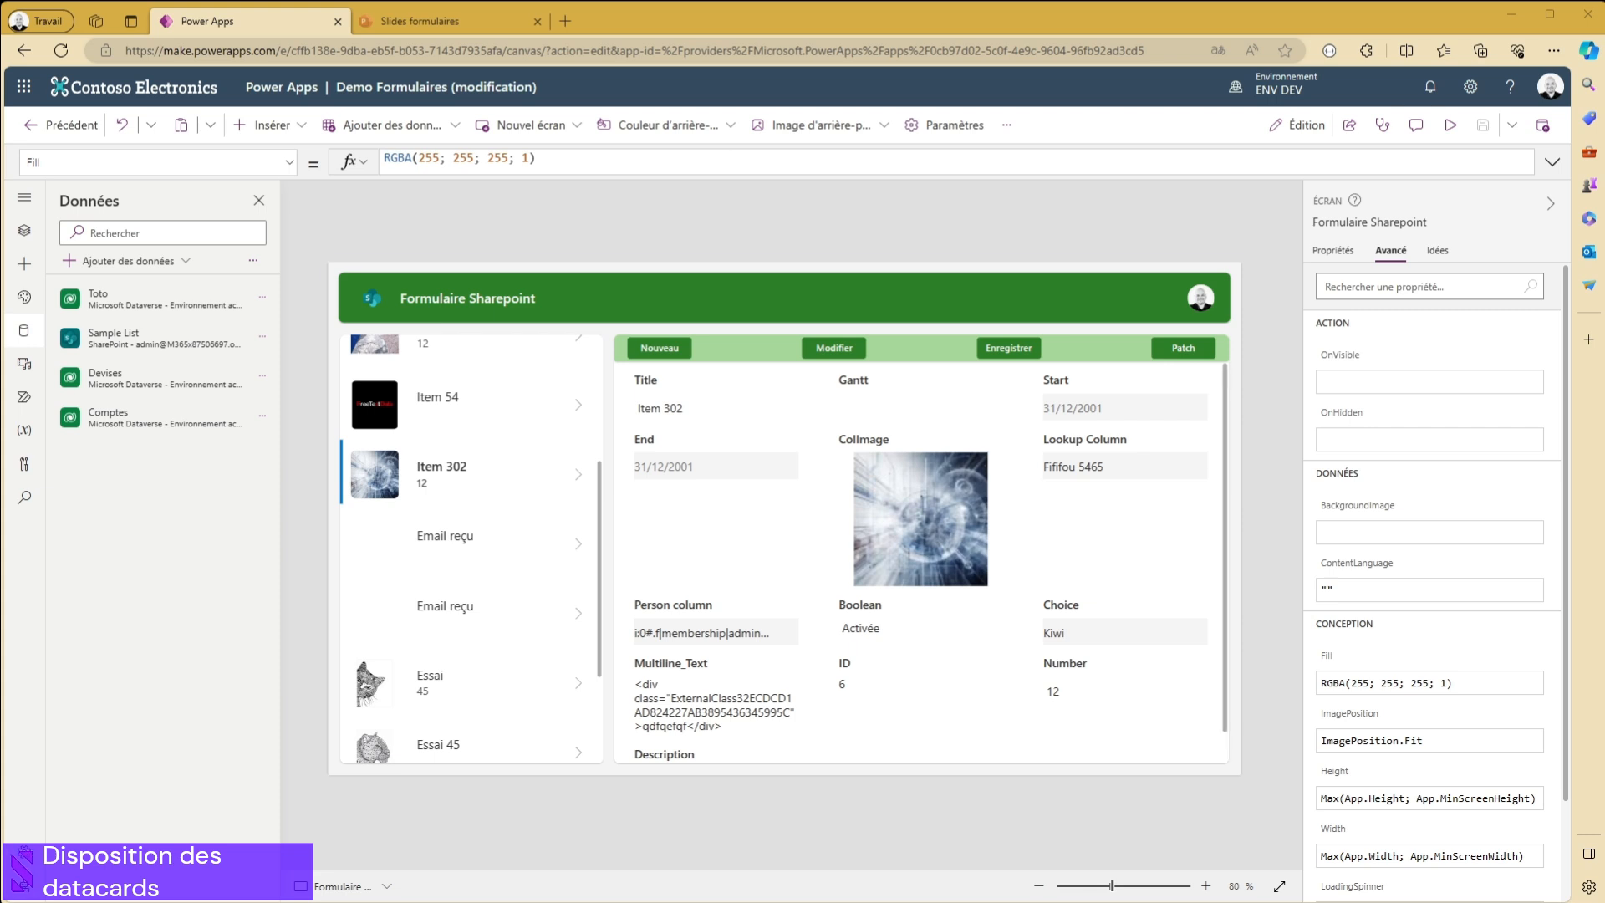
- Select Form1 and set its number of columns to 2, checking how the data cards are arranged
click(1204, 535)
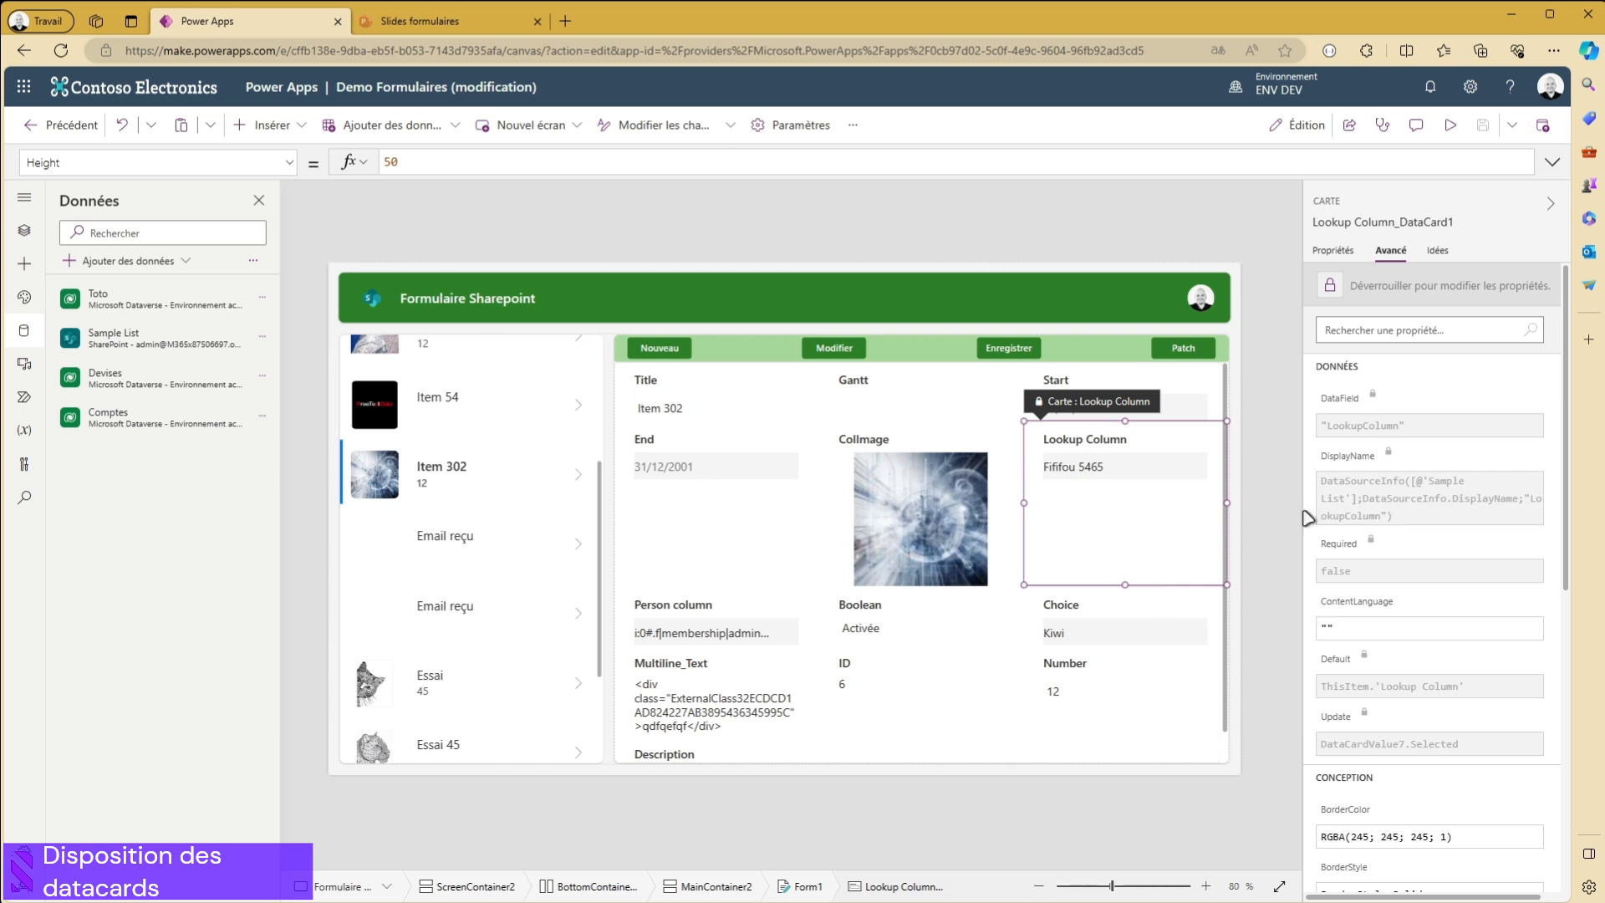
click(1081, 752)
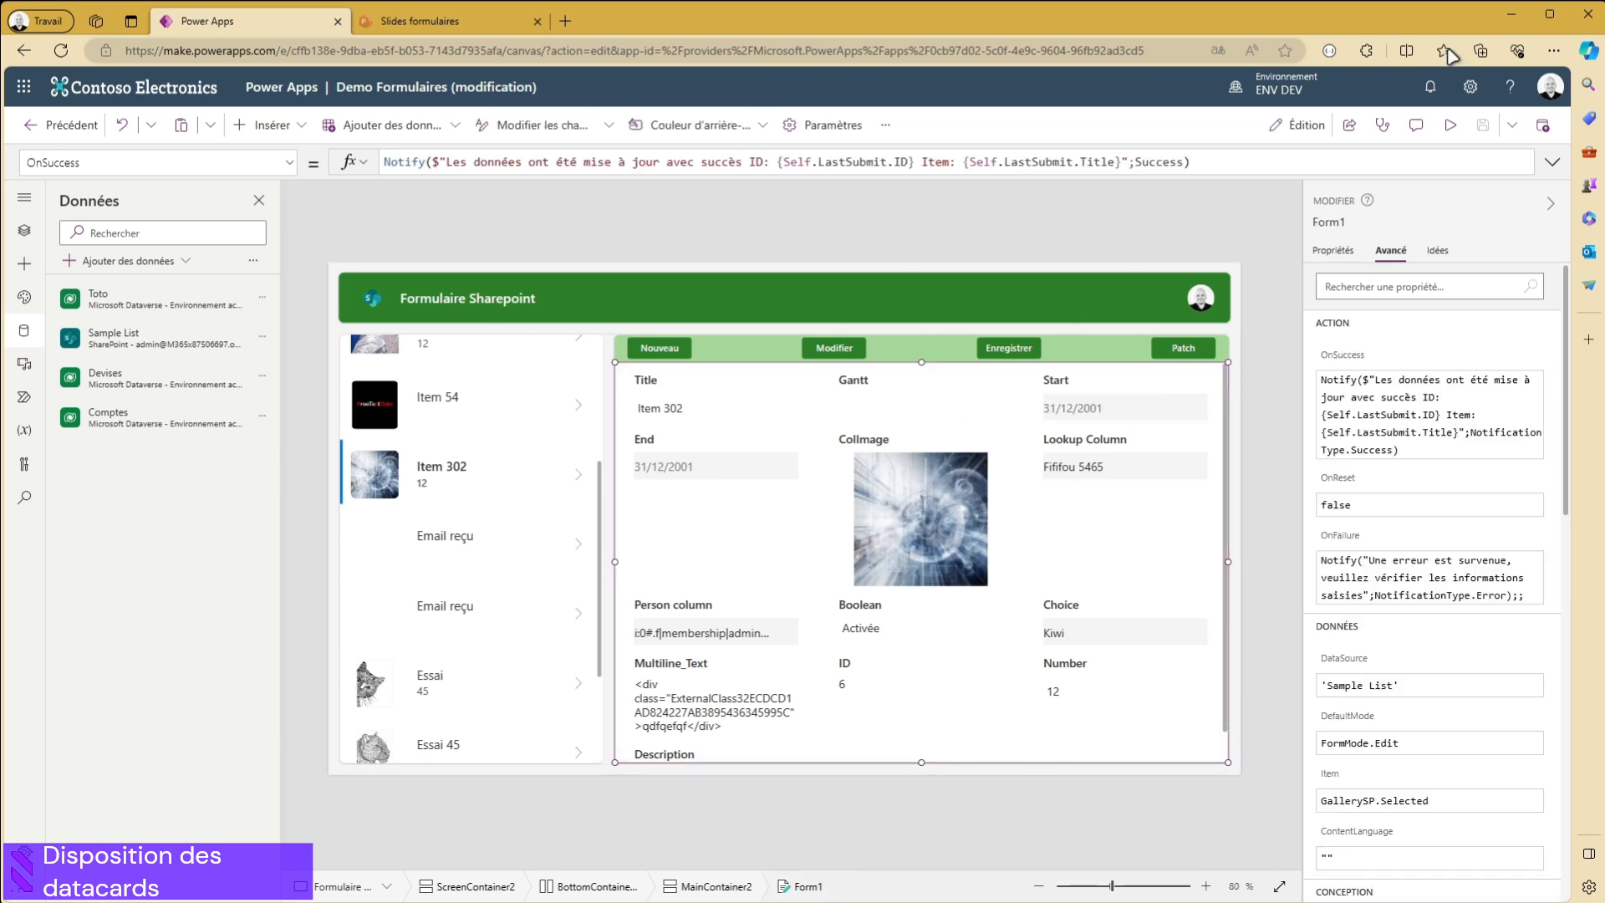
click(1333, 253)
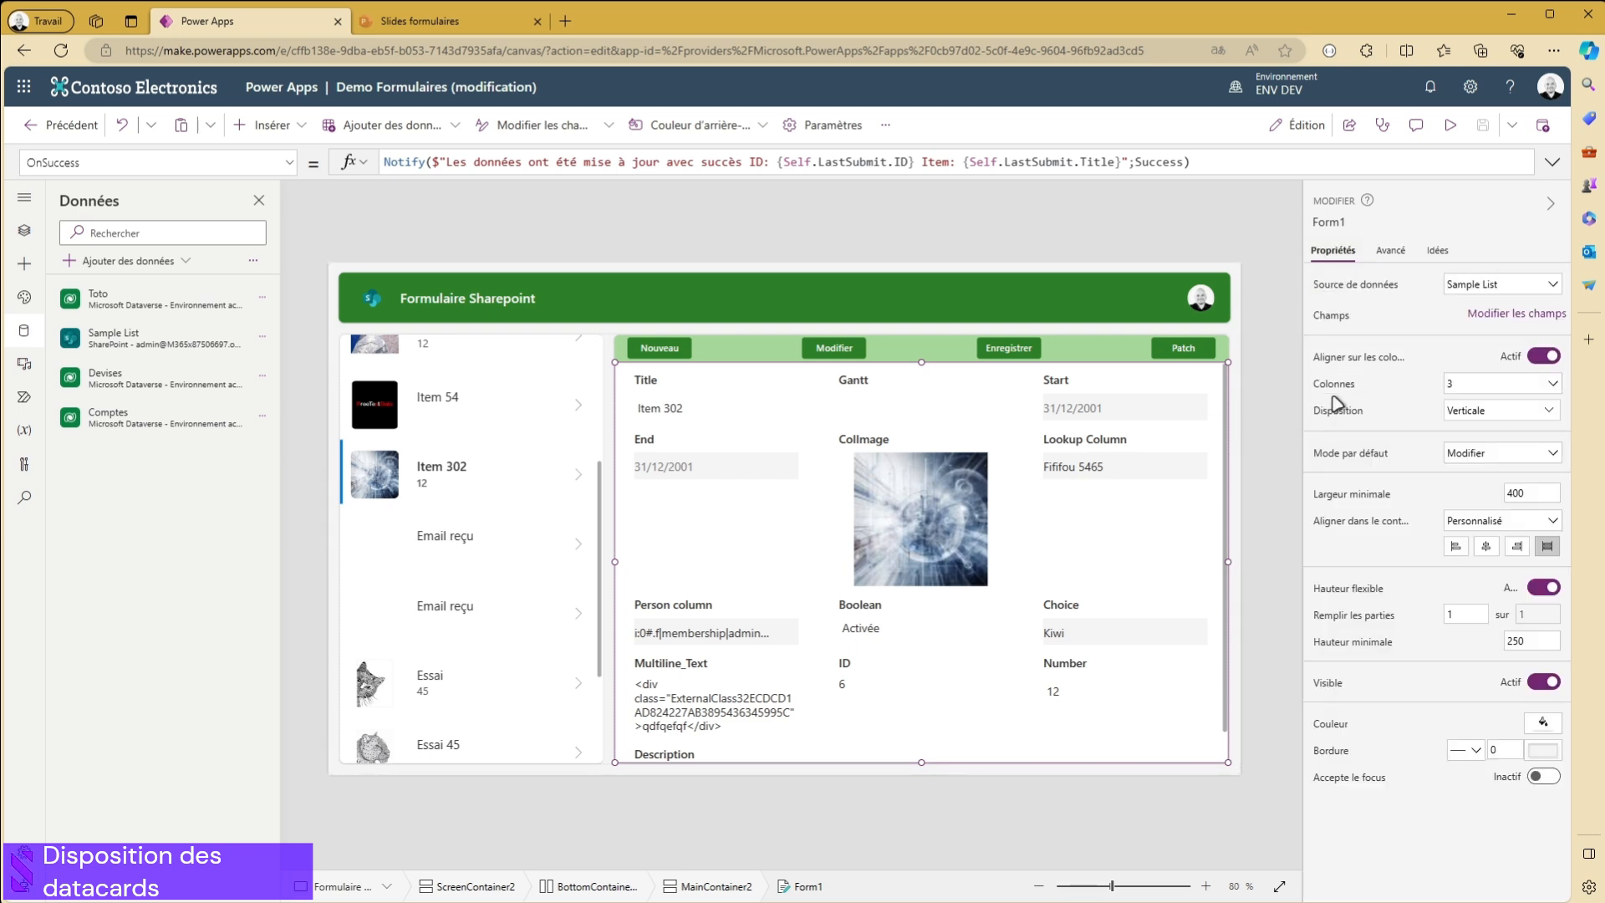
click(1456, 389)
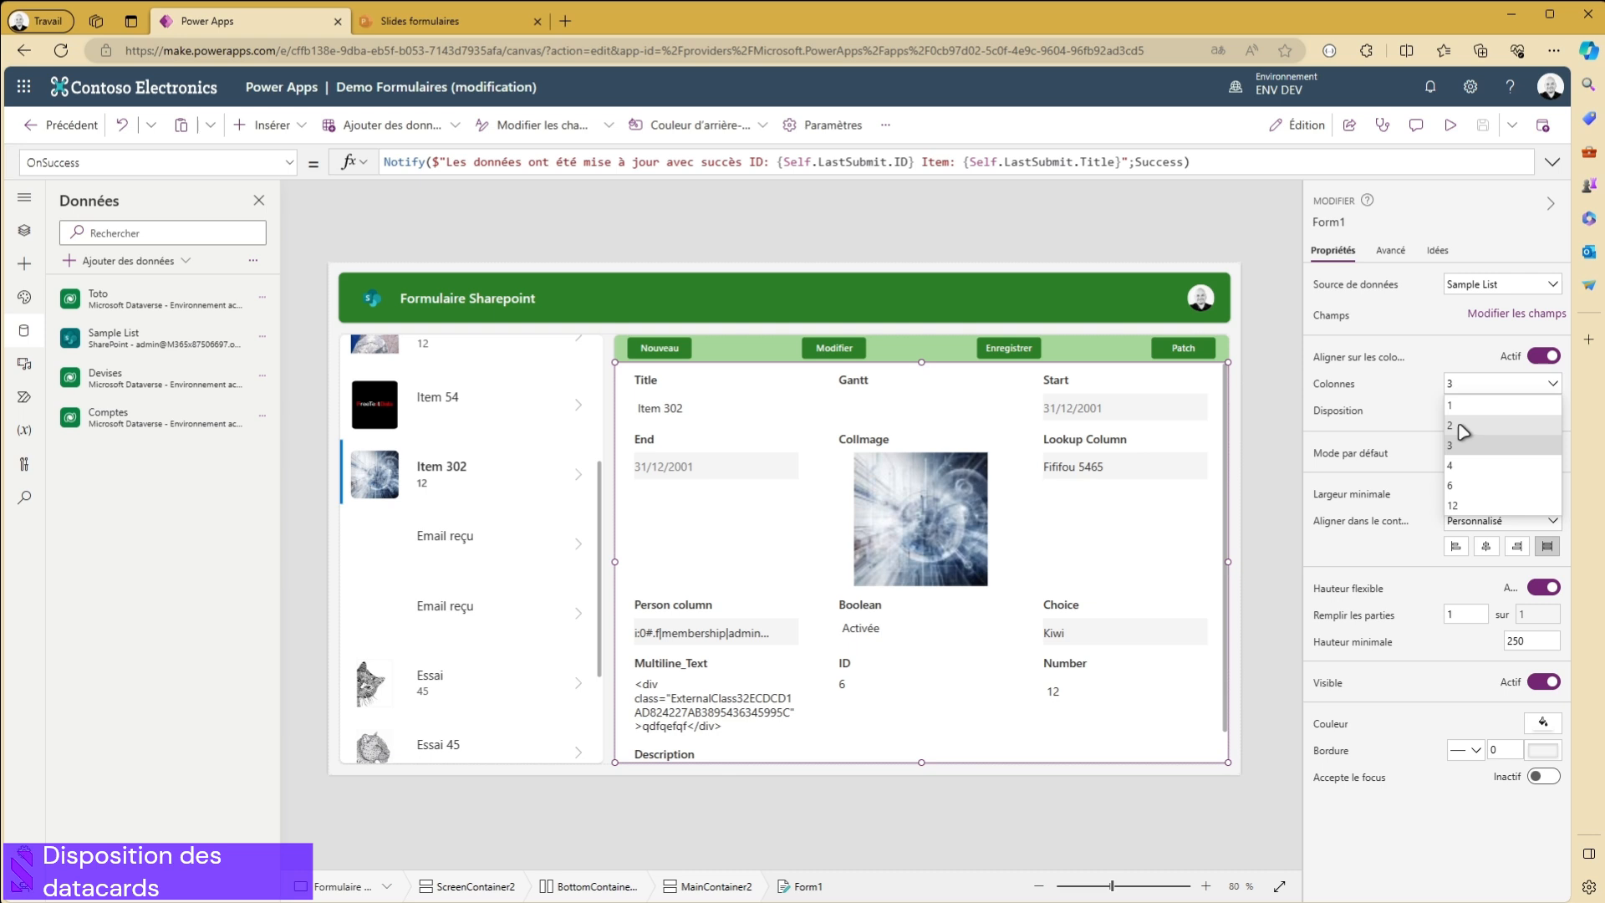
click(1463, 429)
scroll(953, 502, down, 4)
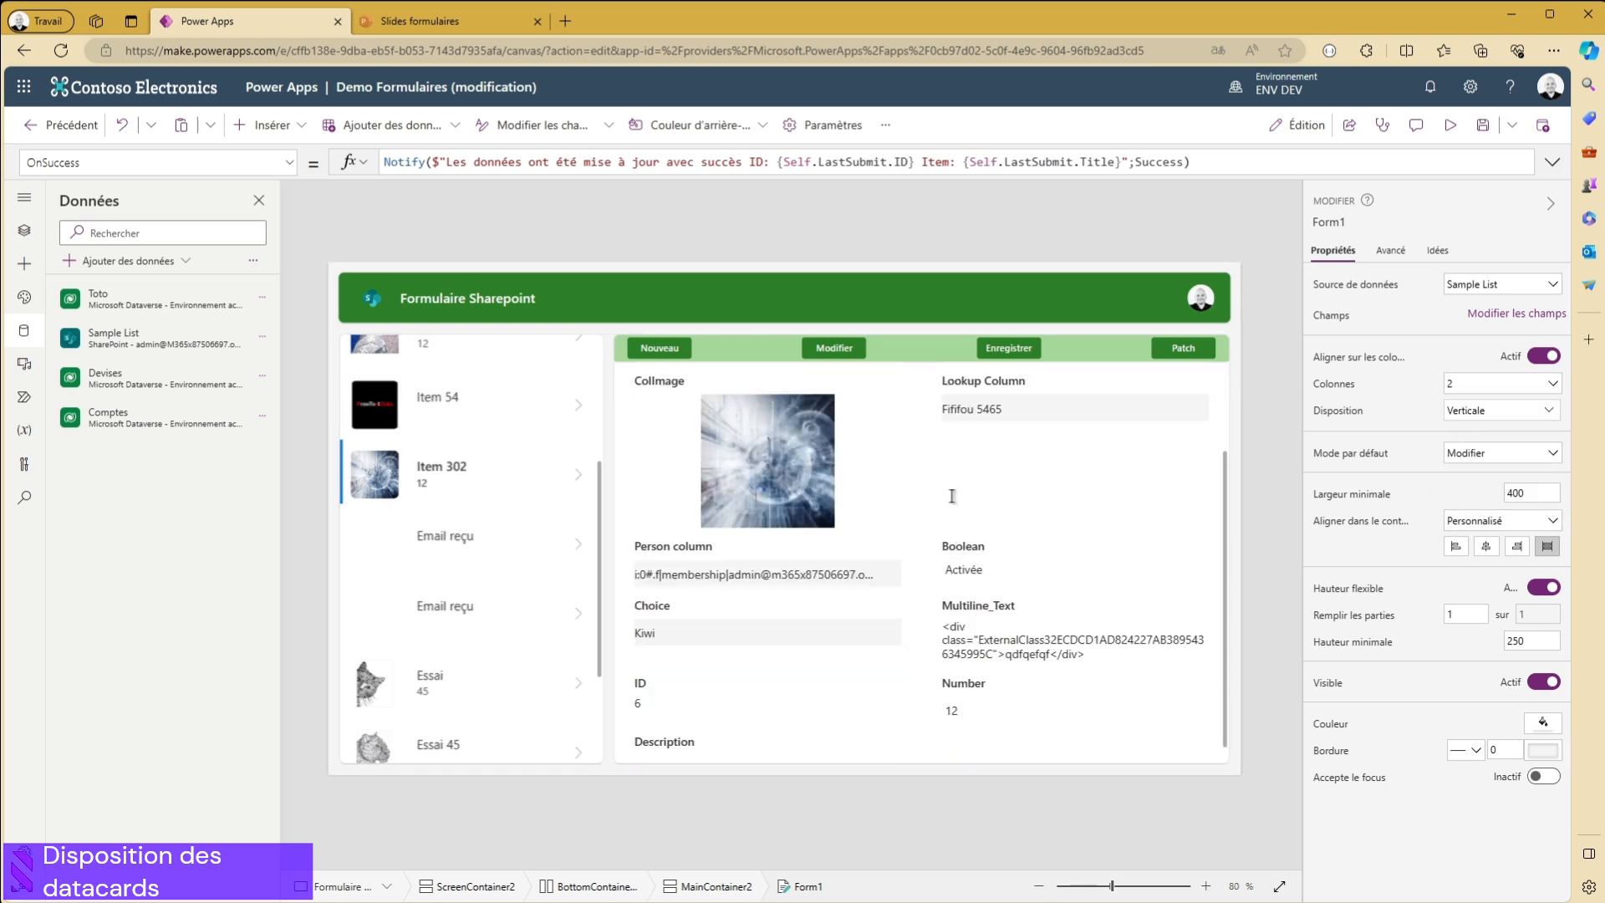
scroll(911, 585, up, 4)
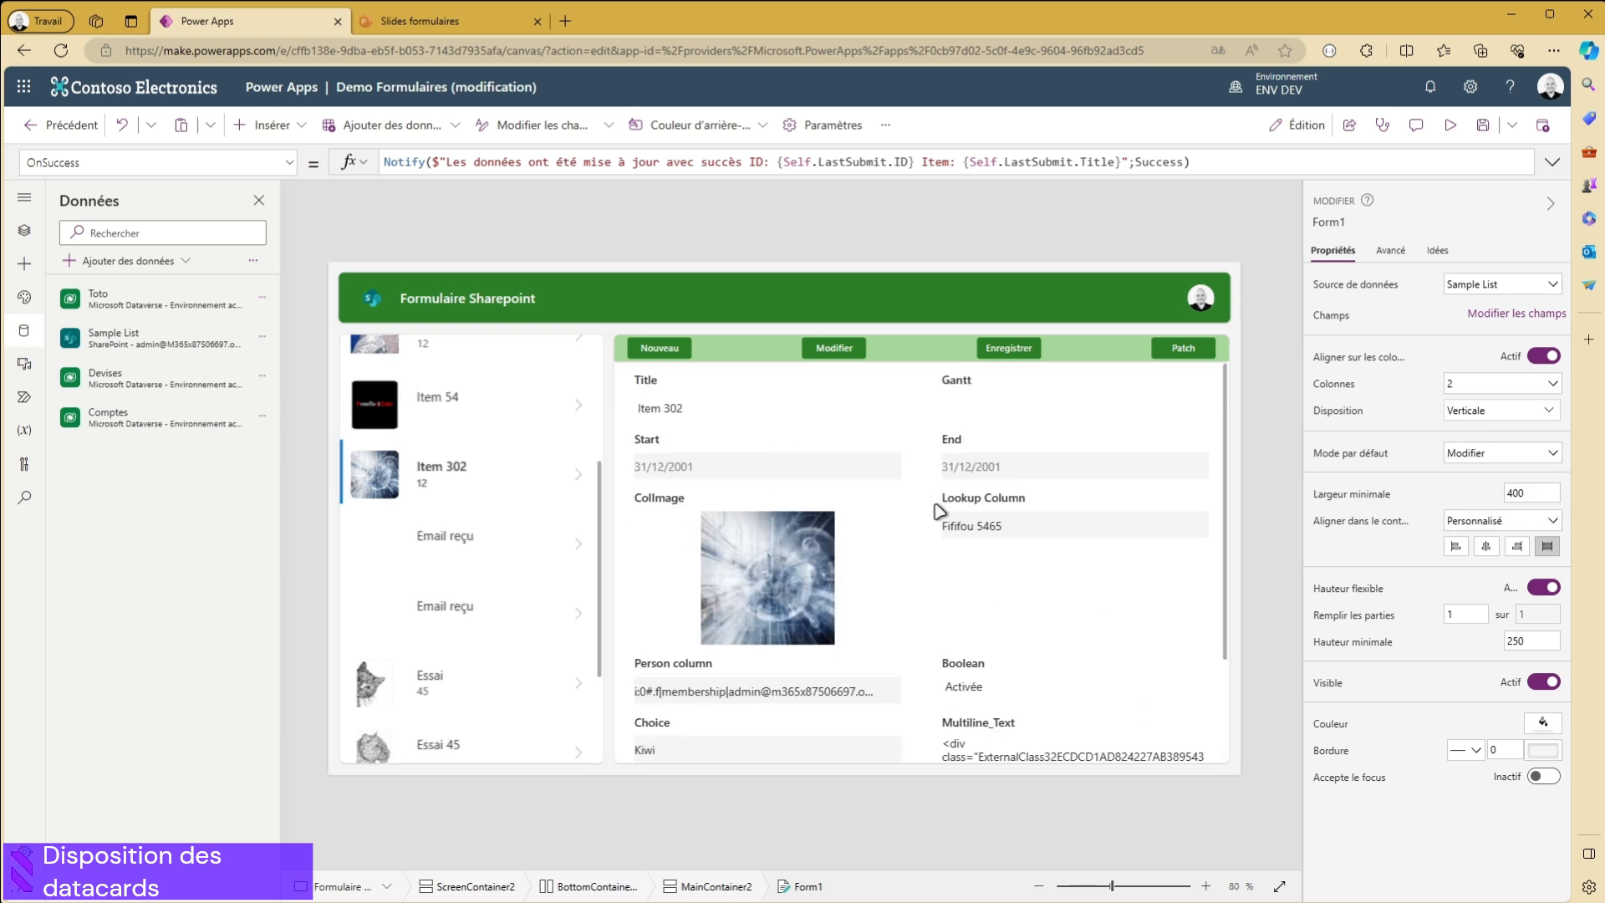
- Set Form1's number of columns to 1 and look through the resulting single-column form
click(1457, 387)
click(1462, 412)
scroll(928, 484, down, 5)
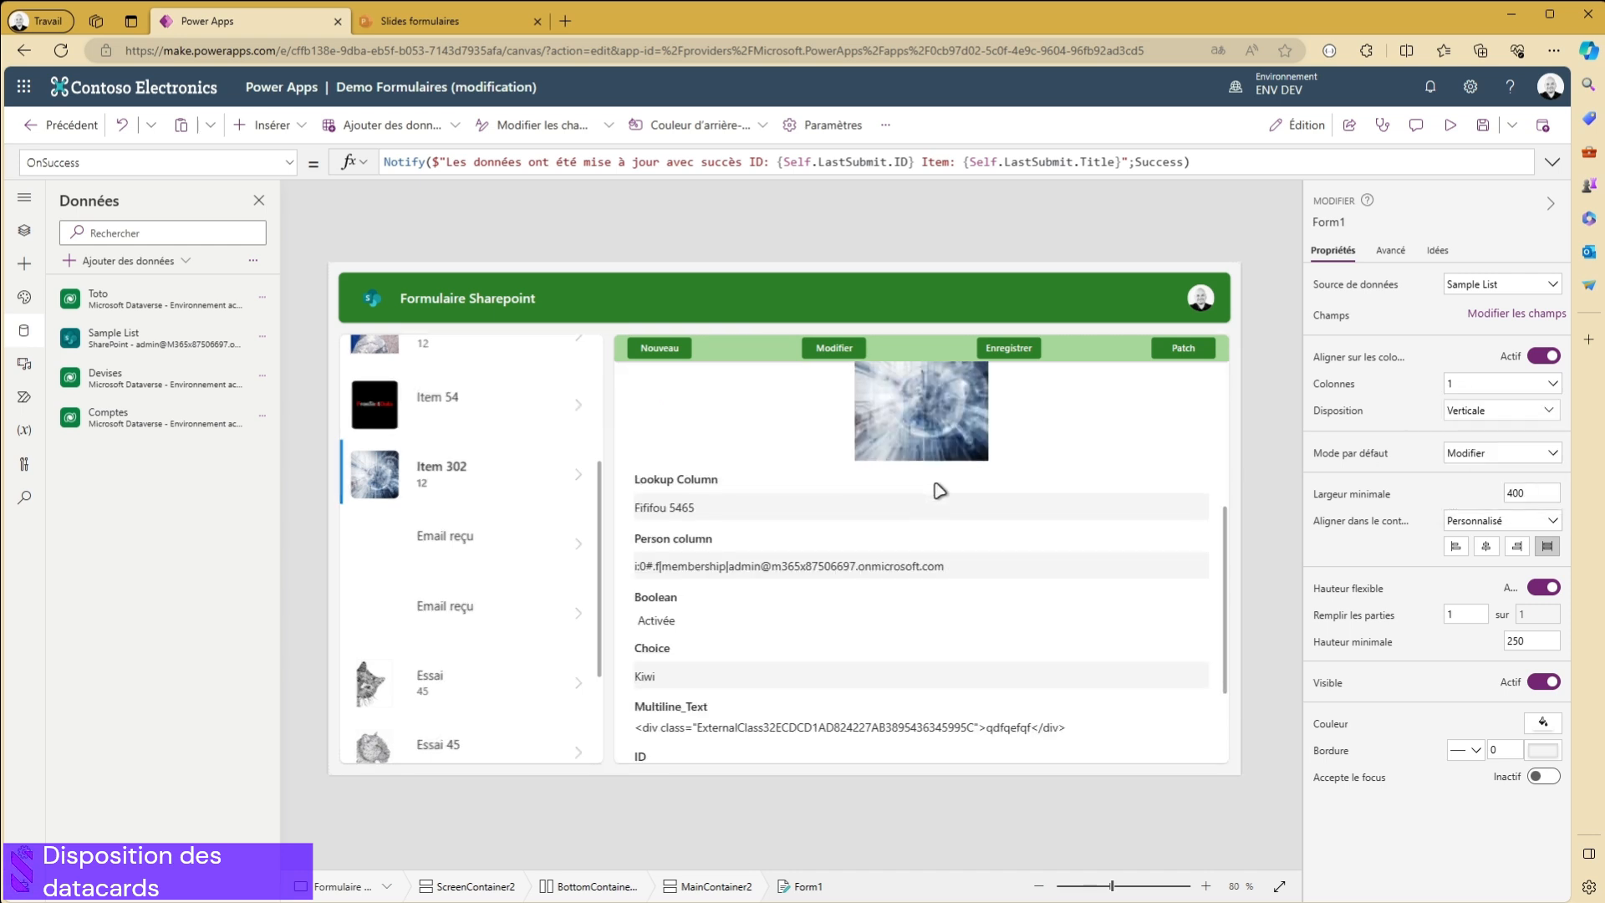
scroll(985, 619, up, 5)
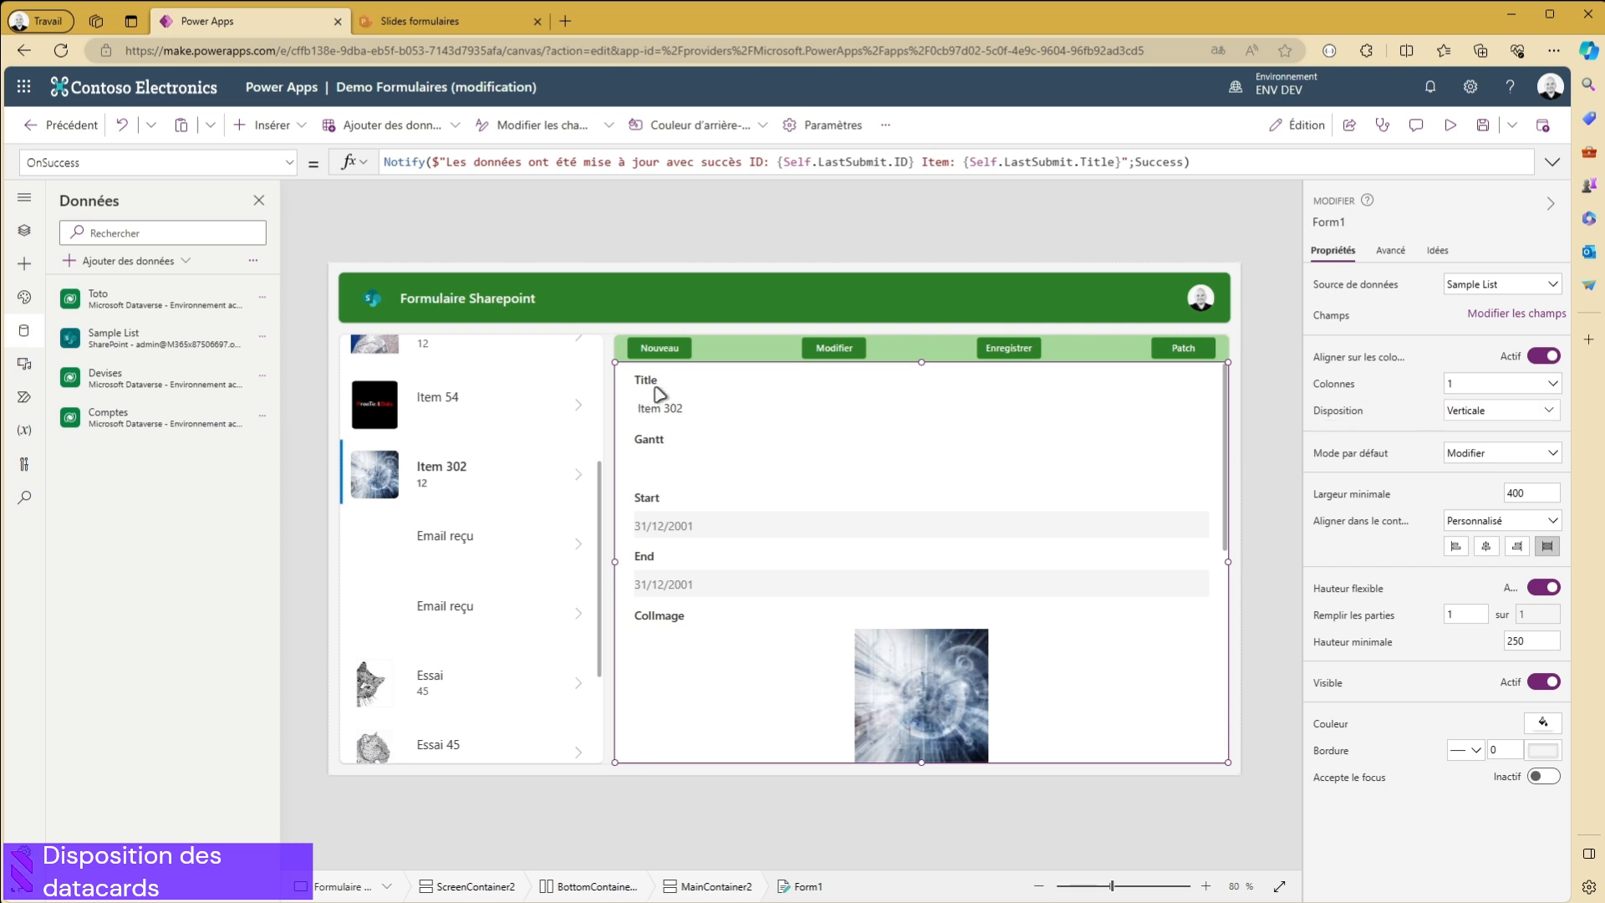
- Switch Form1's layout to Horizontale and set its number of columns to 2
click(1473, 412)
click(1480, 527)
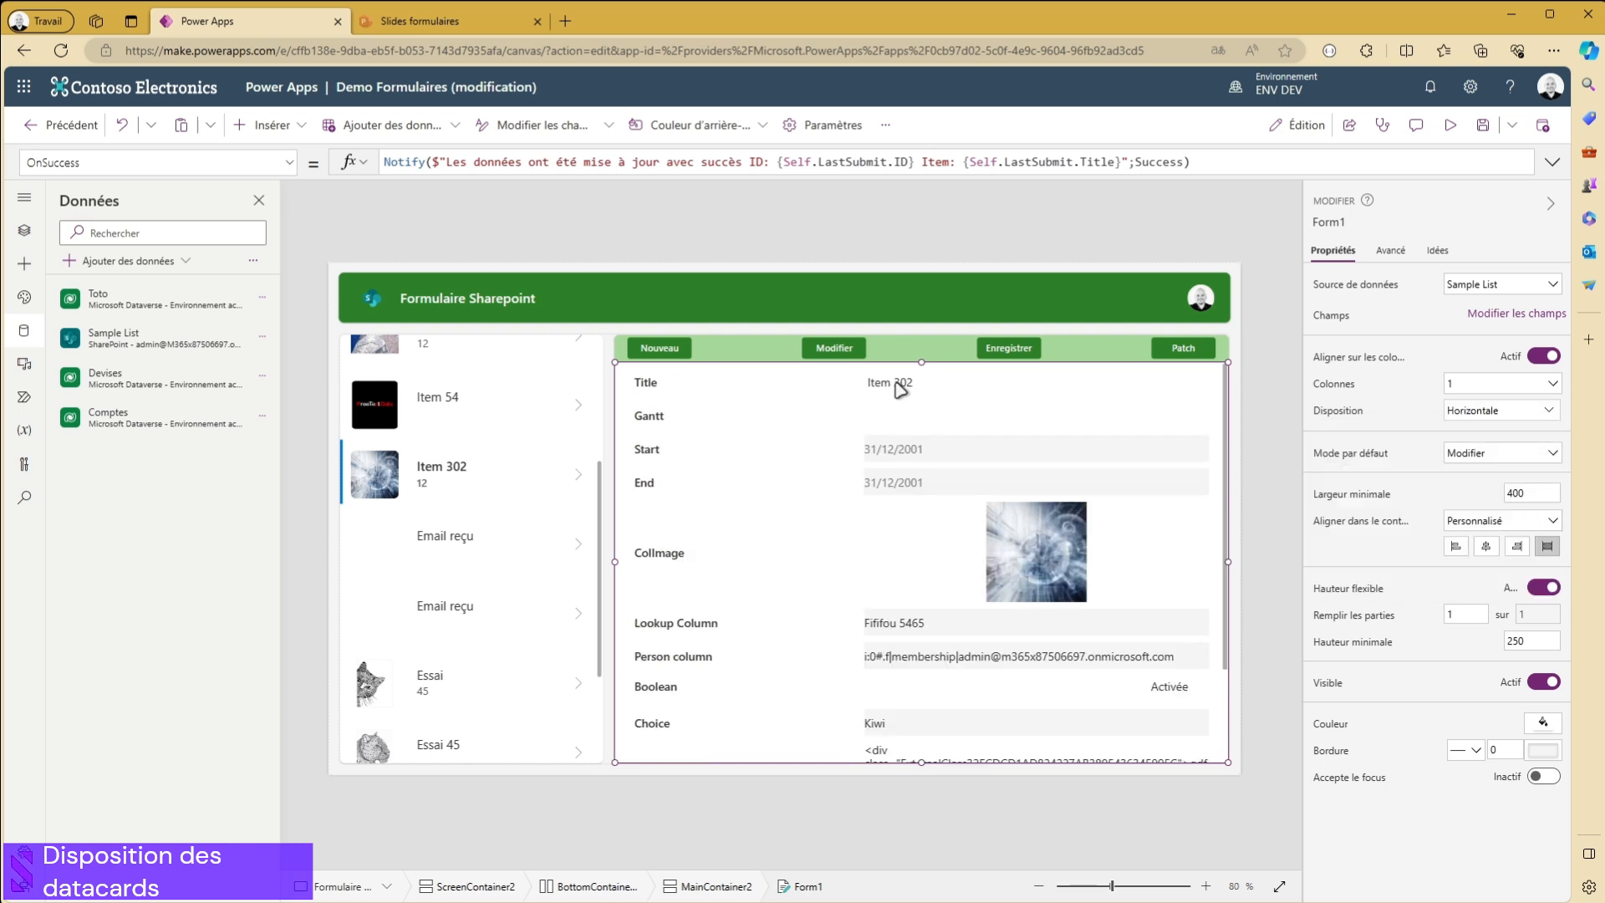
click(1487, 400)
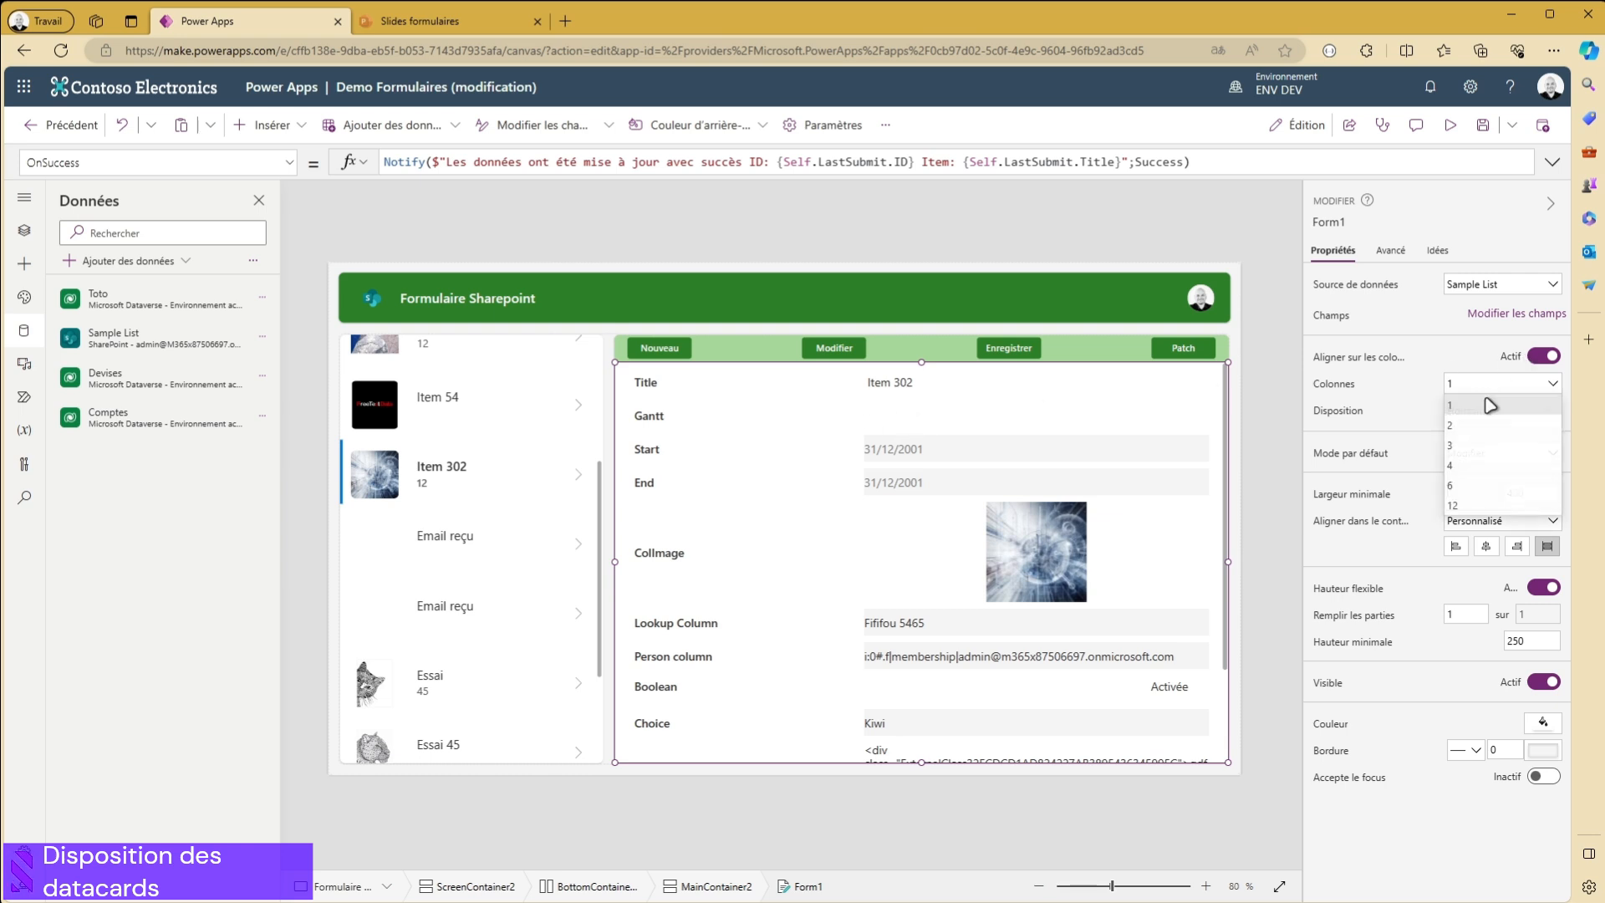
click(1484, 443)
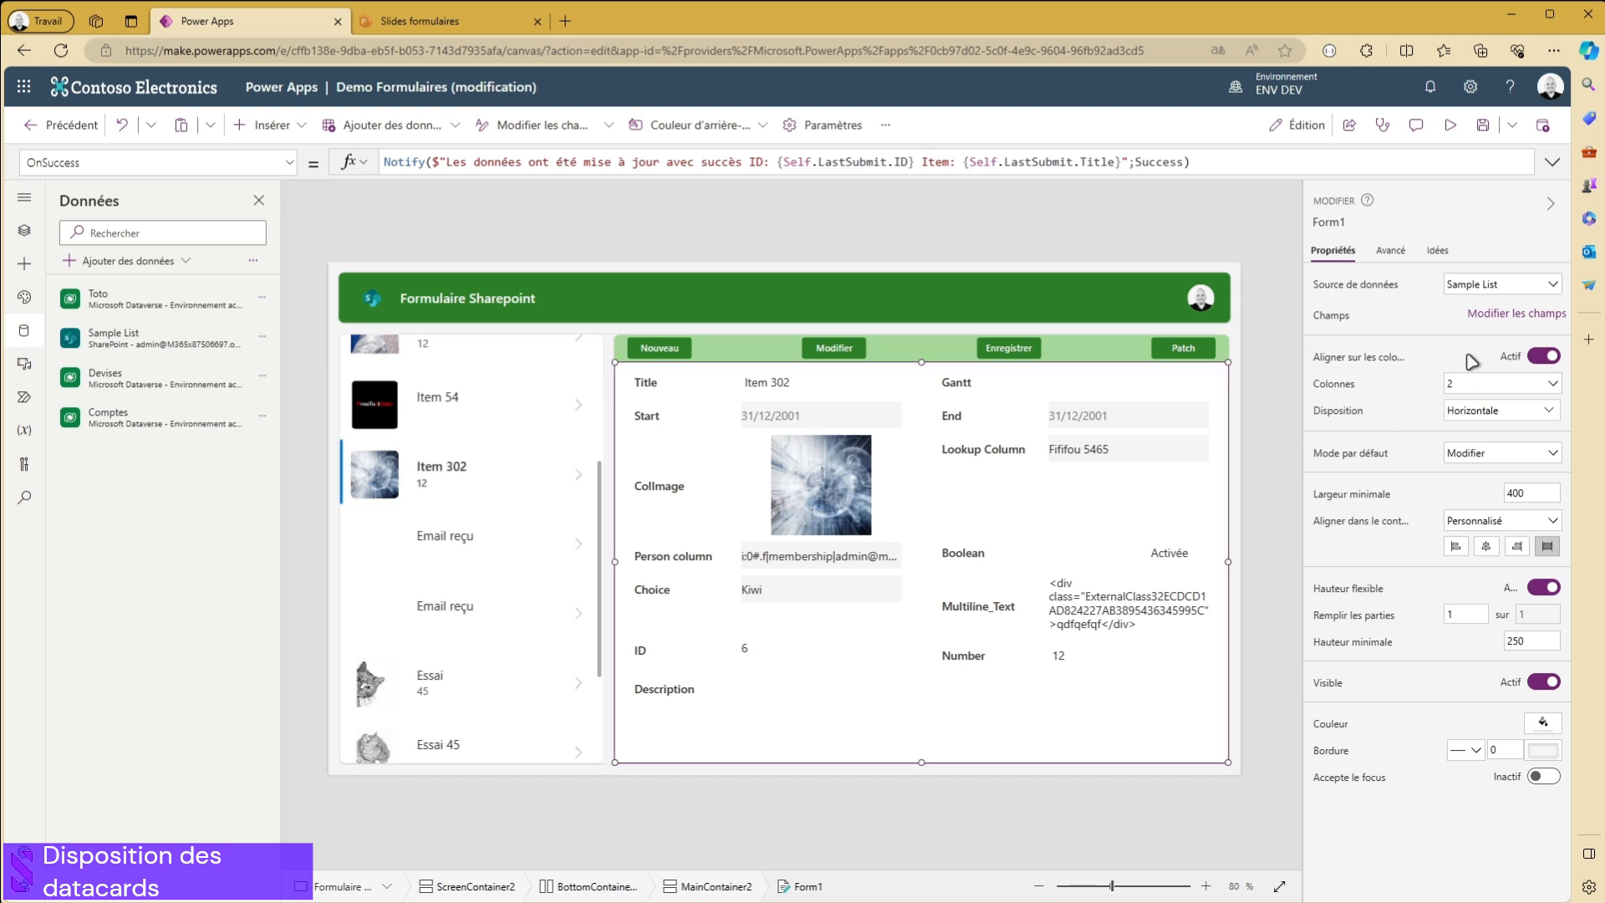
- Set Form1 to 3 columns and its layout to Verticale
click(1479, 384)
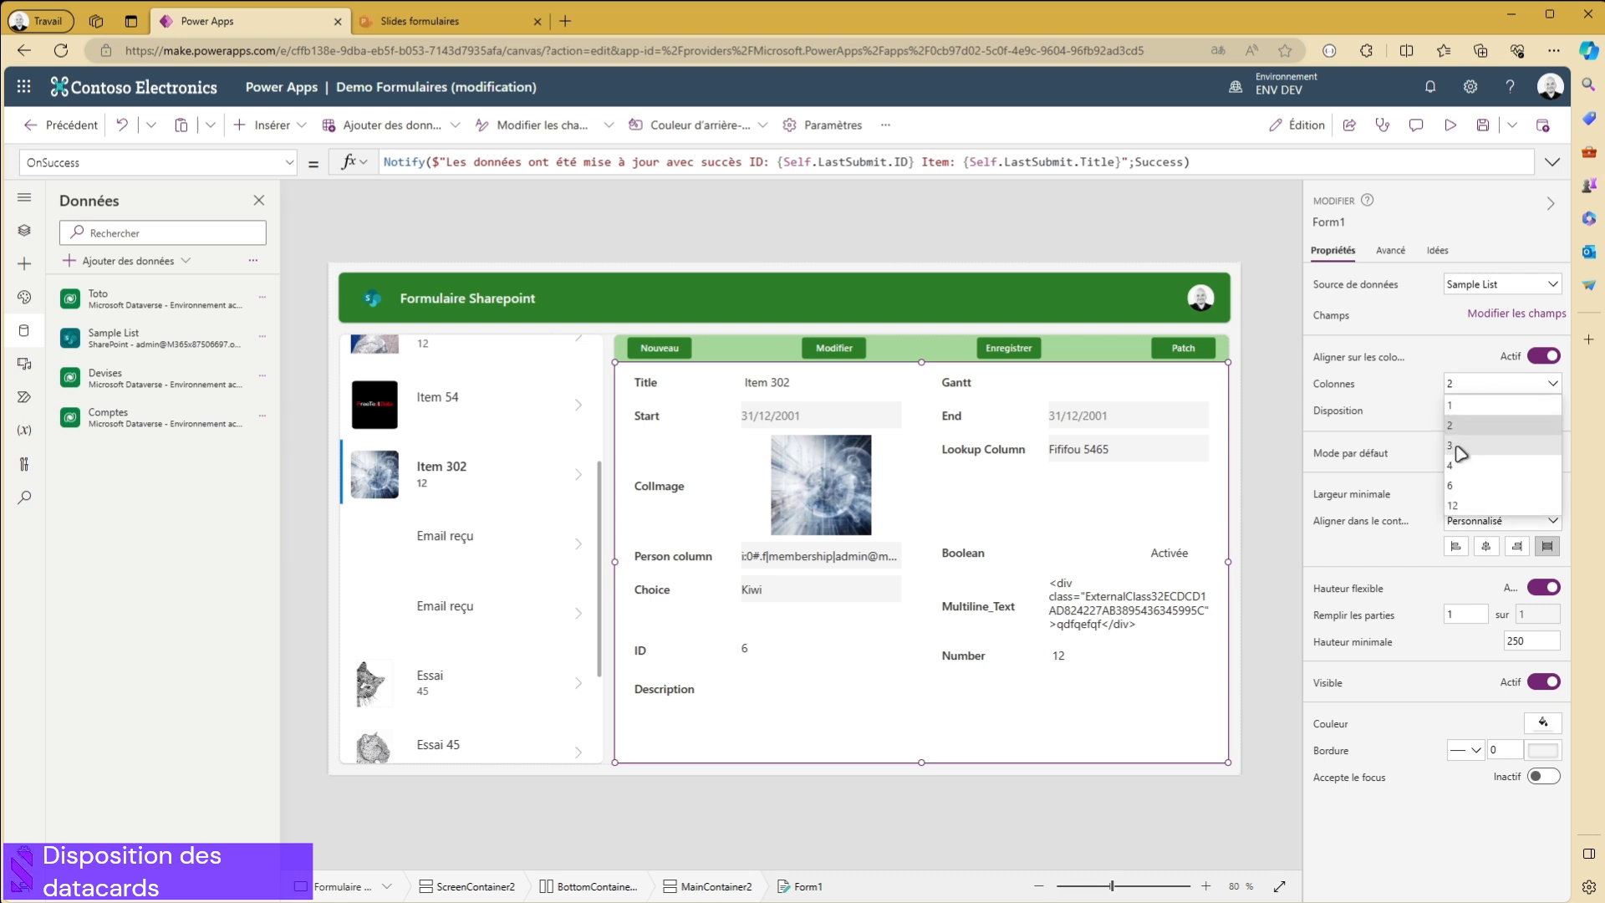
click(1462, 450)
click(1462, 420)
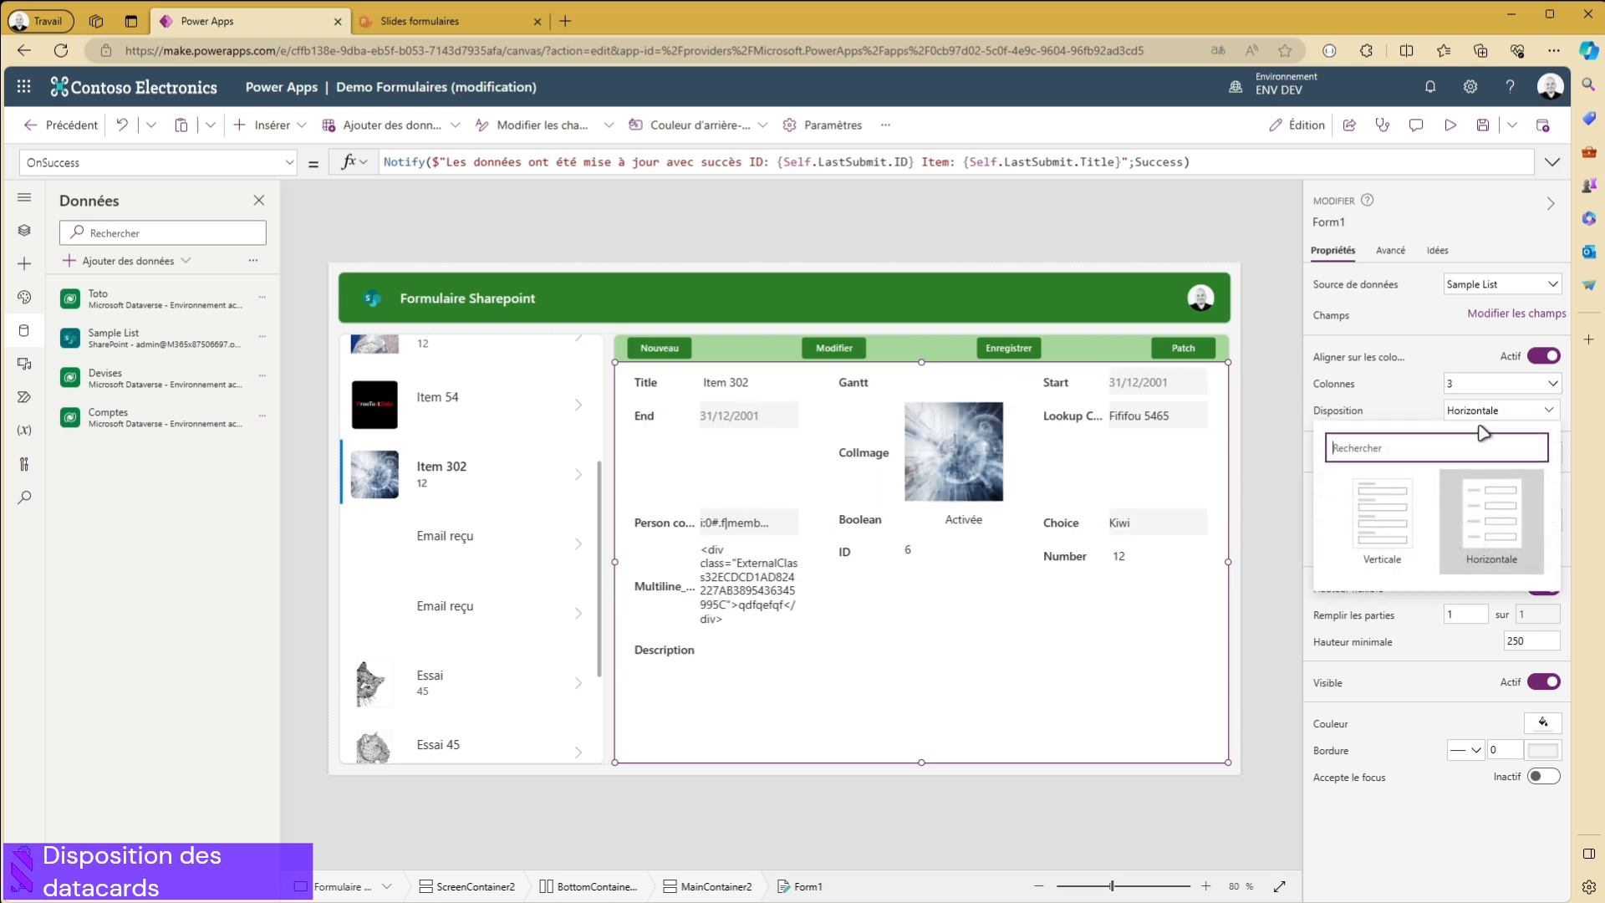
click(1393, 518)
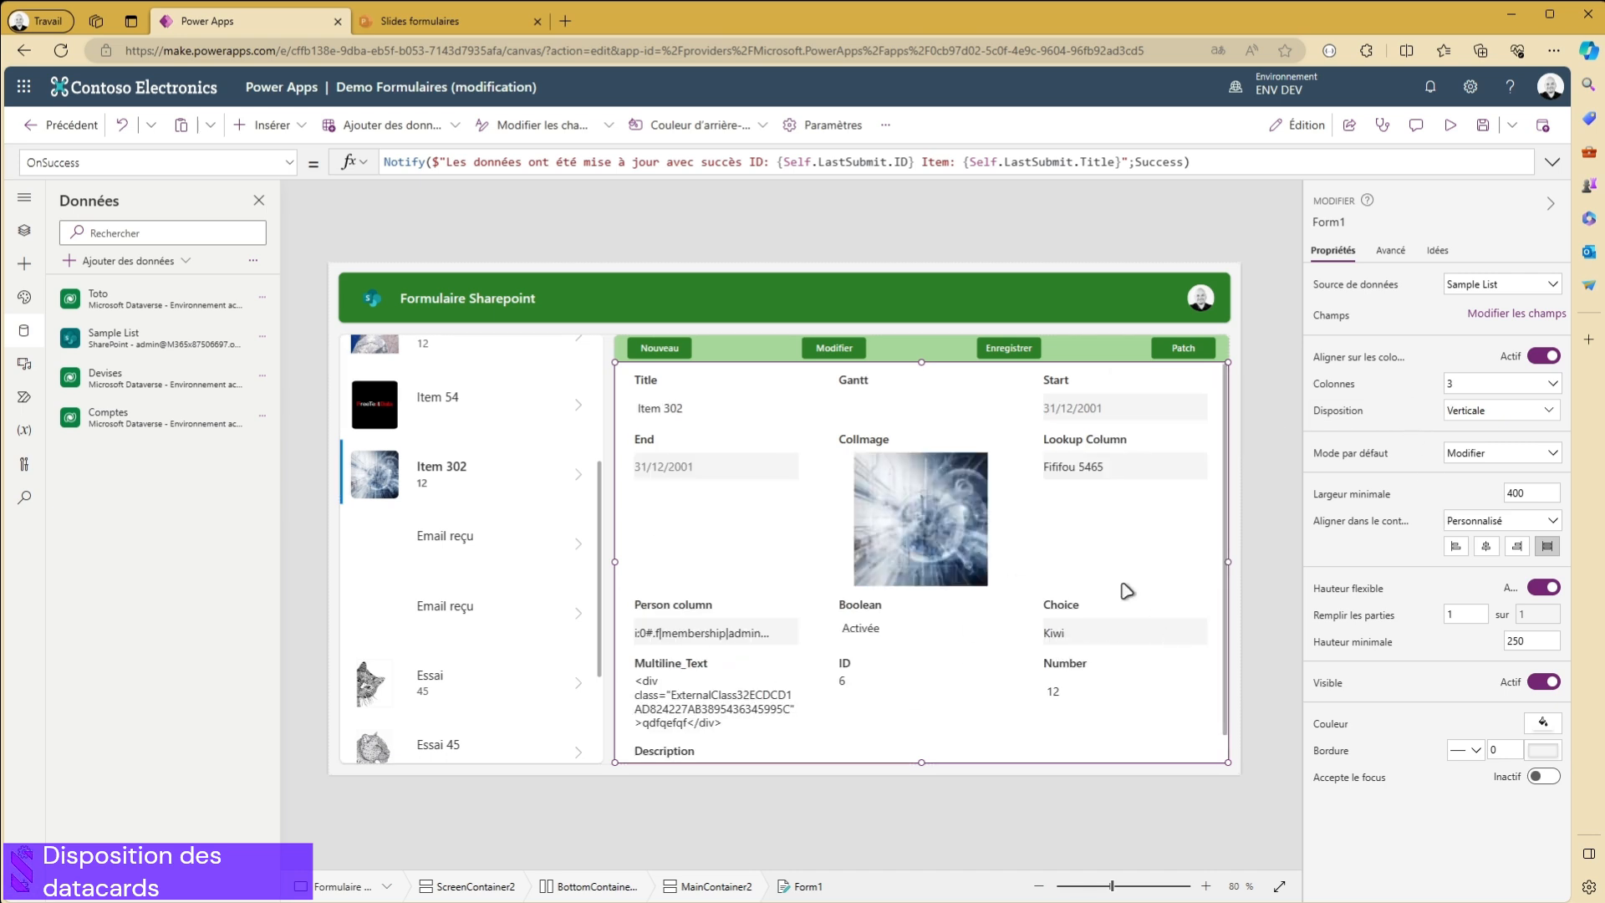
- Open Form1's field list and move the Title, Start and Boolean fields below Multiline_Text
click(1519, 316)
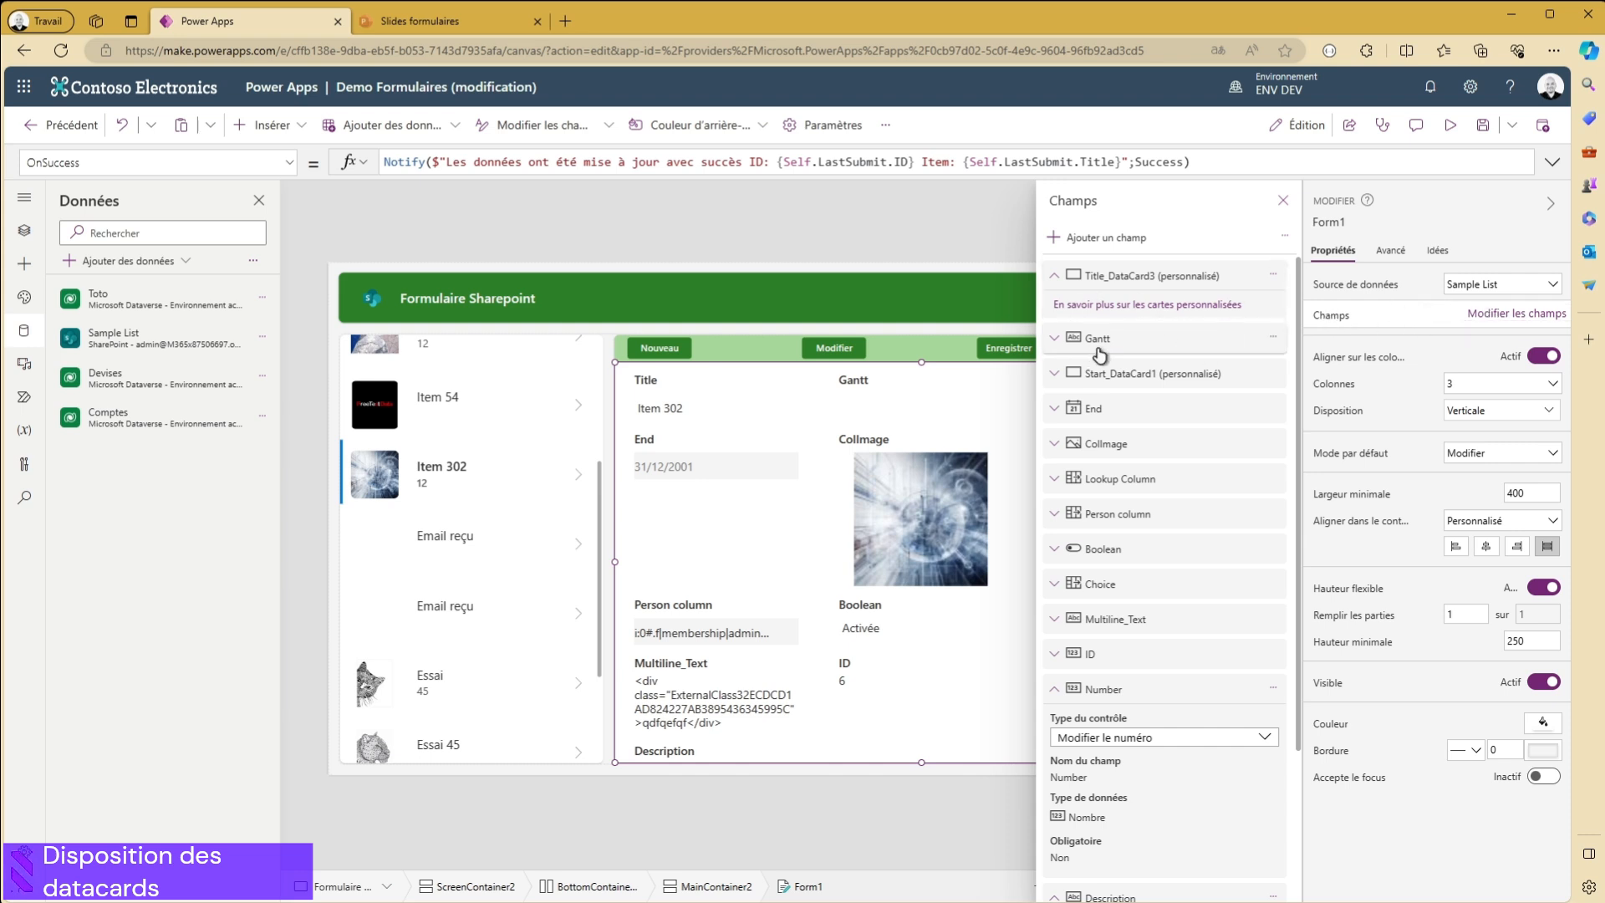
drag(1120, 364, 1118, 334)
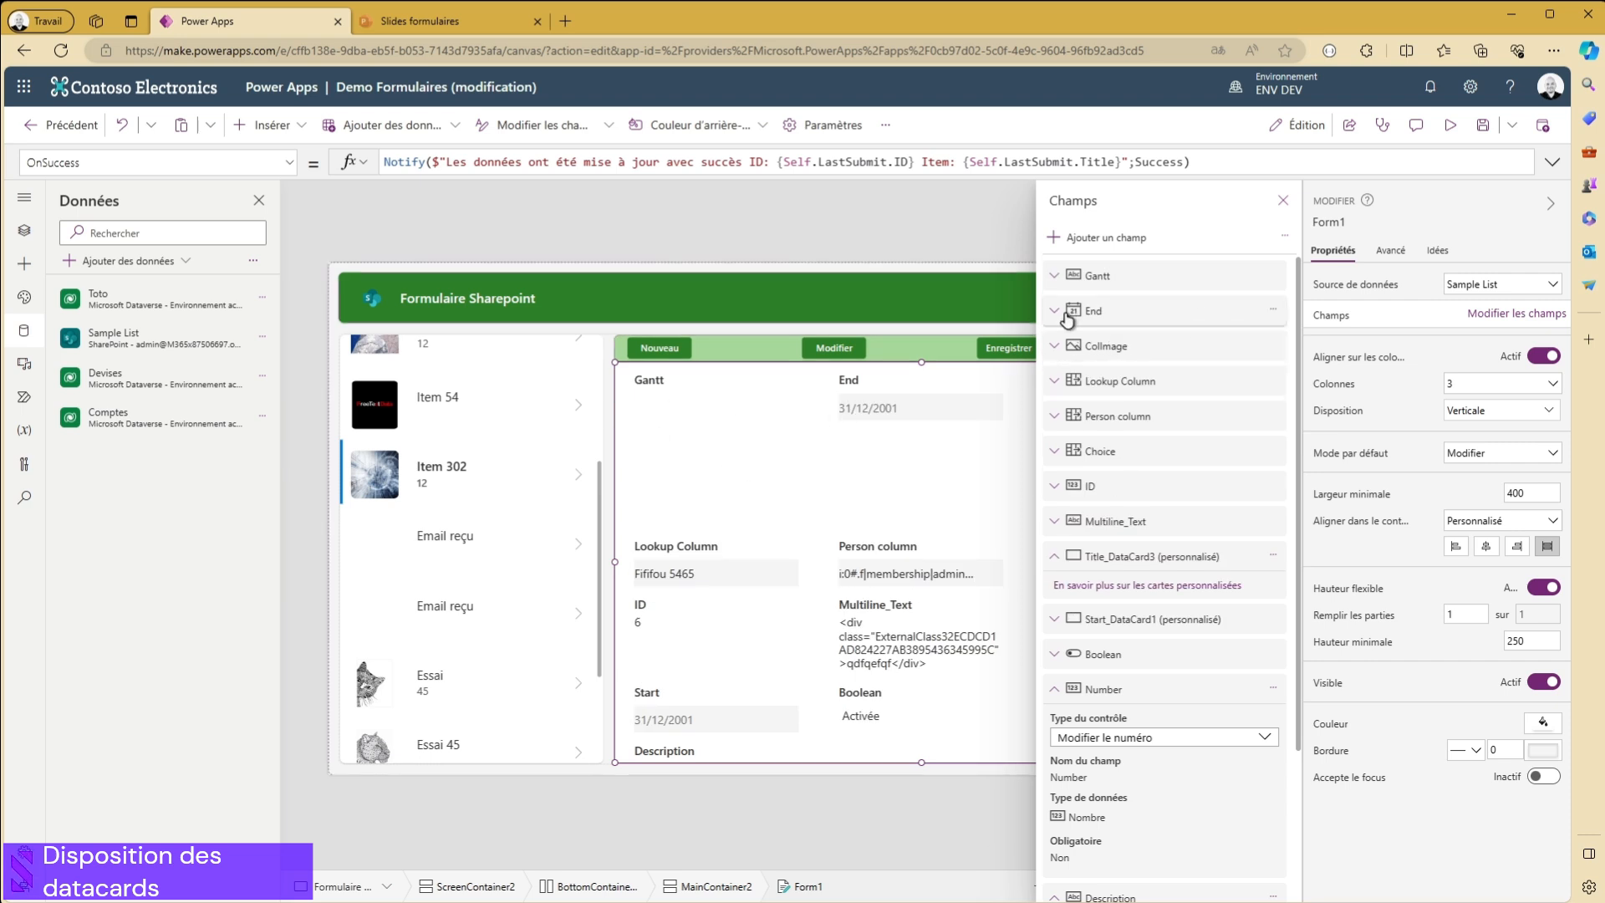
- Collapse the Number and Description field details, and move Title to the first position and Start after Gantt in the field list
scroll(1149, 384, down, 3)
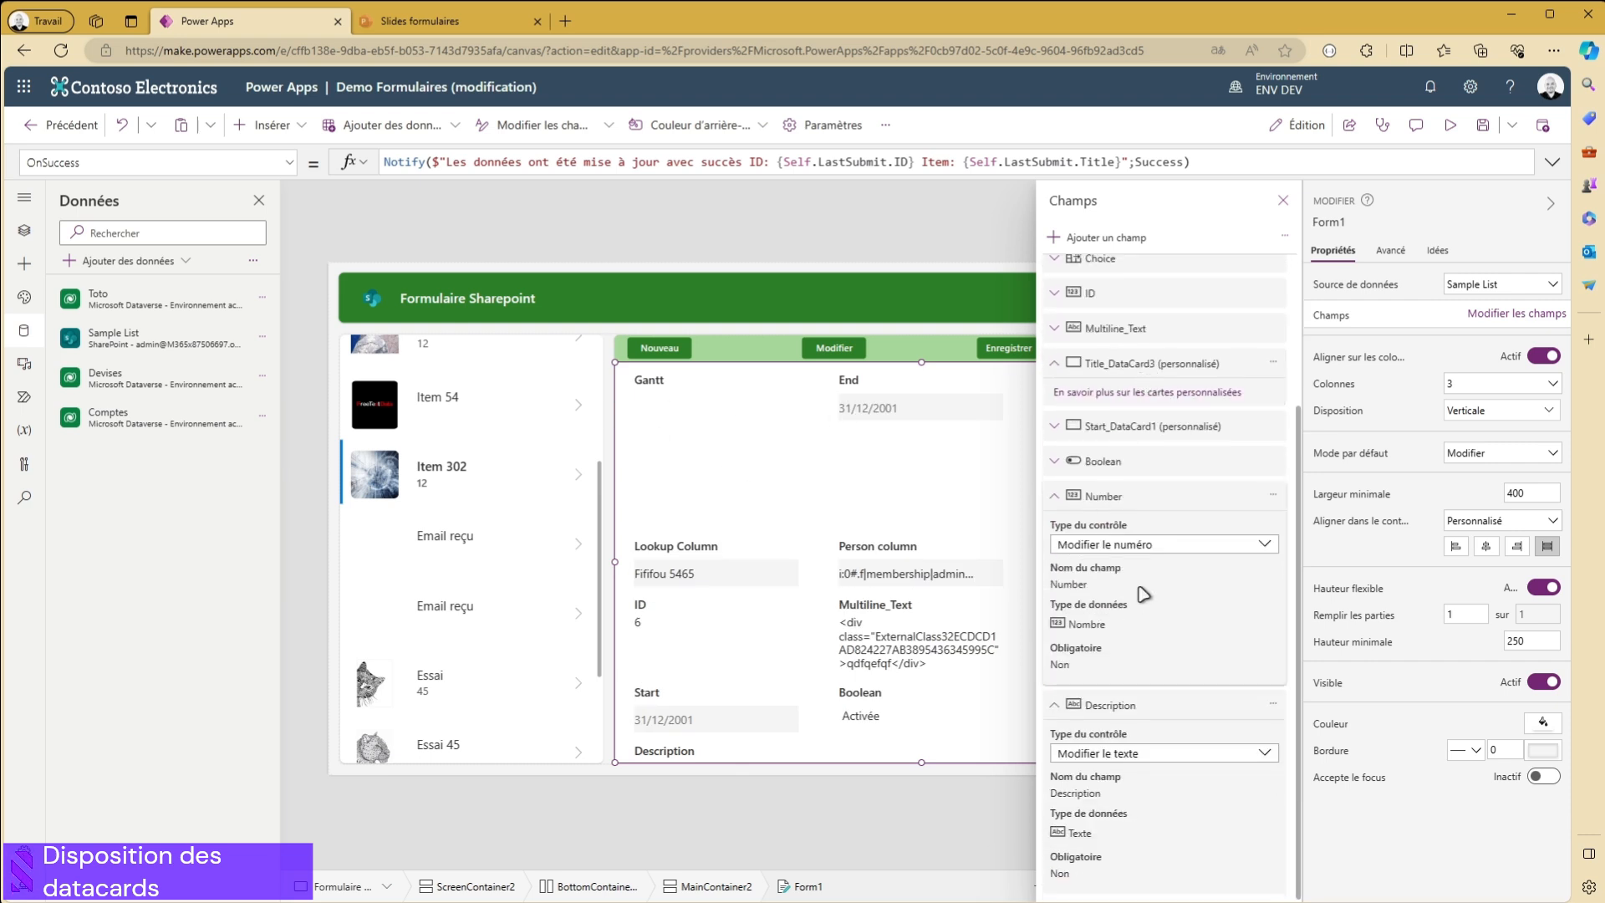
click(1053, 495)
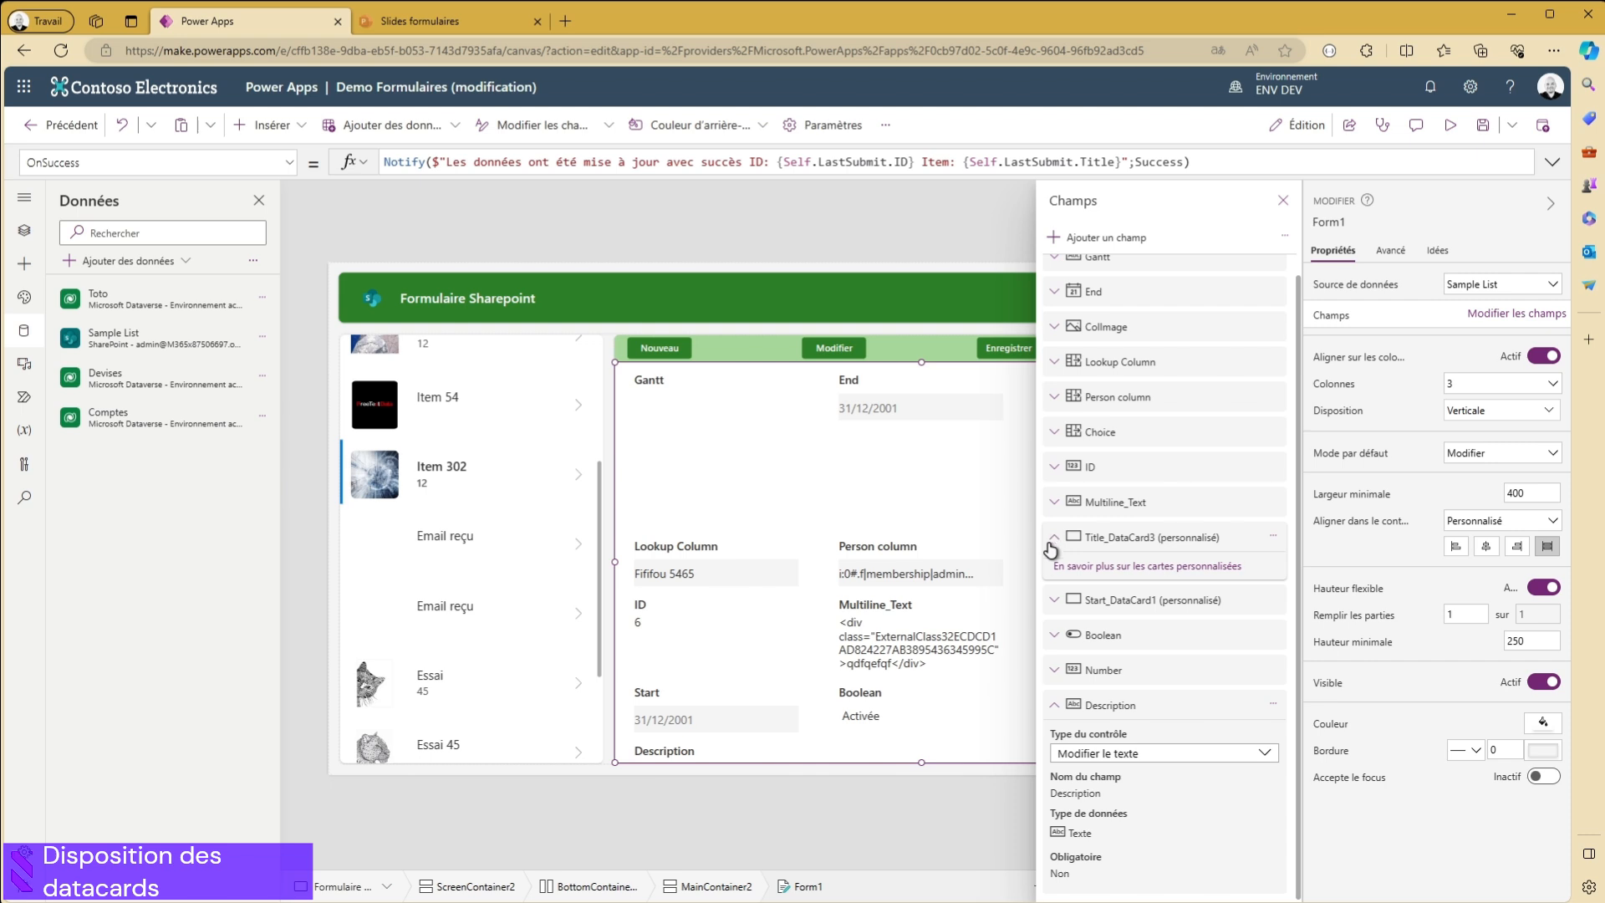
click(1054, 705)
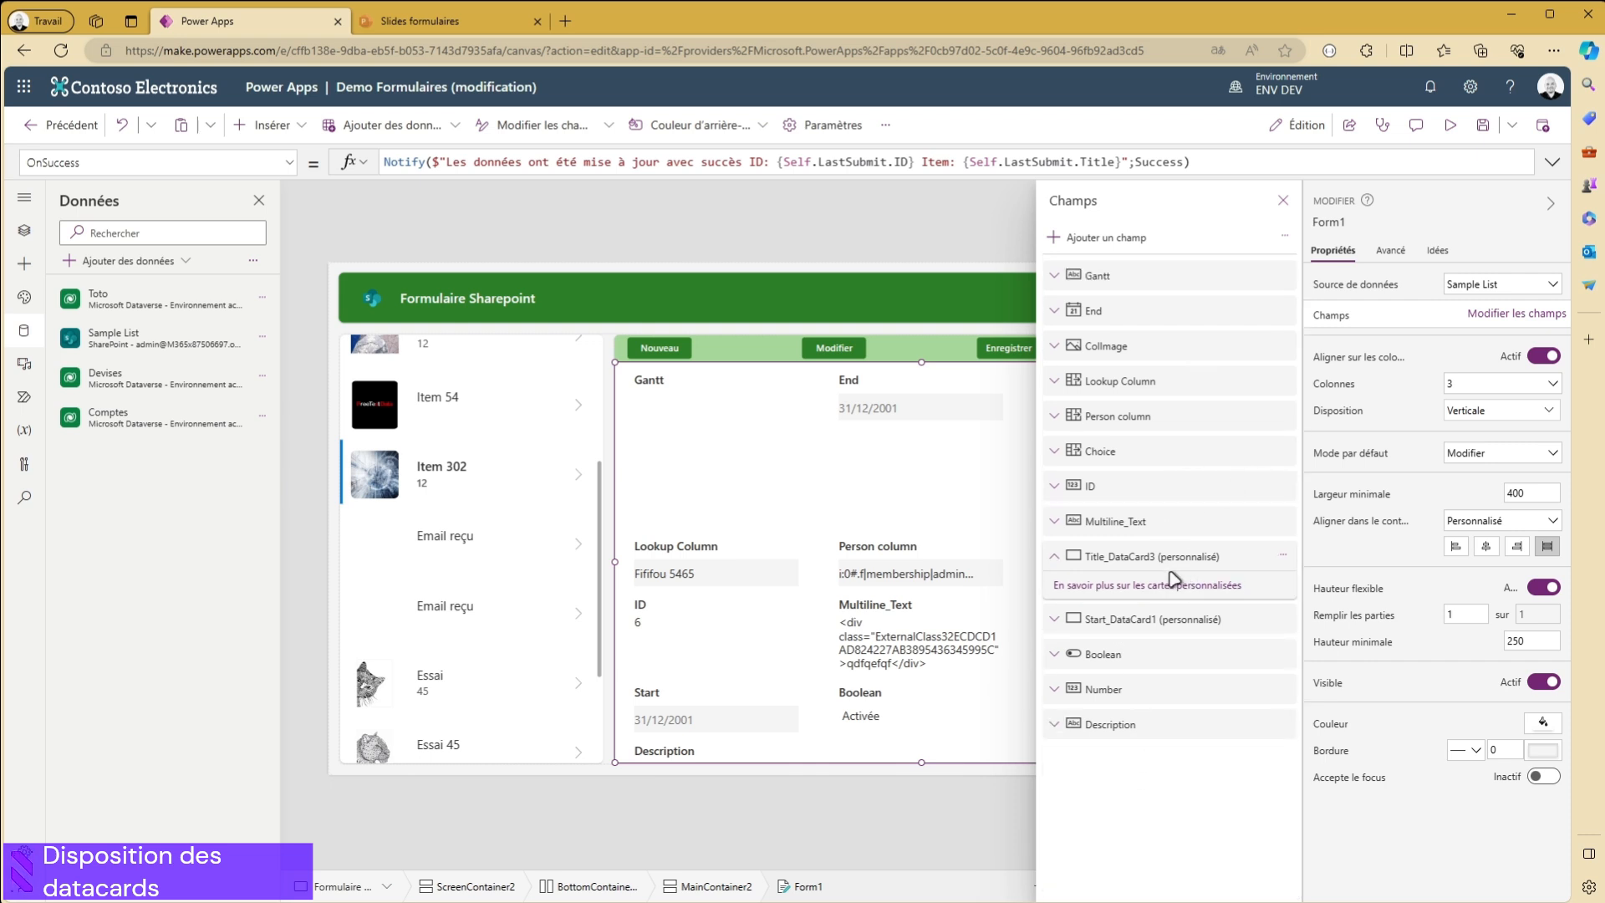
drag(1111, 555, 1121, 274)
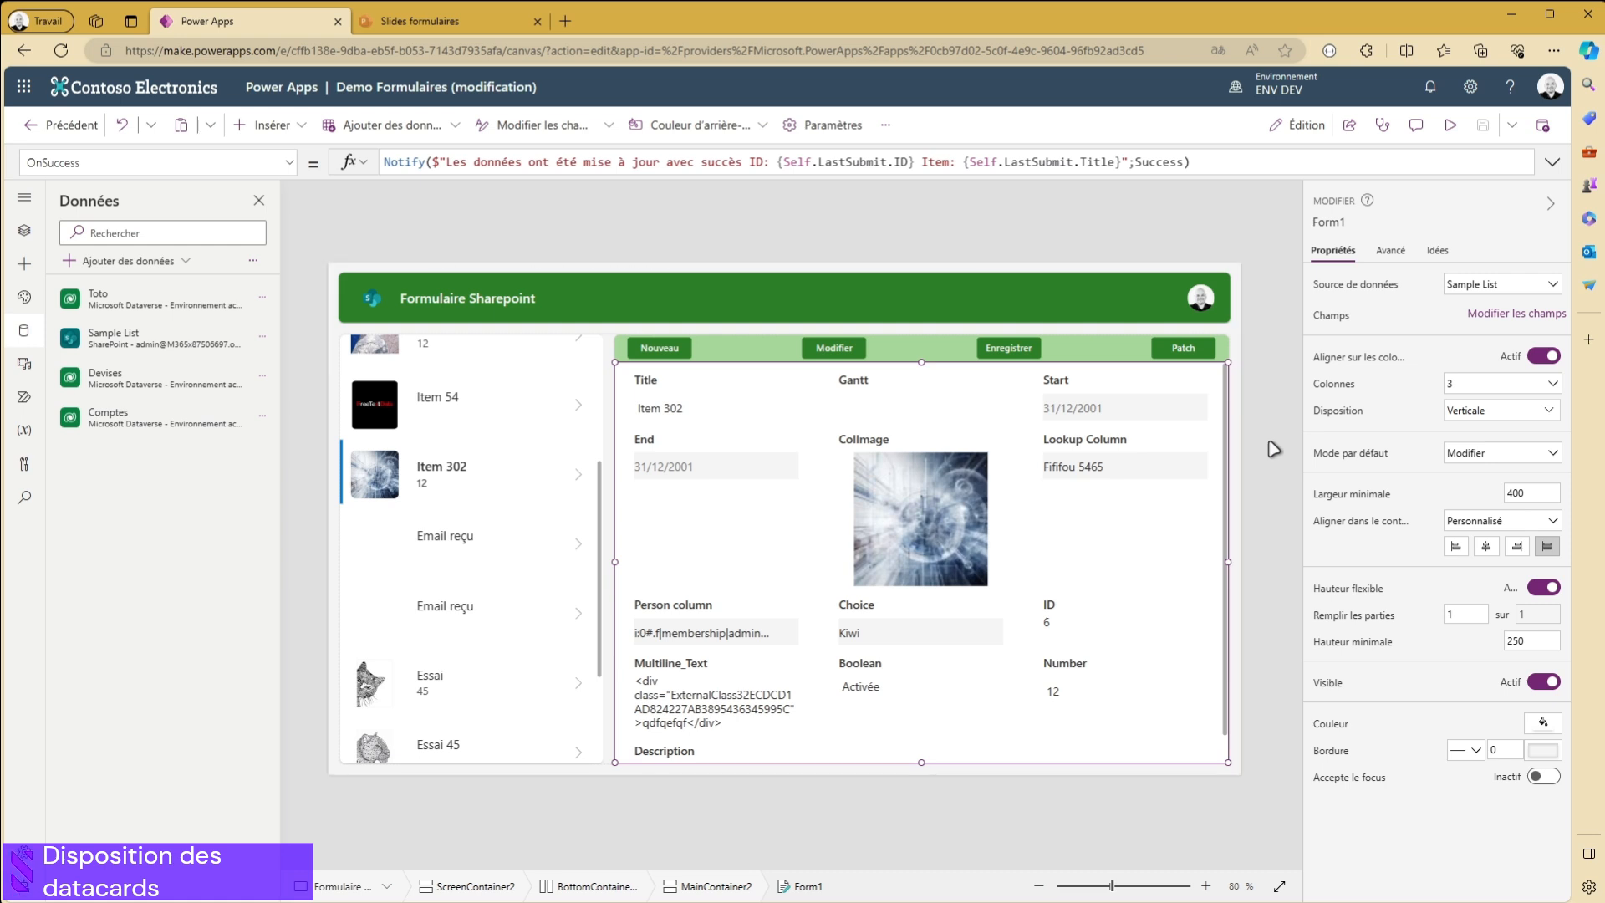
- Move the Multiline_Text data card to the end of its row, after the Number card
click(1068, 458)
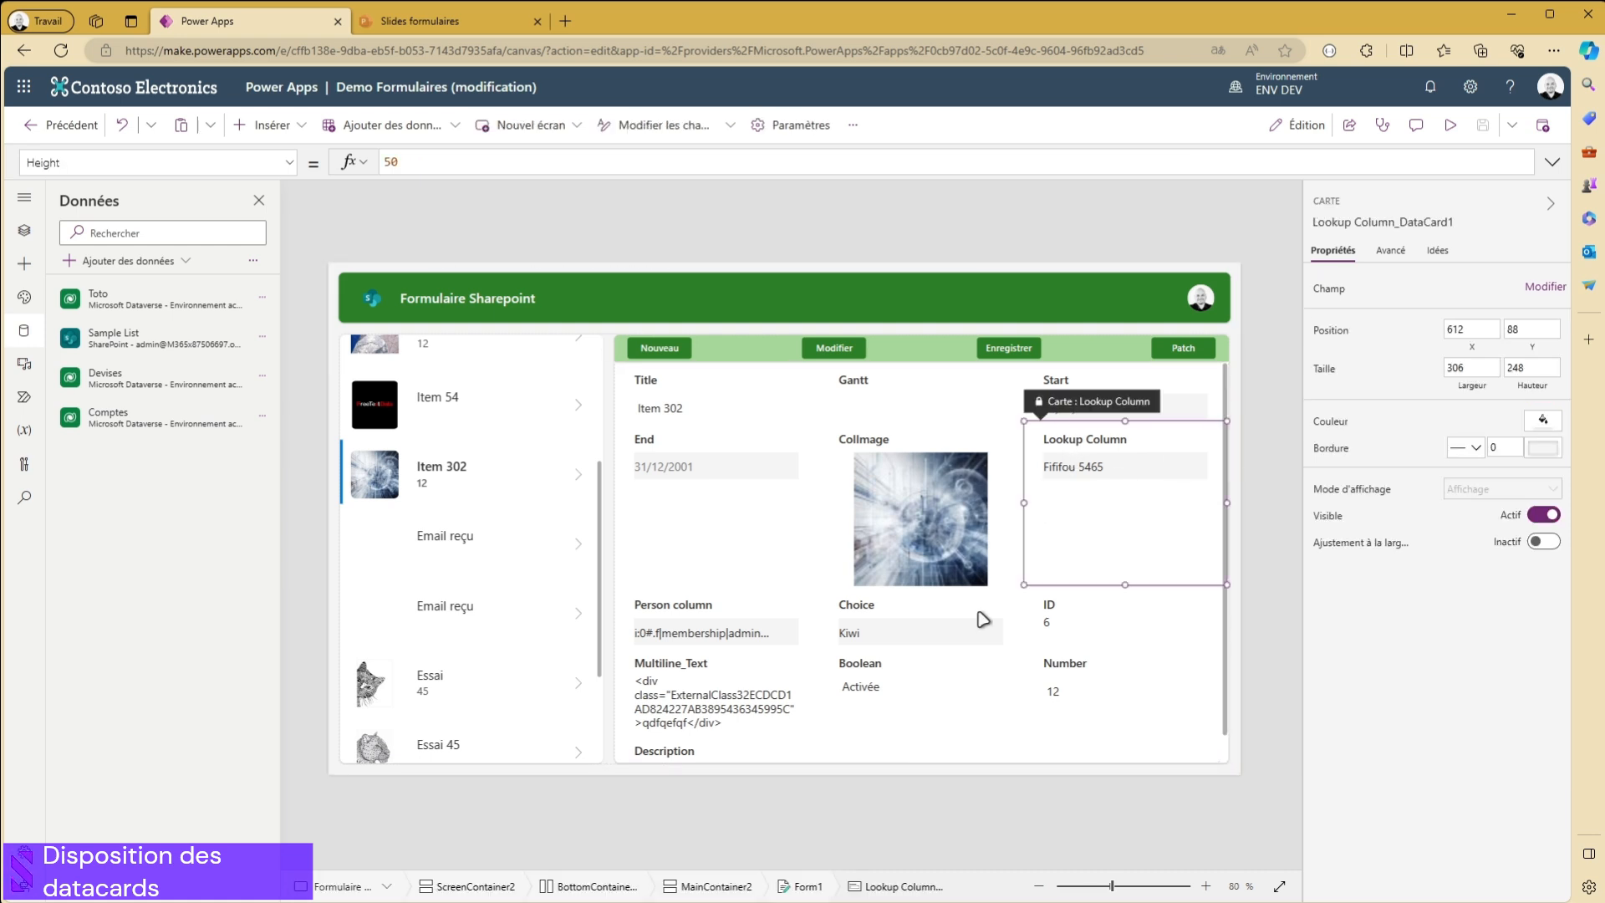
click(871, 688)
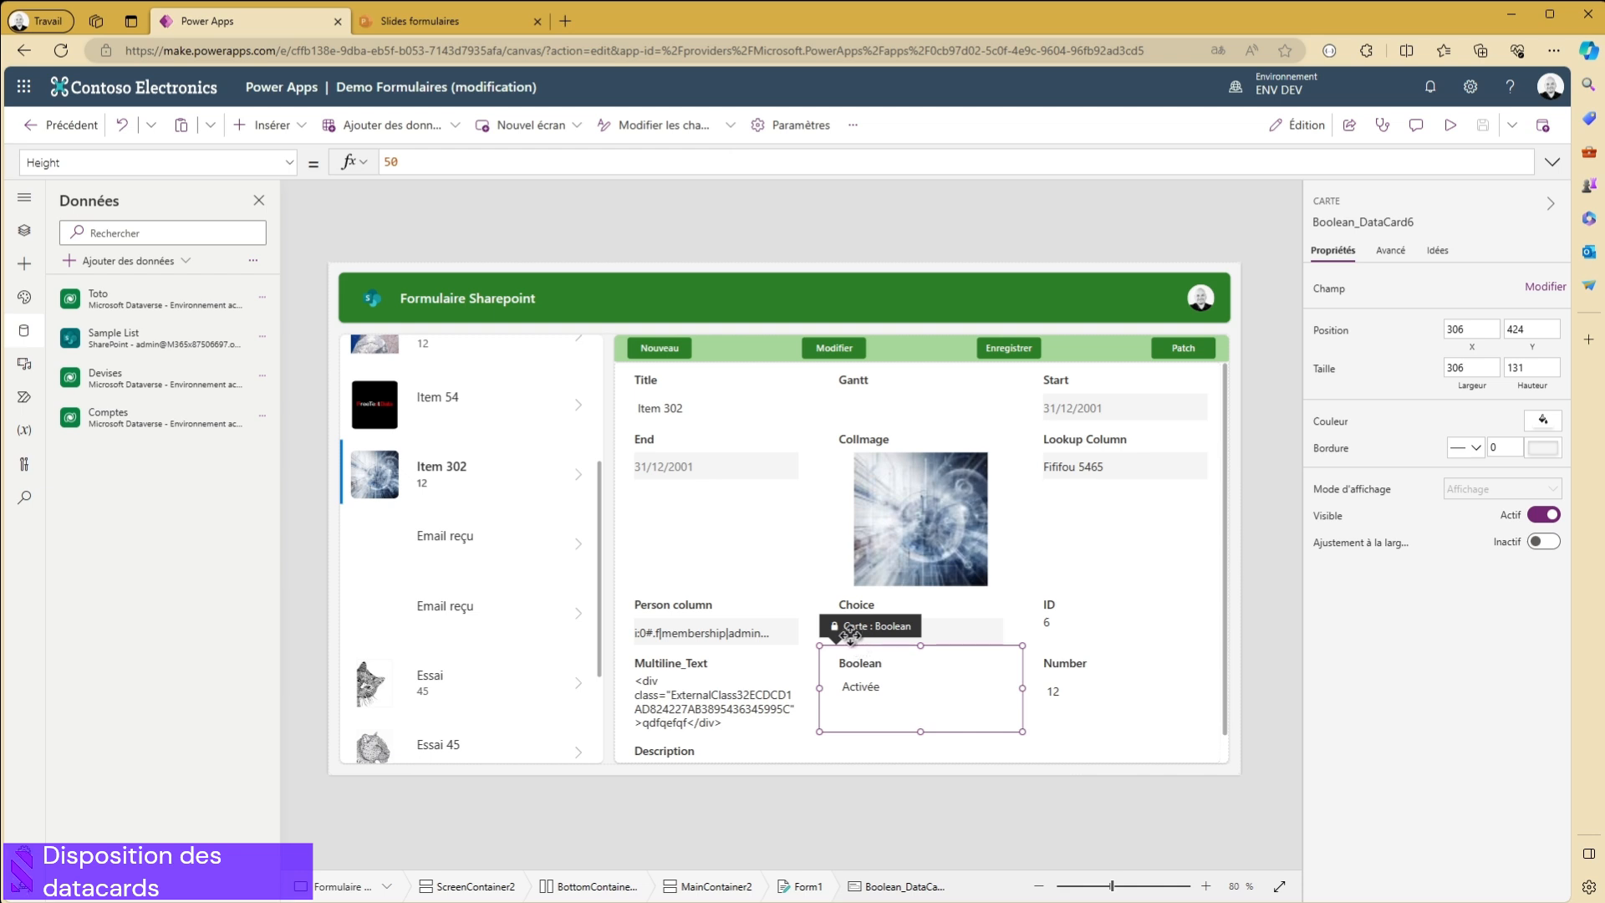
click(727, 701)
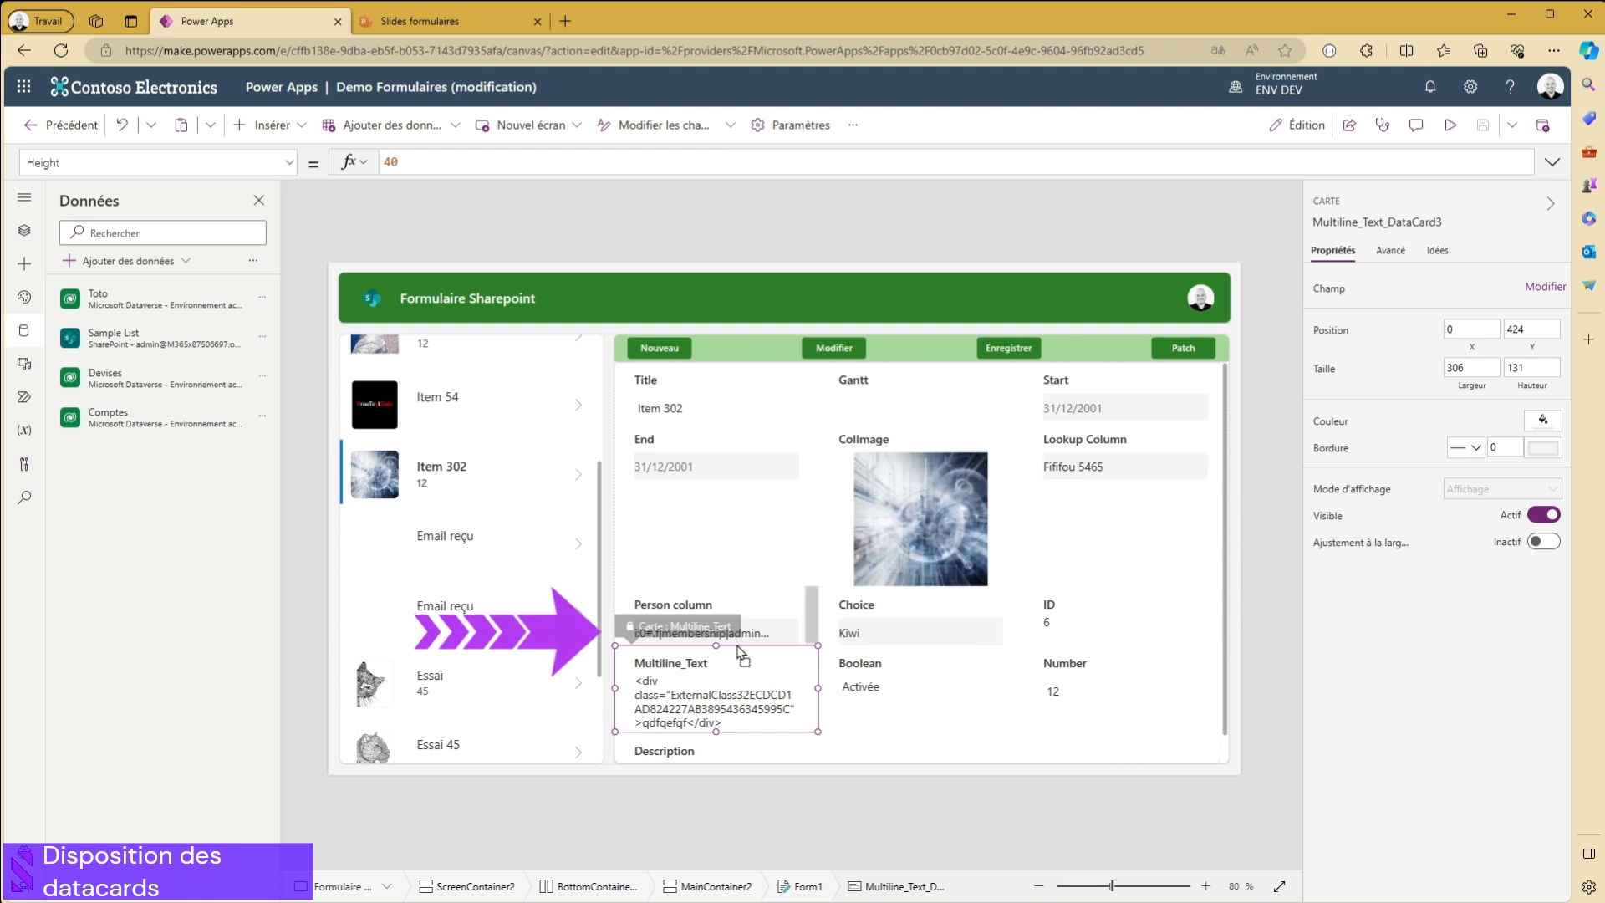
drag(826, 663, 1172, 670)
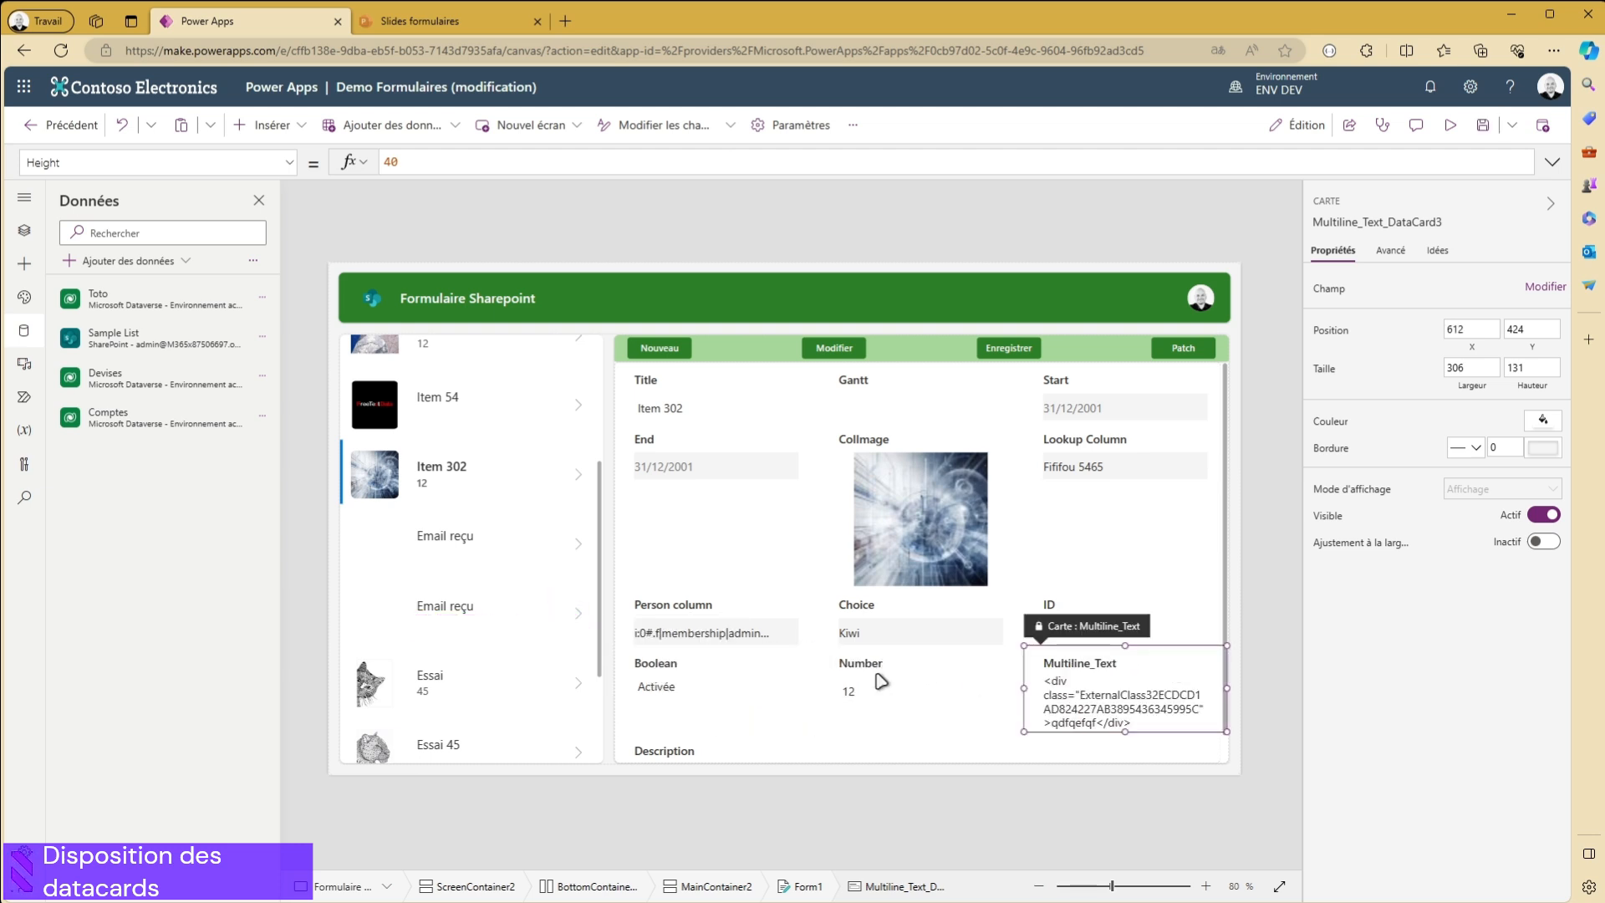
- Move the Number data card to the start of its row, before the Boolean card
click(673, 690)
click(882, 702)
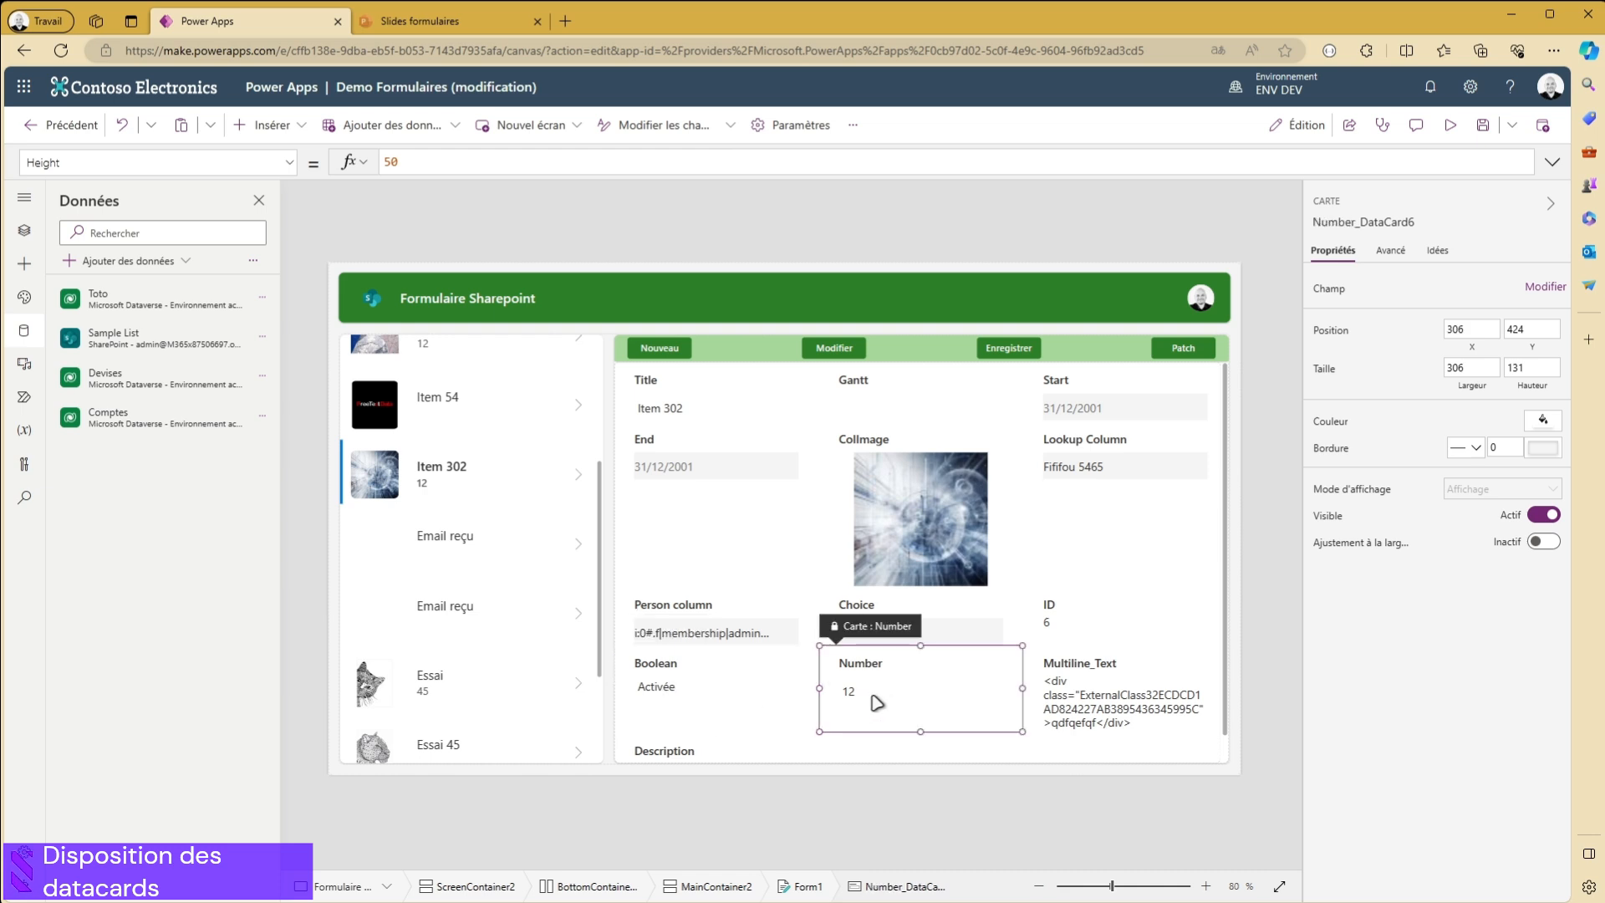
click(1144, 701)
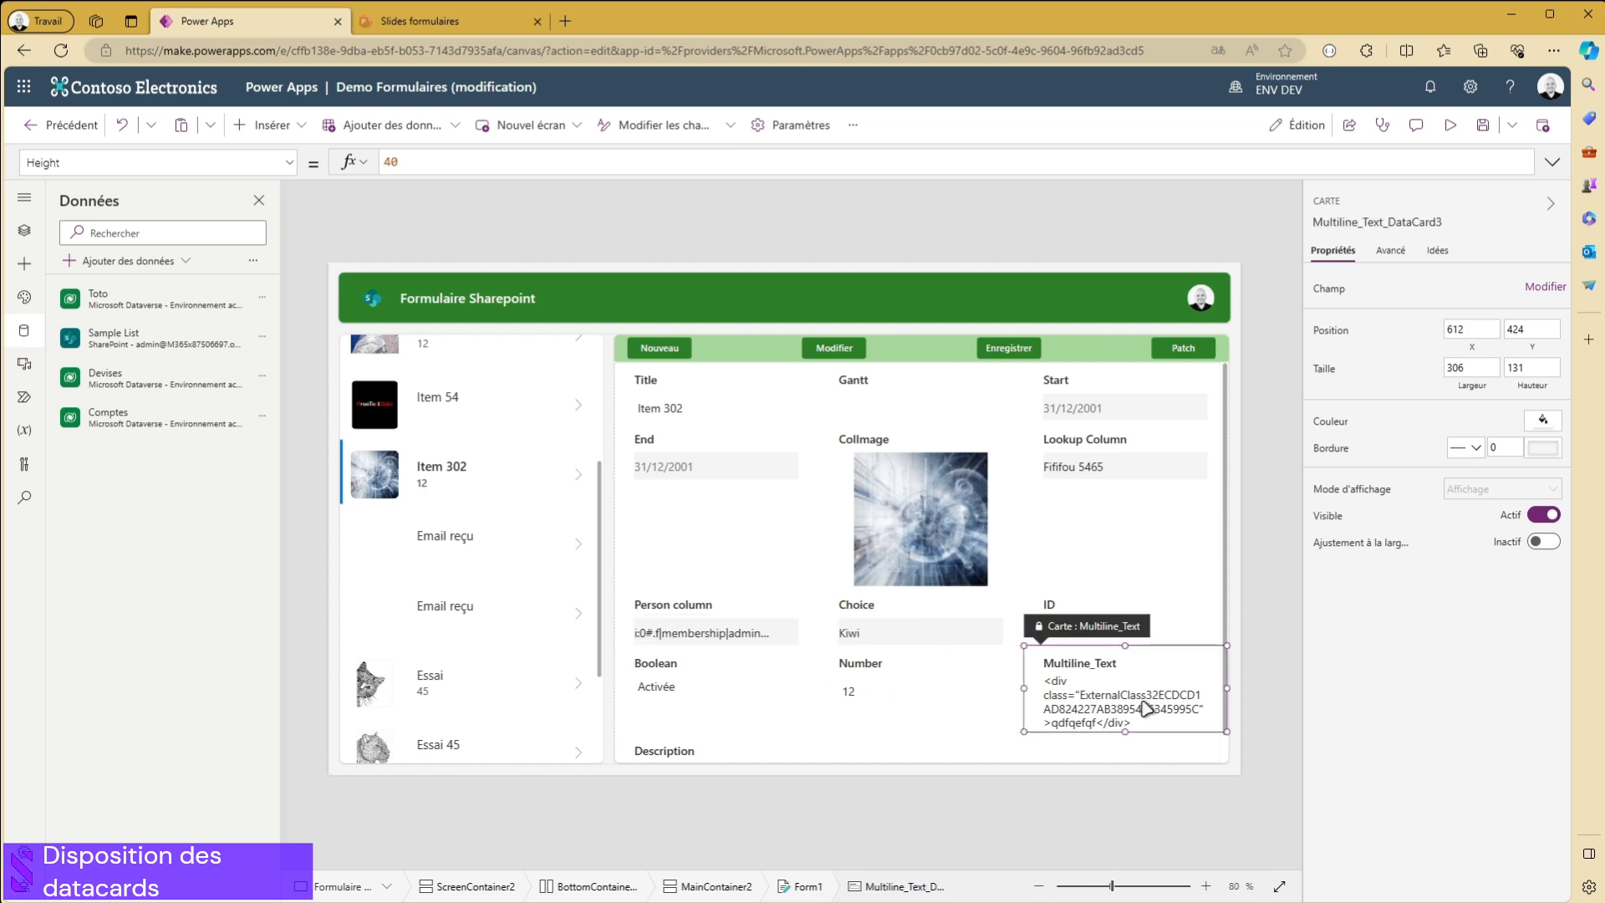
click(918, 698)
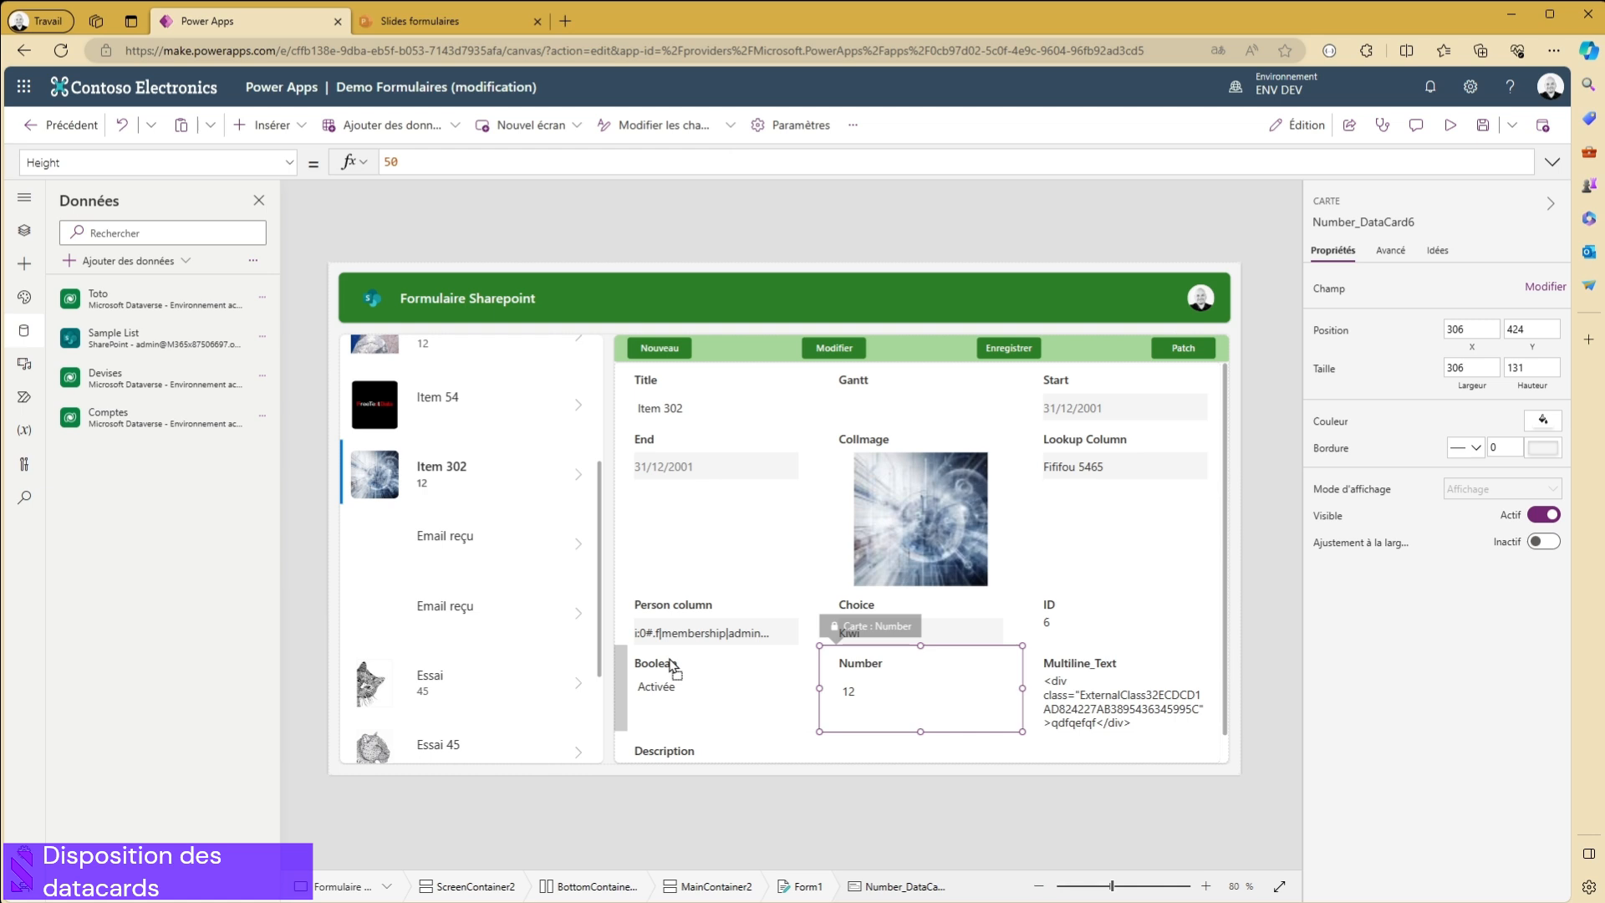
drag(672, 663, 672, 663)
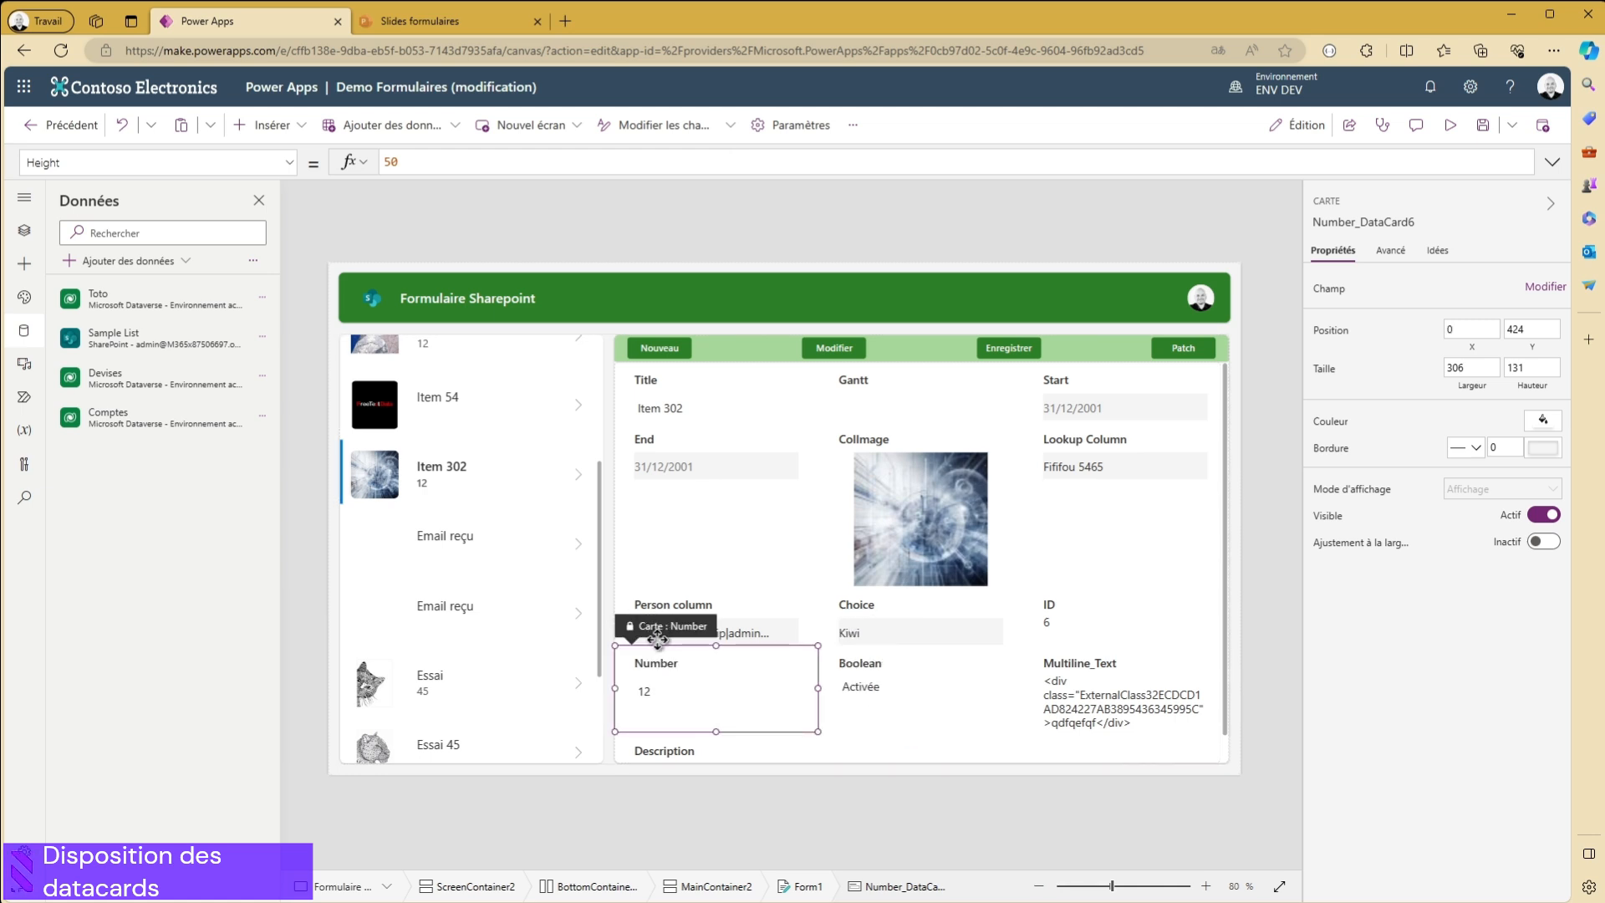
- Move the ID data card to the start of its row, before the Person column card
click(889, 694)
click(707, 615)
click(1087, 623)
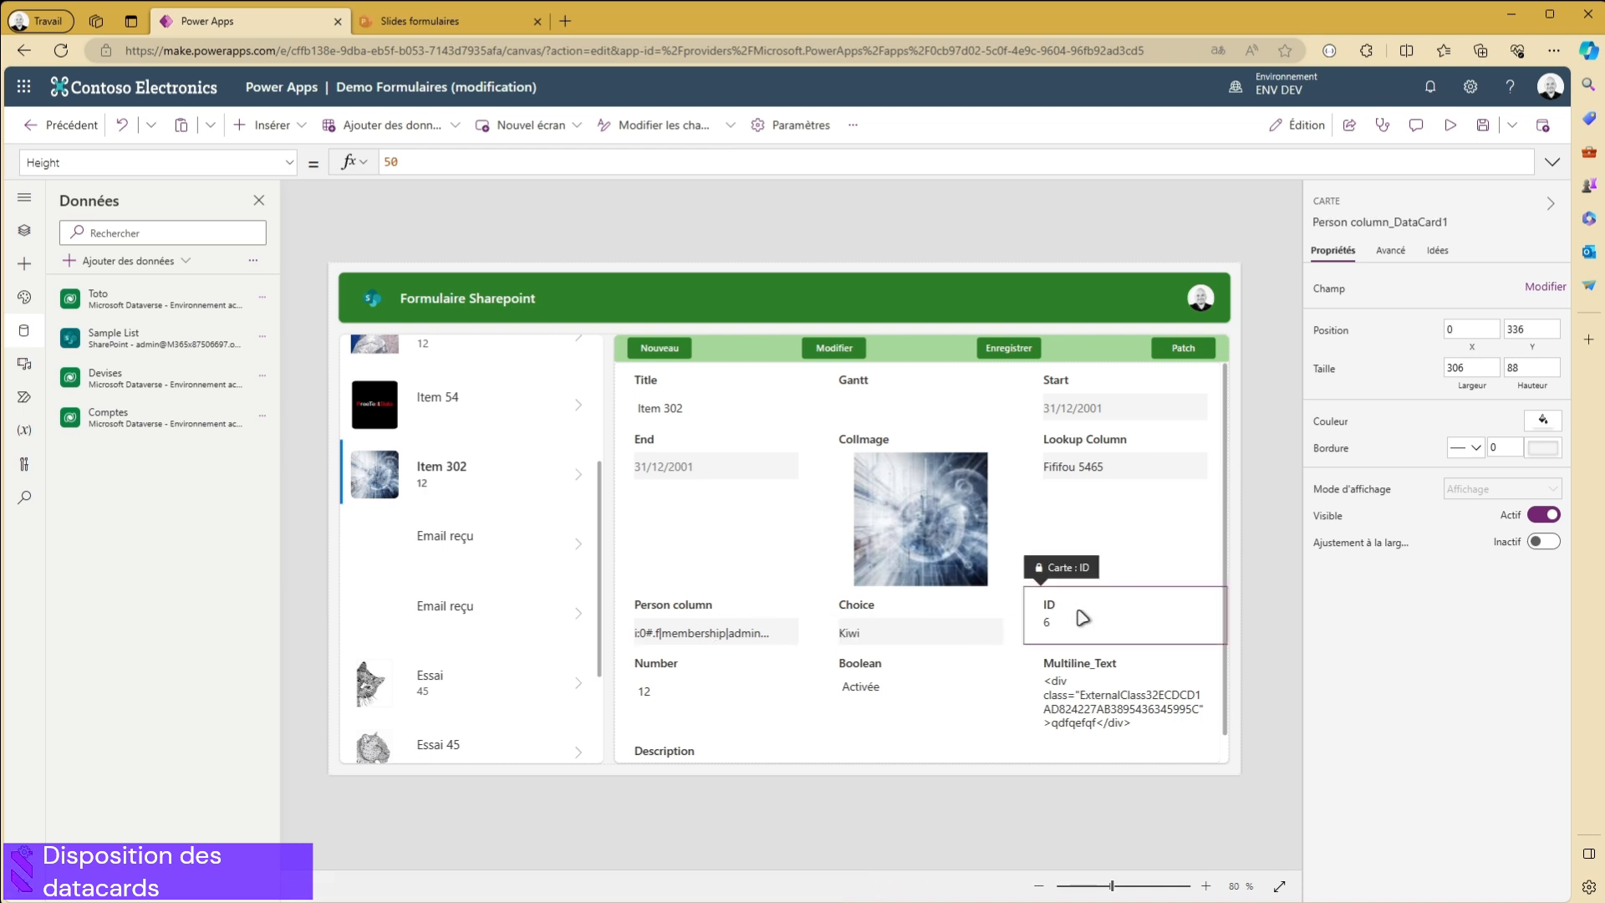
drag(1057, 585, 648, 617)
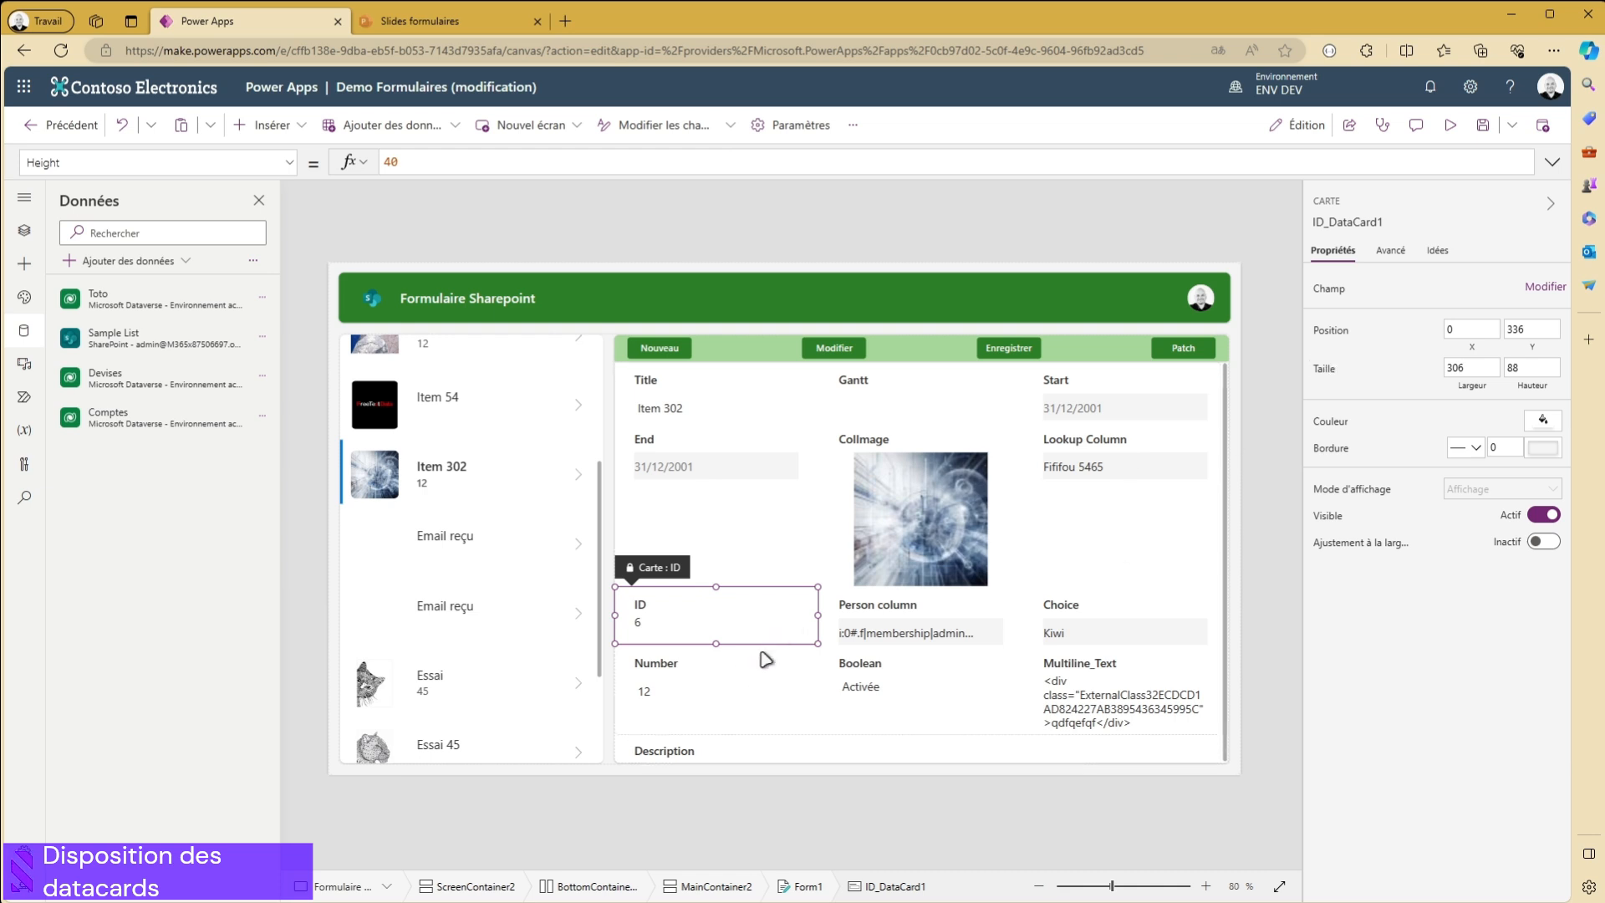
- Move the Description data card from the end of the form to the slot after ColImage, before Lookup Column
scroll(747, 669, down, 1)
click(687, 730)
drag(643, 684, 1056, 465)
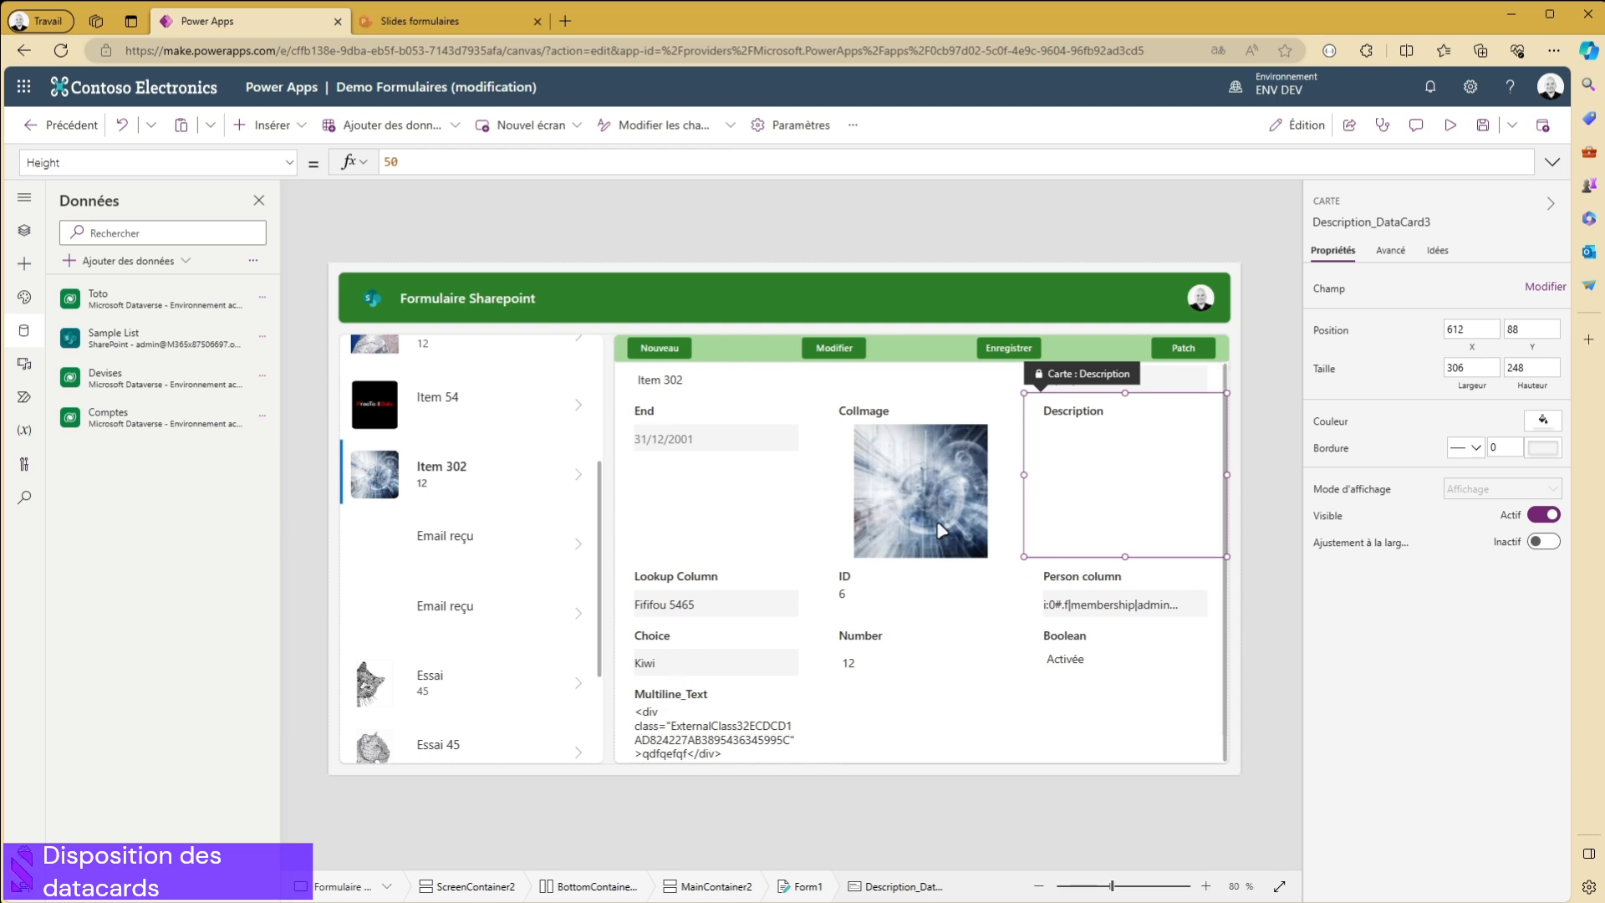
- Move the Multiline_Text data card between the Choice and Number cards, and review the whole form's card arrangement
click(694, 746)
drag(638, 688, 885, 669)
scroll(696, 679, down, 1)
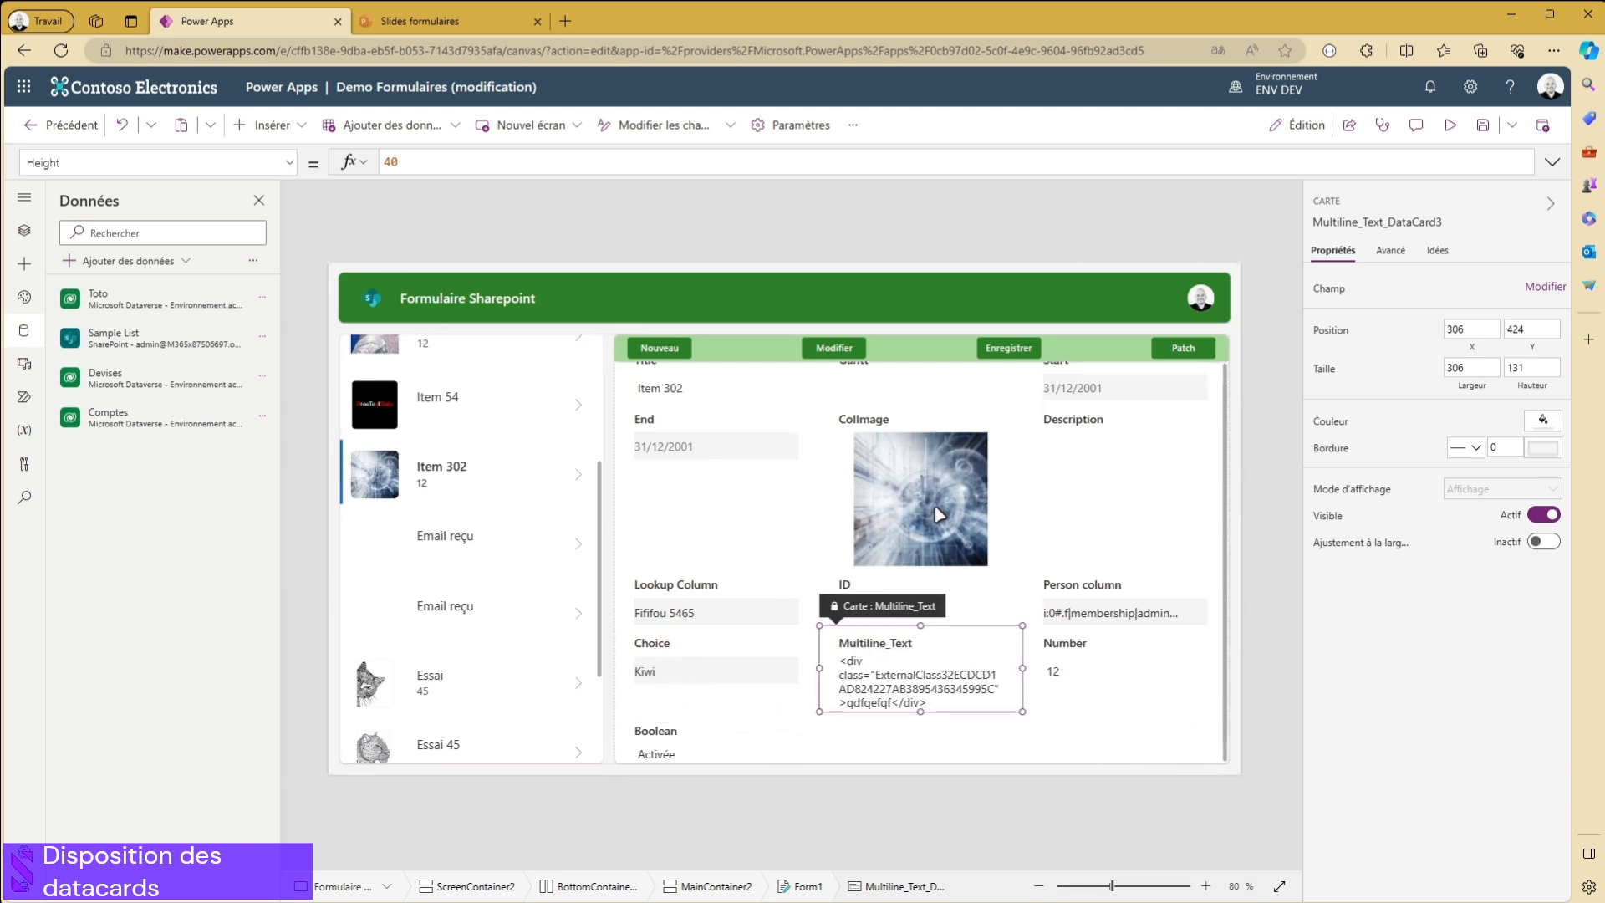
scroll(1037, 481, up, 1)
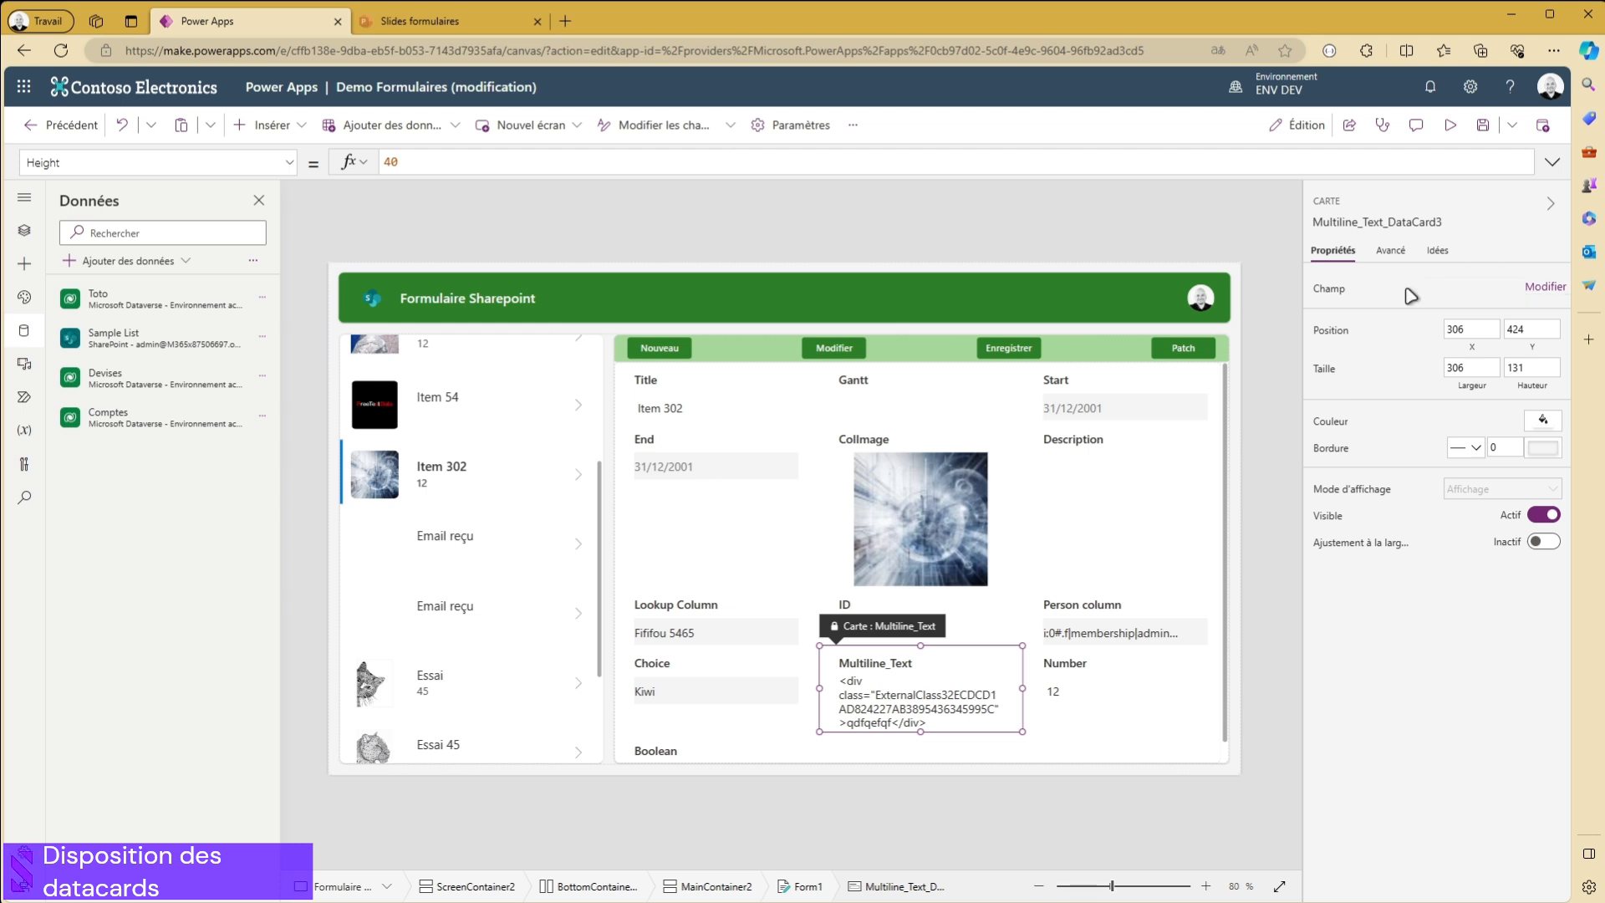
scroll(1002, 588, down, 1)
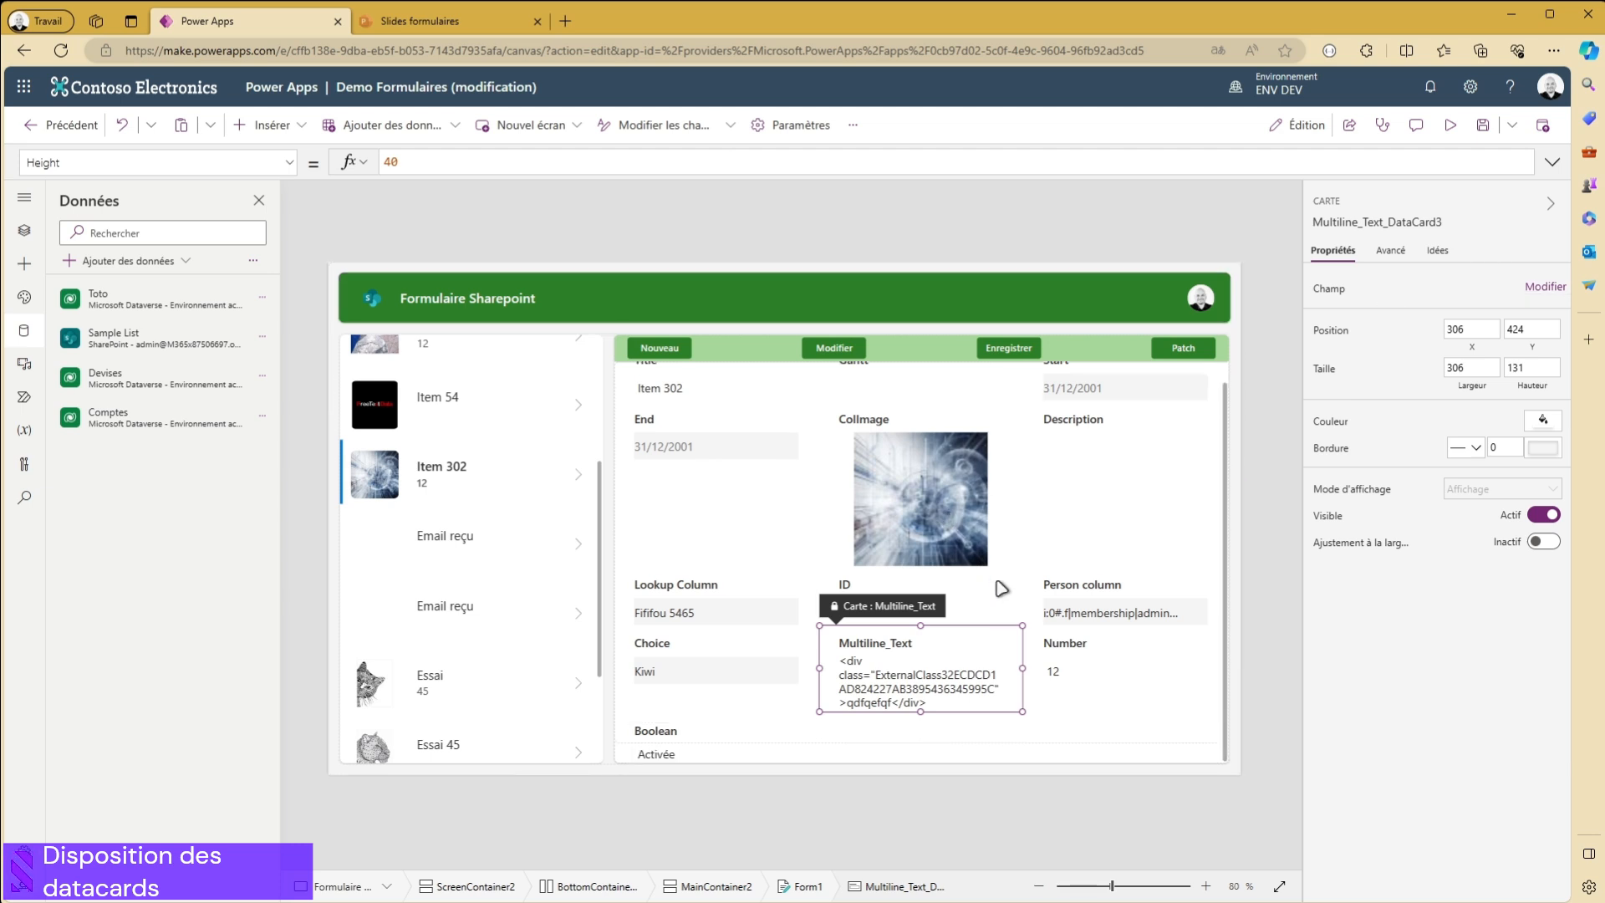
scroll(1018, 589, up, 1)
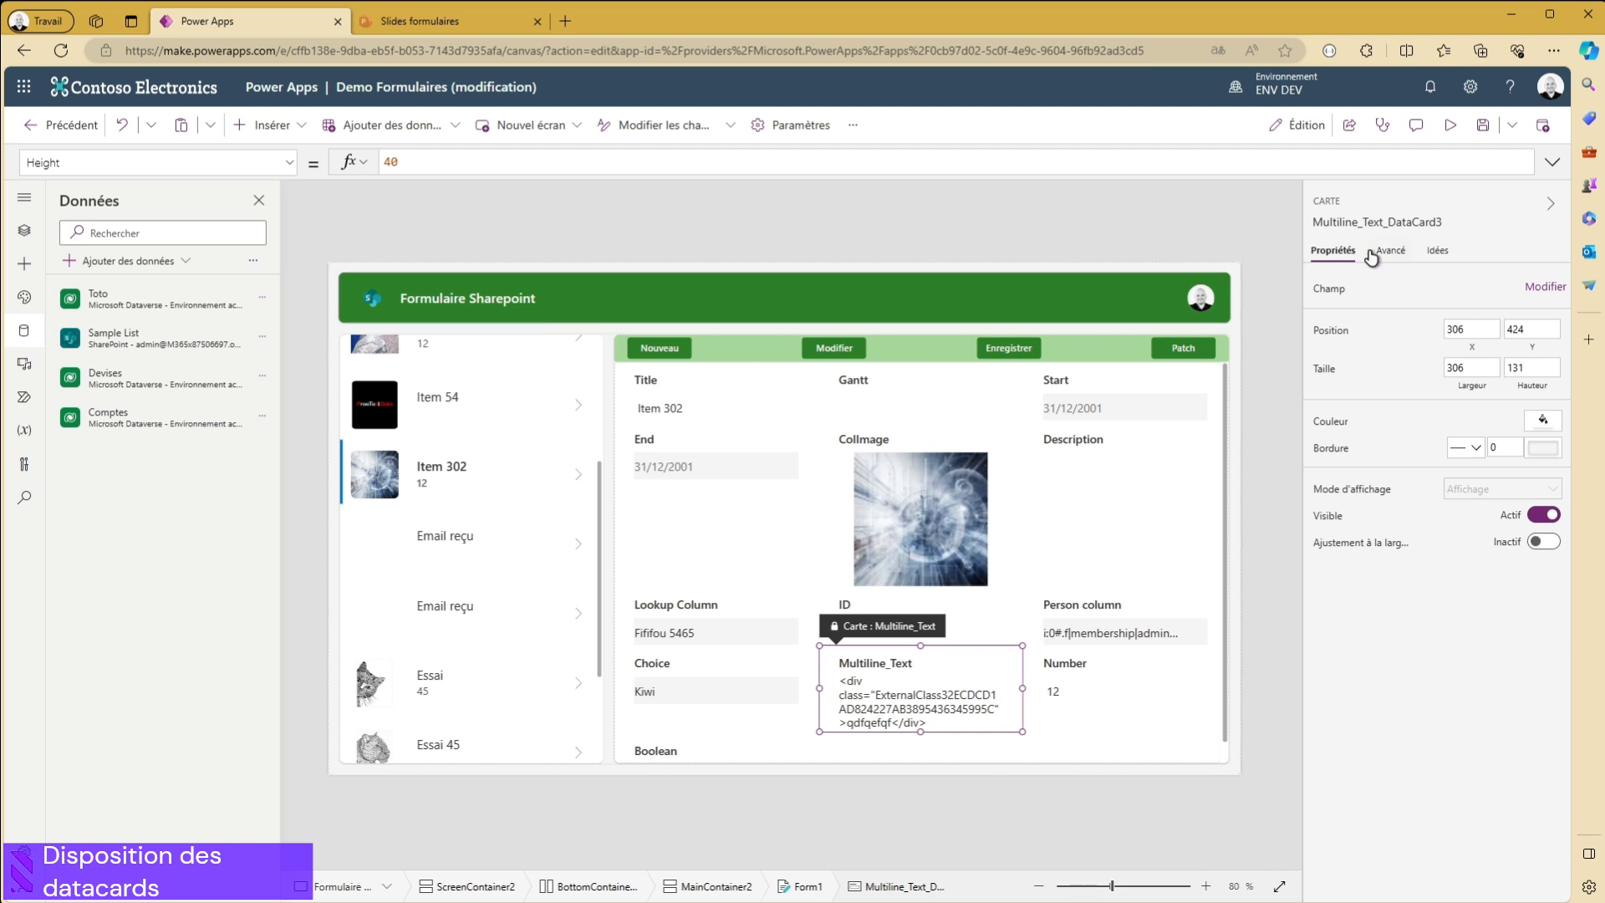
- Examine the X, Y, width and height properties of the ColImage, Description and Title data cards
click(1110, 759)
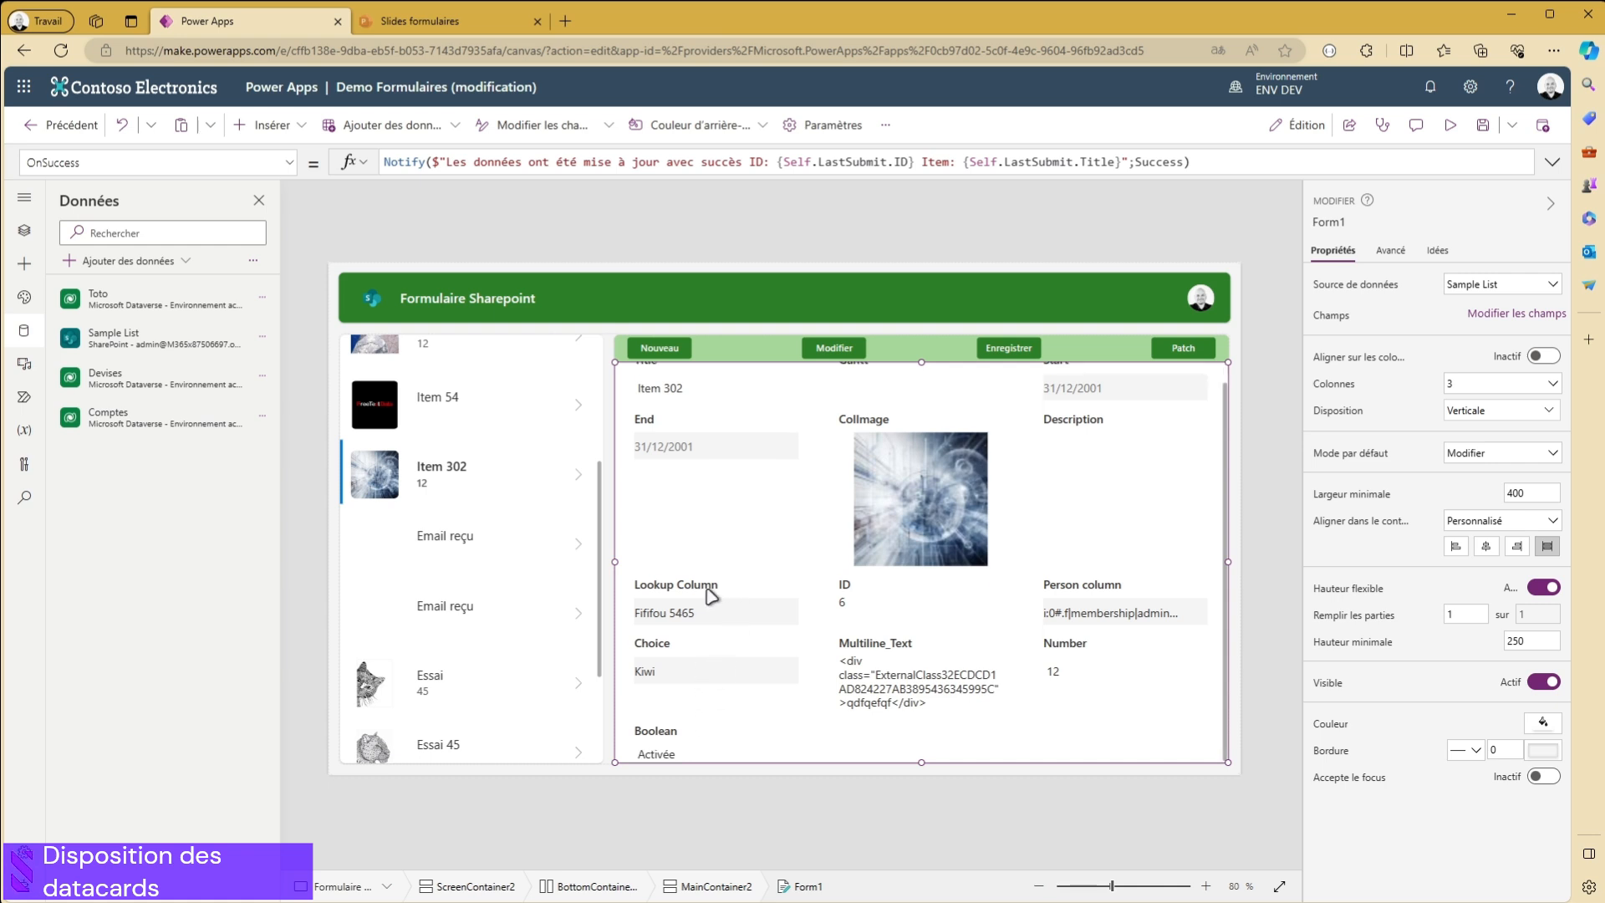
click(737, 409)
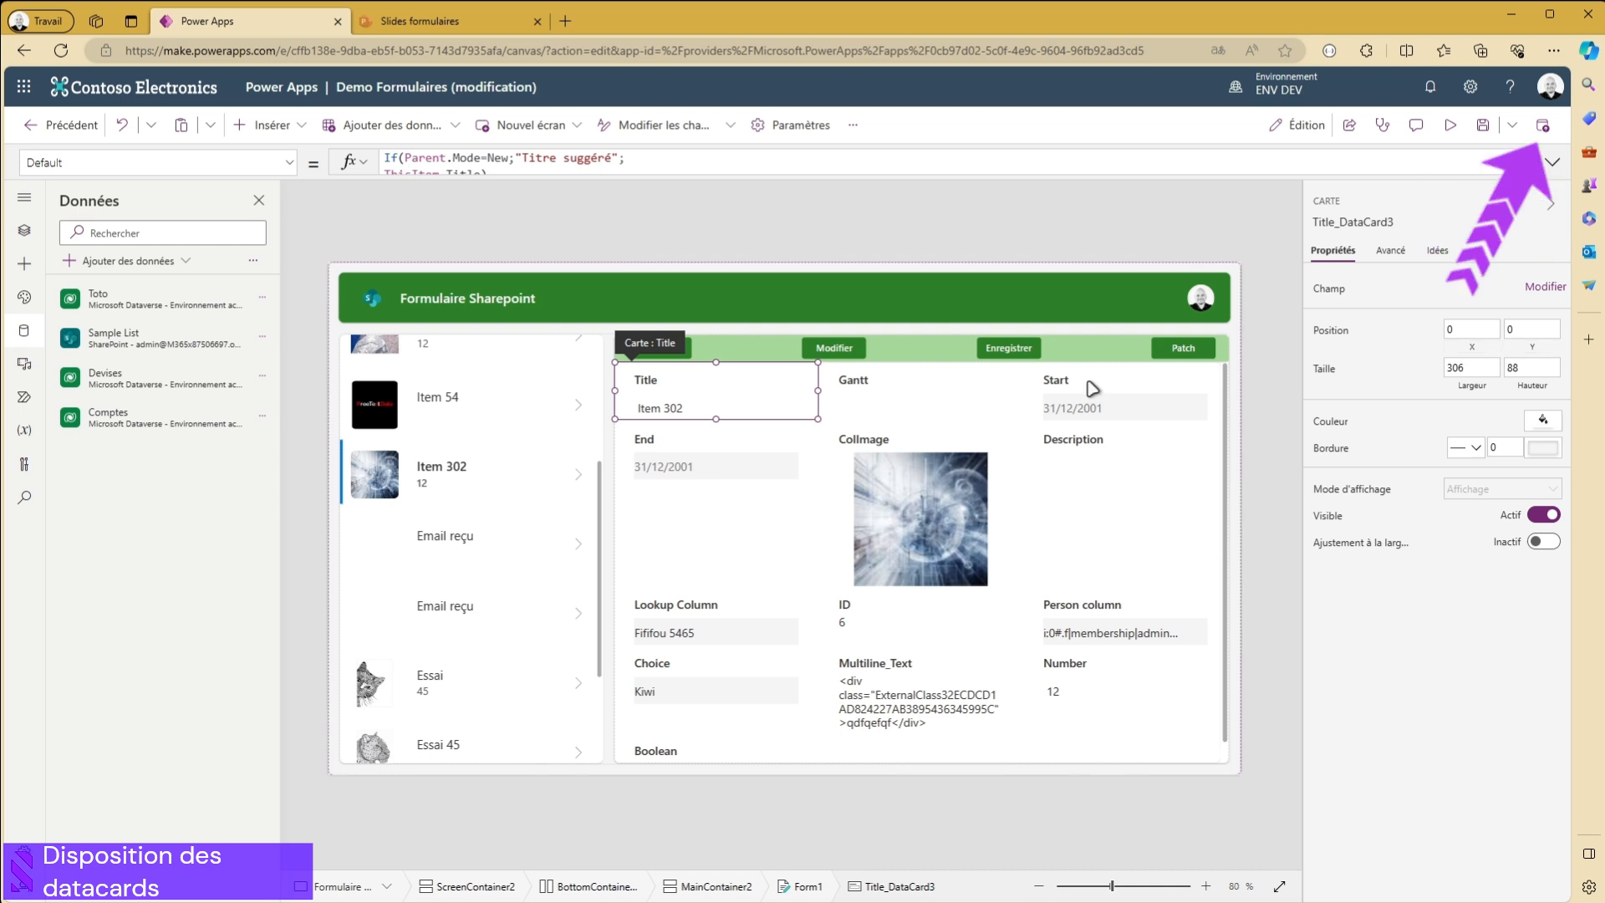
click(961, 405)
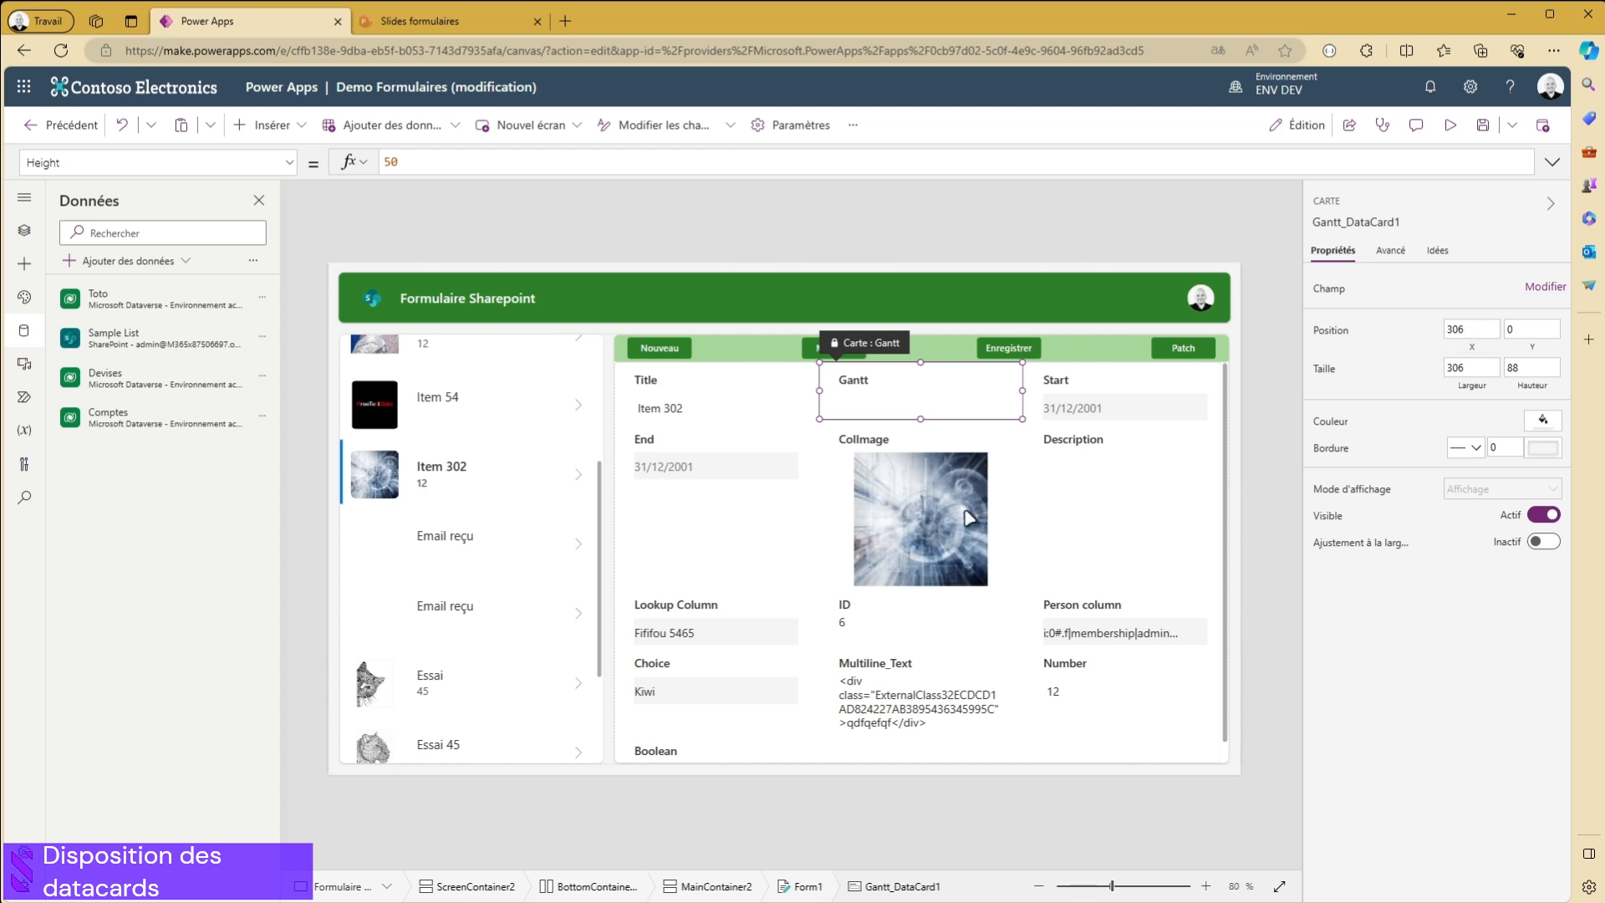
click(968, 519)
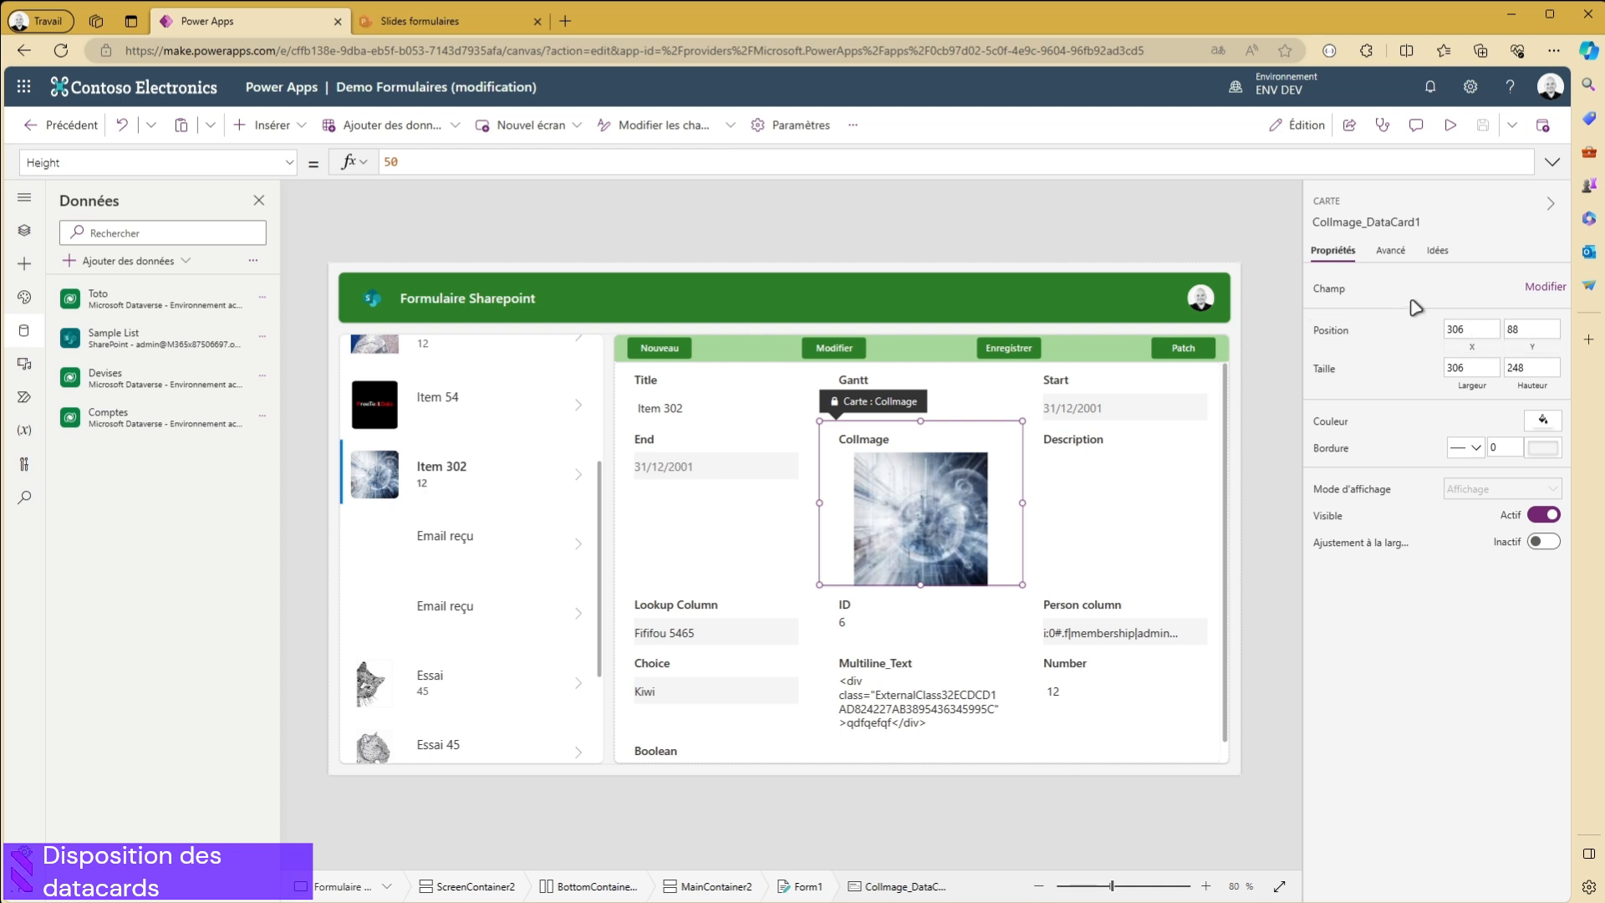
click(1390, 255)
scroll(1362, 535, down, 1)
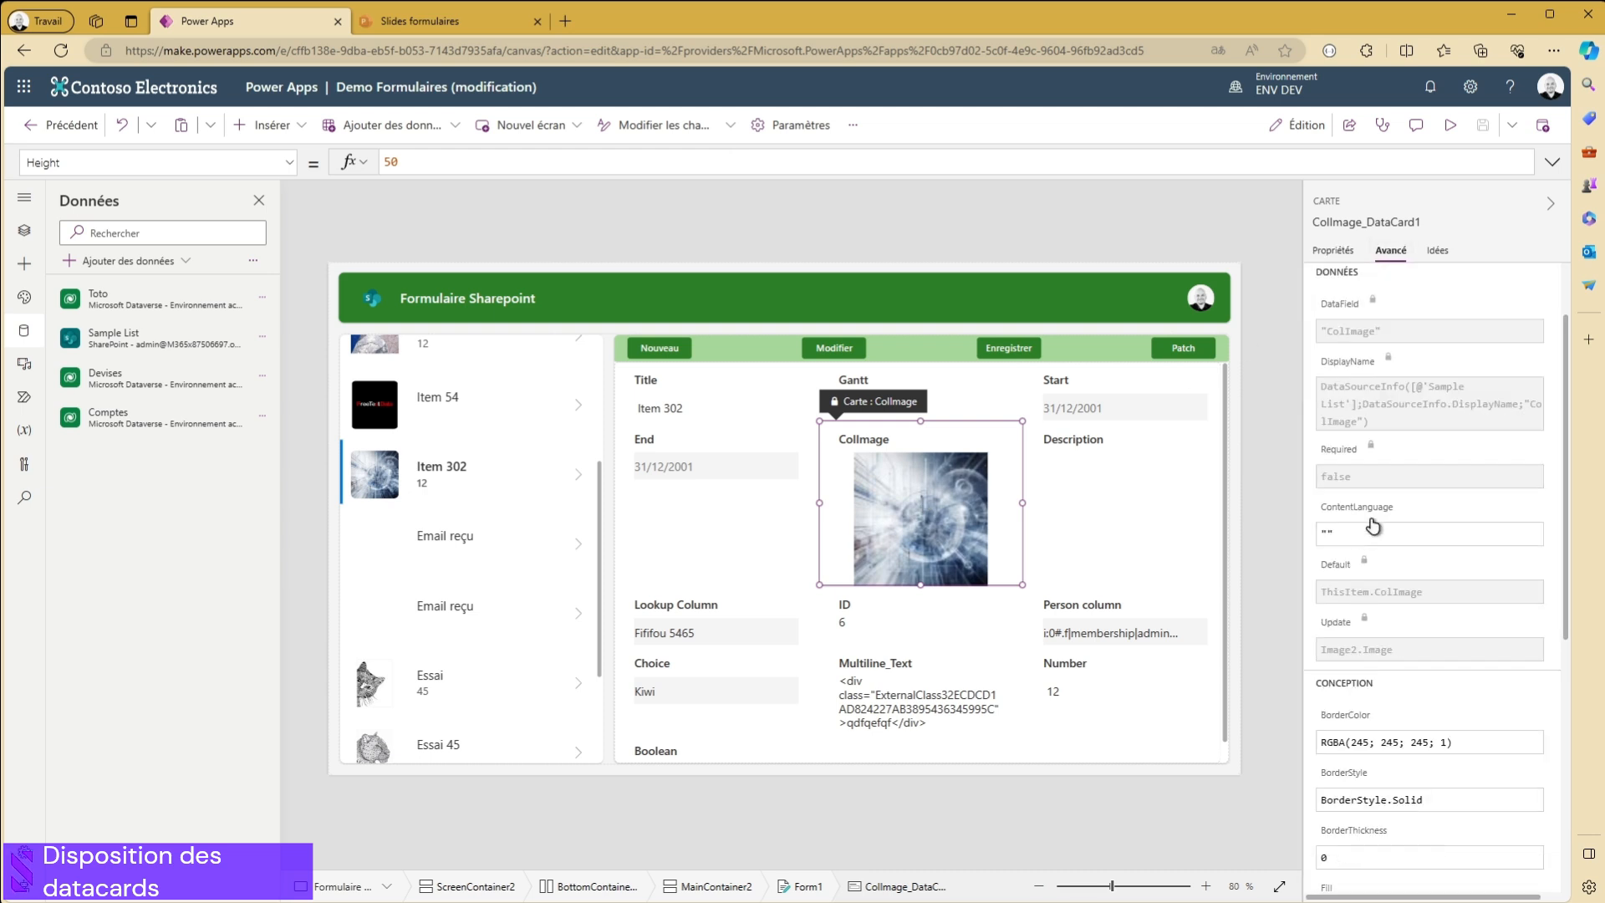
scroll(1405, 292, down, 3)
scroll(1363, 439, down, 1)
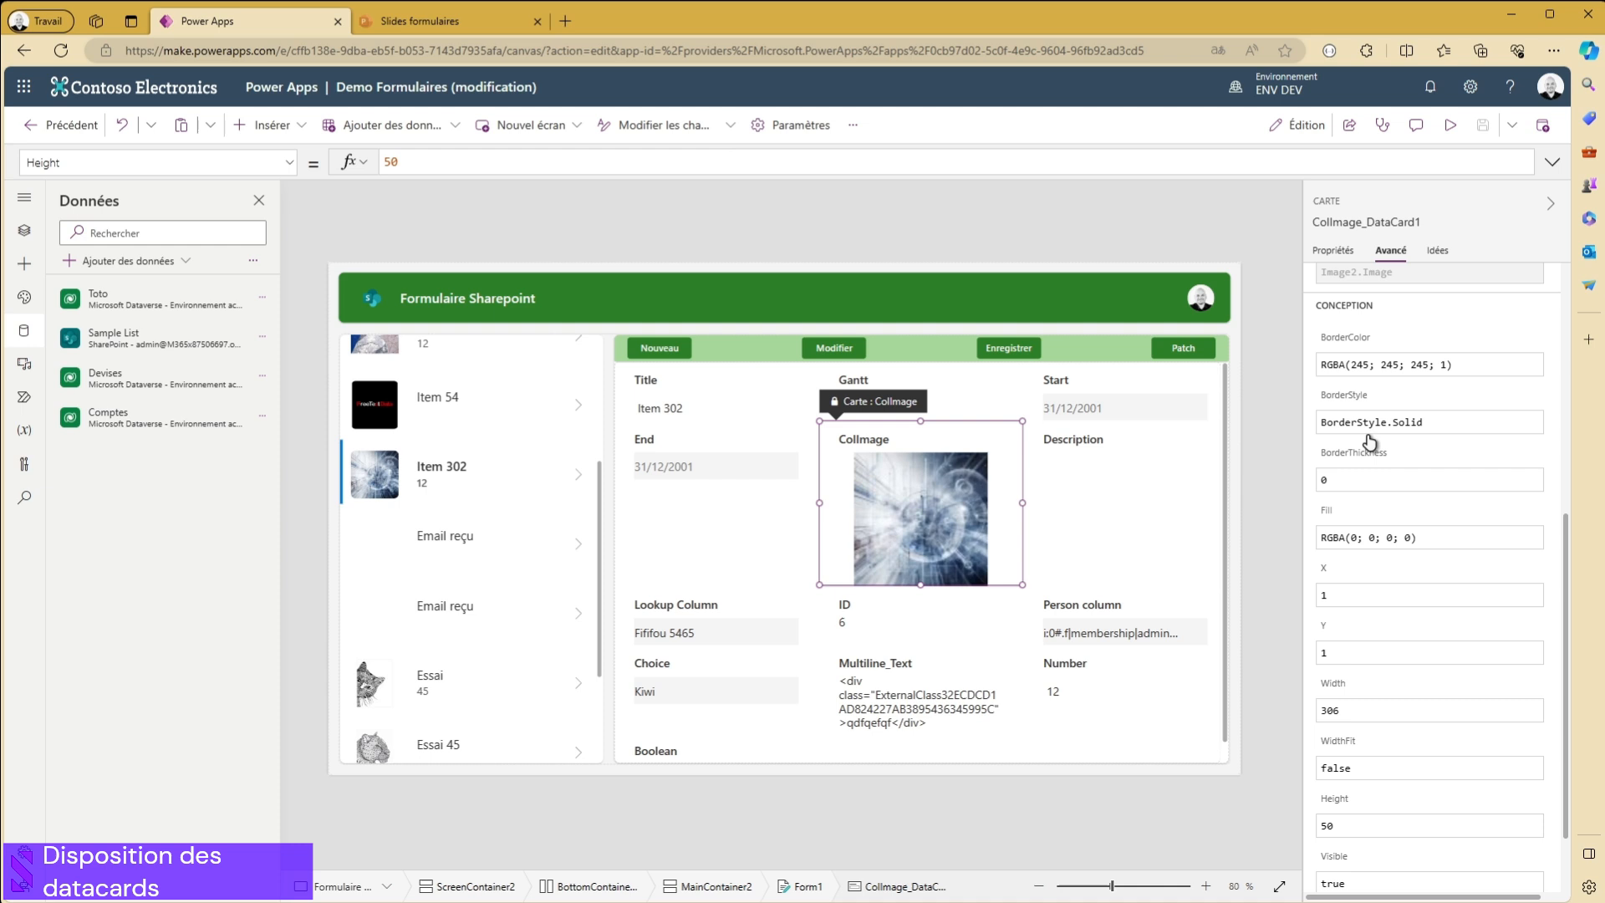
scroll(1371, 468, up, 5)
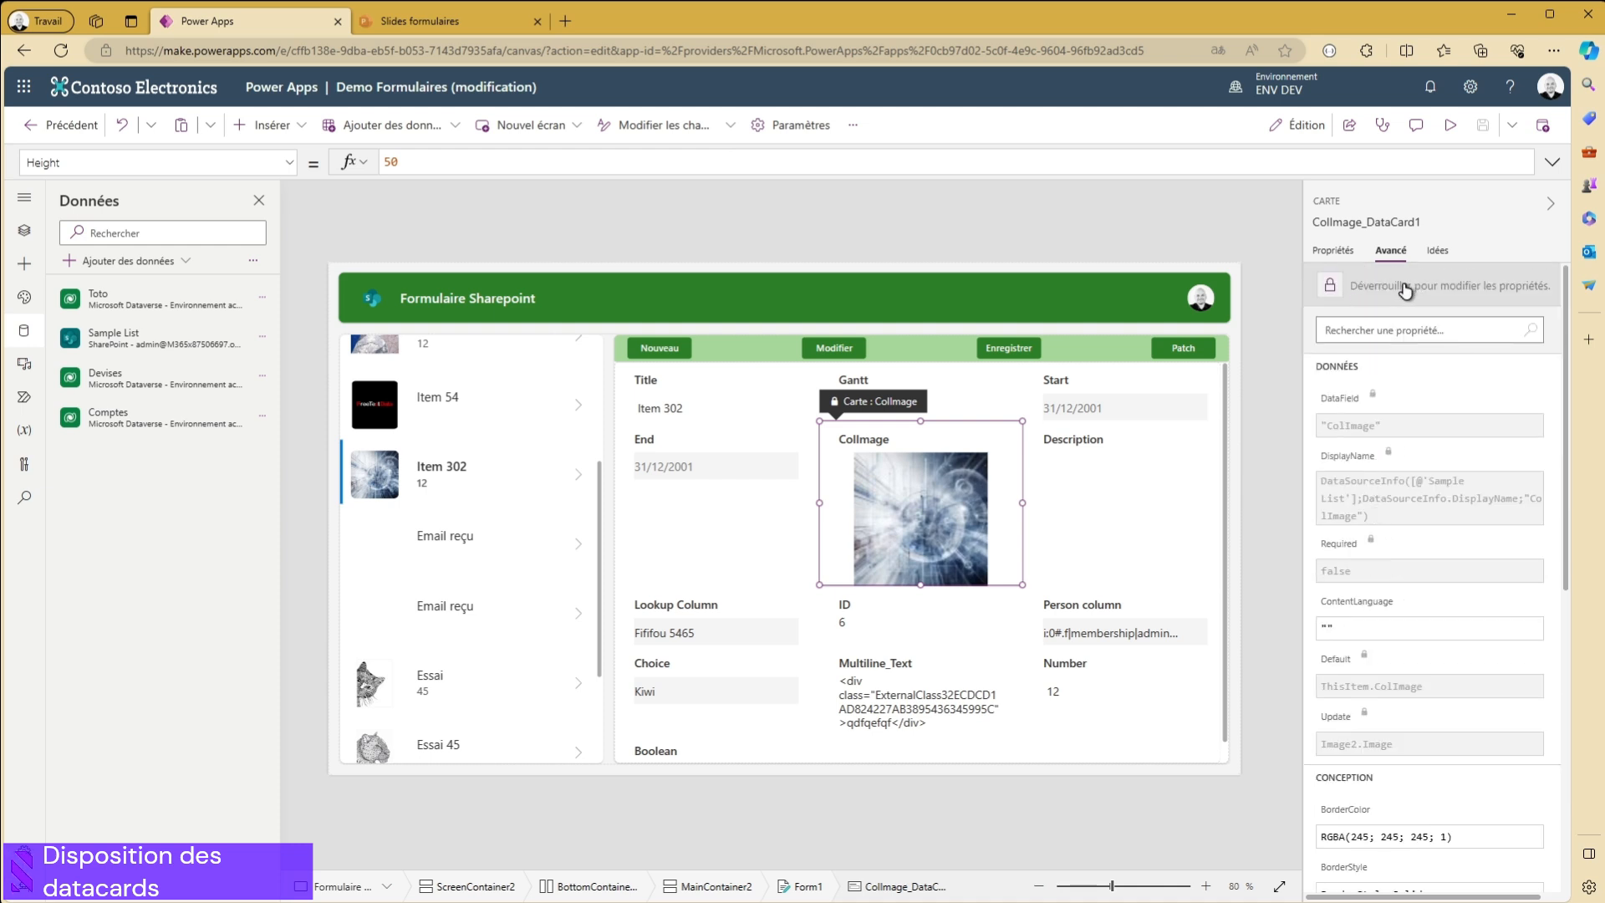
scroll(1377, 433, down, 5)
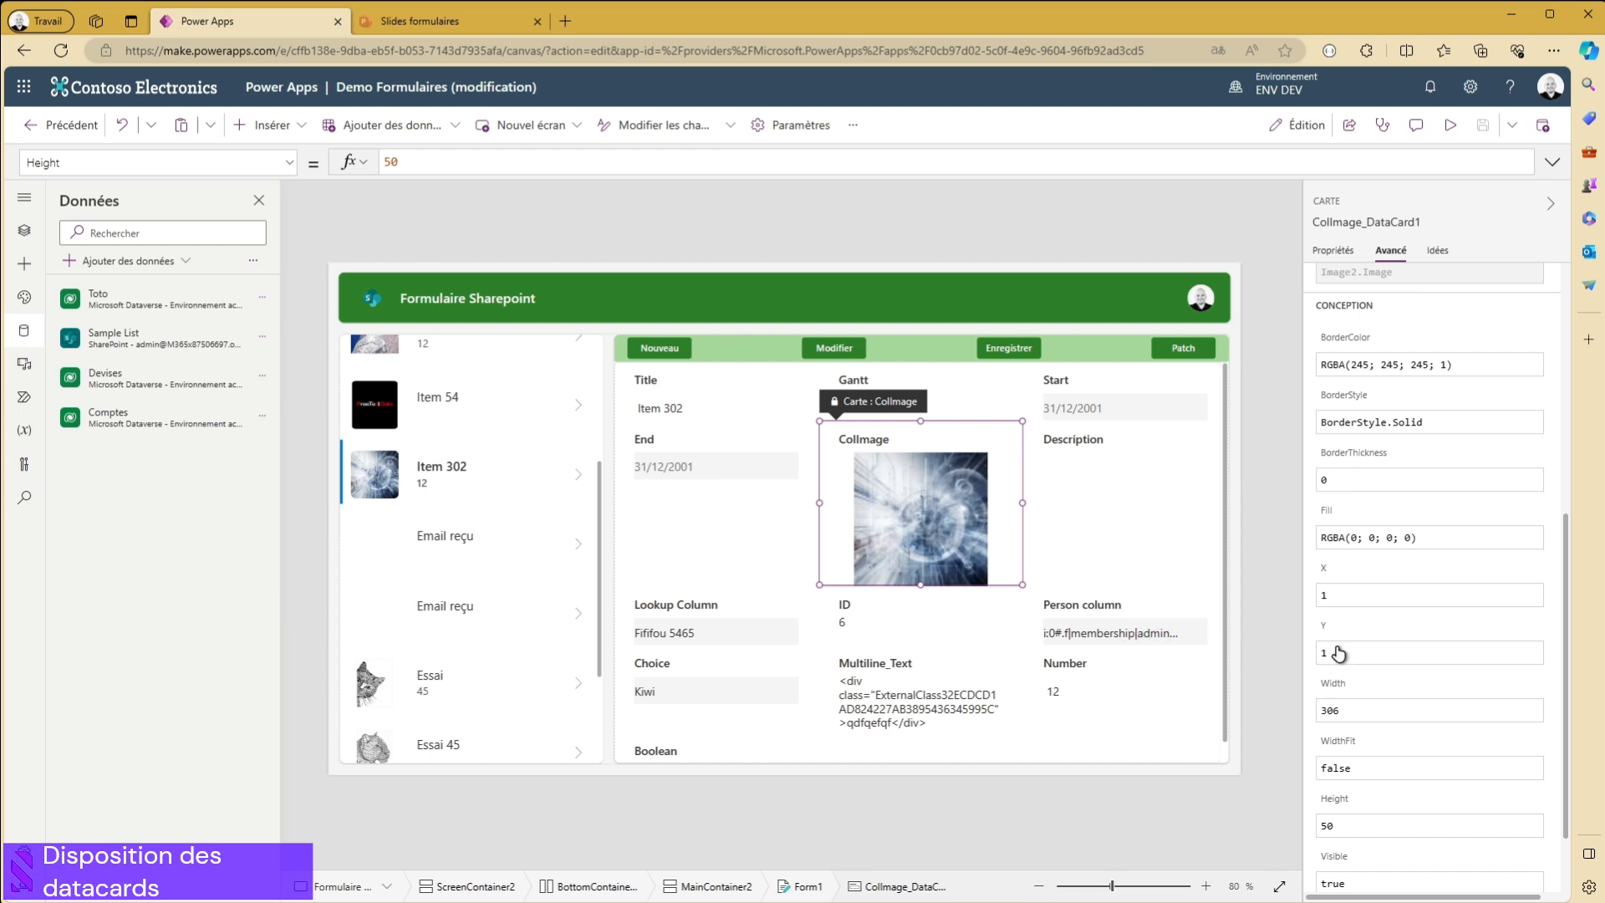
click(1115, 491)
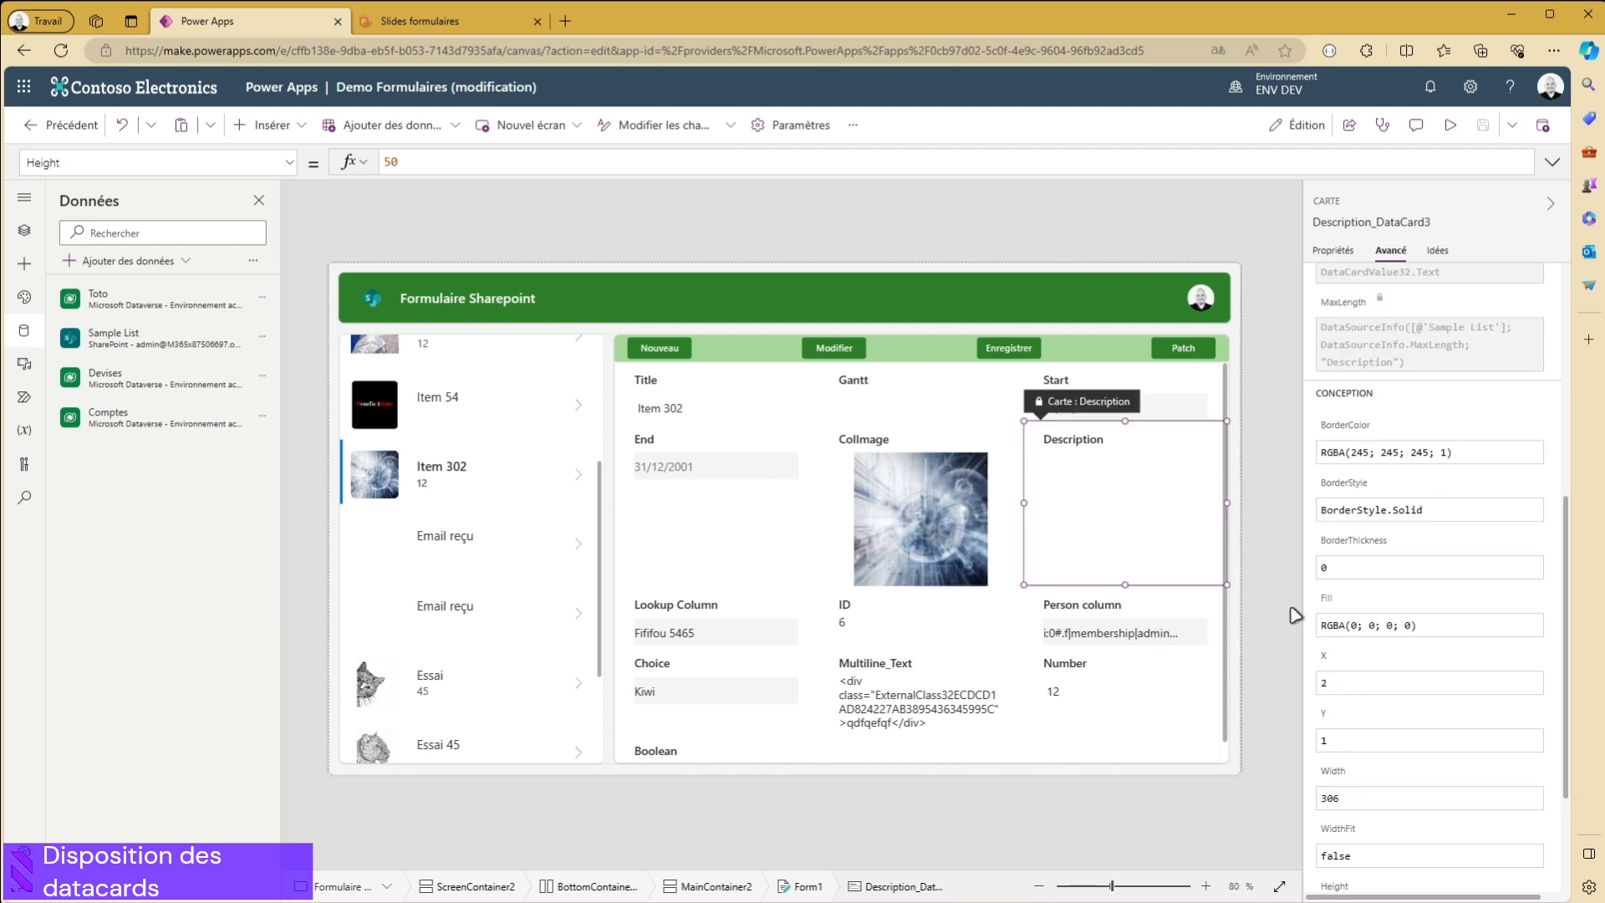
scroll(1358, 535, down, 1)
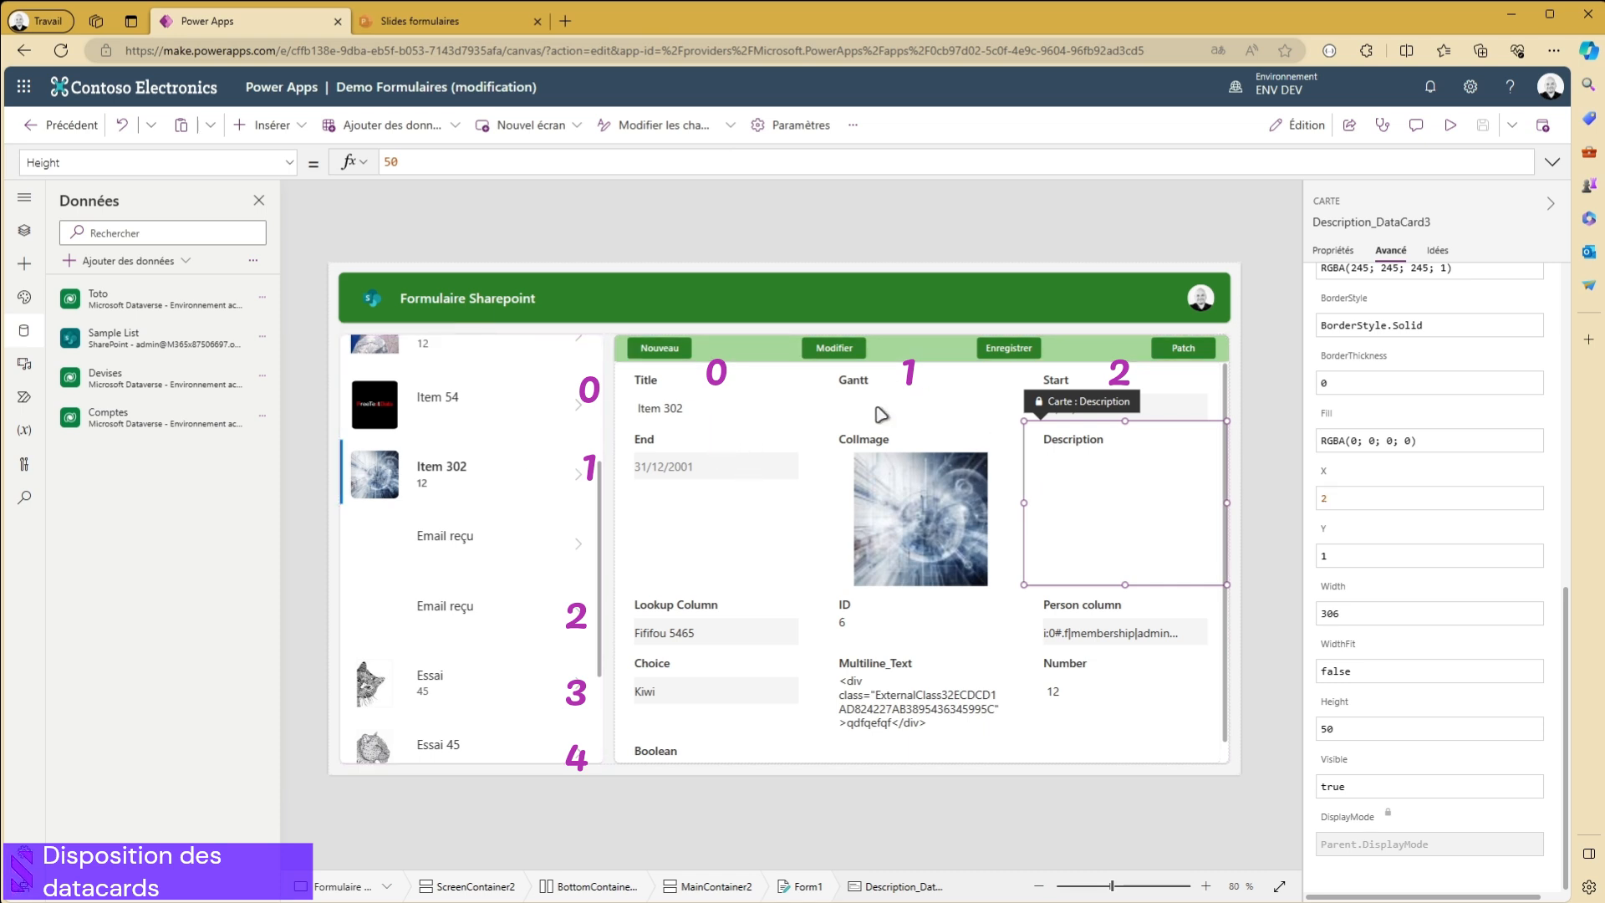
click(687, 403)
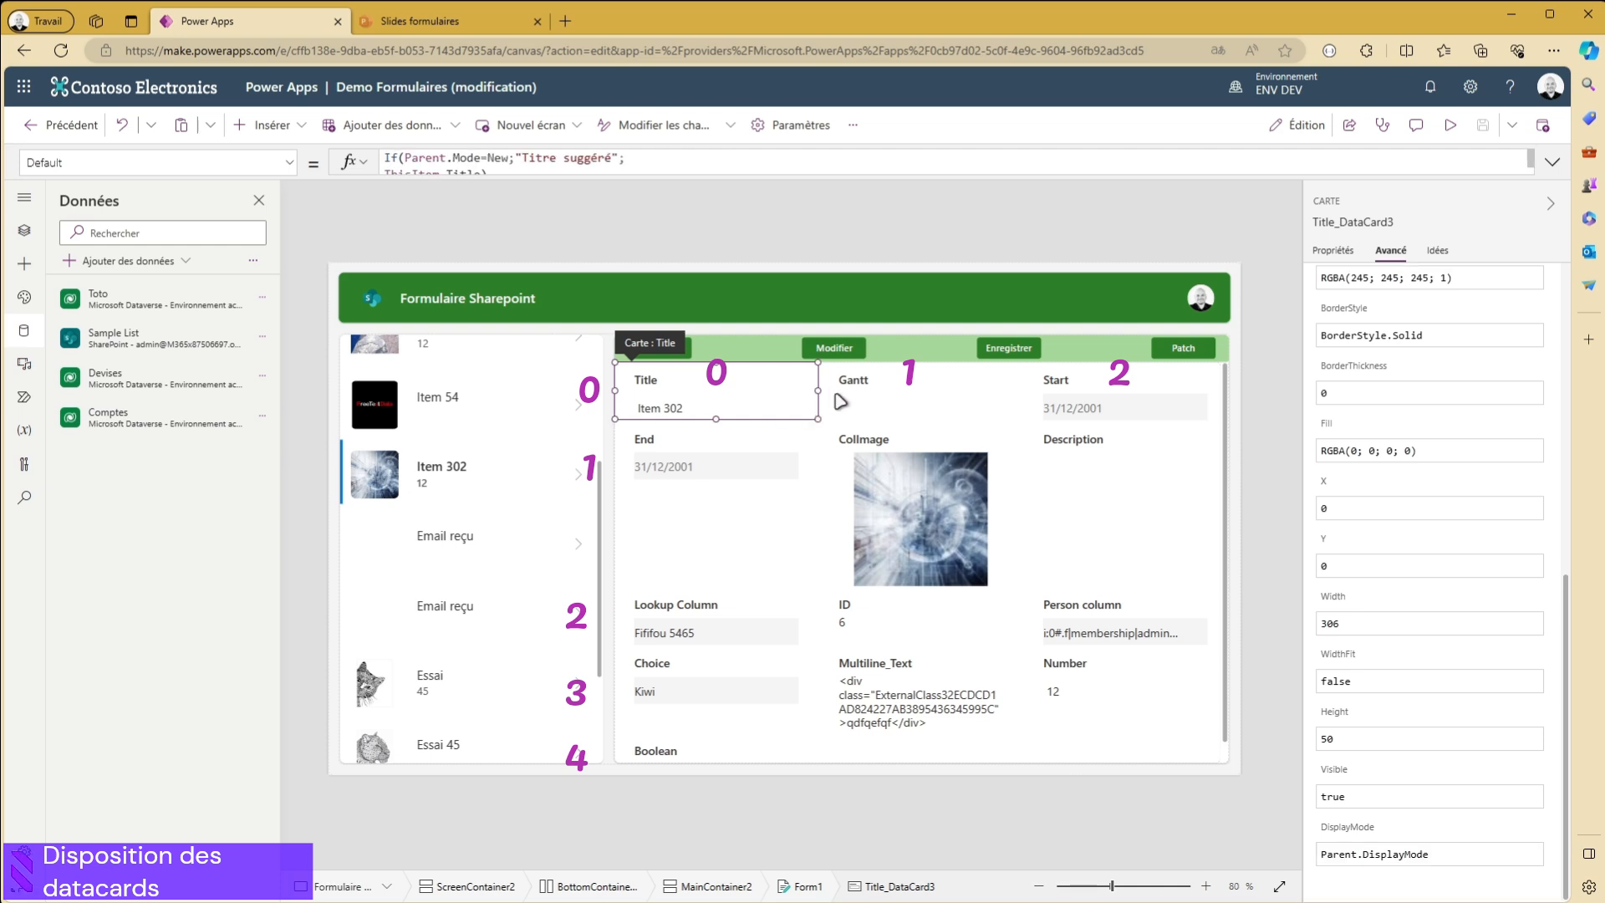
- Set the Gantt data card's Y to 3 and X to 2 to place it after Multiline_Text
click(861, 384)
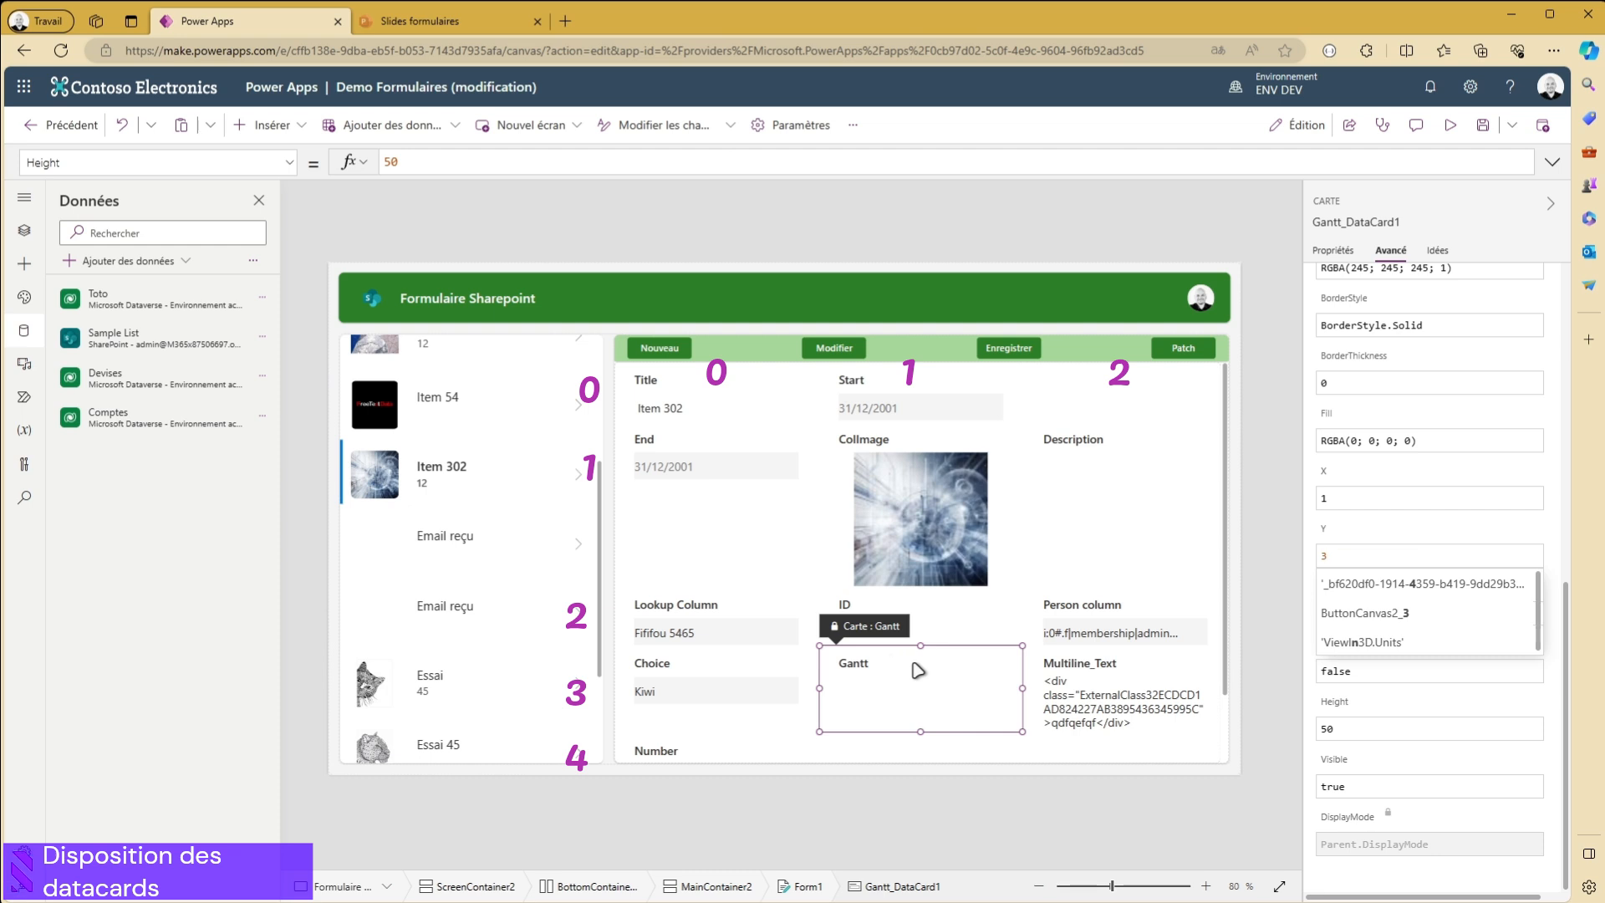
click(1361, 504)
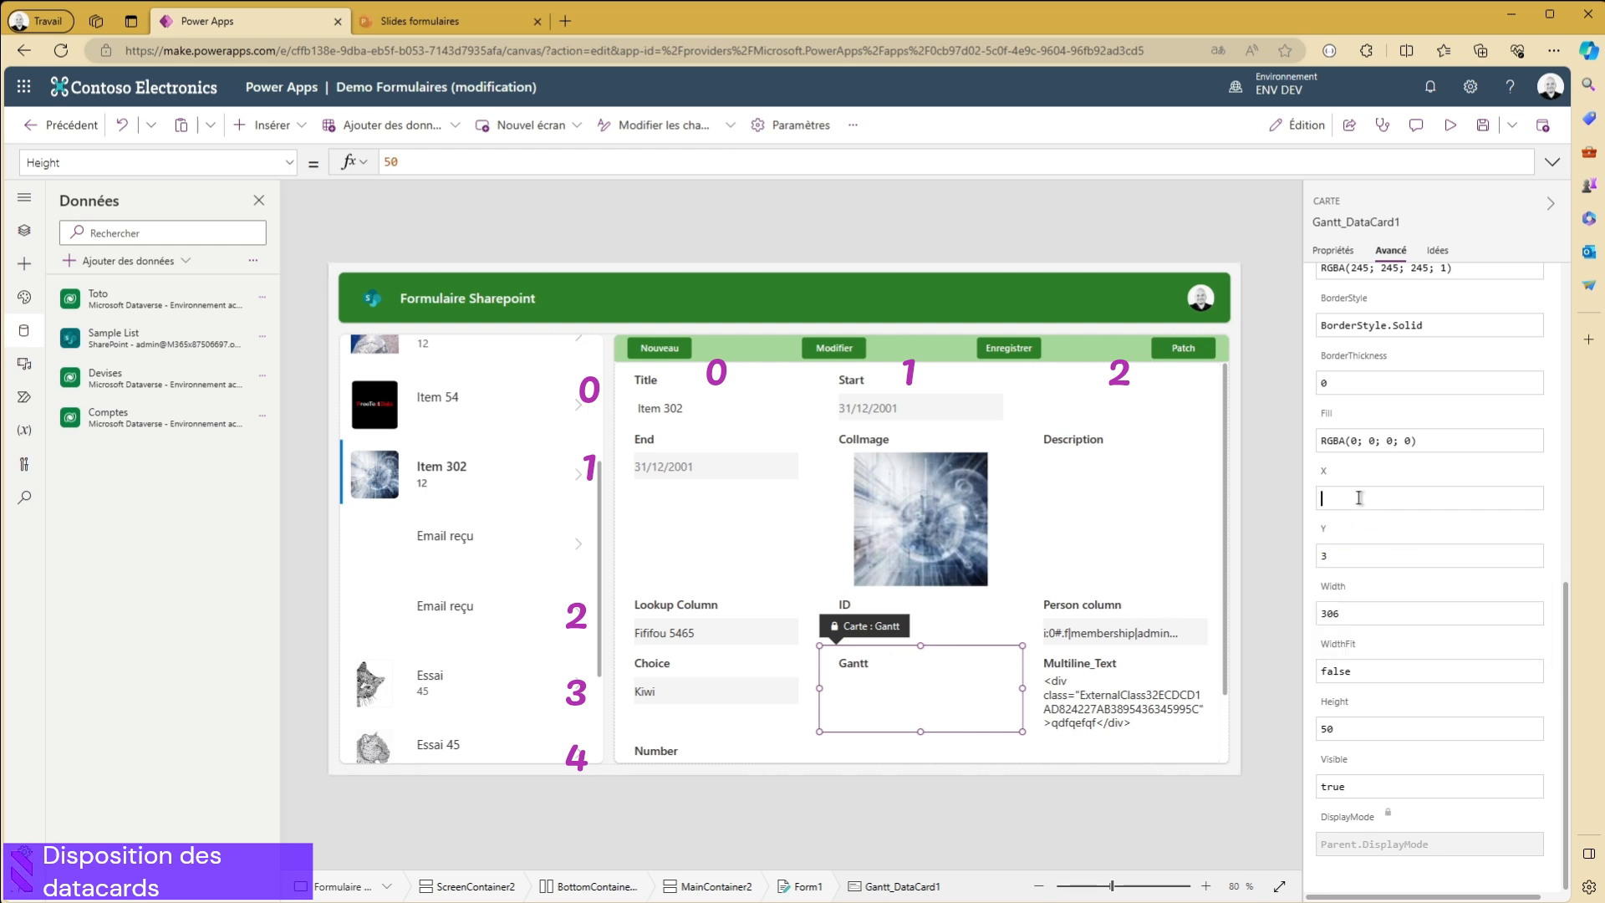
text(2)
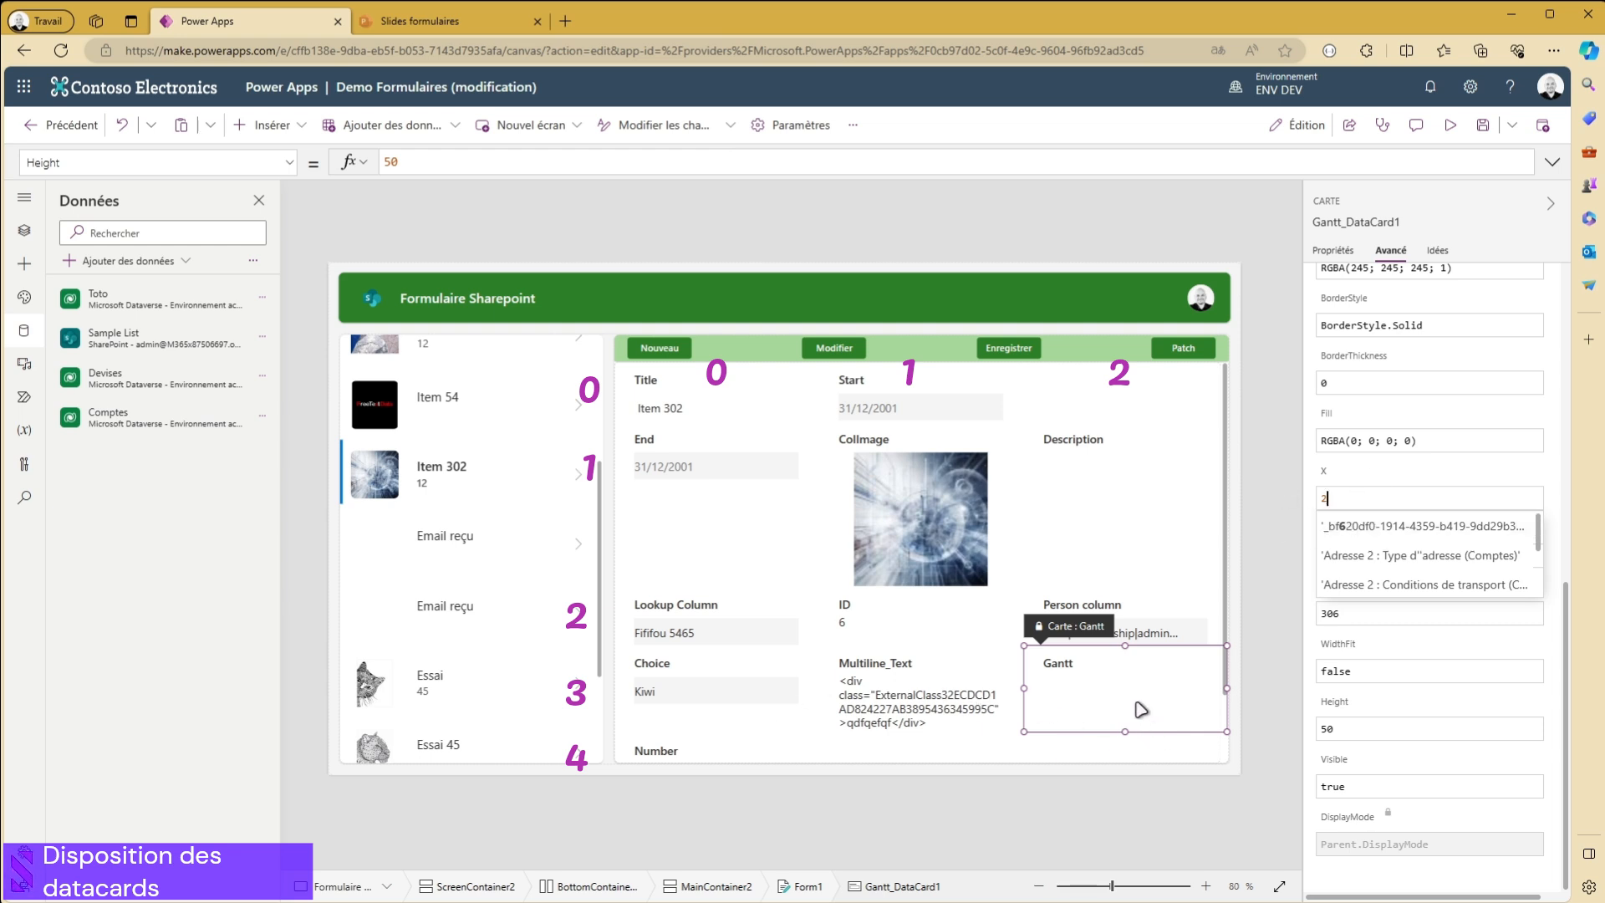
- Compare the Gantt and Number card positions, and set the Number data card's X to 3
click(691, 755)
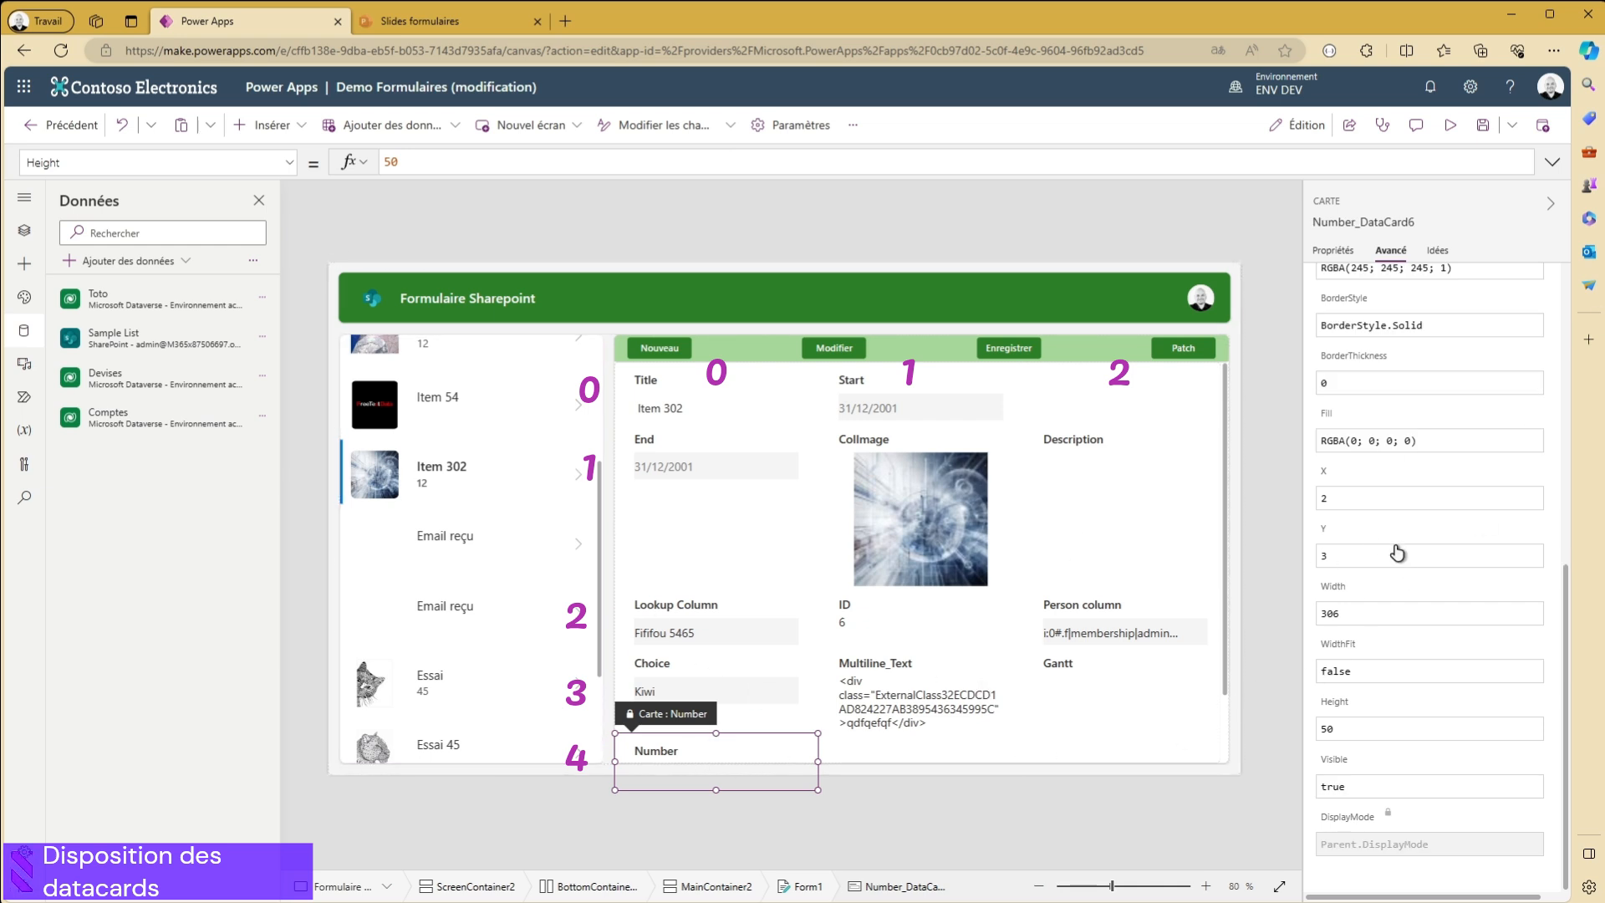
click(1096, 708)
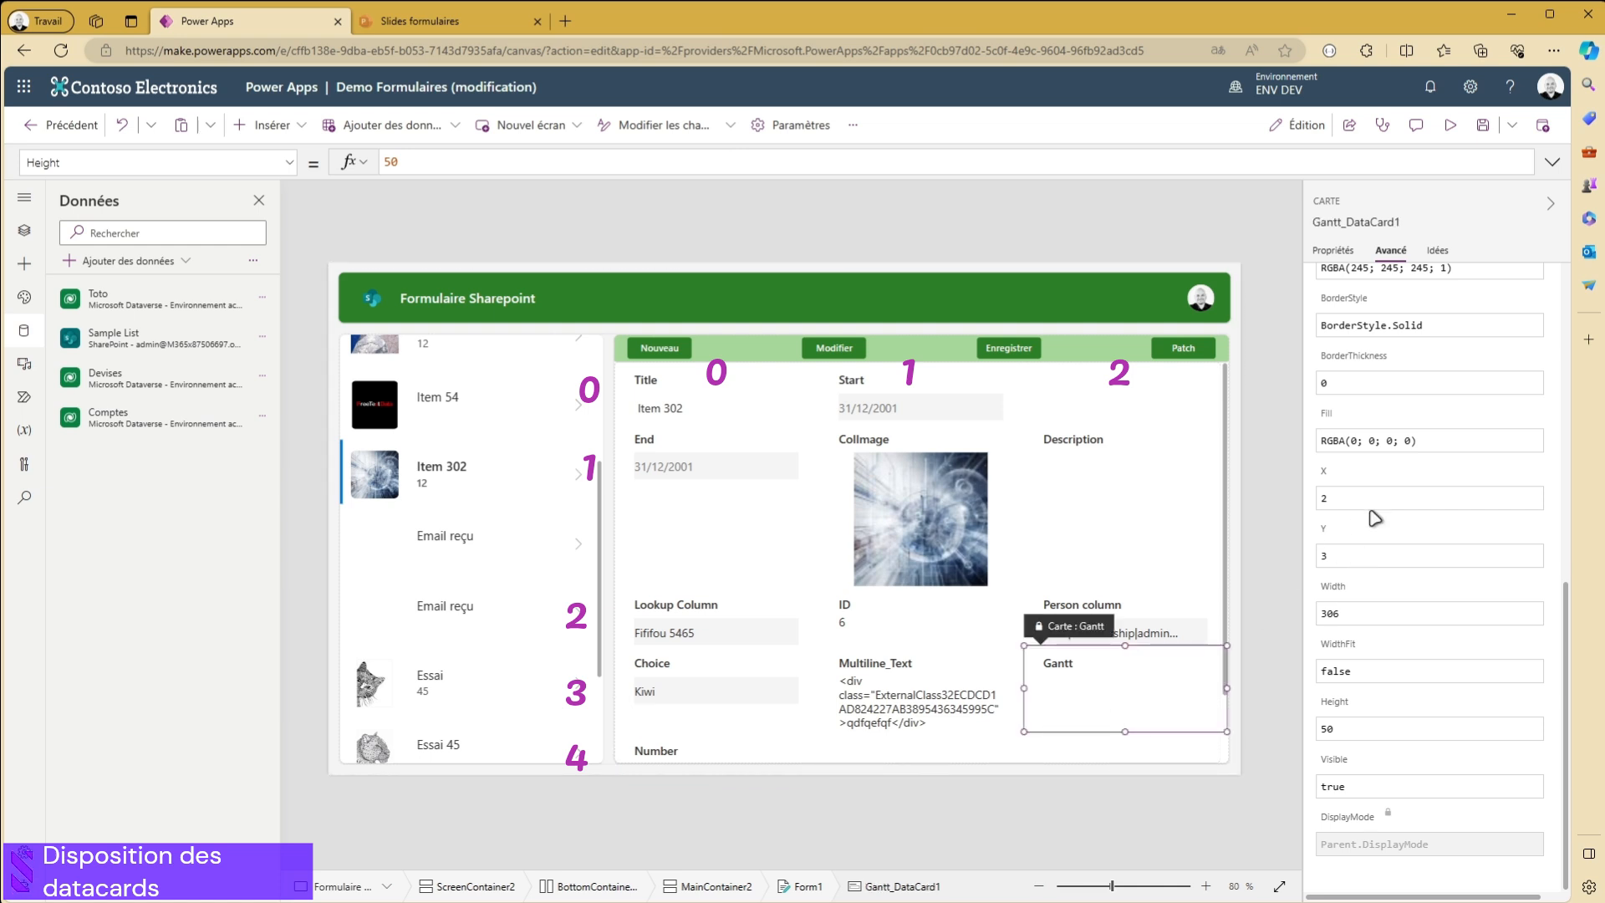
click(759, 759)
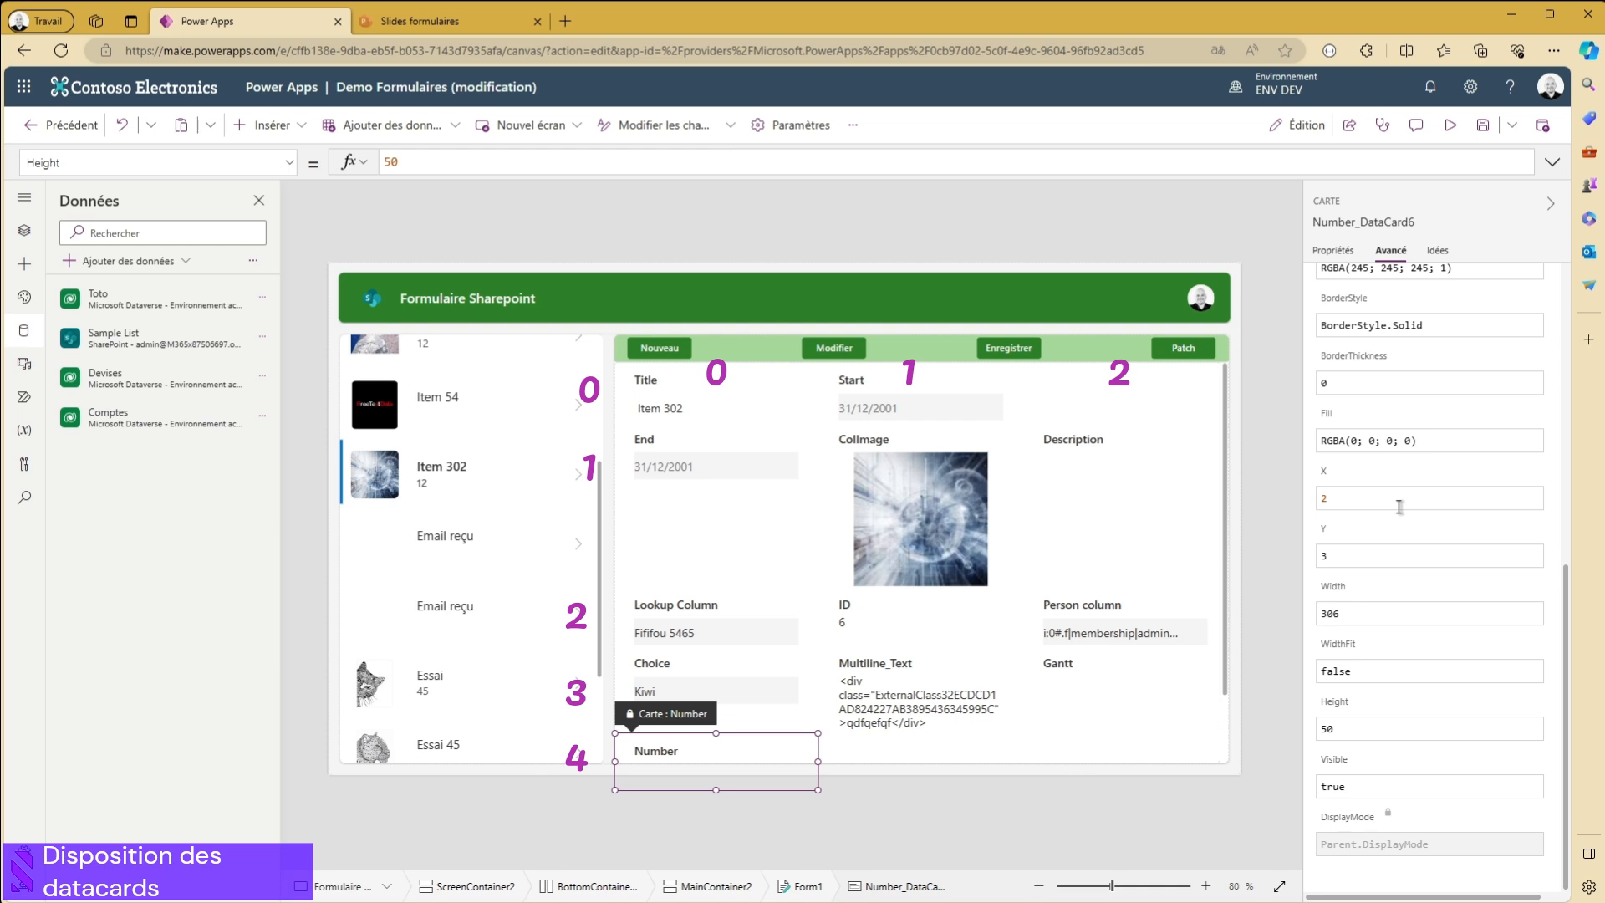
text(3)
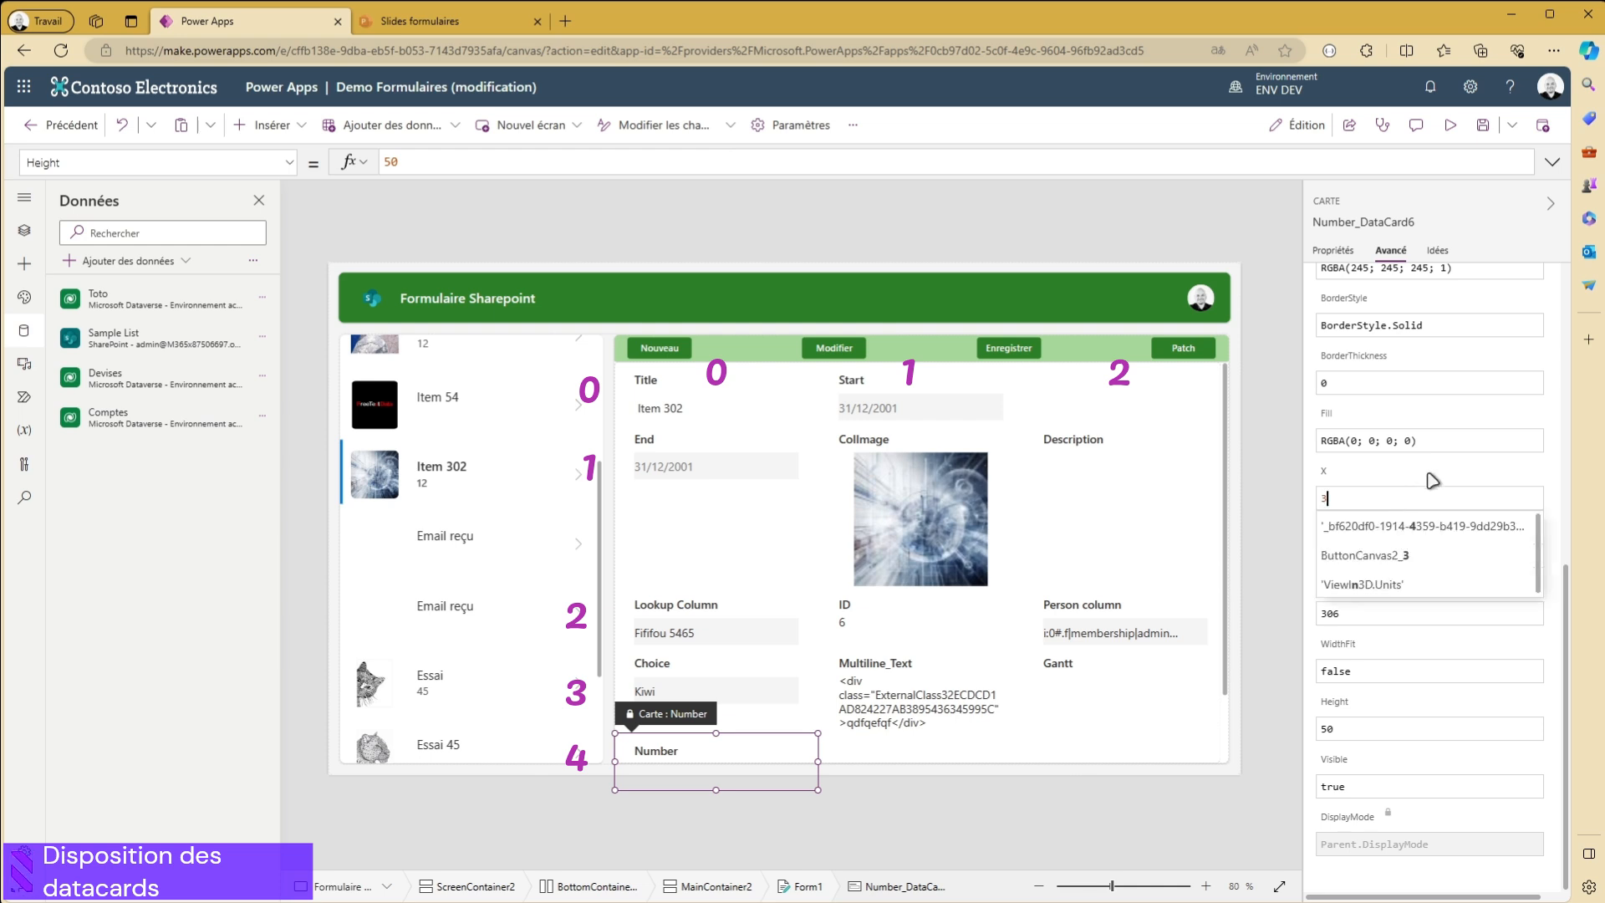
- Set the width of the Choice and Multiline_Text data cards to 200 each
click(681, 679)
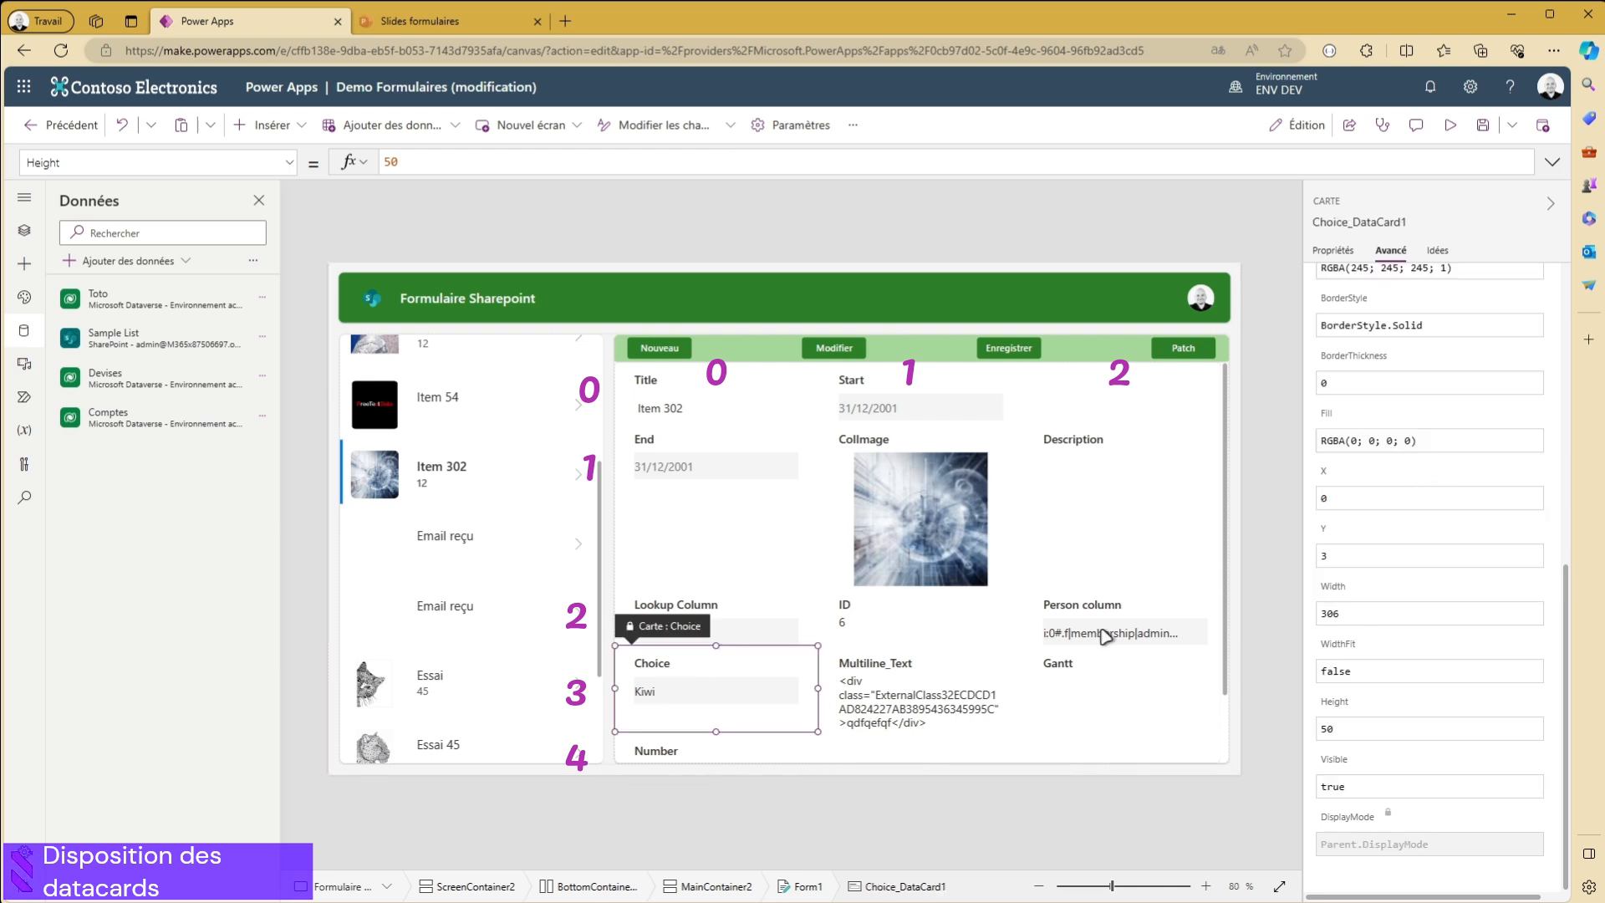
click(1334, 250)
double_click(1483, 371)
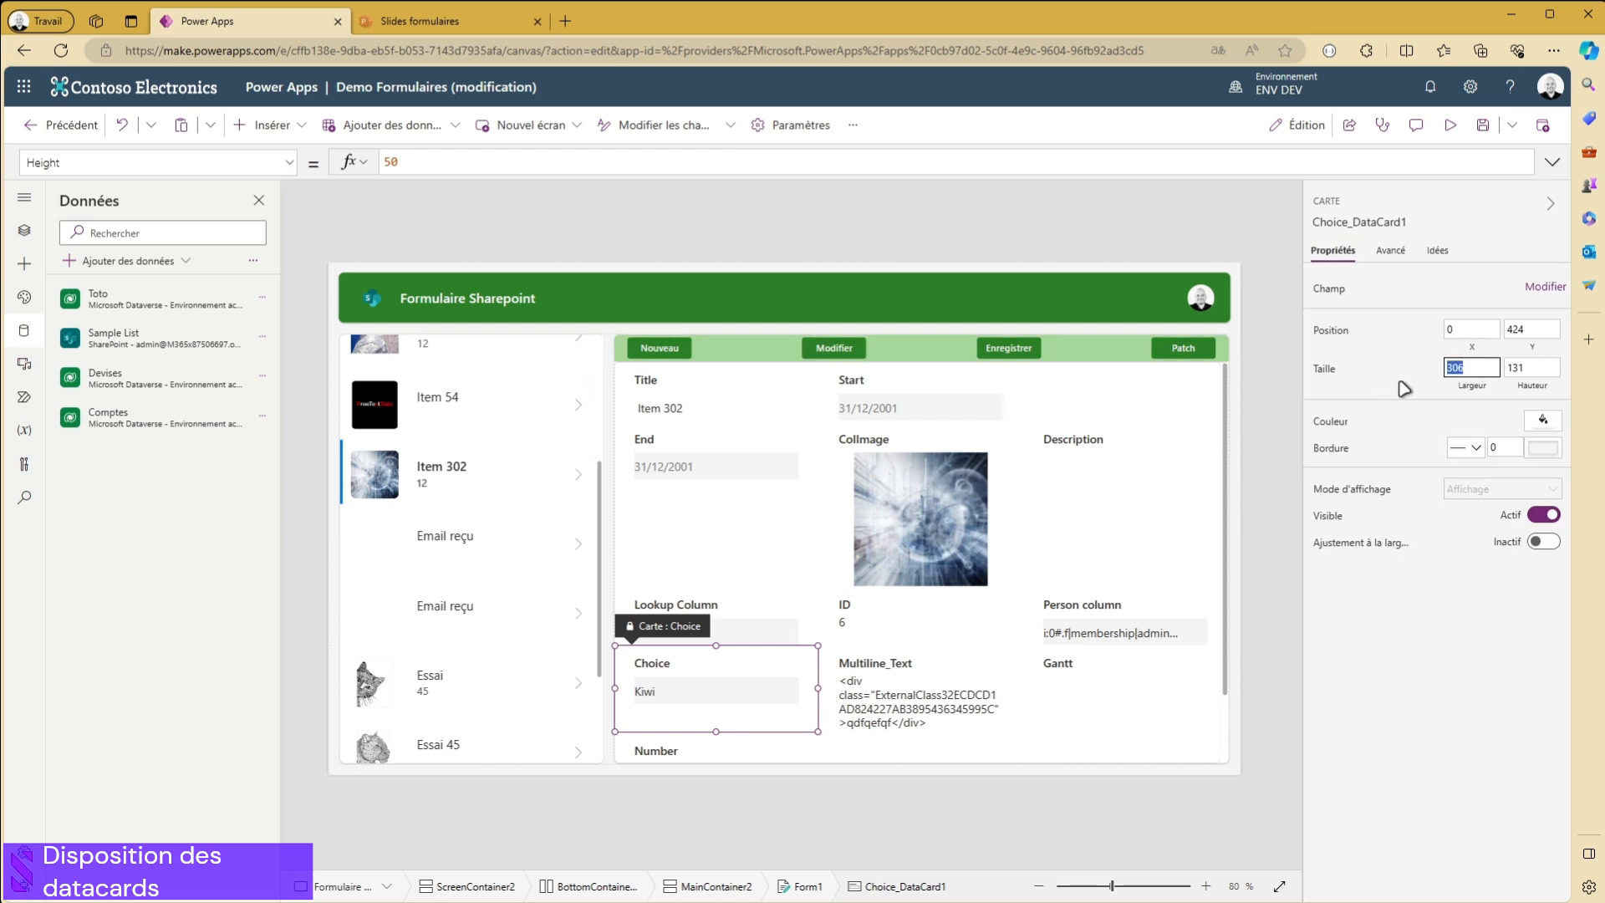
click(907, 729)
double_click(1455, 368)
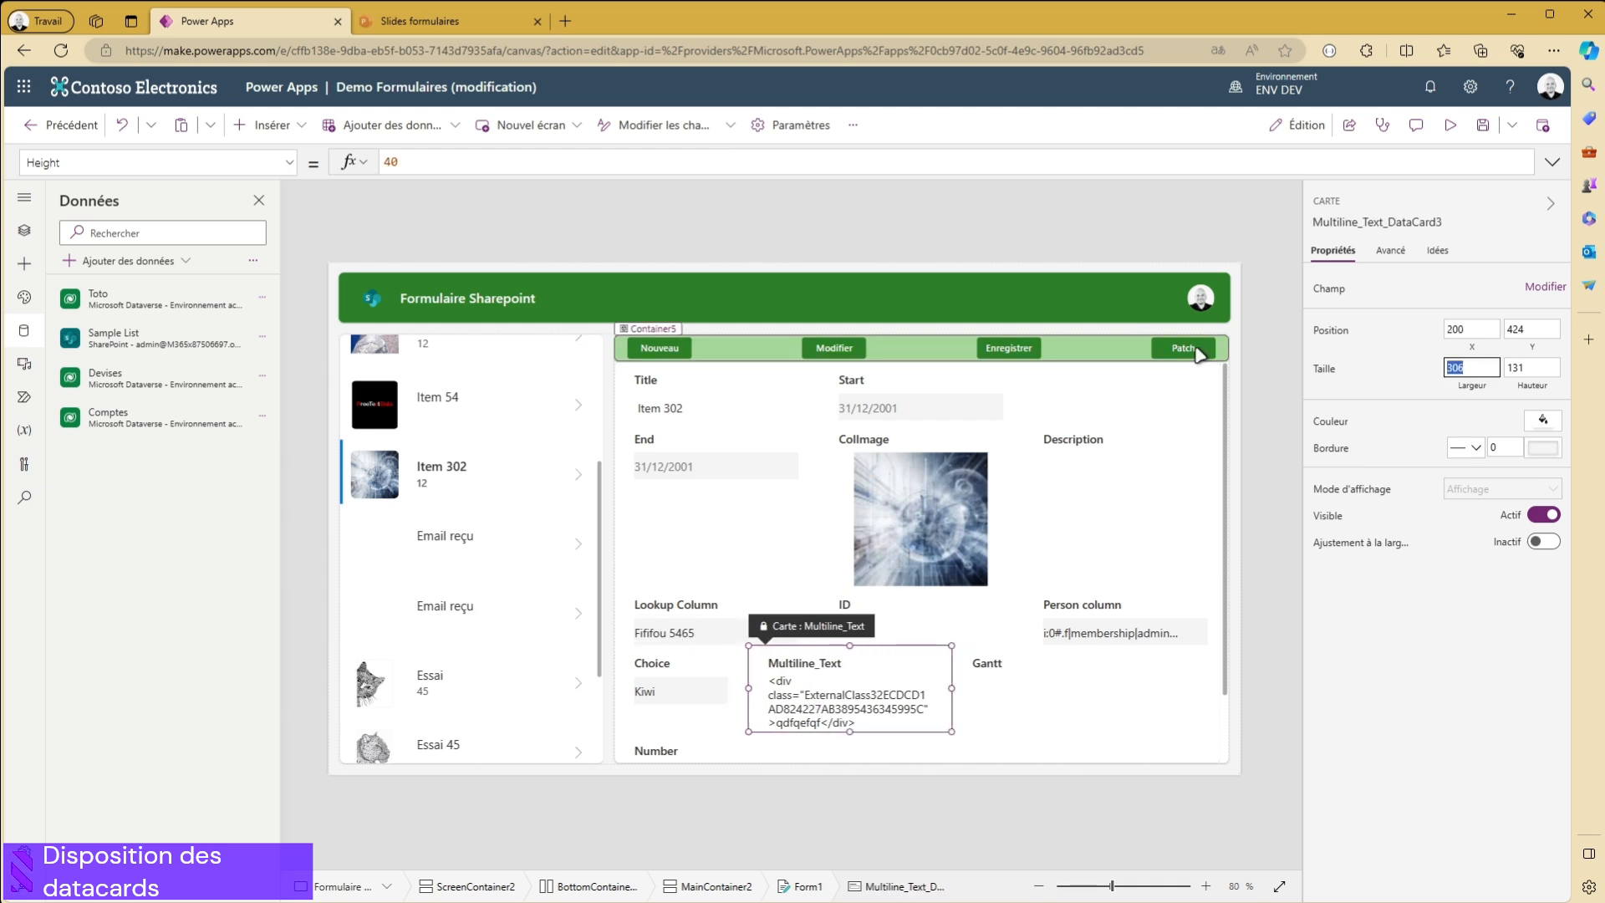
text(200)
- Set the width of the Gantt and Number data cards to 200 each so four cards share the row
click(985, 727)
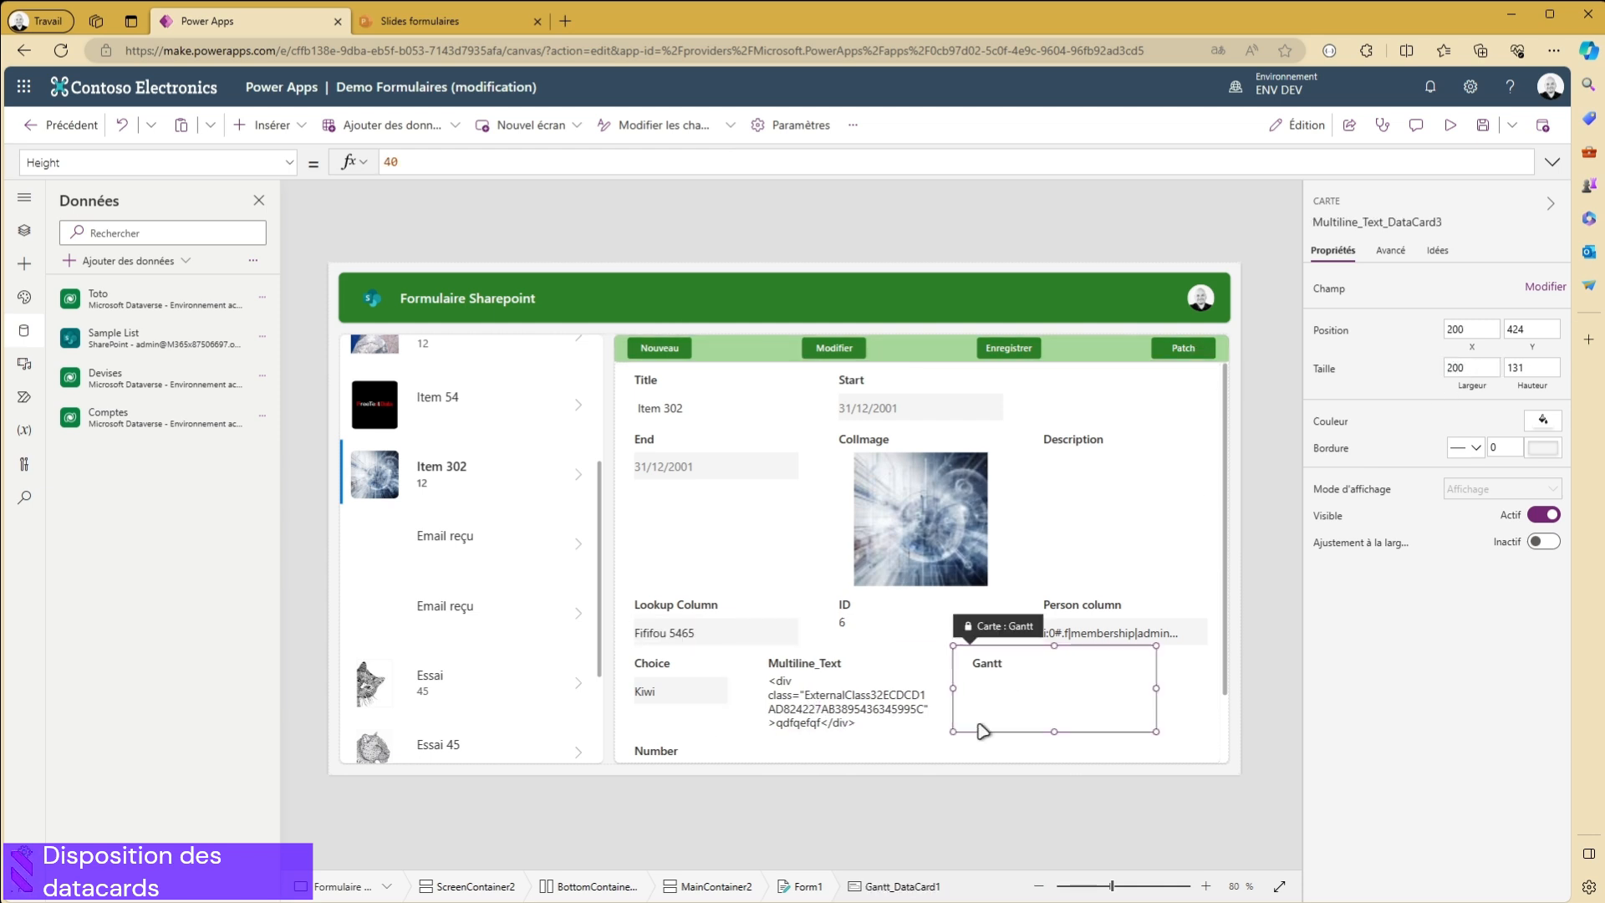
double_click(1484, 367)
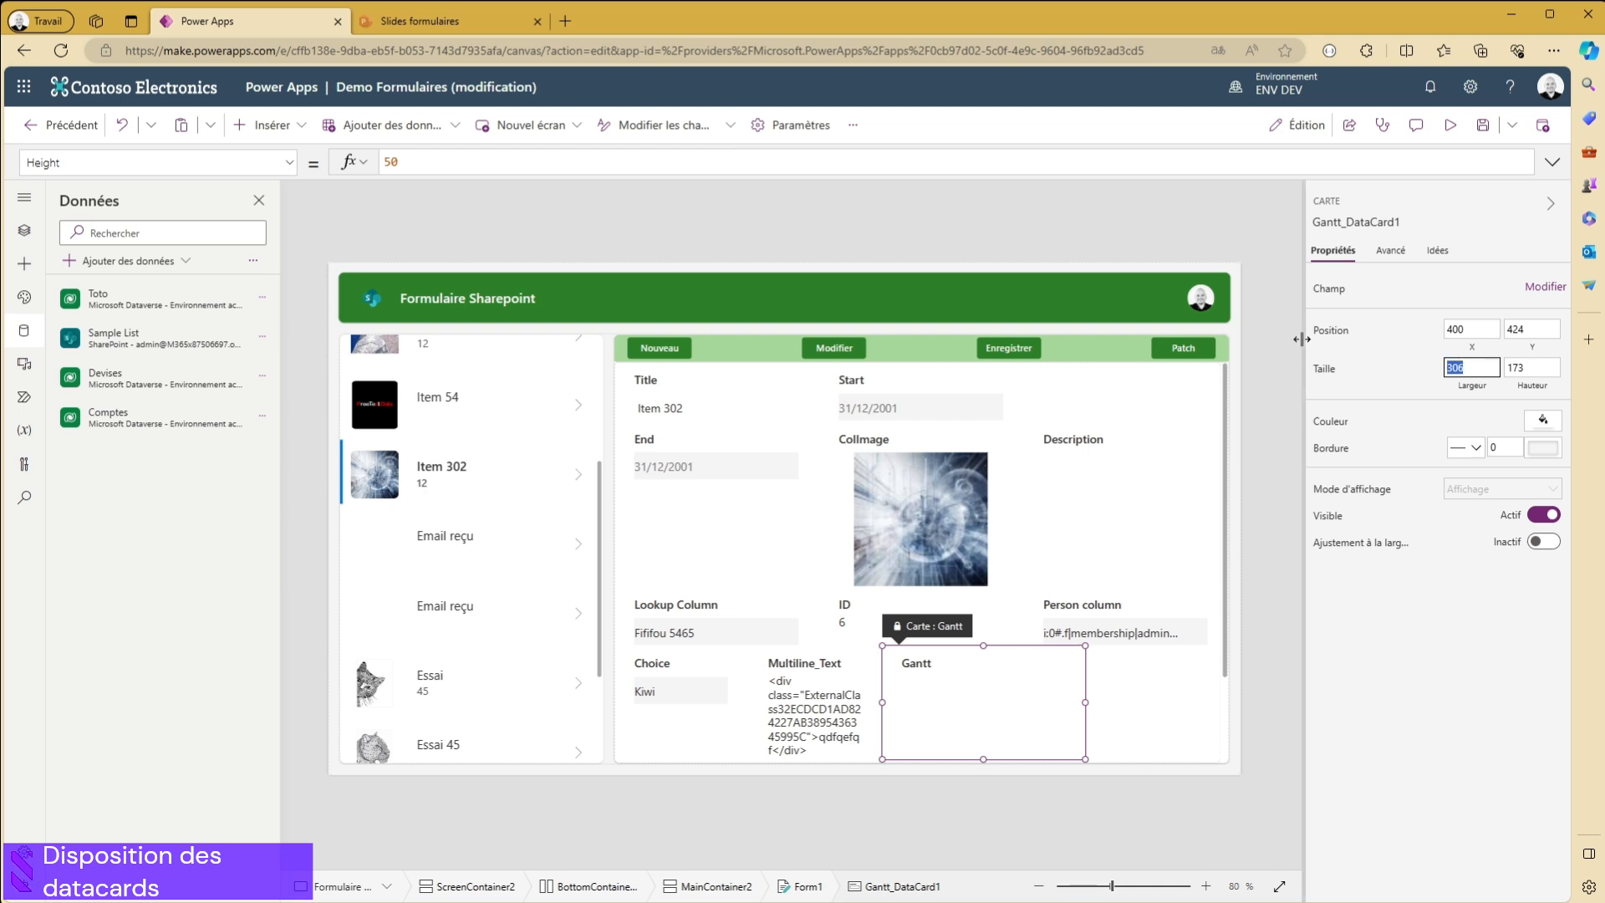
click(1174, 724)
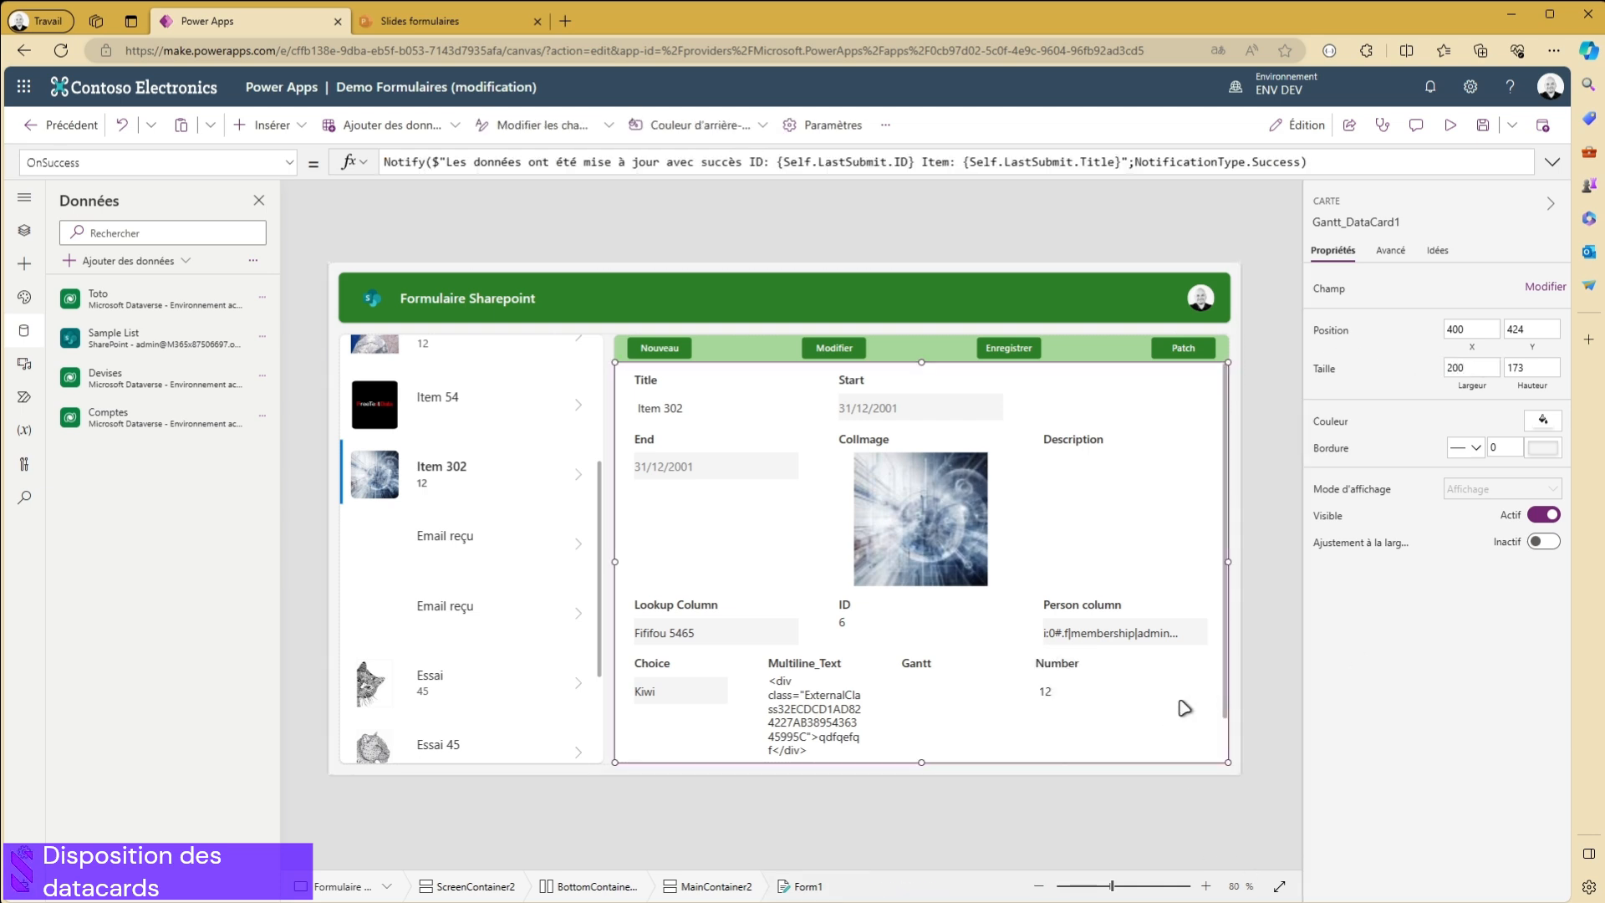
click(1077, 687)
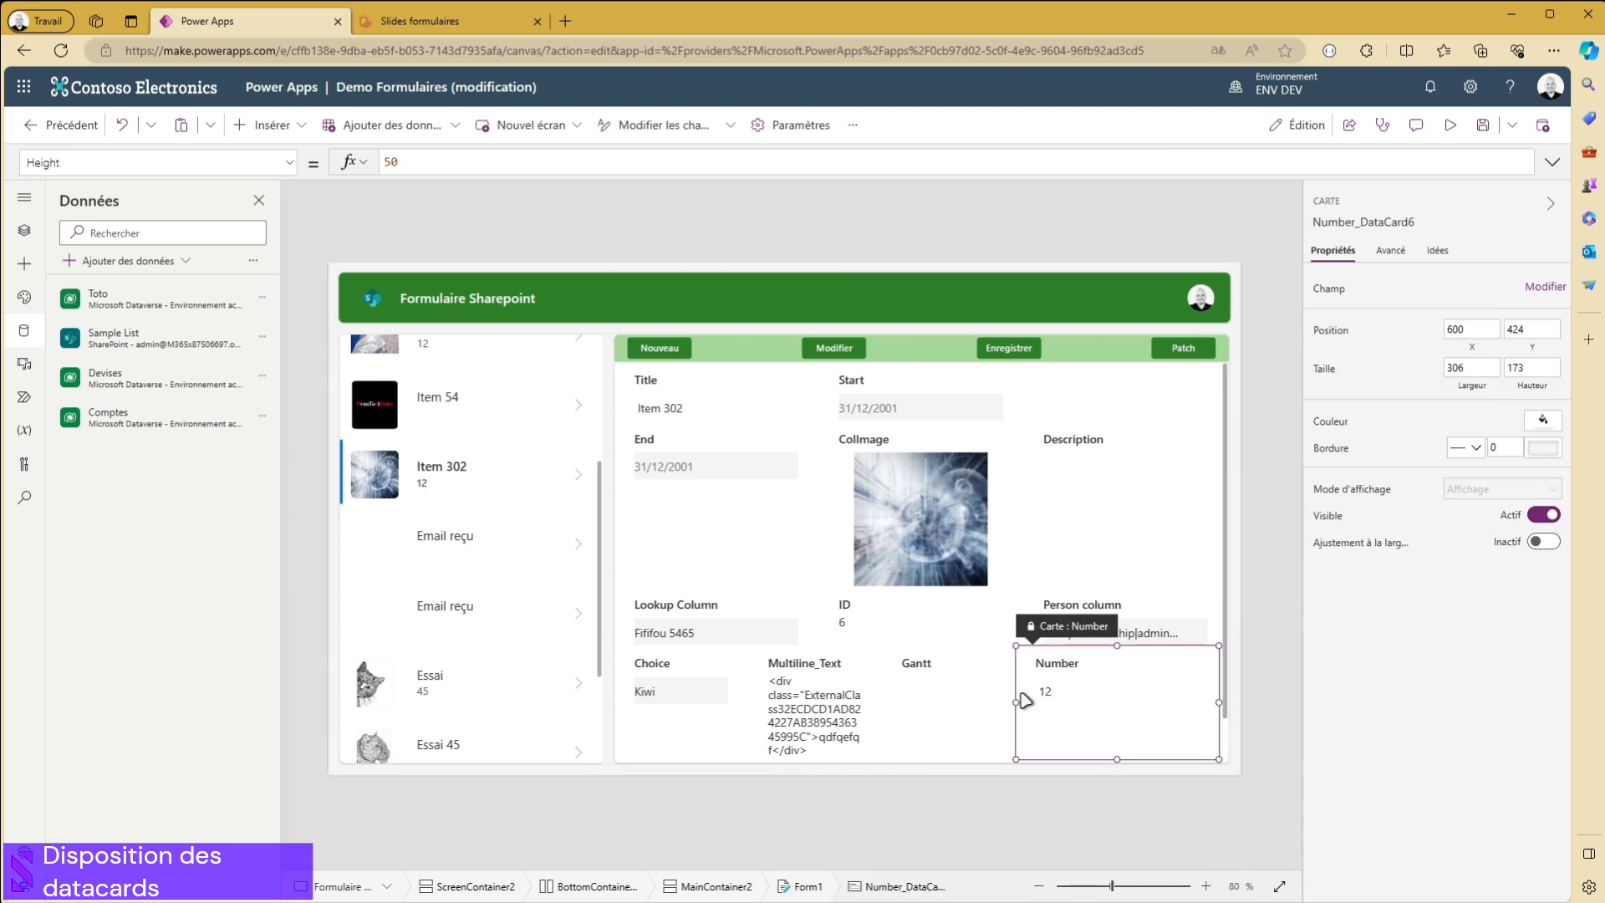
click(1474, 364)
click(1379, 384)
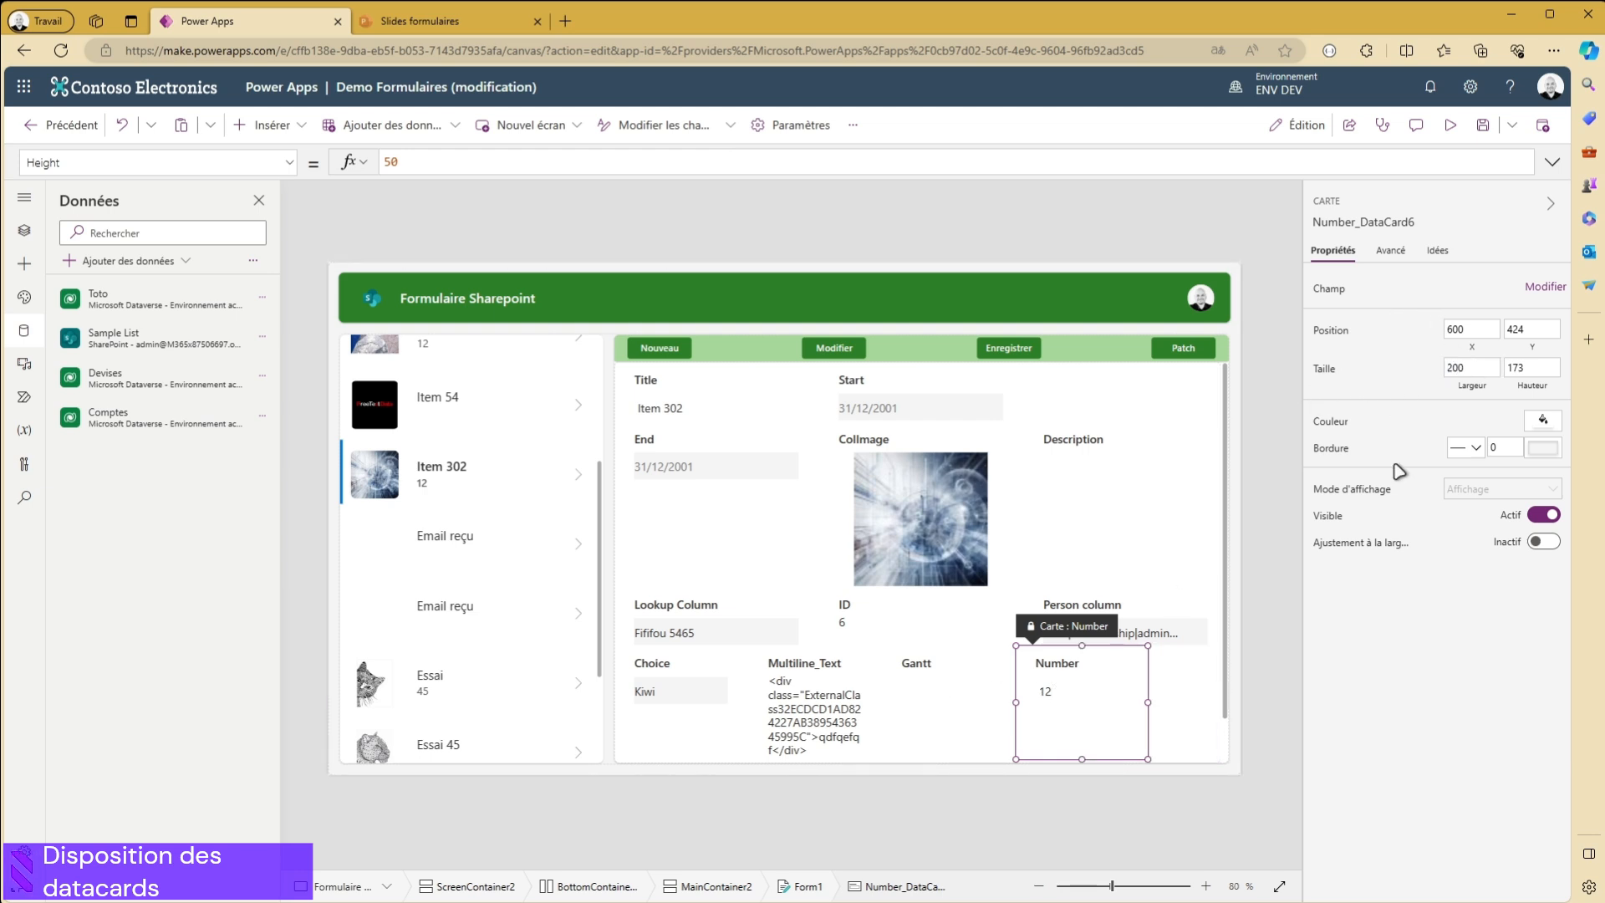
- Try selecting the Gantt, Multiline_Text and Choice data cards directly on the form canvas
click(920, 702)
click(824, 727)
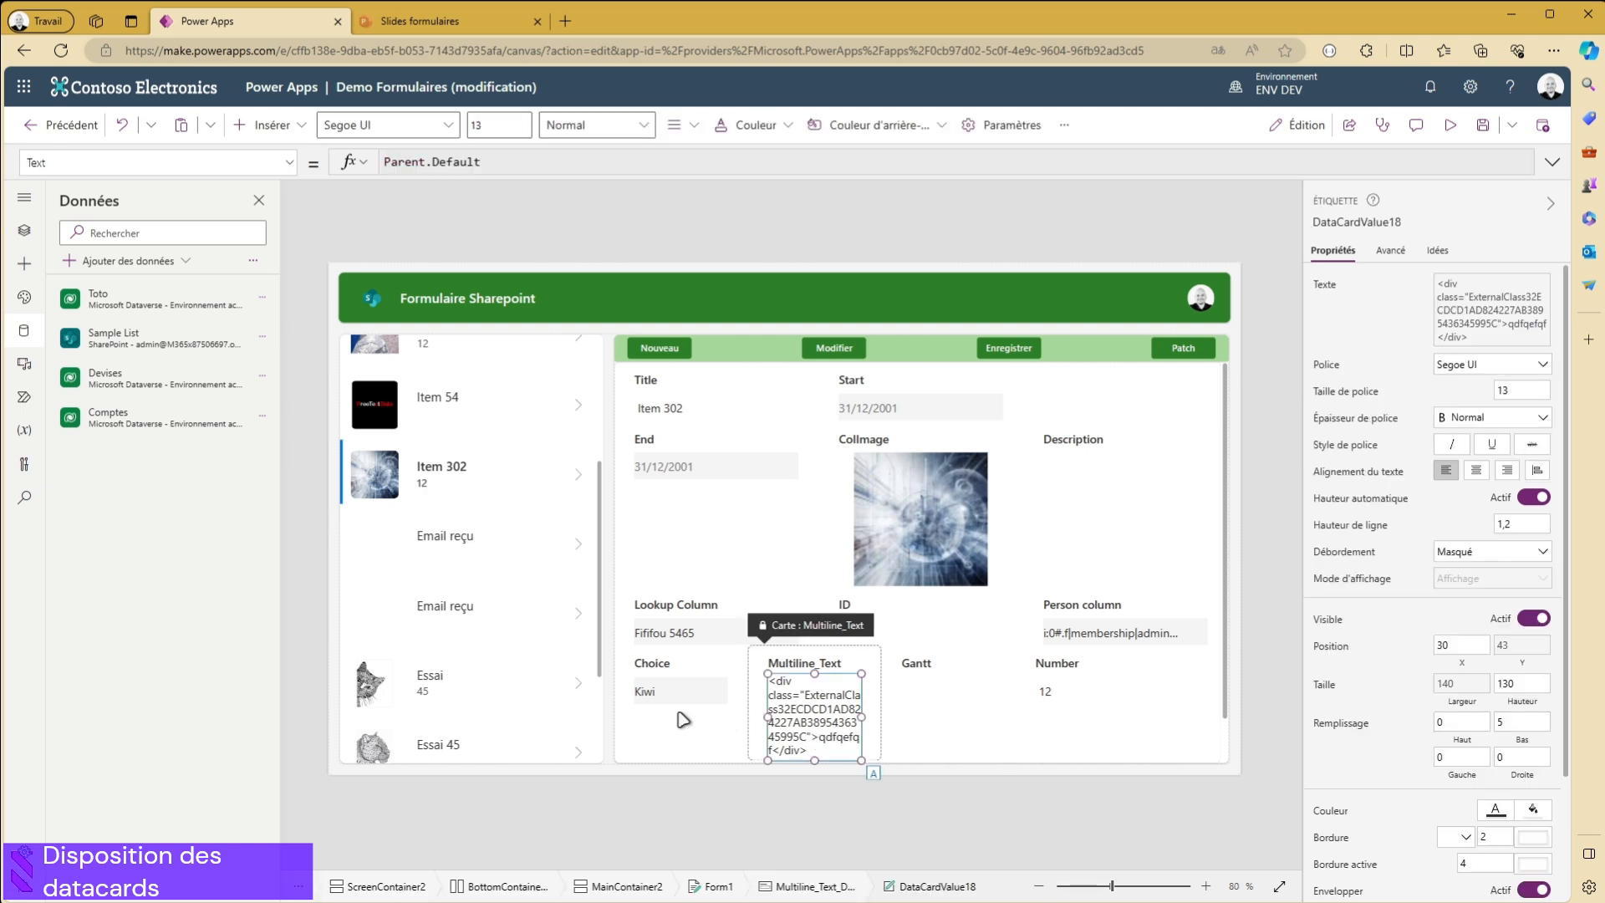
click(684, 710)
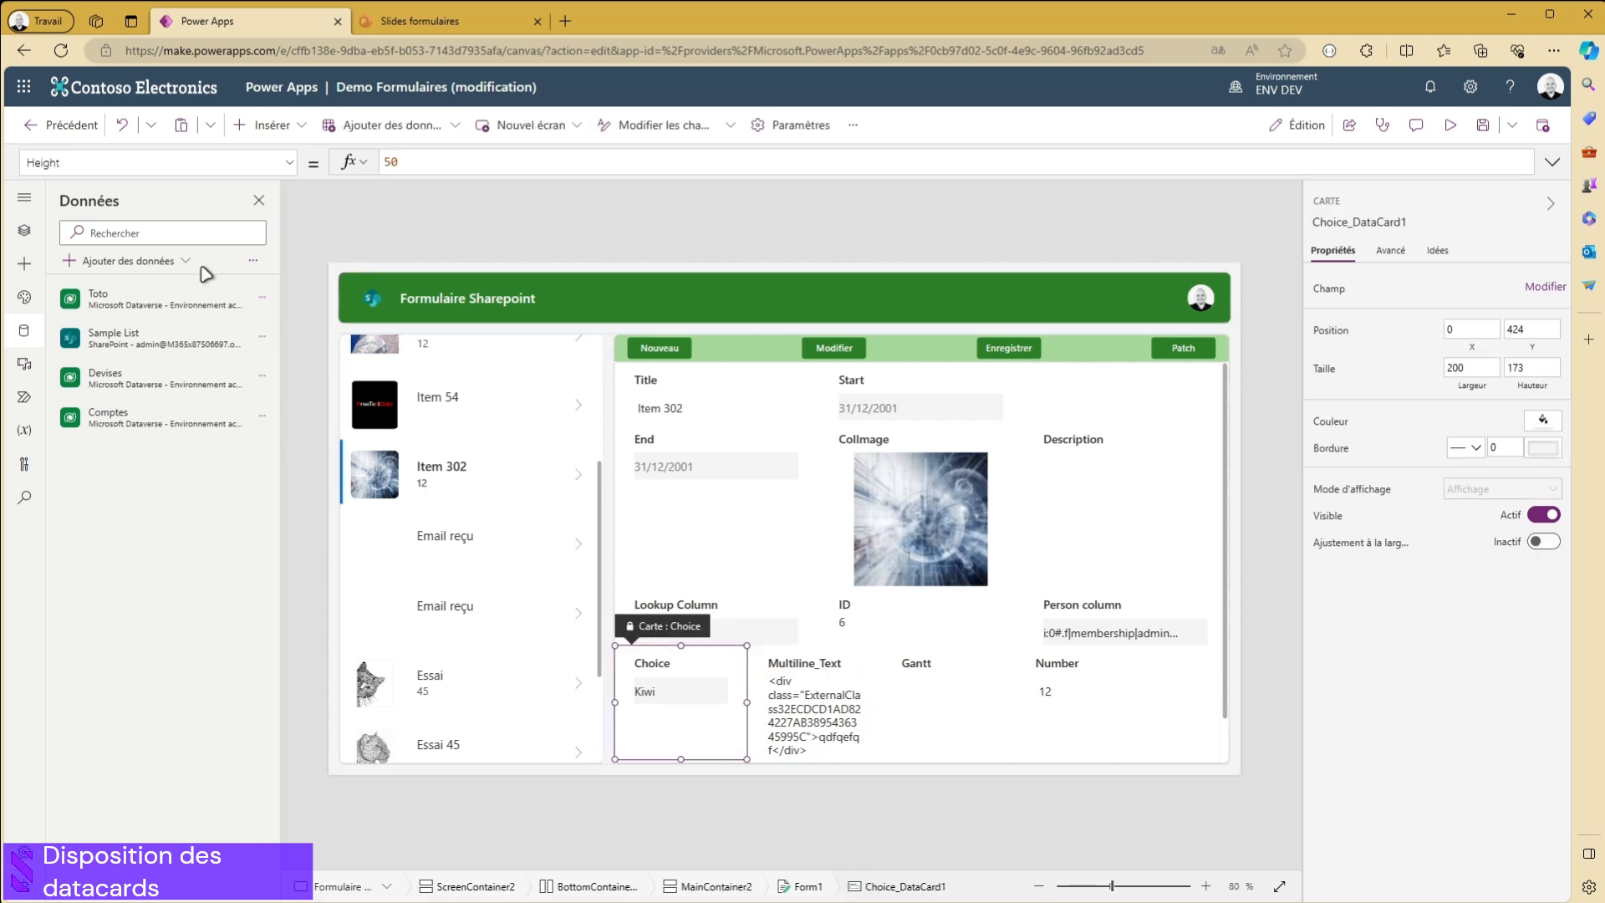
- Open the app's tree view and locate Choice_DataCard1 among the cards of Form1
click(24, 230)
scroll(201, 709, down, 20)
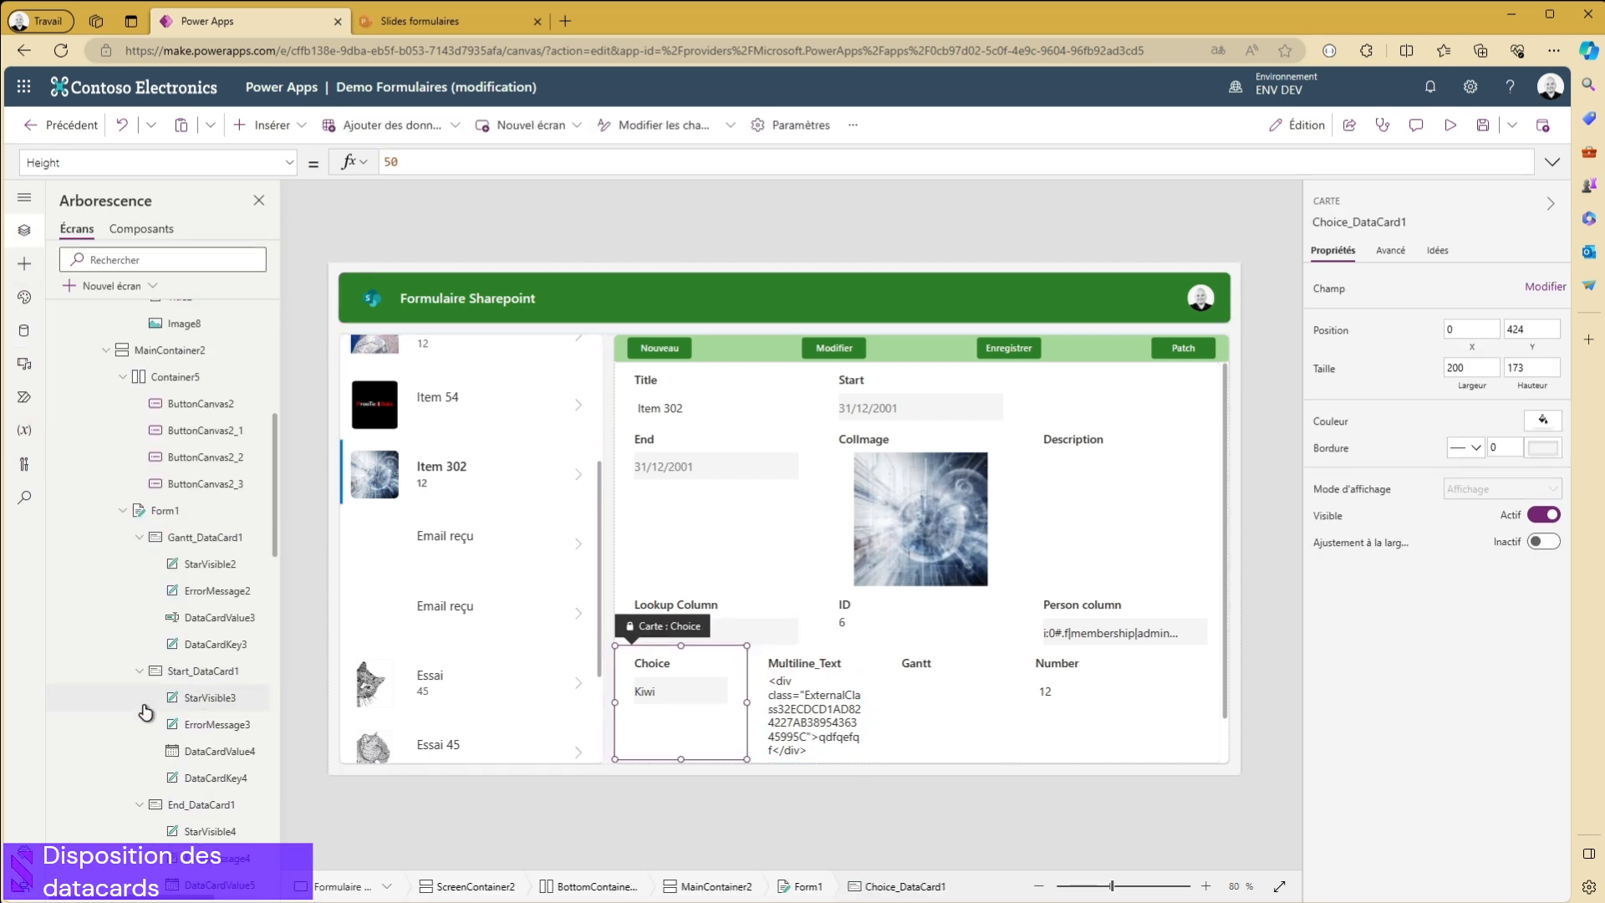
scroll(232, 652, up, 3)
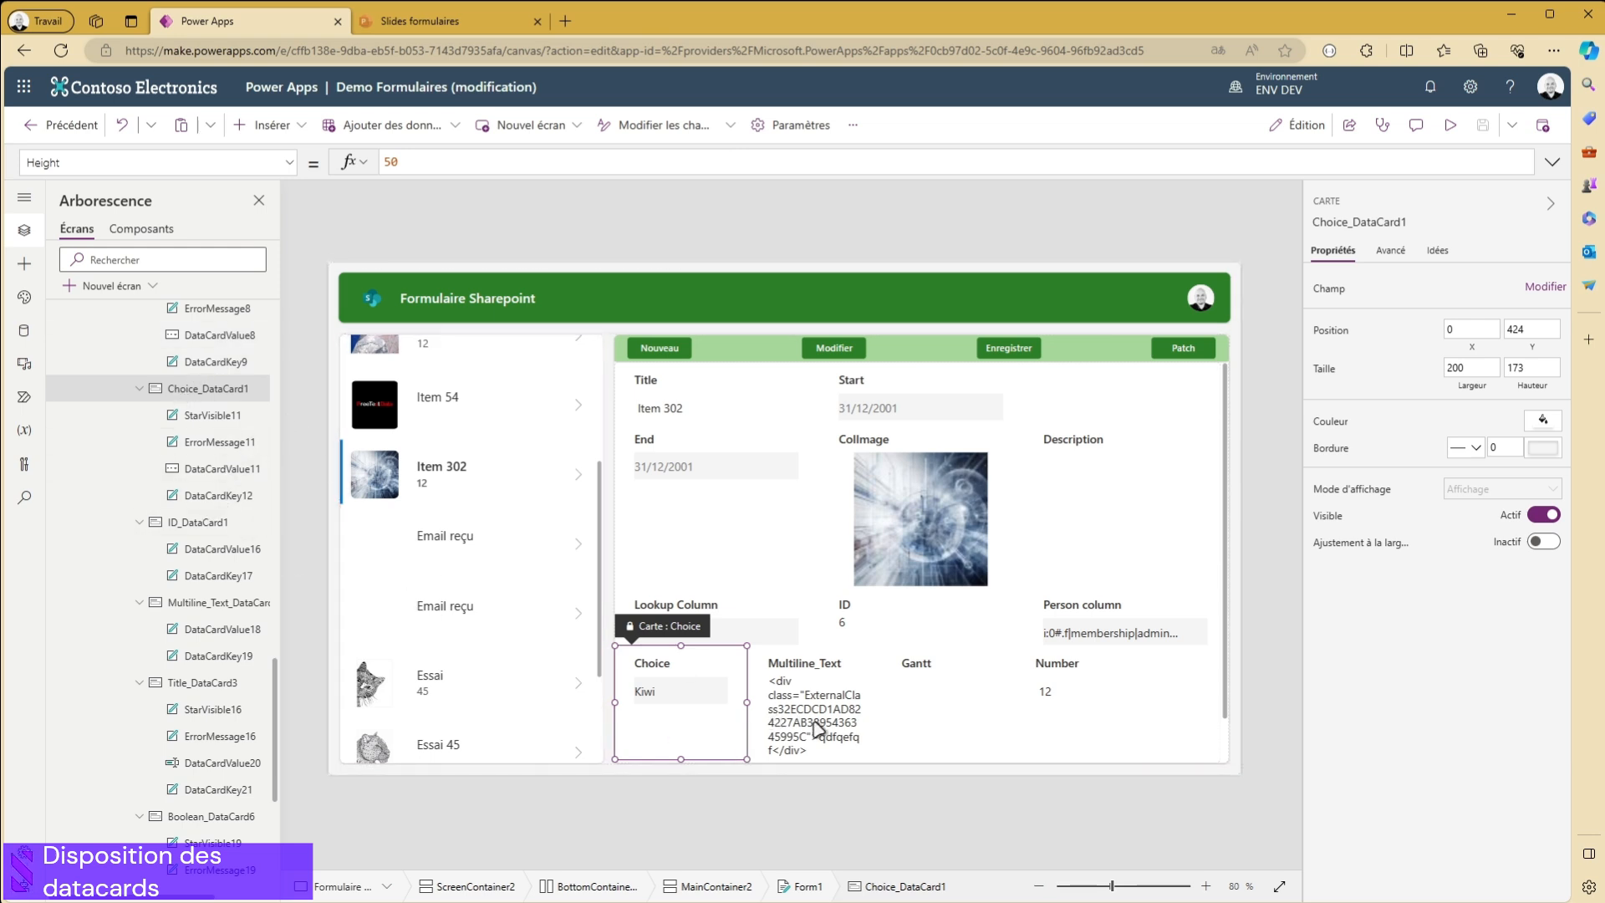
- Try again to select several cards of the Choice row together on the canvas
click(778, 722)
click(681, 698)
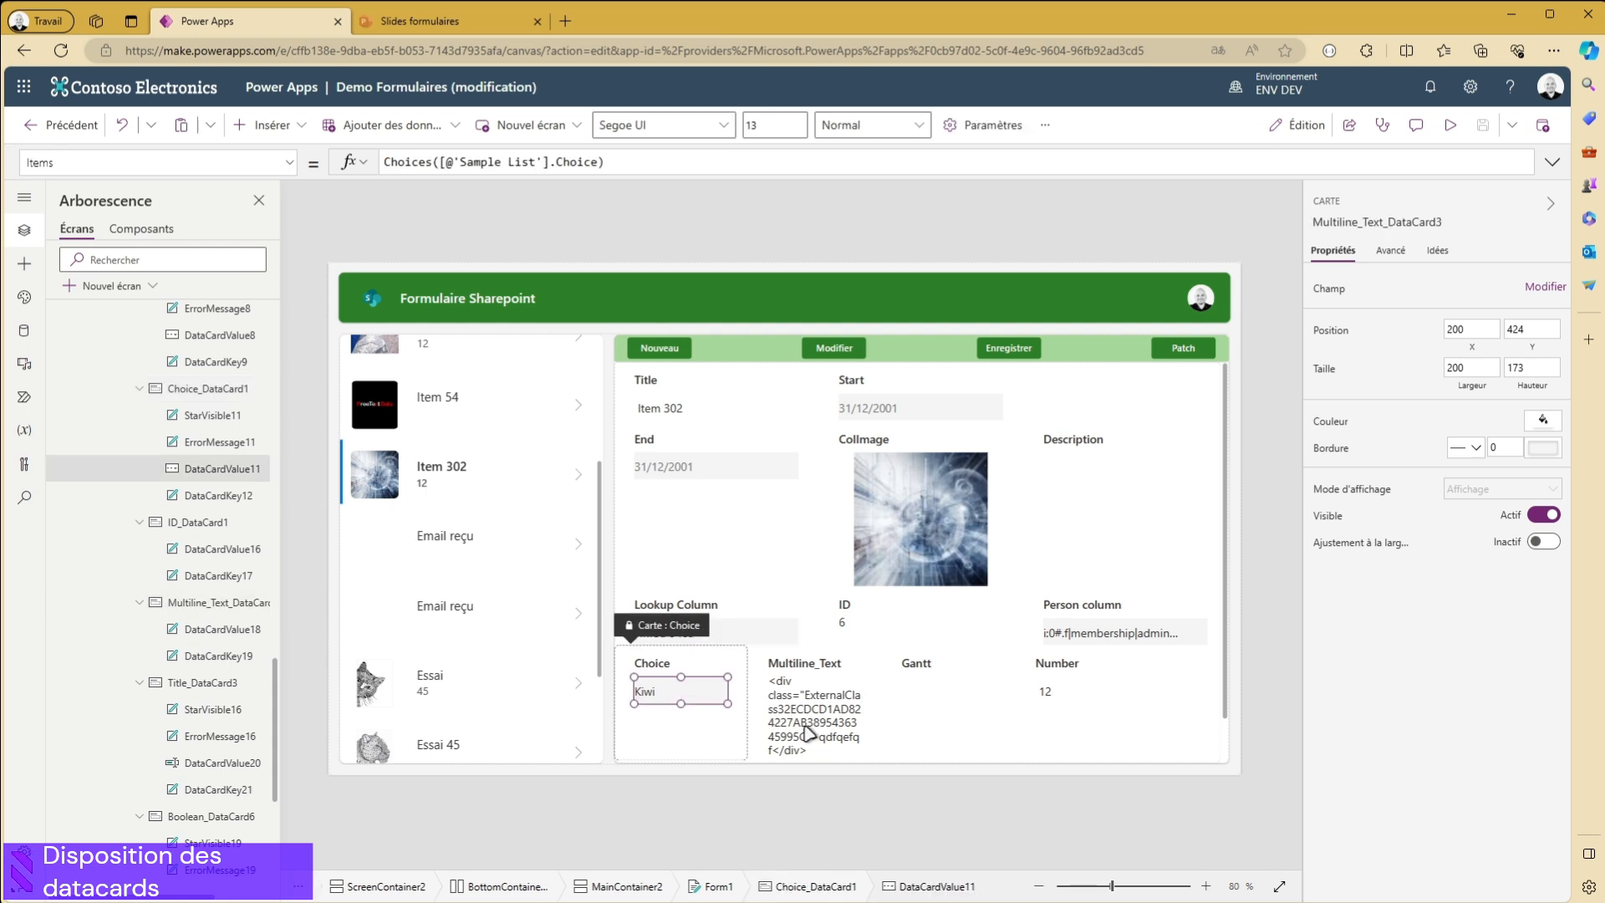
click(974, 717)
click(703, 749)
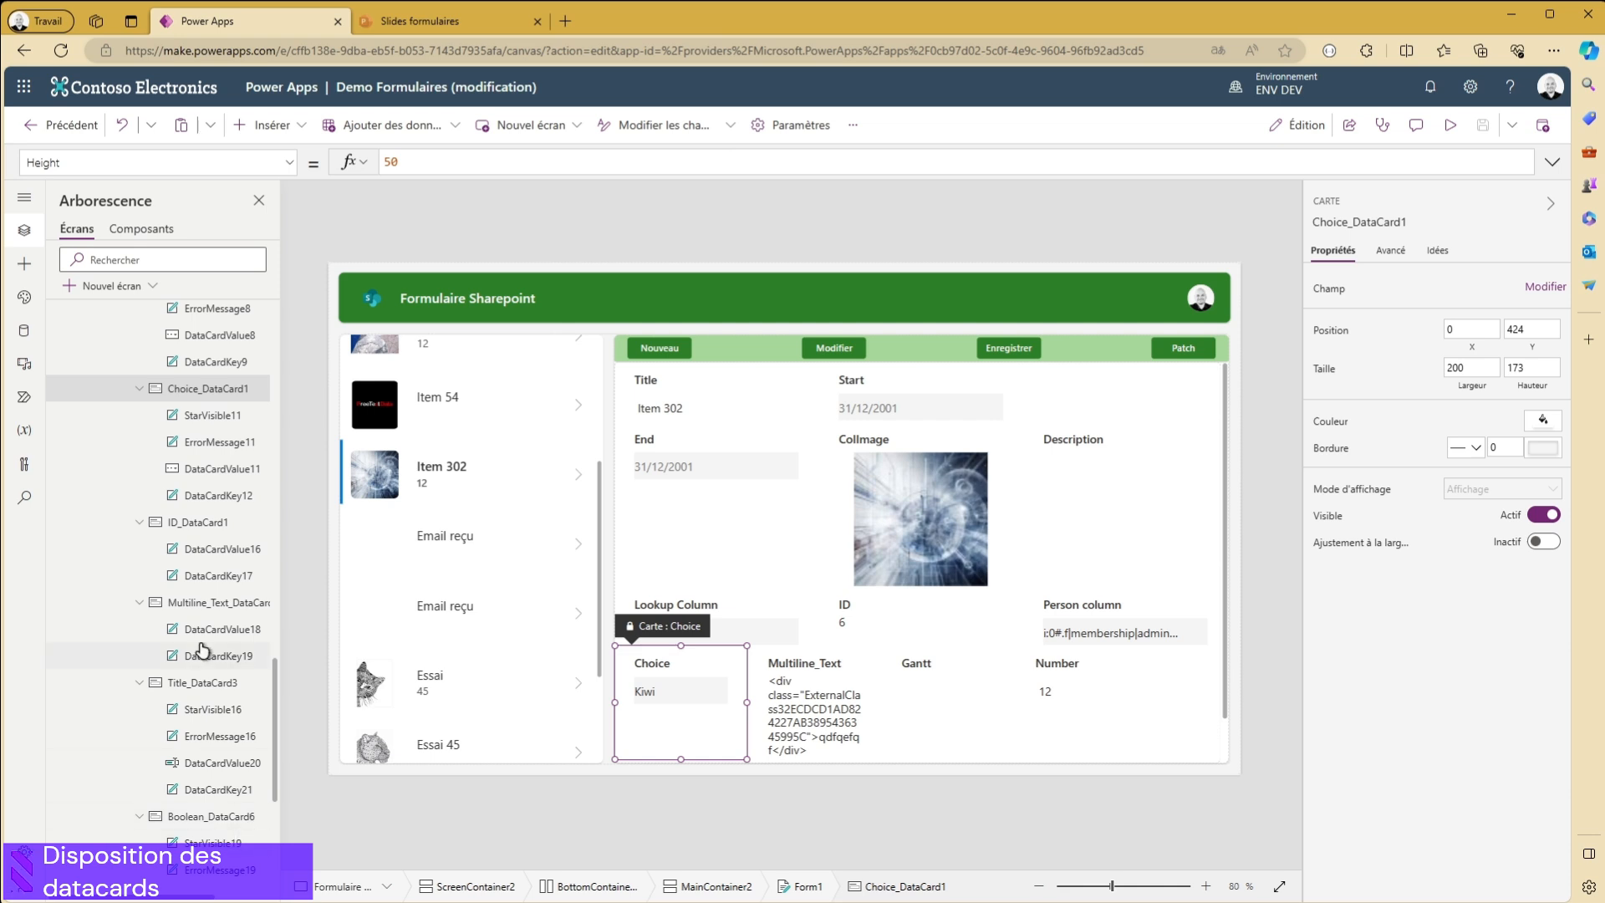
- Select the Choice, Multiline_Text, Gantt and Number data cards together from the form's tree and show their advanced properties
click(195, 610)
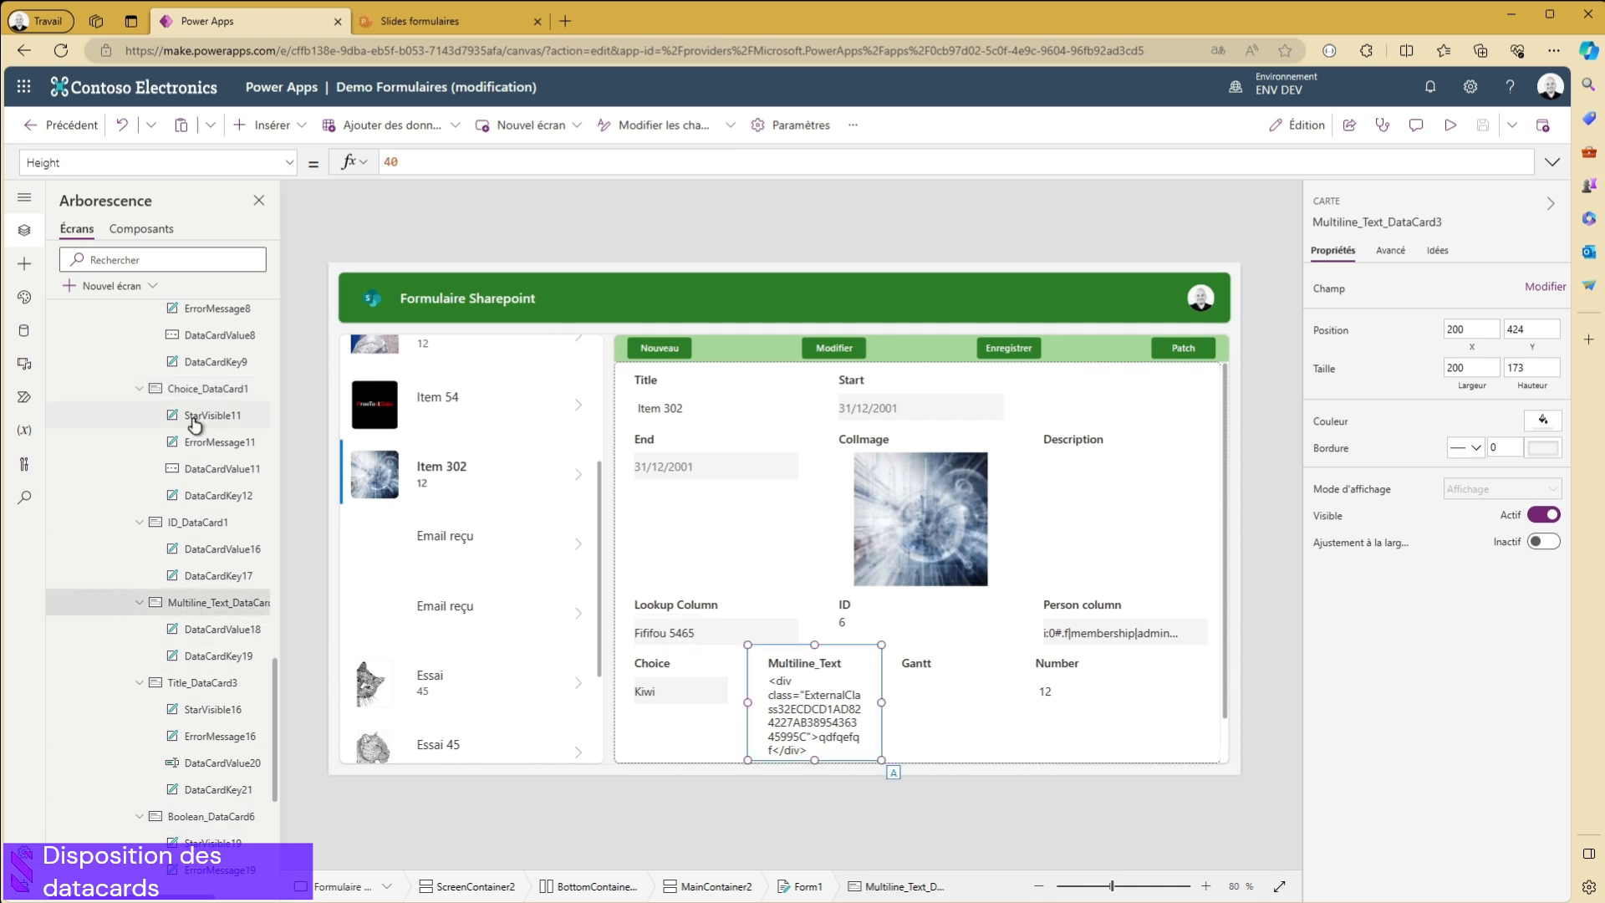
ctrl+click(193, 390)
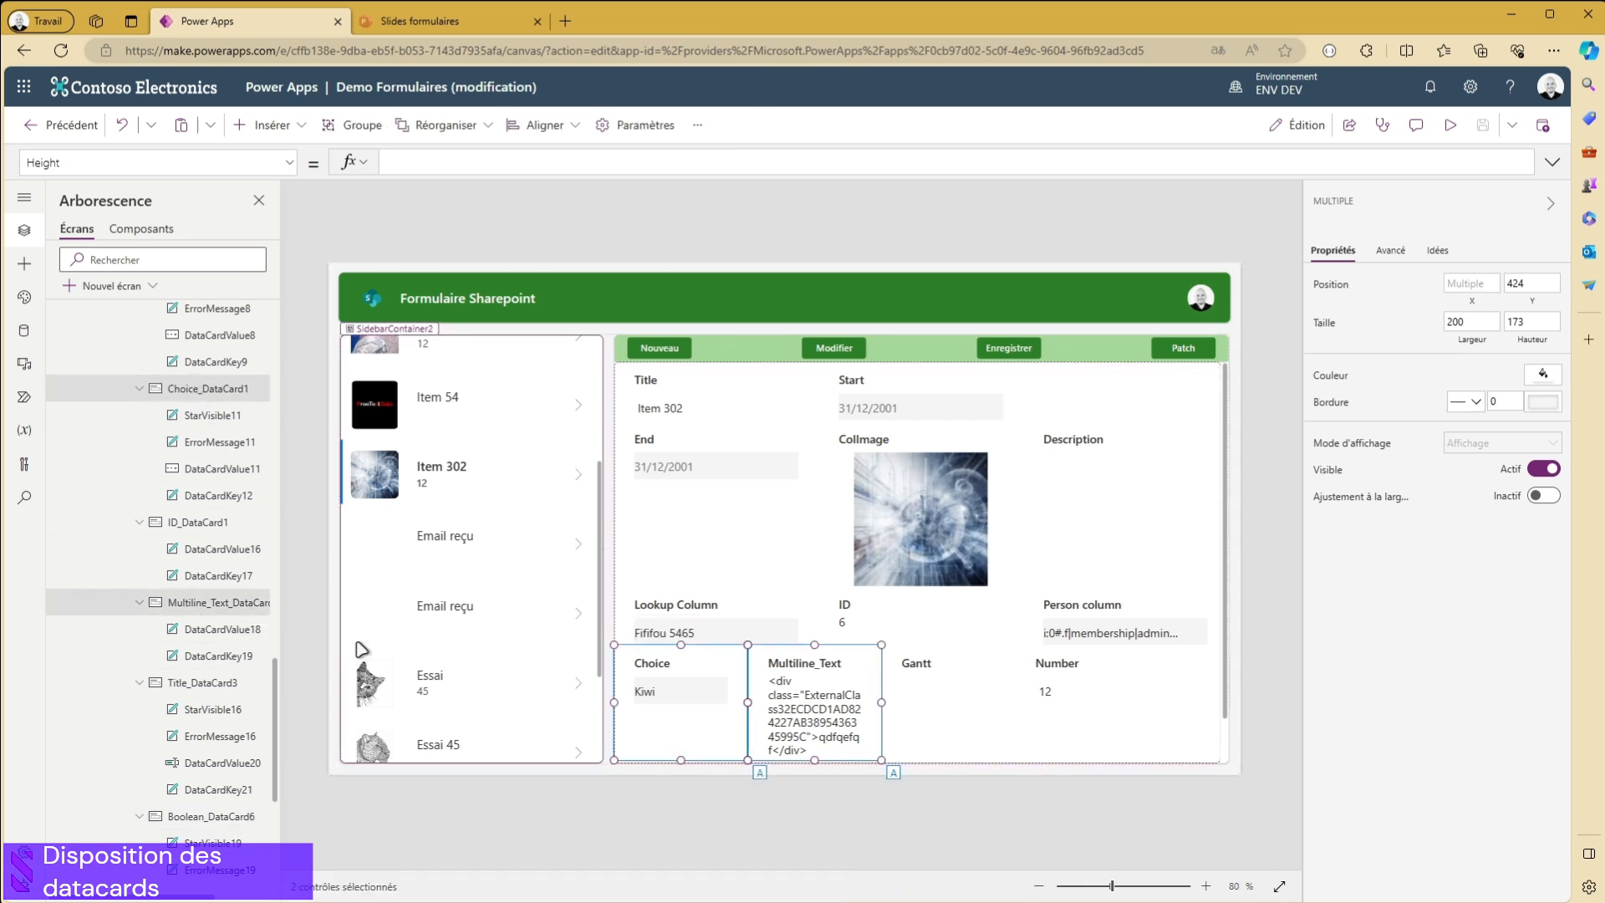
scroll(209, 543, up, 3)
scroll(211, 538, up, 5)
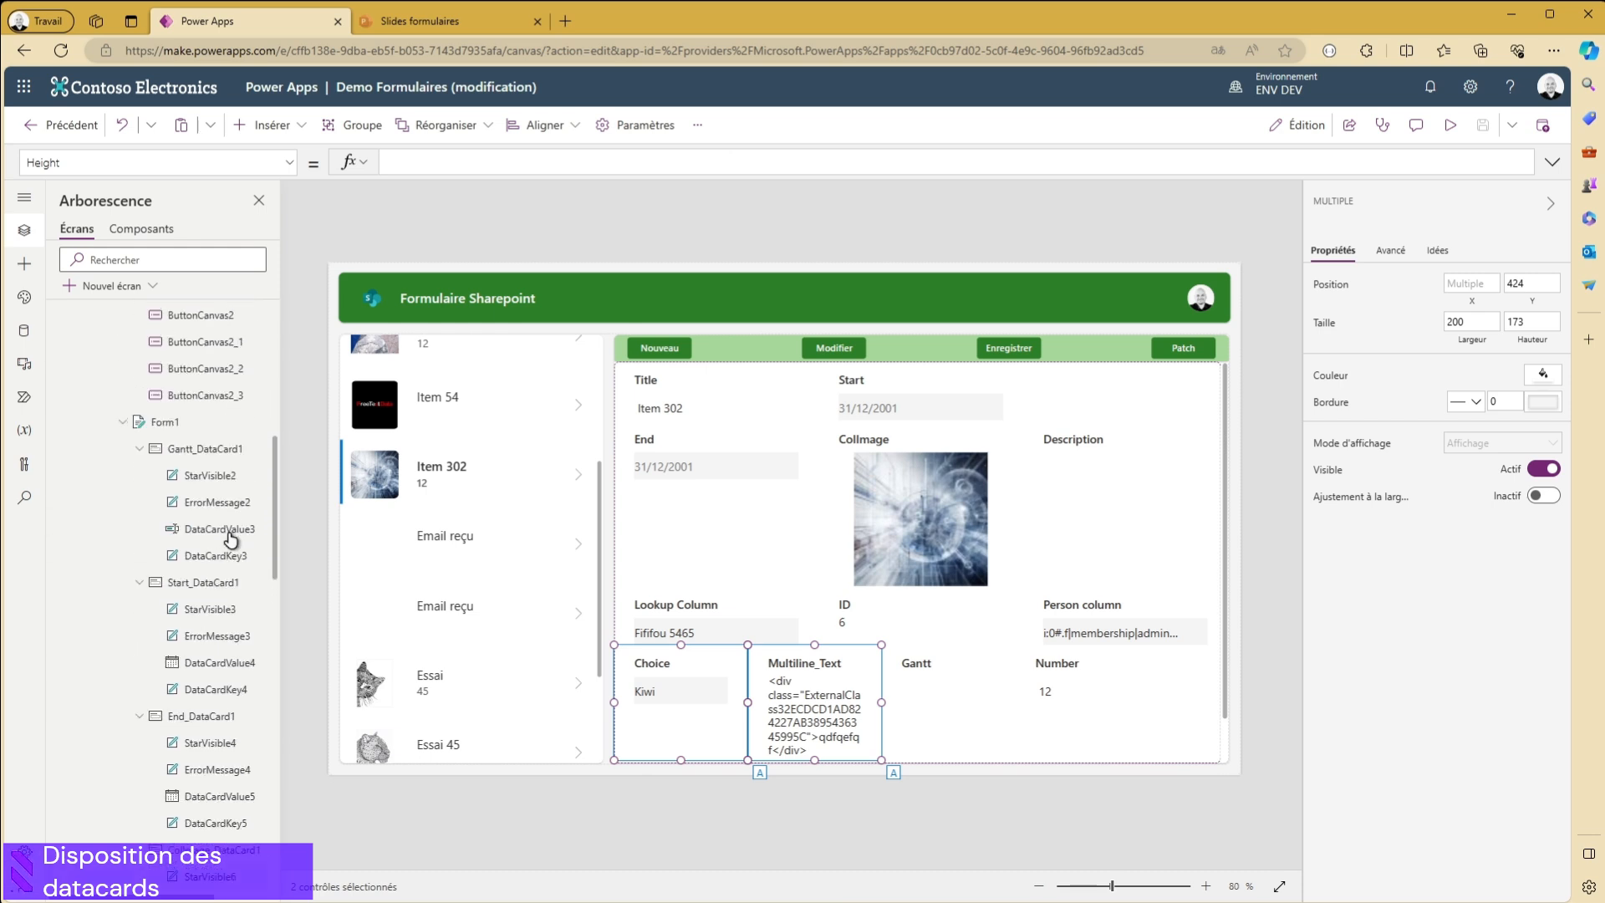
ctrl+click(192, 450)
scroll(189, 543, down, 1)
scroll(189, 544, down, 5)
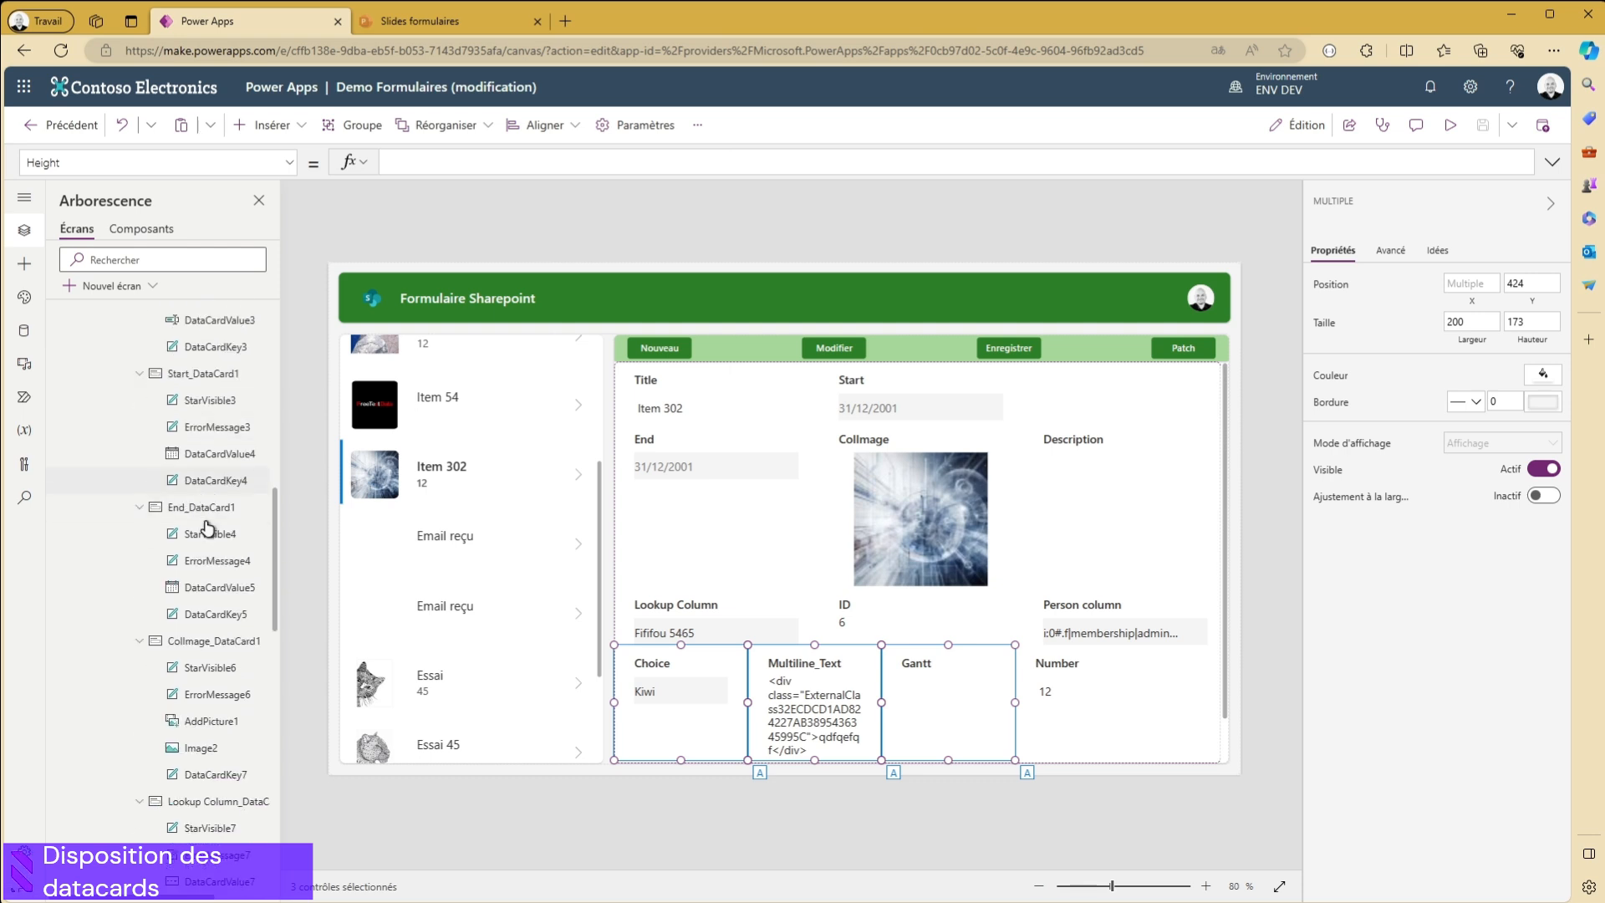
scroll(222, 665, down, 10)
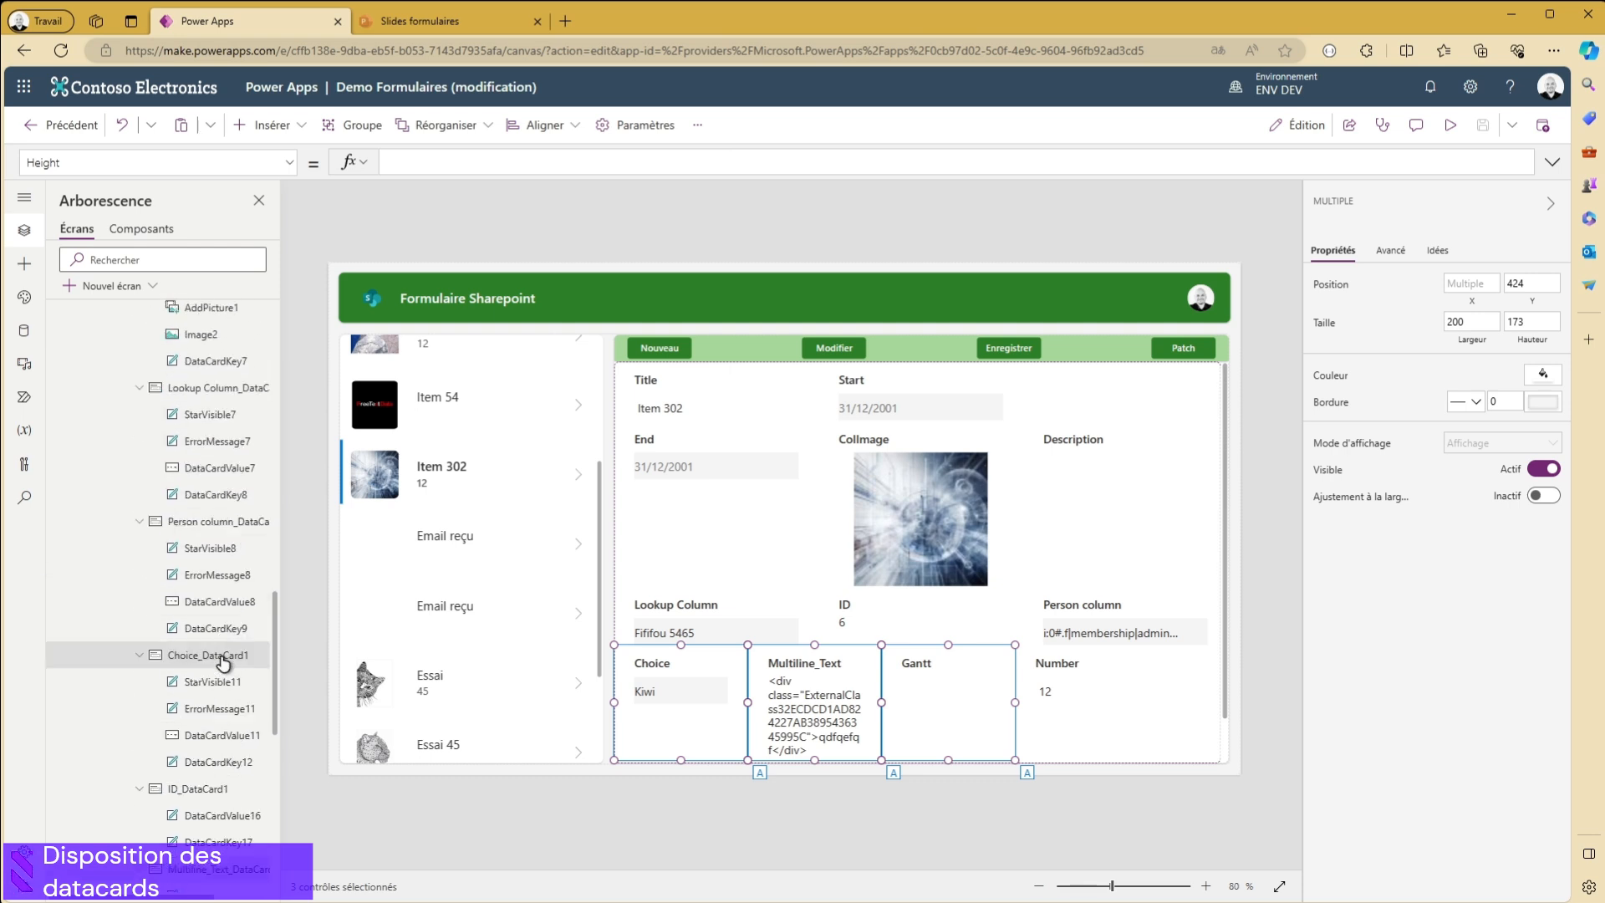
scroll(226, 666, down, 2)
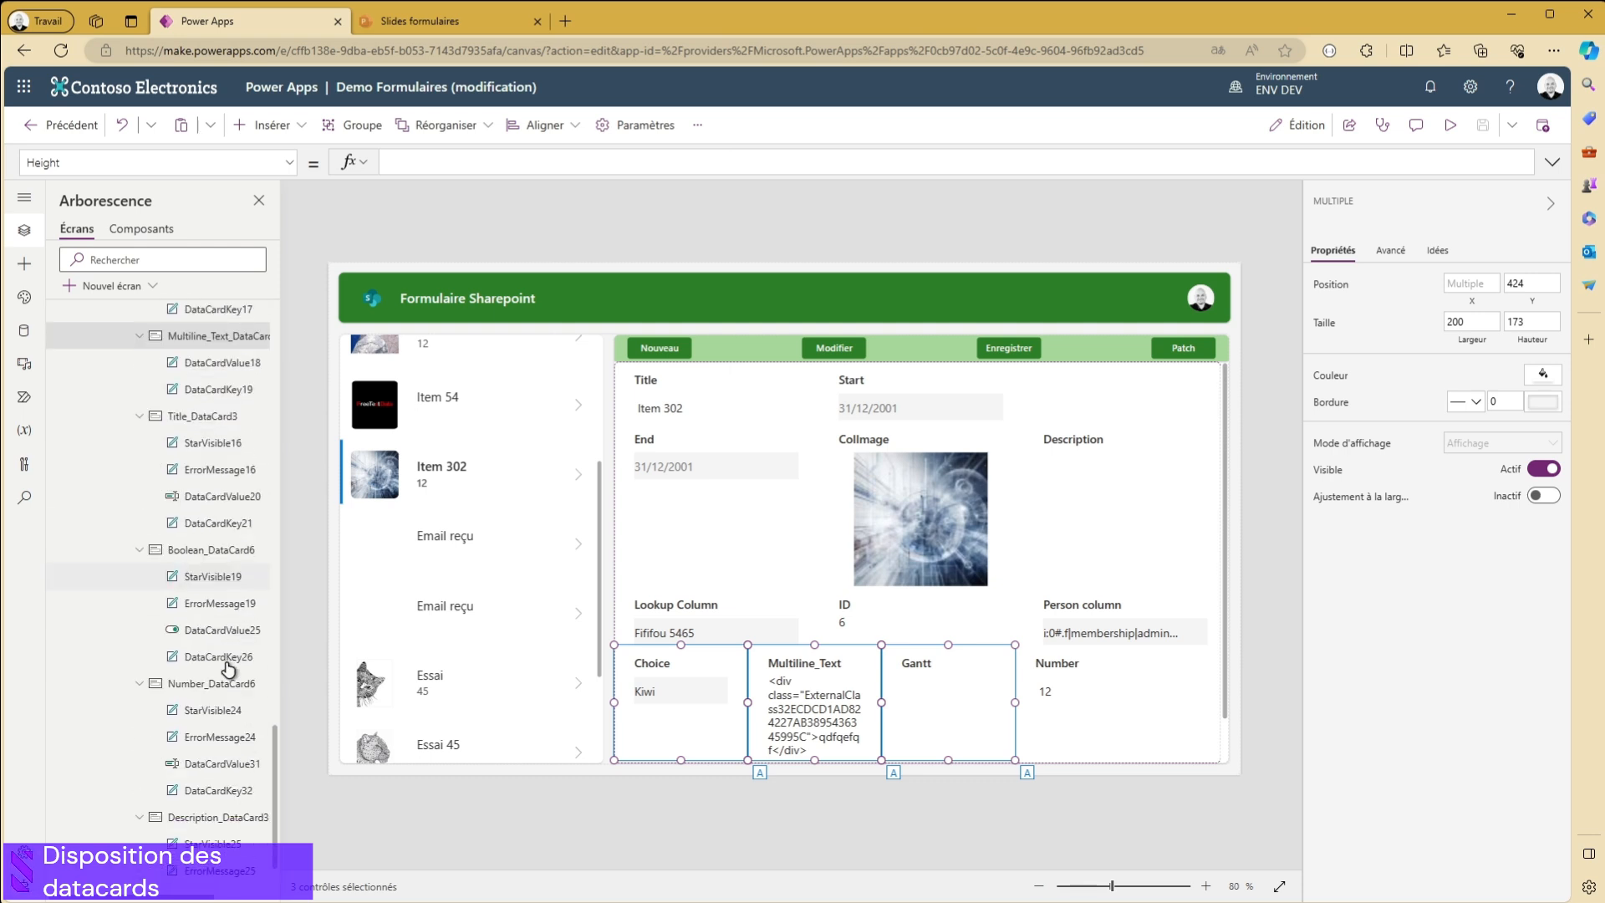
ctrl+click(213, 602)
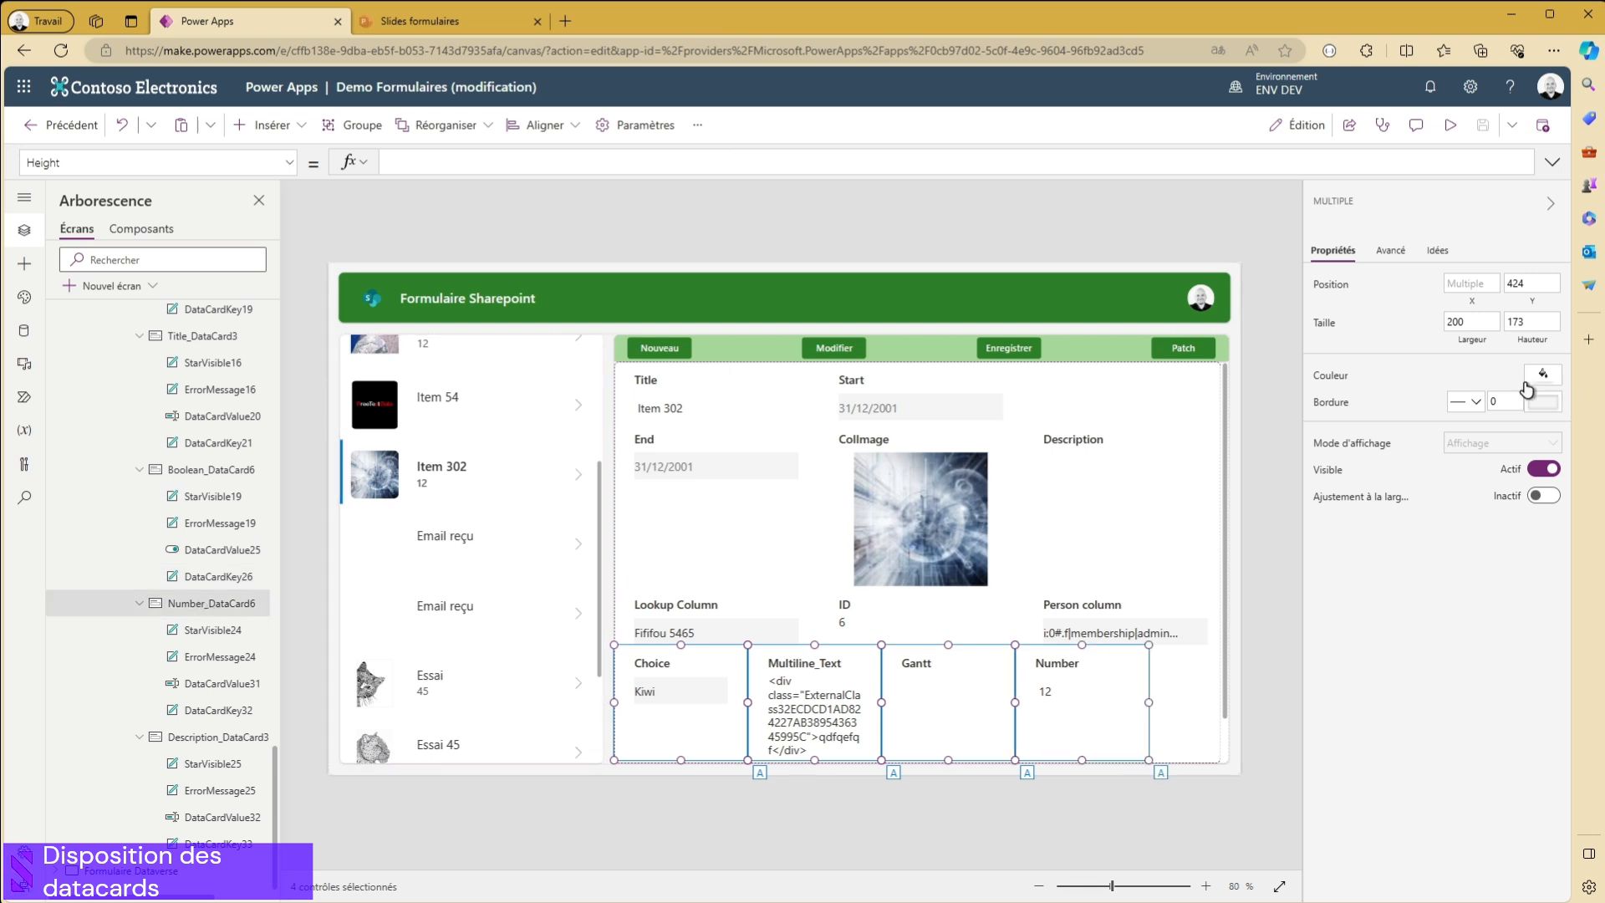
click(1384, 251)
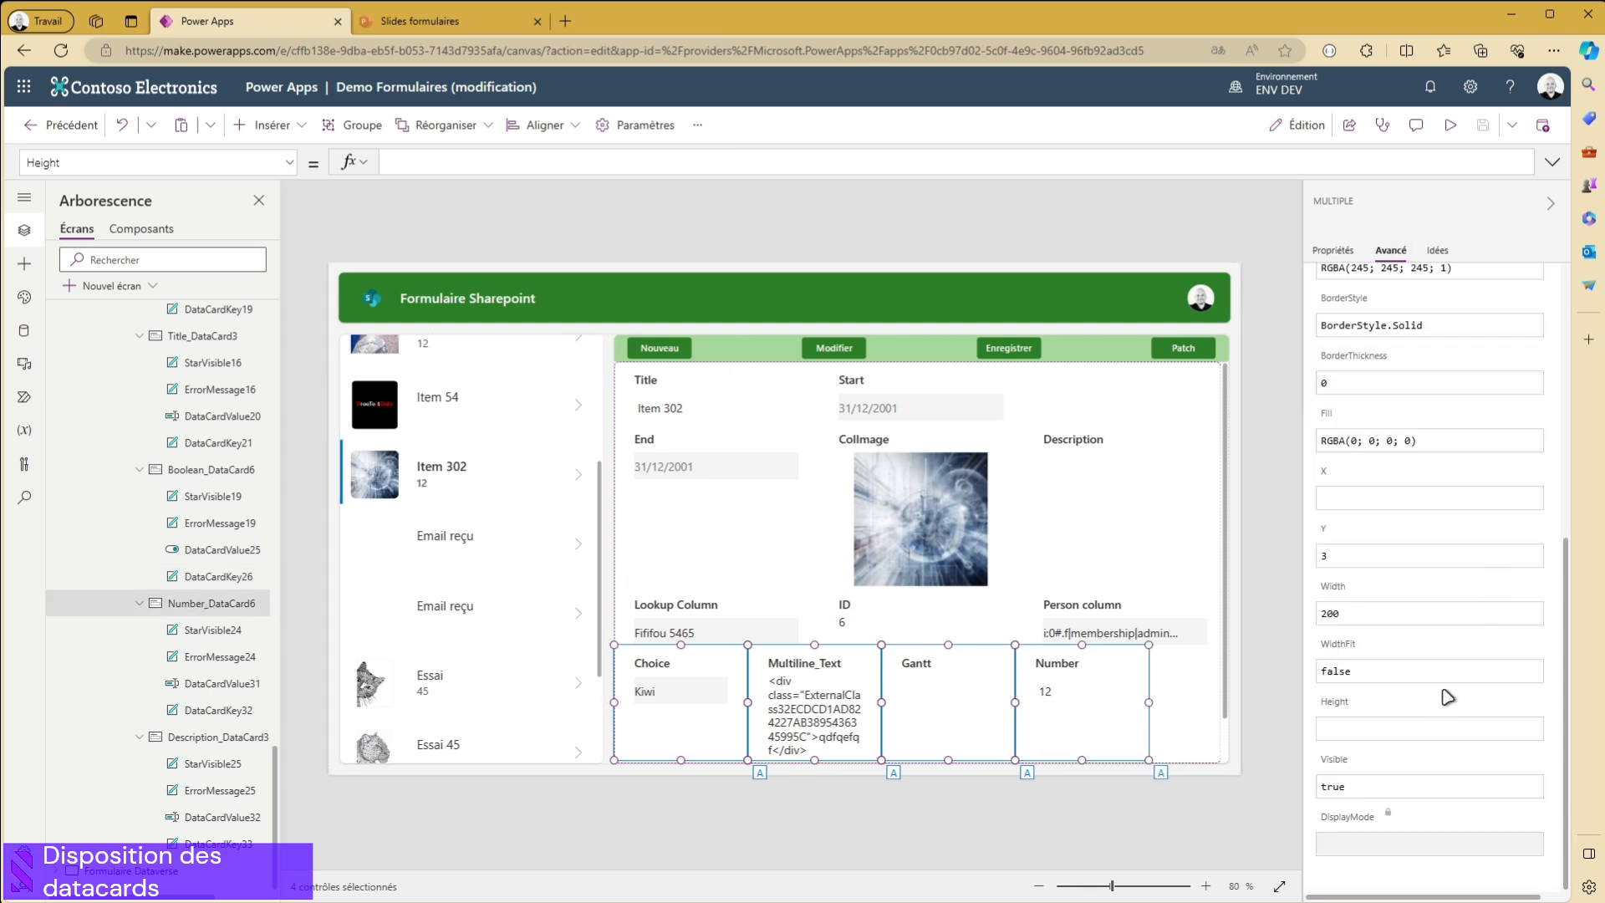
- Set the shared Y position of the four selected data cards to 5
click(1394, 558)
text(3)
key(BackSpace)
text(5)
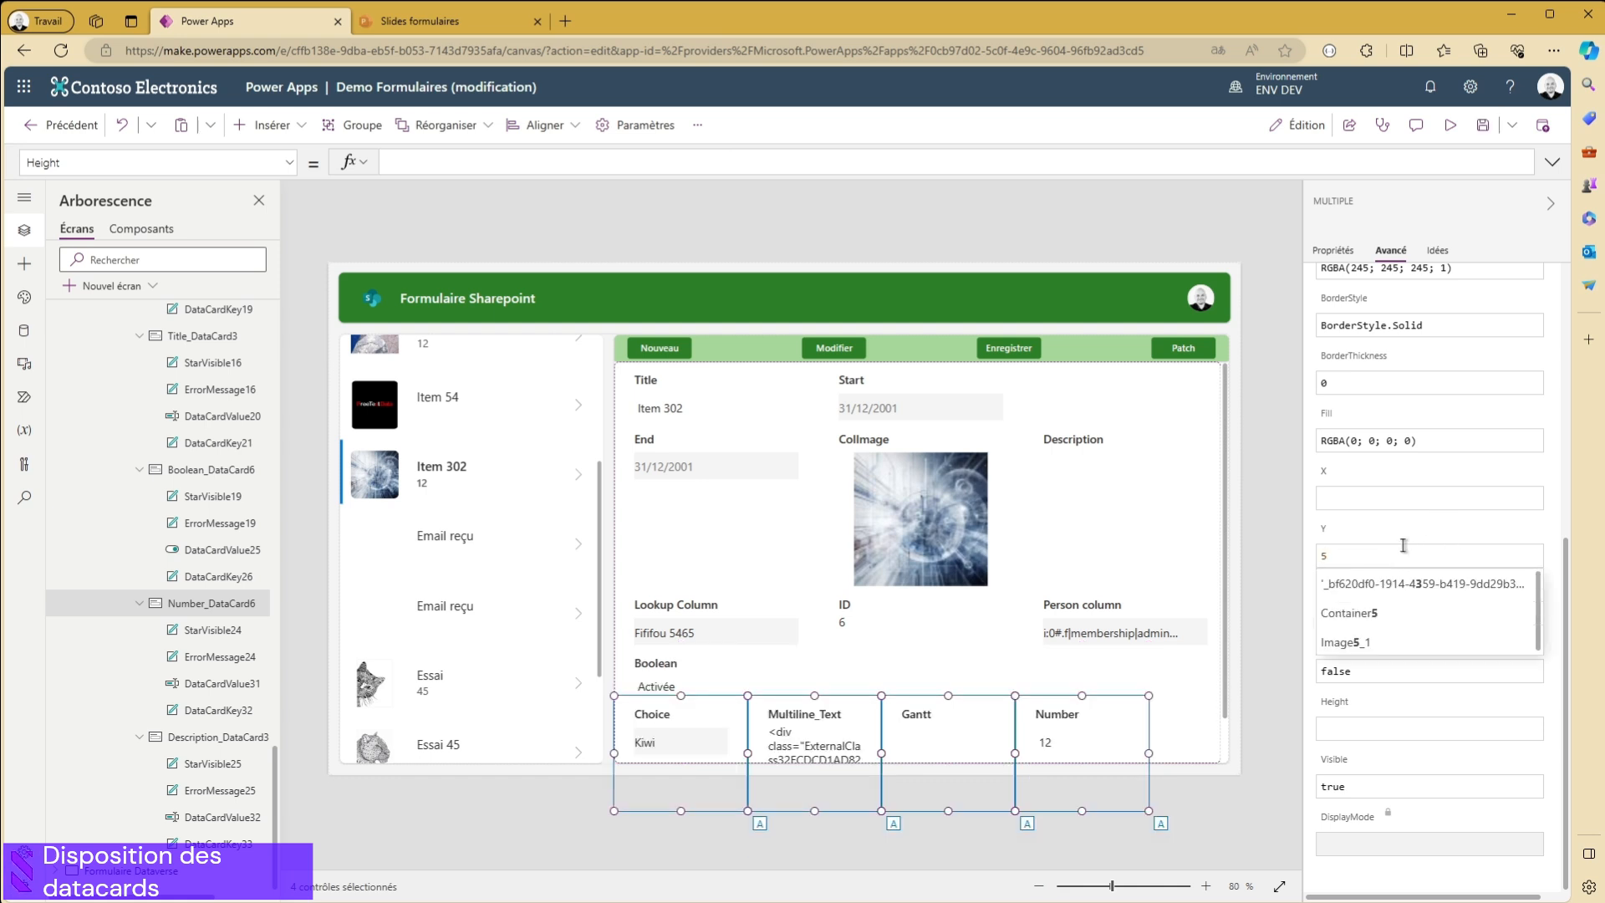
click(1365, 513)
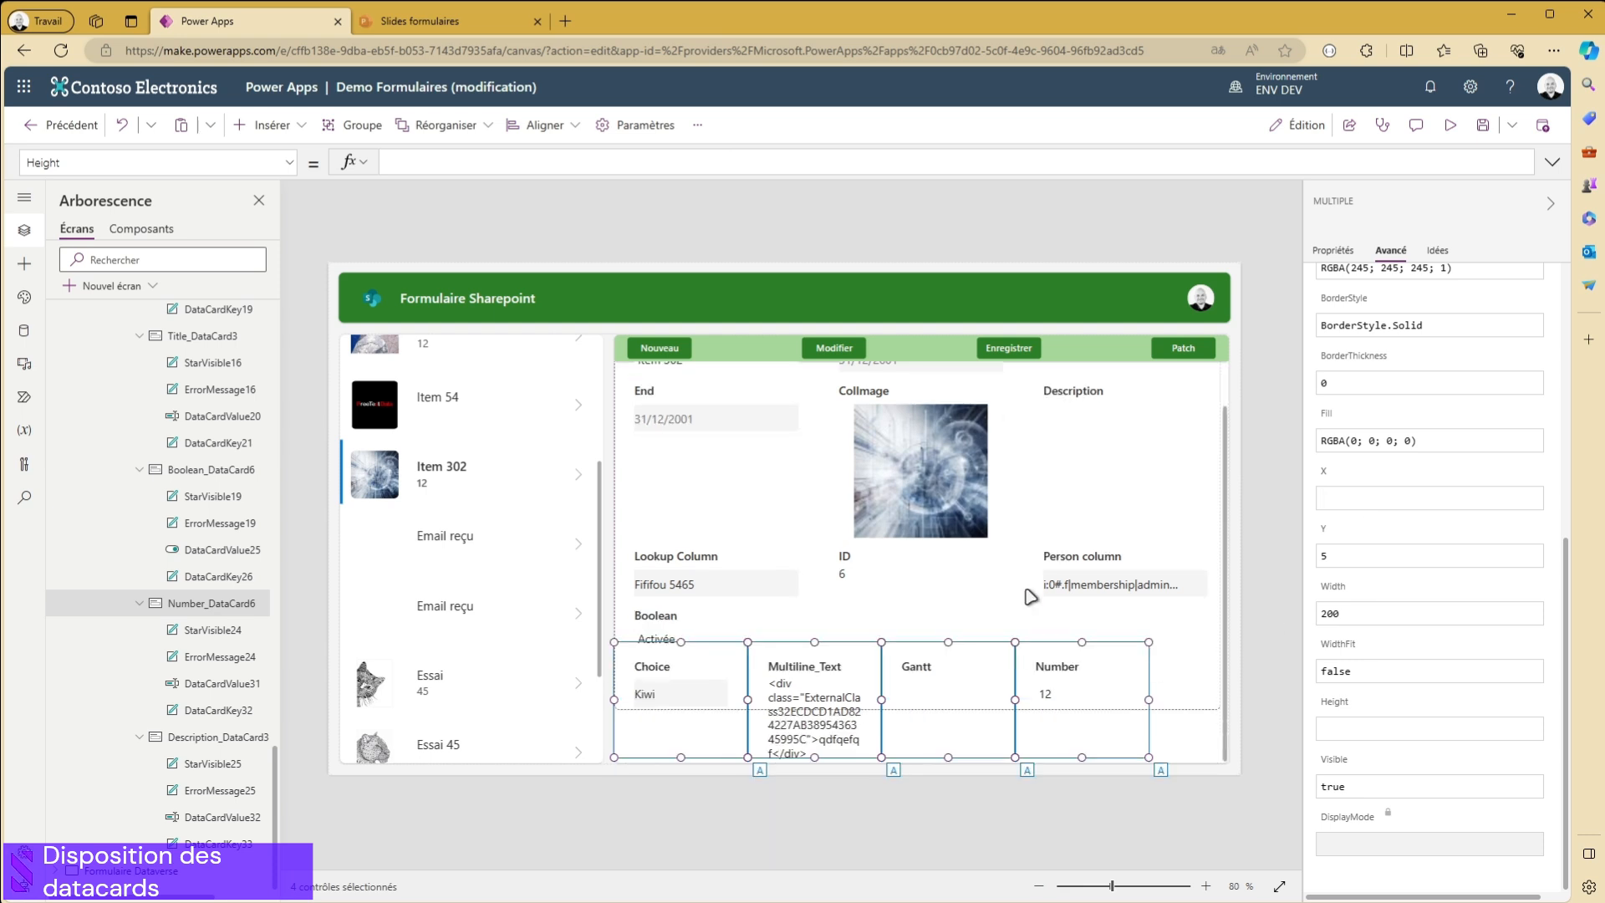
- Set the shared Y position of the Choice, Multiline_Text, Gantt and Number data cards to 0
click(1377, 558)
key(BackSpace)
text(0)
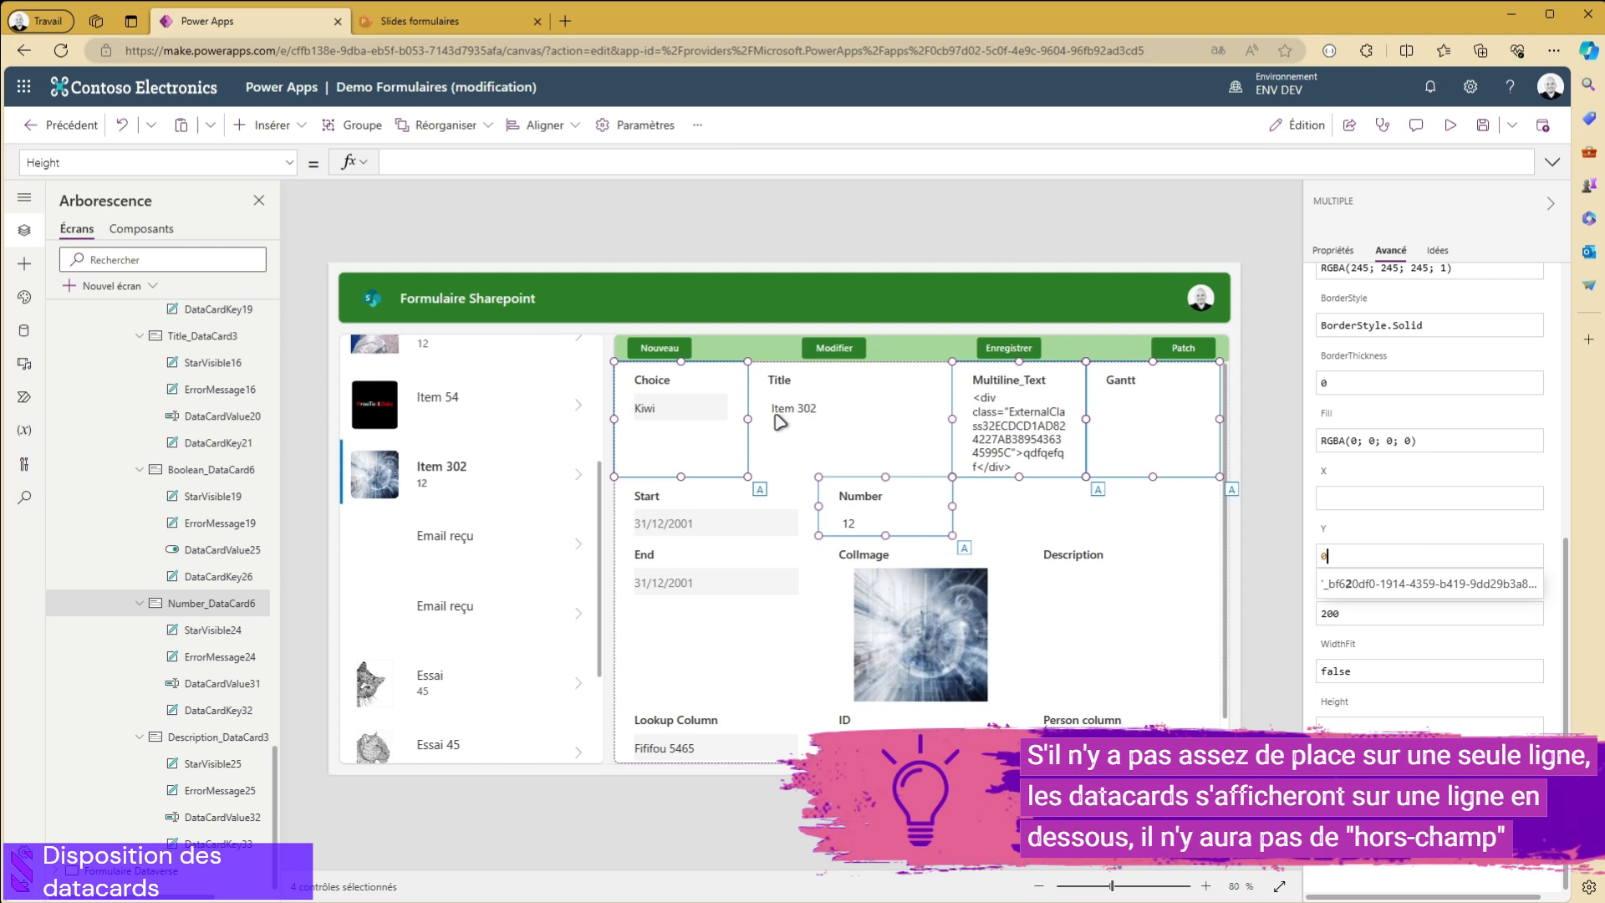
- Set the Title data card's Y position to 1 and check the positions of the Multiline_Text and Choice cards
click(828, 439)
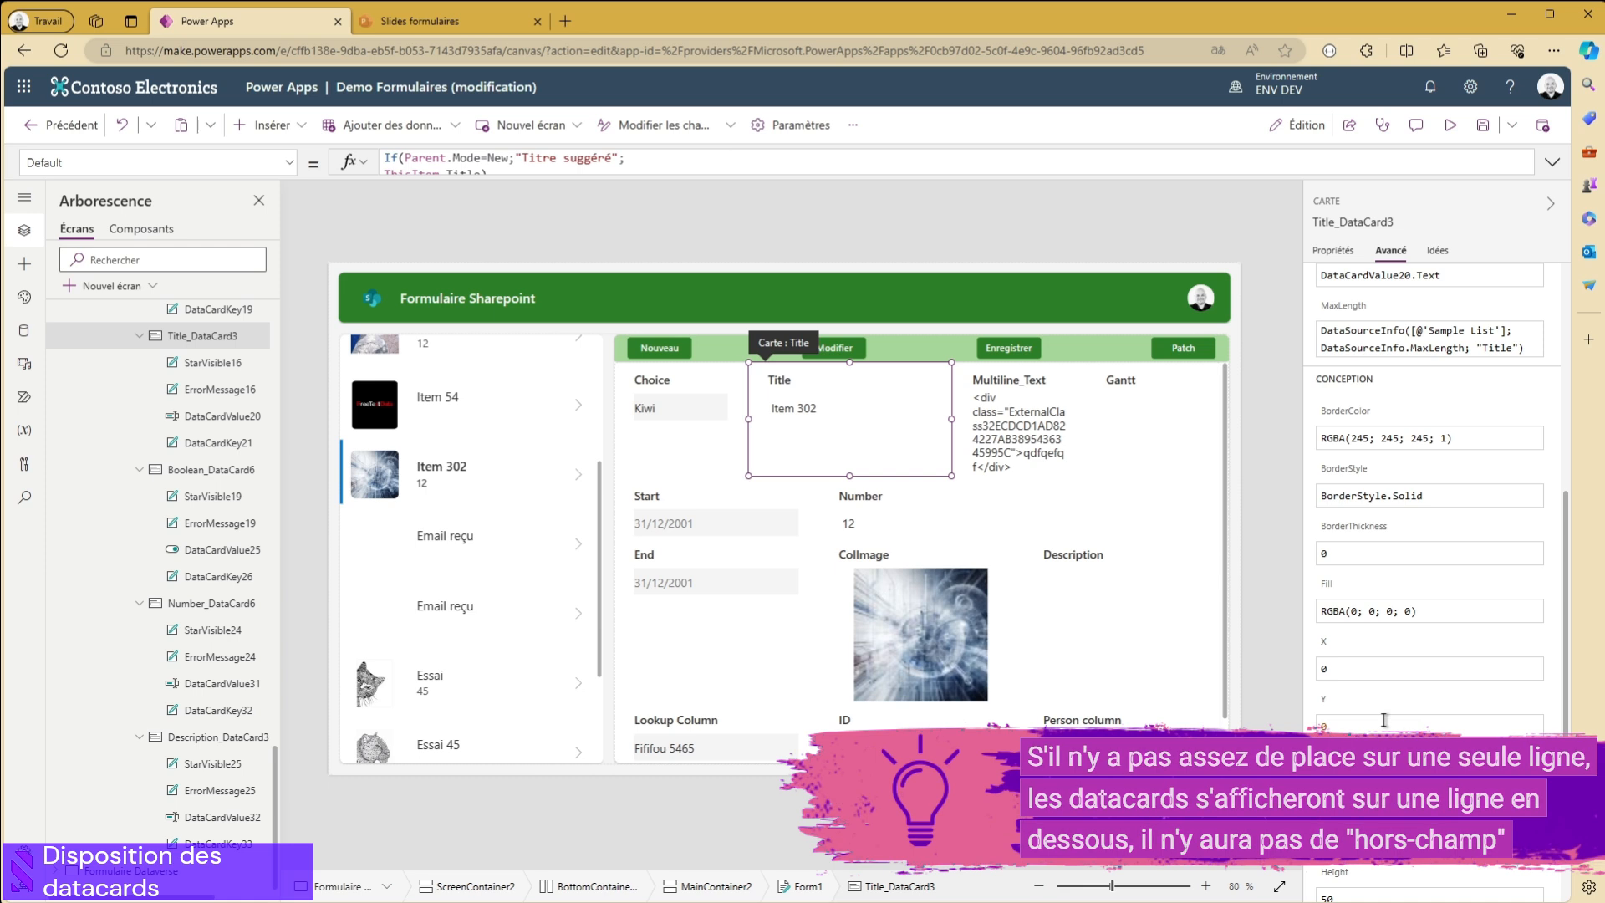
text(1)
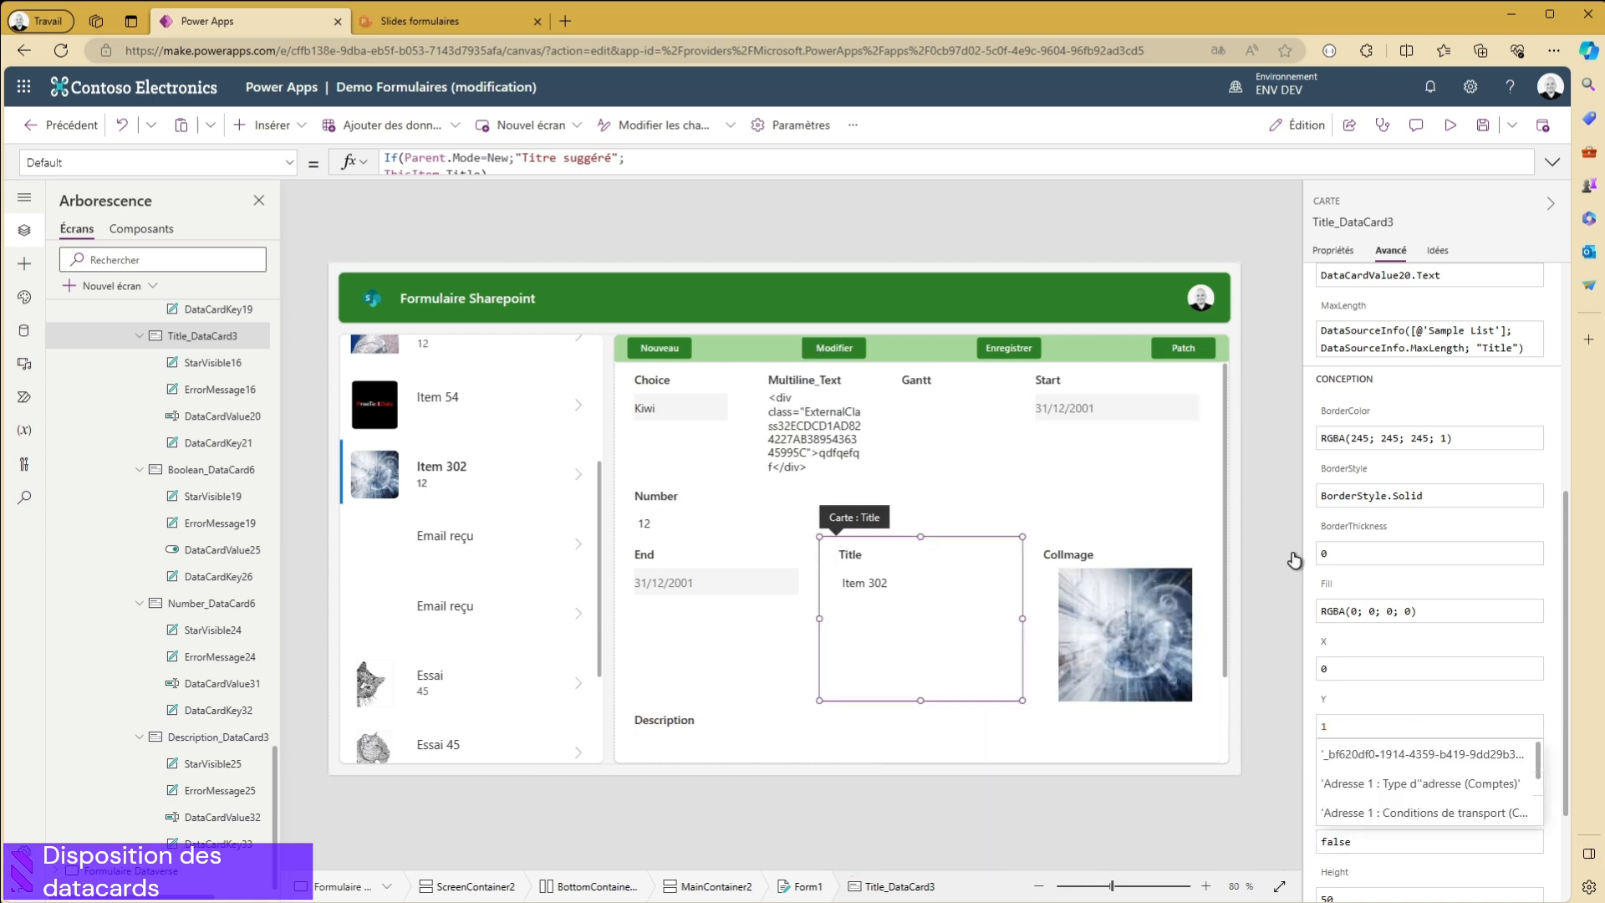
click(828, 427)
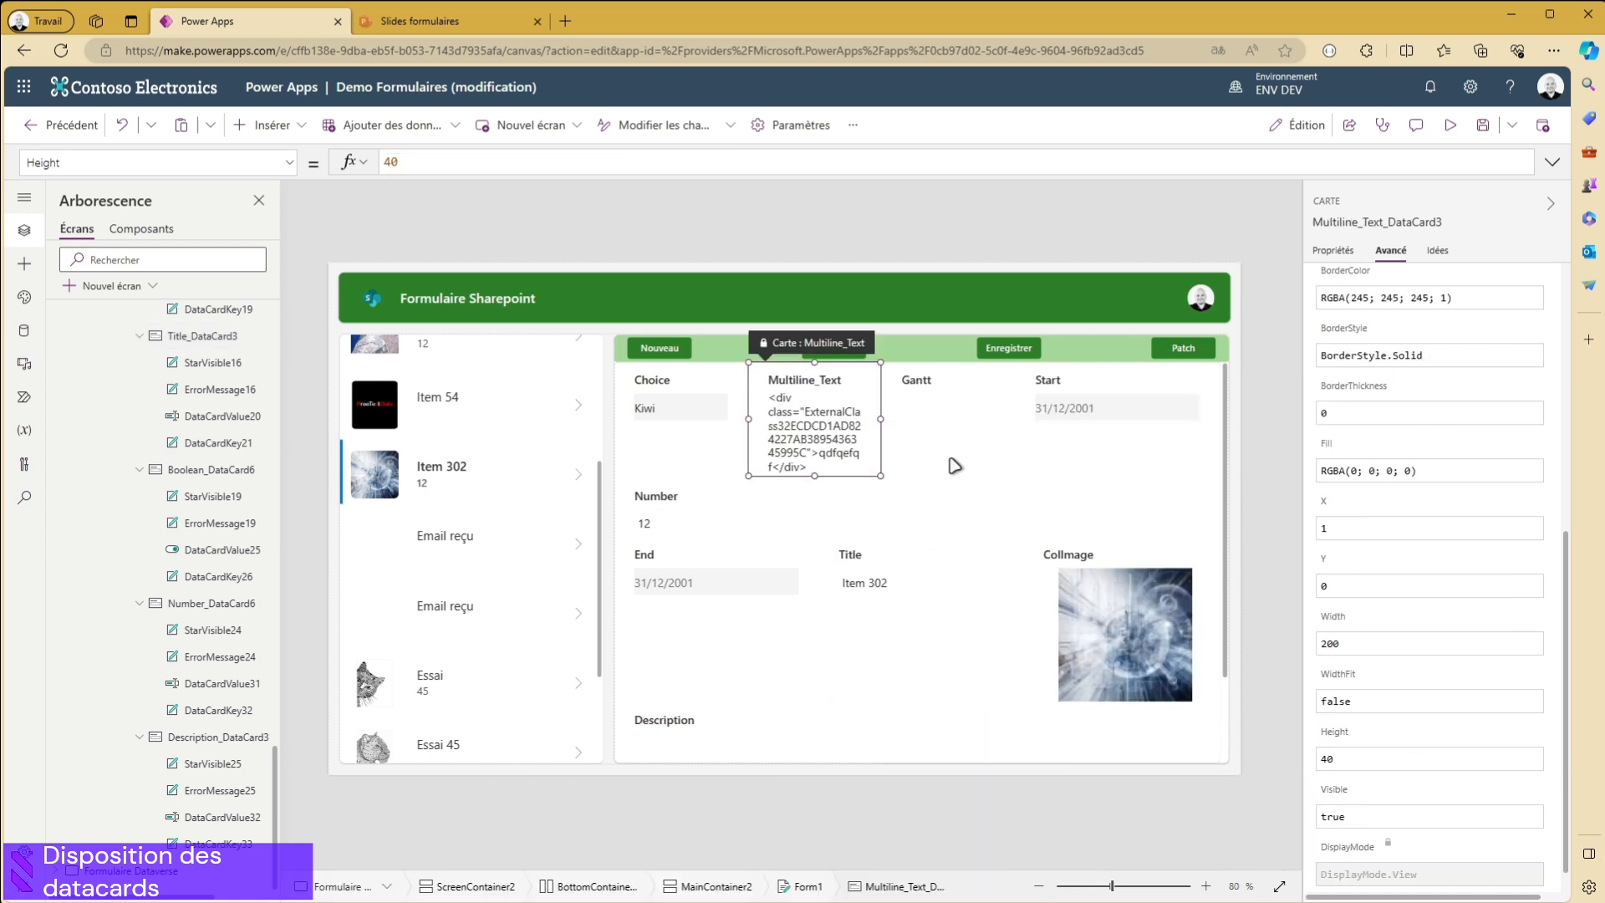
click(702, 405)
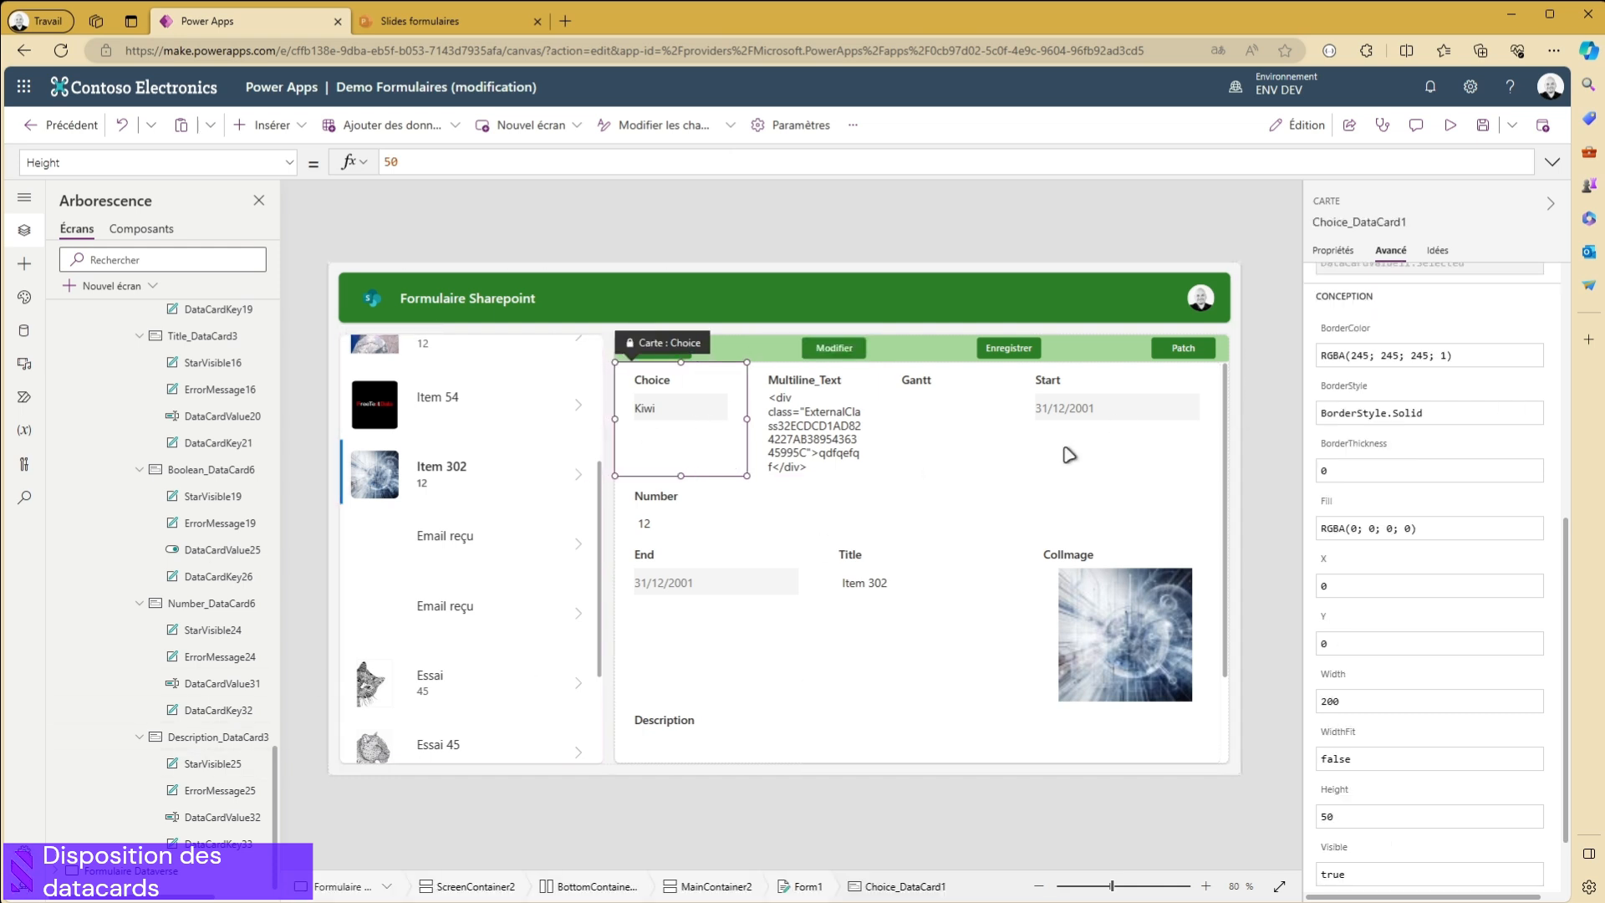
- Set both the X and Y positions of the ID data card to 0
scroll(1013, 524, down, 1)
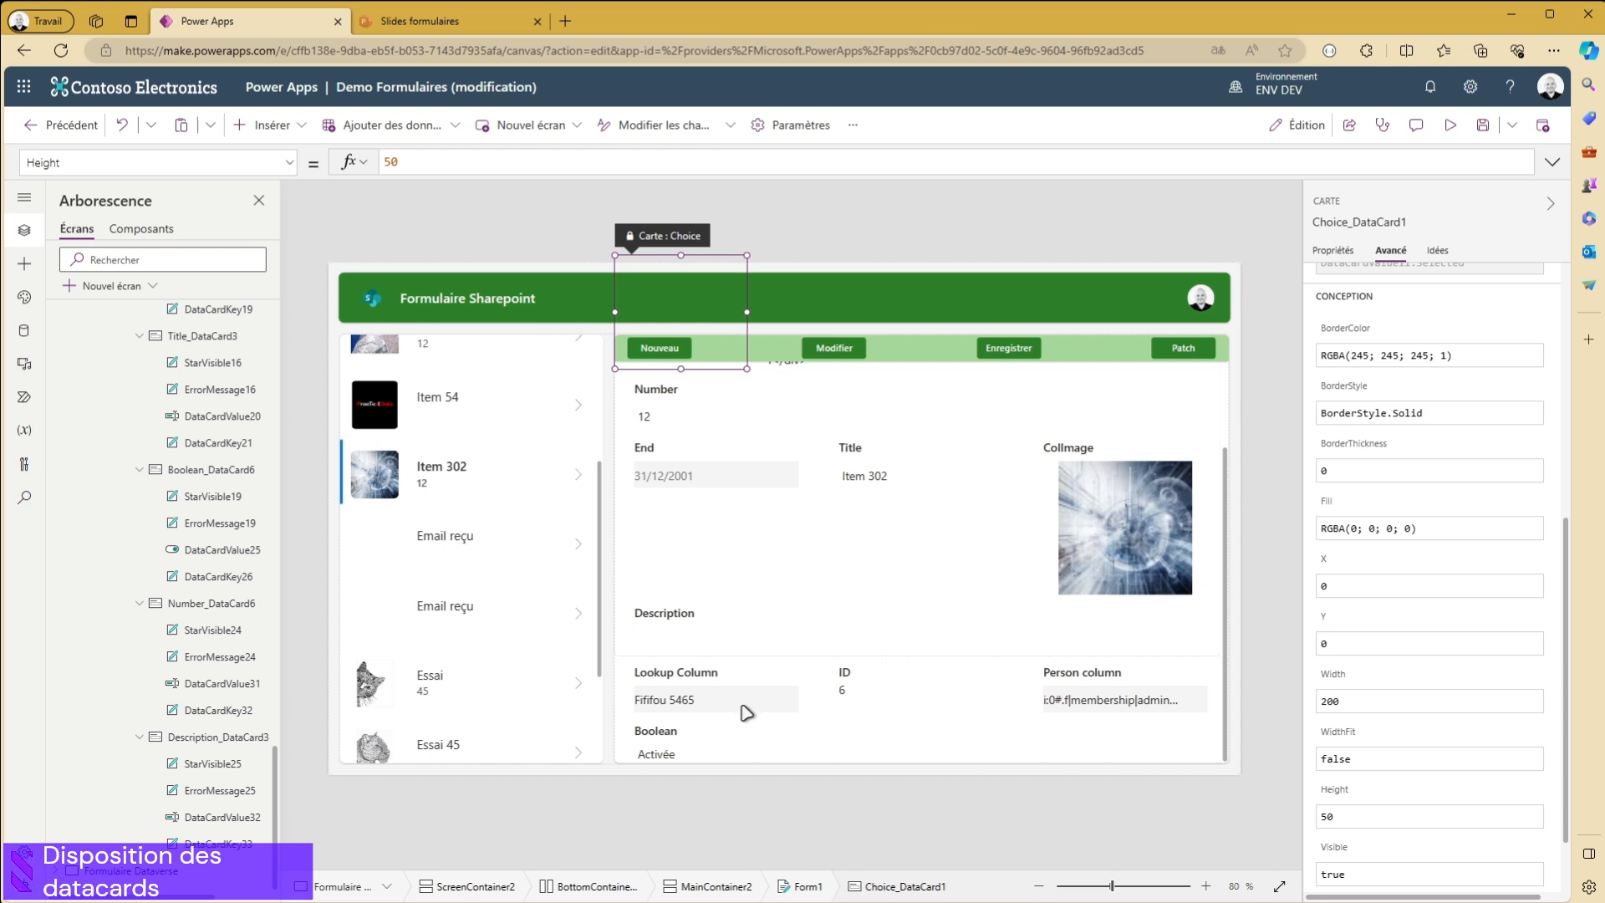
click(874, 693)
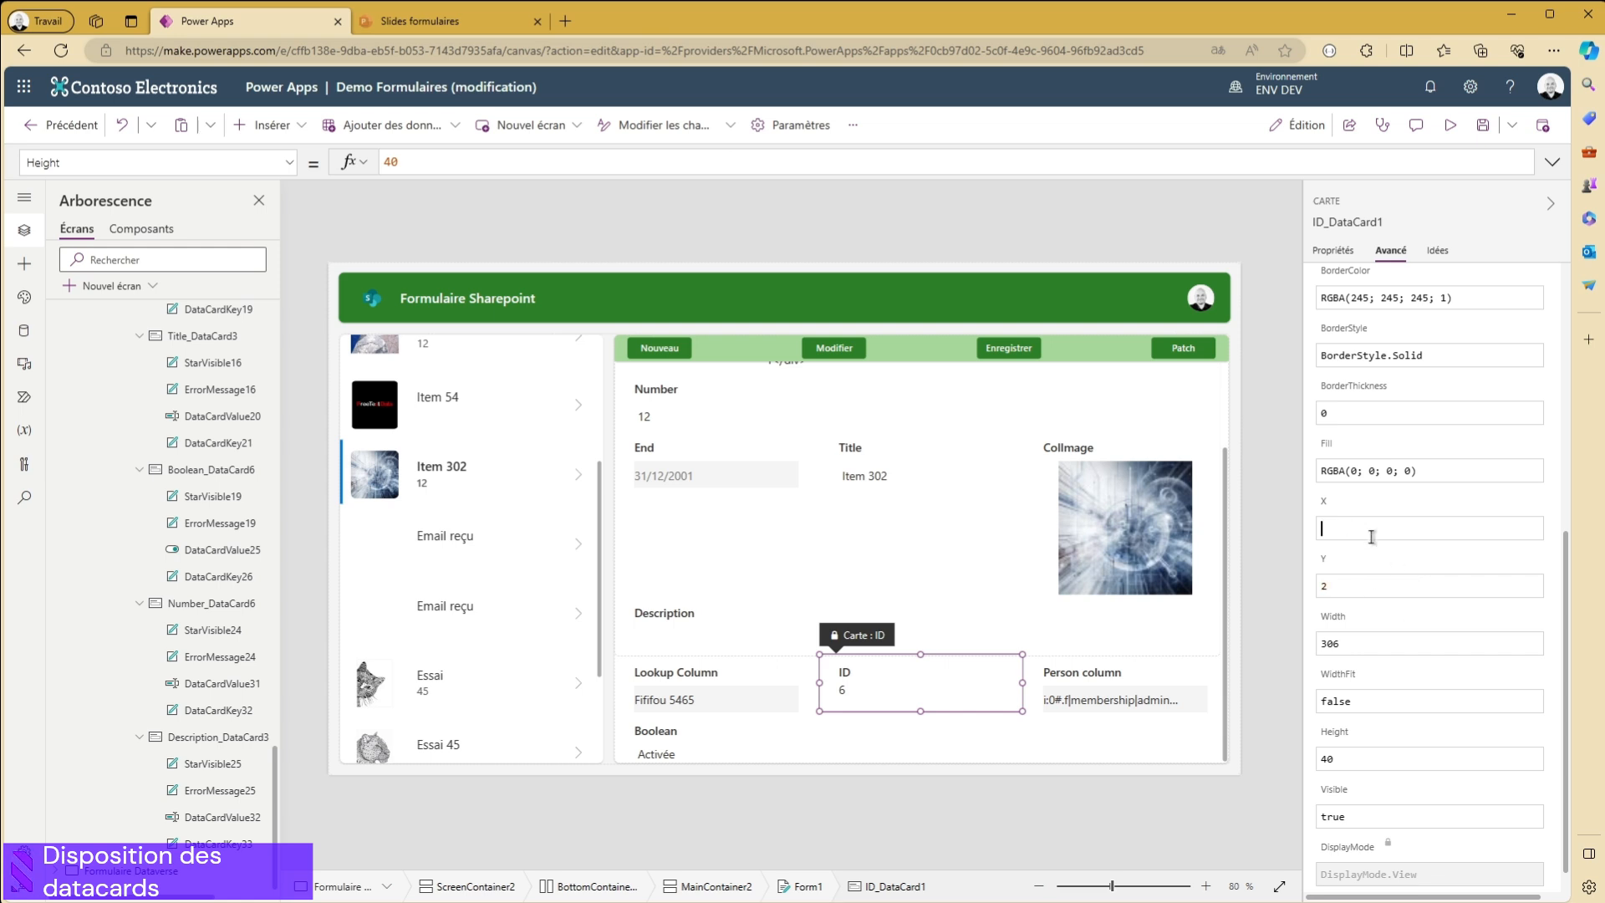
text(0)
click(1410, 590)
text(0)
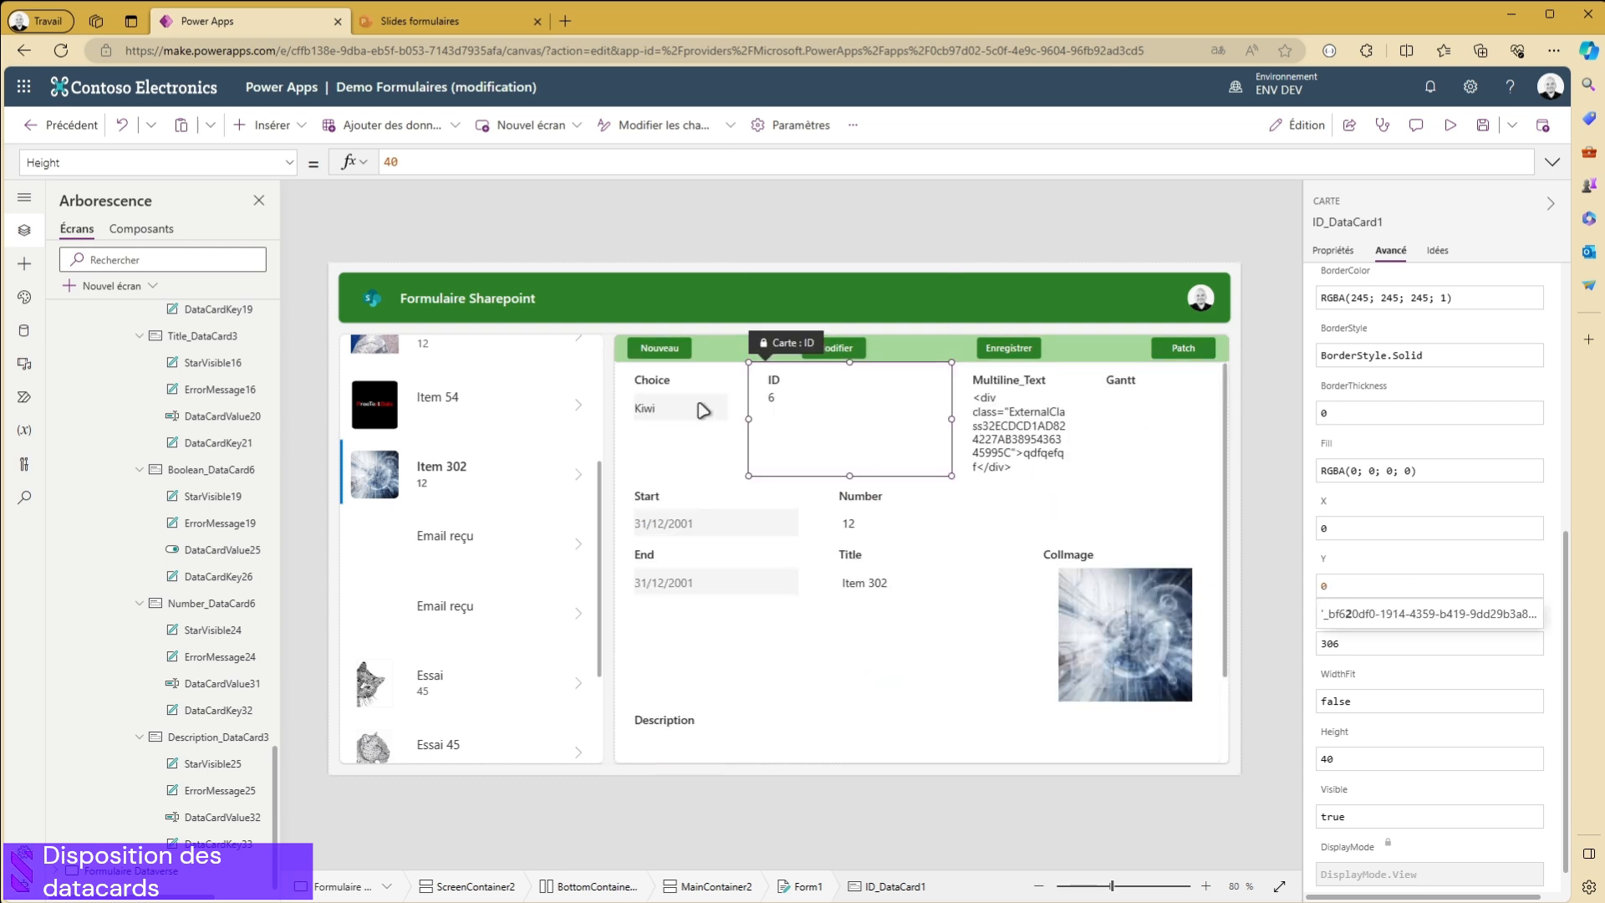
- Set the Choice data card's Y position to 1 and review the ID card's position and the form layout
click(654, 400)
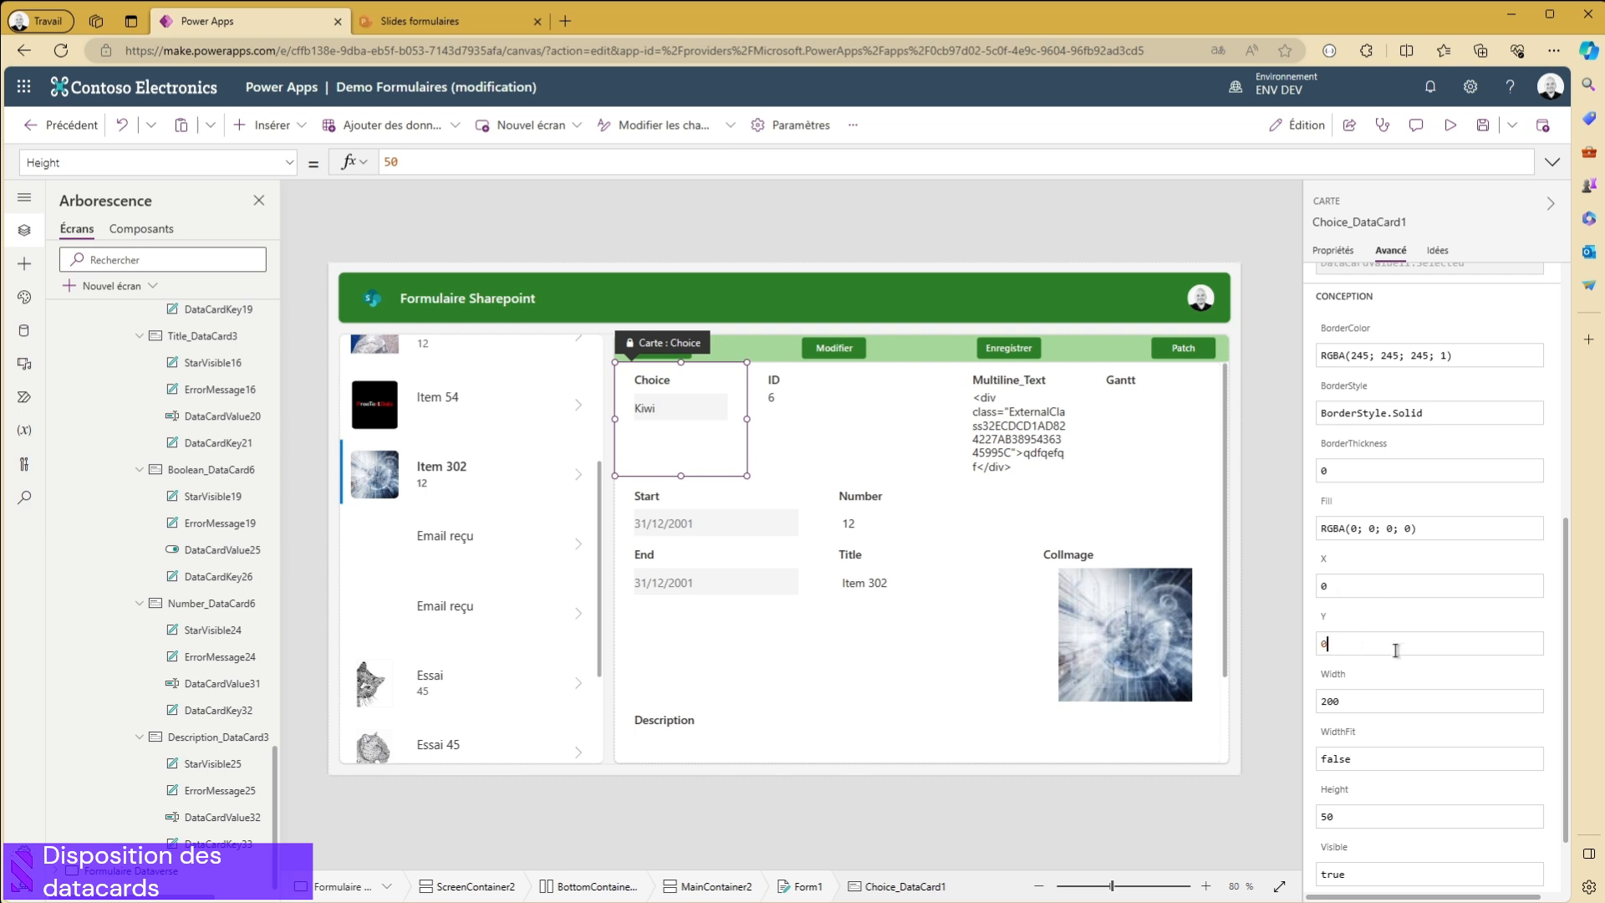
text(1)
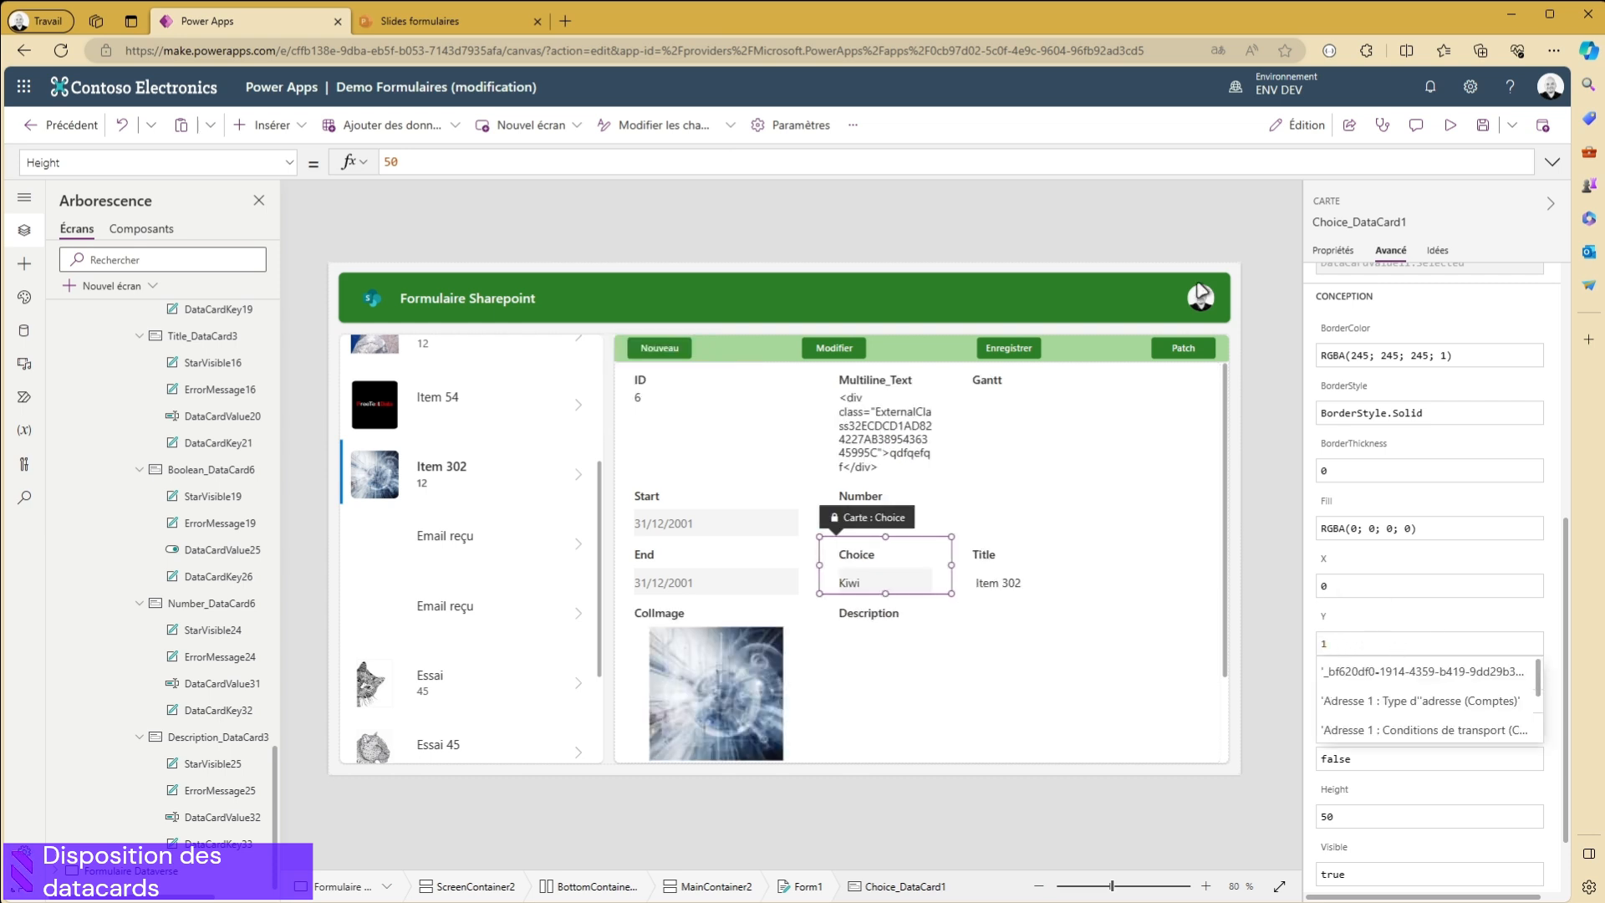
click(692, 416)
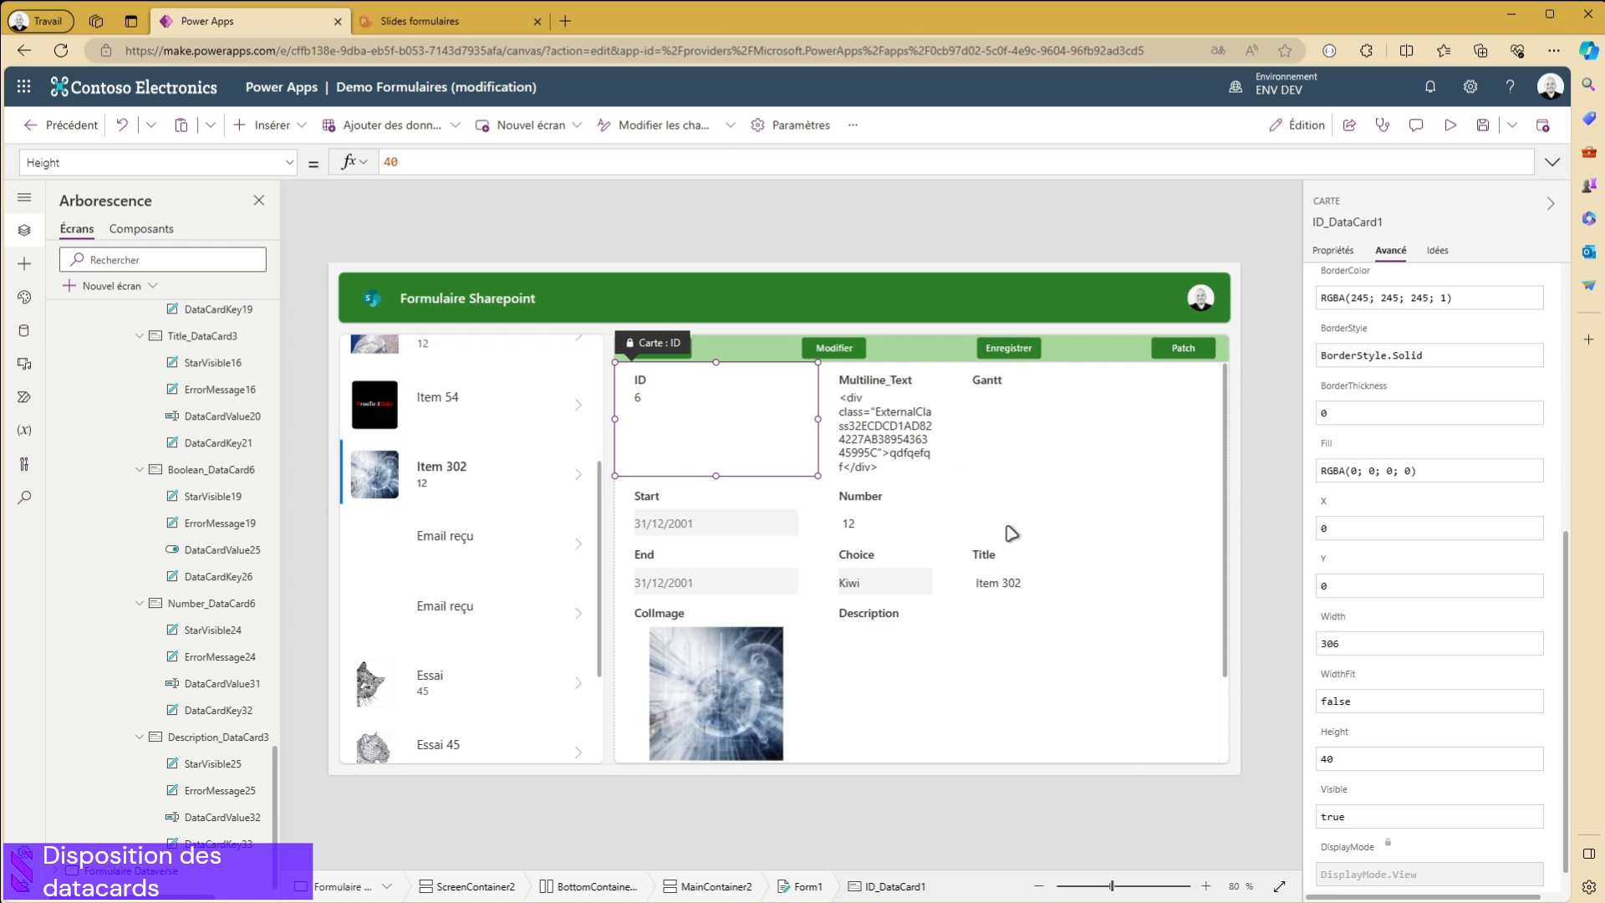
scroll(899, 466, down, 2)
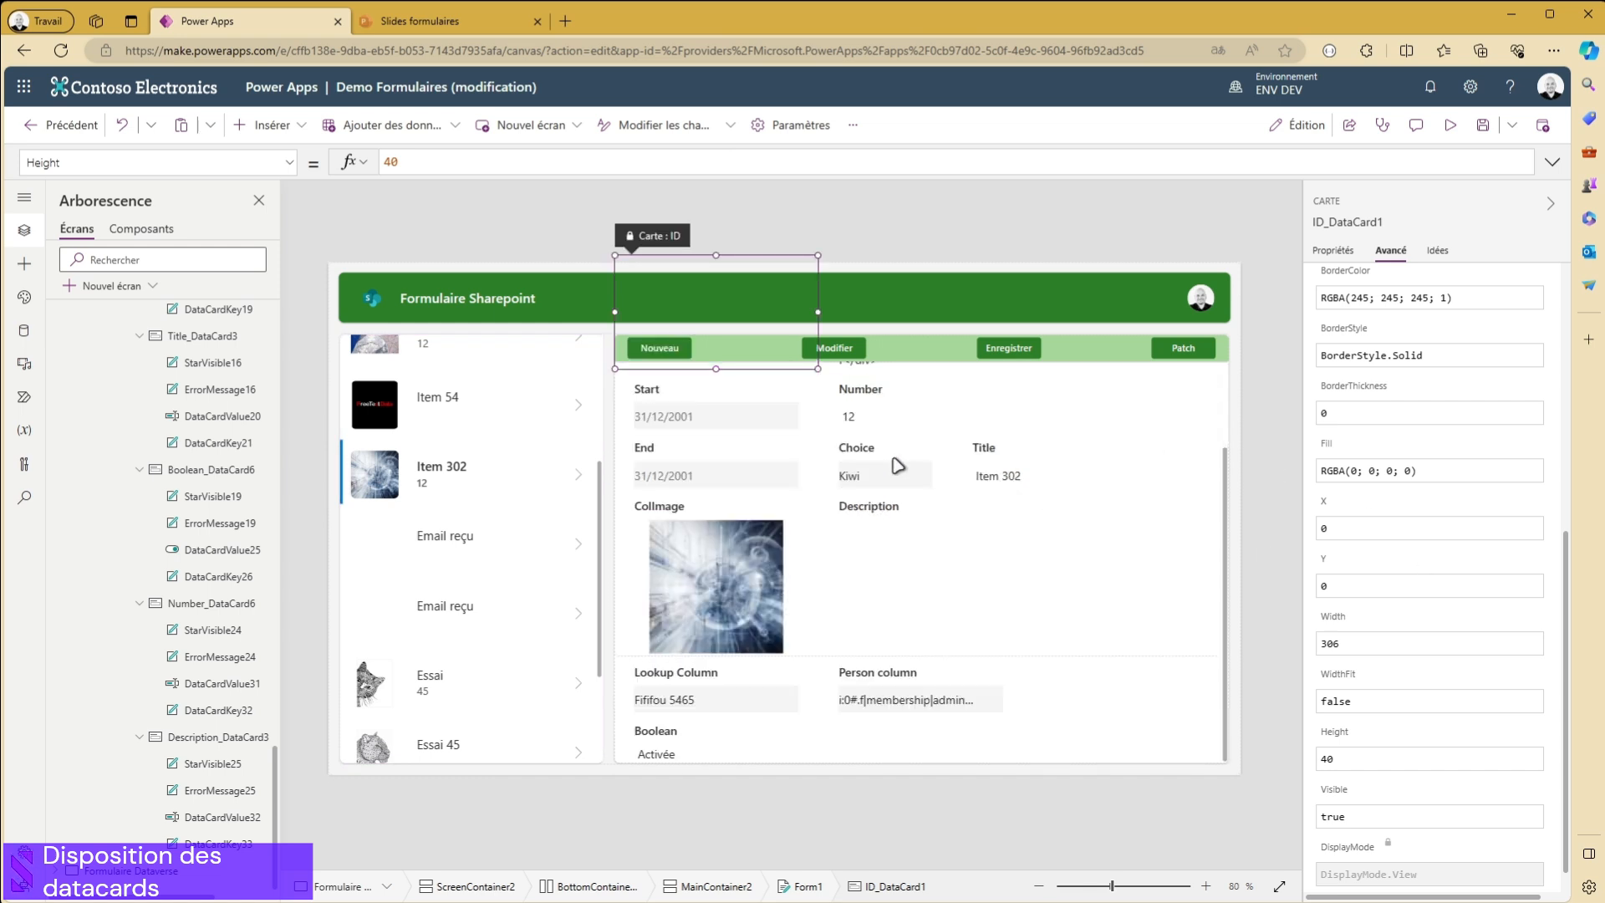
scroll(869, 525, up, 2)
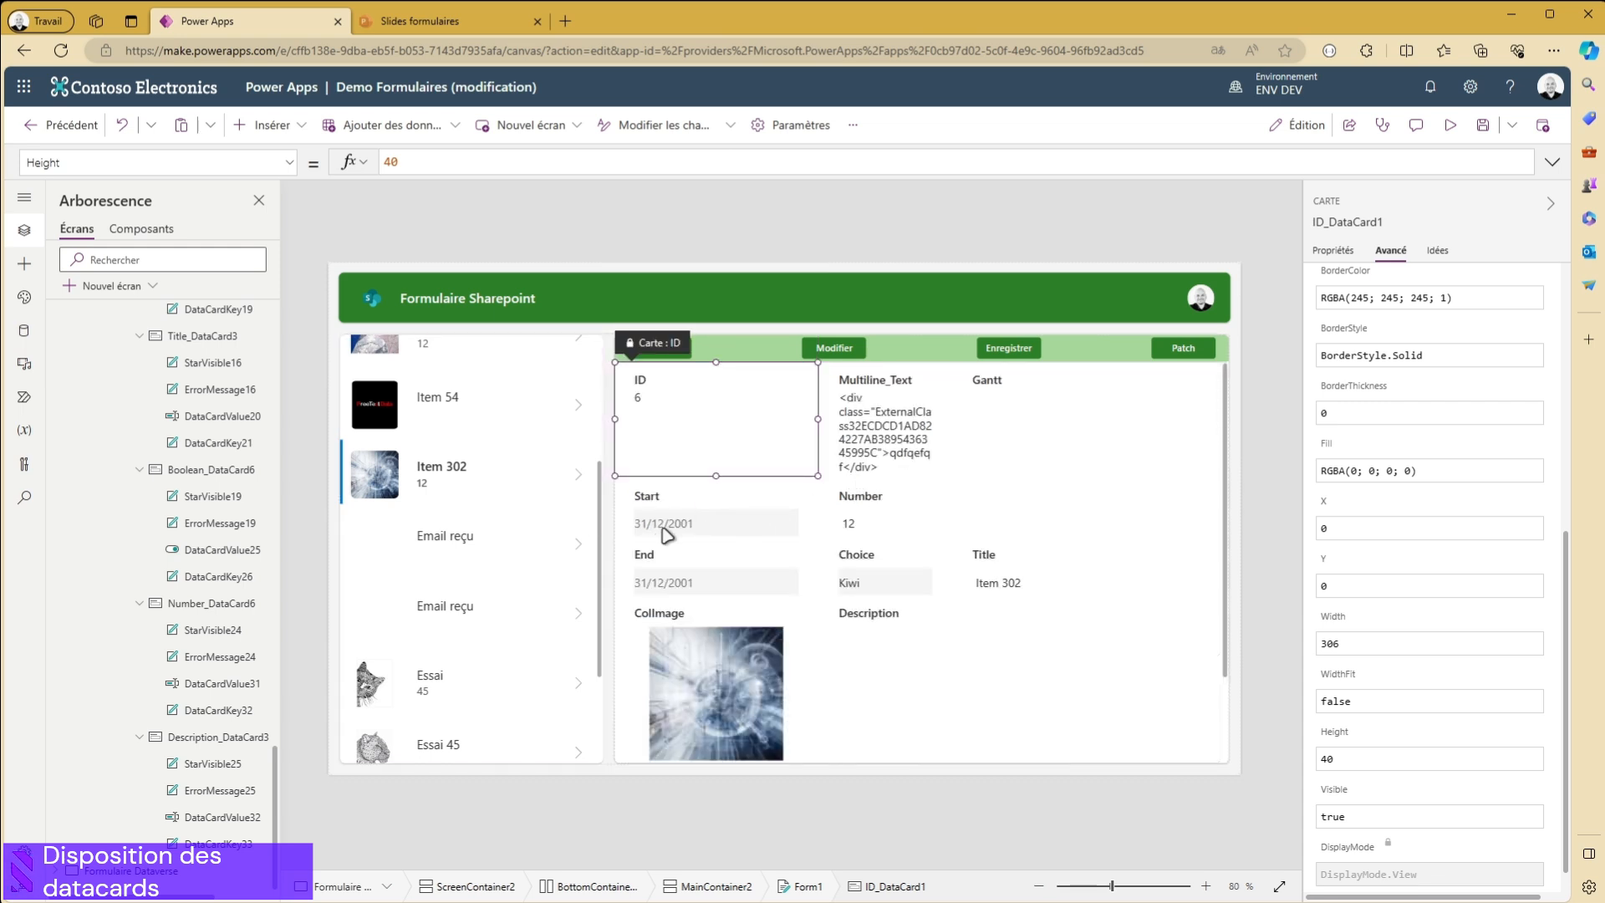
- Set the Y position of the Start and End data cards to 2 each
click(711, 513)
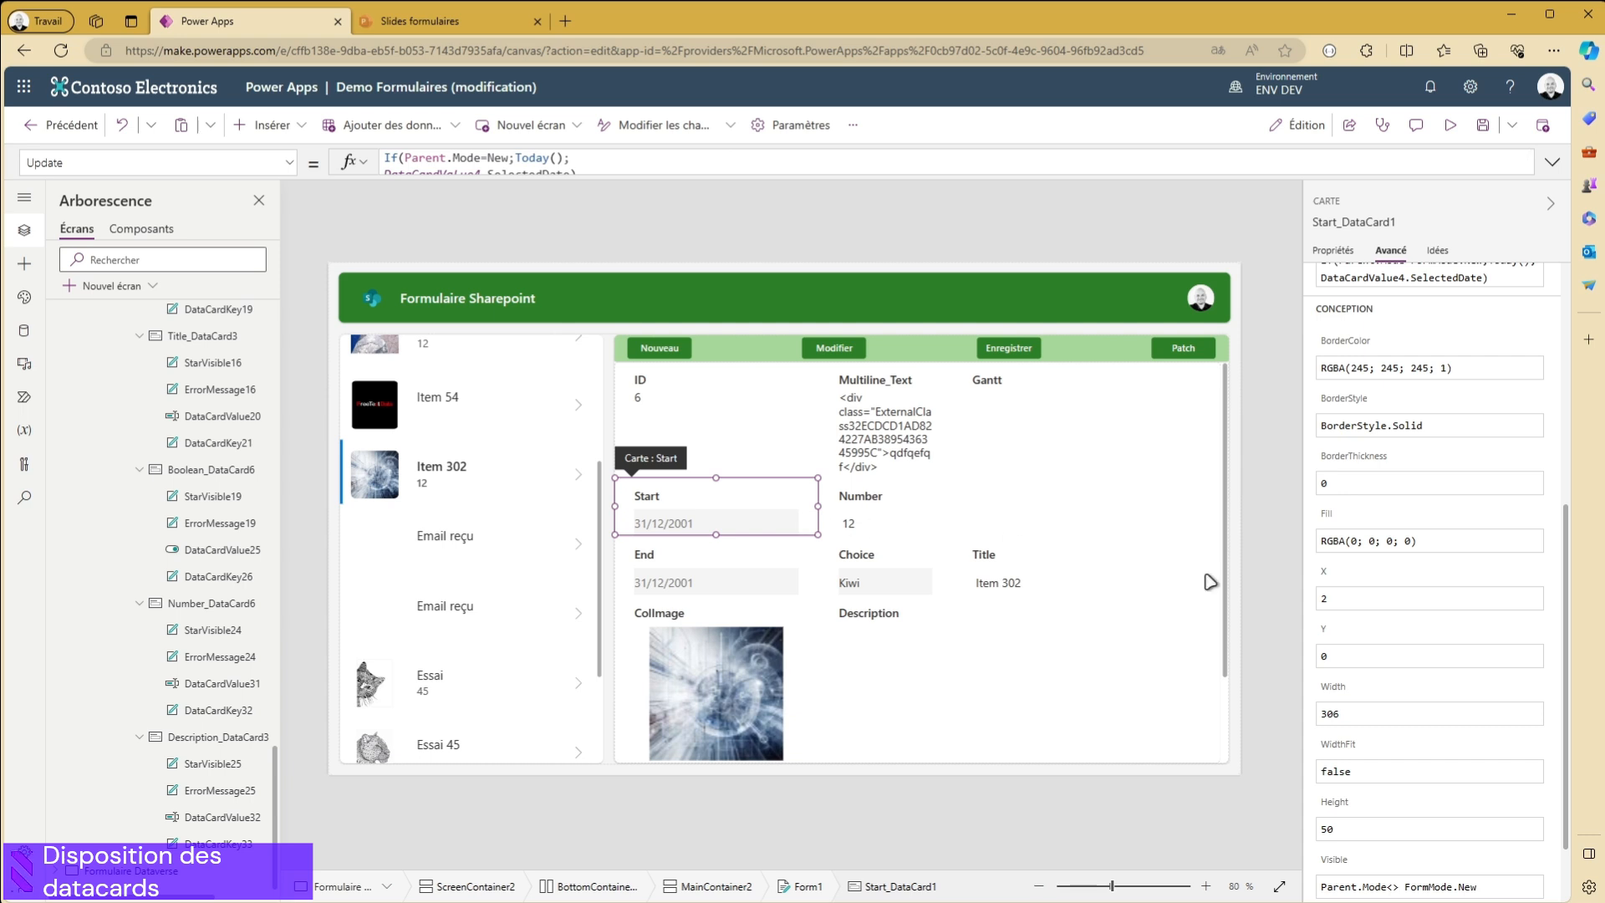
click(1353, 657)
text(2)
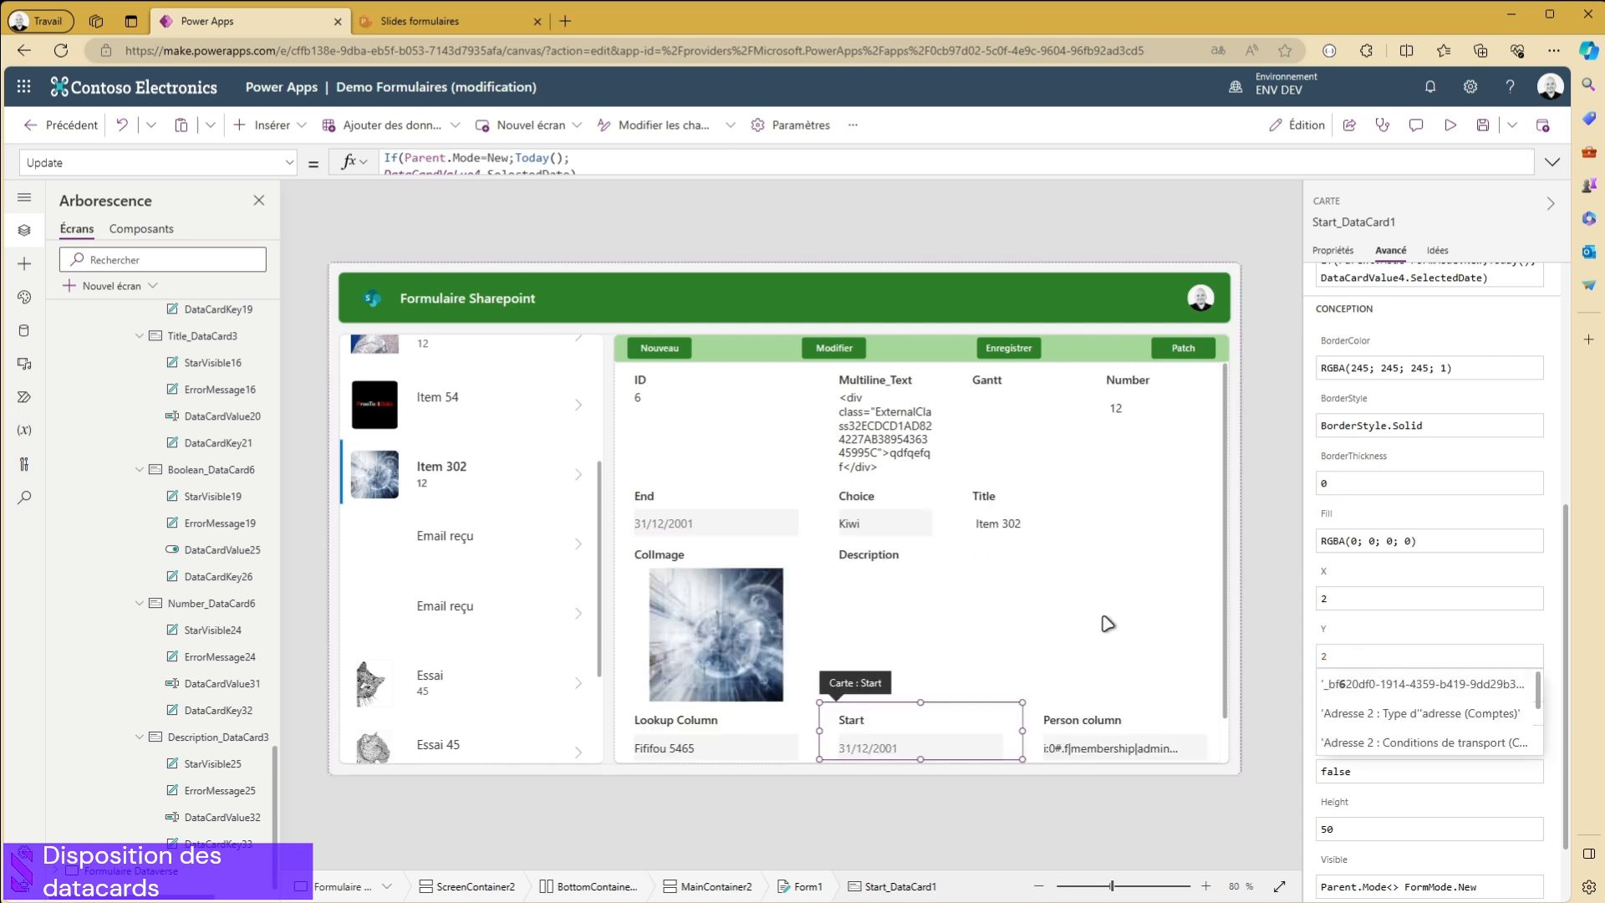
click(711, 467)
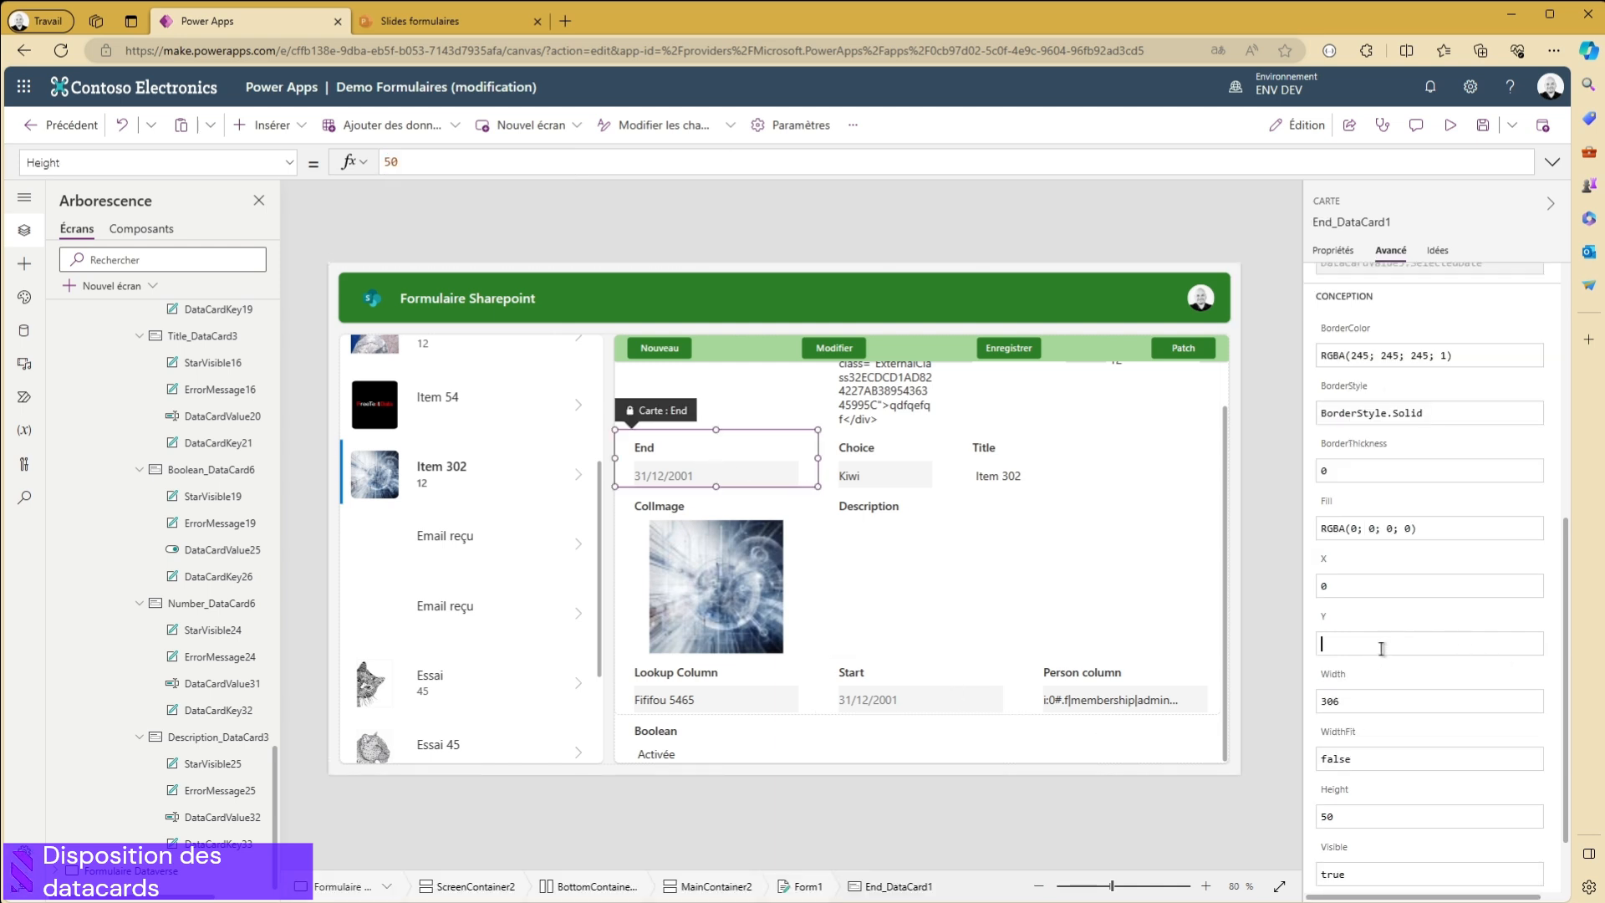
text(2)
scroll(836, 502, down, 1)
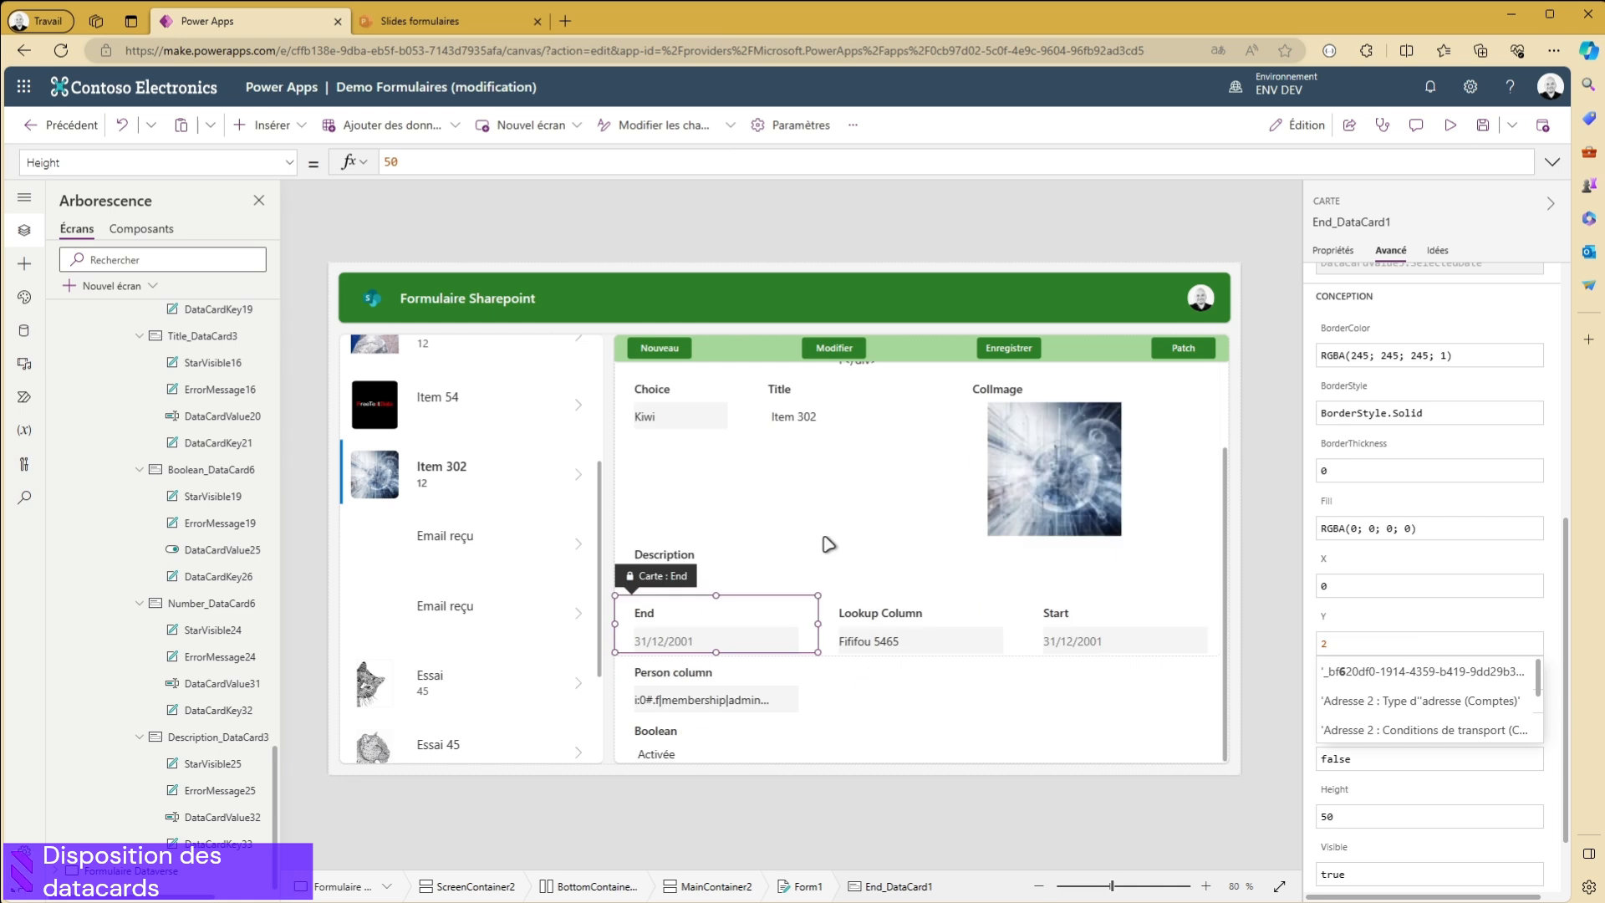
- Set the Y position of the Lookup Column and Person column data cards to 3 each
click(906, 640)
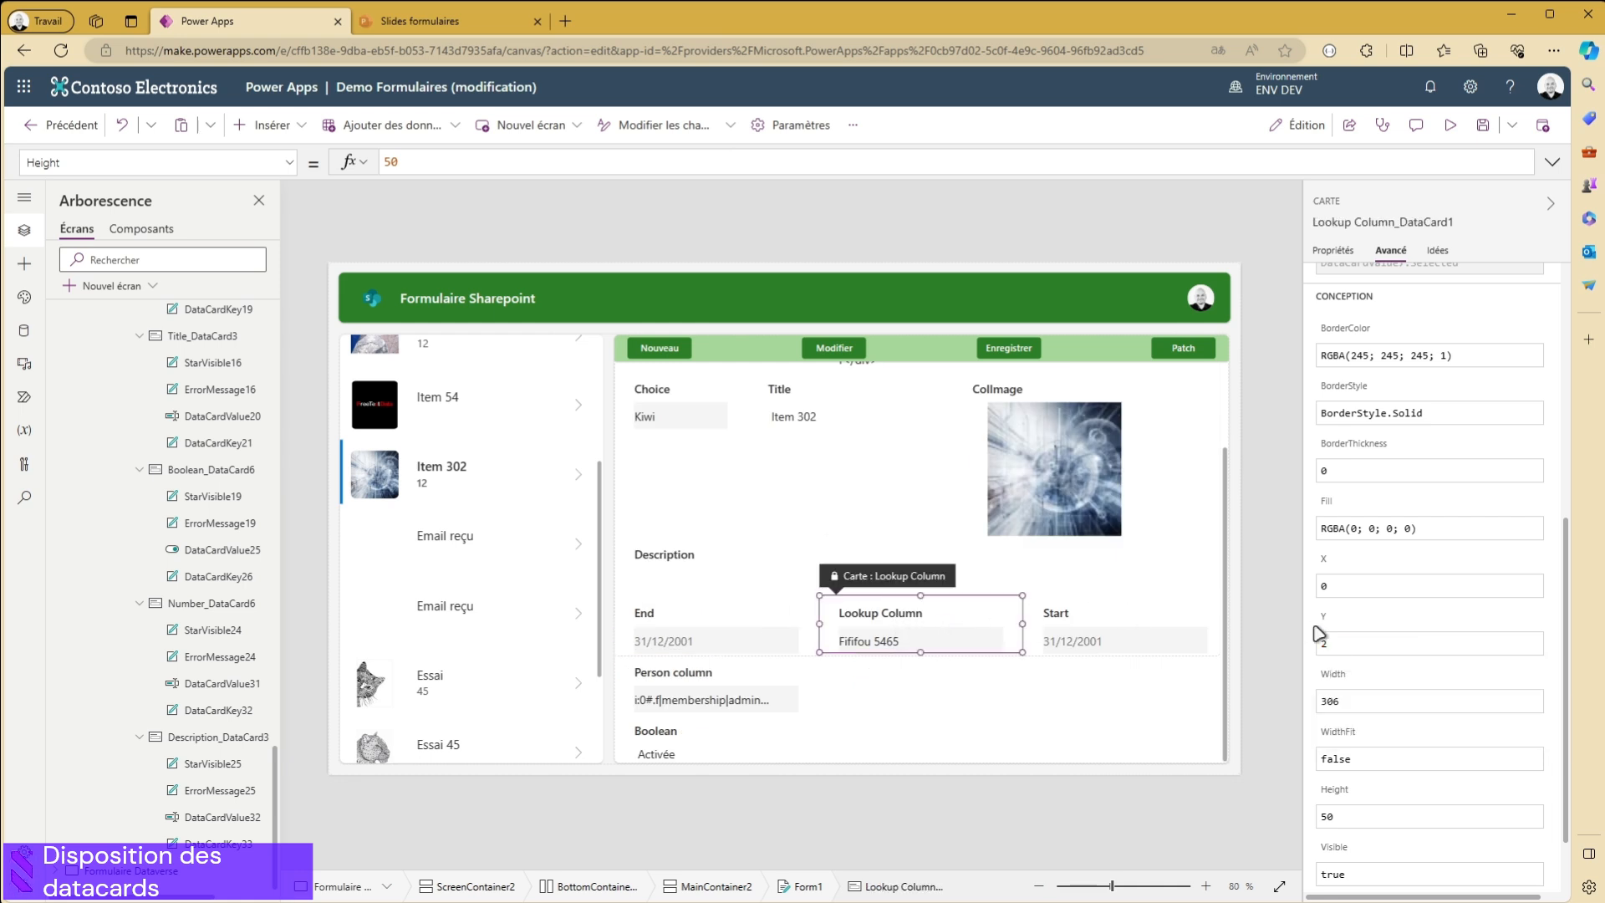
text(3)
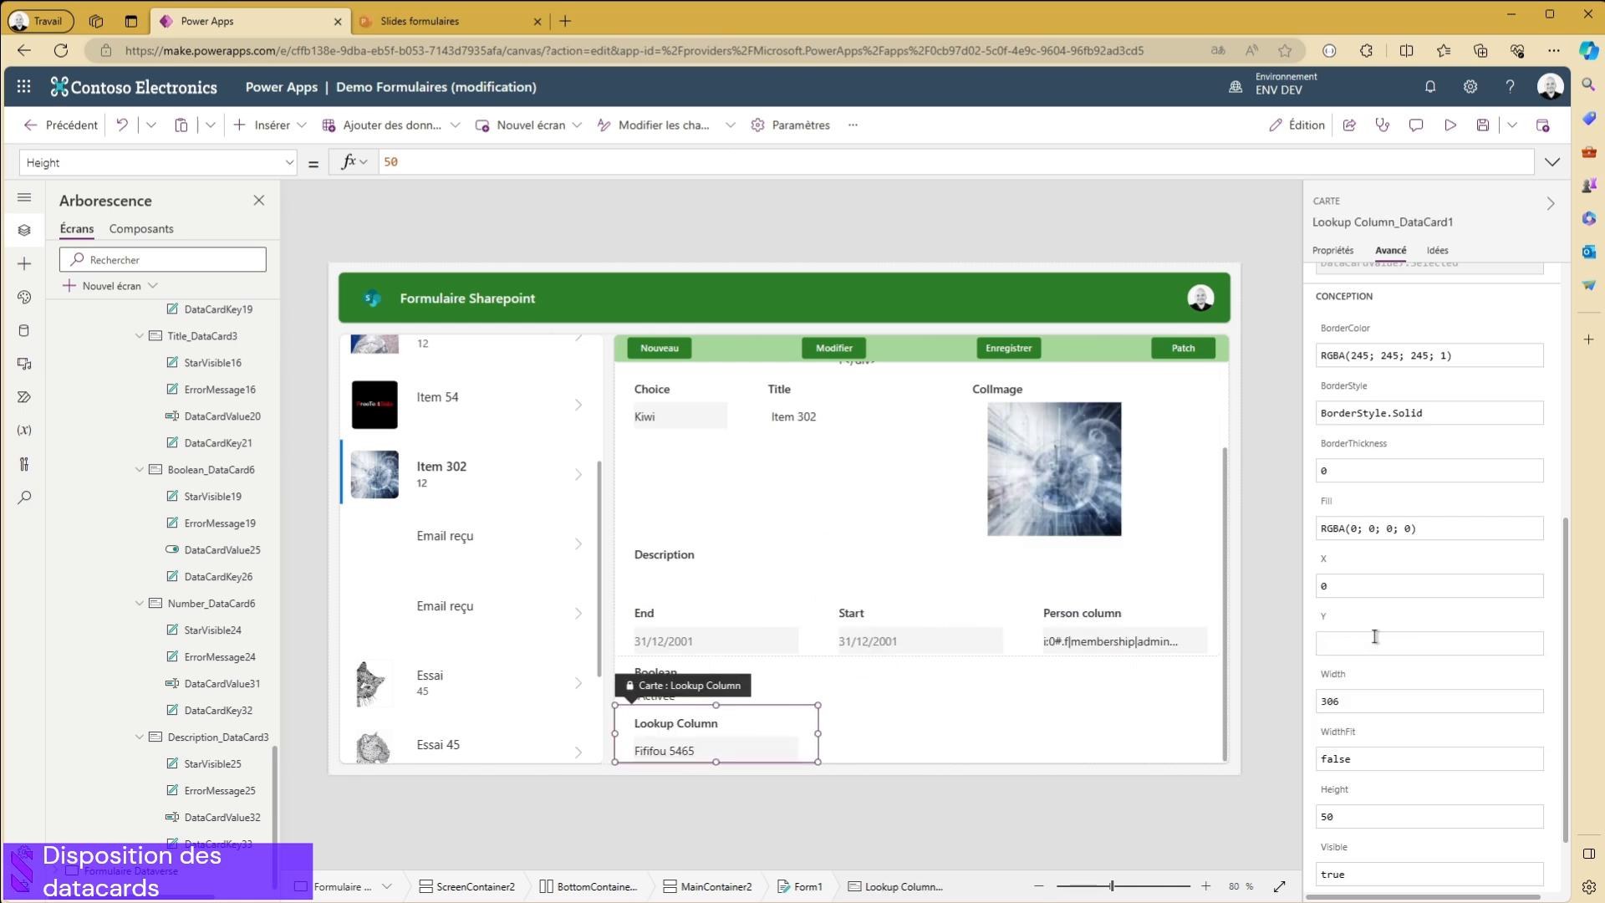
click(1121, 644)
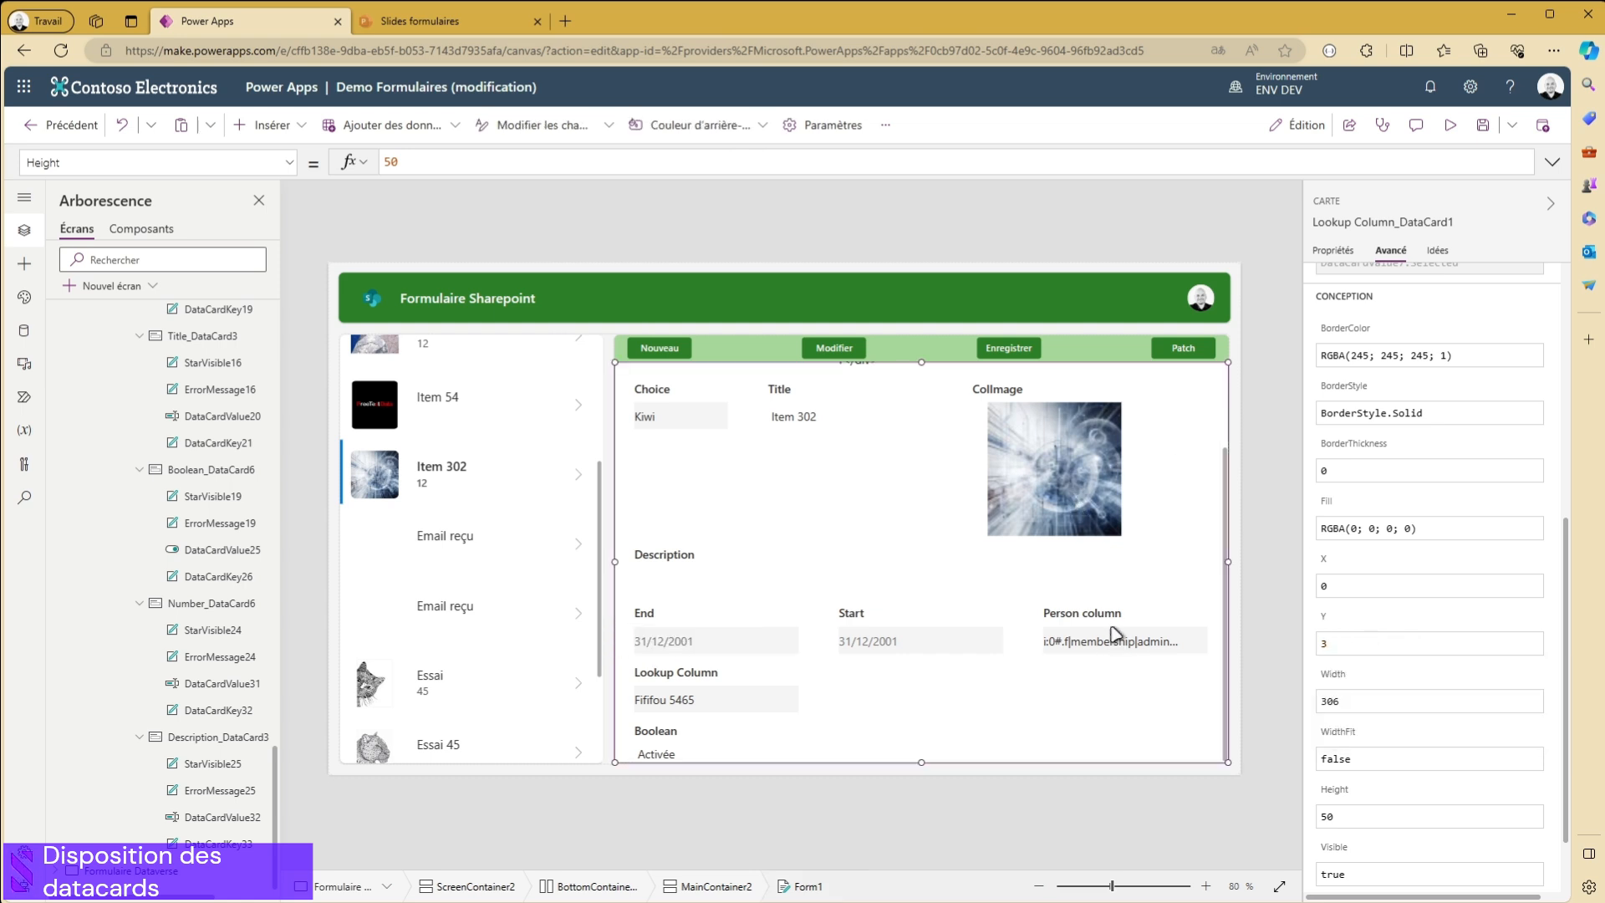
double_click(1389, 644)
key(BackSpace)
text(3)
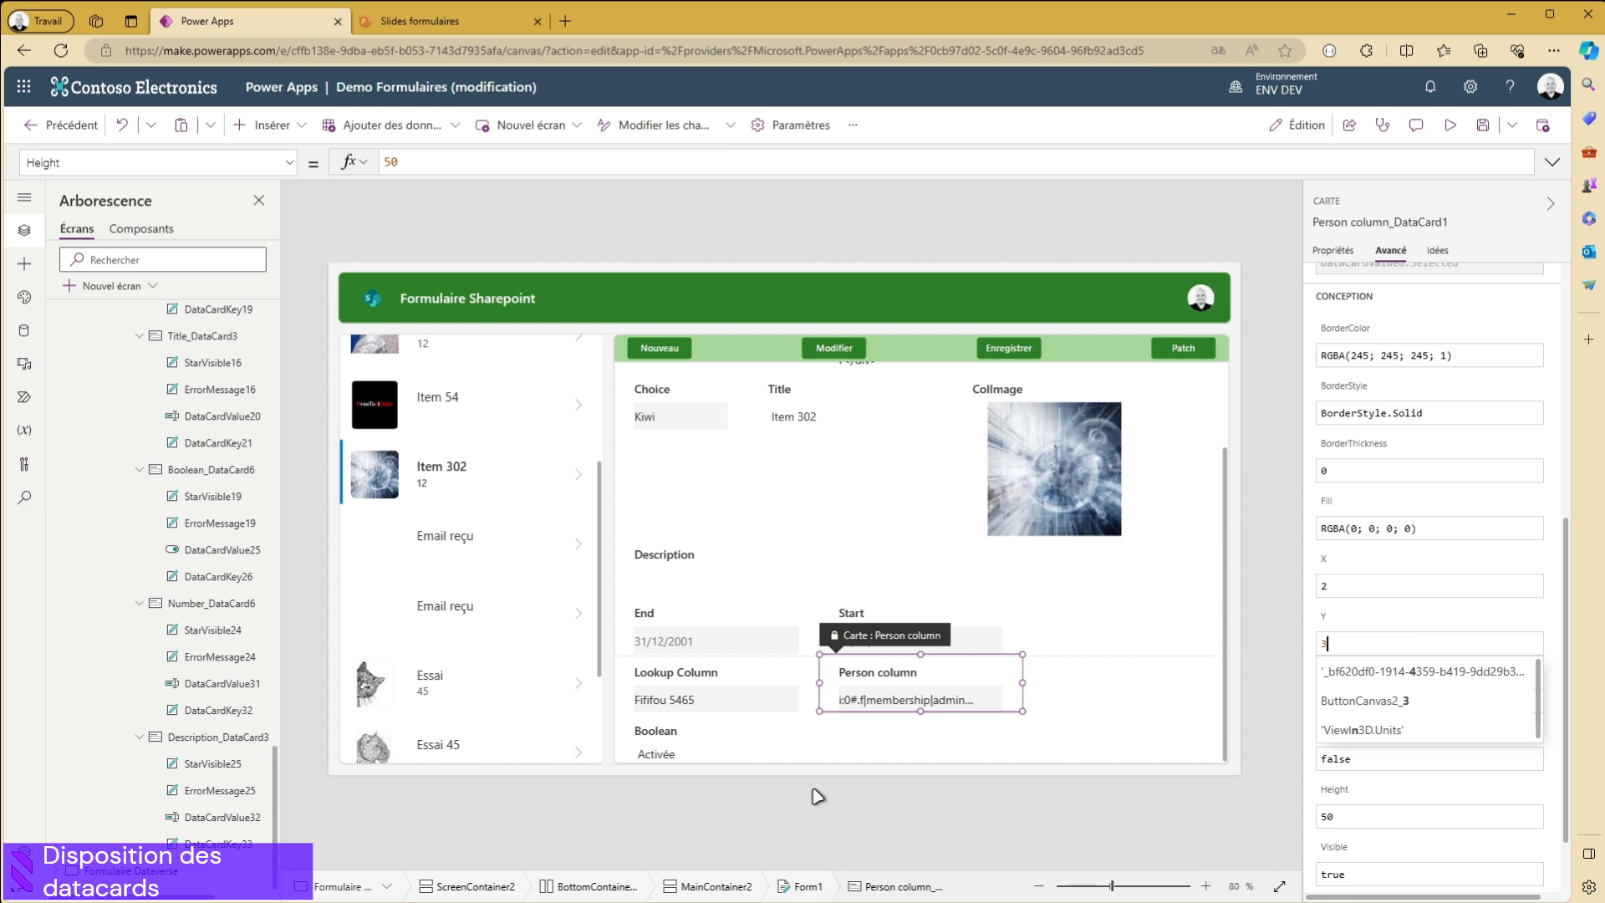
- Check the Description and End cards' positions and set the Start data card's X position to 0
click(662, 585)
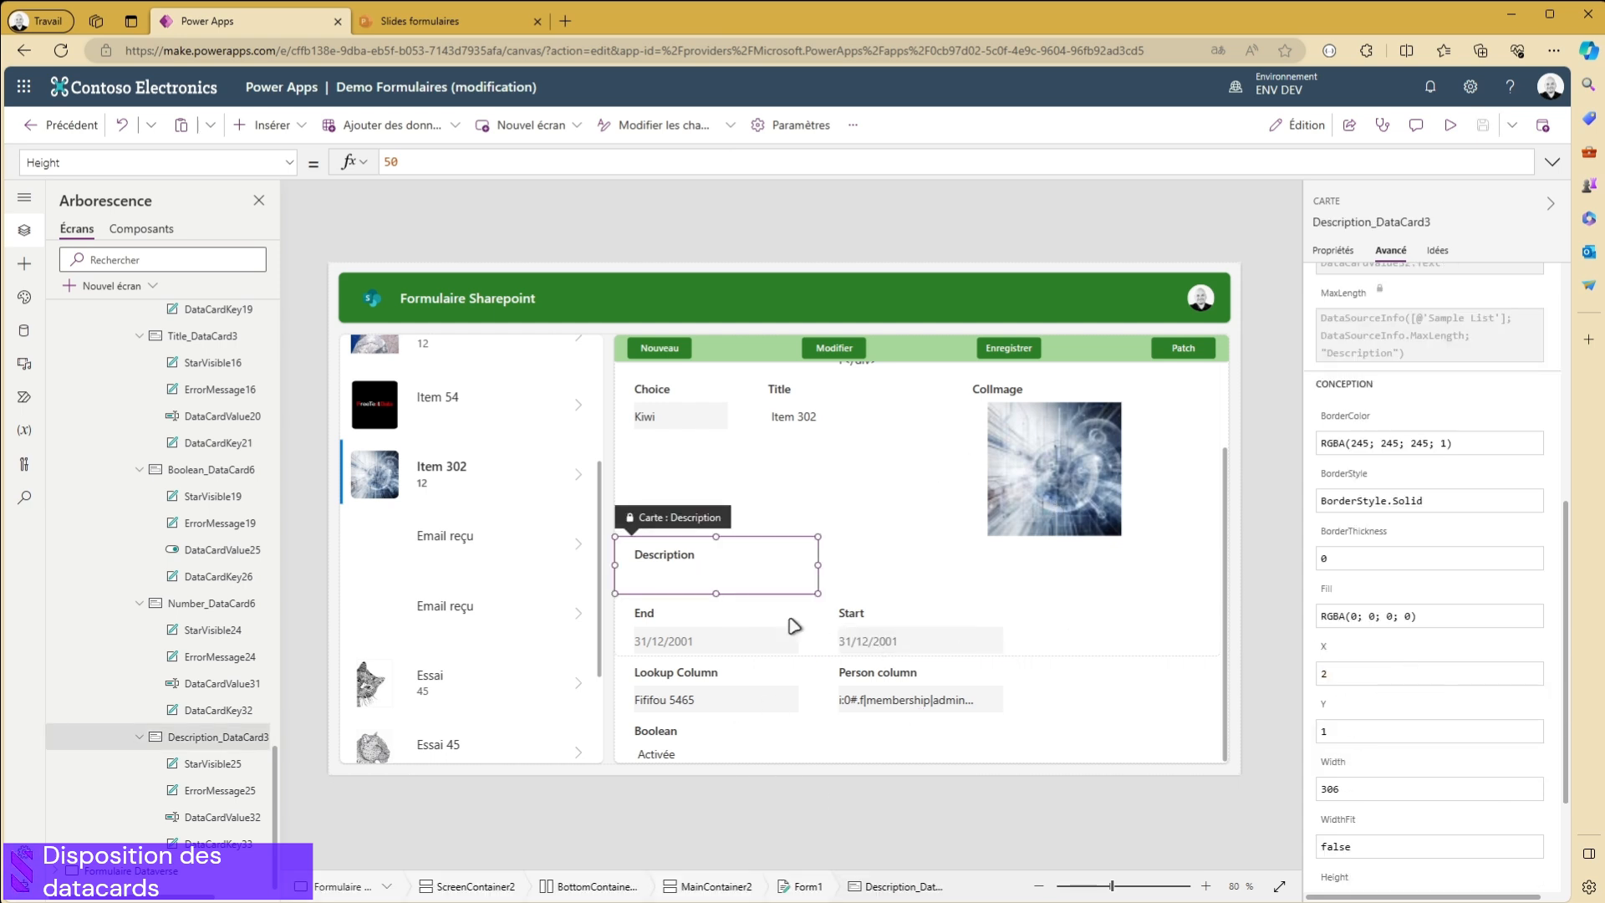
click(753, 642)
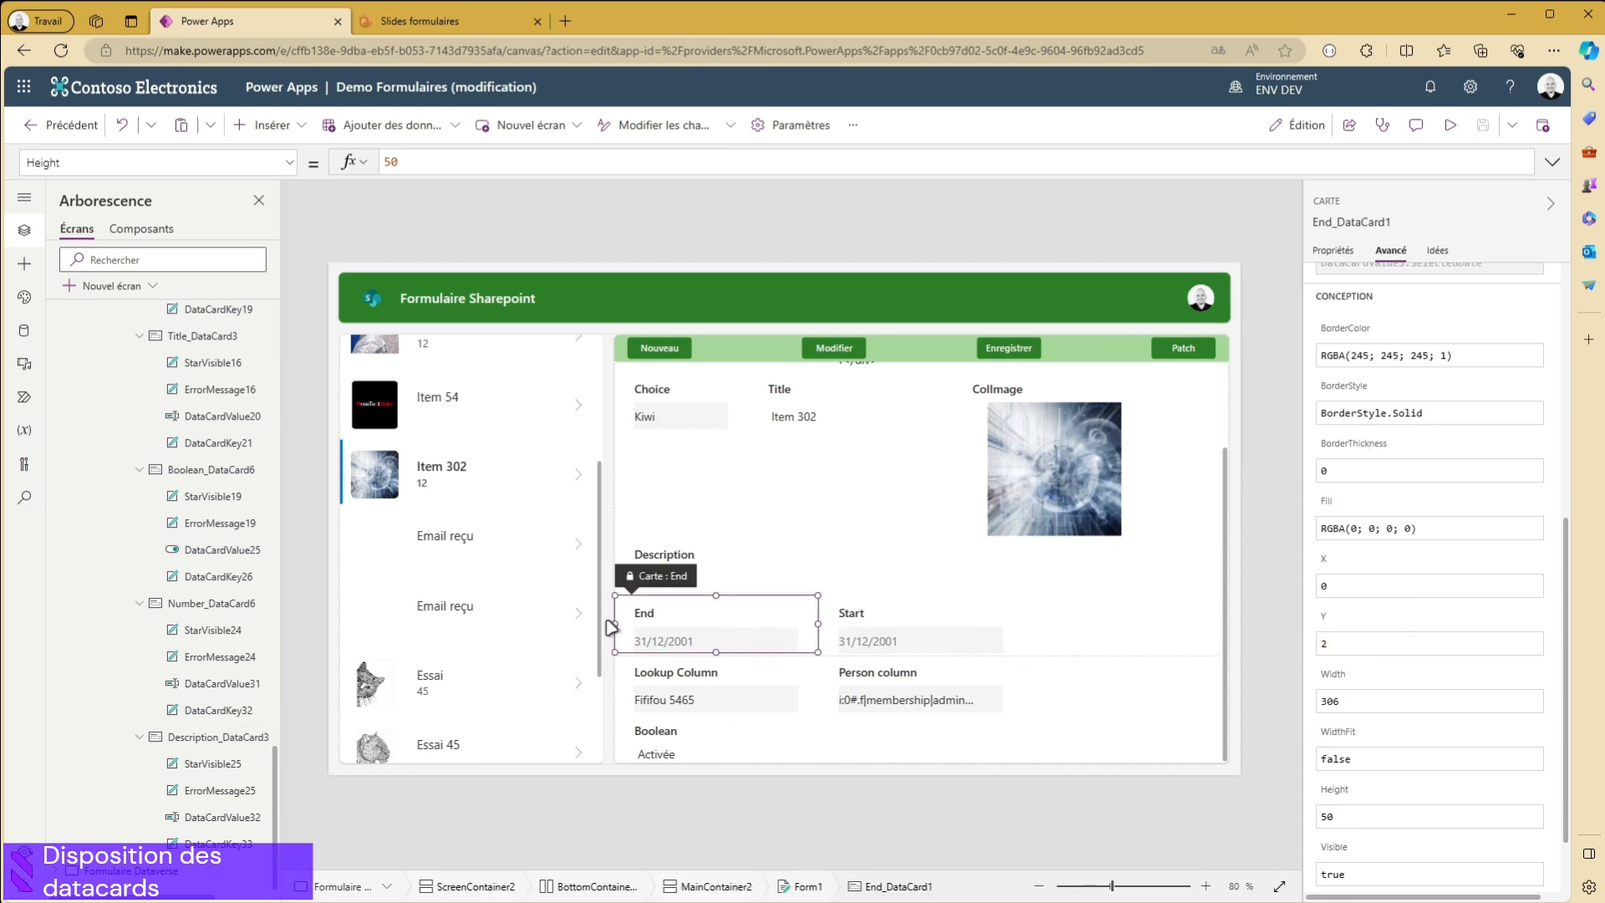
click(917, 635)
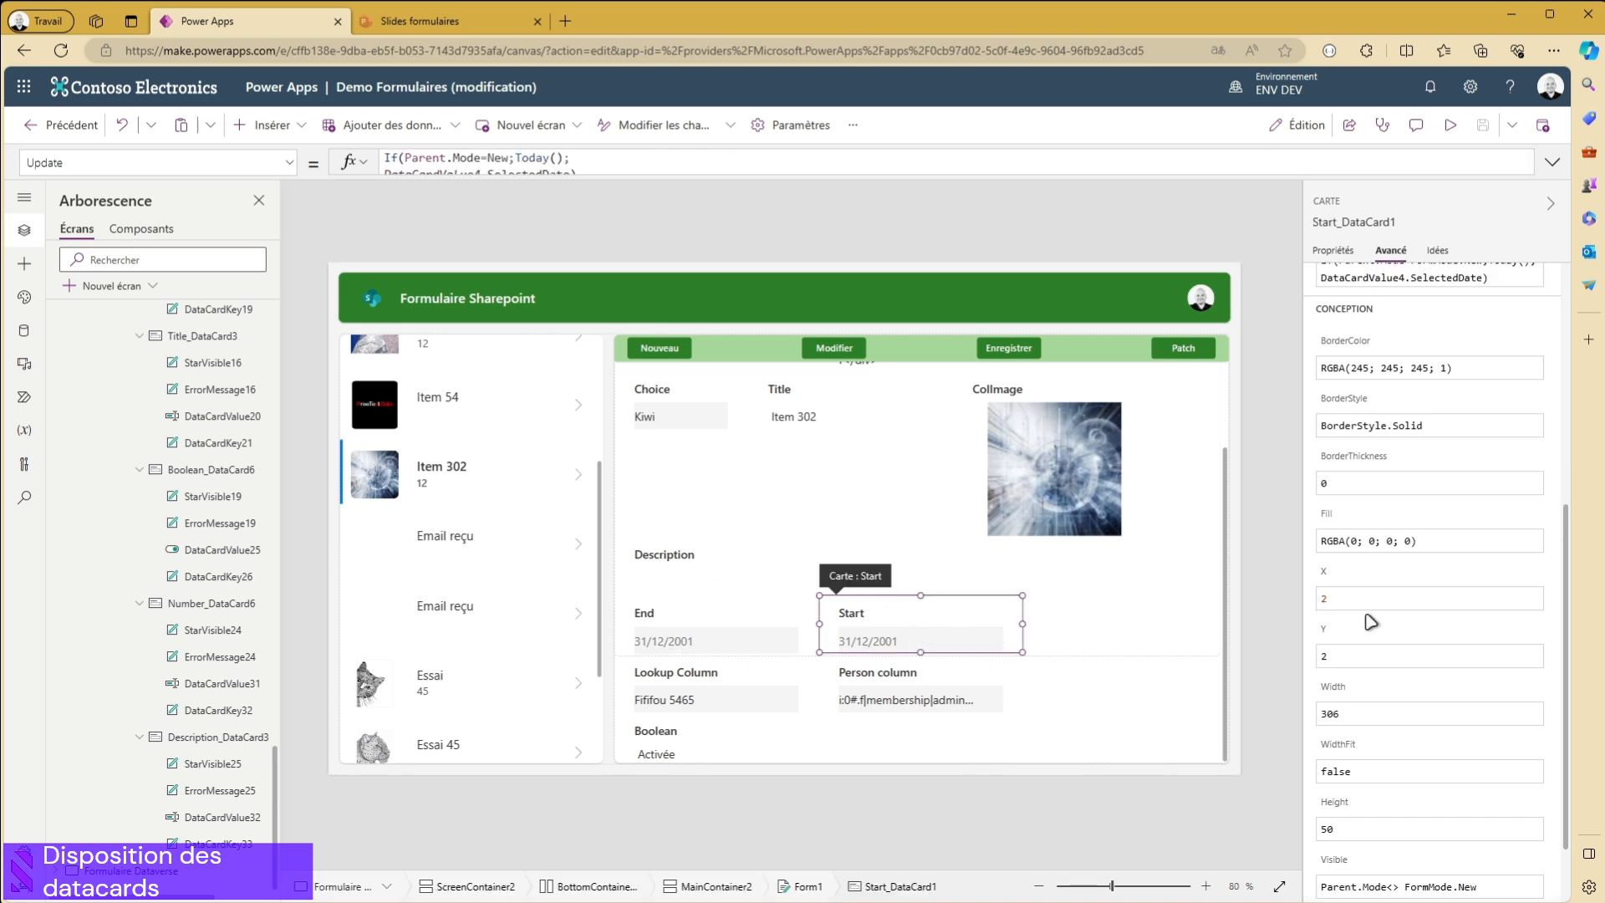
text(0)
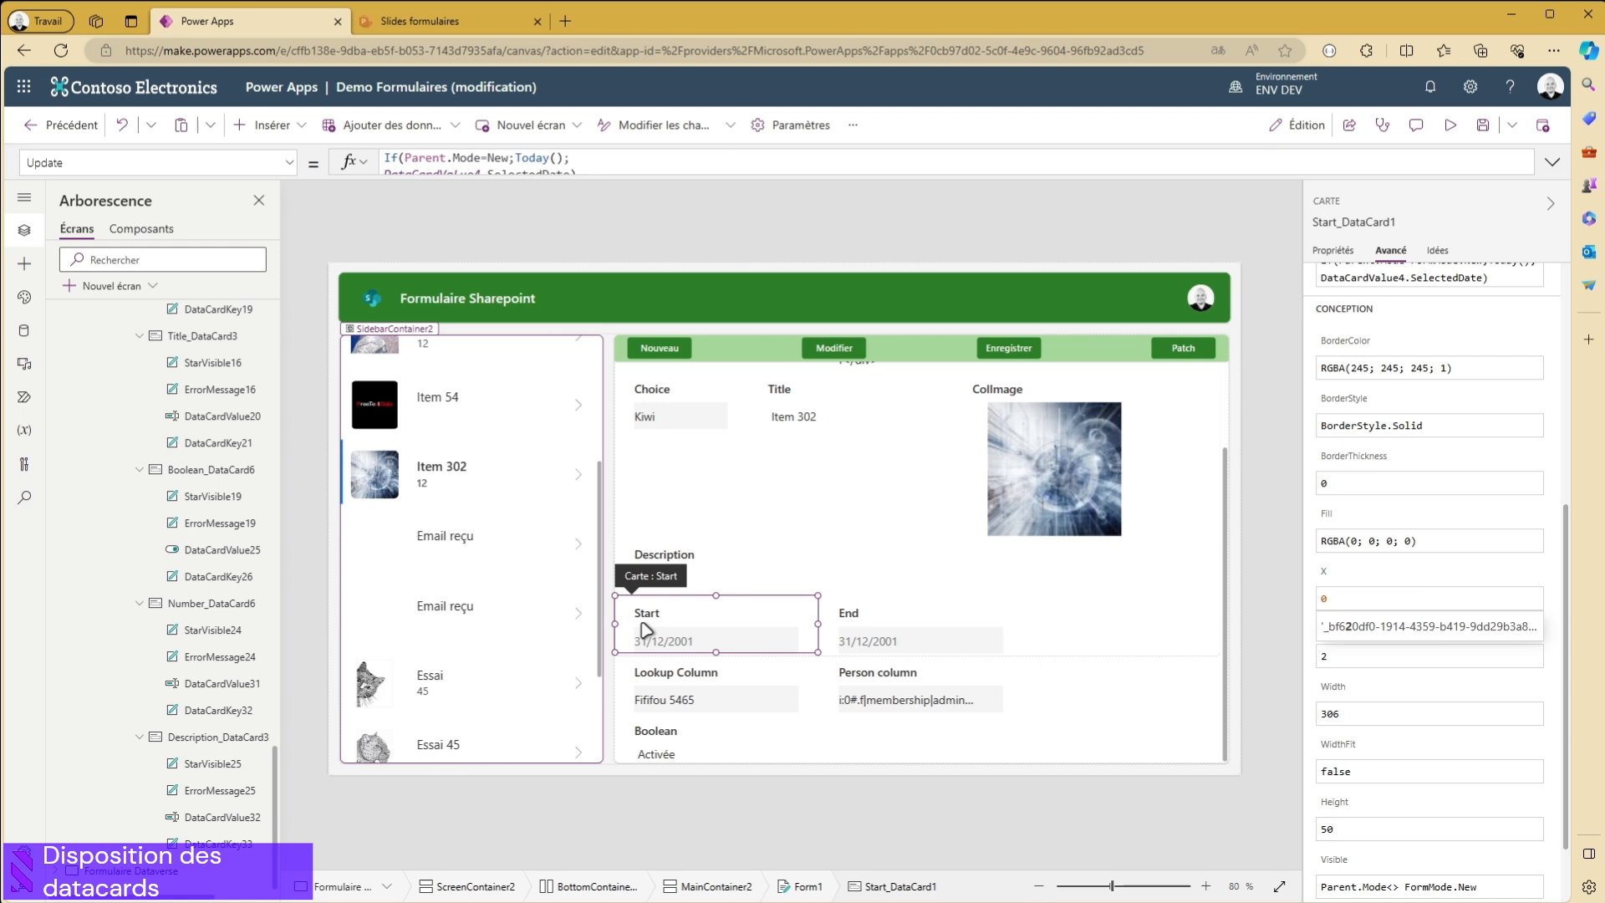
- Set the End data card's X position to 1
click(893, 642)
click(1363, 581)
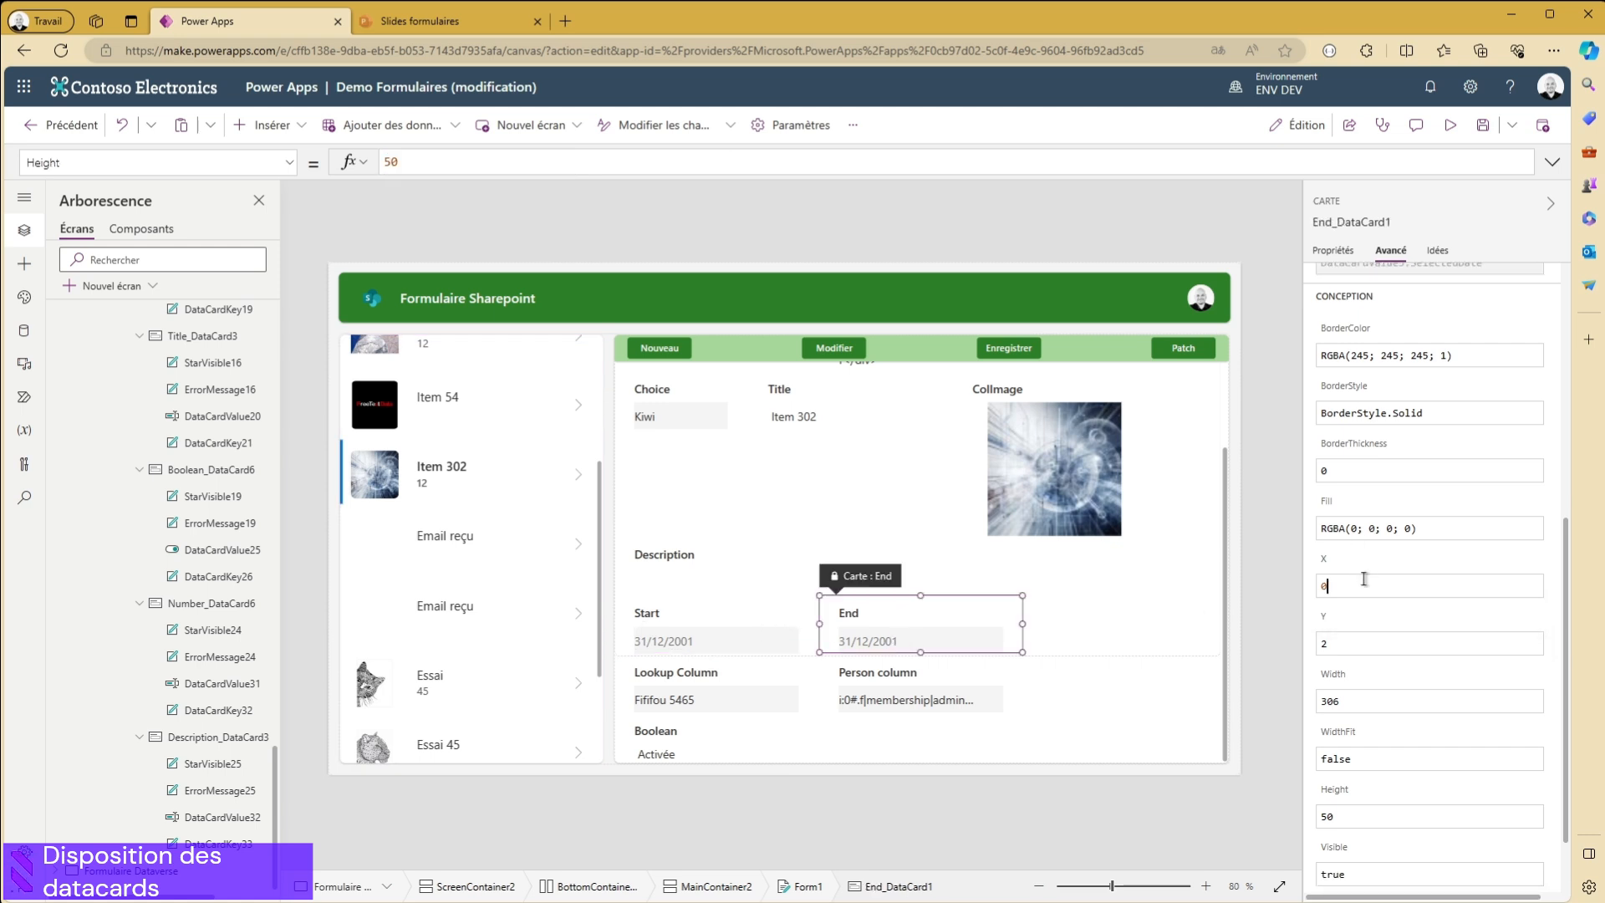
text(1)
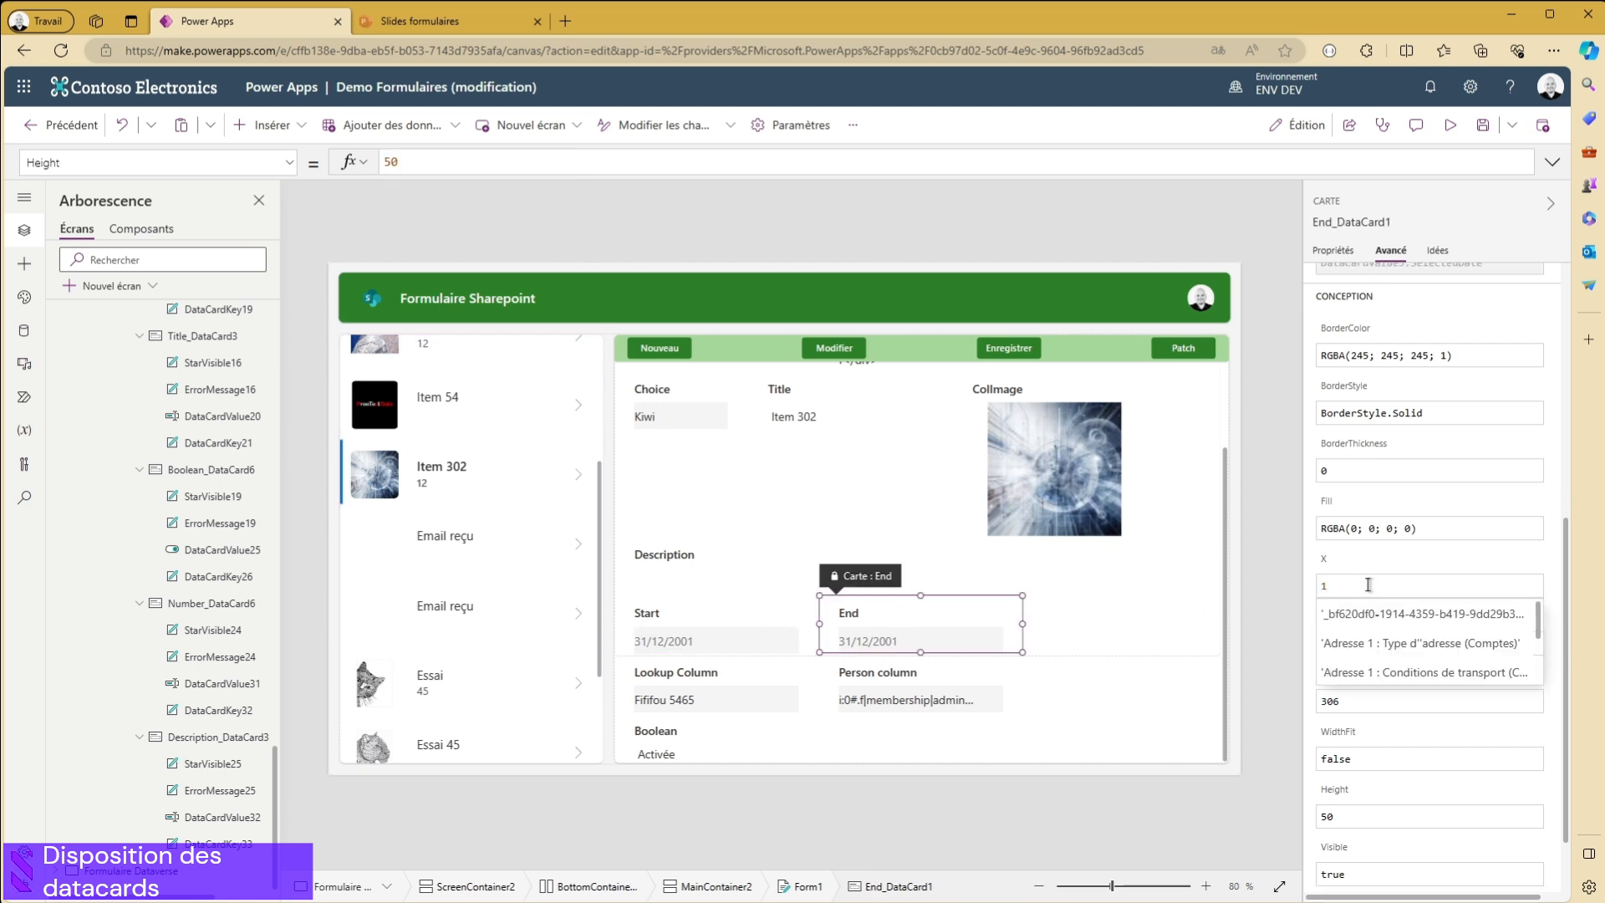
- Set the Boolean data card's Y position to 3 and check the positions of the Lookup Column and Person column cards
click(698, 701)
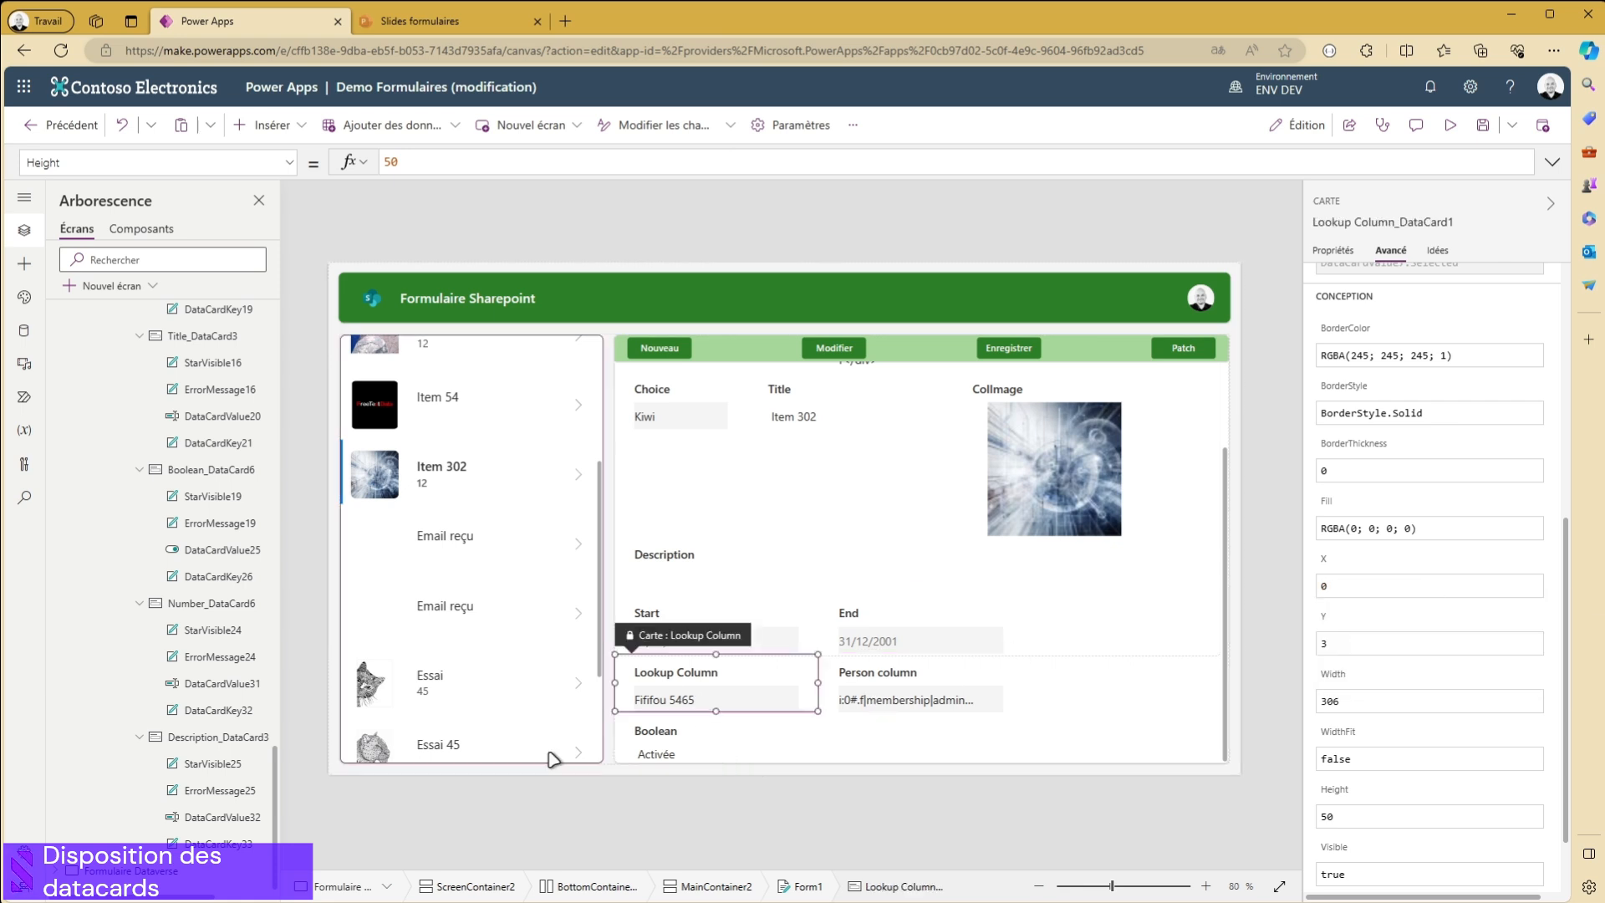
click(674, 757)
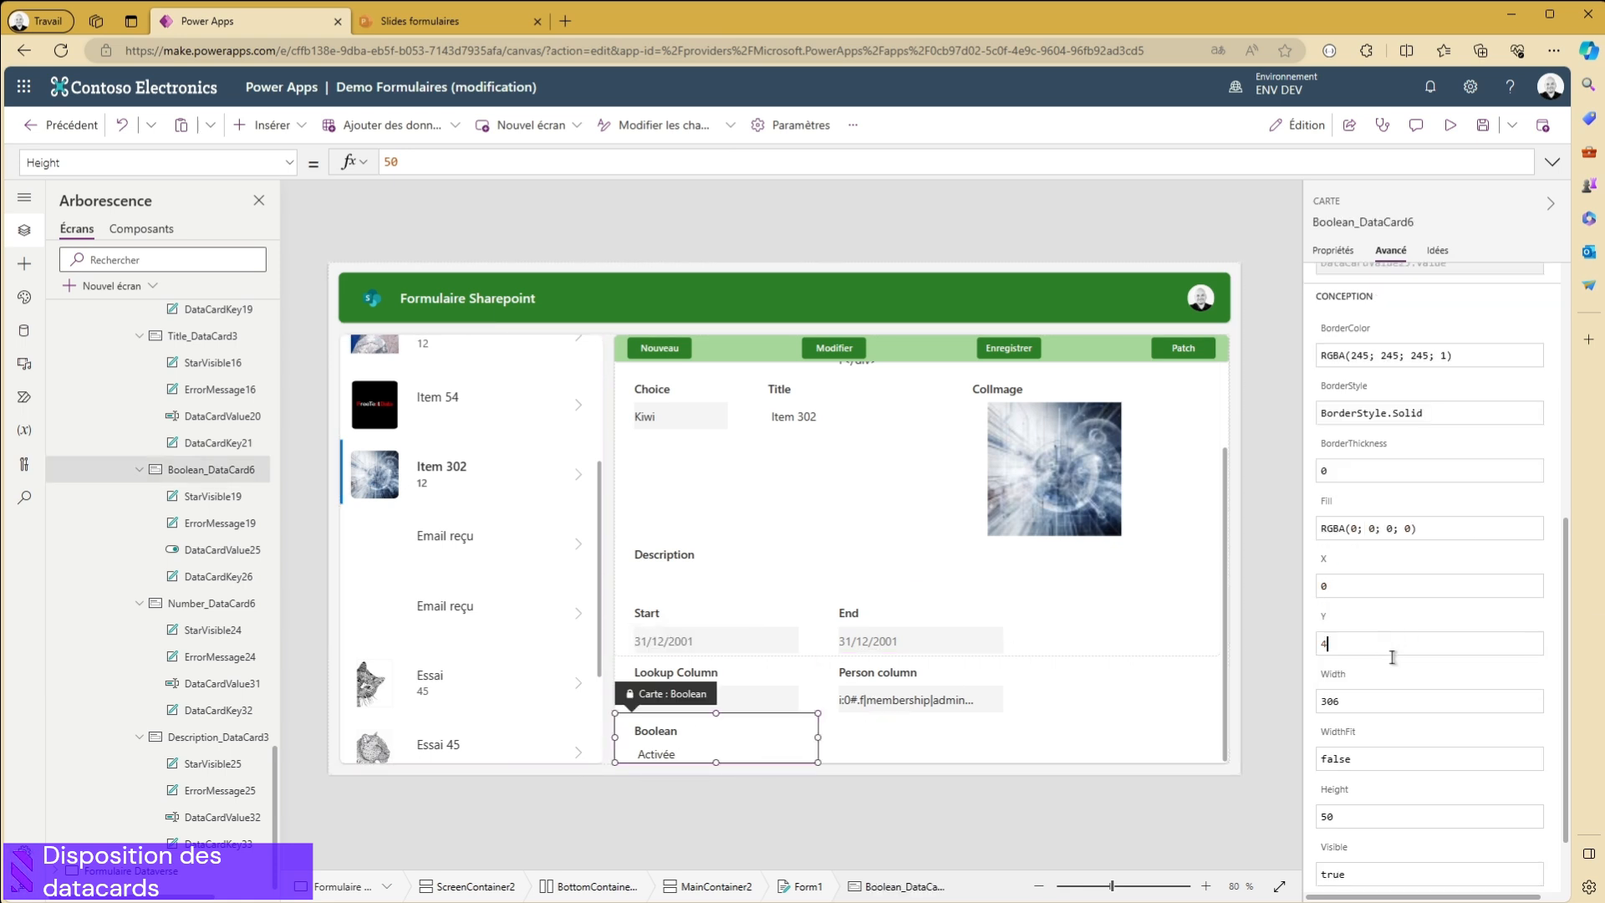
text(3)
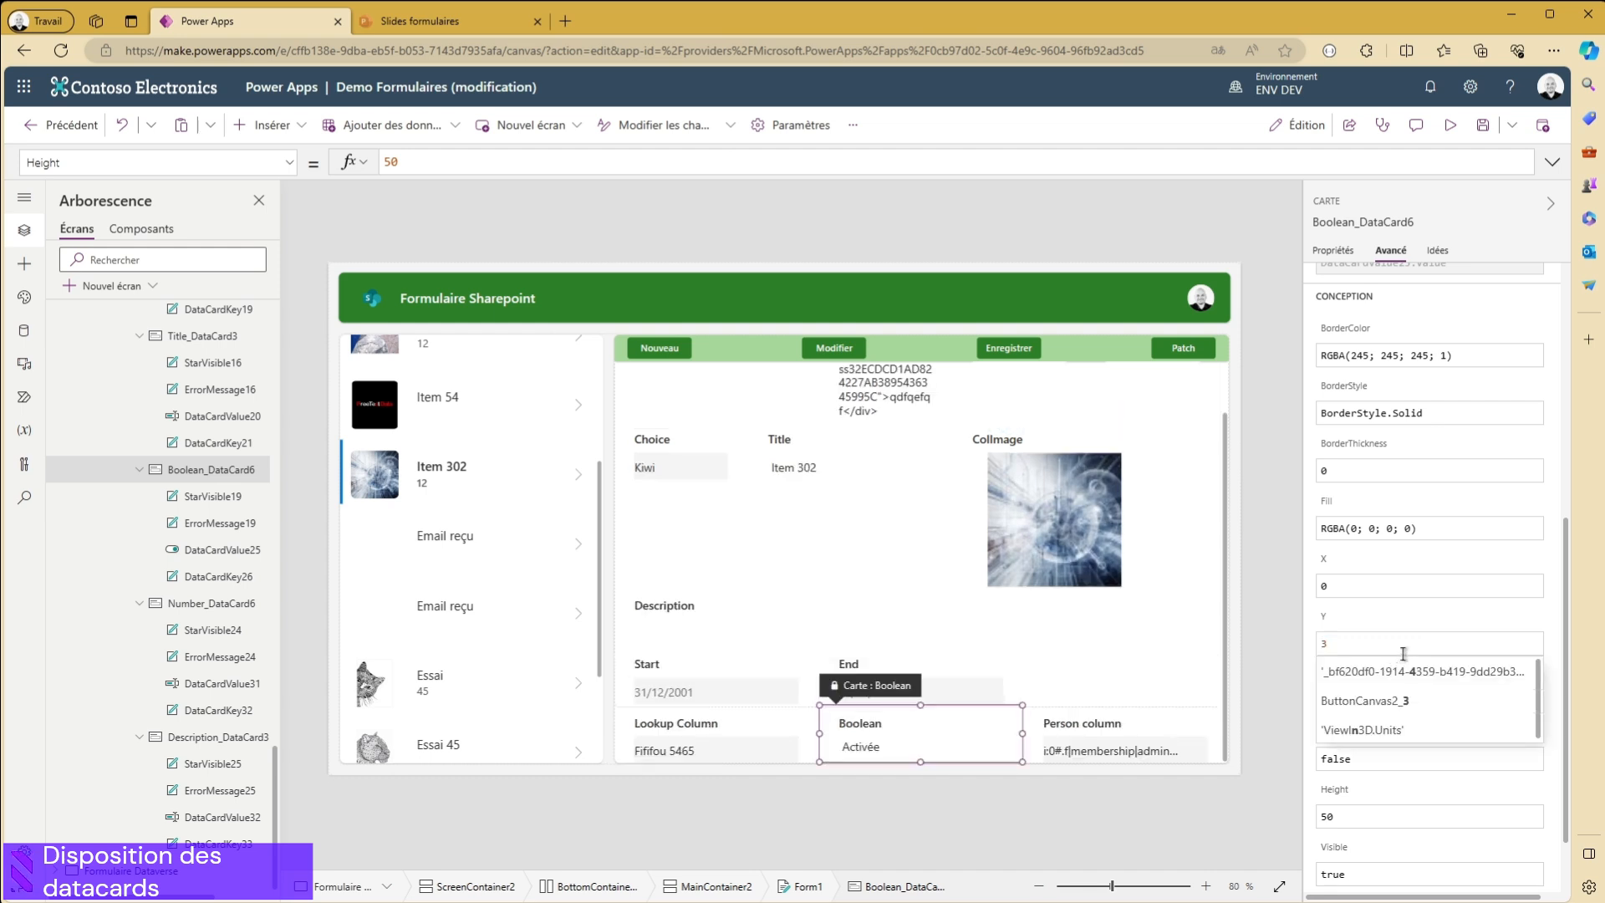
click(1108, 750)
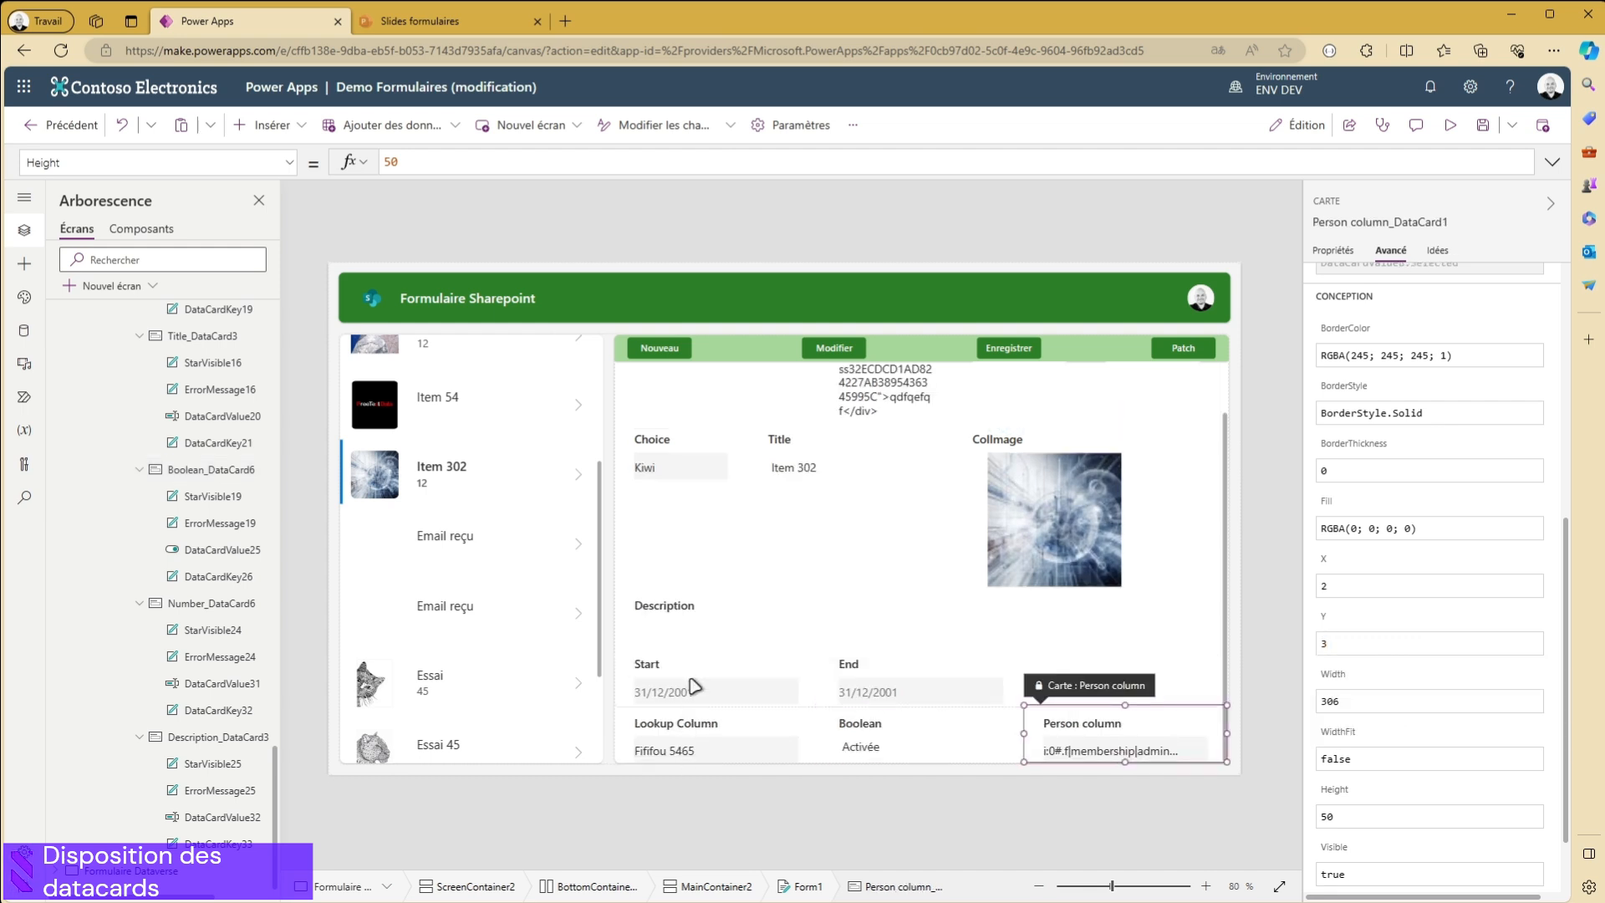
- Review the form's layout properties and the sizes of the ID, Multiline_Text, Gantt and Number data cards
click(1112, 676)
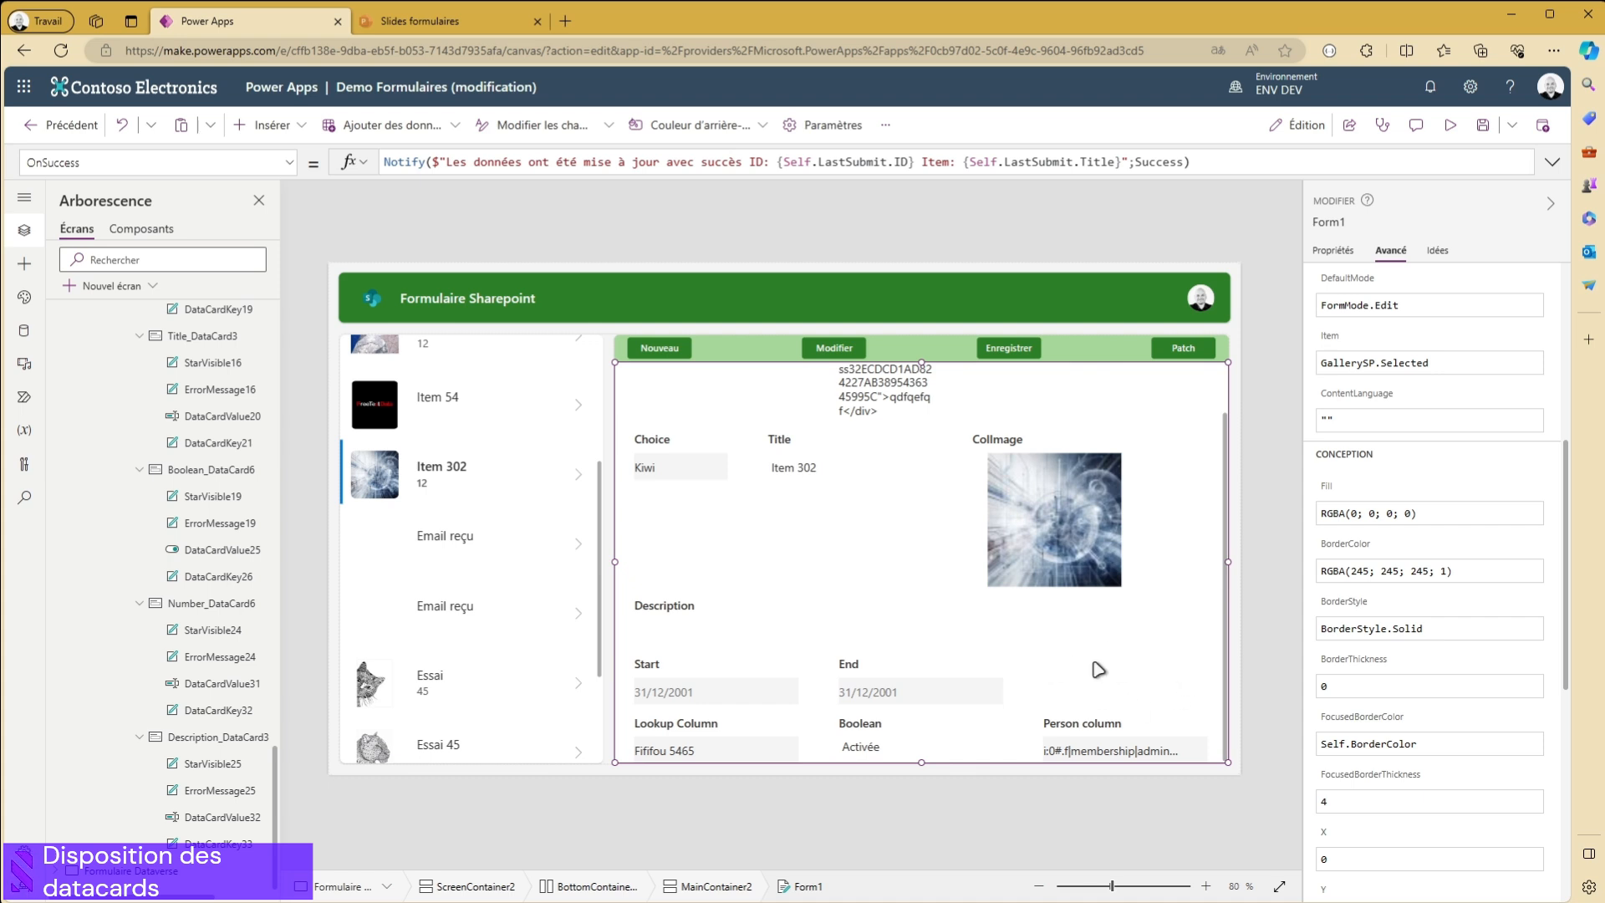
scroll(1143, 671, up, 1)
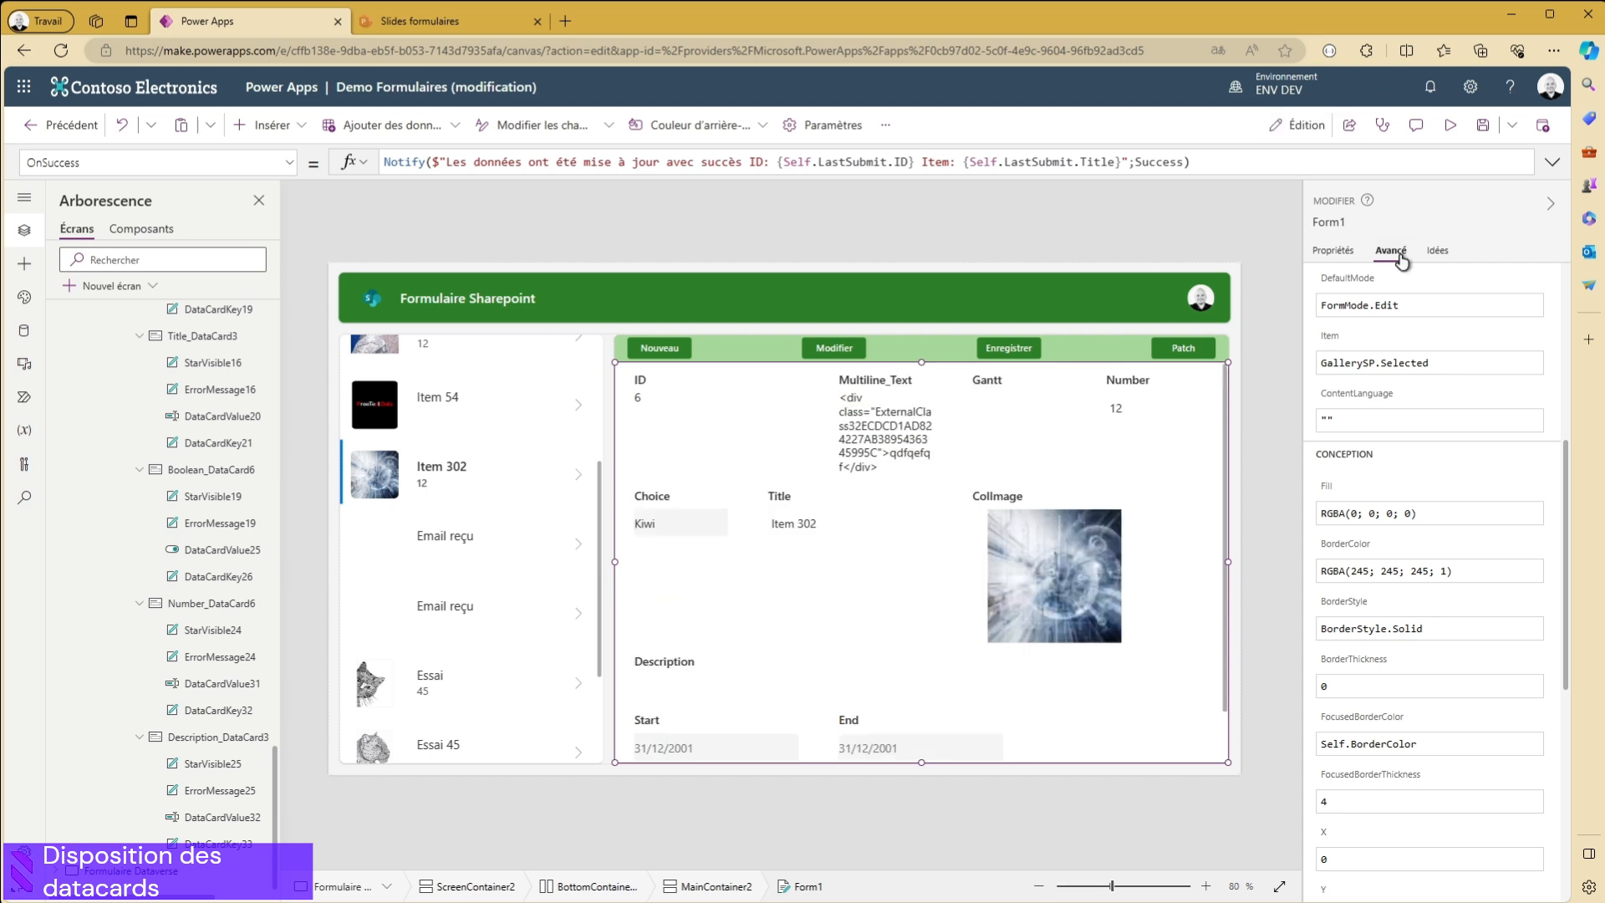
click(1333, 250)
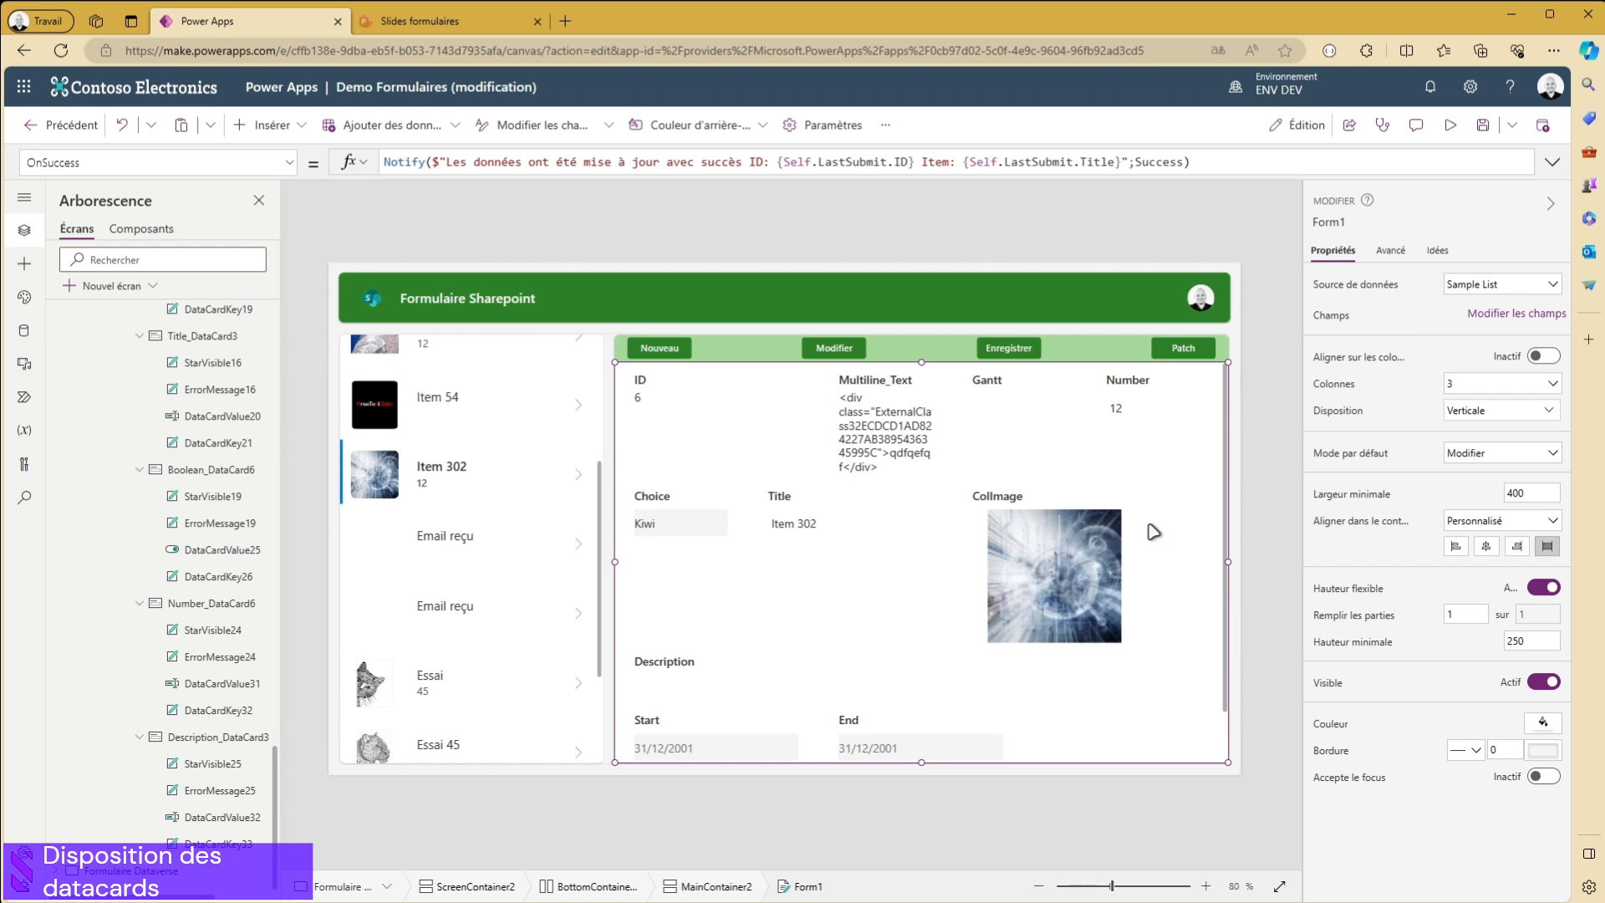
scroll(1087, 602, down, 1)
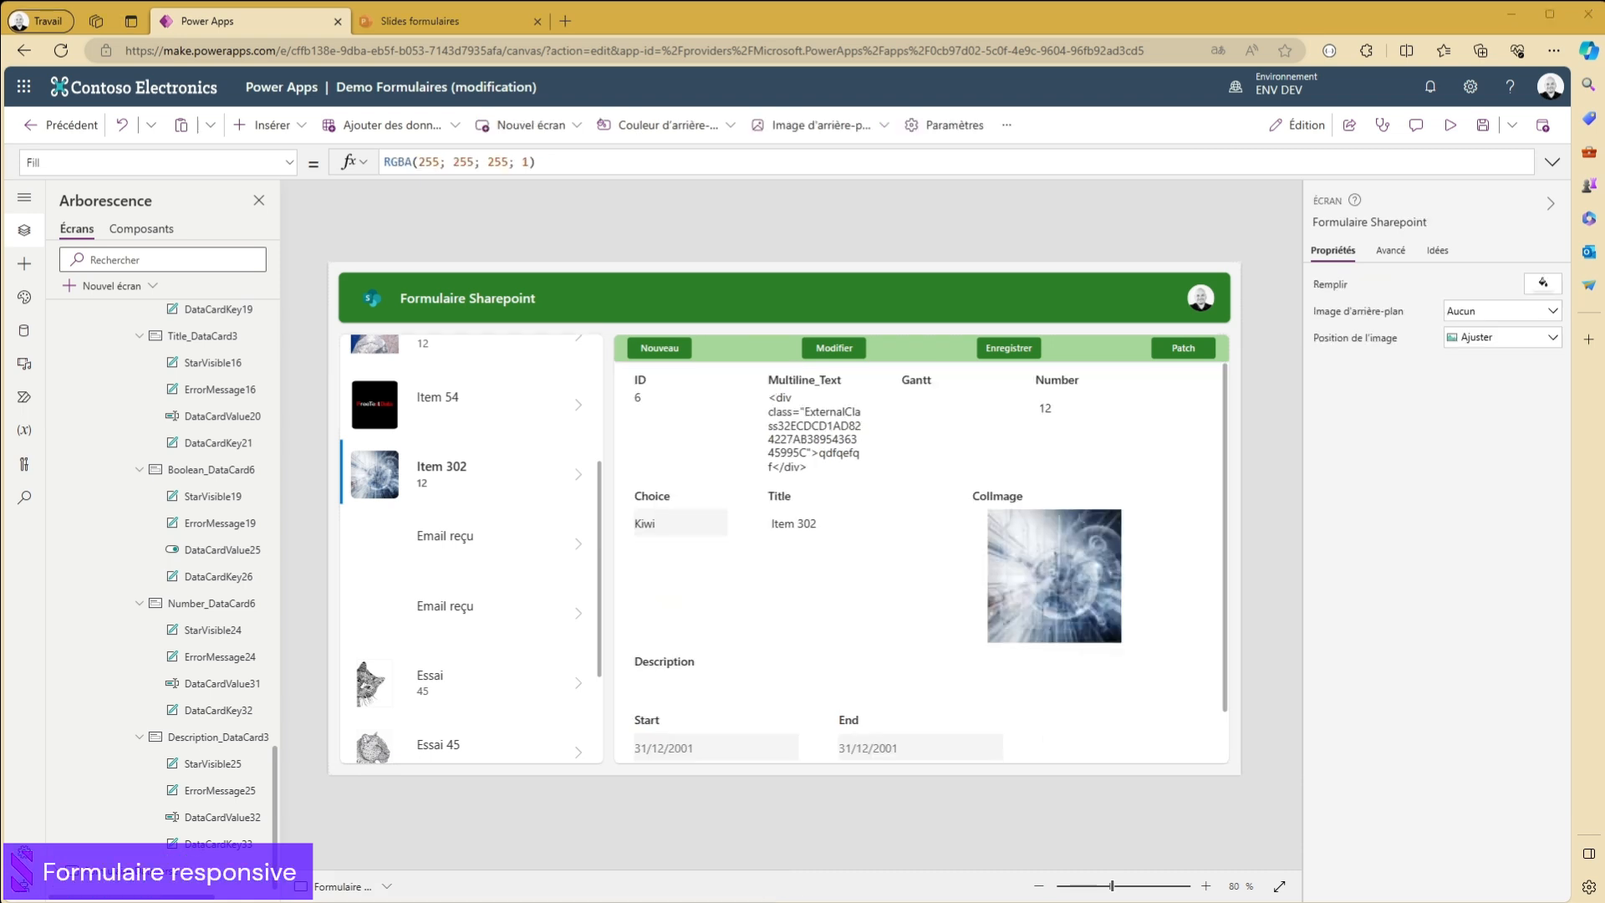
click(702, 411)
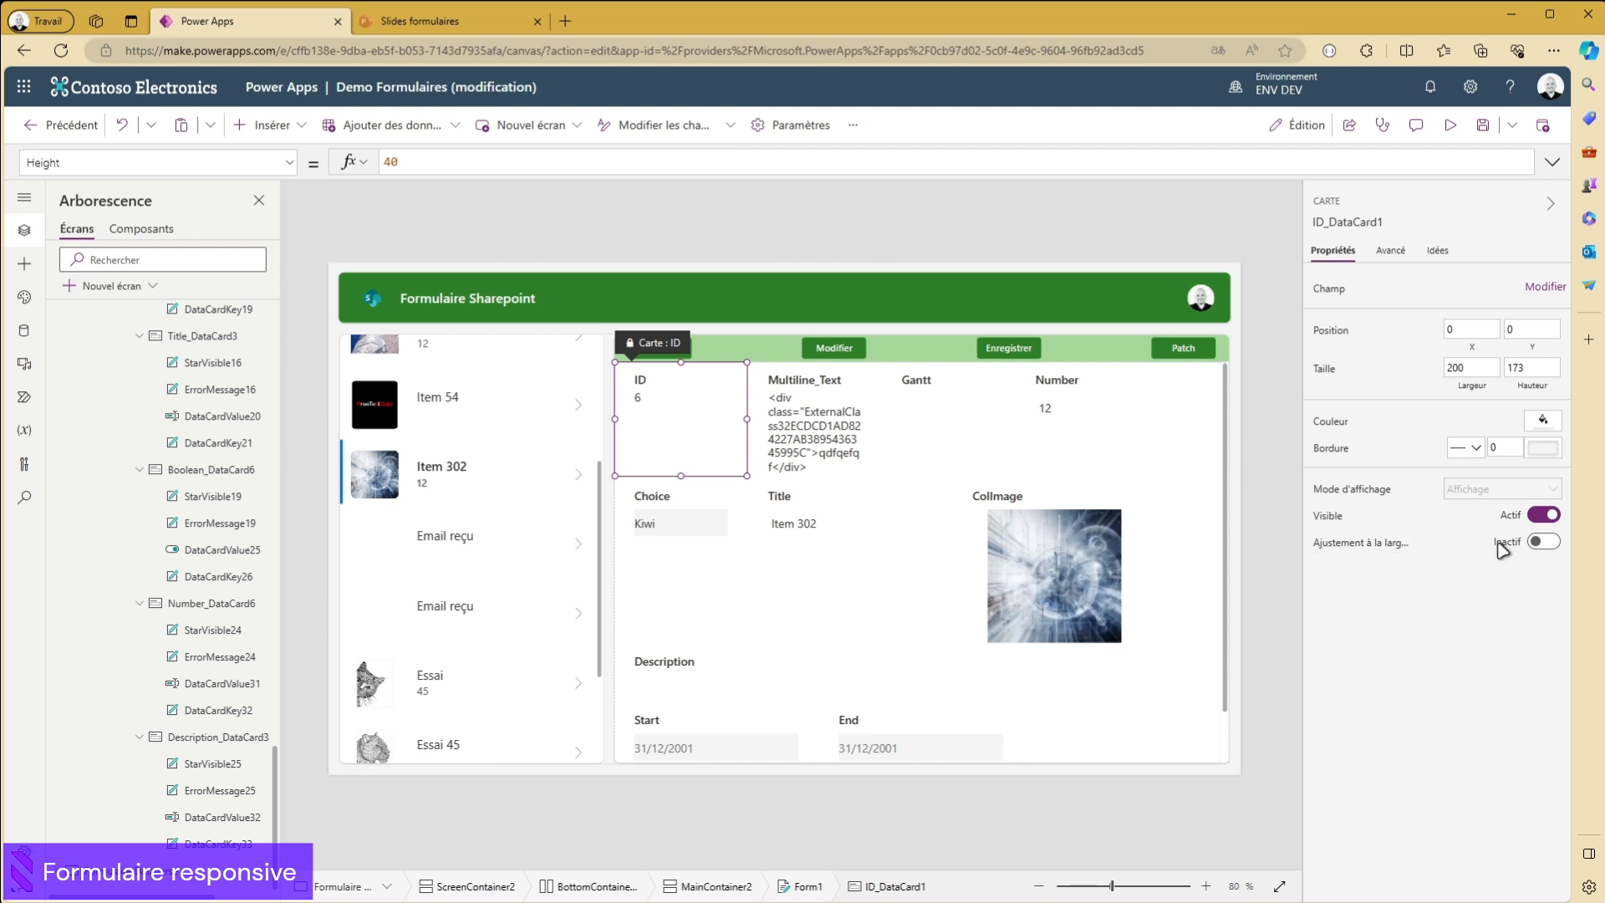
click(805, 447)
click(989, 444)
click(1057, 428)
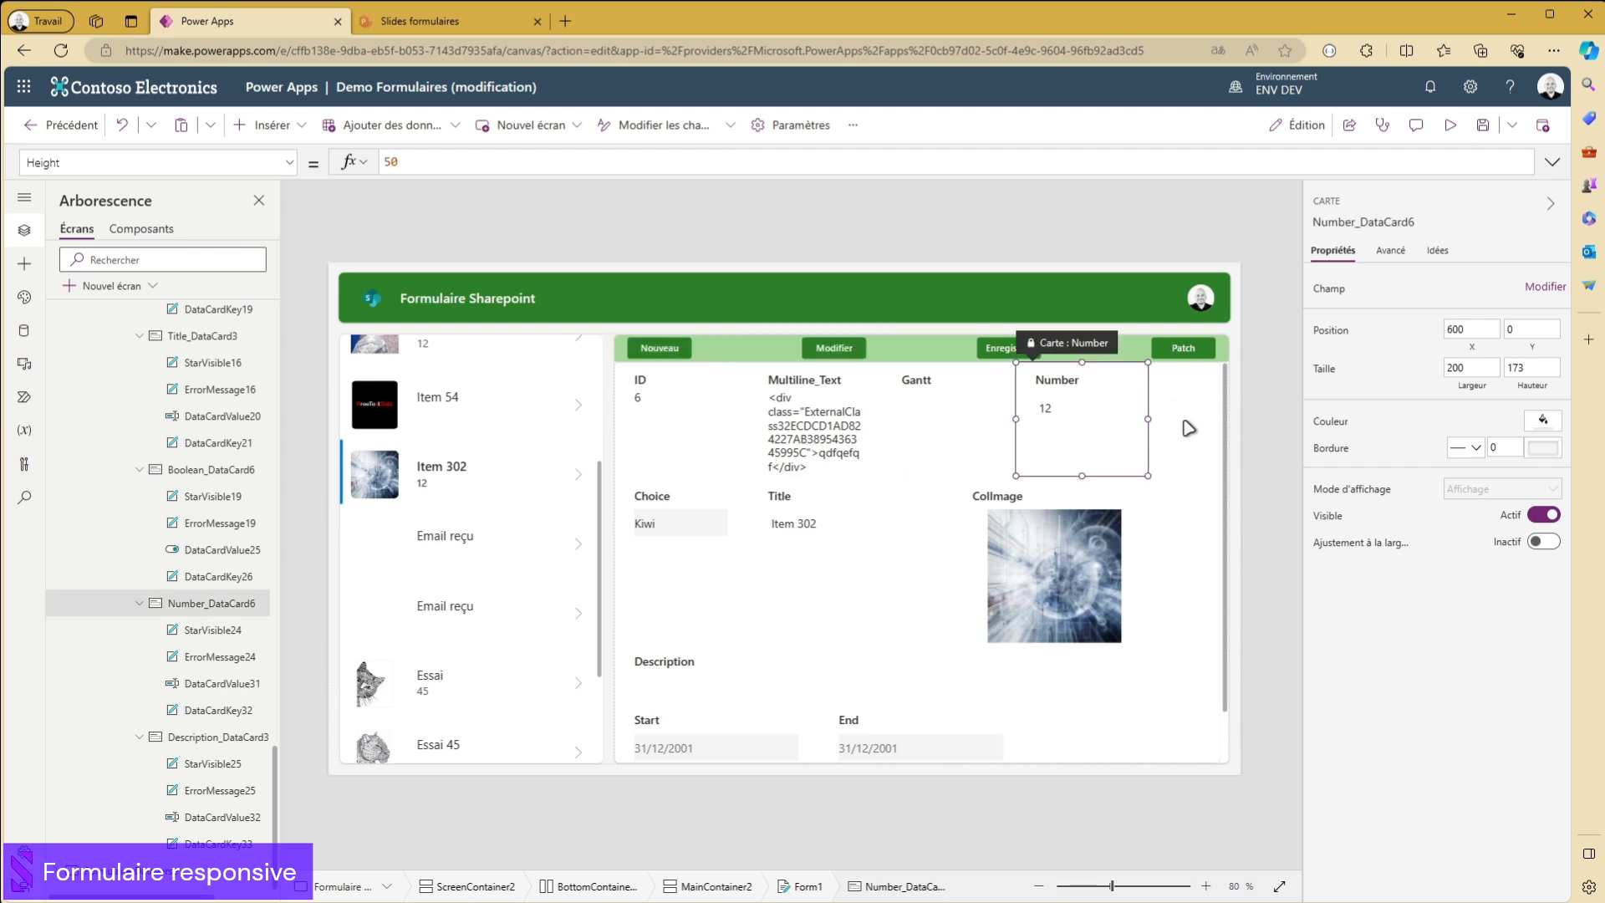
- Turn on width fit for the Multiline_Text, ID, Gantt and Number data cards and check their resulting widths
click(824, 446)
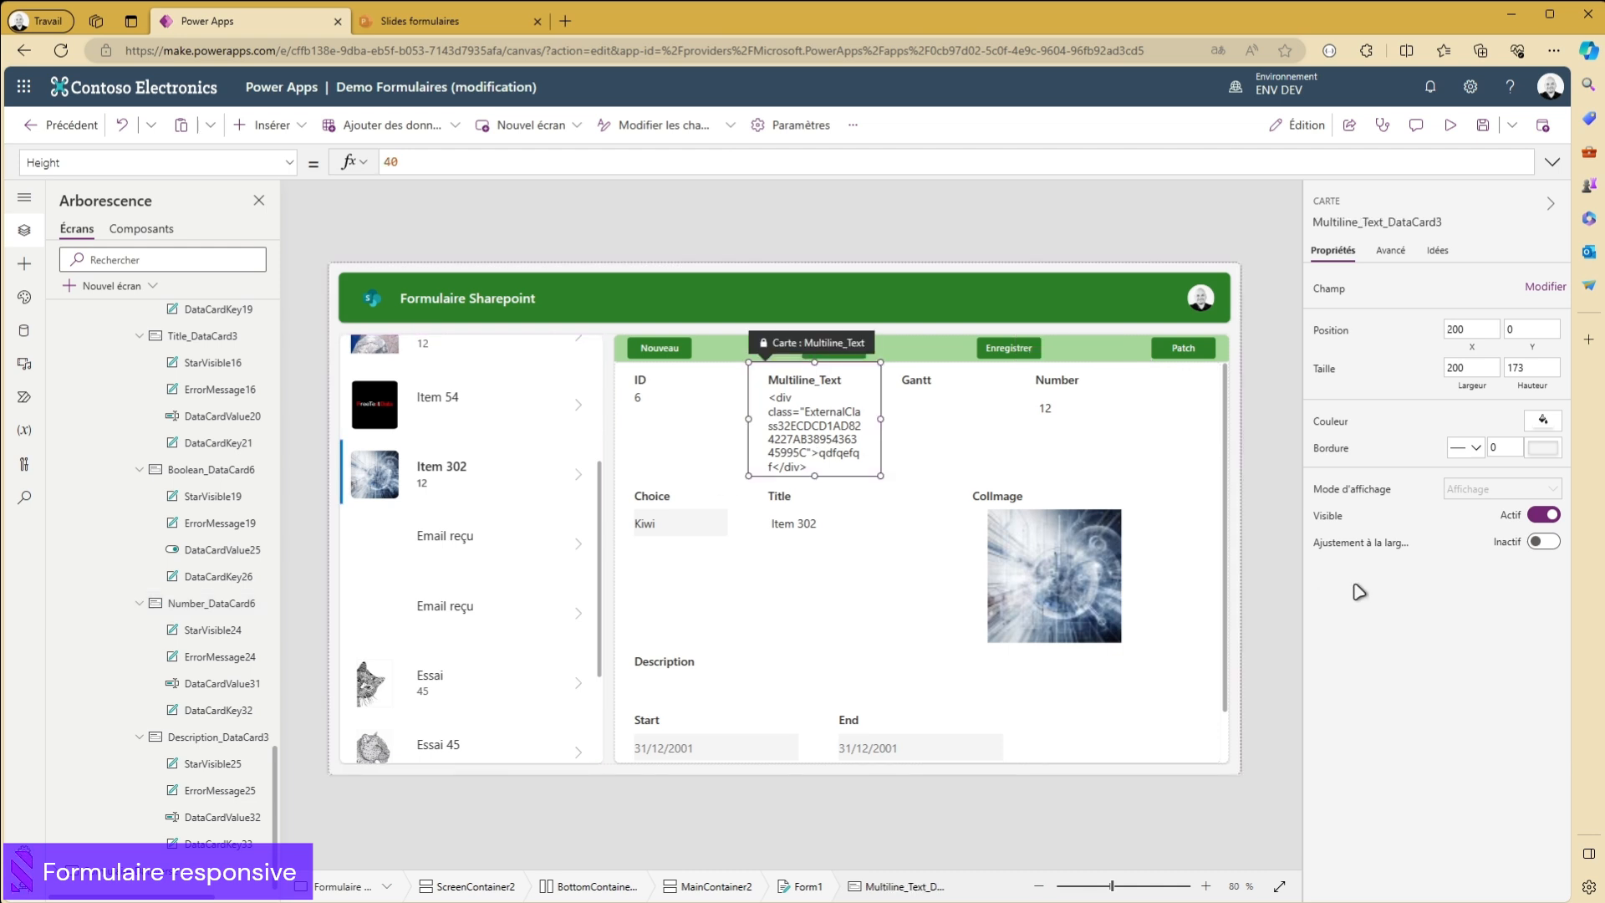
click(1544, 542)
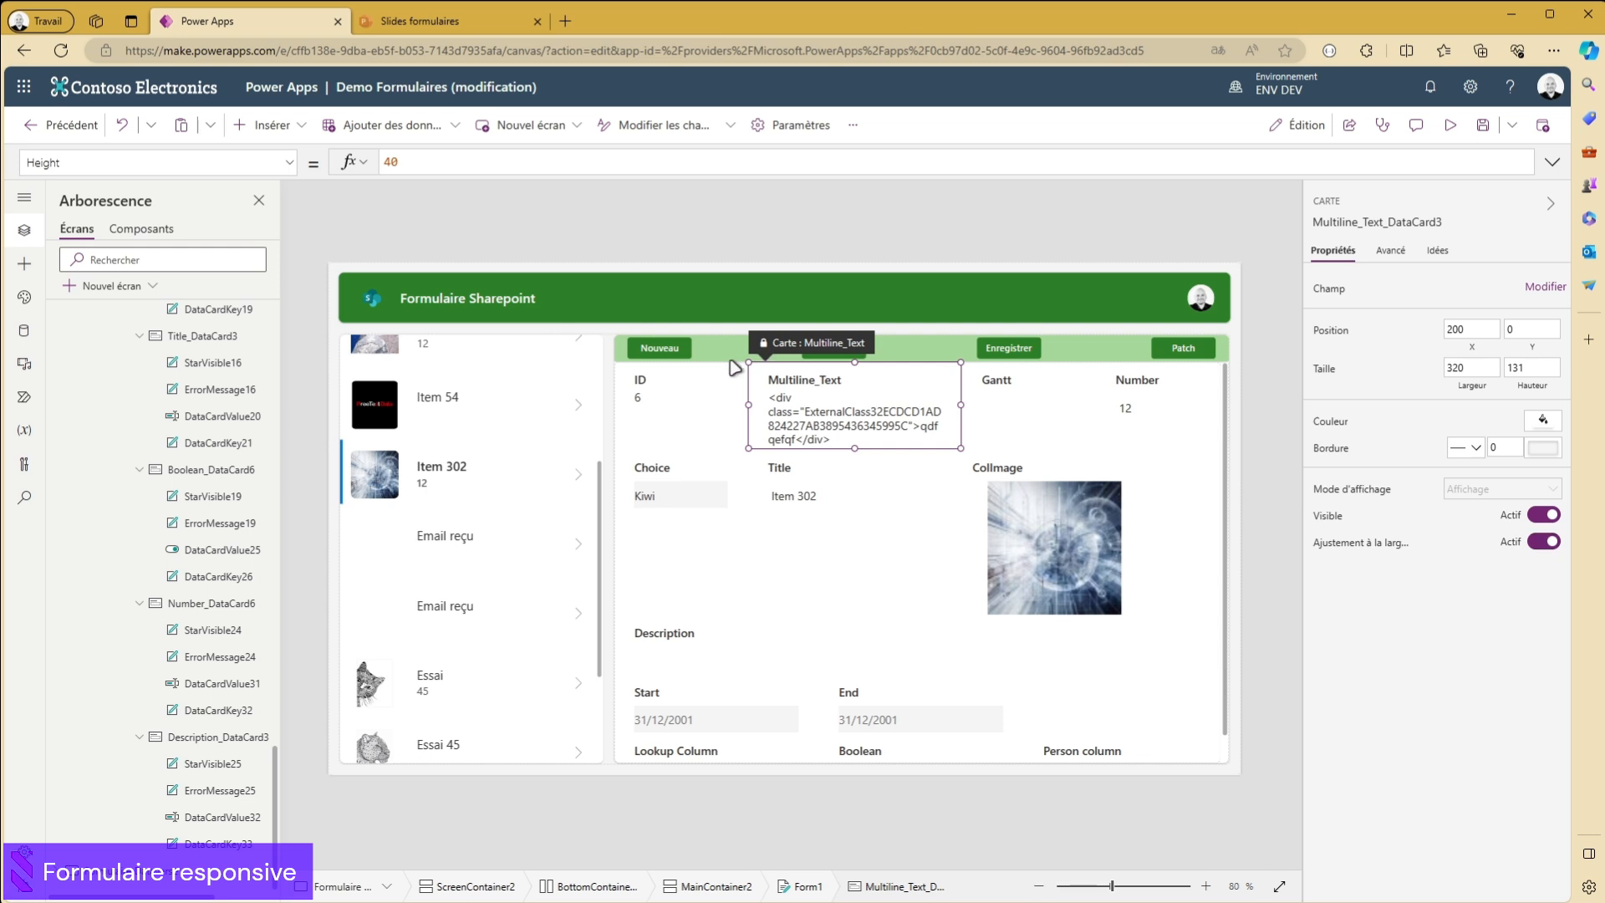
click(697, 406)
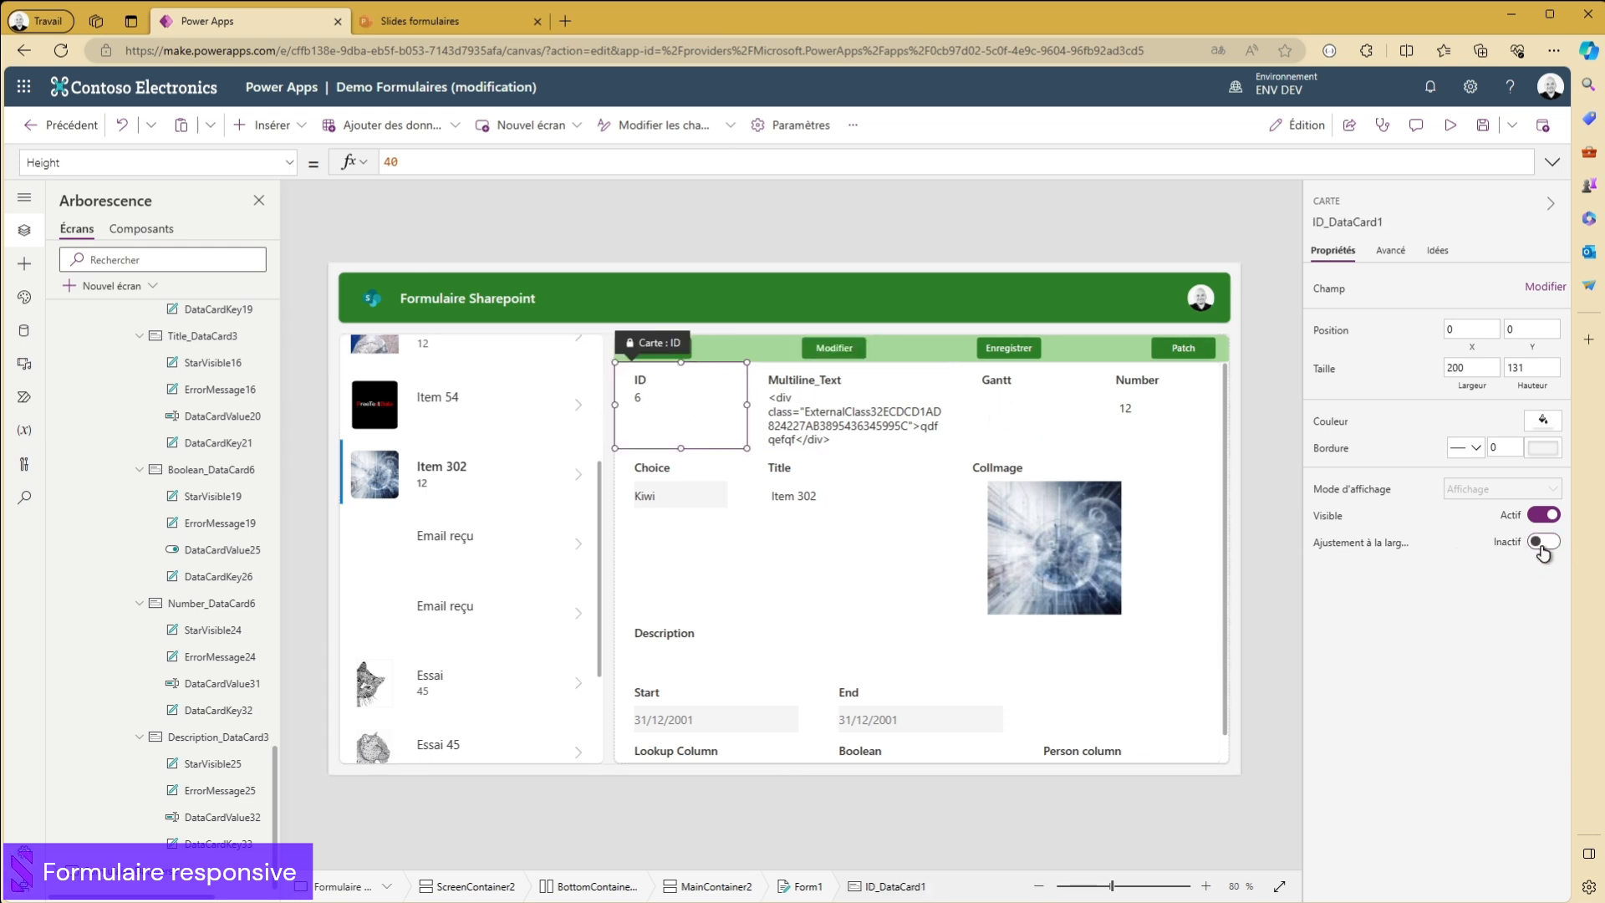
click(1544, 545)
click(1024, 410)
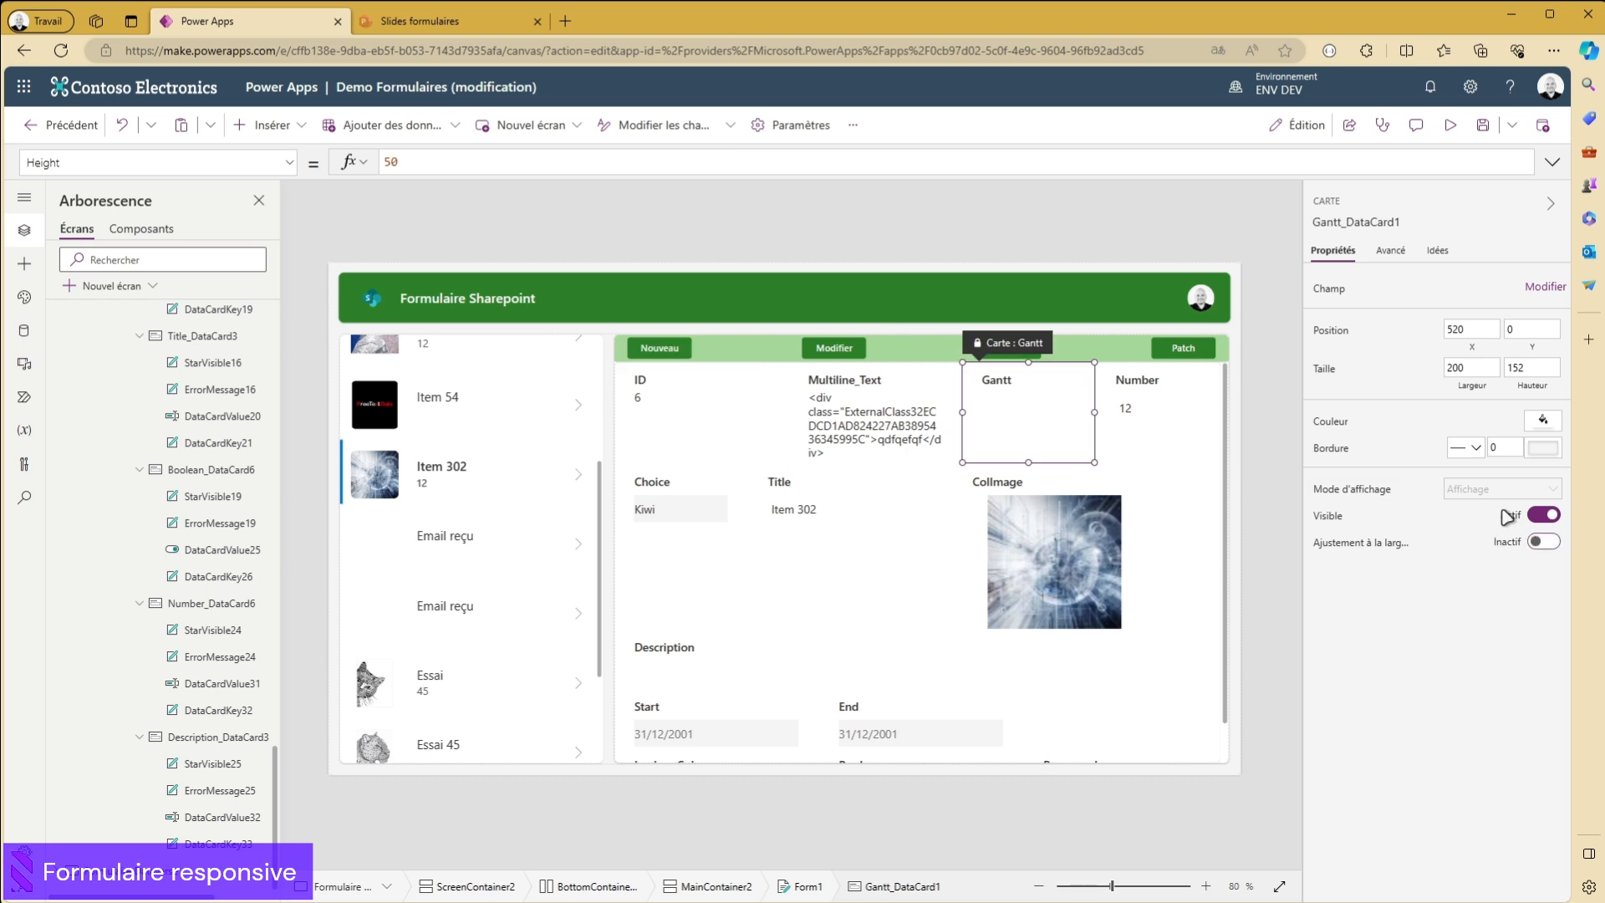
click(1548, 544)
click(1168, 423)
click(1544, 541)
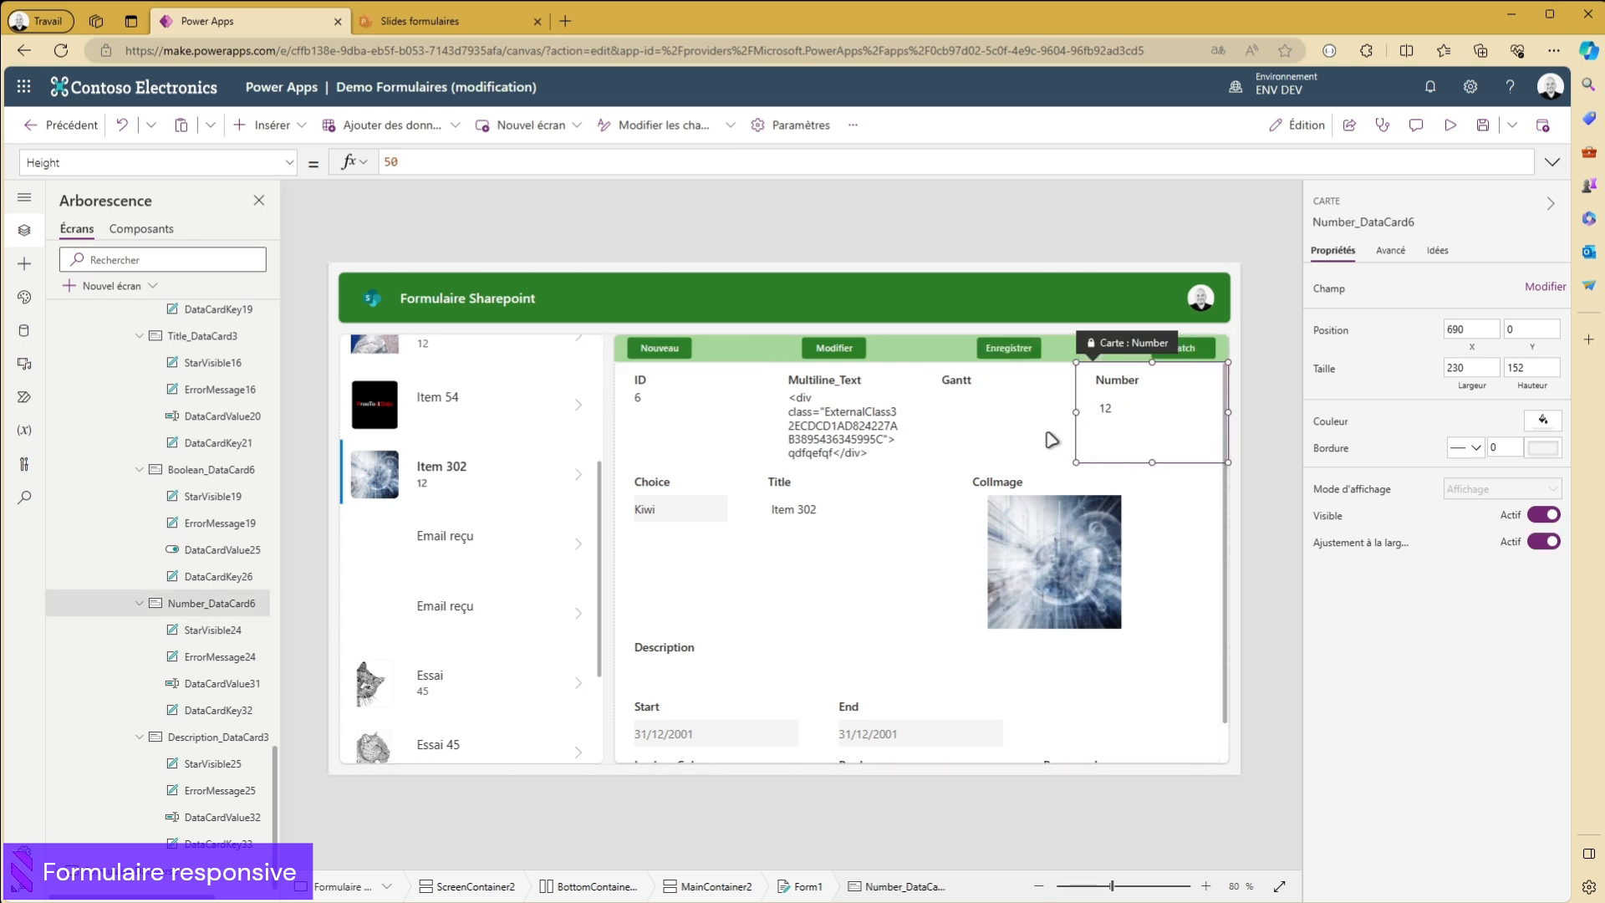
click(964, 437)
click(828, 421)
click(691, 427)
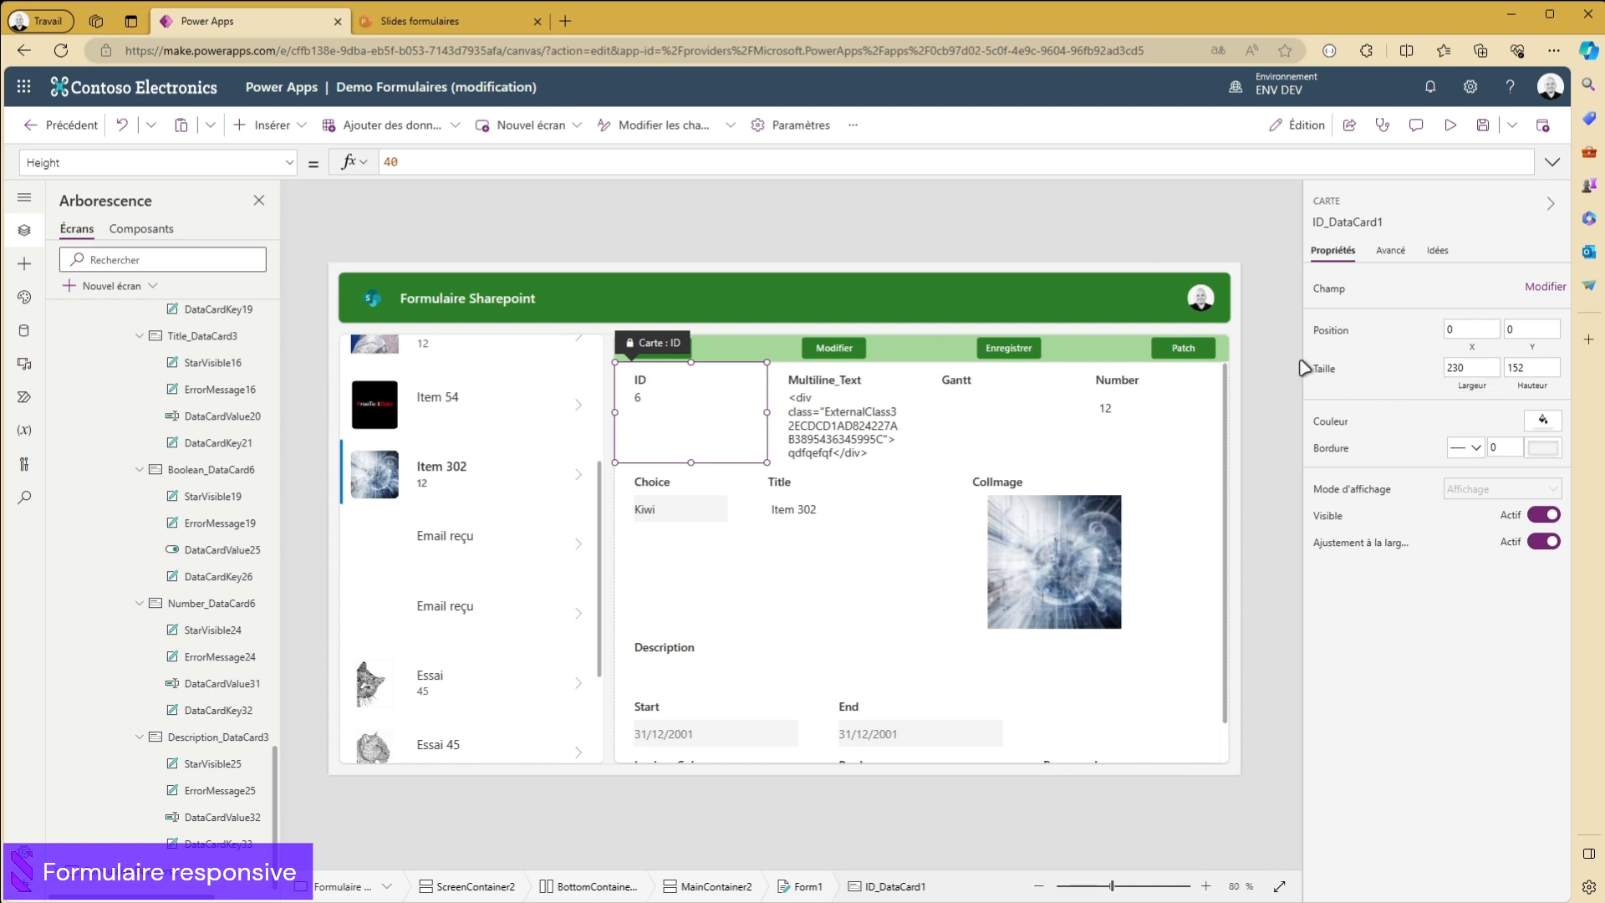
- Preview the app on an Apple iPad Pro 12.9" in landscape and portrait orientation, and close the preview
click(1132, 219)
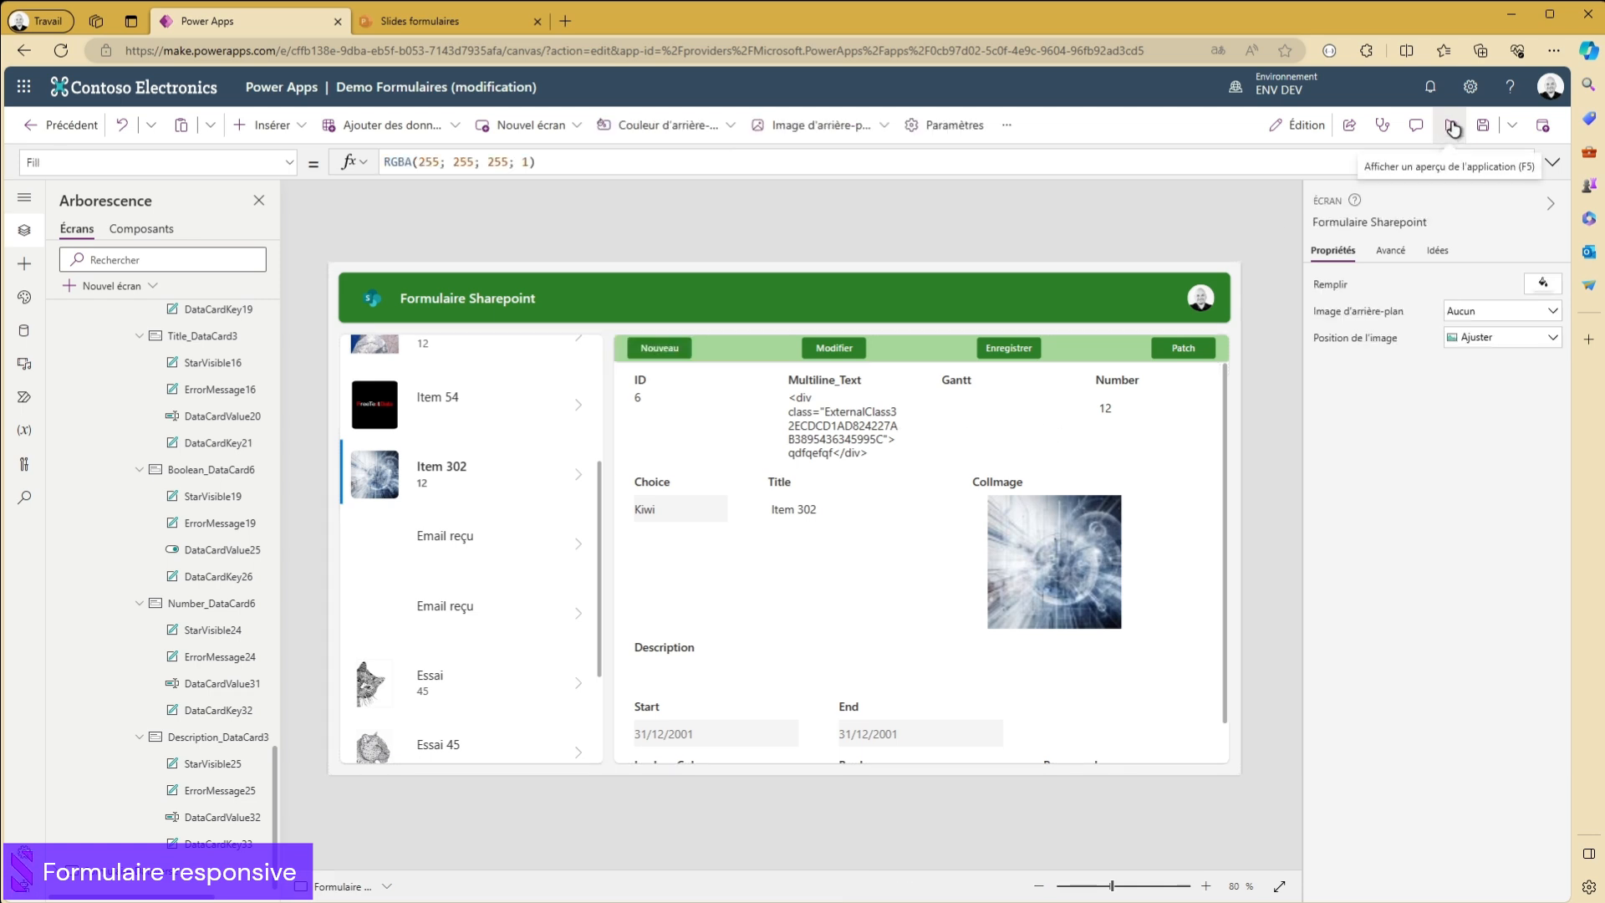
click(1453, 127)
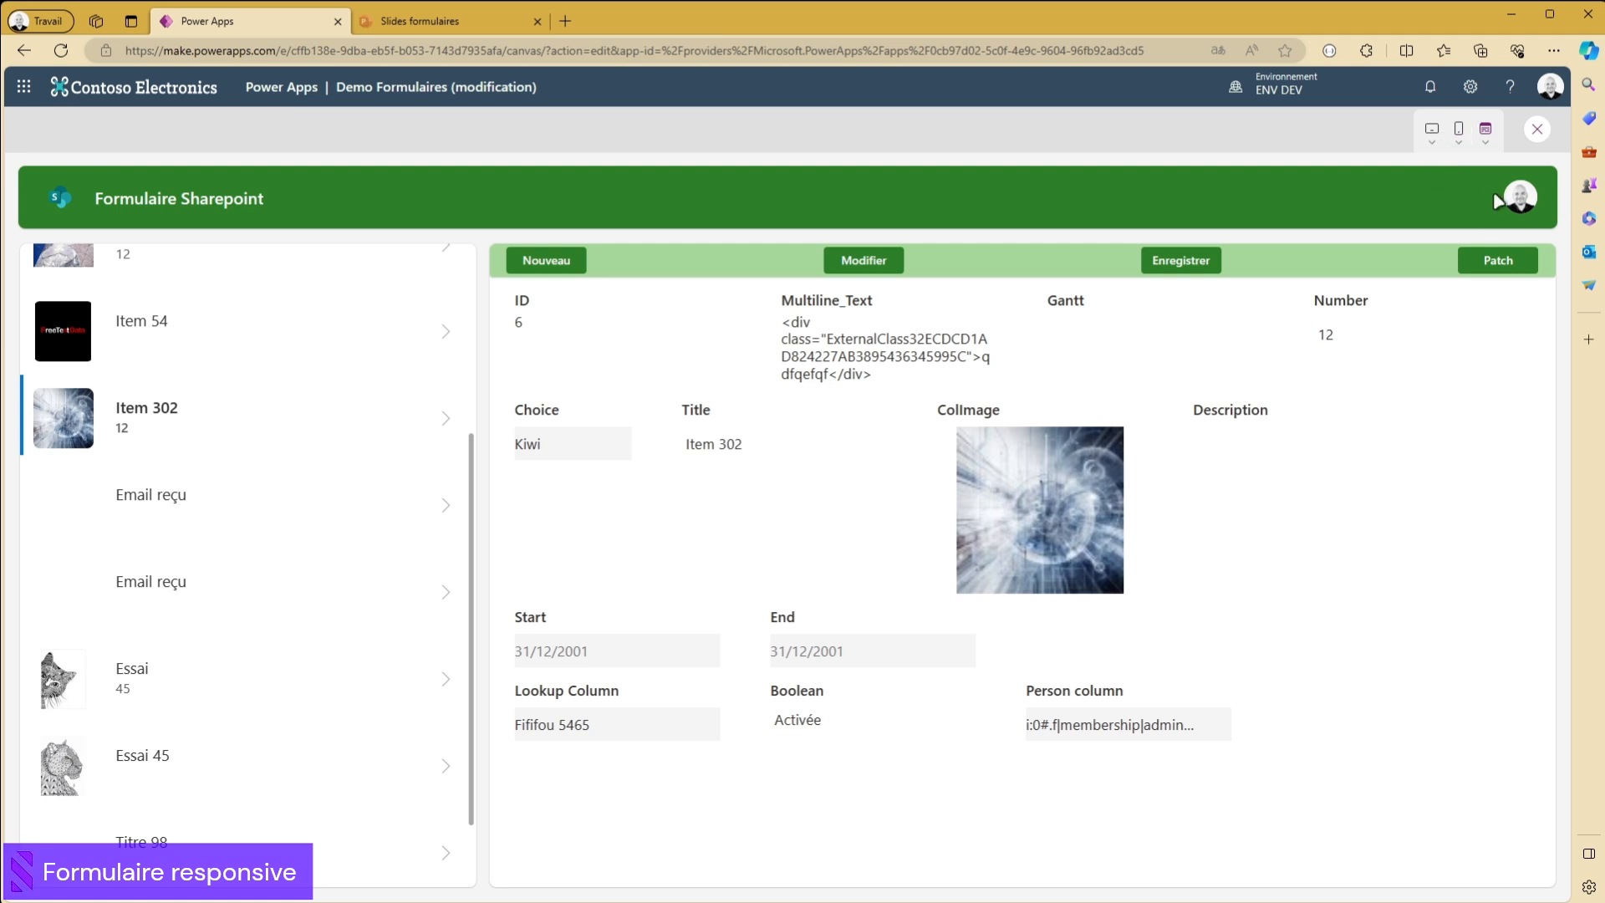
click(1434, 133)
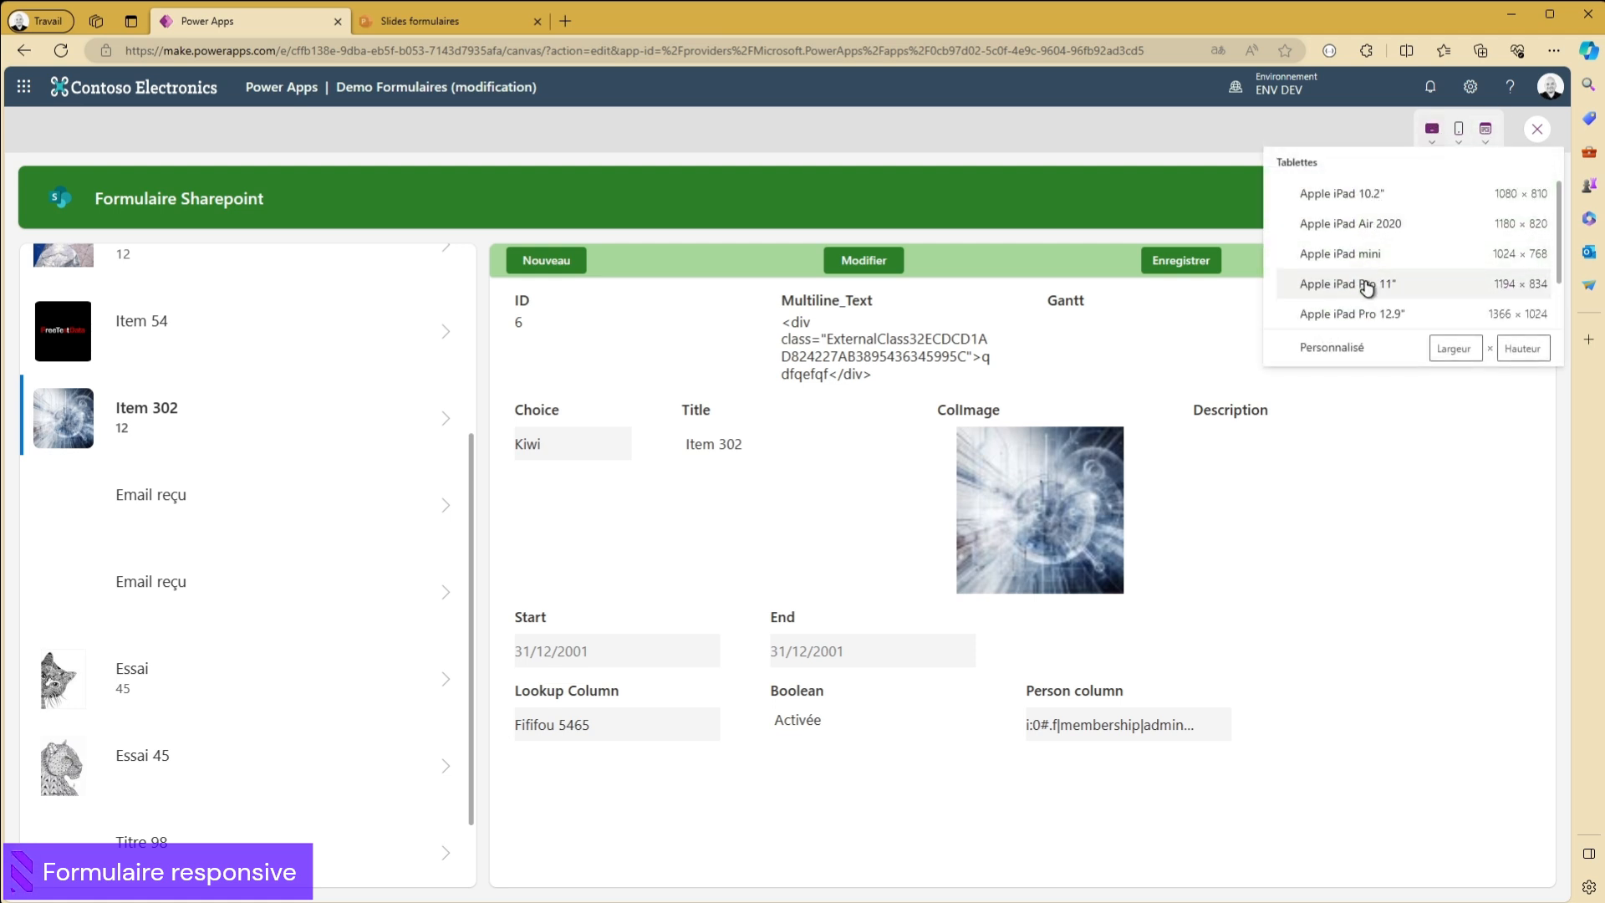
click(1371, 314)
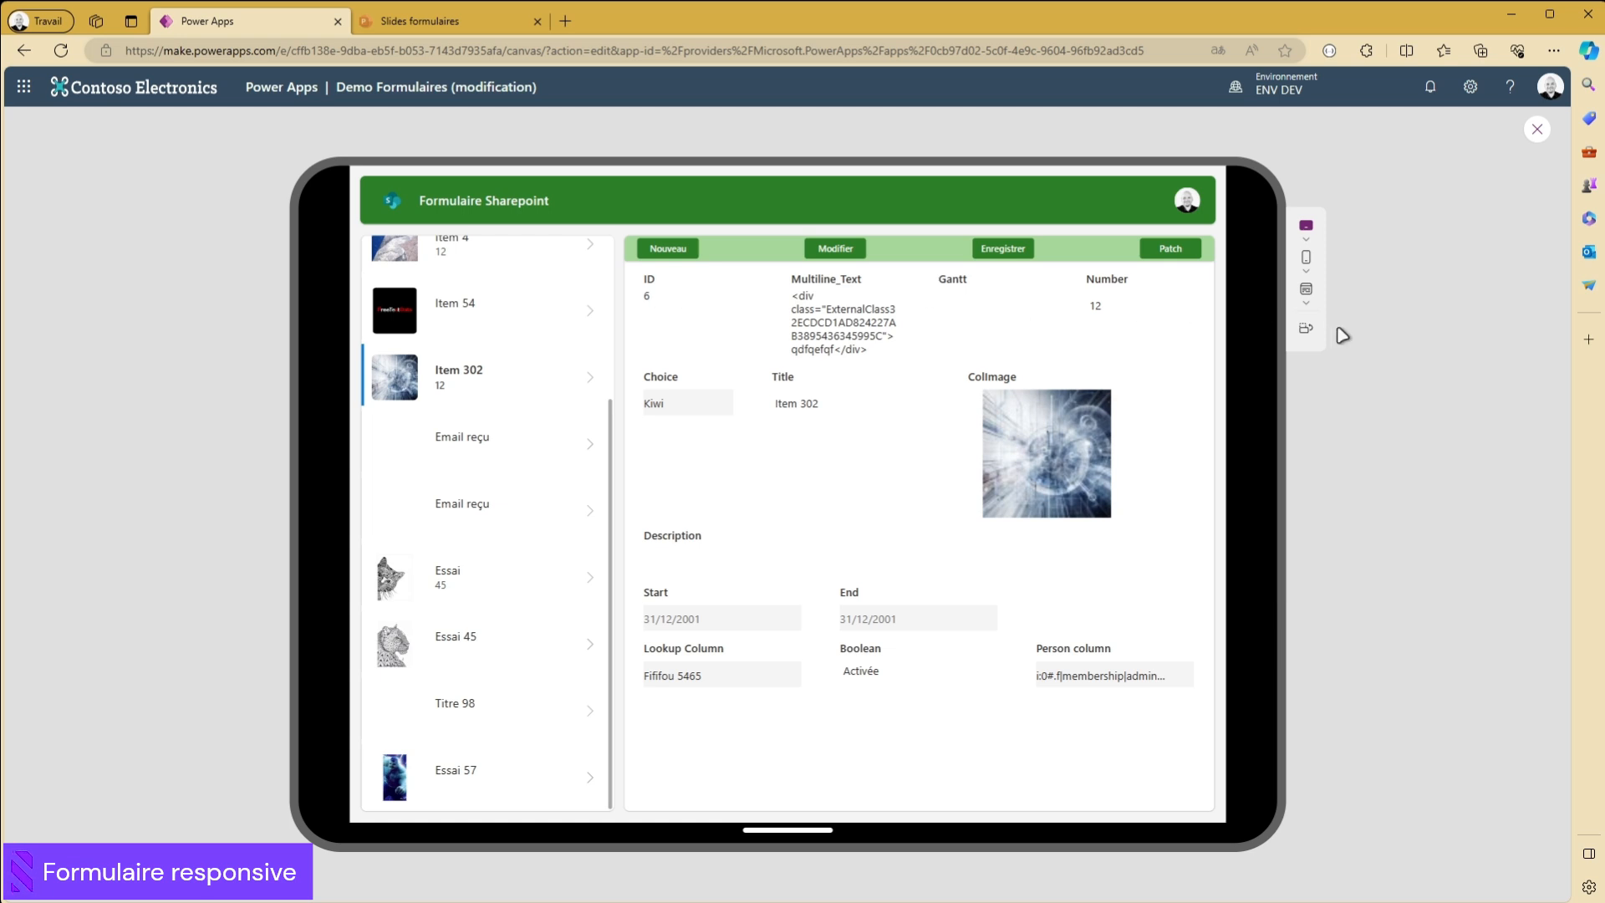
click(1306, 328)
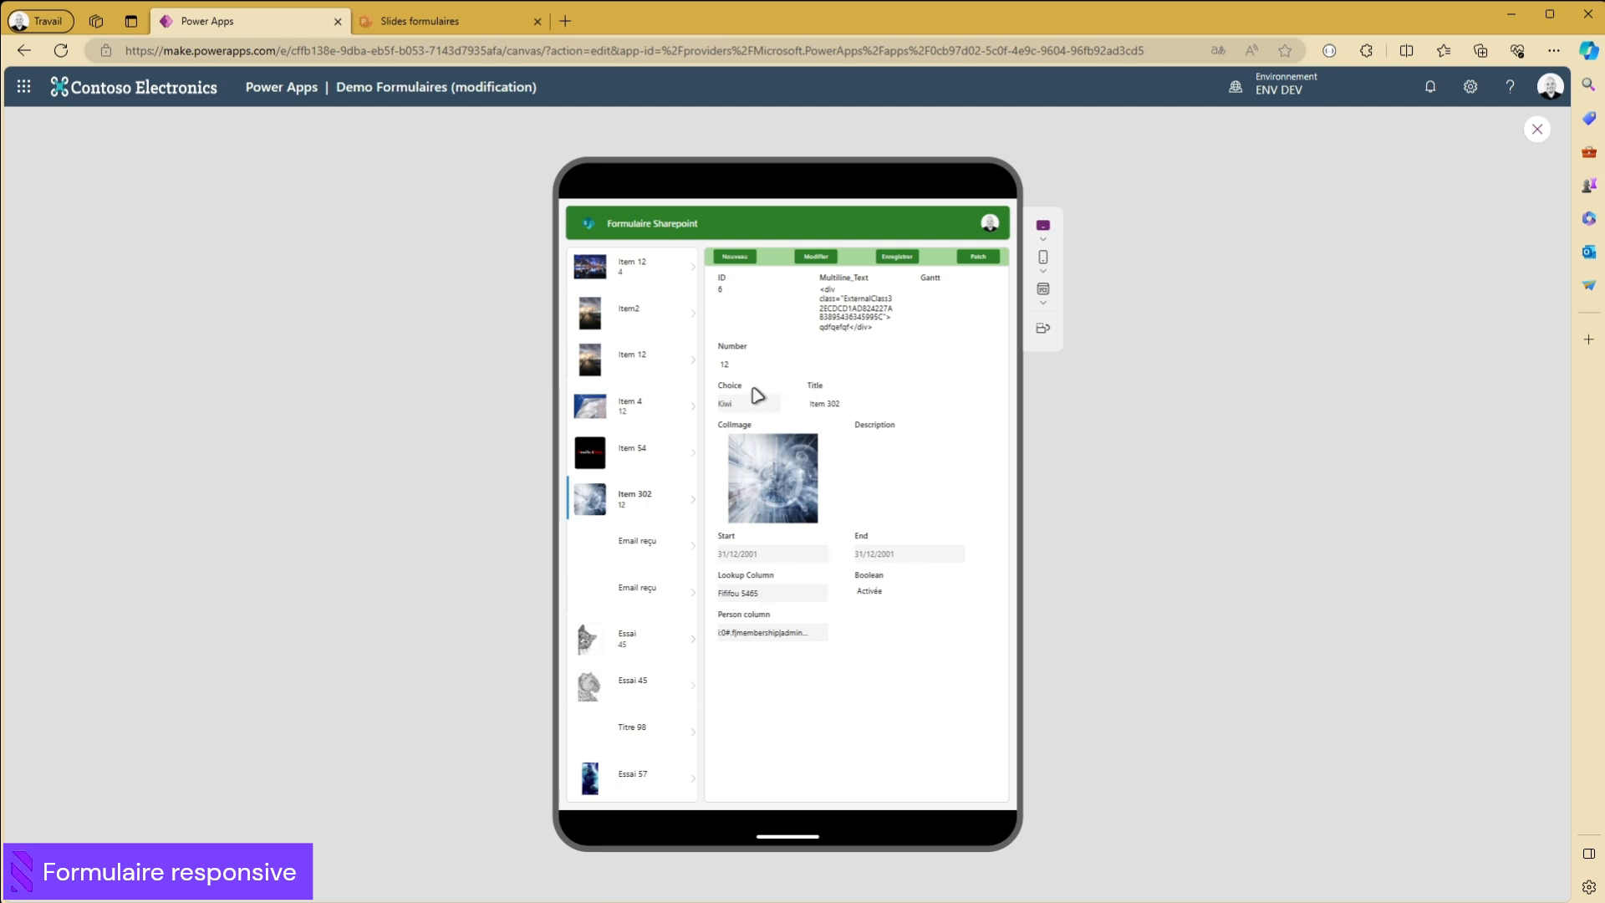
click(1044, 328)
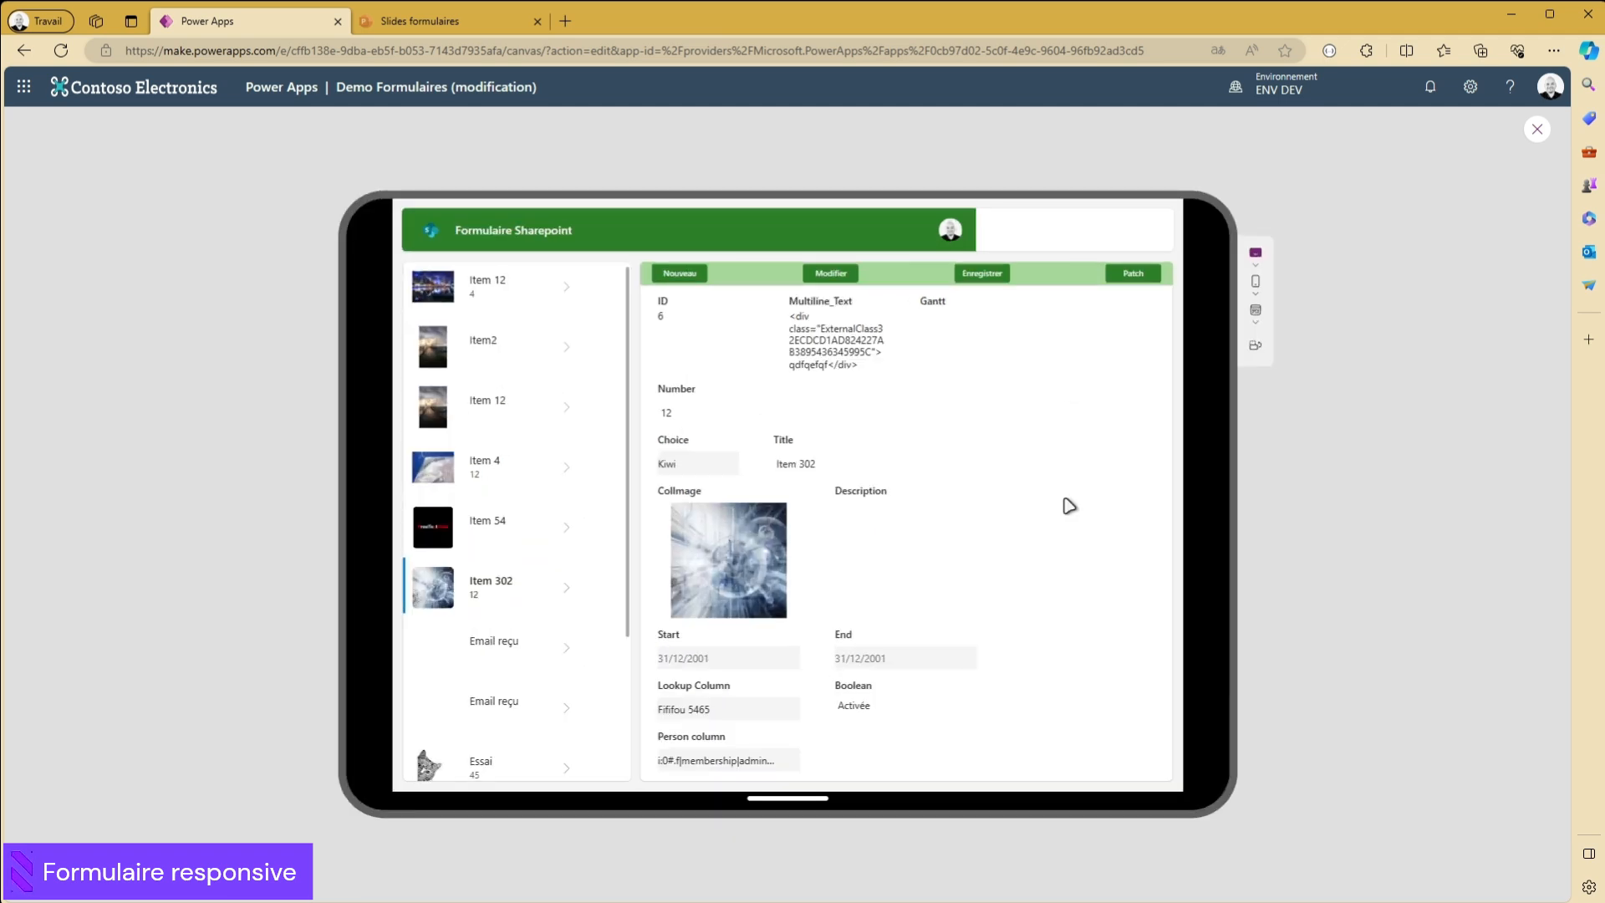
click(1541, 132)
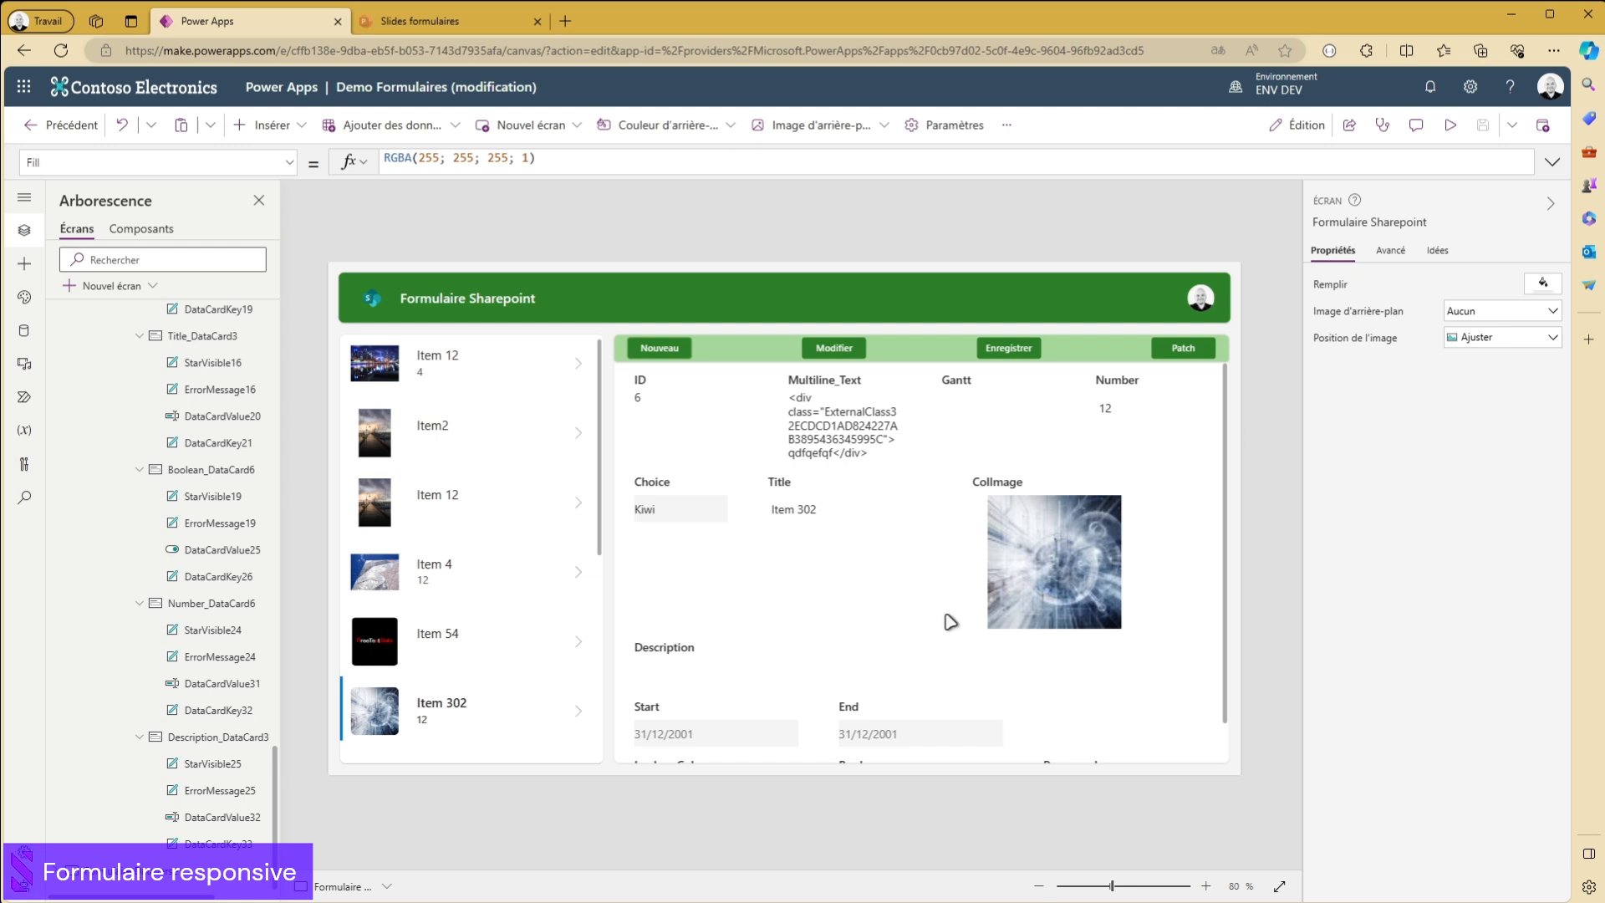
- Compare the ID data card's width with width fit turned off and turned back on
click(686, 430)
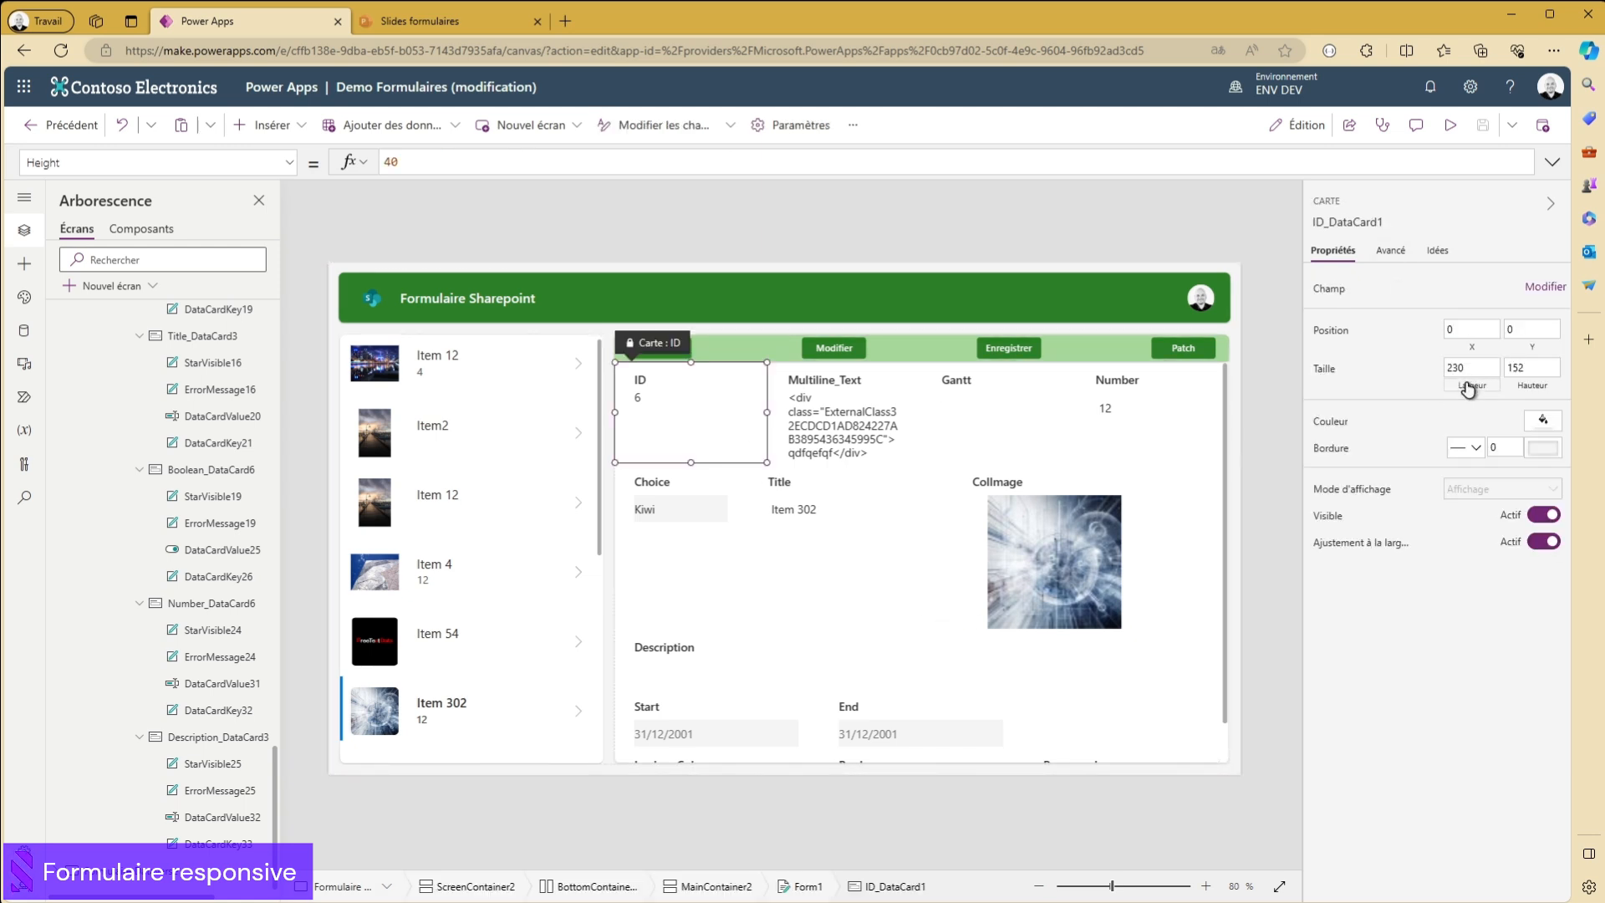
click(1476, 368)
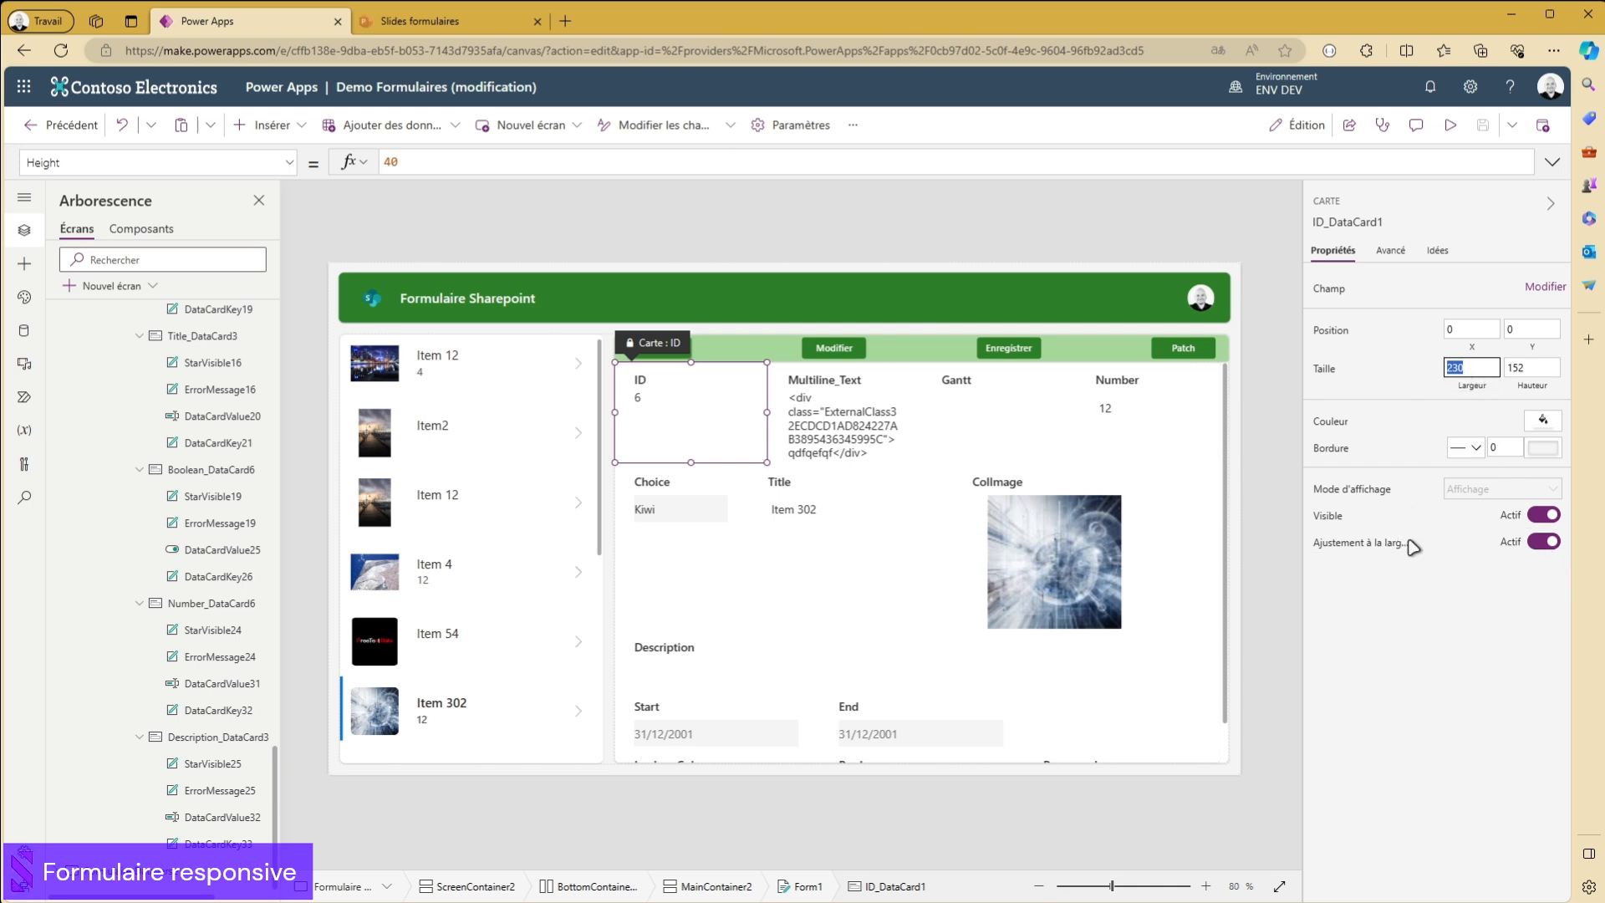
click(1543, 543)
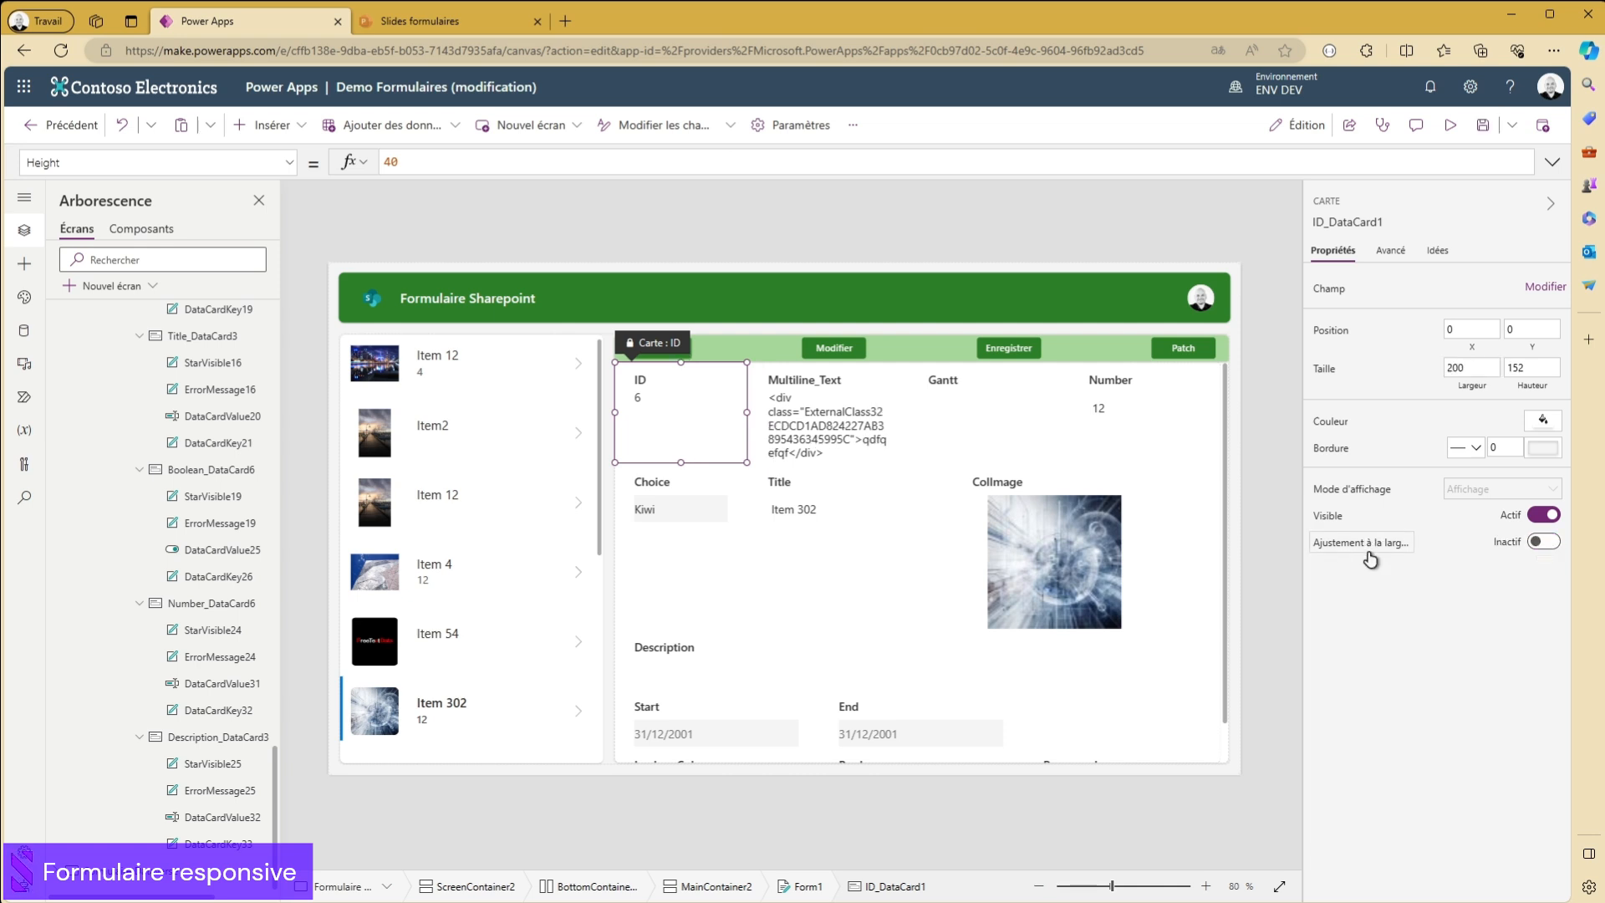
click(1476, 366)
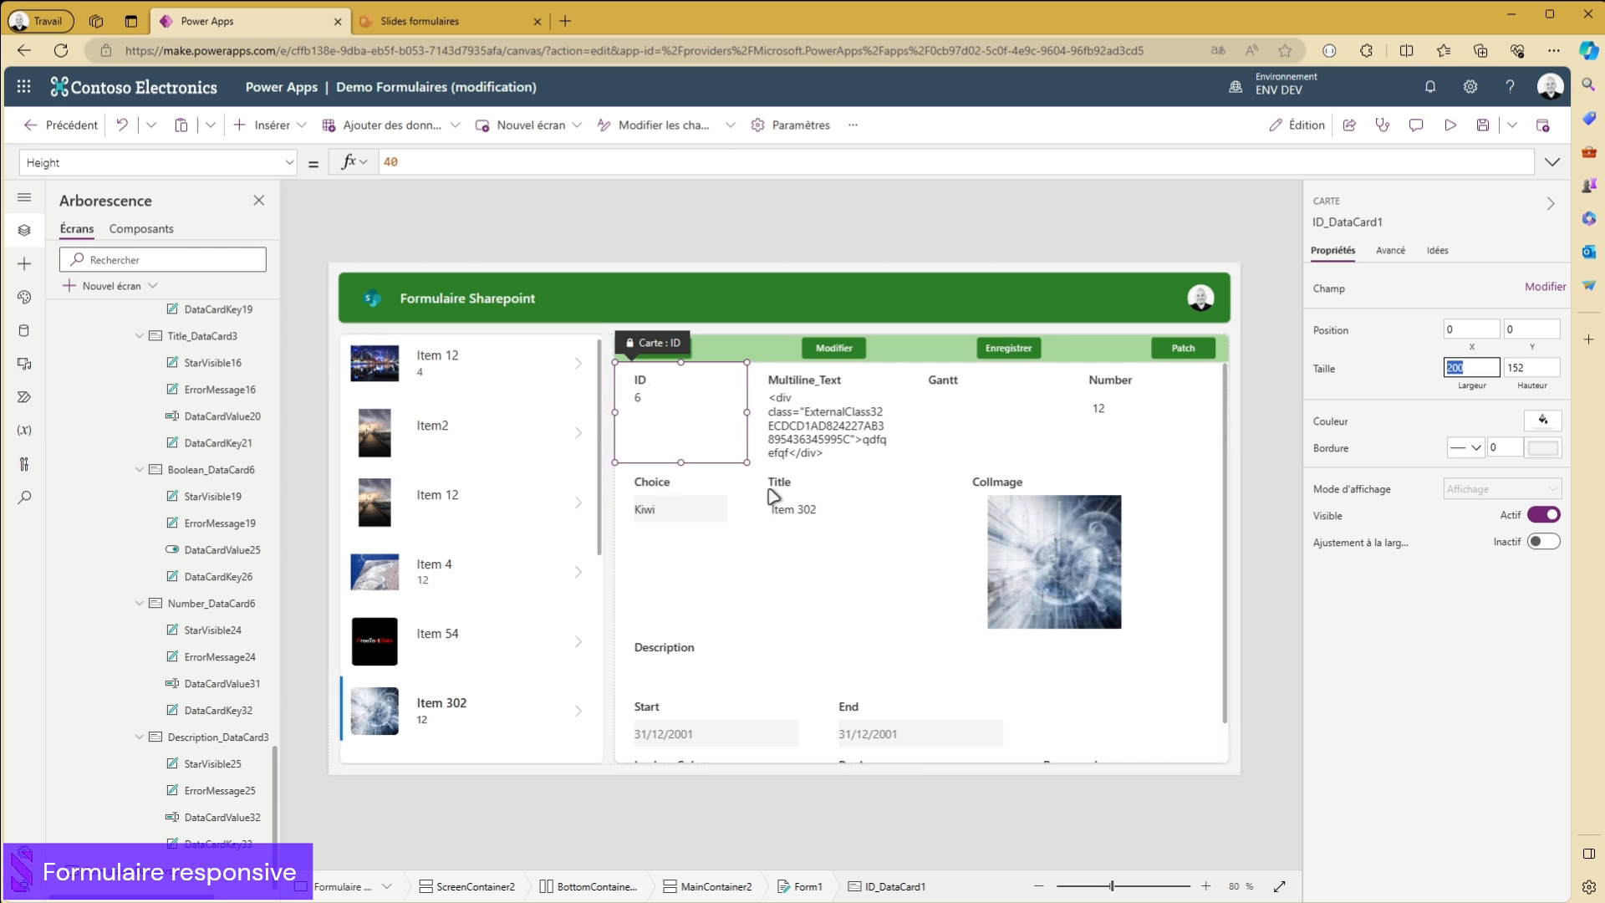
click(1543, 541)
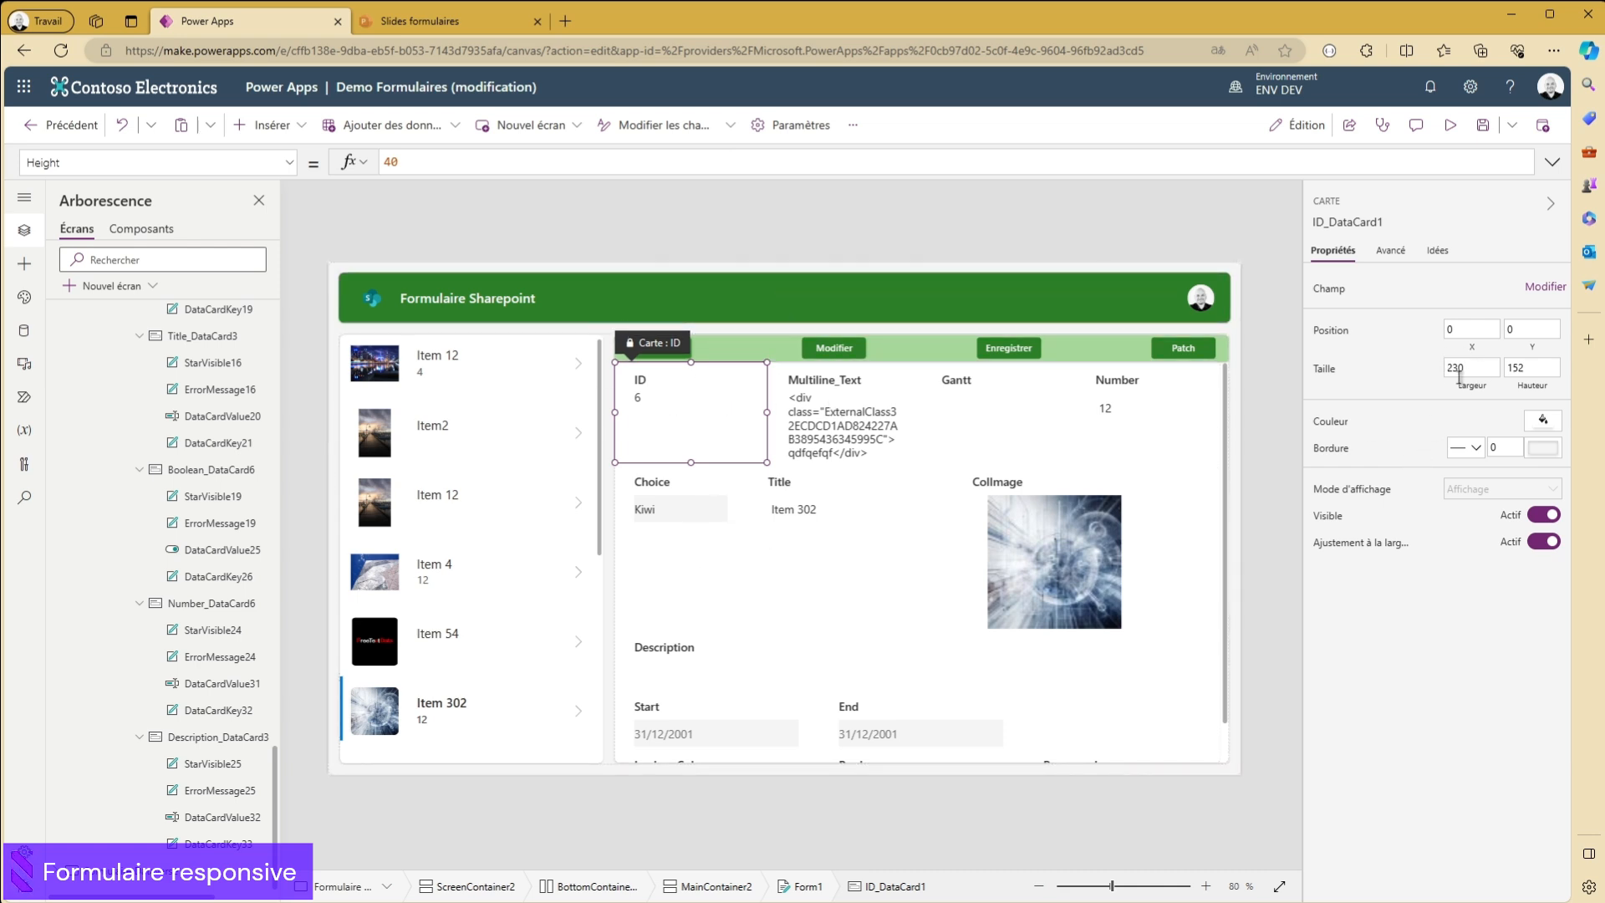
click(650, 503)
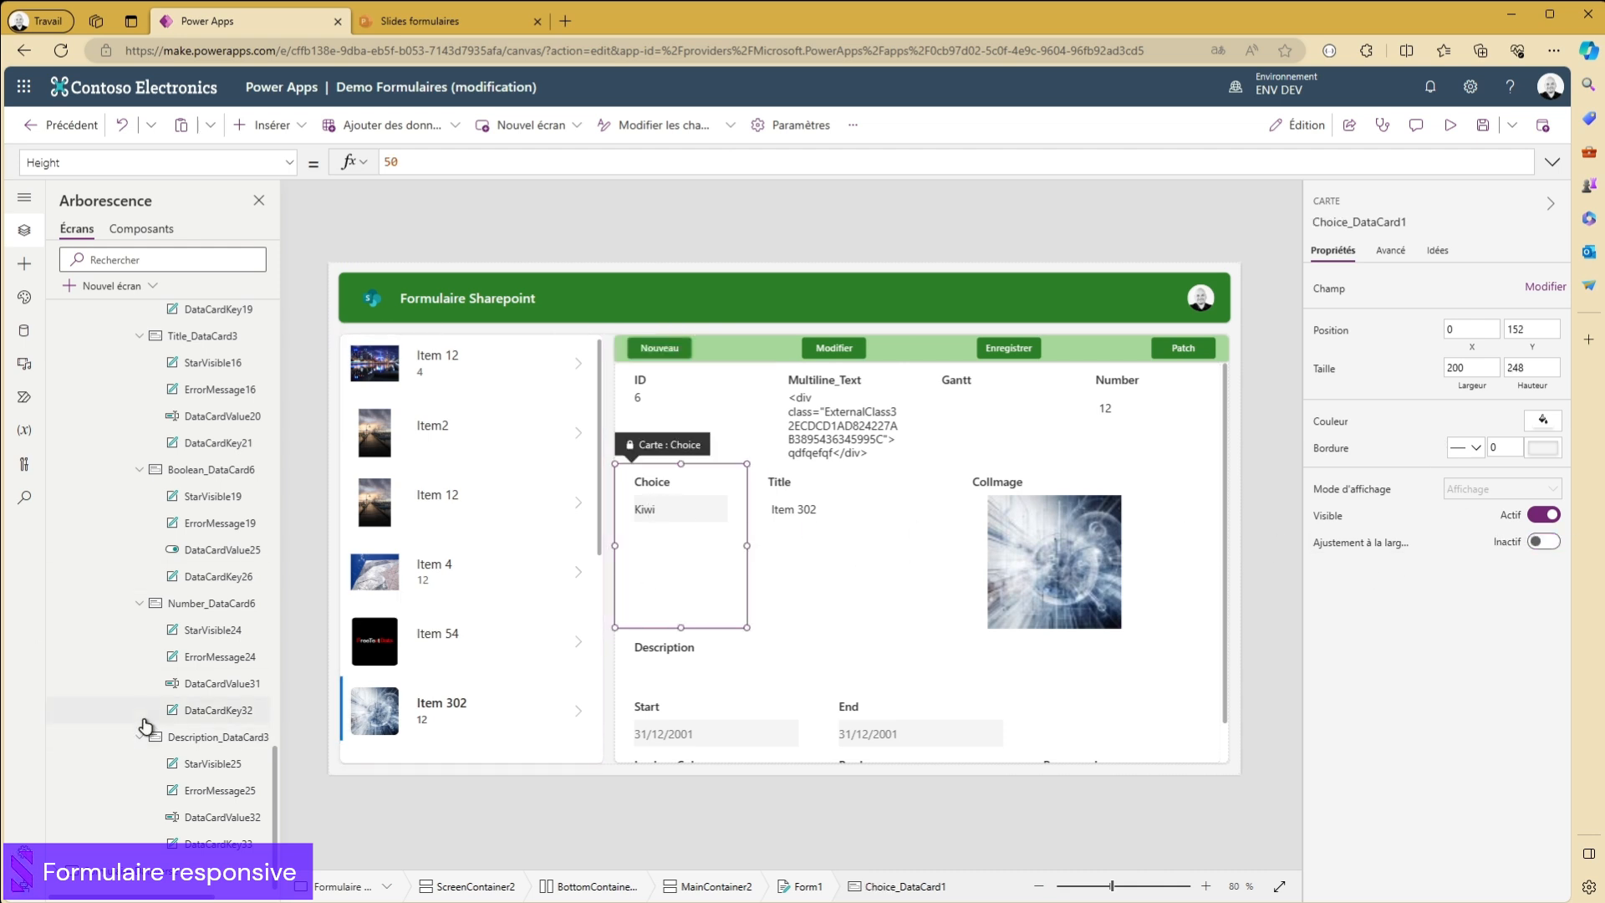
click(171, 739)
click(196, 686)
click(170, 603)
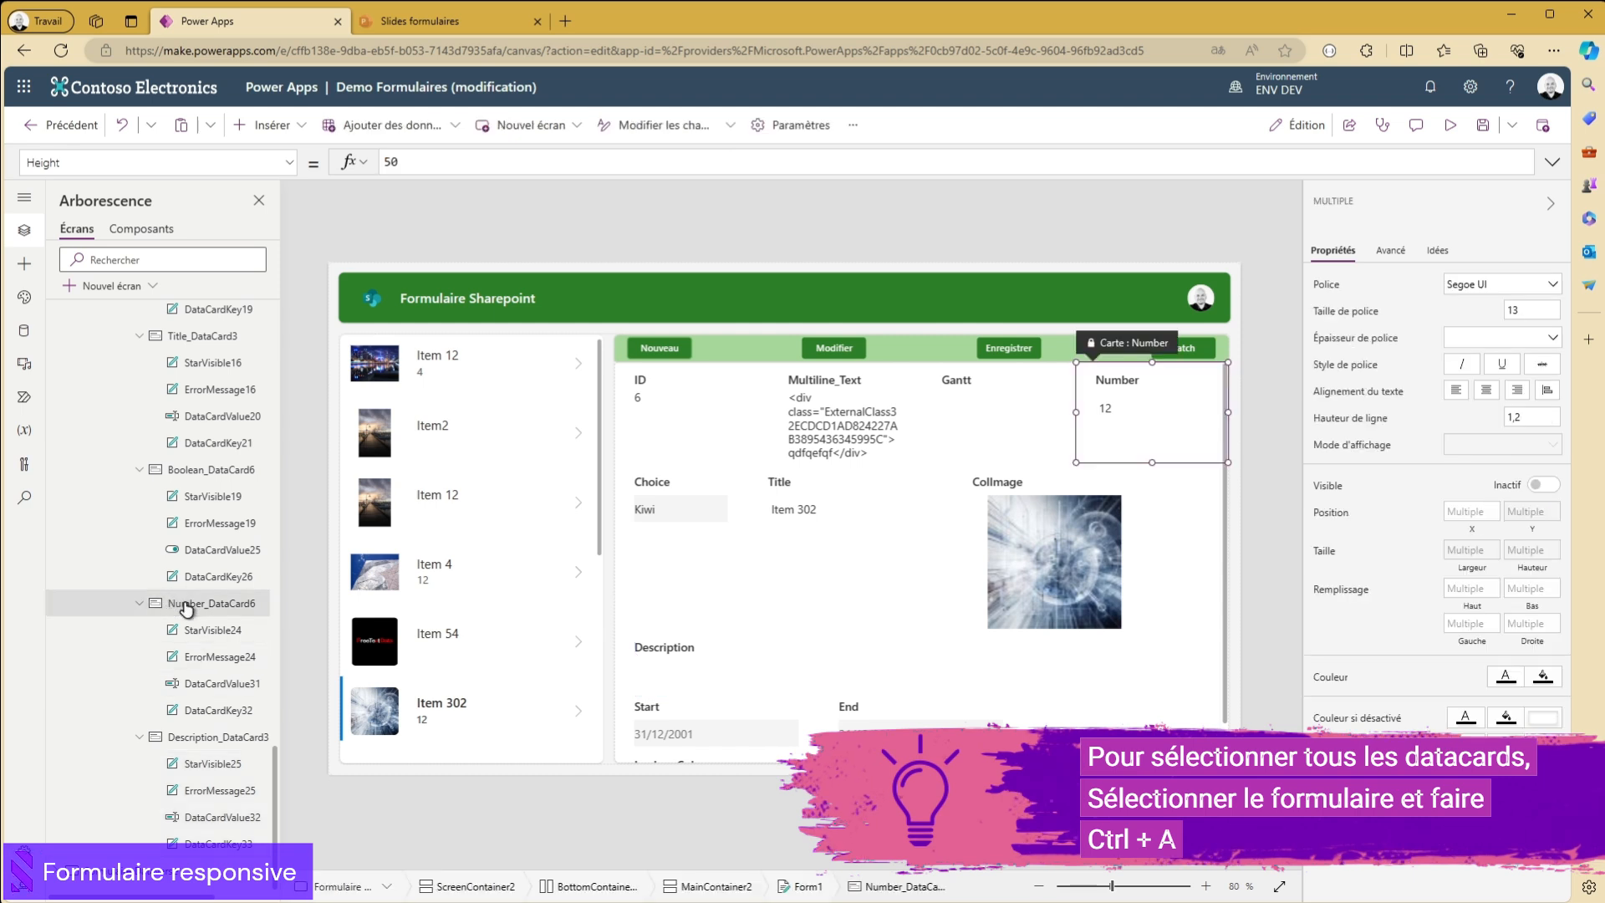
- Select all data cards of the SharePoint form together, from Description_DataCard3 up to Gantt_DataCard1, and turn on width fit for them
click(168, 737)
scroll(180, 736, up, 2)
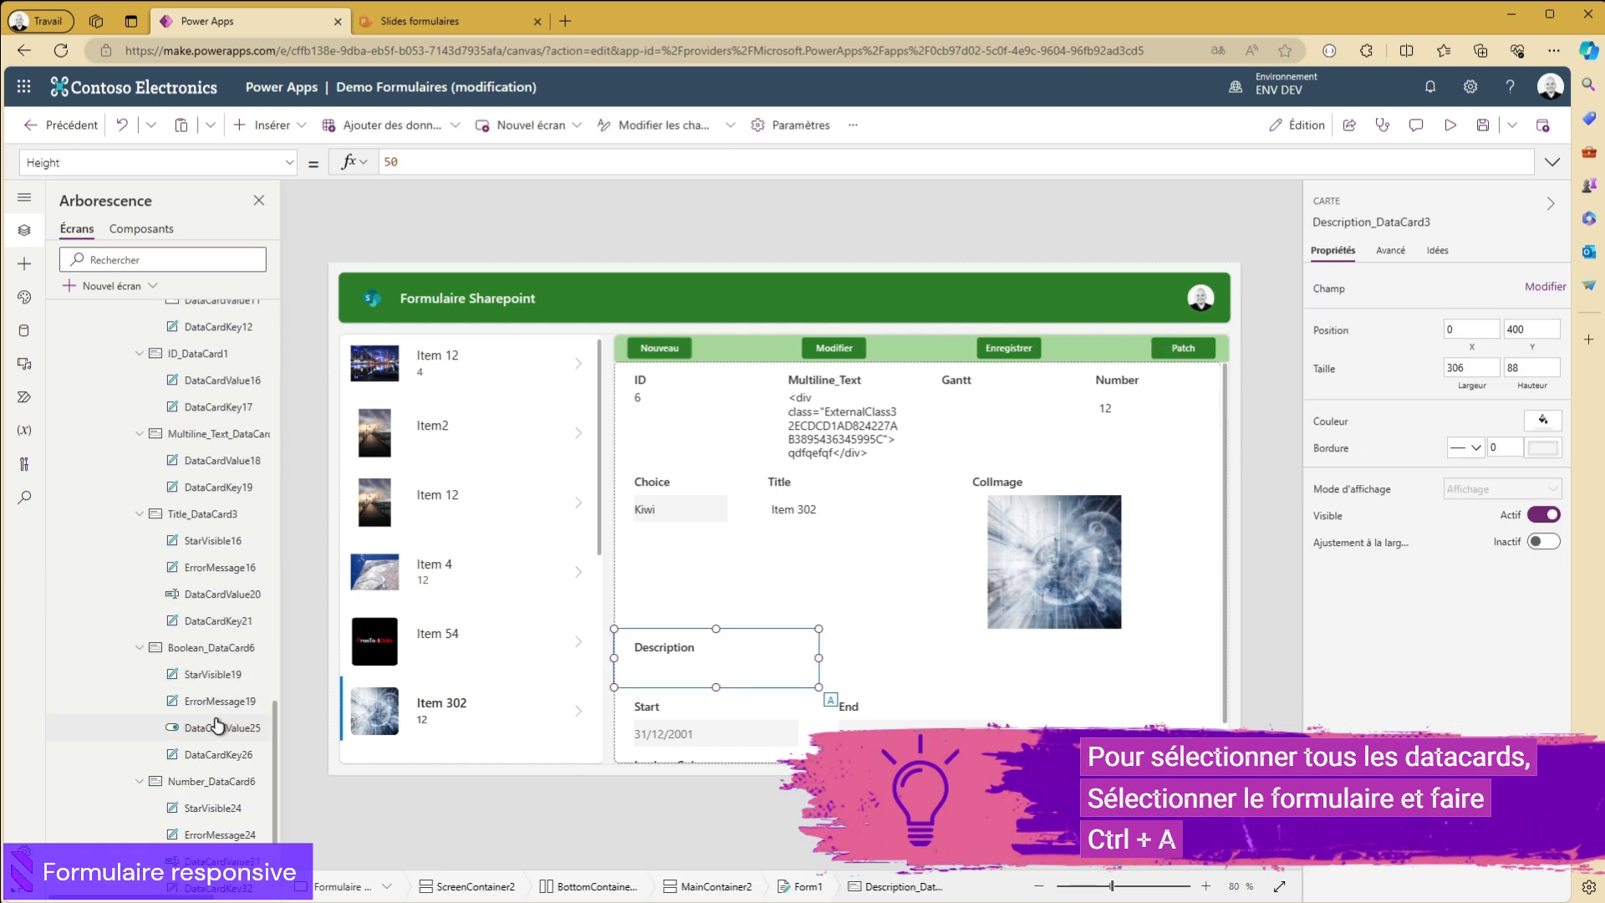
ctrl+click(185, 780)
ctrl+click(192, 650)
ctrl+click(179, 513)
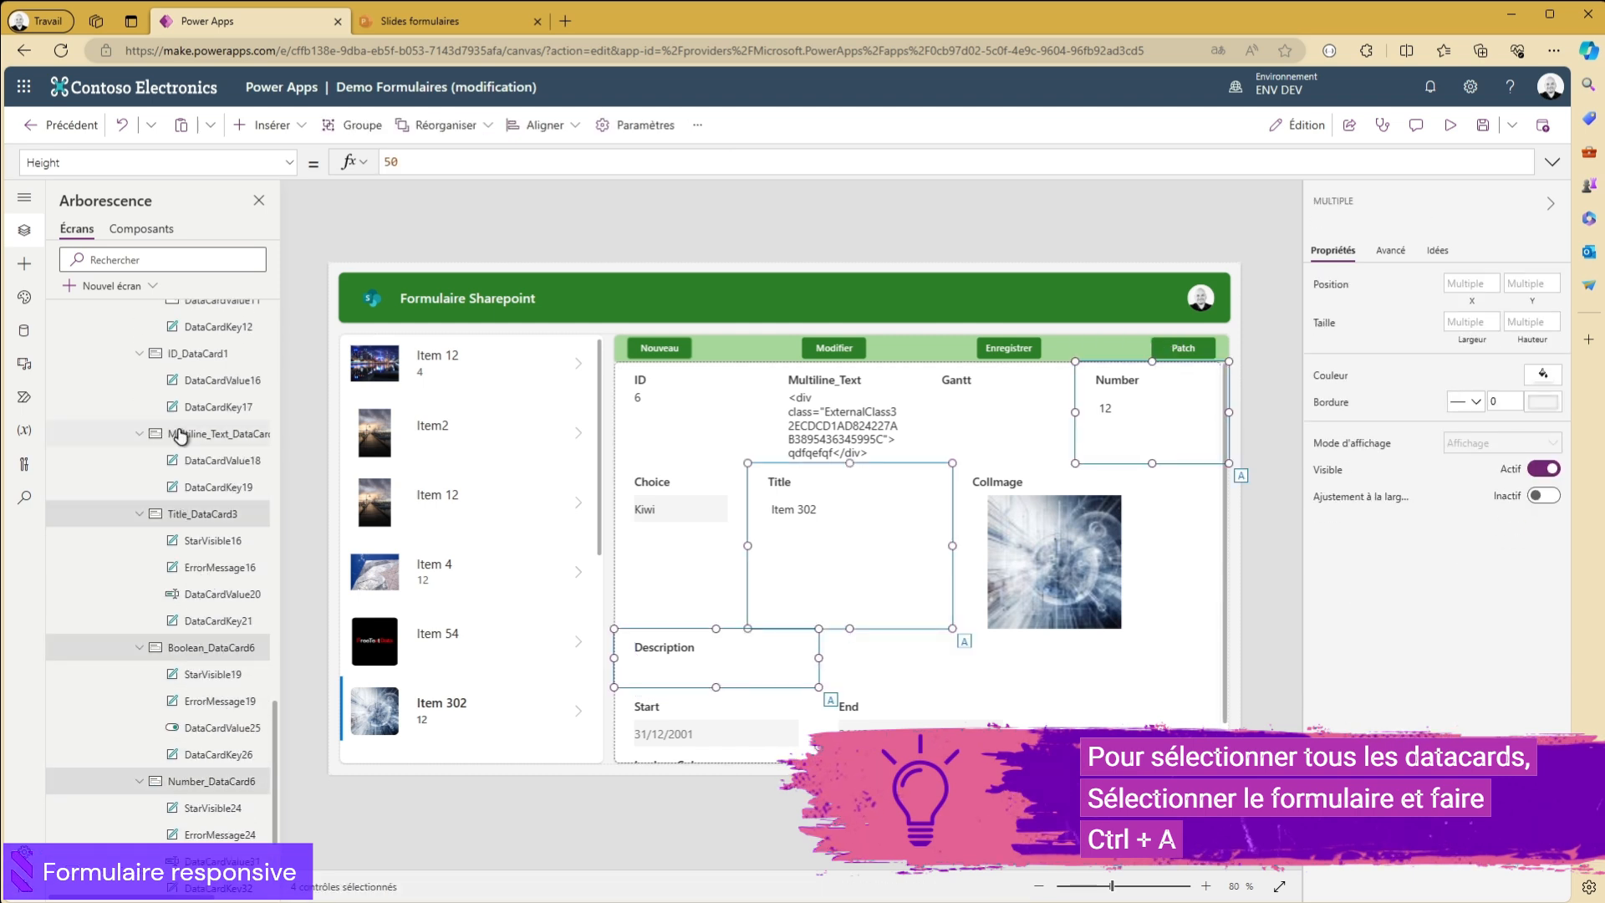
ctrl+click(179, 434)
ctrl+click(179, 355)
scroll(201, 519, up, 3)
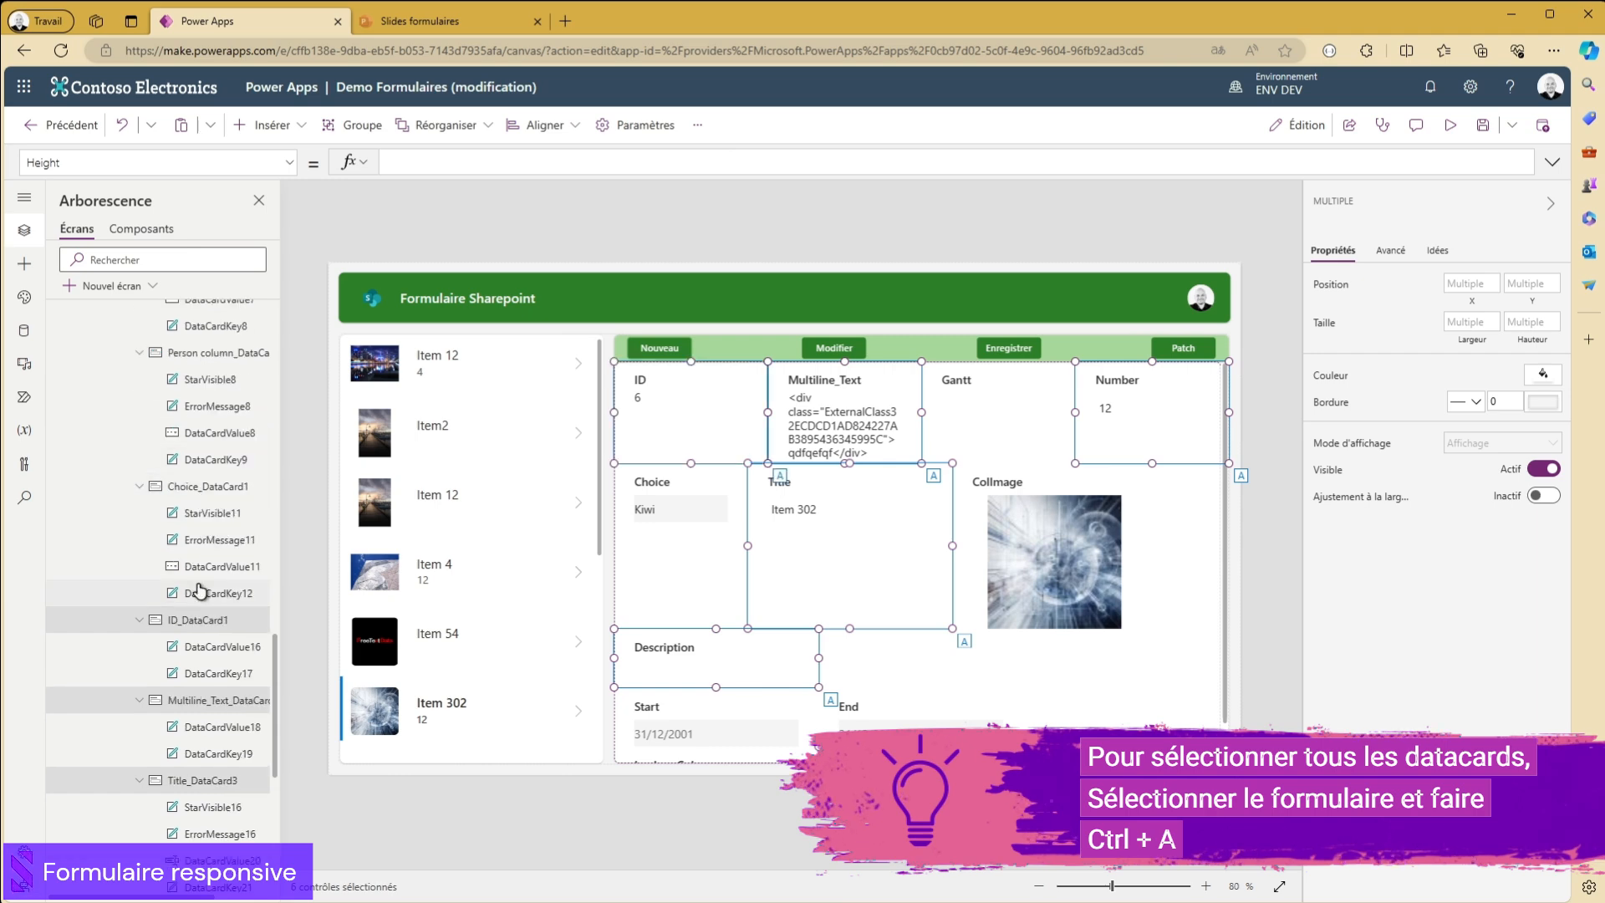
ctrl+click(182, 490)
ctrl+click(177, 357)
scroll(178, 393, up, 3)
ctrl+click(167, 486)
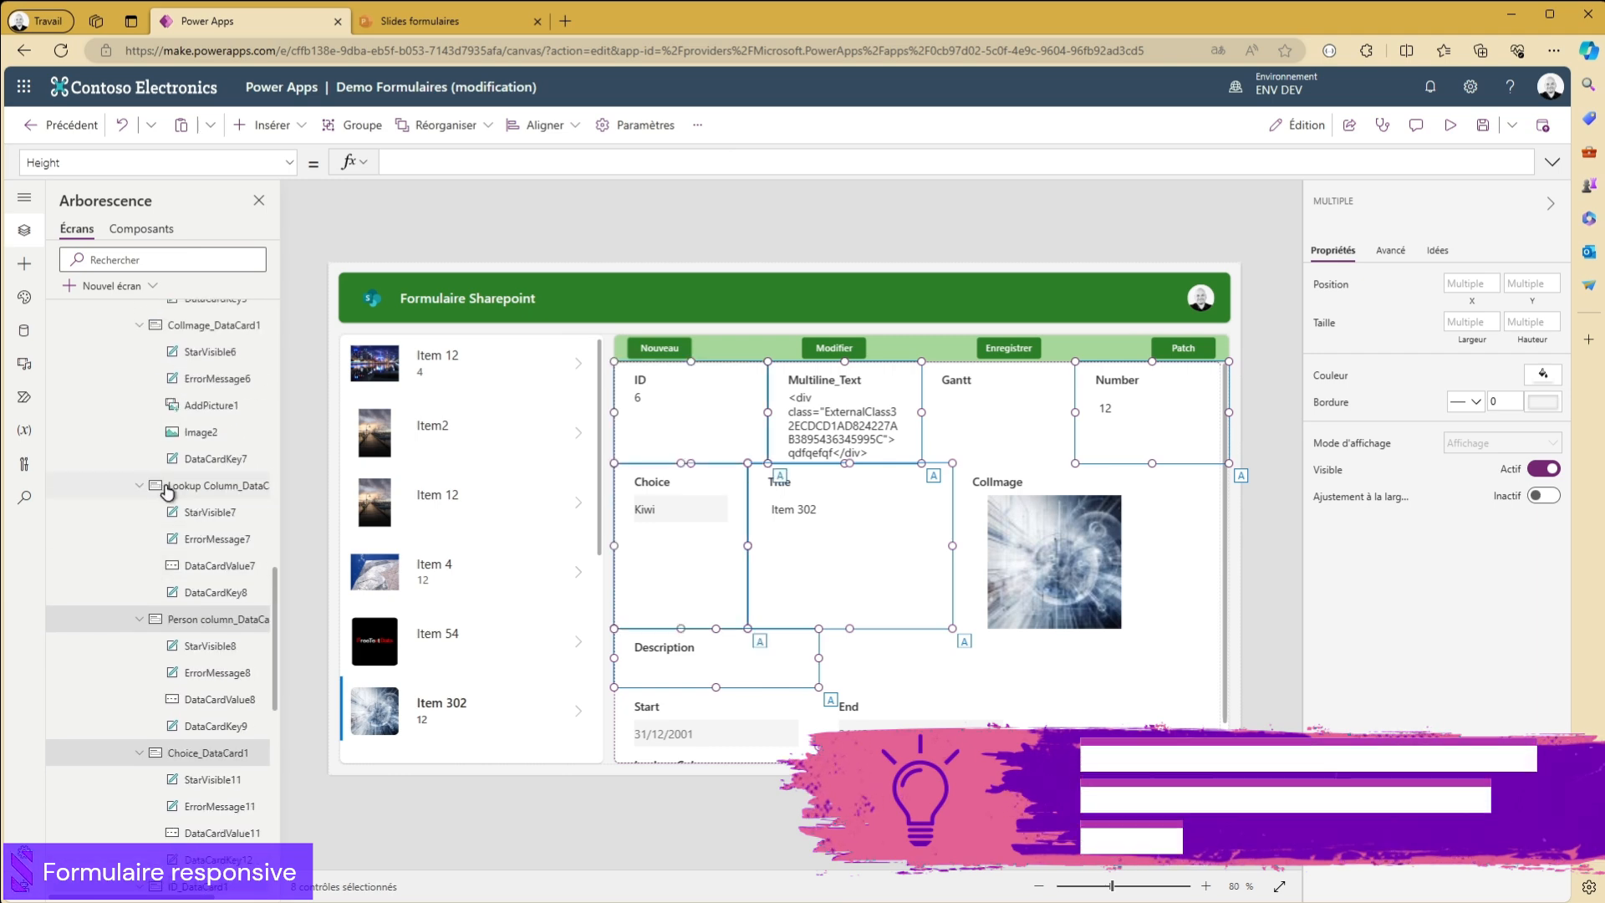
ctrl+click(179, 334)
scroll(255, 502, up, 3)
ctrl+click(179, 370)
scroll(176, 410, up, 5)
scroll(162, 441, up, 1)
ctrl+click(171, 458)
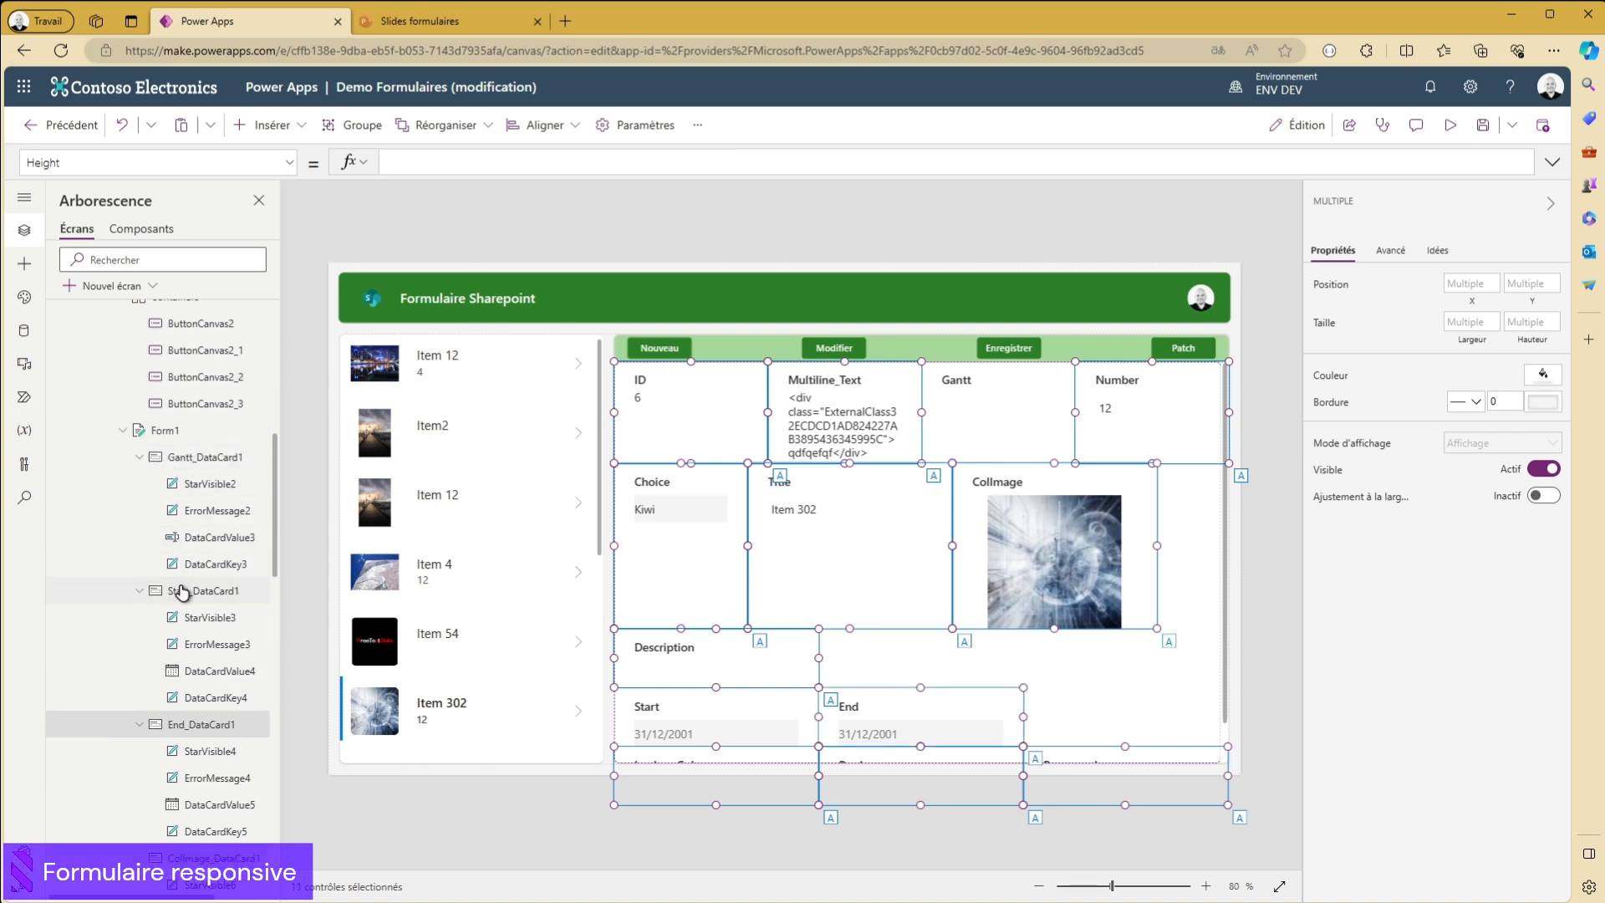
ctrl+click(184, 588)
scroll(119, 597, down, 10)
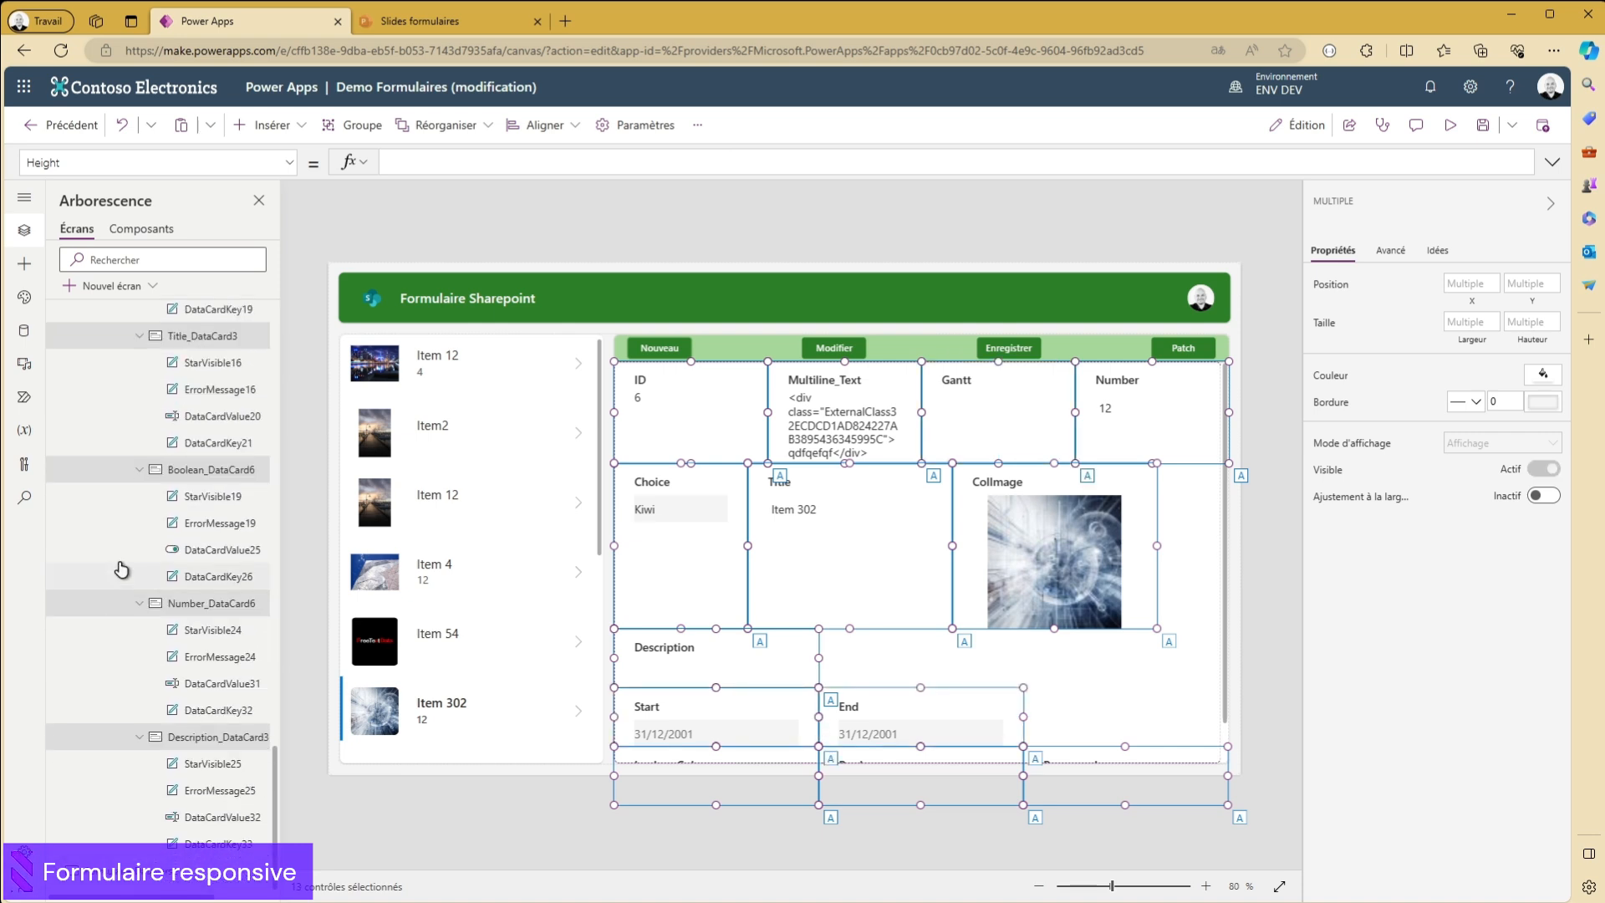
click(1539, 495)
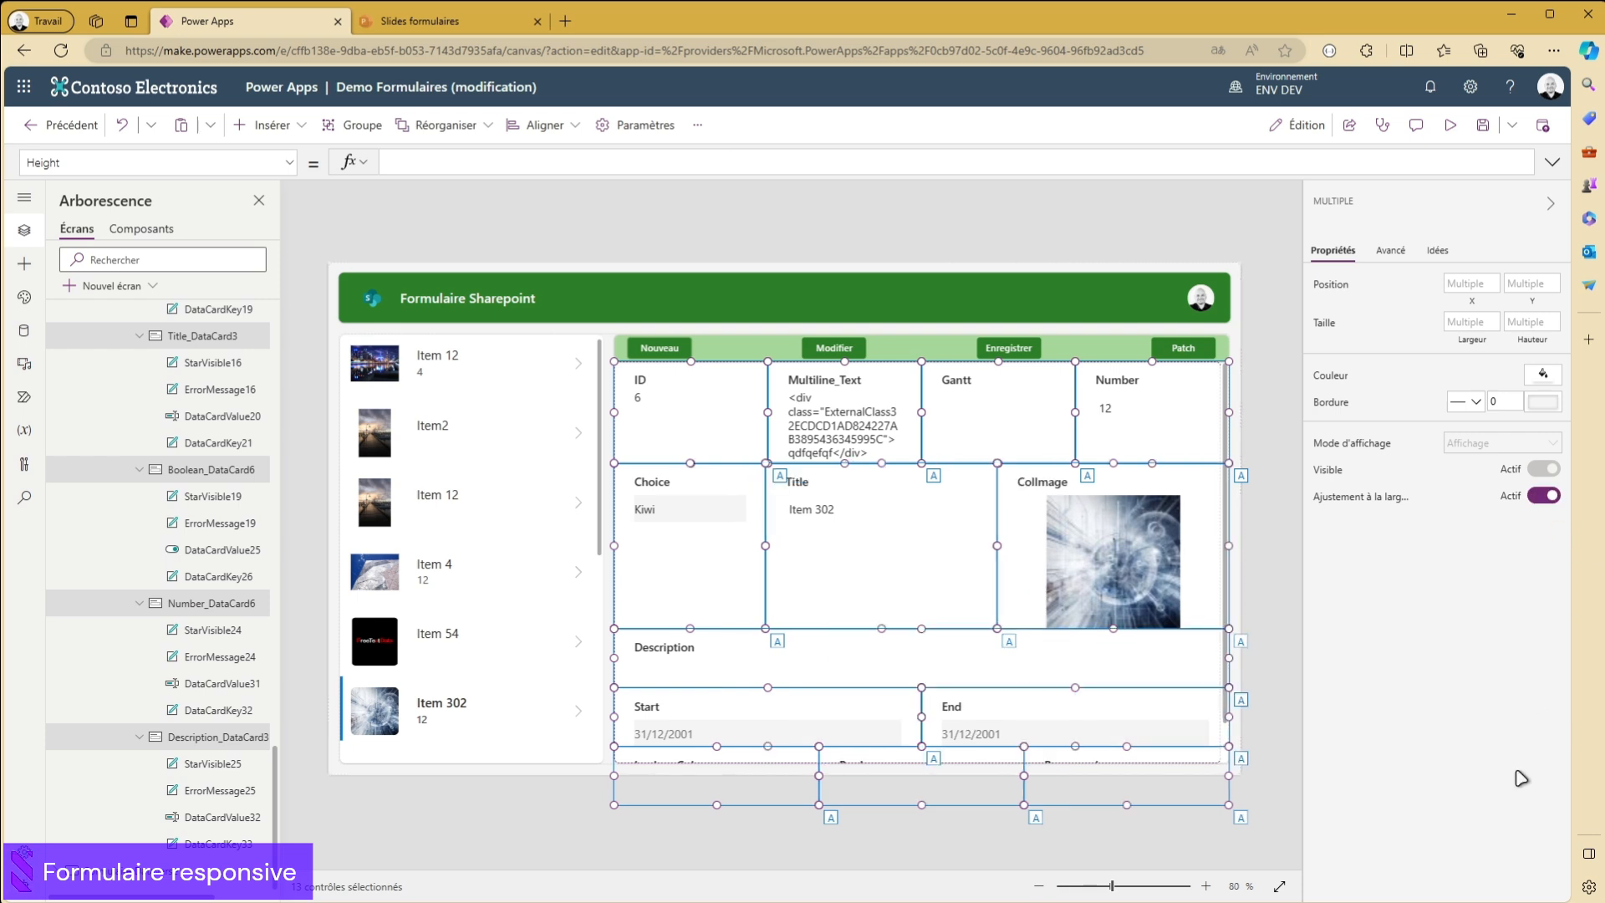
- Preview the app to check how the form's data cards fill their rows, and close the preview
click(1068, 222)
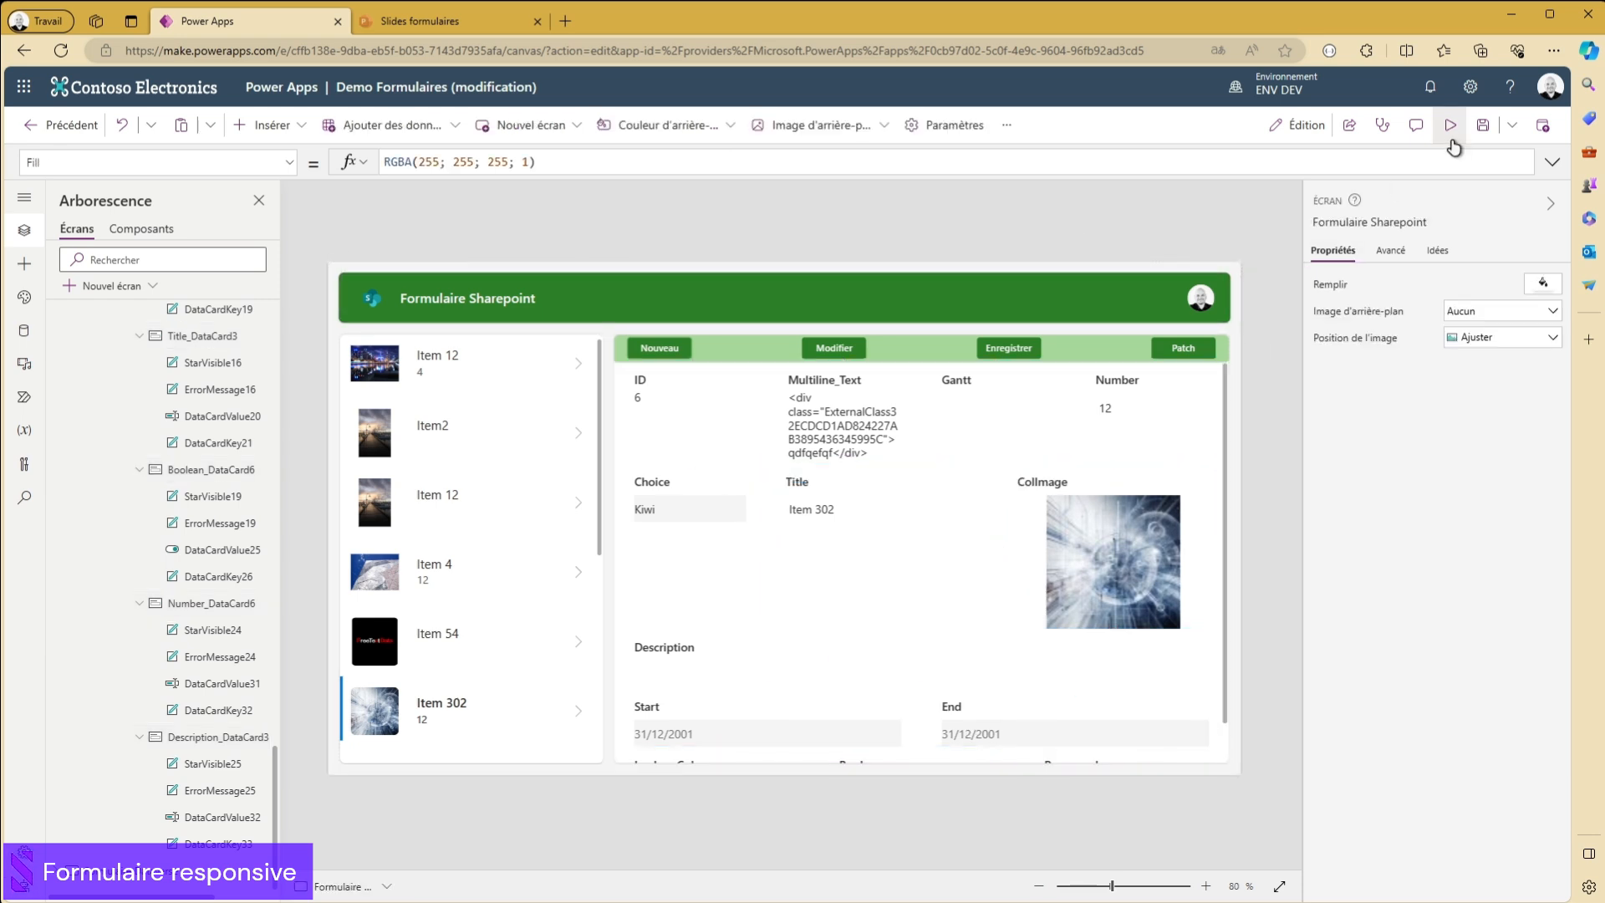
click(1449, 124)
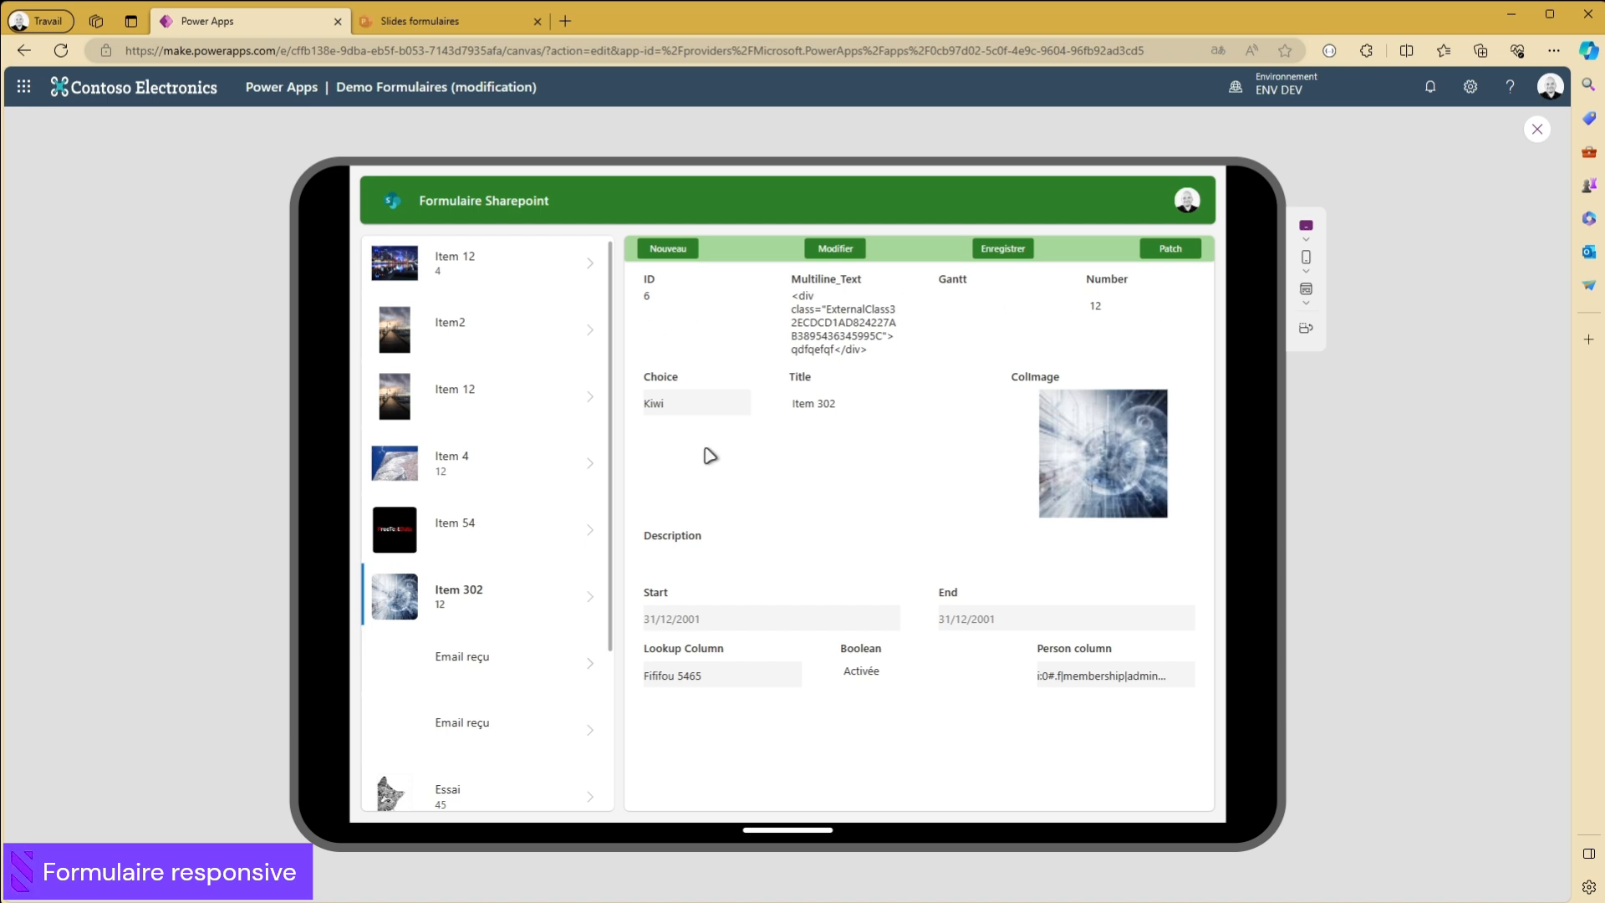
click(1538, 129)
- Examine the widths and positions of the Title, ColImage, Choice and Description data cards
click(836, 517)
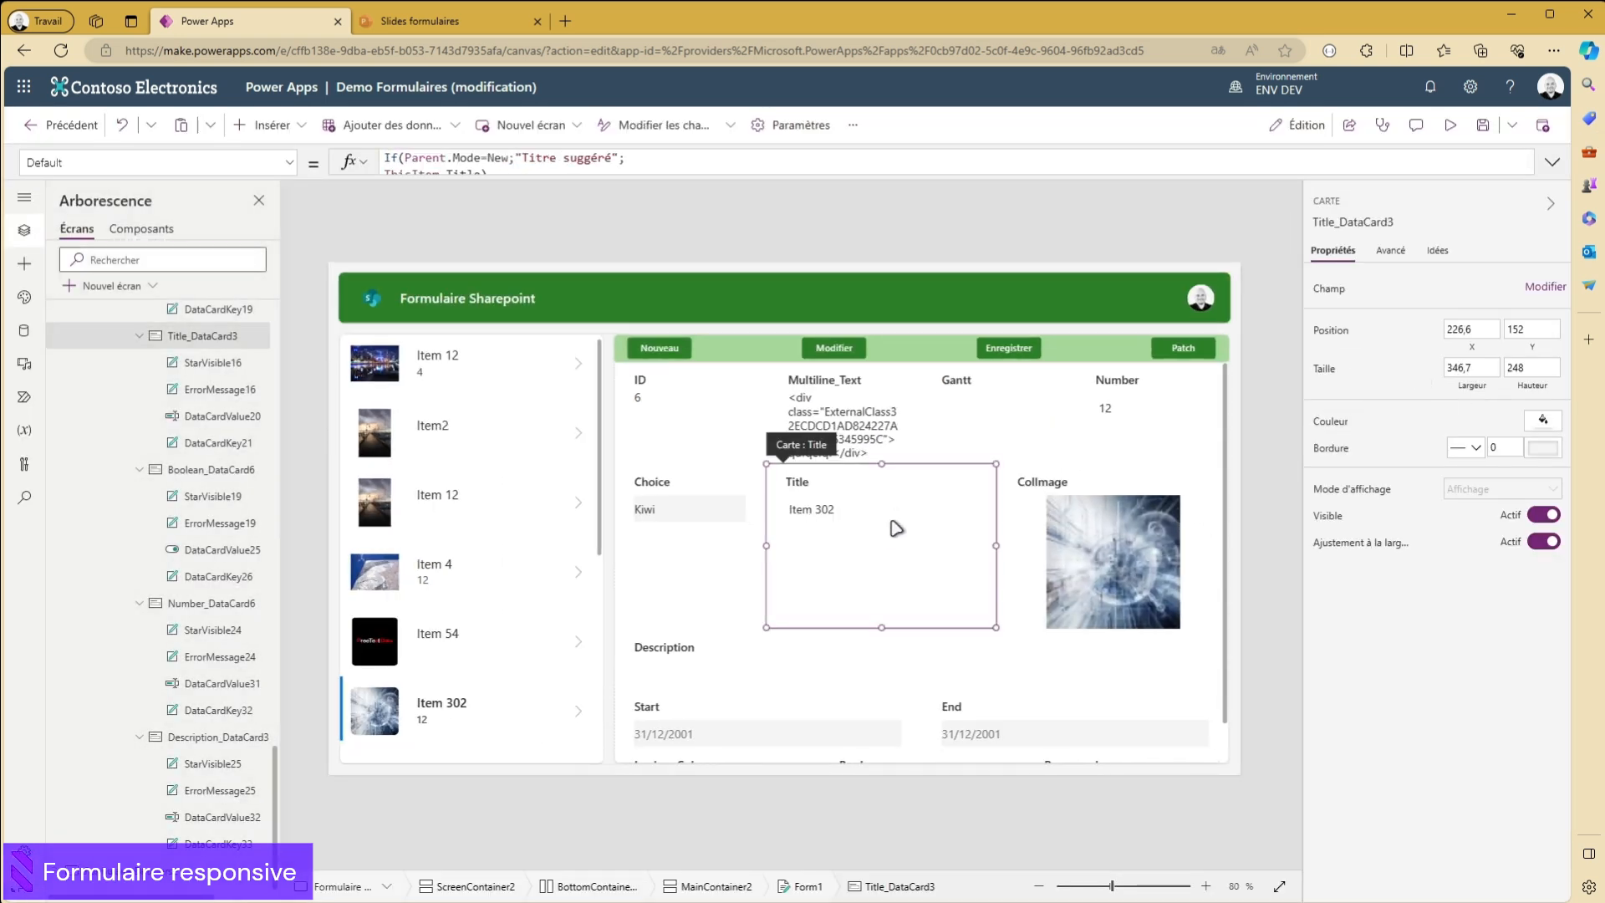
click(1017, 577)
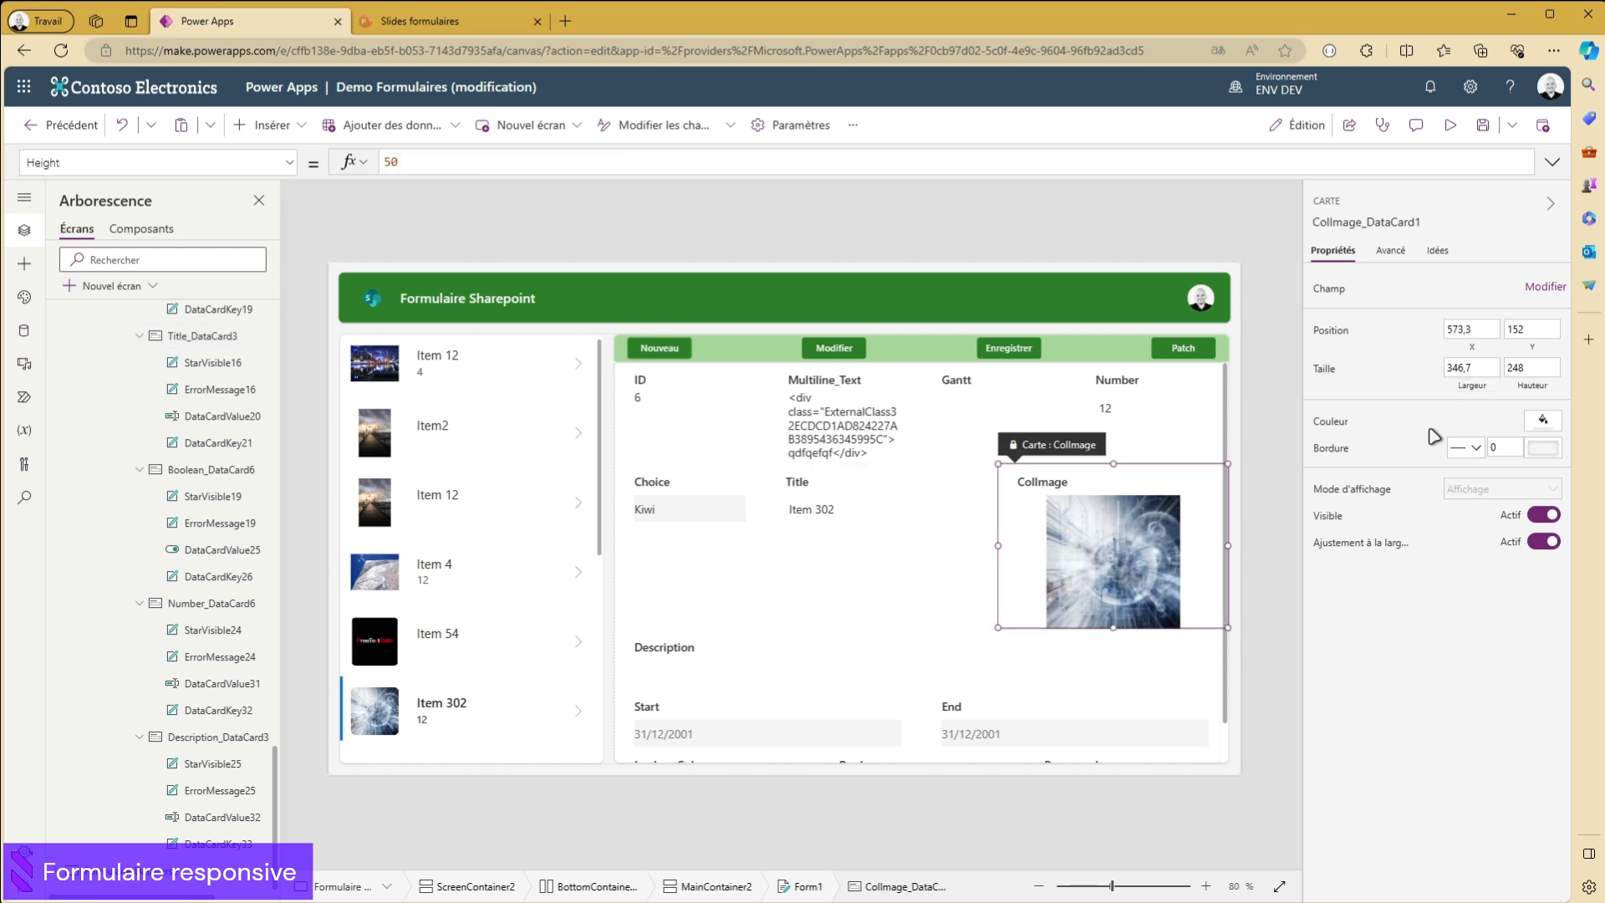
click(836, 590)
click(690, 581)
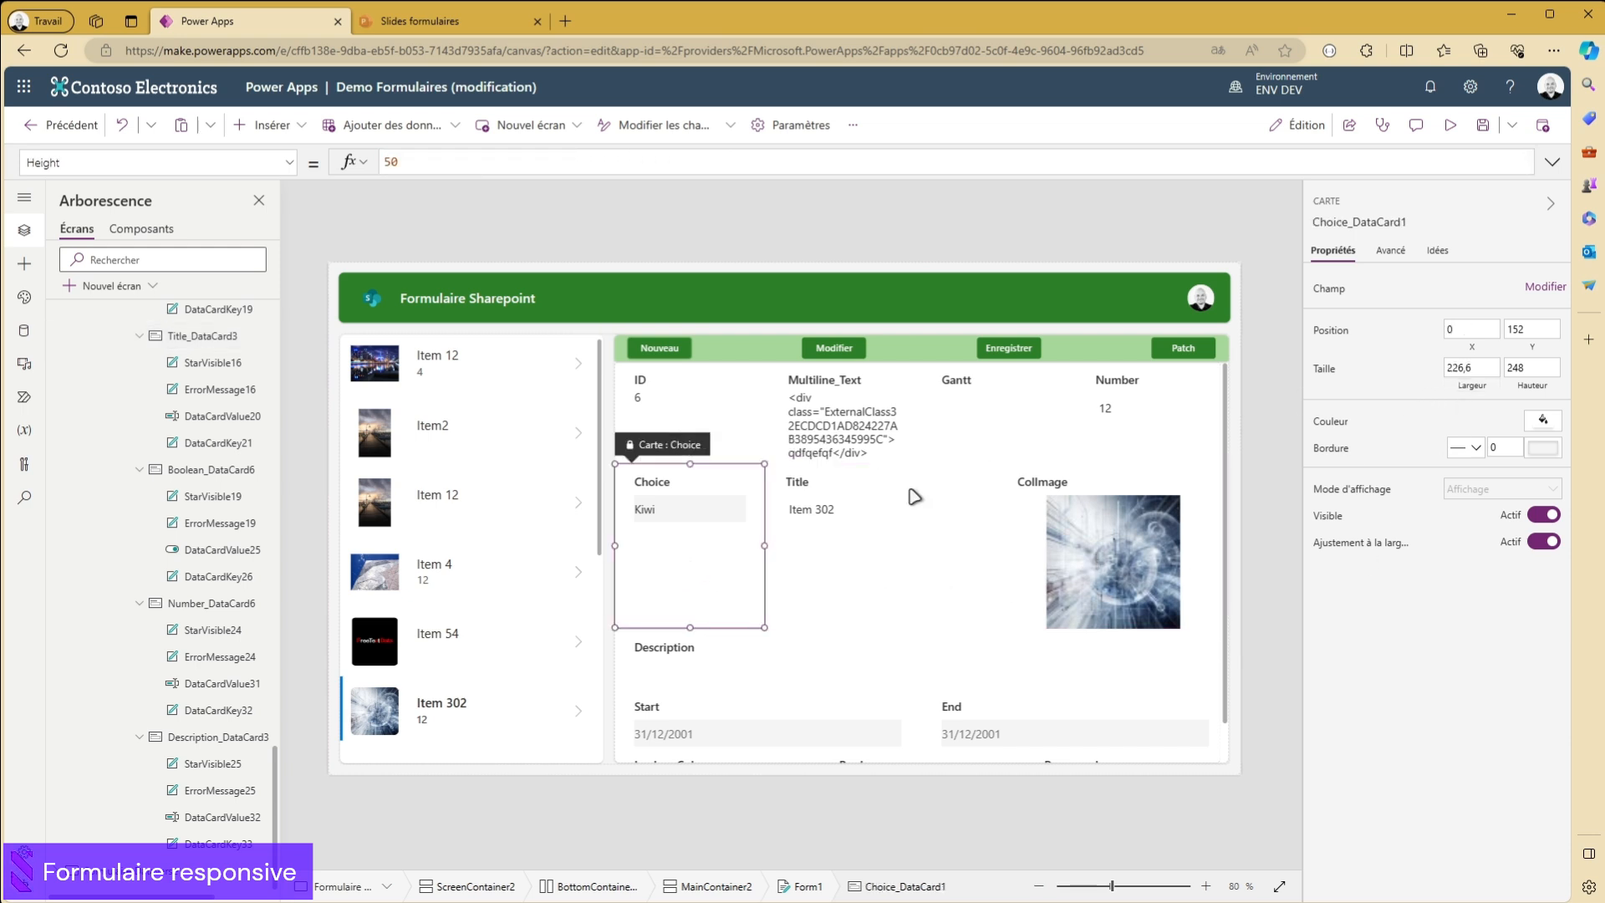
scroll(834, 536, down, 1)
click(770, 615)
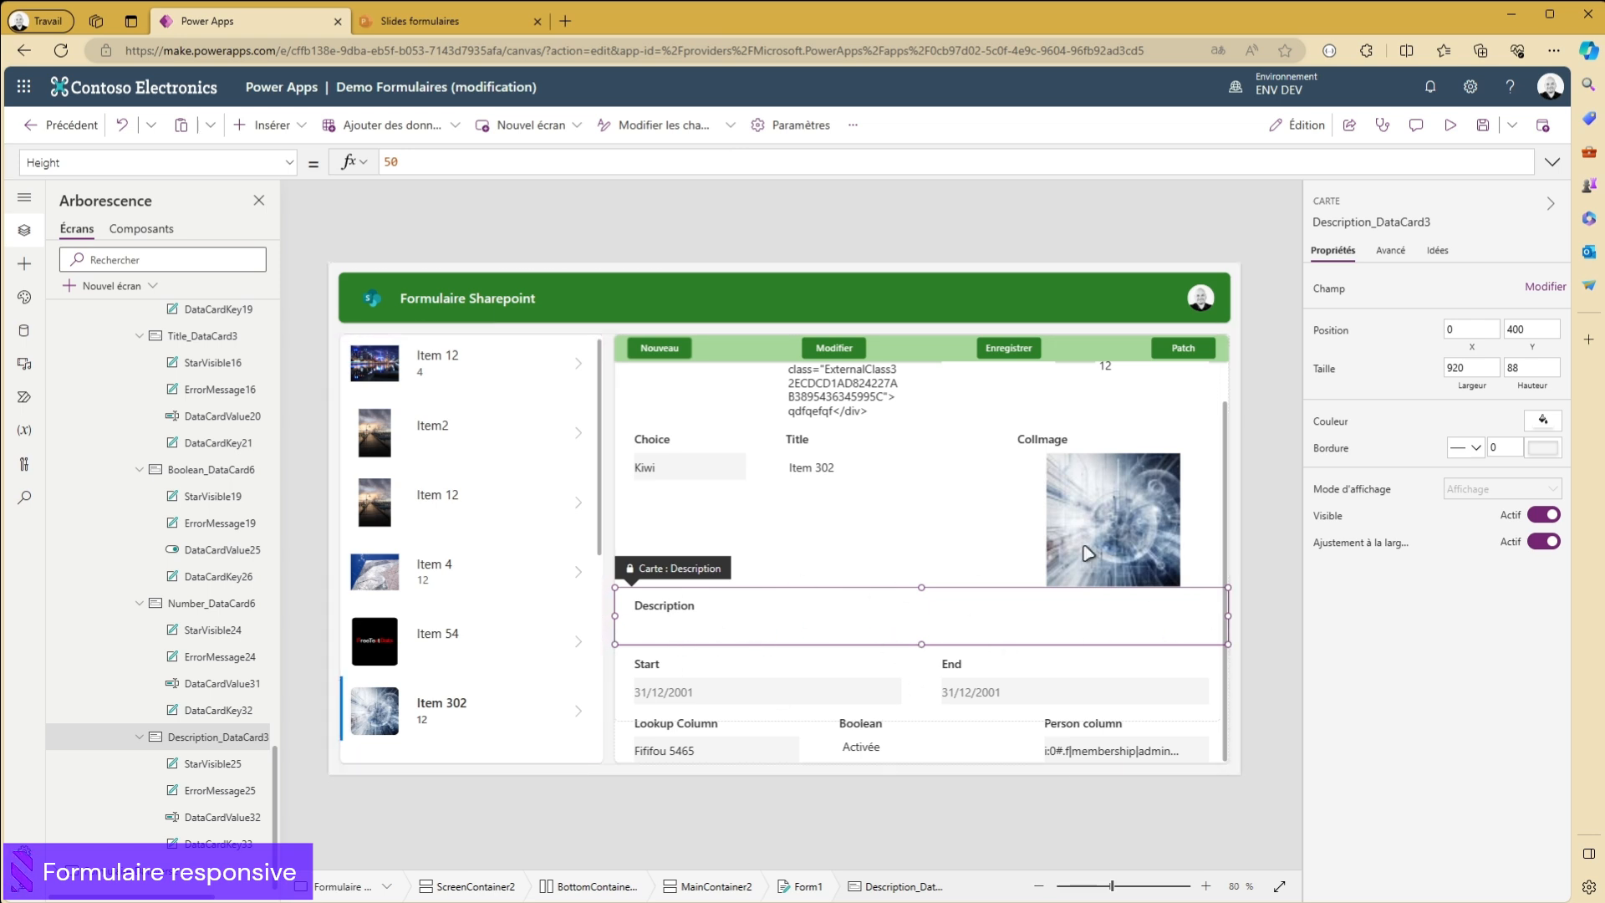
- Review the advanced properties of the Description and Title data cards, including their X values
click(1391, 251)
scroll(1415, 466, down, 5)
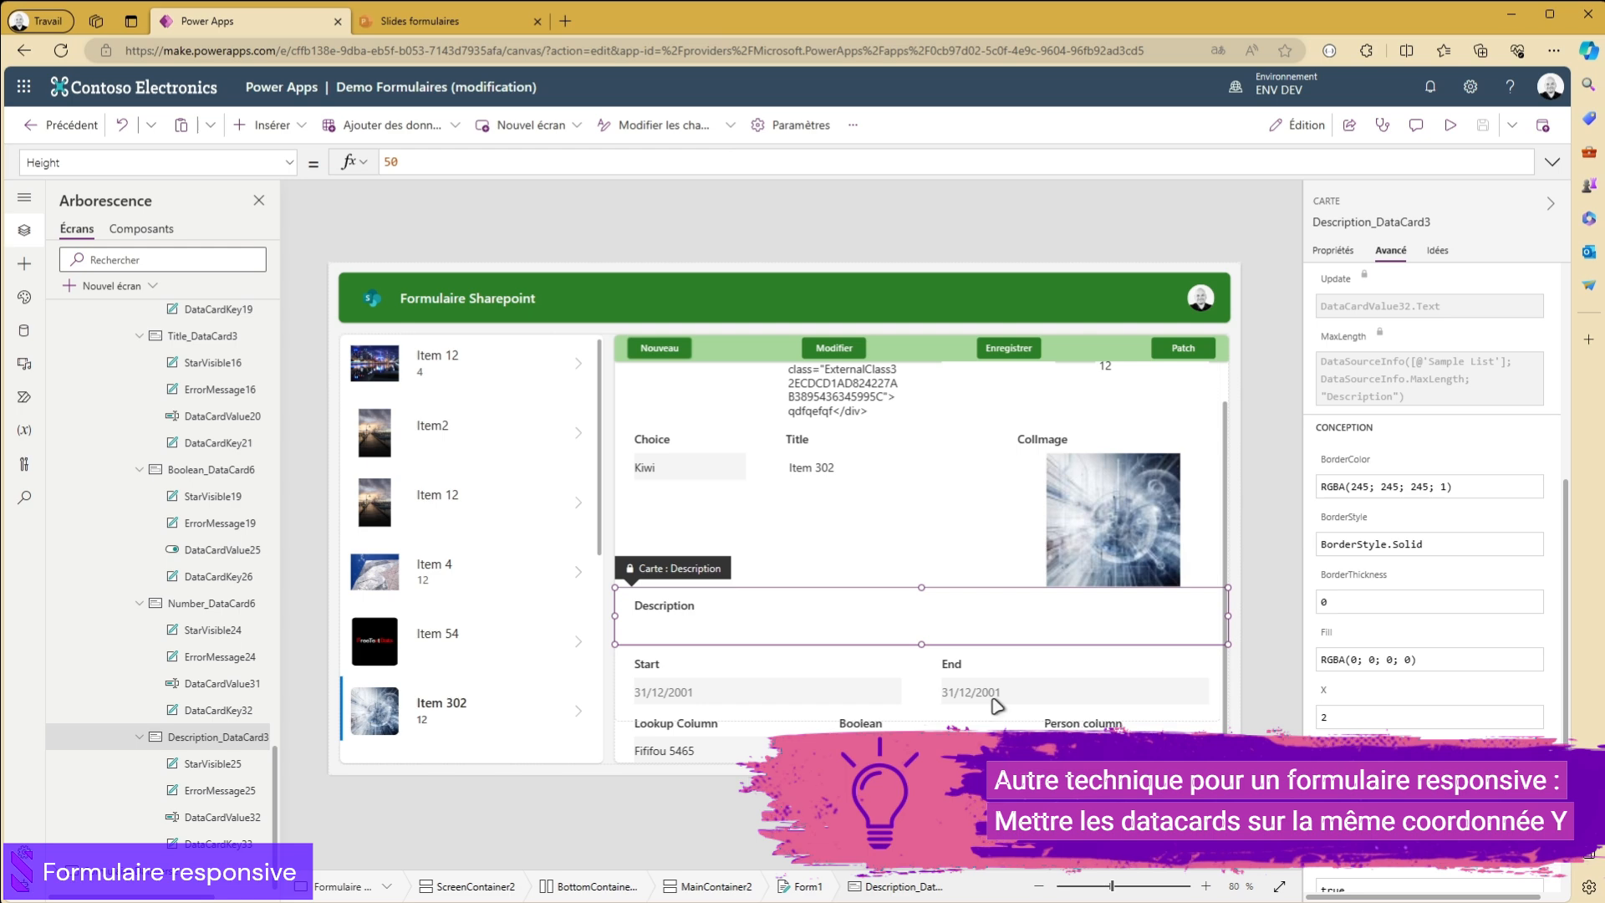
click(895, 514)
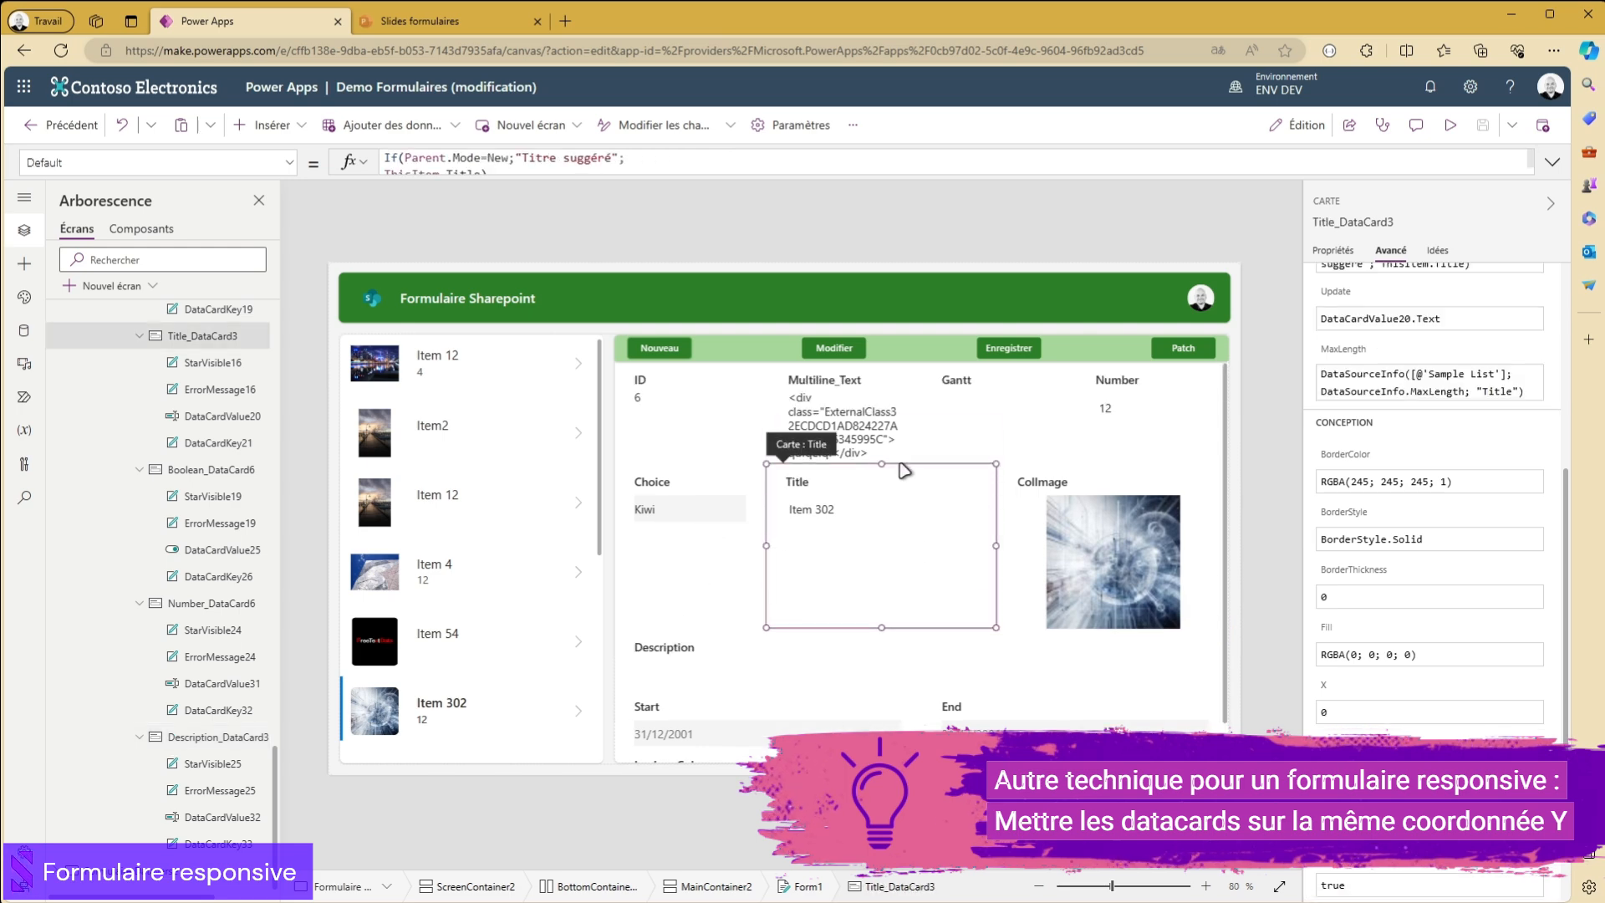
- Preview the app on the tablet and rotate the device to compare landscape and portrait layouts
click(1451, 125)
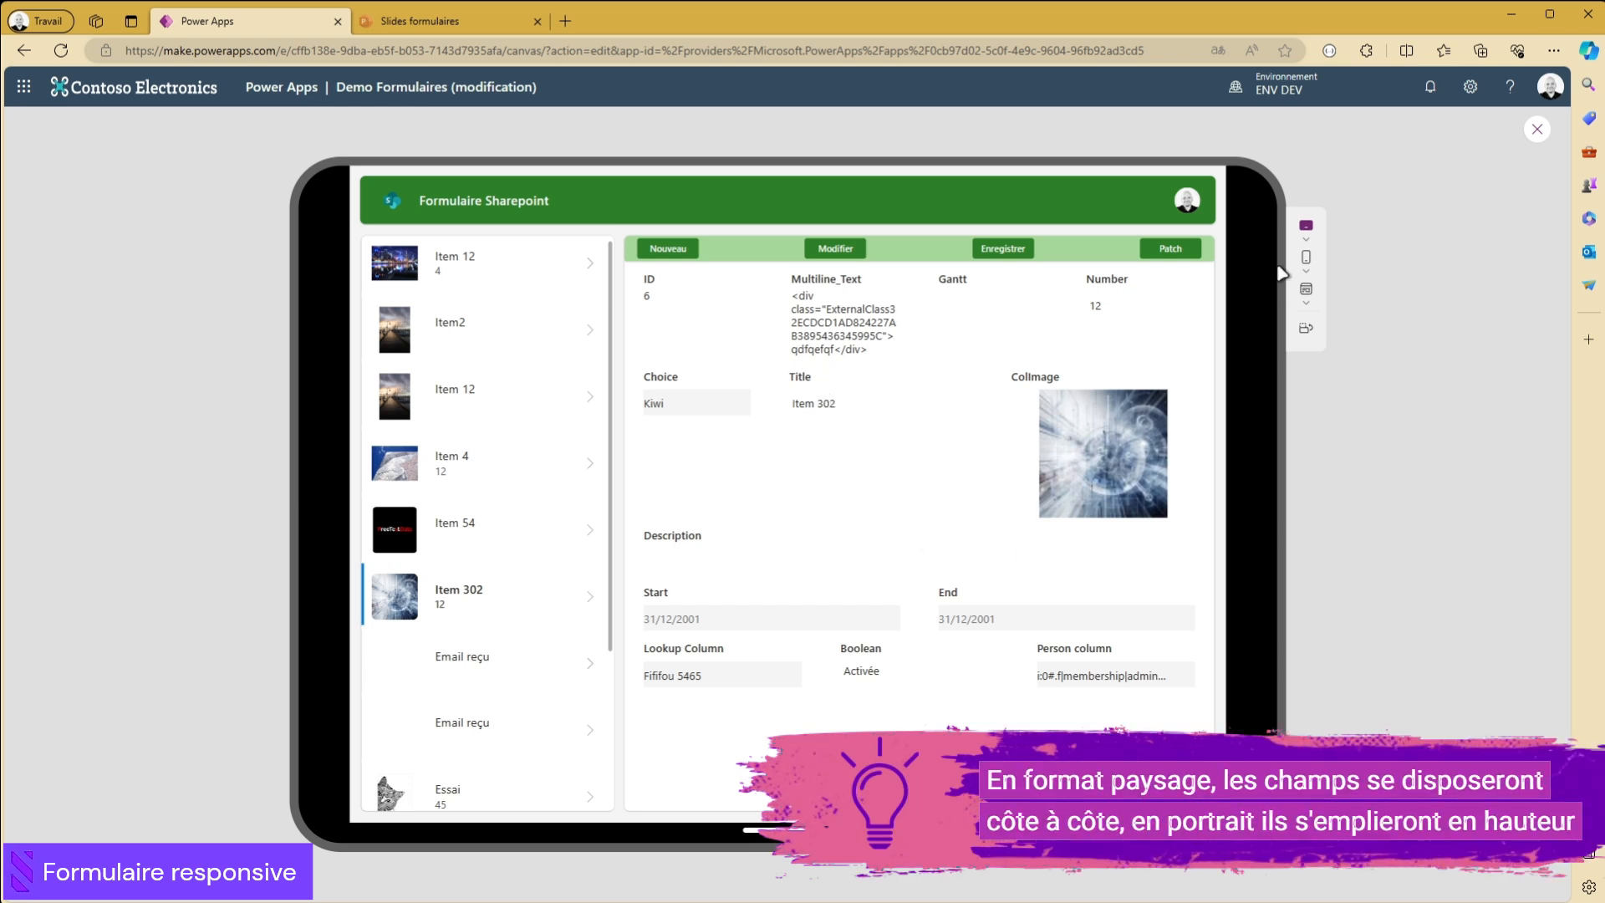
click(1307, 331)
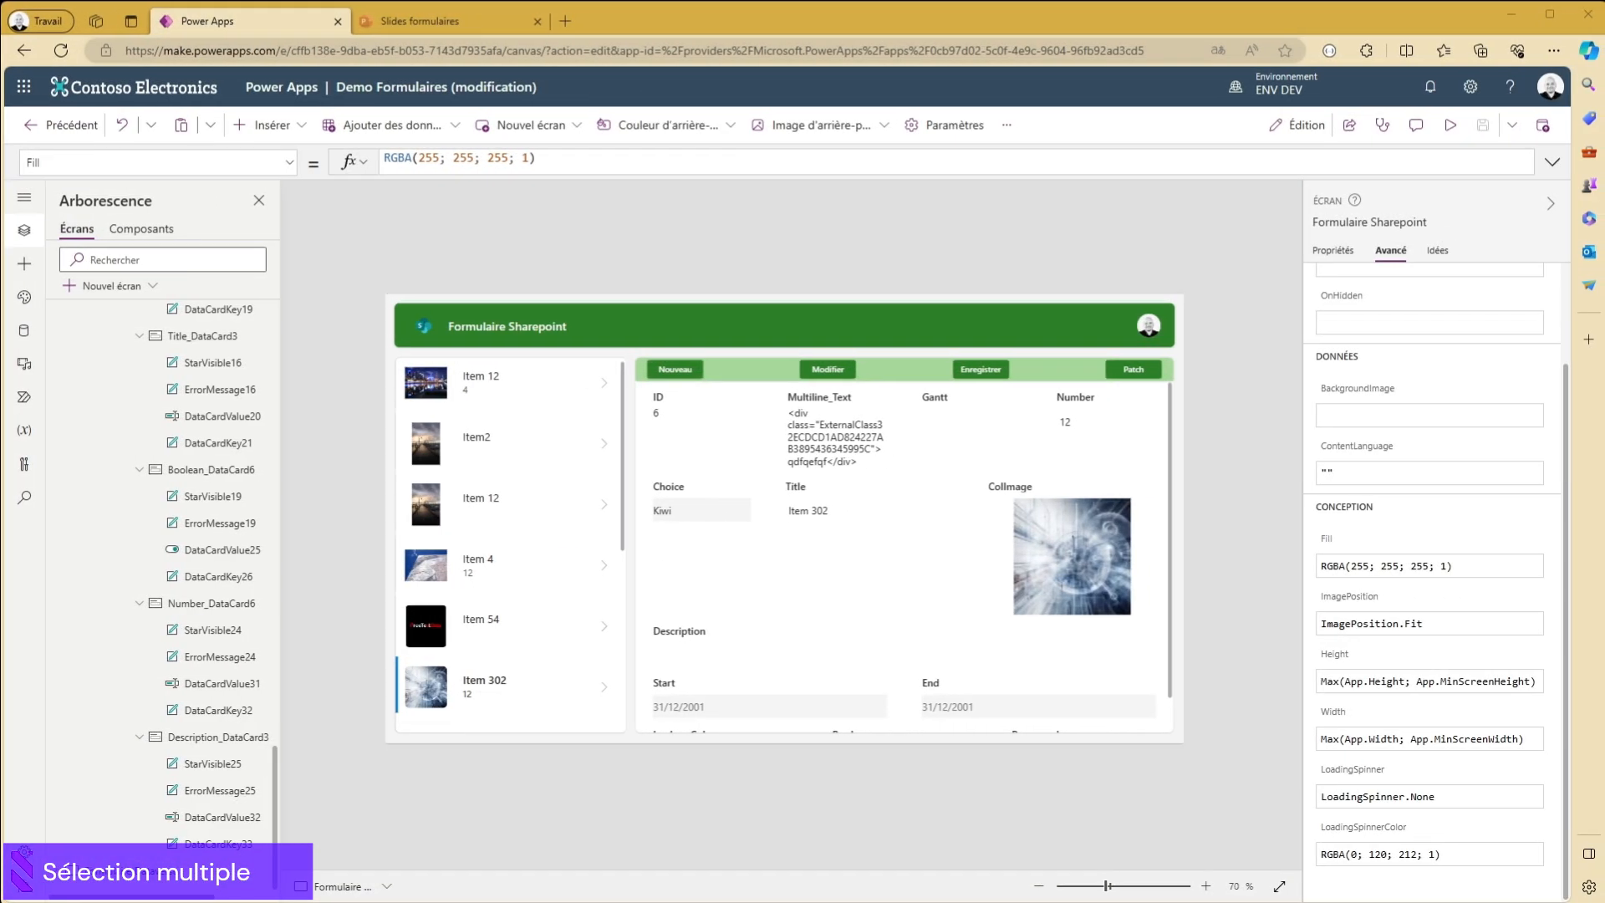
- Look through the form's data cards, selecting the ID, Multiline_Text and ColImage cards in turn
click(684, 407)
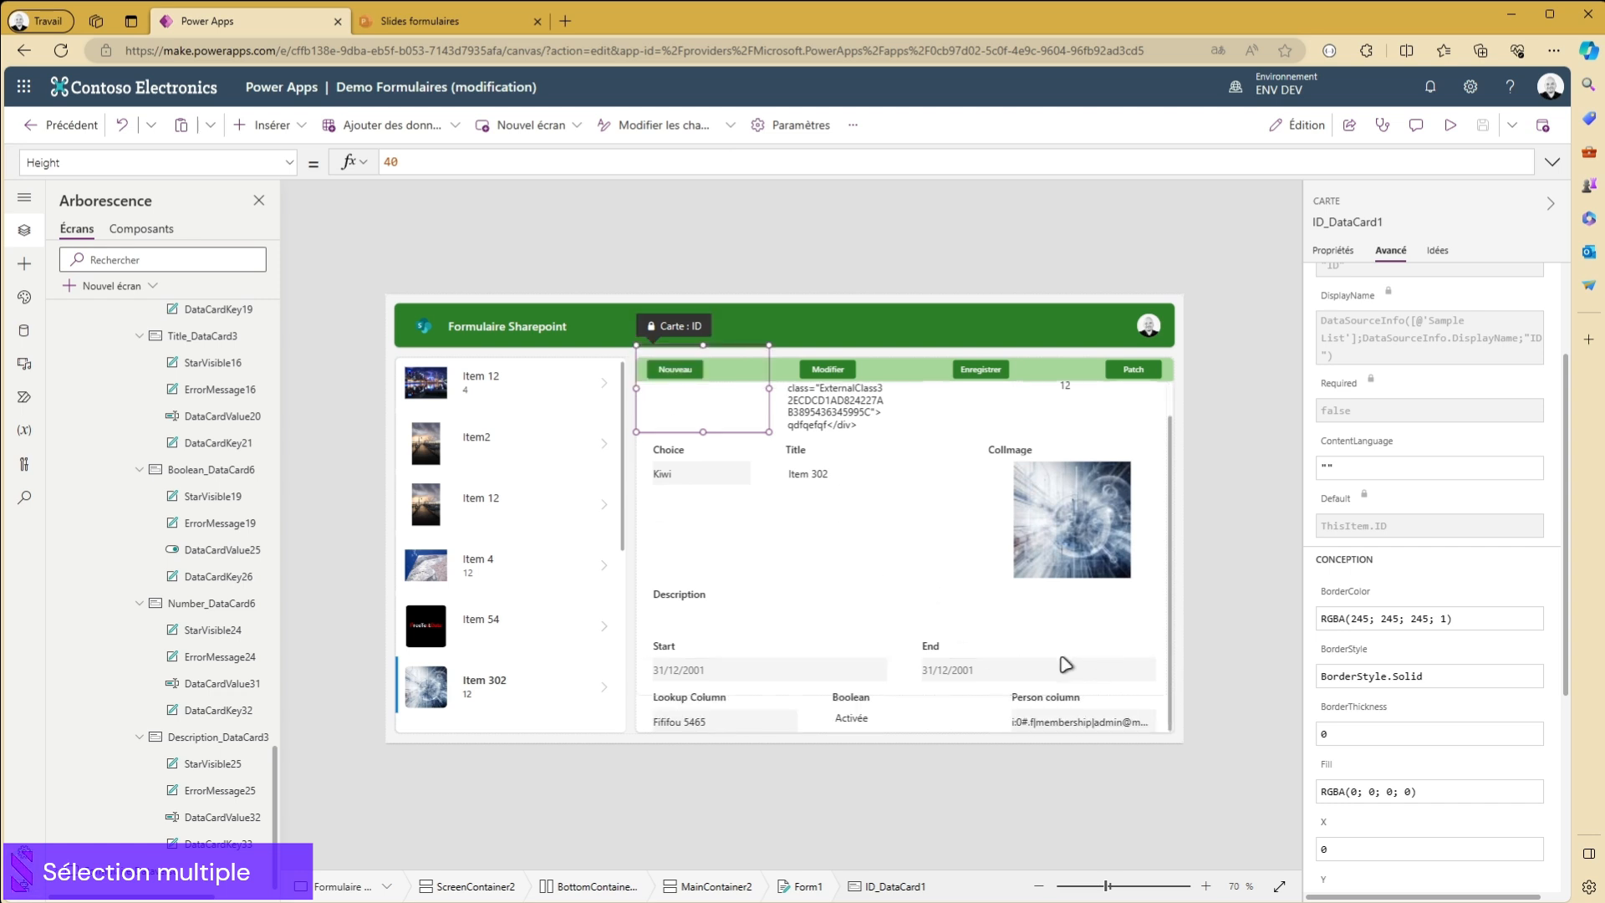
scroll(677, 634, up, 1)
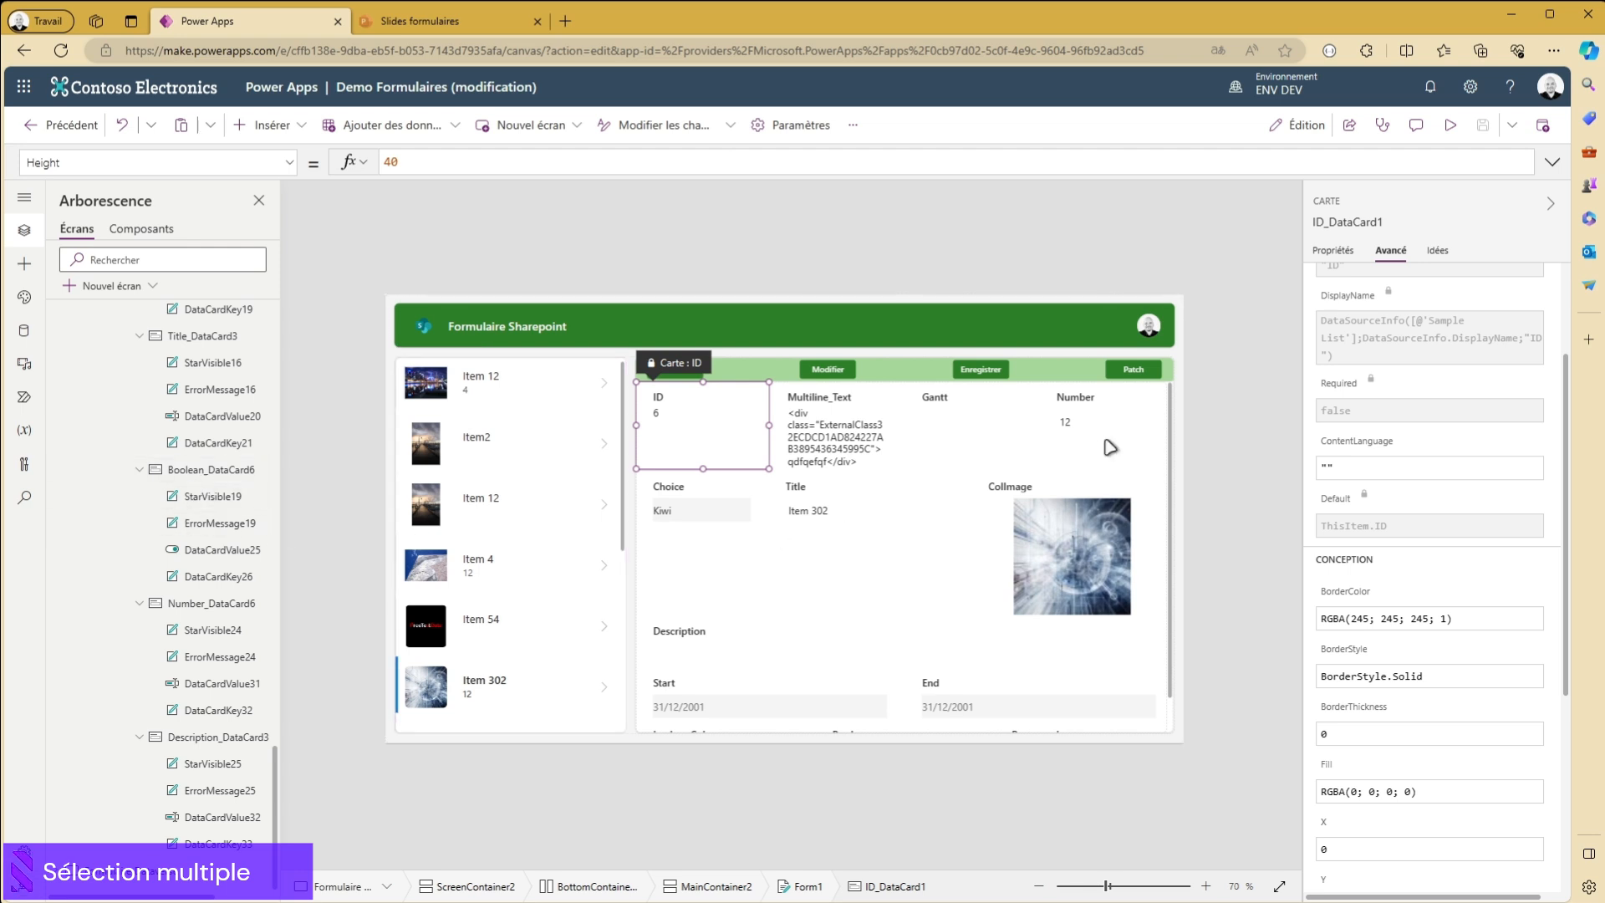
scroll(221, 334, up, 6)
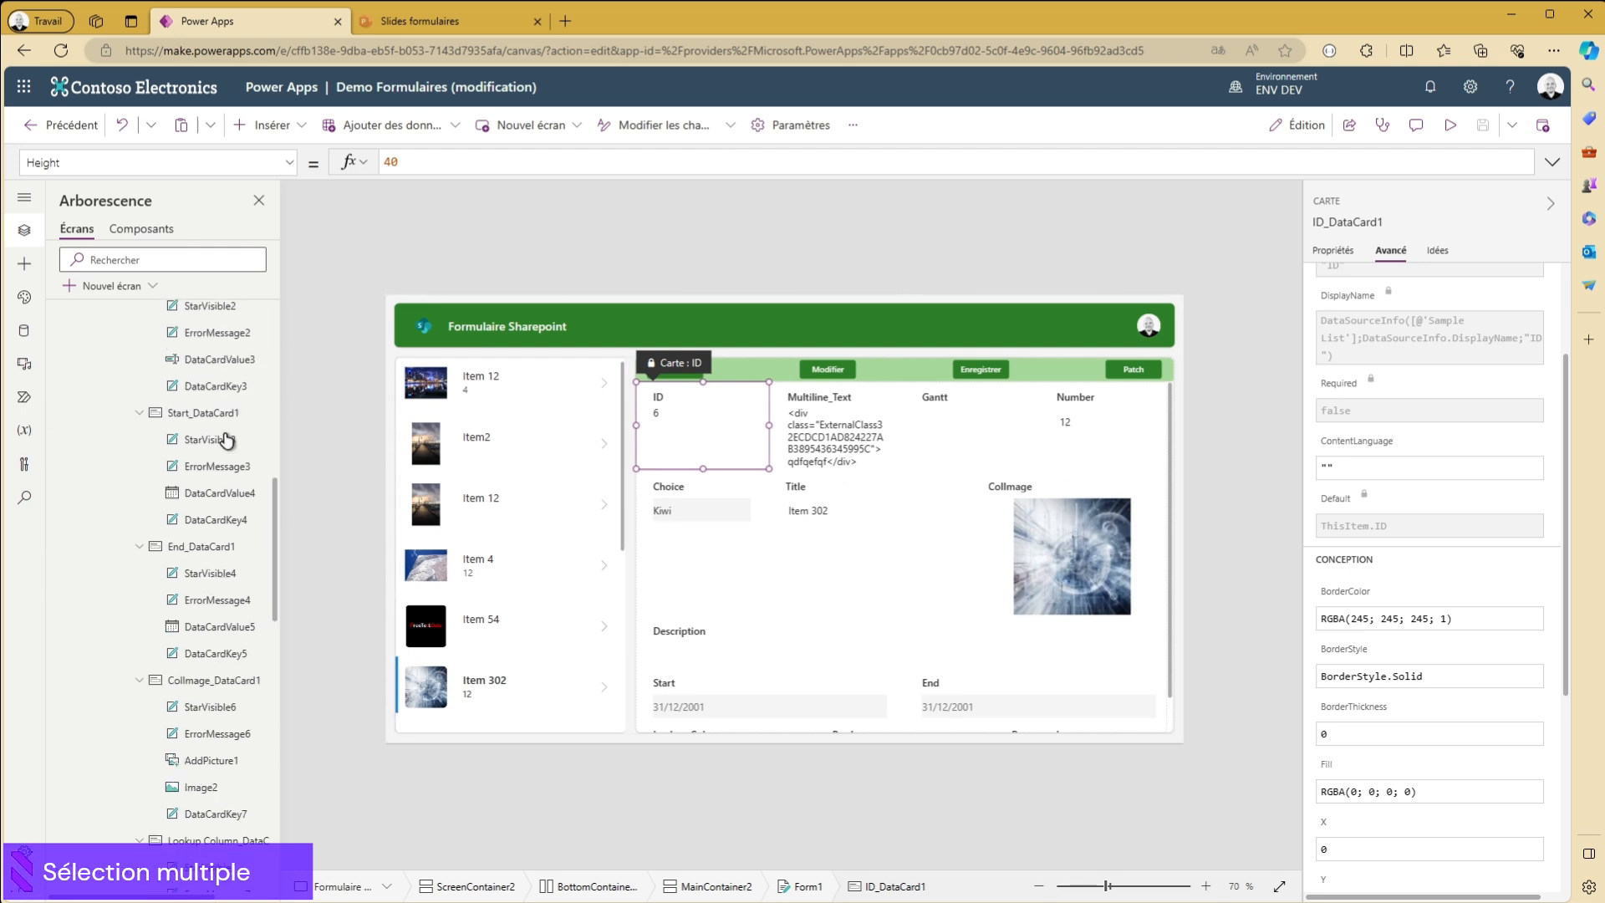
click(836, 428)
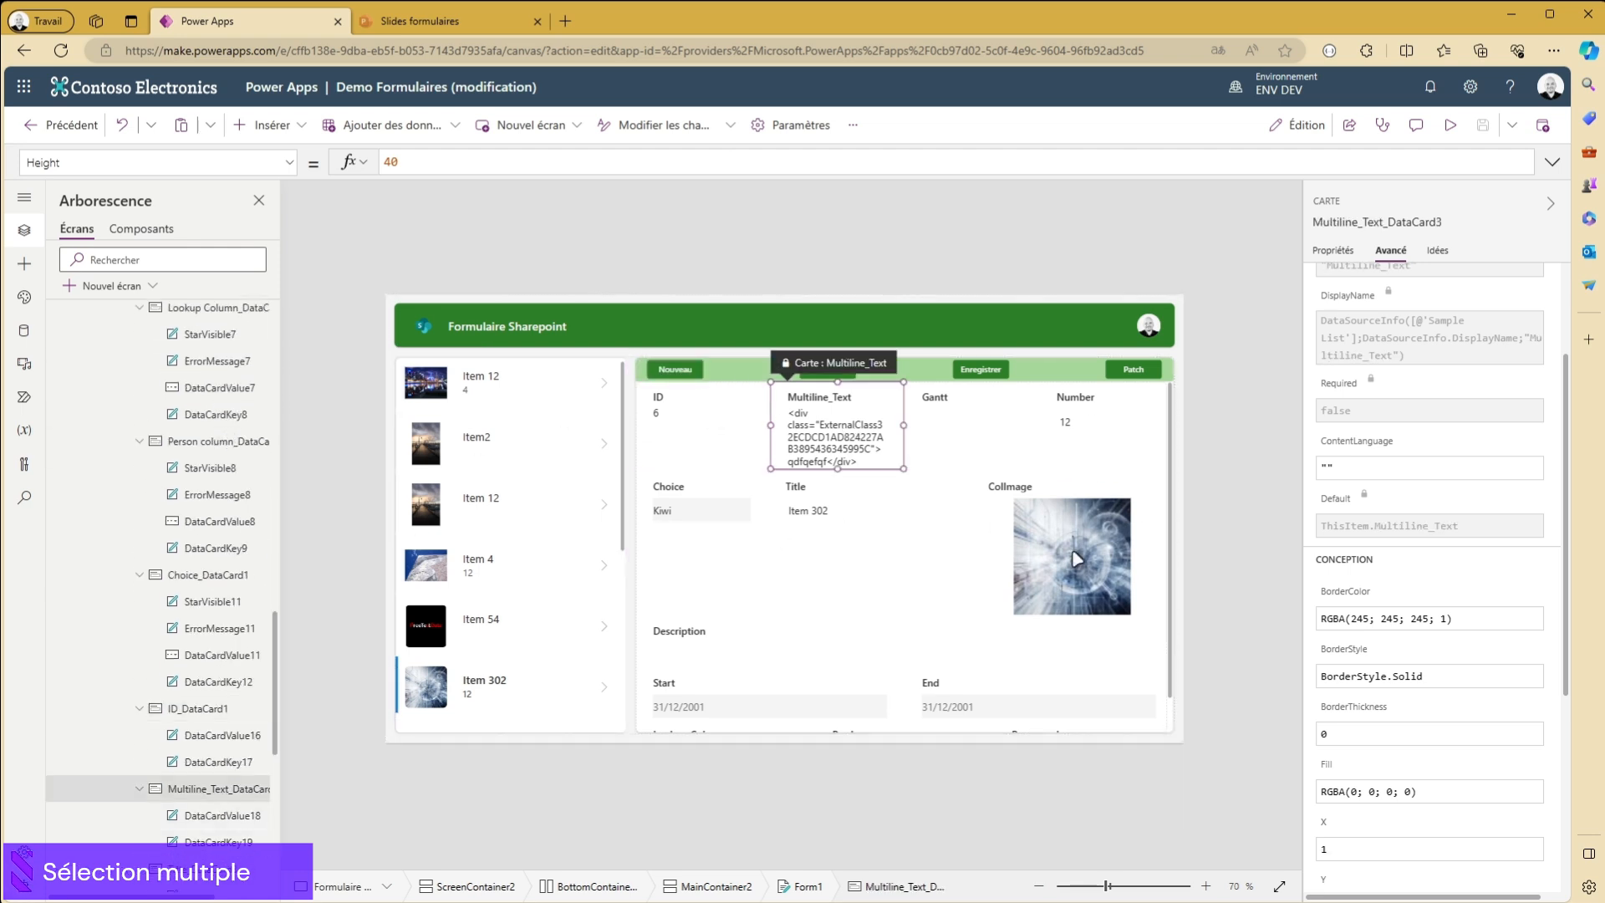
click(1077, 559)
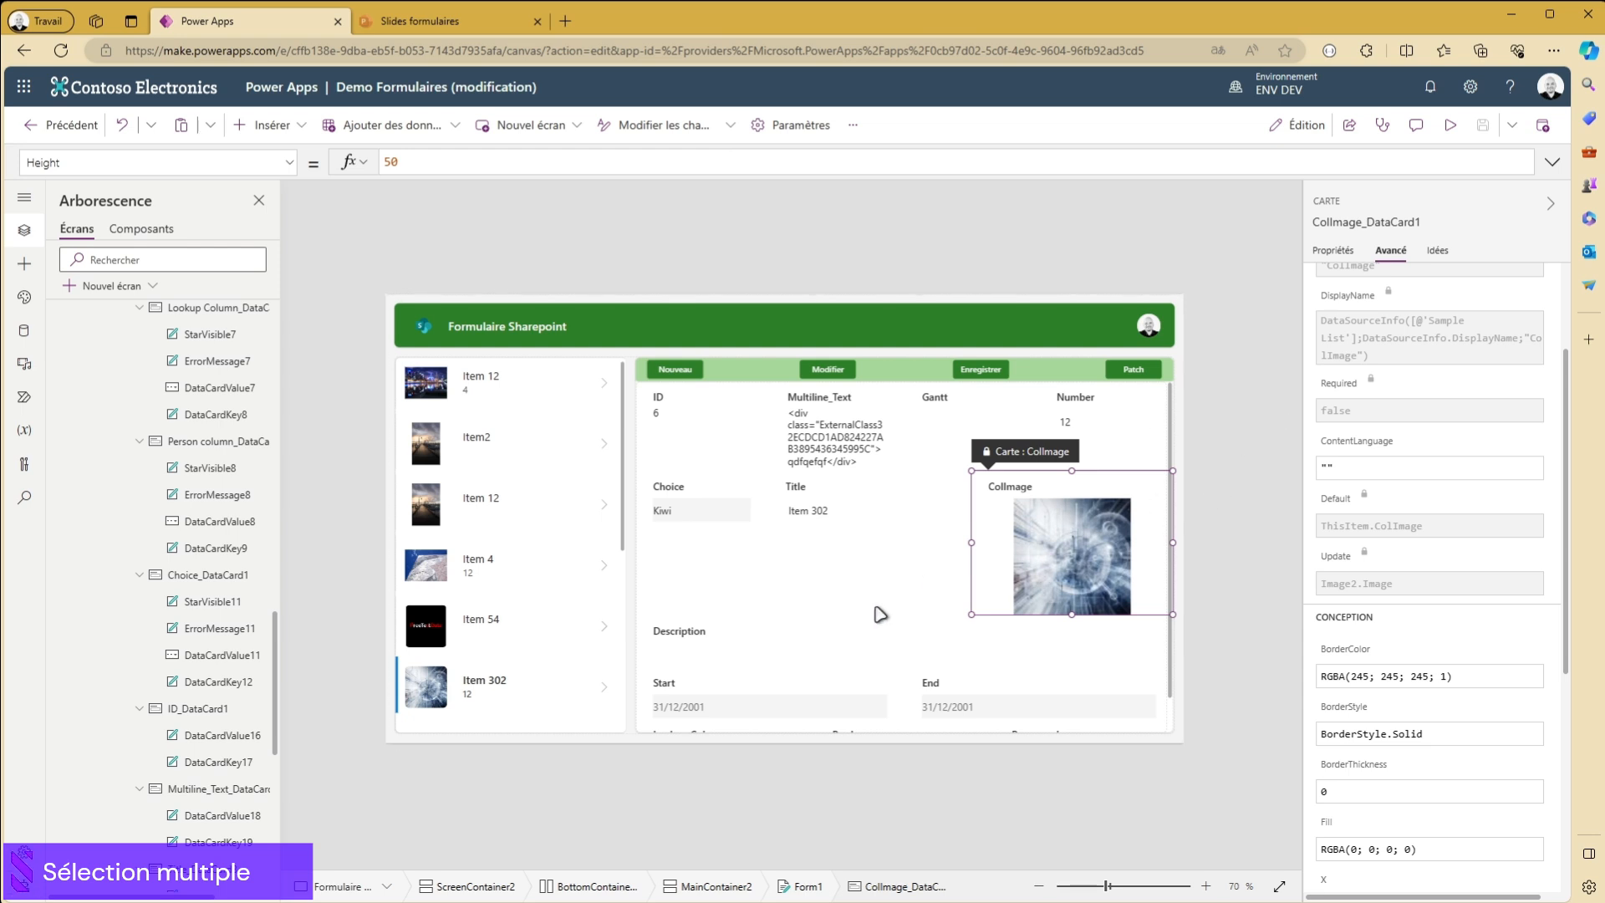
scroll(919, 557, down, 1)
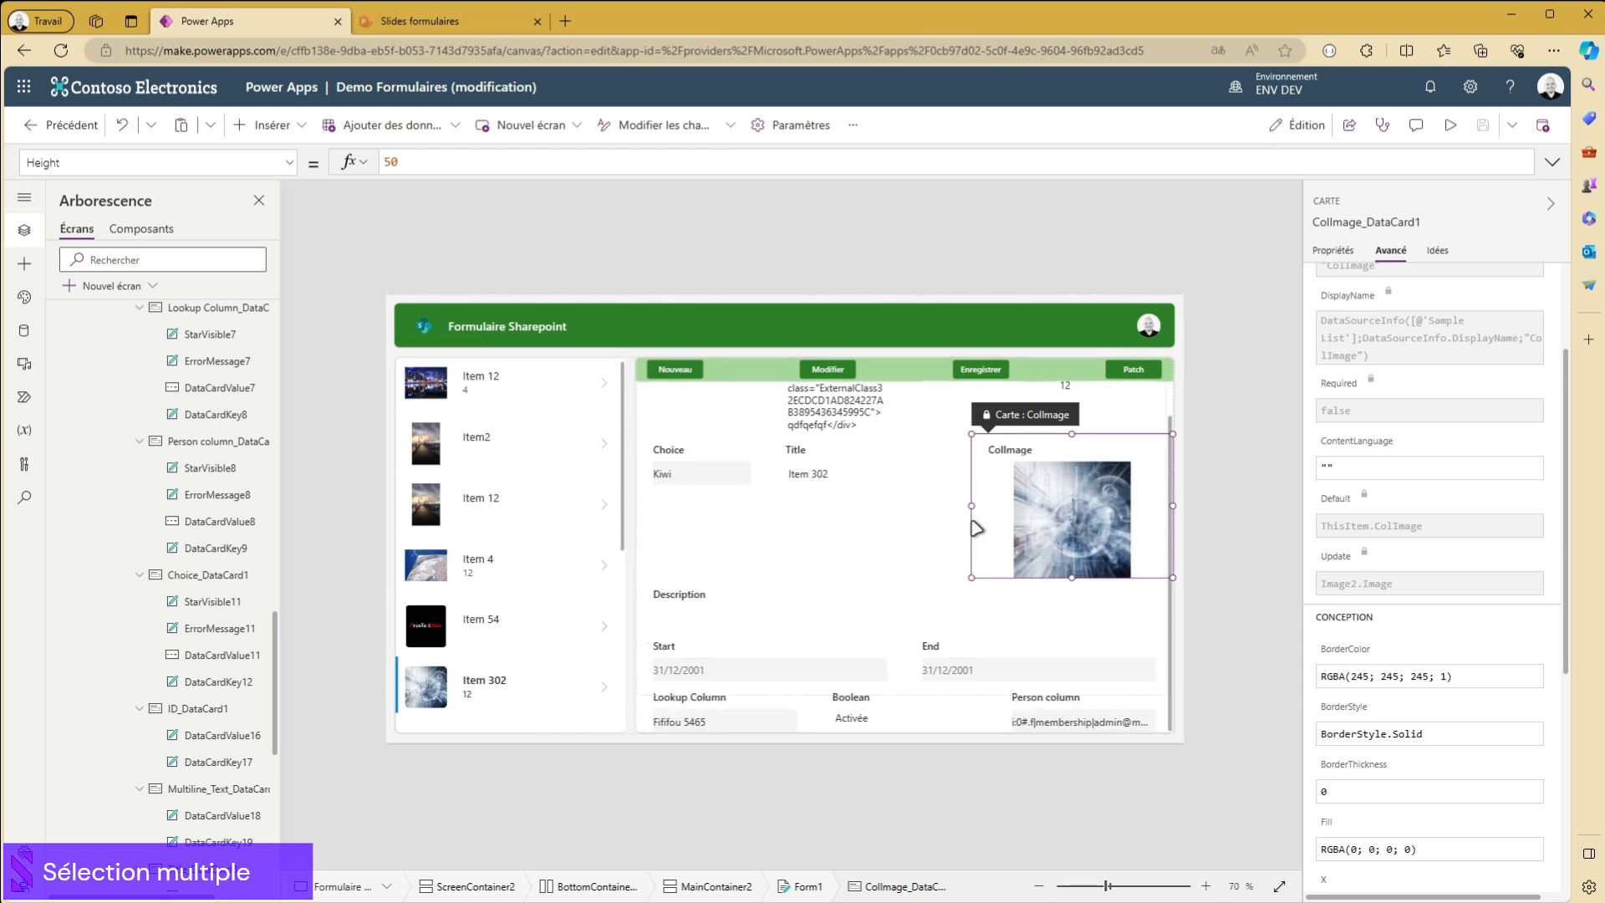
scroll(862, 452, up, 1)
click(845, 460)
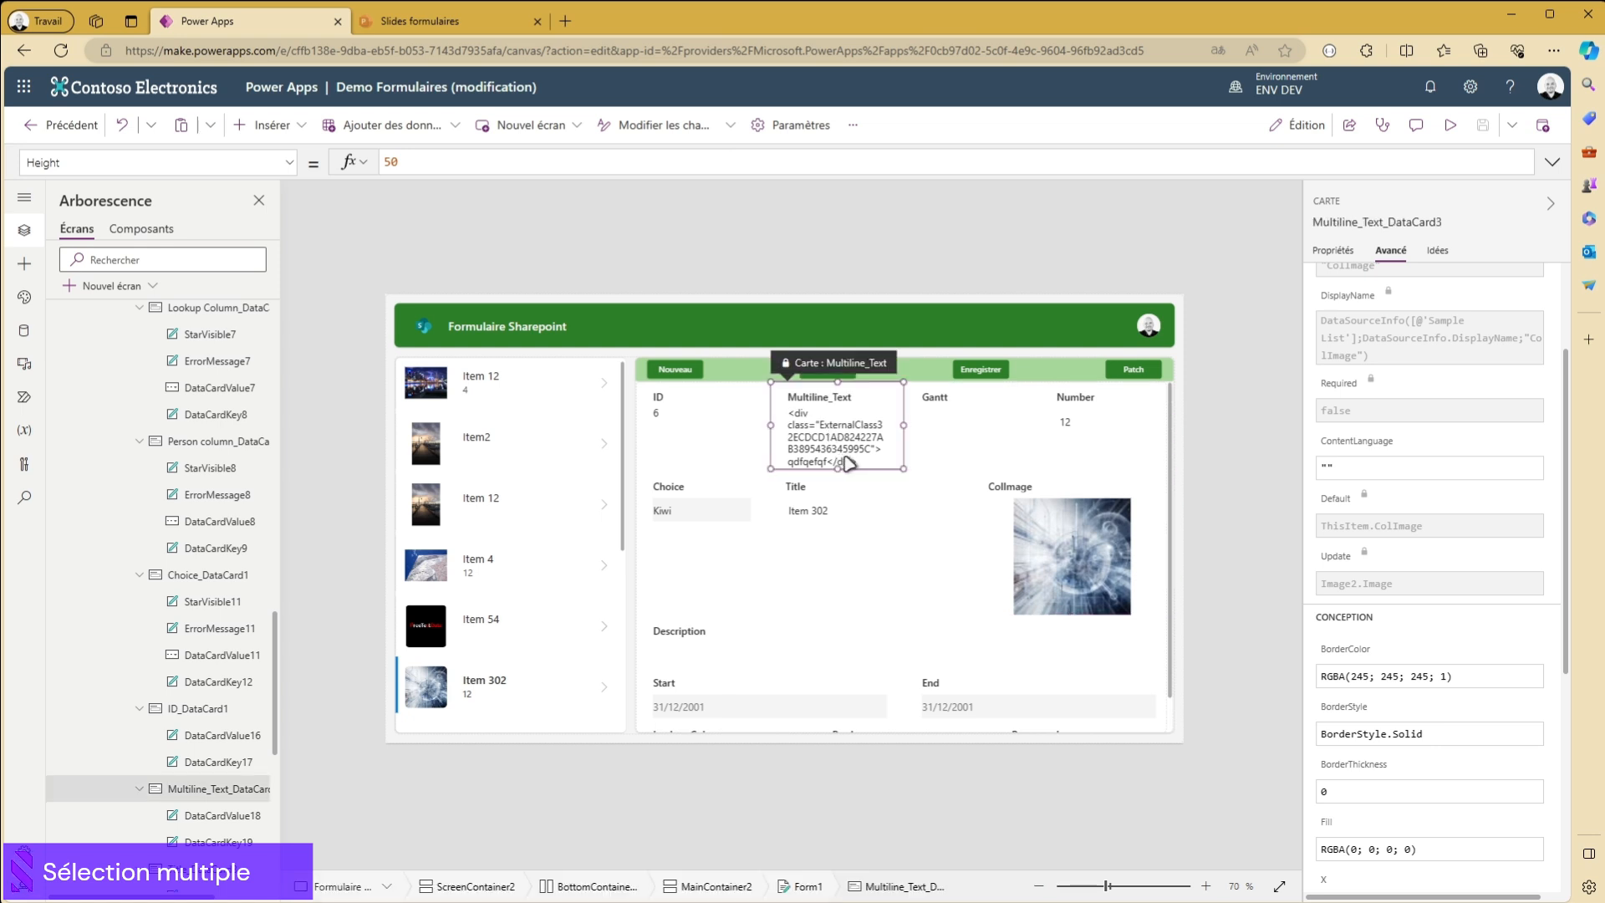
scroll(937, 708, down, 1)
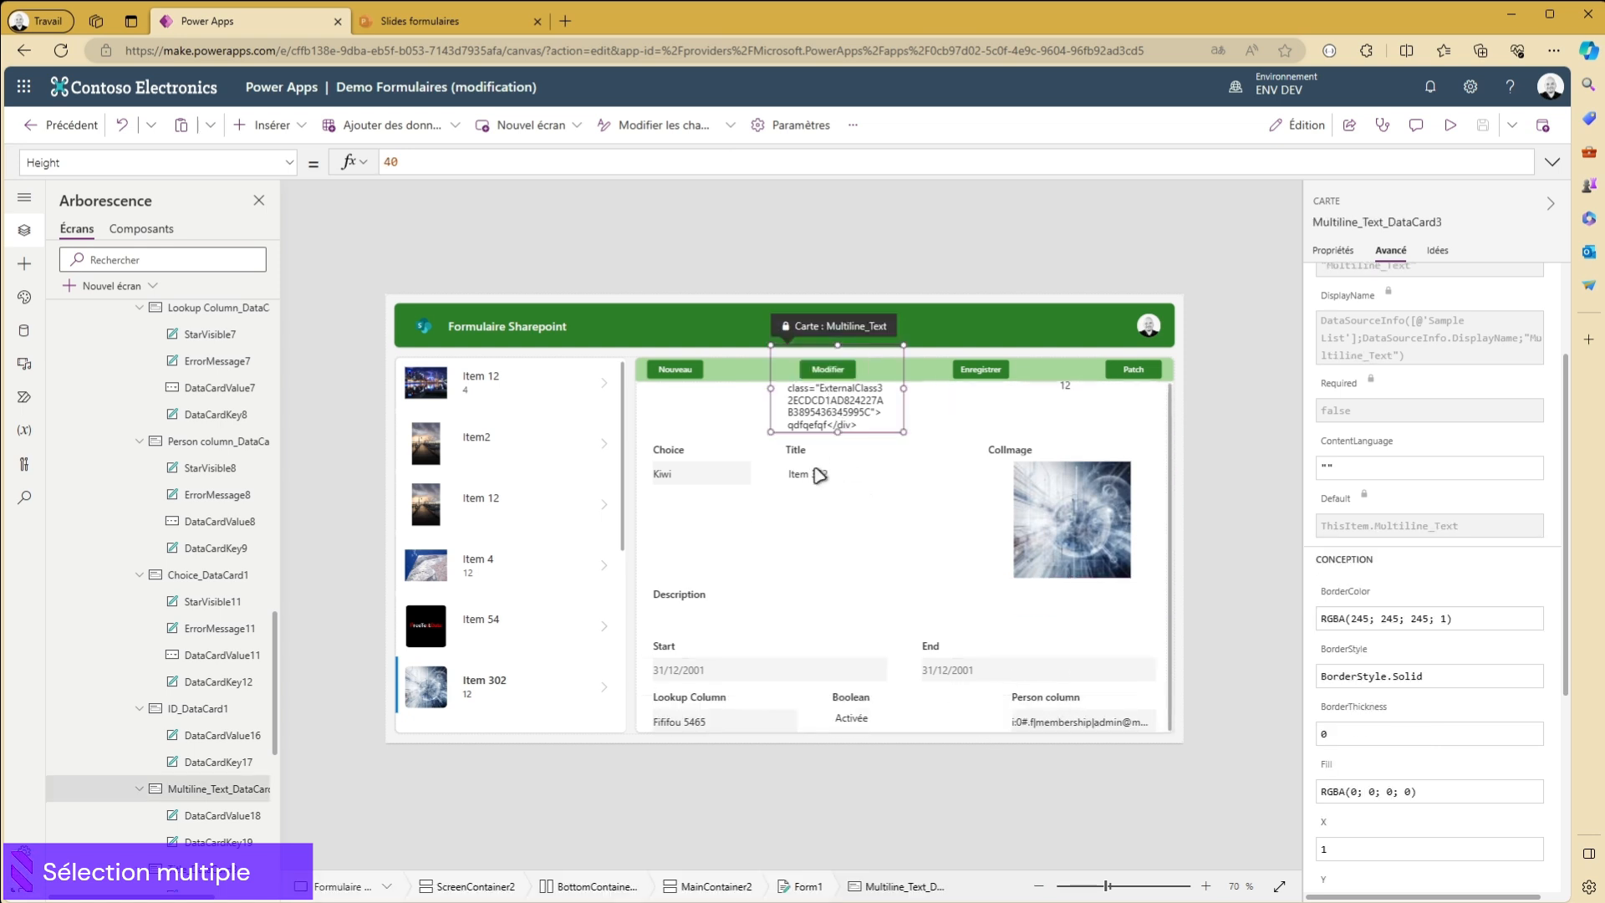
scroll(816, 474, up, 1)
click(693, 431)
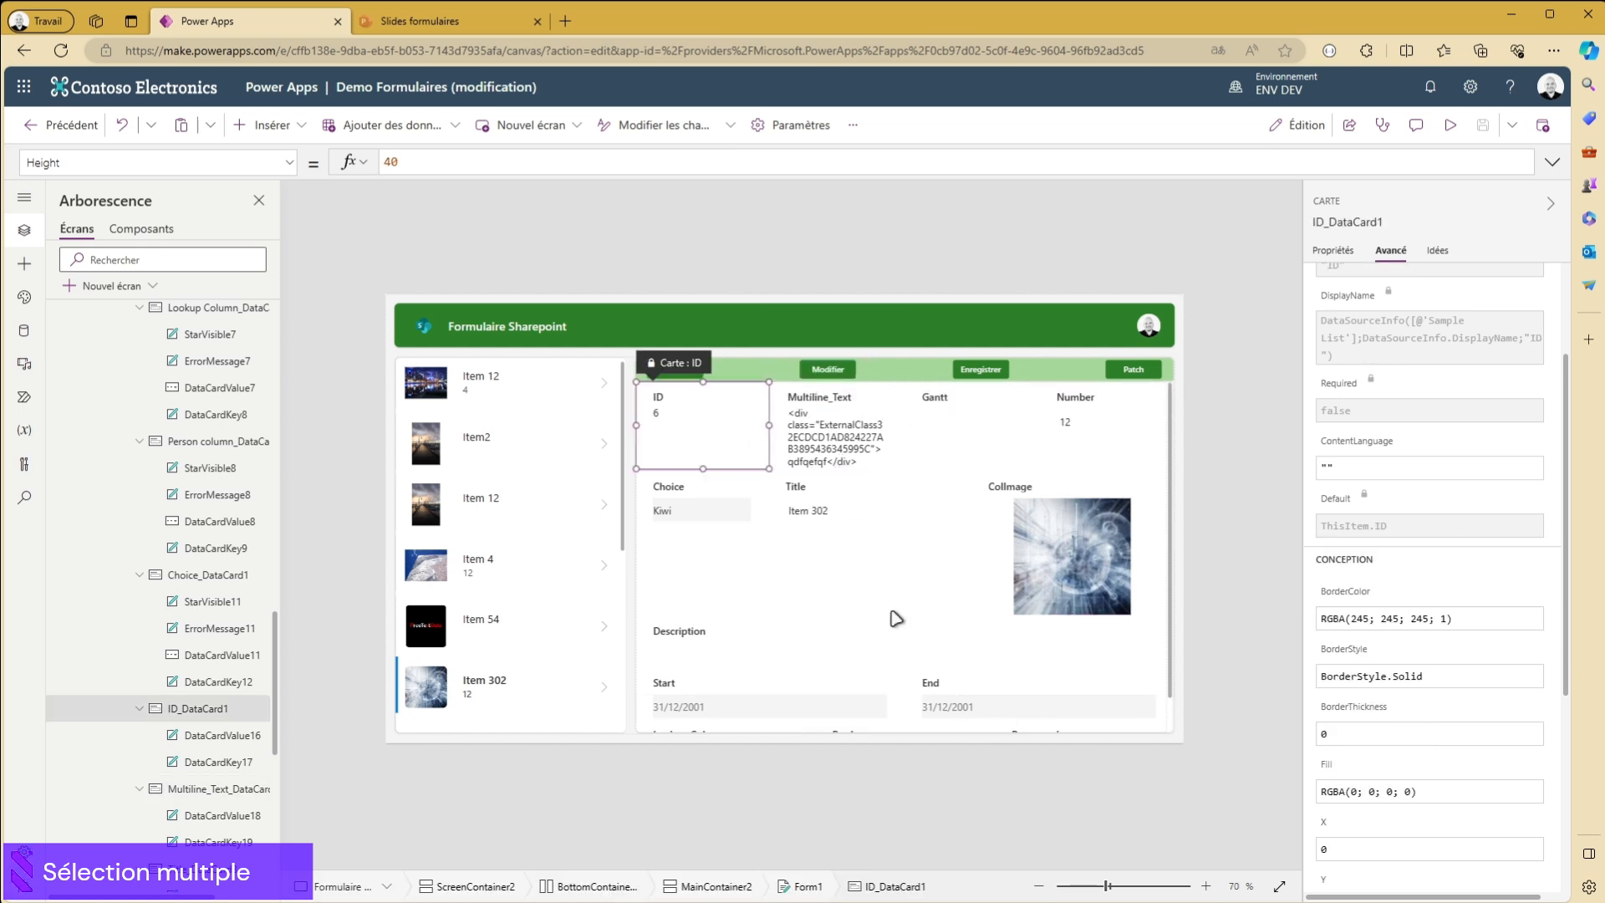
- Try the Horizontale layout on Form1 and undo the change
click(873, 593)
click(815, 888)
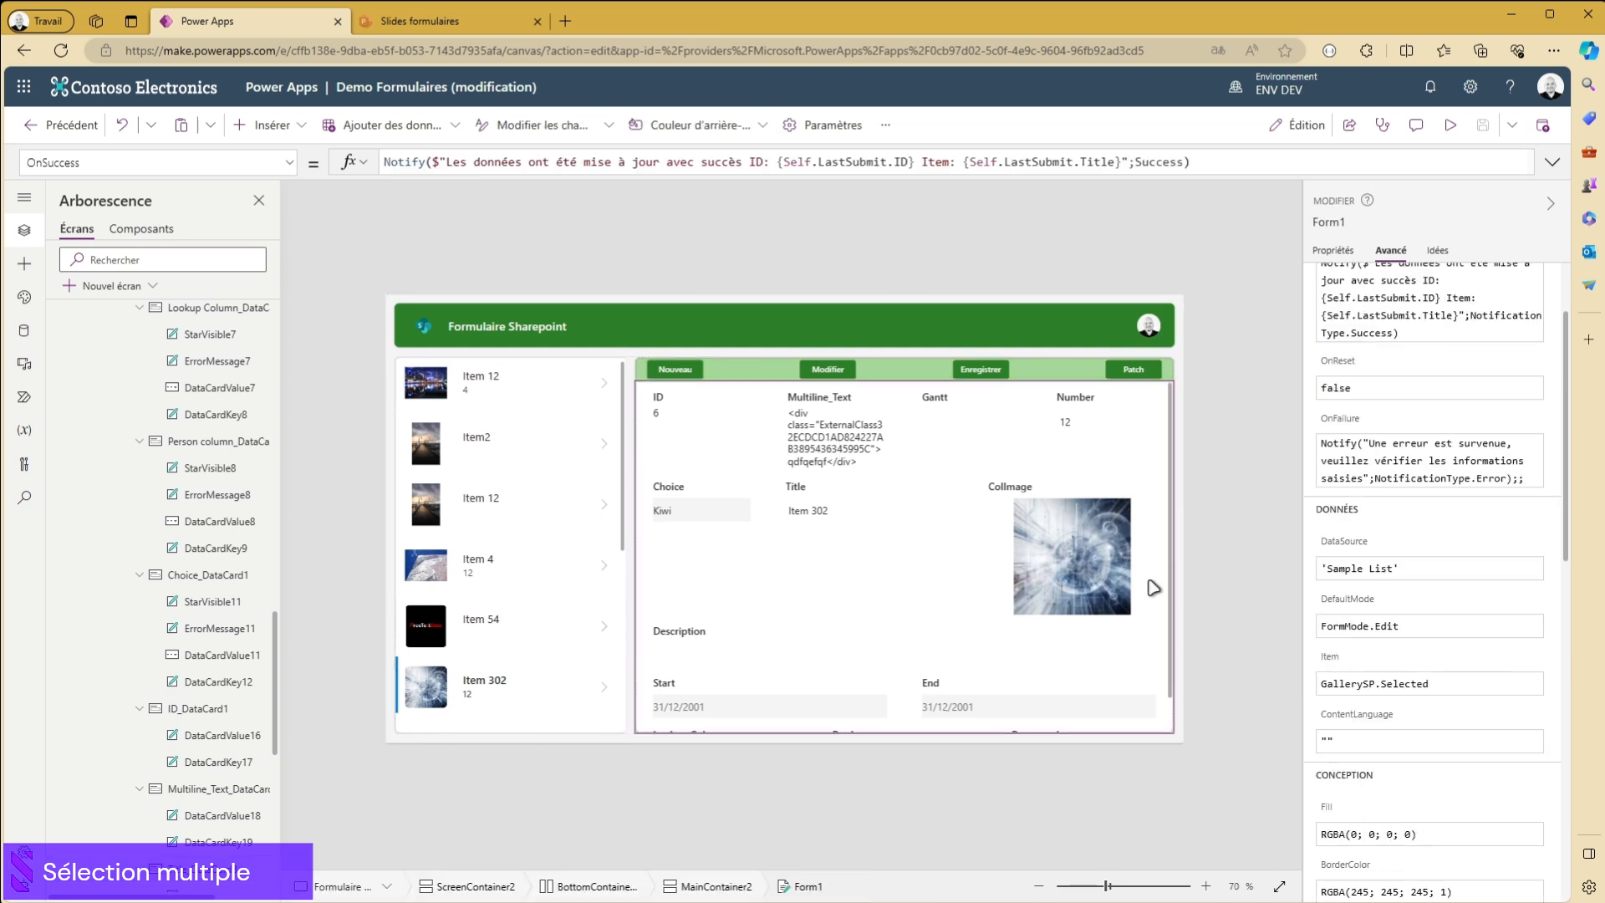
click(1334, 252)
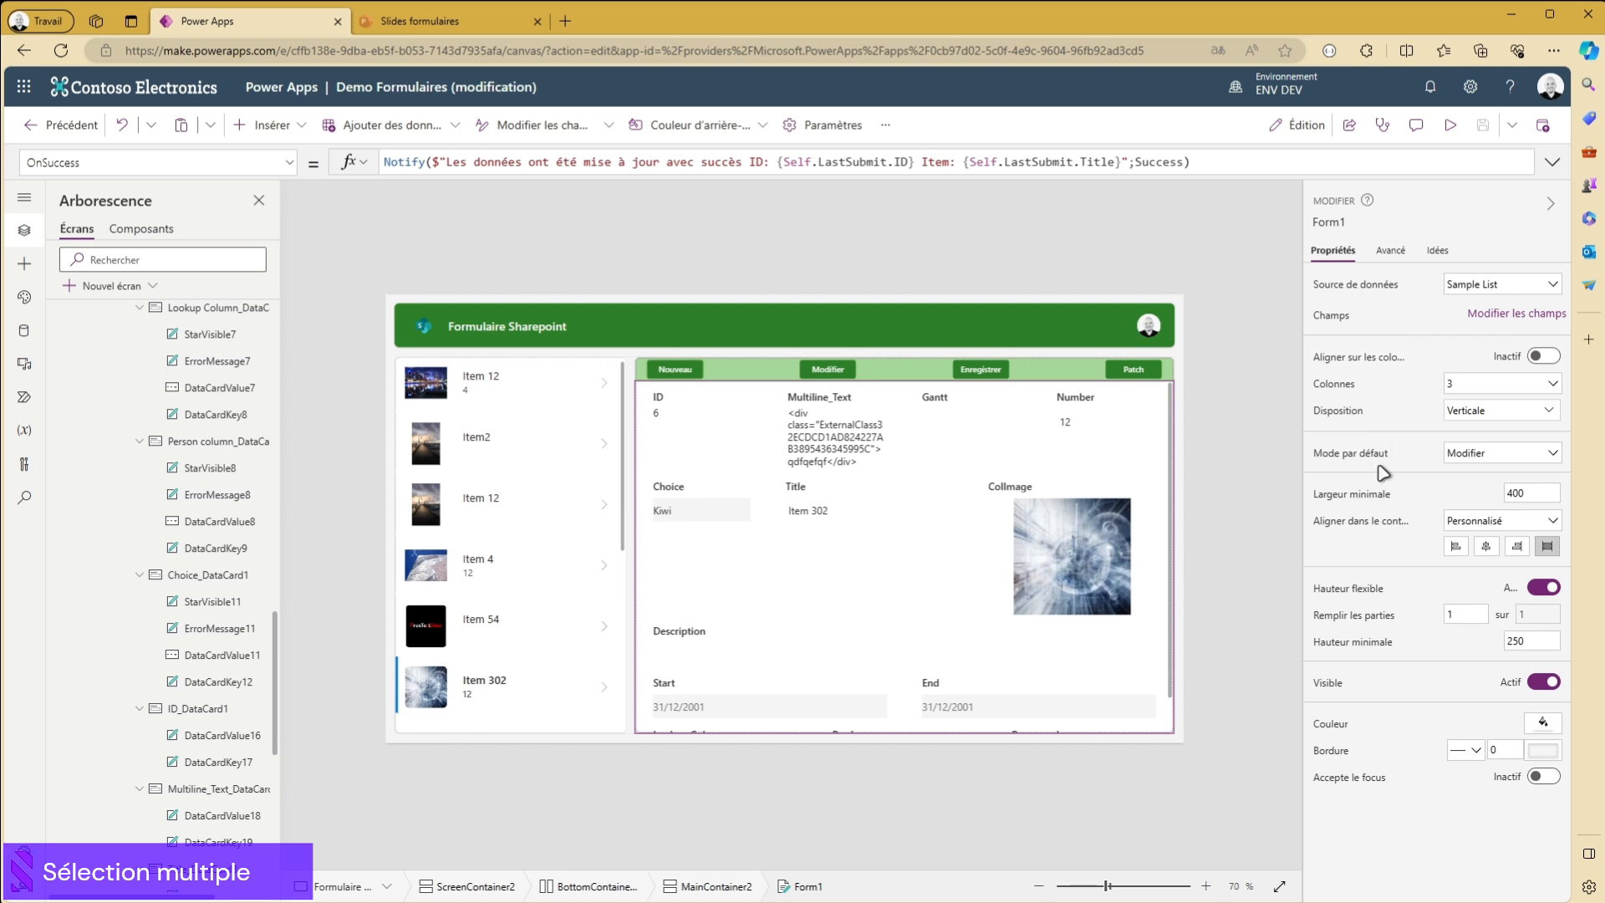
click(1522, 420)
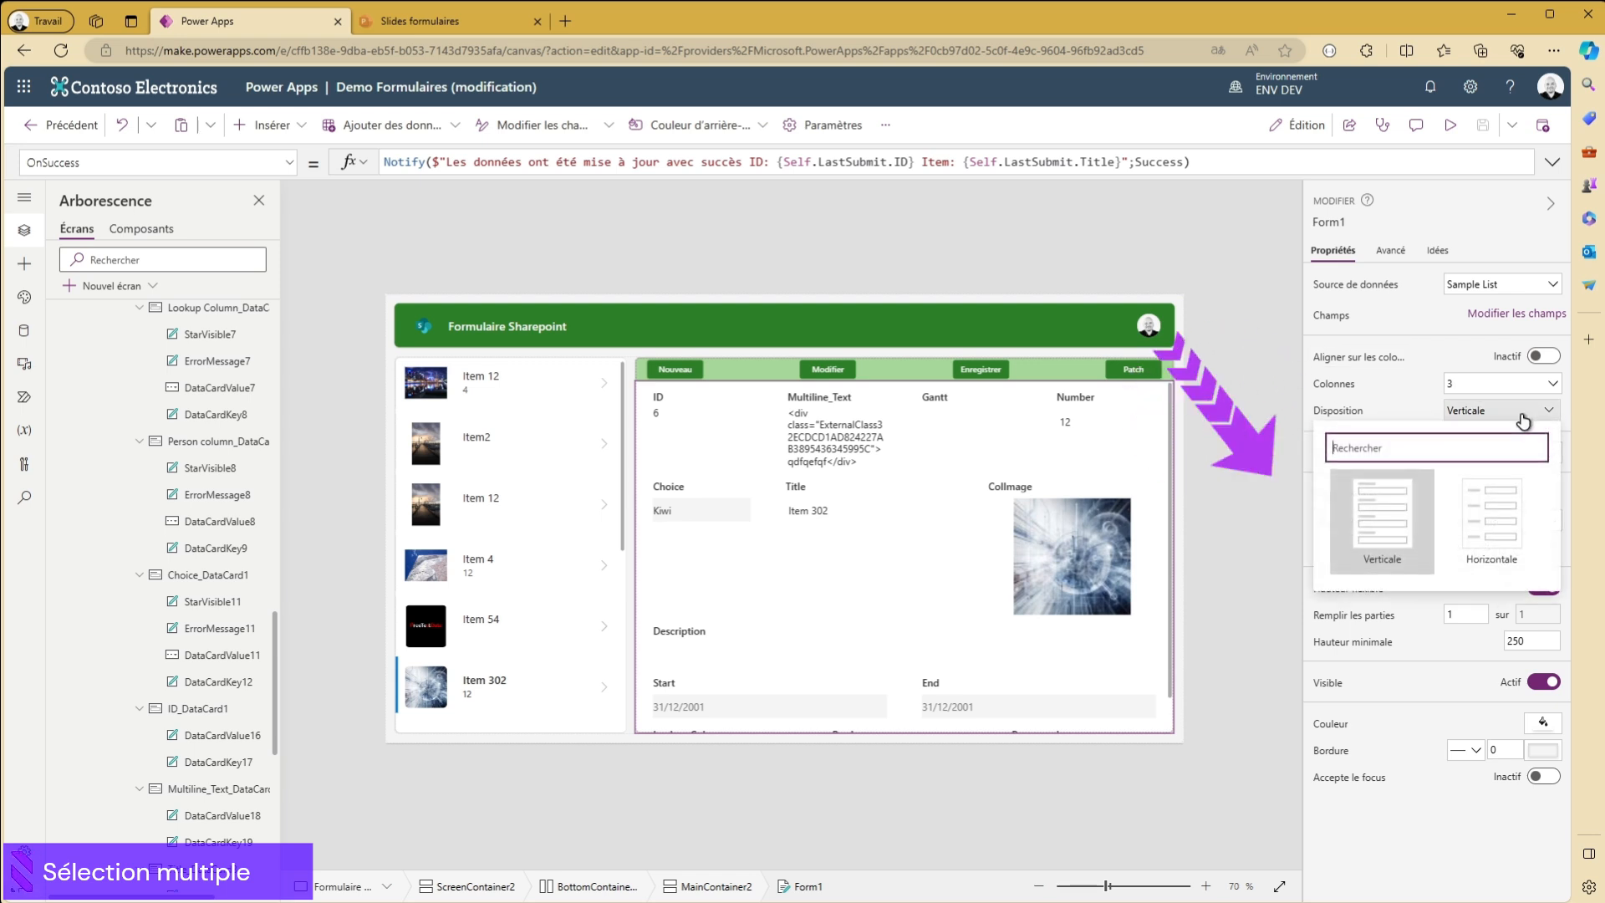
click(1493, 525)
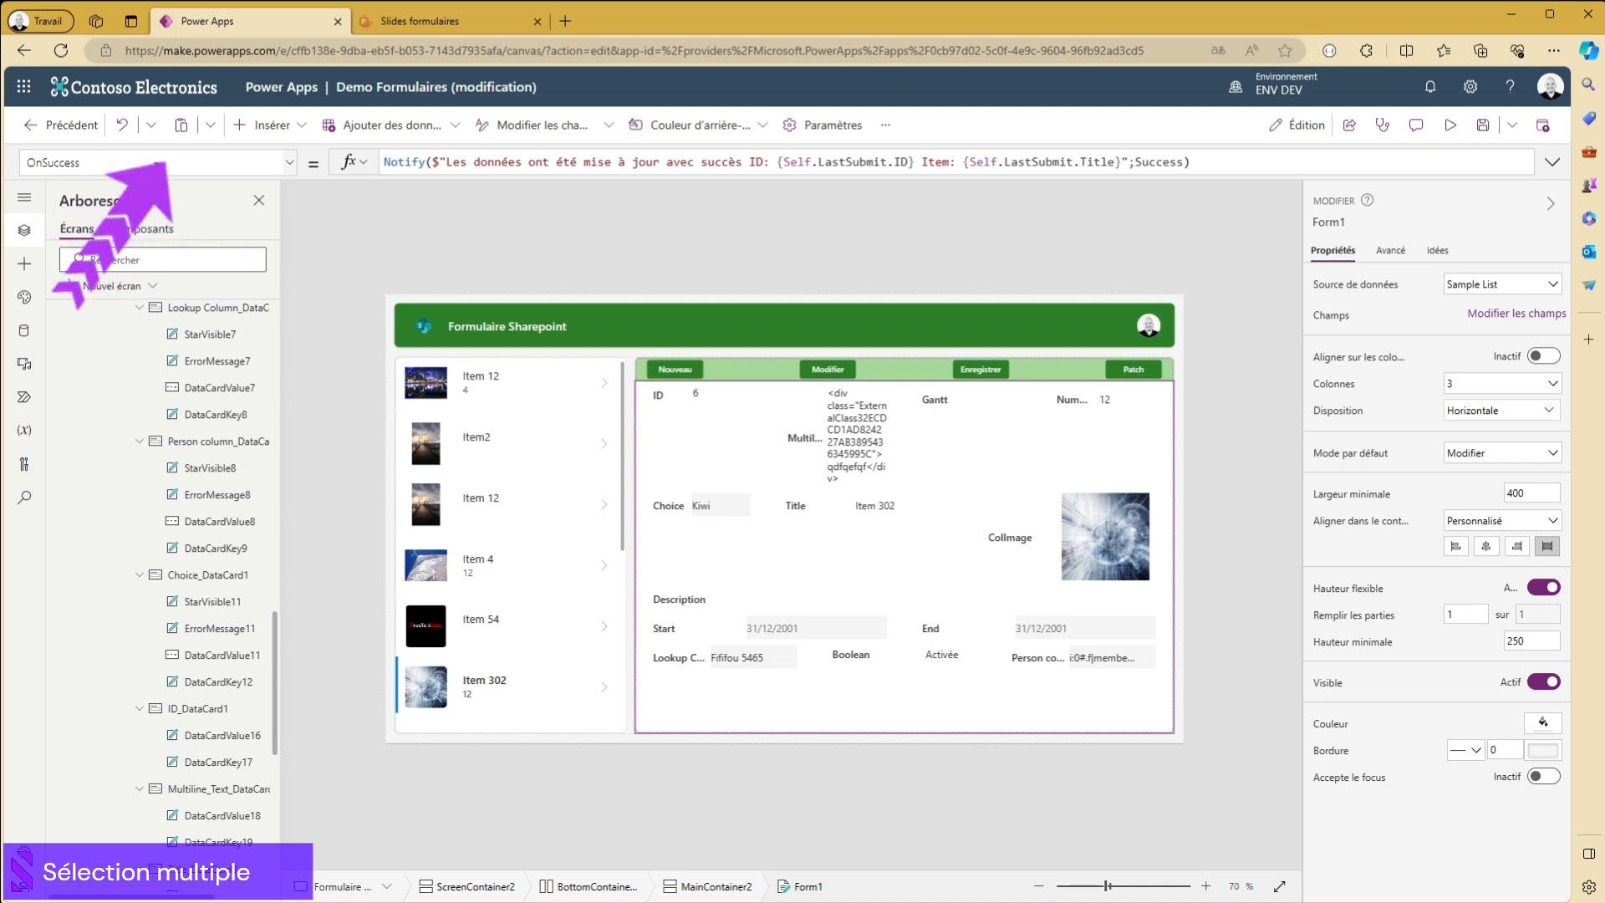
click(125, 127)
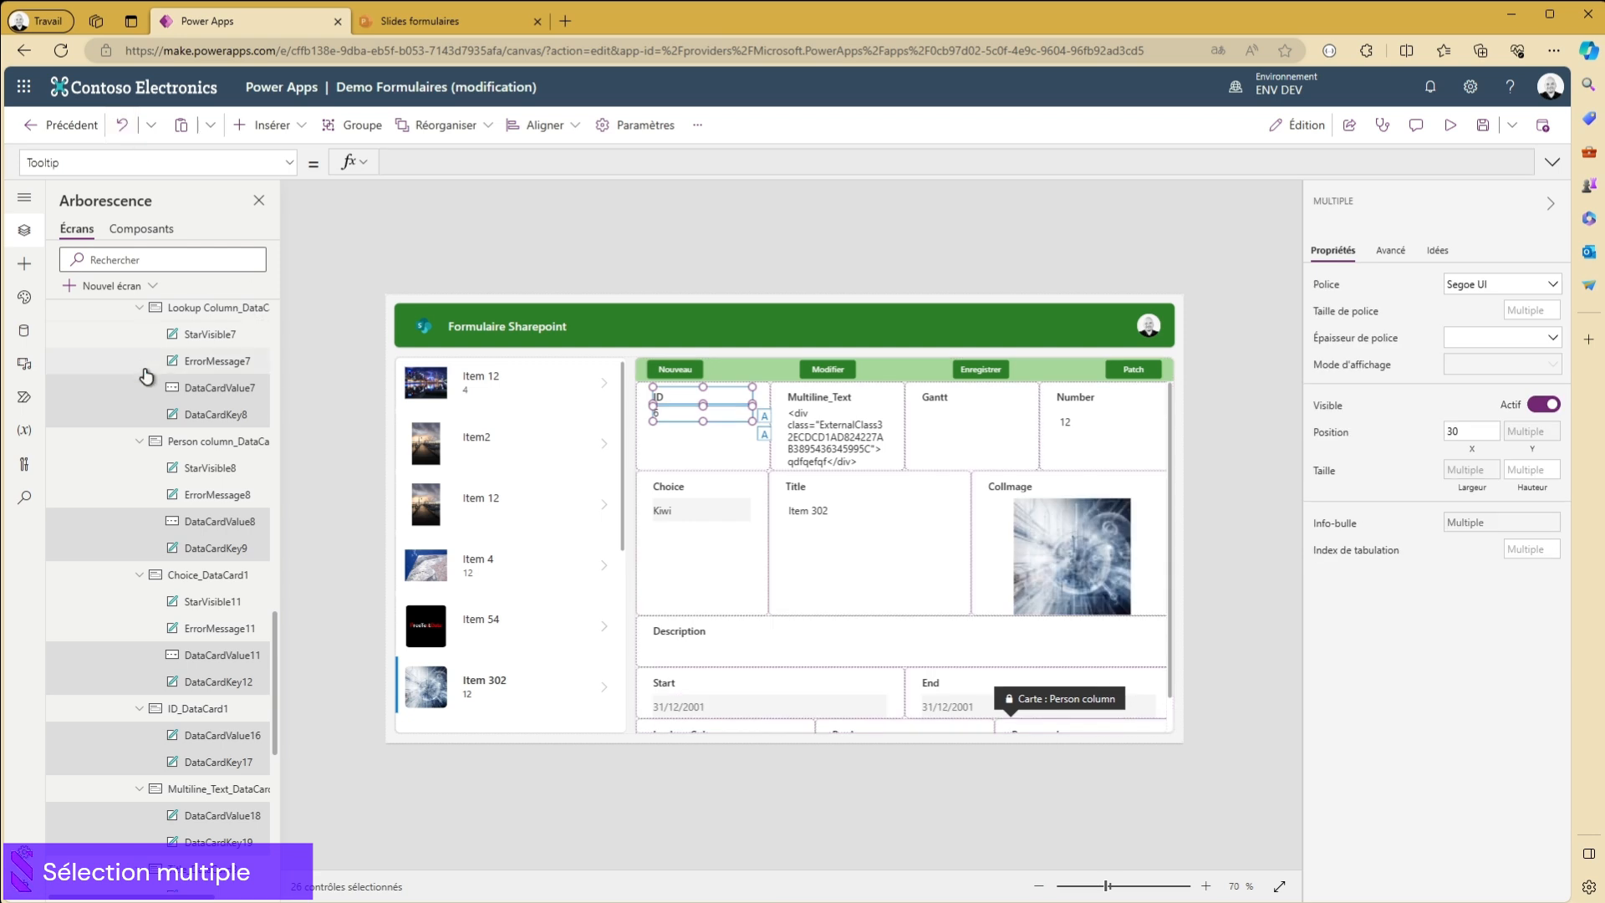
- Check which label and value controls are included in the multiple selection and set their font to Lato
scroll(224, 713, down, 6)
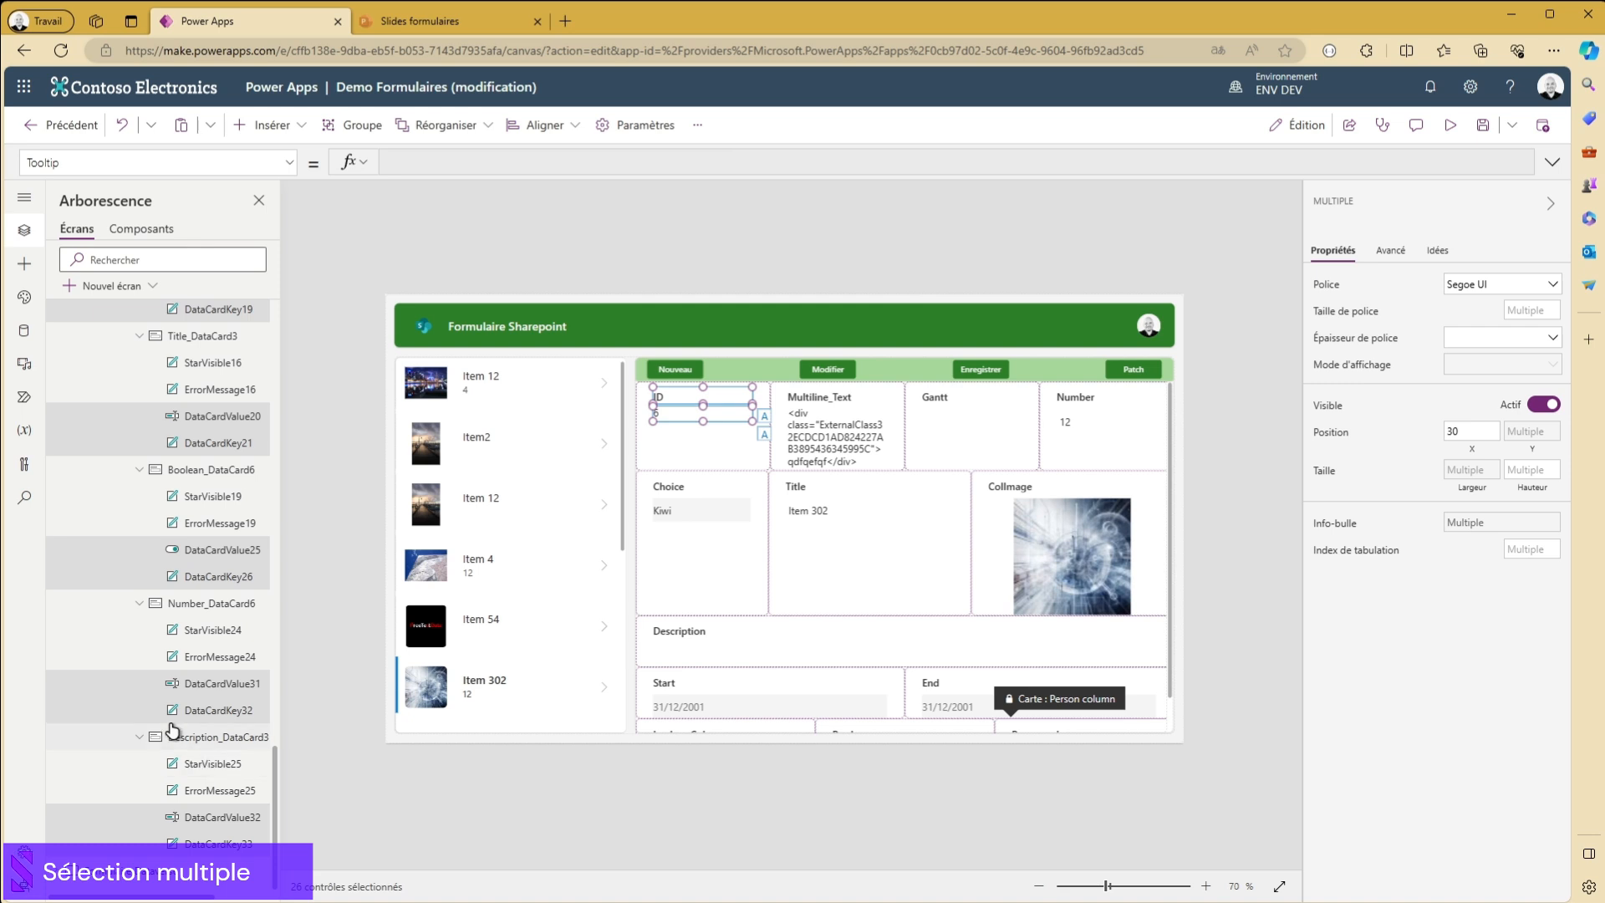
scroll(175, 685, up, 5)
scroll(164, 588, up, 6)
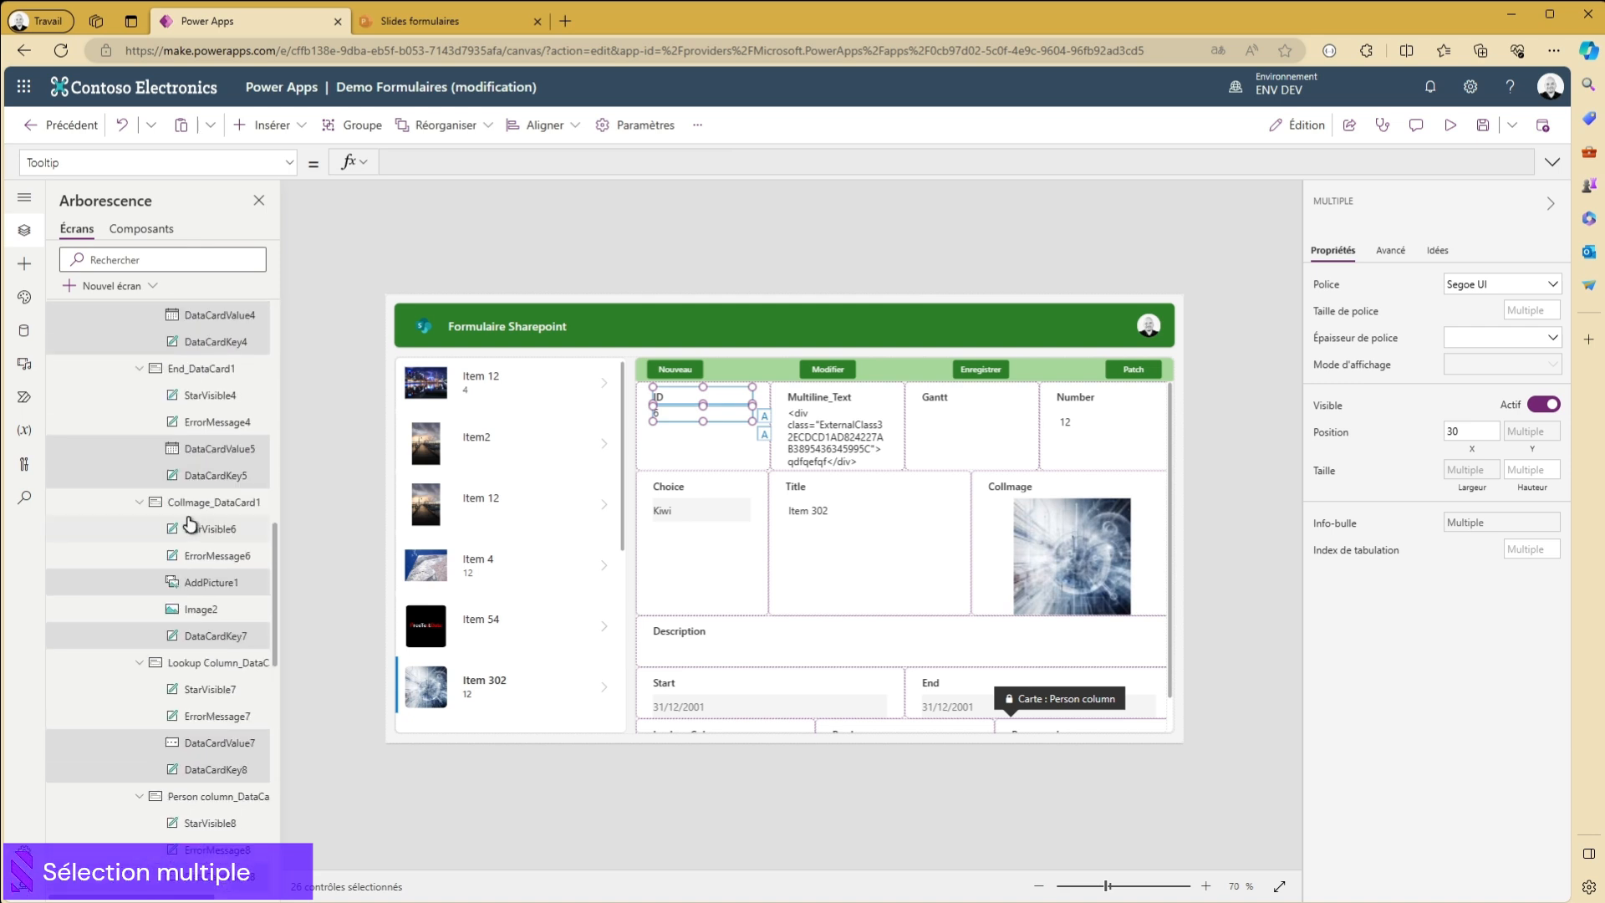
scroll(255, 483, up, 3)
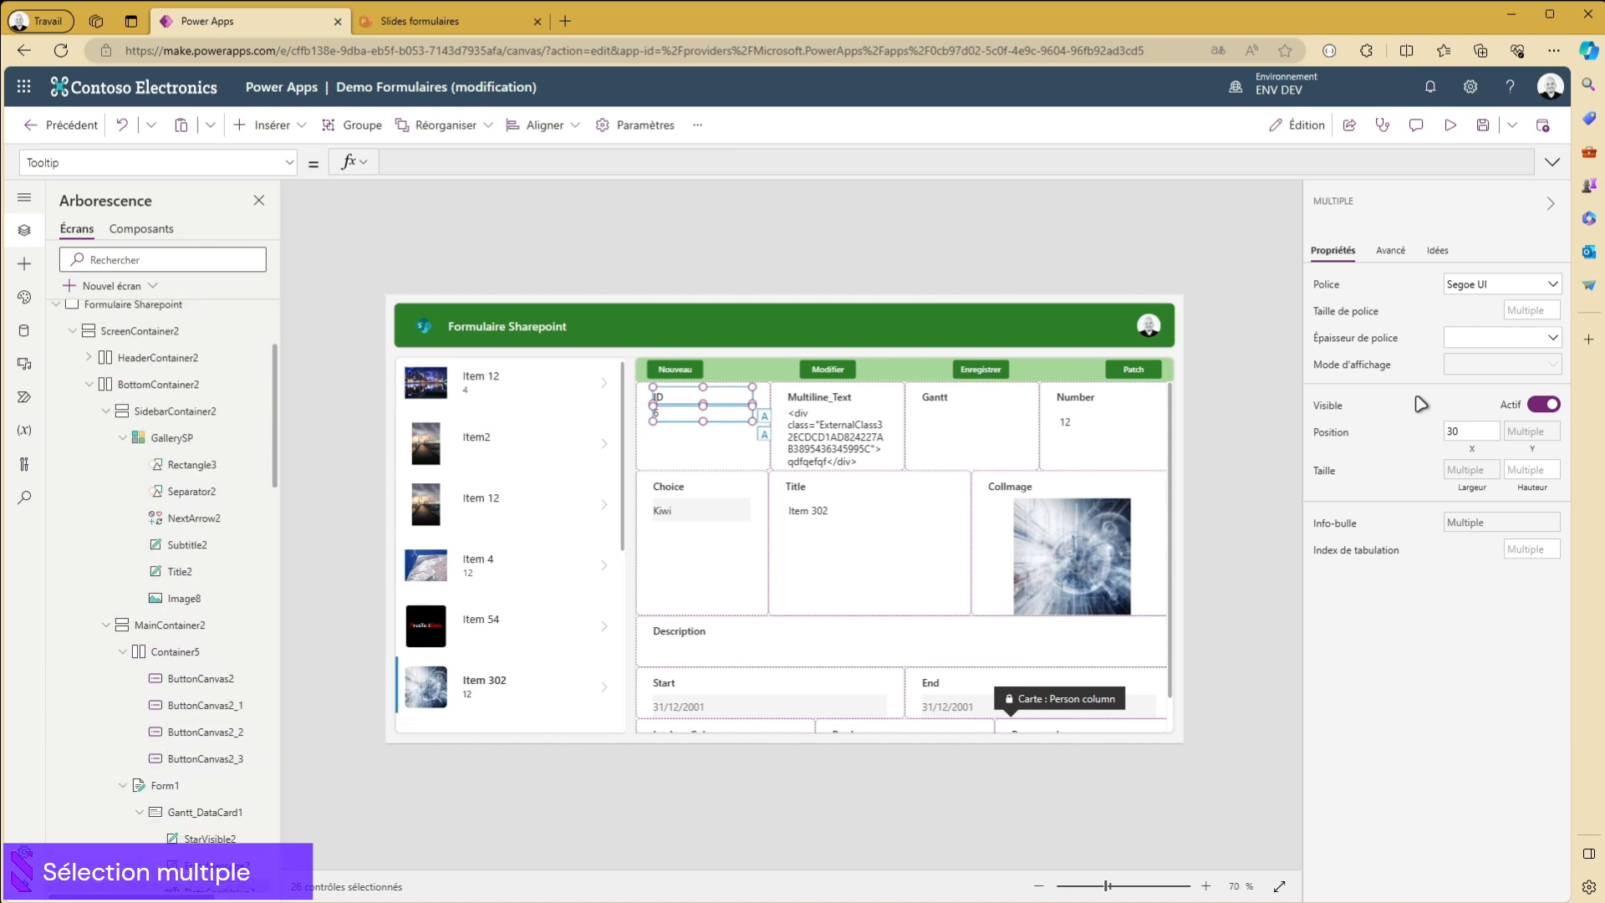
click(1516, 283)
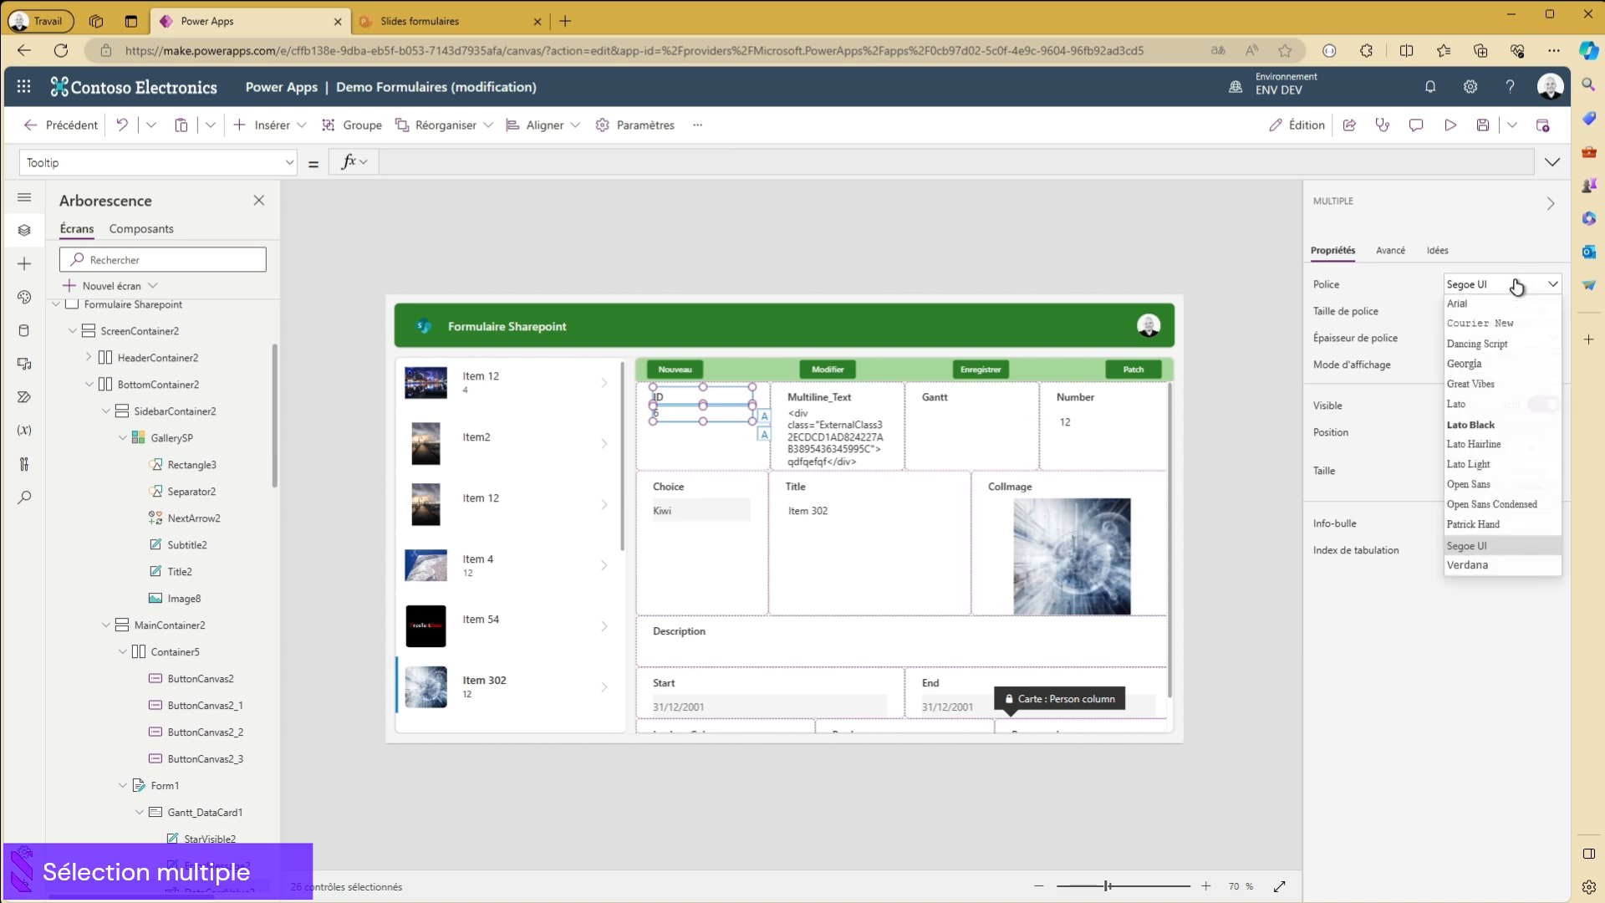
click(1497, 405)
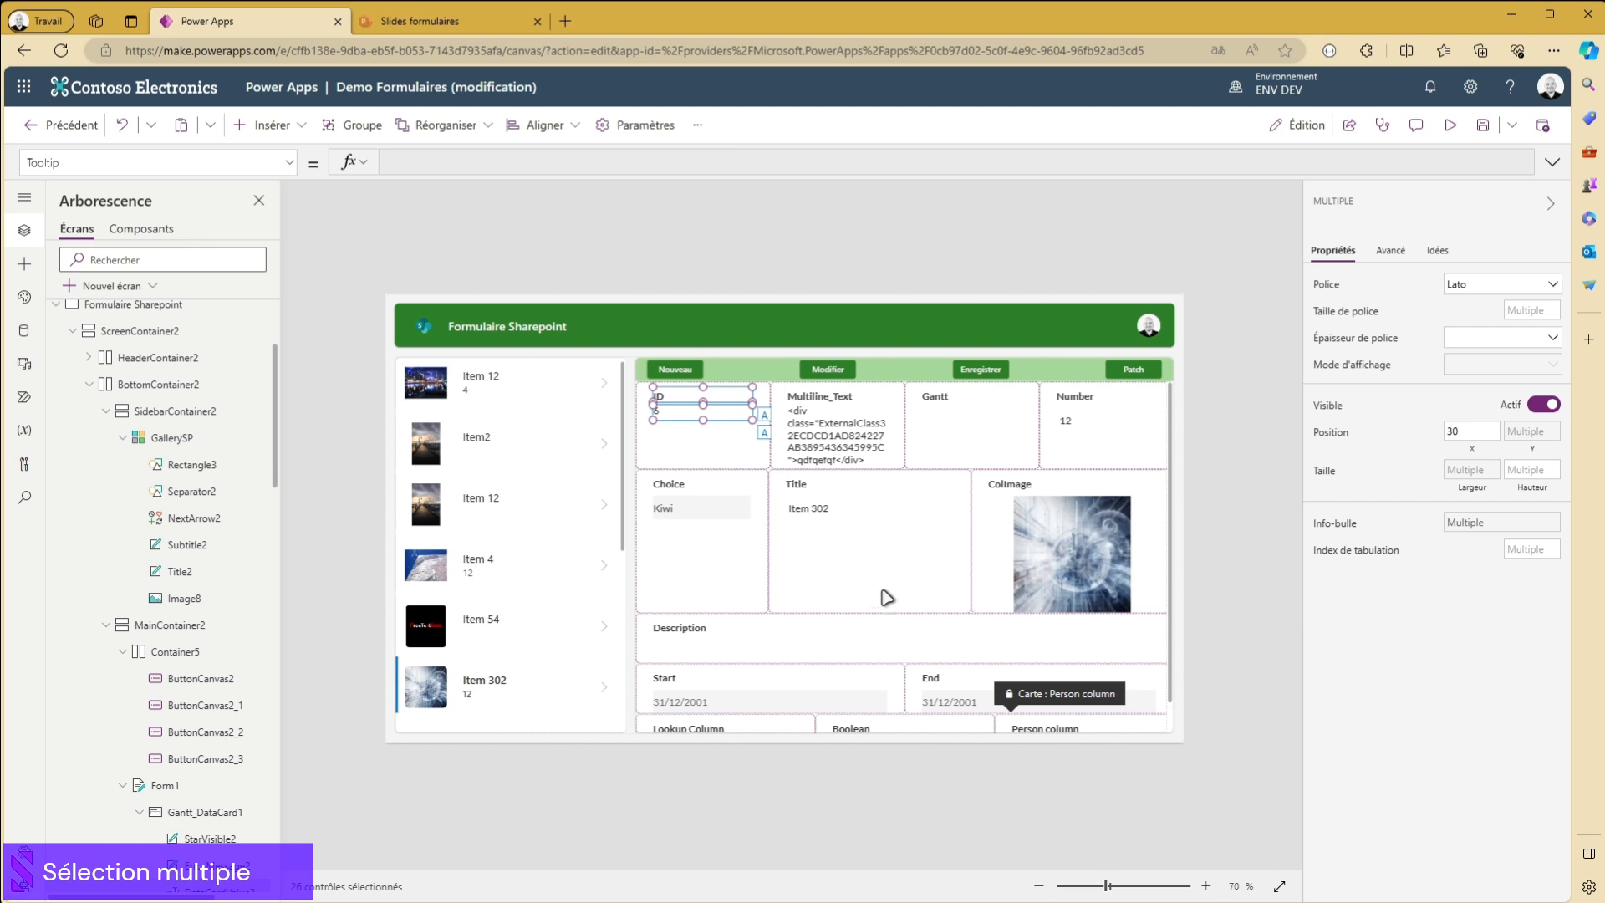
- Set the selected controls' font size to 11 and font weight to Demi-gras
scroll(886, 593, down, 1)
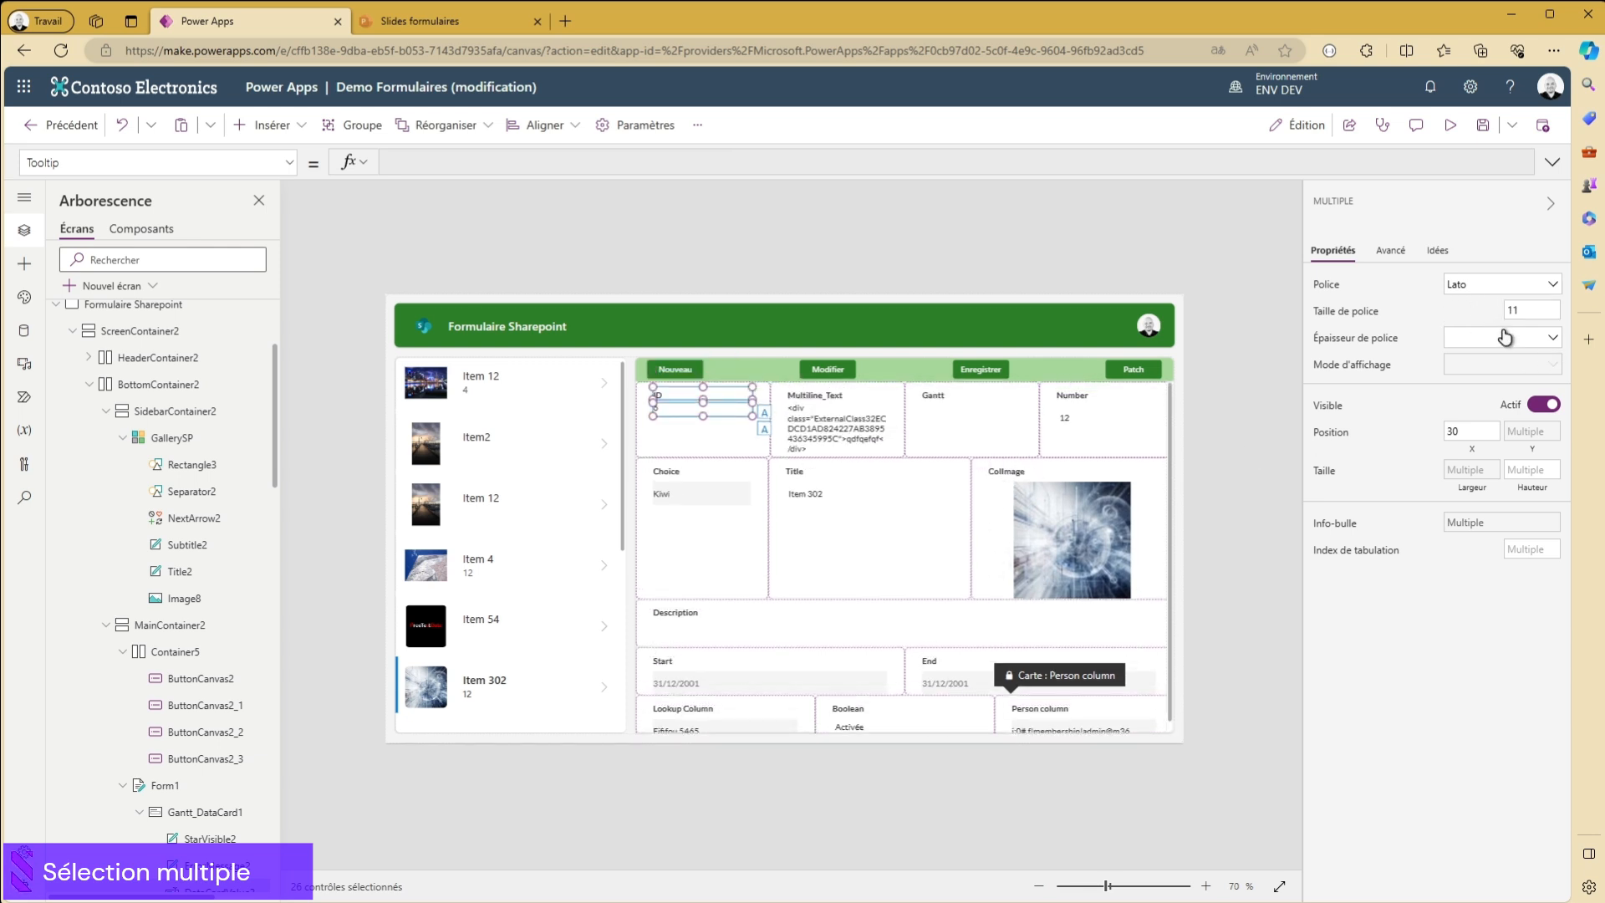
click(1478, 344)
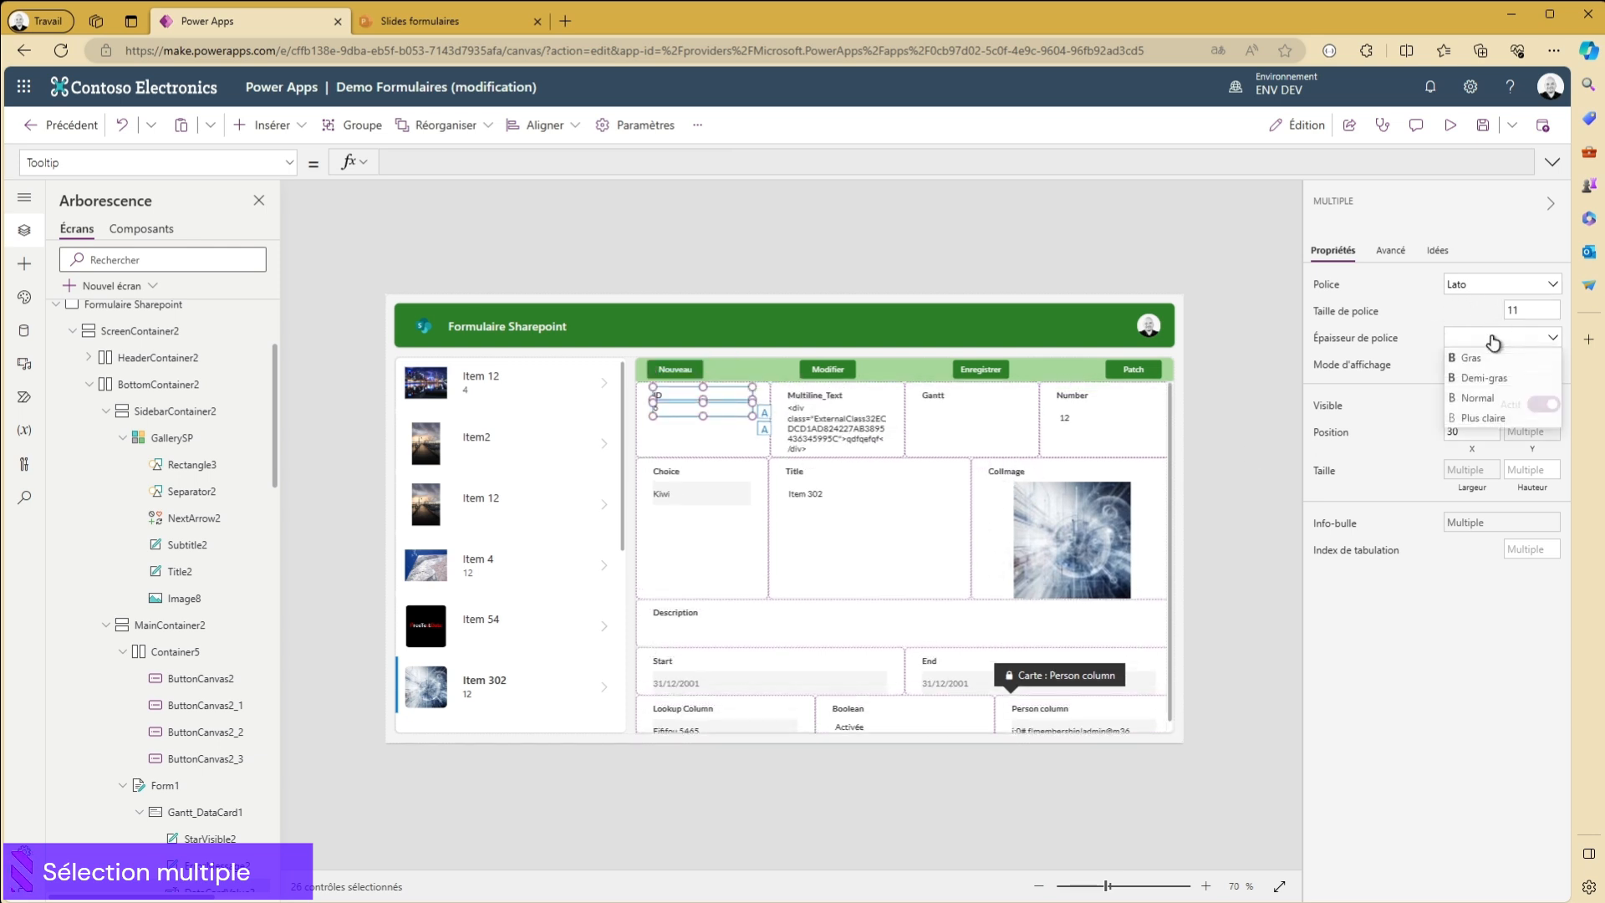
click(1479, 383)
scroll(849, 503, down, 2)
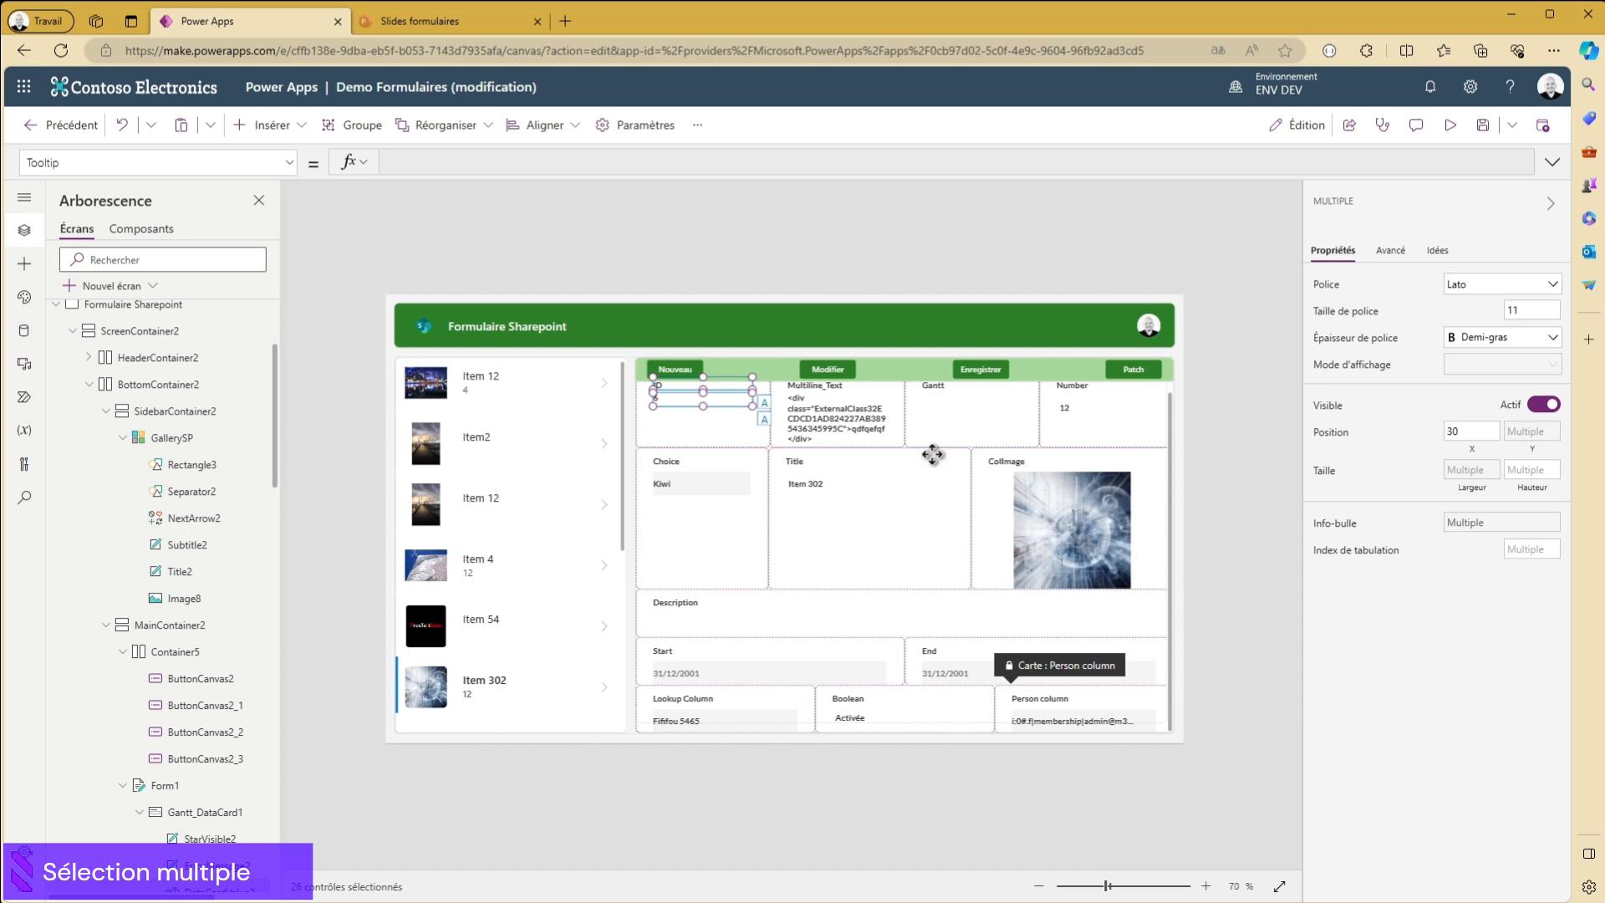
scroll(939, 456, up, 2)
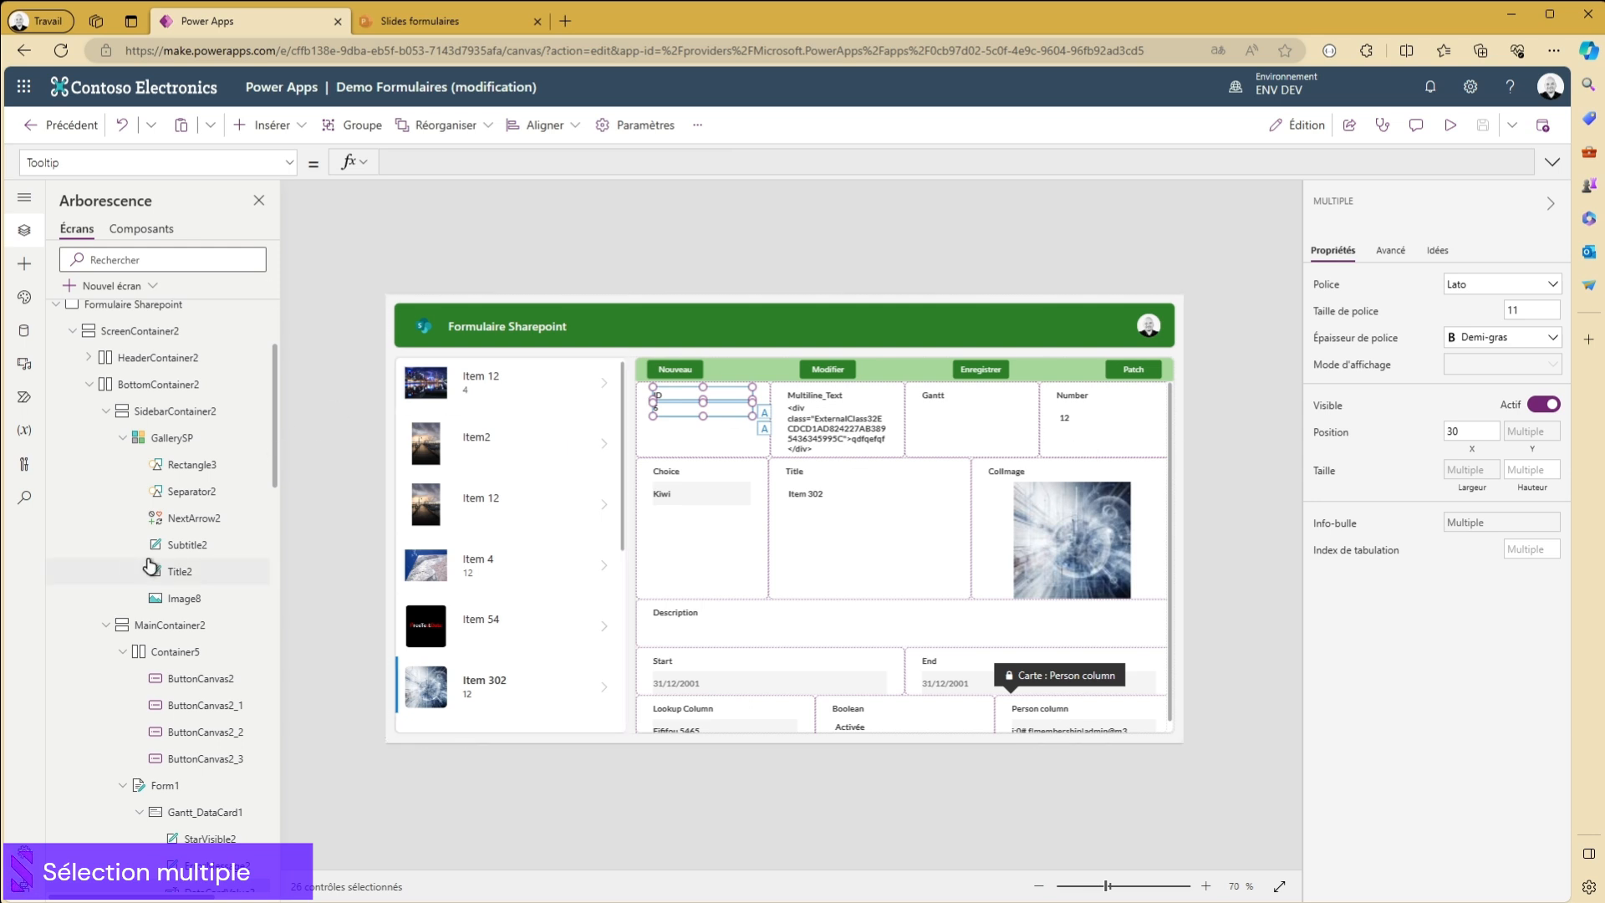
- Remove AddPicture1, DataCardValue5 and DataCardValue4 from the multiple selection
scroll(151, 567, down, 5)
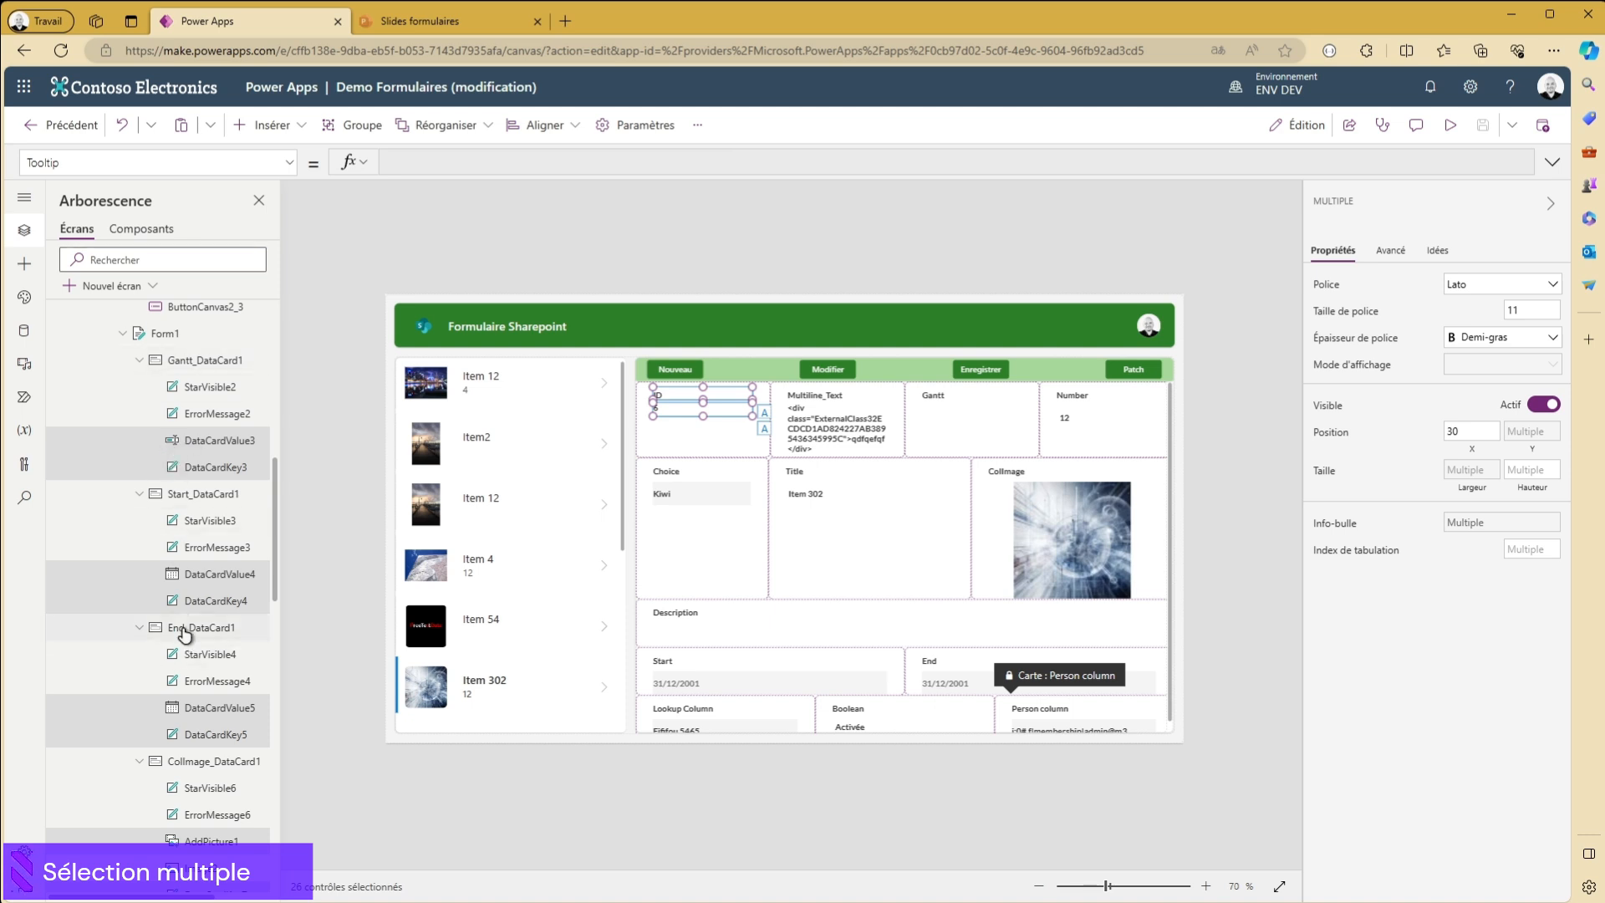
scroll(199, 585, down, 3)
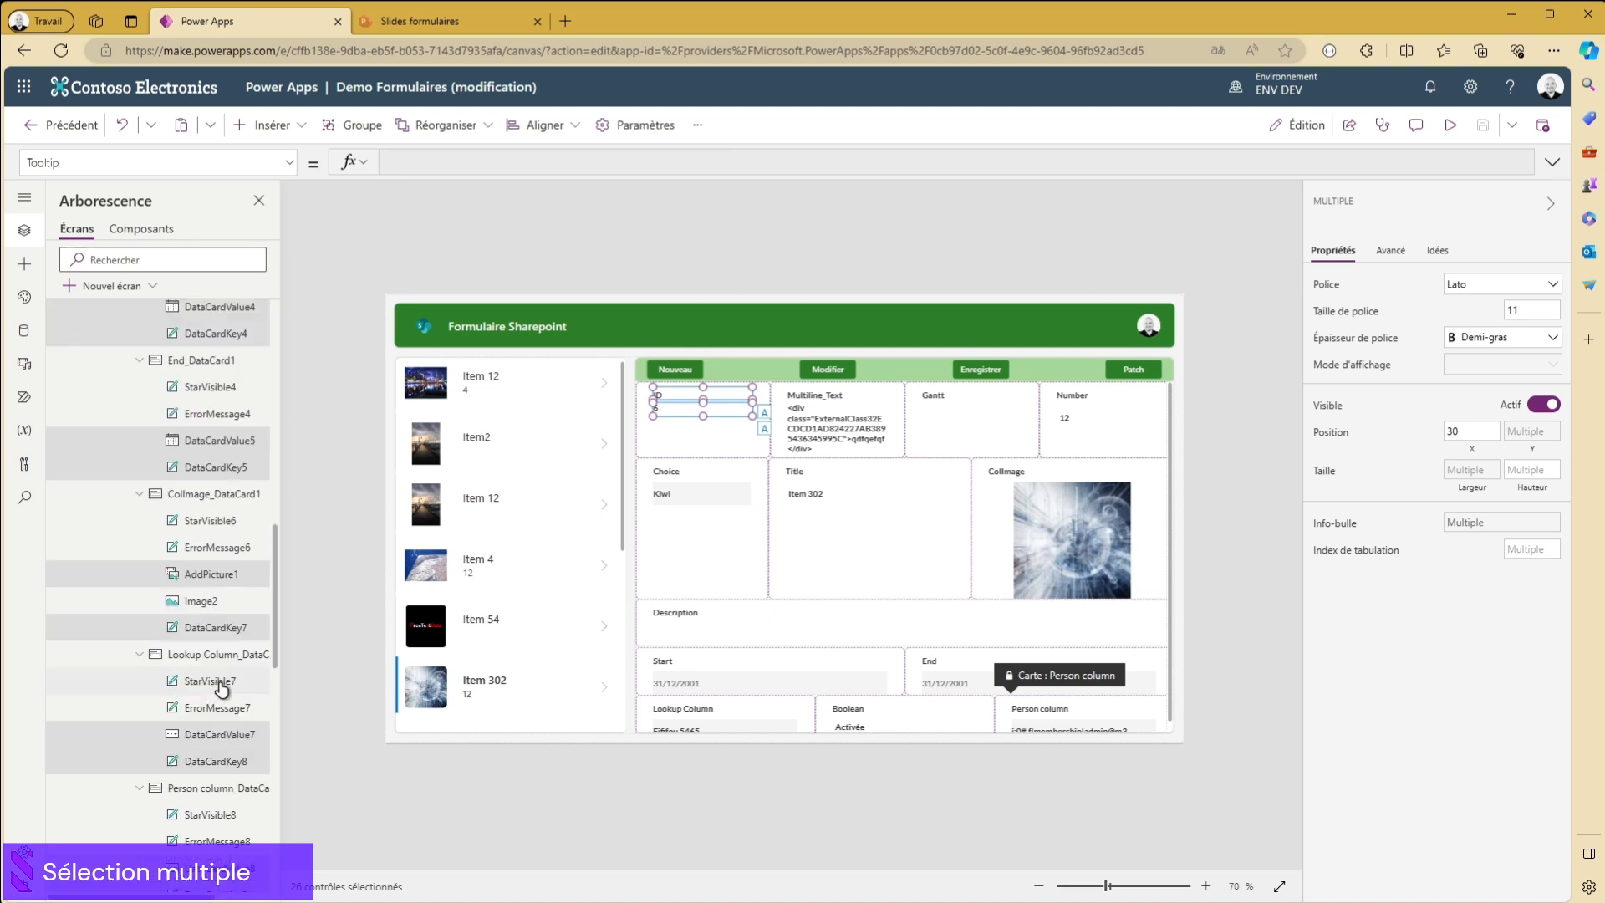
ctrl+click(190, 577)
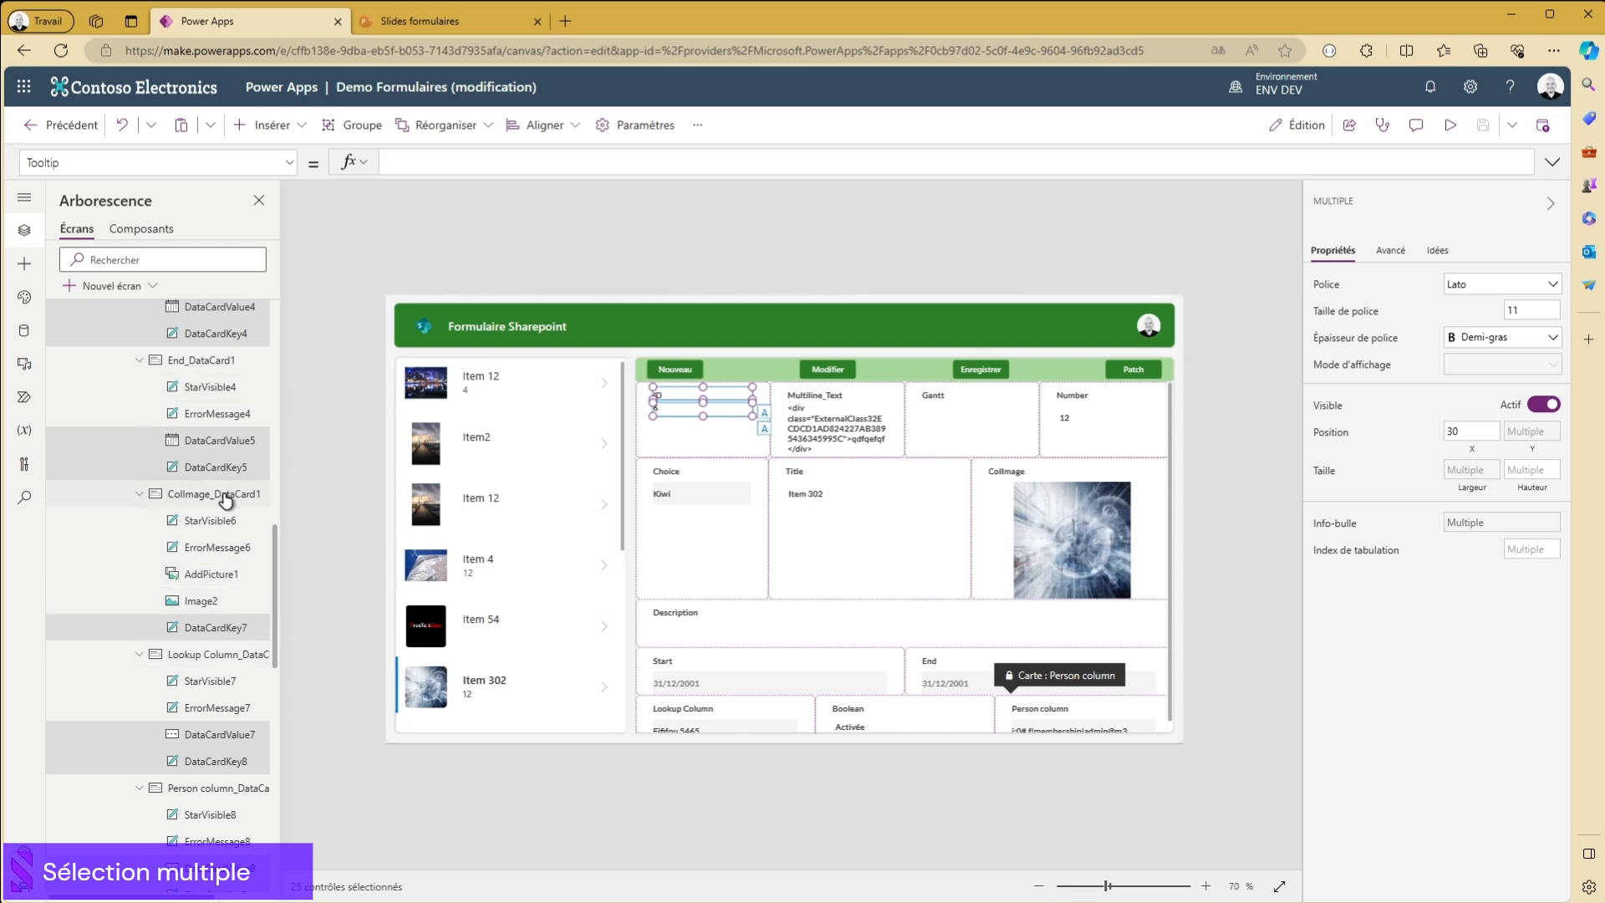
ctrl+click(185, 448)
ctrl+click(182, 314)
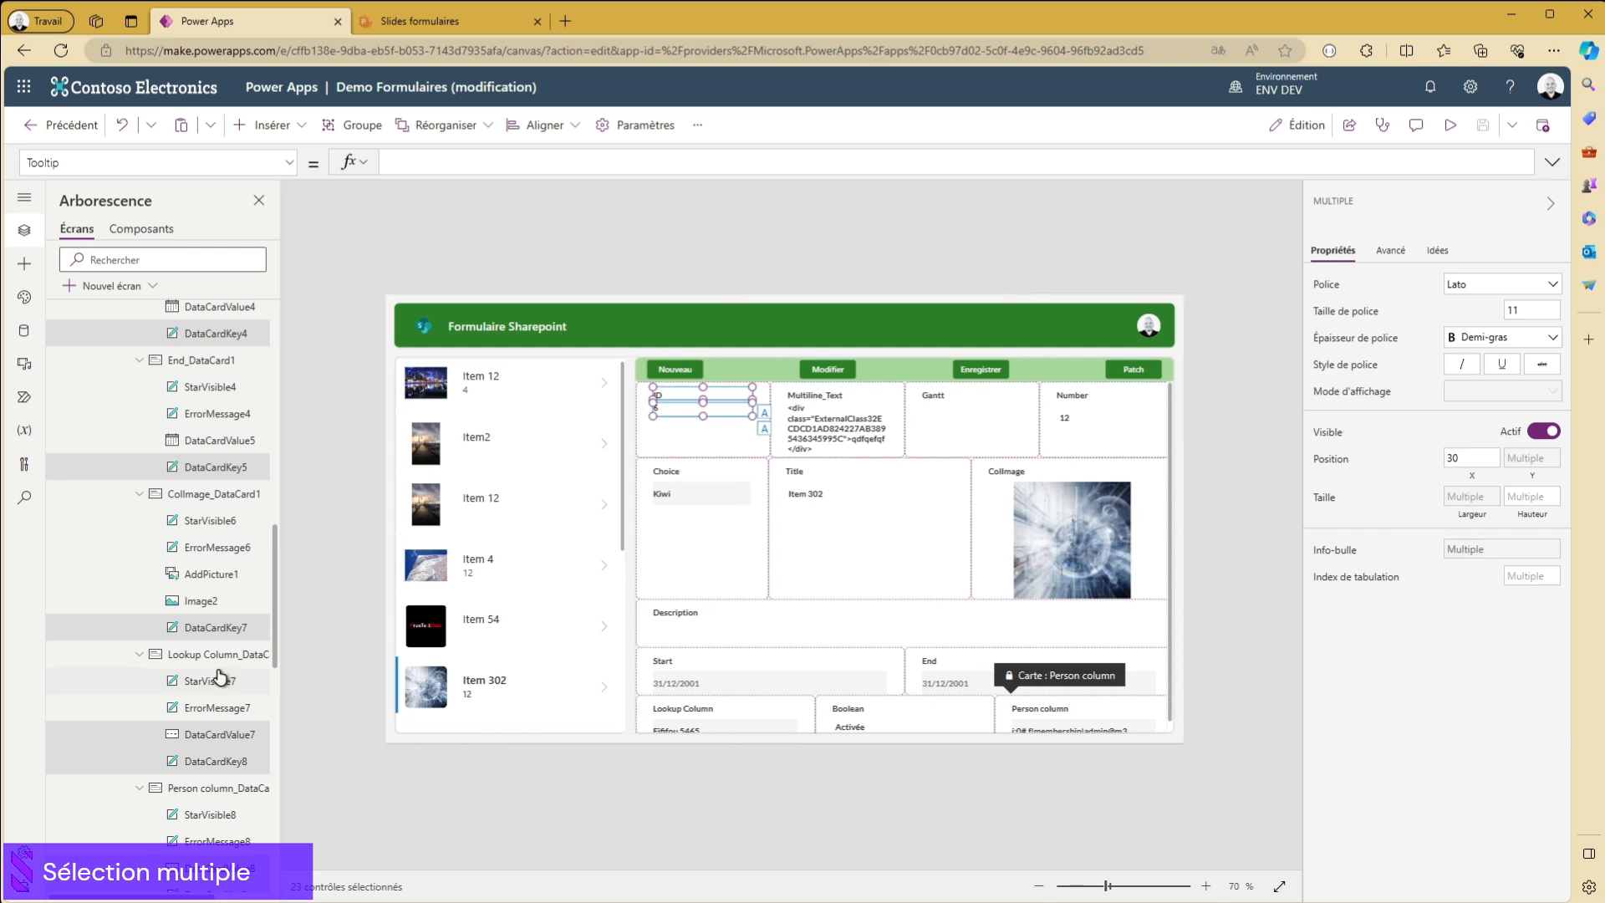
- Remove DataCardValue11 and DataCardValue8 from the multiple selection, keeping their label controls selected
scroll(223, 678, down, 5)
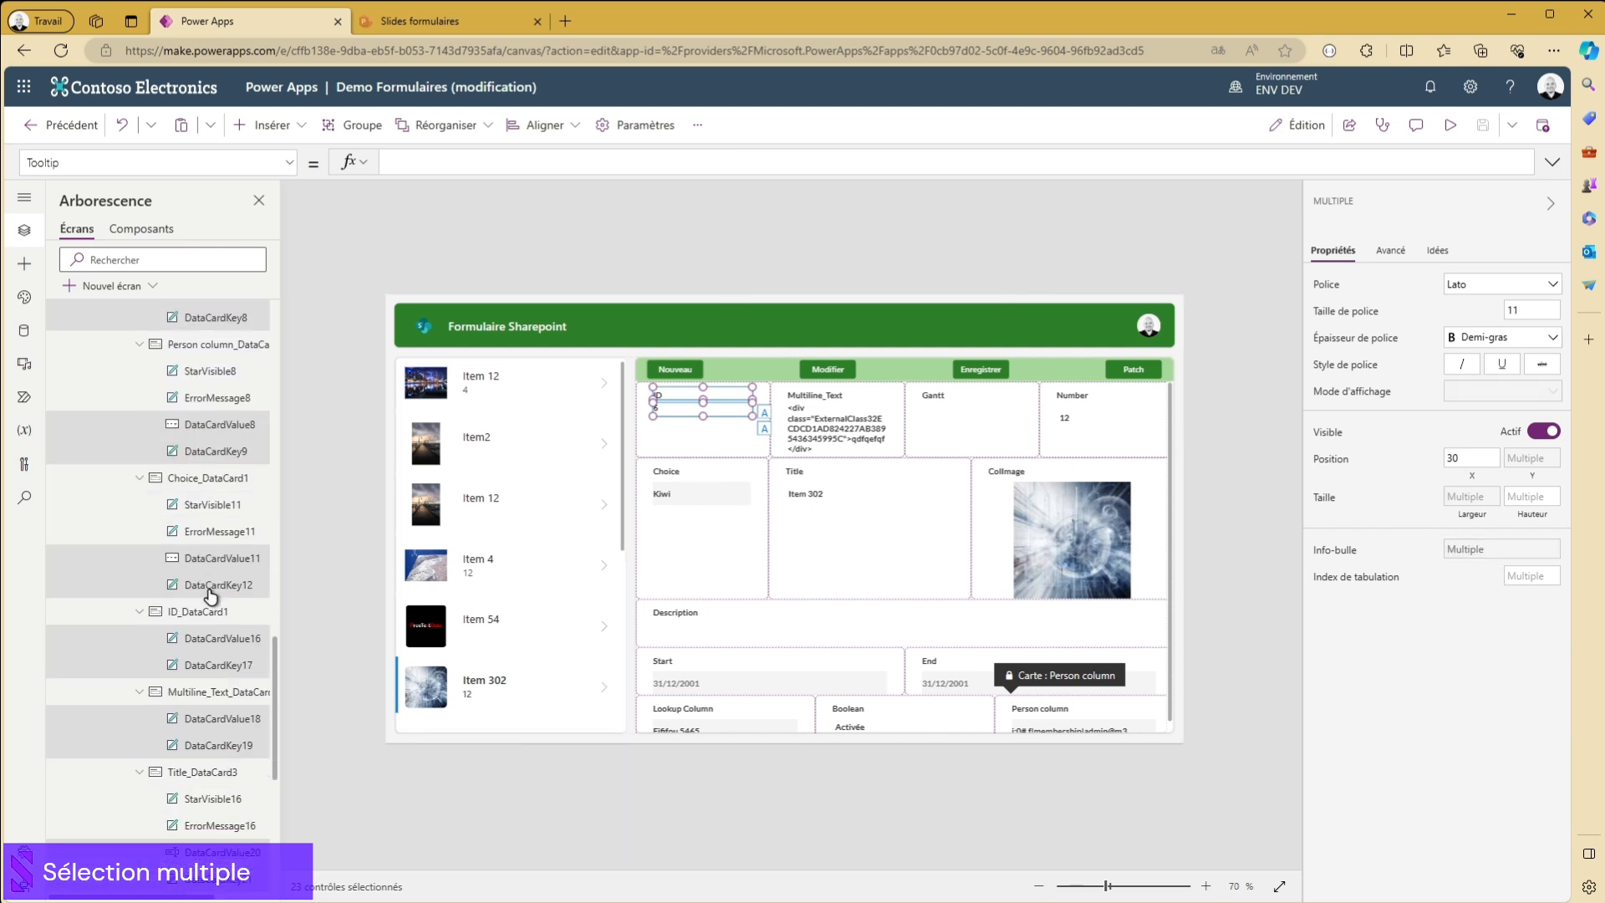
scroll(209, 596, down, 2)
scroll(209, 506, up, 3)
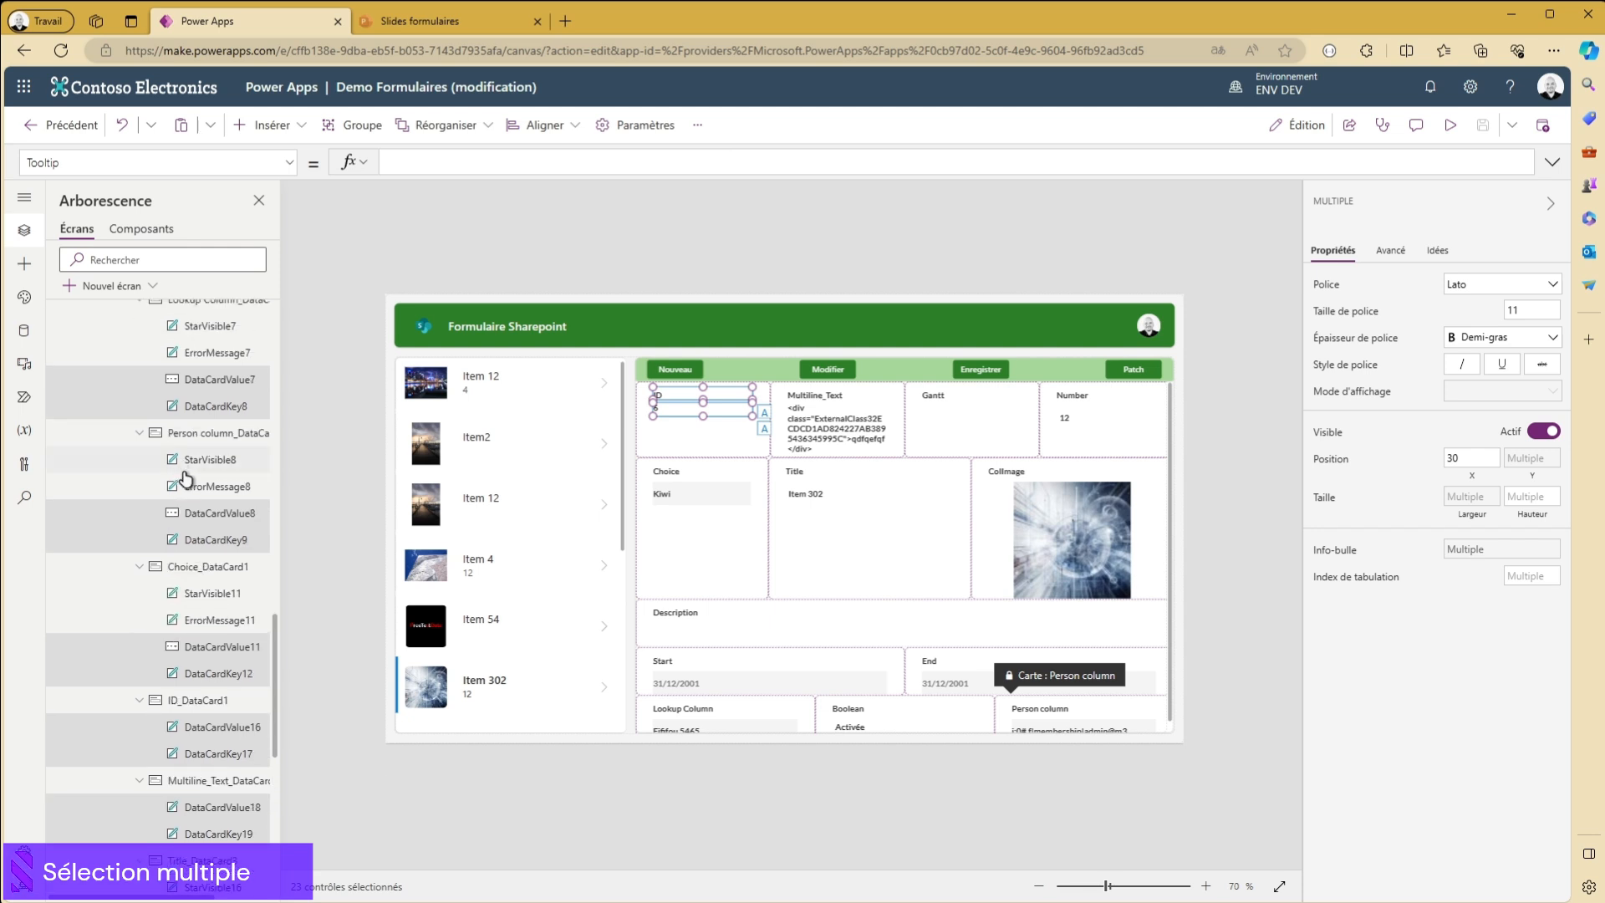
scroll(247, 588, down, 1)
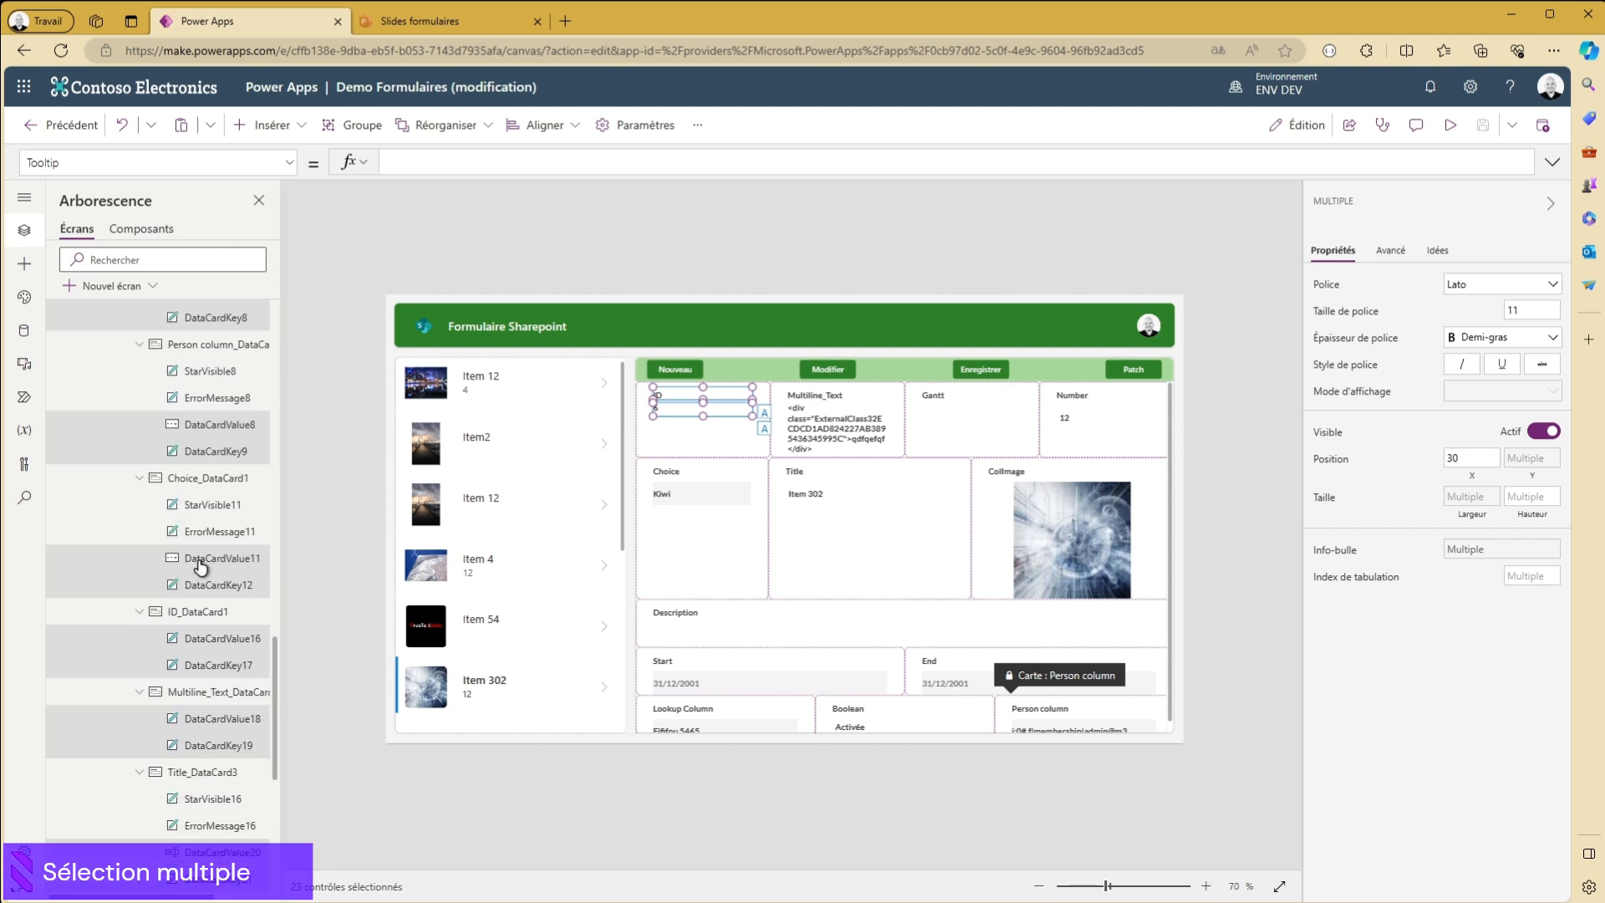
ctrl+click(200, 567)
ctrl+click(207, 428)
- Remove DataCardValue25 in the Boolean card and DataCardValue7 in the Lookup Column card from the multiple selection
scroll(222, 535, up, 4)
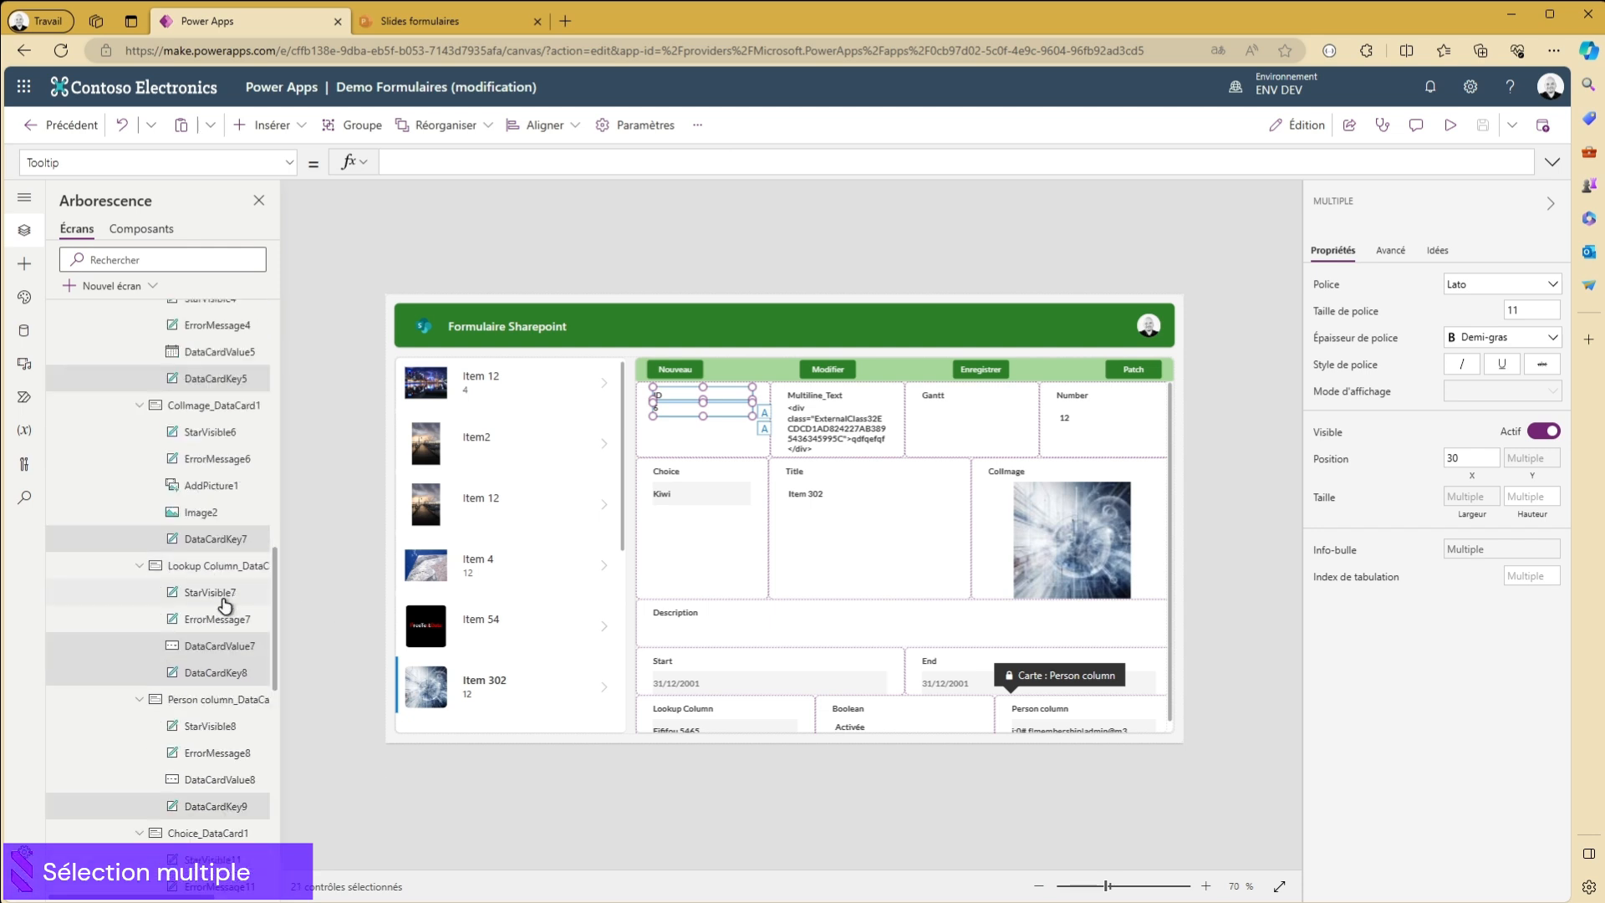
scroll(205, 592, up, 5)
scroll(195, 562, down, 6)
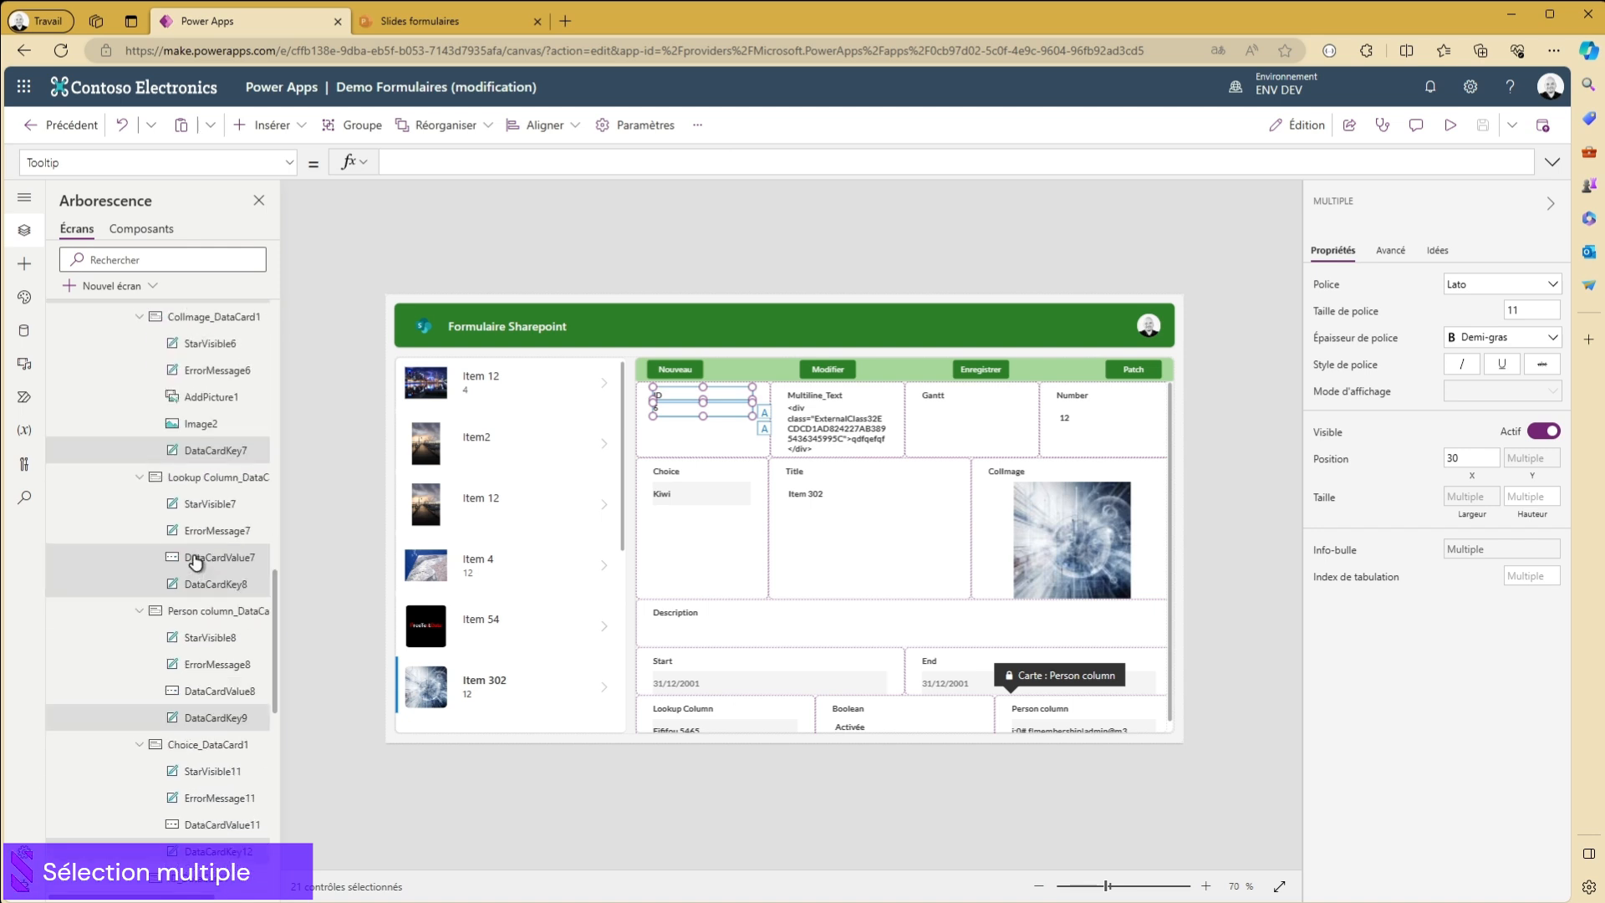
scroll(194, 563, down, 9)
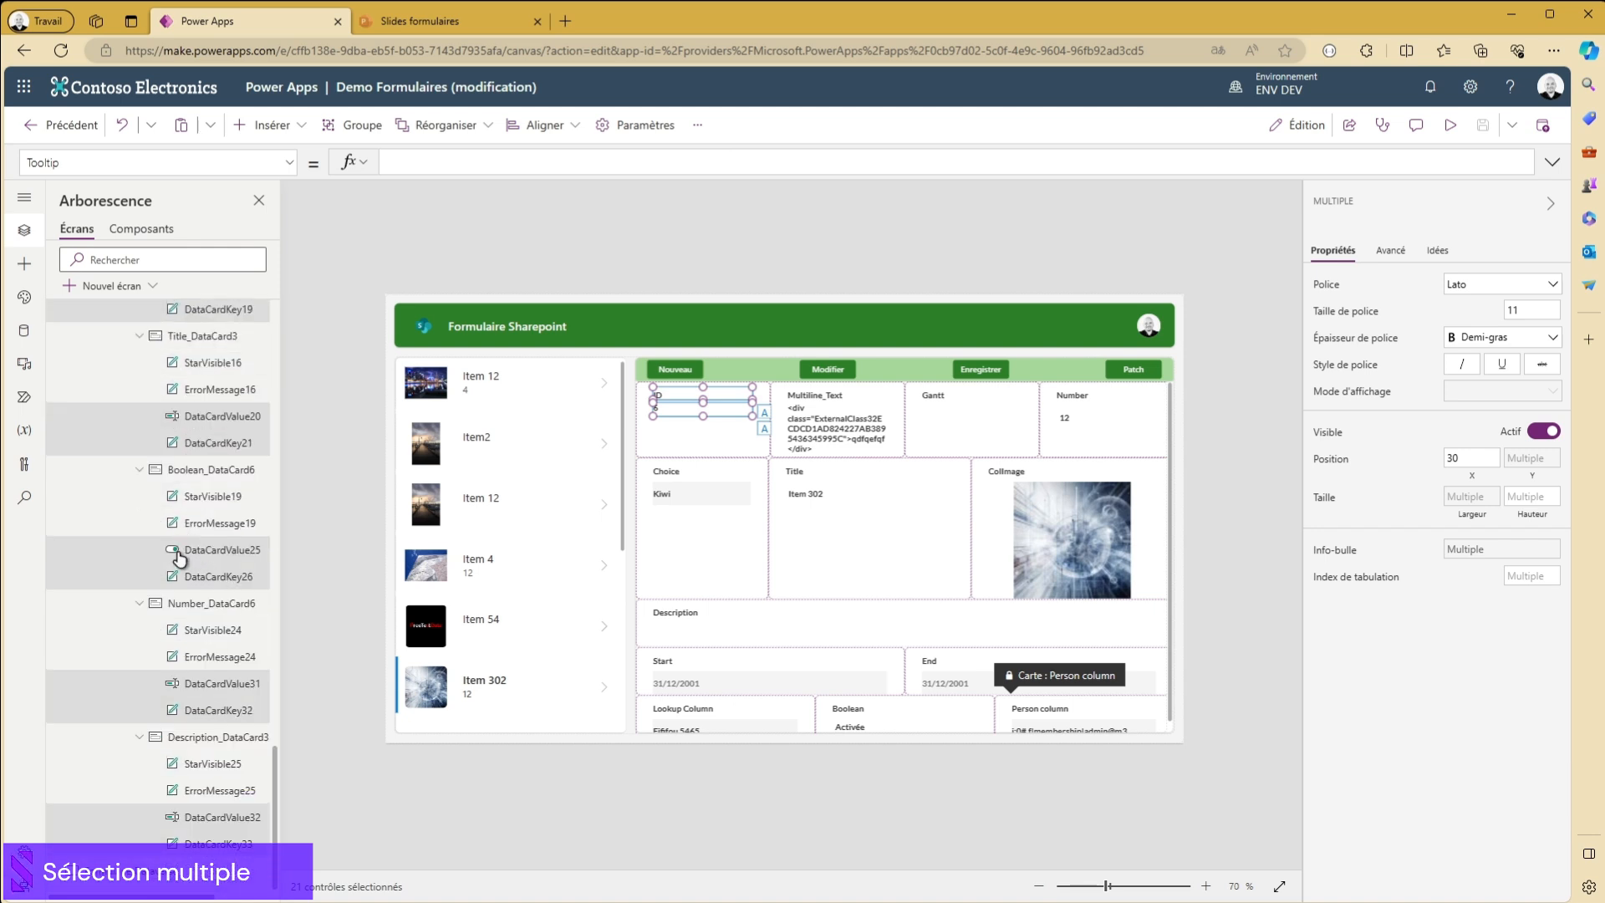
ctrl+click(178, 558)
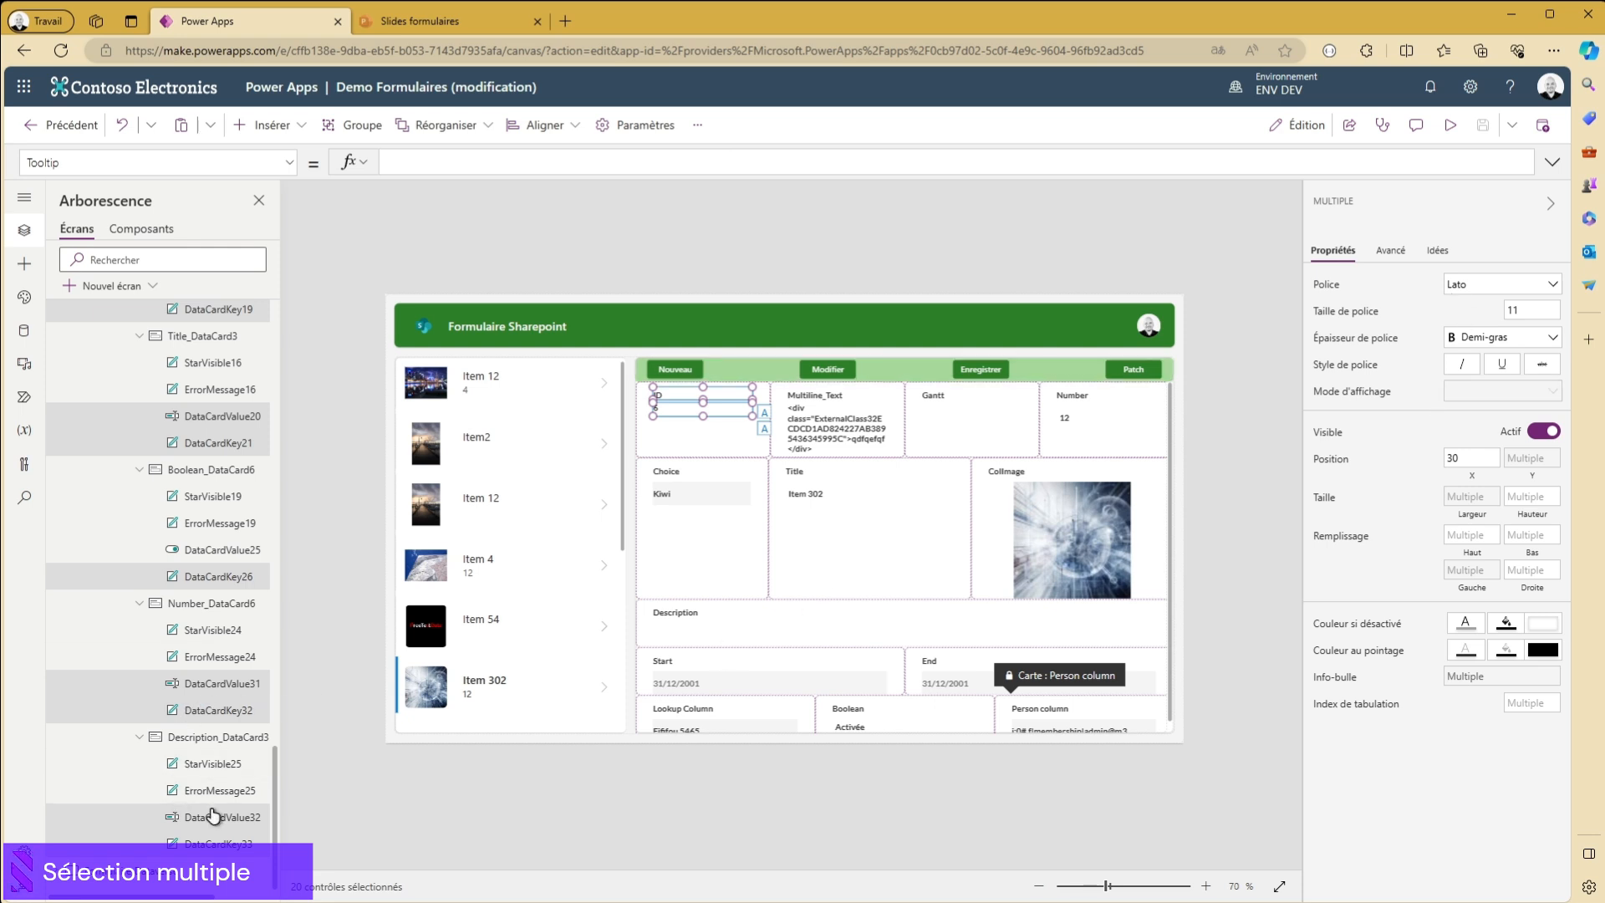
scroll(223, 779, up, 10)
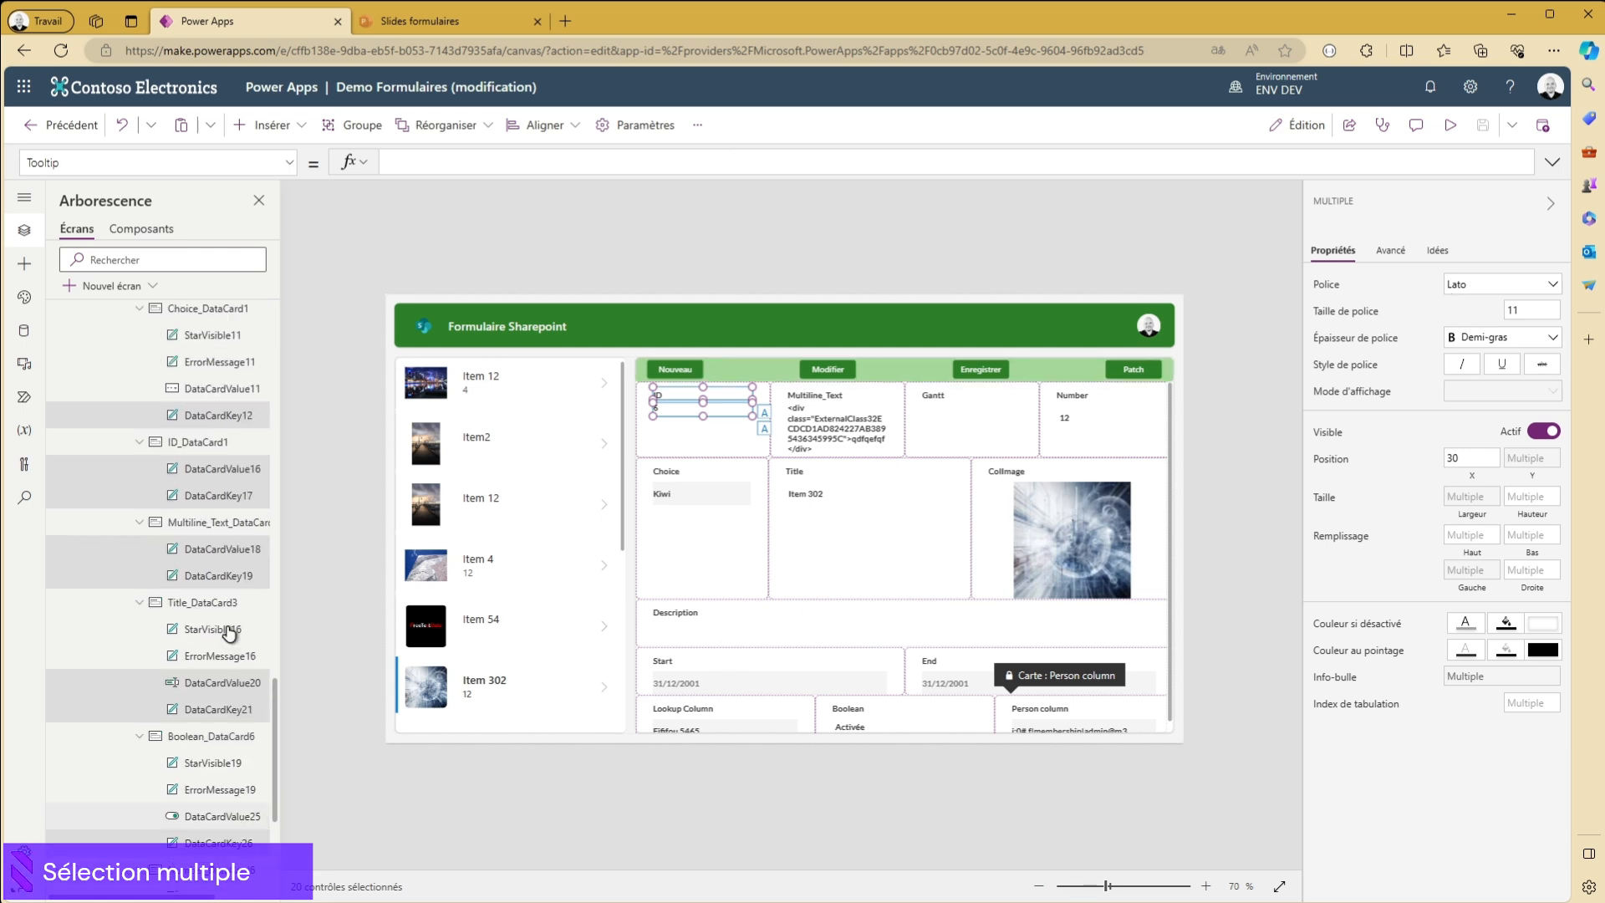
scroll(216, 623, up, 2)
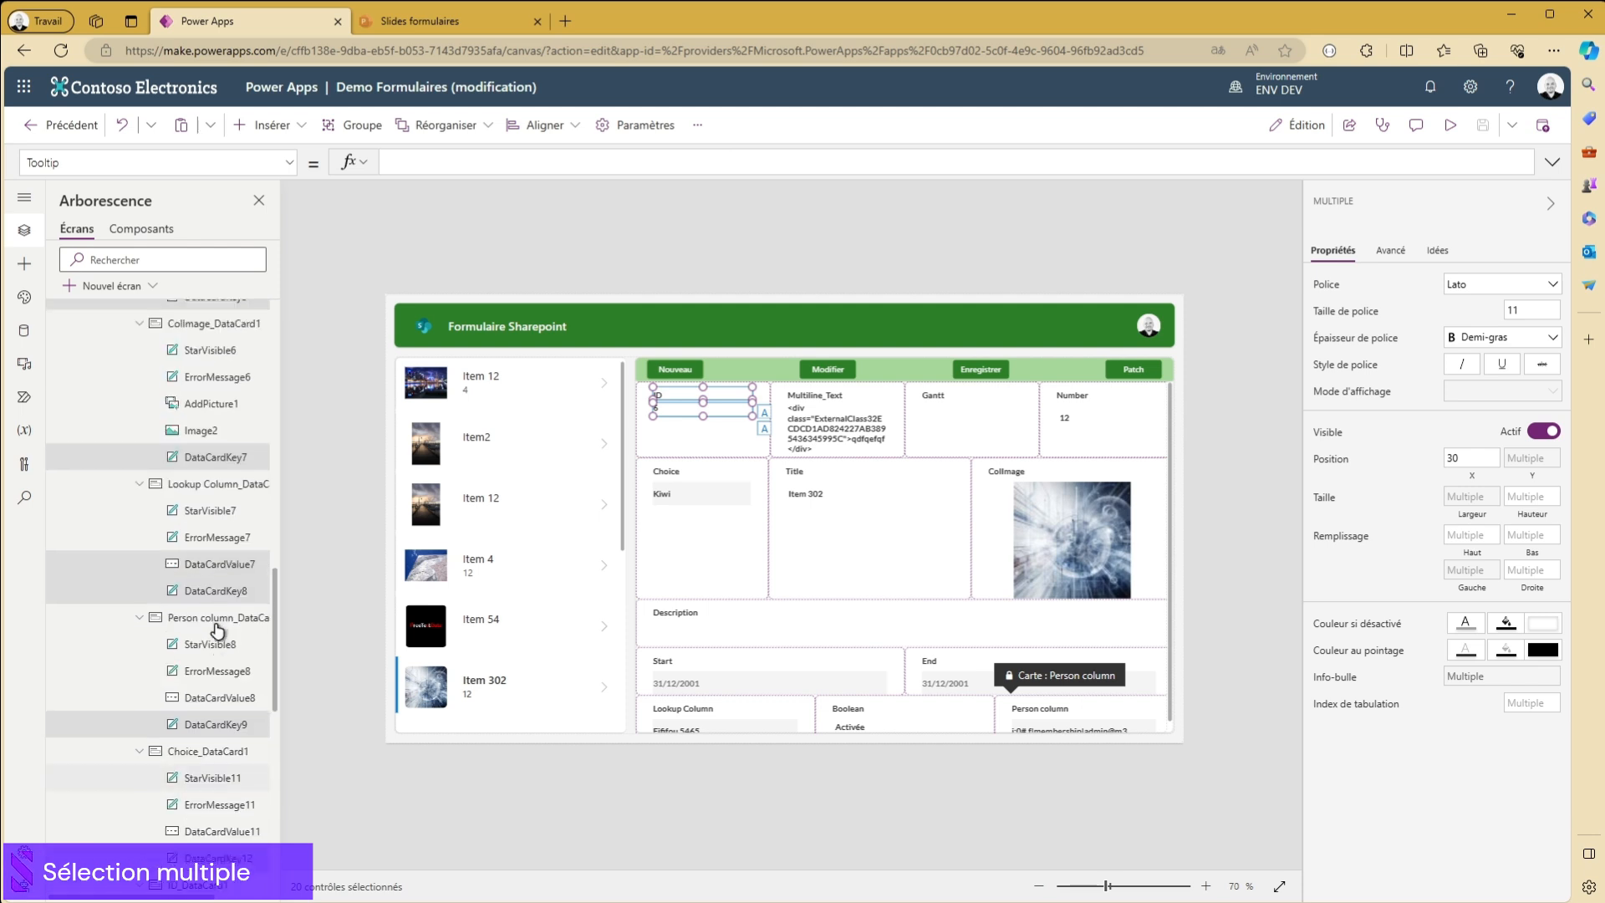
ctrl+click(210, 574)
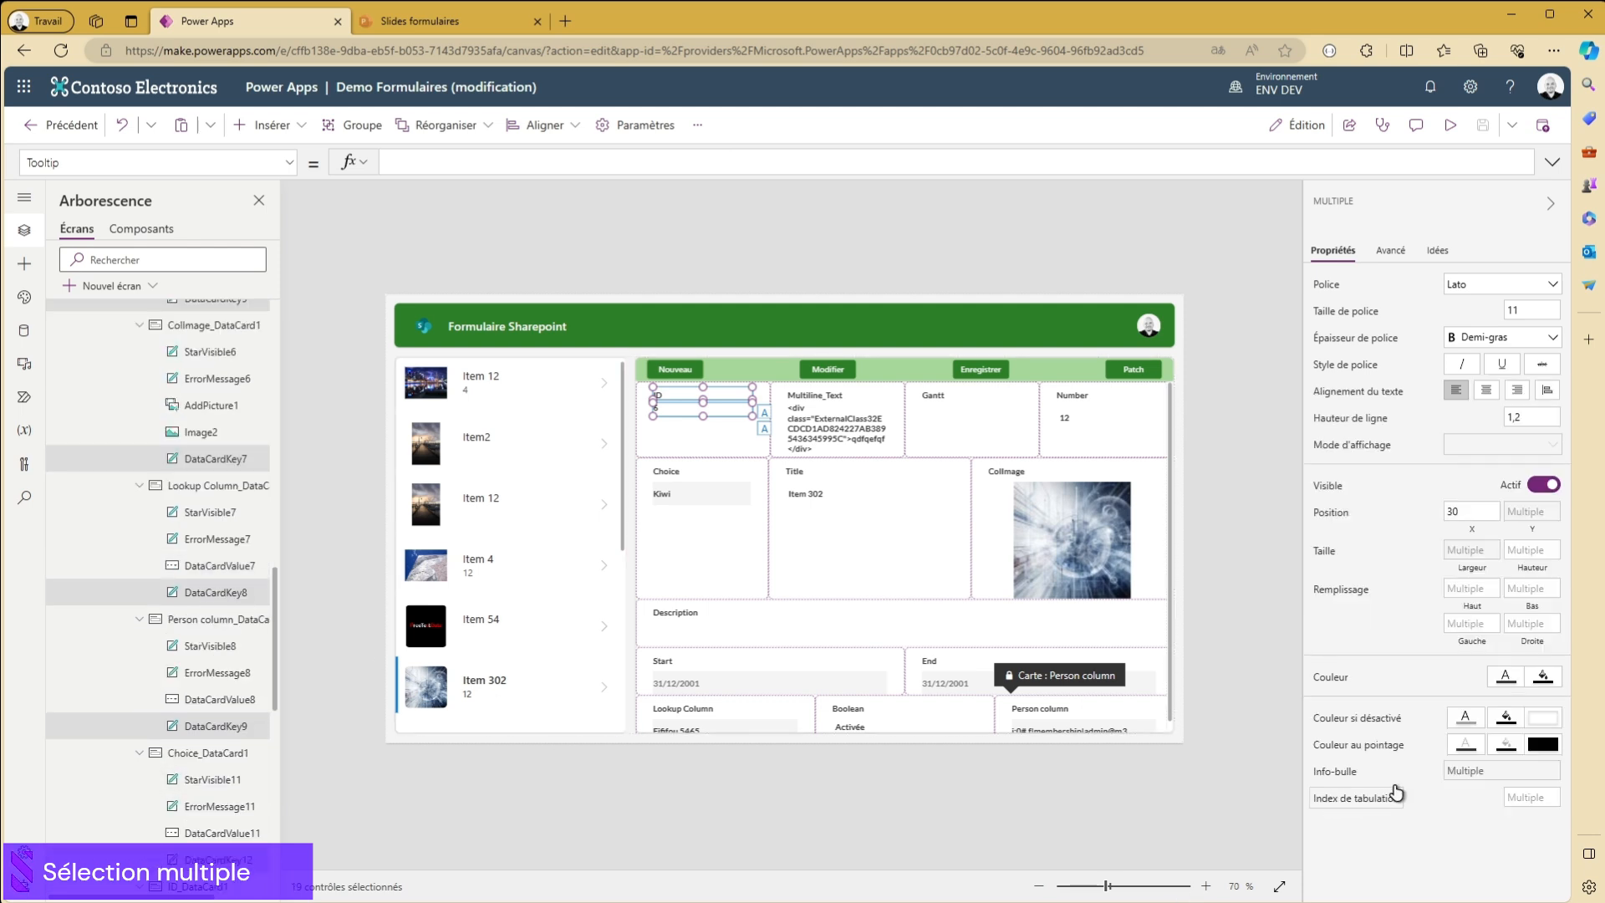
- Set the text colour of all selected label and value controls to dark green
click(1506, 679)
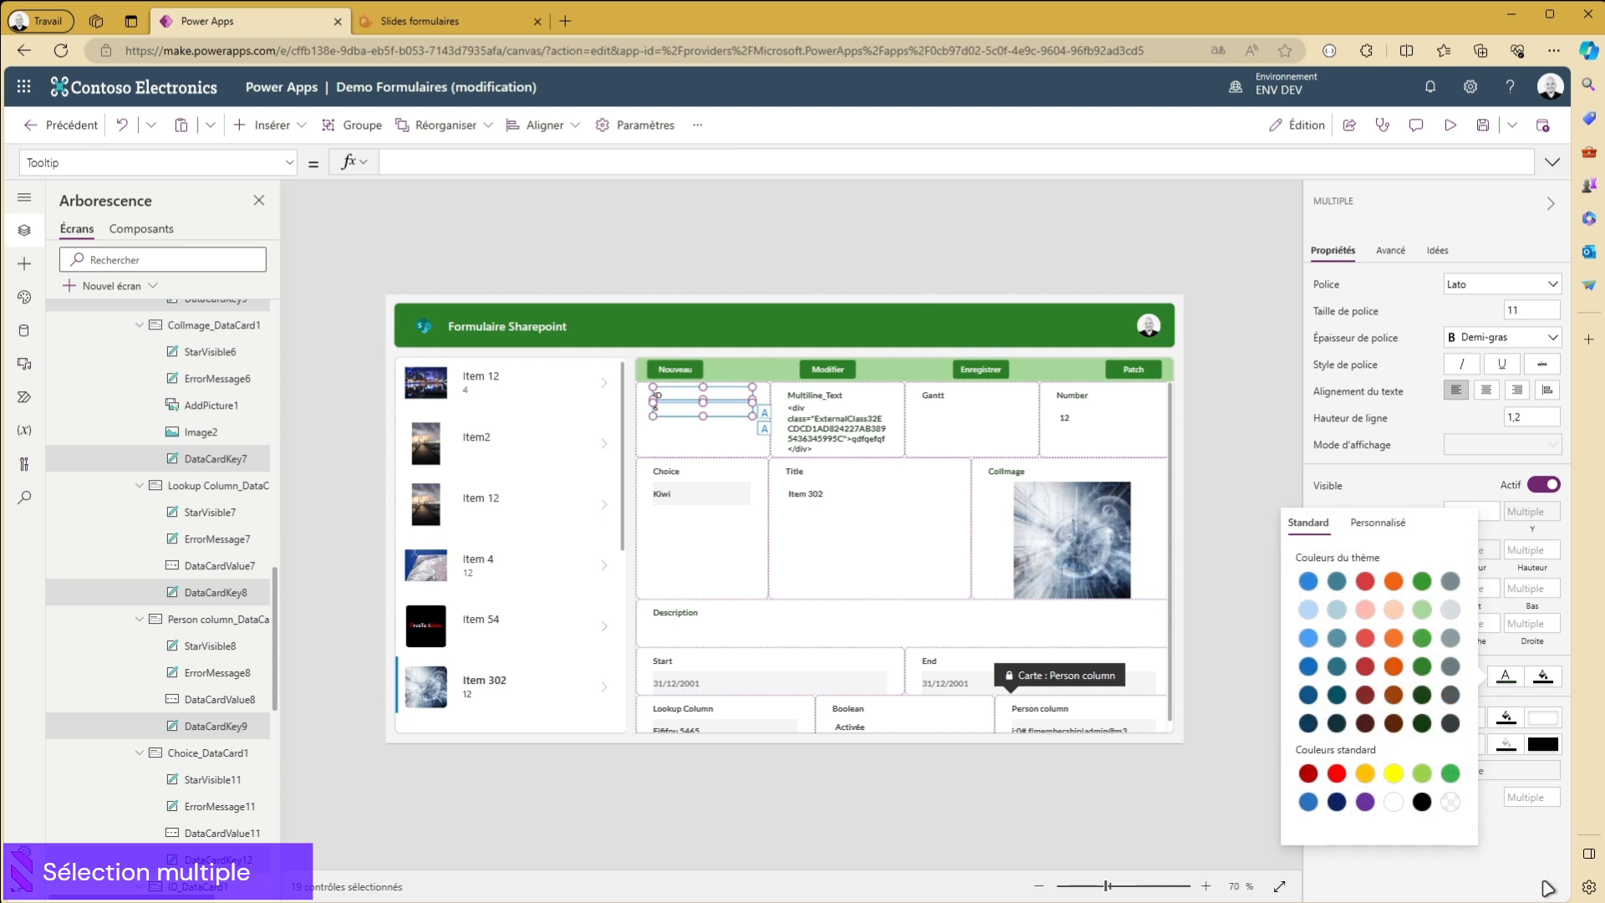
click(1520, 840)
- Try light green, light grey and medium grey background fills on the selected controls
click(1543, 679)
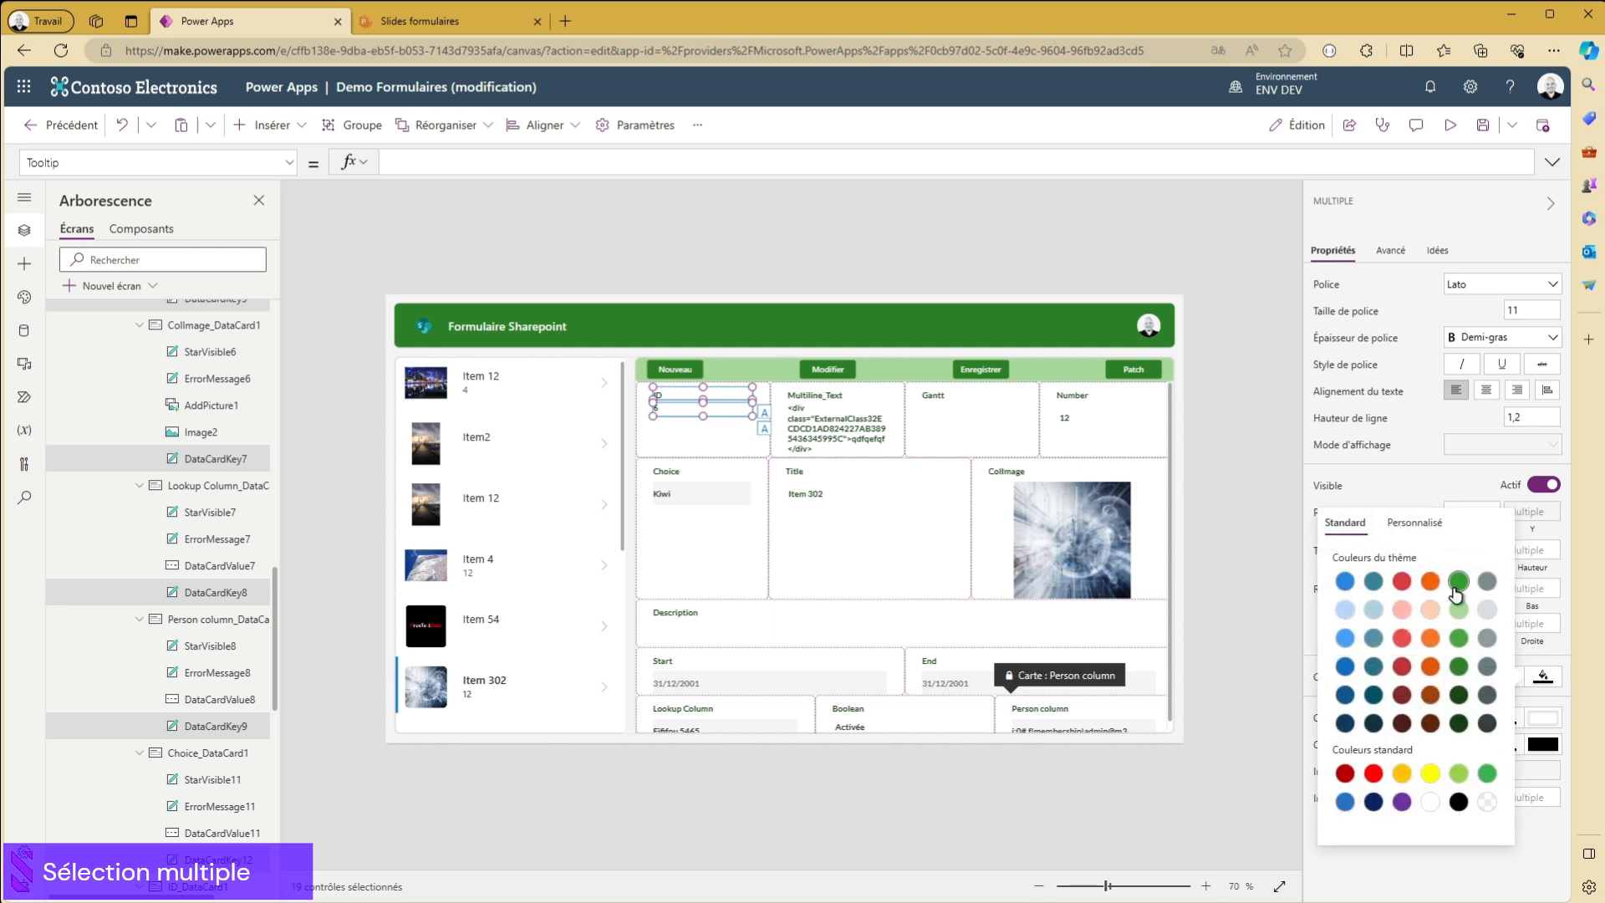
click(1482, 774)
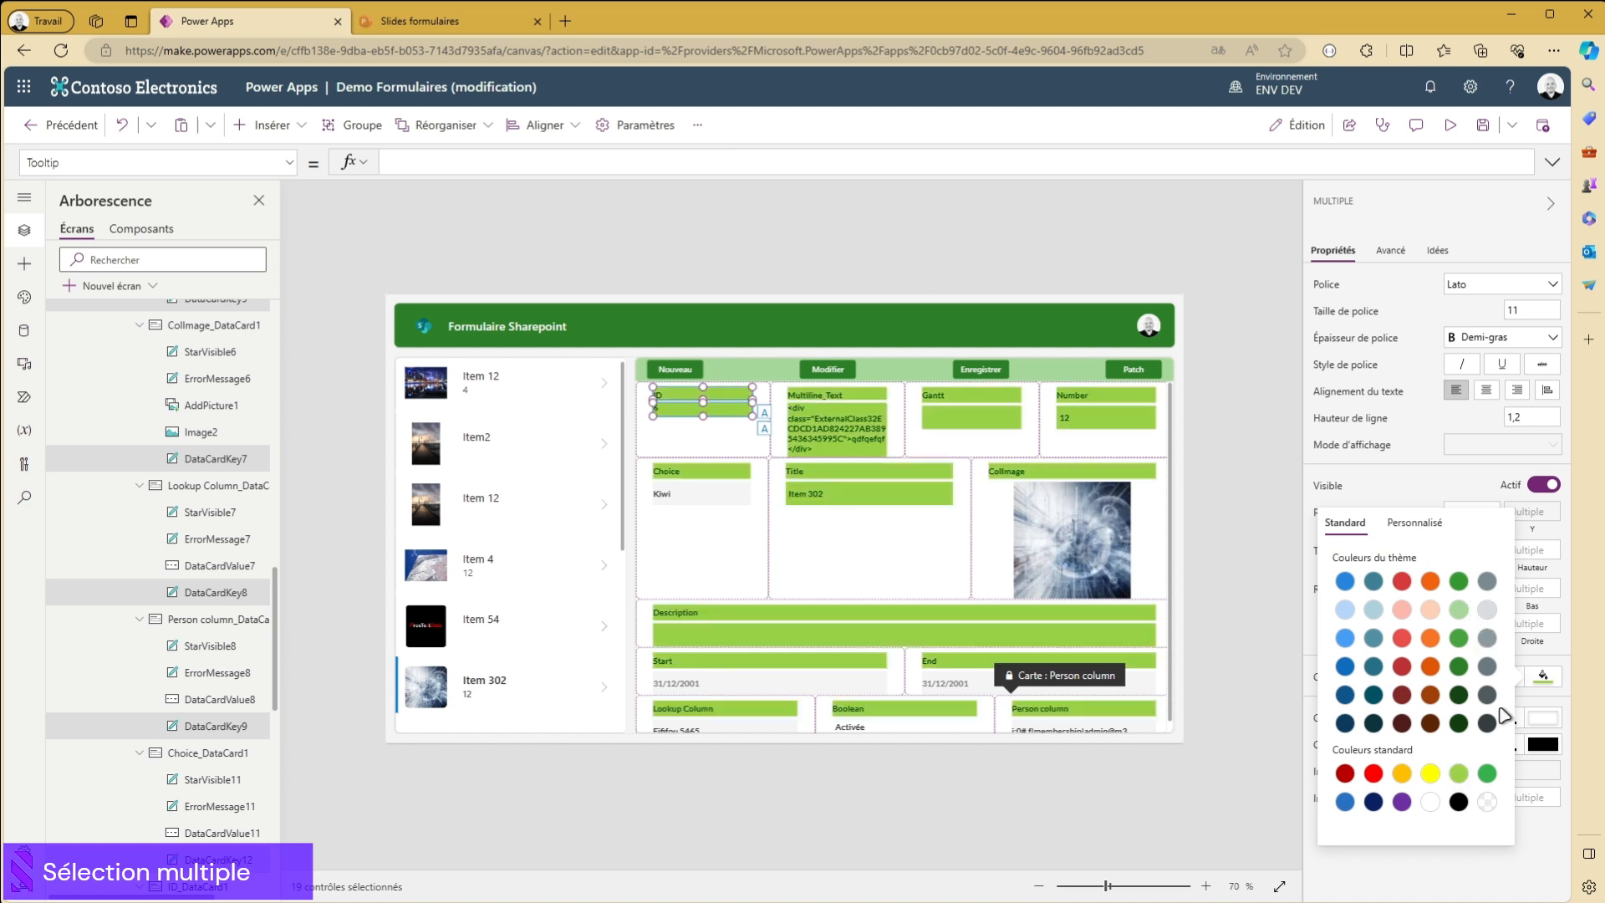
click(1486, 609)
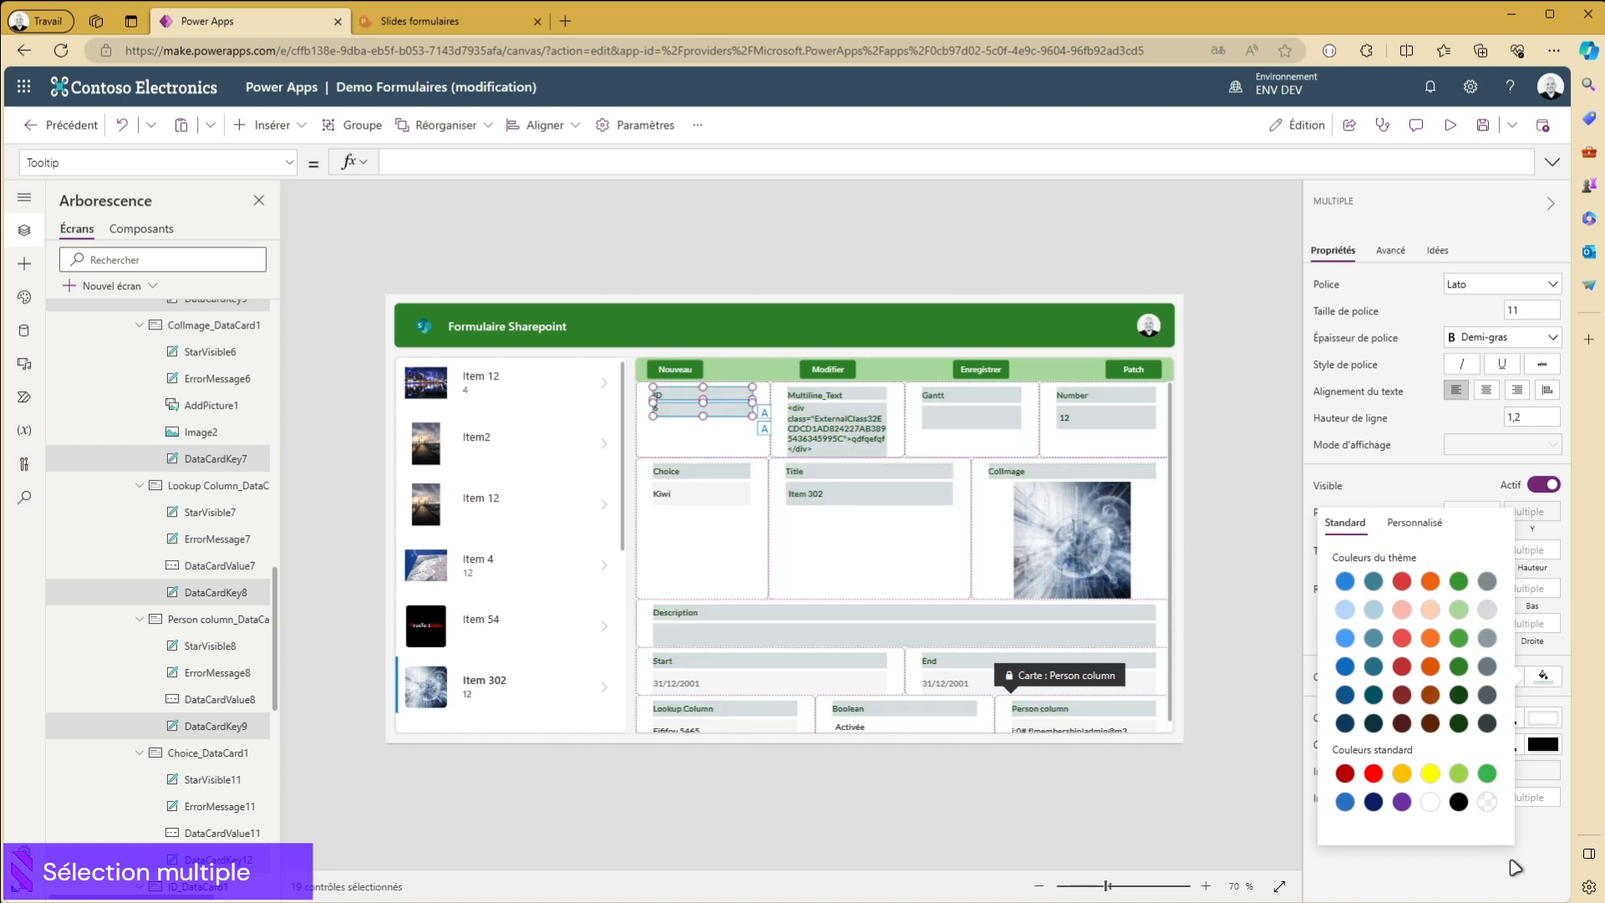
click(1486, 583)
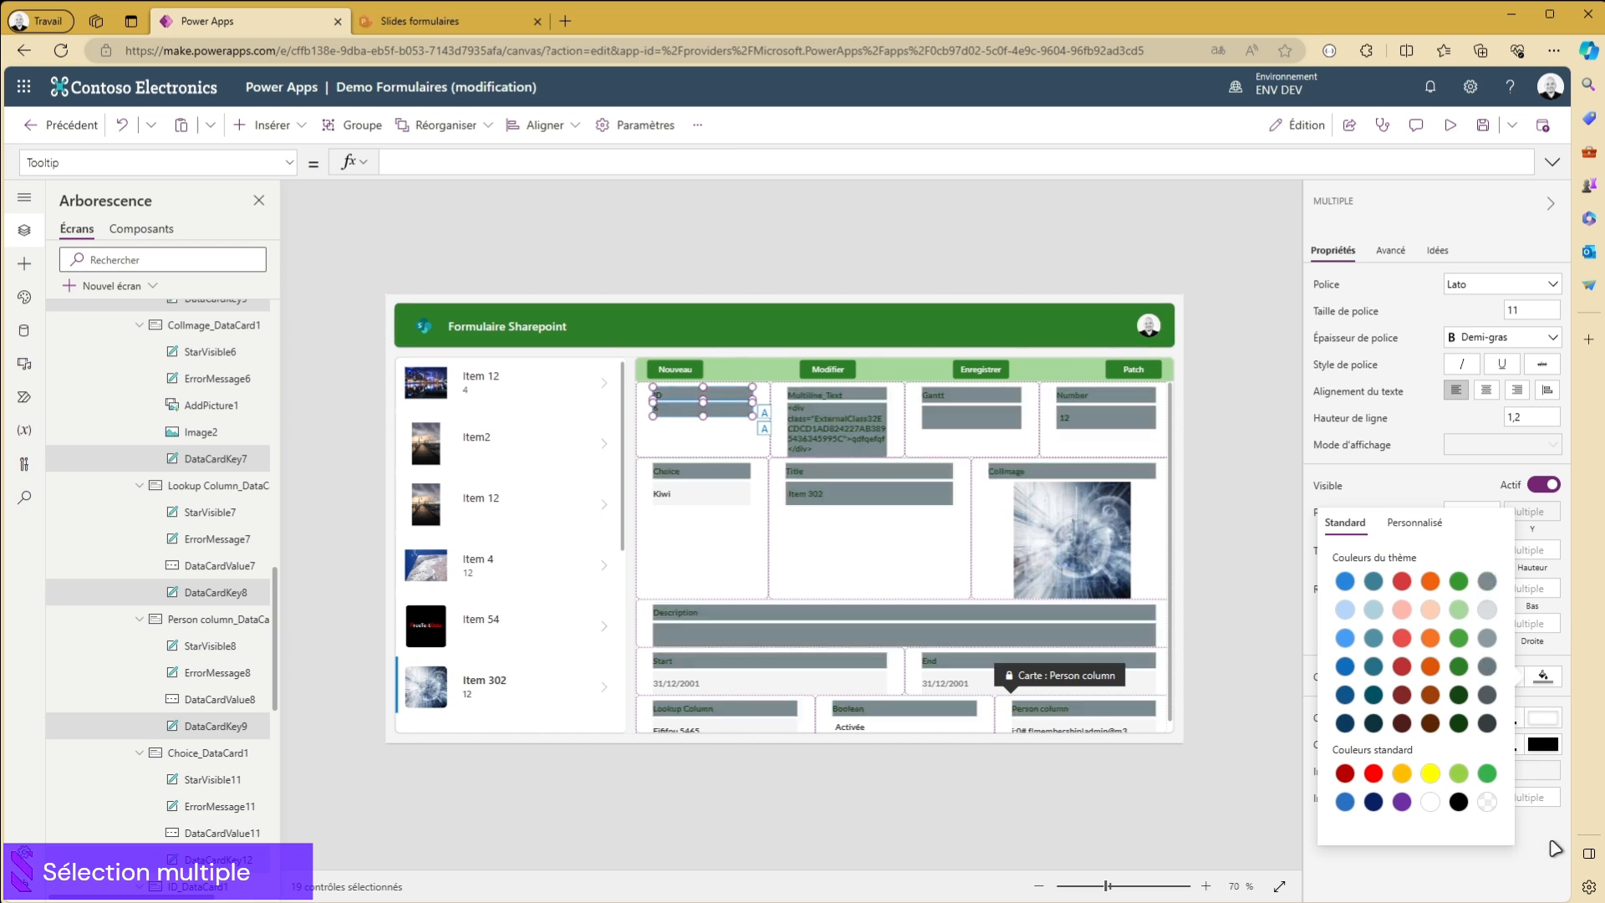
click(1455, 486)
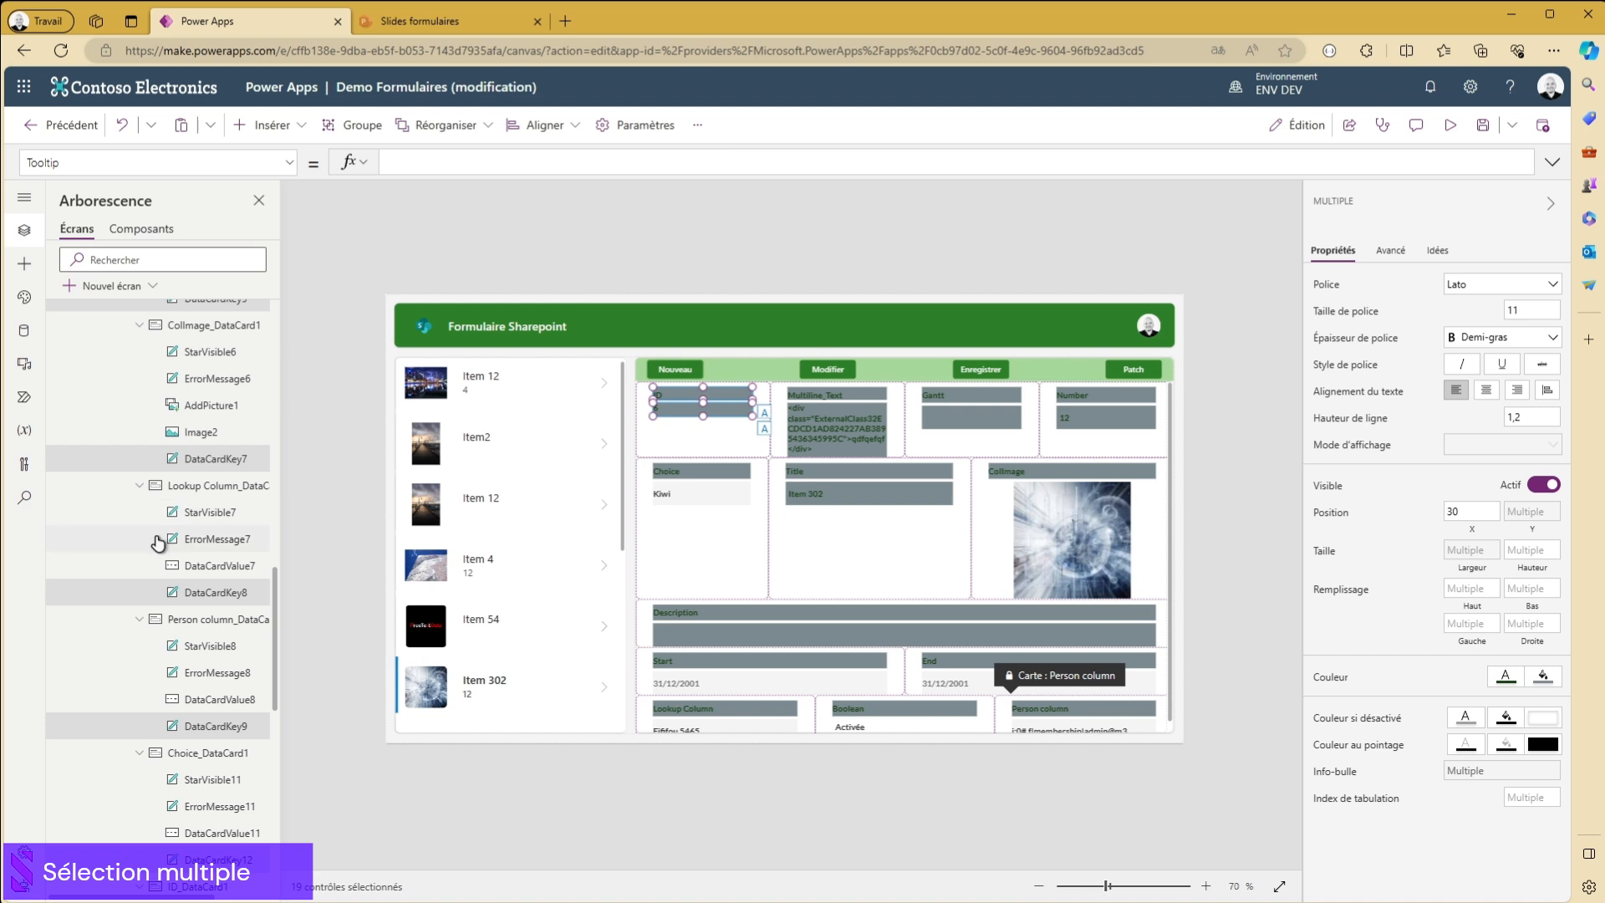
- Set the background fill of the selected label and value controls to white
scroll(158, 541, down, 10)
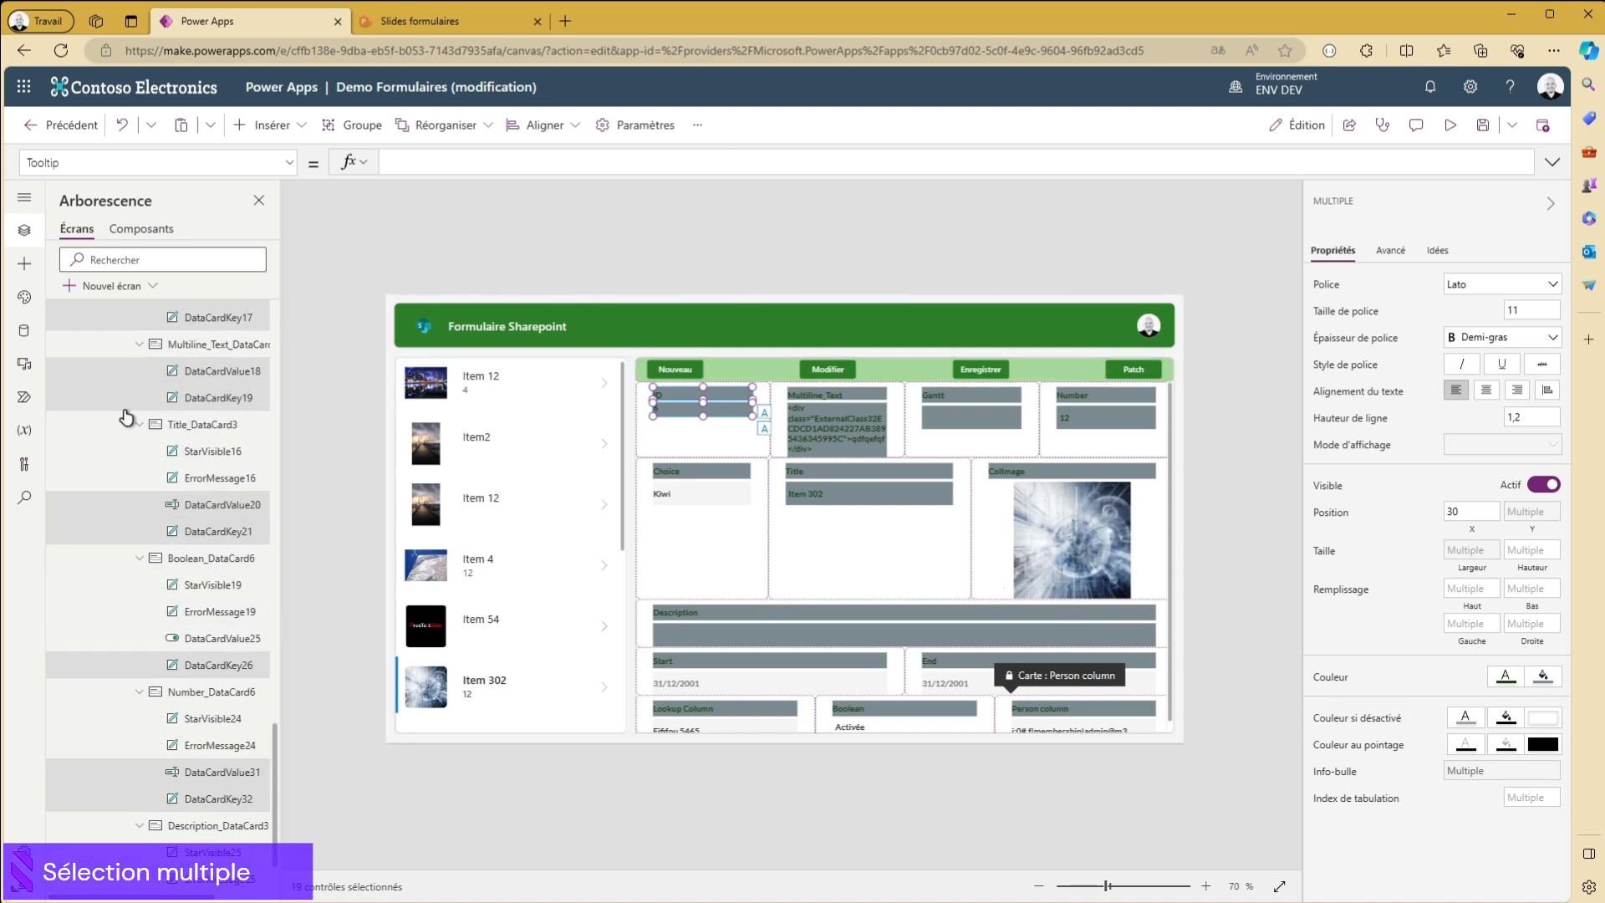
scroll(126, 417, up, 3)
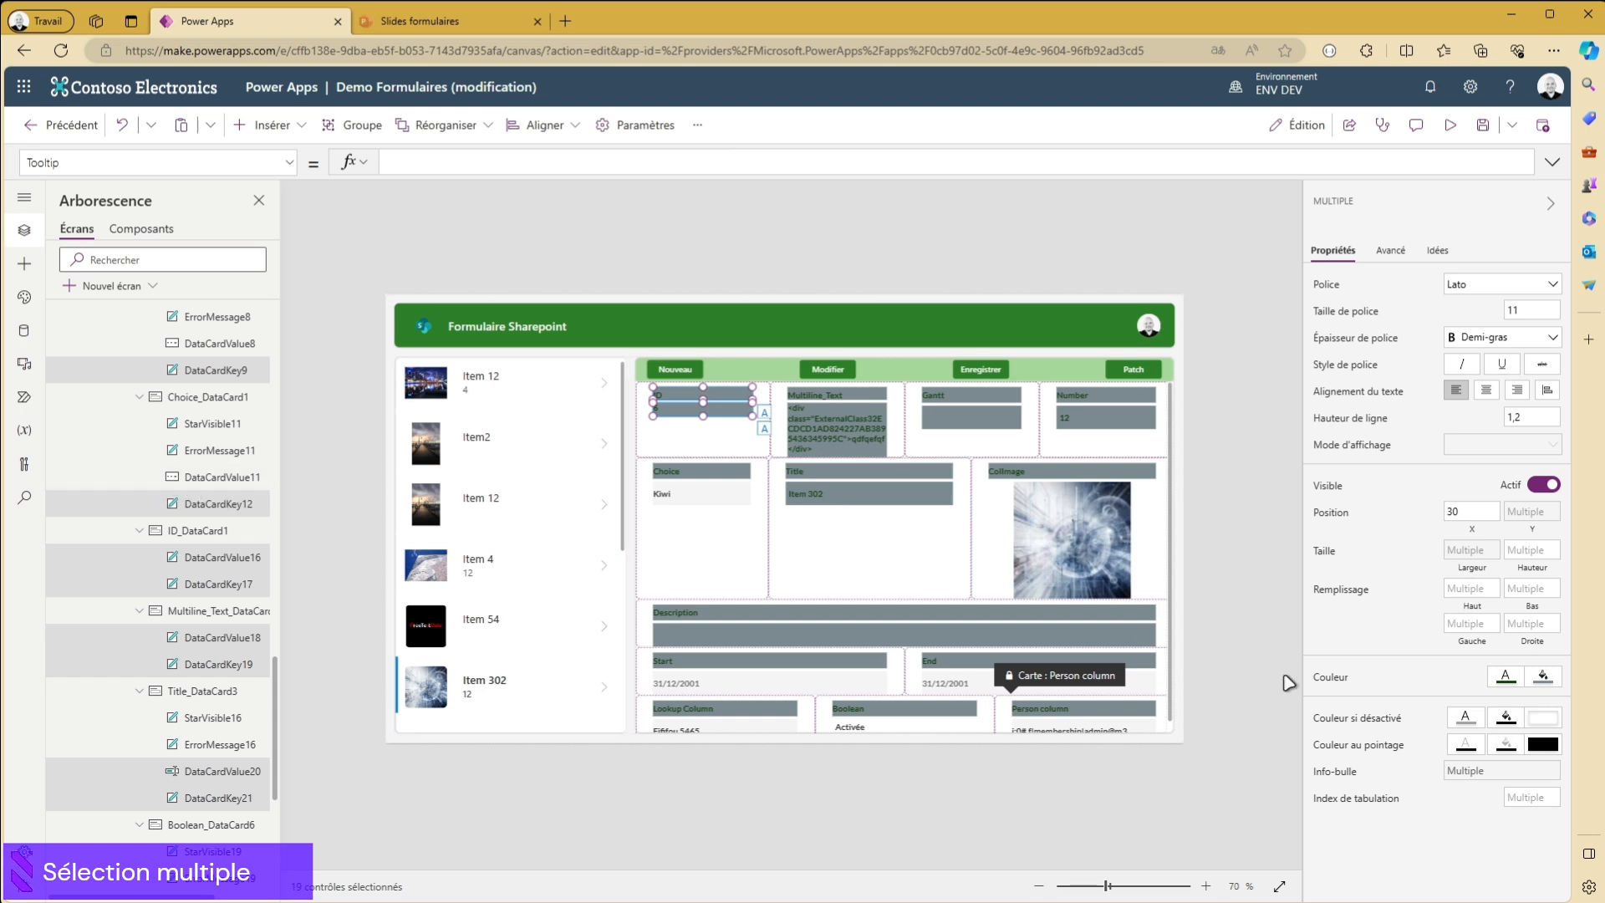
click(1545, 679)
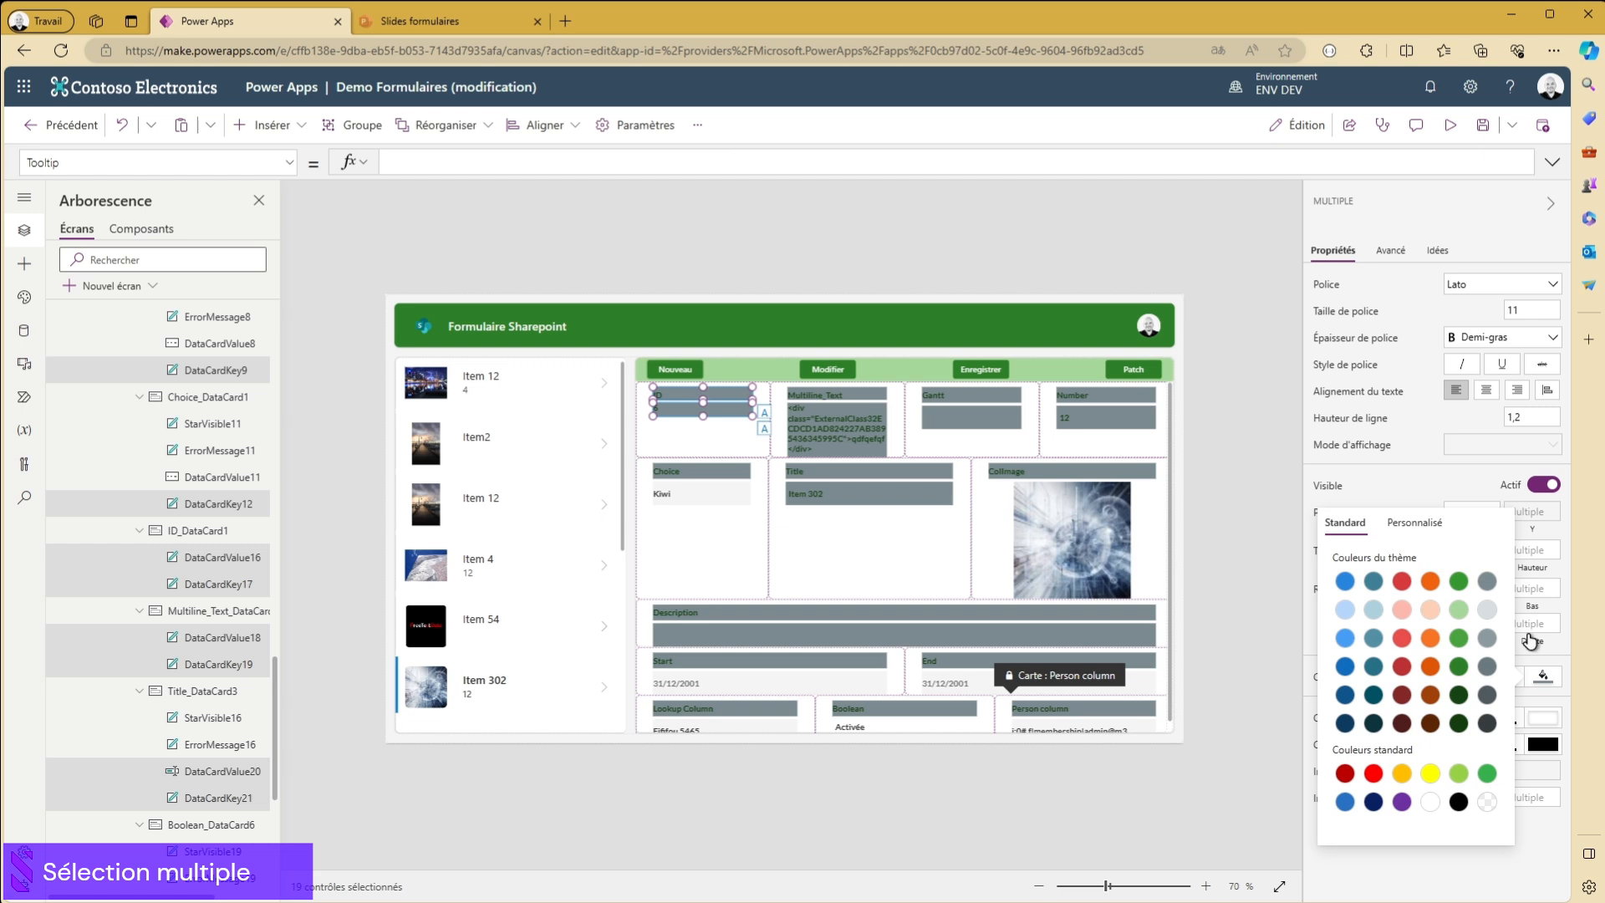
click(1432, 803)
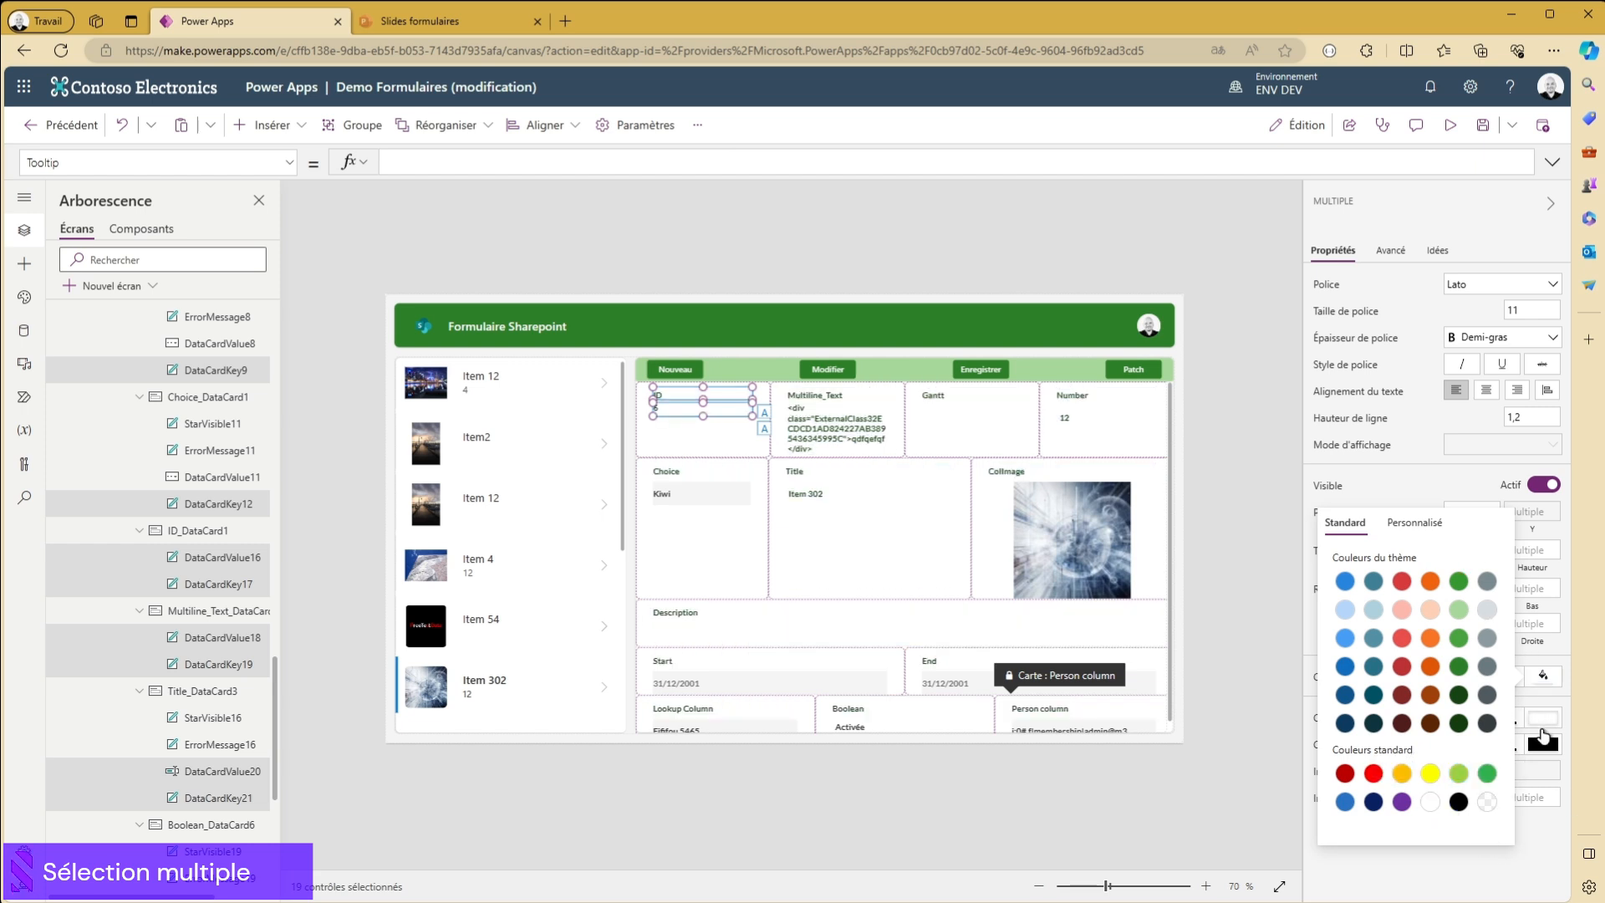
click(1558, 704)
- Change the text colour of all selected label and value controls to the darkest teal theme colour and clear the selection
click(1505, 677)
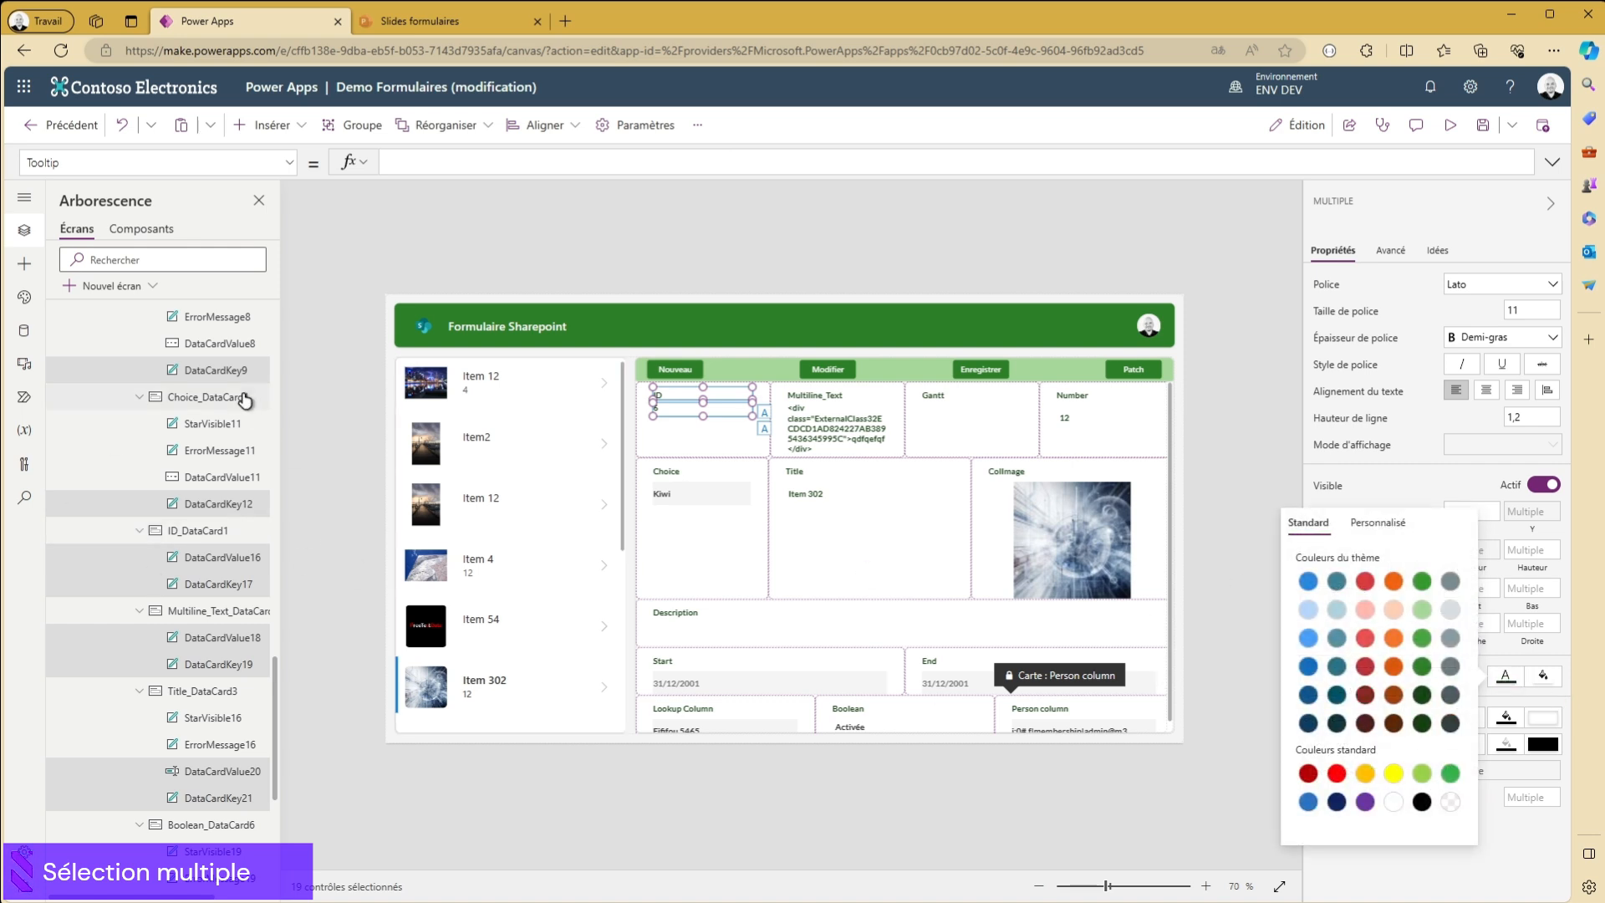
scroll(174, 501, up, 6)
click(1505, 678)
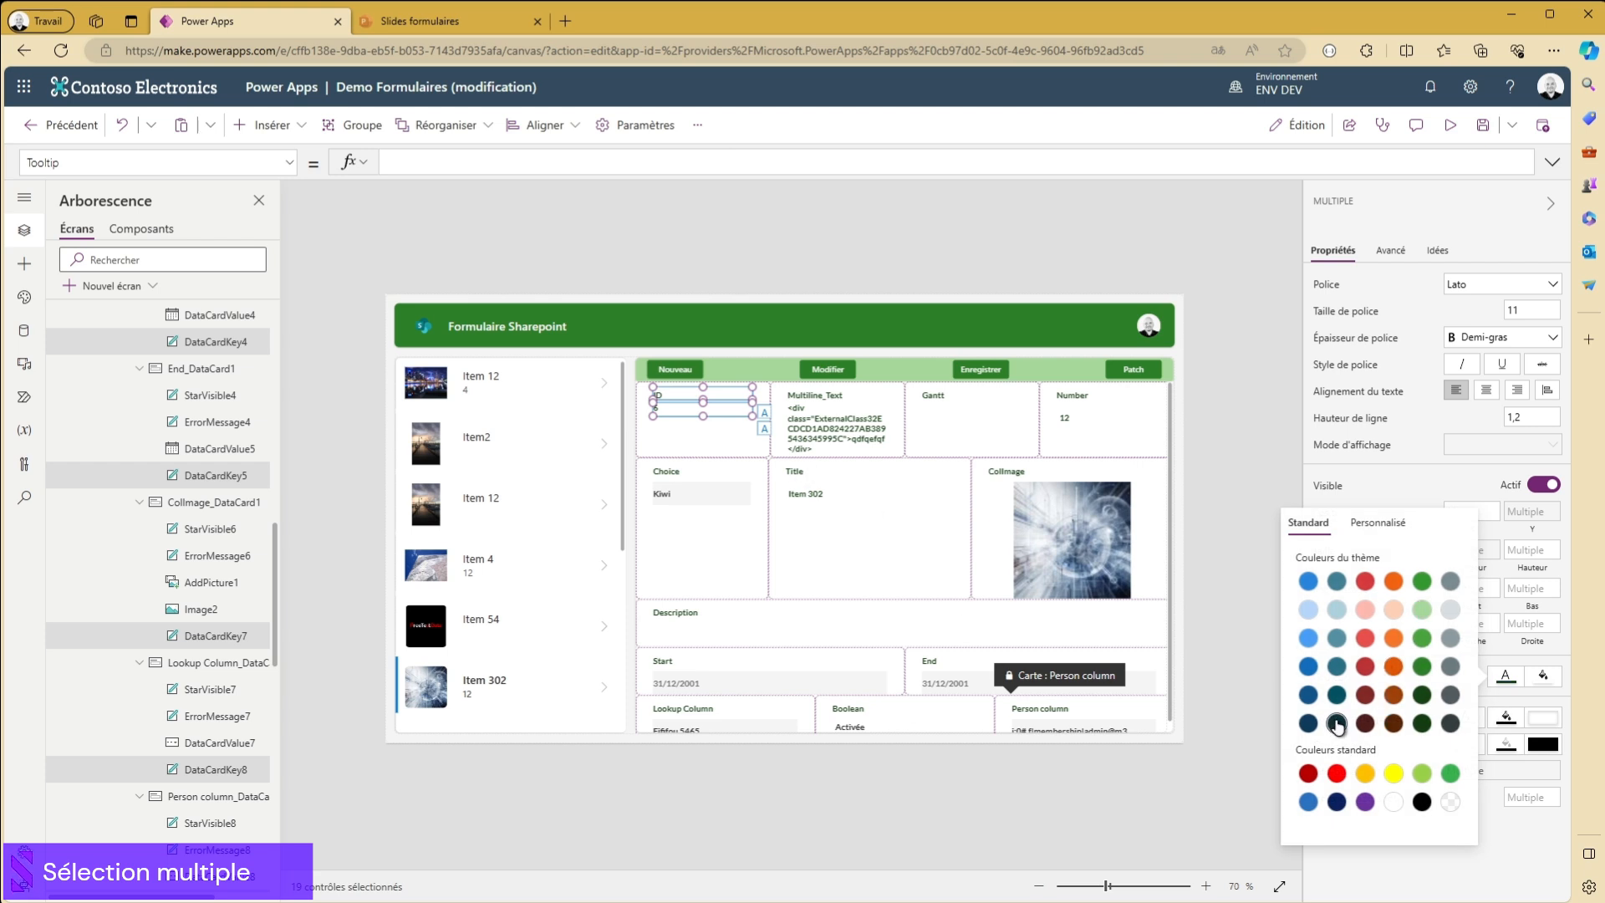
click(1539, 847)
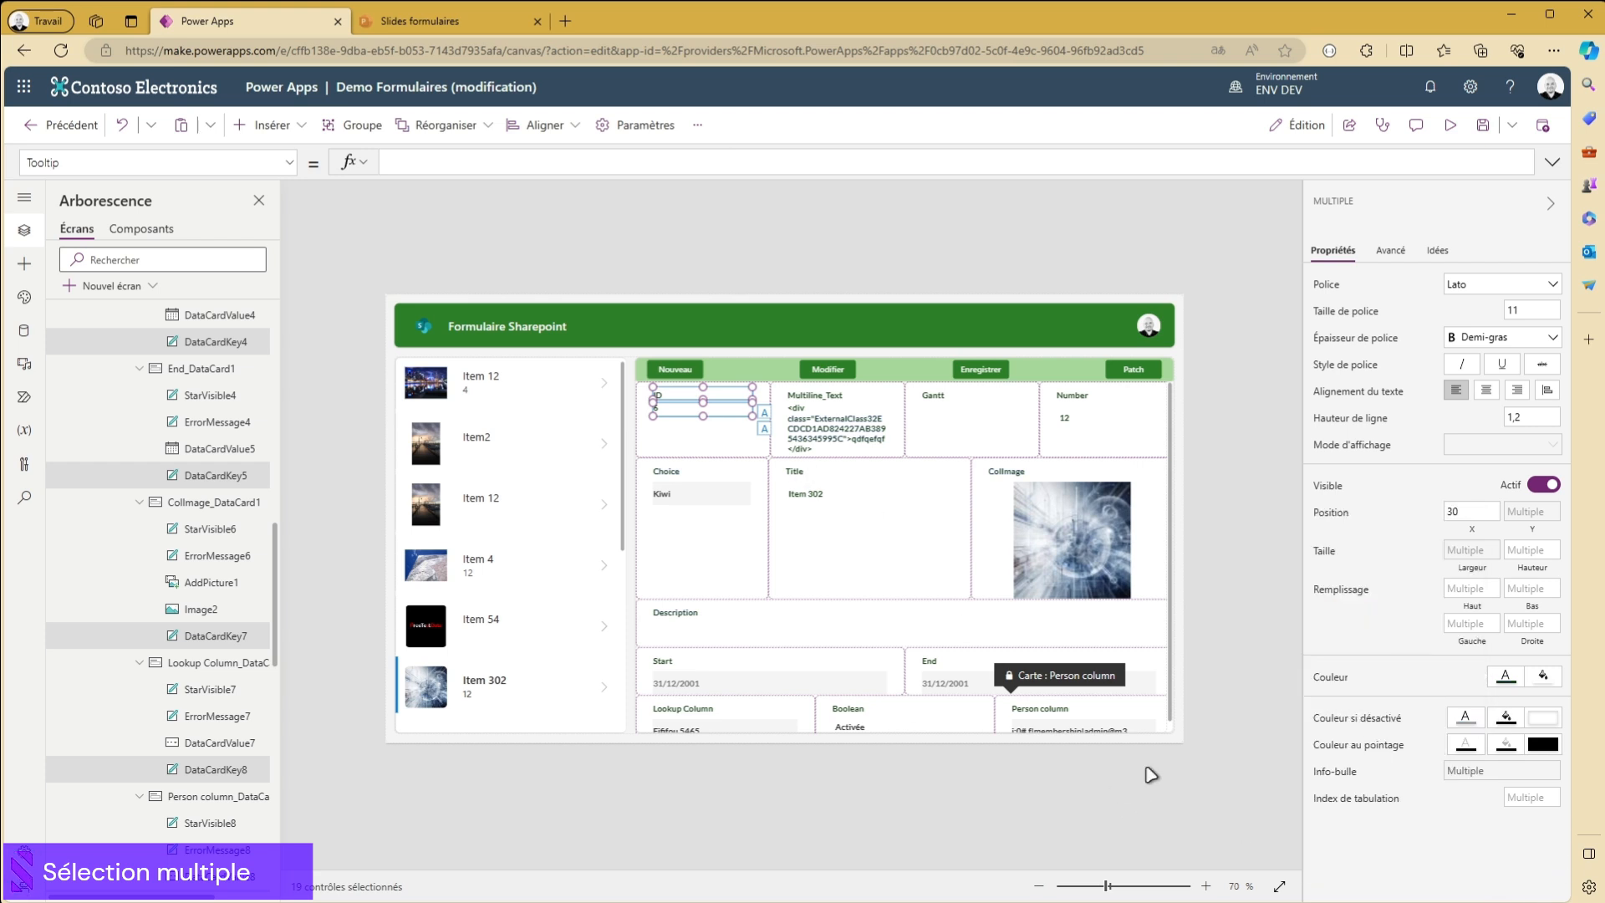
click(1242, 303)
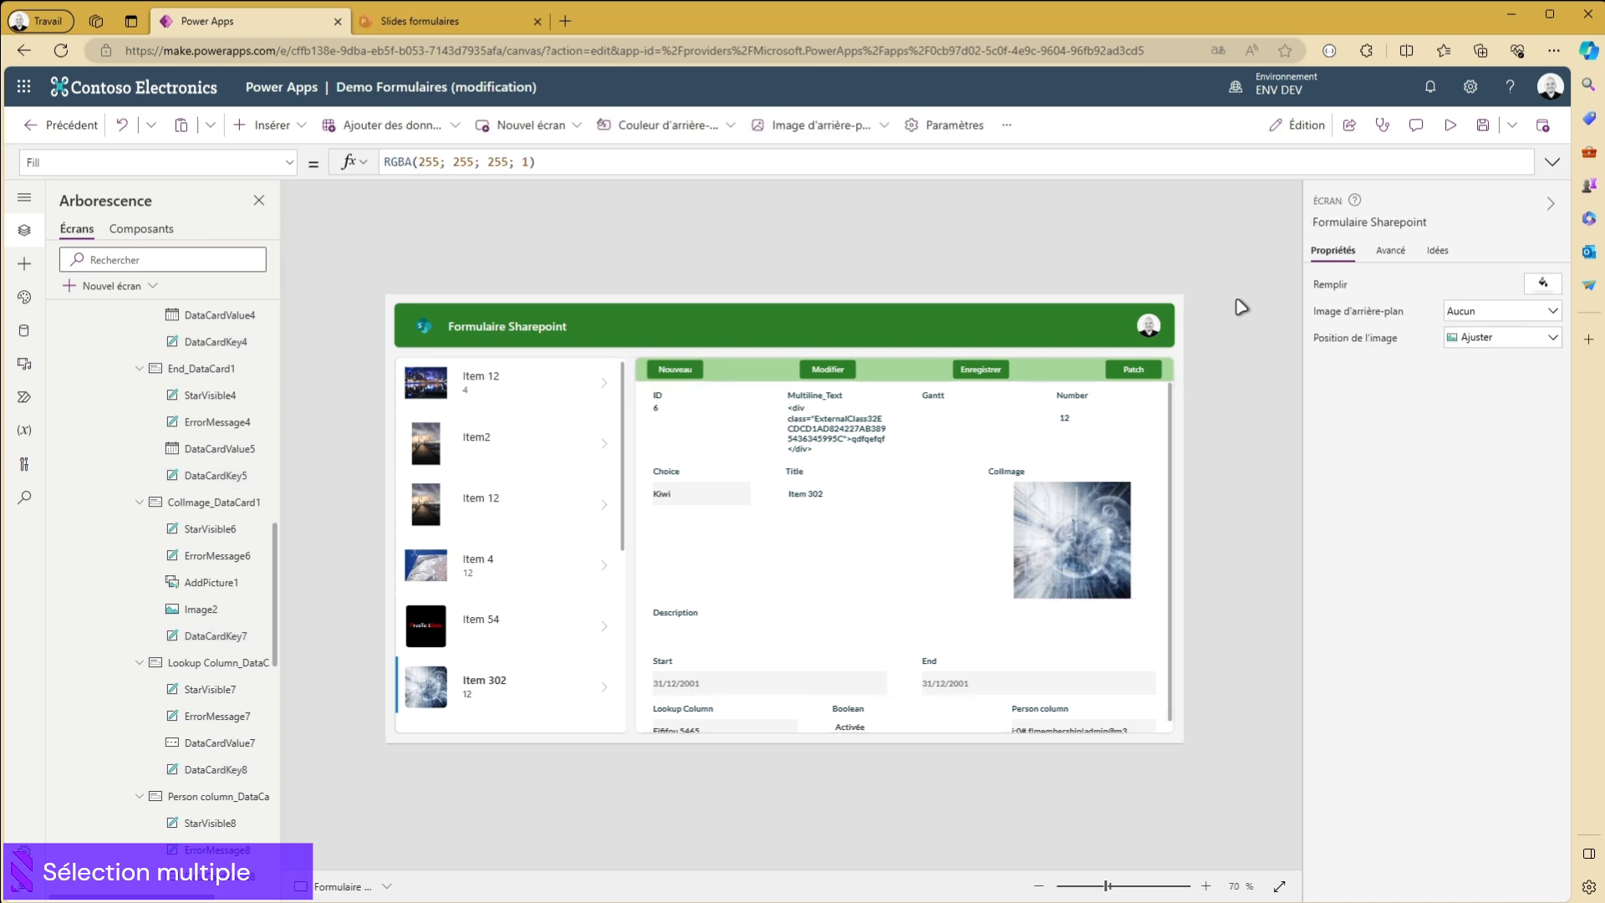
- Try the Horizontale layout on Form1 and undo the layout change
click(934, 583)
click(804, 887)
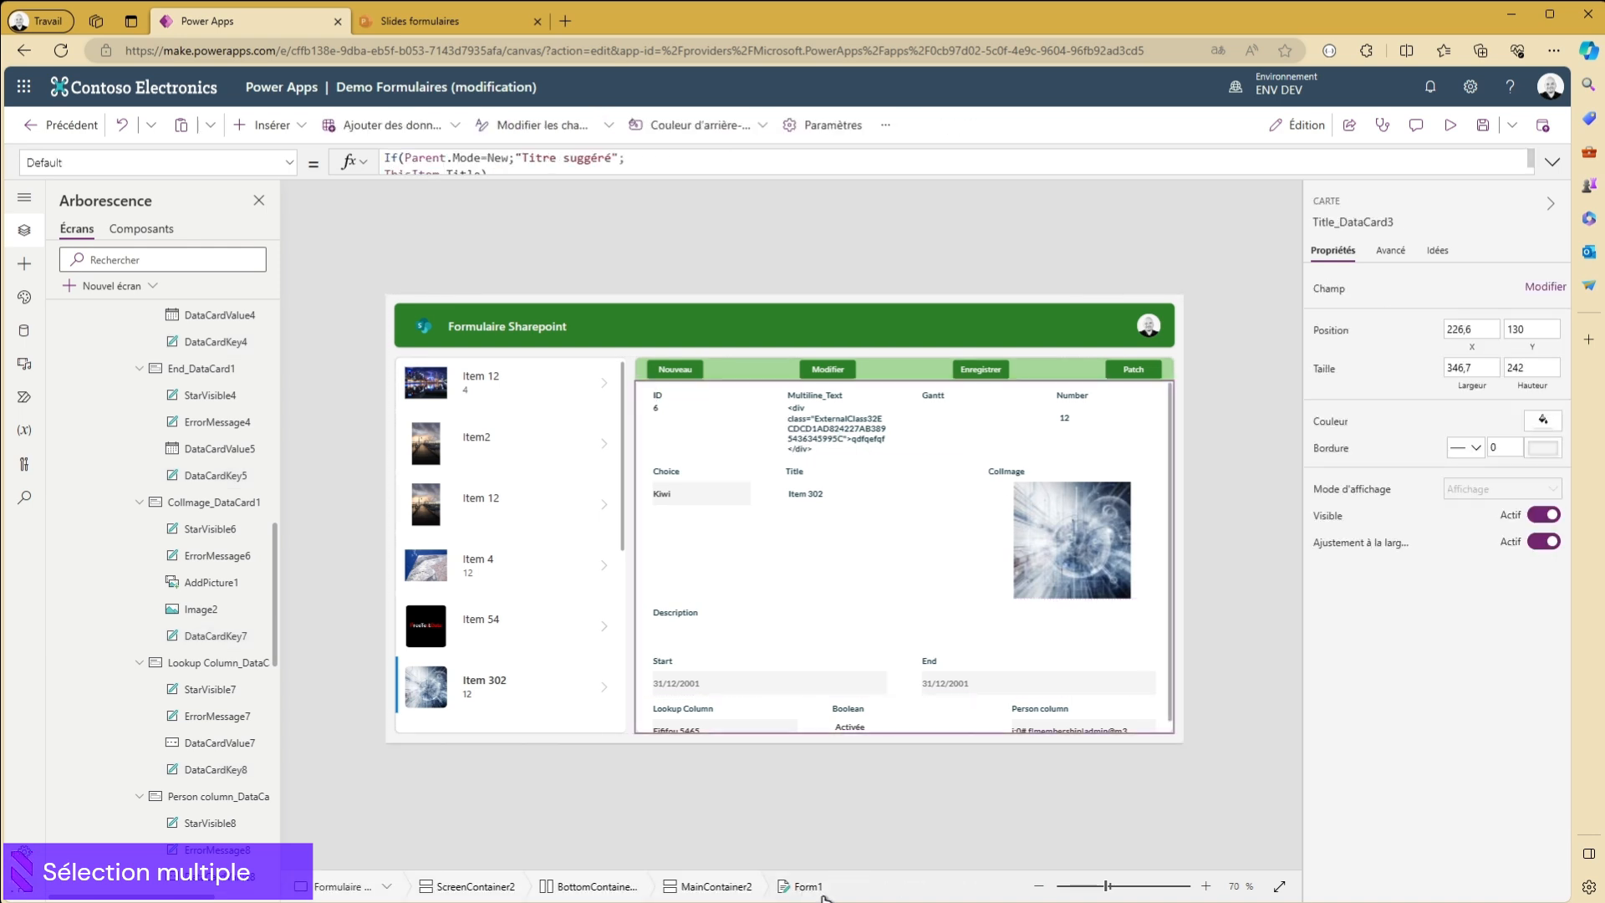
click(1477, 412)
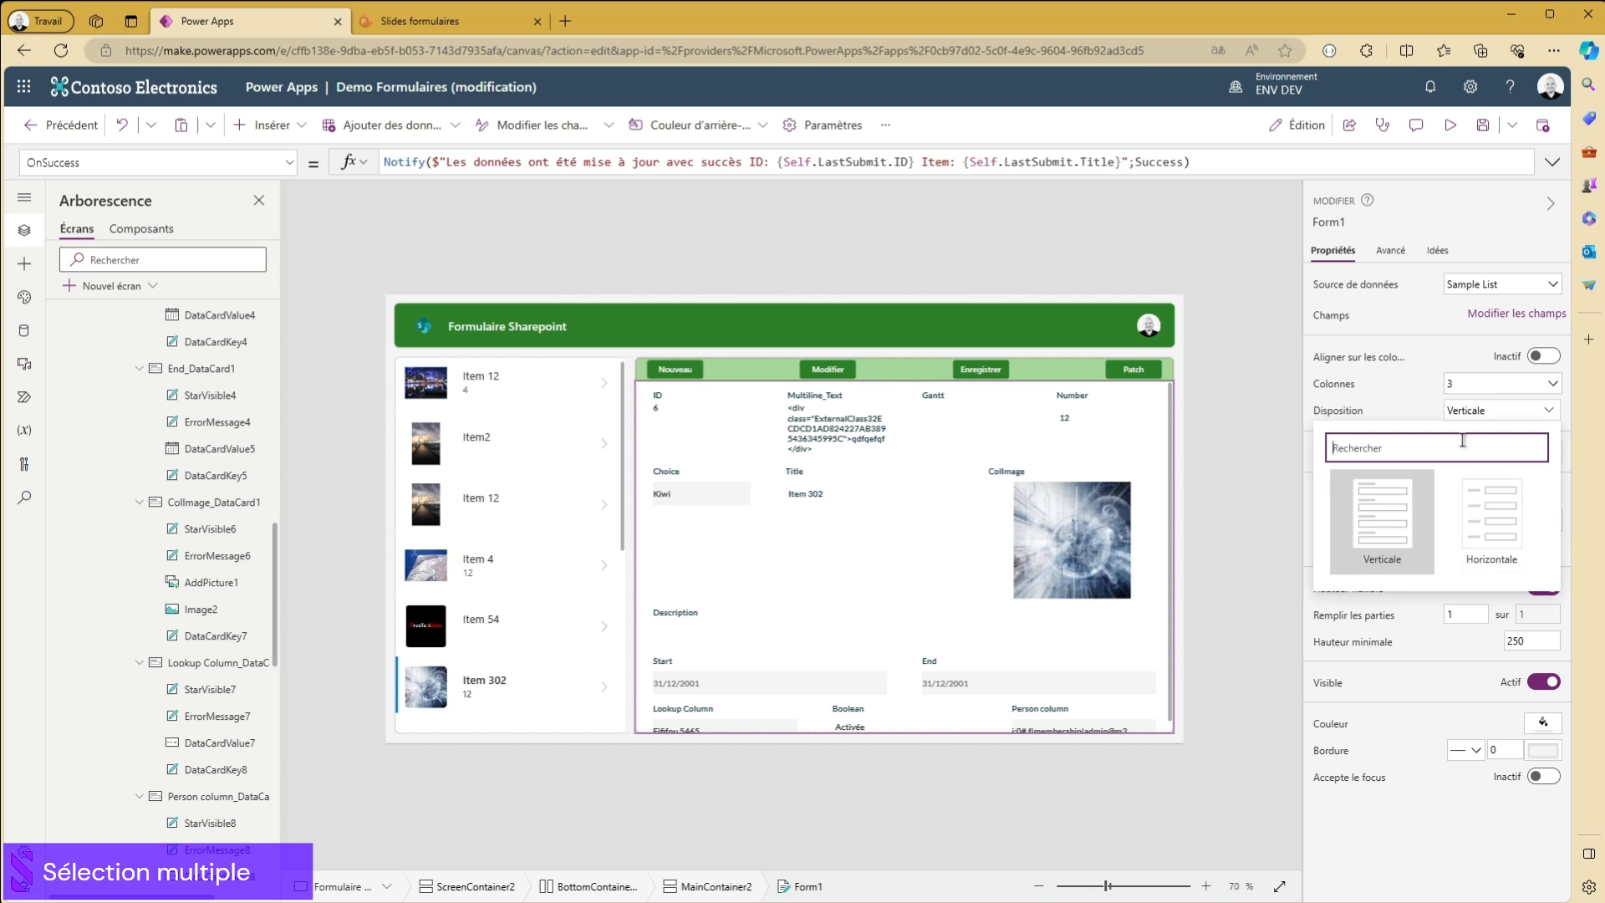
click(1488, 517)
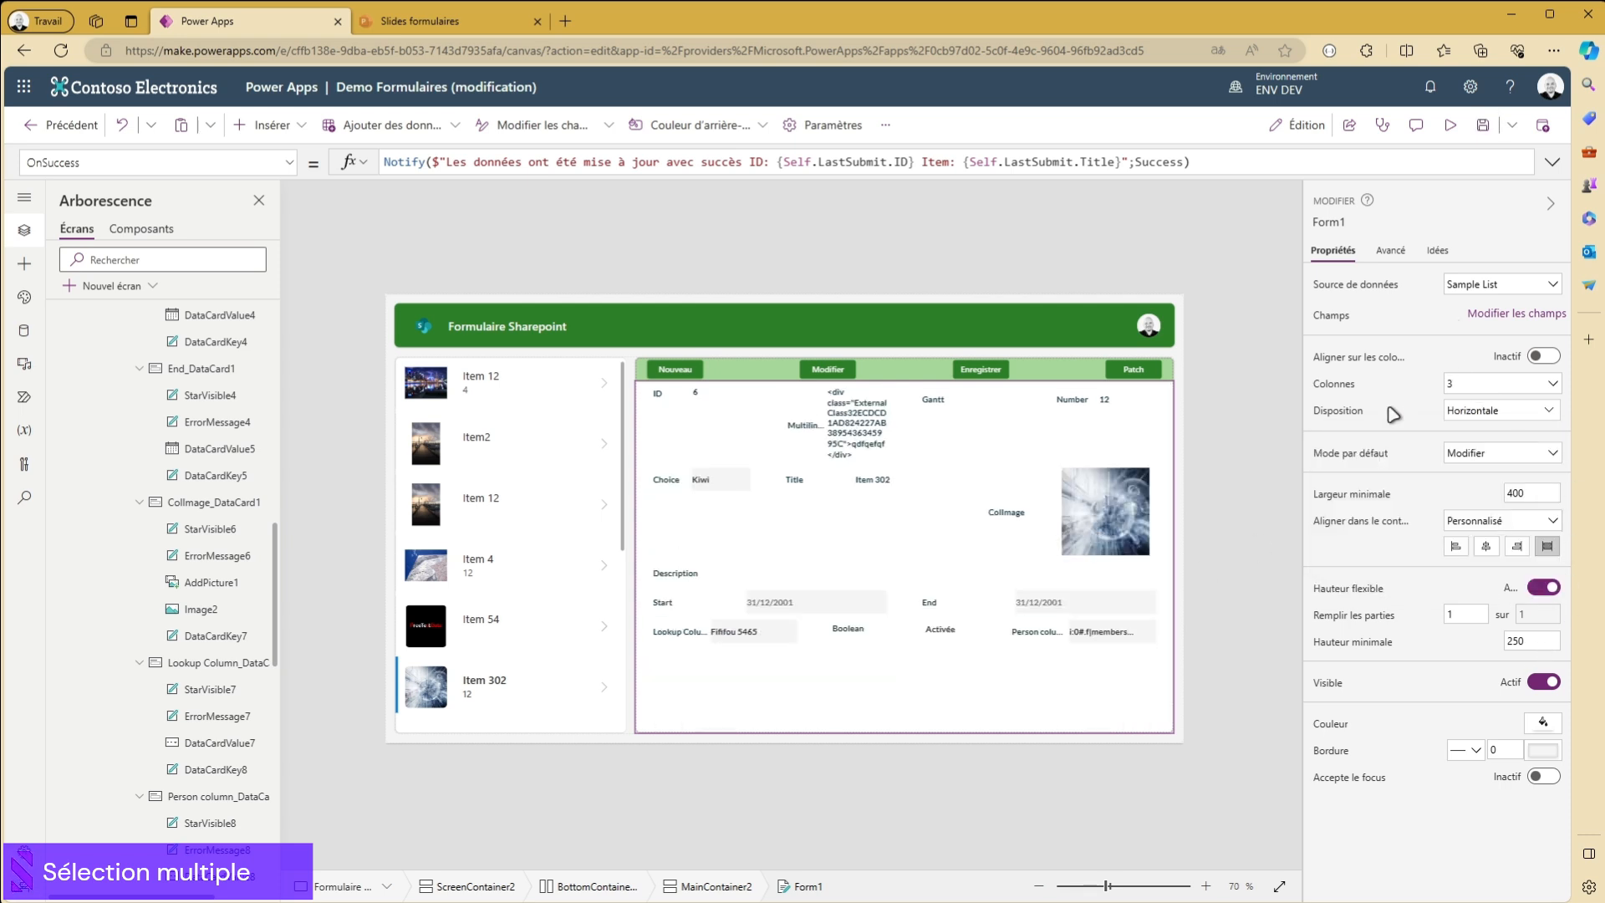
click(123, 127)
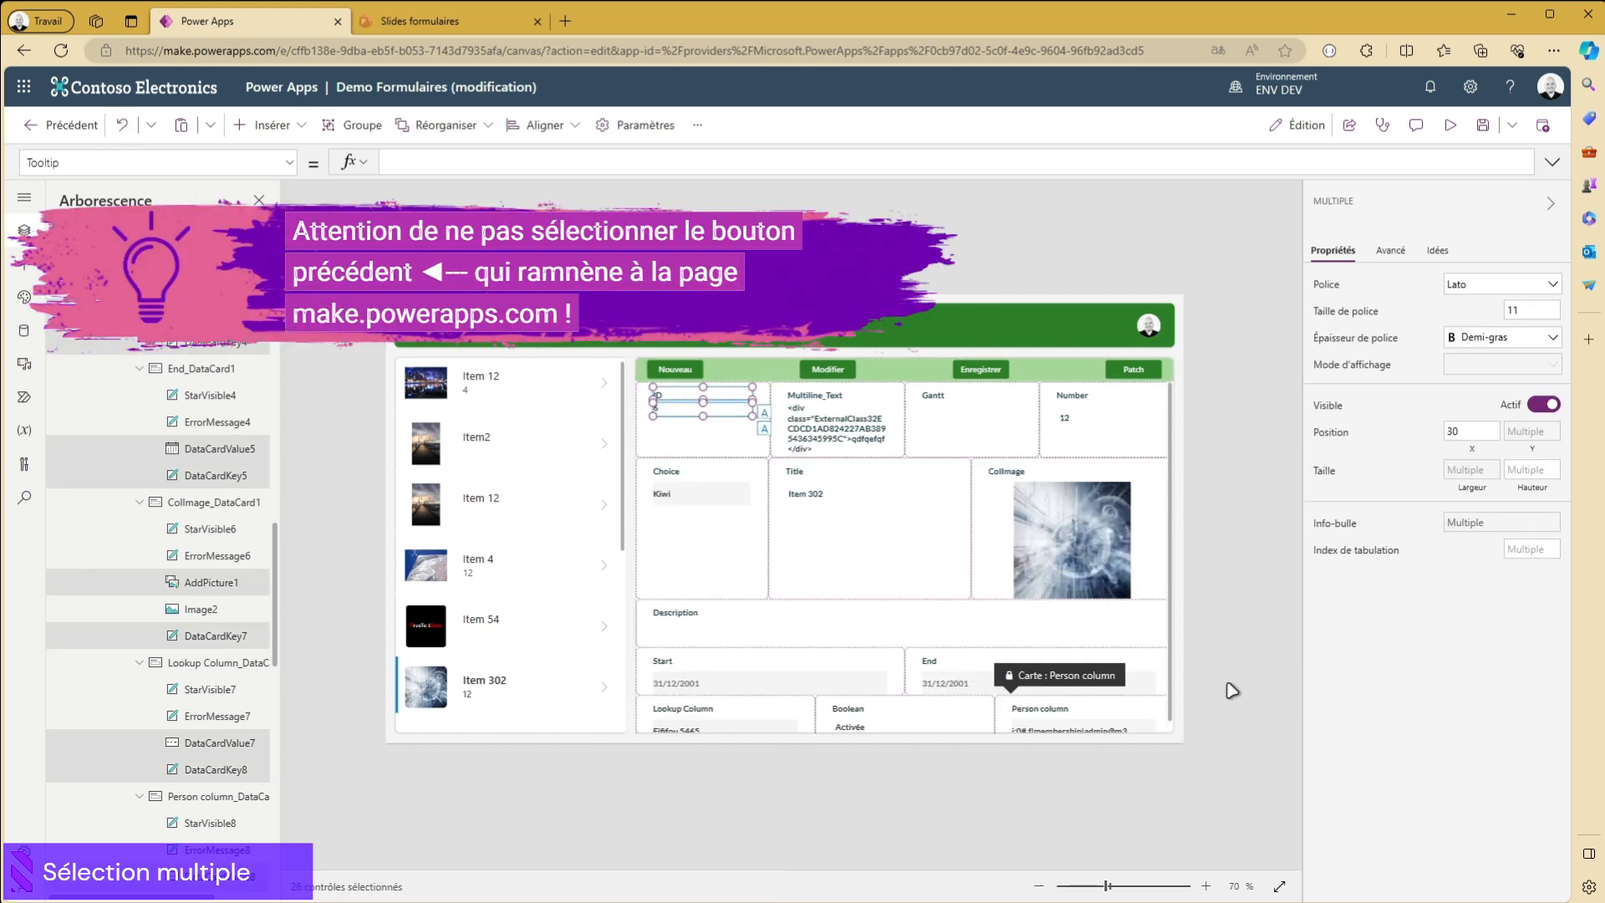
- Remove DataCardValue25 in the Boolean card from the multiple selection of form controls
scroll(265, 538, up, 5)
scroll(223, 491, down, 15)
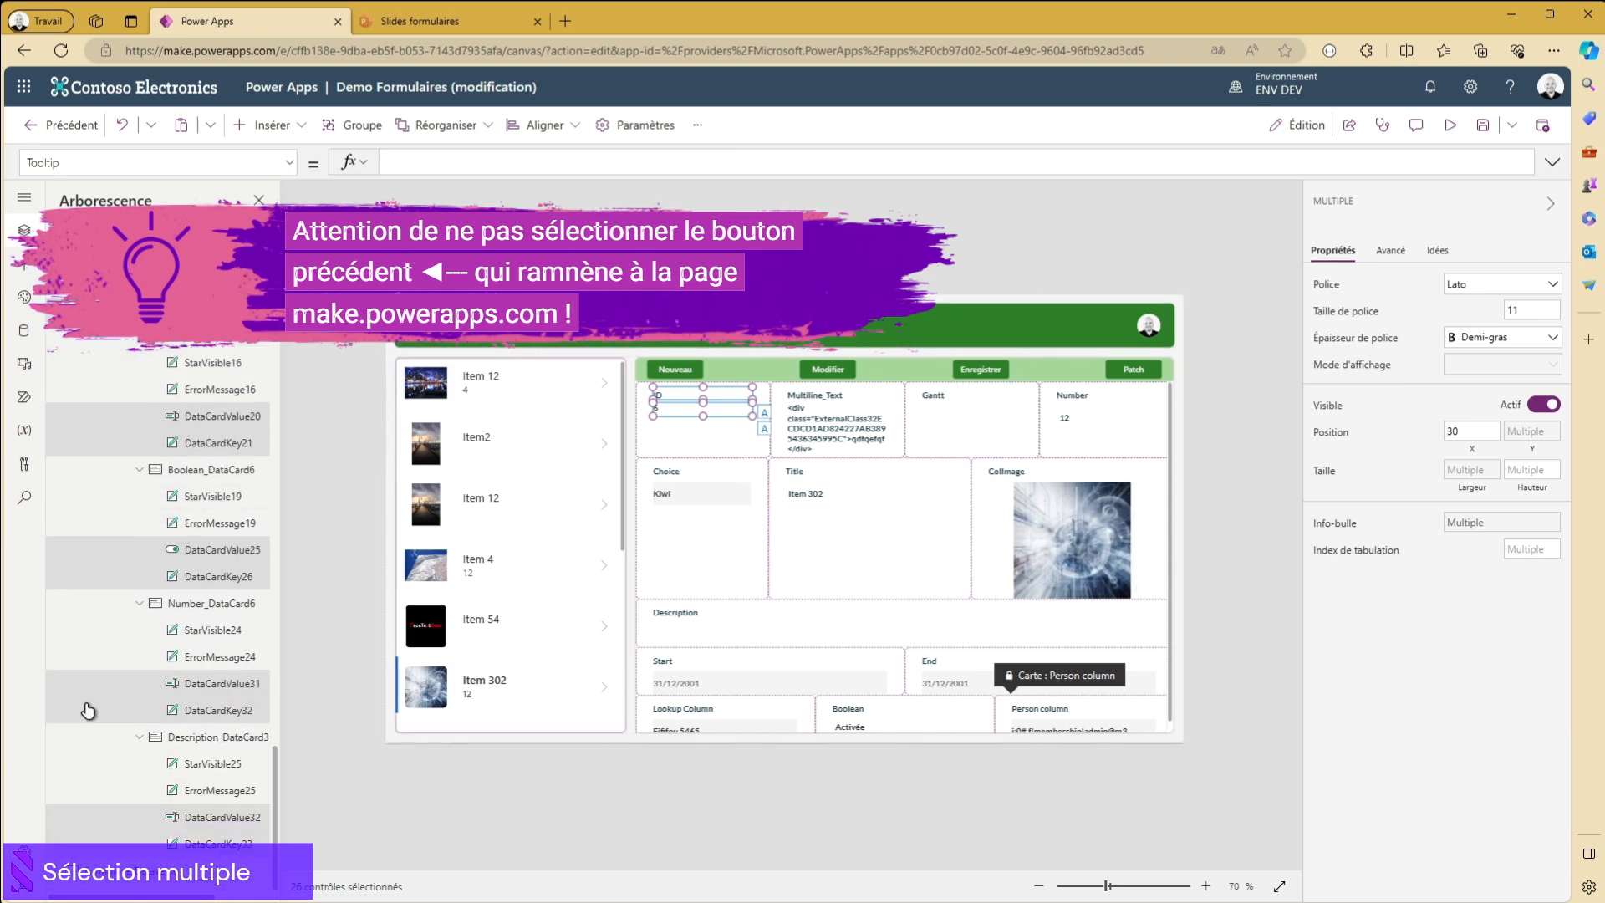
scroll(216, 751, up, 3)
ctrl+click(200, 730)
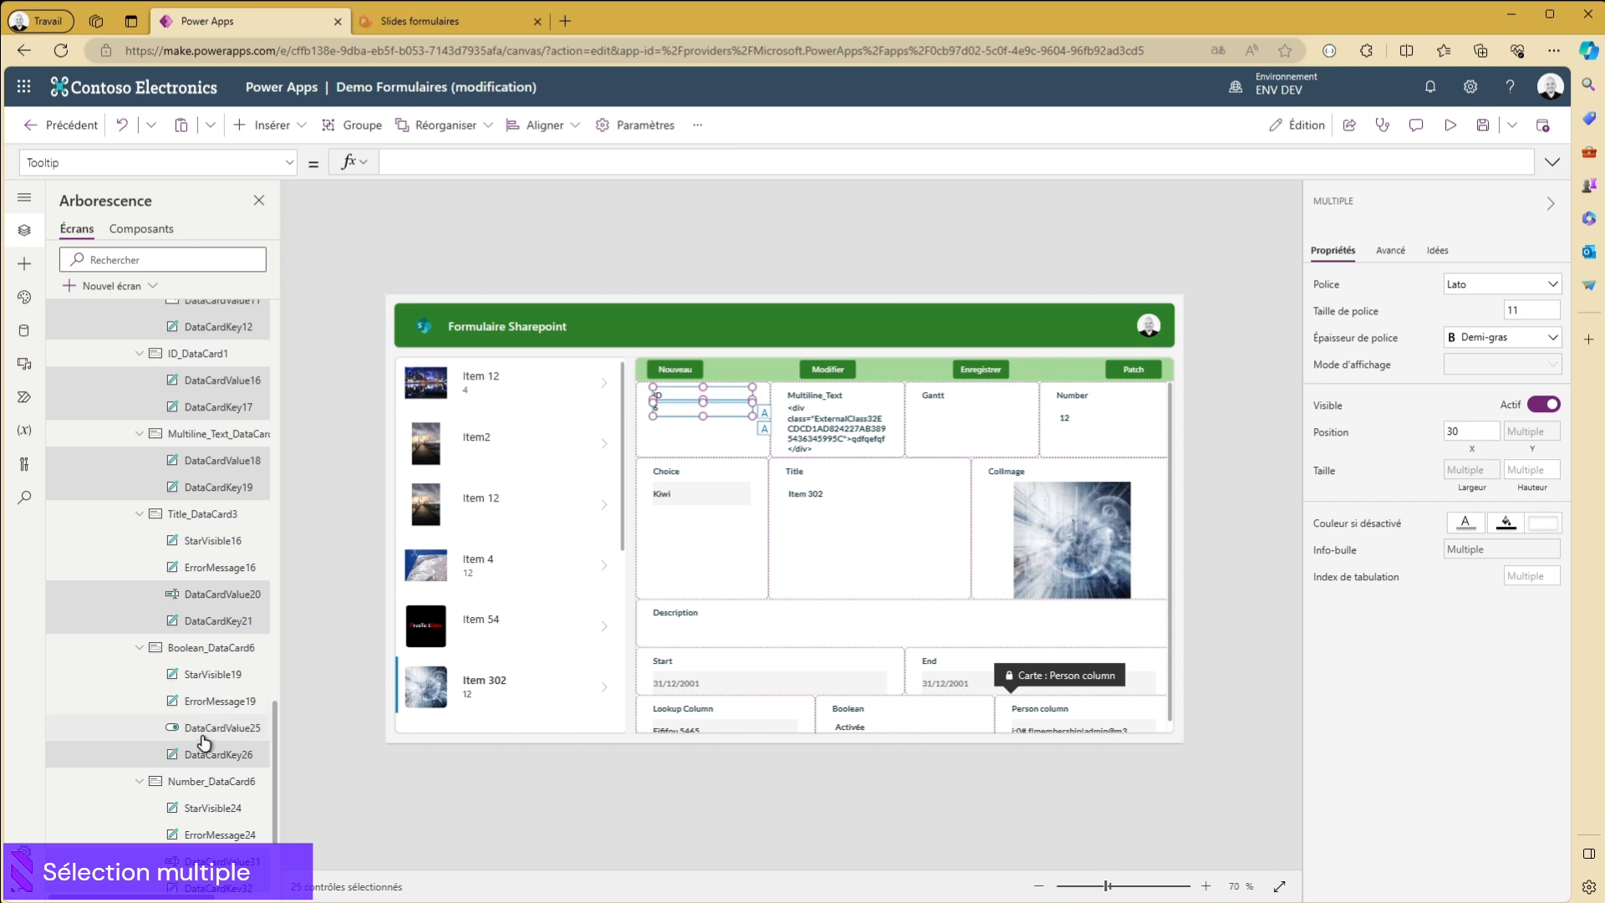
scroll(173, 720, down, 3)
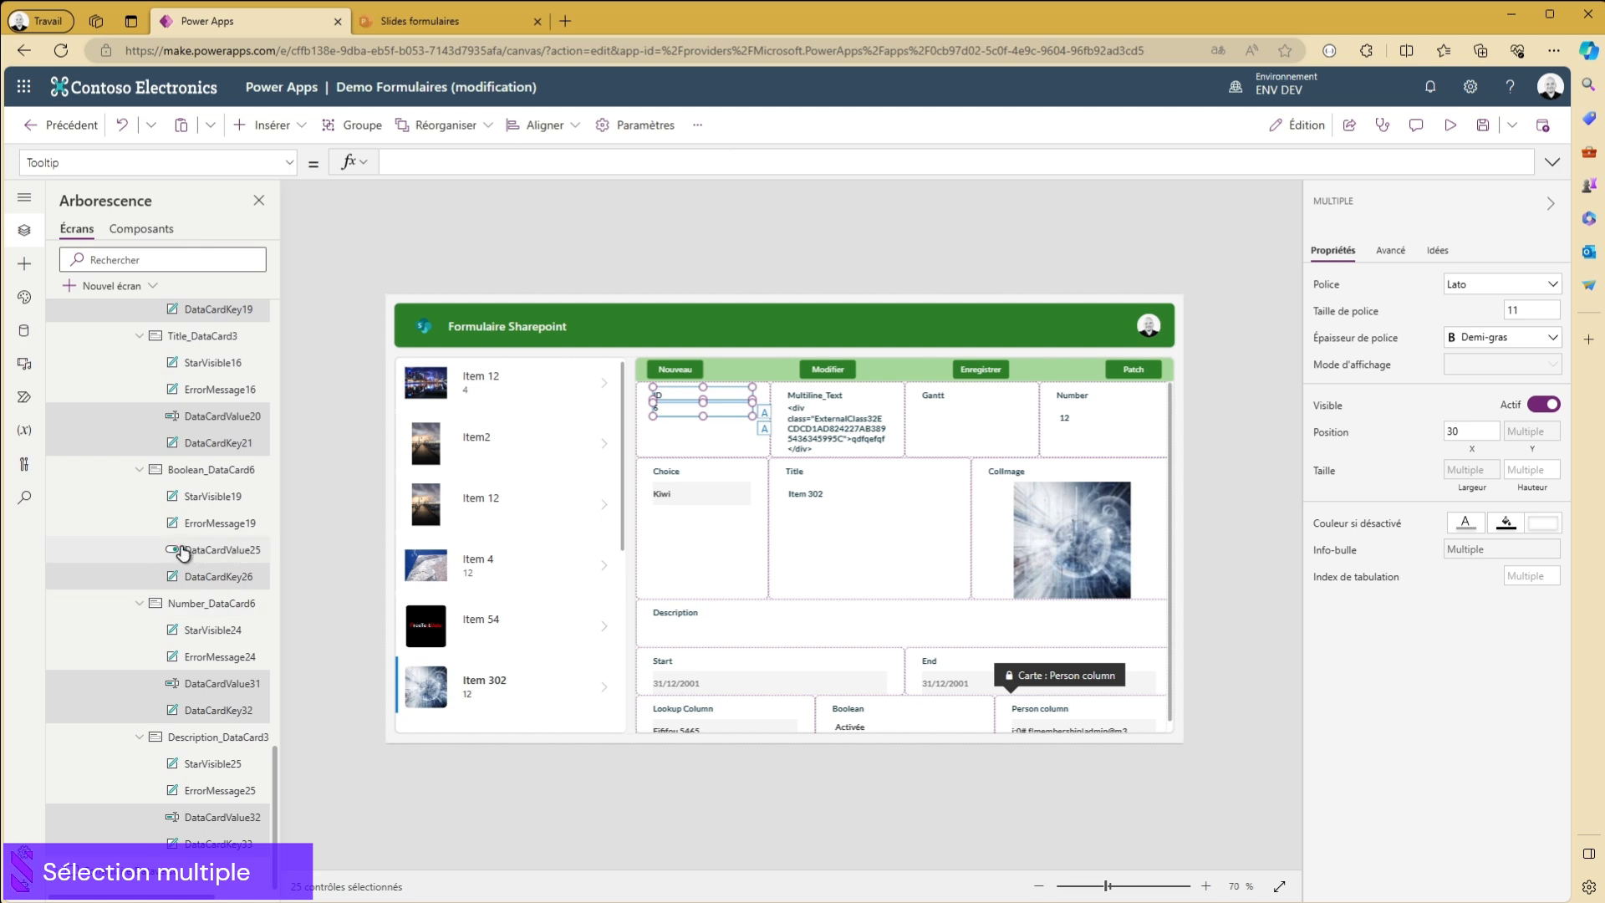
- Remove the date controls DataCardValue5 in the End card and DataCardValue4 in the Start card from the multiple selection
scroll(182, 554, up, 9)
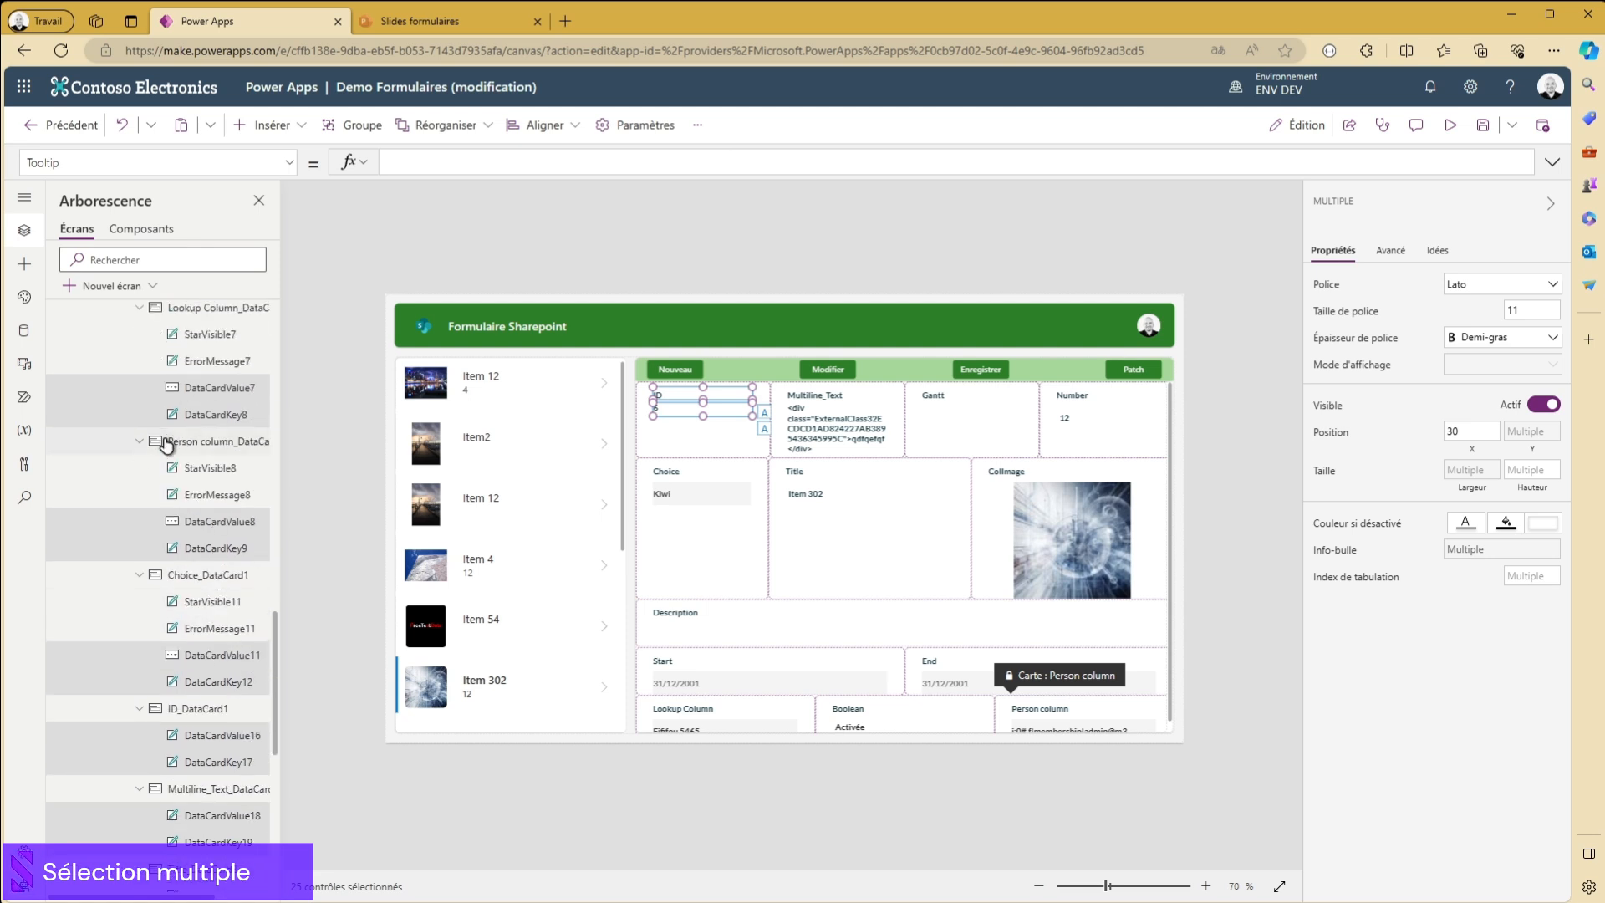
scroll(167, 442, up, 6)
ctrl+click(193, 449)
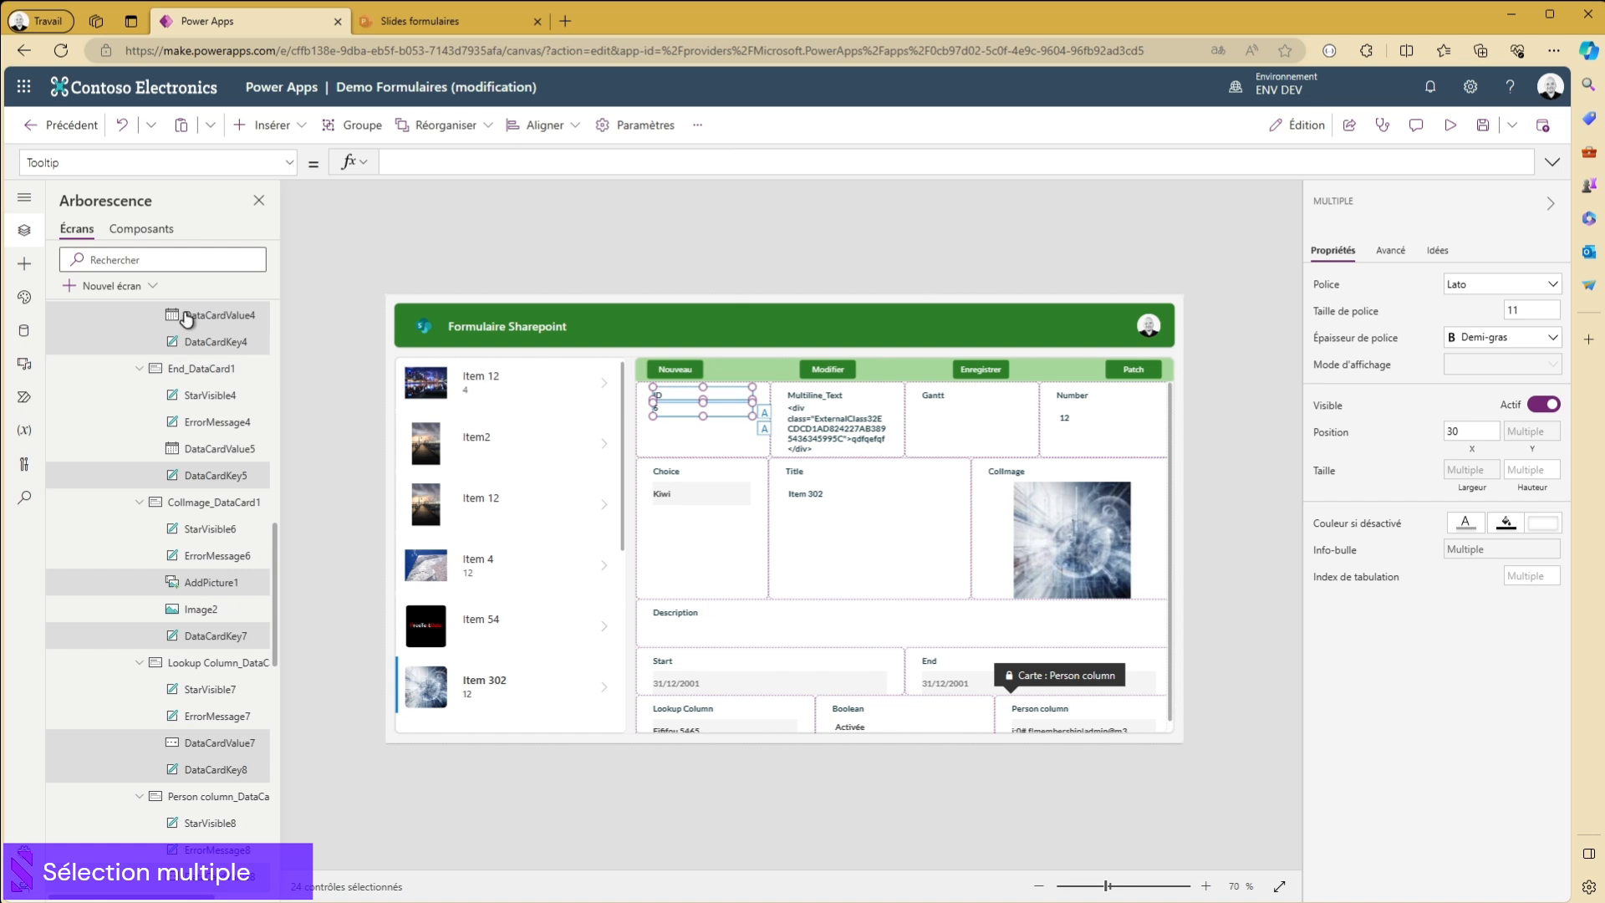
ctrl+click(186, 316)
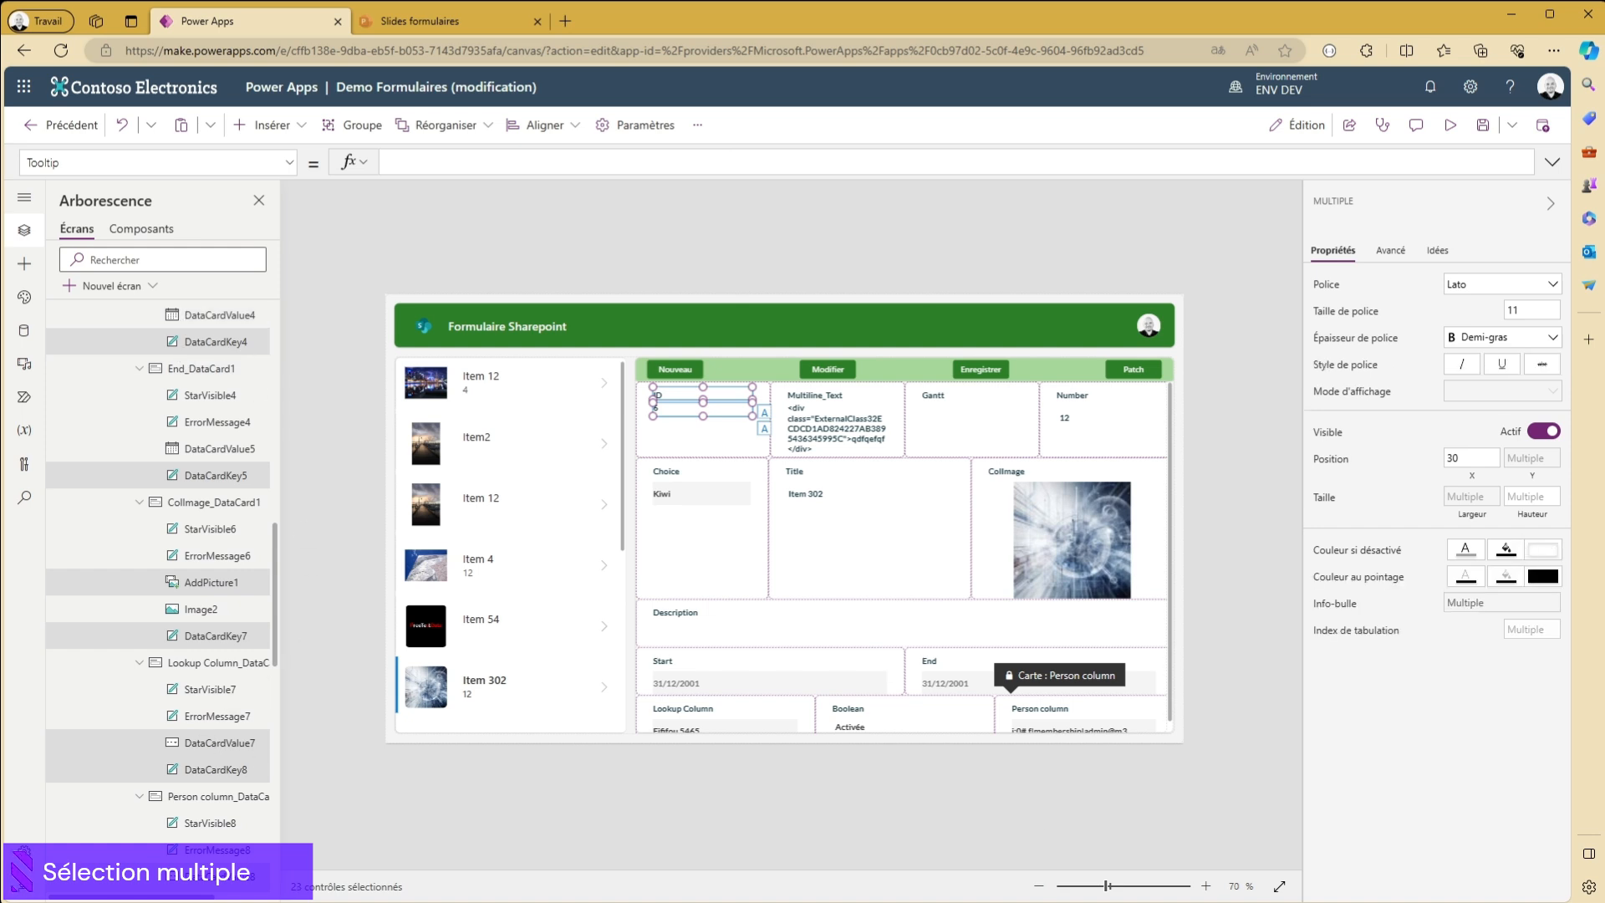
- Remove DataCardValue7 in the Lookup Column card, DataCardValue8 in the Person column card and DataCardValue11 in the Choice card from the multiple selection
ctrl+click(201, 746)
scroll(205, 711, down, 6)
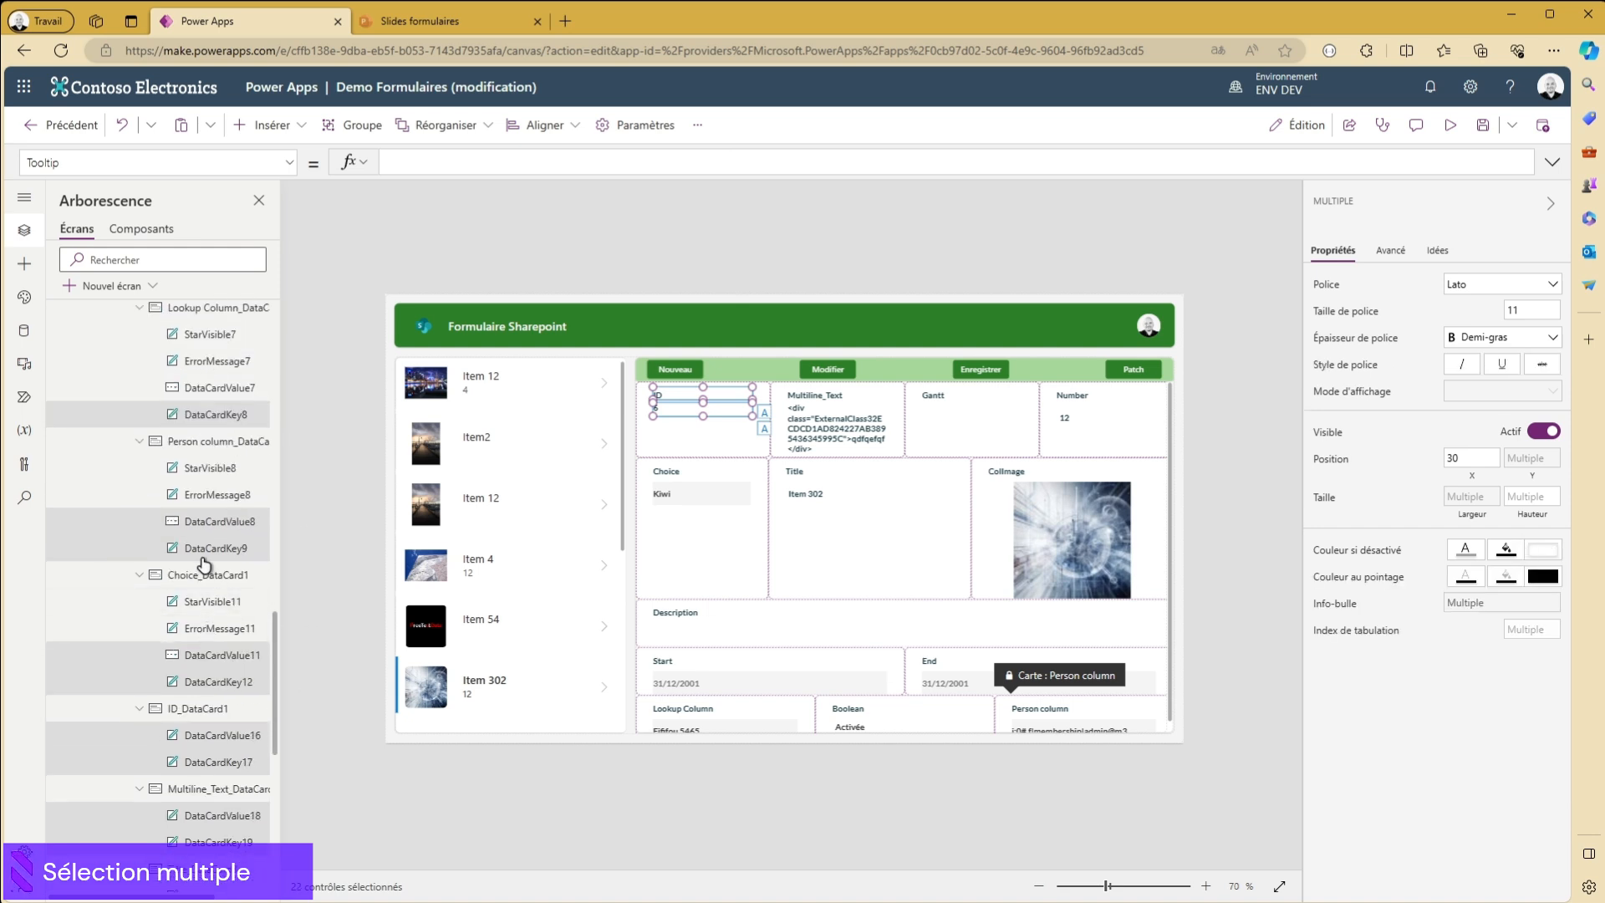
ctrl+click(204, 526)
ctrl+click(214, 661)
scroll(214, 752, down, 3)
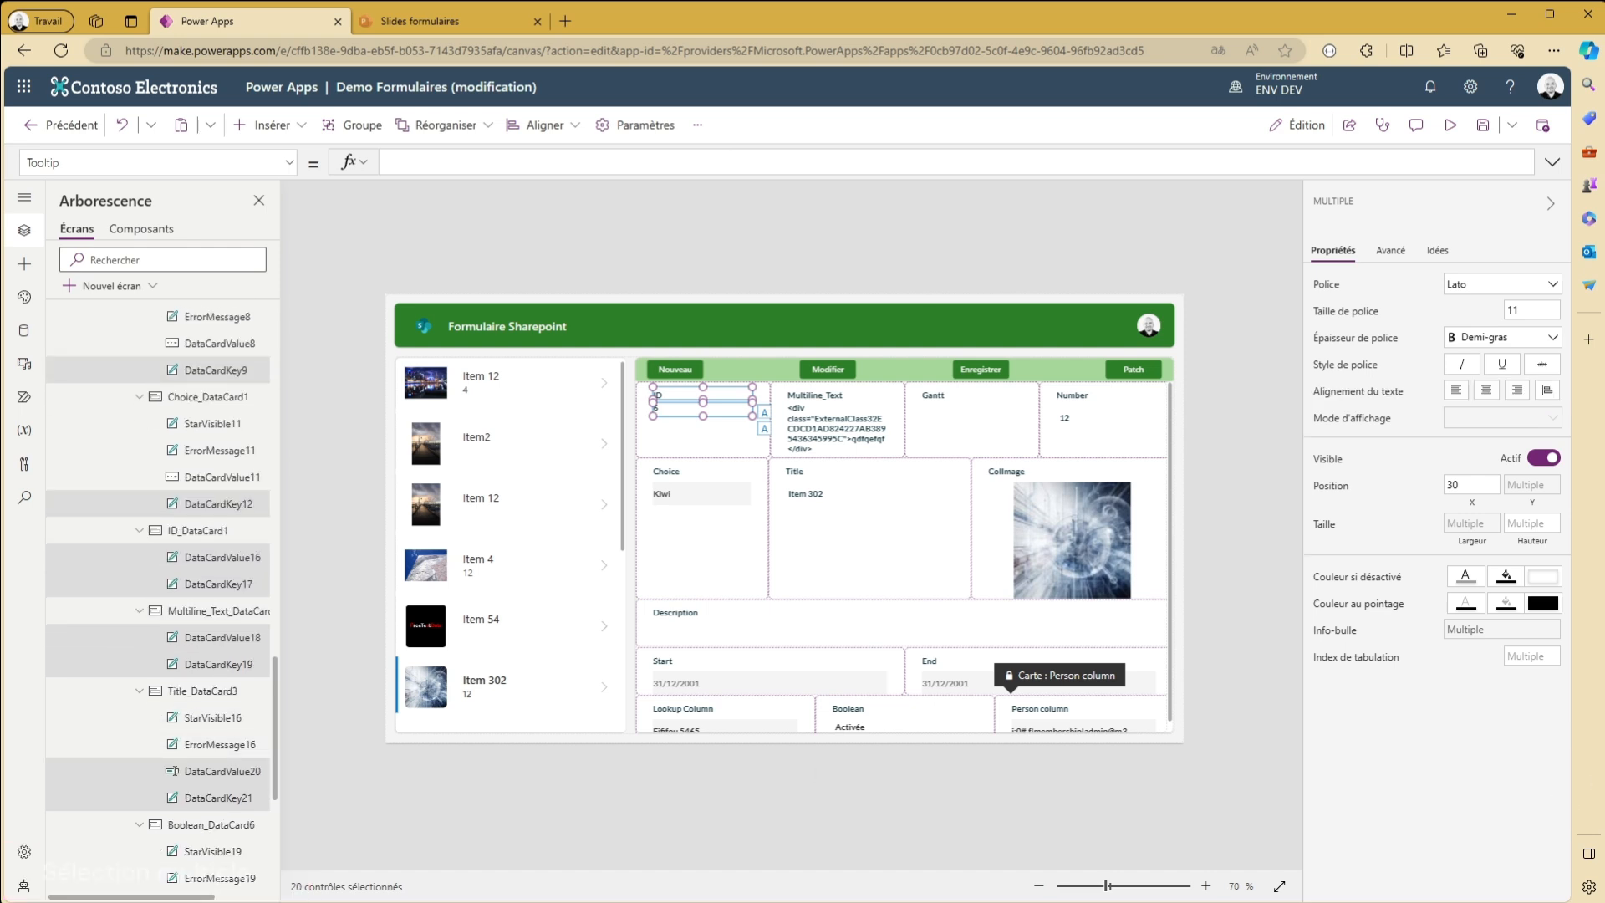
scroll(159, 585, up, 20)
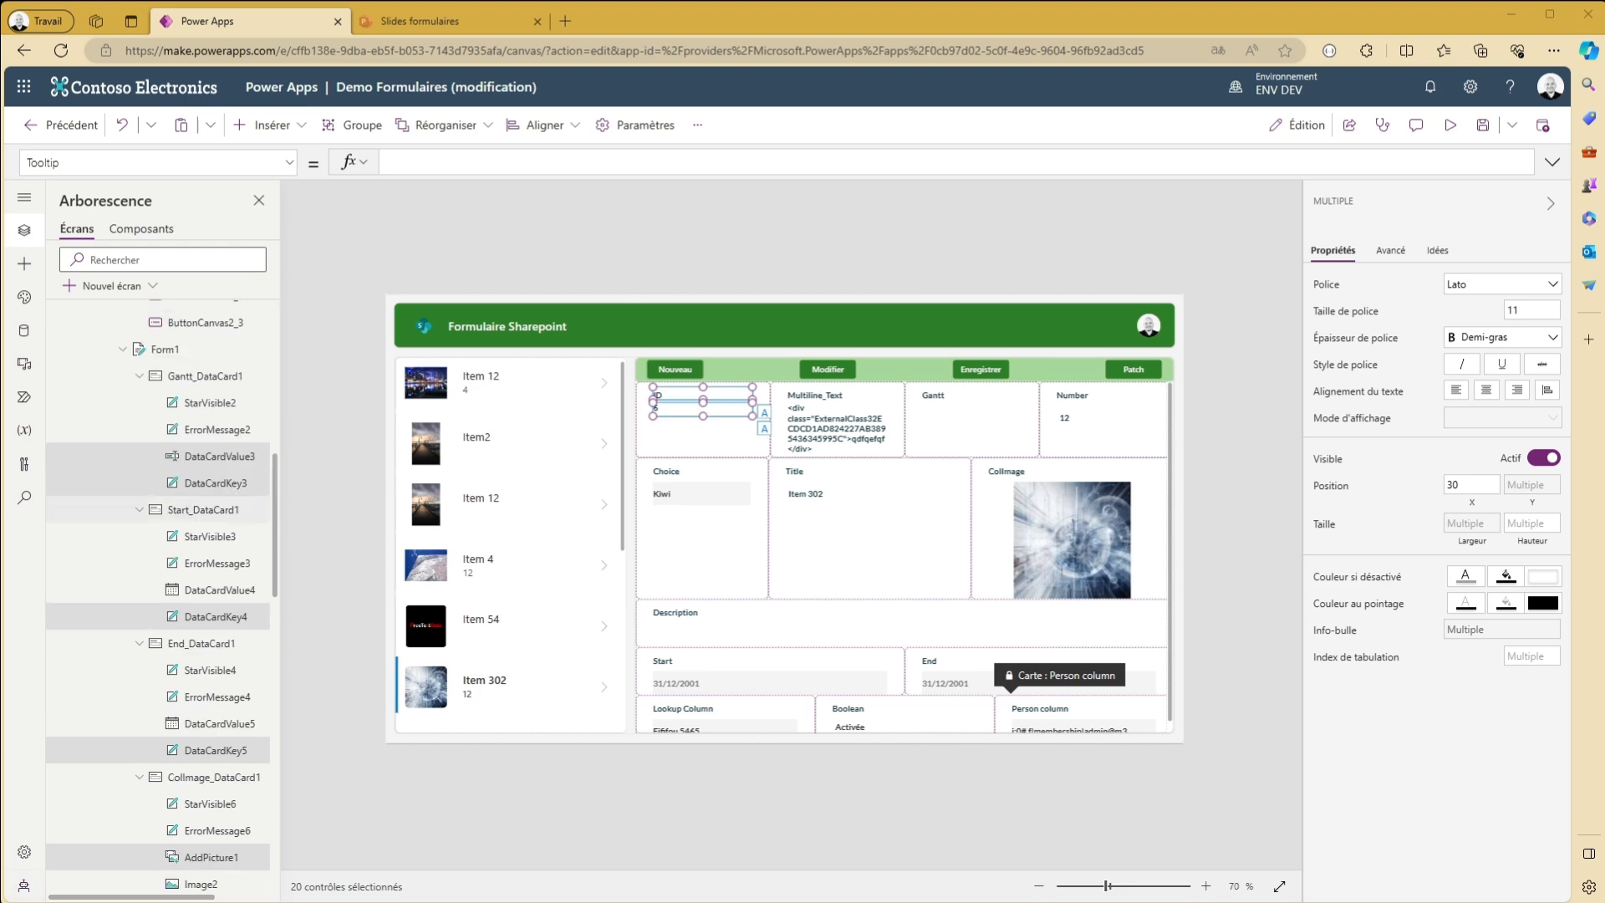